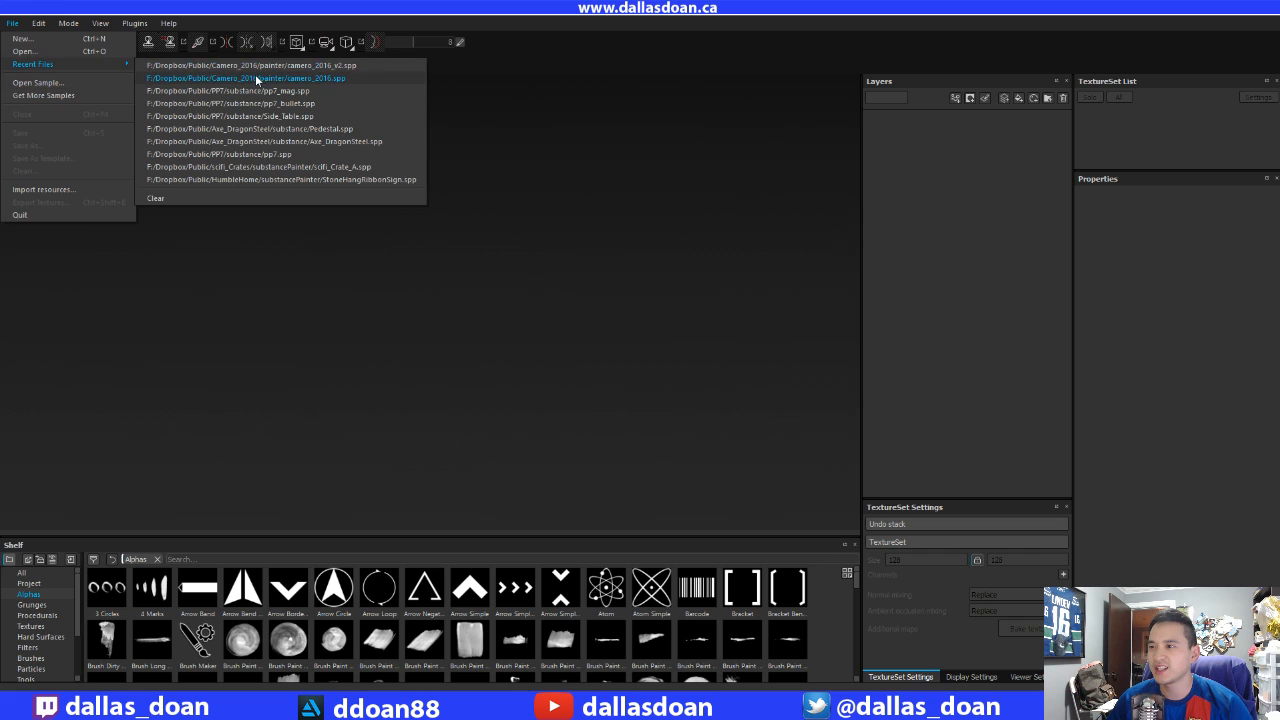
- Open the recent project camero_2016_v2.spp and inspect the car model from several front angles
left_click(257, 77)
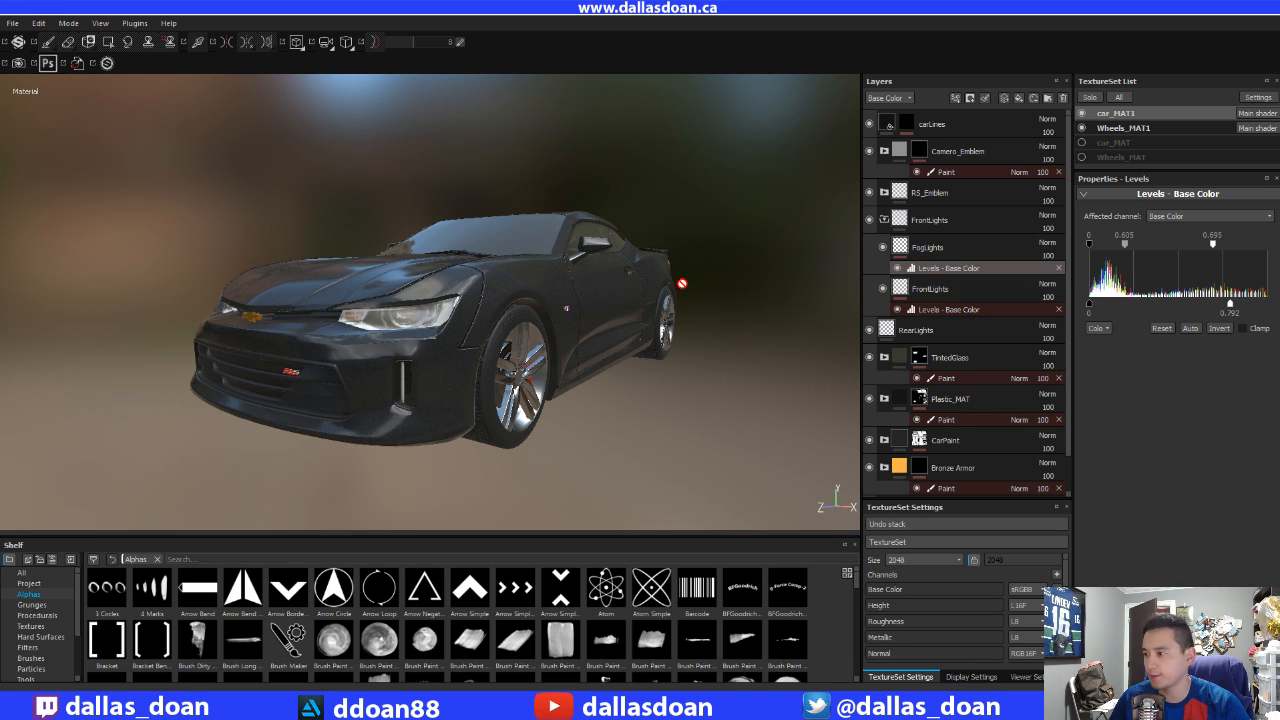
left_click_drag(710, 323, 396, 338, "alt")
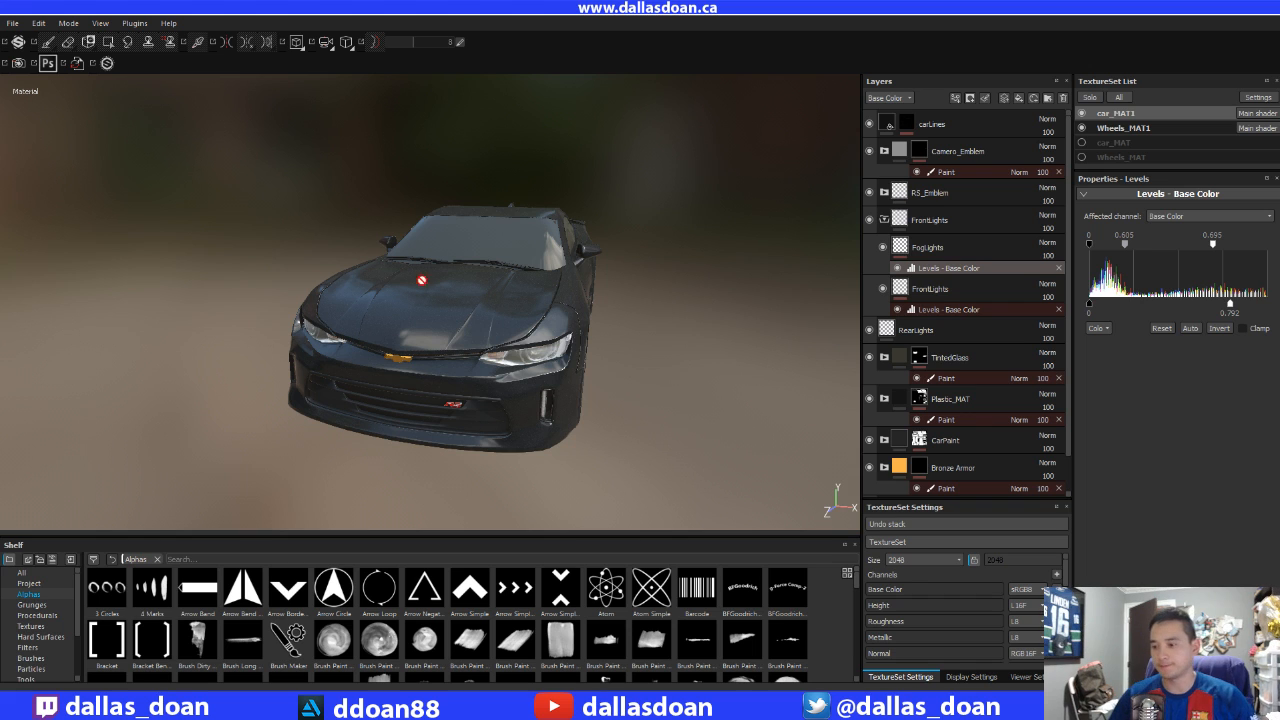
middle_click_drag(340, 270, 342, 252, "alt")
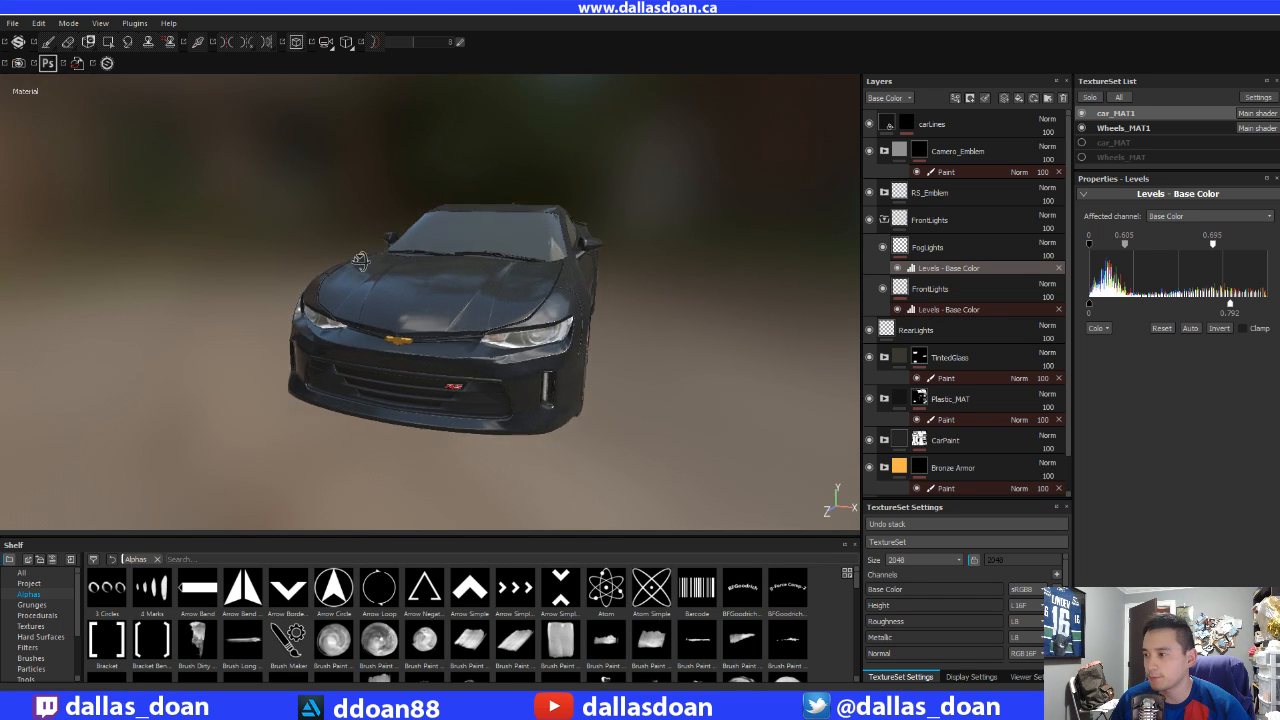
left_click_drag(365, 300, 426, 271, "alt")
middle_click_drag(505, 303, 444, 307, "alt")
mouse_move(443, 307)
left_mouse_down("alt")
mouse_move(443, 289)
mouse_move(400, 294)
left_mouse_up("alt")
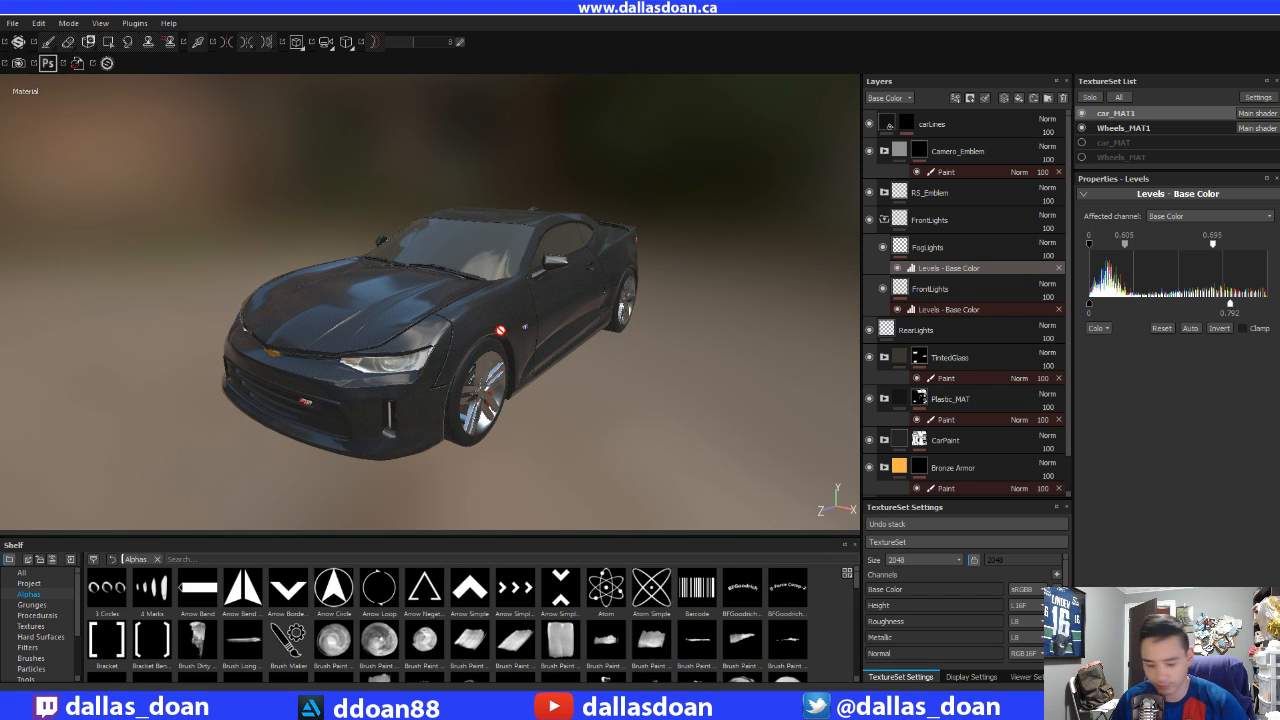
mouse_move(492, 313)
middle_mouse_down("alt")
mouse_move(484, 301)
mouse_move(490, 315)
middle_mouse_up("alt")
left_click_drag(490, 315, 511, 330, "alt")
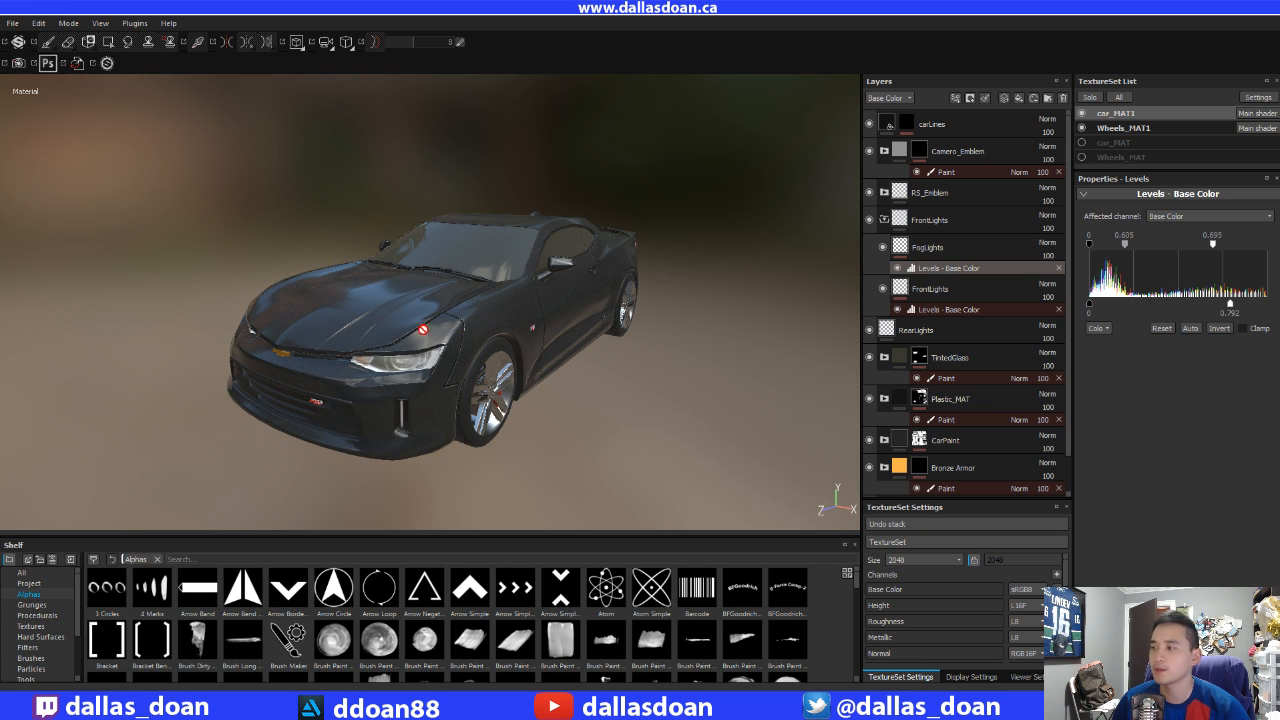
- Bring up the painter folder in File Explorer and check the file size of camero_2016_v2.spp
left_click_drag(0, 130, 540, 125)
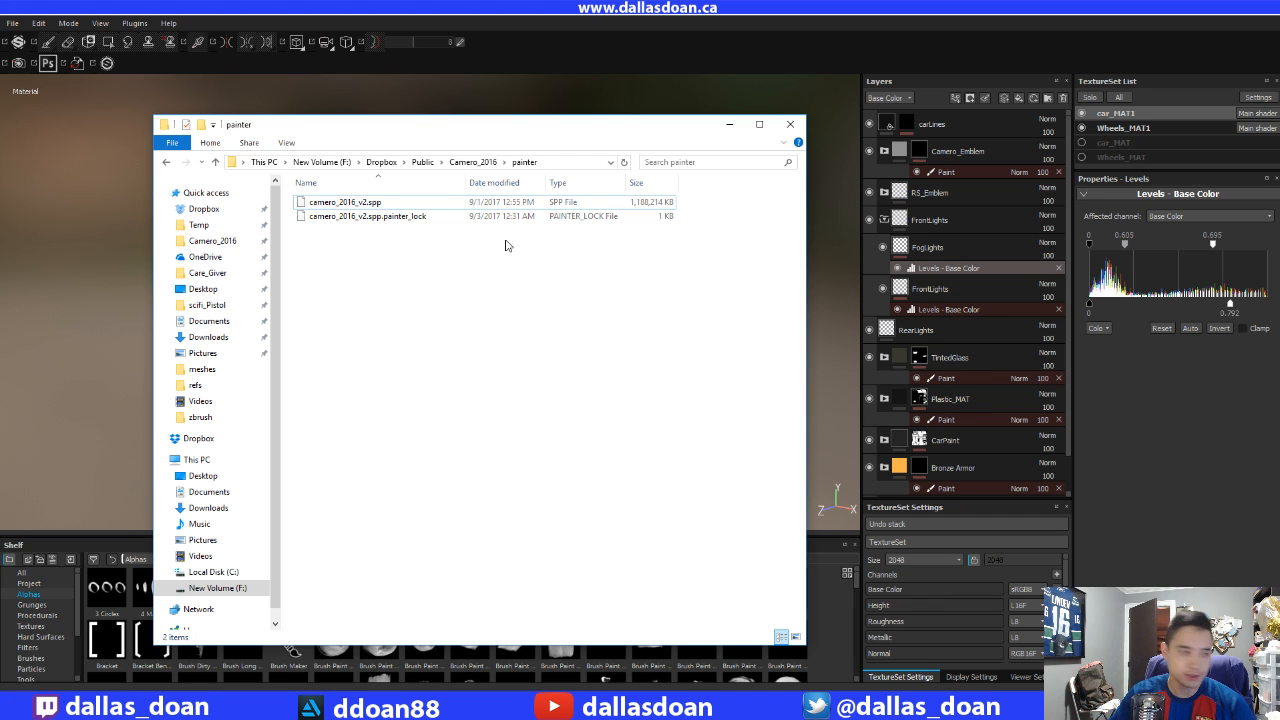
left_click(644, 207)
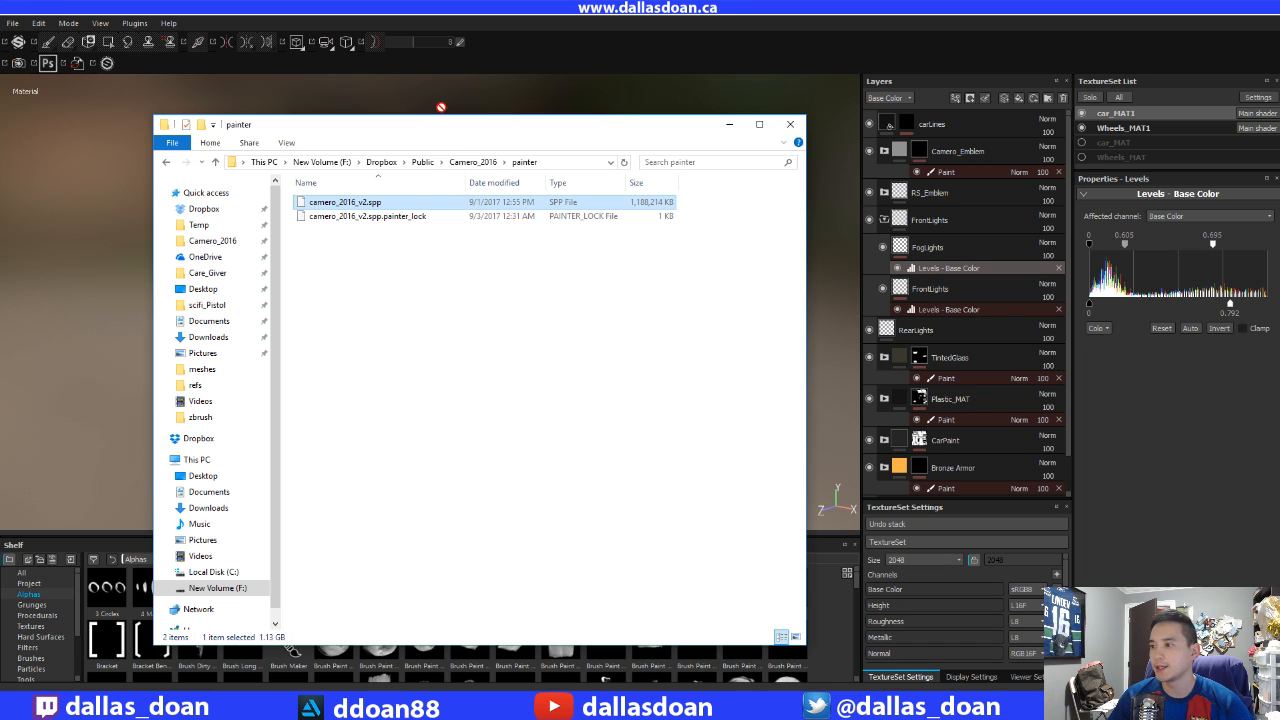
left_click_drag(452, 129, 0, 205)
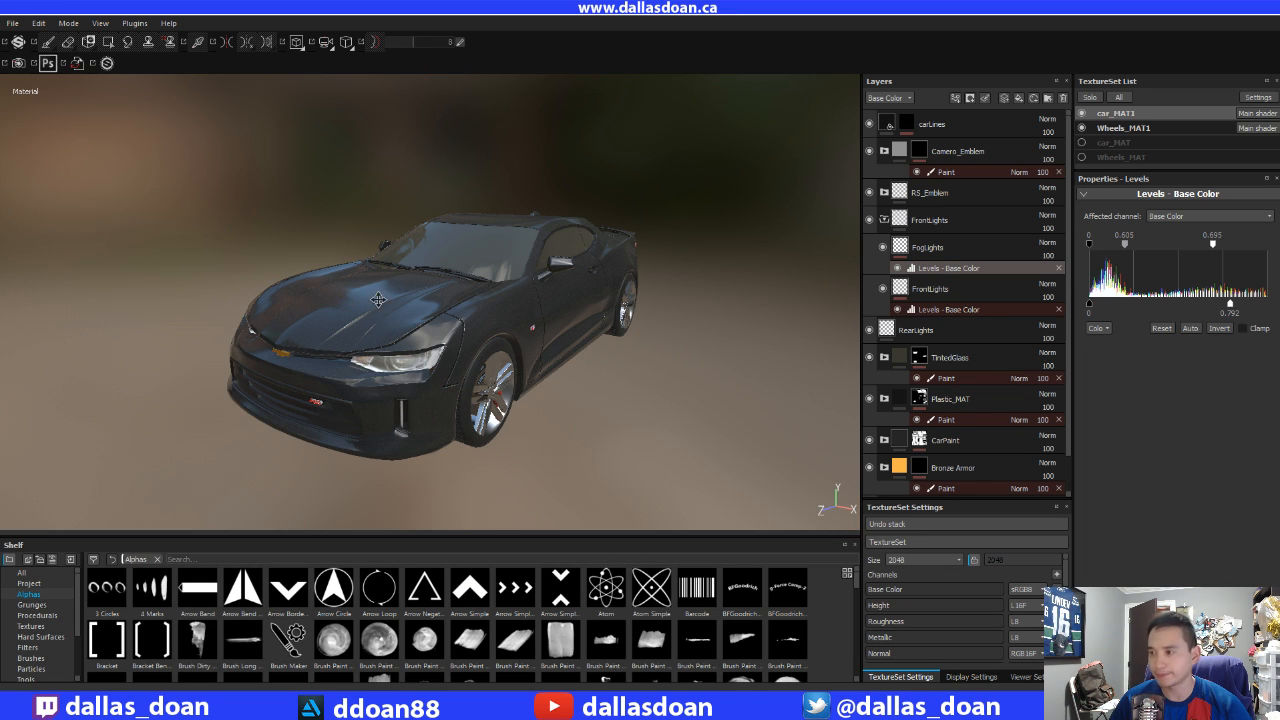
- Clean the project to remove all resources it does not use, accepting the confirmation
left_click_drag(379, 299, 367, 286, "alt")
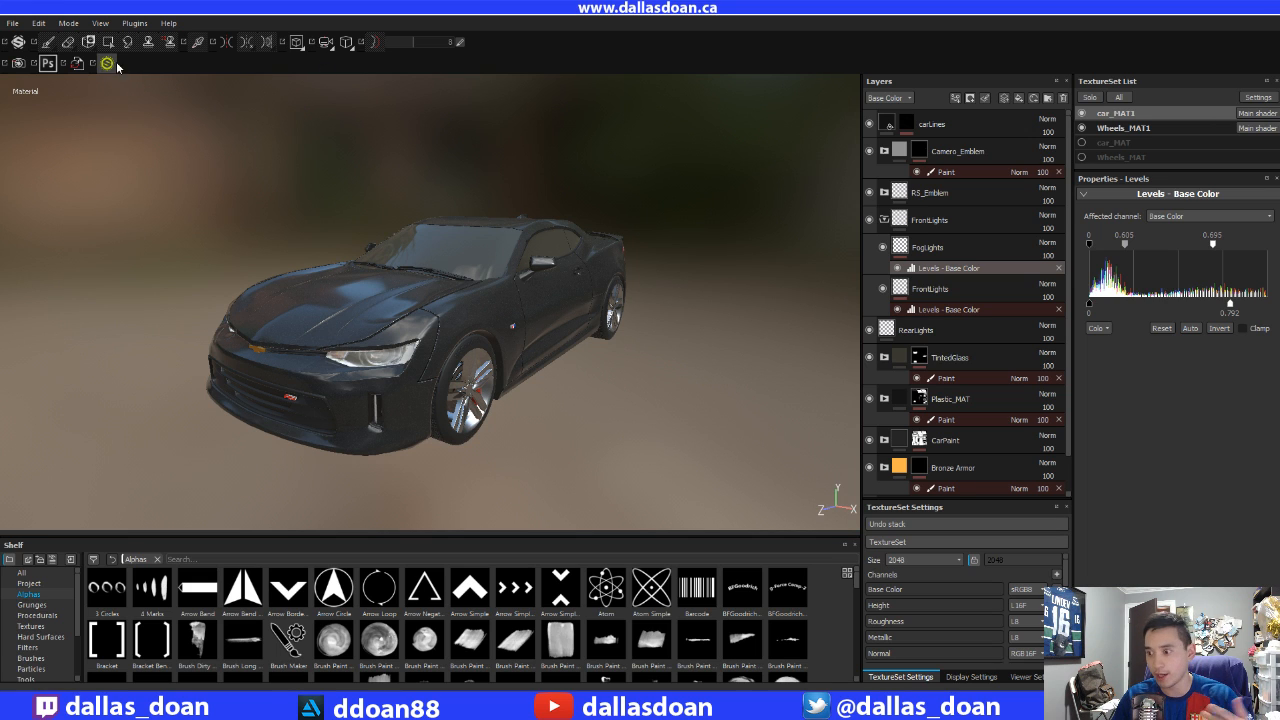
left_click(18, 26)
left_click(45, 203)
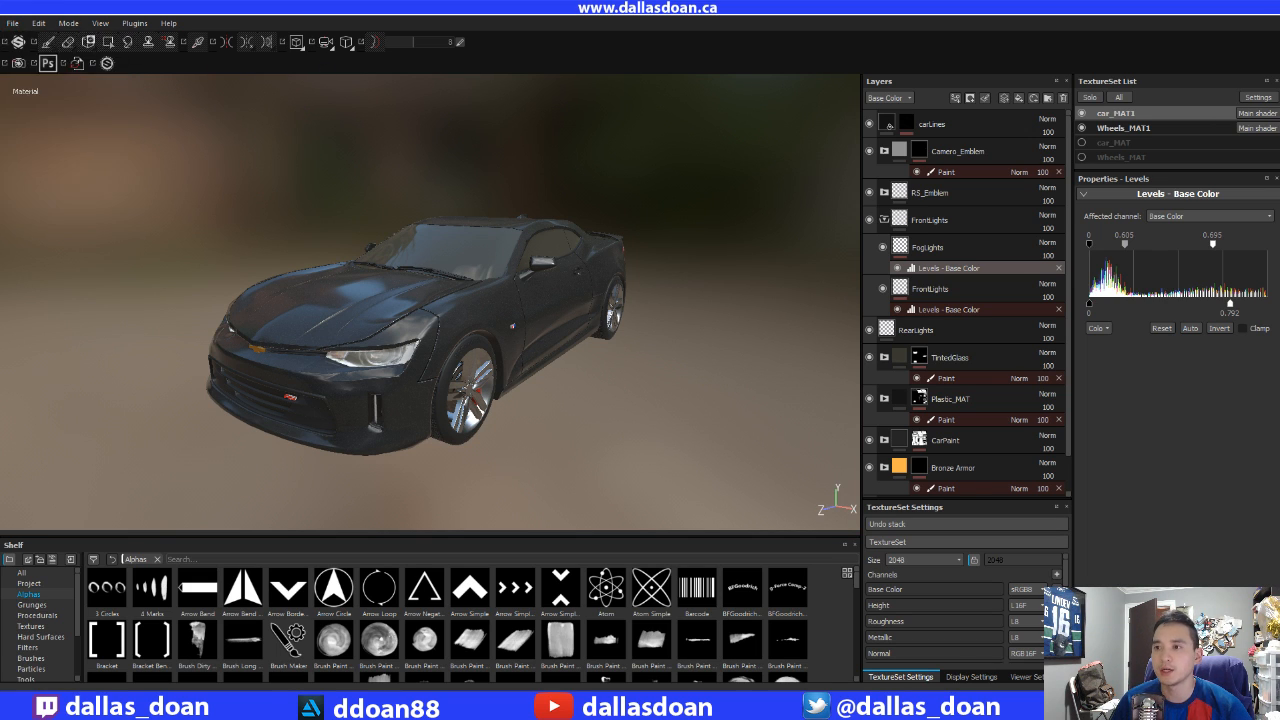
left_click(13, 23)
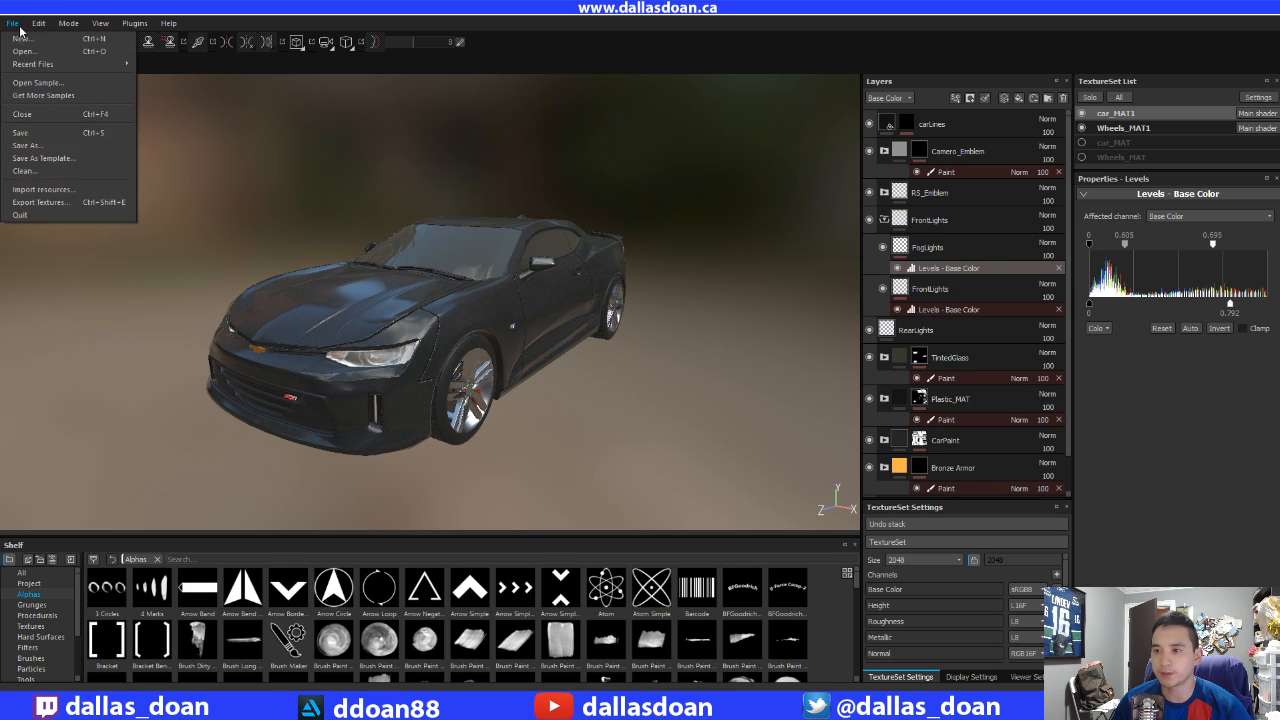
left_click(24, 171)
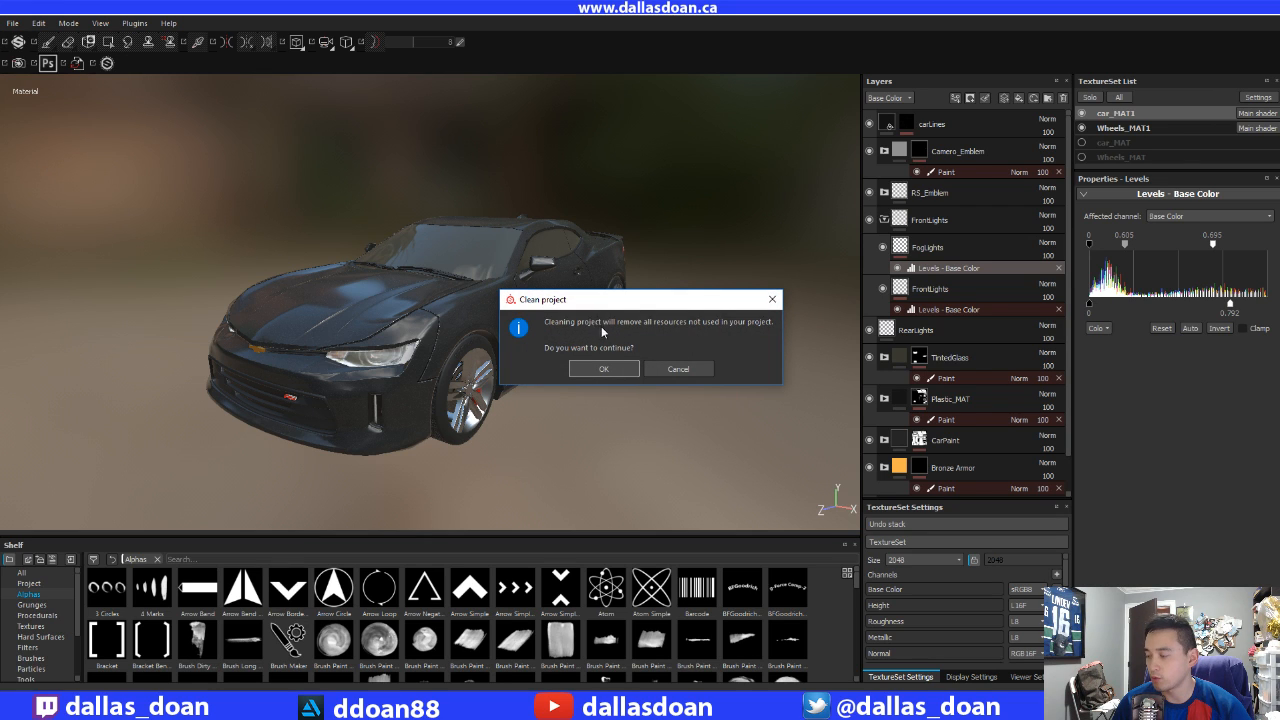
left_click(603, 369)
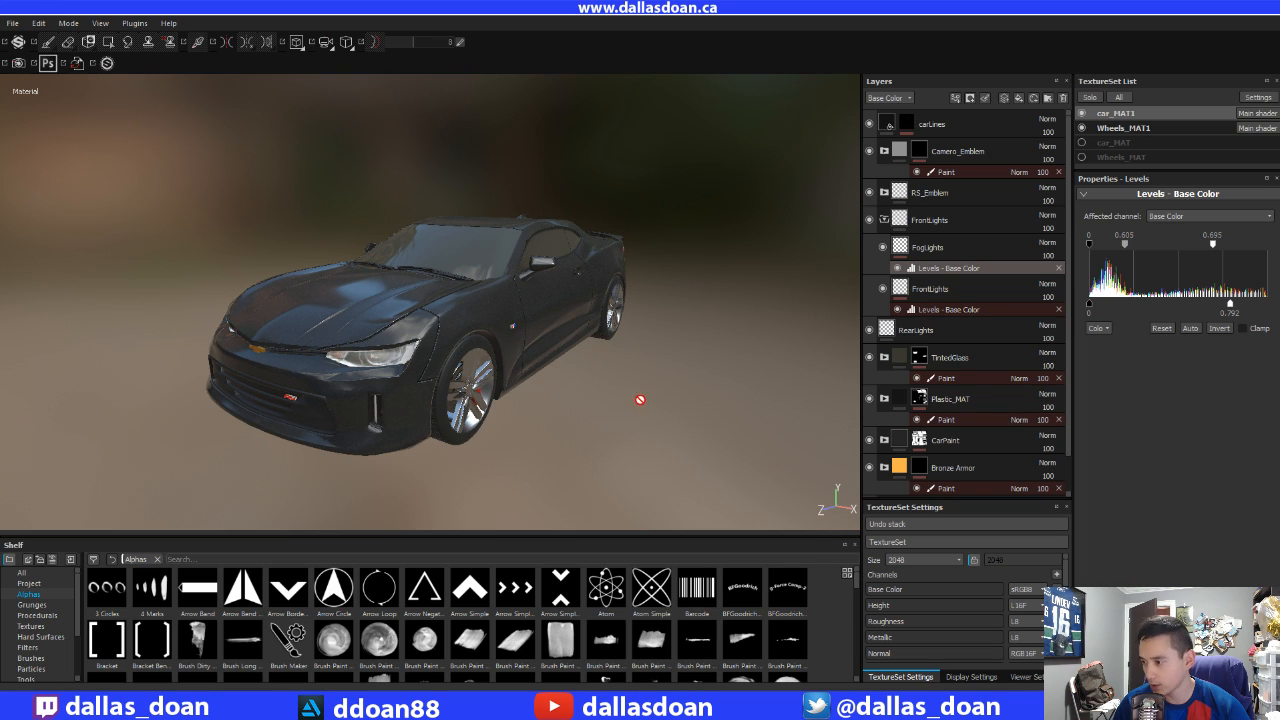
- Look through the shelf's Textures category to review the available texture resources
left_click_drag(640, 400, 505, 365, "alt")
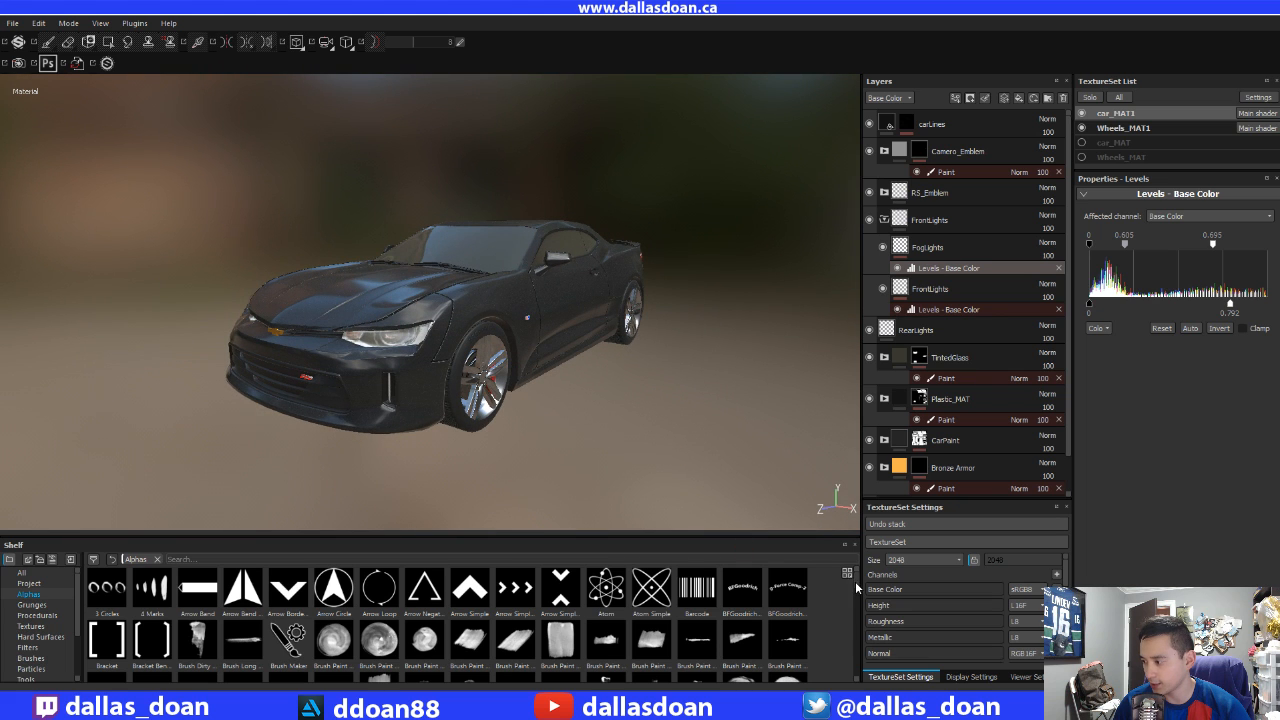
left_click_drag(578, 372, 584, 401, "alt")
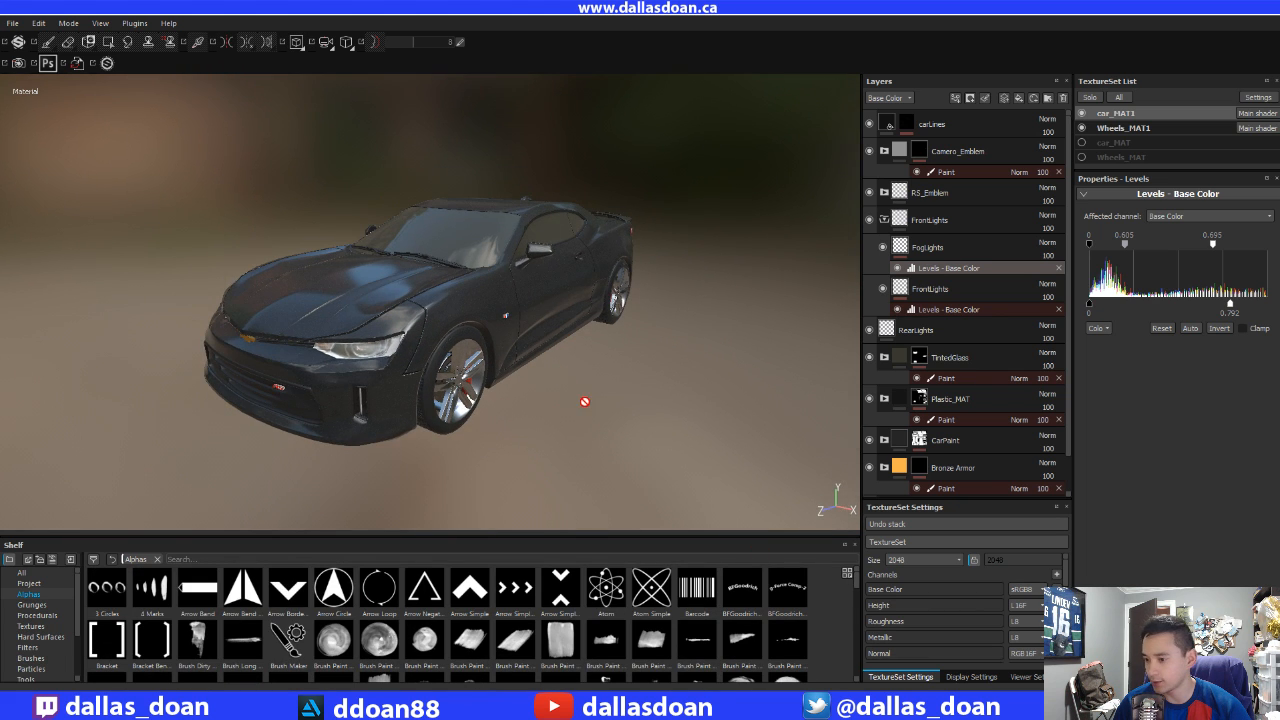
left_click(36, 627)
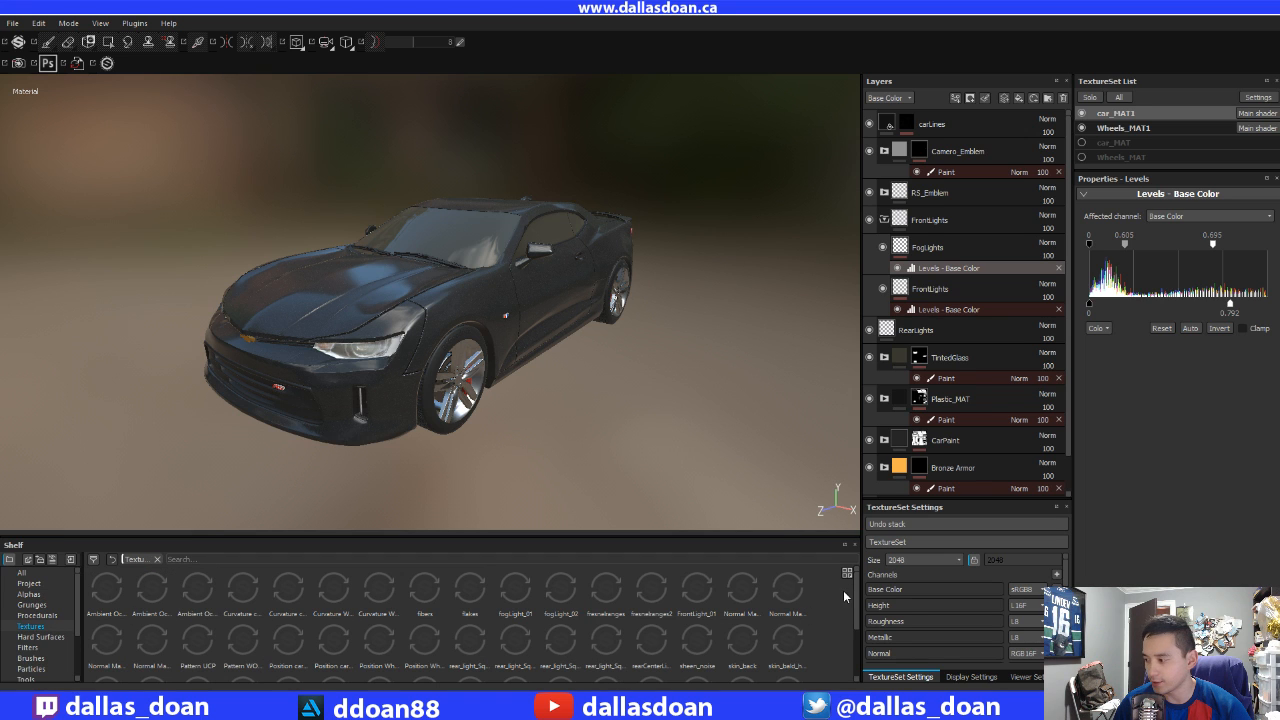
scroll(858, 594, "down", 2)
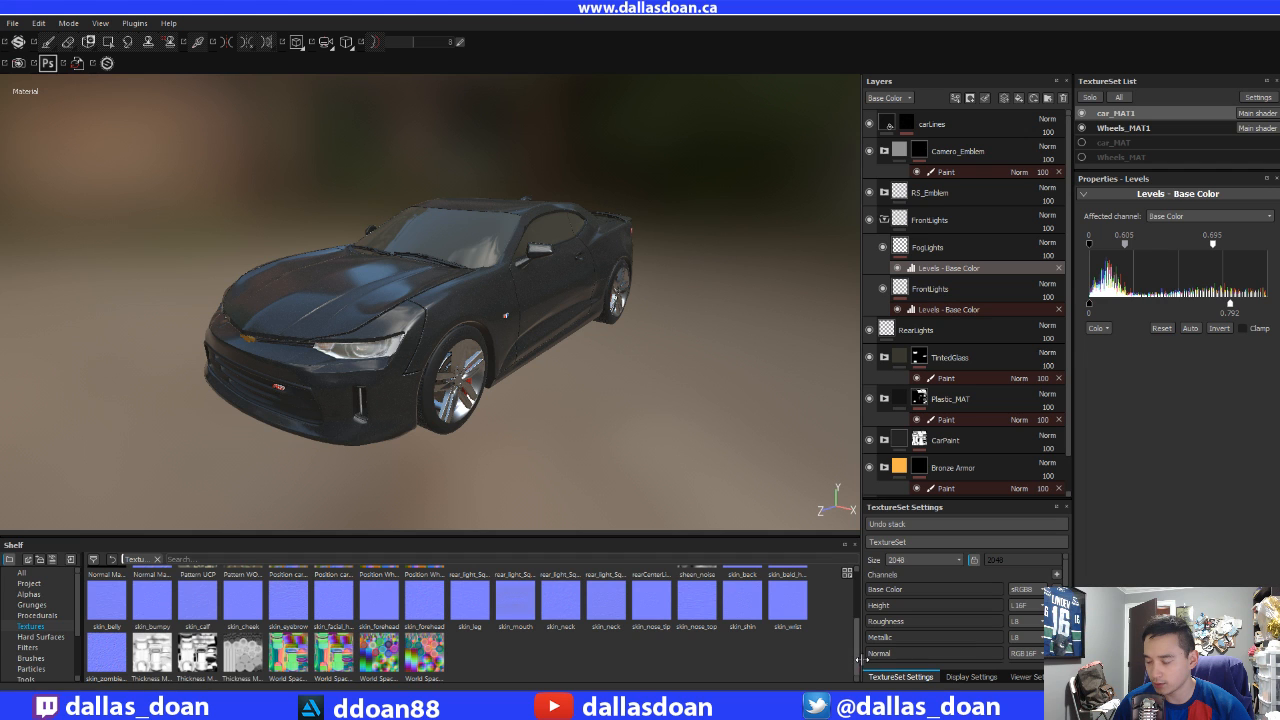
scroll(850, 598, "up", 2)
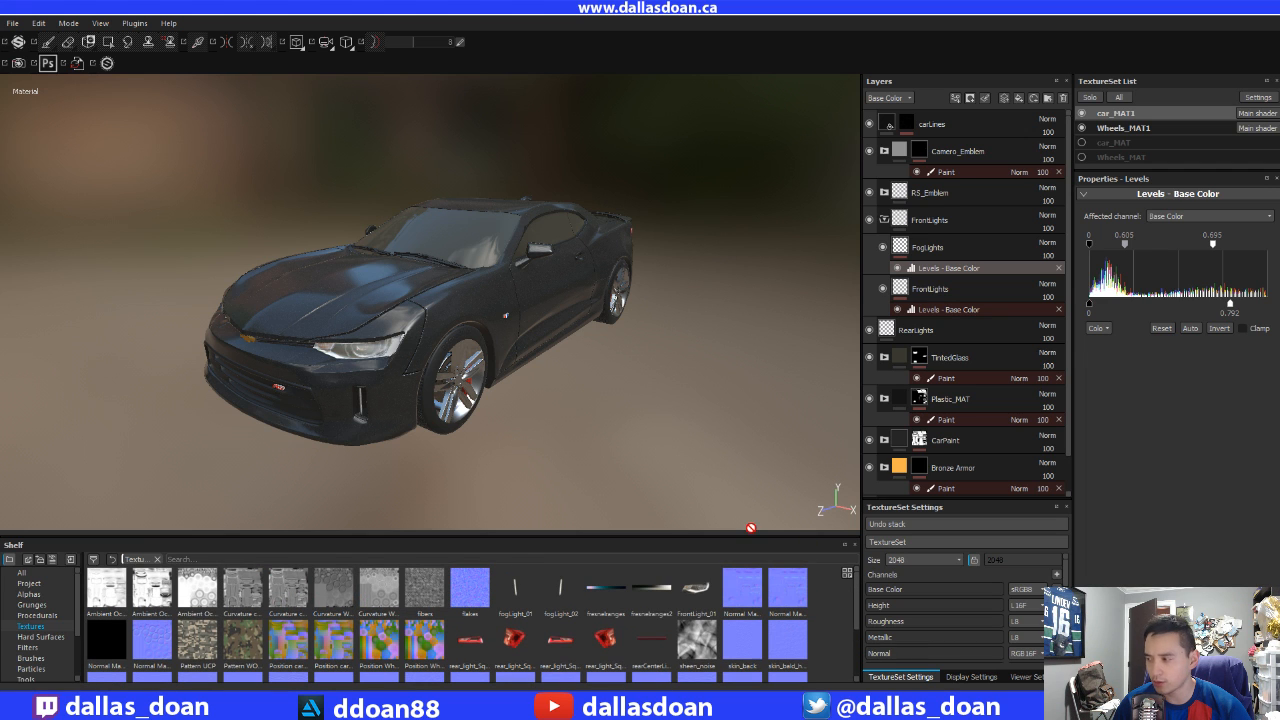
- Save the cleaned car project
left_click_drag(690, 400, 484, 300, "alt")
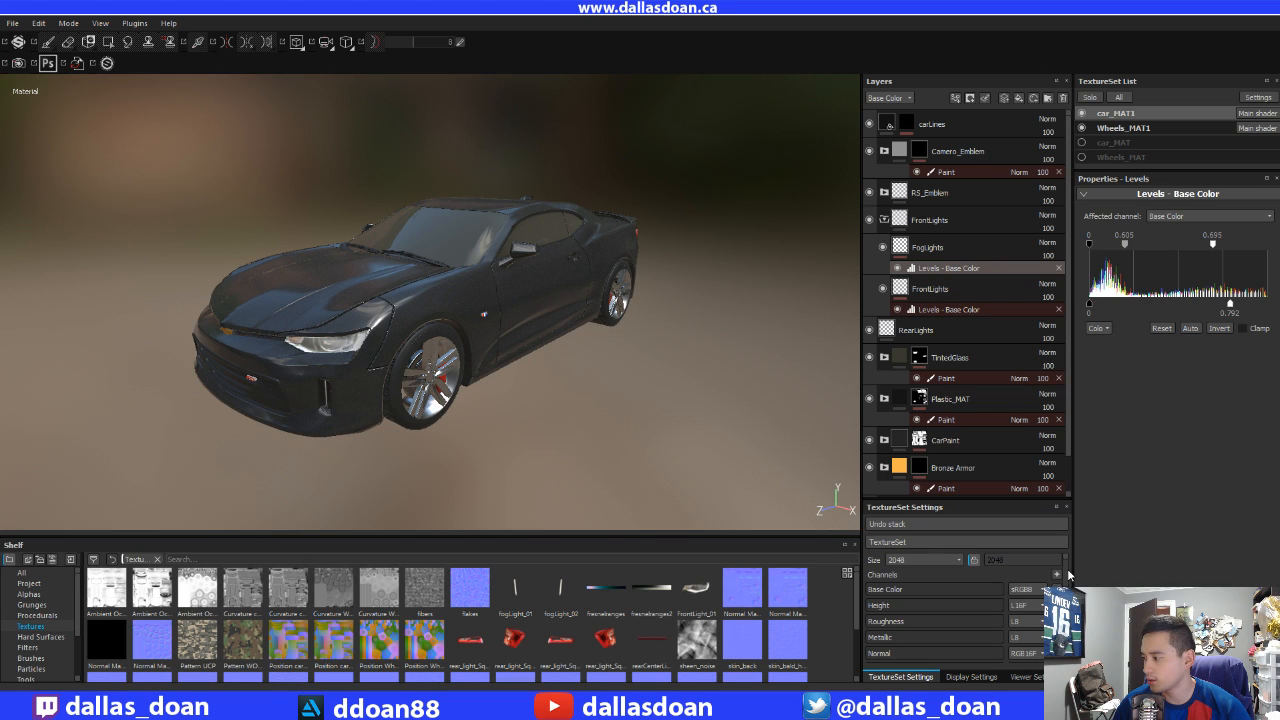
left_click(13, 23)
left_click(66, 134)
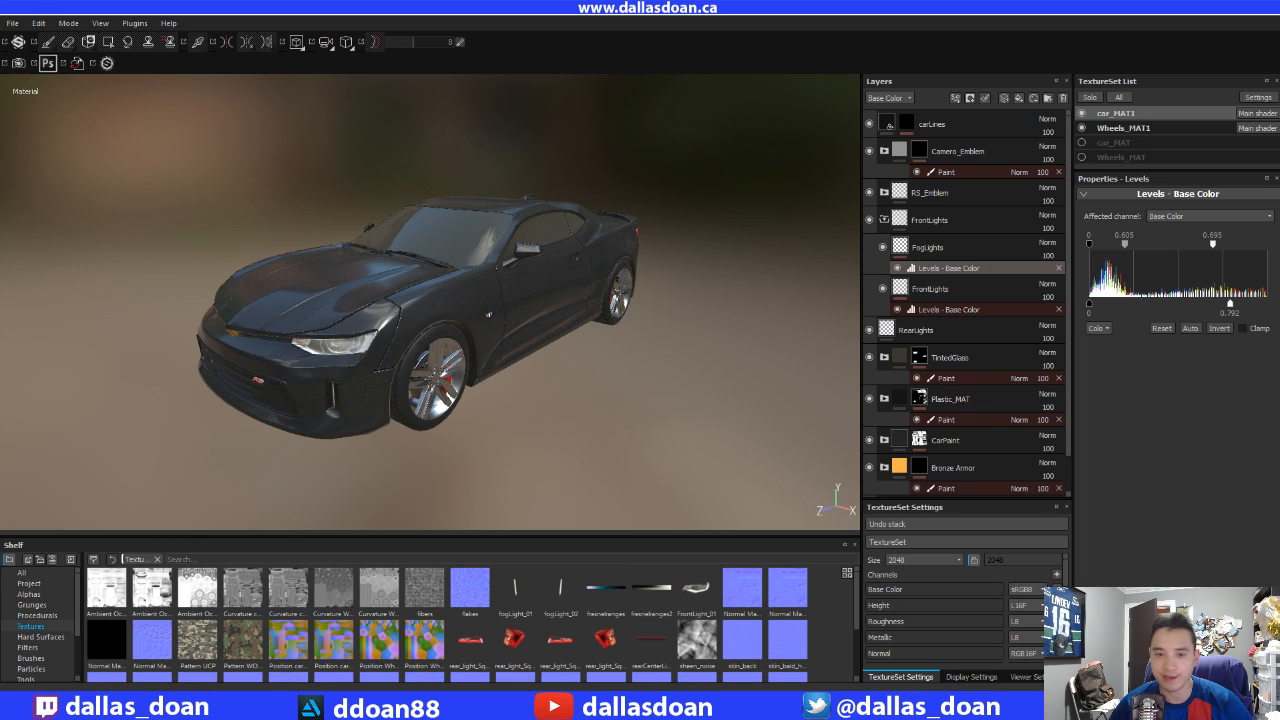
- Bring the painter folder in File Explorer back and check the saved size of camero_2016_v2.spp
left_click_drag(0, 146, 445, 144)
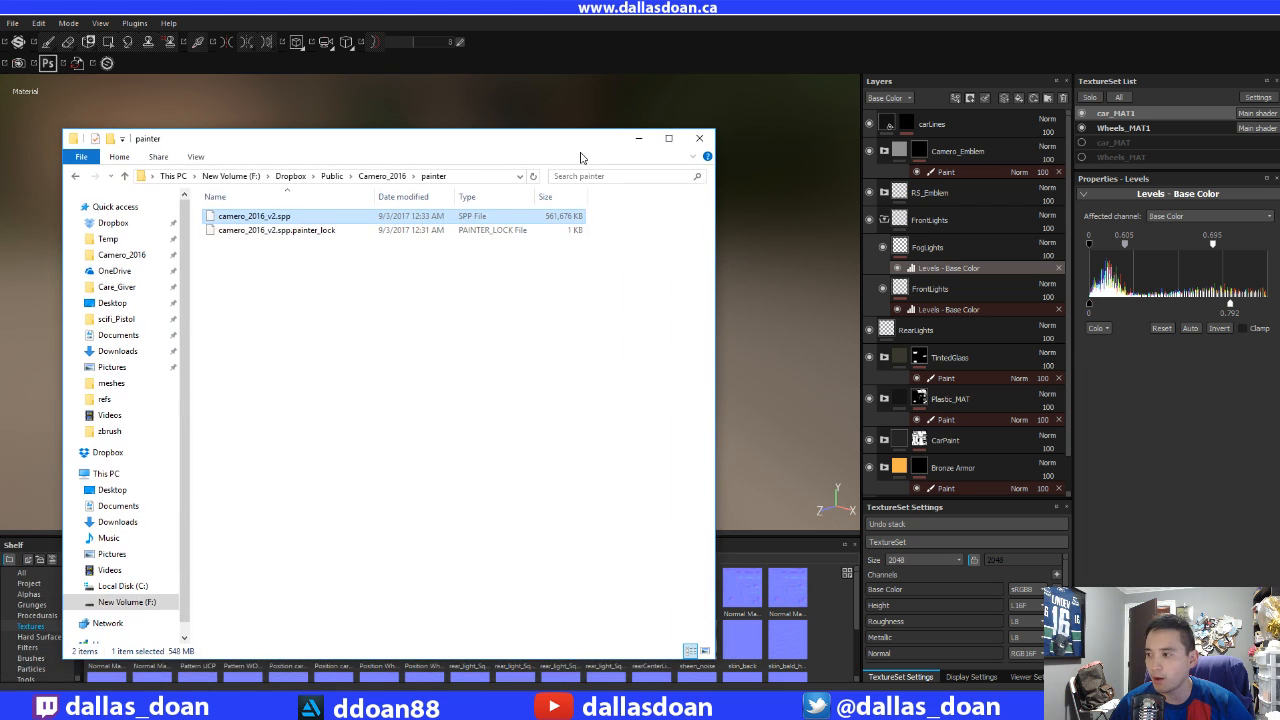
left_click(282, 232)
left_click(290, 218)
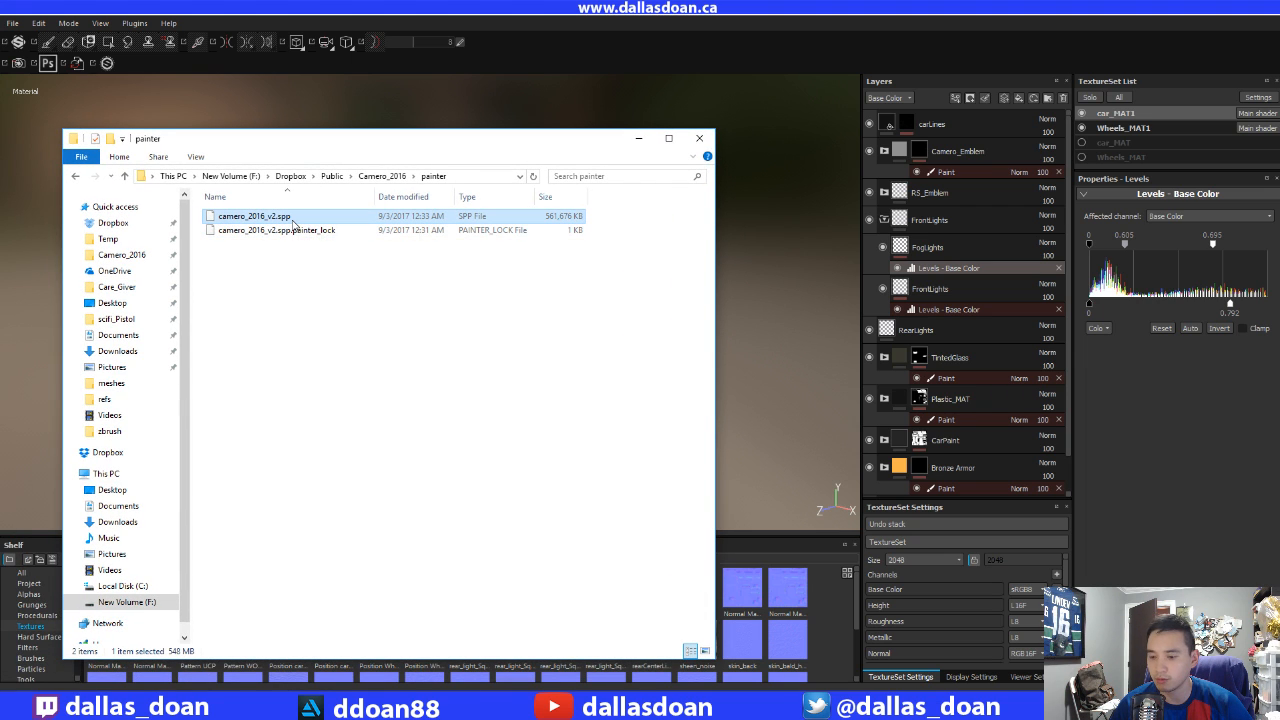
left_click_drag(364, 147, 0, 147)
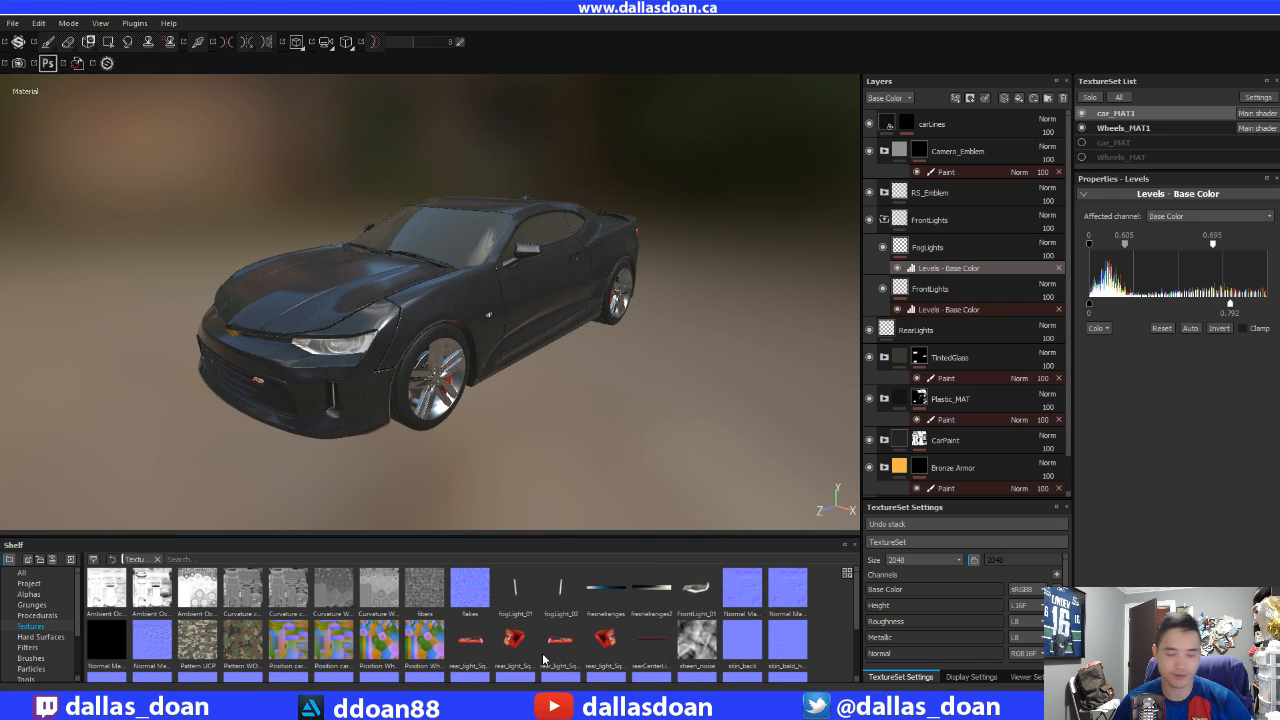
- Review the resources in the shelf's Project category, and return to the Alphas category
left_click(27, 584)
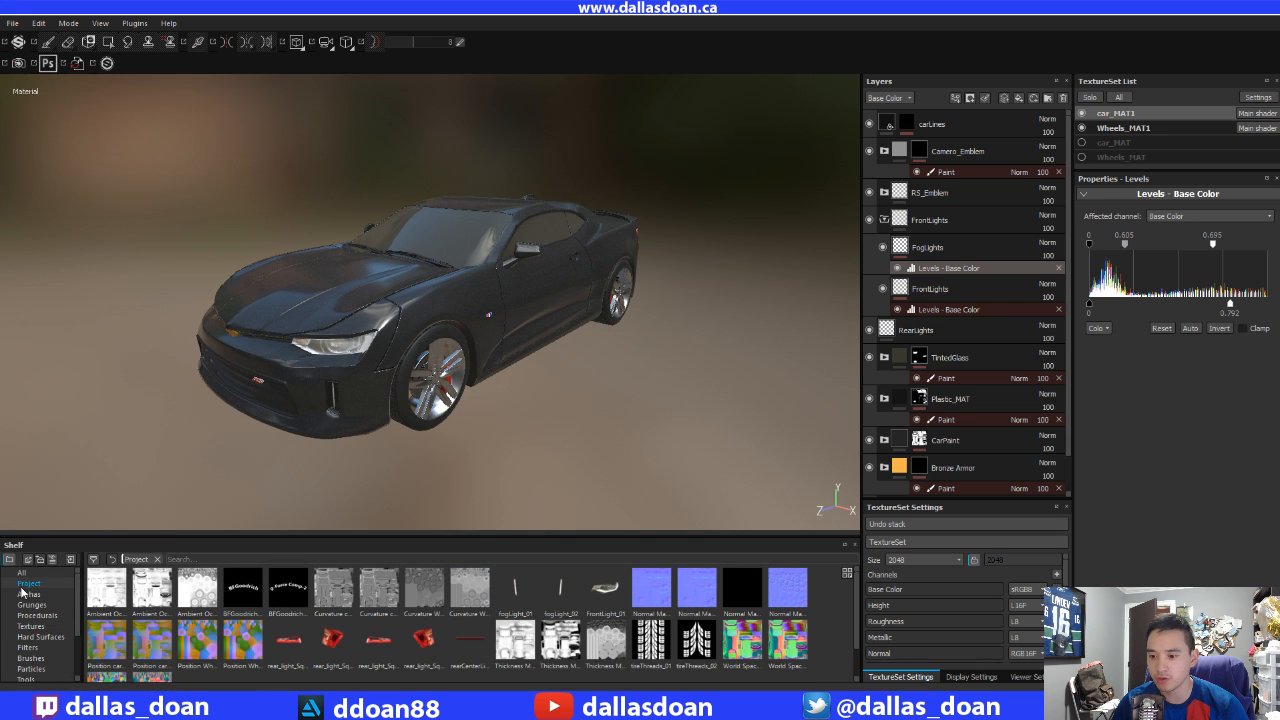
left_click(22, 594)
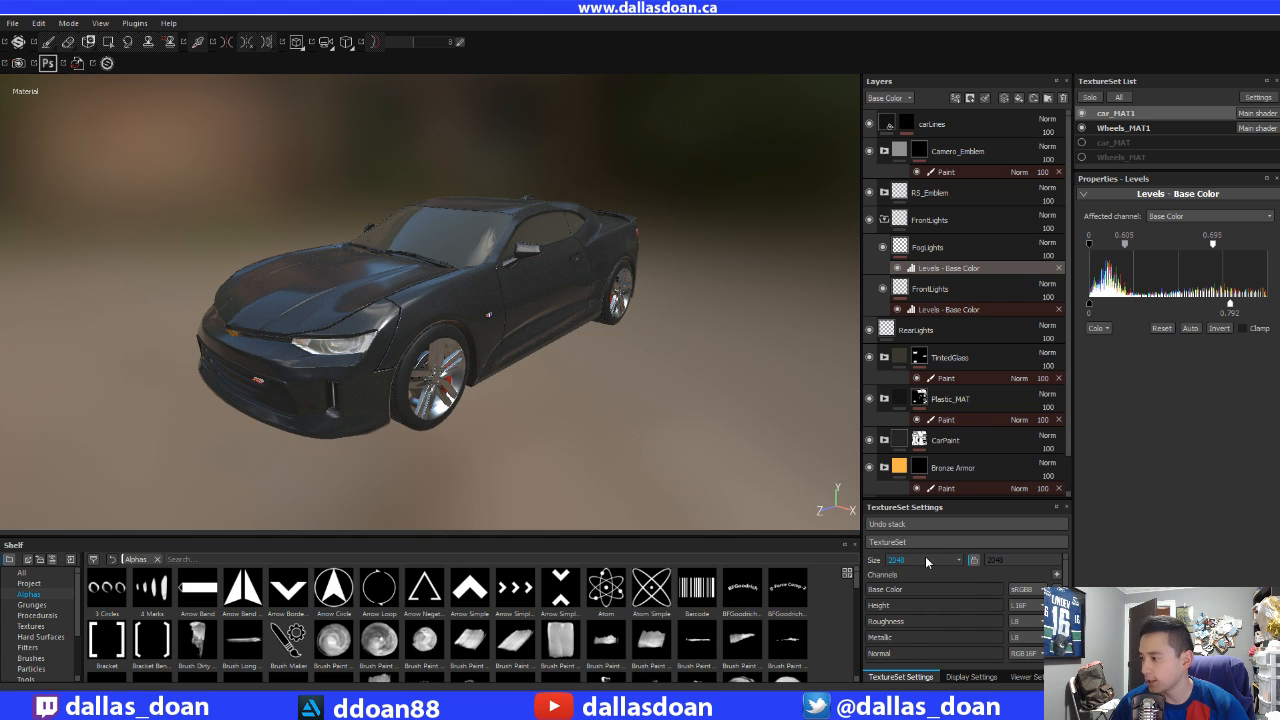
scroll(411, 326, "up", 2)
left_click_drag(440, 370, 560, 360, "alt")
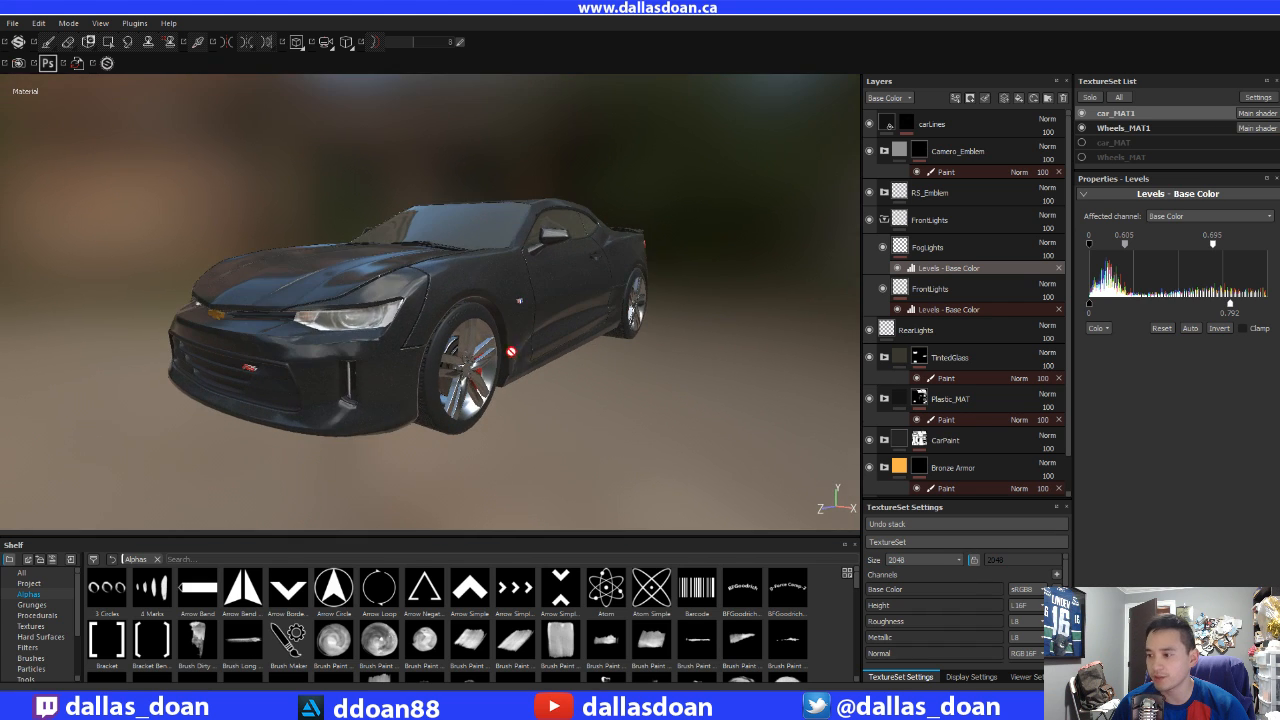
- Try a texture set size of 512 on car_MAT1 to compare quality, and restore it to 2048
left_click(920, 560)
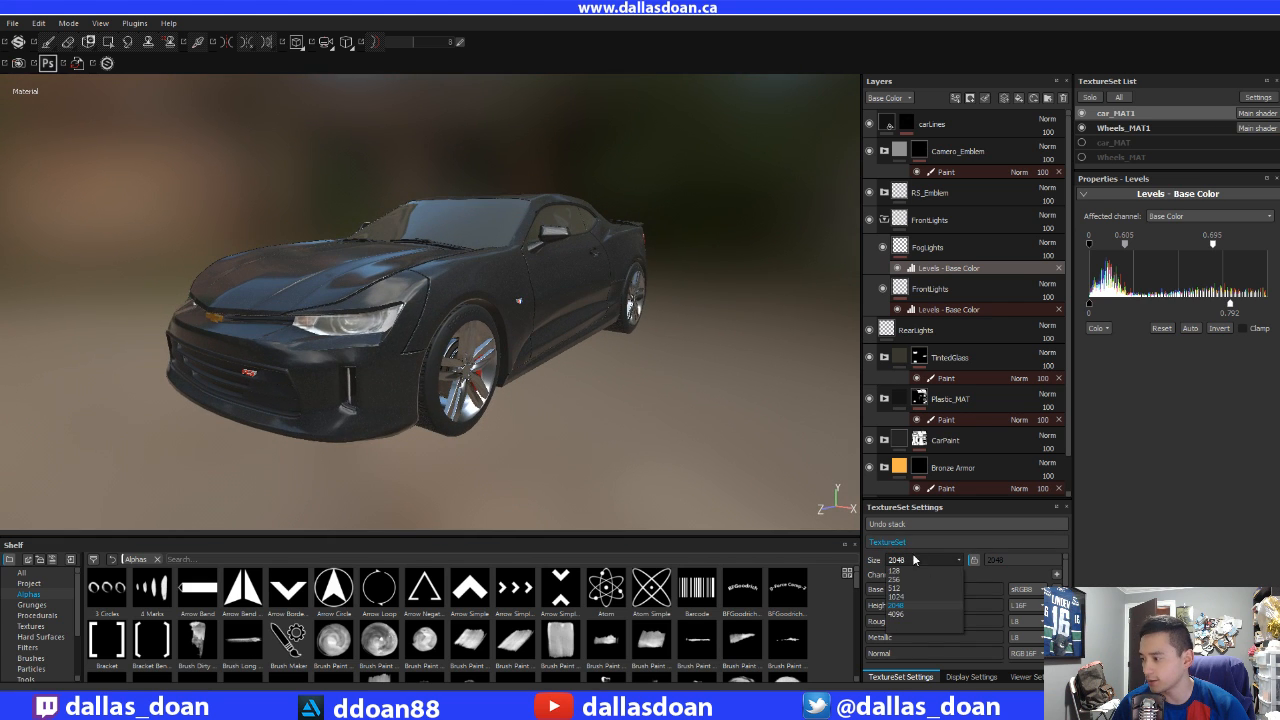
left_click(897, 589)
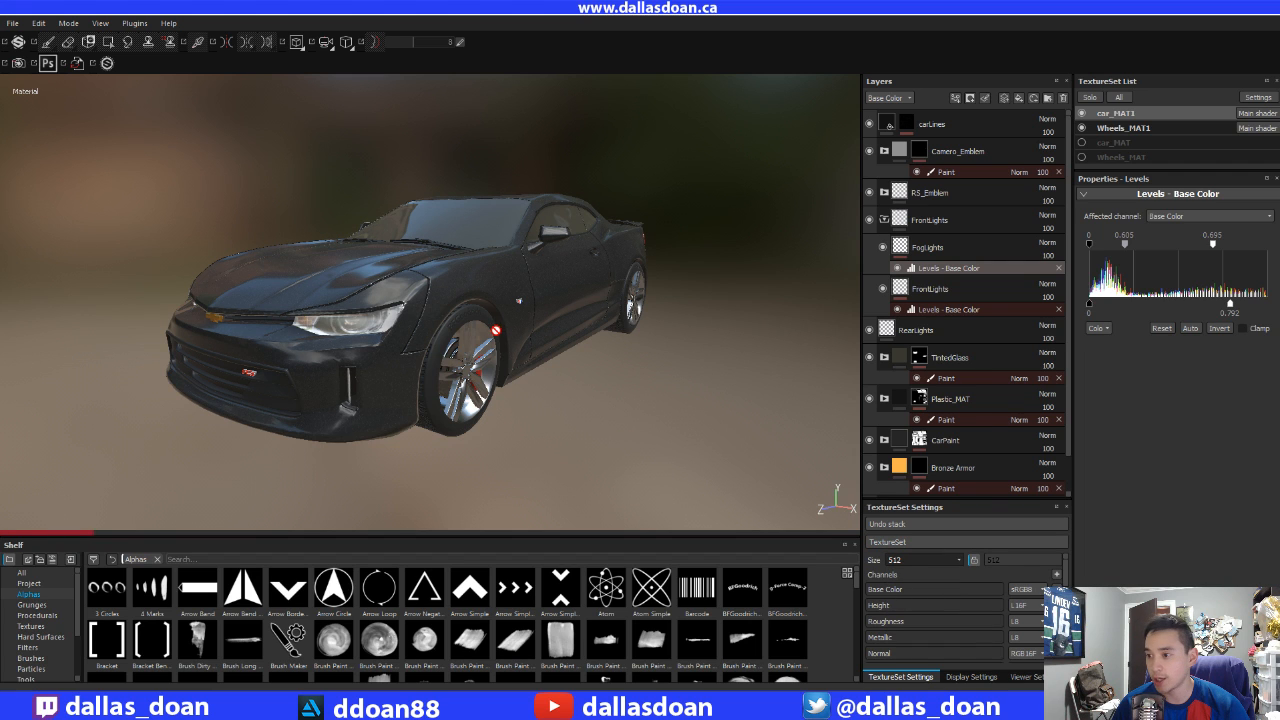
left_click_drag(560, 371, 591, 380, "alt")
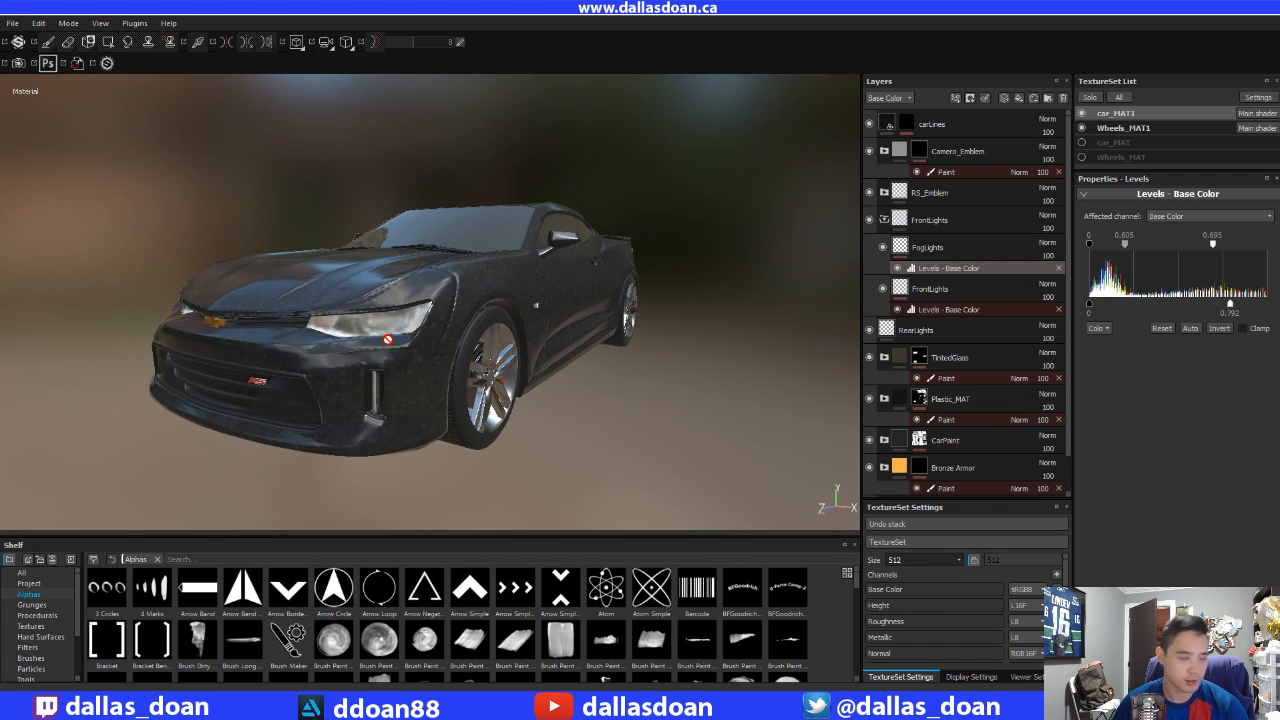
left_click(922, 561)
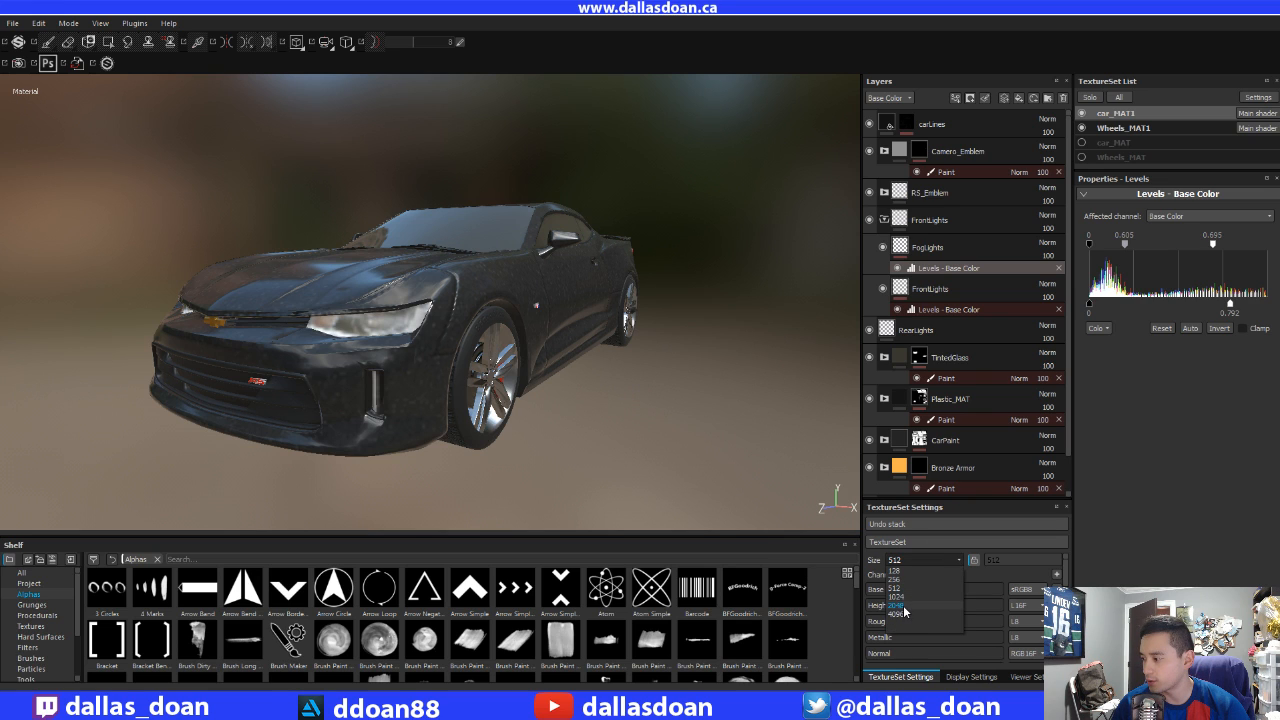
left_click(900, 606)
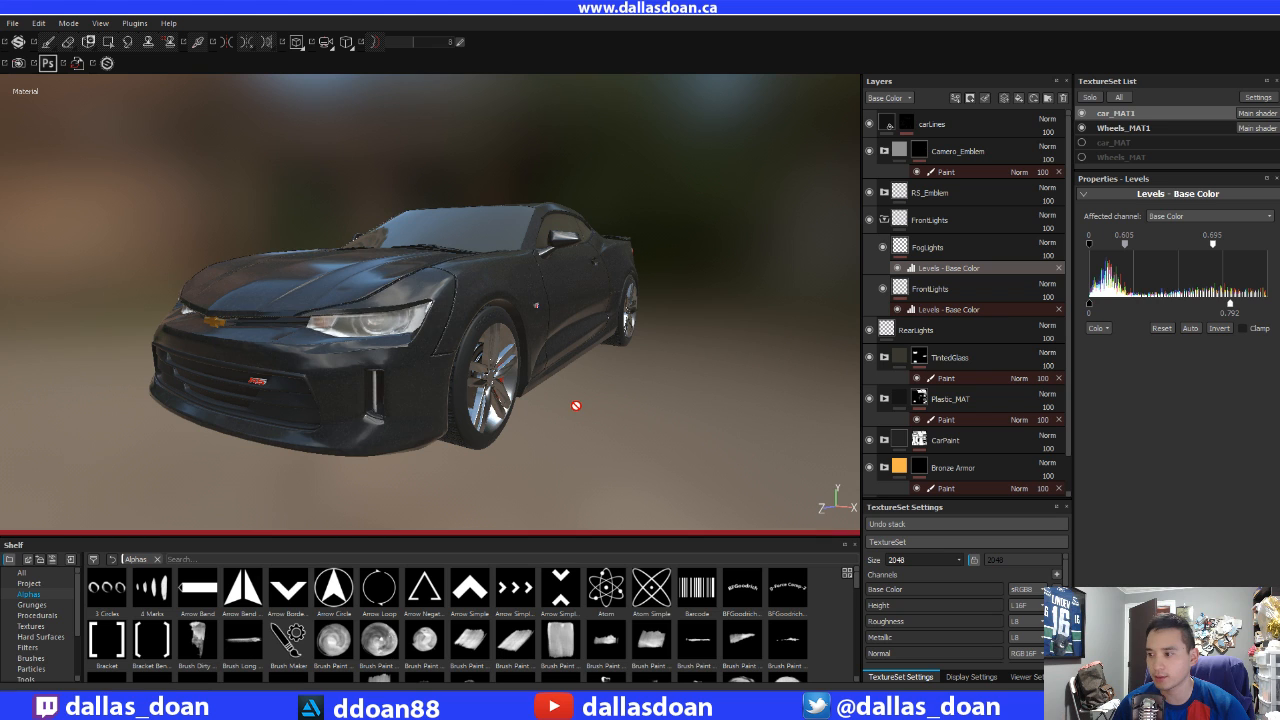
left_click_drag(576, 405, 460, 340)
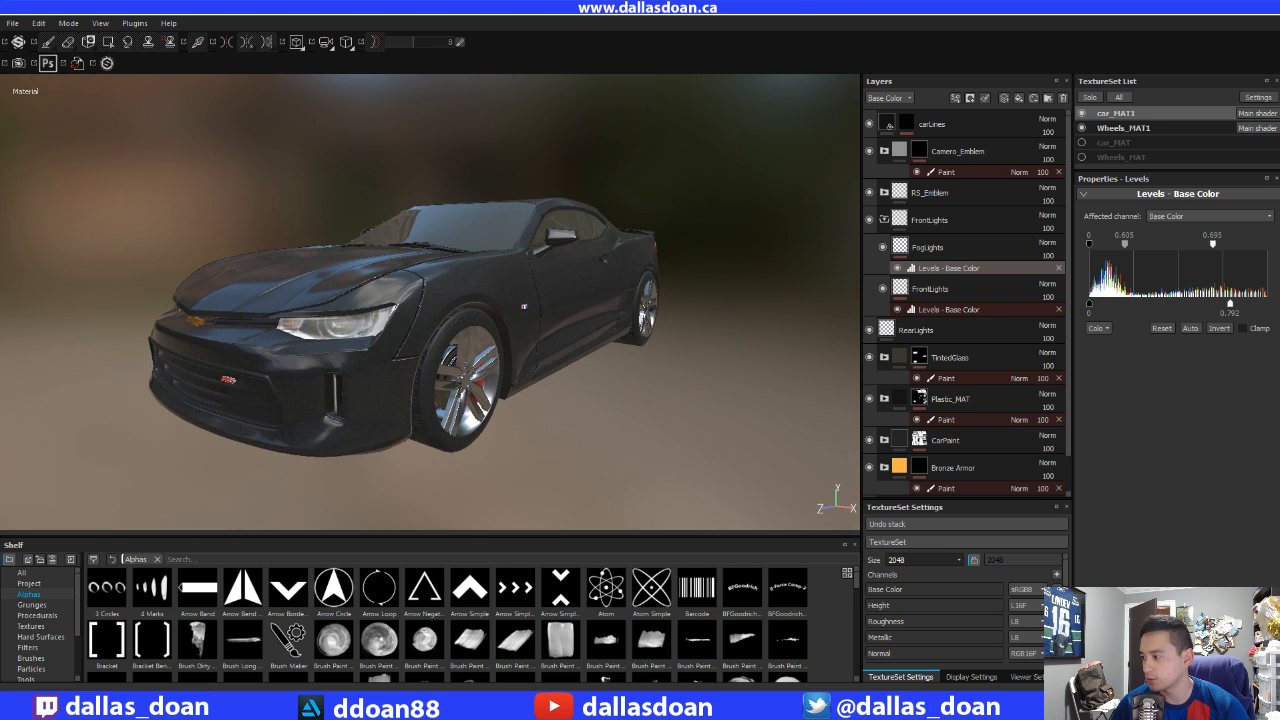
- Set the car_MAT1 texture set size to 512 and save the project
left_click(940, 562)
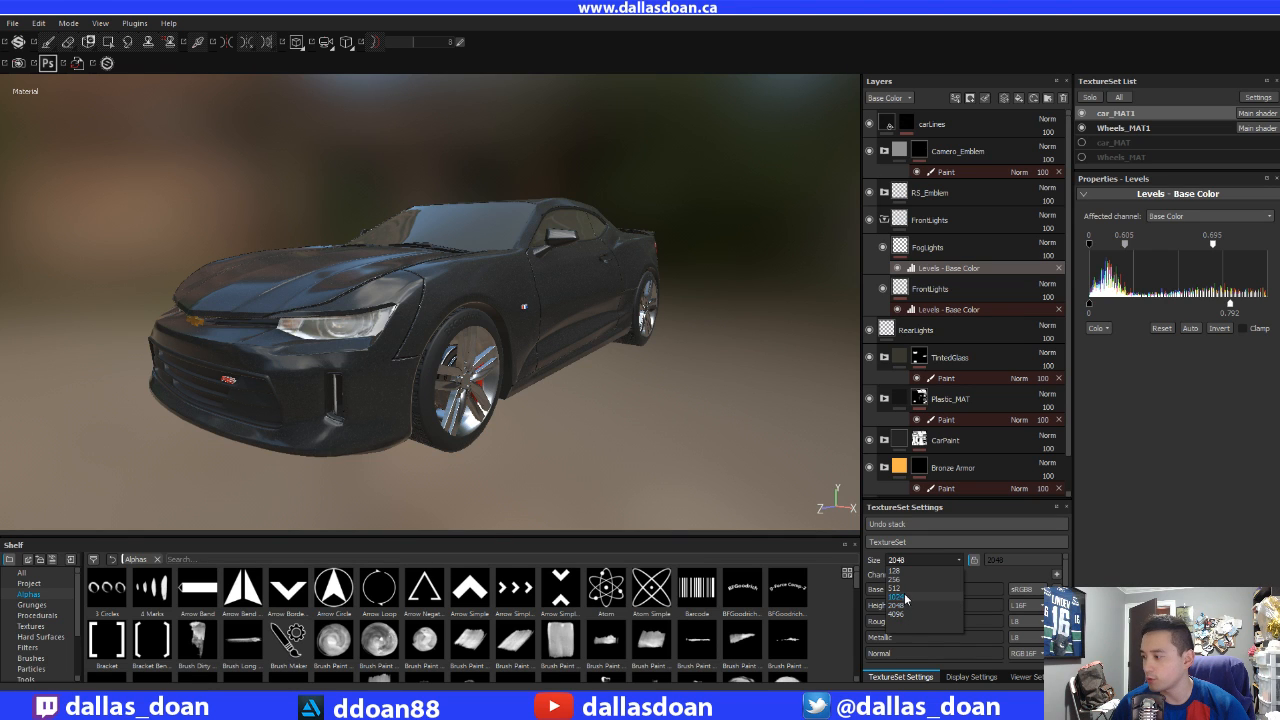
left_click(895, 588)
left_click_drag(389, 309, 600, 345, "alt")
left_click(14, 23)
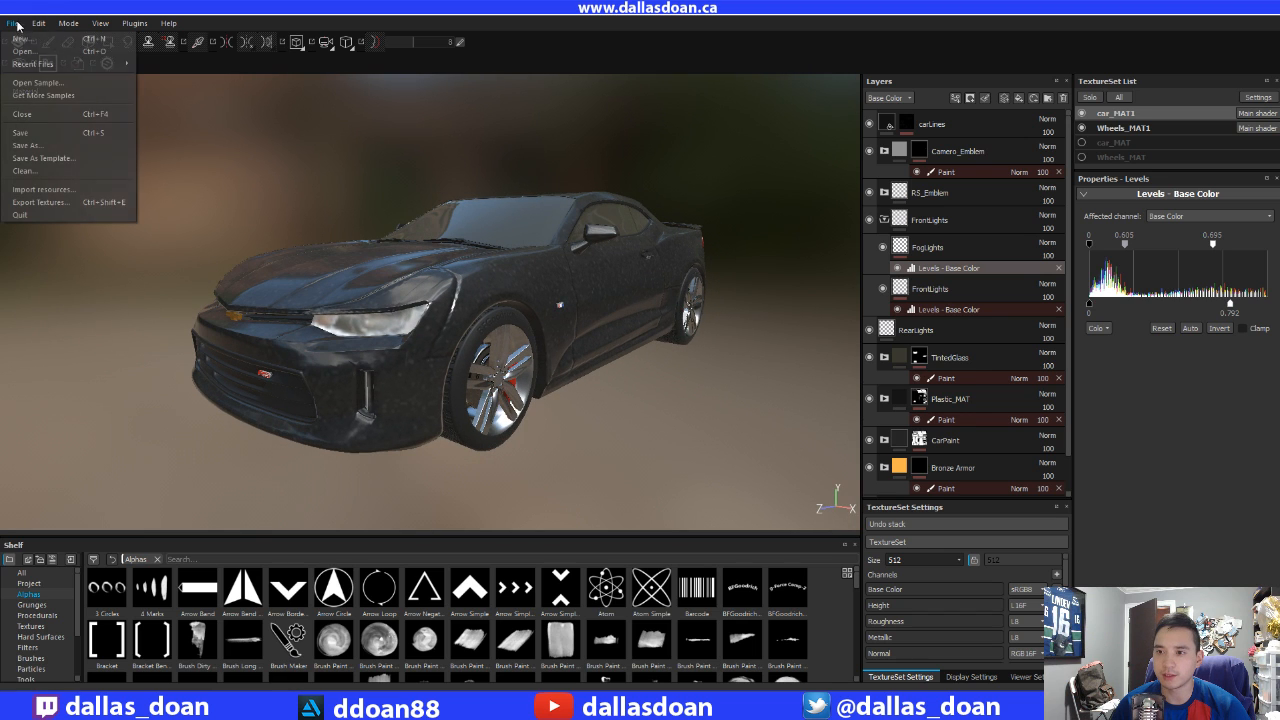
left_click(47, 132)
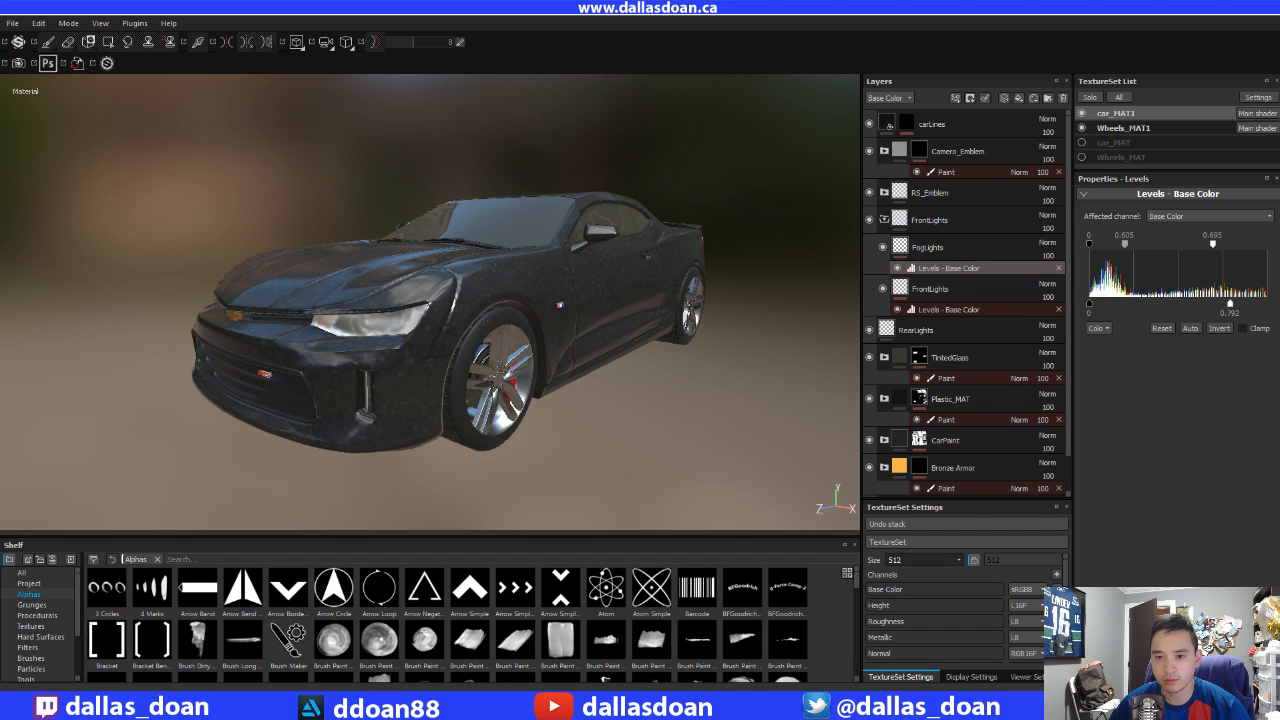
- Check the saved size of camero_2016_v2.spp in File Explorer's painter folder, and return to Substance Painter
left_click_drag(0, 142, 575, 141)
left_click(460, 232)
left_click(462, 219)
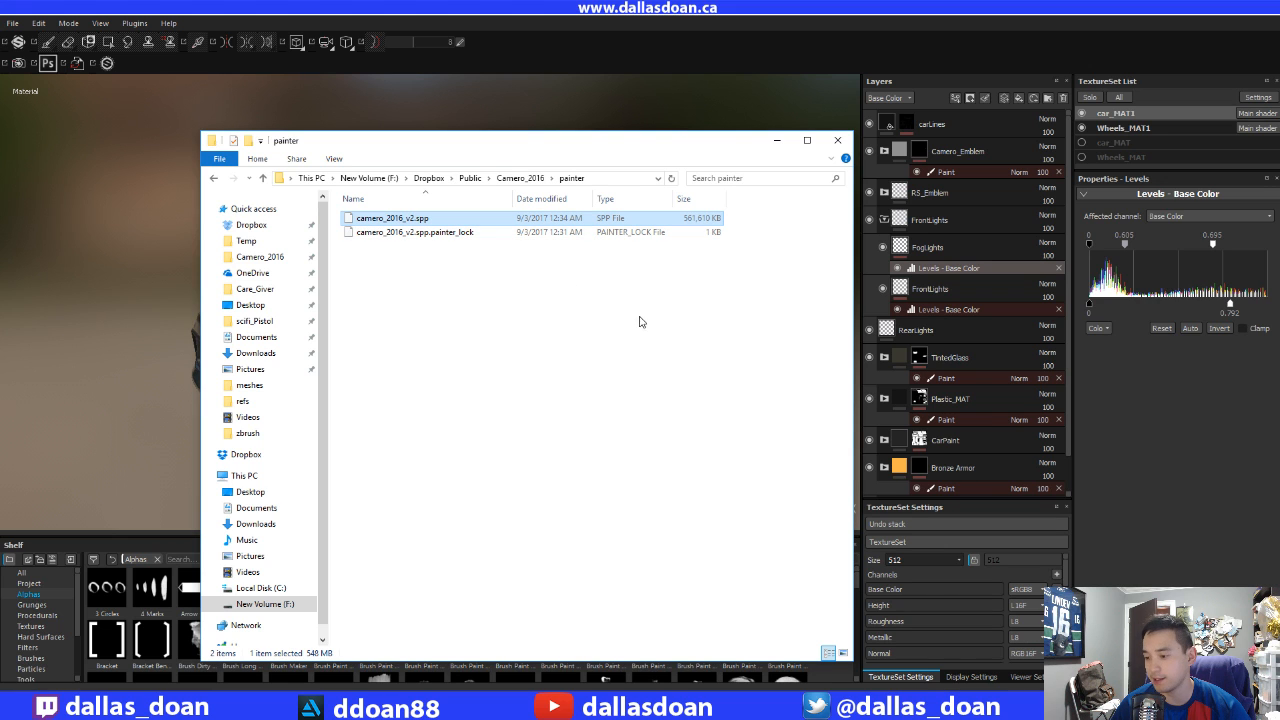
mouse_move(517, 160)
left_mouse_down()
mouse_move(491, 188)
mouse_move(456, 137)
left_mouse_up()
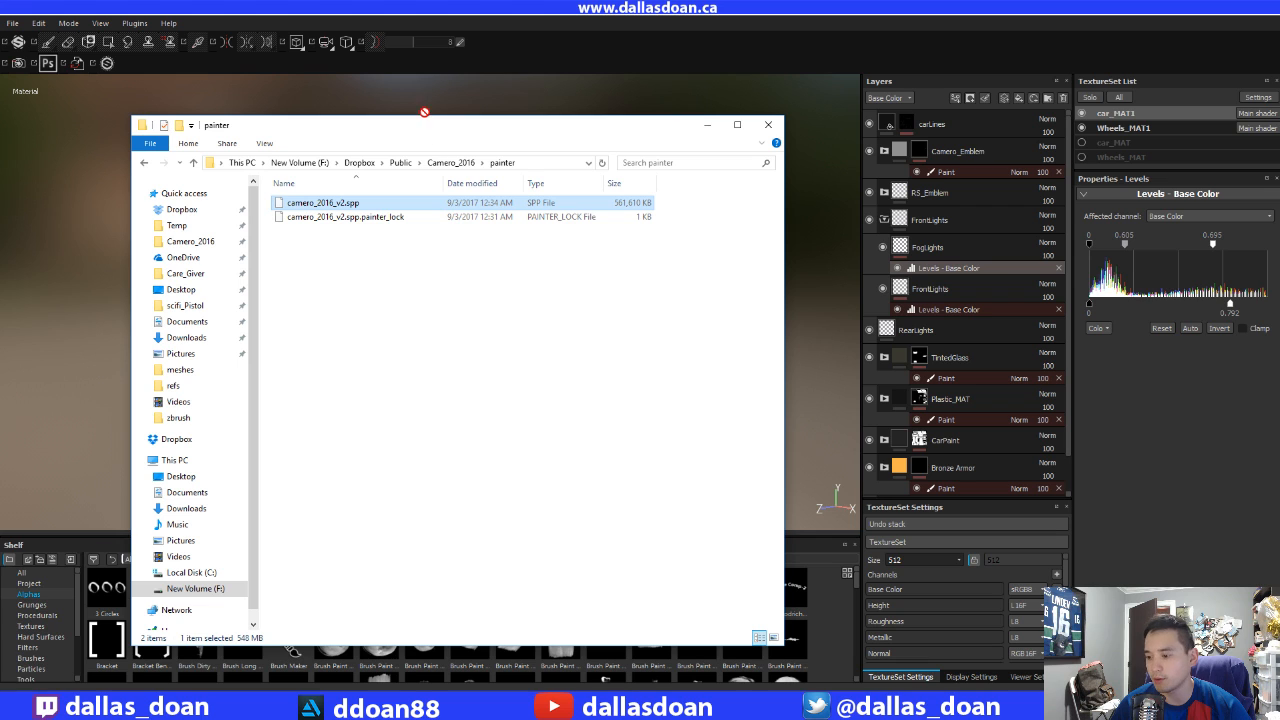
key("alt+Tab")
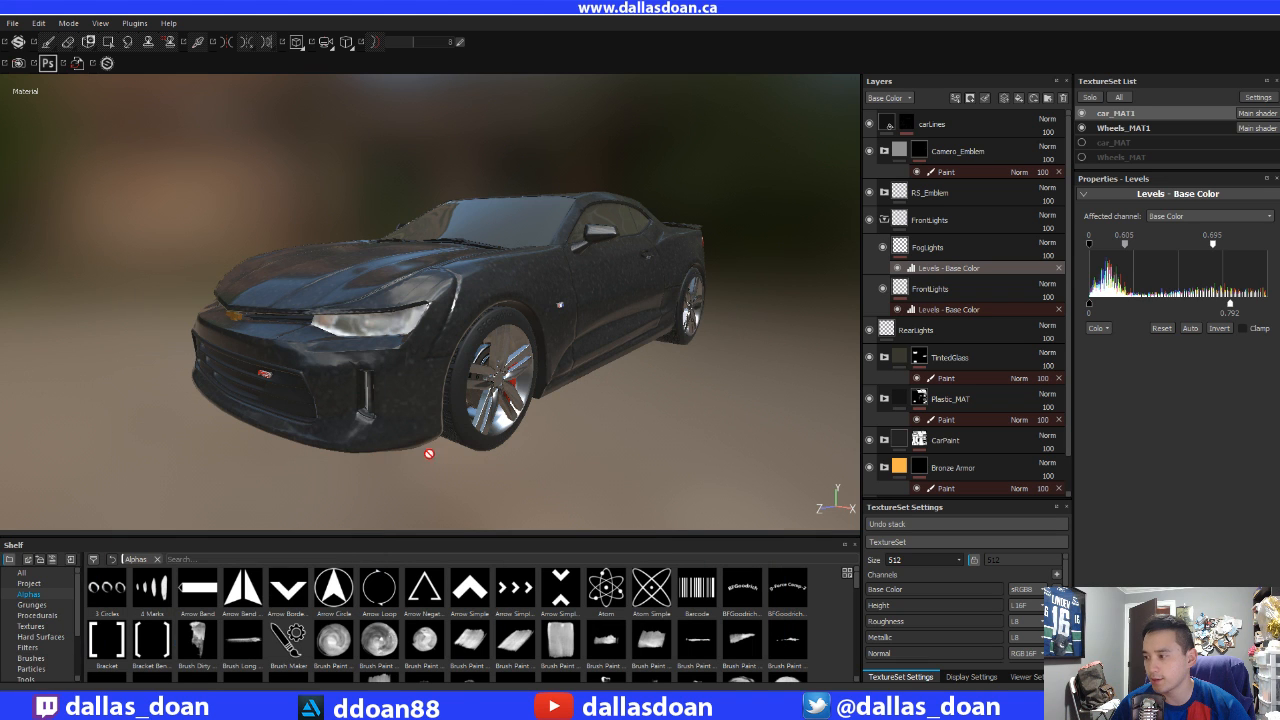
- Set the car_MAT1 texture set size back to 2048
left_click(936, 560)
left_click(909, 605)
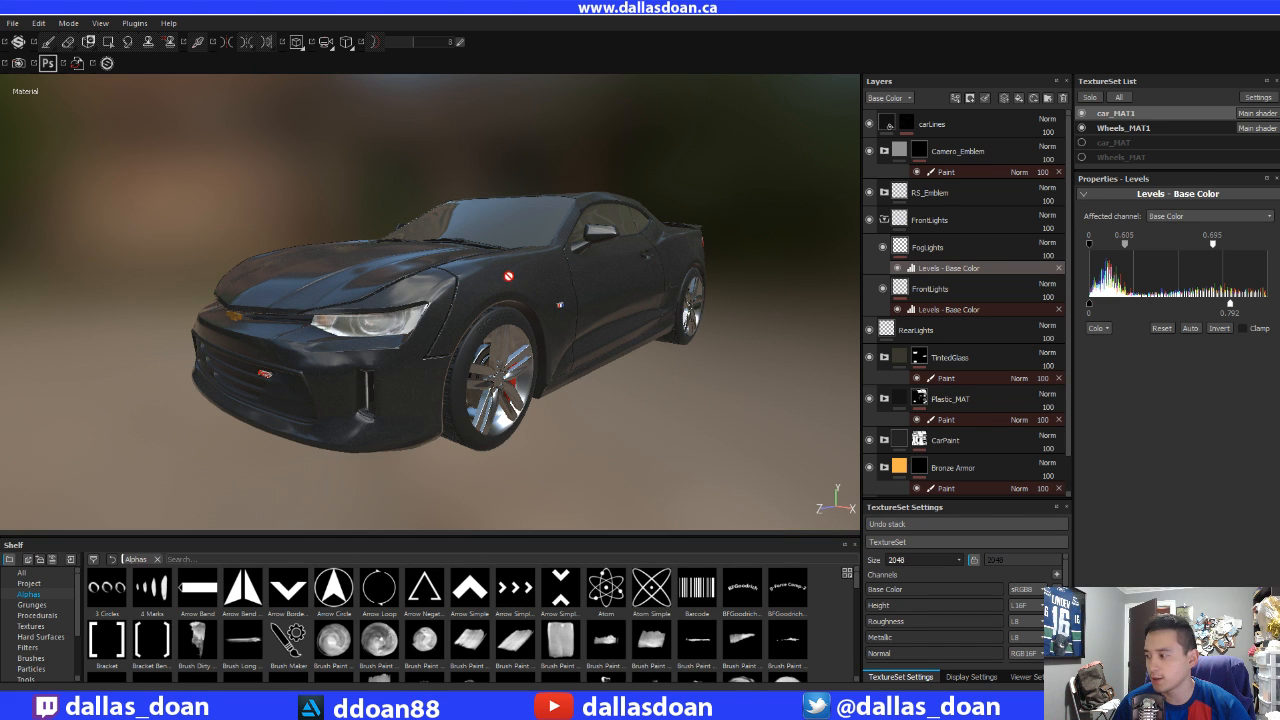
mouse_move(450, 271)
left_mouse_down("alt")
mouse_move(408, 284)
mouse_move(446, 267)
left_mouse_up("alt")
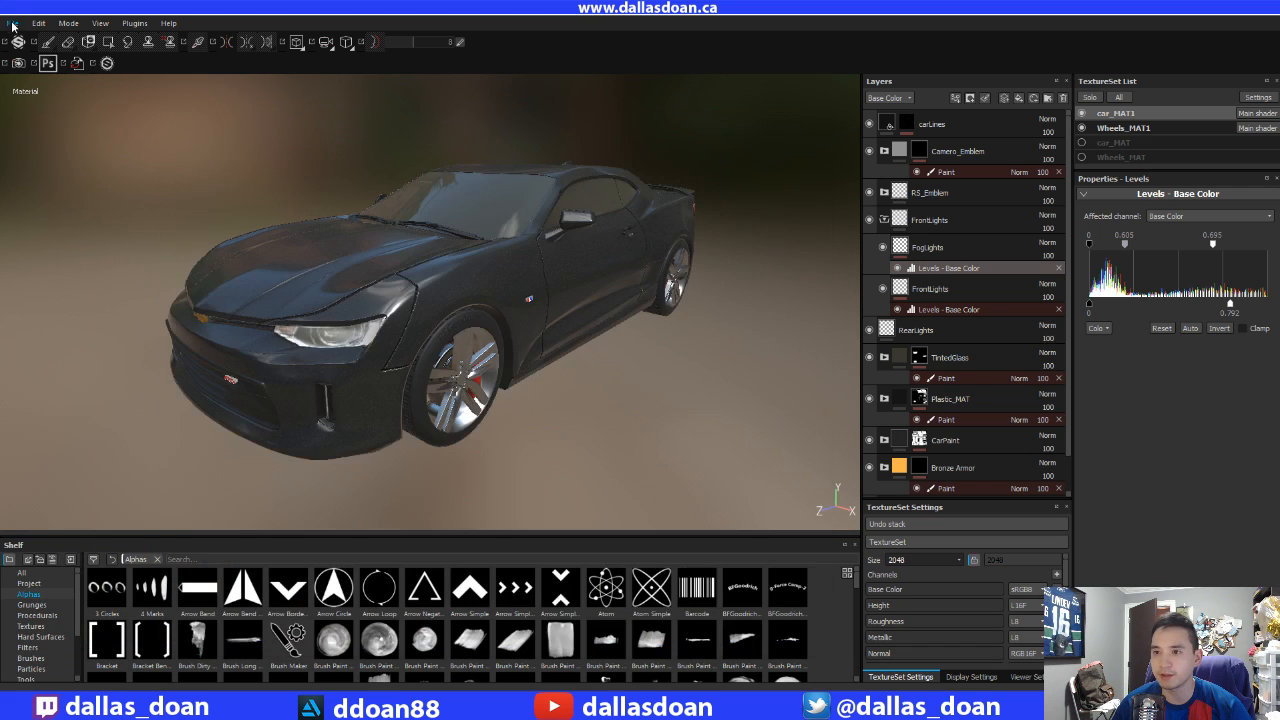
left_click(12, 22)
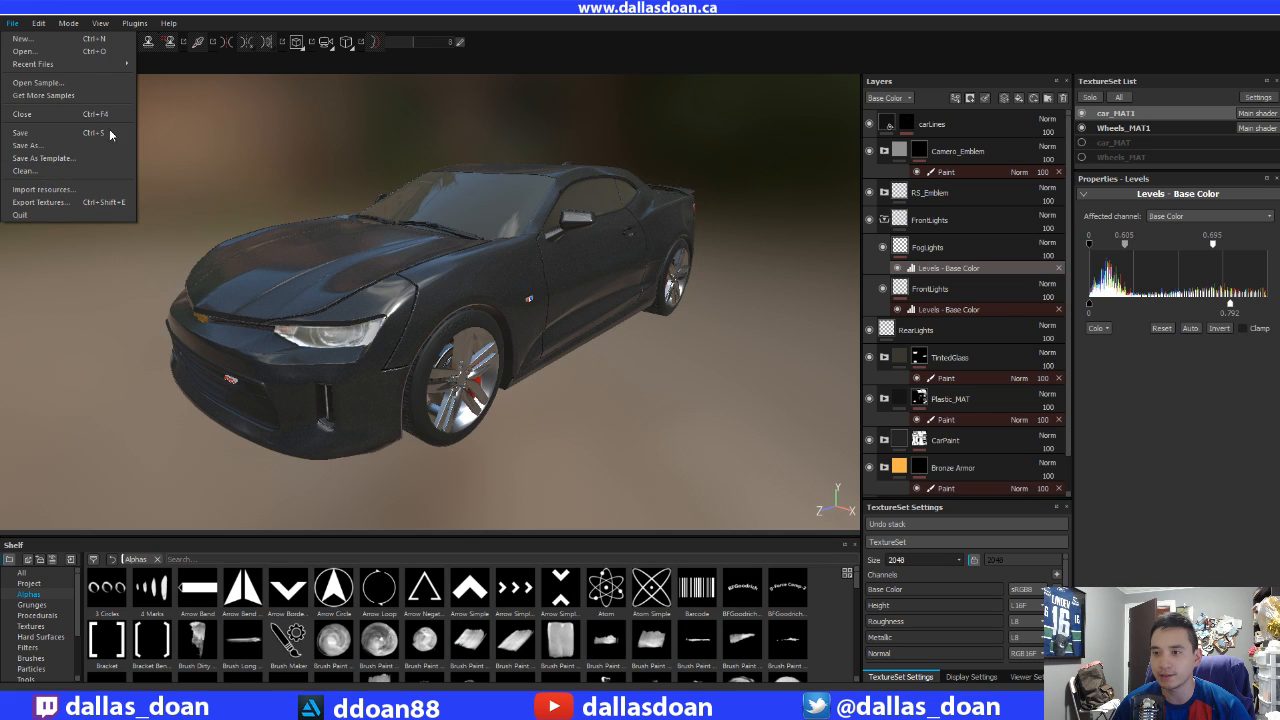
left_click(416, 232)
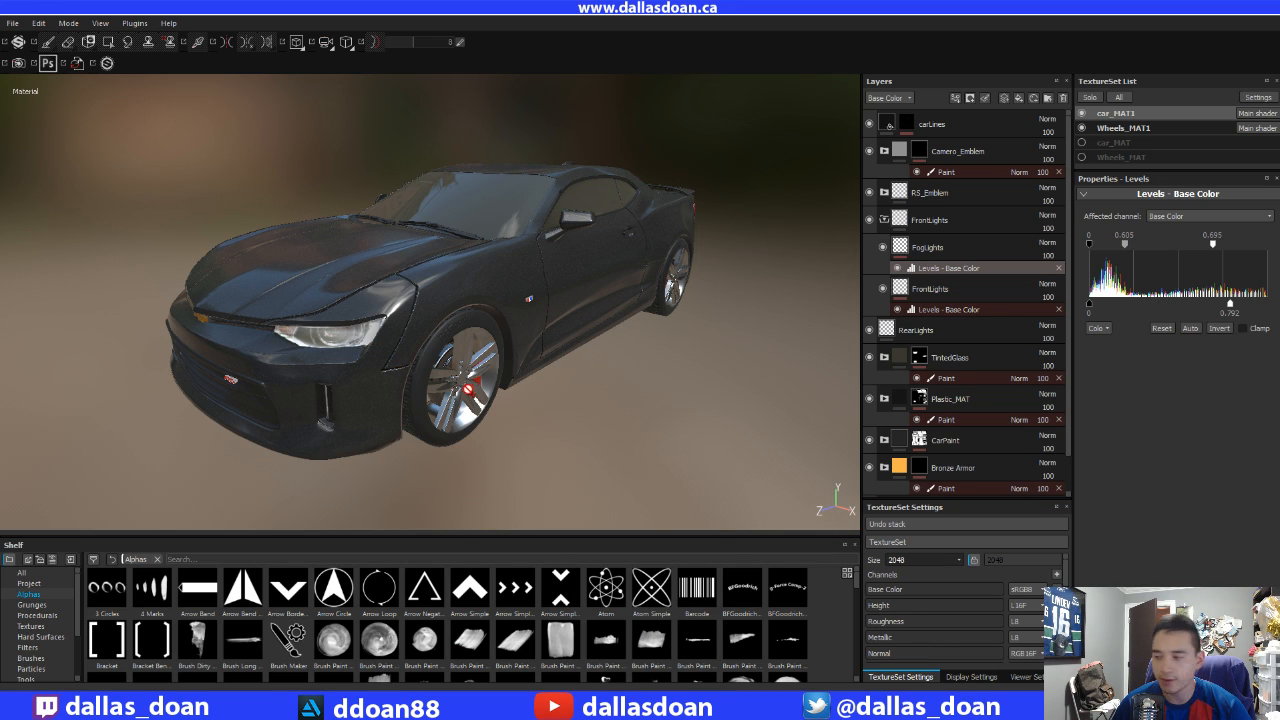
left_click_drag(440, 363, 444, 335, "alt")
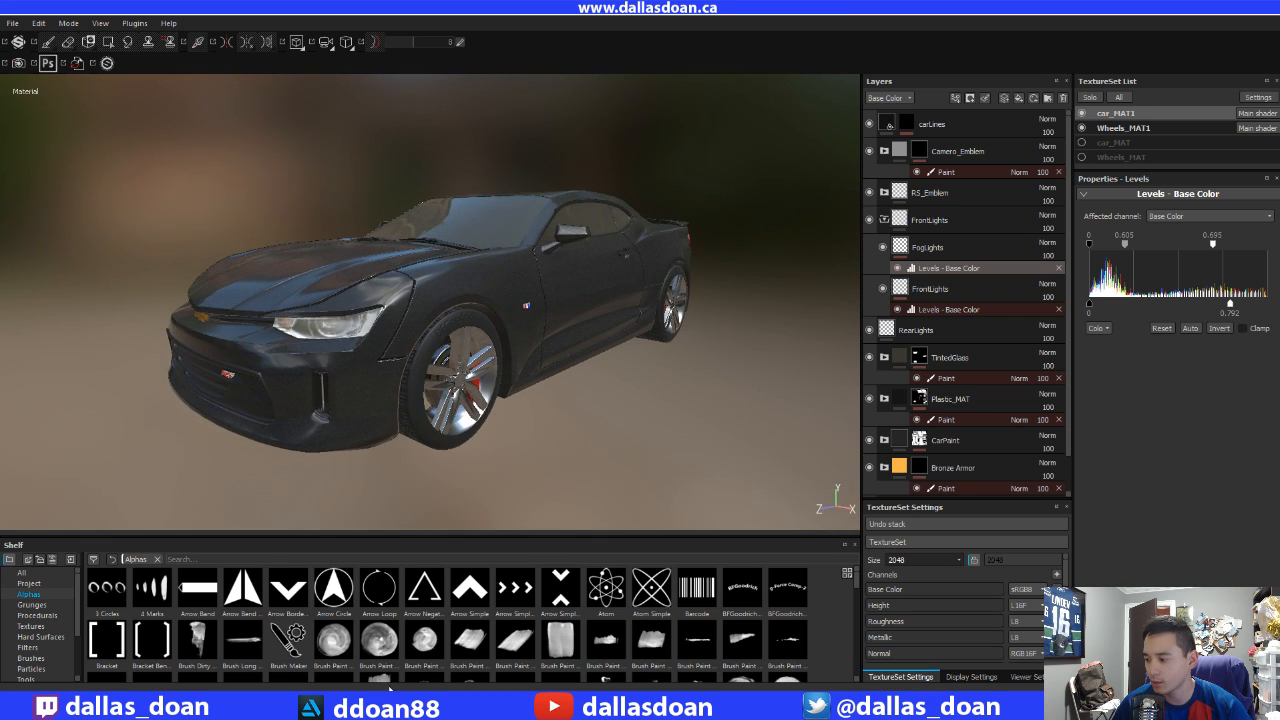
left_click(482, 706)
left_click_drag(528, 133, 0, 132)
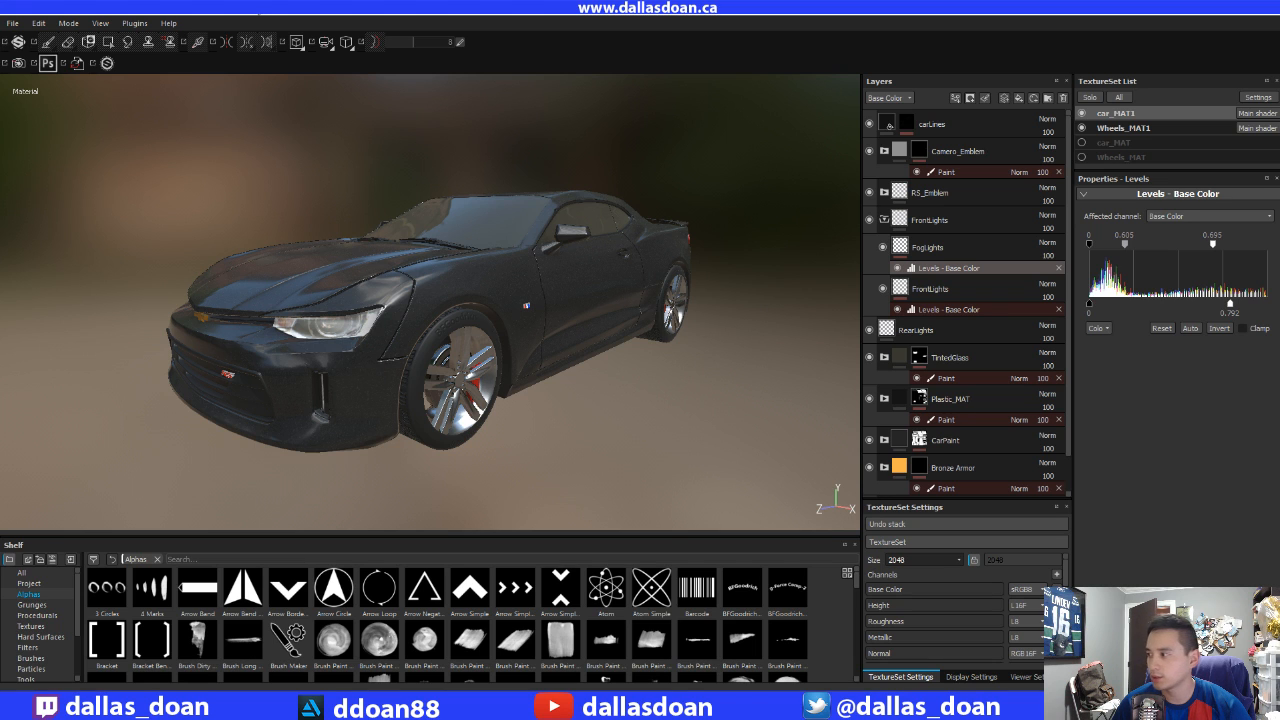
- Collapse the FrontLights layer folder and examine the car body from several angles
left_click(884, 220)
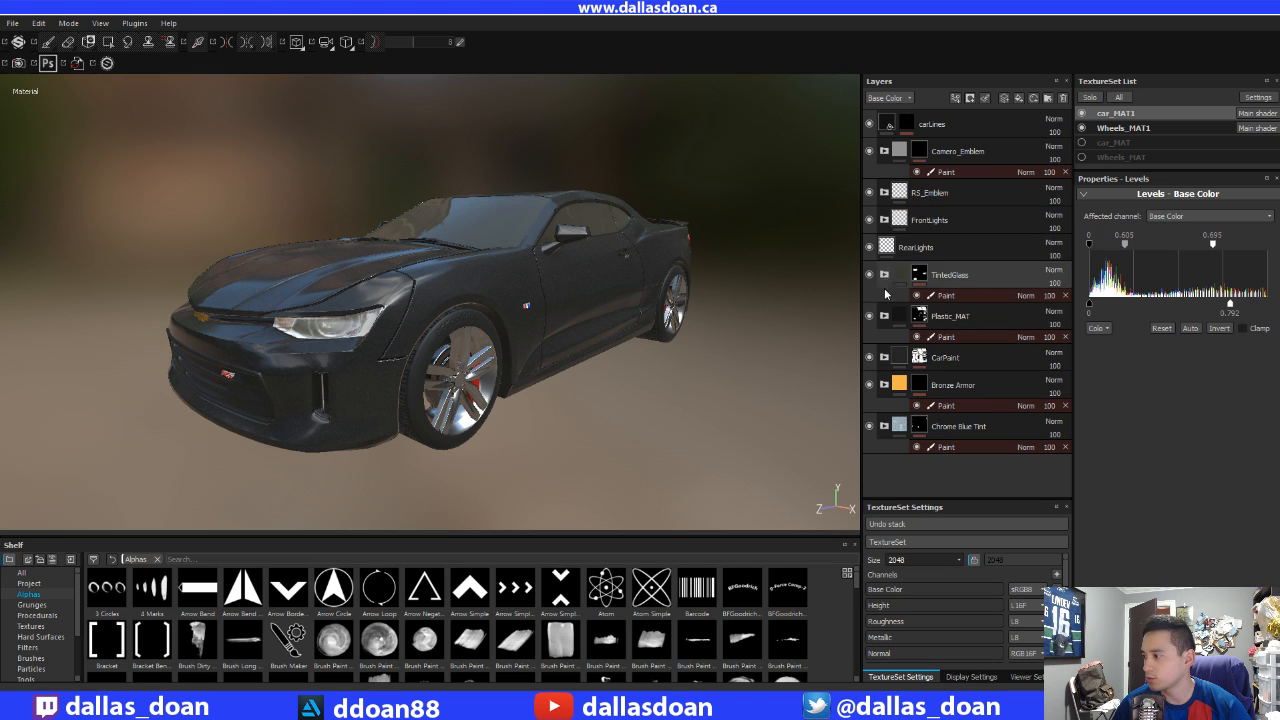
middle_click_drag(370, 283, 379, 281, "alt")
left_click_drag(379, 281, 371, 293, "alt")
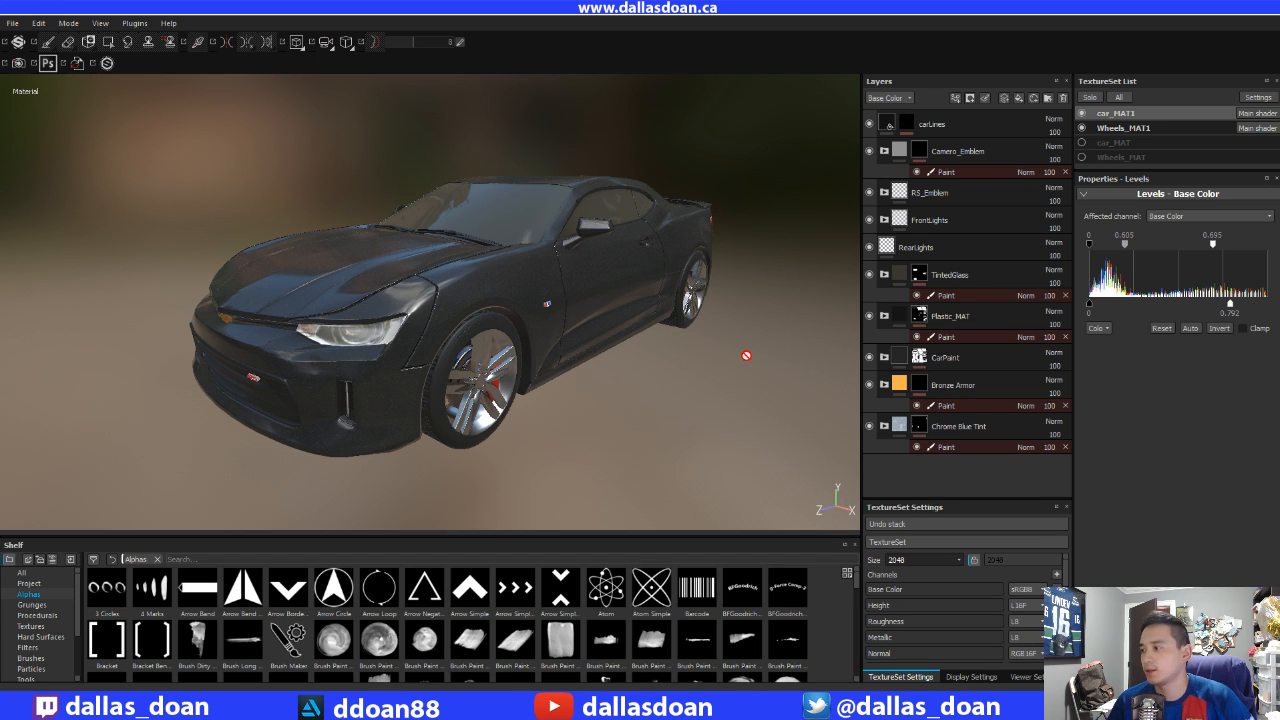
middle_click_drag(384, 279, 408, 256, "alt")
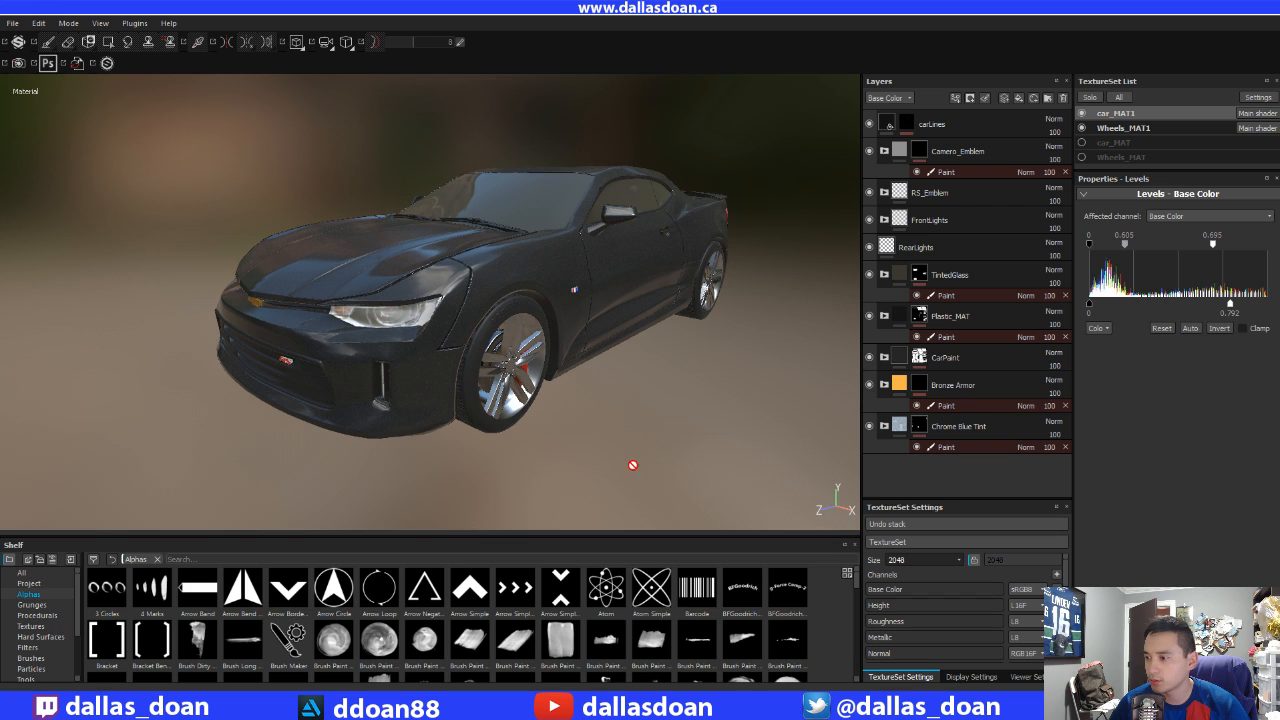
left_click_drag(354, 368, 482, 374, "alt")
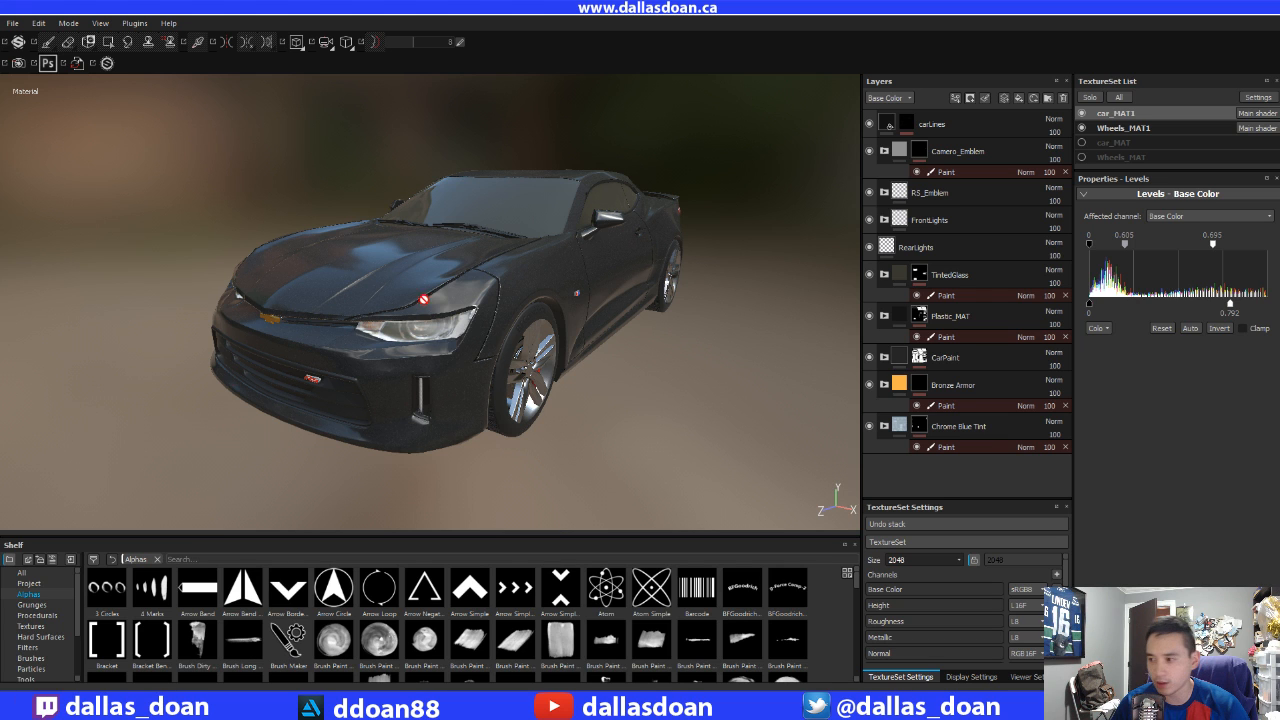
left_click_drag(424, 299, 359, 264, "alt")
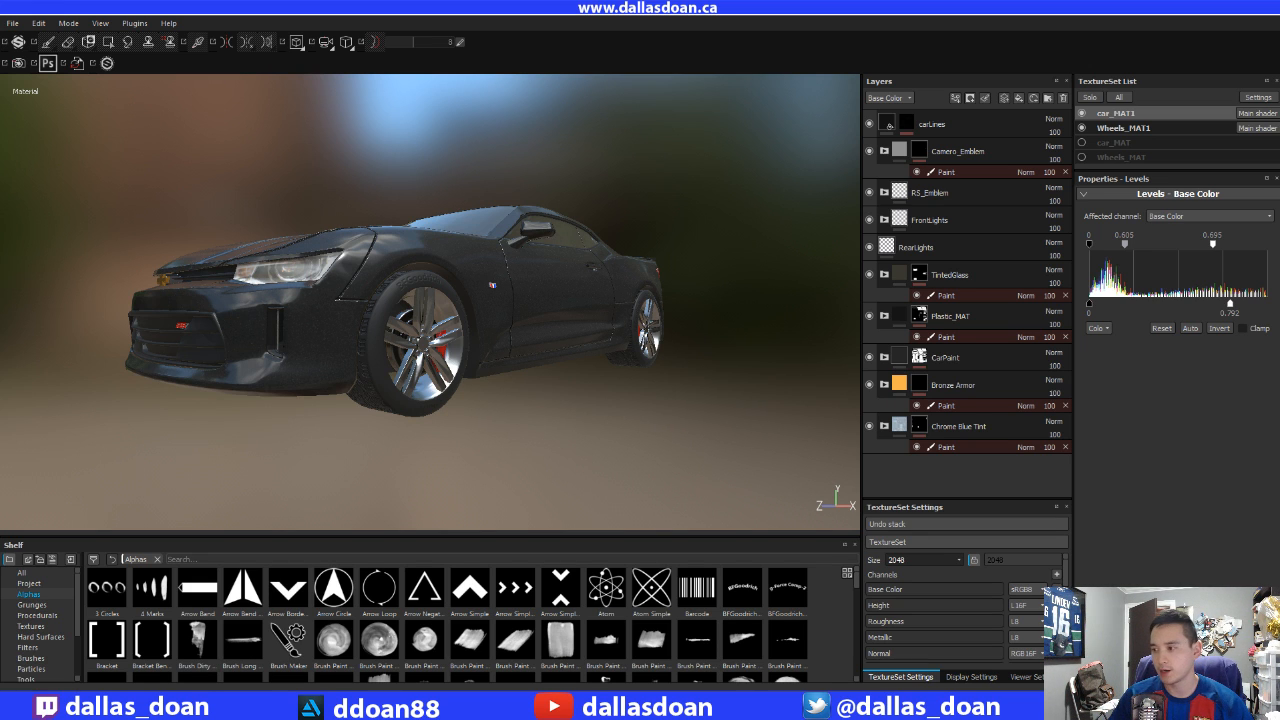
left_click_drag(351, 336, 398, 372, "alt")
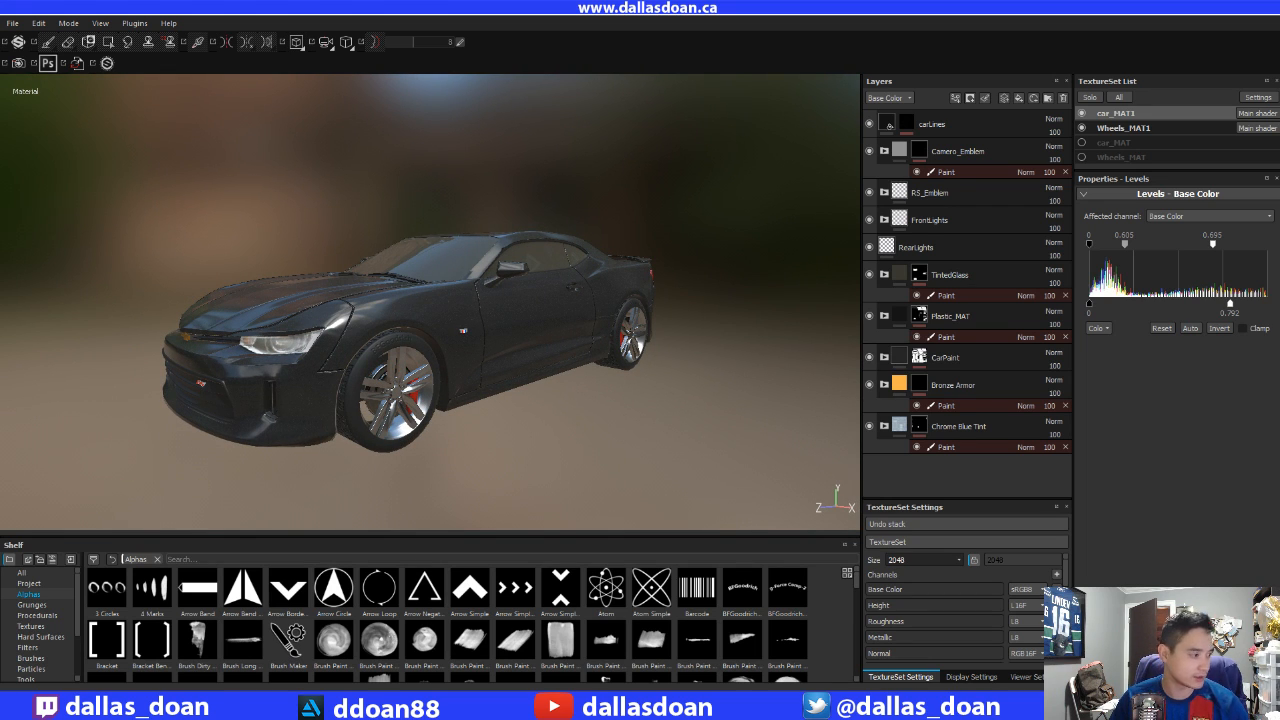
left_click_drag(239, 307, 528, 349, "alt")
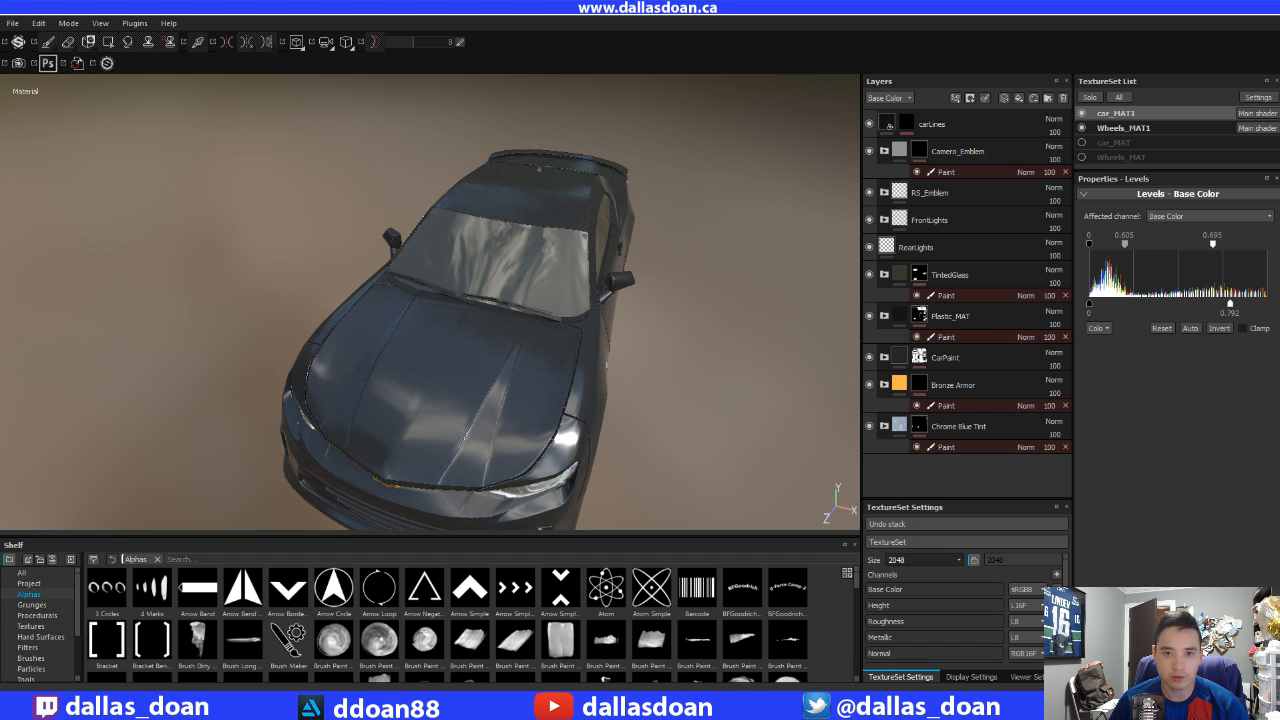
- Review the side and rear Camaro reference photos, and return to the textured car model
mouse_move(0, 56)
left_mouse_down()
mouse_move(391, 60)
mouse_move(575, 92)
left_mouse_up()
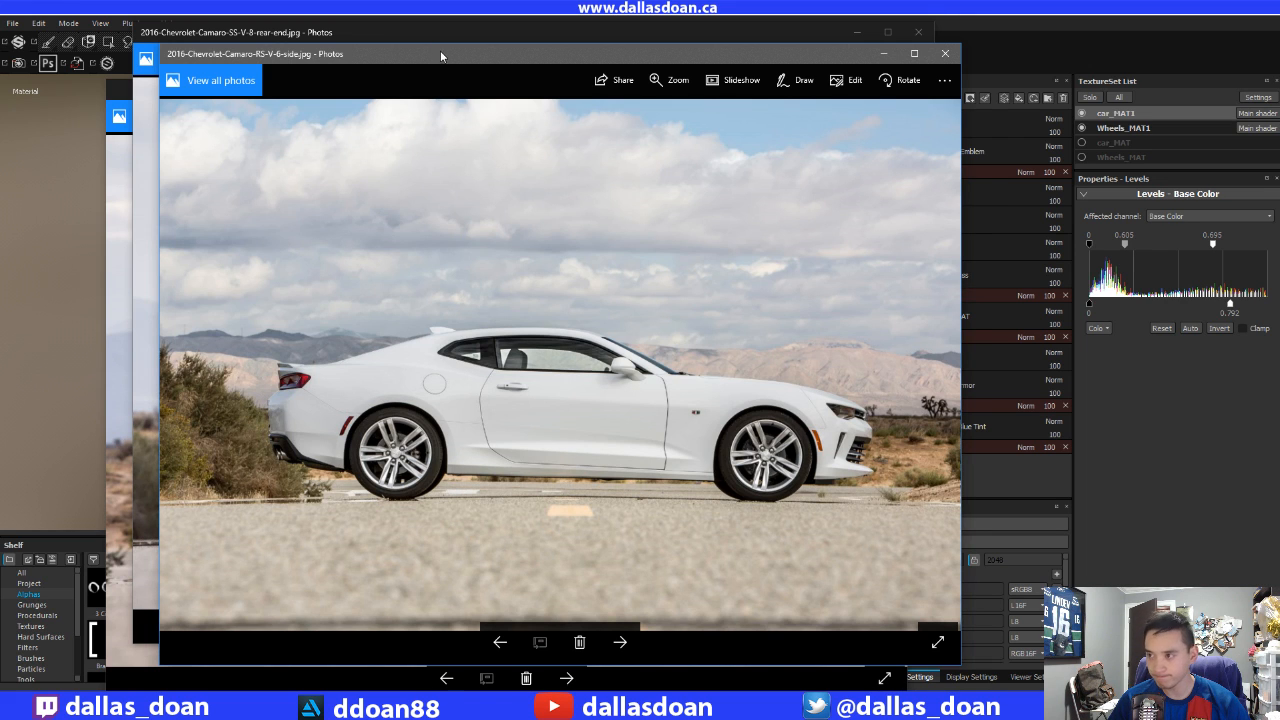
left_click_drag(441, 54, 0, 120)
left_click(354, 83)
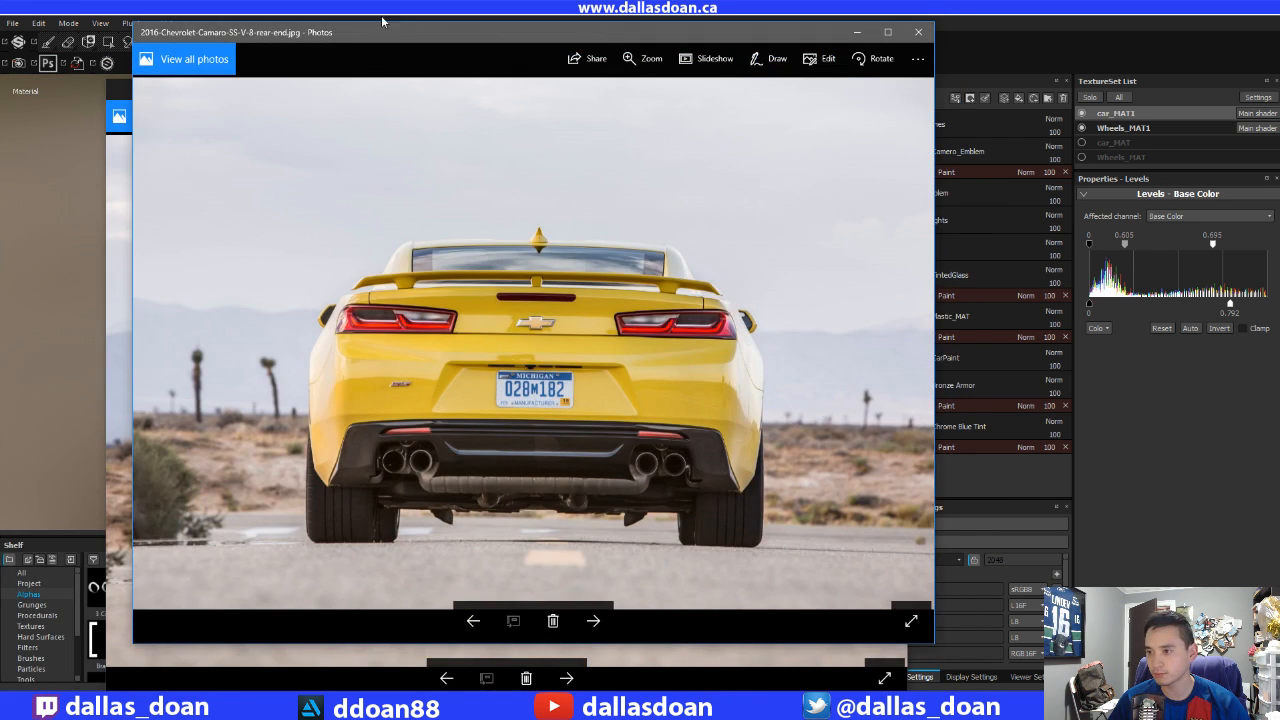
left_click_drag(406, 41, 0, 87)
key("alt+Tab")
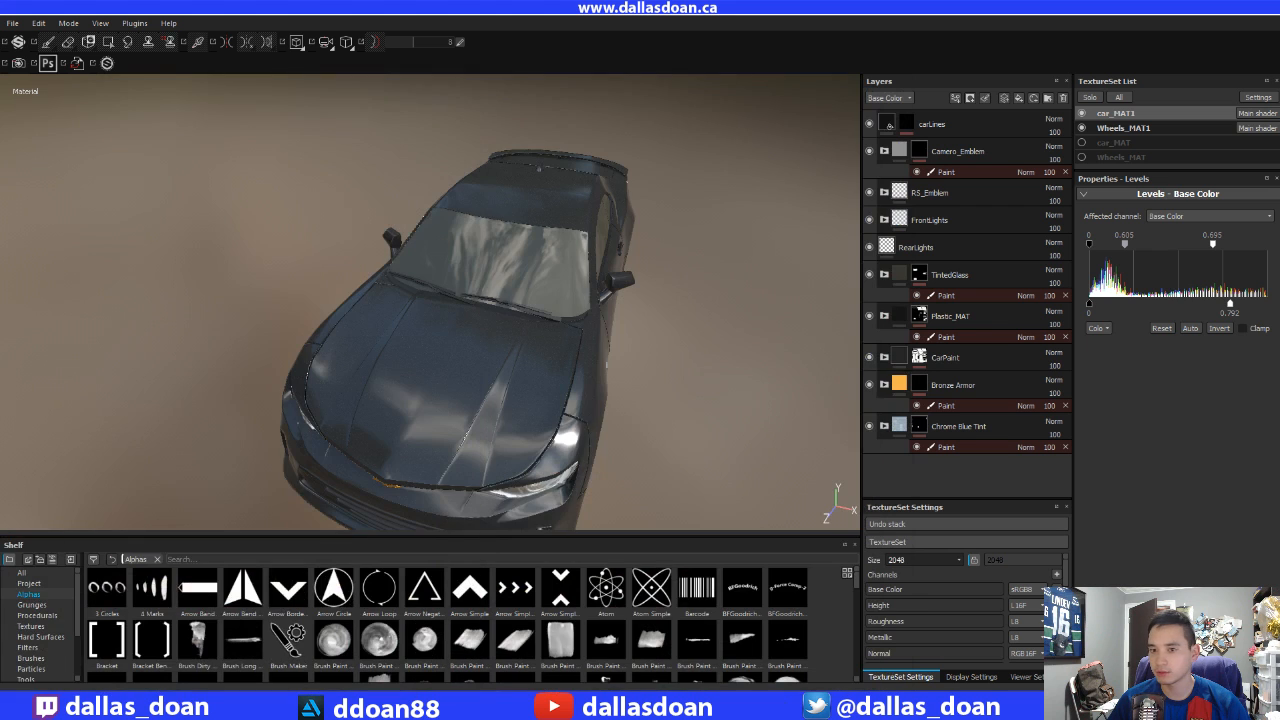
- Examine the windshield from the front and above, and expand the TintedGlass layer folder
left_click_drag(358, 266, 523, 343, "alt")
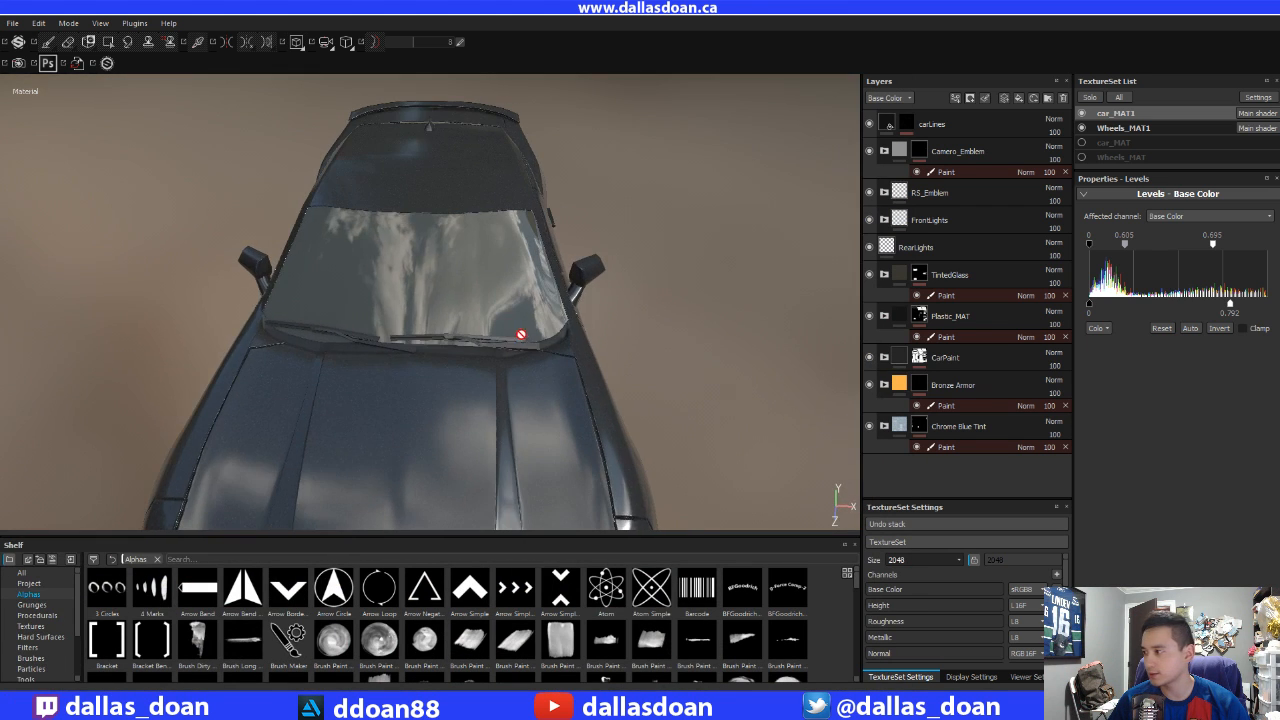
left_click_drag(330, 265, 580, 286, "alt")
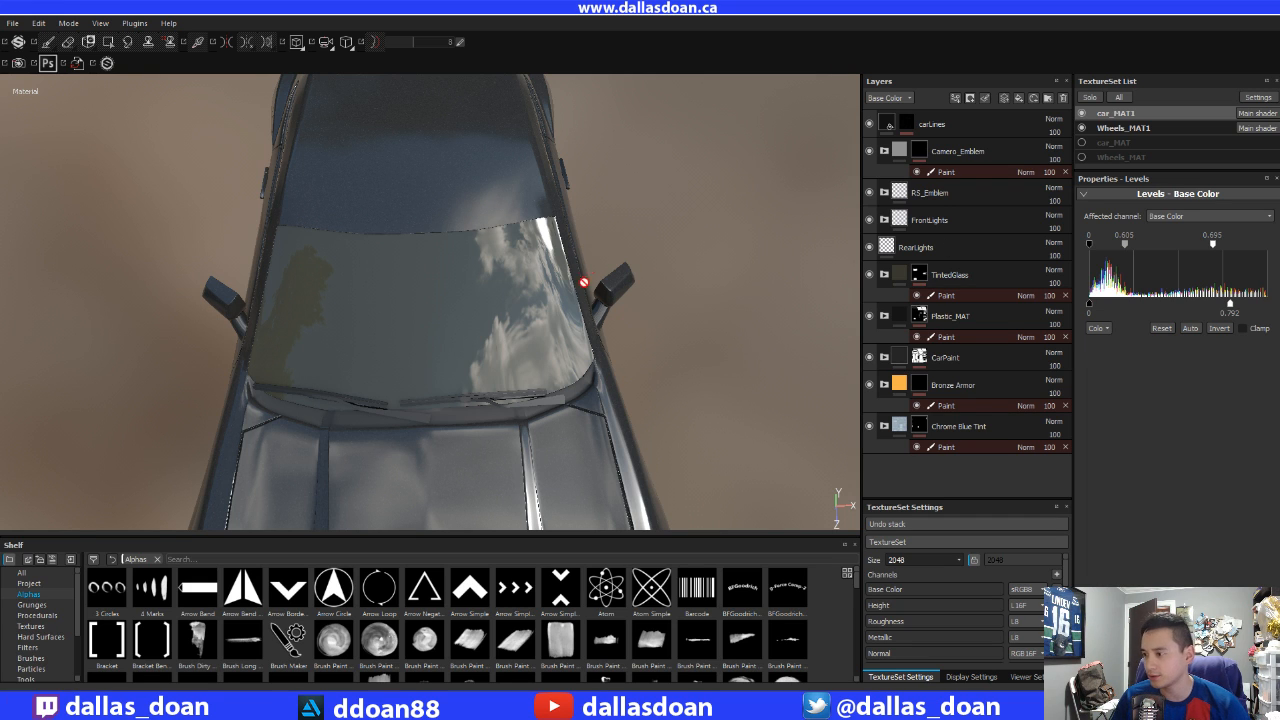
mouse_move(585, 283)
left_mouse_down("alt")
mouse_move(744, 282)
mouse_move(596, 265)
left_mouse_up("alt")
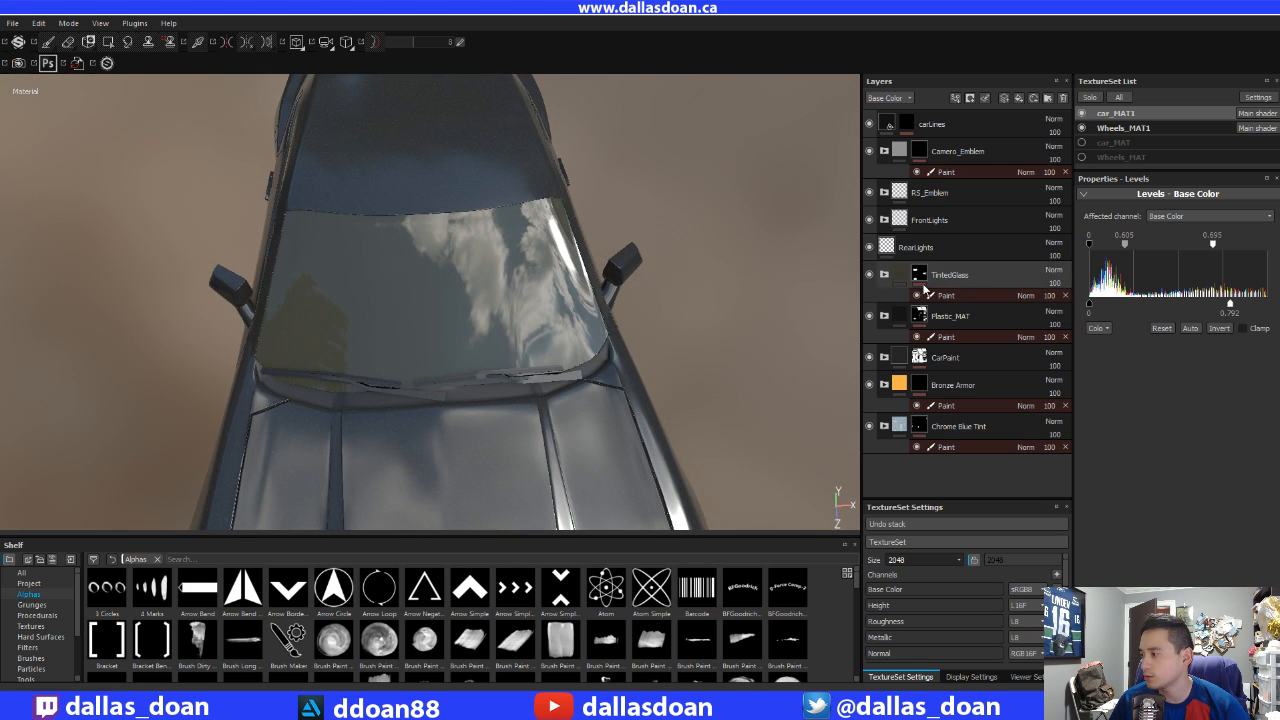
left_click(884, 274)
left_click_drag(722, 310, 693, 302, "alt")
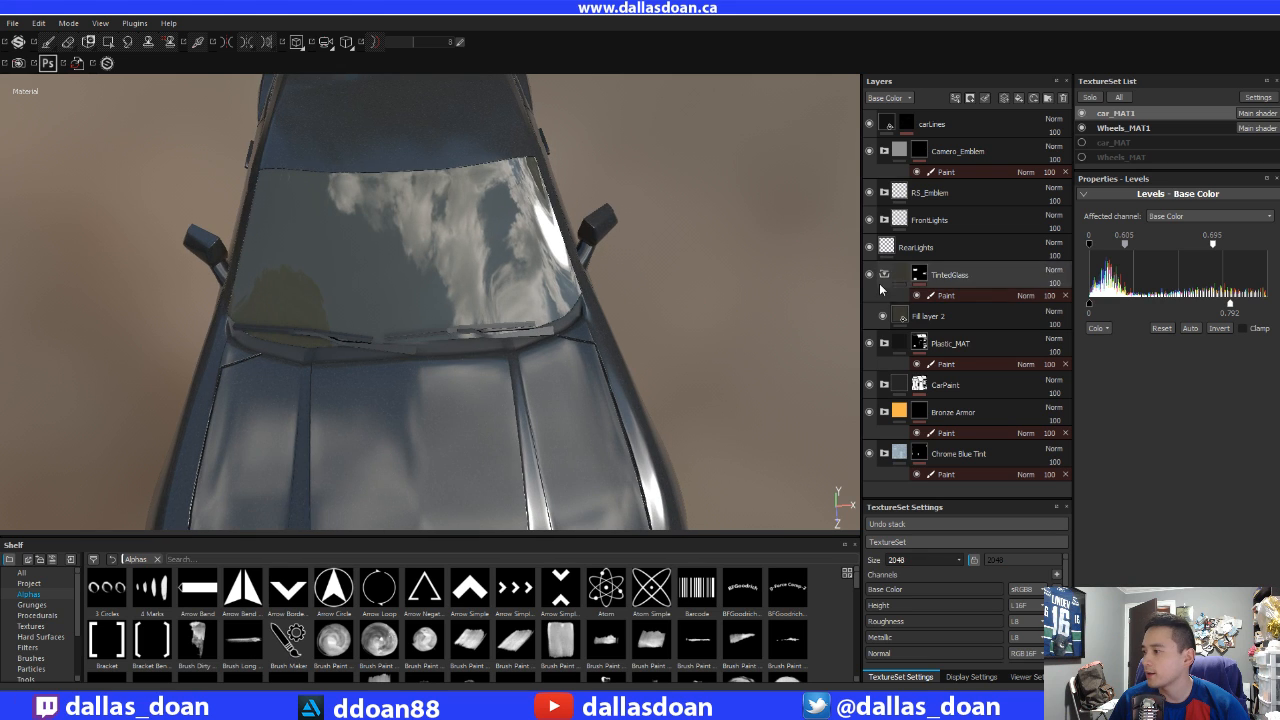
middle_click_drag(822, 266, 832, 270, "alt")
- Add a fill layer and place it inside the TintedGlass folder above Fill layer 2, collapsing the FrontLights folder
left_click(1016, 99)
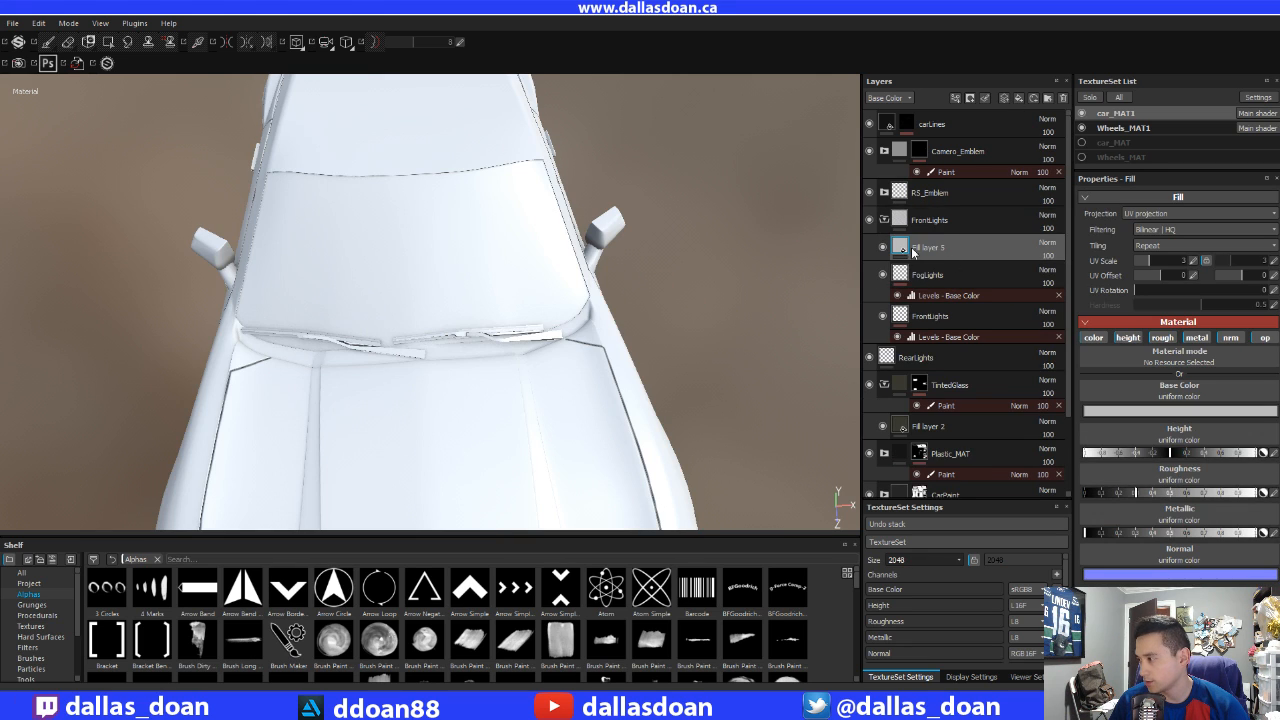
left_click_drag(912, 252, 964, 348)
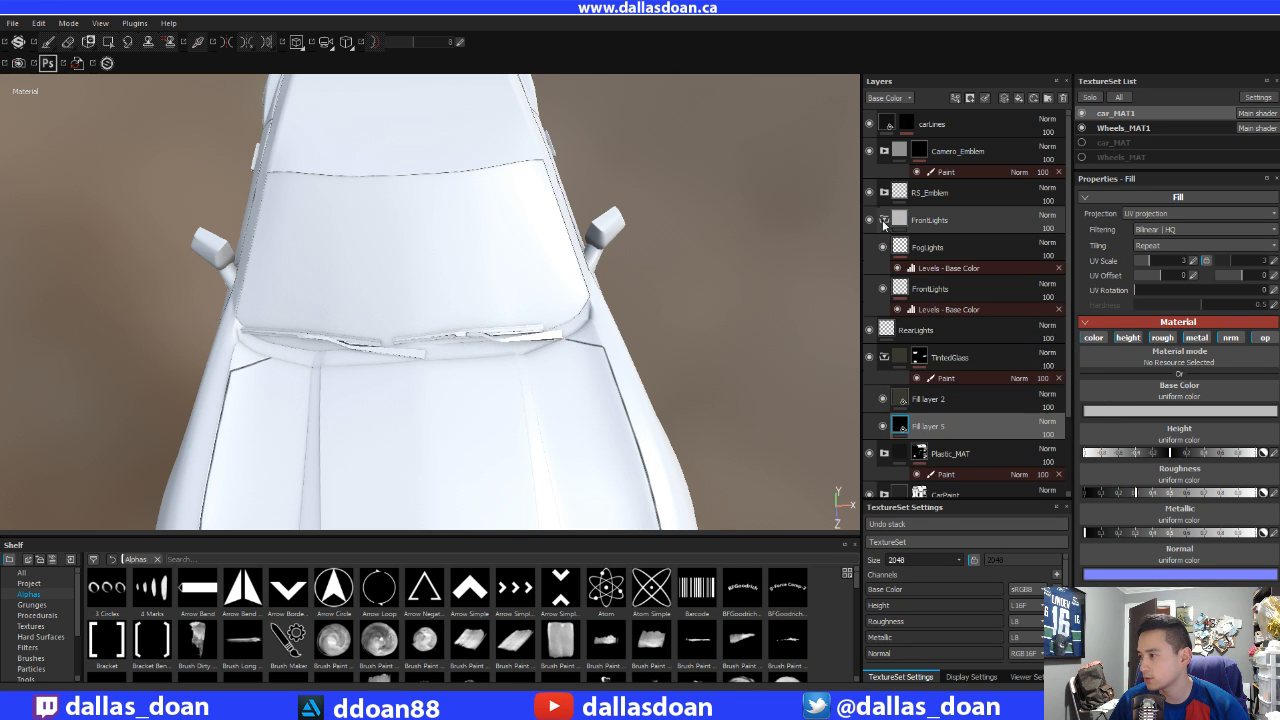
left_click(884, 220)
left_click_drag(720, 250, 668, 238, "alt")
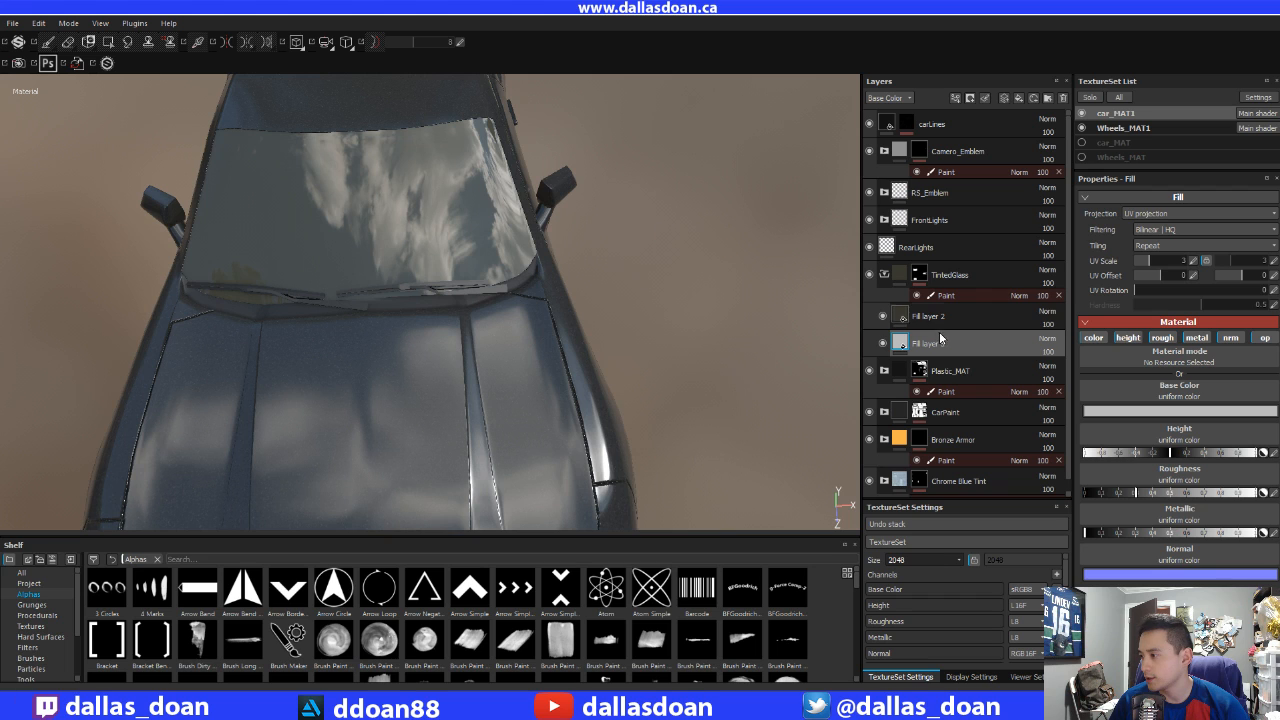
left_click_drag(928, 318, 942, 308)
left_click_drag(670, 288, 718, 309, "alt")
- Rename the new fill layer in the TintedGlass folder as BlackTrim
type("Black")
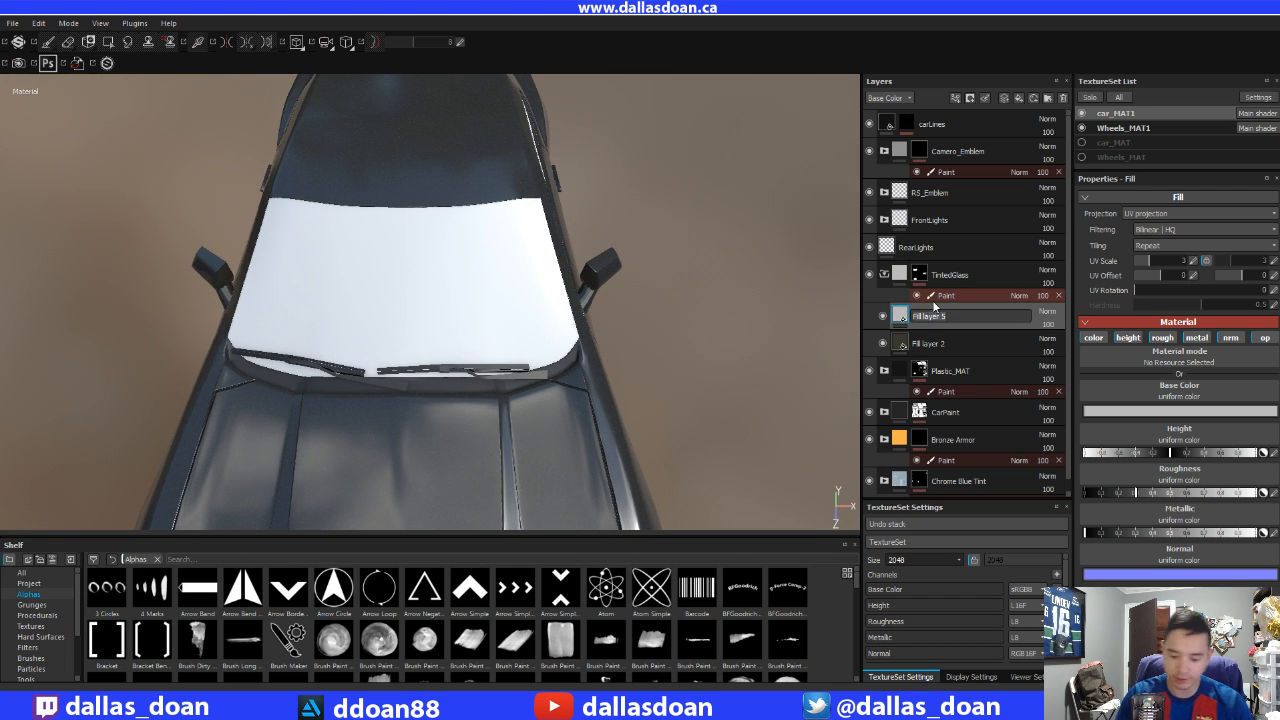
type("Trim")
key("Return")
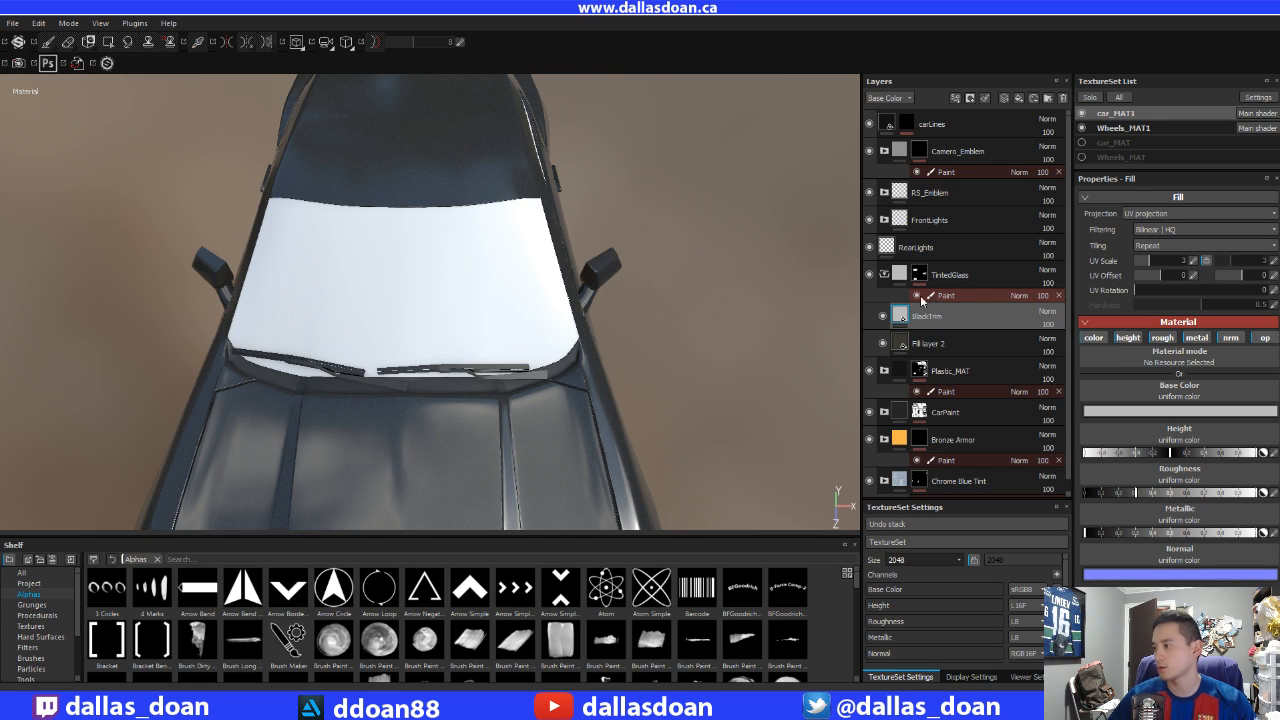
- Disable the opacity, normal and height channels of the BlackTrim fill, keeping color, roughness and metallic enabled
left_click_drag(640, 280, 773, 293, "alt")
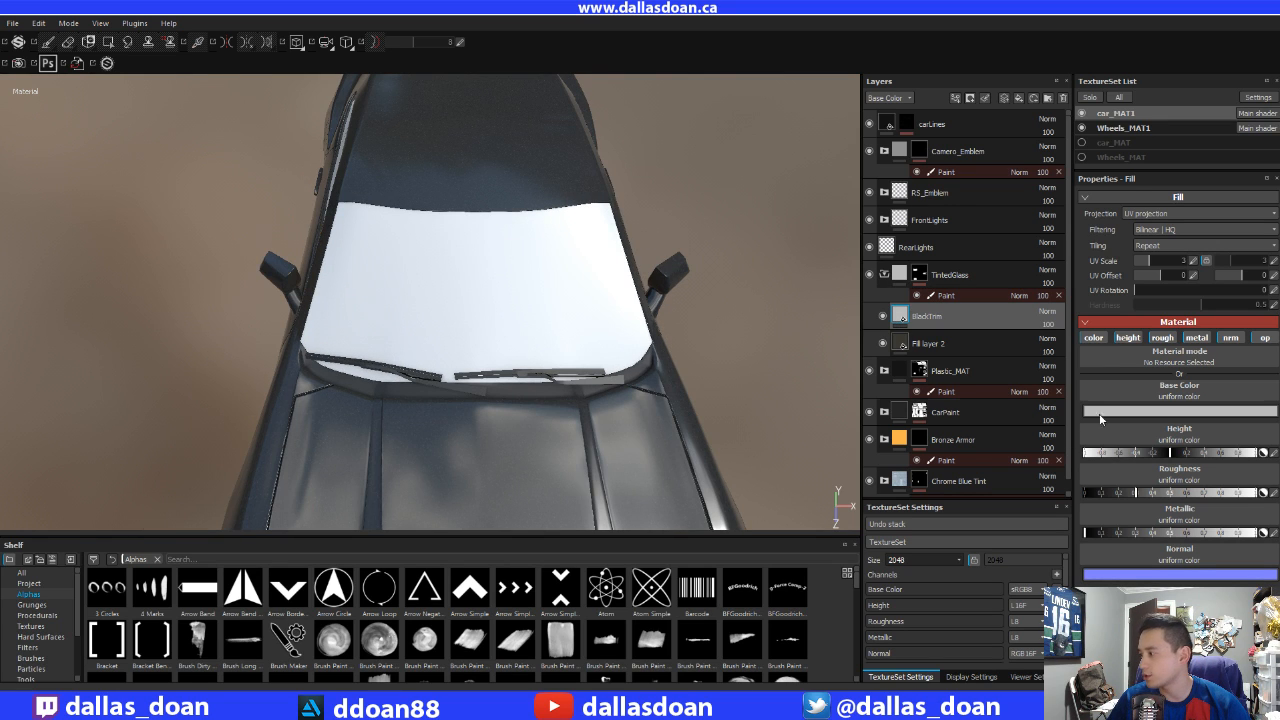
left_click(1230, 337)
left_click(1196, 338)
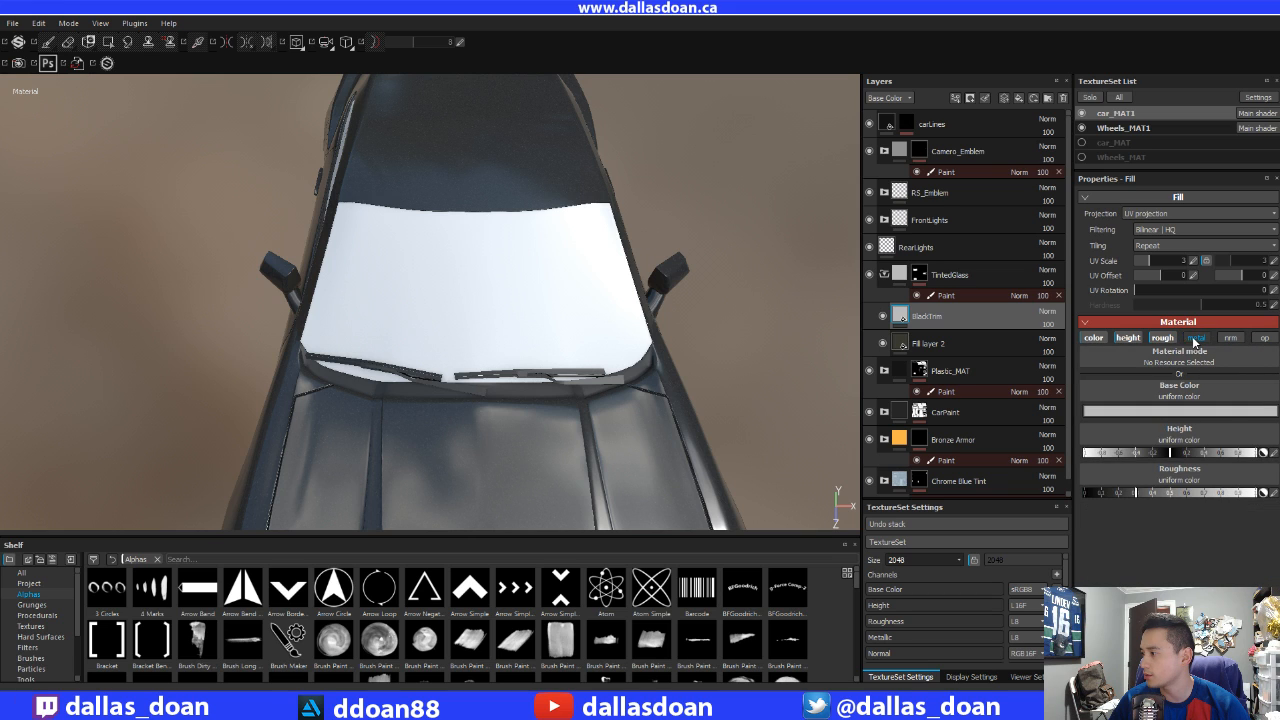
left_click(1191, 339)
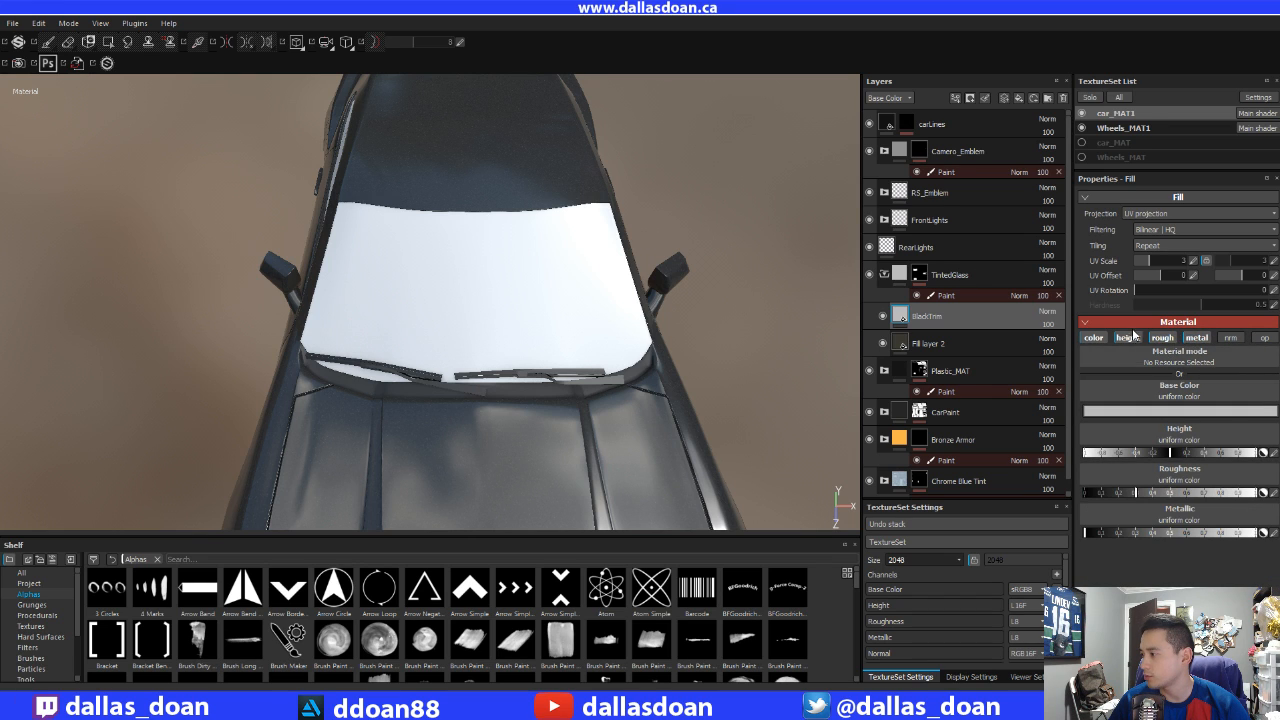
left_click(1130, 340)
- Set the BlackTrim layer's base color to black and add a black mask to the layer
left_click(1115, 411)
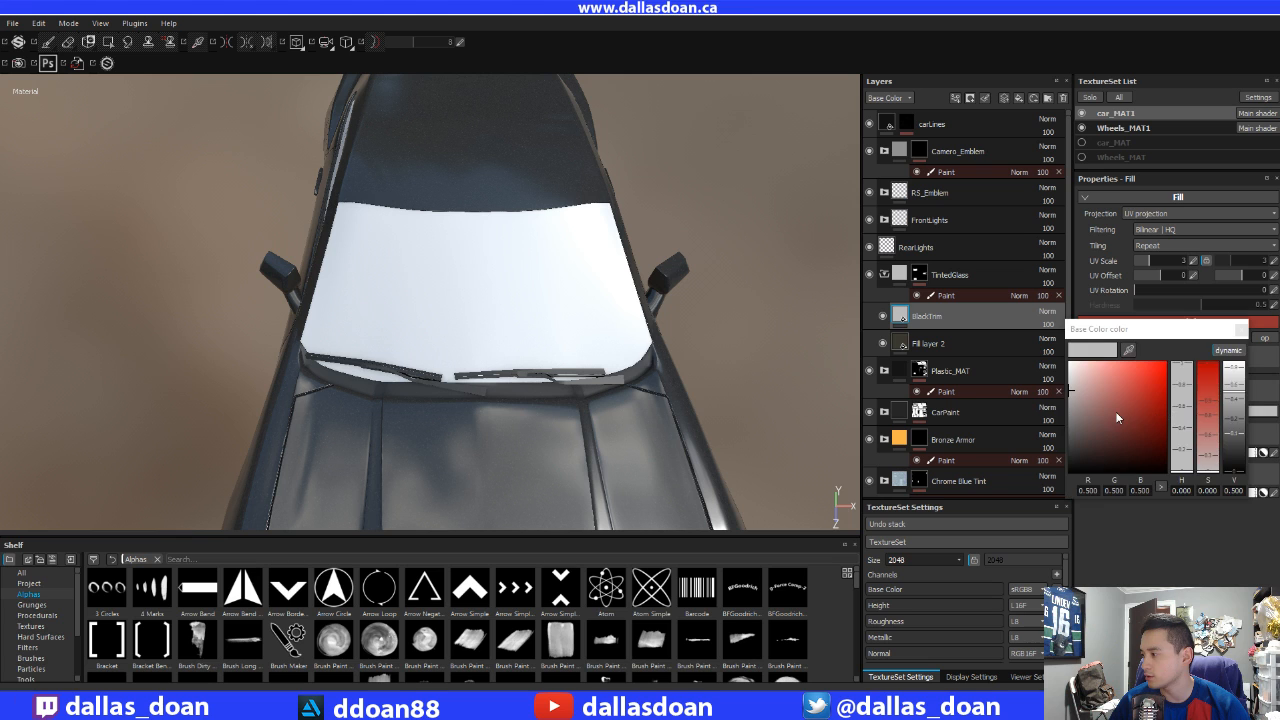
left_click(1241, 329)
middle_click_drag(560, 349, 670, 364, "alt")
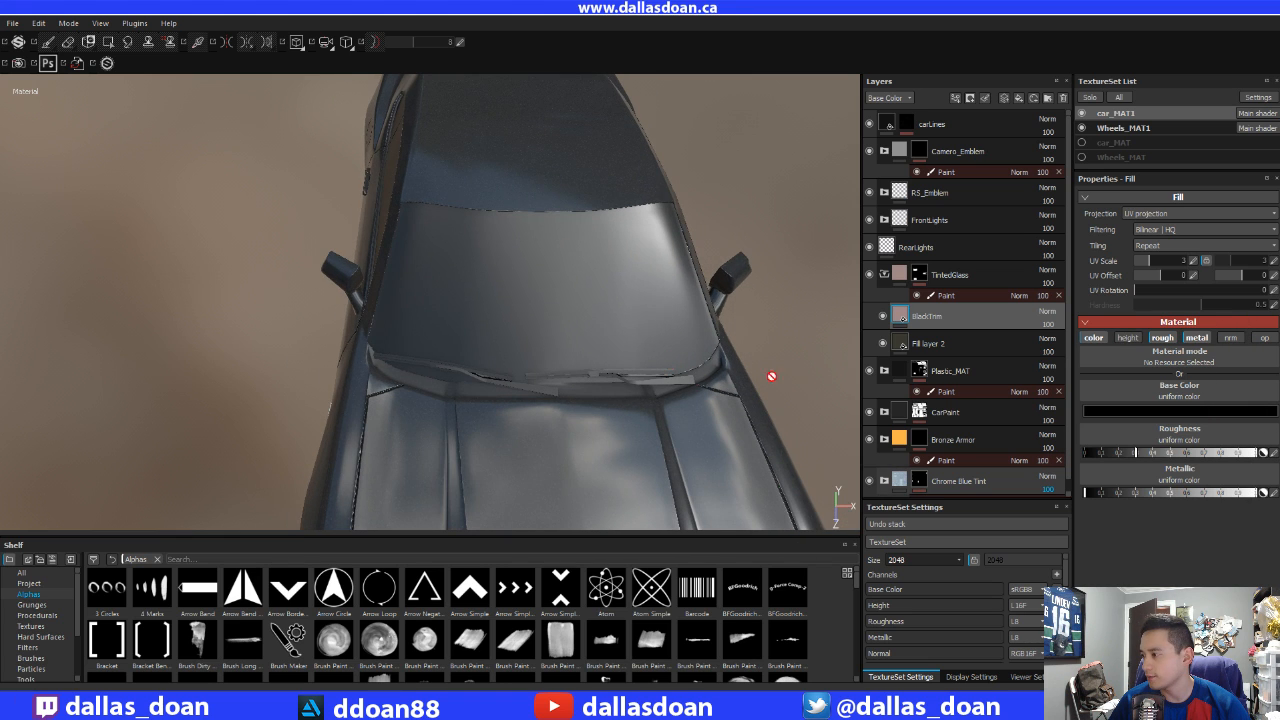
left_click_drag(448, 343, 563, 343, "alt")
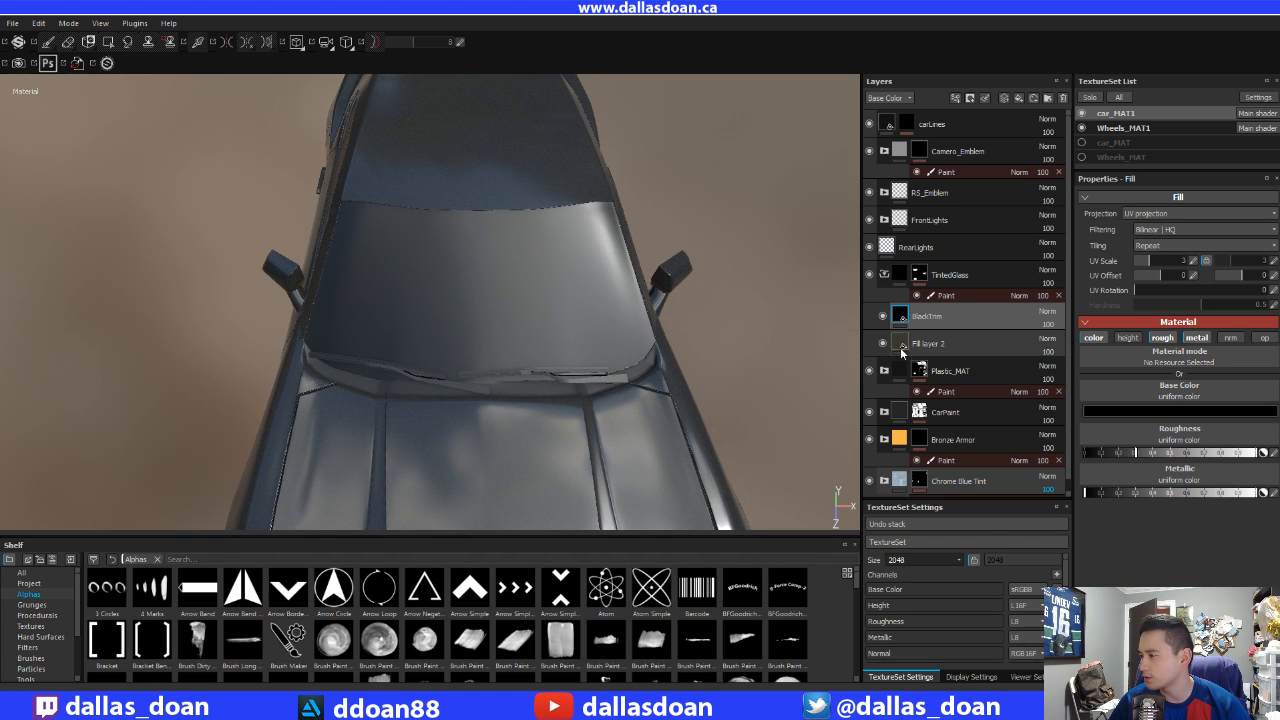
right_click(923, 327)
left_click(967, 343)
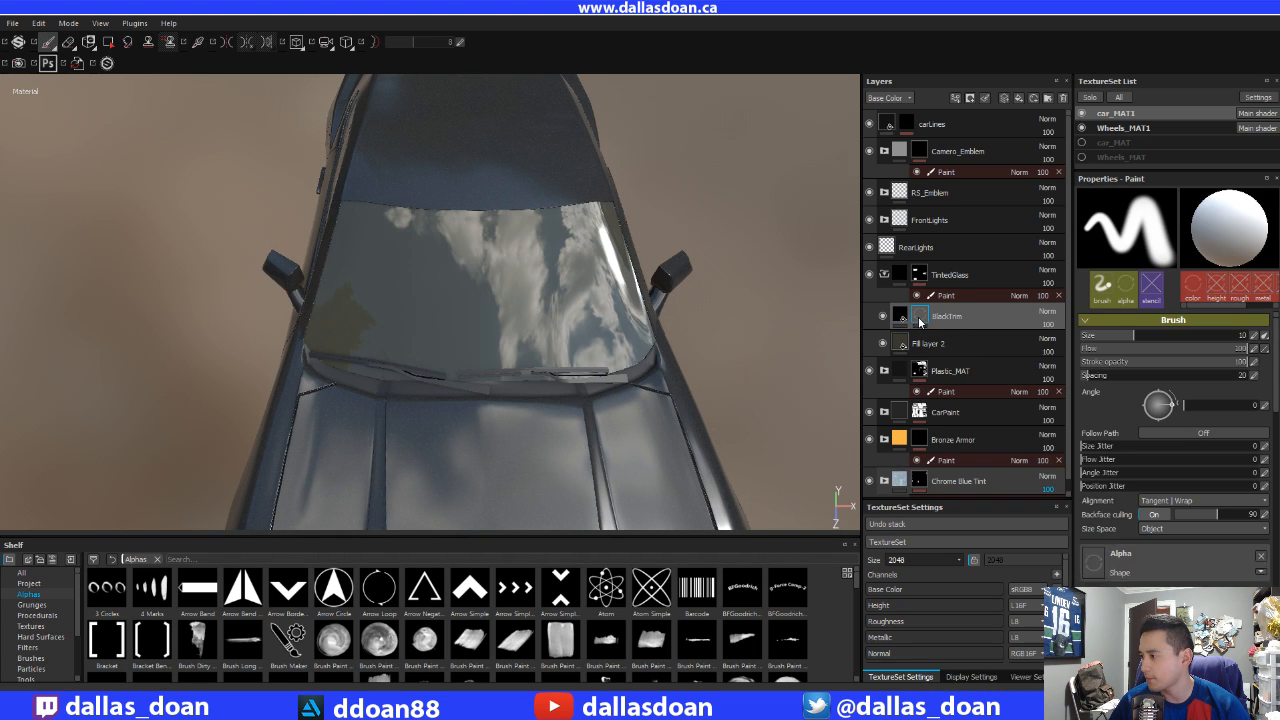
- Replace the BlackTrim layer's mask with a white mask and add a paint effect to it
right_click(921, 317)
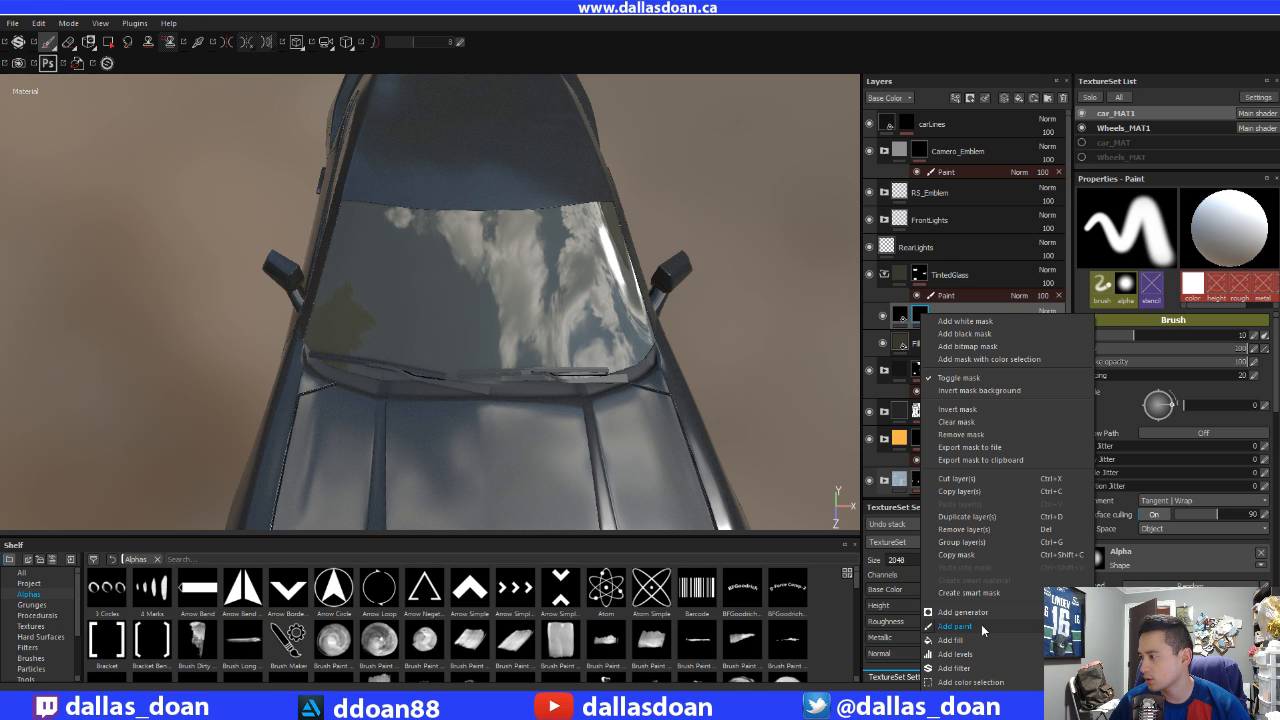
left_click(973, 320)
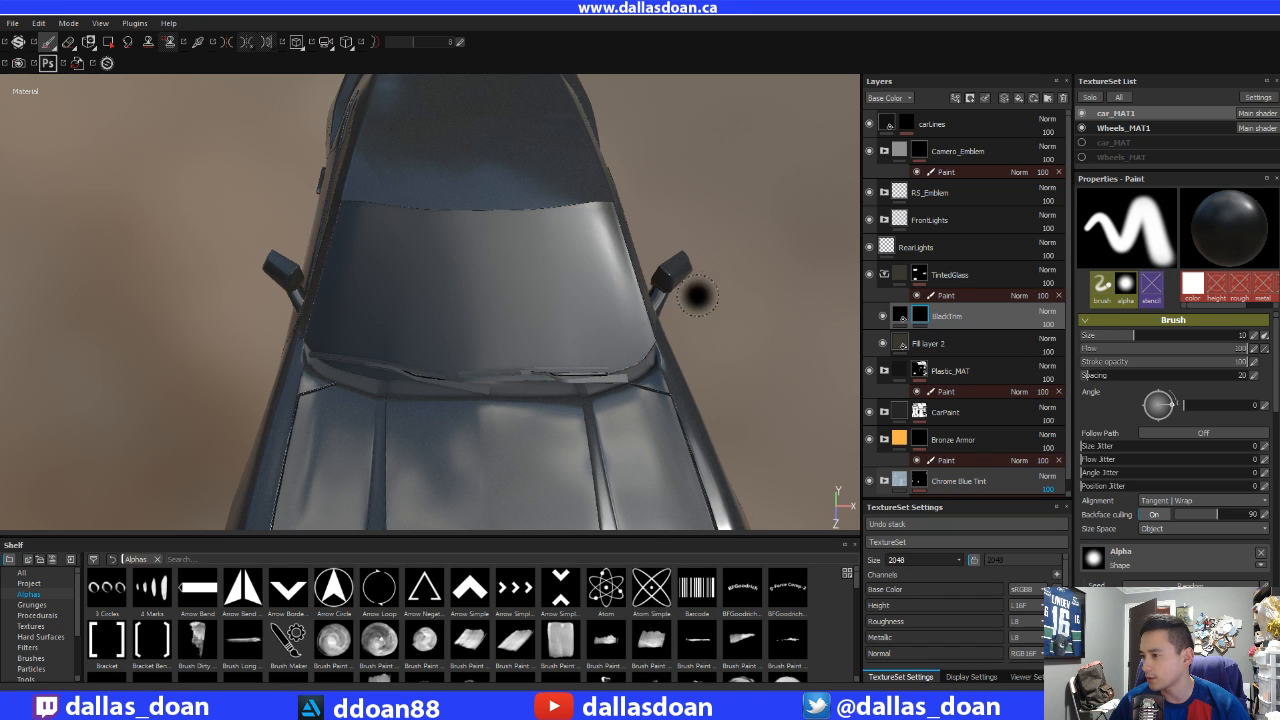
left_click_drag(700, 294, 682, 314, "alt")
left_click_drag(690, 320, 797, 318, "alt")
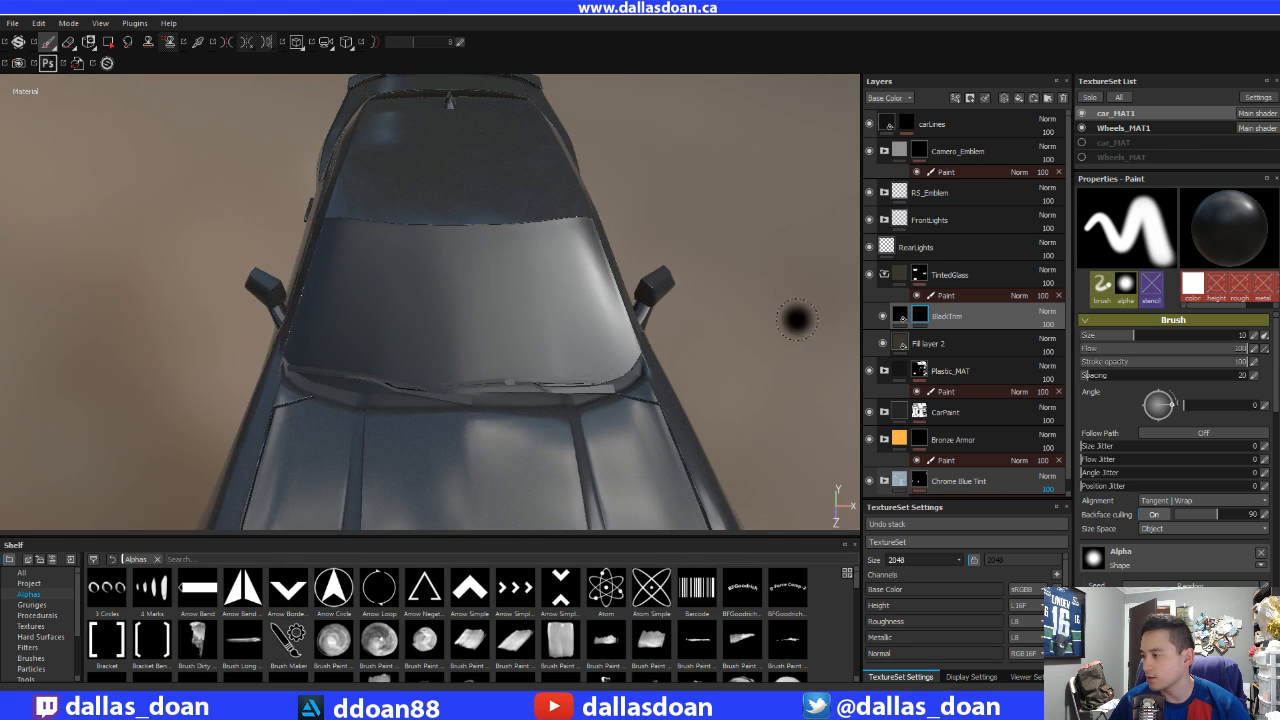
left_click(925, 315)
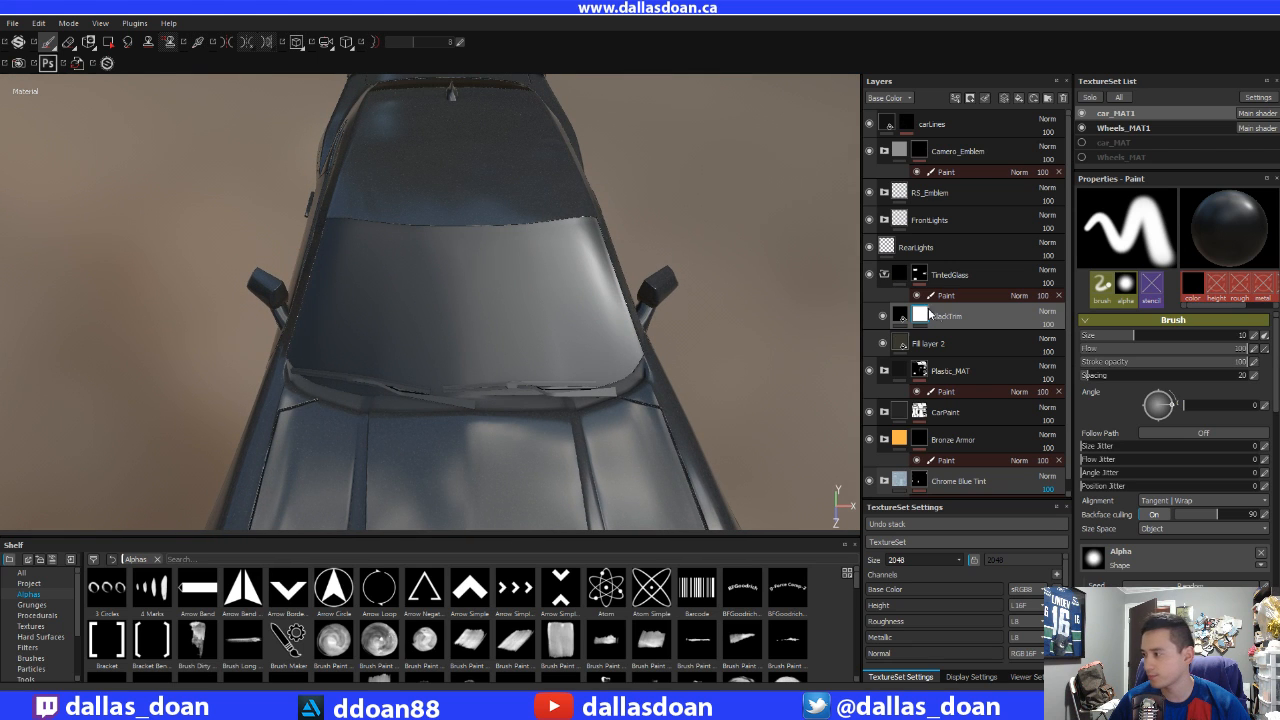
right_click(925, 316)
left_click(970, 628)
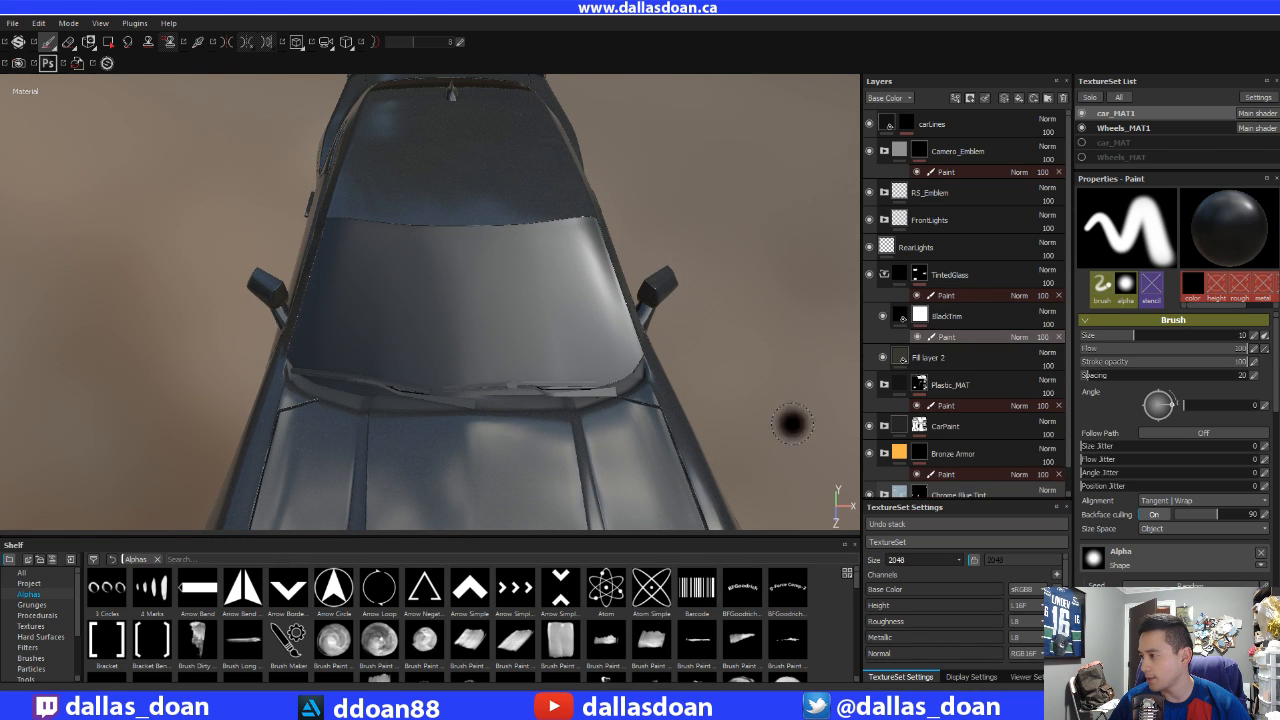
left_click_drag(789, 423, 580, 357, "alt")
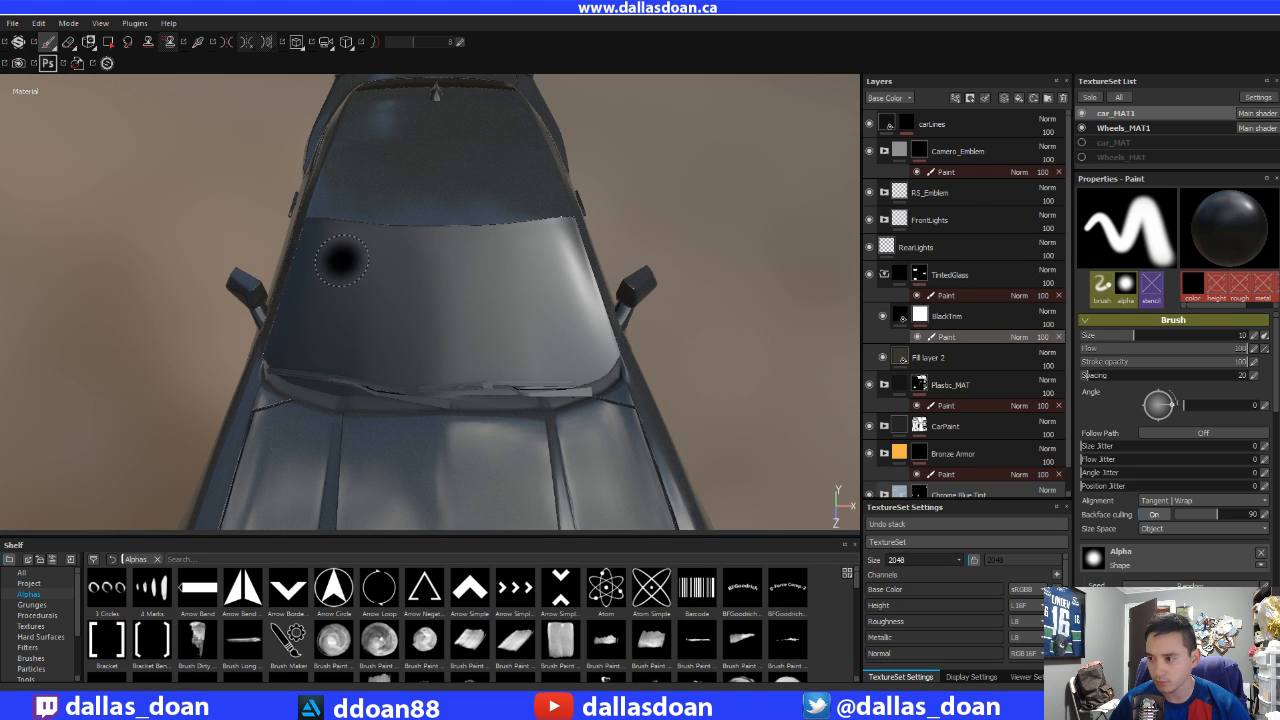
mouse_move(491, 283)
right_mouse_down("alt")
mouse_move(554, 366)
mouse_move(722, 387)
right_mouse_up("alt")
left_click_drag(342, 265, 666, 277)
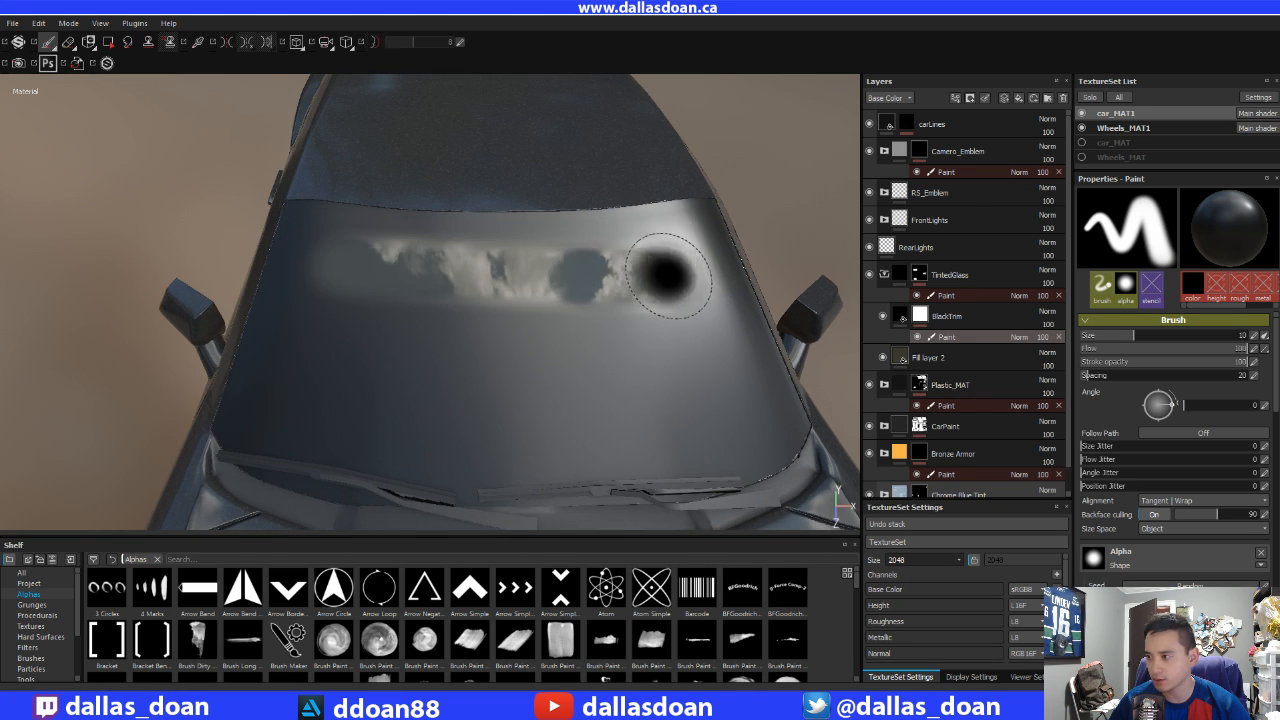
key("ctrl+z")
- Set the brush alpha's hardness to 1 and paint black strokes across the middle of the windshield on the BlackTrim mask
right_click_drag(526, 306, 471, 257, "alt")
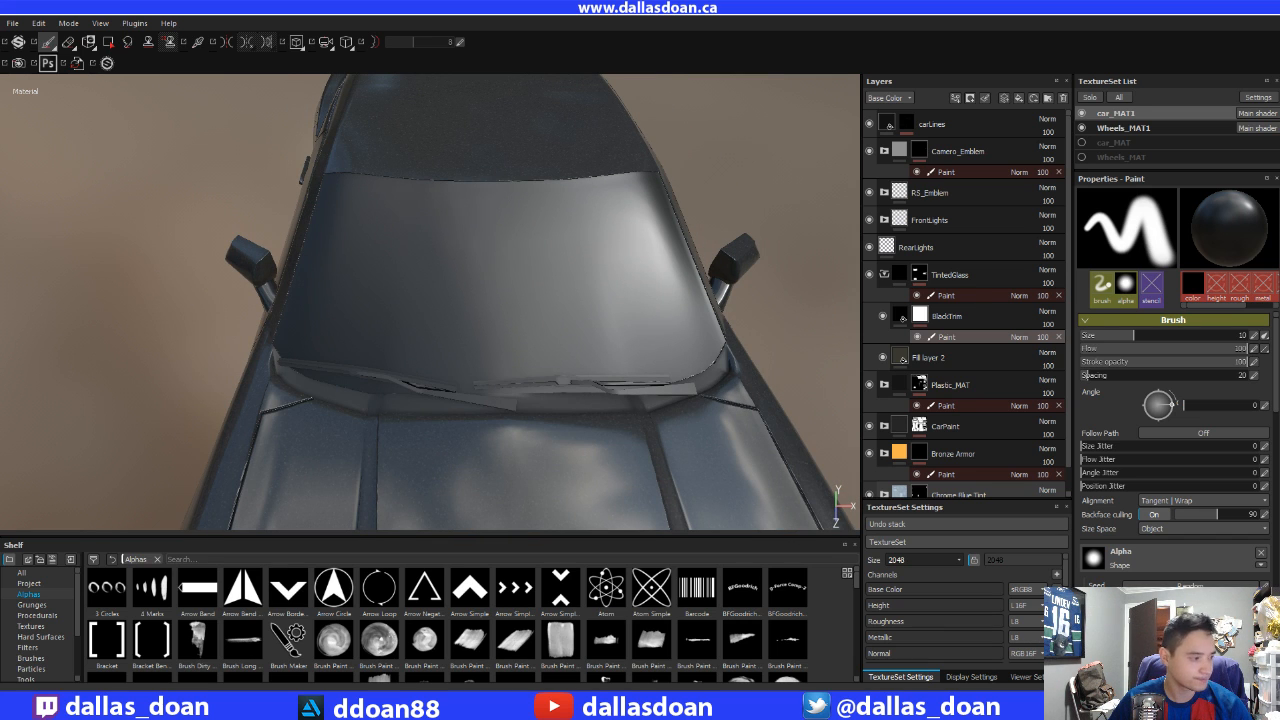
mouse_move(517, 309)
left_mouse_down("alt")
mouse_move(486, 300)
mouse_move(500, 300)
left_mouse_up("alt")
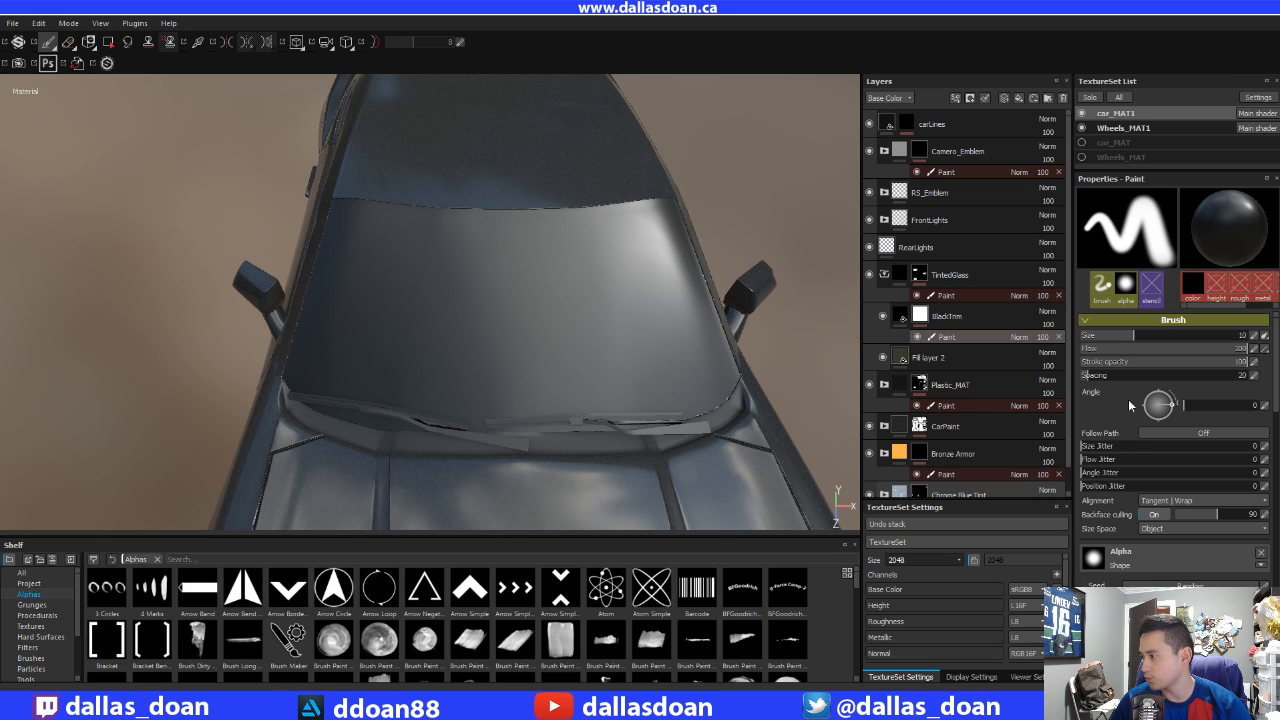
scroll(1118, 485, "down", 2)
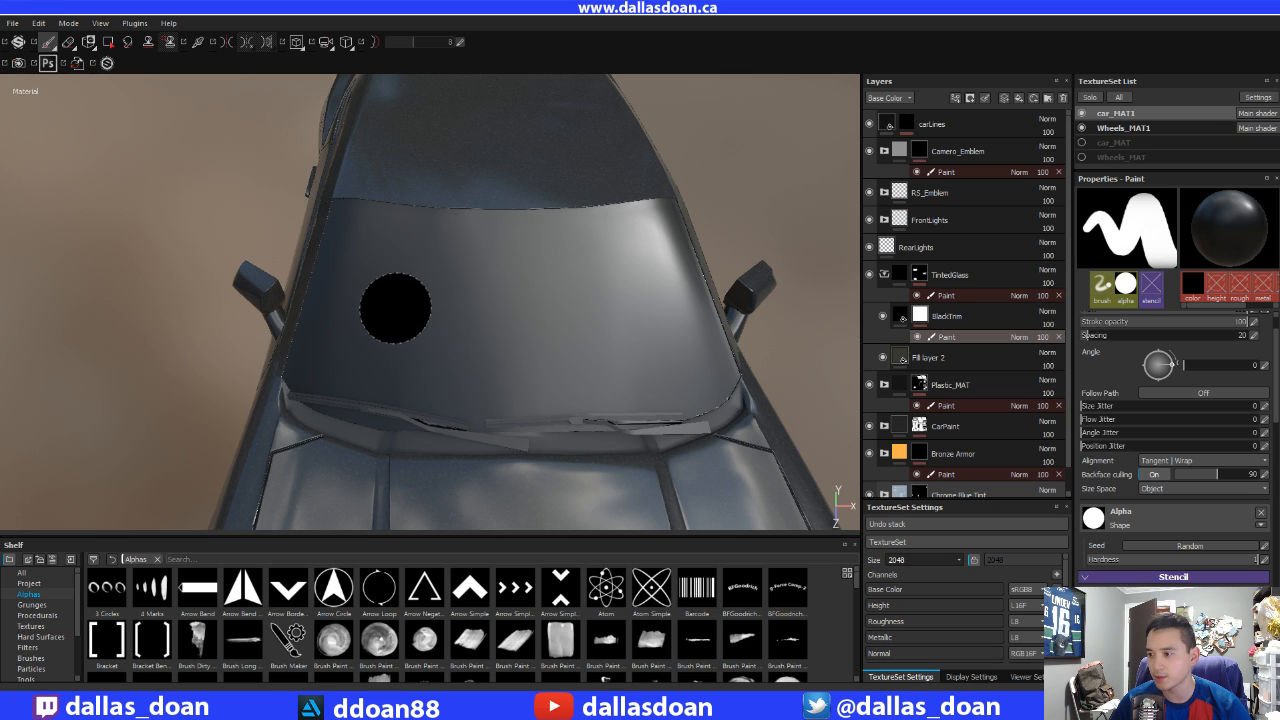
left_click_drag(393, 310, 628, 307)
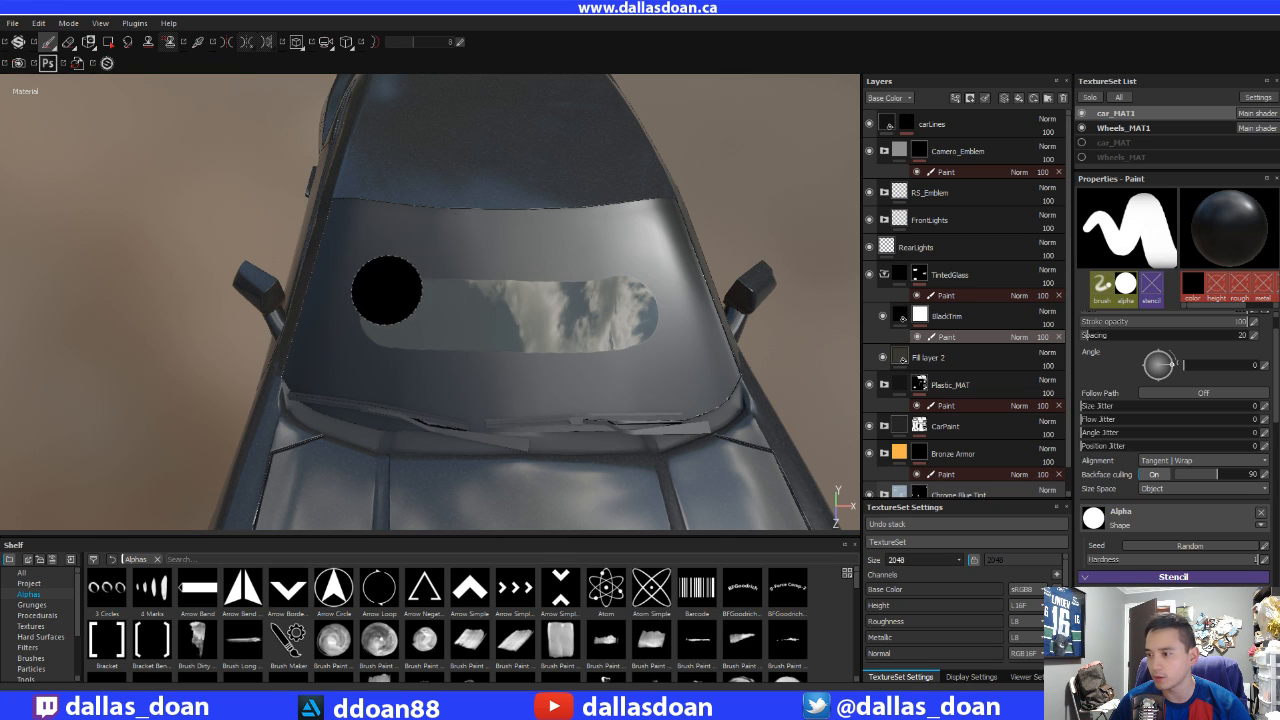
left_click_drag(380, 284, 622, 292)
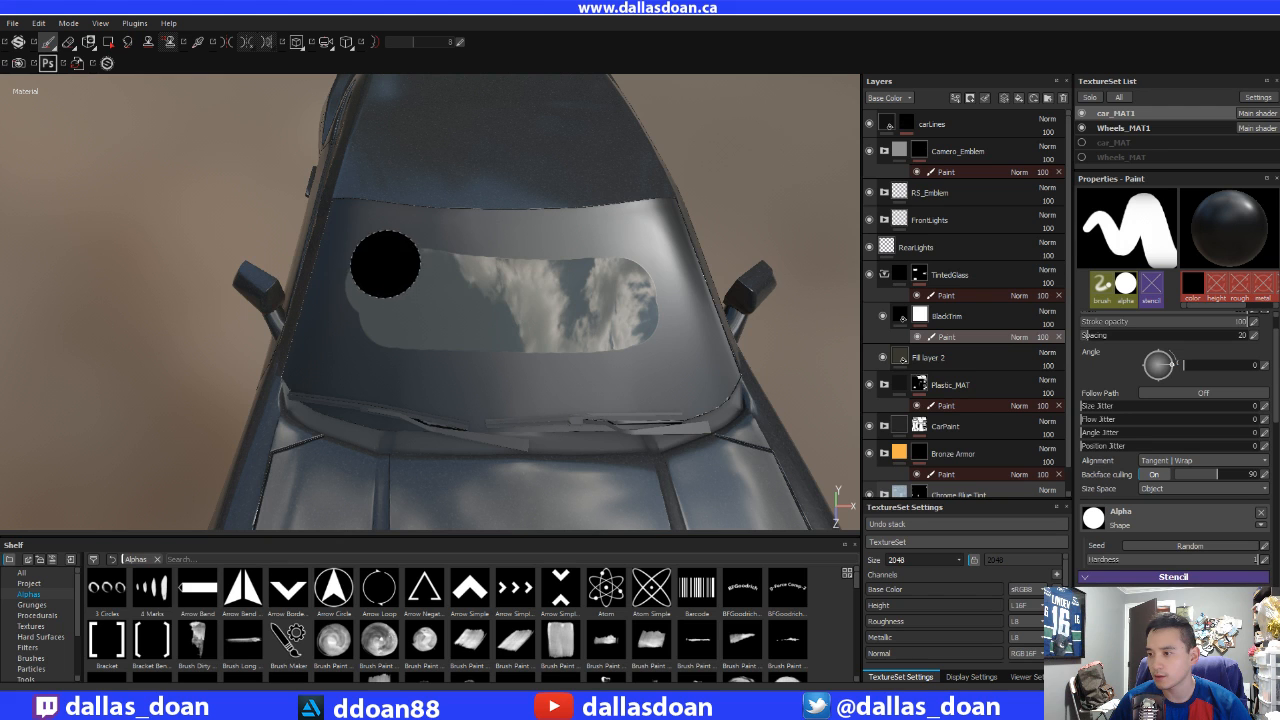
mouse_move(389, 264)
left_mouse_down()
mouse_move(445, 245)
mouse_move(570, 250)
mouse_move(628, 268)
left_mouse_up()
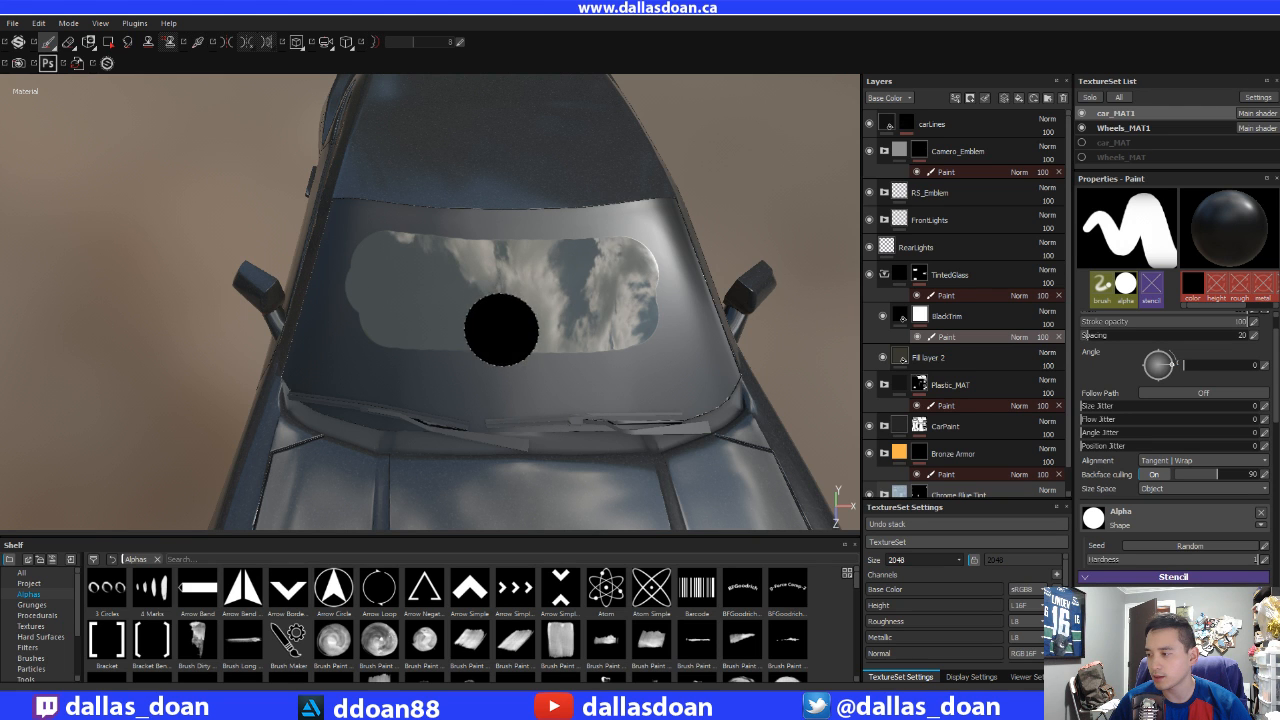
- Reduce the brush size, enable symmetry and paint a black dab near each lower corner of the windshield
mouse_move(487, 316)
left_mouse_down("alt")
mouse_move(429, 300)
mouse_move(438, 354)
left_mouse_up("alt")
middle_click_drag(438, 327, 440, 345, "alt")
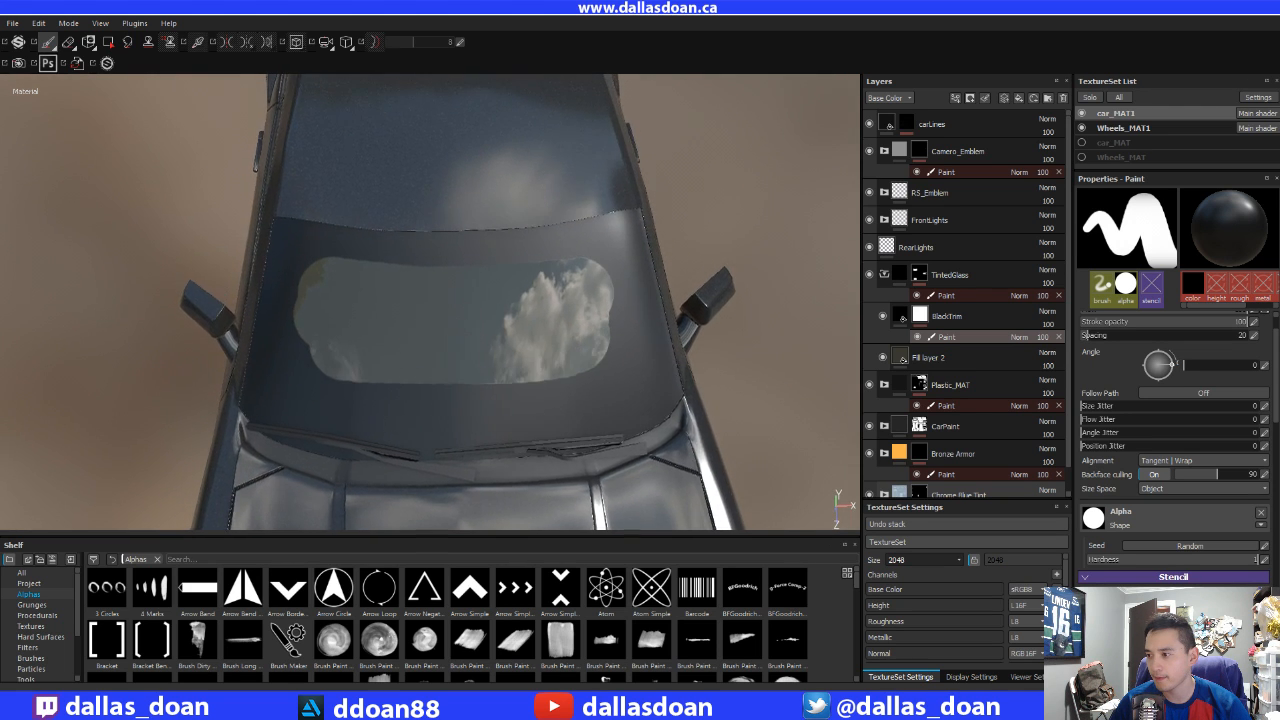
right_click_drag(440, 345, 440, 317, "alt")
left_click_drag(440, 317, 448, 317, "alt")
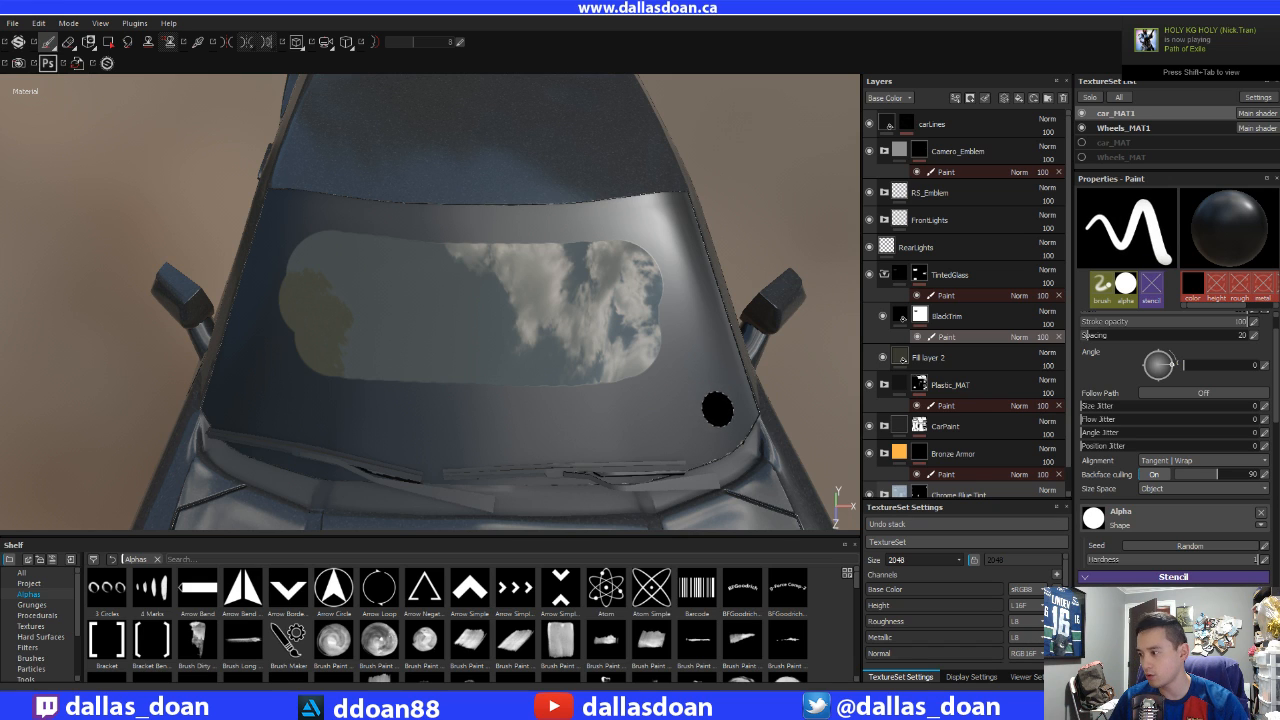
mouse_move(515, 420)
left_mouse_down("alt")
mouse_move(391, 409)
mouse_move(449, 309)
left_mouse_up("alt")
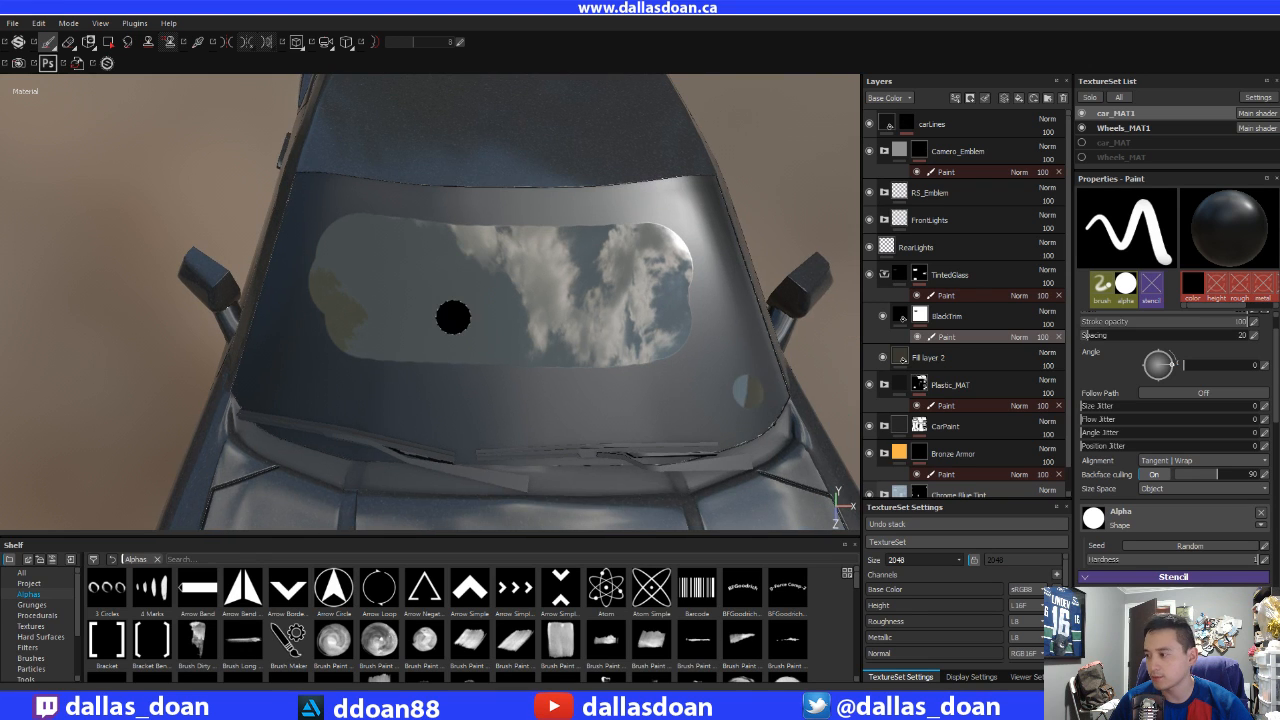
left_click(238, 45)
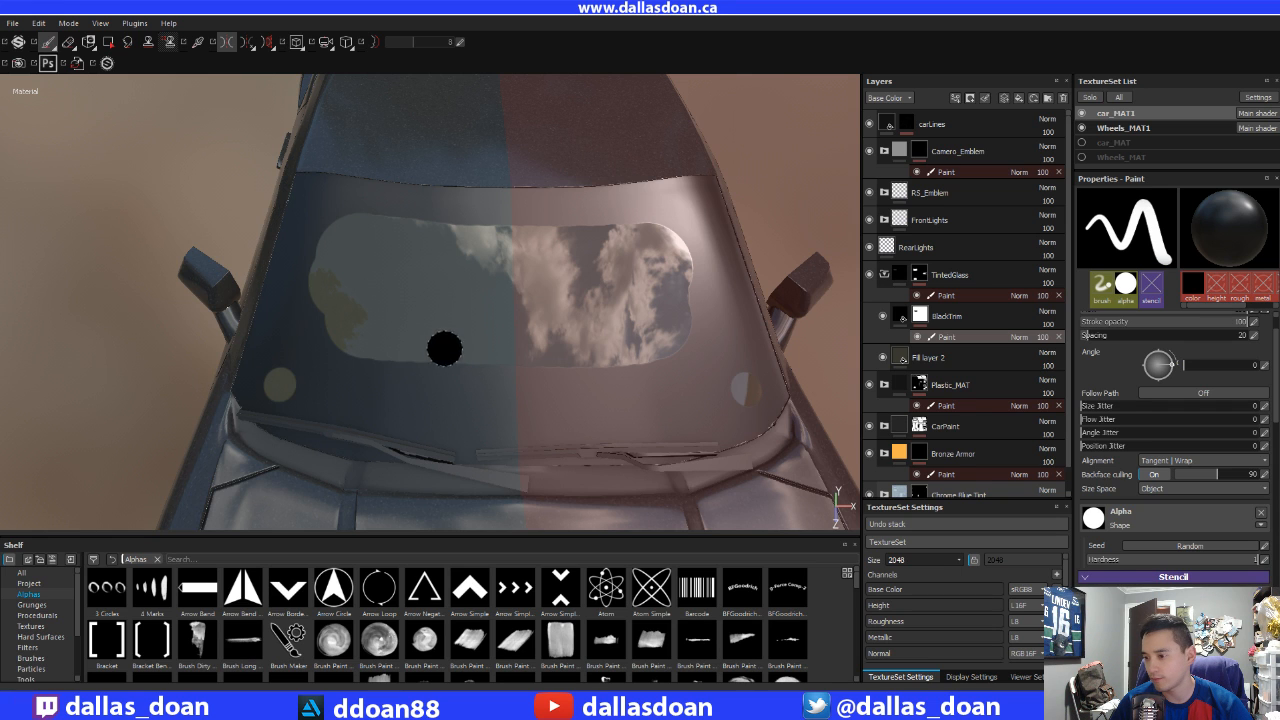
left_click_drag(443, 346, 451, 363, "alt")
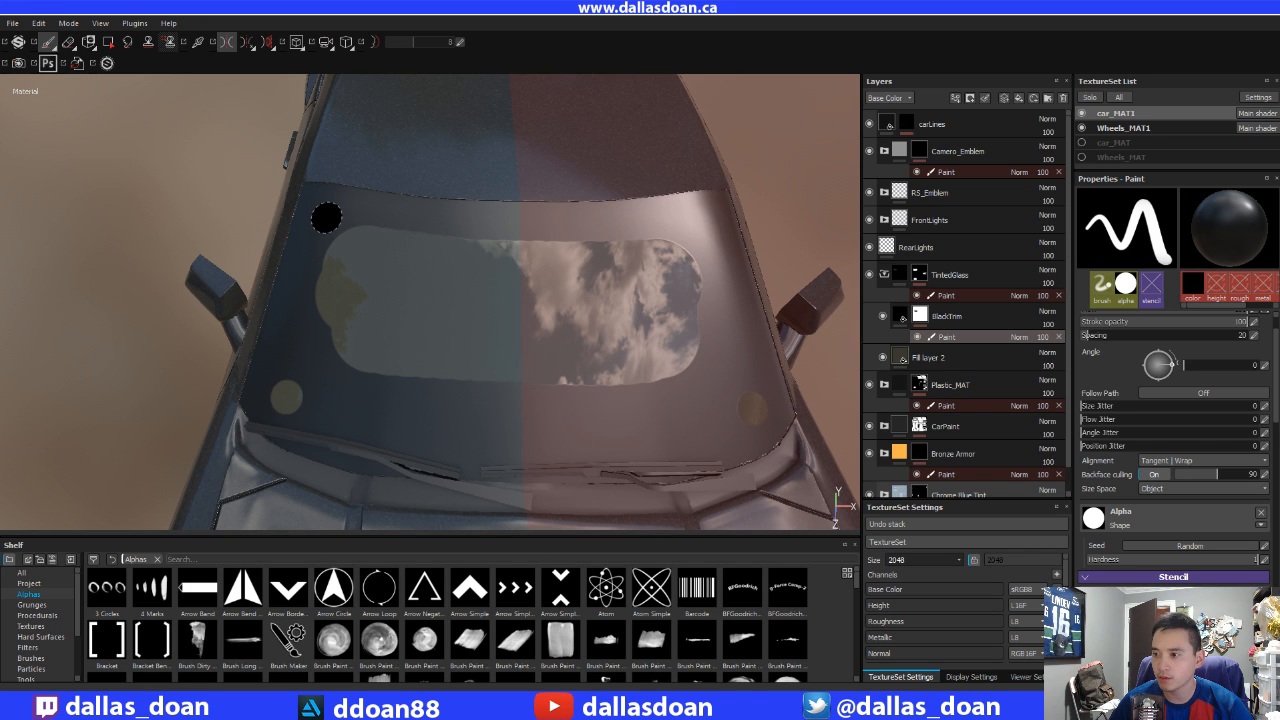
- Paint a mirrored black stroke from the upper corners along the windshield's top, leaving a narrow trim border
mouse_move(326, 216)
left_mouse_down("alt")
mouse_move(369, 280)
mouse_move(420, 300)
left_mouse_up("alt")
left_click(277, 245)
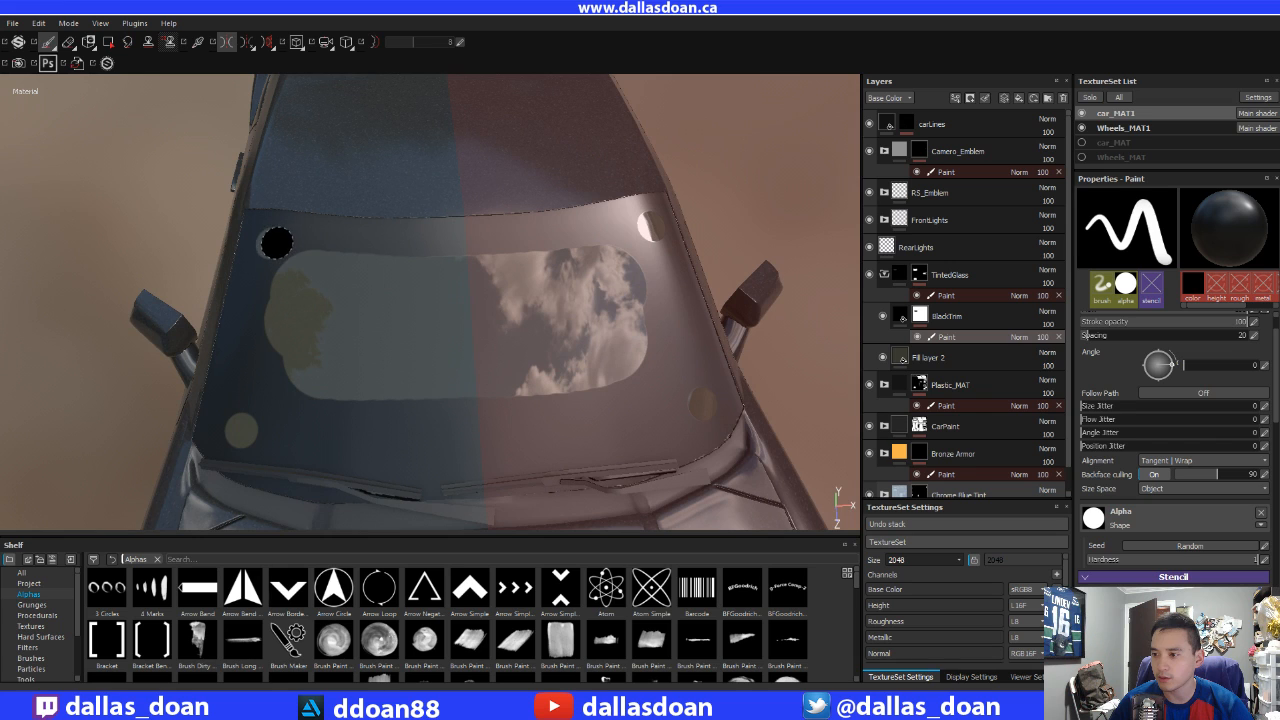
left_click_drag(277, 243, 500, 246)
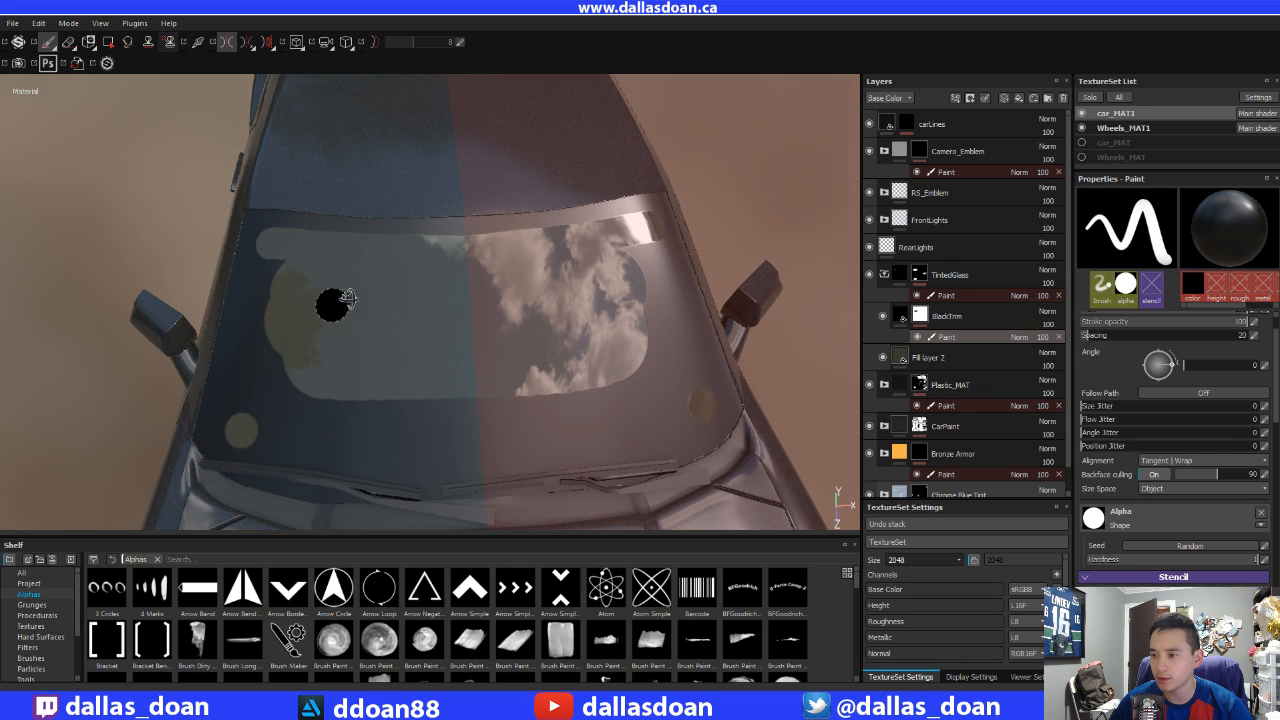
- Paint straight mirrored strokes down the windshield's side and along its bottom, and clear the black fill remaining inside the border
left_click_drag(332, 305, 363, 283, "alt")
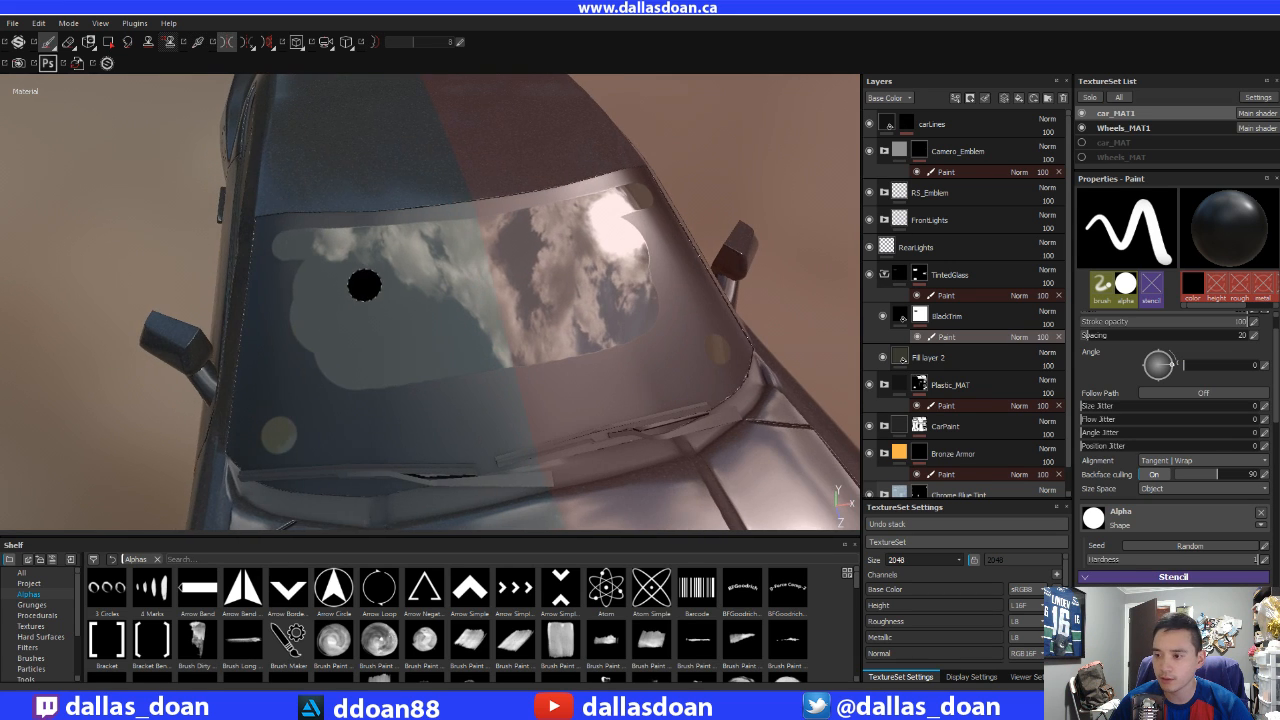
left_click(288, 245)
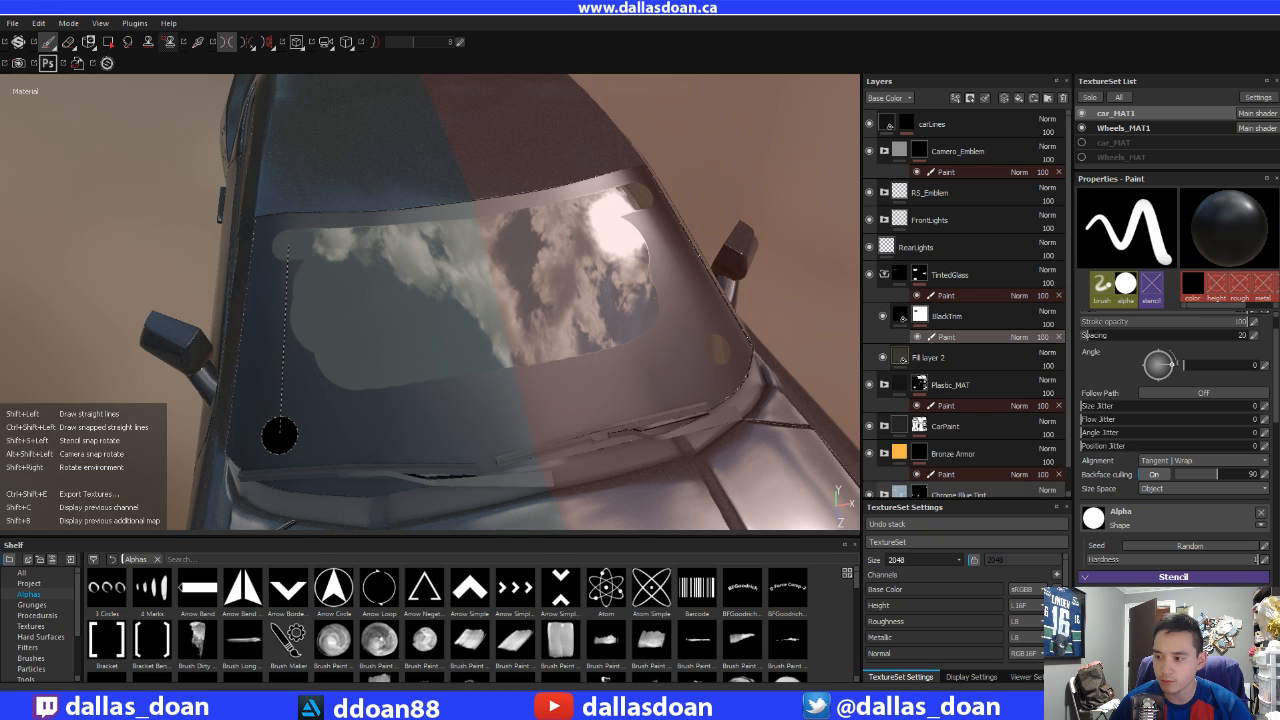
left_click(280, 434, "shift")
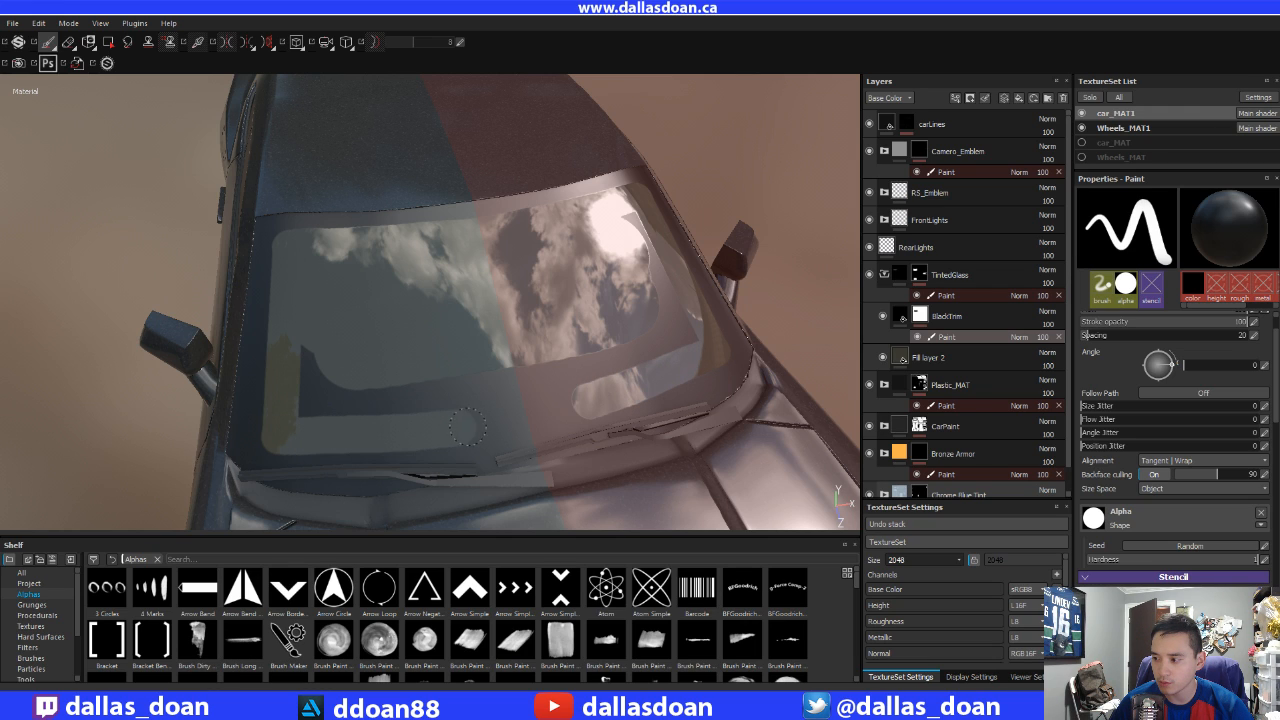
mouse_move(484, 381)
left_mouse_down()
mouse_move(450, 390)
mouse_move(307, 356)
left_mouse_up()
- Examine the windshield's black trim edges and corners up close from both sides of the car
mouse_move(403, 363)
left_mouse_down("alt")
mouse_move(391, 337)
mouse_move(501, 328)
left_mouse_up("alt")
right_click_drag(502, 328, 520, 327, "alt")
mouse_move(445, 348)
left_mouse_down("alt")
mouse_move(466, 329)
mouse_move(477, 358)
left_mouse_up("alt")
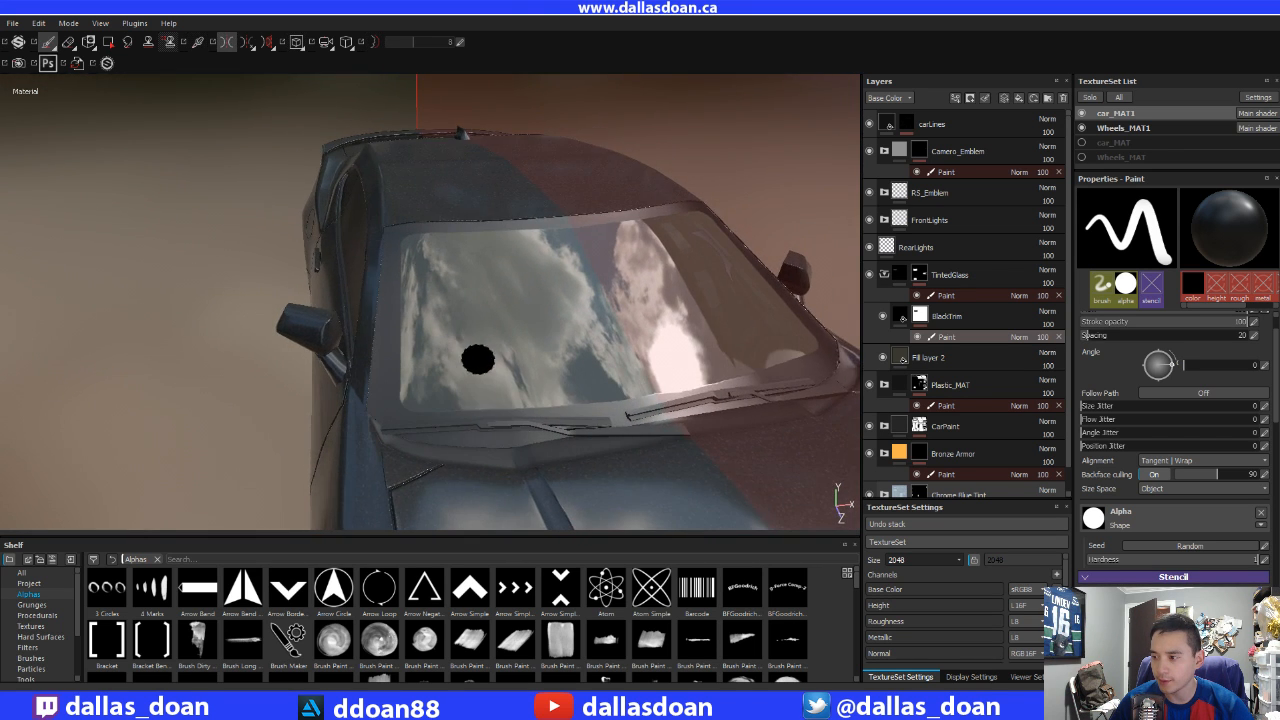
middle_click_drag(477, 359, 456, 348, "alt")
right_click_drag(454, 349, 548, 337, "alt")
middle_click_drag(478, 341, 494, 354, "alt")
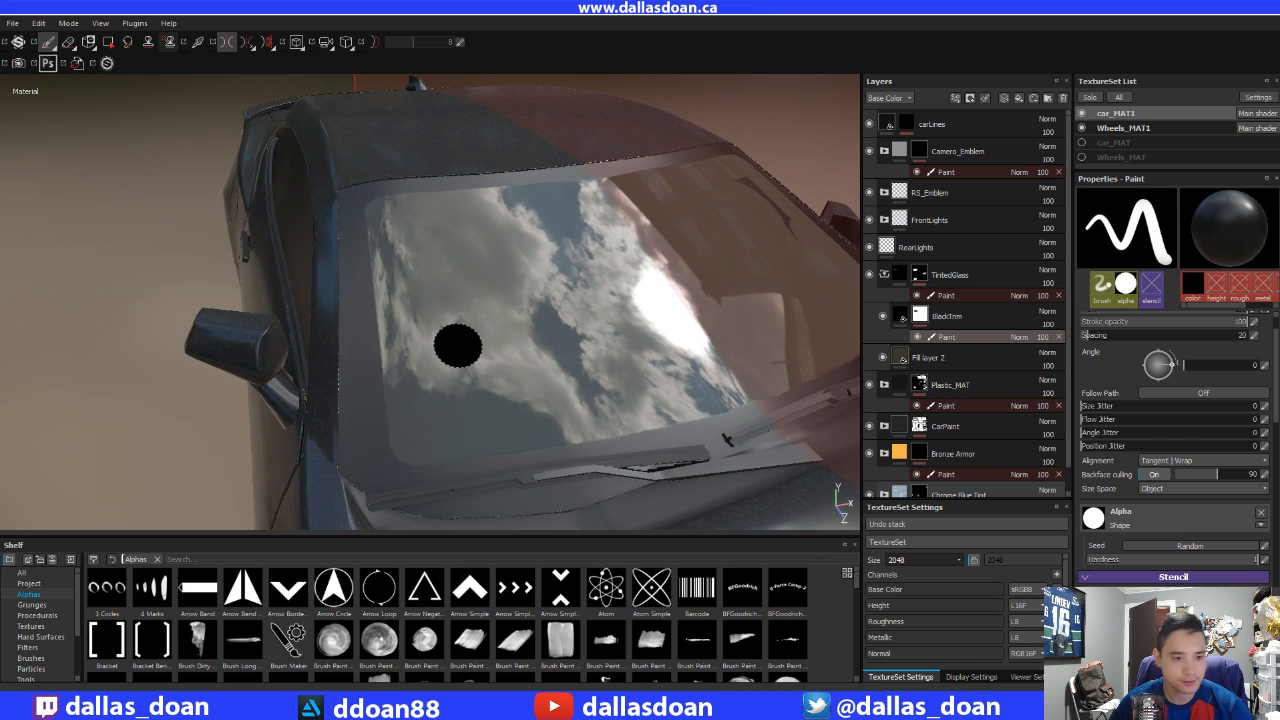
left_click_drag(436, 334, 468, 371, "alt")
middle_click_drag(468, 371, 474, 336, "alt")
right_click_drag(474, 336, 528, 319, "alt")
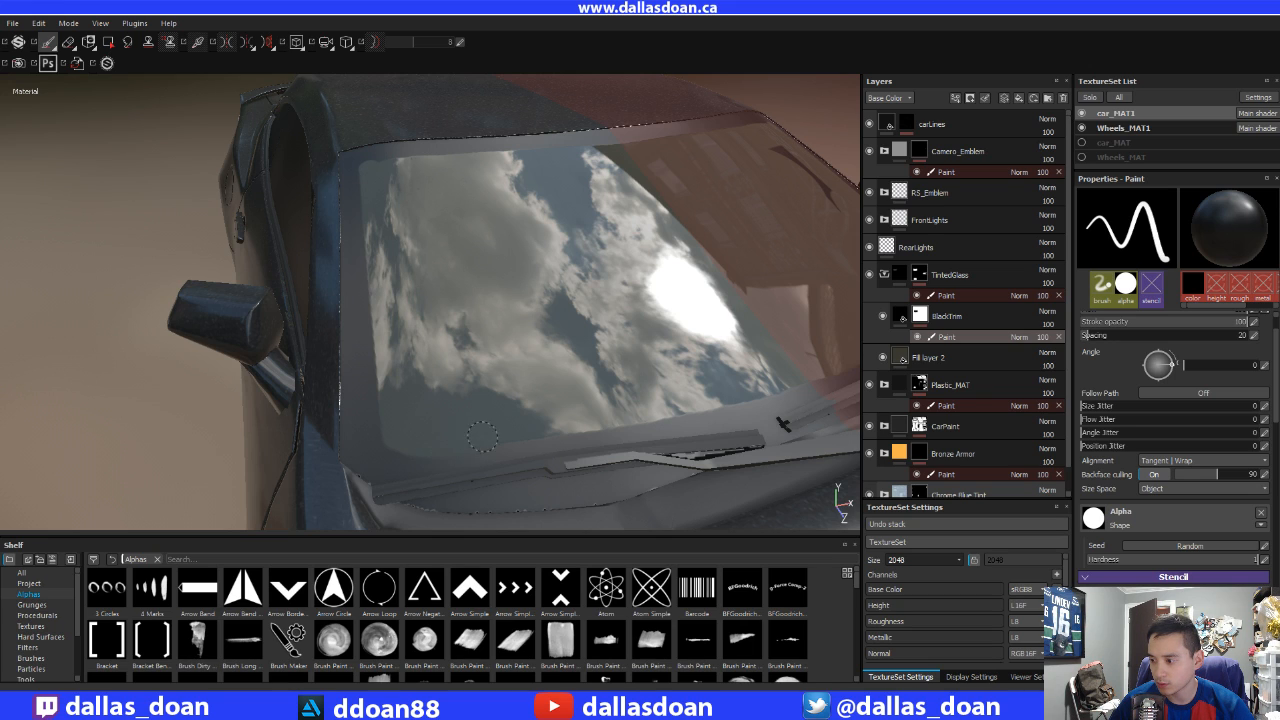
middle_click_drag(554, 374, 458, 365, "alt")
mouse_move(322, 405)
middle_mouse_down("alt")
mouse_move(503, 334)
mouse_move(487, 323)
mouse_move(503, 320)
mouse_move(437, 337)
mouse_move(560, 320)
mouse_move(334, 314)
mouse_move(425, 359)
mouse_move(374, 349)
mouse_move(605, 338)
middle_mouse_up("alt")
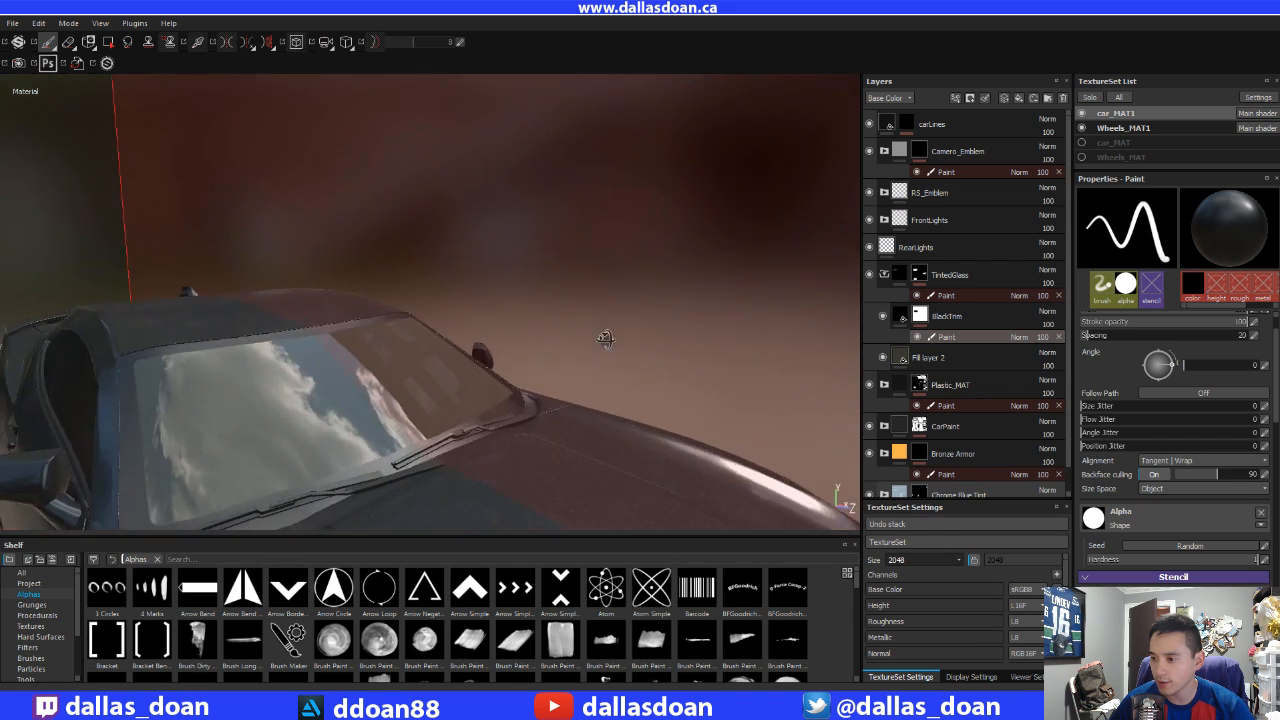
left_click_drag(605, 338, 611, 374, "alt")
right_click_drag(611, 374, 335, 355, "alt")
left_click_drag(335, 355, 314, 314, "alt")
right_click_drag(314, 314, 500, 320, "alt")
left_click_drag(500, 320, 434, 283, "alt")
right_click_drag(434, 283, 477, 317, "alt")
left_click_drag(477, 317, 457, 323, "alt")
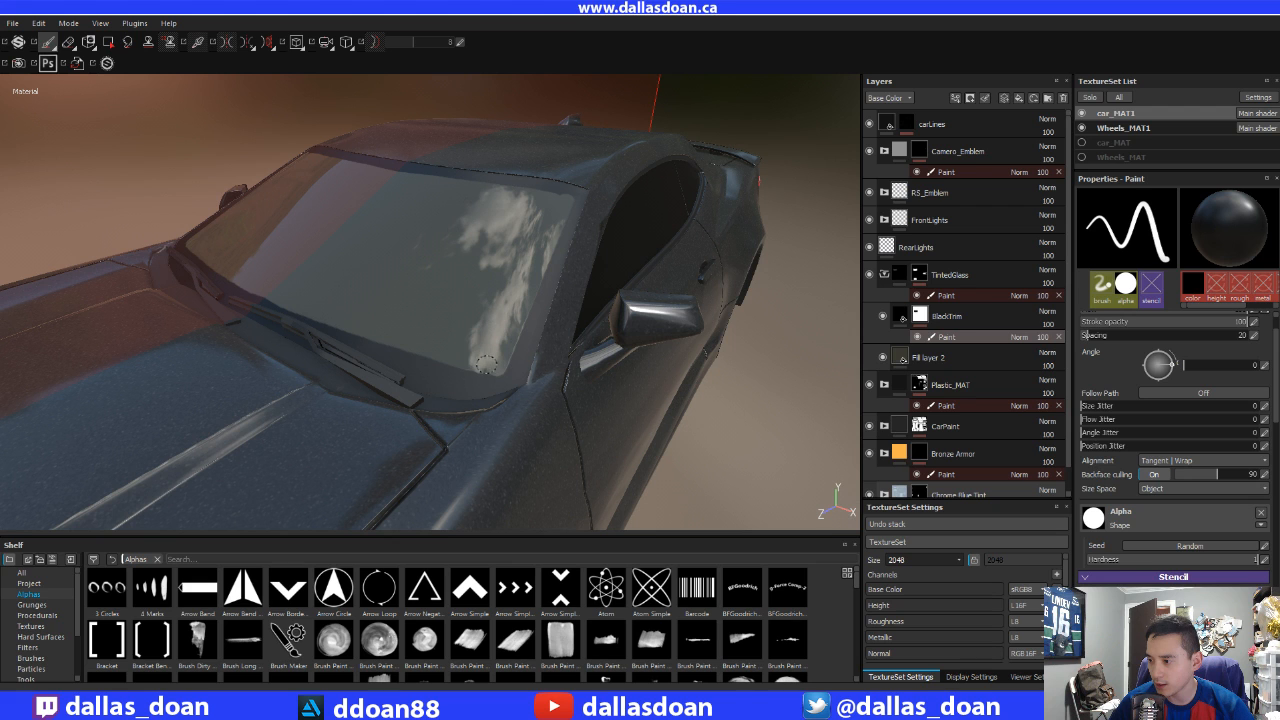
- Paint a straight mask stroke along the windshield's lower edge from the corner to the centre line with a smaller brush
left_click_drag(476, 364, 246, 333, "alt")
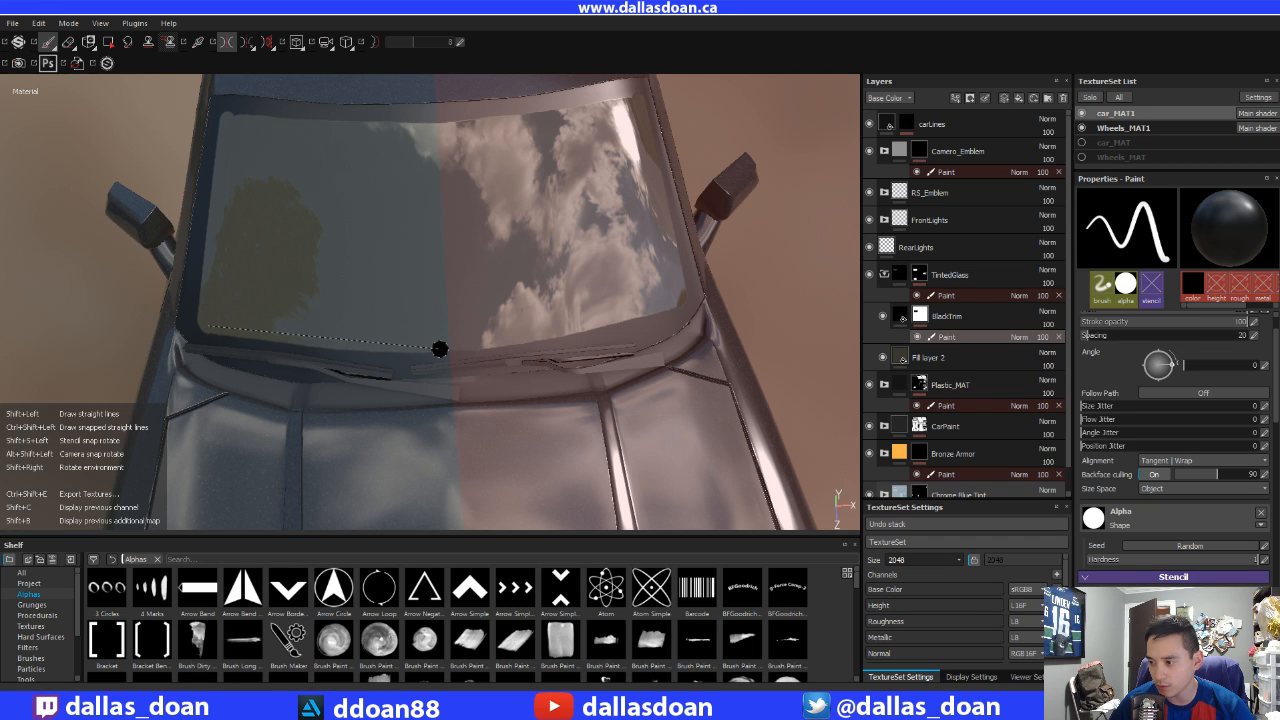
left_click(442, 349, "shift")
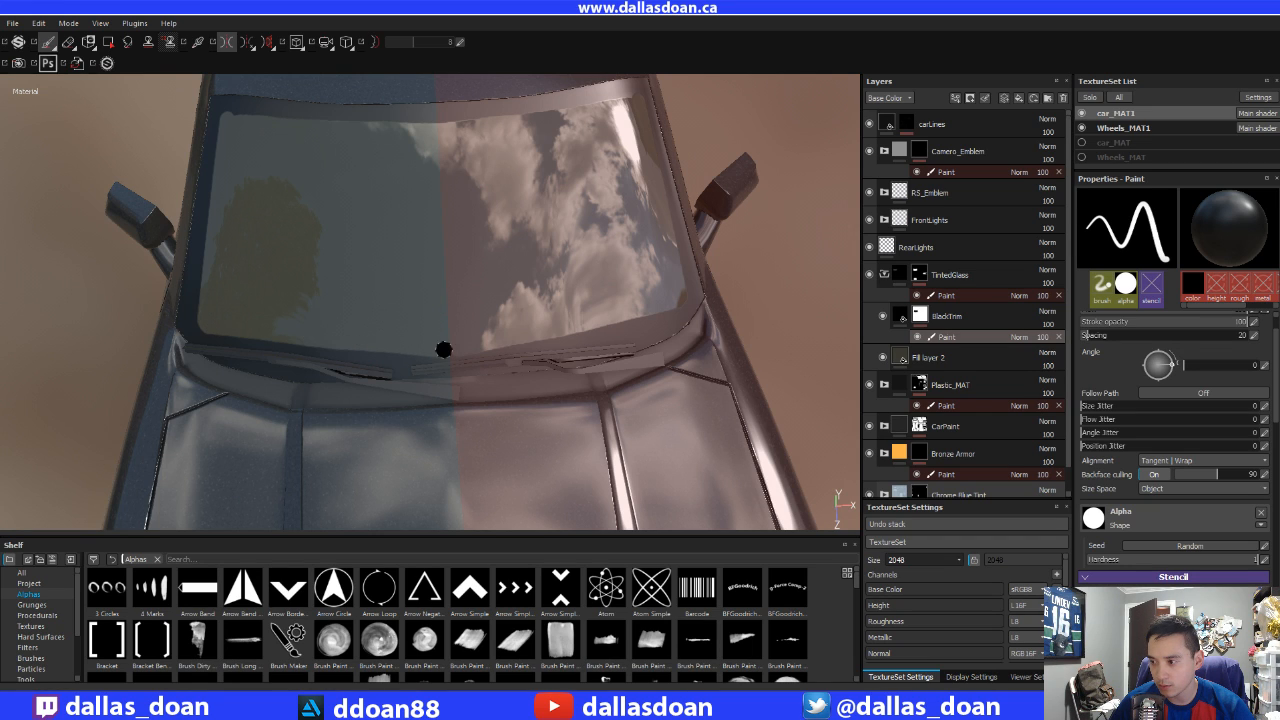
left_click(446, 349)
left_click(432, 356)
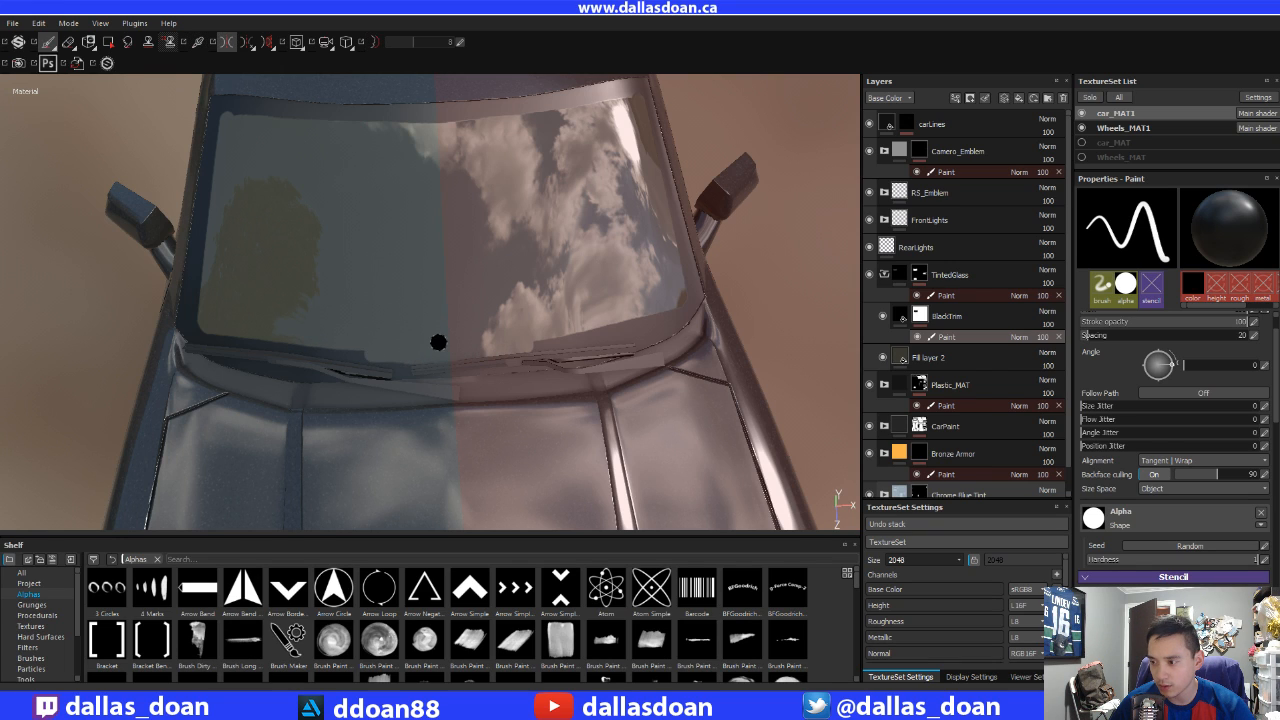
- Touch up the trim mask with short strokes at the lower edge's centre and in the windshield's lower corner
middle_click_drag(328, 331, 391, 311, "alt")
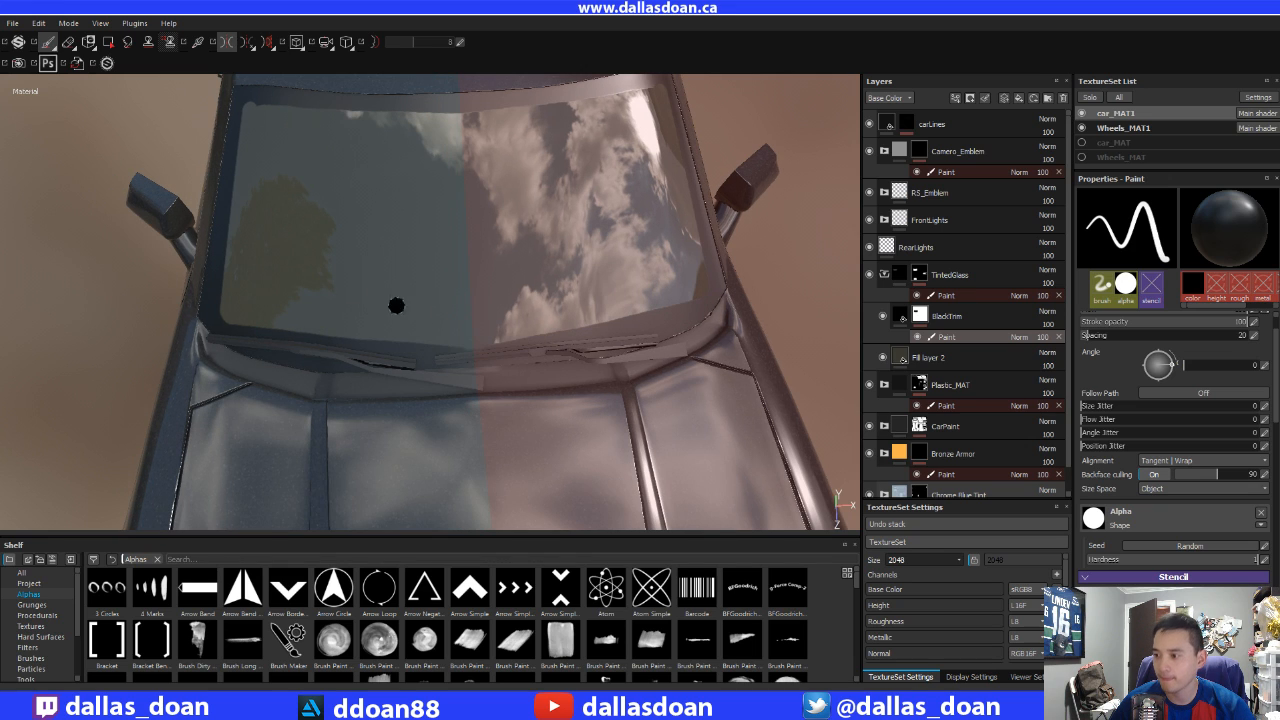
left_click_drag(472, 345, 438, 344)
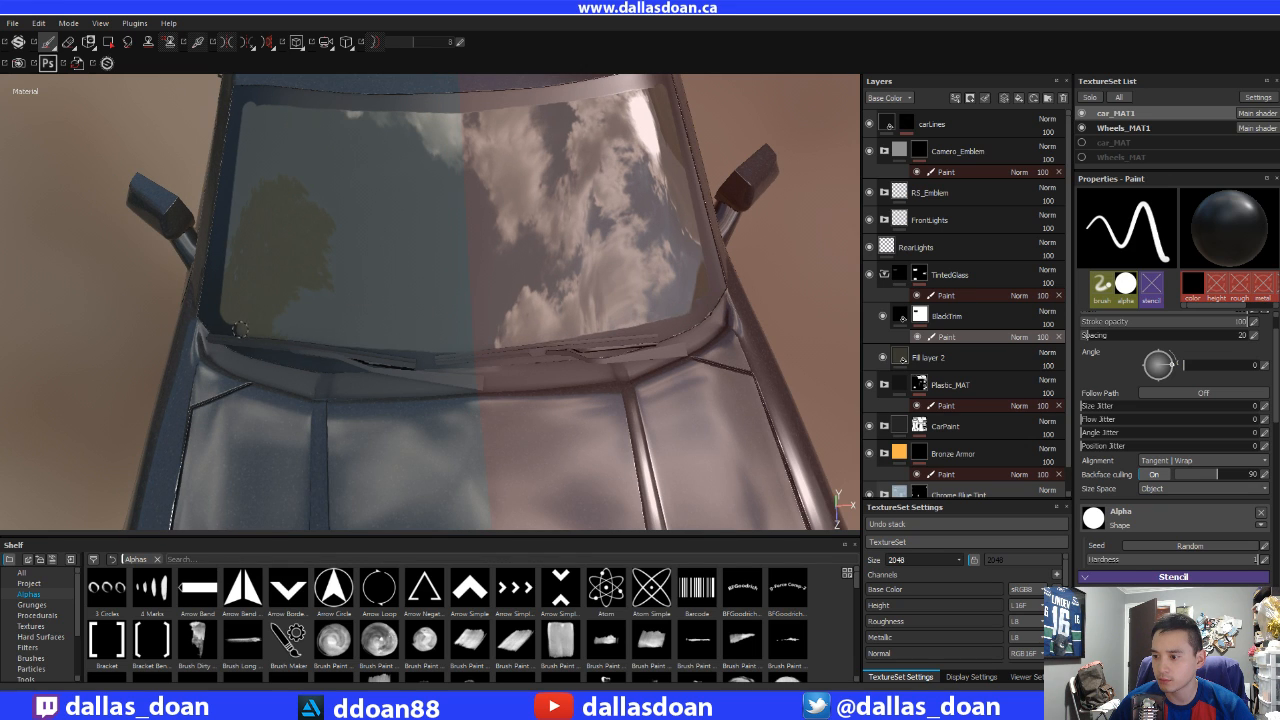
left_click_drag(228, 326, 234, 318)
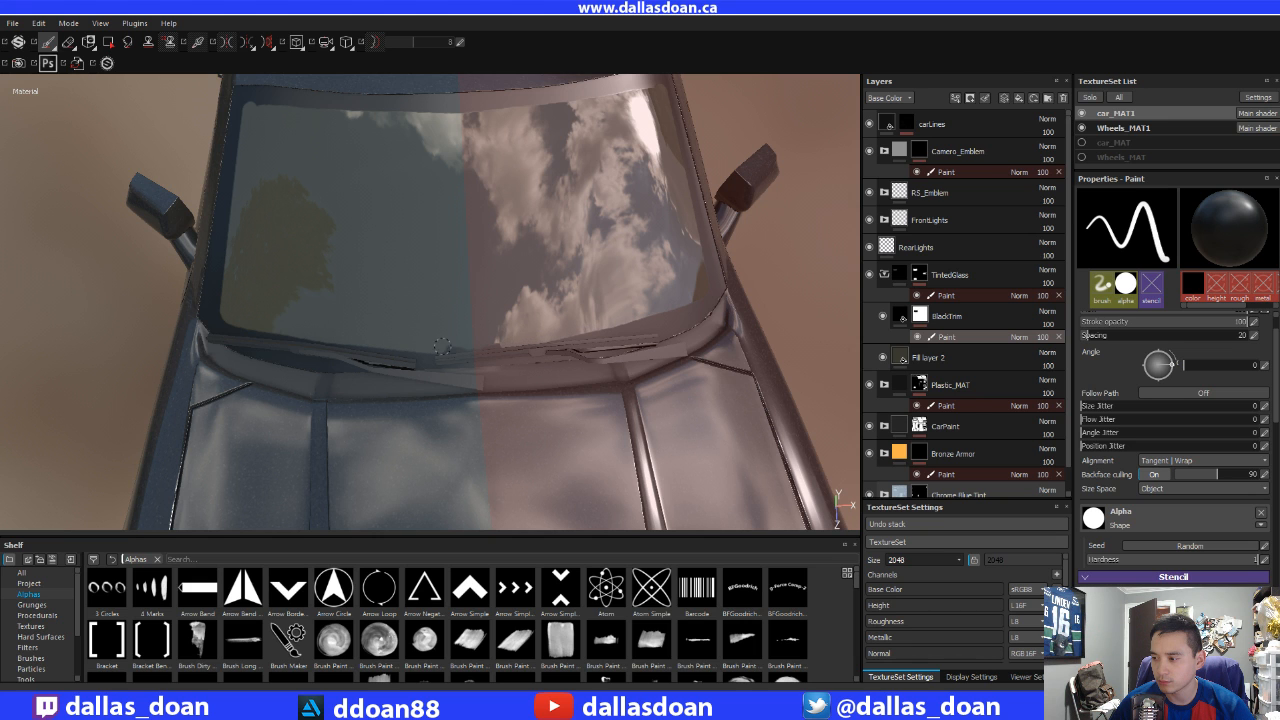
left_click_drag(473, 348, 415, 329, "alt")
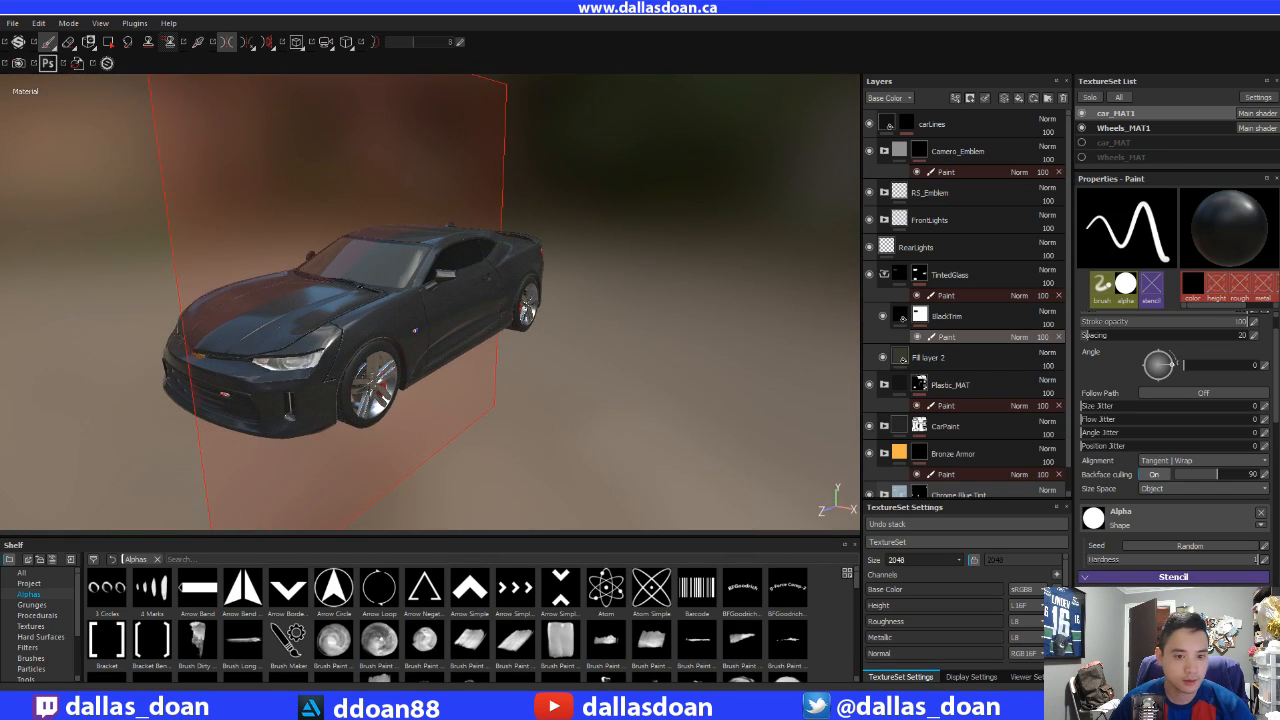
- Widen the black trim at the windshield's upper centre with mirrored white mask strokes and a straight stroke toward the centre line
scroll(370, 247, "up", 4)
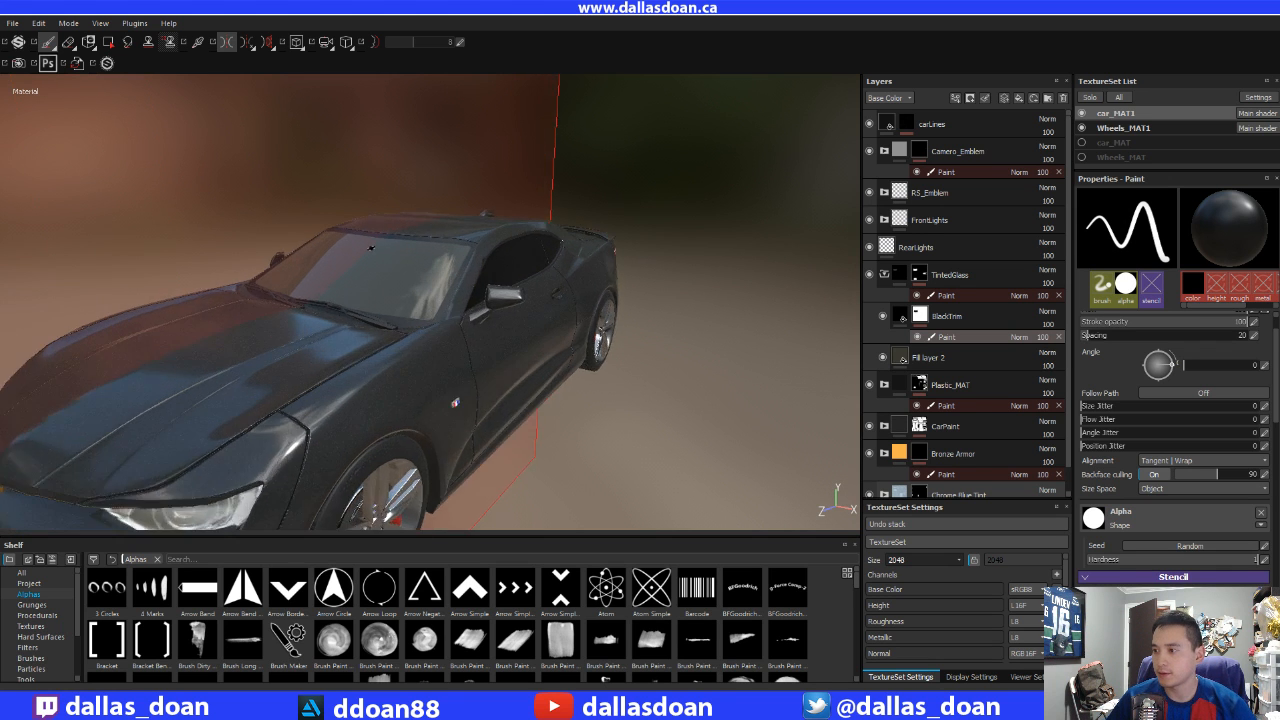
scroll(370, 247, "up", 3)
left_click_drag(376, 270, 369, 300, "alt")
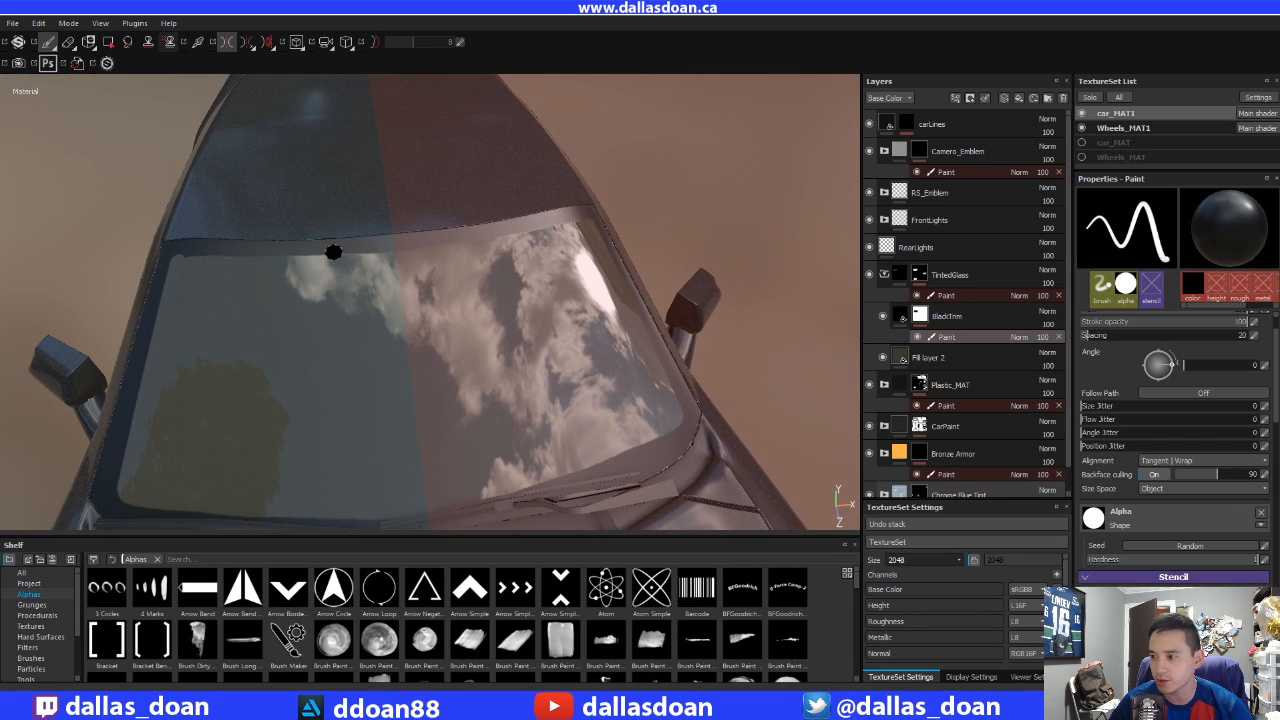
key("l")
key("d")
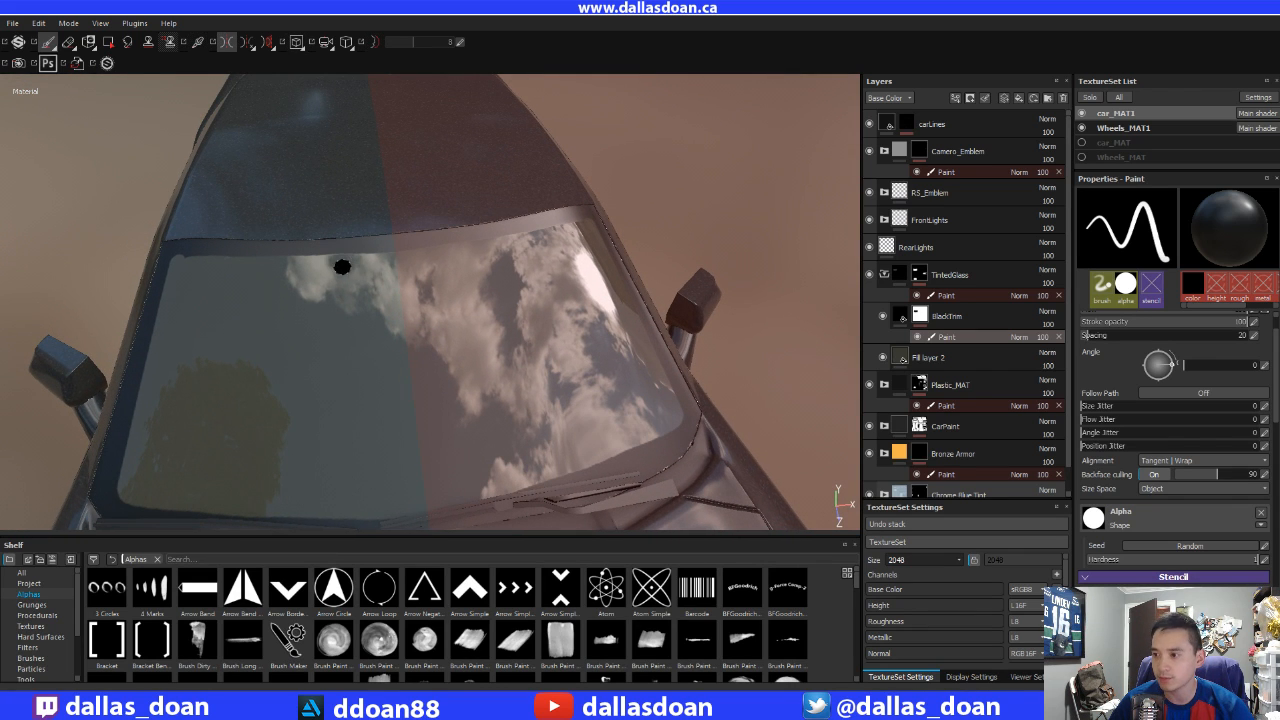
key("x")
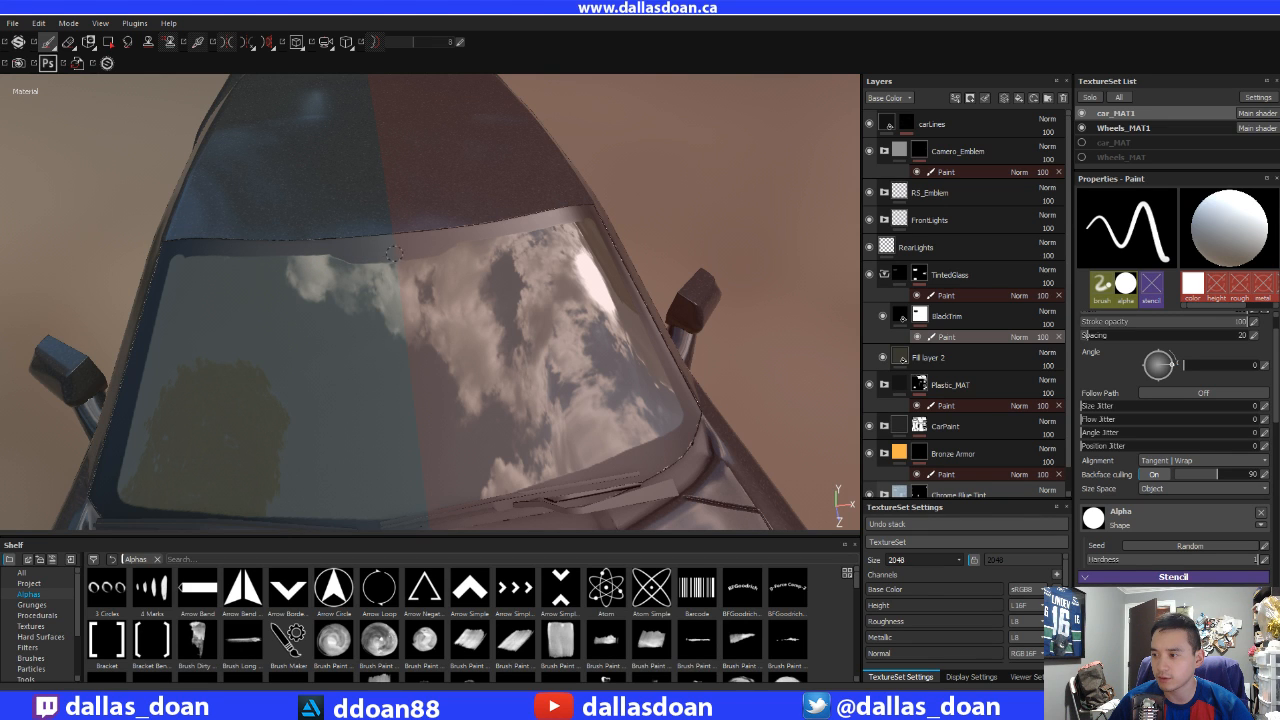
mouse_move(394, 254)
left_mouse_down()
mouse_move(508, 271)
mouse_move(494, 226)
mouse_move(462, 302)
left_mouse_up()
scroll(469, 262, "down", 2)
scroll(478, 287, "up", 2)
scroll(466, 294, "up", 2)
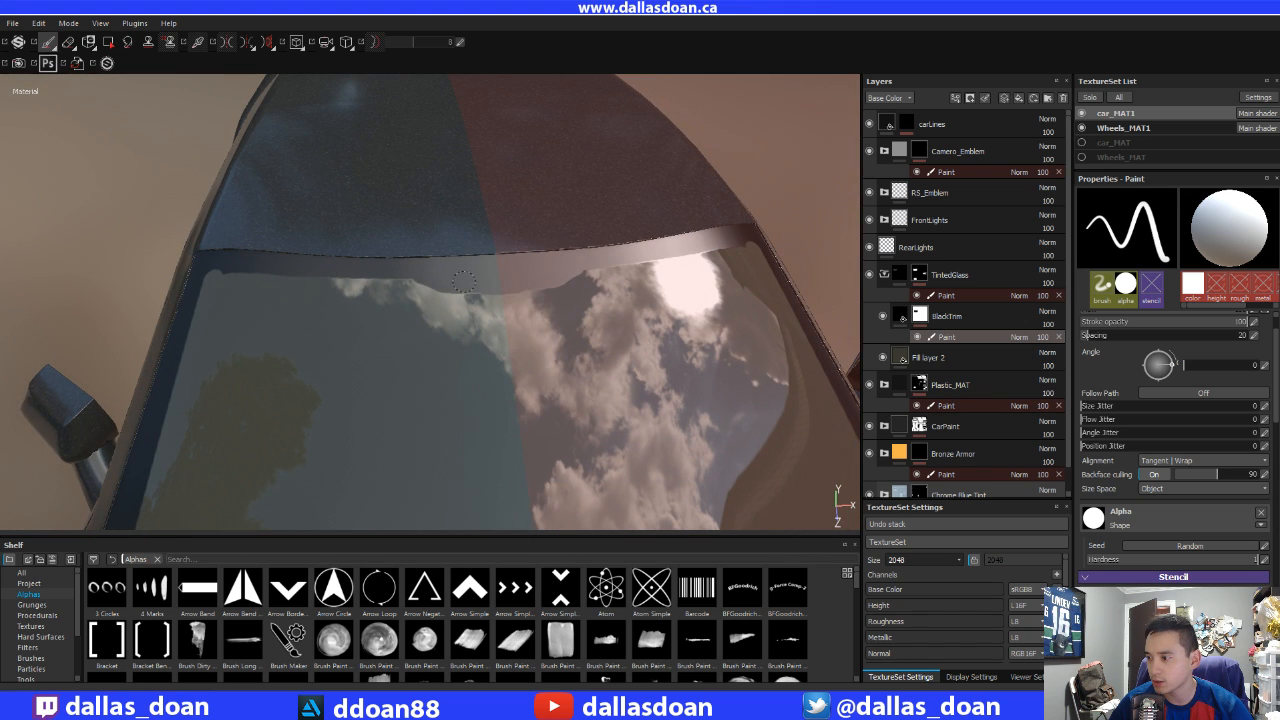
left_click_drag(484, 285, 437, 279)
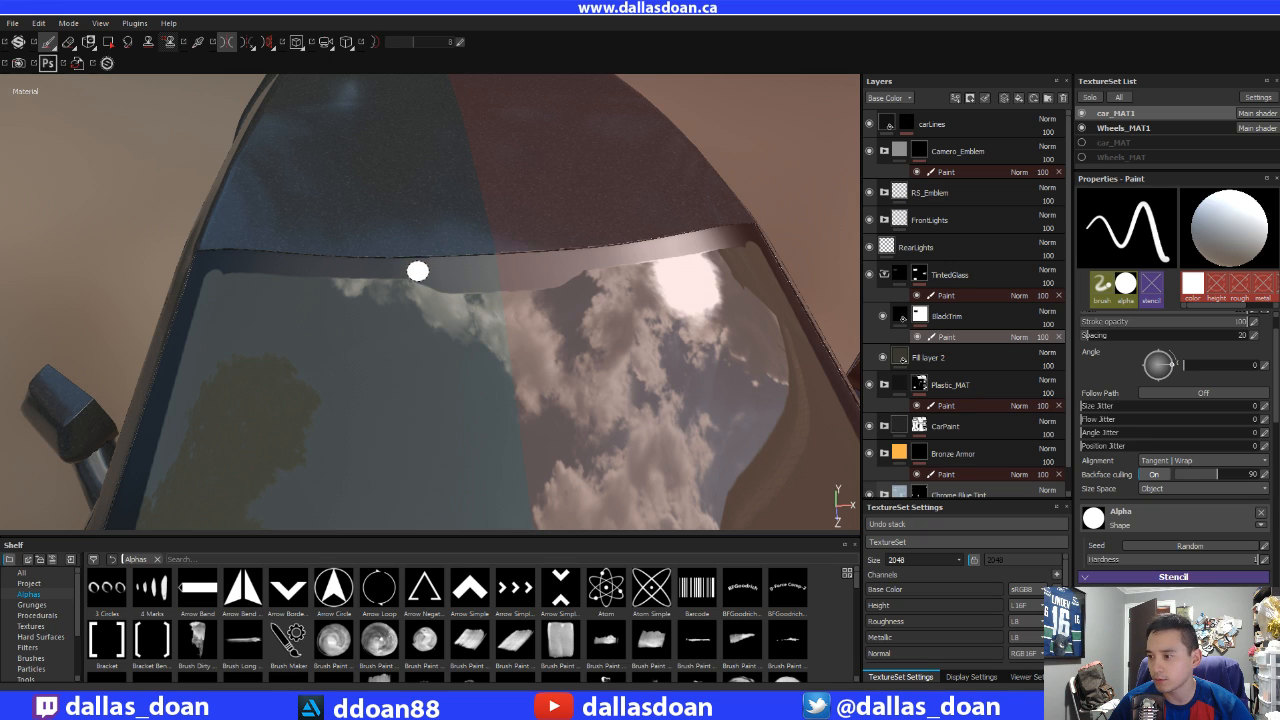
left_click_drag(418, 271, 438, 287)
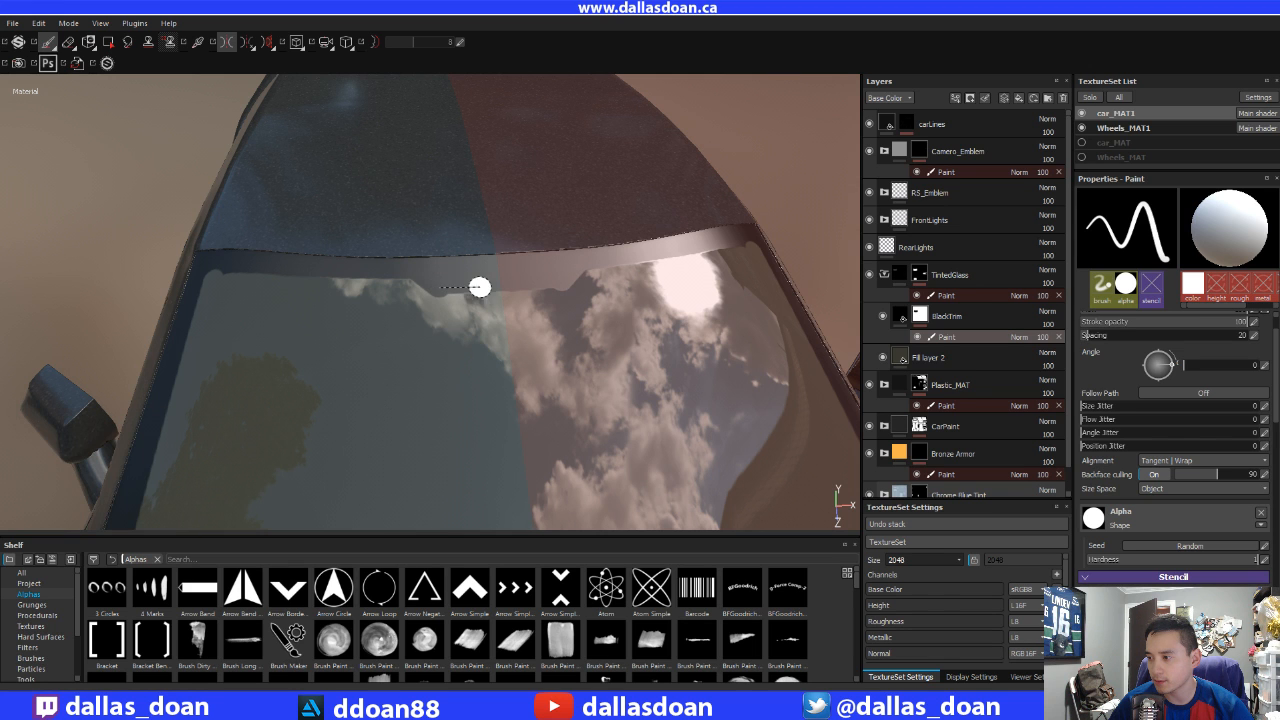
- Examine the windshield trim and the side window area from the front and side of the car
right_click_drag(663, 298, 591, 266, "alt")
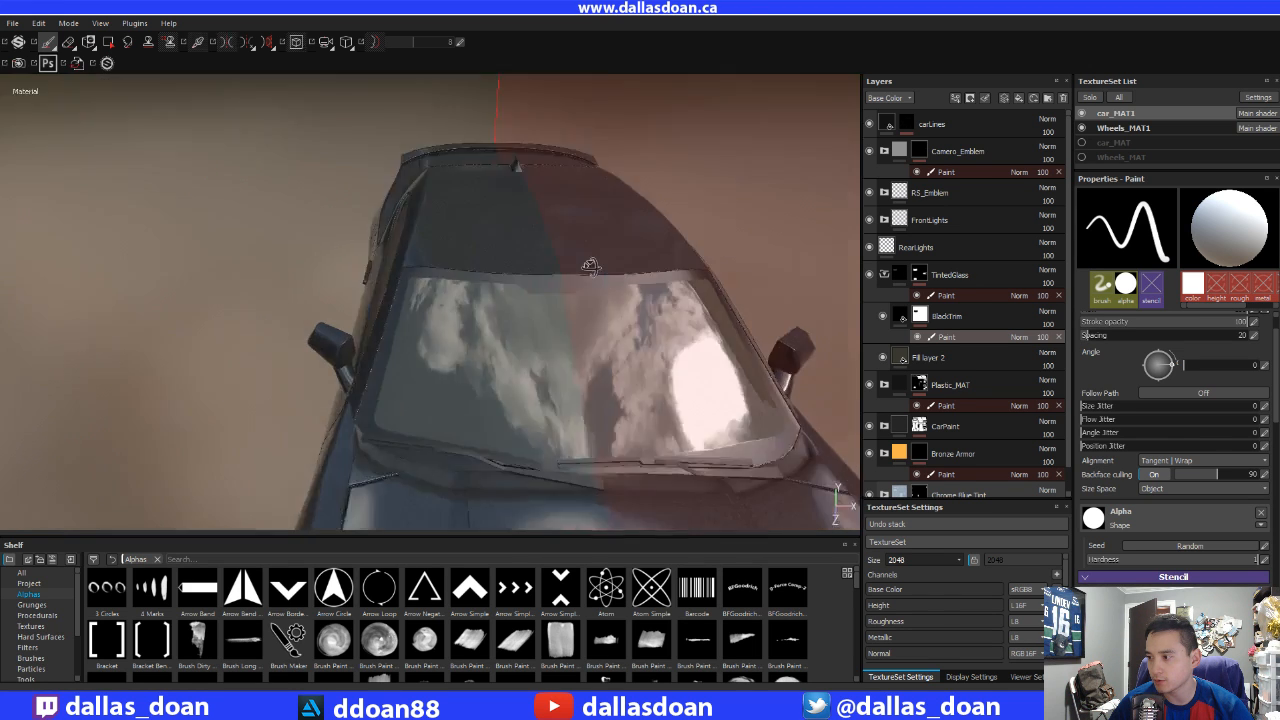
left_click_drag(591, 266, 337, 212, "alt")
scroll(334, 215, "down", 3)
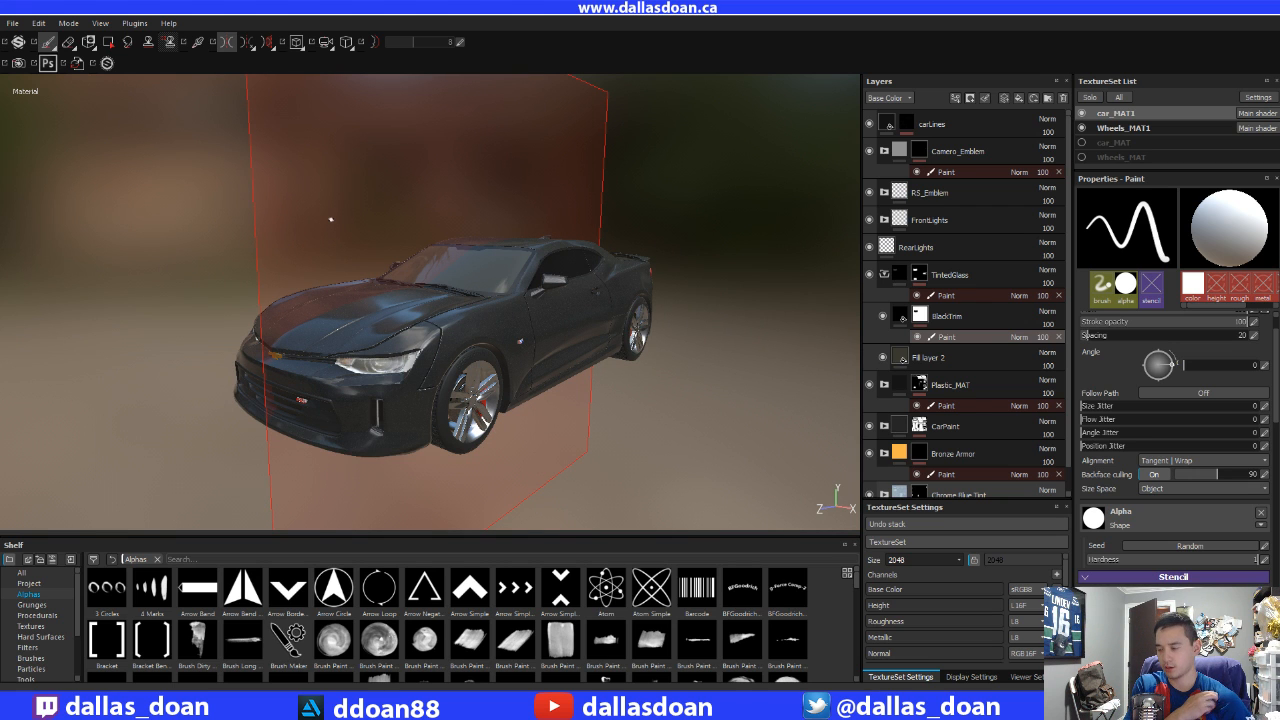
middle_click_drag(354, 267, 318, 322, "alt")
right_click_drag(318, 322, 345, 325, "alt")
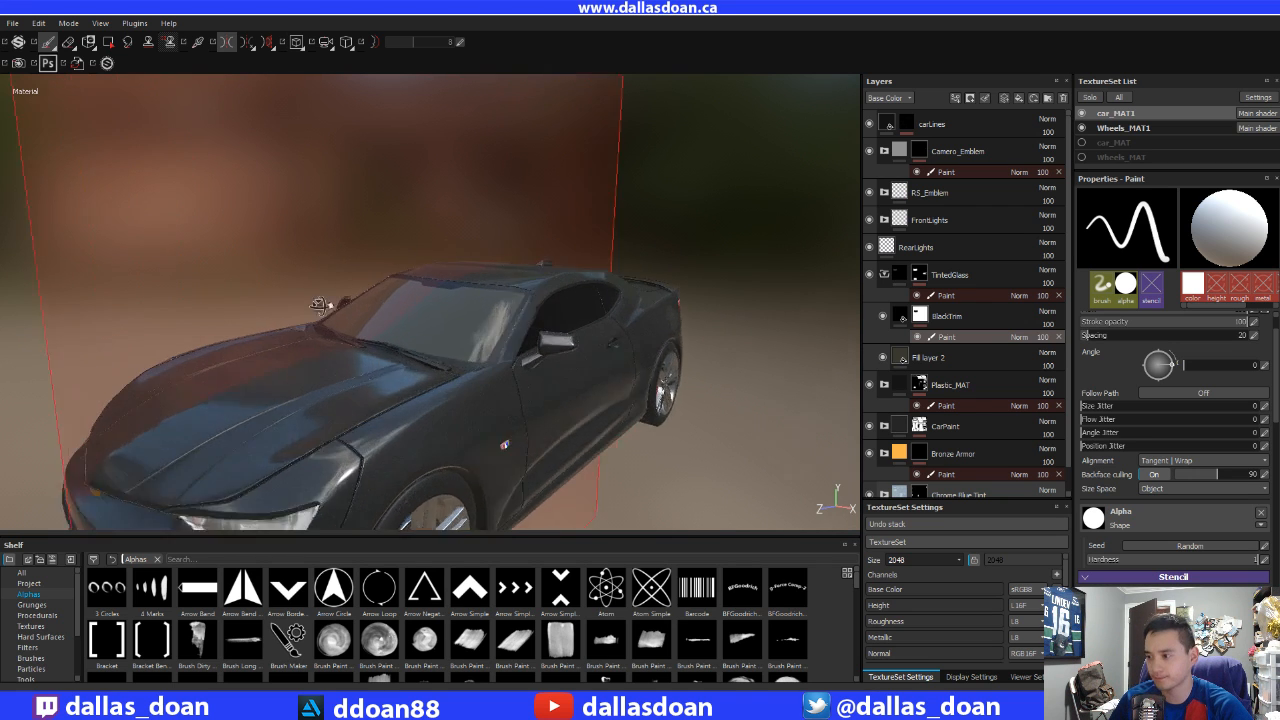
left_click_drag(310, 285, 60, 212, "alt")
right_click_drag(300, 300, 315, 302, "alt")
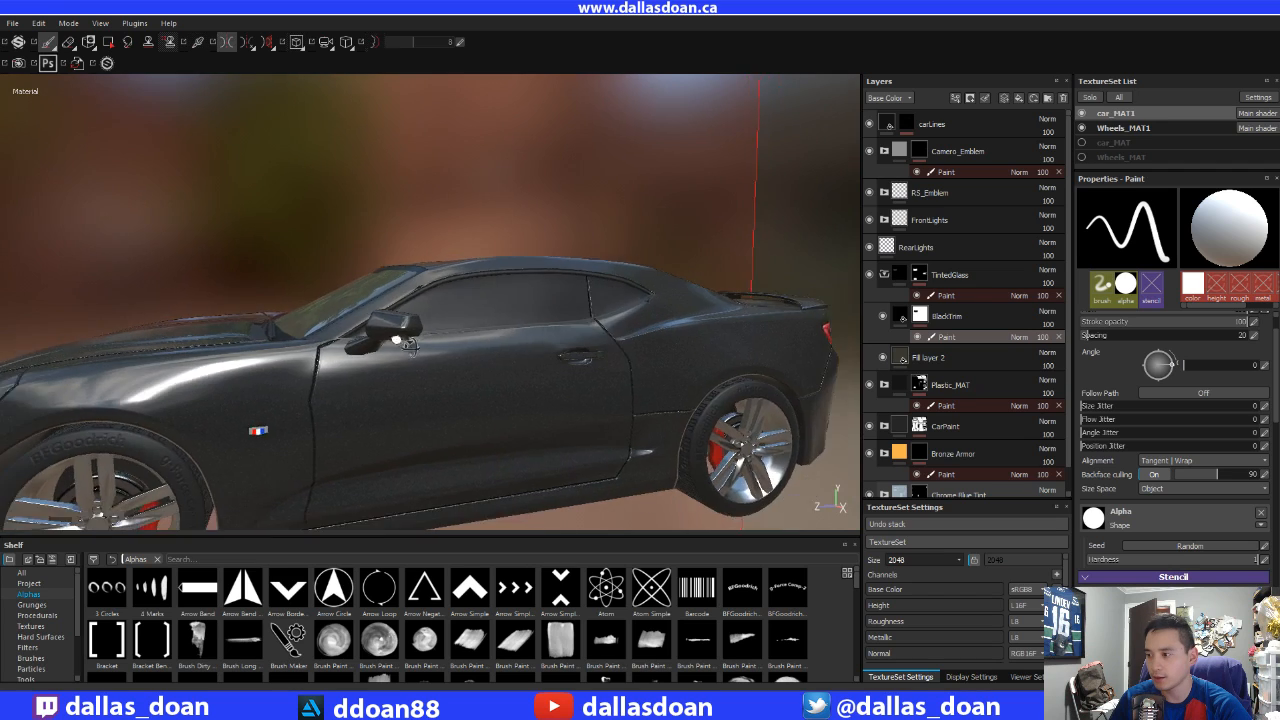
left_click_drag(315, 302, 351, 334, "alt")
right_click_drag(351, 334, 385, 345, "alt")
left_click_drag(385, 345, 309, 331, "alt")
right_click_drag(290, 327, 309, 329, "alt")
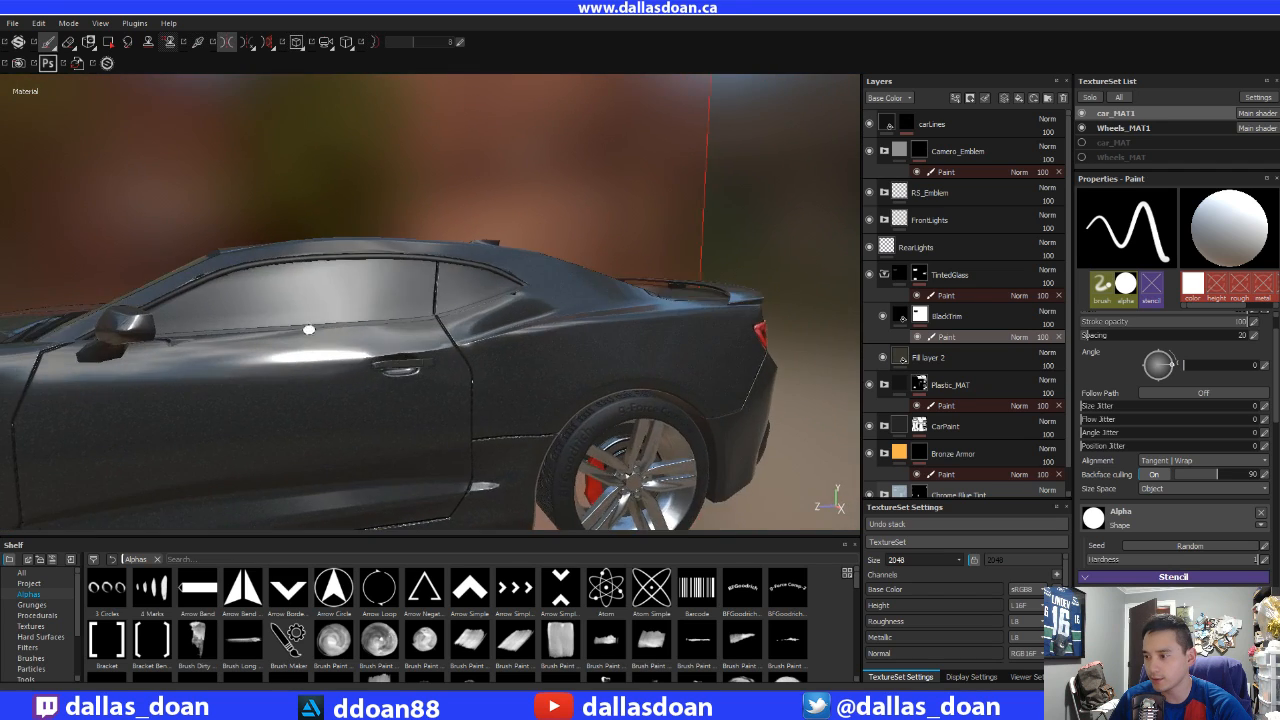
left_click_drag(309, 329, 573, 352, "alt")
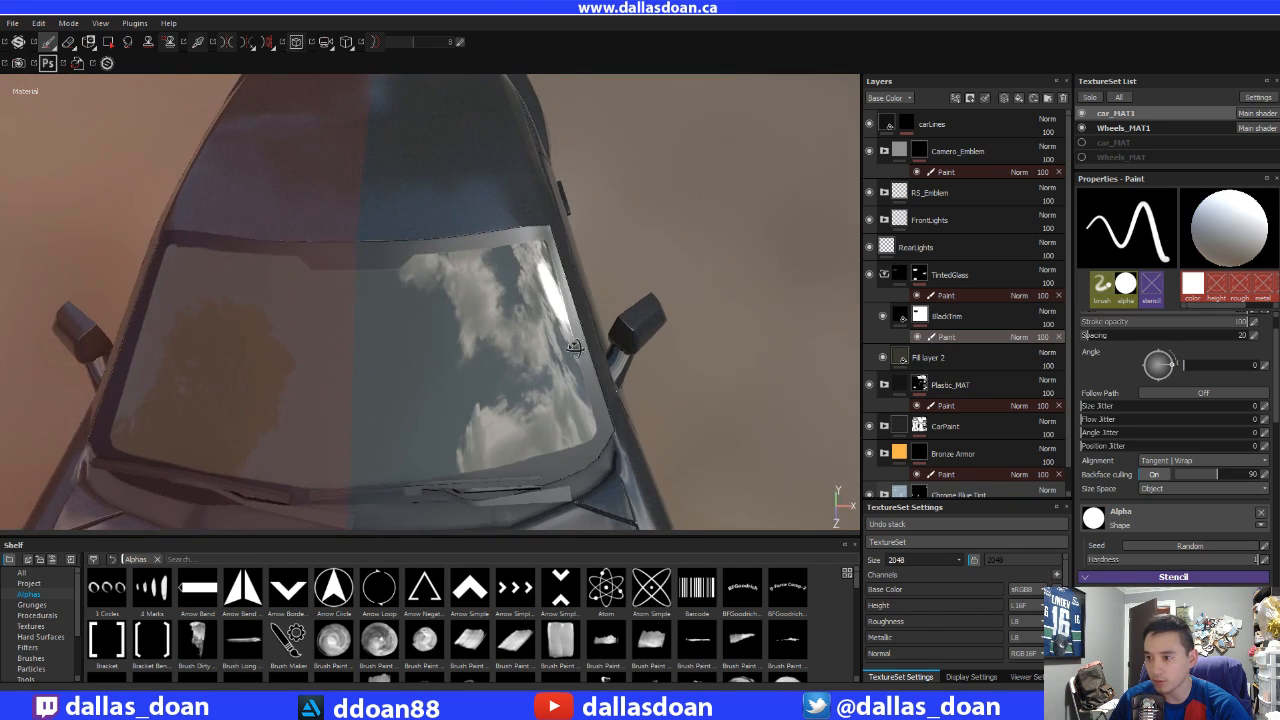
- Paint white on the BlackTrim mask in the windshield's upper corner to fill the trim there
right_click_drag(330, 336, 380, 340, "alt")
left_click_drag(380, 340, 325, 313, "alt")
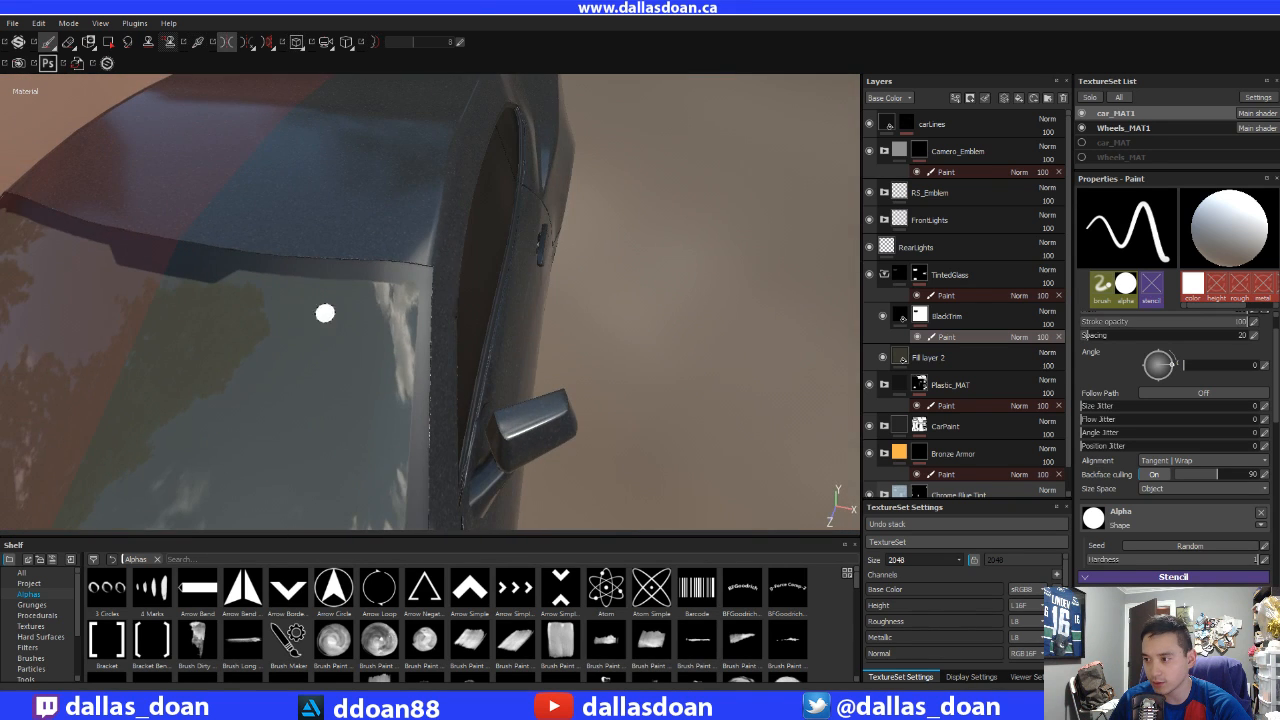
middle_click_drag(379, 292, 357, 297, "alt")
right_click_drag(357, 297, 385, 296, "alt")
left_click_drag(385, 296, 290, 282, "alt")
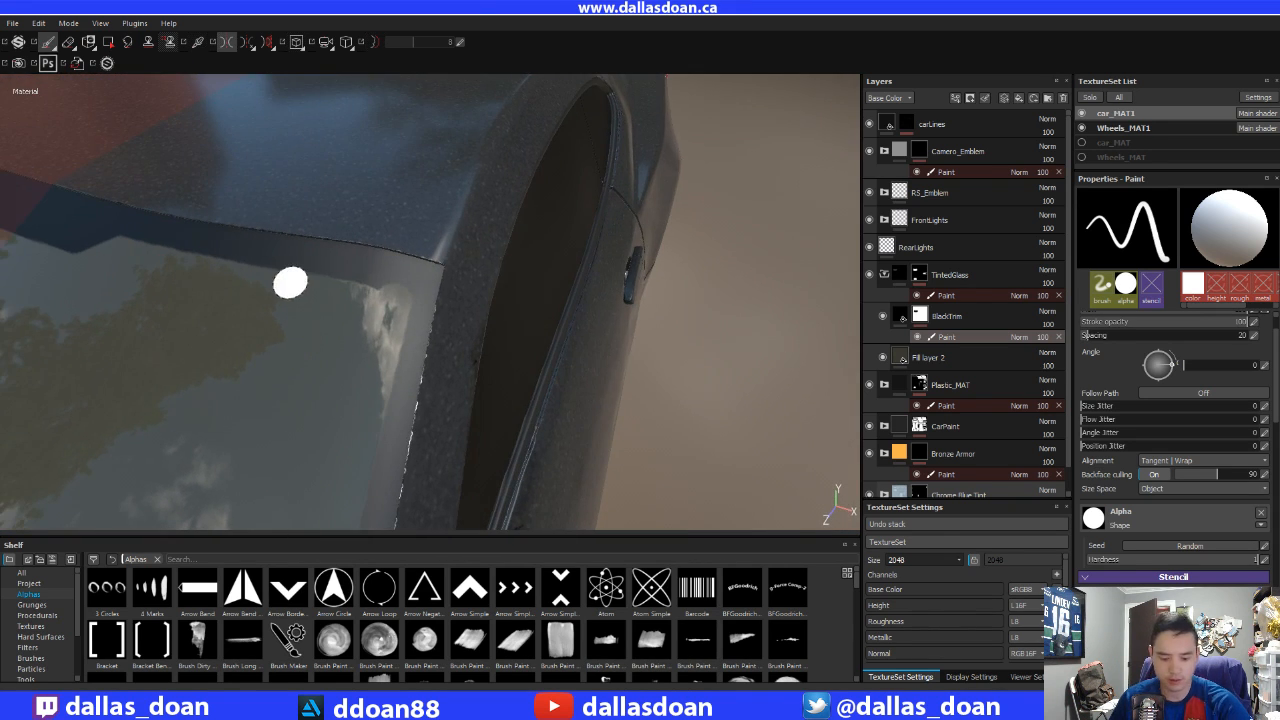
key("x")
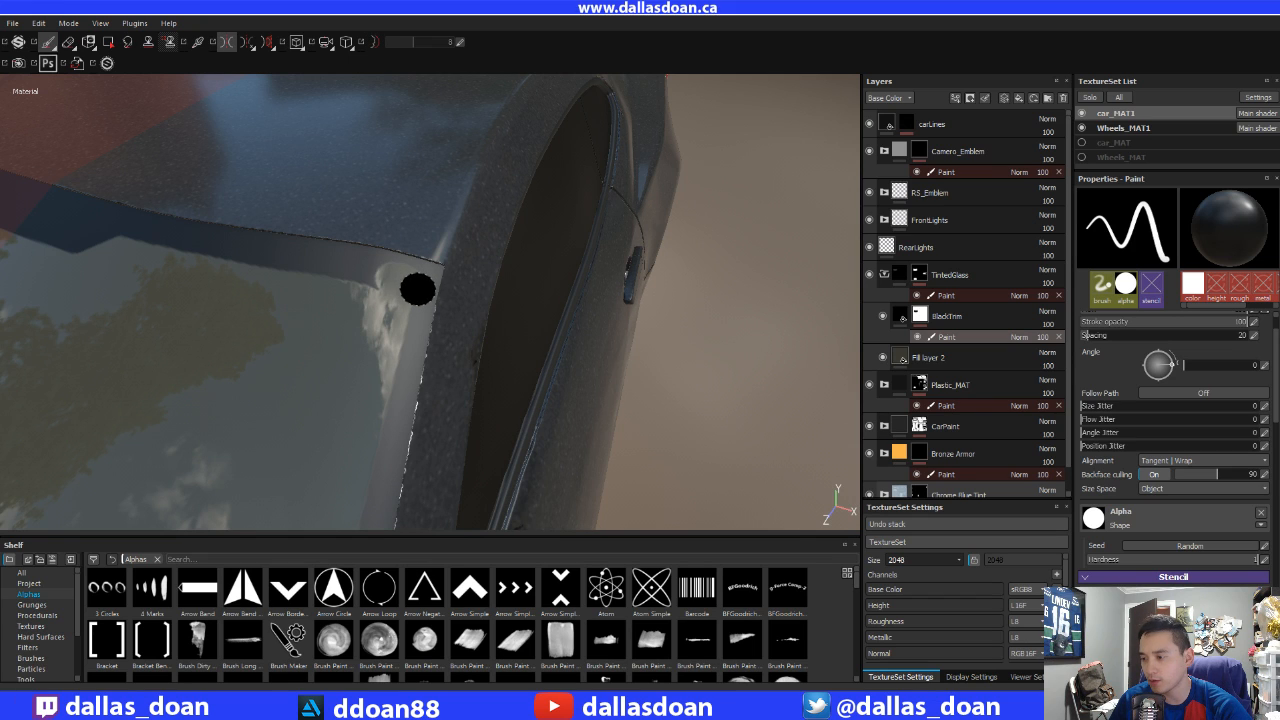
key("x")
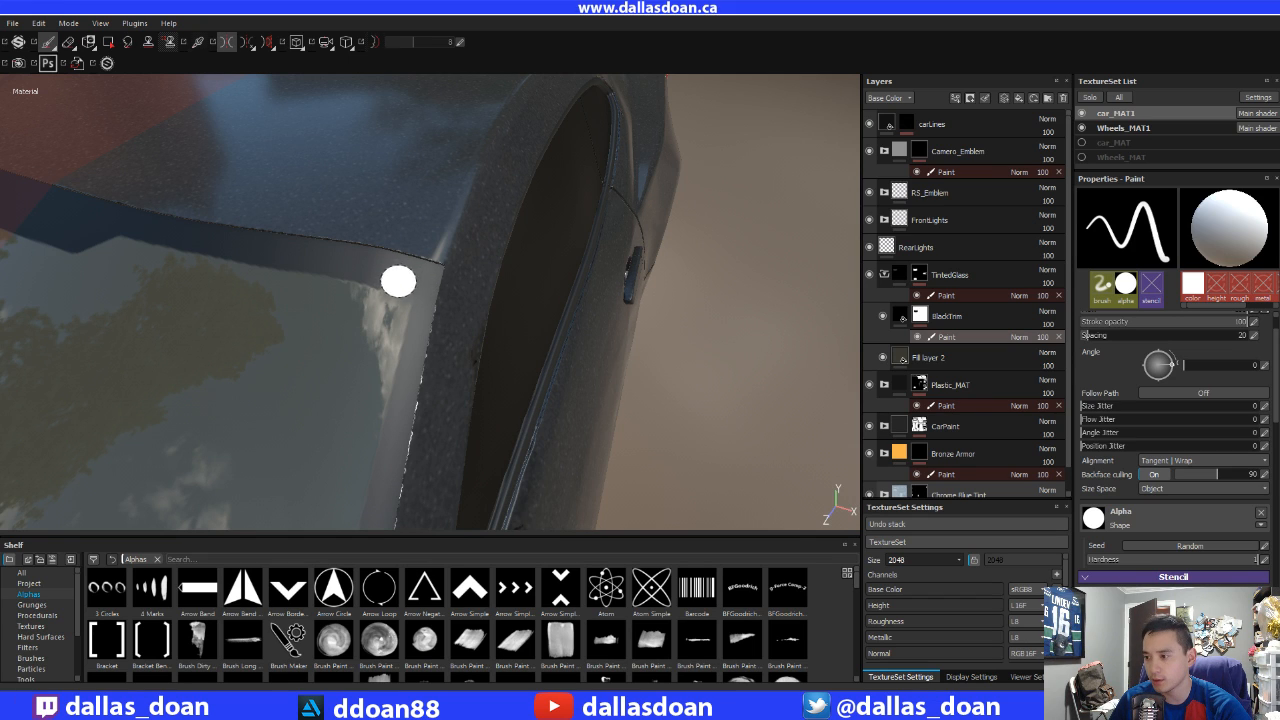
mouse_move(398, 281)
left_mouse_down()
mouse_move(423, 286)
mouse_move(431, 266)
mouse_move(300, 280)
mouse_move(427, 307)
left_mouse_up()
scroll(425, 285, "down", 5)
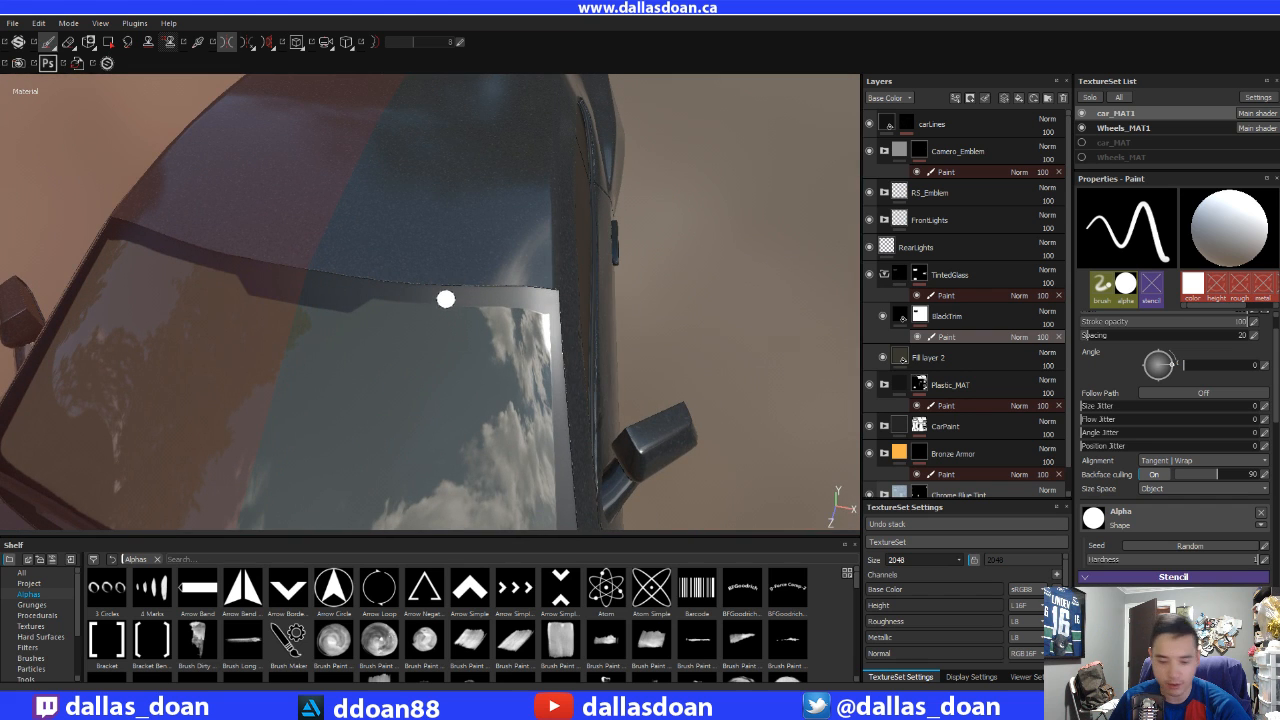
- Paint a straight black mask stroke along the windshield's upper edge from the widened centre section to the upper corner
key("x")
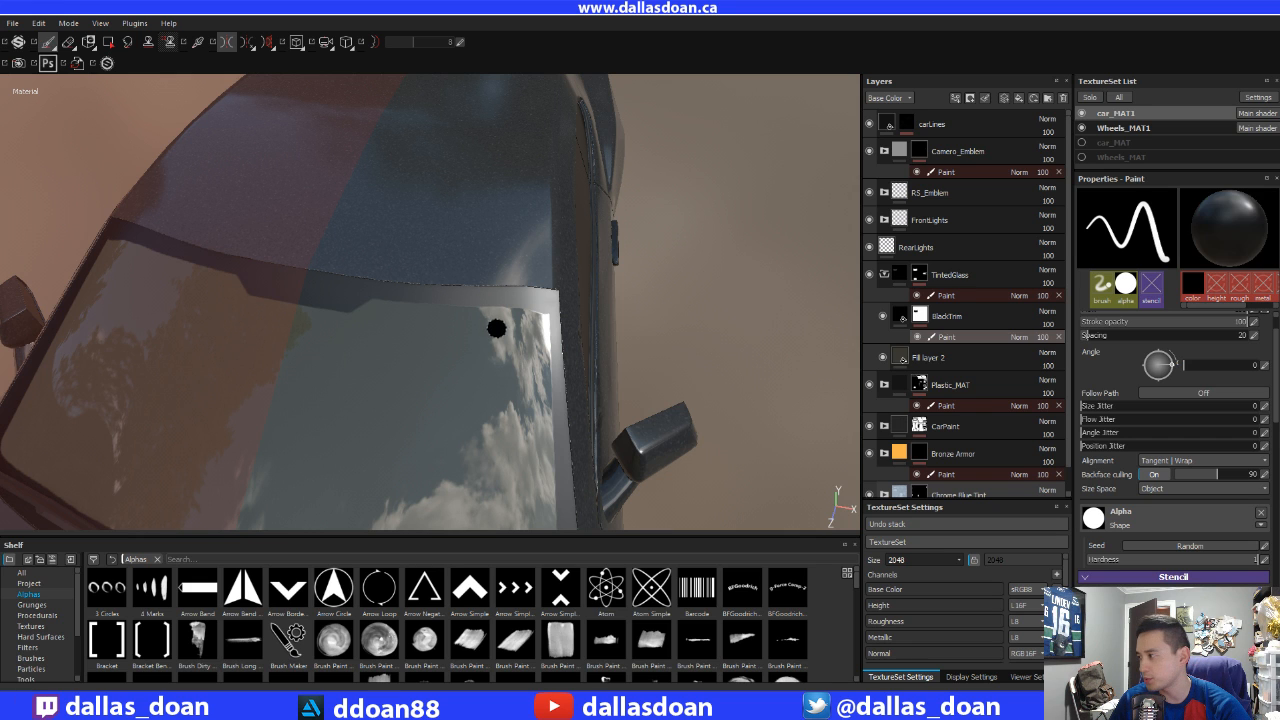
key("x")
key("x")
mouse_move(354, 289)
left_mouse_down("alt")
mouse_move(517, 309)
mouse_move(557, 300)
mouse_move(502, 290)
mouse_move(401, 321)
left_mouse_up("alt")
key("x")
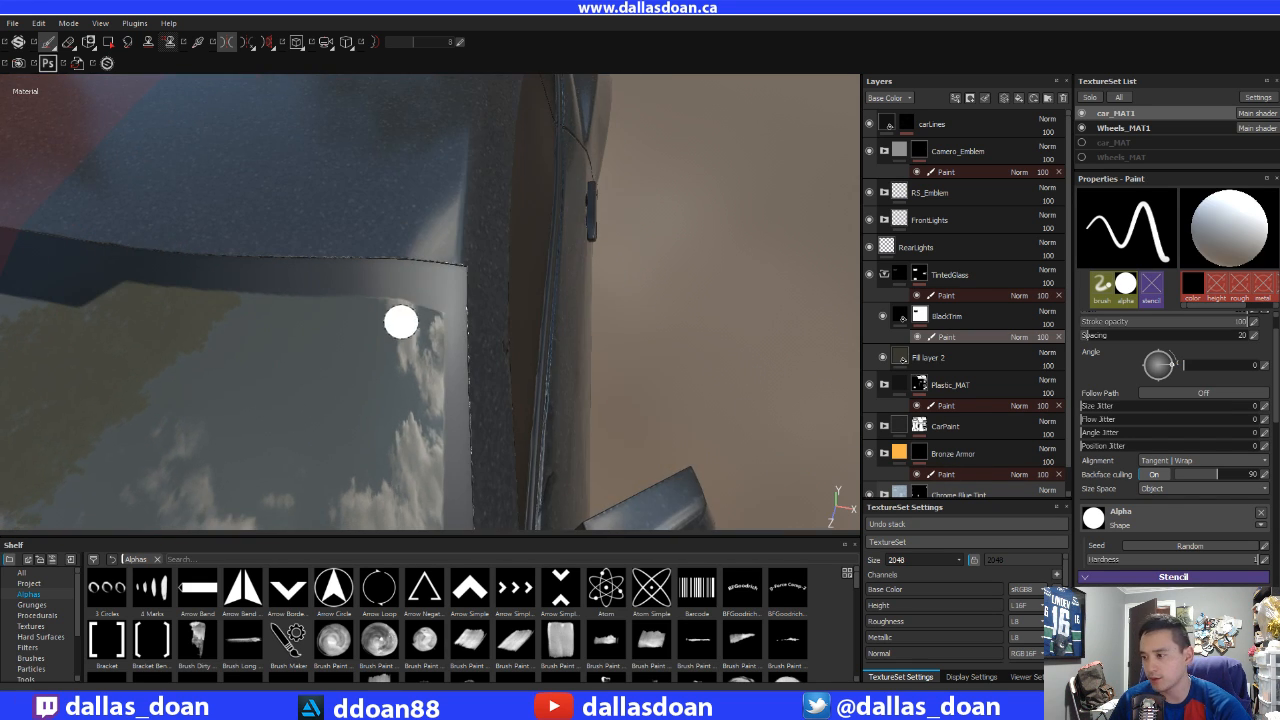
key("x")
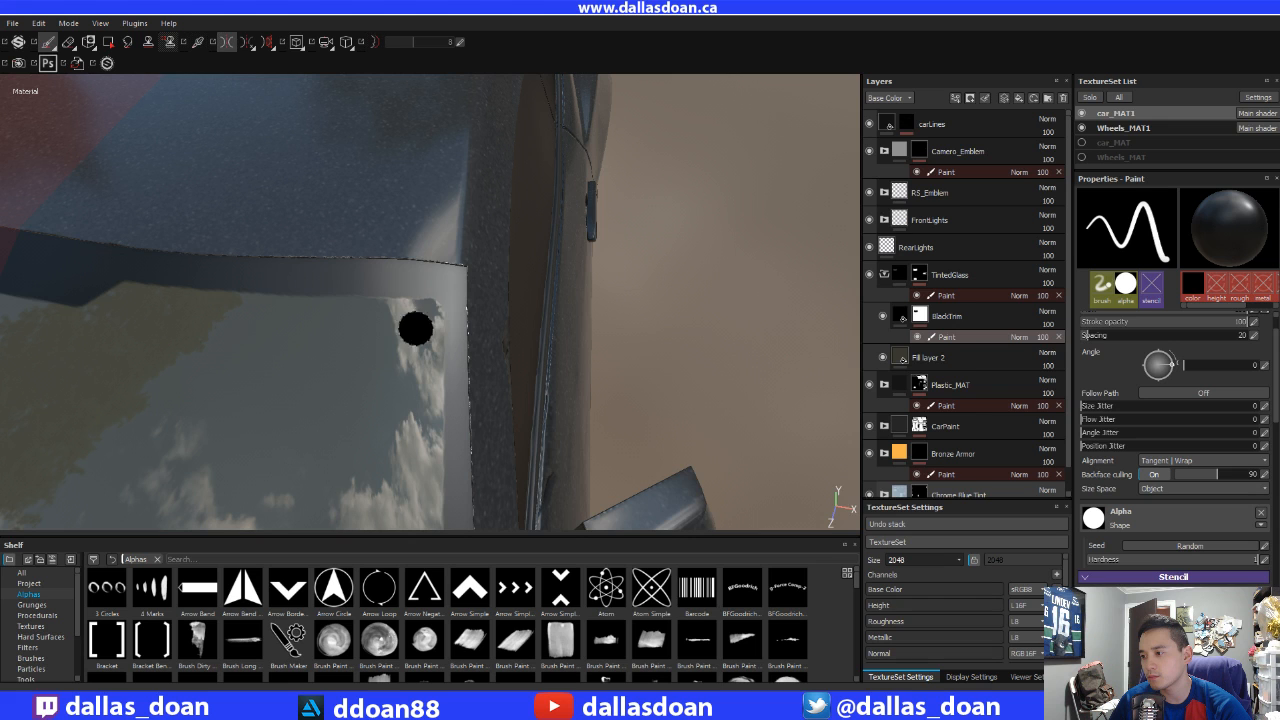
left_click_drag(414, 329, 228, 295, "alt")
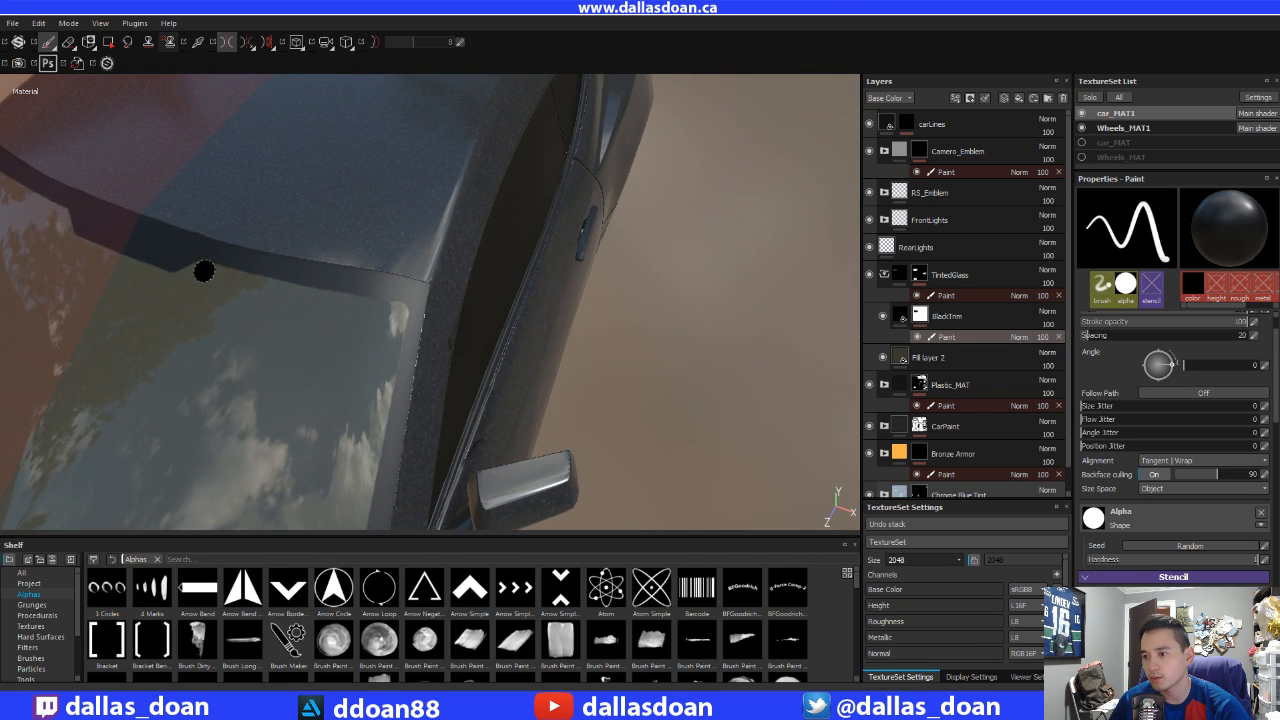
left_click(204, 271)
left_click(391, 313, "shift")
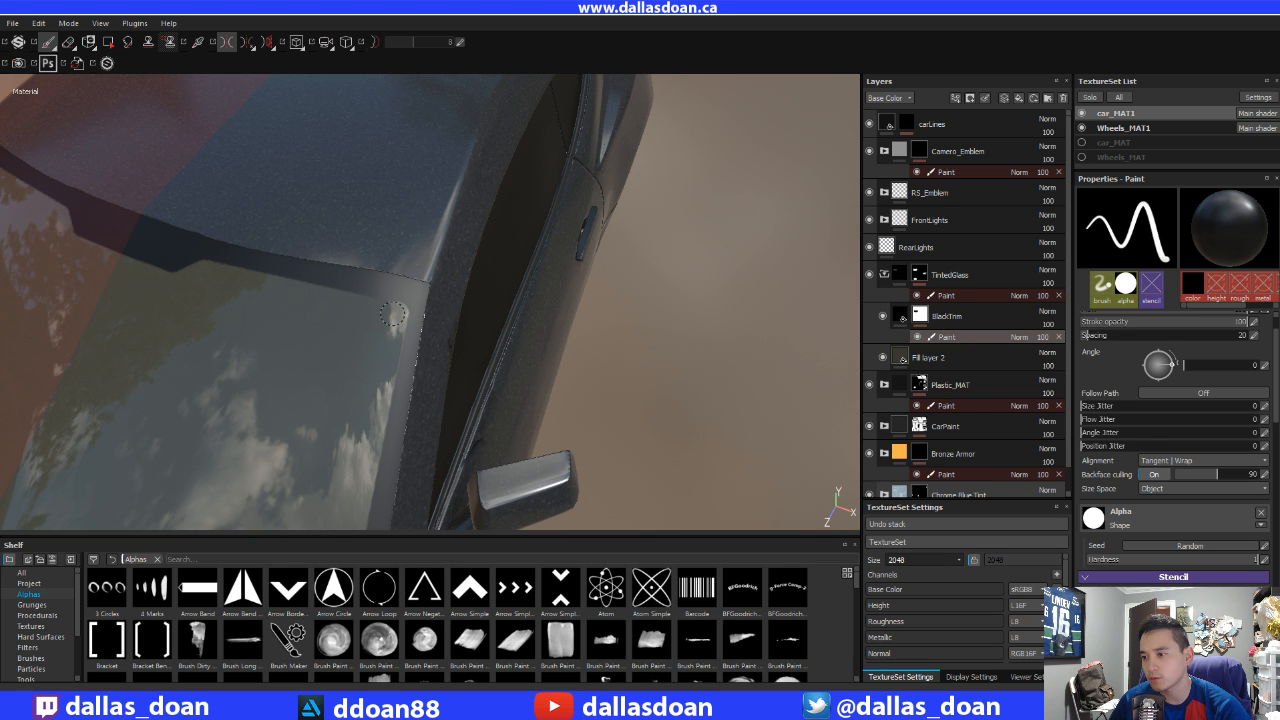
- Examine the finished windshield trim from a distance and the door window and its edges up close
mouse_move(243, 321)
left_mouse_down("alt")
mouse_move(246, 309)
mouse_move(297, 317)
mouse_move(309, 349)
mouse_move(384, 318)
left_mouse_up("alt")
scroll(300, 311, "down", 6)
left_click_drag(271, 266, 392, 290, "alt")
scroll(375, 340, "down", 3)
left_click_drag(335, 392, 383, 403, "alt")
scroll(370, 345, "up", 5)
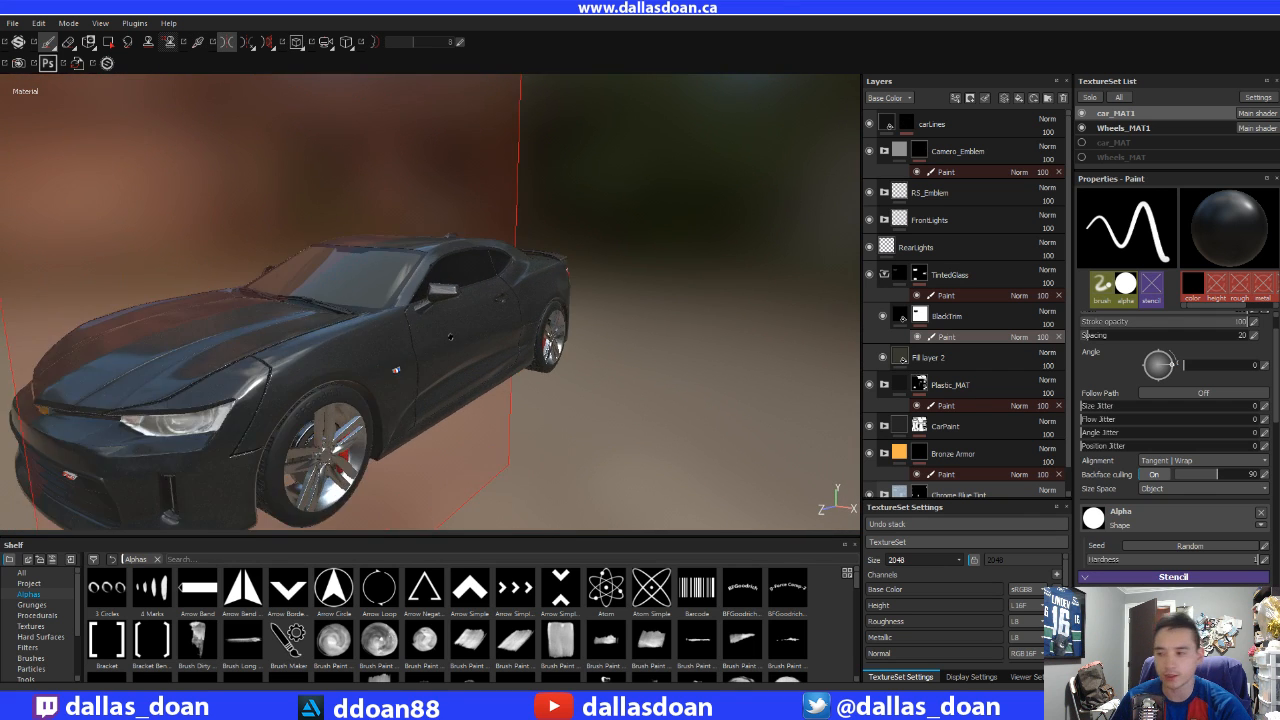
scroll(370, 346, "up", 8)
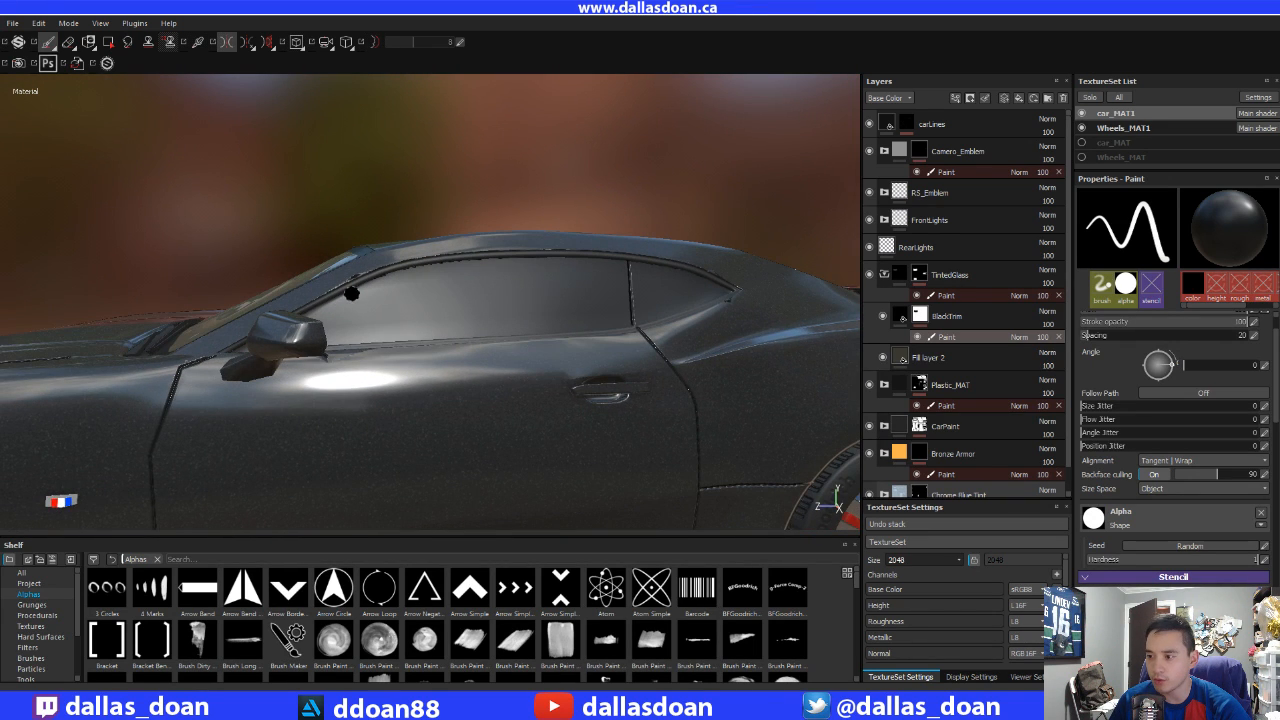
left_click_drag(316, 320, 350, 380, "alt")
middle_click_drag(350, 380, 420, 344, "alt")
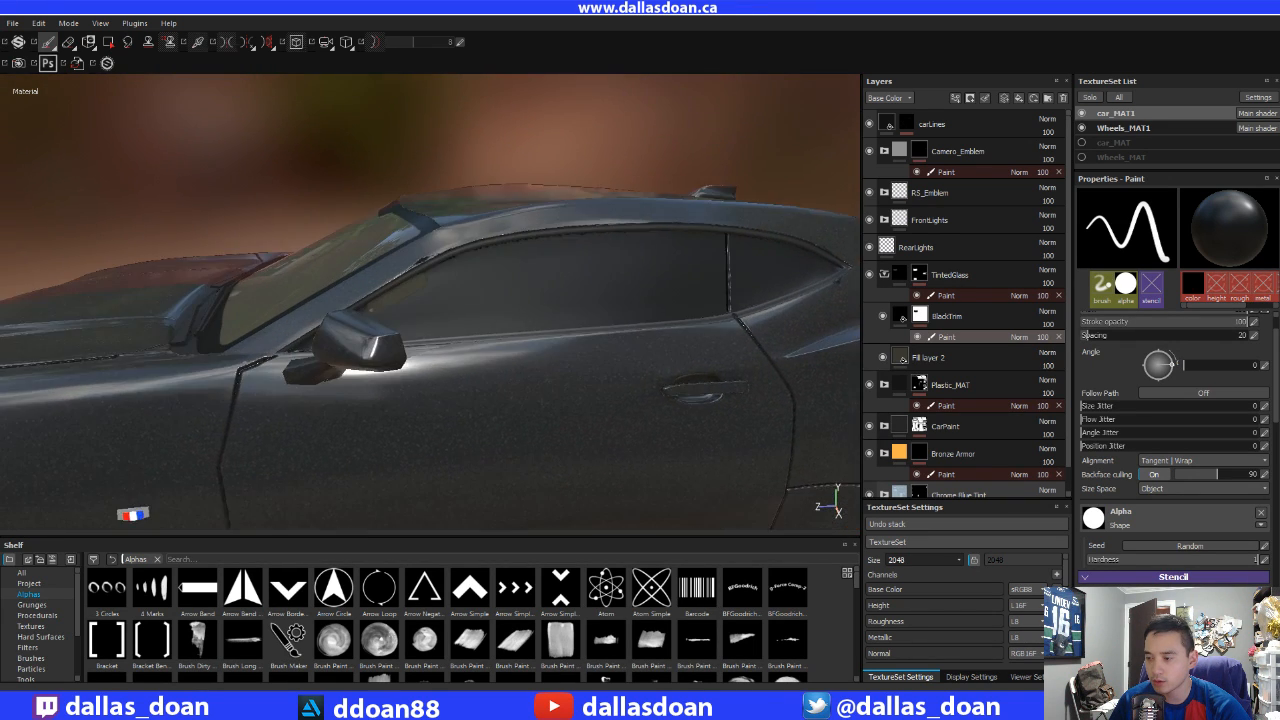
- Paint black on the BlackTrim mask over the front part of the door window beside the side mirror
mouse_move(362, 292)
left_mouse_down("alt")
mouse_move(375, 328)
mouse_move(340, 330)
mouse_move(557, 286)
mouse_move(591, 314)
mouse_move(530, 300)
mouse_move(277, 334)
mouse_move(212, 408)
left_mouse_up("alt")
scroll(355, 342, "down", 3)
left_click(214, 398)
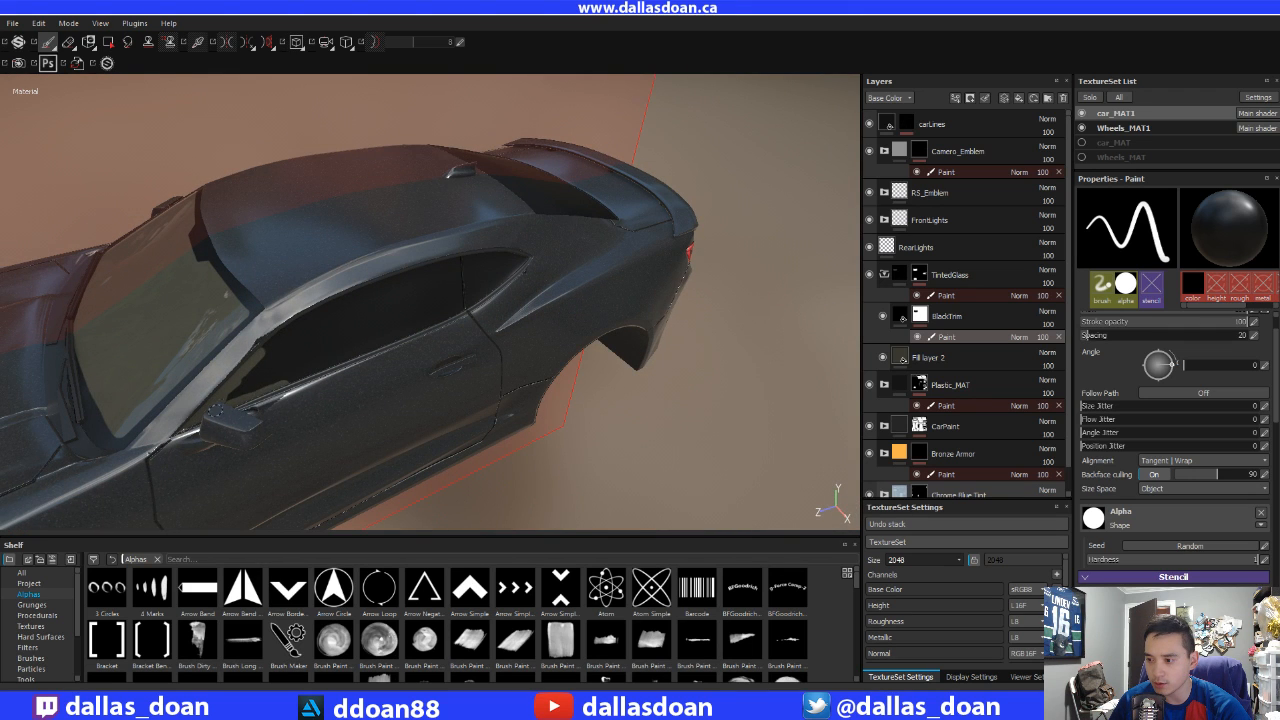
mouse_move(337, 349)
left_mouse_down("alt")
mouse_move(274, 296)
mouse_move(280, 285)
left_mouse_up("alt")
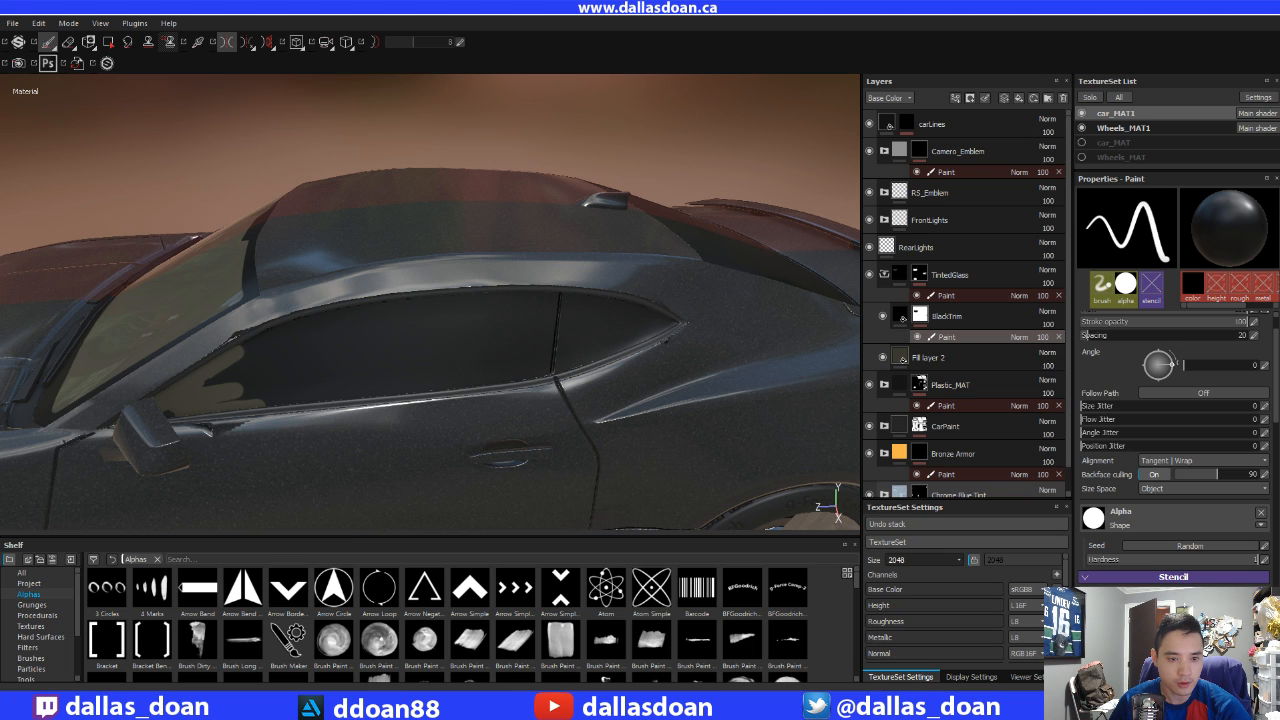
left_click_drag(483, 366, 440, 364, "alt")
left_click_drag(210, 416, 163, 388, "alt")
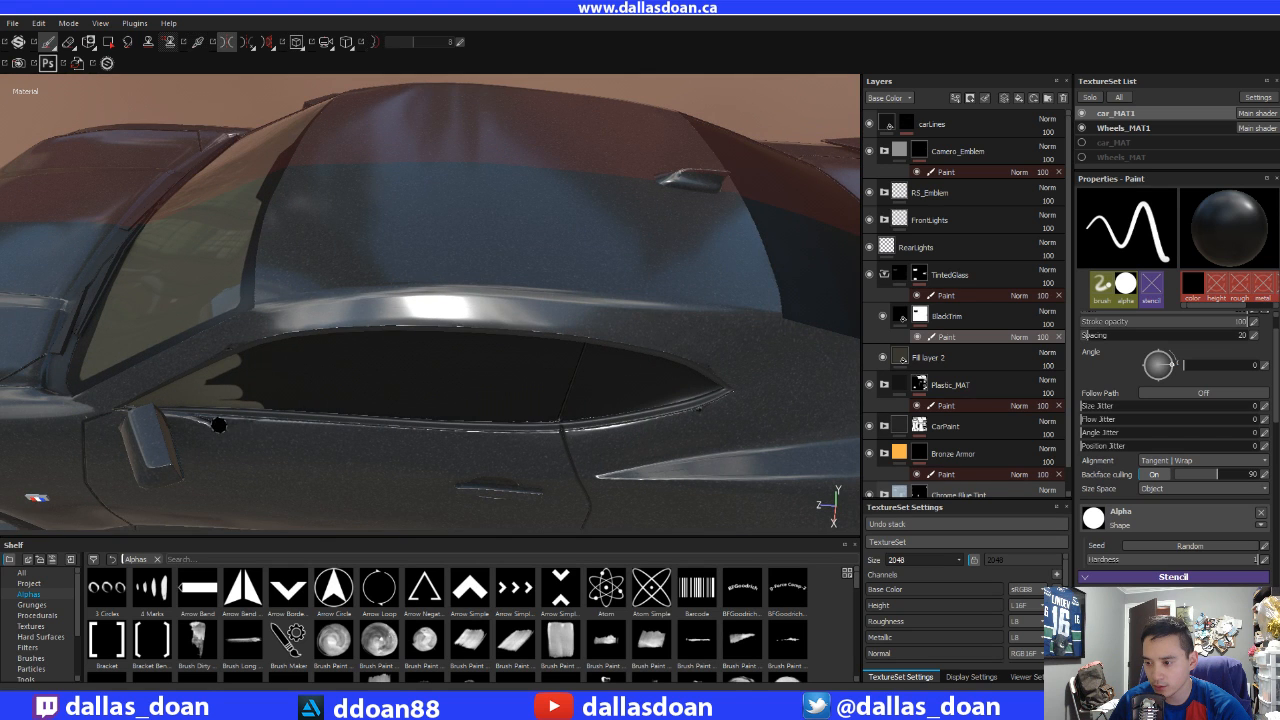
mouse_move(218, 425)
left_mouse_down("alt")
mouse_move(250, 391)
mouse_move(203, 385)
left_mouse_up("alt")
middle_click_drag(232, 405, 303, 381, "alt")
mouse_move(303, 381)
left_mouse_down("alt")
mouse_move(300, 350)
mouse_move(271, 351)
mouse_move(331, 383)
left_mouse_up("alt")
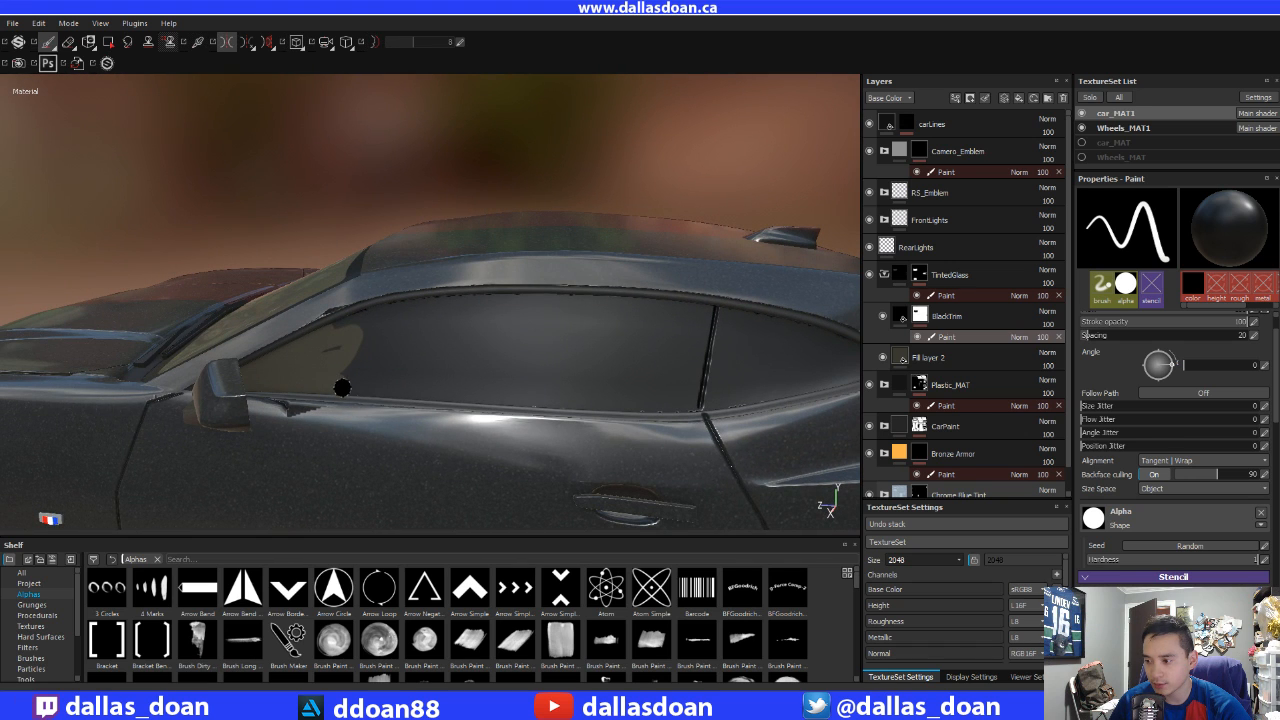
- Paint straight black strokes on the BlackTrim mask along the door window's lower, rear and upper edges
left_click(690, 407, "shift")
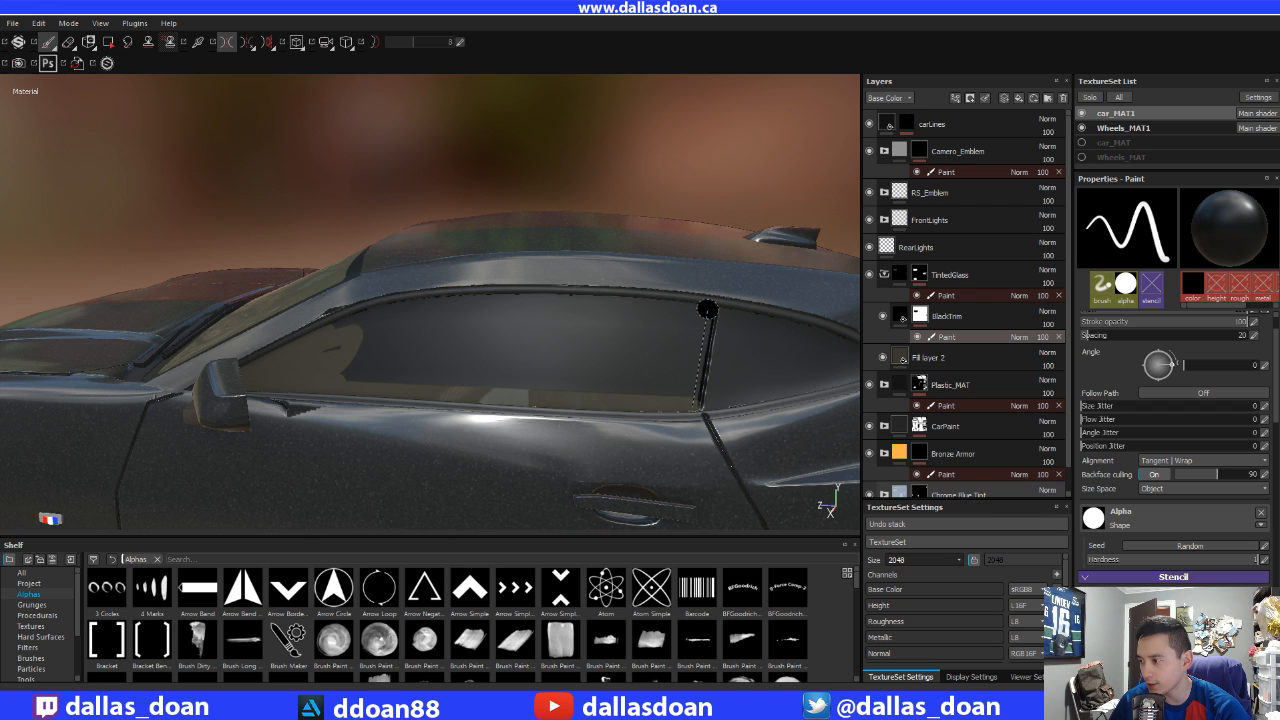
left_click(707, 309, "shift")
left_click_drag(664, 318, 565, 346, "alt")
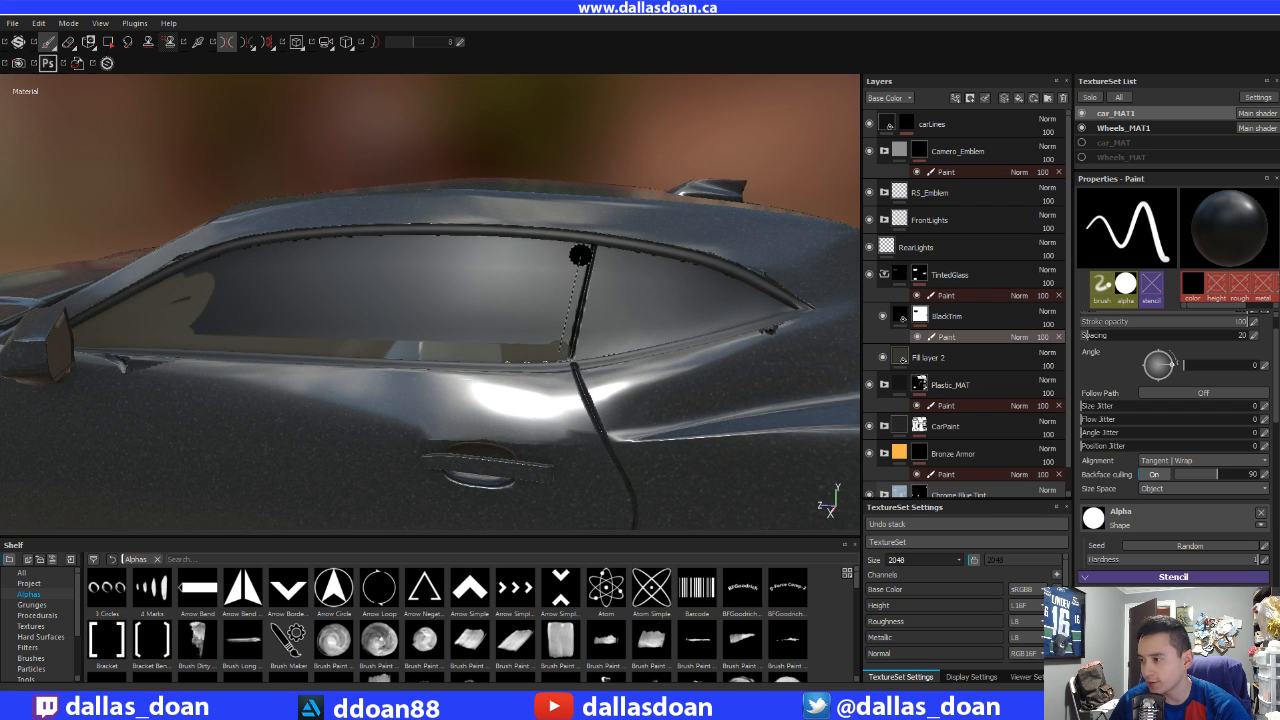
mouse_move(571, 257)
left_mouse_down("alt")
mouse_move(521, 319)
mouse_move(386, 274)
left_mouse_up("alt")
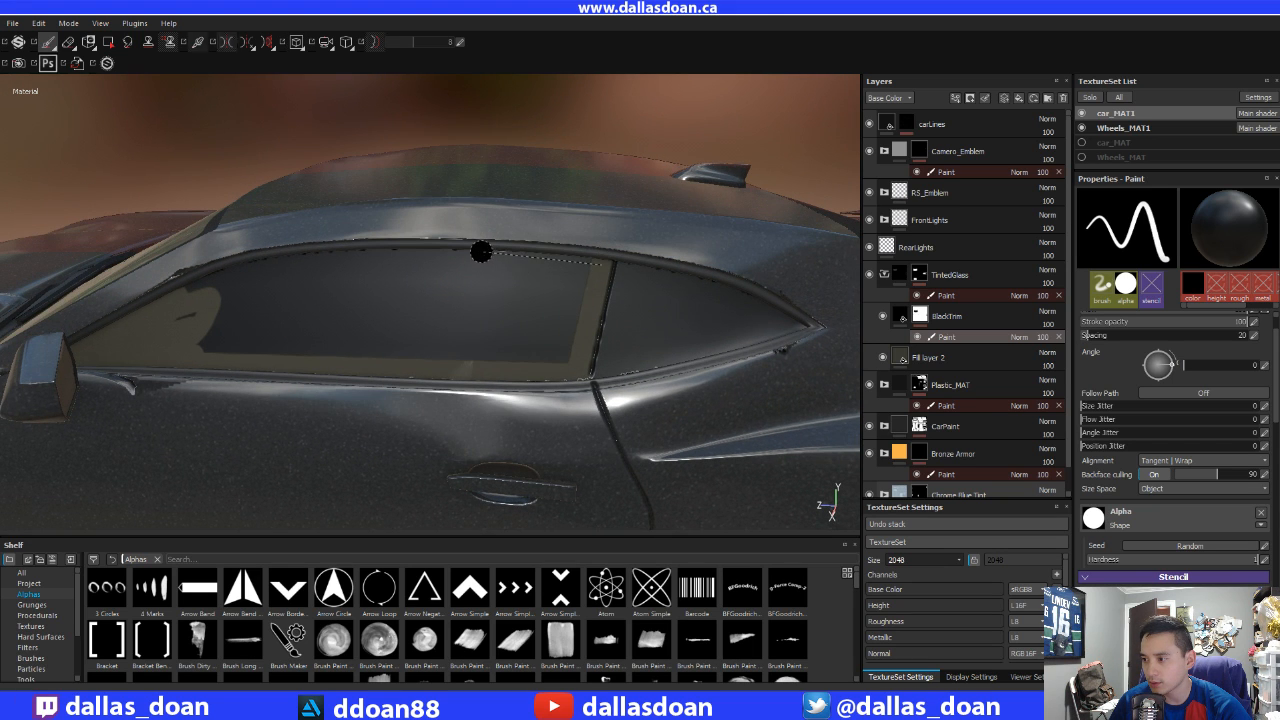
left_click(232, 274, "shift")
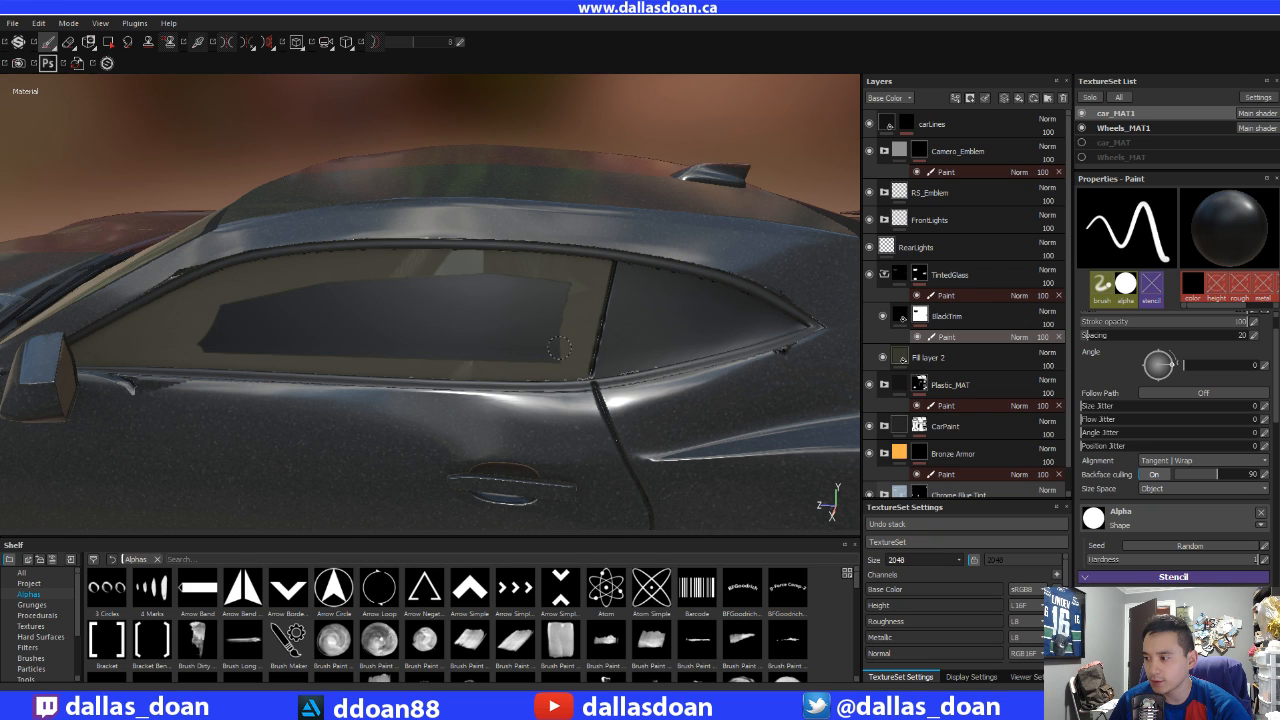
- Paint black over the remaining BlackTrim fill in the middle of the door window, using a larger brush
mouse_move(544, 366)
left_mouse_down()
mouse_move(260, 354)
mouse_move(584, 341)
left_mouse_up()
key("ctrl+z")
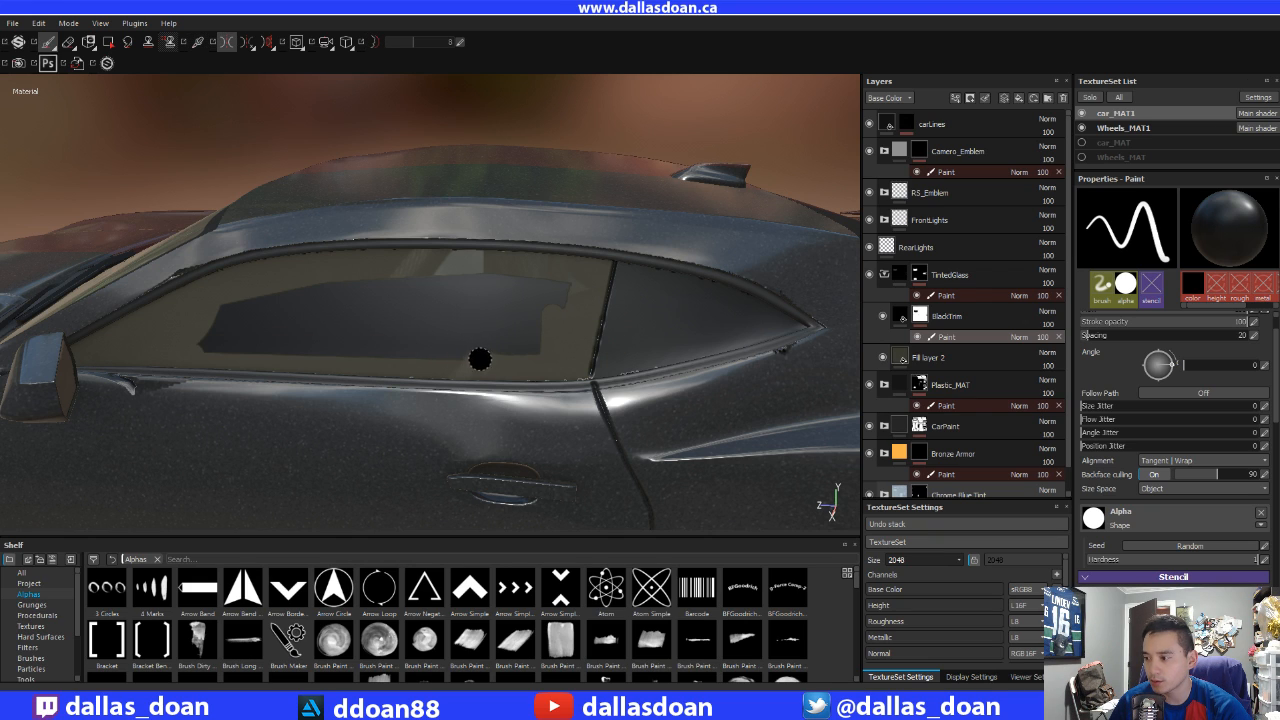
left_click(205, 350, "shift")
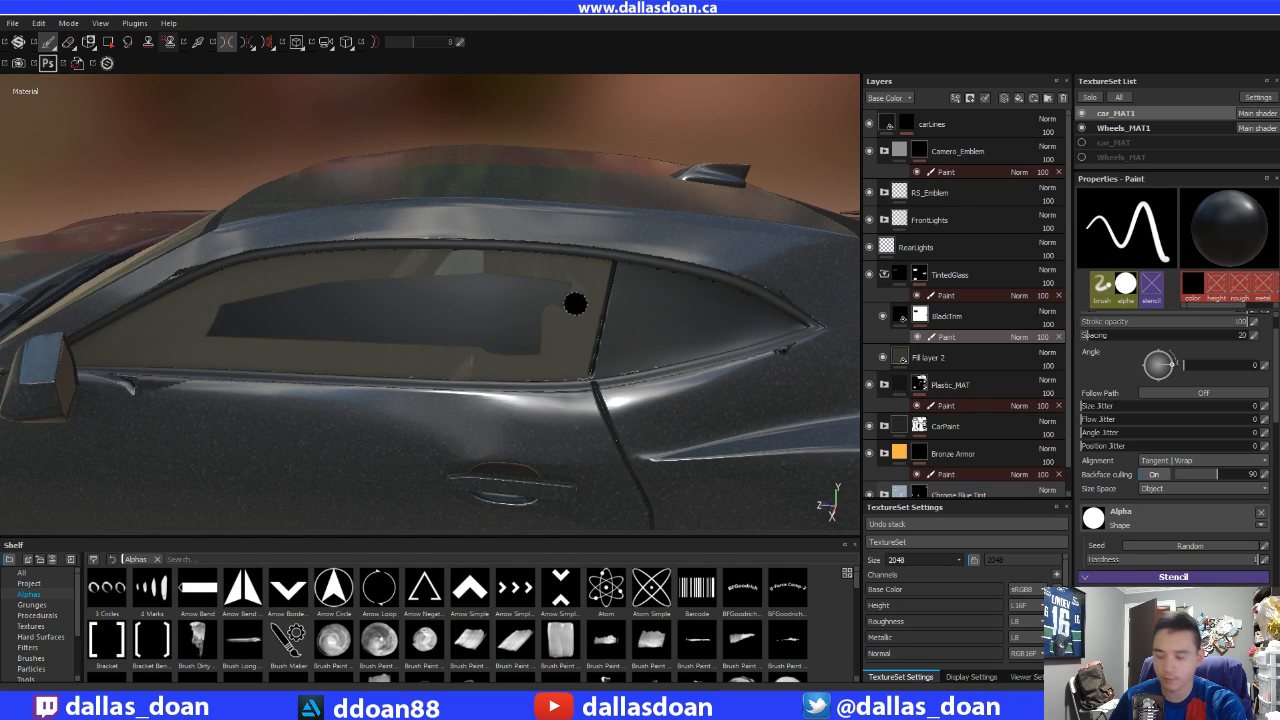
key("bracketright")
key("bracketright")
left_click_drag(544, 297, 326, 311)
mouse_move(438, 276)
left_mouse_down()
mouse_move(488, 345)
mouse_move(399, 334)
mouse_move(446, 306)
left_mouse_up()
key("l")
- Examine the cleared door window from a distance, plus the rear quarter window and its edges up close
scroll(410, 333, "down", 5)
scroll(399, 334, "up", 2)
scroll(415, 329, "down", 1)
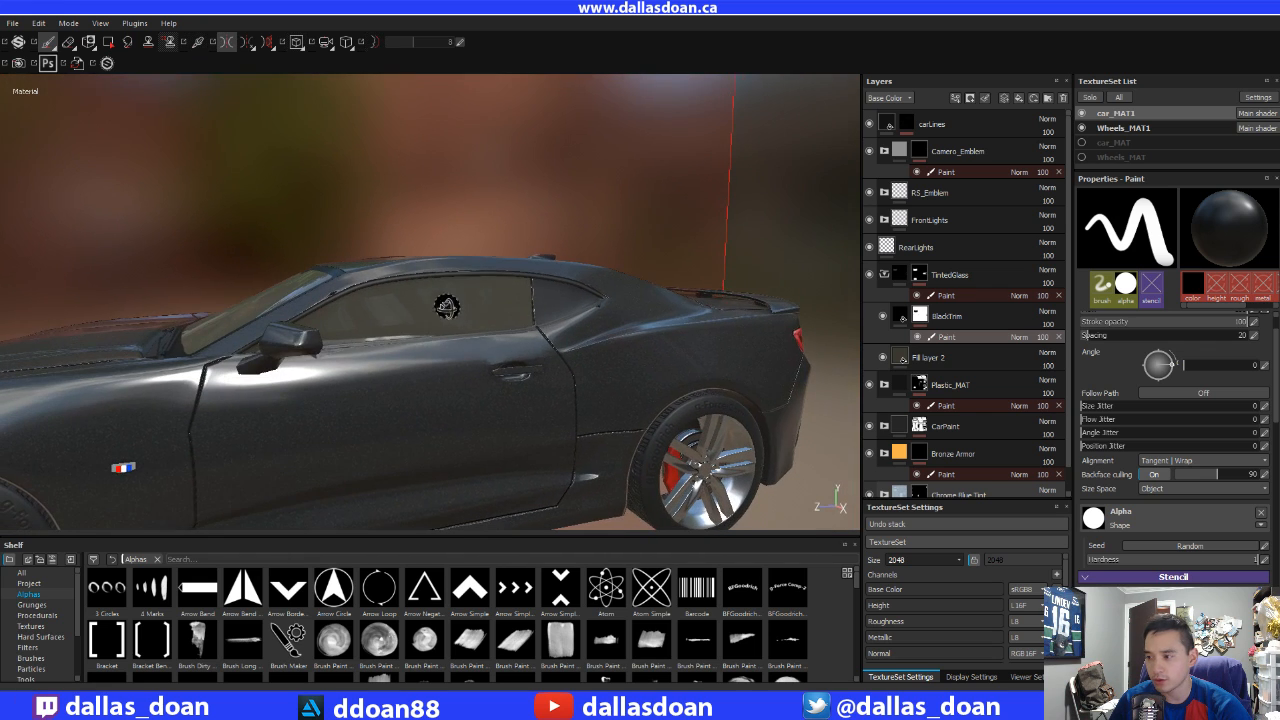
scroll(416, 326, "up", 2)
middle_click_drag(416, 326, 325, 329, "alt")
scroll(325, 329, "up", 2)
left_click_drag(345, 328, 314, 331, "alt")
scroll(317, 331, "up", 1)
scroll(316, 331, "up", 1)
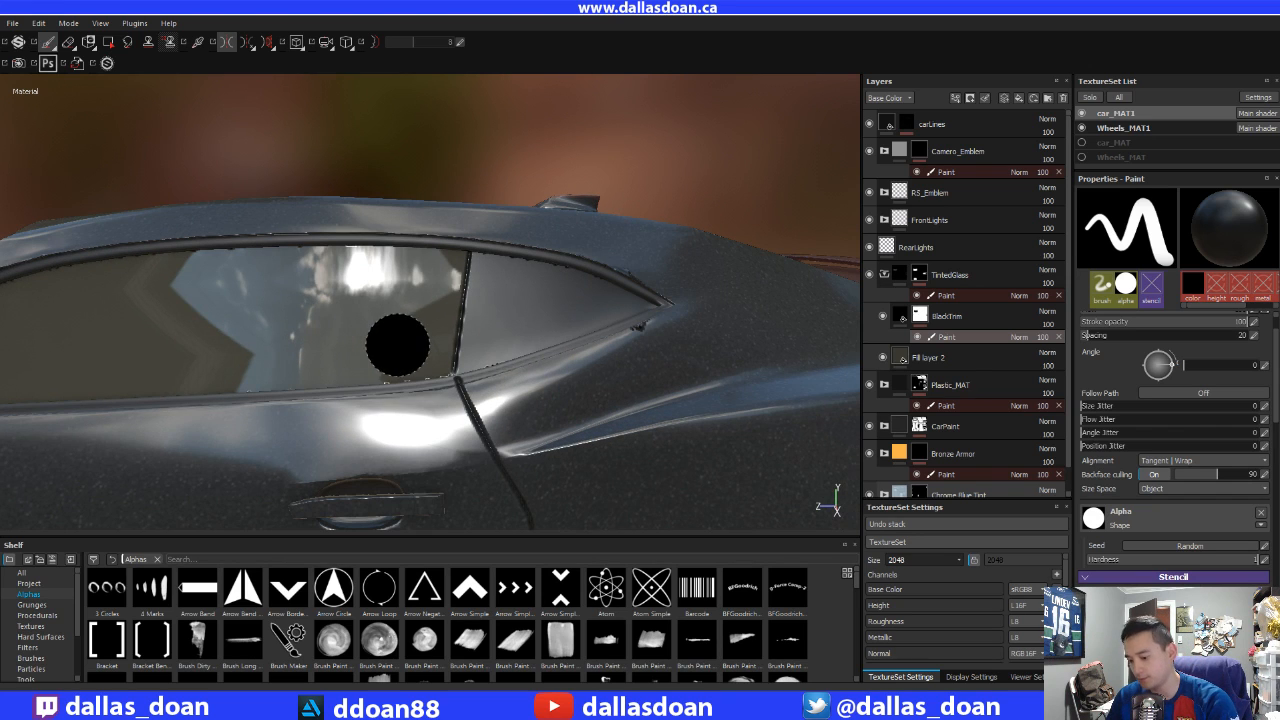
- With a smaller brush, outline the rear quarter window's inner glass area with straight black strokes on the BlackTrim mask and clear inside it
key("[")
key("[")
key("[")
key("[")
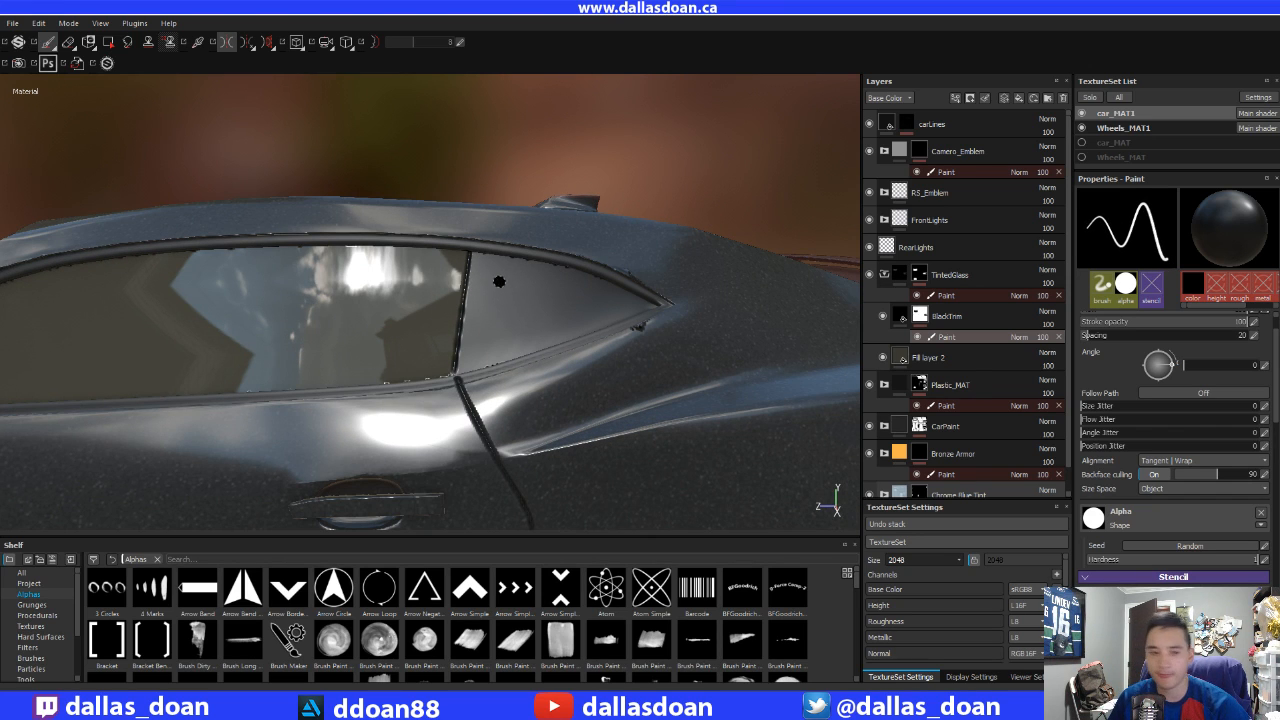
left_click_drag(499, 282, 503, 305, "alt")
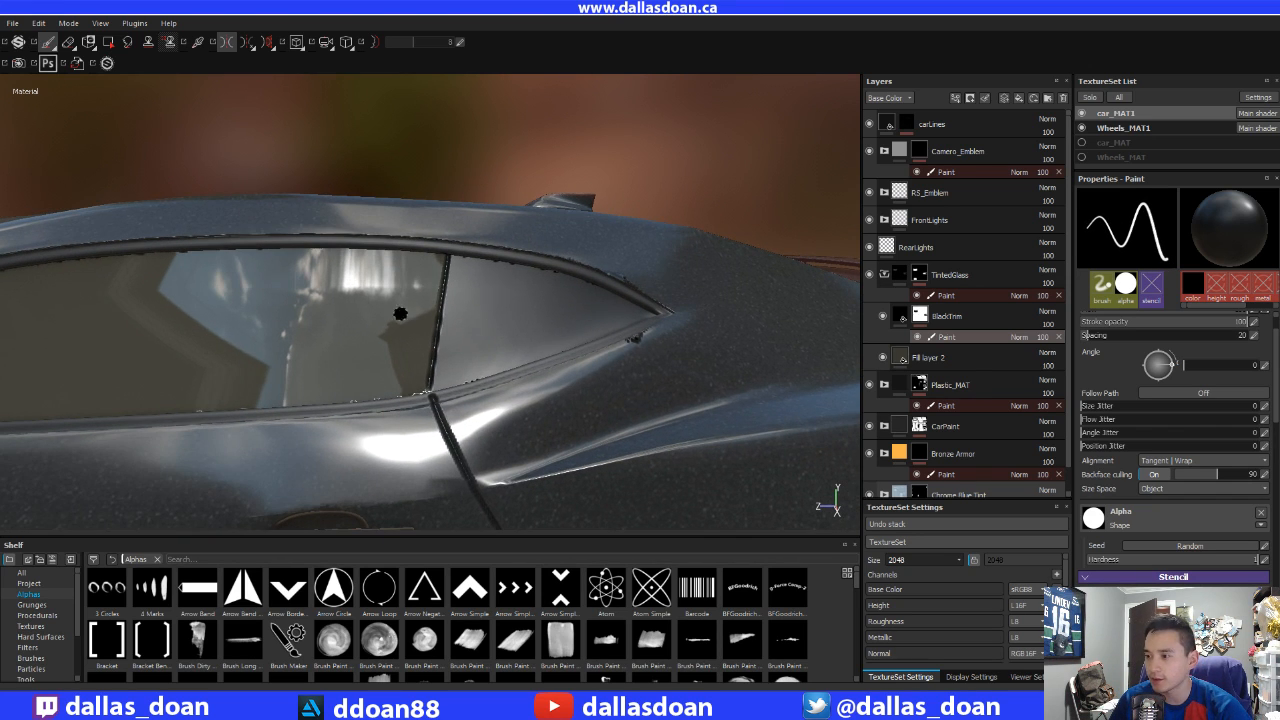
left_click_drag(400, 314, 520, 345, "alt")
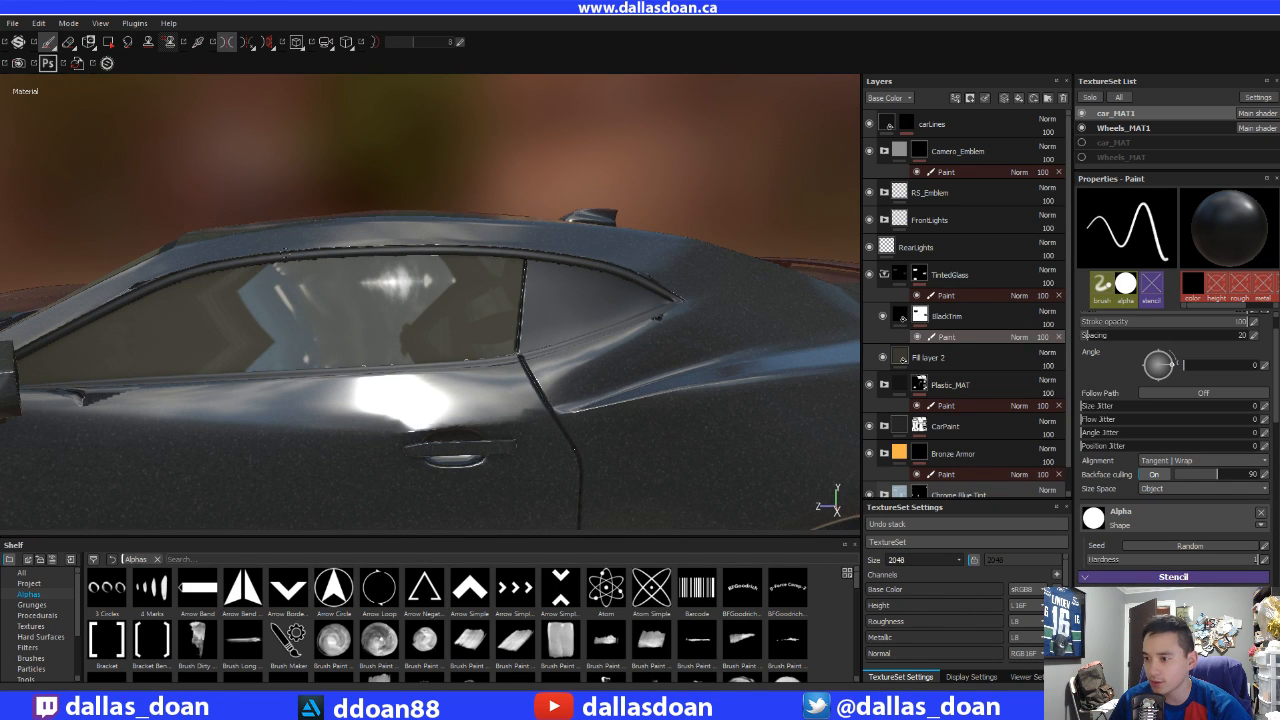
left_click_drag(372, 277, 682, 280, "alt")
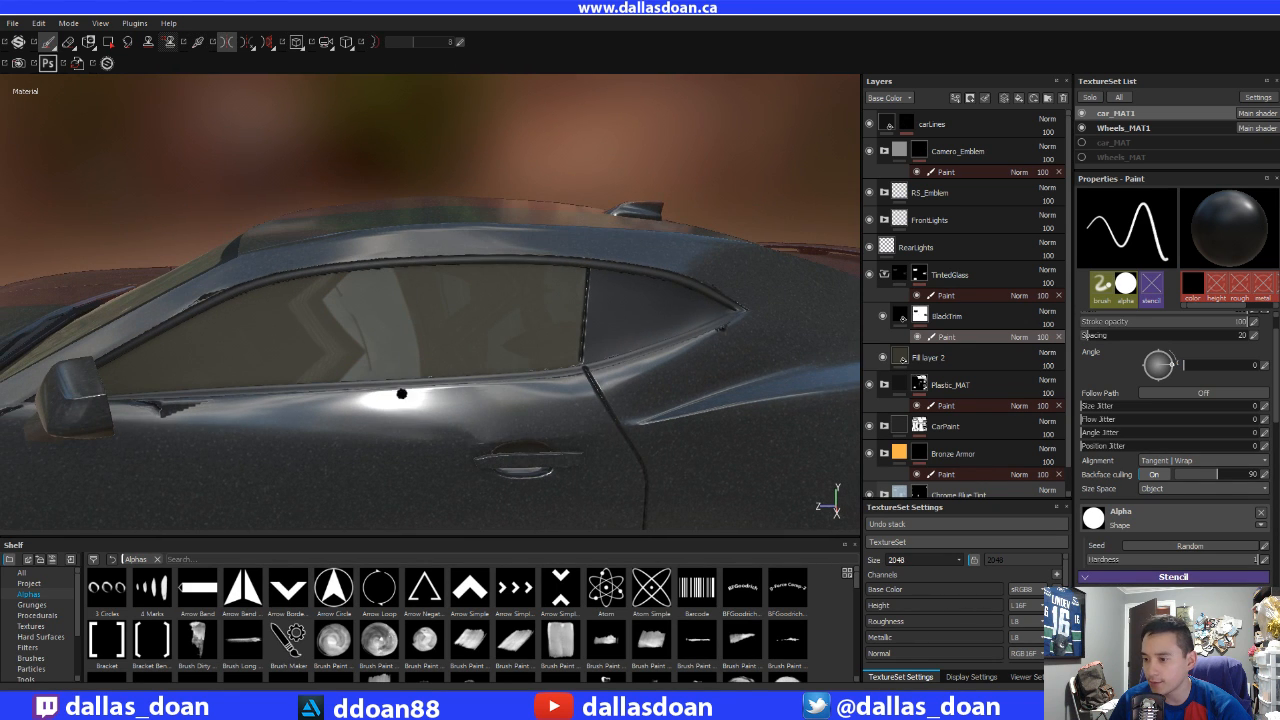
left_click_drag(172, 429, 379, 398, "alt")
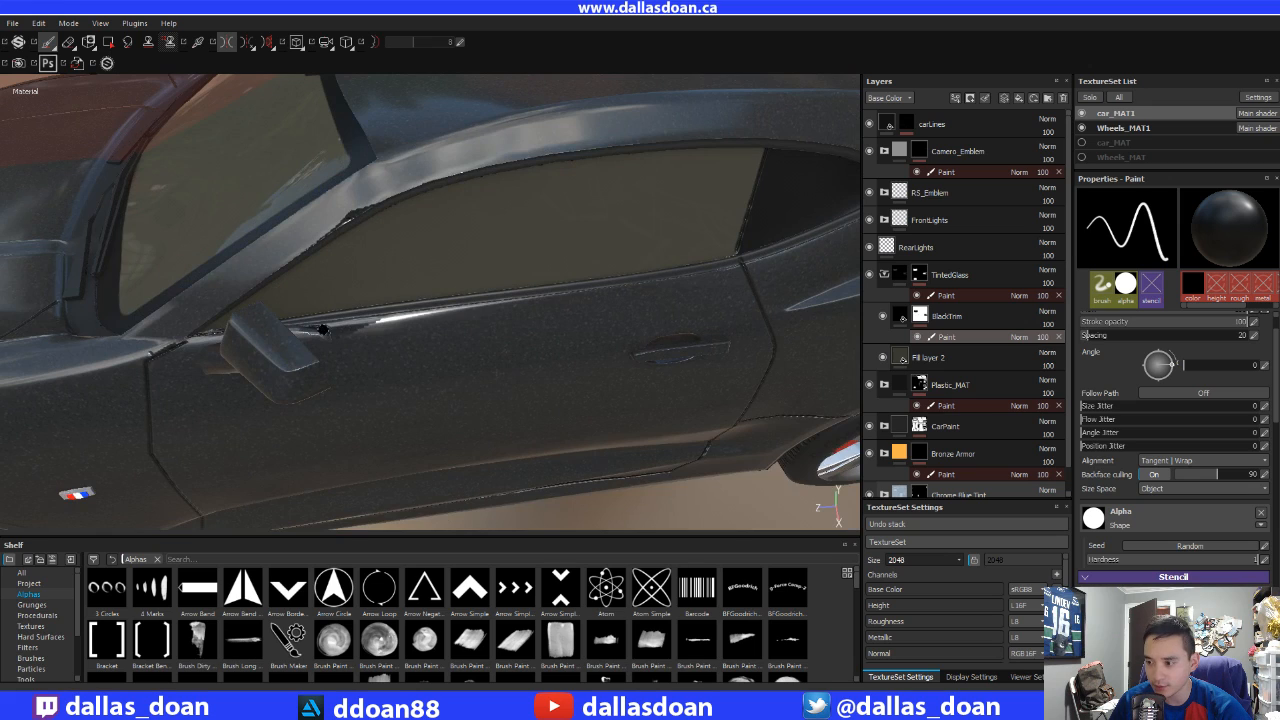
left_click_drag(323, 329, 417, 293, "alt")
mouse_move(494, 251)
left_mouse_down("alt")
mouse_move(391, 306)
mouse_move(420, 277)
mouse_move(380, 272)
mouse_move(371, 309)
mouse_move(271, 309)
mouse_move(357, 351)
mouse_move(315, 340)
mouse_move(369, 286)
left_mouse_up("alt")
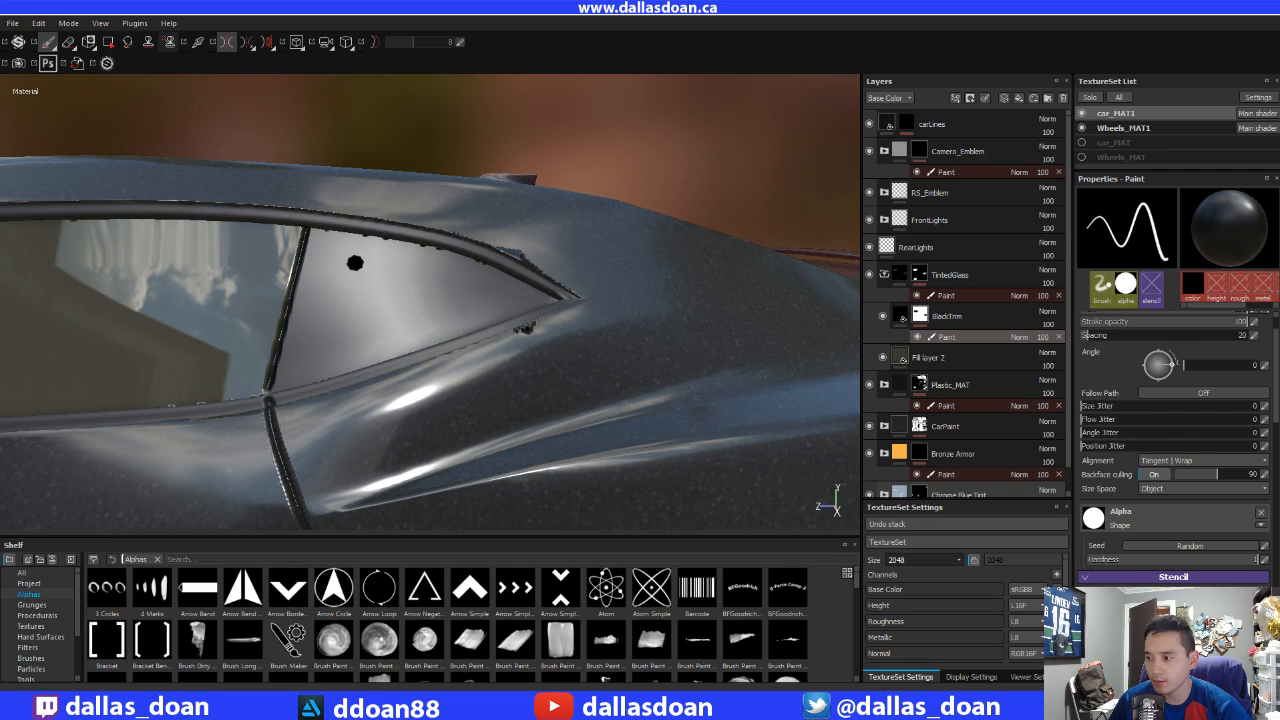
left_click(355, 263)
key("shift")
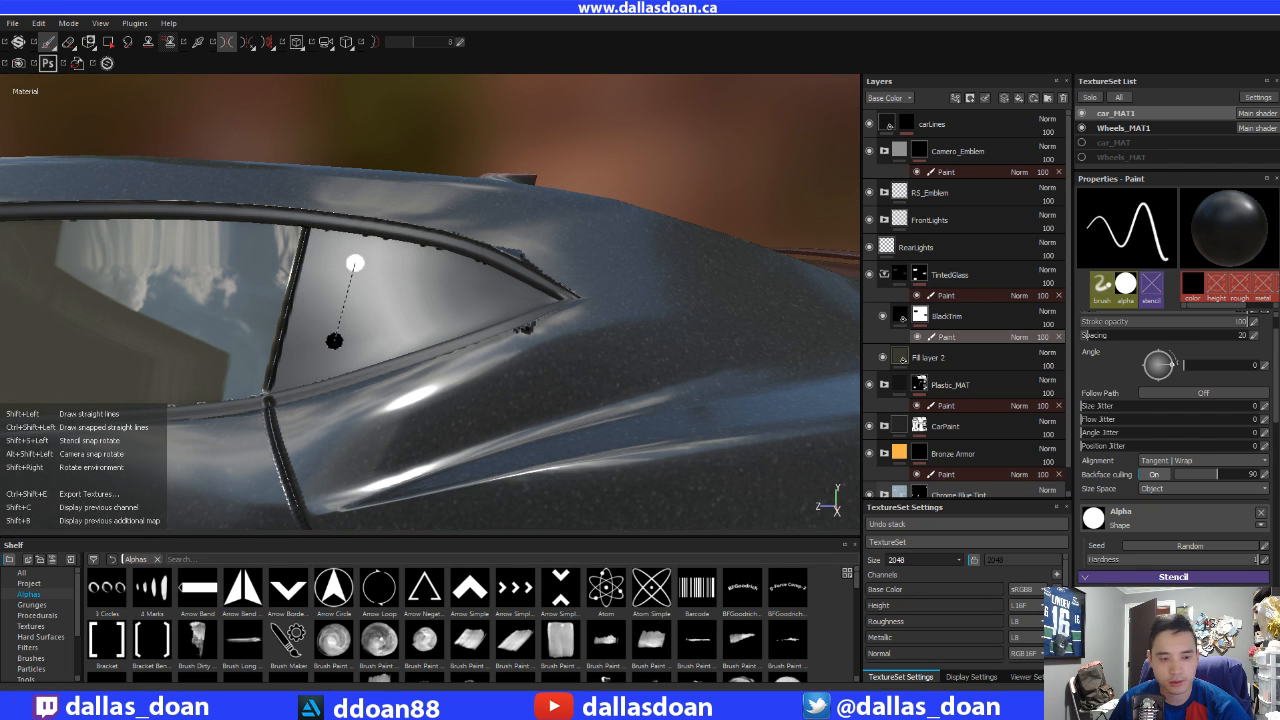
left_click(333, 347, "shift")
key("shift")
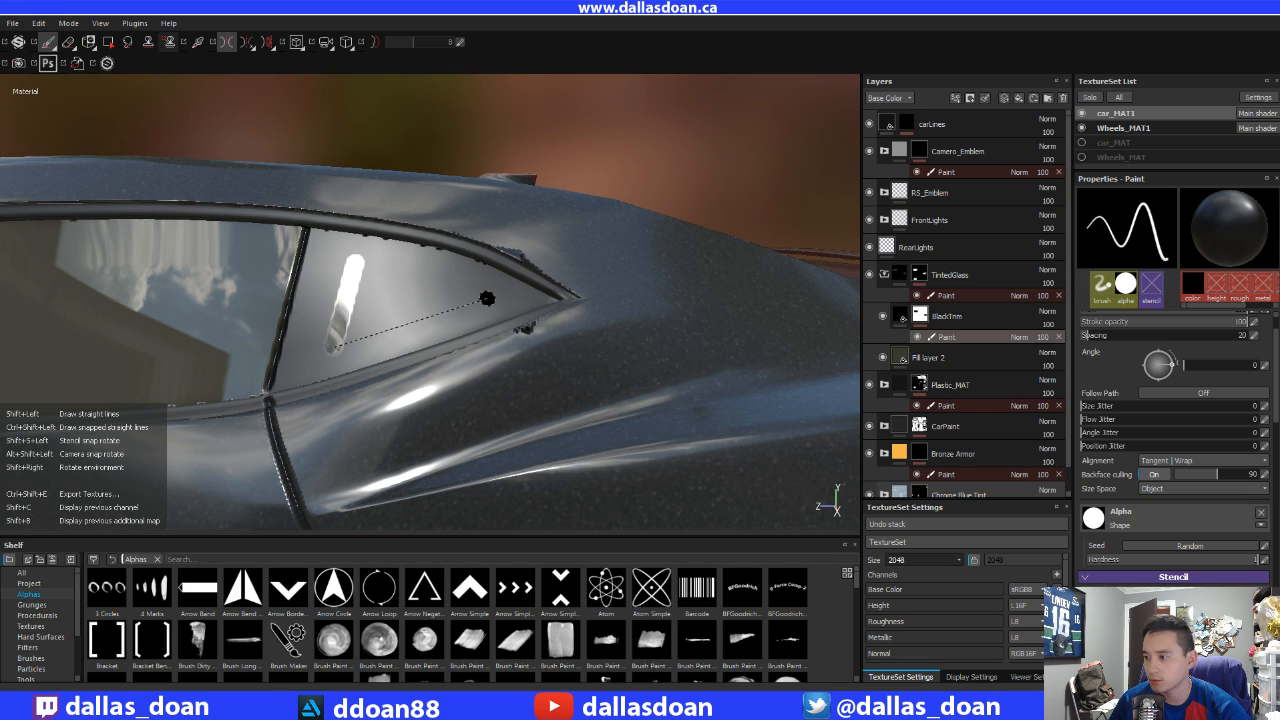
left_click(487, 298, "shift")
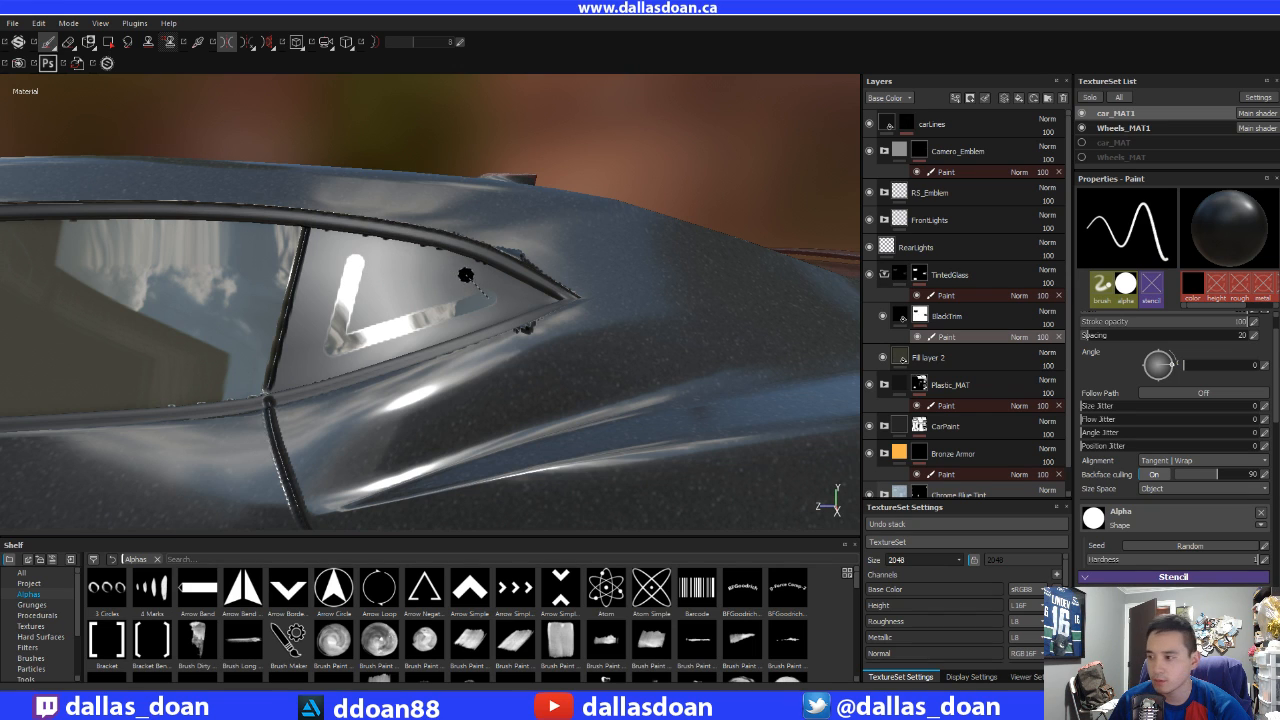
left_click(443, 266, "shift")
left_click(360, 261, "shift")
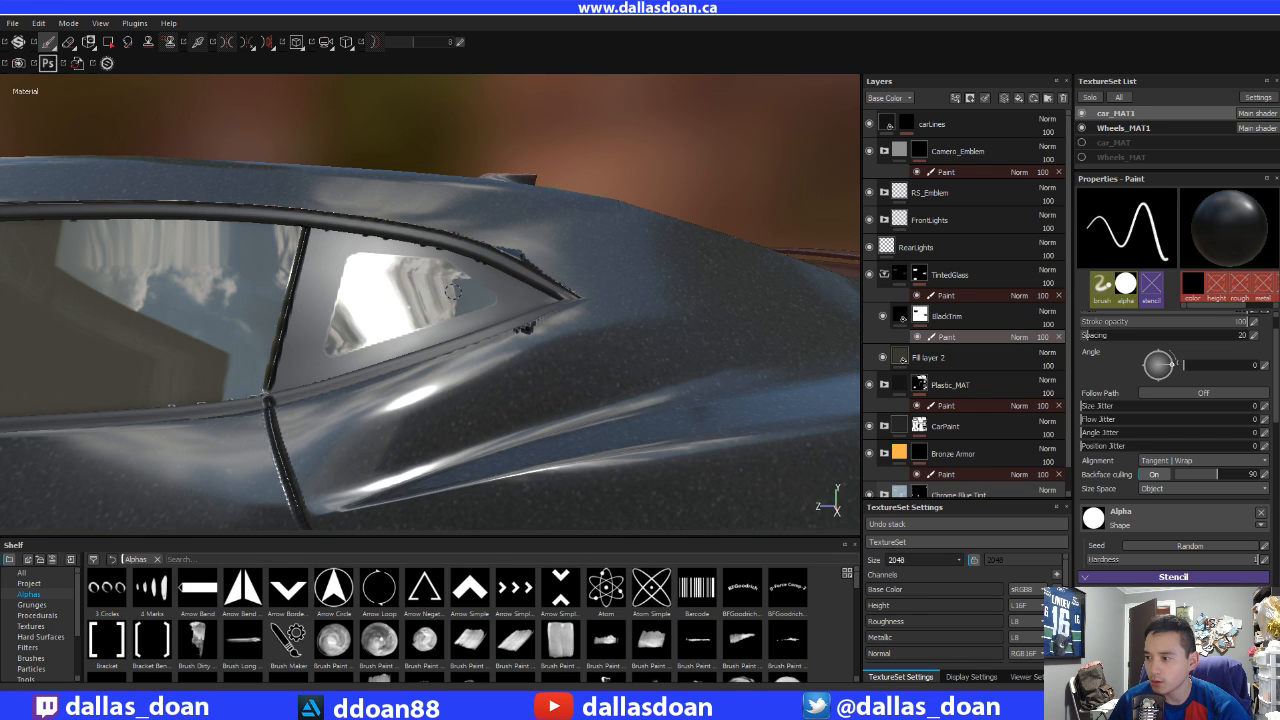
- Examine the side windows and the trim border around the quarter glass from several distances and angles
key("l")
right_click_drag(383, 294, 260, 302, "alt")
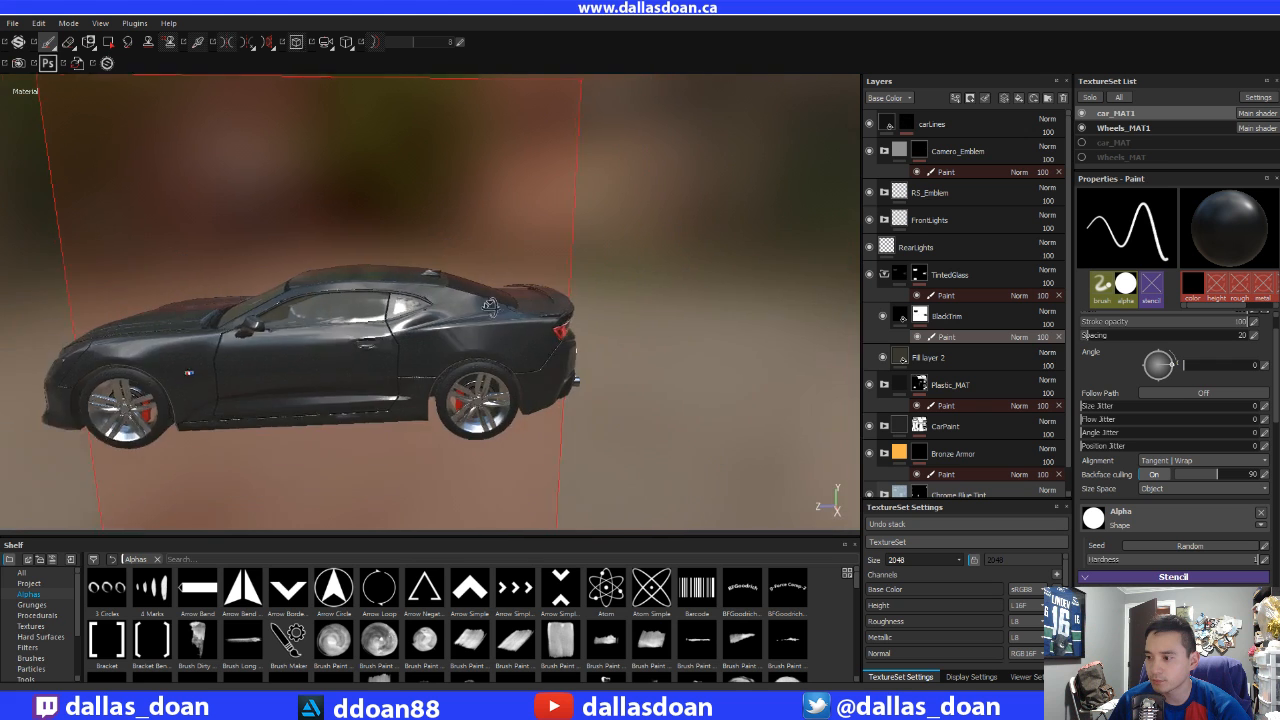
left_click_drag(260, 302, 310, 310, "alt")
right_click_drag(310, 310, 350, 310, "alt")
left_click_drag(350, 310, 385, 290, "alt")
right_click_drag(385, 290, 450, 292, "alt")
middle_click_drag(450, 292, 460, 270, "alt")
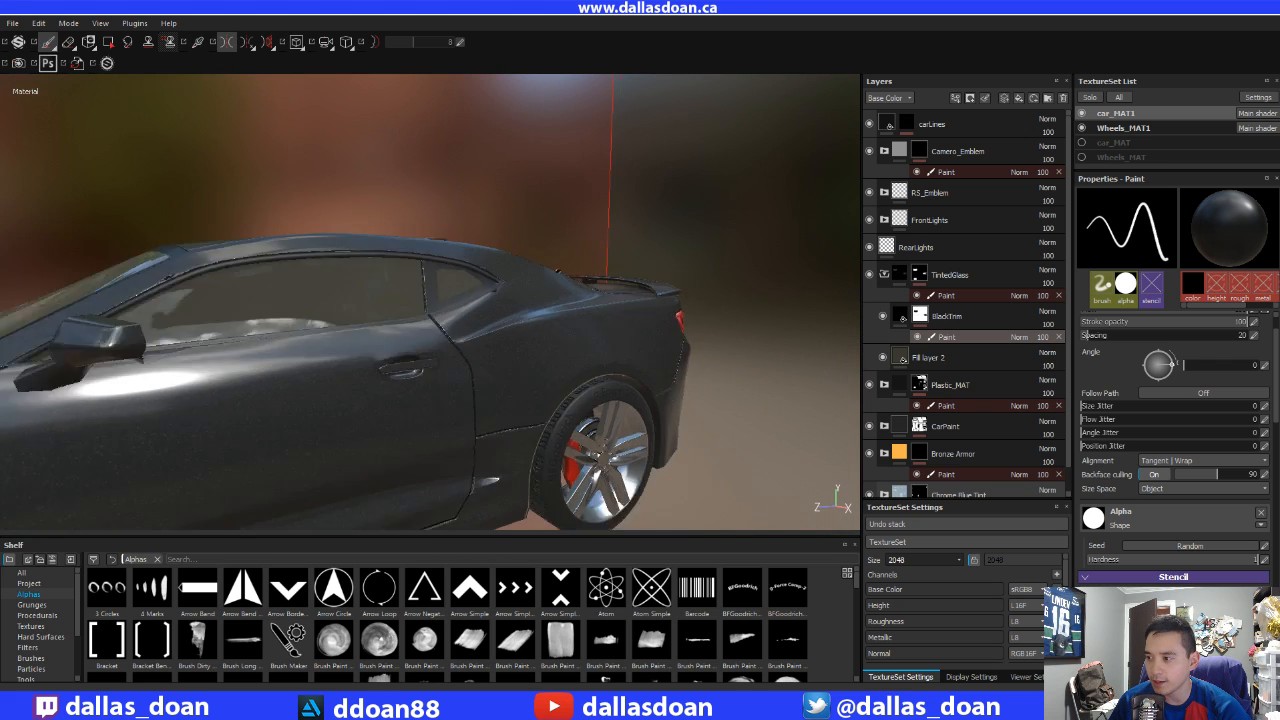
mouse_move(460, 270)
right_mouse_down("alt")
mouse_move(435, 272)
mouse_move(573, 280)
mouse_move(500, 280)
right_mouse_up("alt")
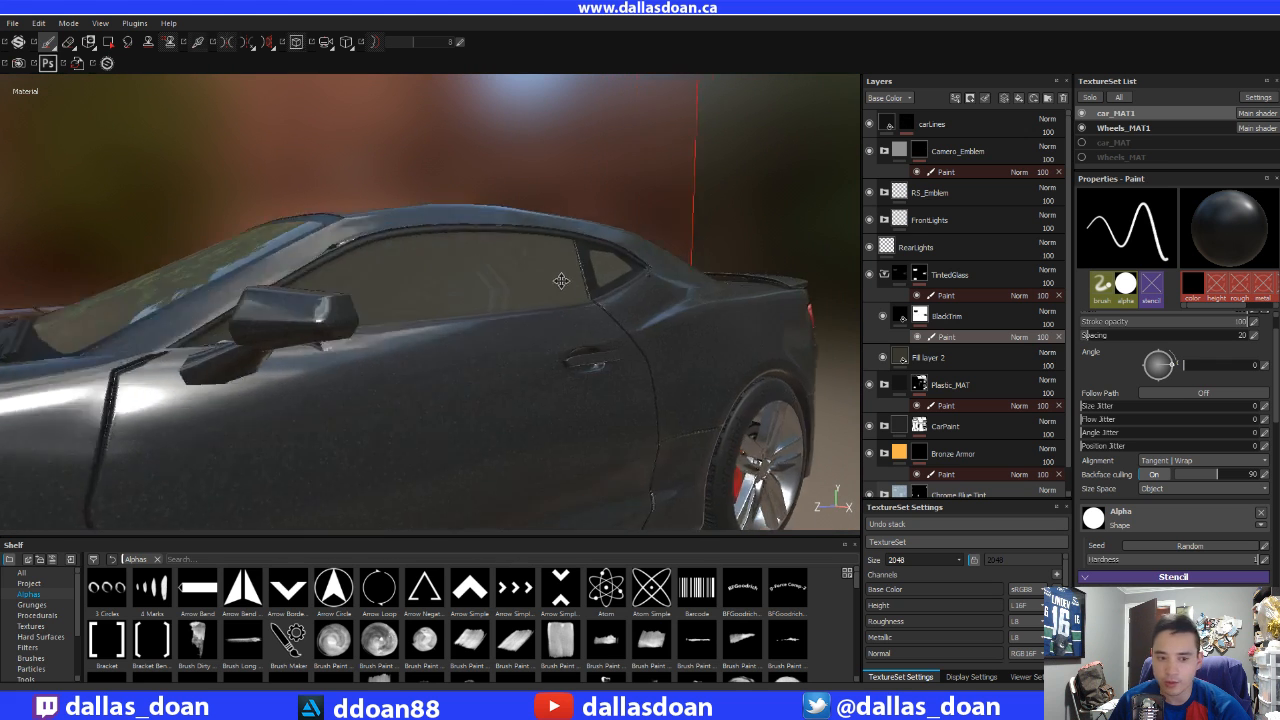
left_click_drag(560, 277, 695, 328, "alt")
left_click_drag(693, 383, 366, 280, "alt")
right_click_drag(366, 280, 509, 286, "alt")
left_click_drag(509, 286, 481, 365, "alt")
right_click_drag(395, 300, 460, 291, "alt")
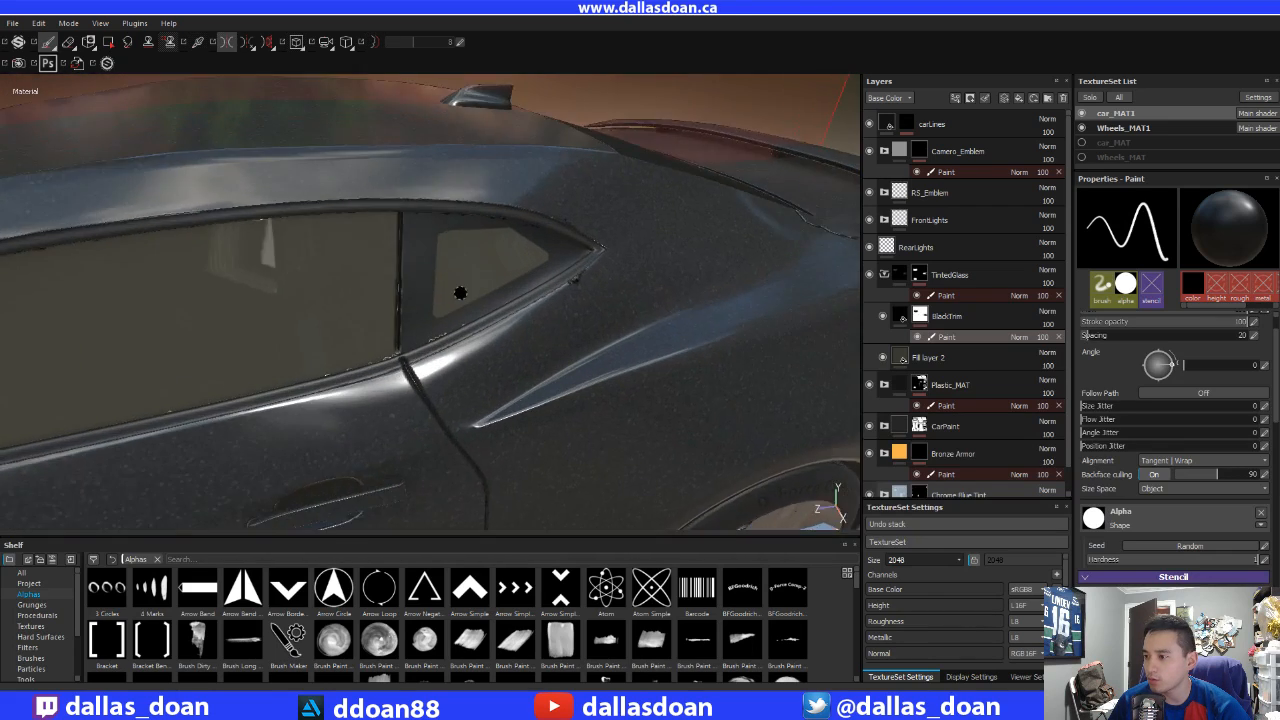
mouse_move(460, 291)
left_mouse_down("alt")
mouse_move(437, 266)
mouse_move(465, 260)
left_mouse_up("alt")
right_click_drag(450, 245, 431, 262, "alt")
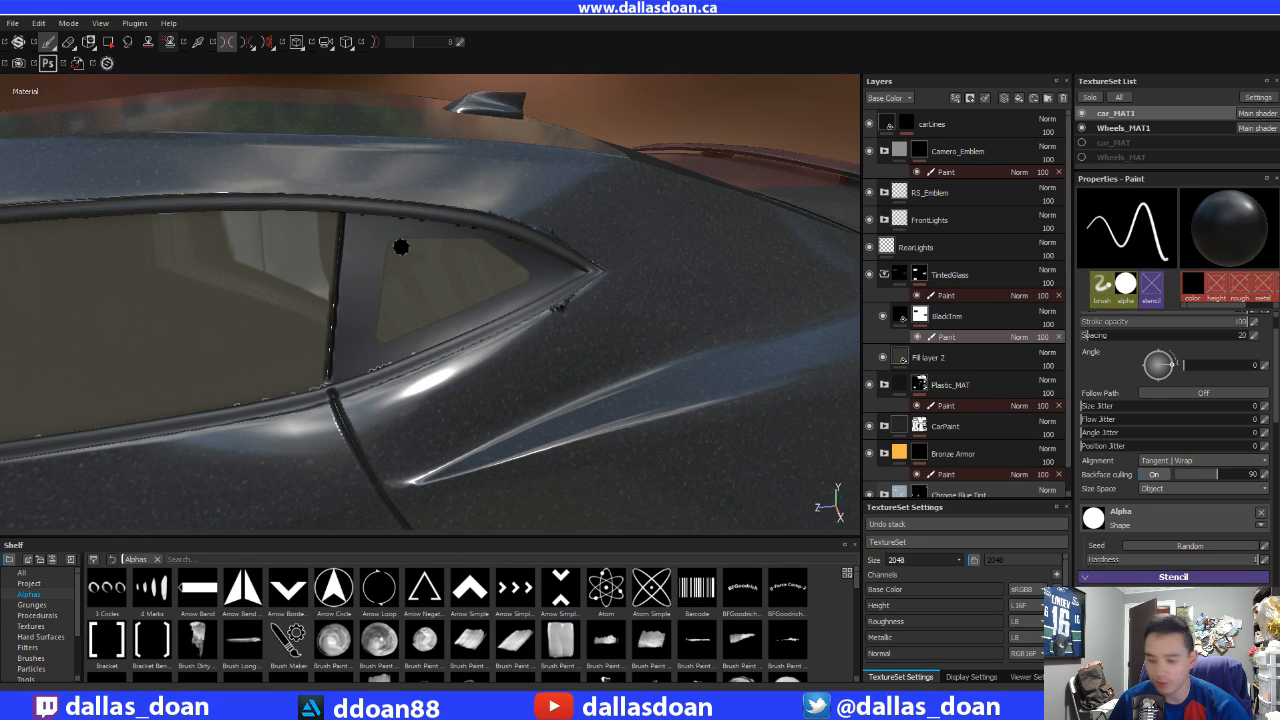
- Switch to white and paint a straight mask stroke along the upper edge of the quarter window's glass
key("x")
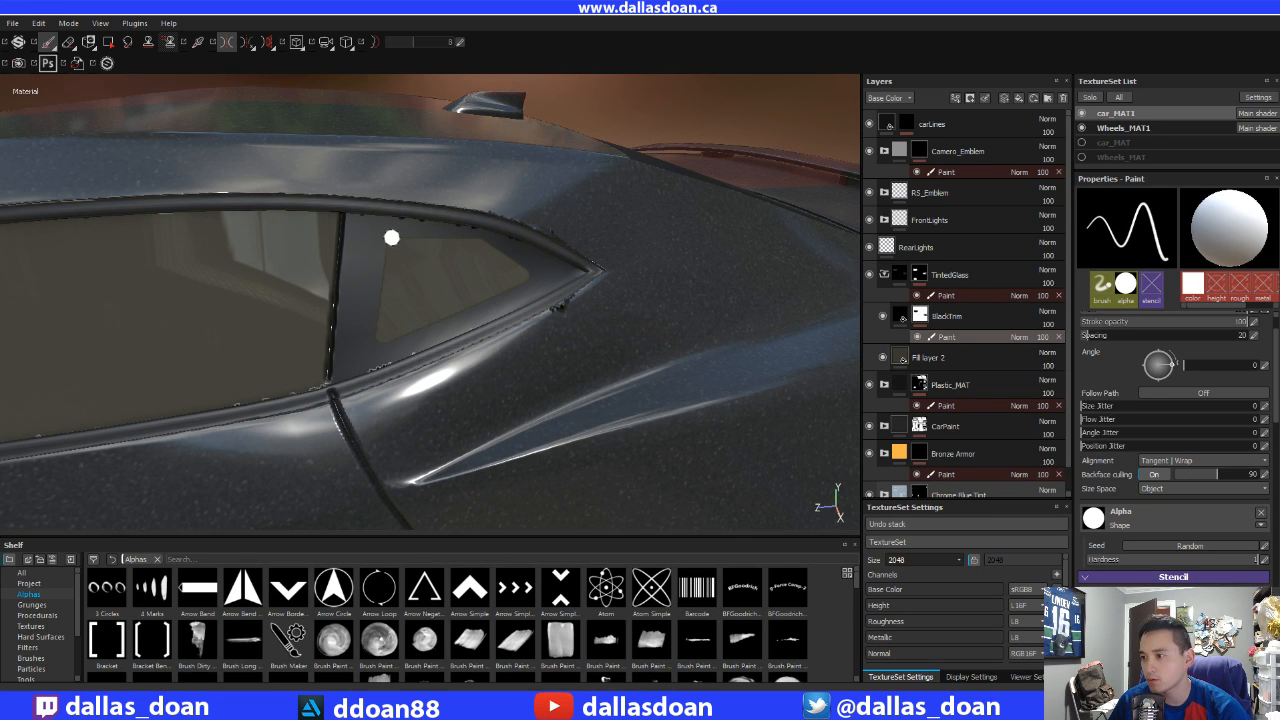
left_click(391, 236)
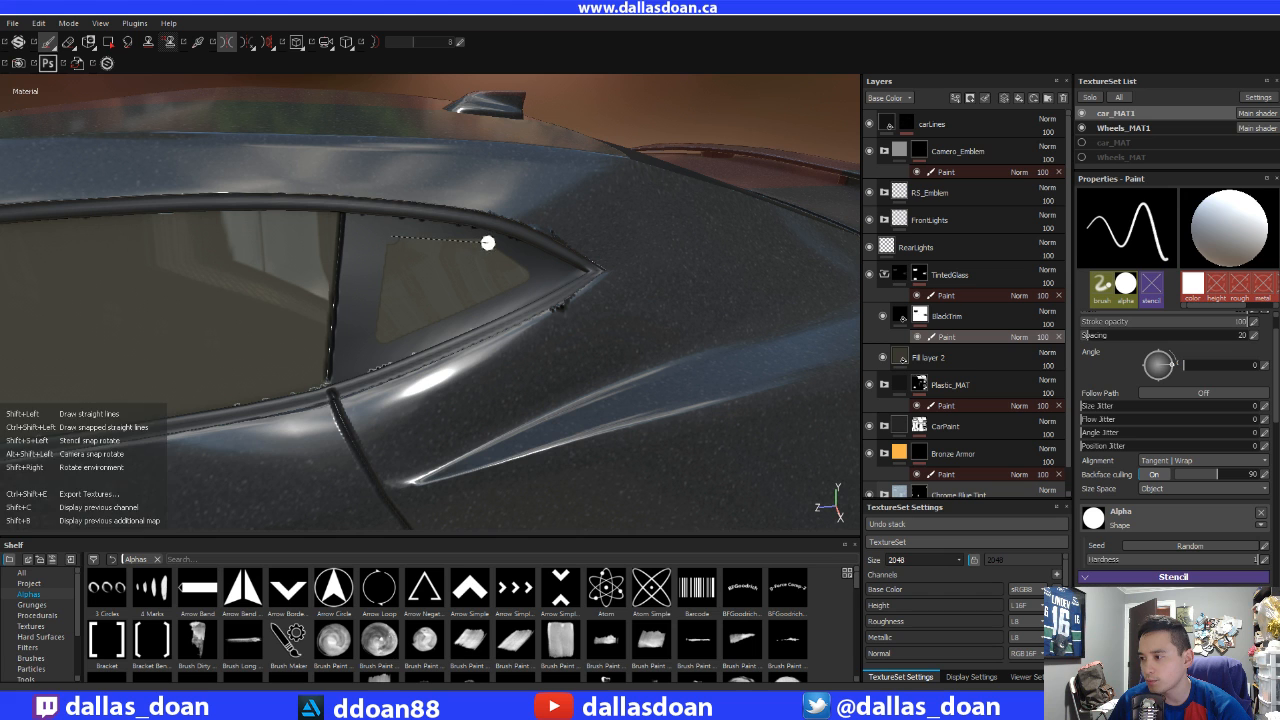
left_click(488, 243, "shift")
mouse_move(695, 296)
left_mouse_down("alt")
mouse_move(604, 260)
mouse_move(517, 253)
left_mouse_up("alt")
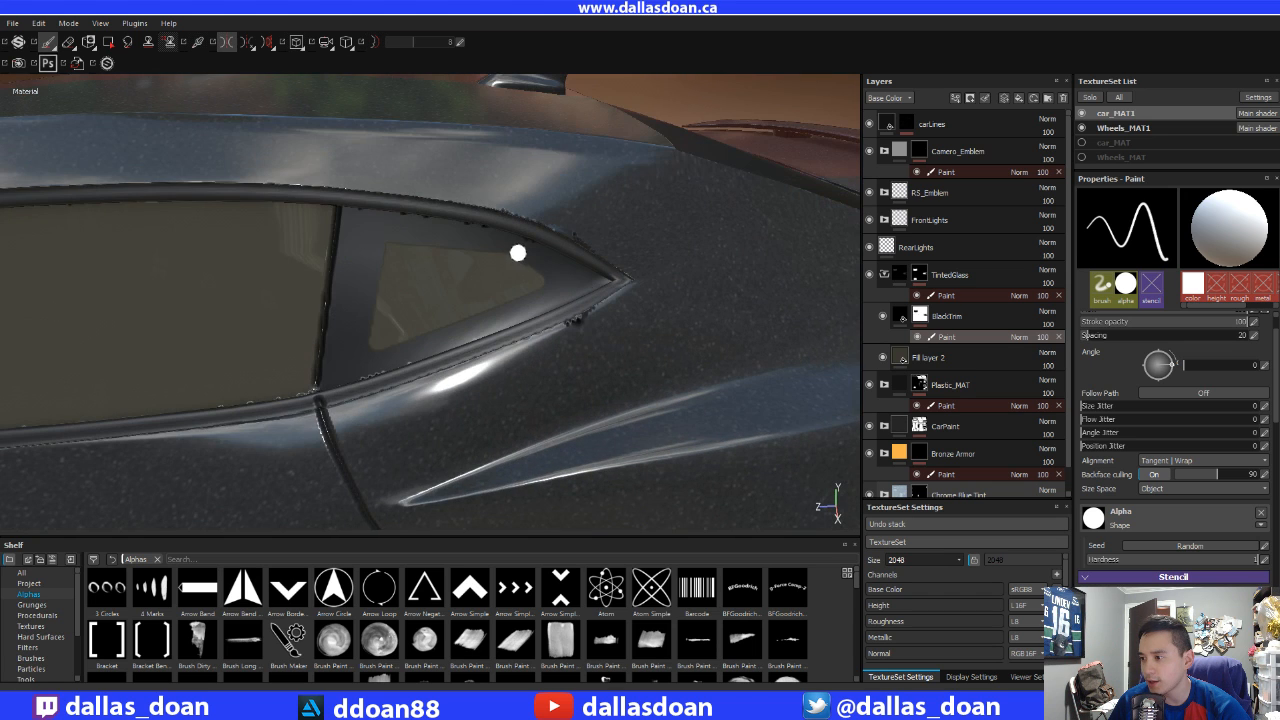
scroll(590, 282, "down", 3)
left_click_drag(574, 285, 630, 290, "alt")
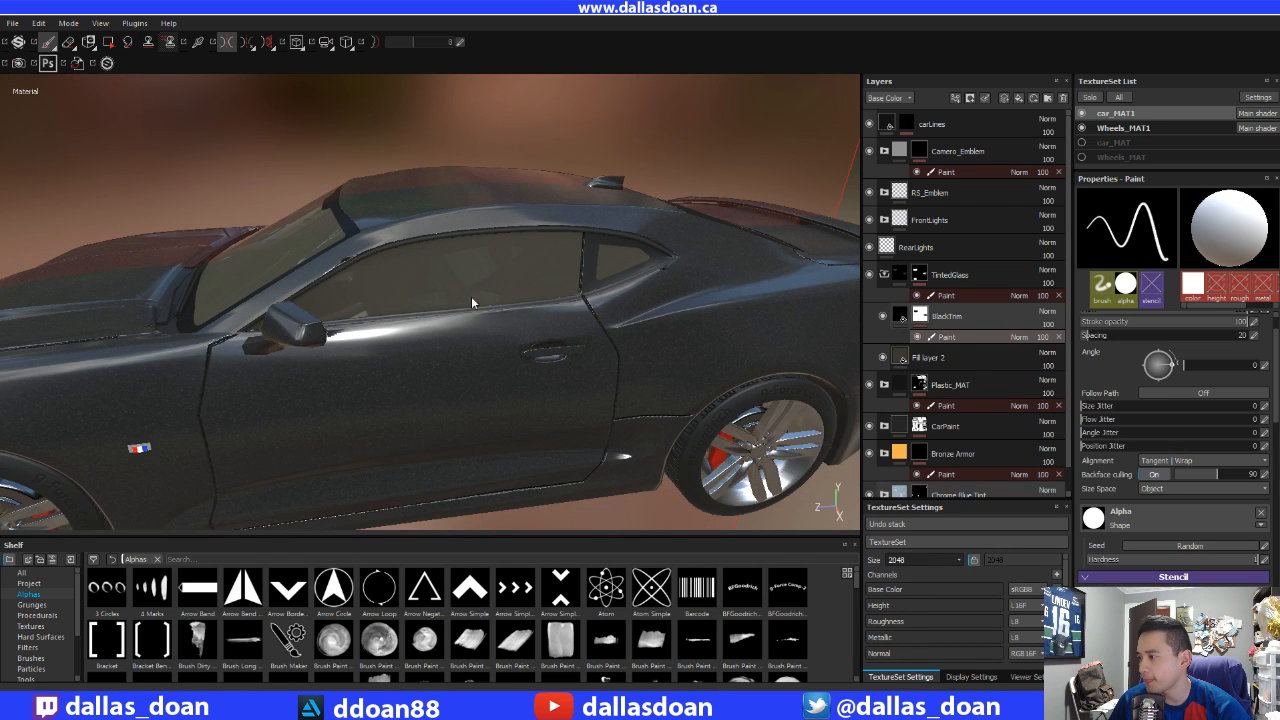
- Select the BlackTrim layer's fill and lower its roughness close to zero
left_click_drag(430, 301, 555, 259, "alt")
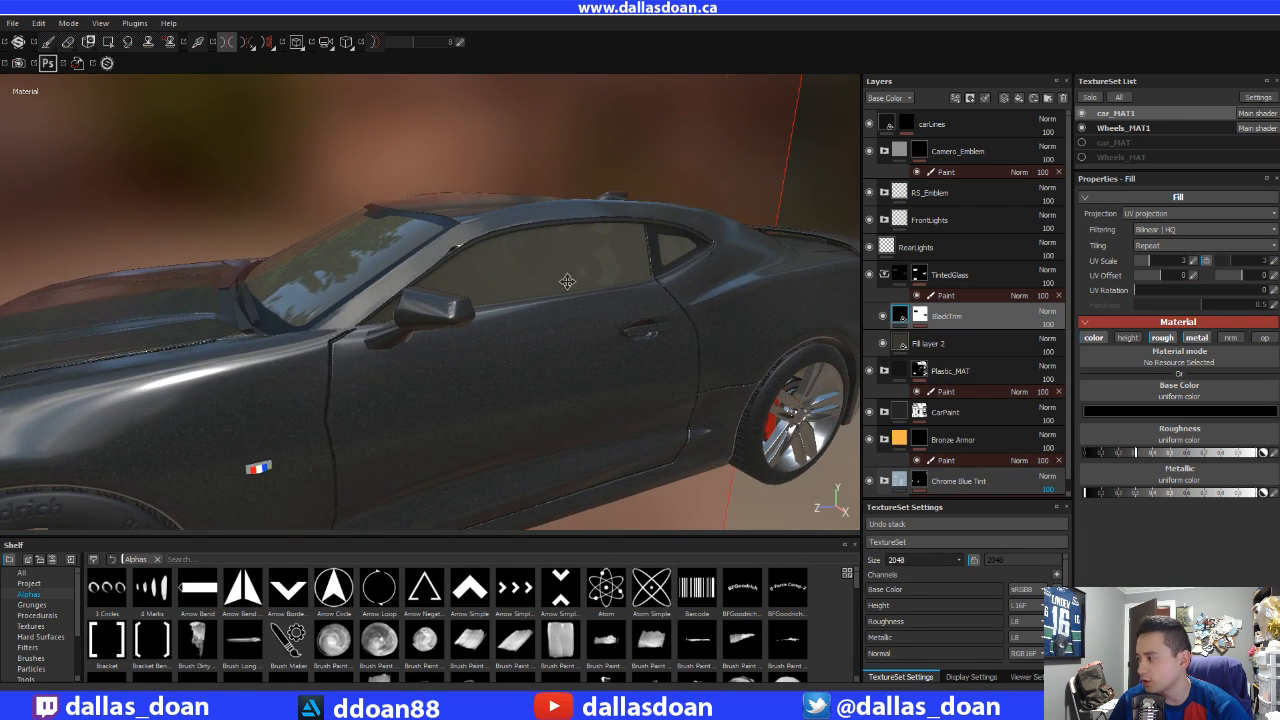
scroll(394, 337, "up", 4)
middle_click_drag(567, 282, 280, 275, "alt")
left_click_drag(1121, 457, 1060, 457)
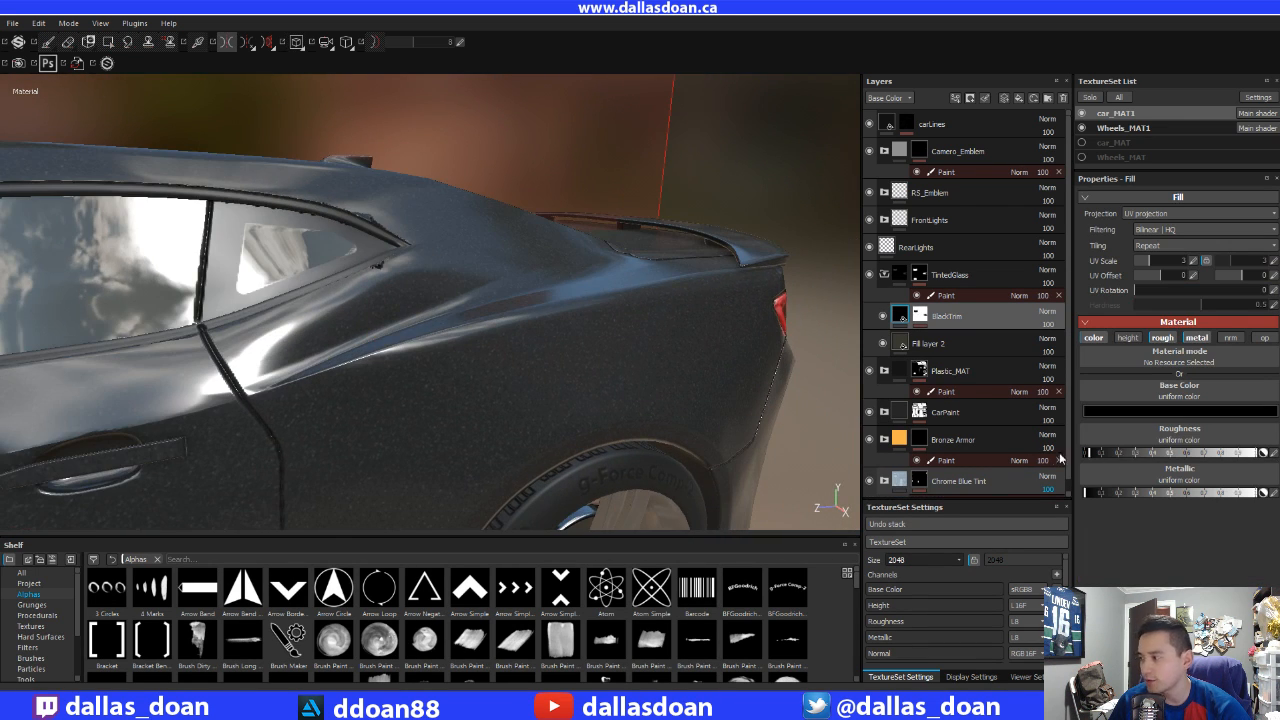
- Check the glossy trim around the side windows and set the BlackTrim roughness to about 0.1
middle_click_drag(360, 295, 552, 316, "alt")
scroll(560, 300, "down", 5)
mouse_move(560, 300)
left_mouse_down("alt")
mouse_move(589, 302)
mouse_move(554, 278)
left_mouse_up("alt")
scroll(554, 280, "up", 3)
middle_click_drag(554, 280, 523, 331, "alt")
scroll(523, 331, "up", 3)
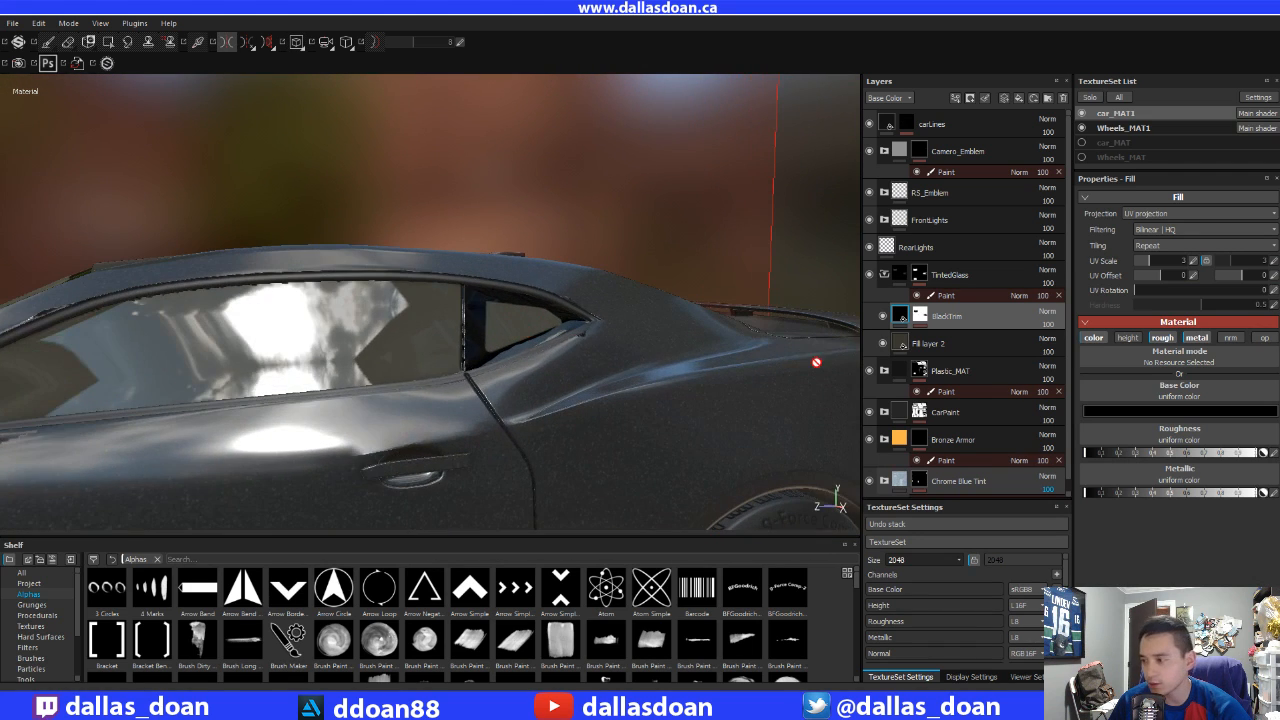
left_click(1090, 453)
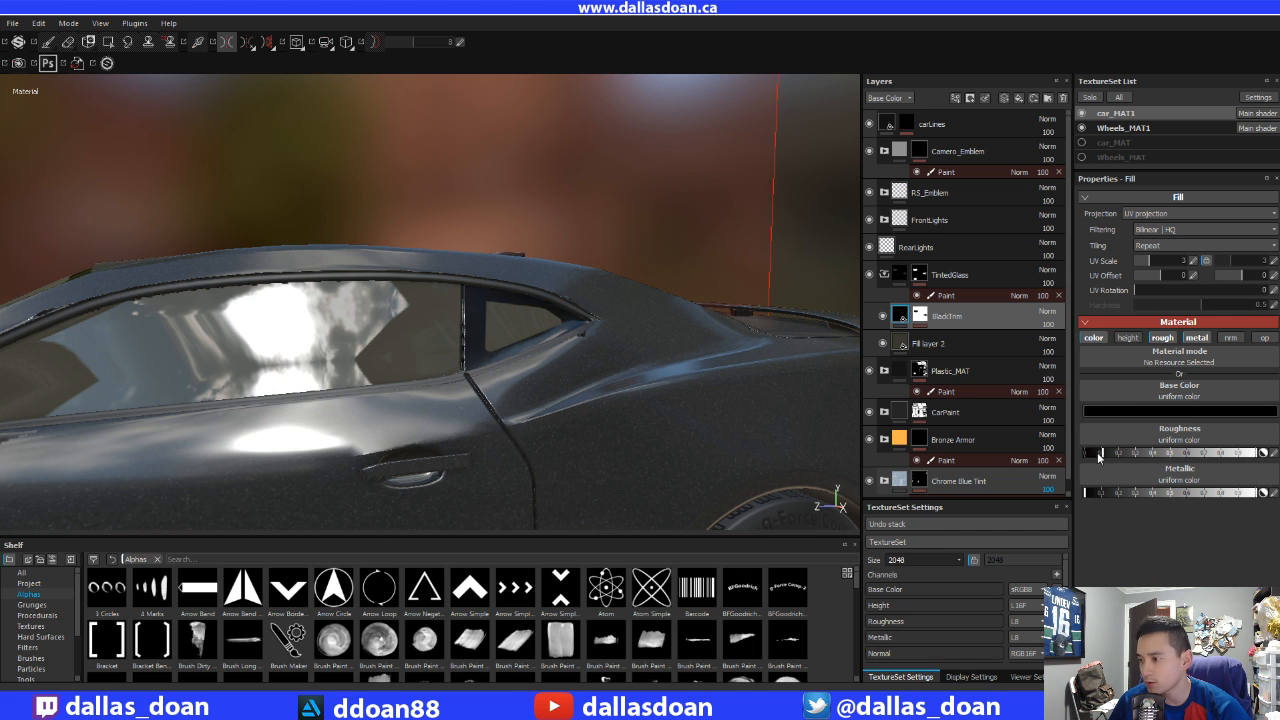
- Examine the BlackTrim finish around the side windows from the whole-car view and up close
left_click_drag(572, 340, 690, 334, "alt")
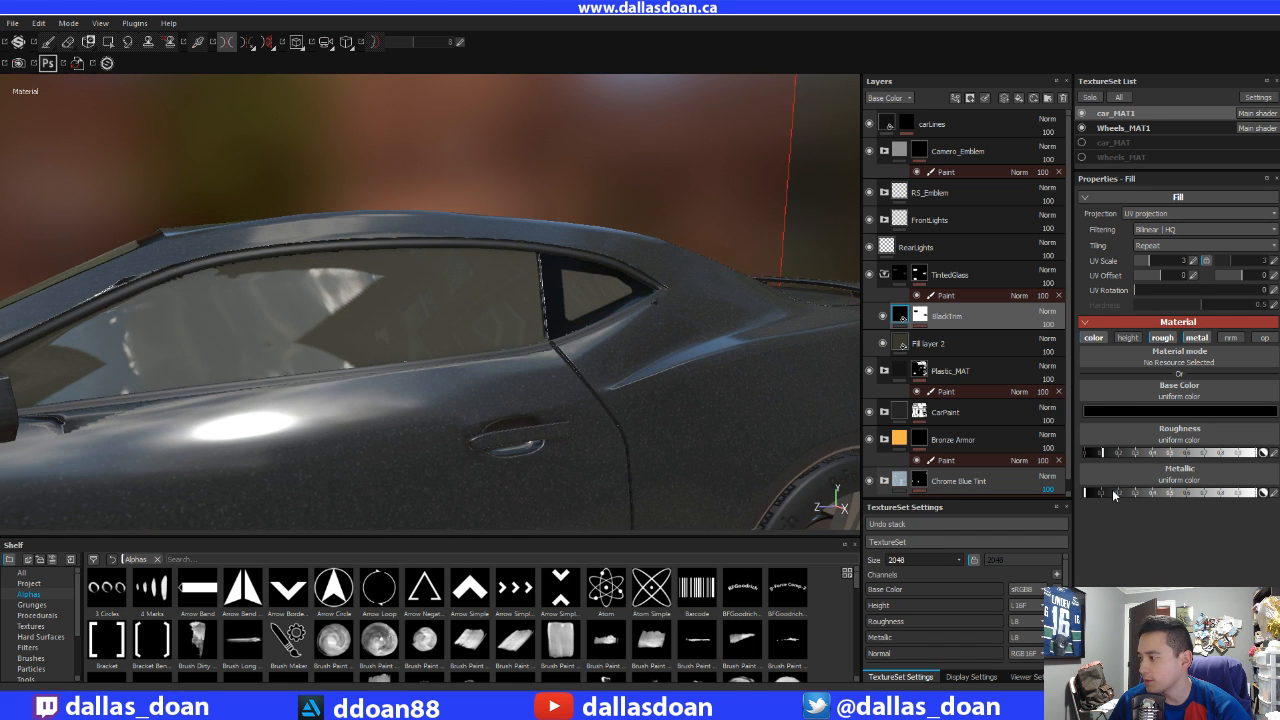
left_click_drag(534, 343, 311, 354, "alt")
scroll(440, 354, "down", 5)
left_click_drag(448, 354, 481, 341, "alt")
scroll(404, 322, "up", 2)
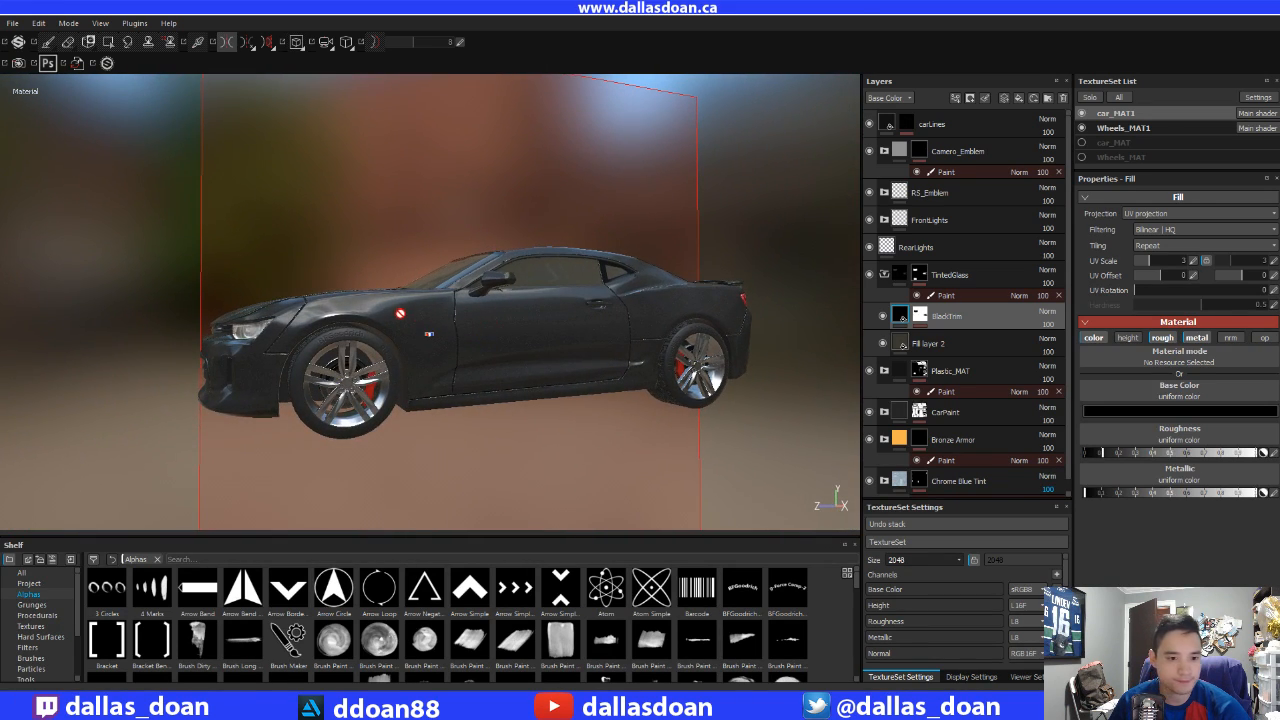
left_click_drag(380, 310, 394, 320, "alt")
right_click_drag(394, 320, 417, 314, "alt")
left_click_drag(417, 314, 351, 340, "alt")
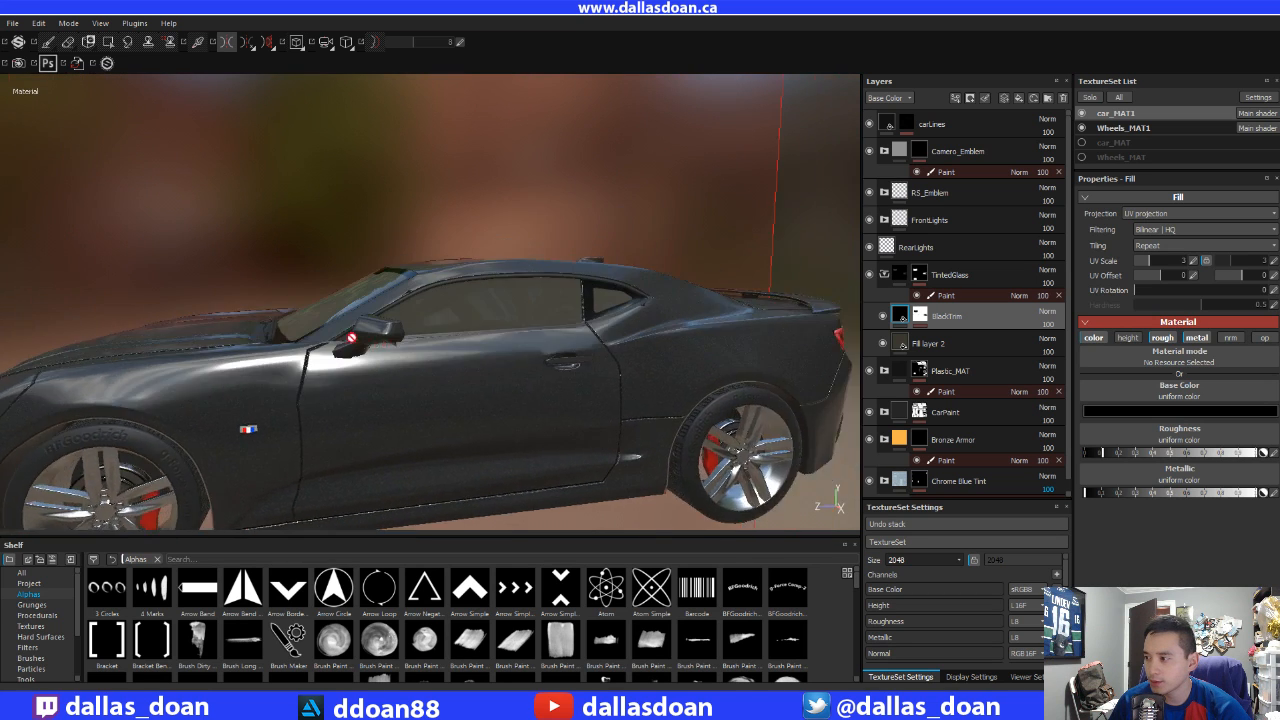
right_click_drag(351, 340, 403, 344, "alt")
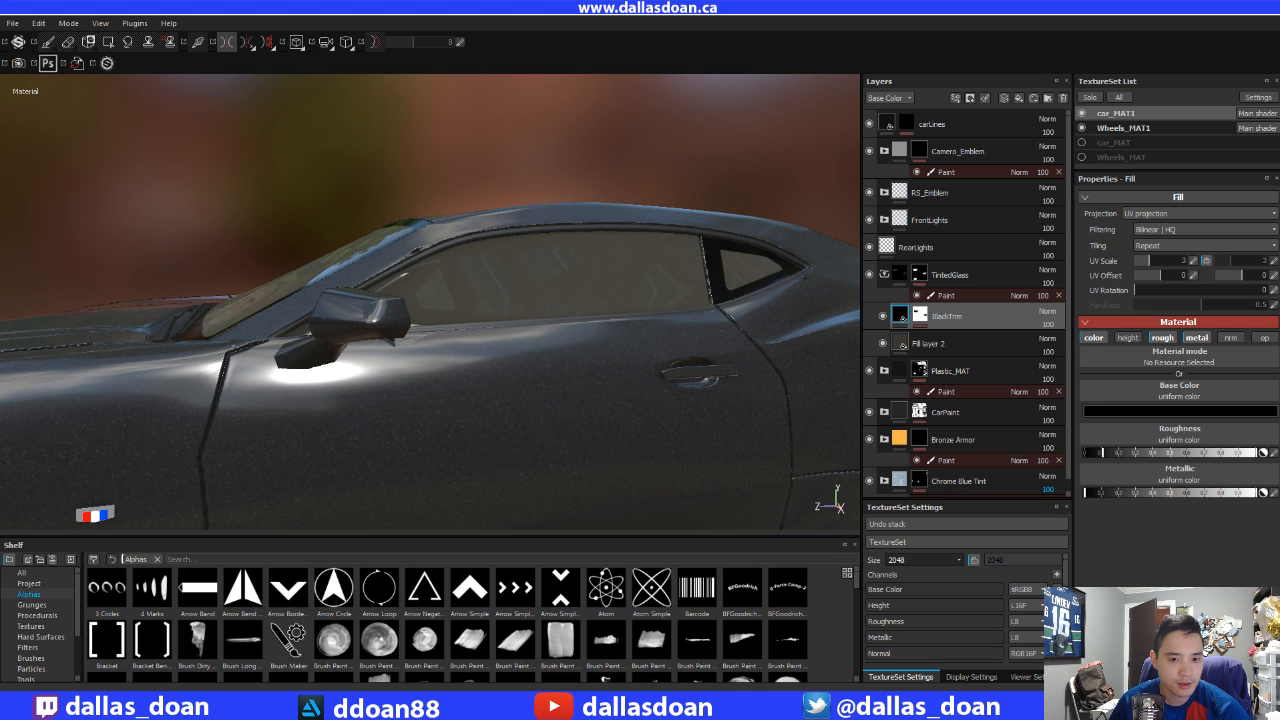
- Inspect the black trim around the side windows and windshield from the side, rear and front of the car
right_click_drag(474, 336, 443, 334, "alt")
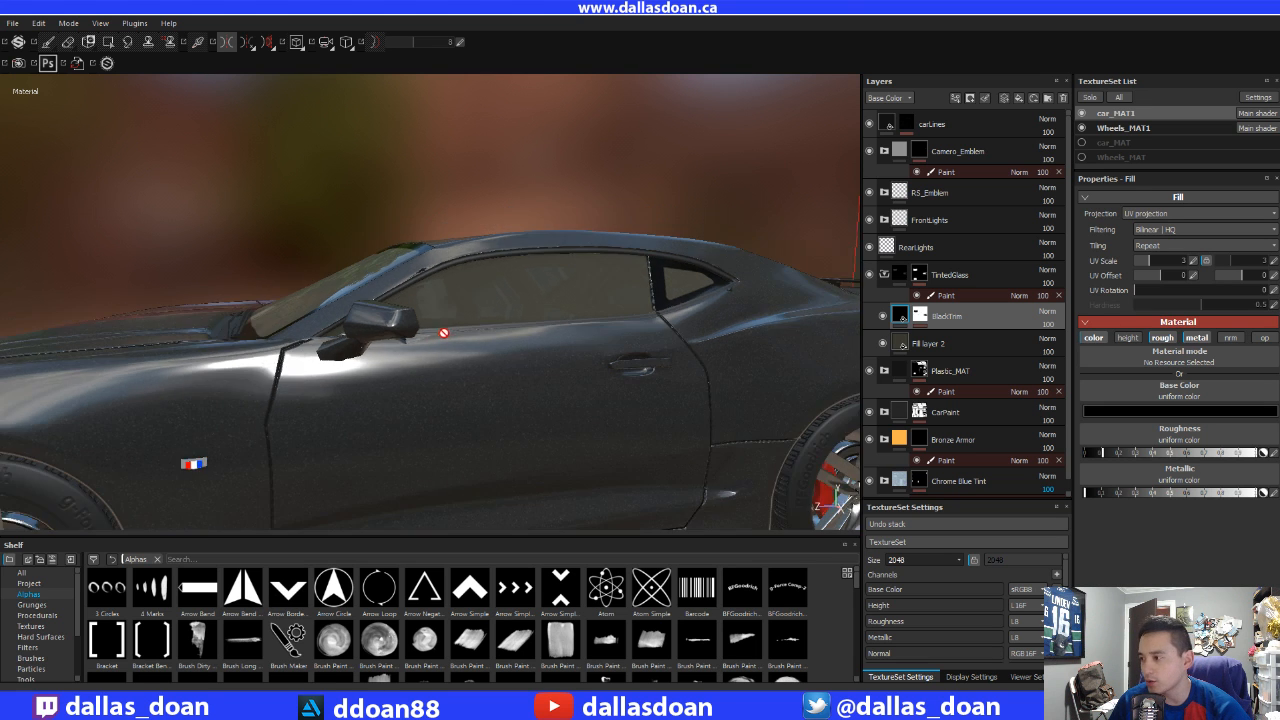
left_click_drag(443, 334, 491, 363, "alt")
right_click_drag(491, 363, 463, 368, "alt")
left_click_drag(463, 368, 490, 350, "alt")
right_click_drag(490, 350, 515, 360, "alt")
scroll(515, 360, "up", 5)
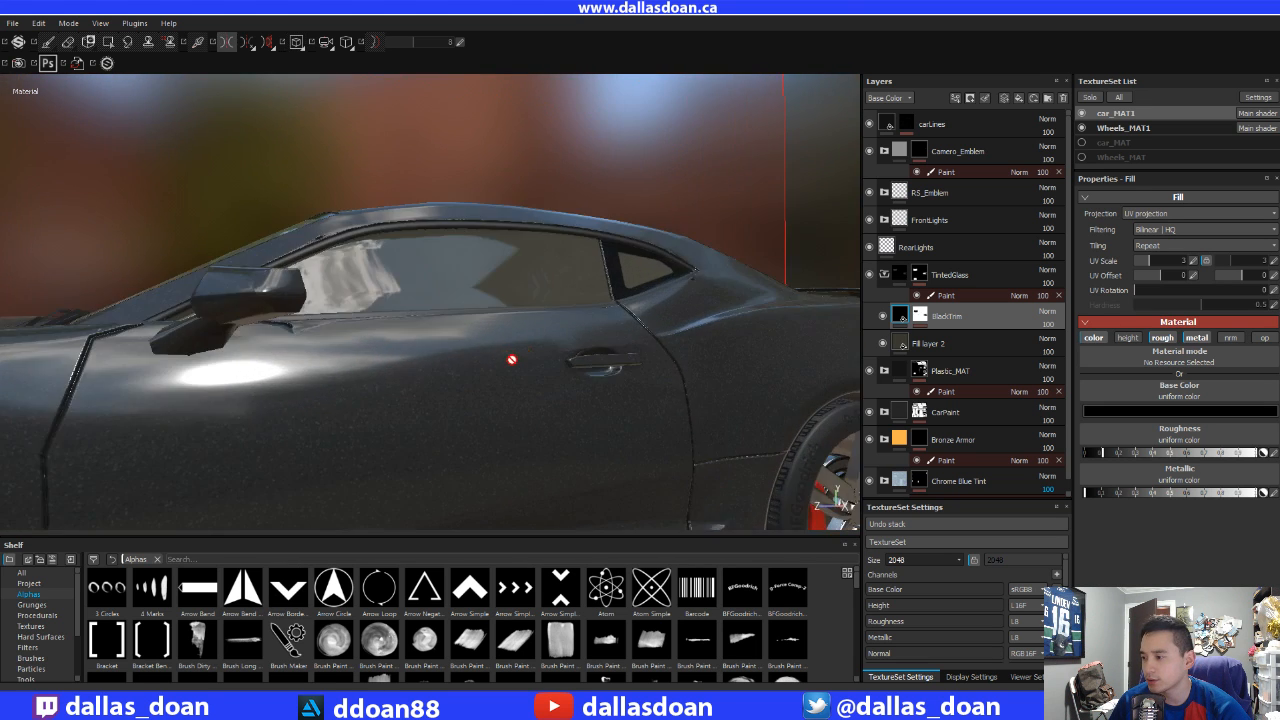
left_click_drag(511, 357, 328, 374, "alt")
scroll(480, 352, "down", 5)
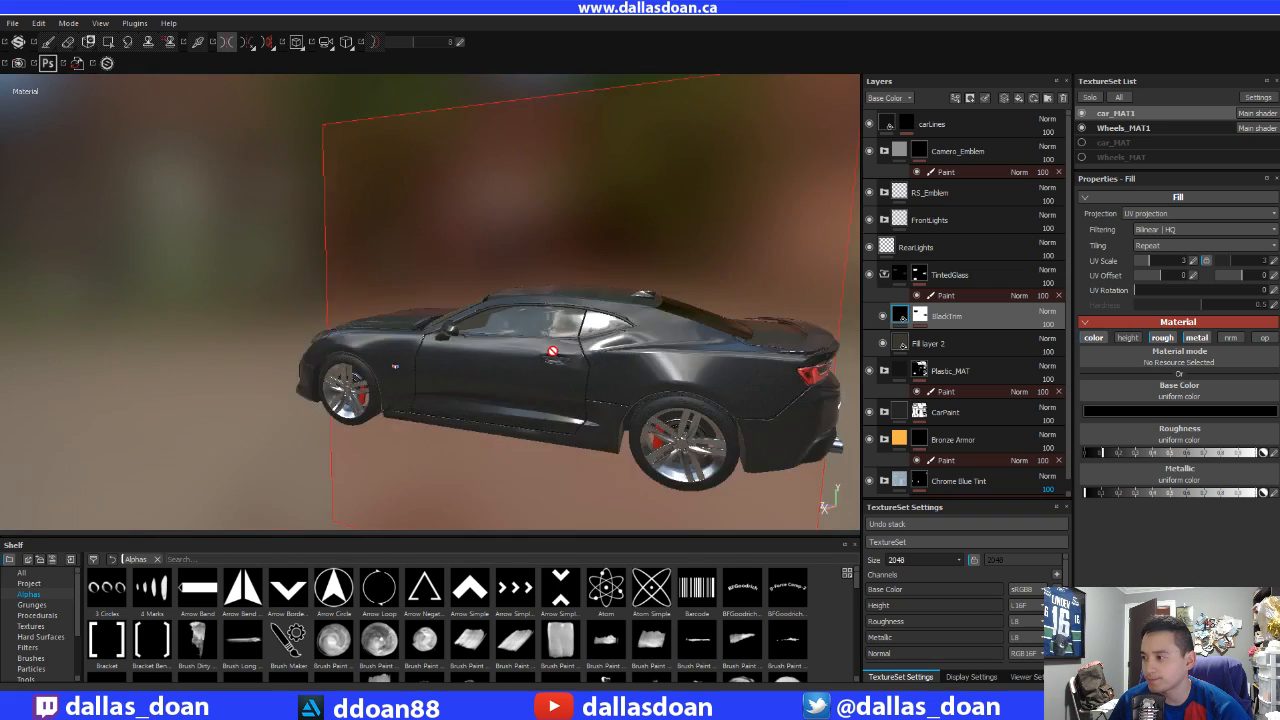
middle_click_drag(553, 345, 344, 341, "alt")
left_click_drag(344, 341, 540, 371, "alt")
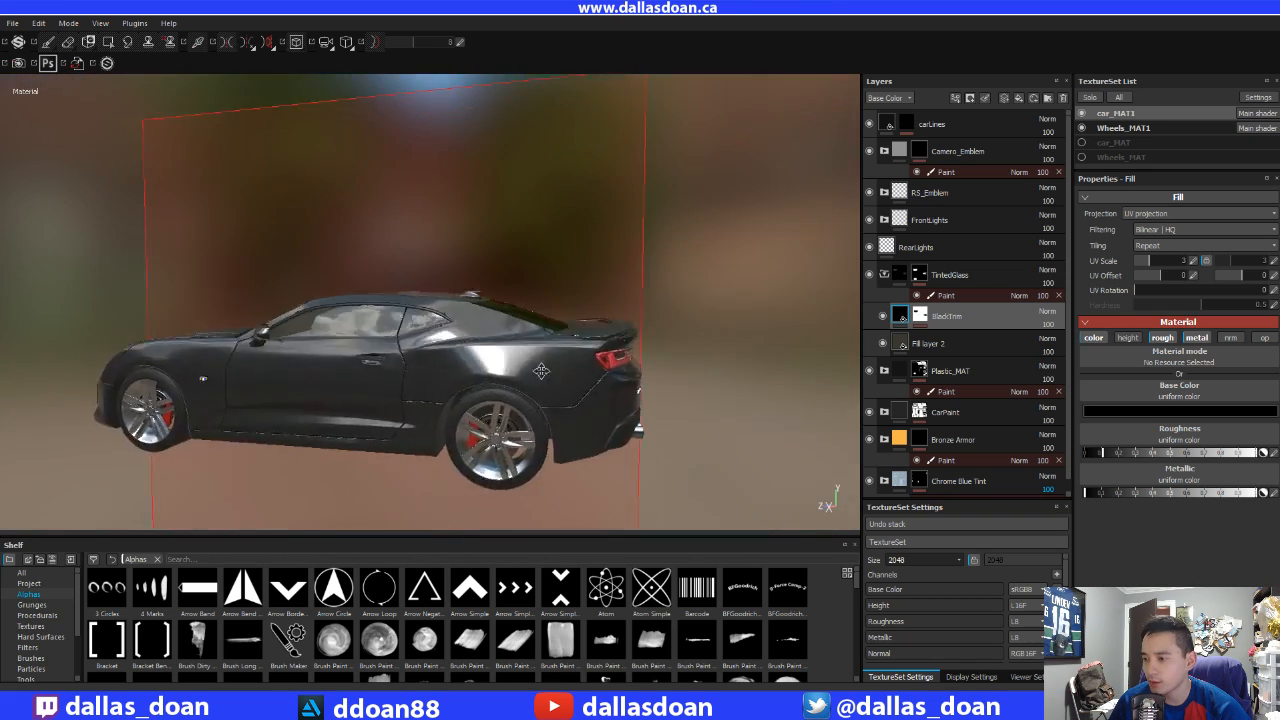
right_click_drag(540, 371, 534, 406, "alt")
left_click_drag(450, 385, 534, 406, "alt")
middle_click_drag(400, 380, 525, 371, "alt")
left_click_drag(525, 371, 466, 367, "alt")
right_click_drag(480, 319, 594, 312, "alt")
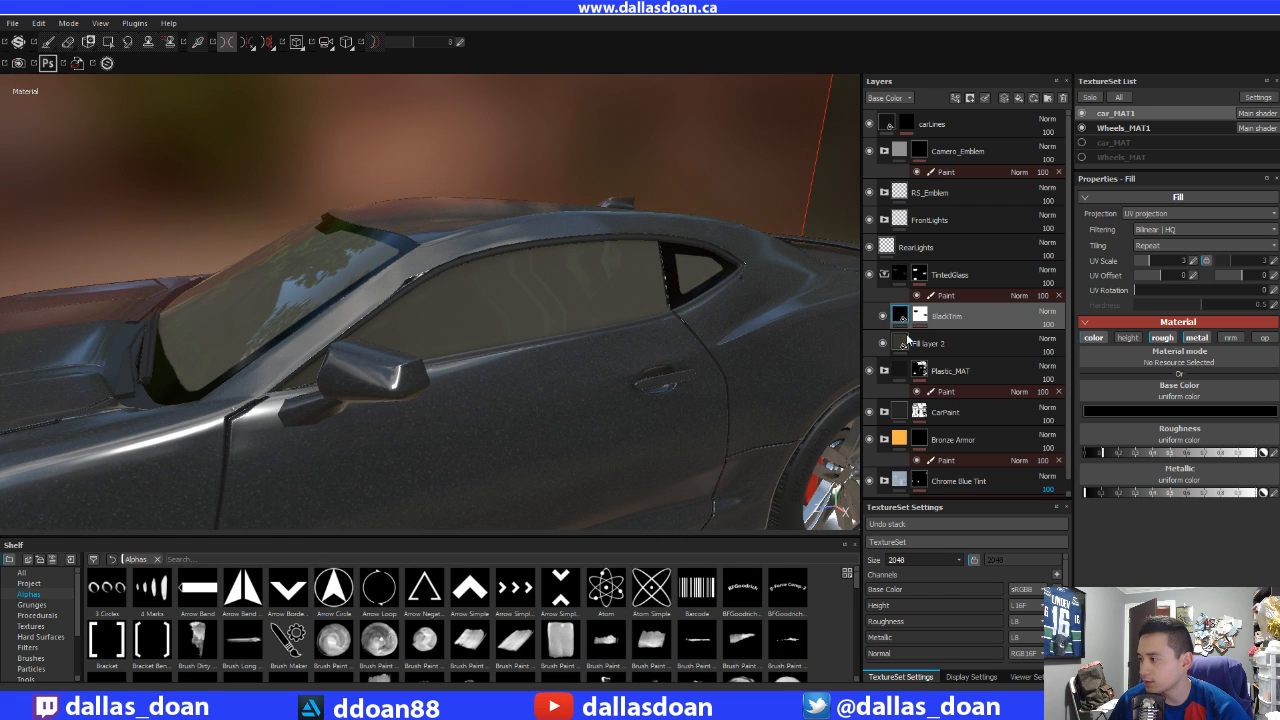
- Set the BlackTrim fill's base color to a near-black grey of 0.010 in R, G and B
left_click(1115, 411)
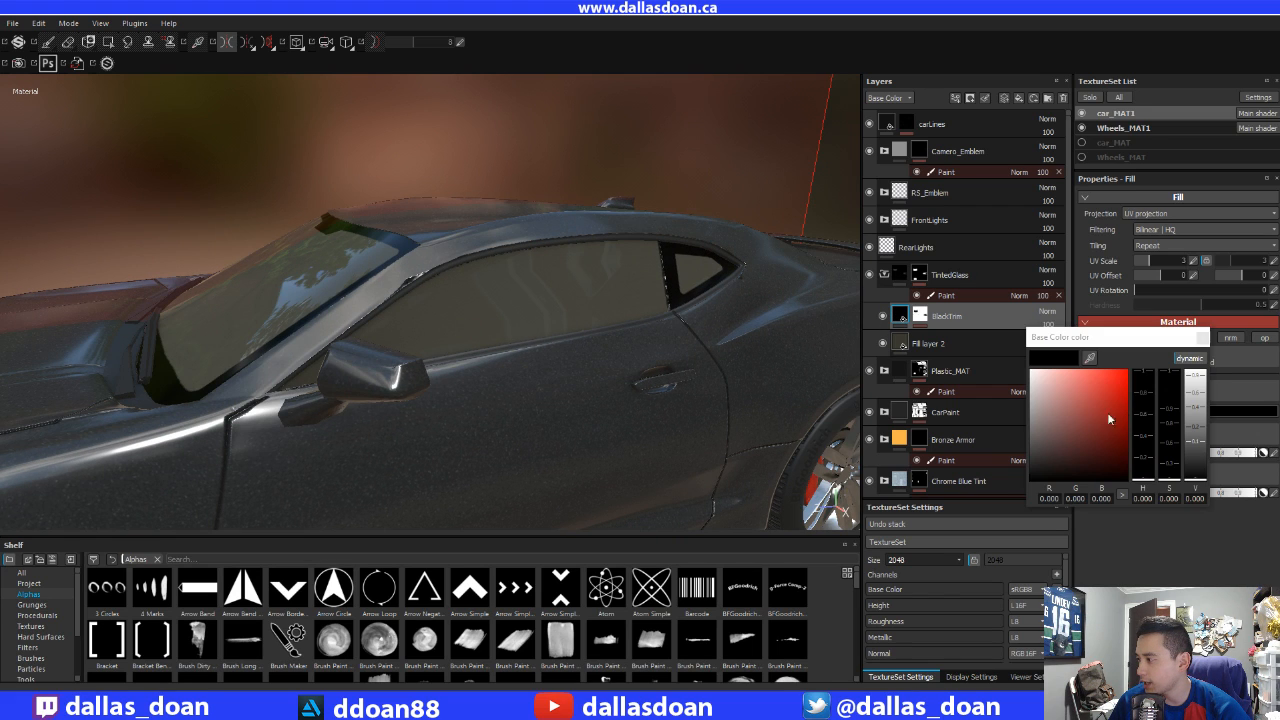
left_click(1044, 471)
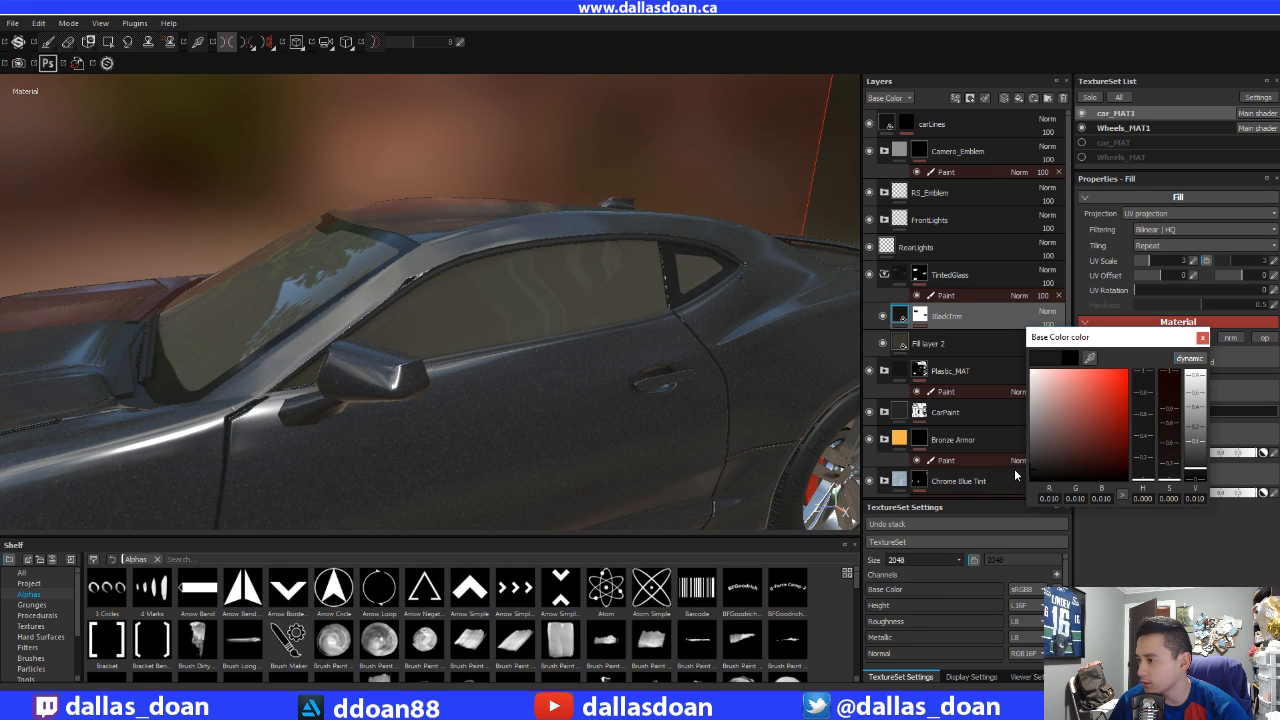
left_click(1202, 339)
- Select the paint effect on the BlackTrim mask, enlarge the brush and switch its color to black for the rear window
scroll(508, 283, "down", 3)
left_click_drag(508, 283, 400, 305, "alt")
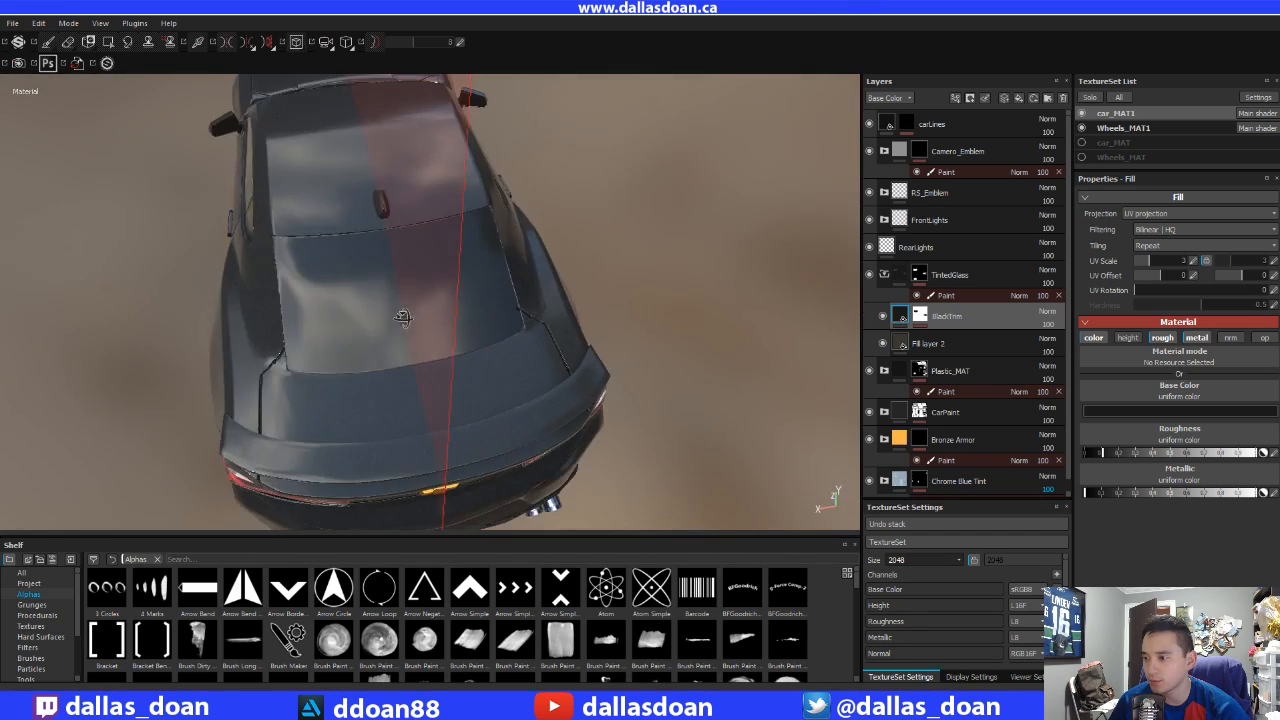
scroll(415, 305, "up", 2)
middle_click_drag(432, 308, 546, 334, "alt")
left_click_drag(447, 292, 540, 272, "alt")
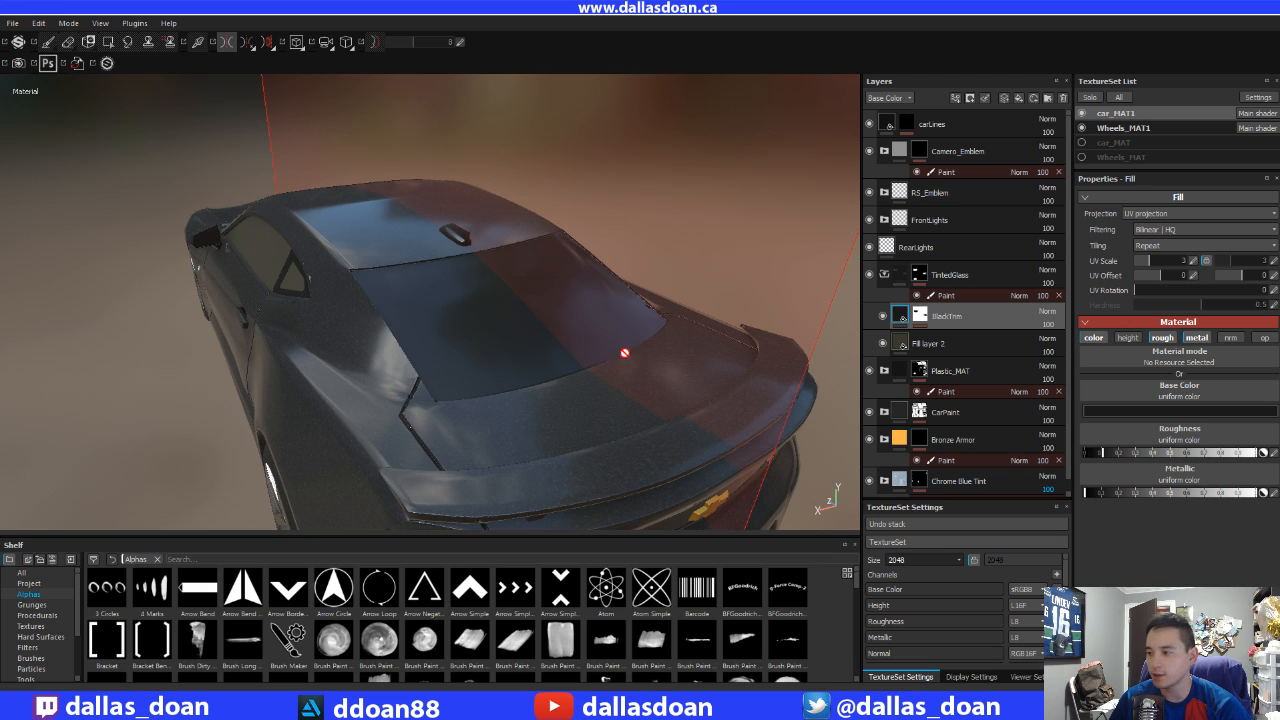
mouse_move(624, 353)
left_mouse_down("alt")
mouse_move(460, 266)
mouse_move(443, 346)
mouse_move(400, 323)
mouse_move(540, 311)
mouse_move(443, 377)
mouse_move(497, 334)
mouse_move(626, 365)
left_mouse_up("alt")
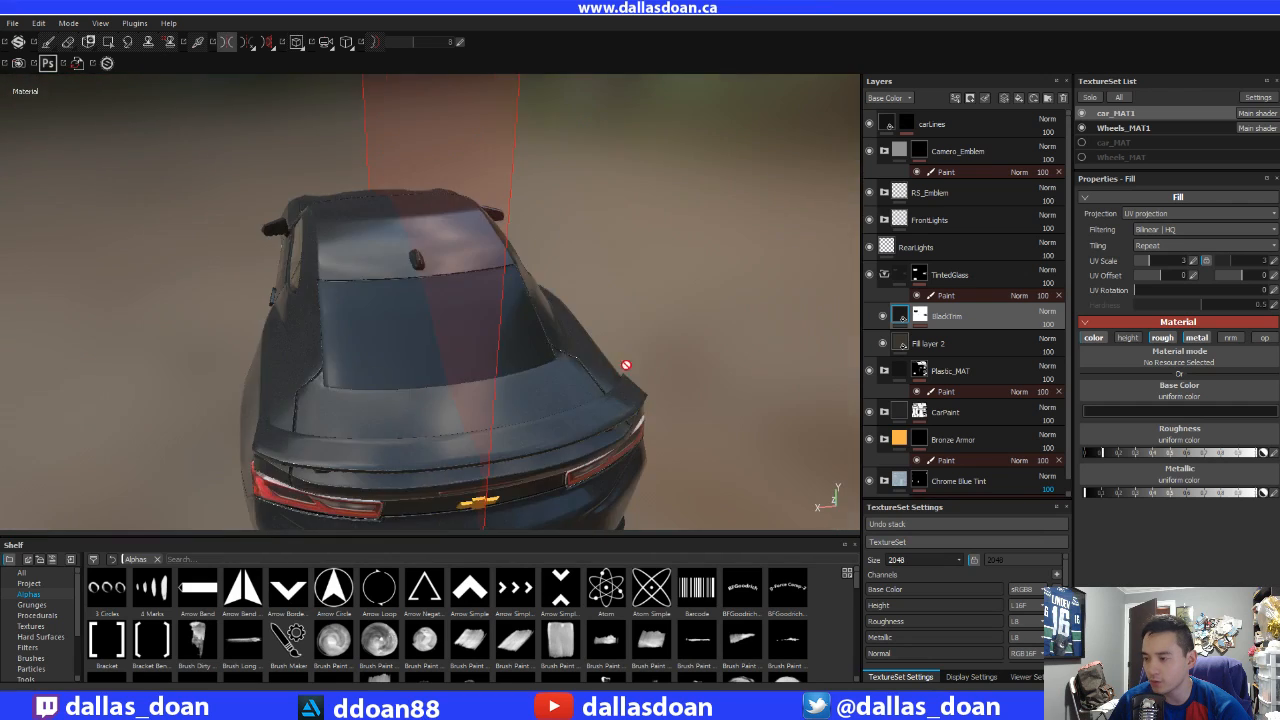
left_click_drag(465, 325, 610, 360, "alt")
scroll(420, 388, "up", 4)
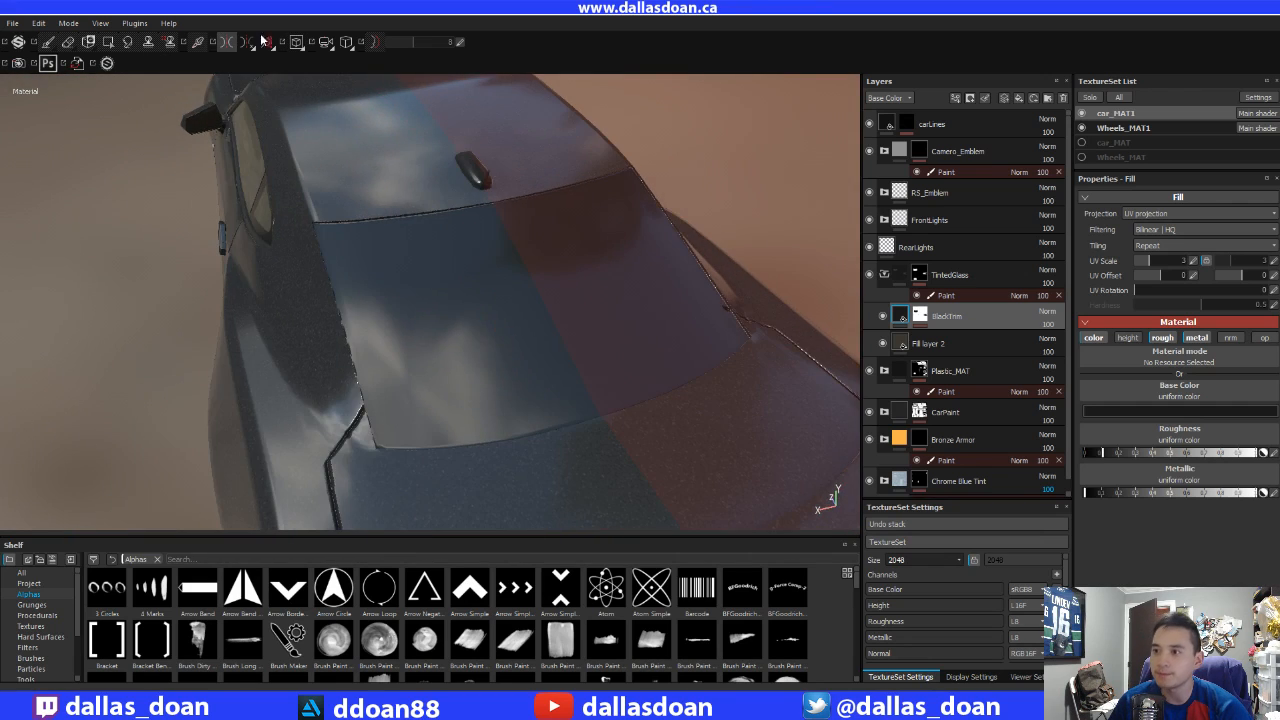
left_click(923, 316)
left_click(941, 339)
left_click_drag(775, 347, 705, 329, "alt")
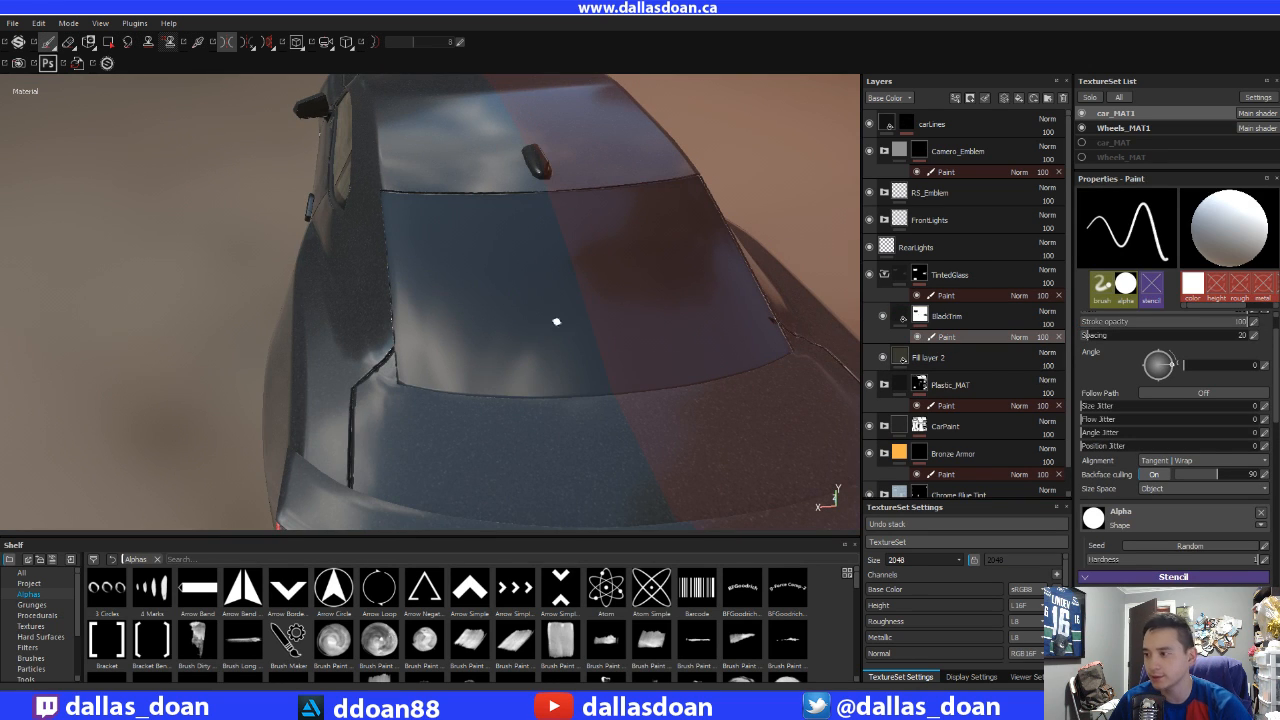
right_click_drag(445, 220, 462, 227, "ctrl")
key("x")
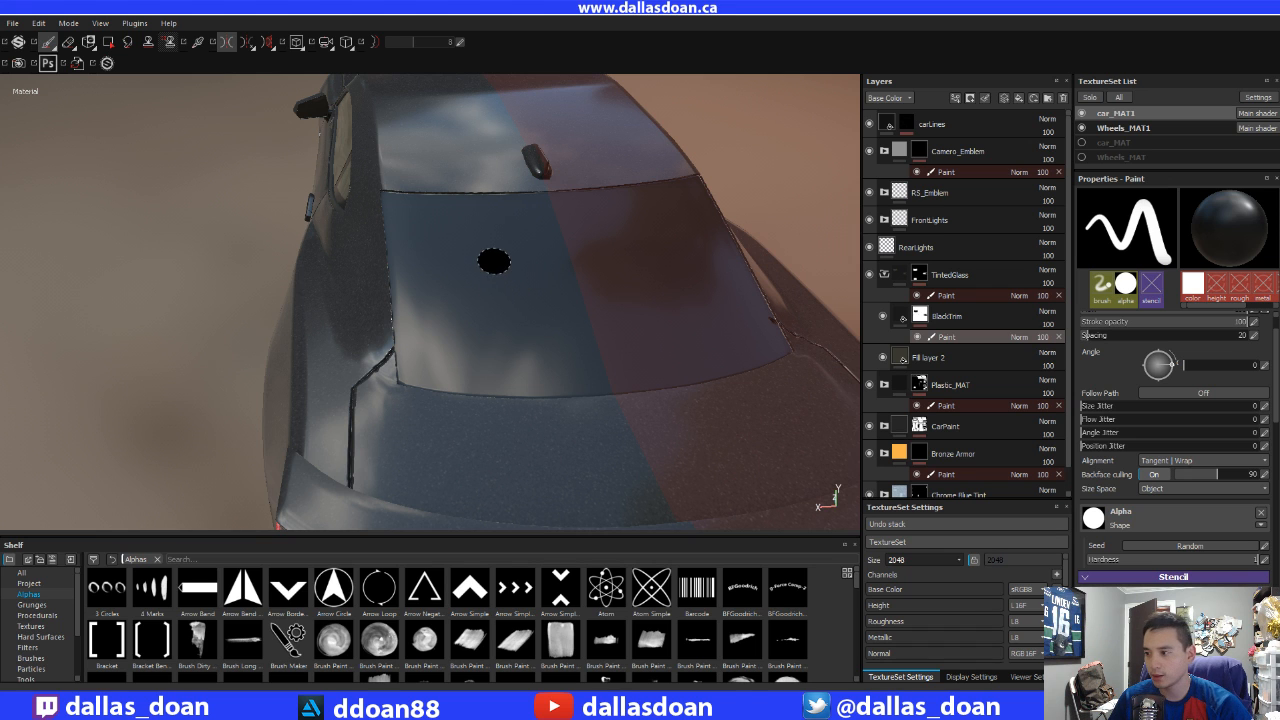
key("super")
key("super")
mouse_move(491, 280)
left_mouse_down("alt")
mouse_move(483, 318)
mouse_move(437, 296)
left_mouse_up("alt")
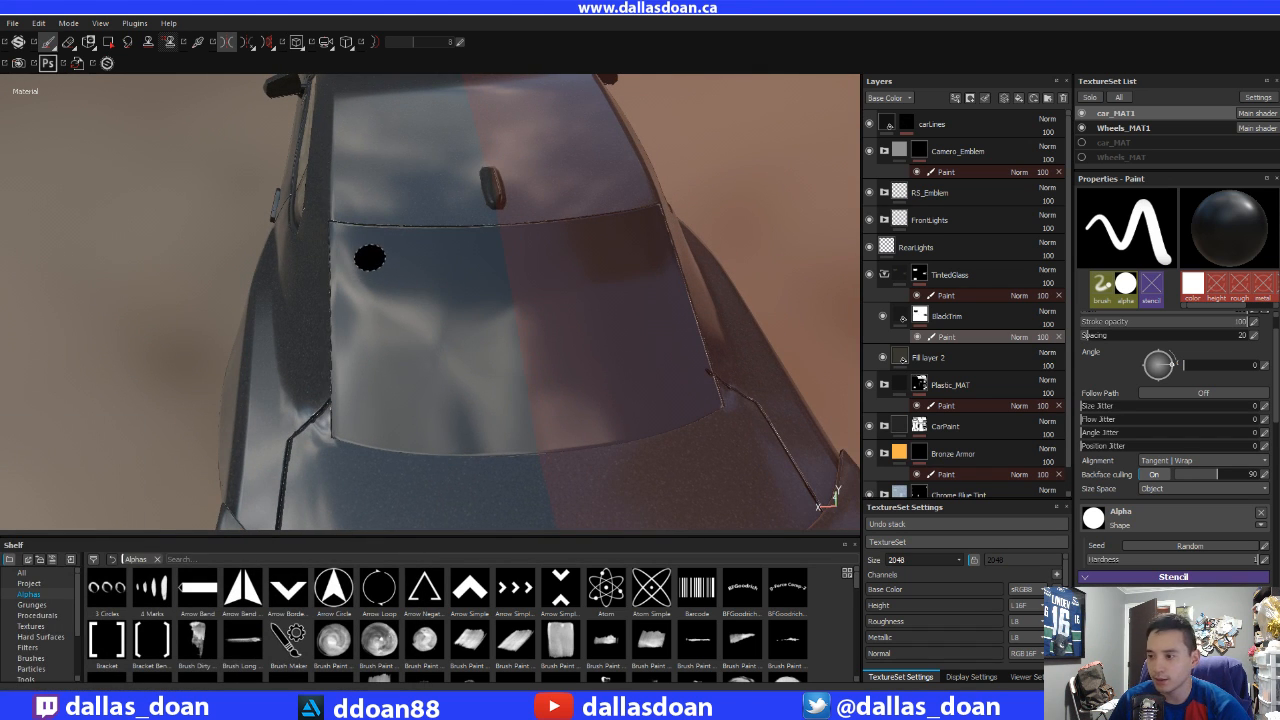
key("x")
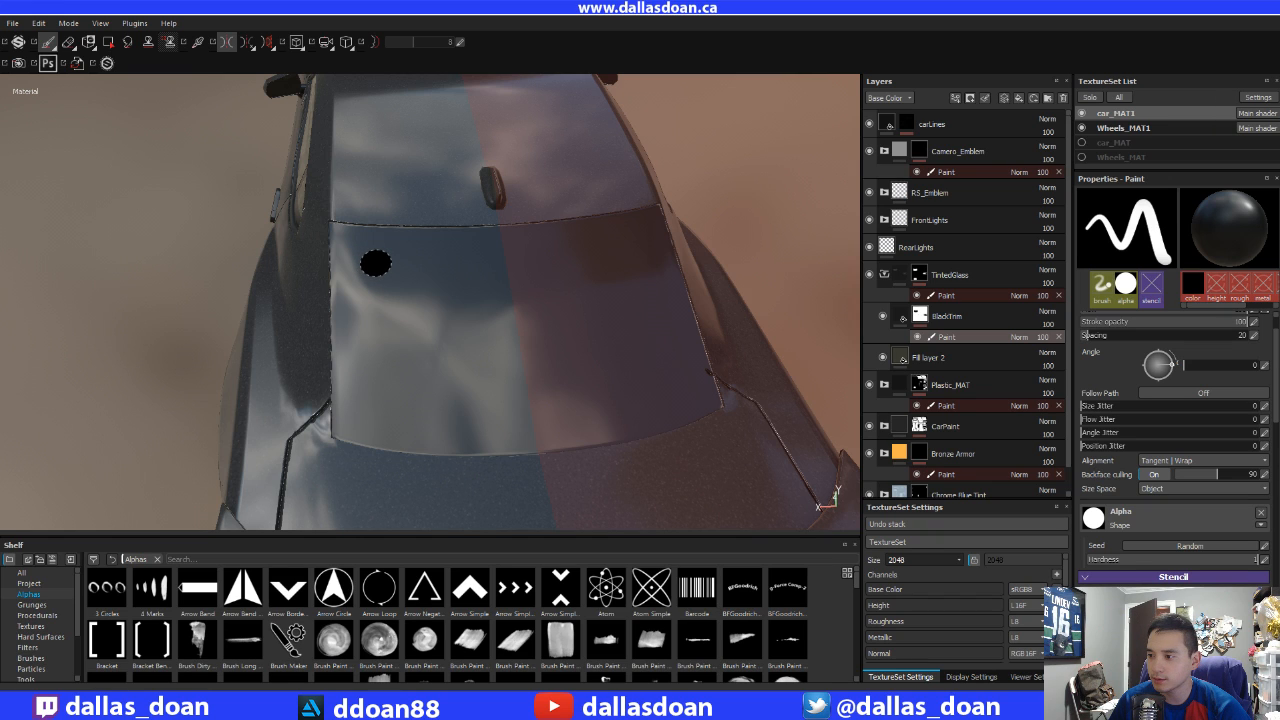
- Paint straight black mask strokes parallel to the side, lower and upper edges of the rear window, leaving a trim border
key("shift")
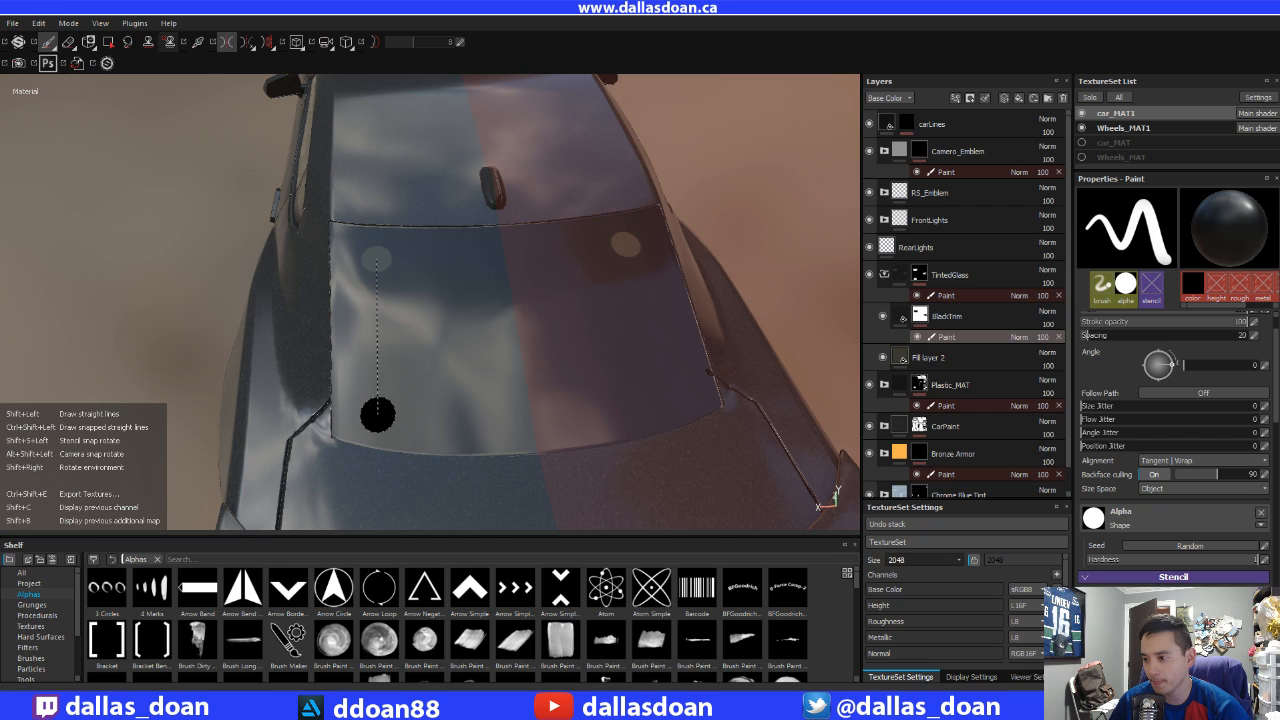
left_click(376, 402, "shift")
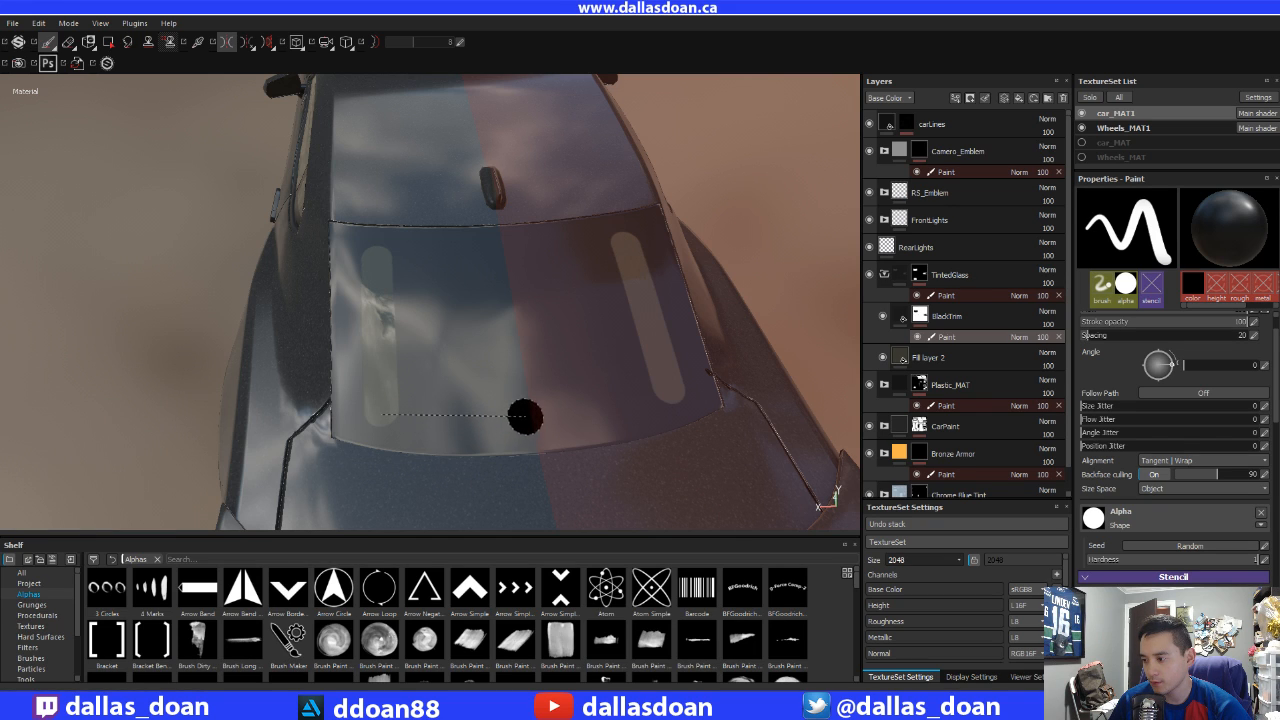
left_click(532, 413, "shift")
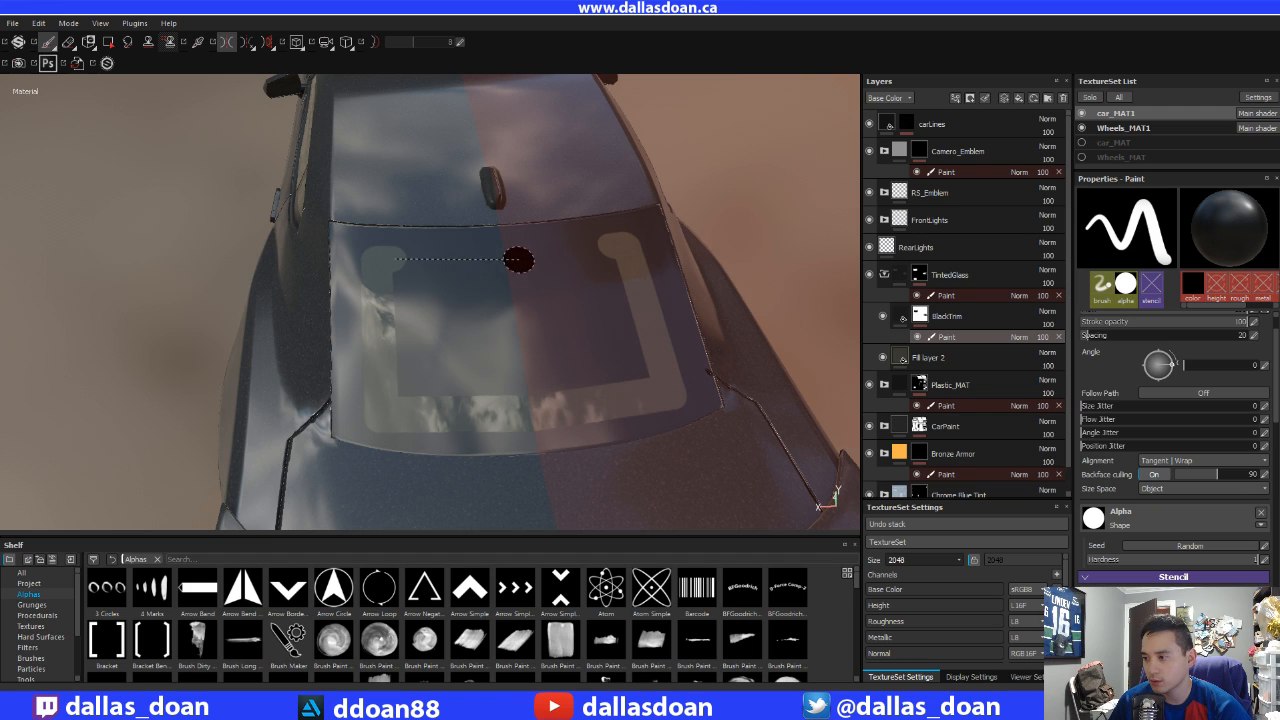
left_click(508, 263, "shift")
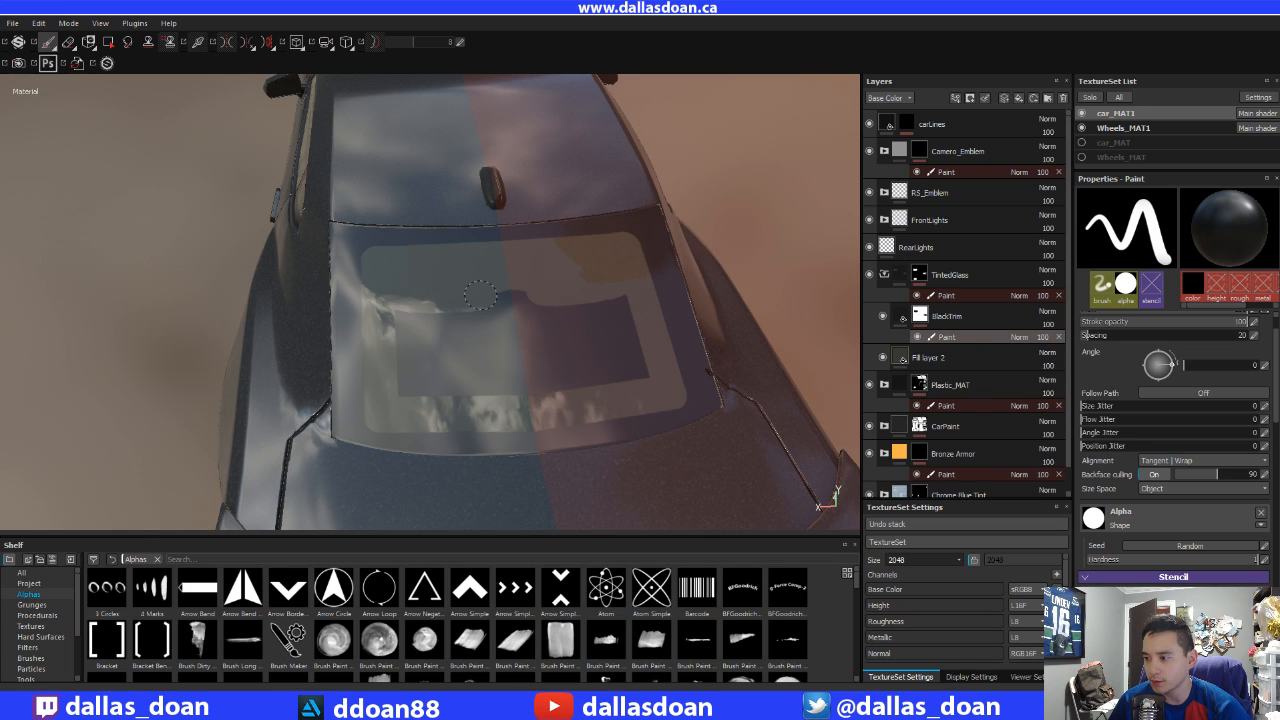
- Enlarge the brush and paint black over the middle of the rear window to clear the trim from the glass
key("bracketright")
key("bracketright")
key("bracketright")
mouse_move(431, 307)
left_mouse_down()
mouse_move(428, 364)
mouse_move(490, 337)
mouse_move(458, 350)
mouse_move(425, 340)
mouse_move(434, 374)
mouse_move(463, 294)
mouse_move(519, 253)
mouse_move(463, 323)
mouse_move(440, 380)
mouse_move(445, 421)
left_mouse_up()
- Shrink the brush and paint black along the rear window's lower trim border to follow the curve of the glass
scroll(418, 320, "up", 2)
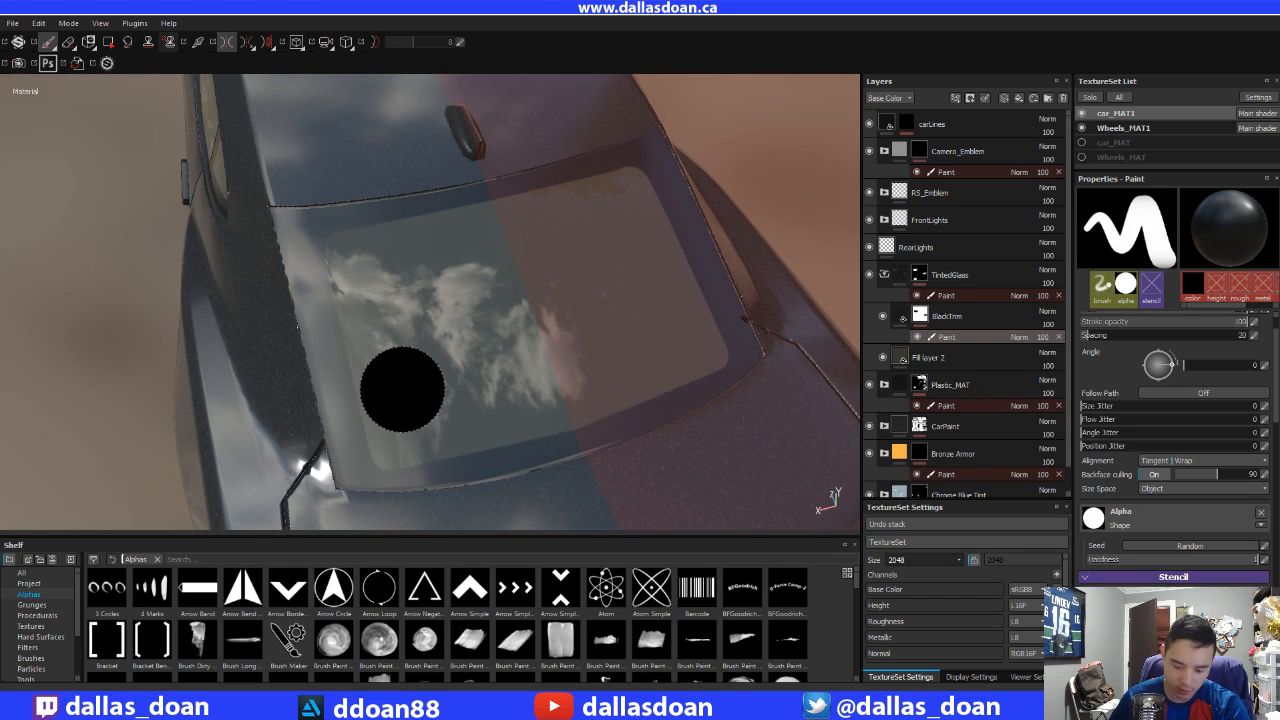
key("bracketleft")
key("bracketleft")
key("bracketleft")
key("bracketleft")
key("bracketleft")
key("bracketleft")
key("bracketleft")
key("bracketleft")
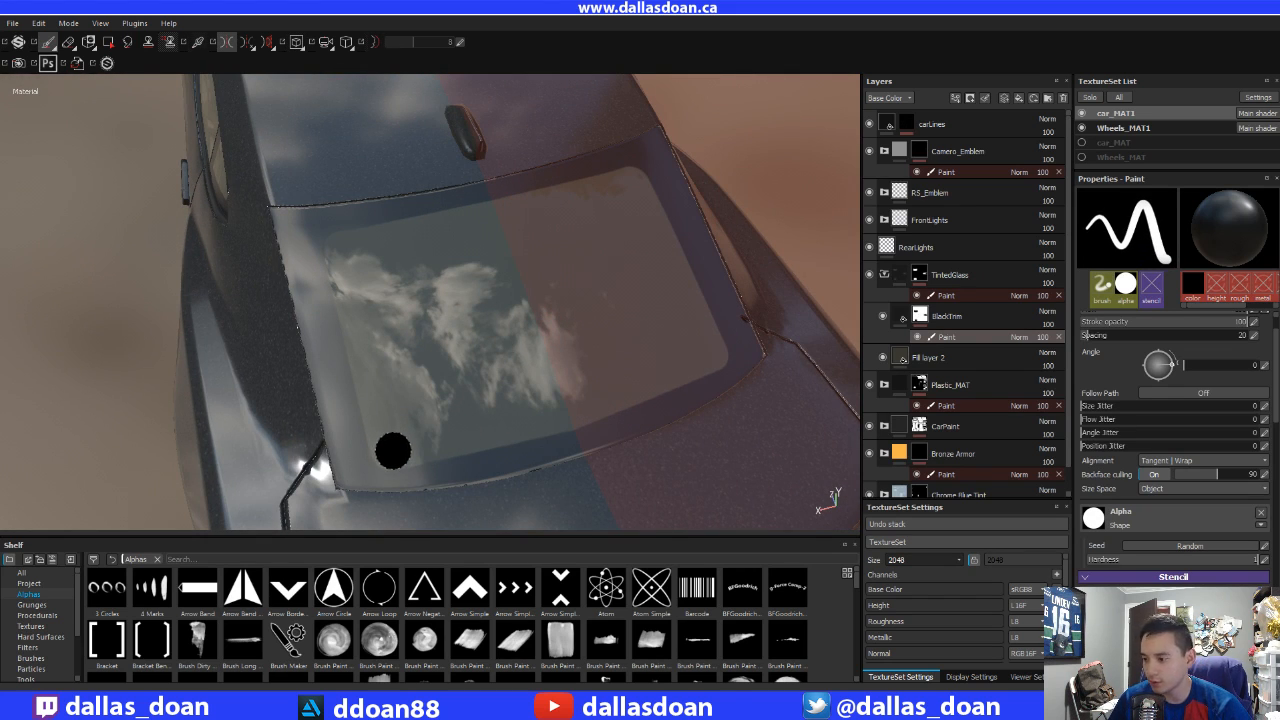
mouse_move(393, 452)
left_mouse_down()
mouse_move(480, 455)
mouse_move(602, 403)
left_mouse_up()
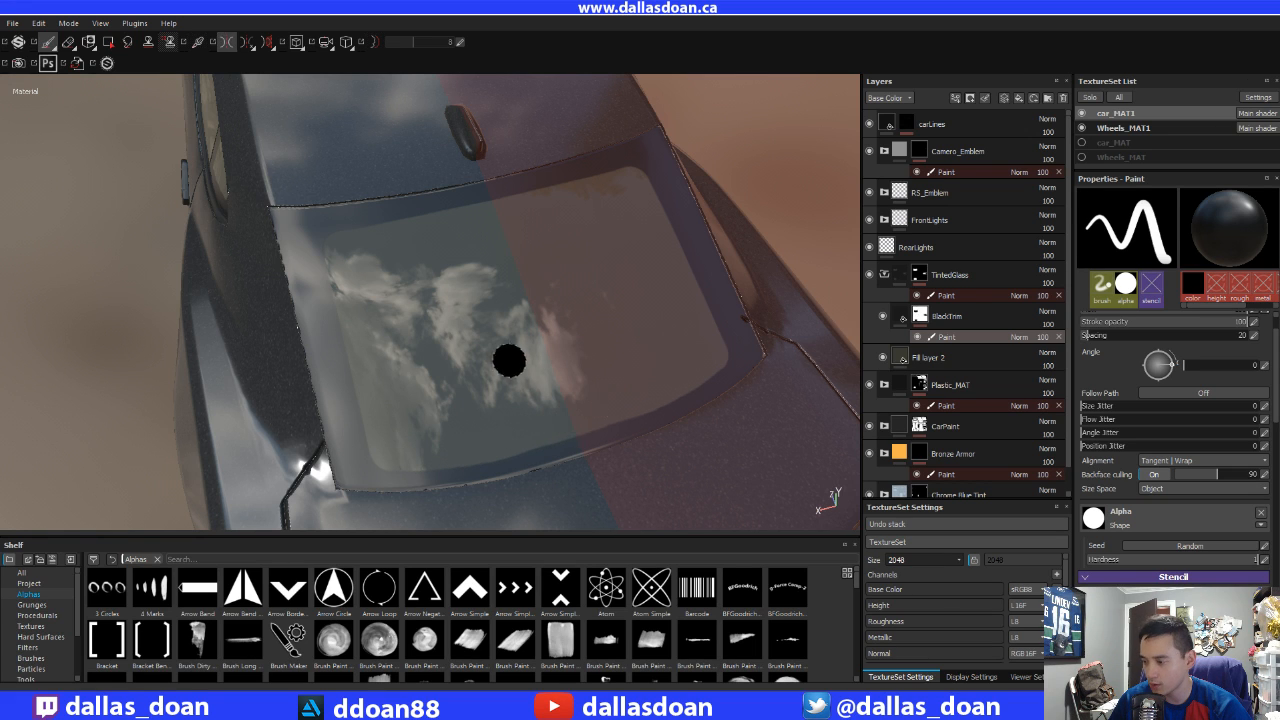
- Try a black mask stroke at the rear window's upper corner, and undo it
middle_click_drag(476, 300, 489, 343, "alt")
left_click_drag(489, 343, 555, 353, "alt")
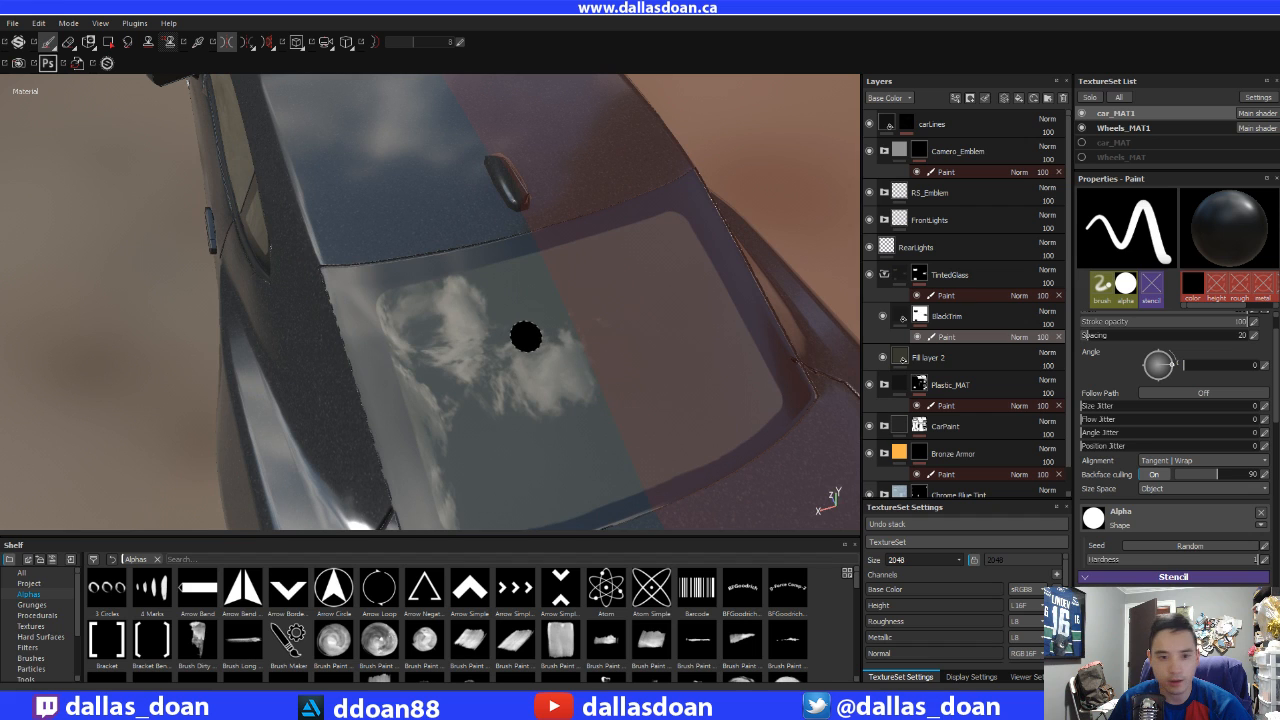
left_click_drag(451, 337, 414, 317, "alt")
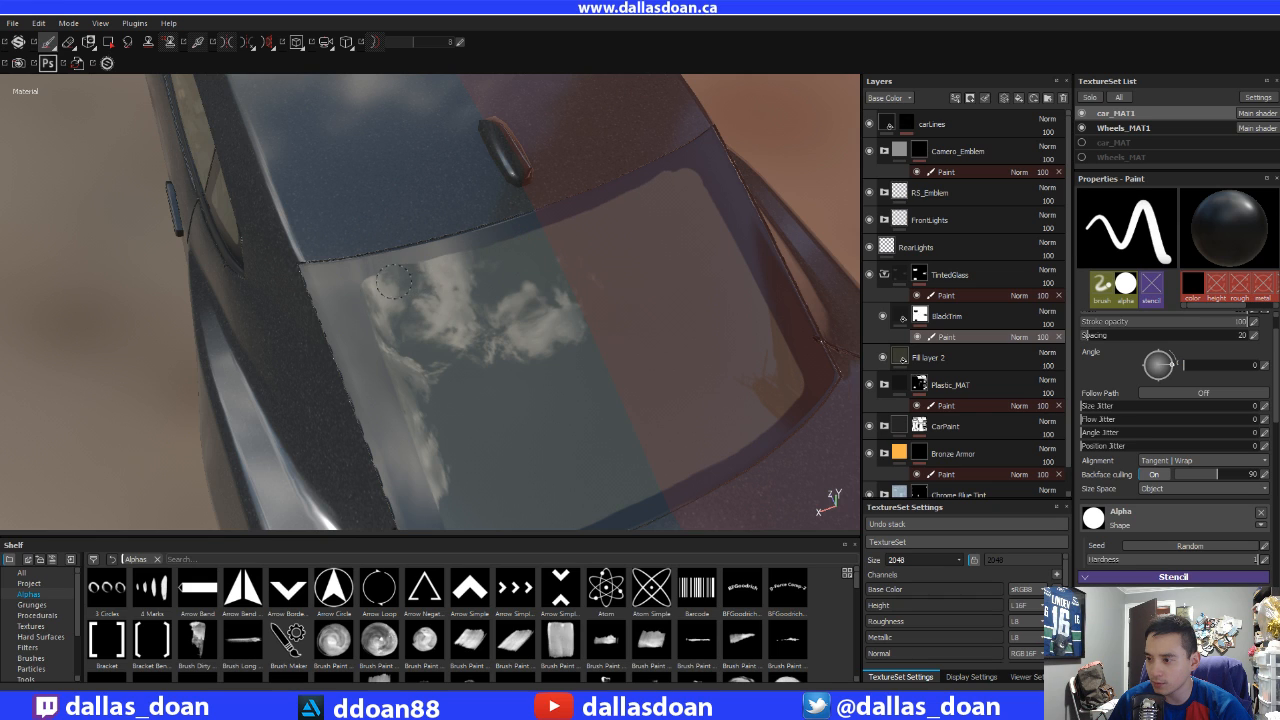
left_click_drag(382, 284, 380, 287)
key("ctrl+z")
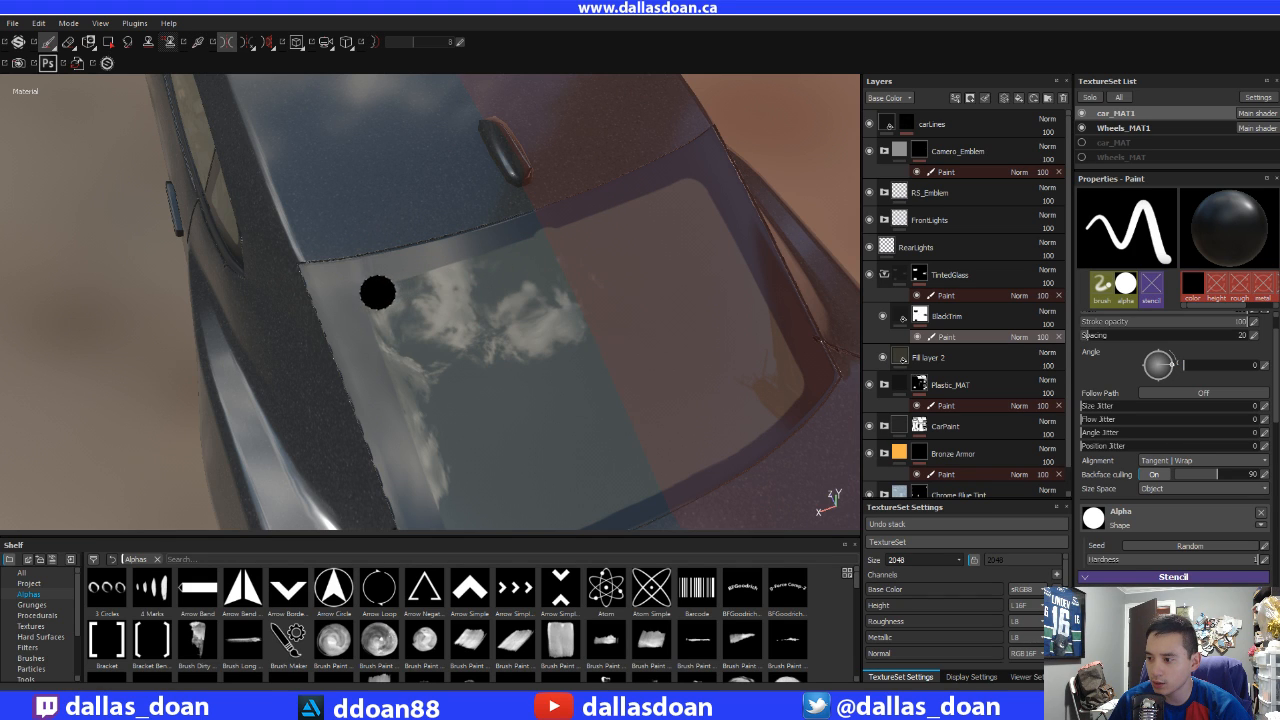
- Review the rear window trim and the whole car's finish from the rear, side and front
mouse_move(543, 286)
left_mouse_down("alt")
mouse_move(451, 291)
mouse_move(411, 343)
mouse_move(440, 298)
mouse_move(517, 329)
mouse_move(500, 320)
mouse_move(466, 340)
mouse_move(548, 309)
mouse_move(545, 330)
left_mouse_up("alt")
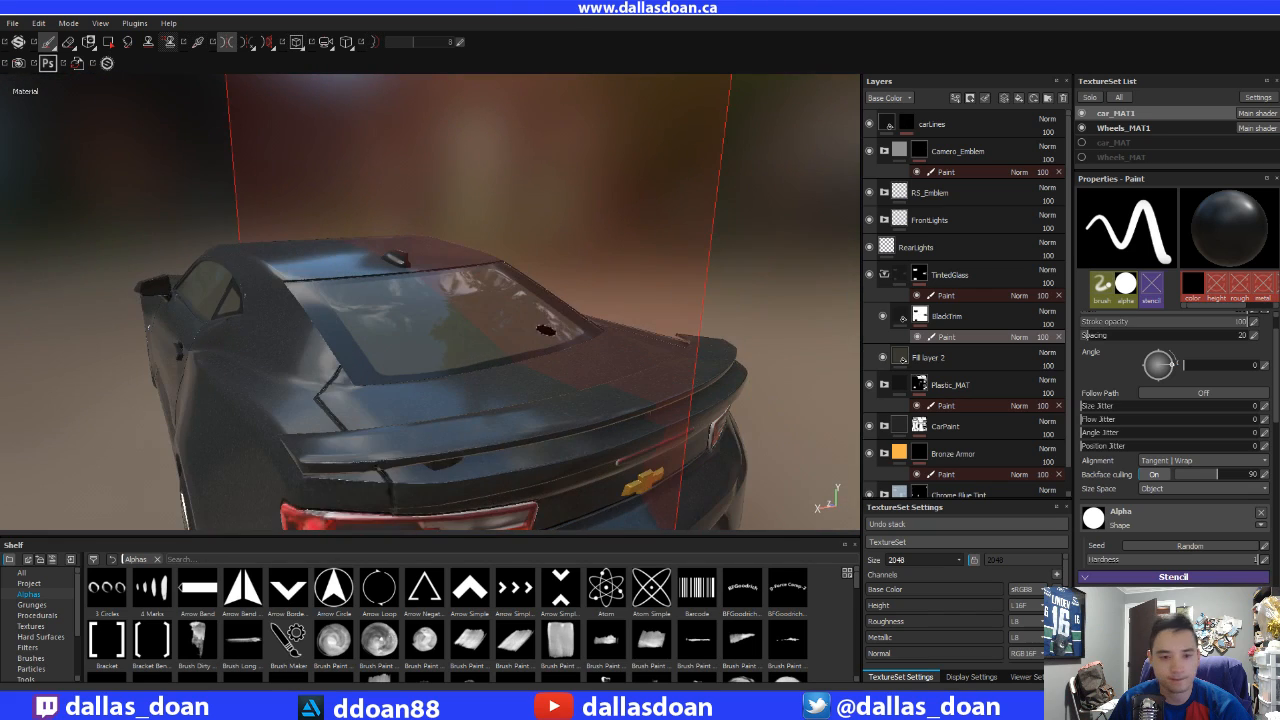
left_click_drag(462, 319, 321, 294, "alt")
scroll(500, 283, "up", 6)
left_click_drag(394, 333, 476, 377, "alt")
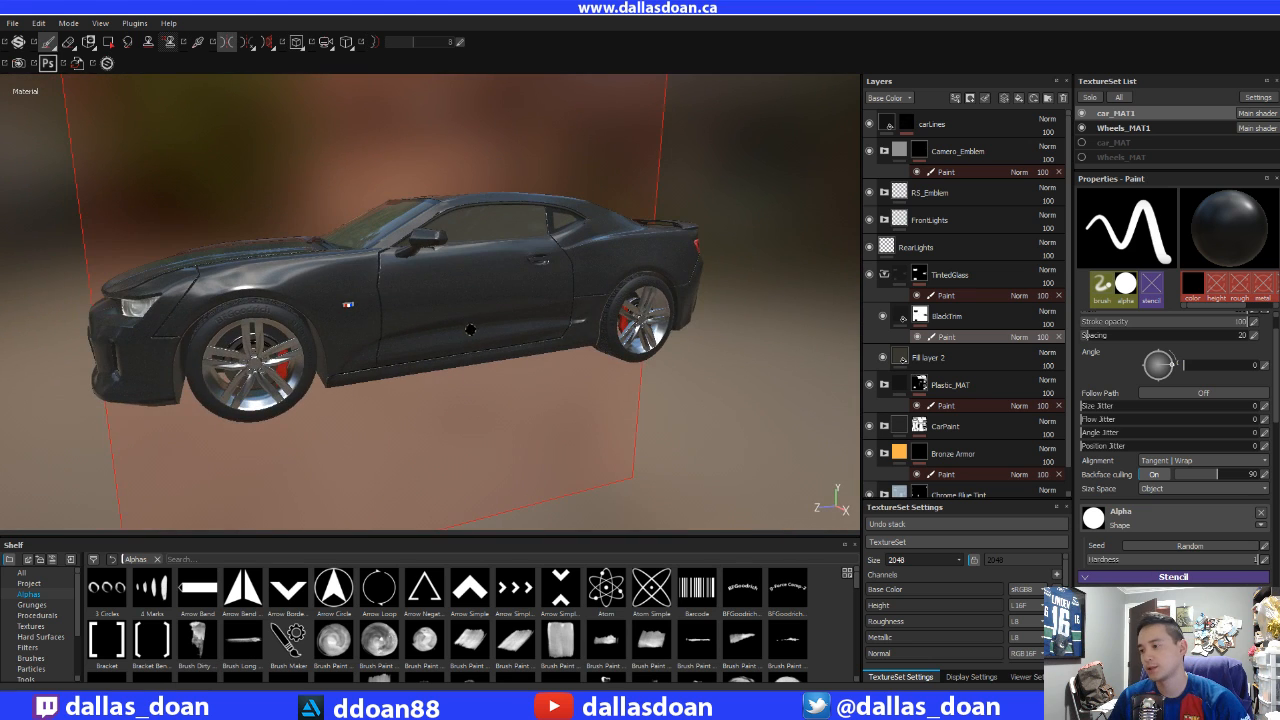
left_click_drag(470, 330, 608, 318, "alt")
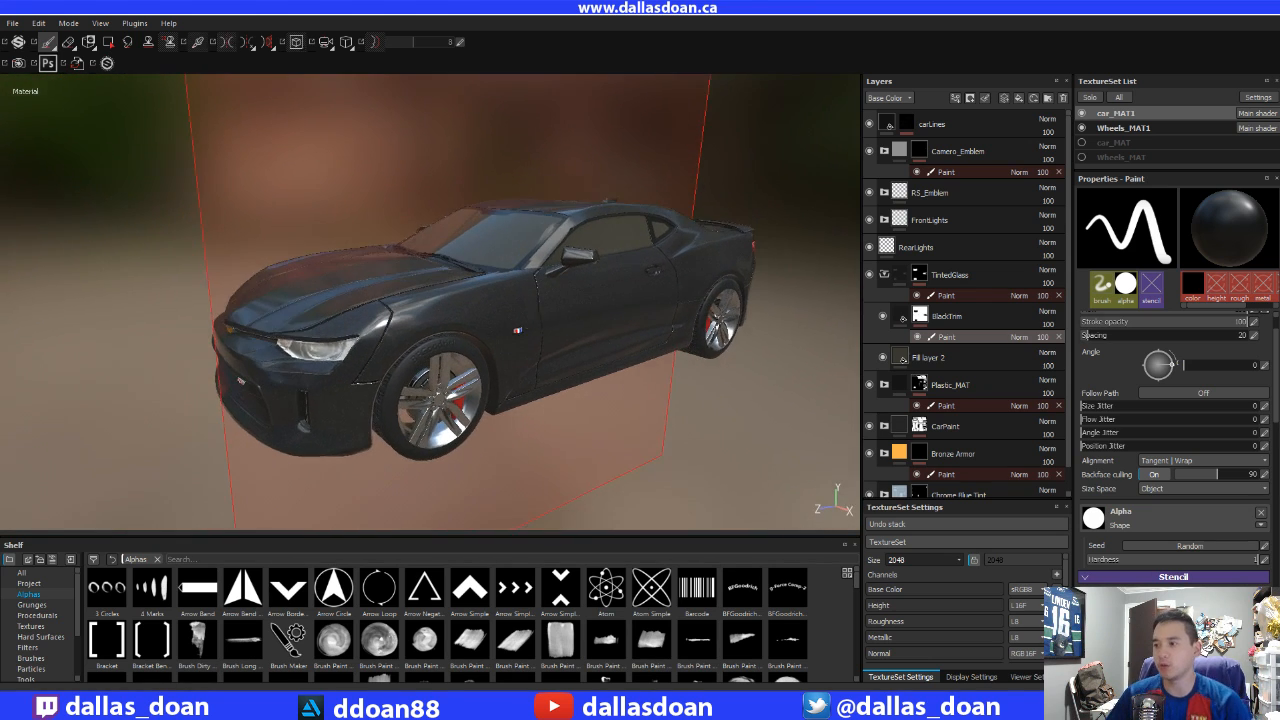
mouse_move(520, 324)
left_mouse_down("alt")
mouse_move(524, 311)
mouse_move(526, 338)
mouse_move(532, 320)
mouse_move(514, 300)
left_mouse_up("alt")
middle_click_drag(514, 300, 492, 286, "alt")
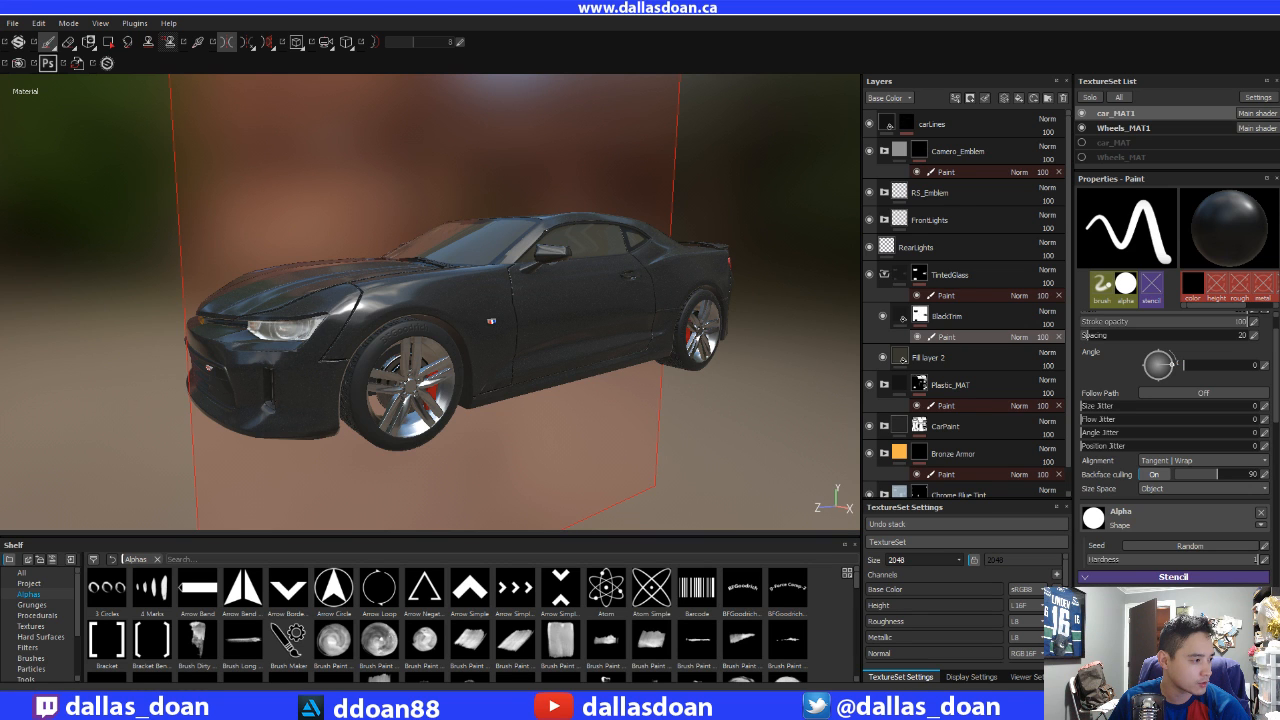
left_click_drag(455, 435, 455, 382, "alt")
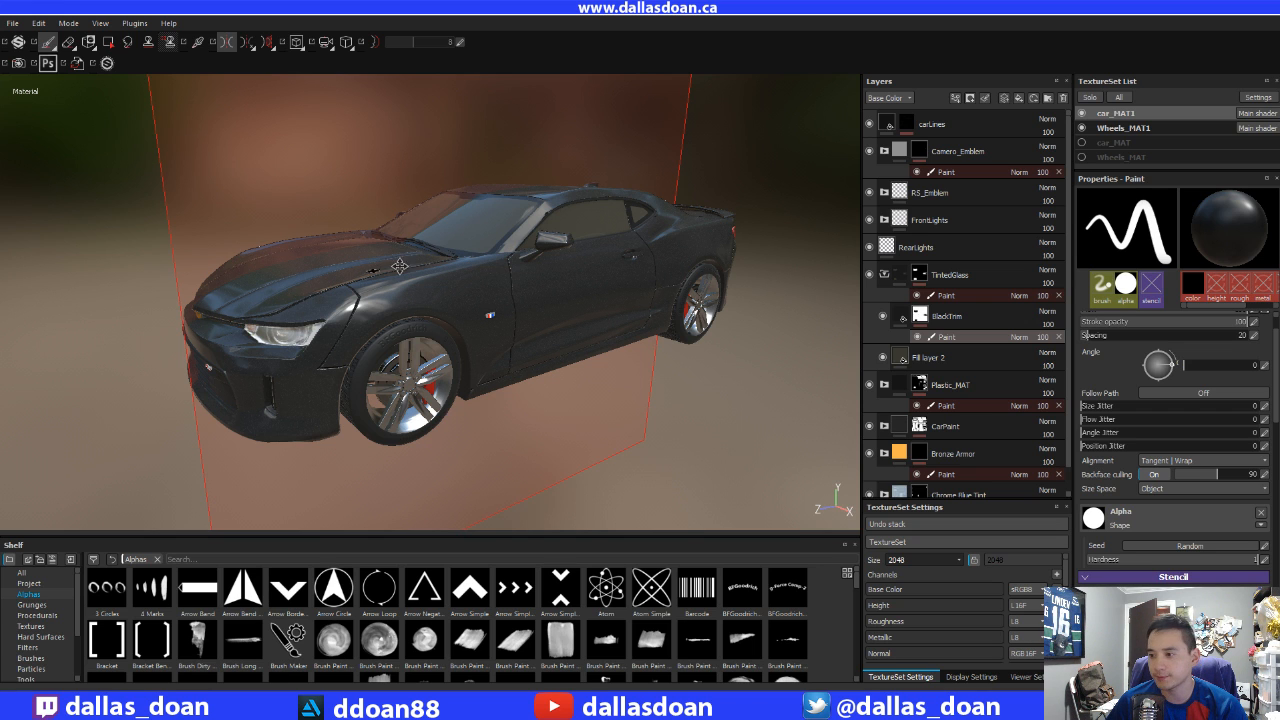
left_click_drag(400, 266, 326, 254, "alt")
scroll(571, 270, "down", 3)
scroll(472, 269, "up", 4)
scroll(326, 254, "down", 3)
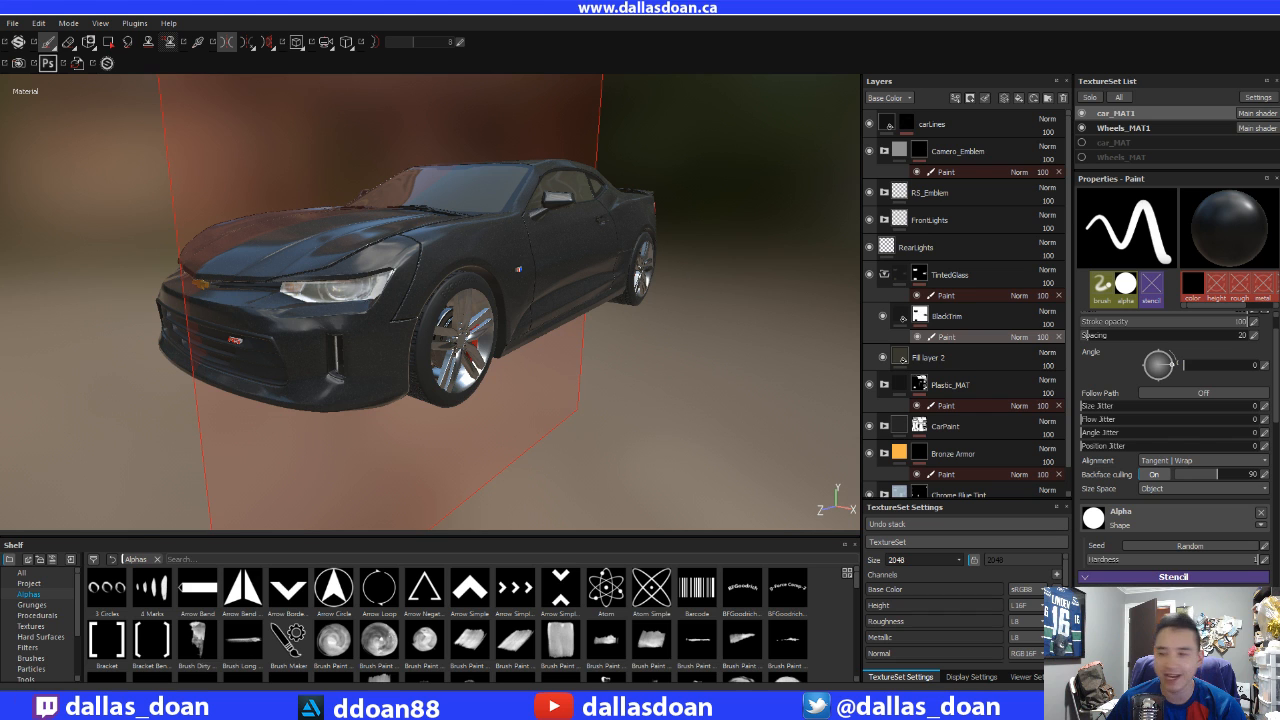
left_click_drag(412, 279, 250, 284, "alt")
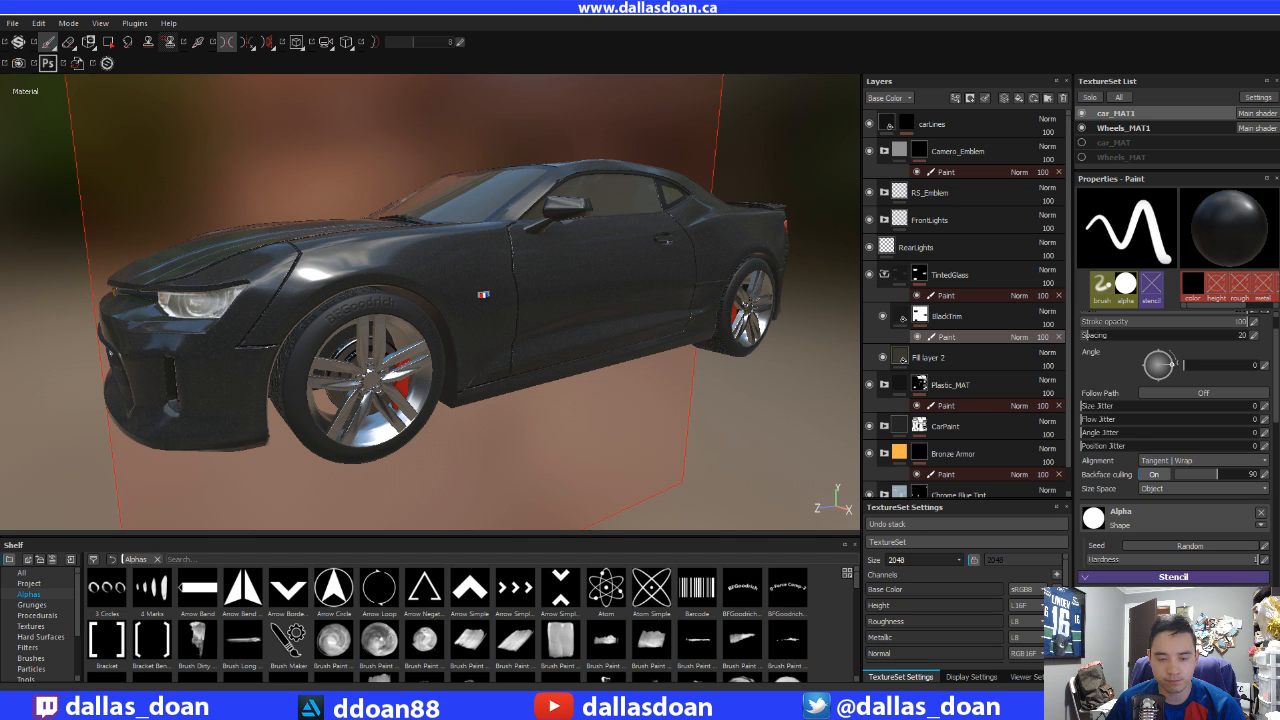
- Bring up the 2016-Chevrolet-Camaro-RS-V-6-side.jpg reference in Photos and examine the car's side from rear to front fender
left_click_drag(0, 70, 718, 110)
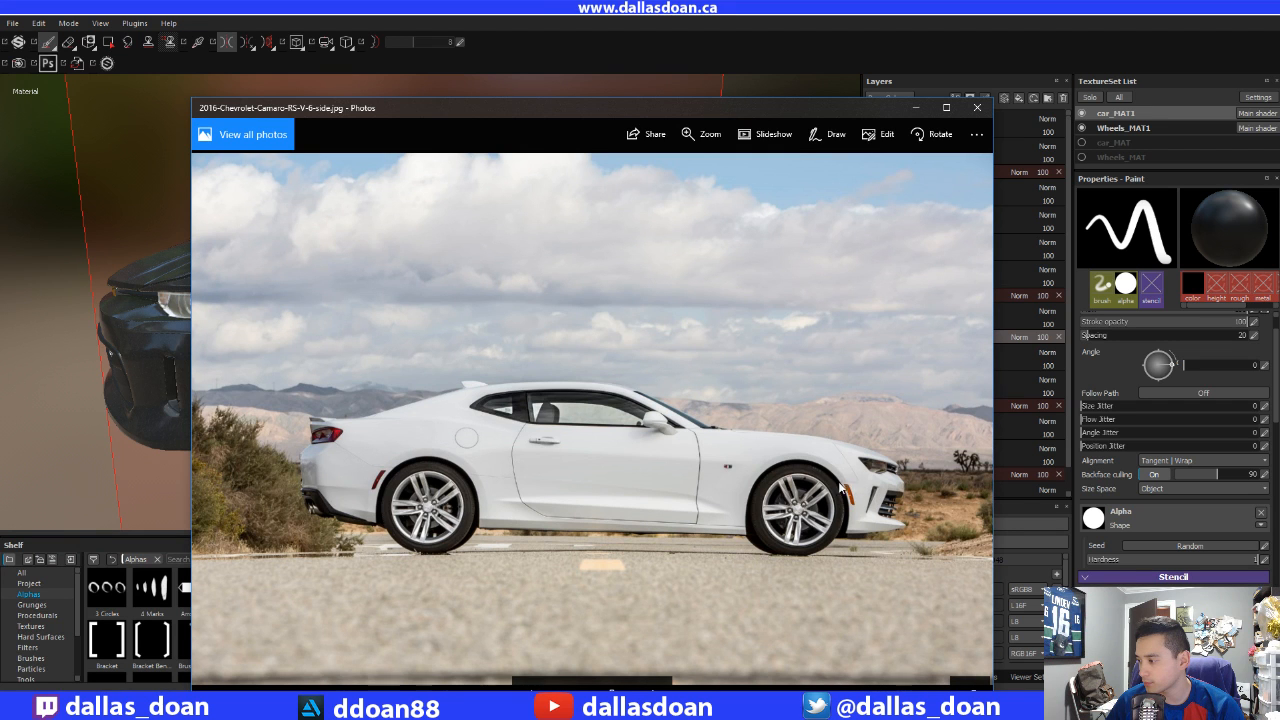
scroll(475, 478, "up", 4)
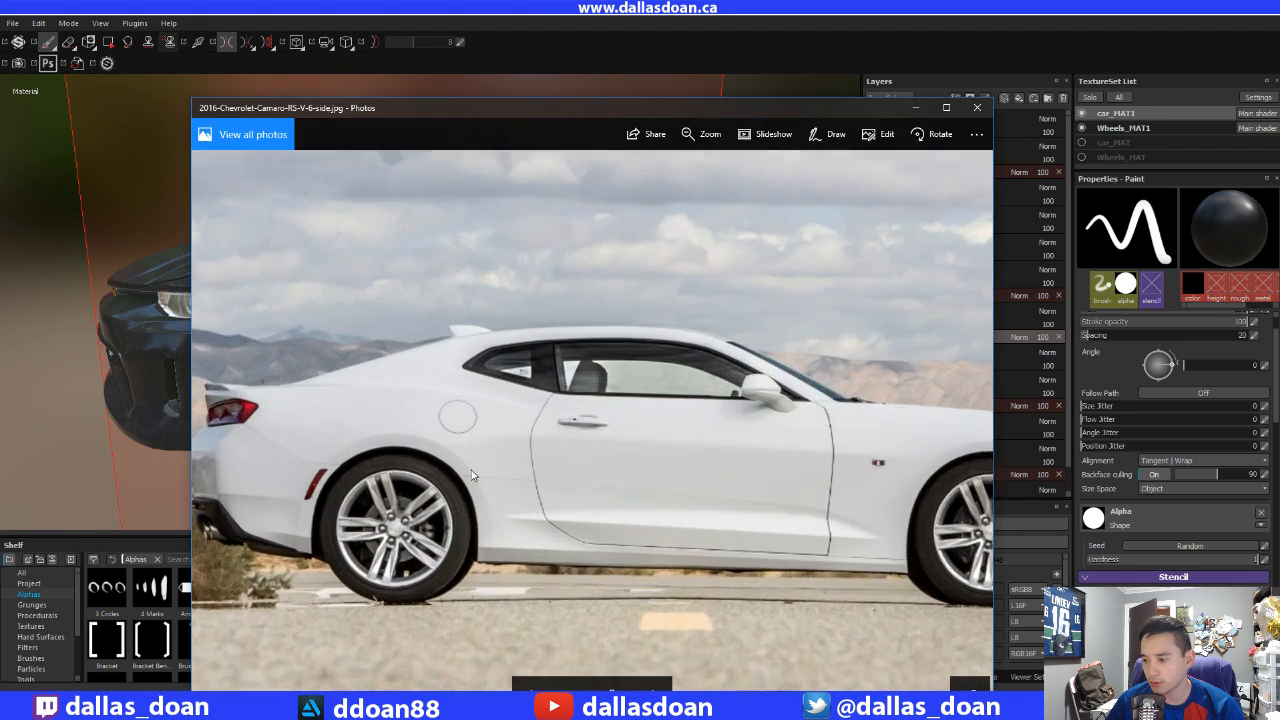
left_click_drag(633, 431, 390, 440)
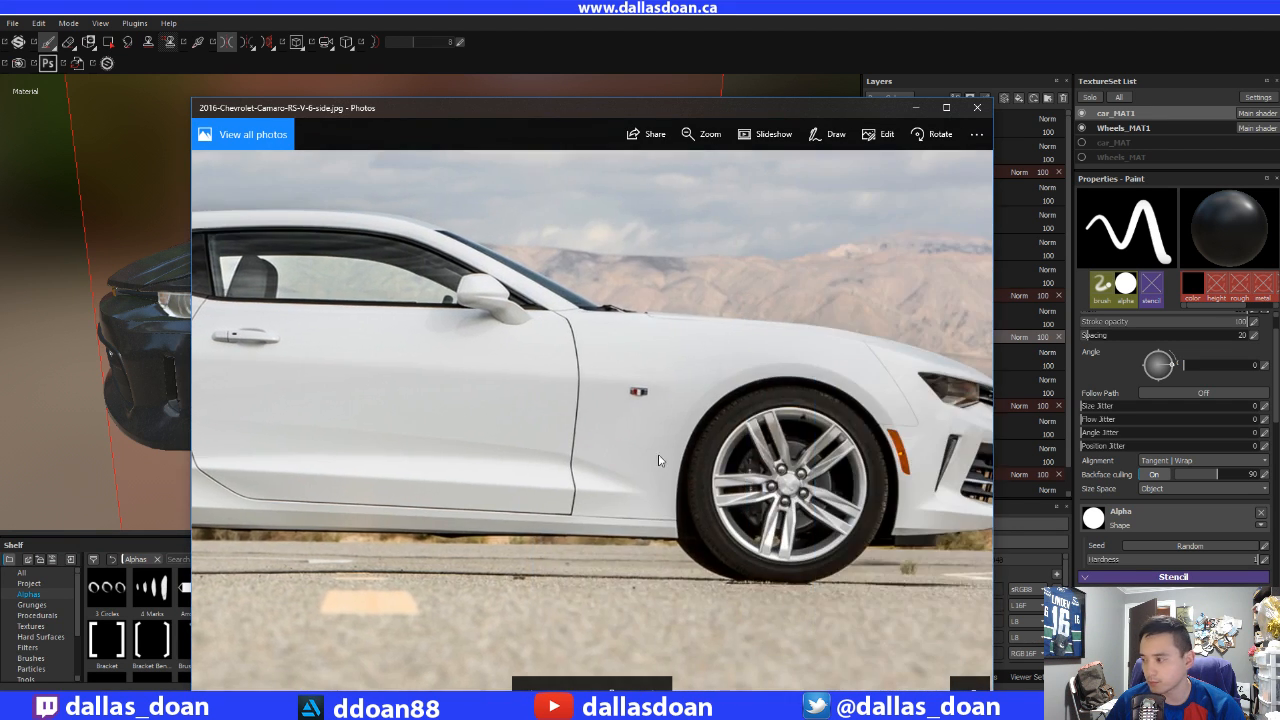
- Put the reference photo aside and switch to orthographic view, framing the car's front wheel and fender from the side
left_click_drag(625, 113, 0, 140)
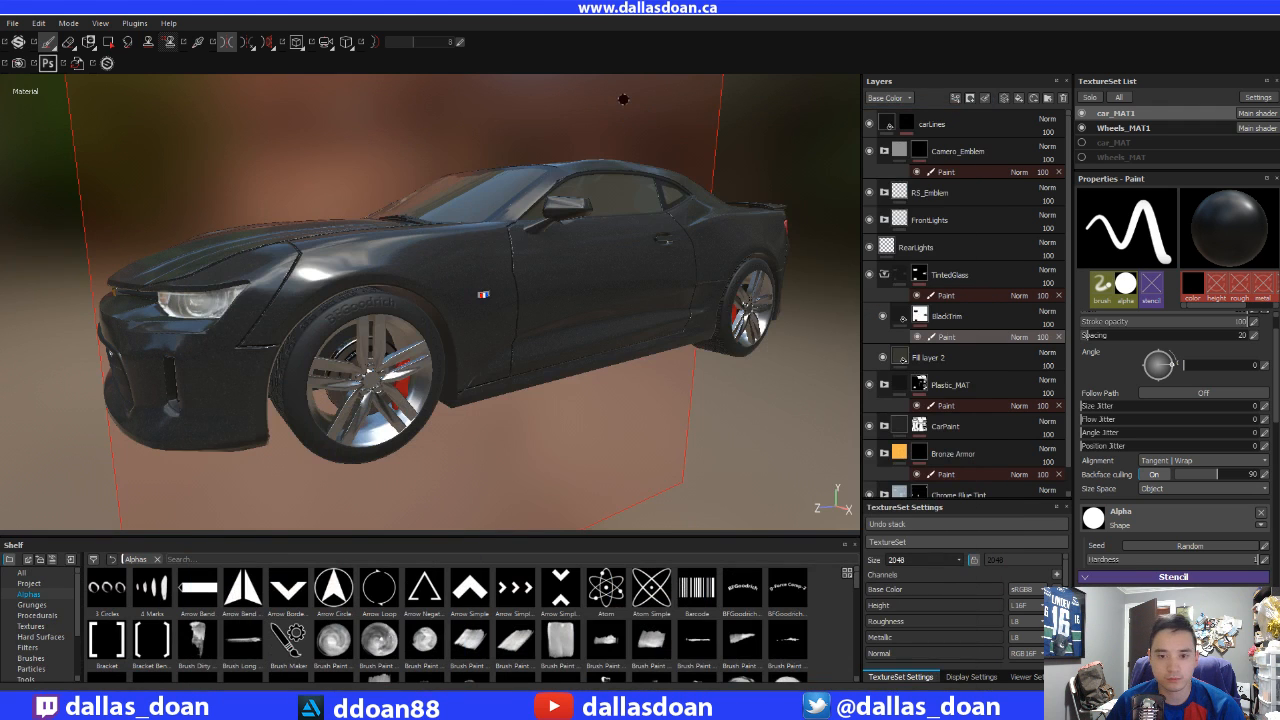
left_click_drag(673, 261, 511, 291, "alt")
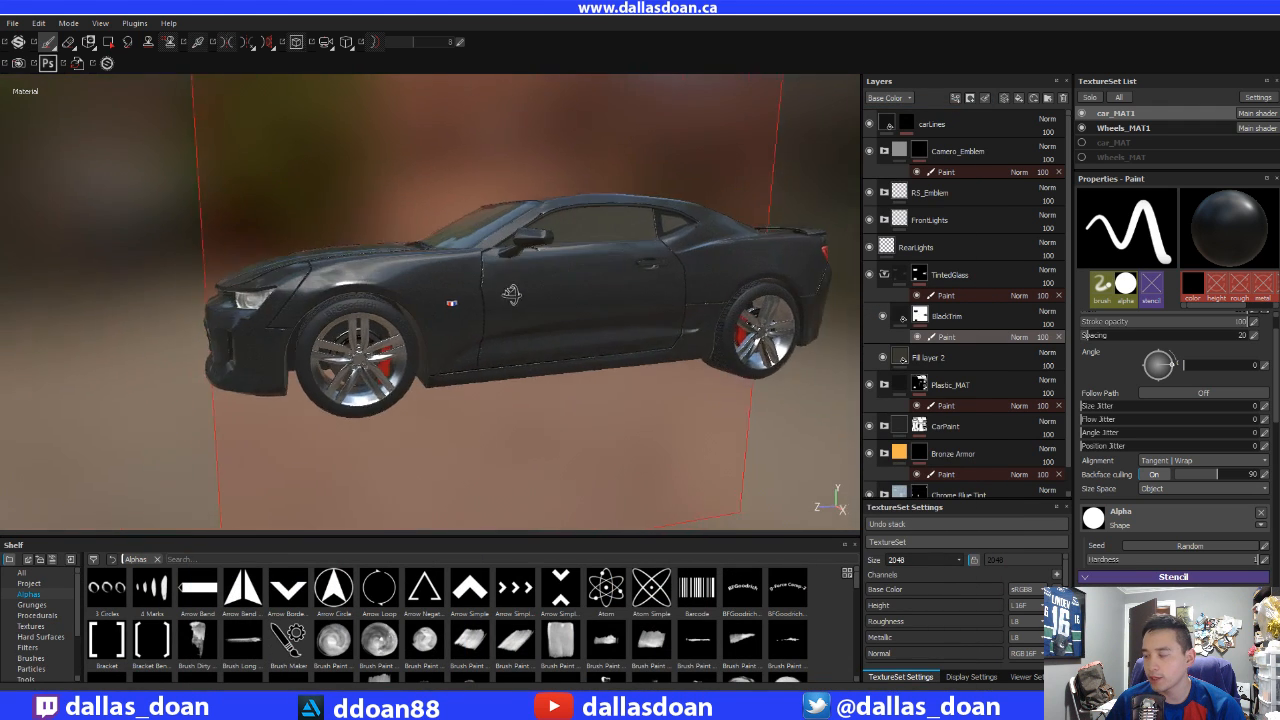
middle_click_drag(511, 291, 419, 293, "alt")
left_click_drag(419, 293, 390, 286, "alt")
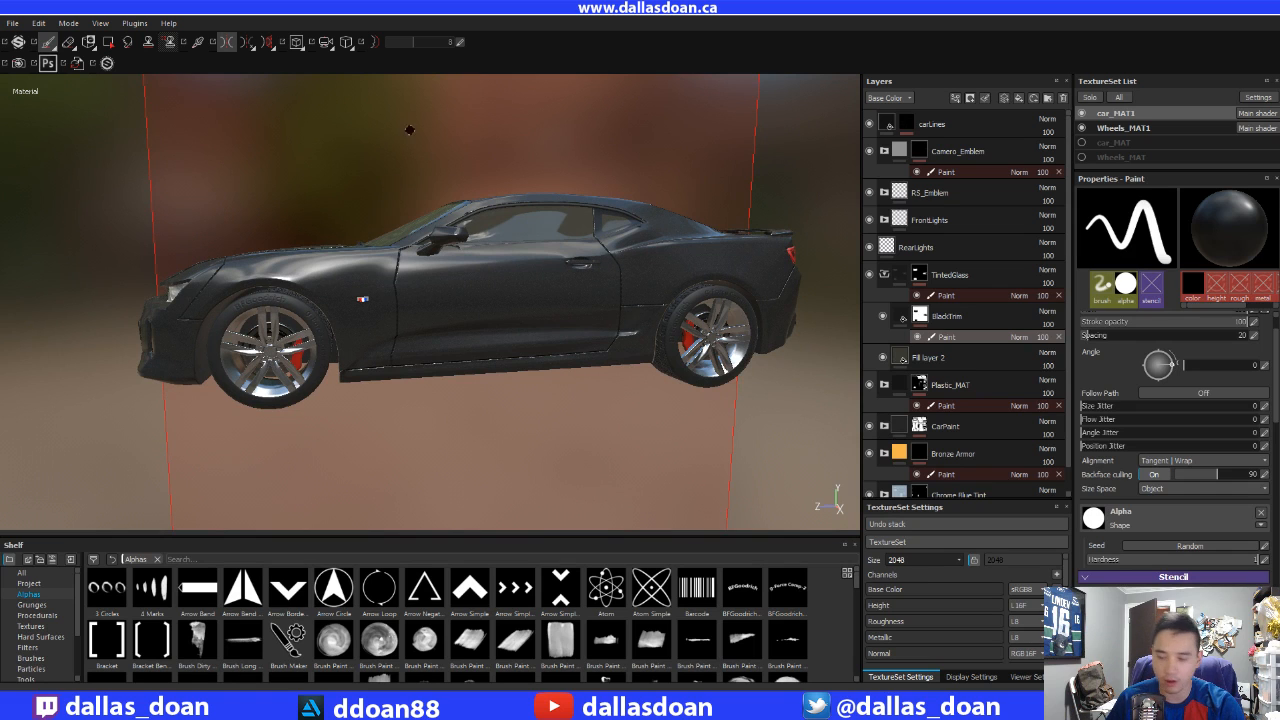
left_click(346, 42)
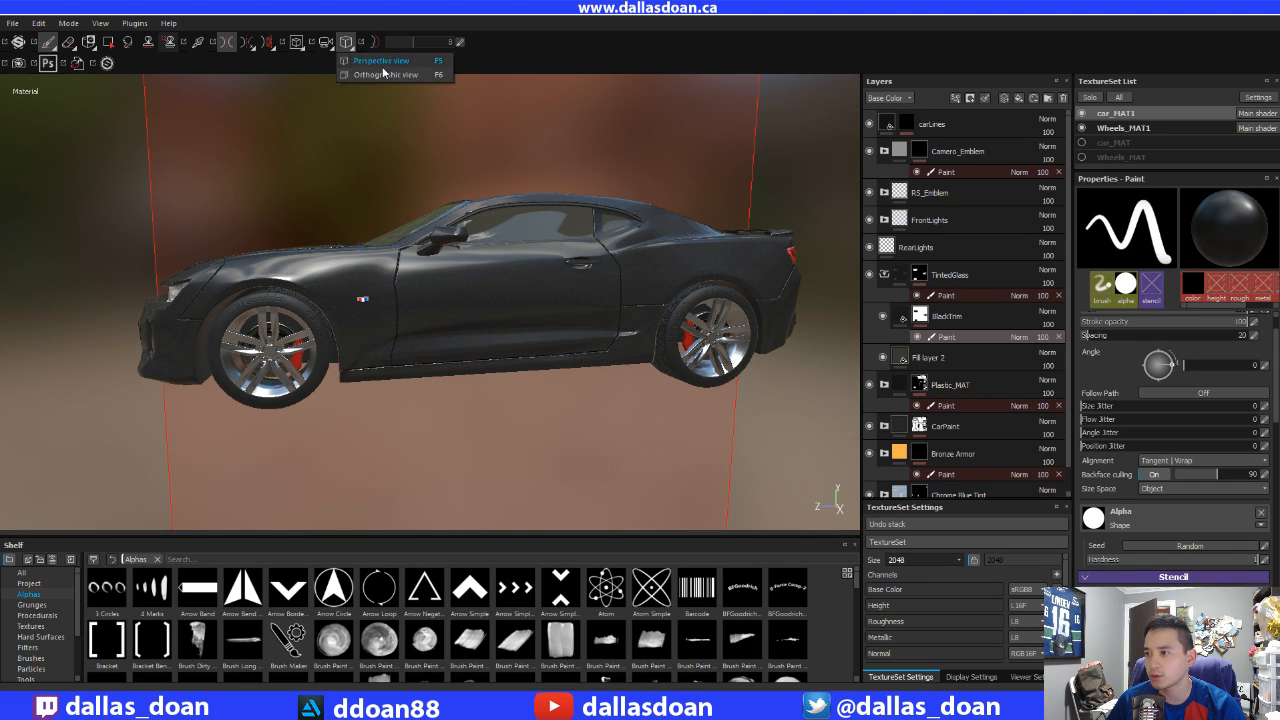
left_click(383, 75)
scroll(430, 300, "up", 3)
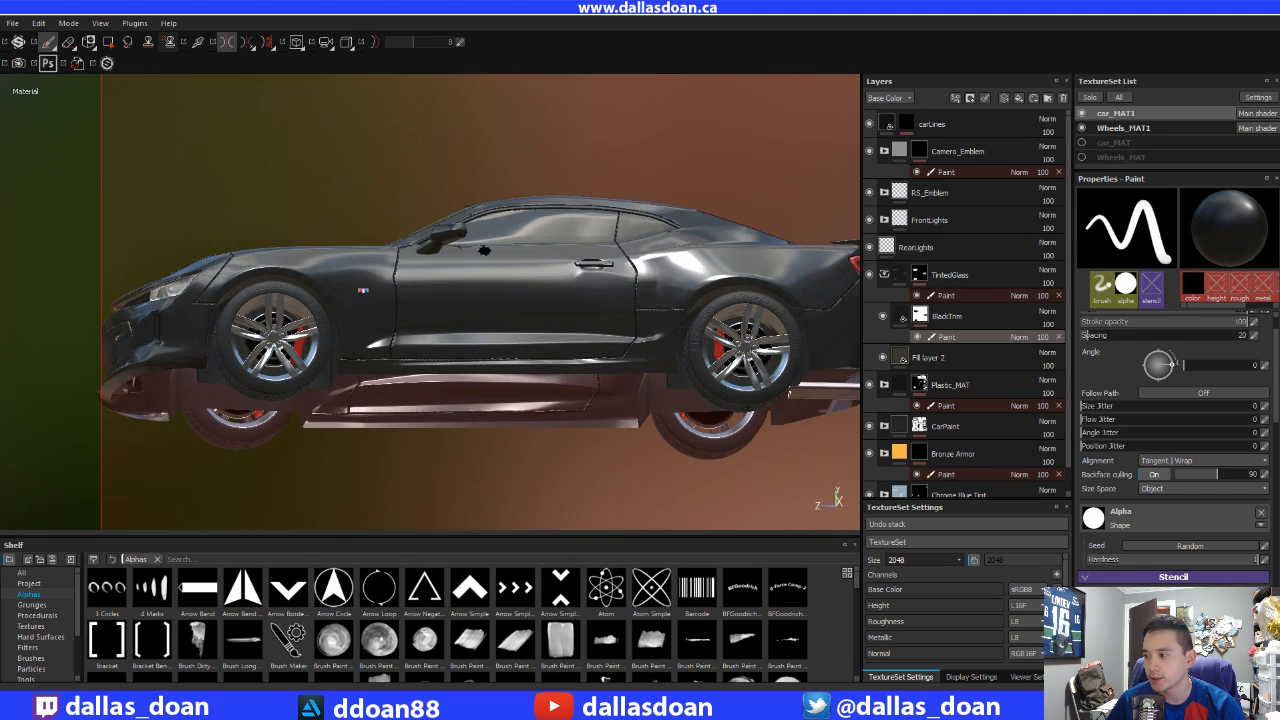
middle_click_drag(462, 261, 488, 286, "alt")
scroll(445, 294, "up", 4)
middle_click_drag(598, 322, 516, 332, "alt")
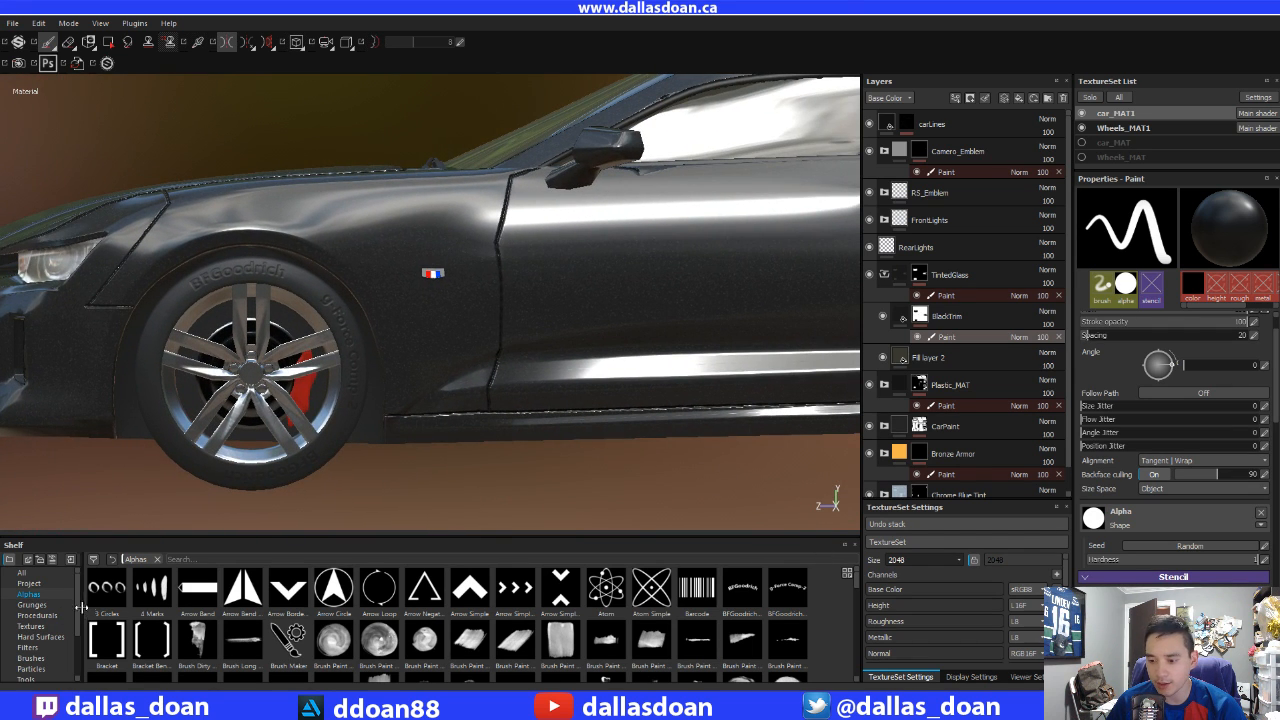
- Look through the shelf's Textures category for available light images
left_click_drag(79, 603, 84, 630)
scroll(44, 626, "down", 2)
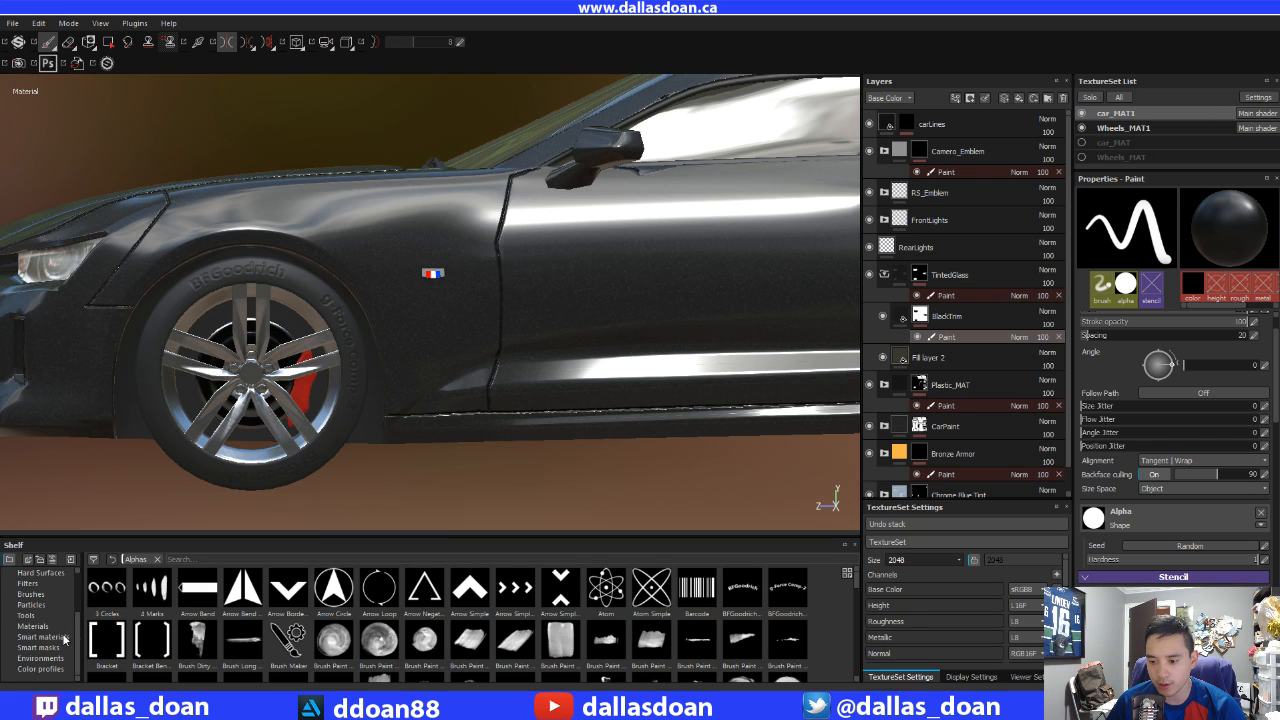
scroll(48, 627, "up", 4)
left_click(31, 605)
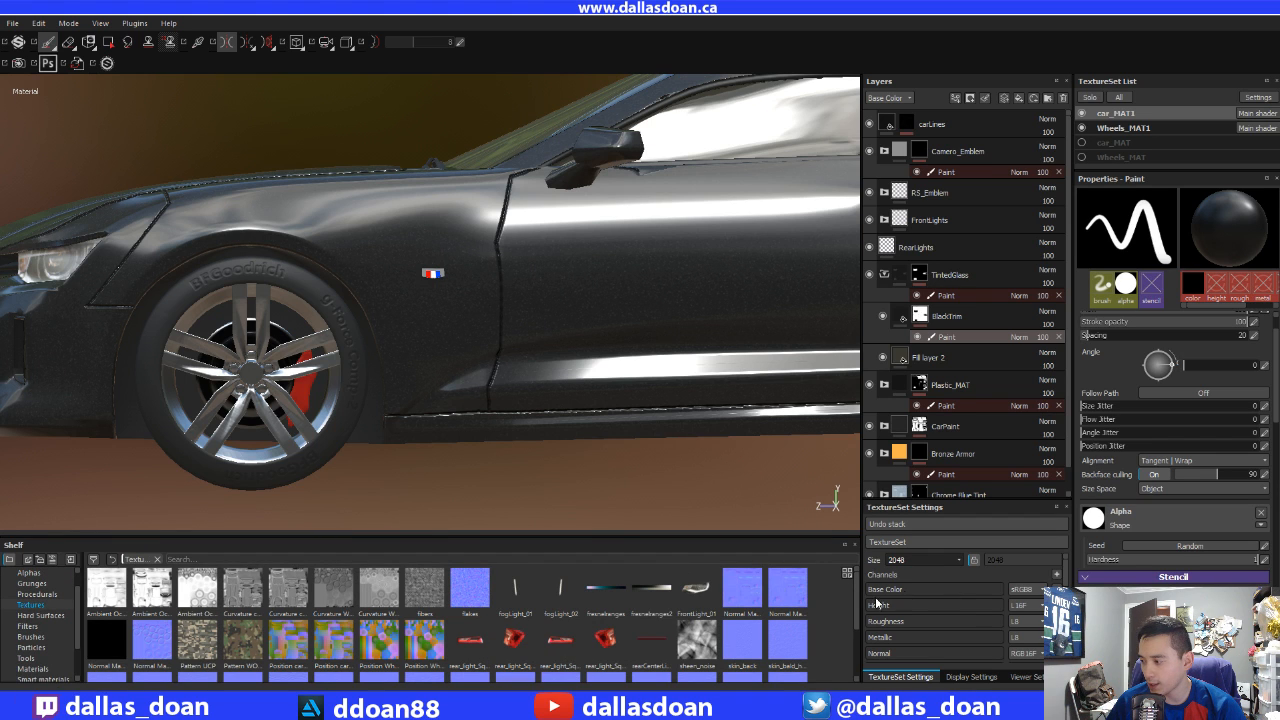
scroll(855, 598, "down", 4)
scroll(856, 600, "up", 4)
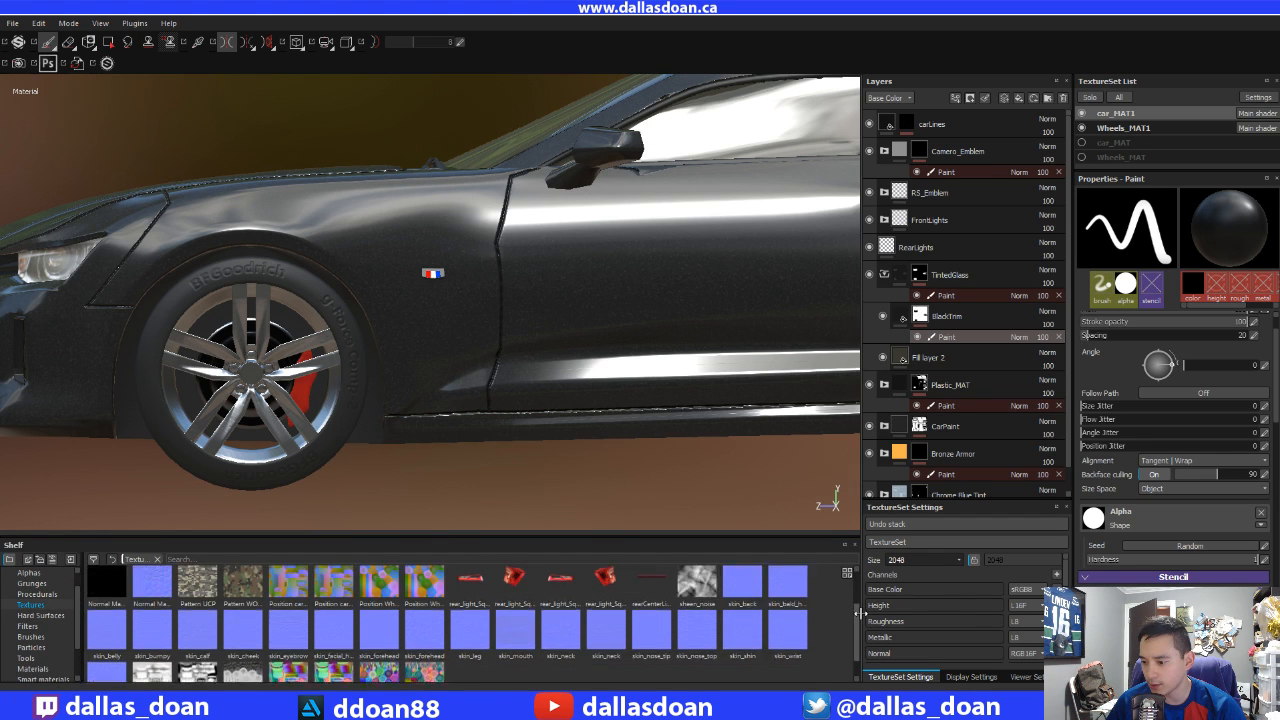
left_click_drag(857, 606, 871, 577)
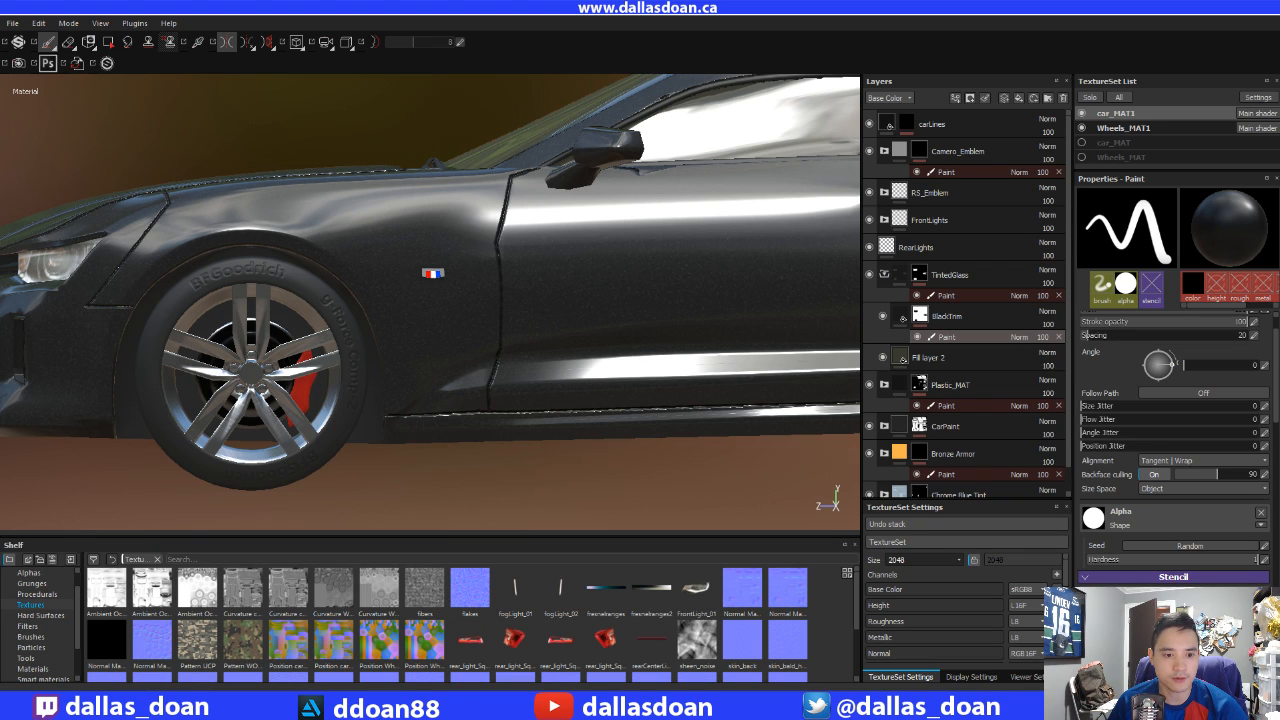
- From File Explorer's refs folder, bring frontTurnLights_01.png, frontTurnLights_02.png, rearWheelLight_01.png and rearWheelLight_02.png into the shelf for import
left_click_drag(0, 165, 407, 145)
scroll(470, 425, "down", 5)
left_click(372, 388)
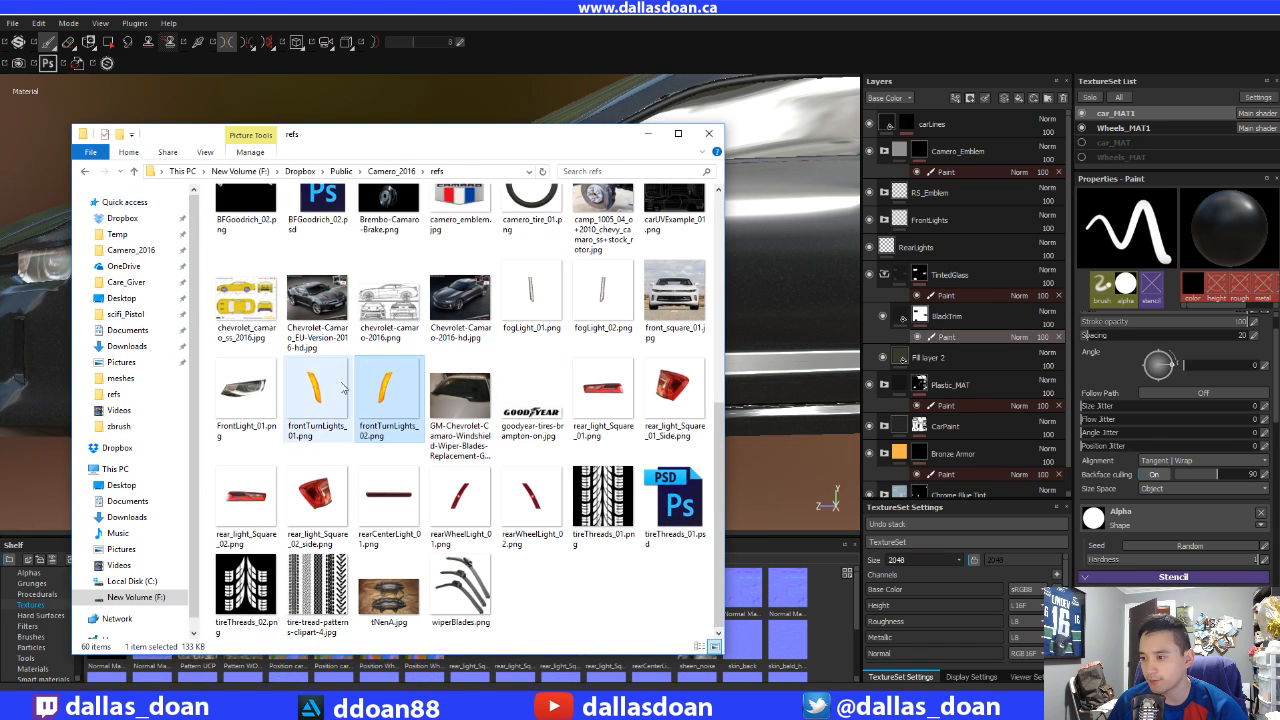
left_click(337, 389, "ctrl")
left_click(474, 499, "ctrl")
left_click(520, 497, "ctrl")
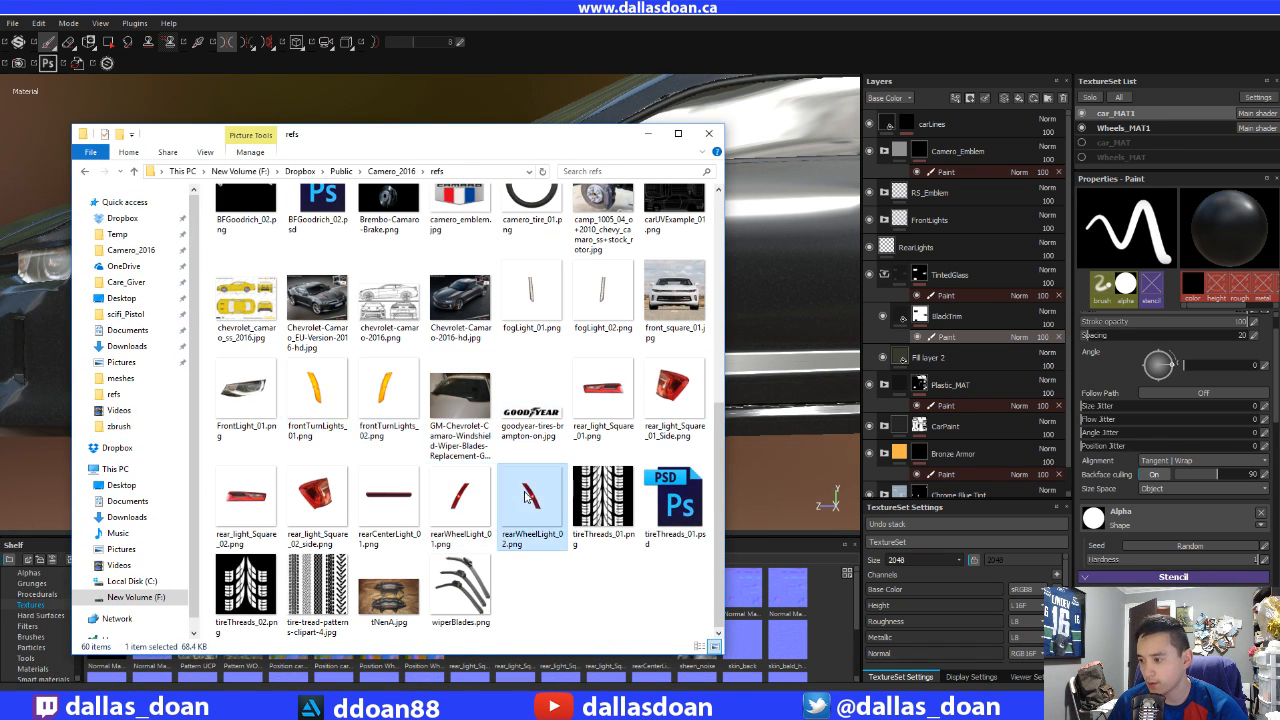
left_click(323, 400, "ctrl")
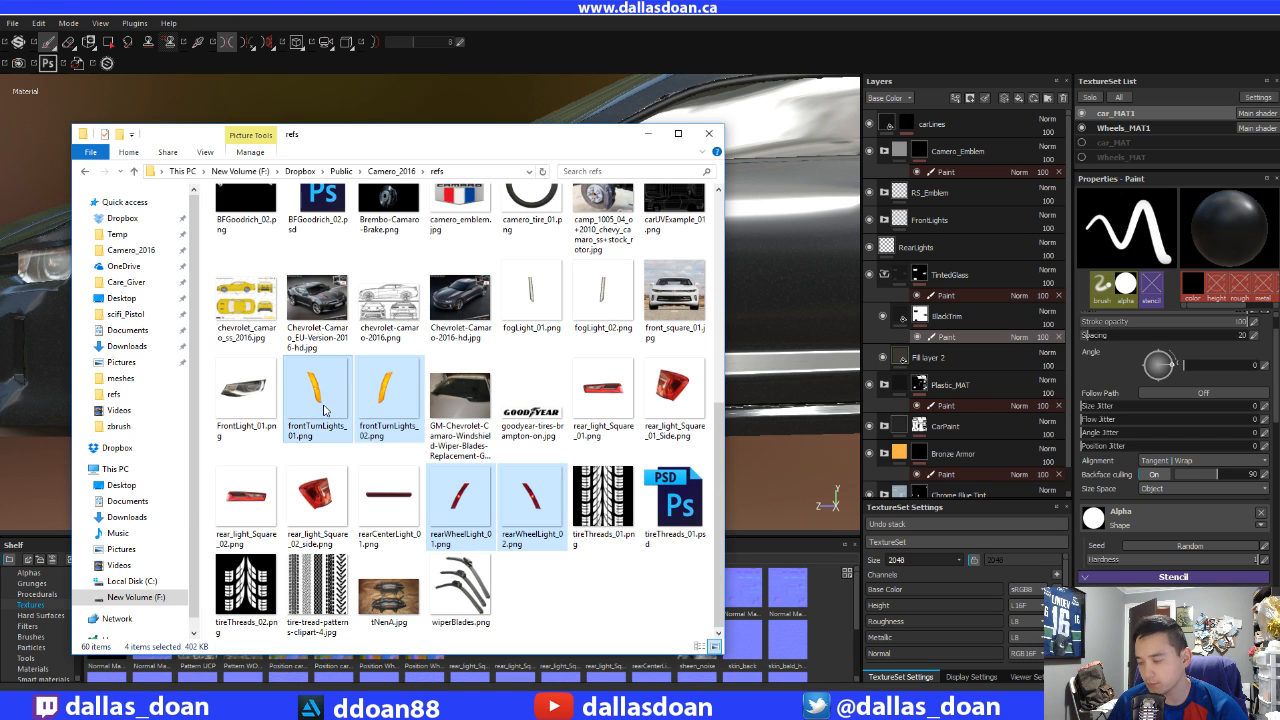
left_click_drag(405, 141, 0, 160)
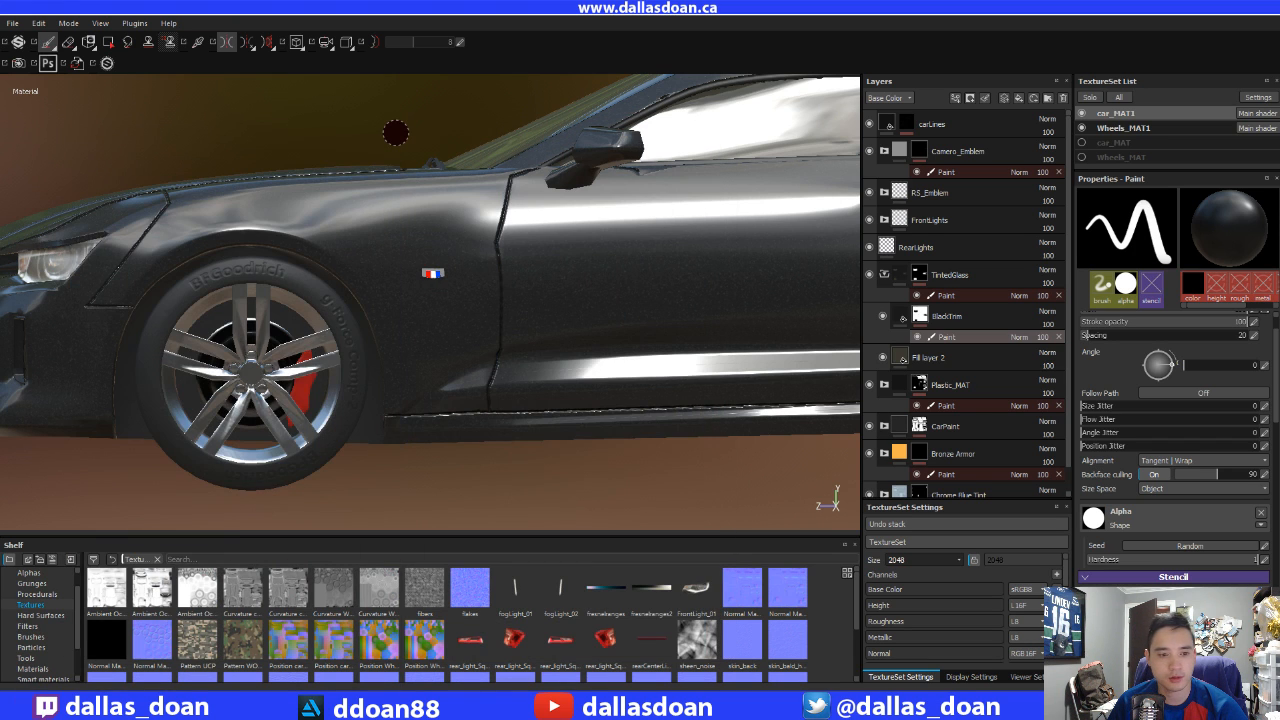
left_click_drag(186, 562, 567, 606)
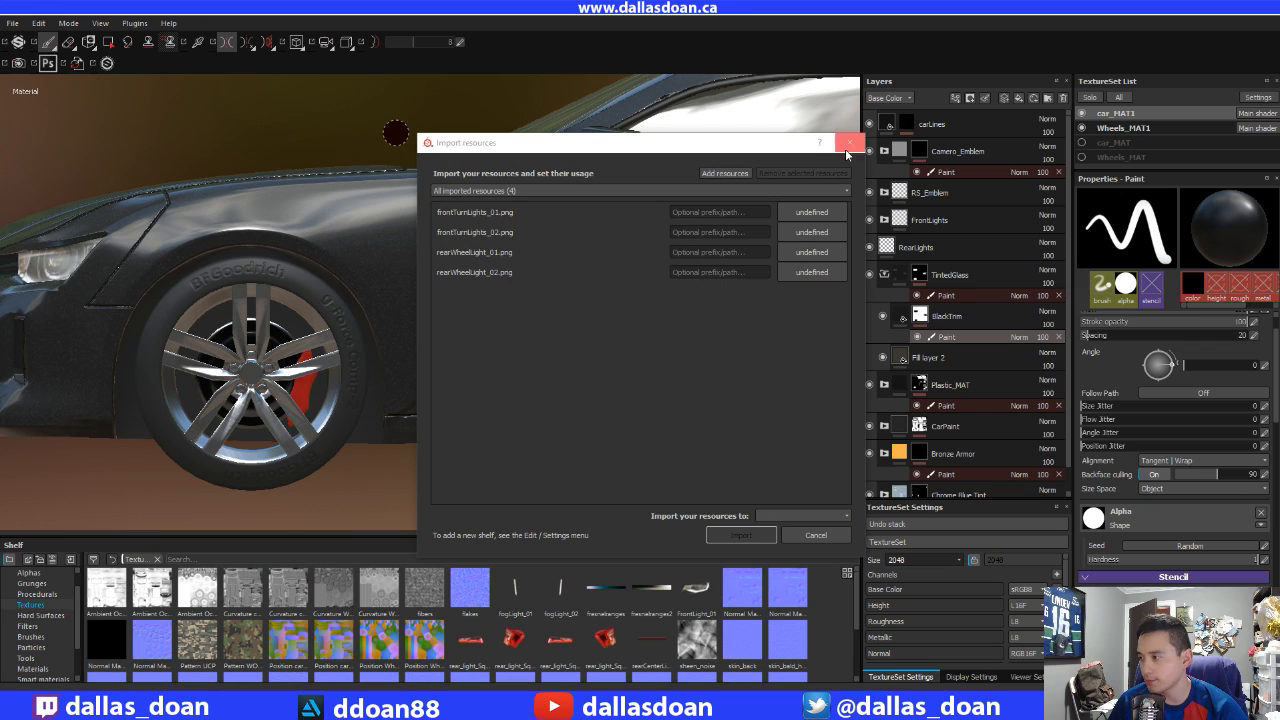
- Set the usage of all four light images to texture and import them into the project camero_2016_v2
left_click(812, 212)
left_click(838, 256)
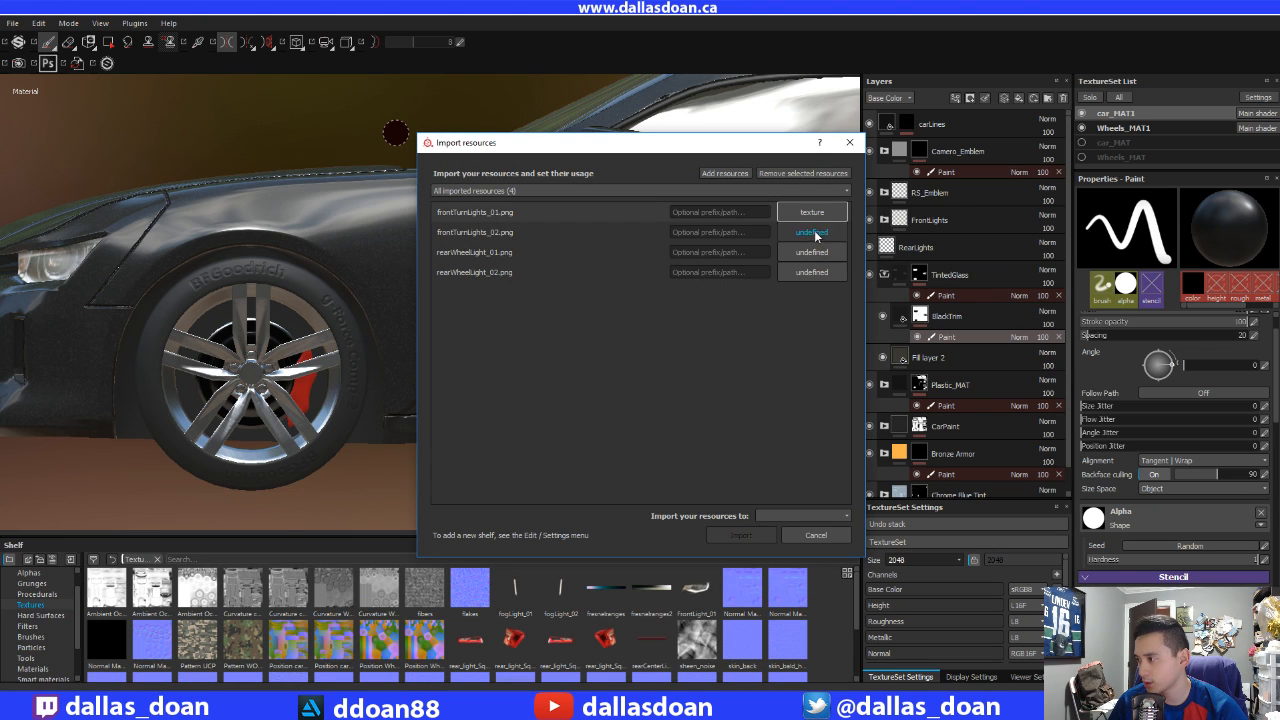
left_click(812, 232)
left_click(836, 275)
left_click(812, 252)
left_click(842, 300)
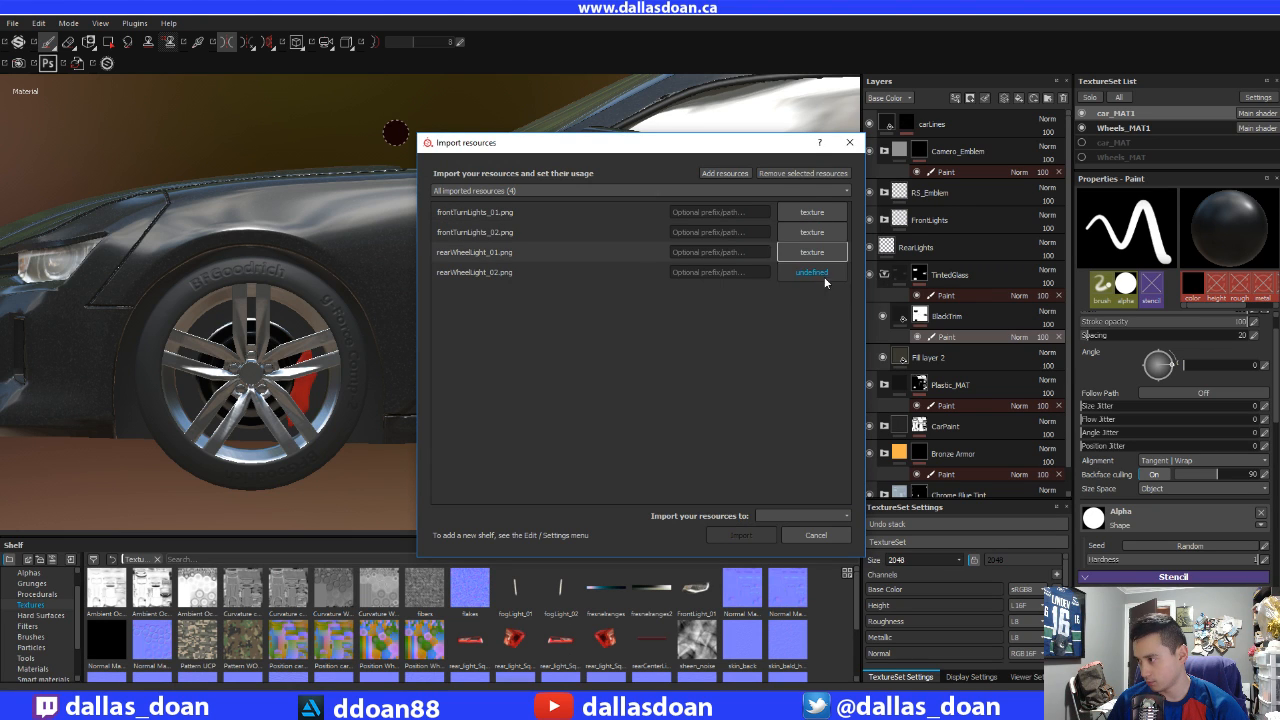
left_click(812, 272)
left_click(846, 322)
left_click(803, 515)
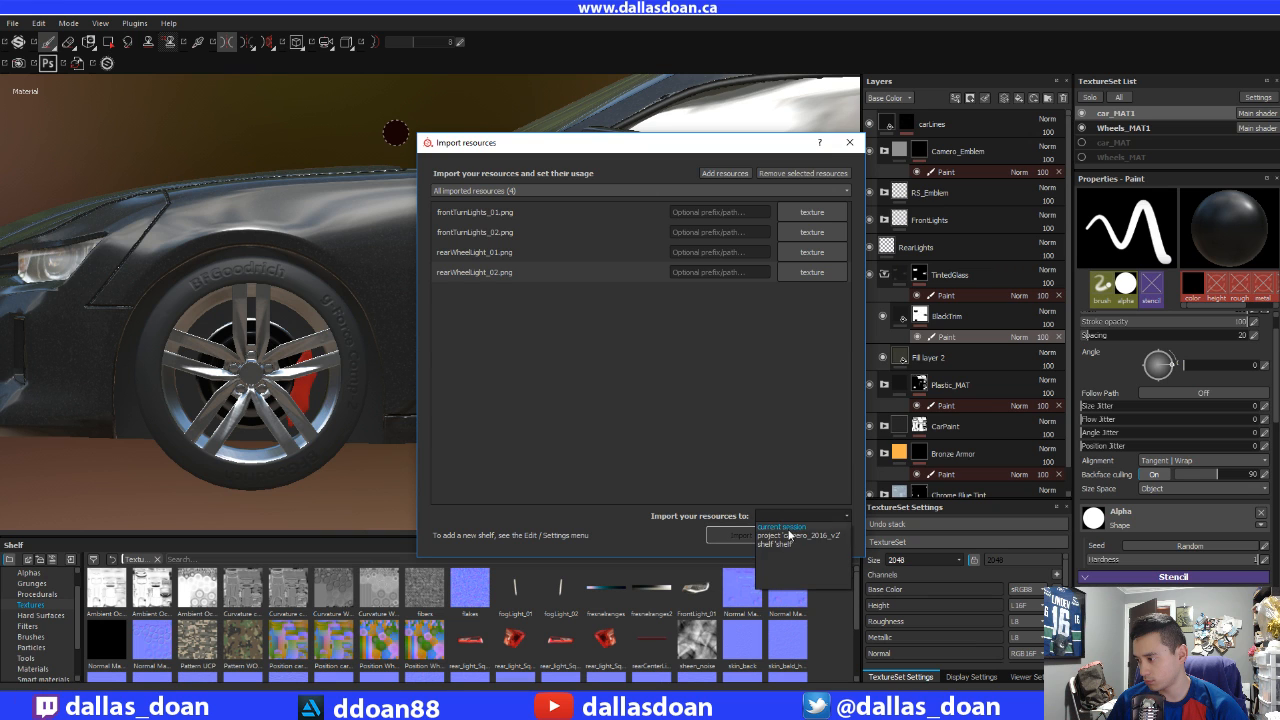
left_click(787, 537)
left_click(740, 535)
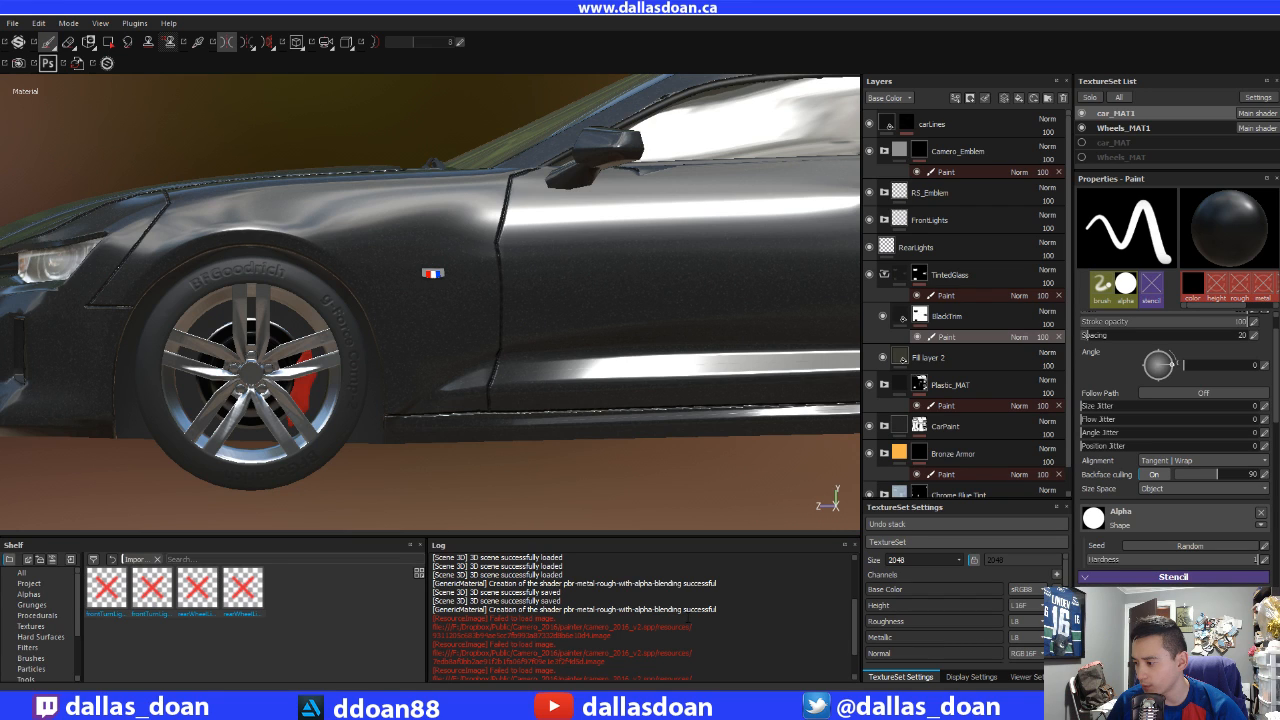
- Close the log and locate the imported frontTurnLights_01 image among the shelf's textures
left_click(853, 546)
left_click(97, 605)
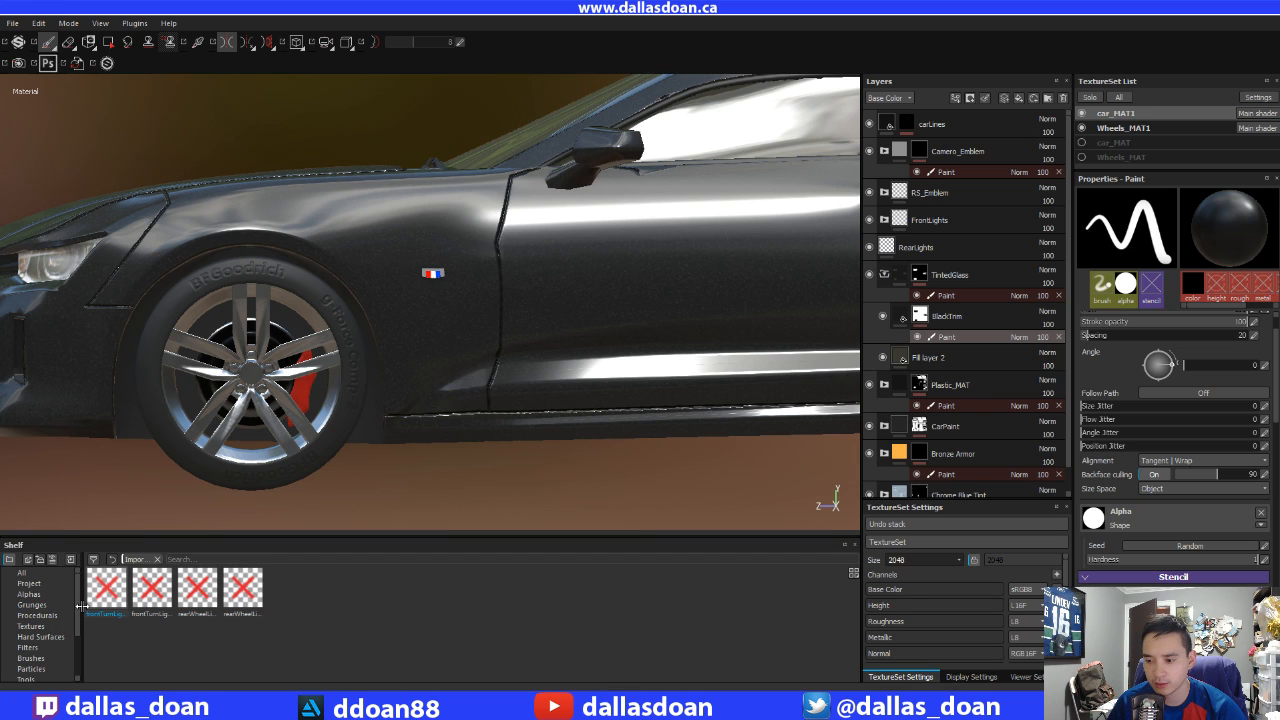
left_click(32, 626)
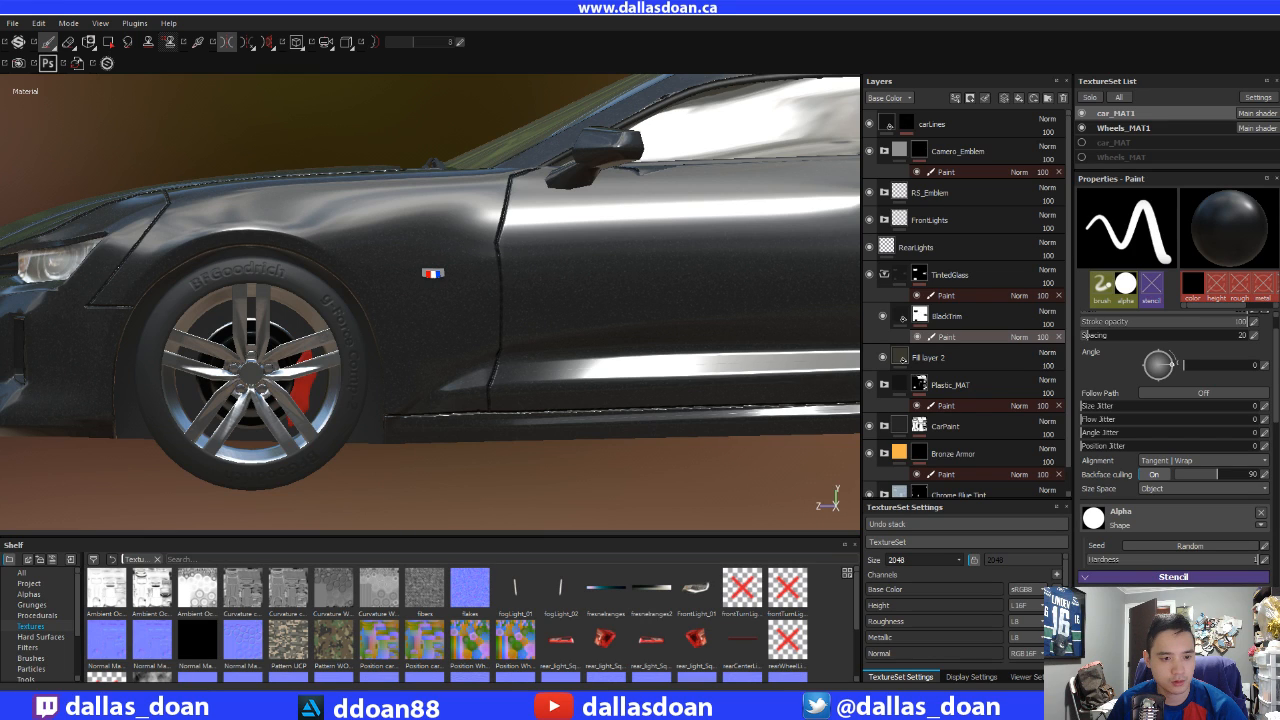
left_click(747, 590)
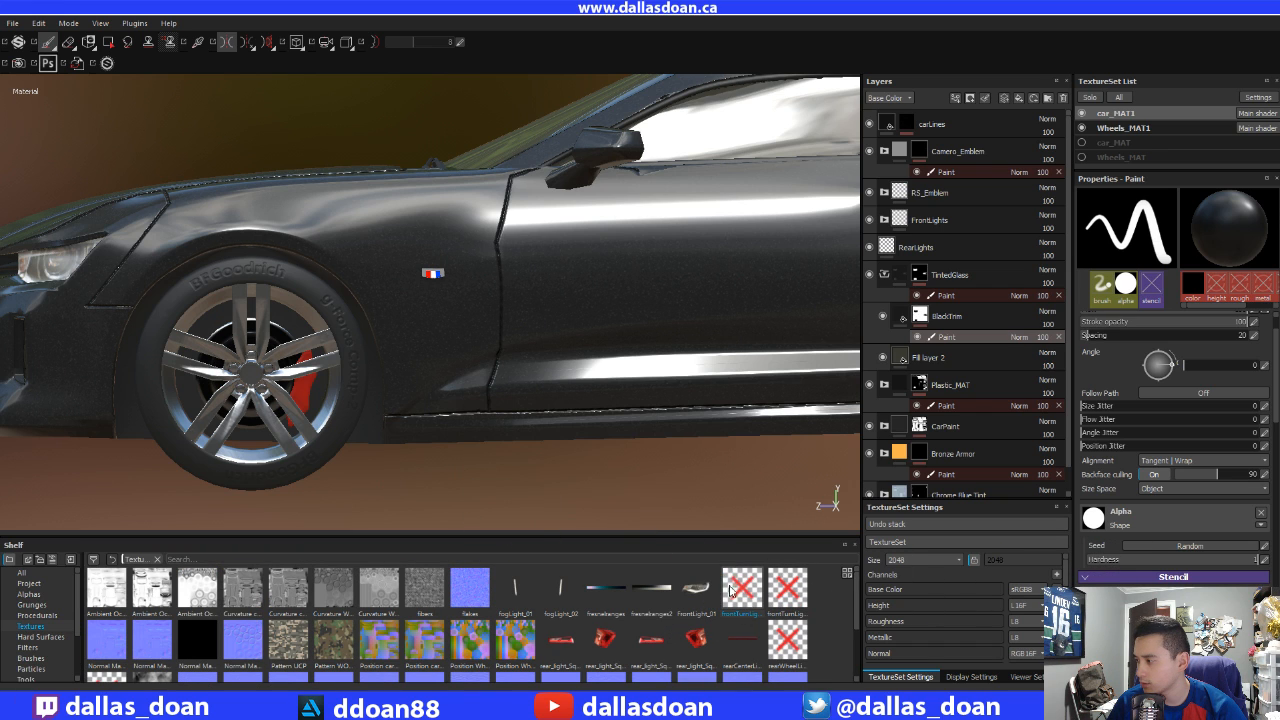
- Create a layer folder named SideLights and place it between FrontLights and RearLights
left_click(883, 275)
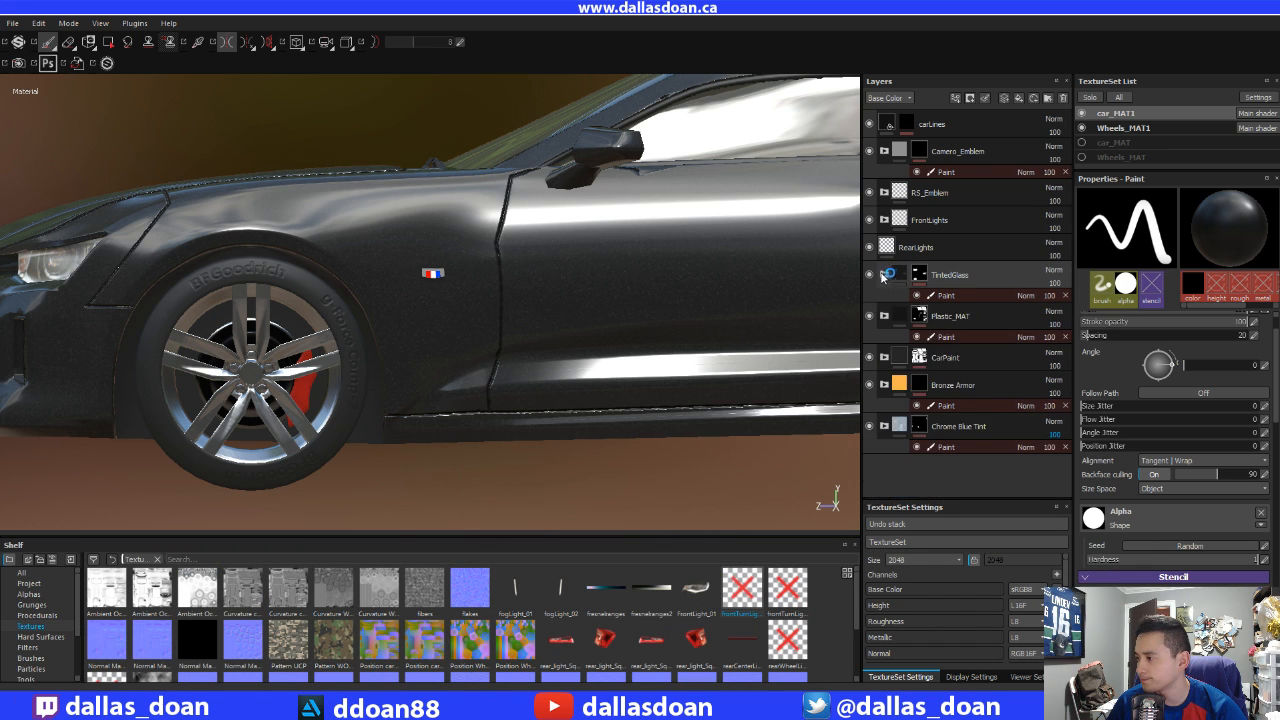
left_click(884, 220)
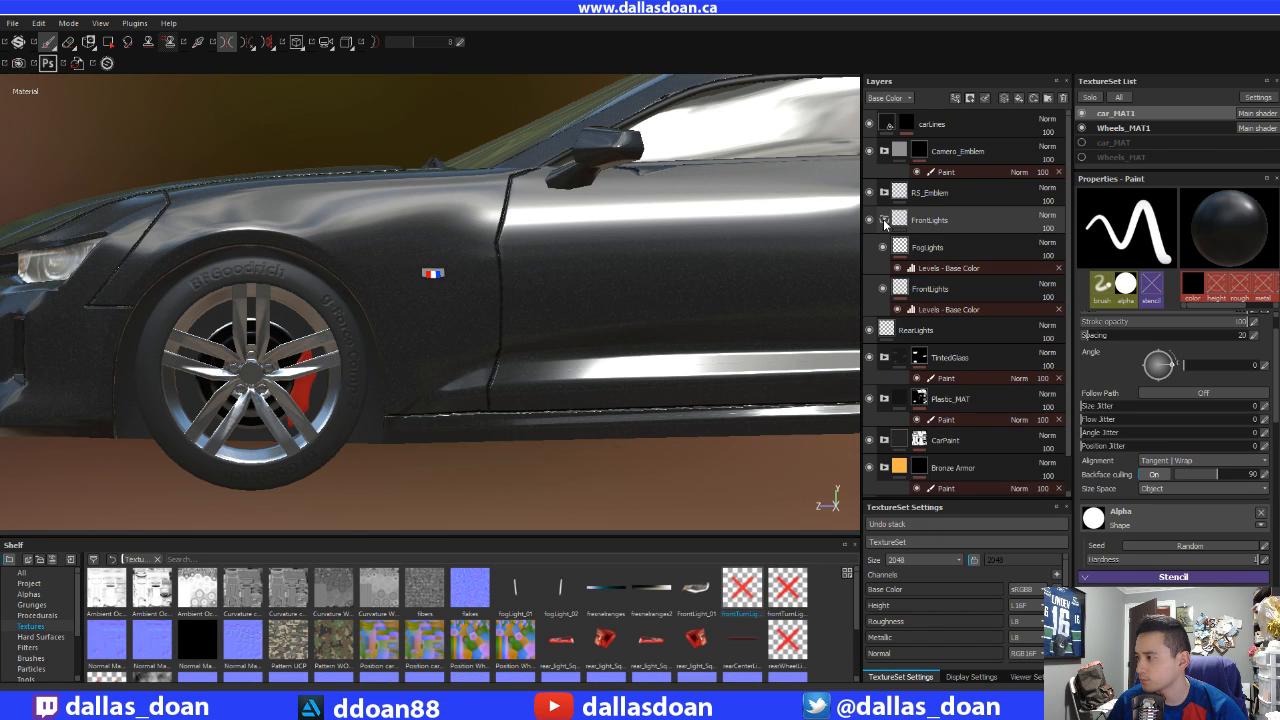
left_click(884, 220)
left_click(917, 248)
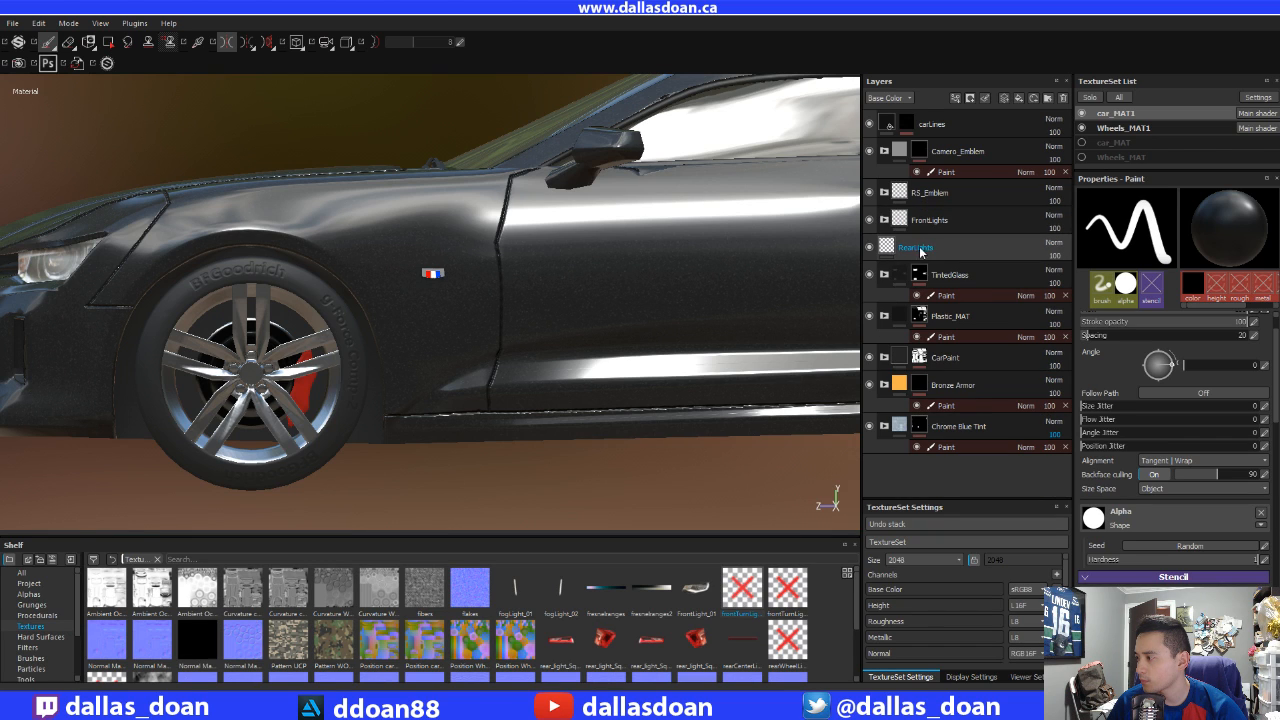
left_click(1033, 98)
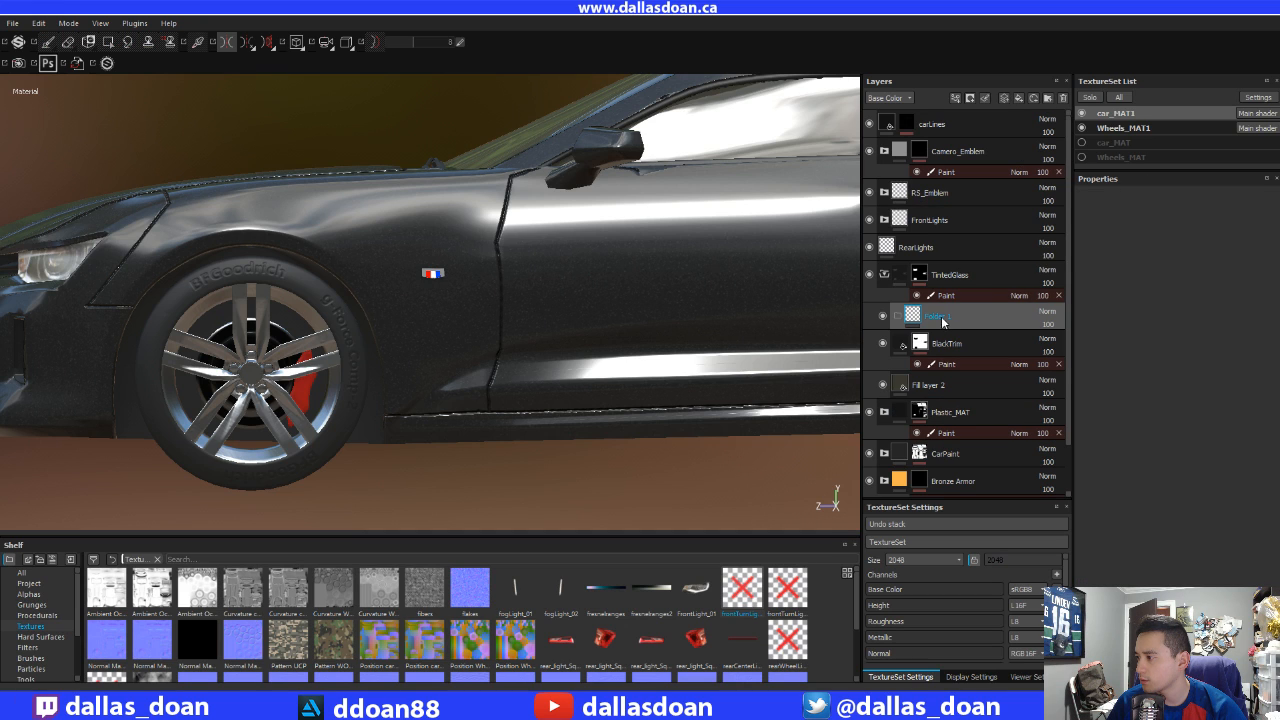
left_click_drag(937, 316, 936, 259)
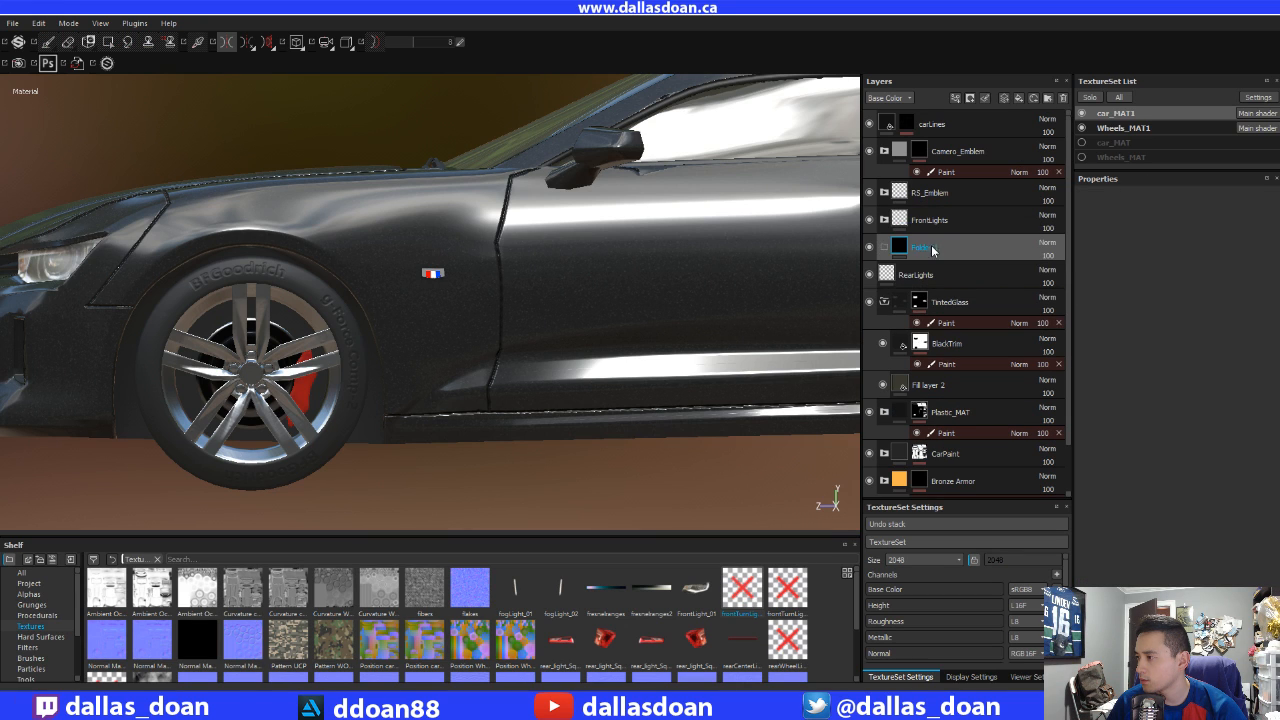
double_click(936, 258)
type("S")
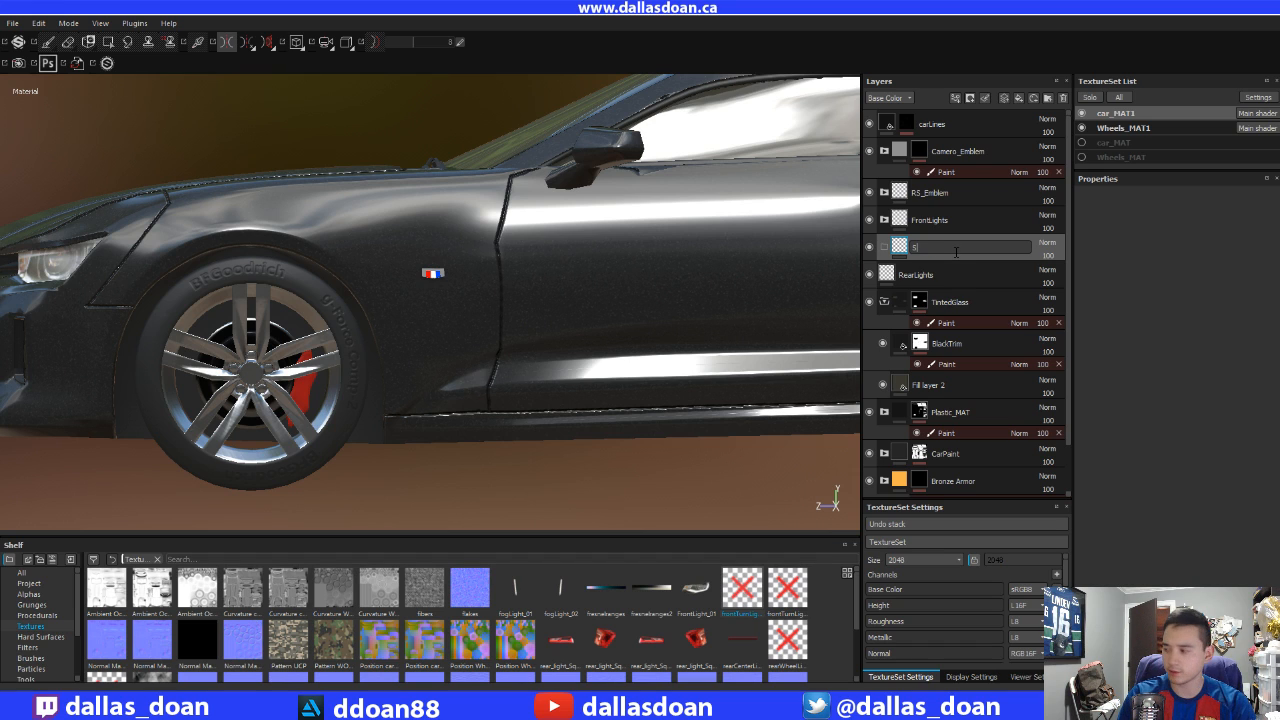
type("ideLights")
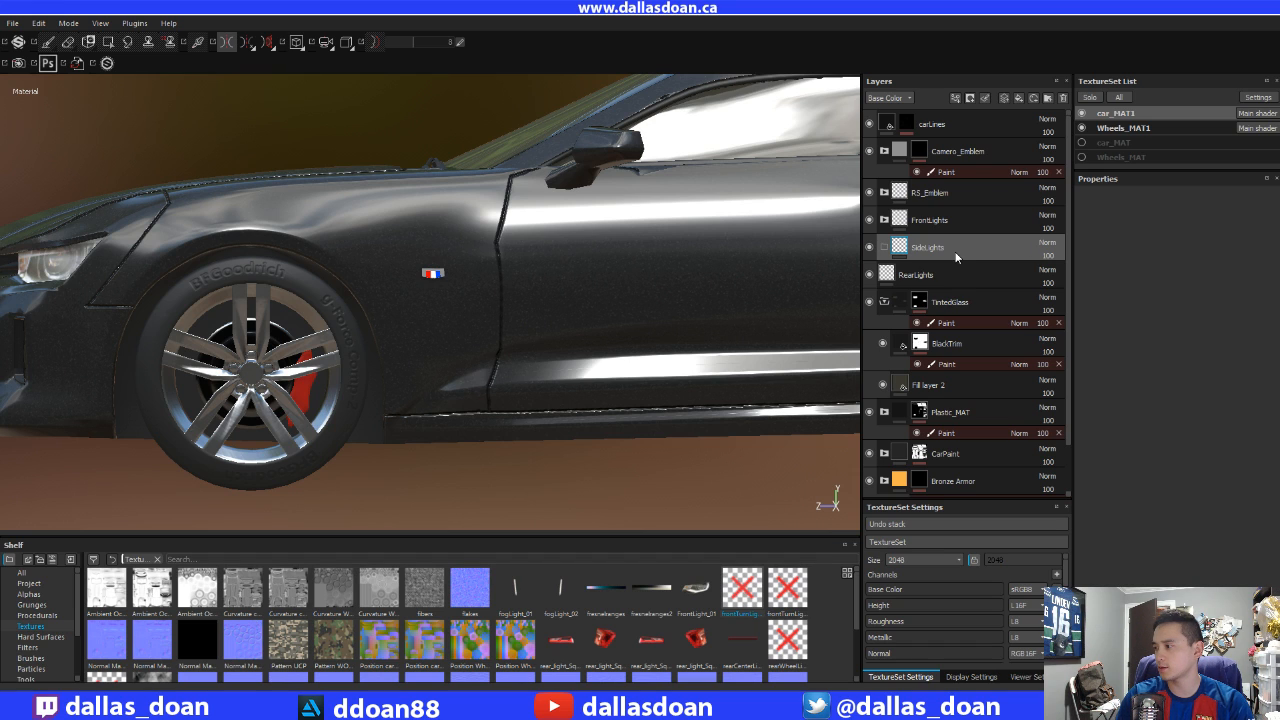
key("Return")
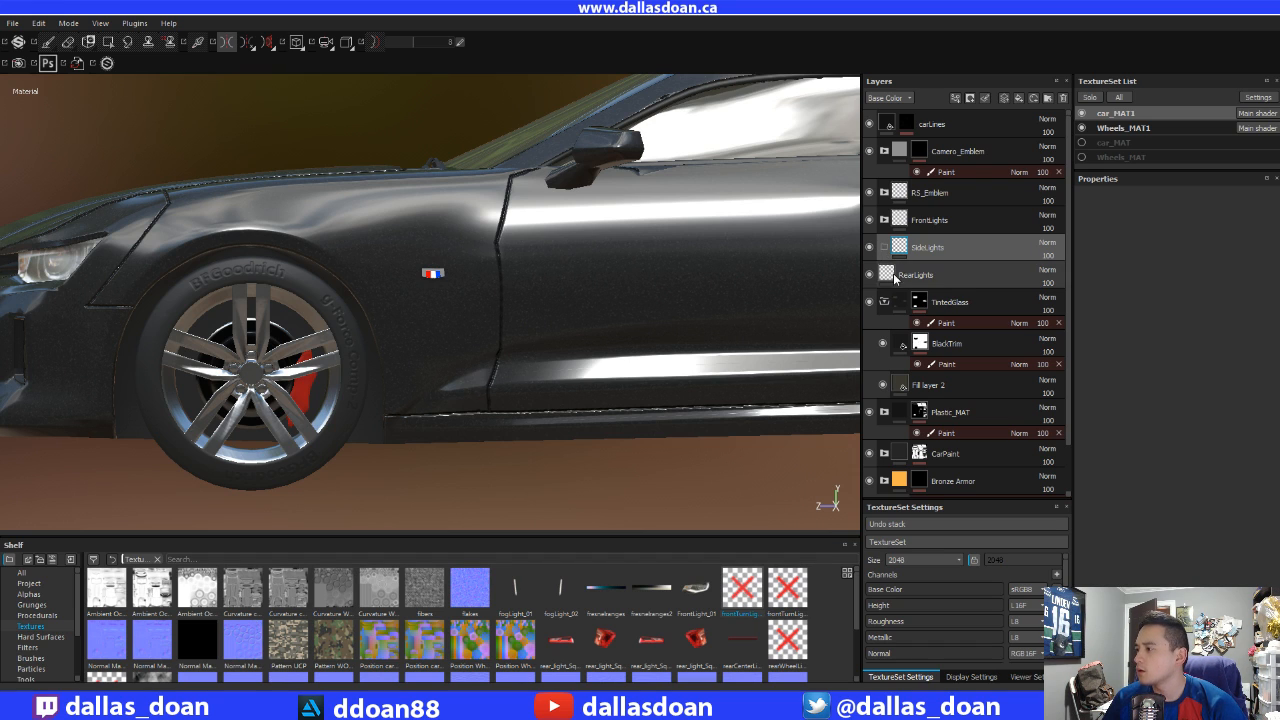
- Add a paint layer inside the SideLights folder and limit the brush material to color, with frontTurnLights_01 as its base color
left_click(1004, 98)
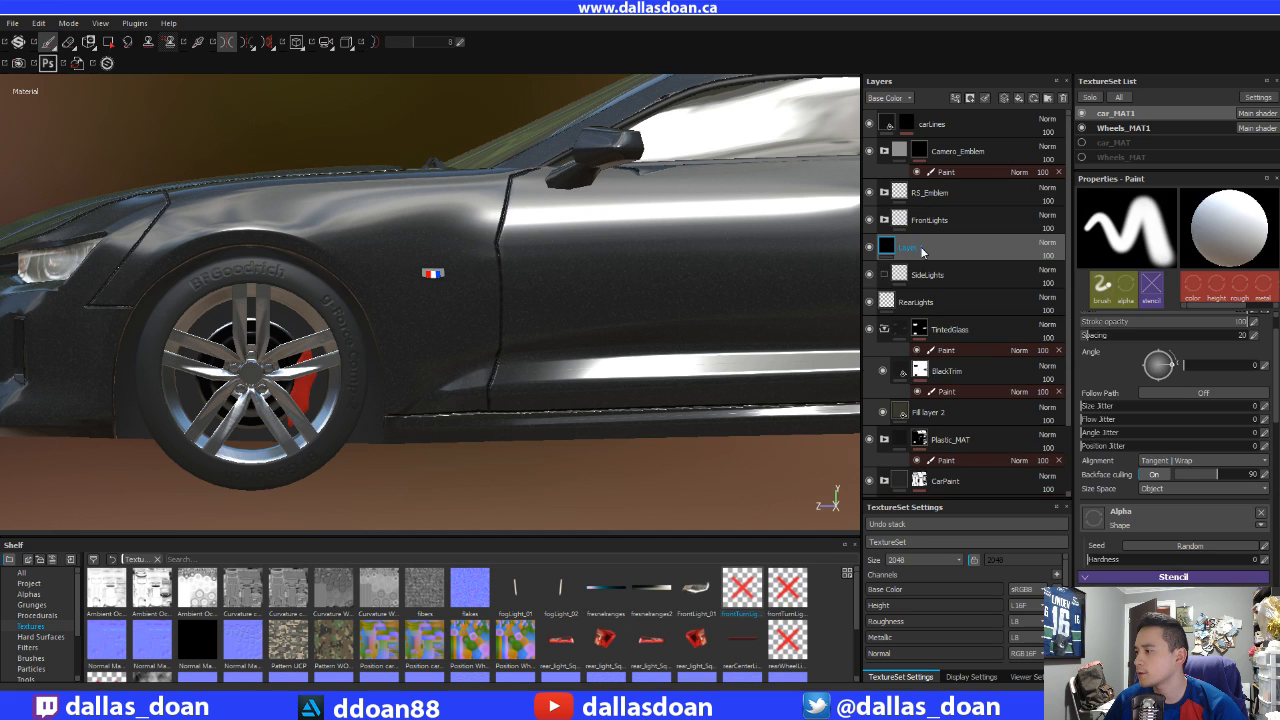
left_click_drag(922, 248, 936, 280)
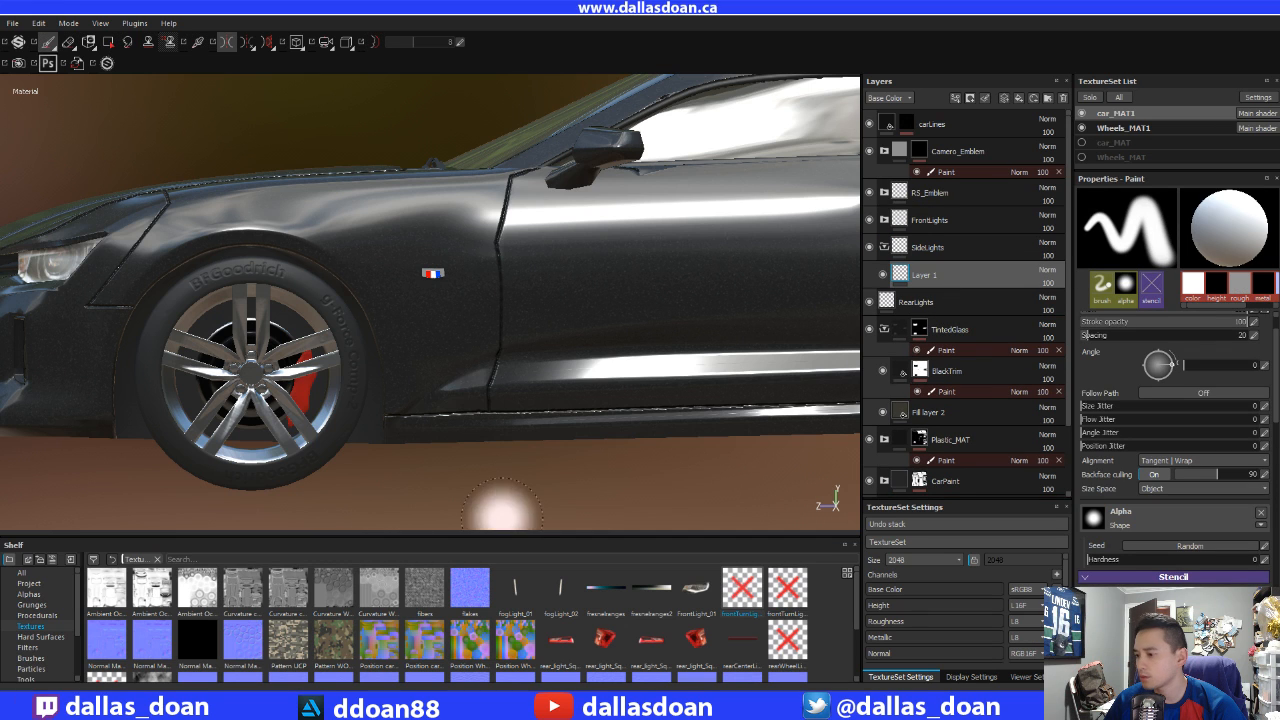
scroll(1117, 483, "down", 5)
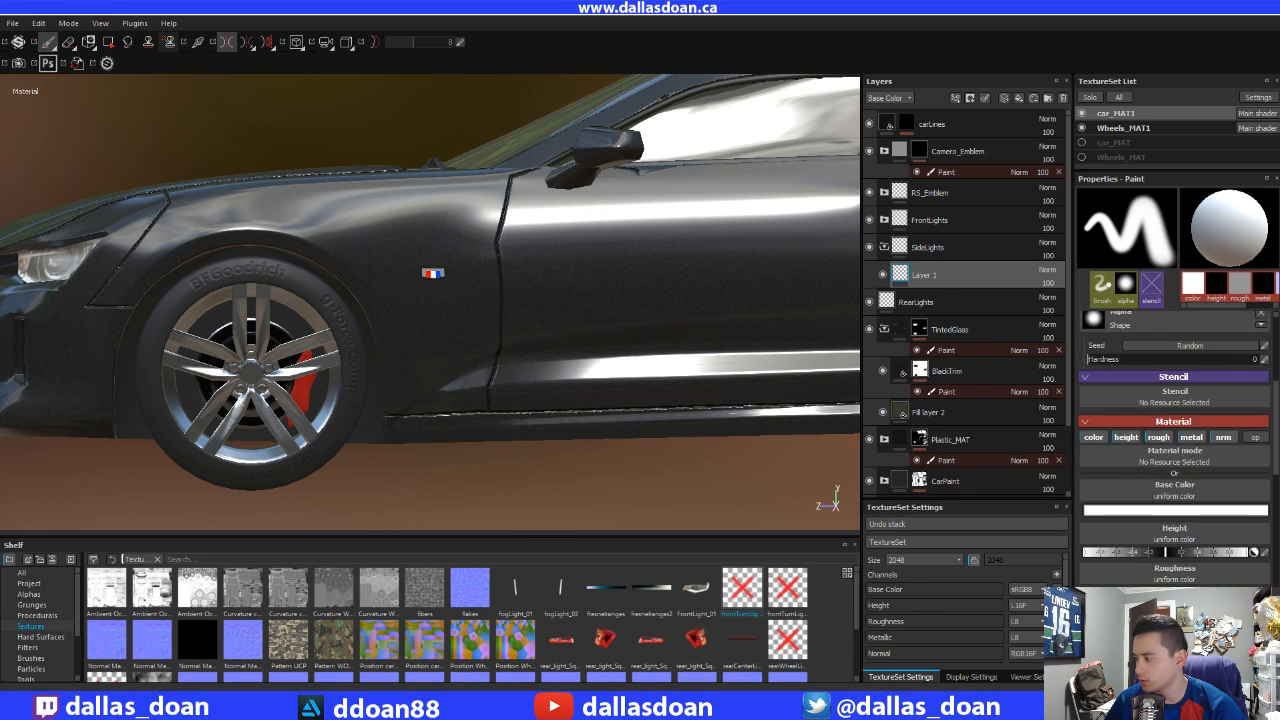
left_click(1117, 483)
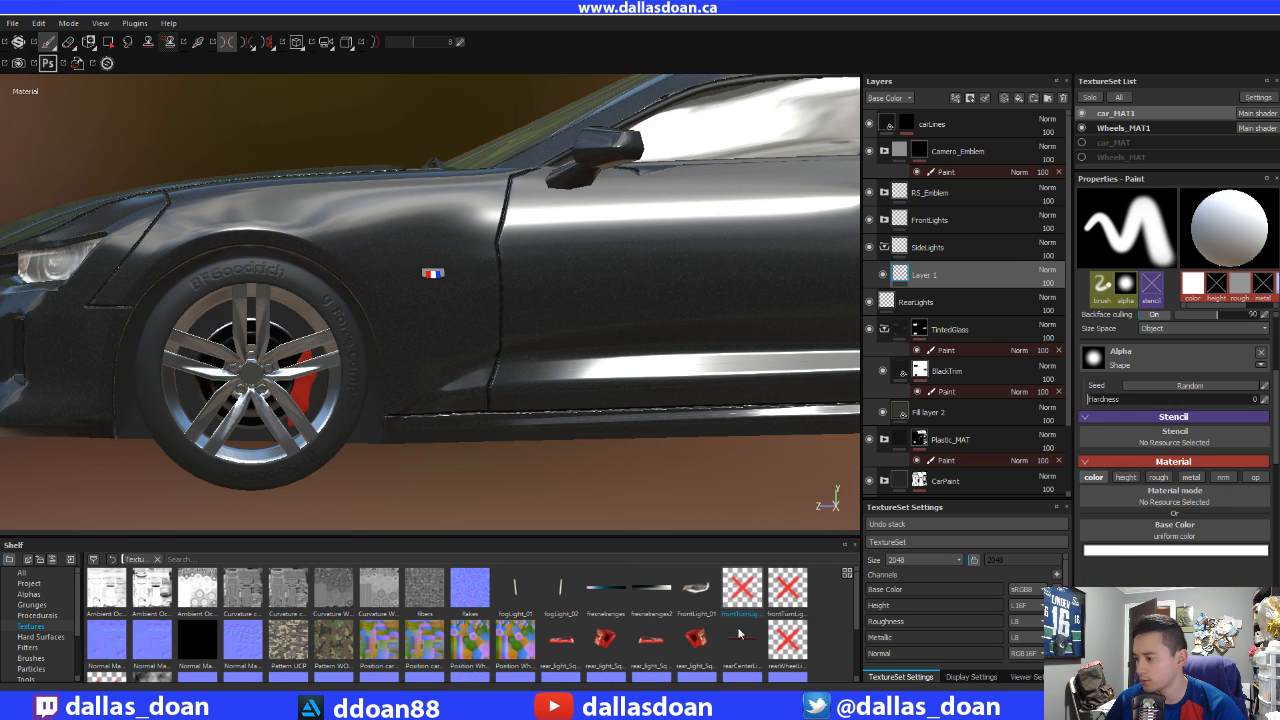
left_click_drag(750, 602, 1165, 548)
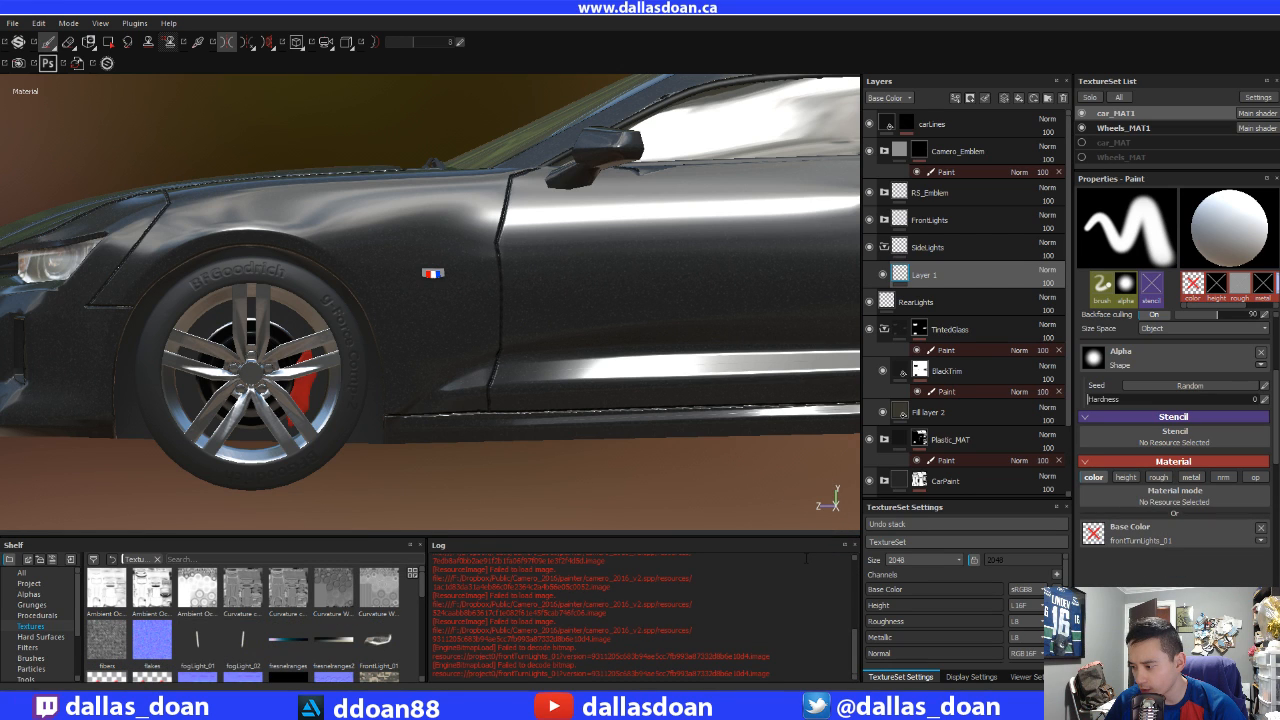
- Clear the frontTurnLights_01 texture from the brush's base color and close the log
left_click(1260, 526)
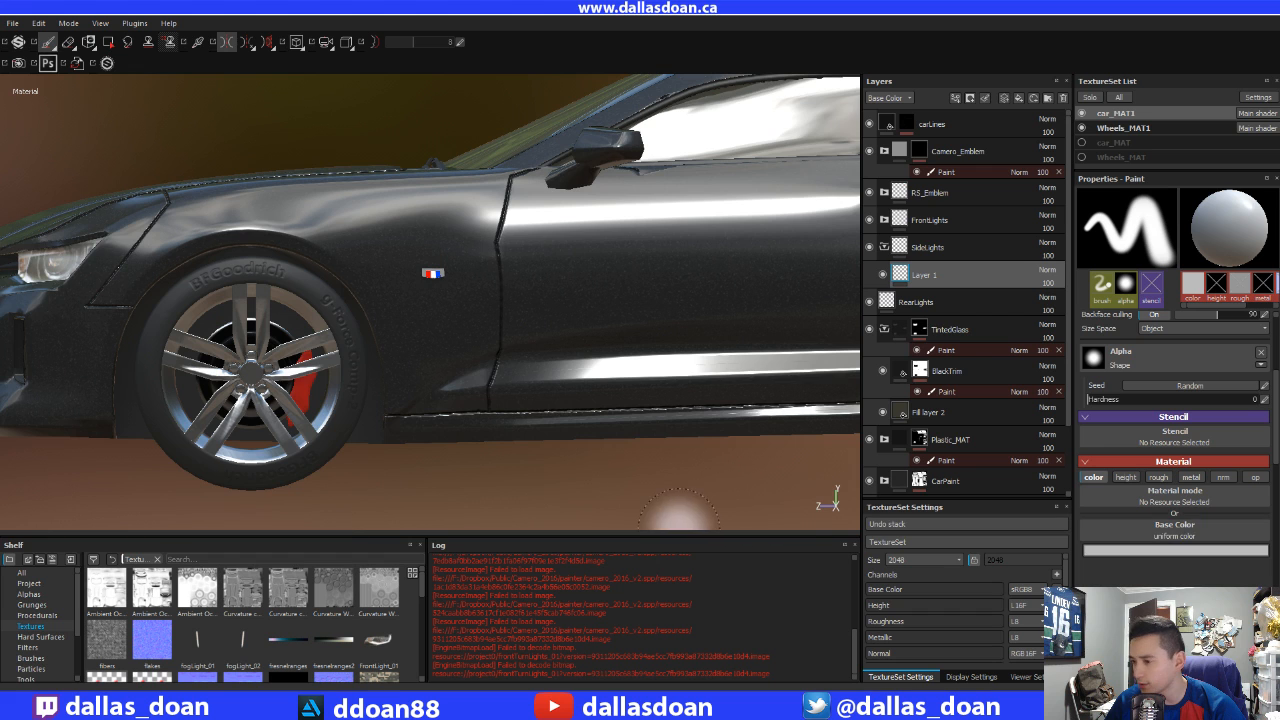
middle_click_drag(345, 378, 491, 380, "alt")
left_click_drag(491, 380, 560, 405, "alt")
right_click_drag(560, 405, 432, 427, "alt")
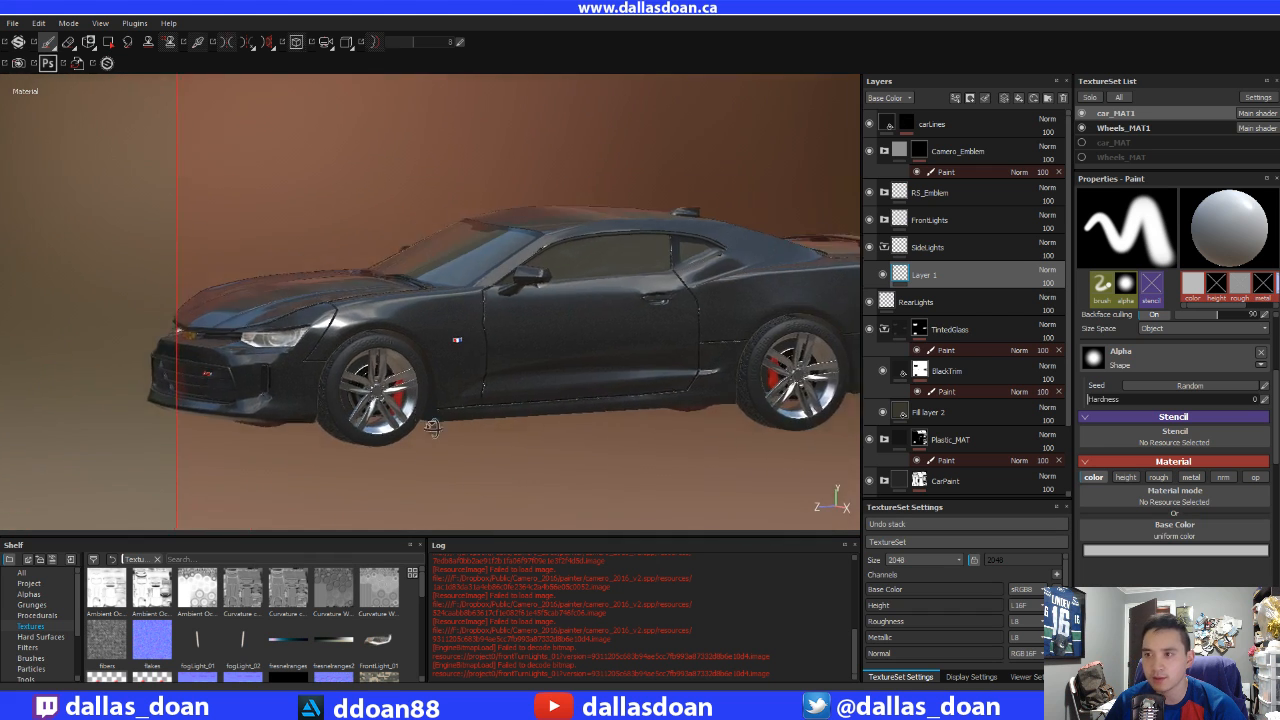
left_click_drag(432, 427, 260, 390, "alt")
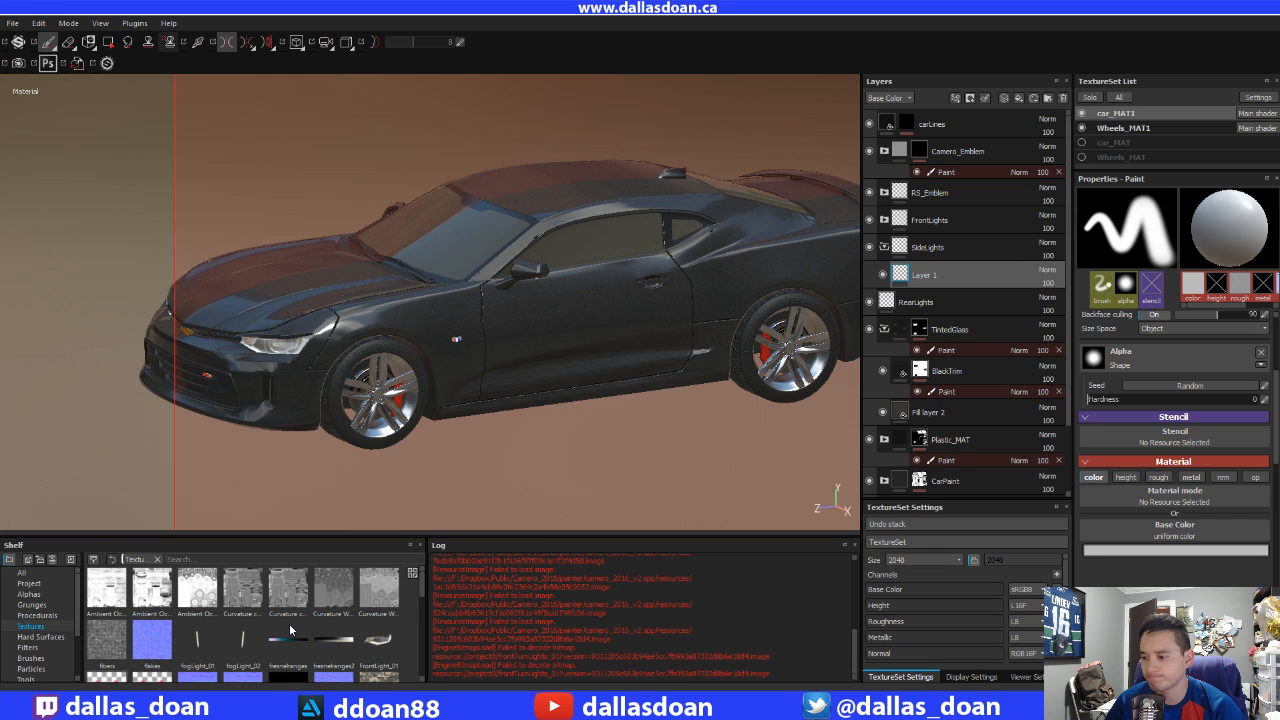
left_click(853, 546)
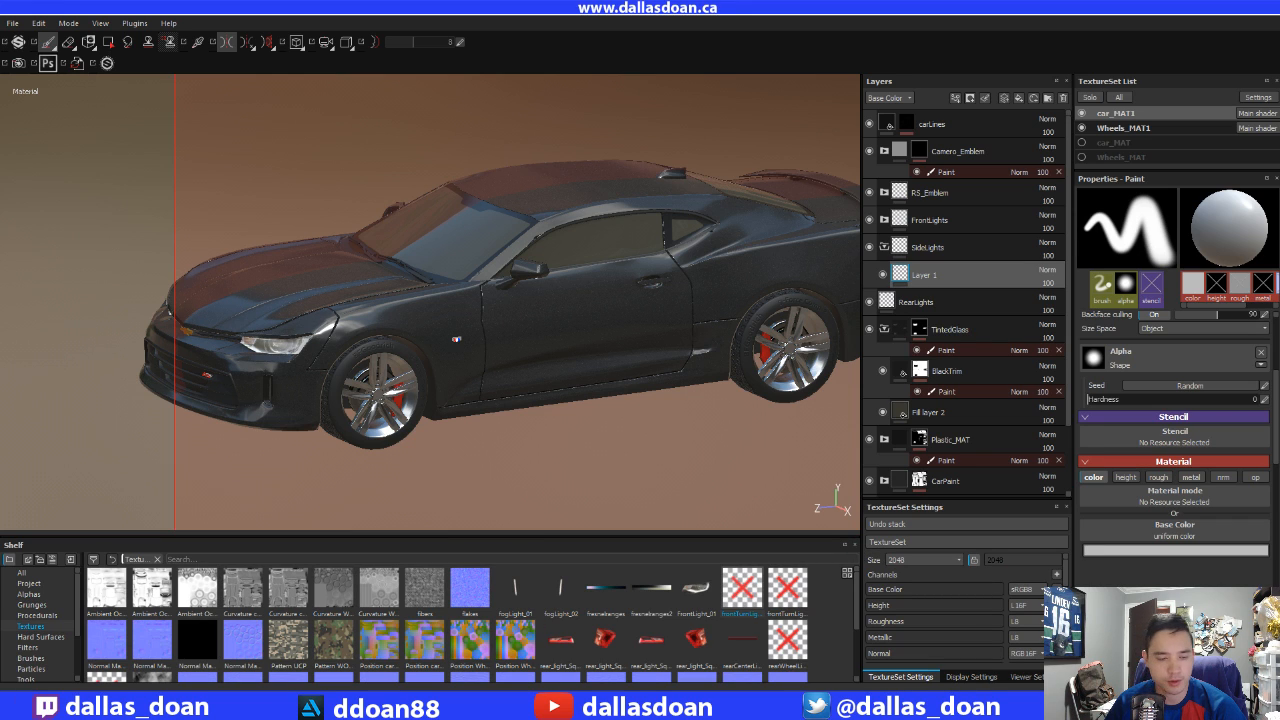
- Import frontTurnLights_01.png again with its usage set to texture
left_click_drag(940, 640, 610, 590)
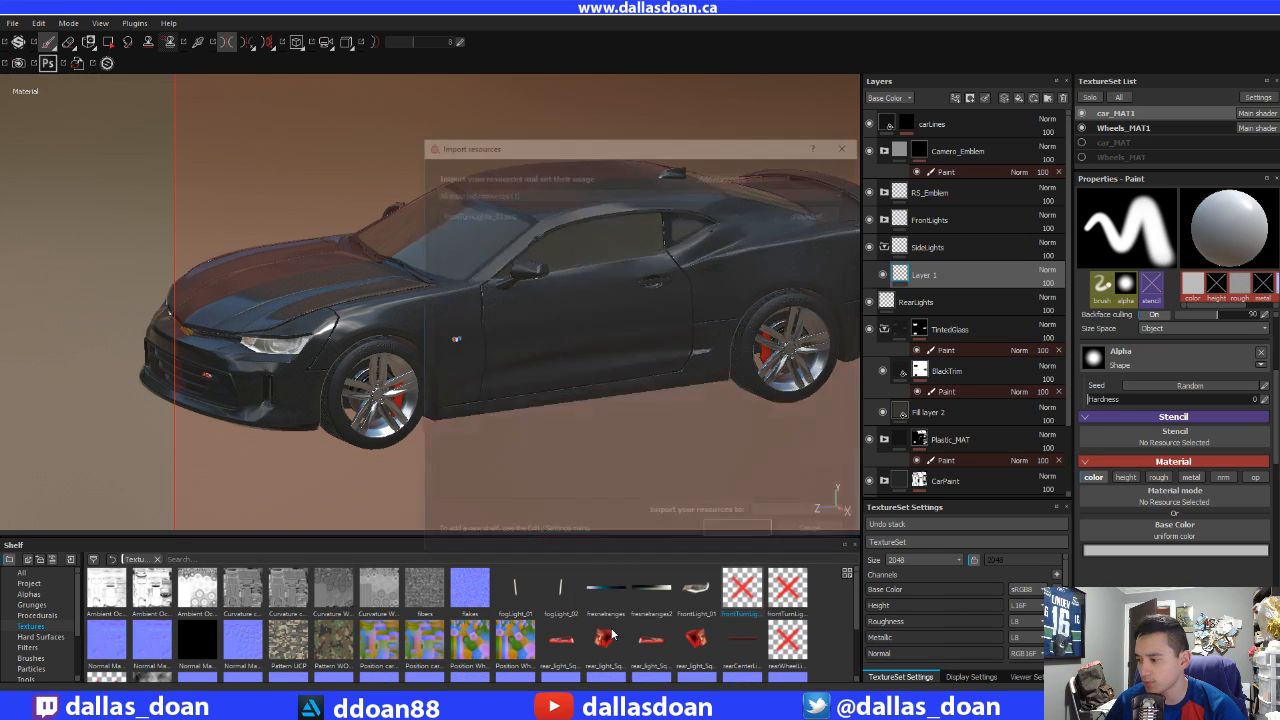
left_click(826, 211)
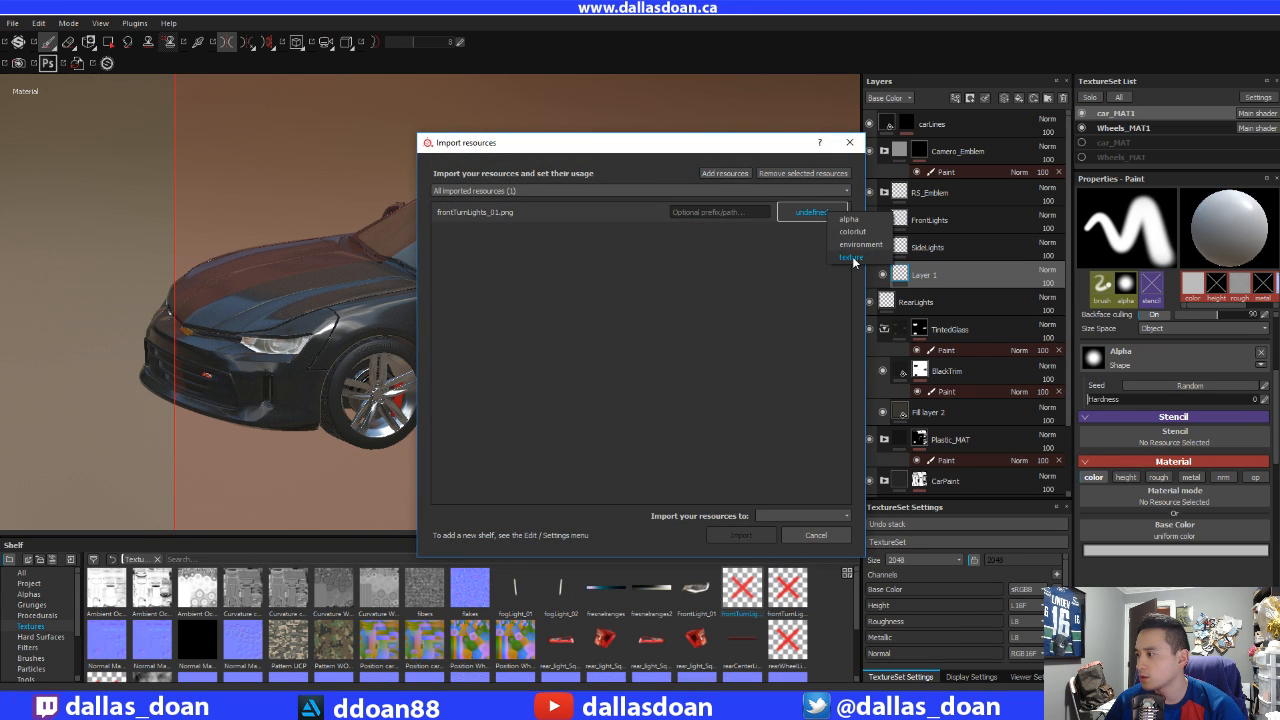
left_click(845, 257)
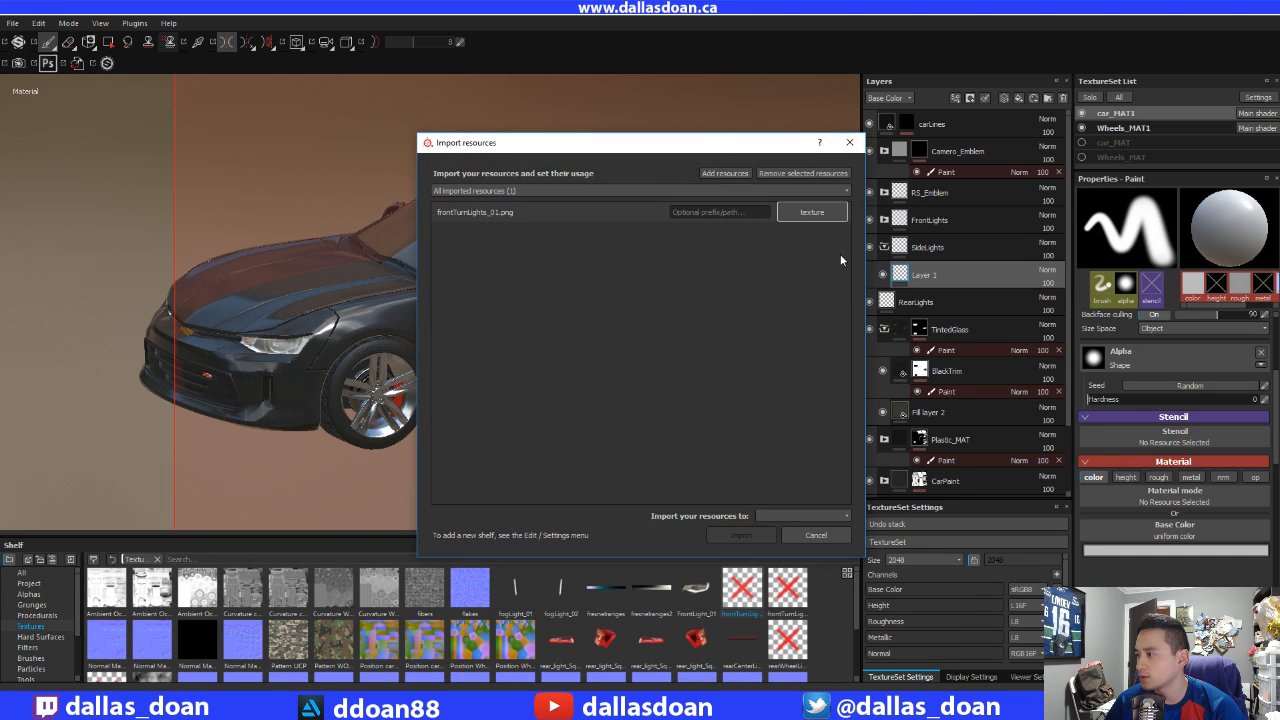
left_click(795, 516)
left_click(786, 537)
left_click(753, 531)
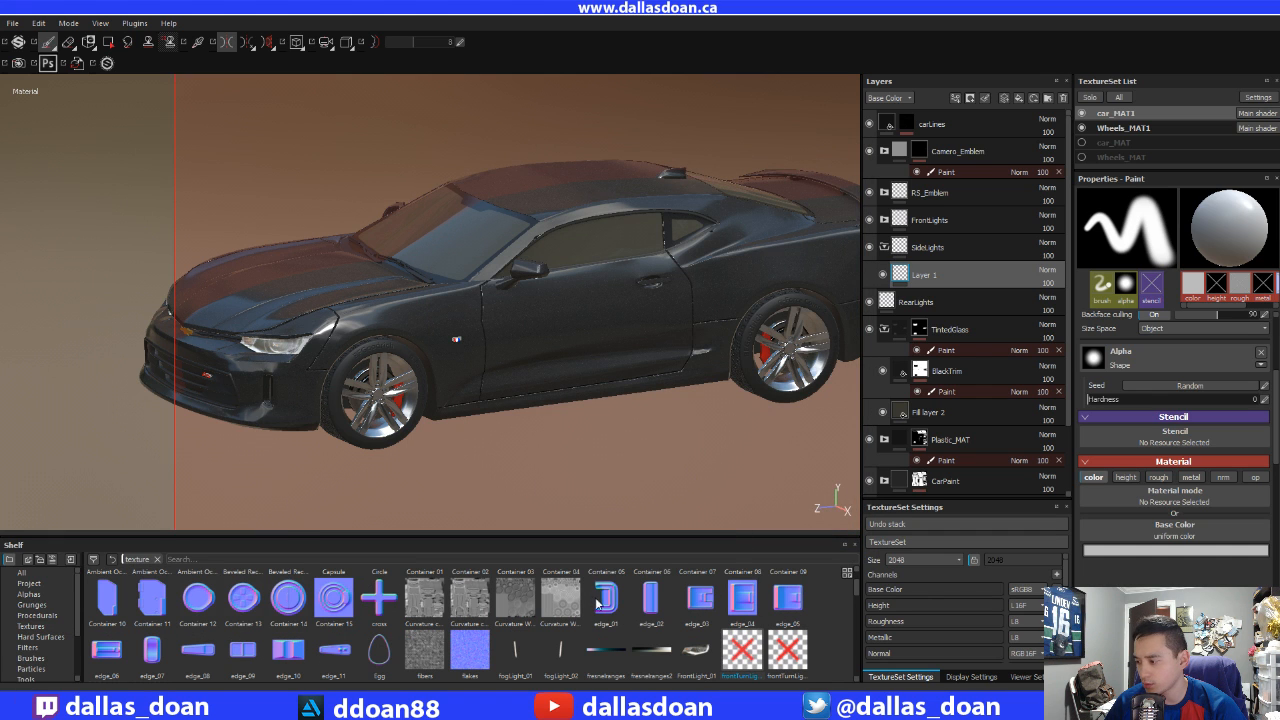
- Look through the shelf's textures for the imported light images and check the earlier log entries
scroll(606, 605, "down", 2)
scroll(606, 605, "up", 2)
scroll(734, 648, "down", 4)
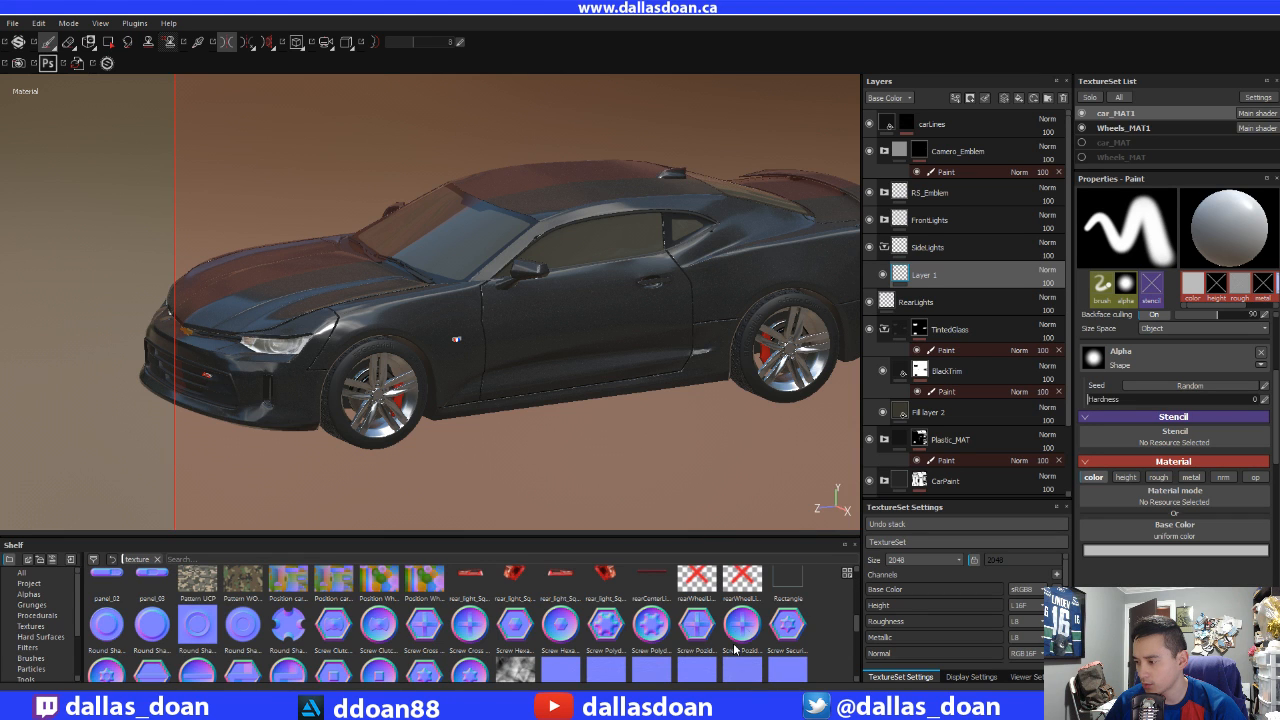
scroll(730, 648, "down", 5)
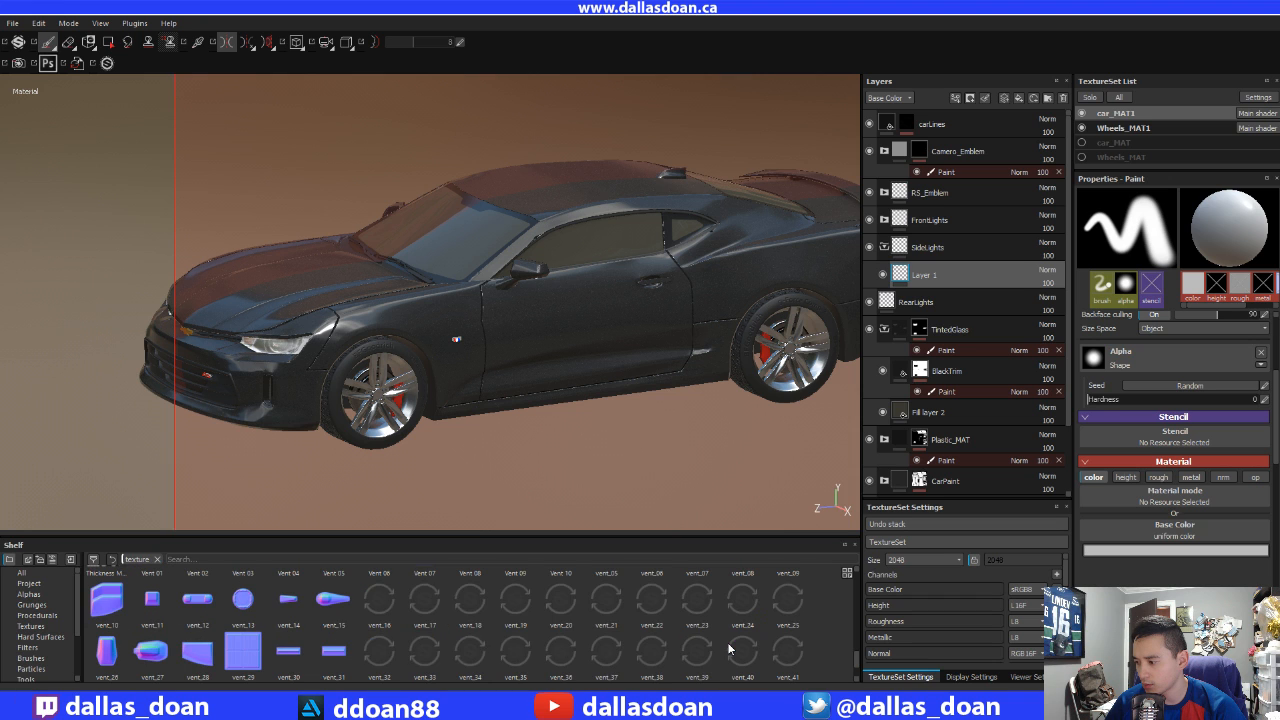
scroll(728, 647, "up", 5)
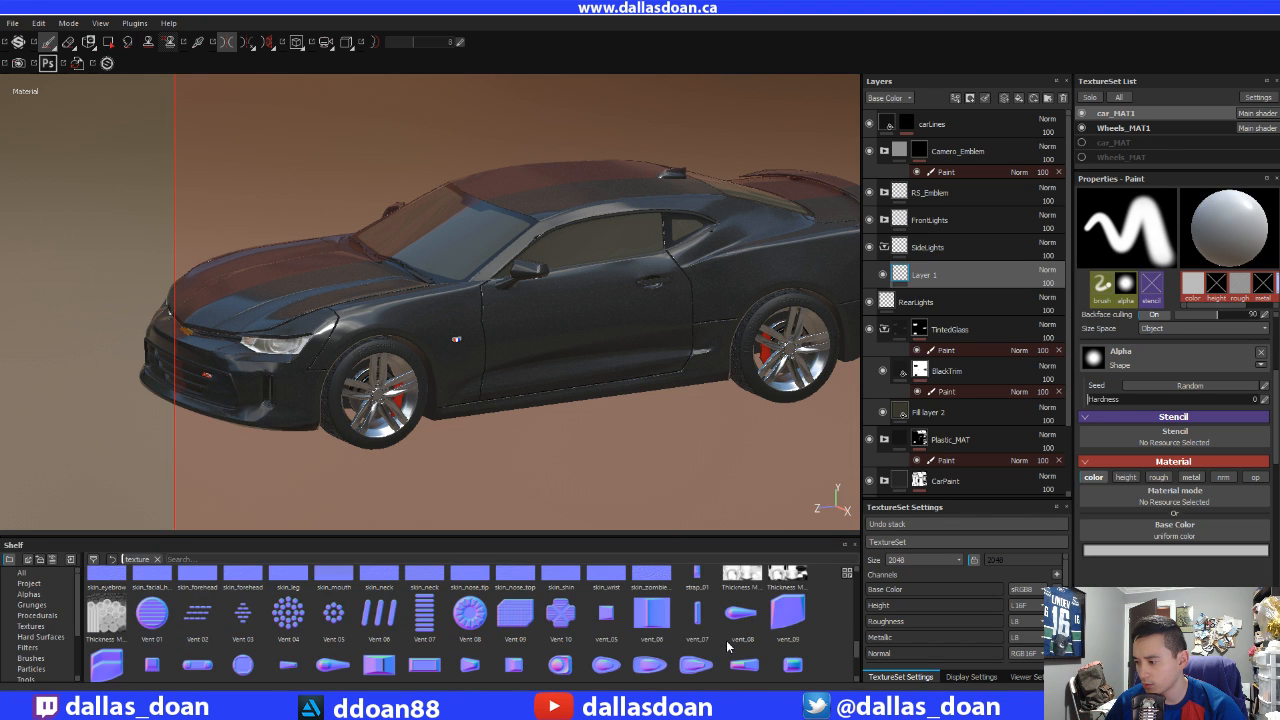
scroll(728, 647, "down", 3)
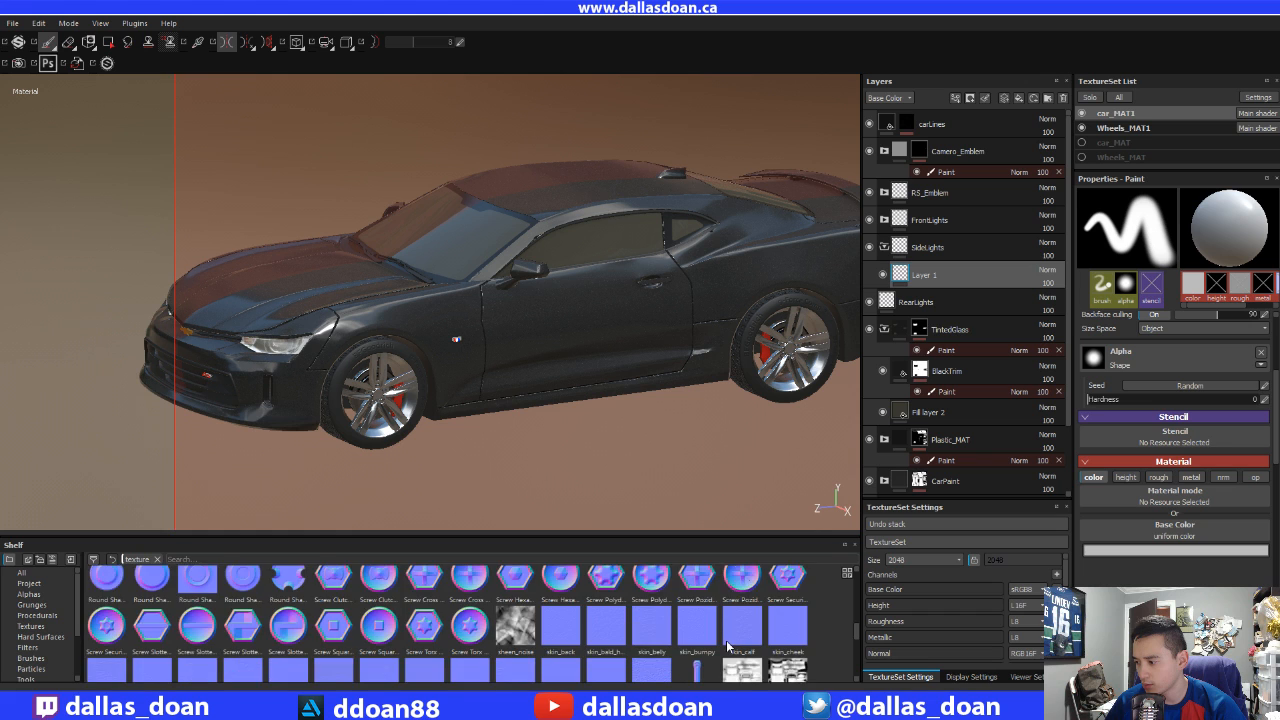
scroll(728, 647, "up", 3)
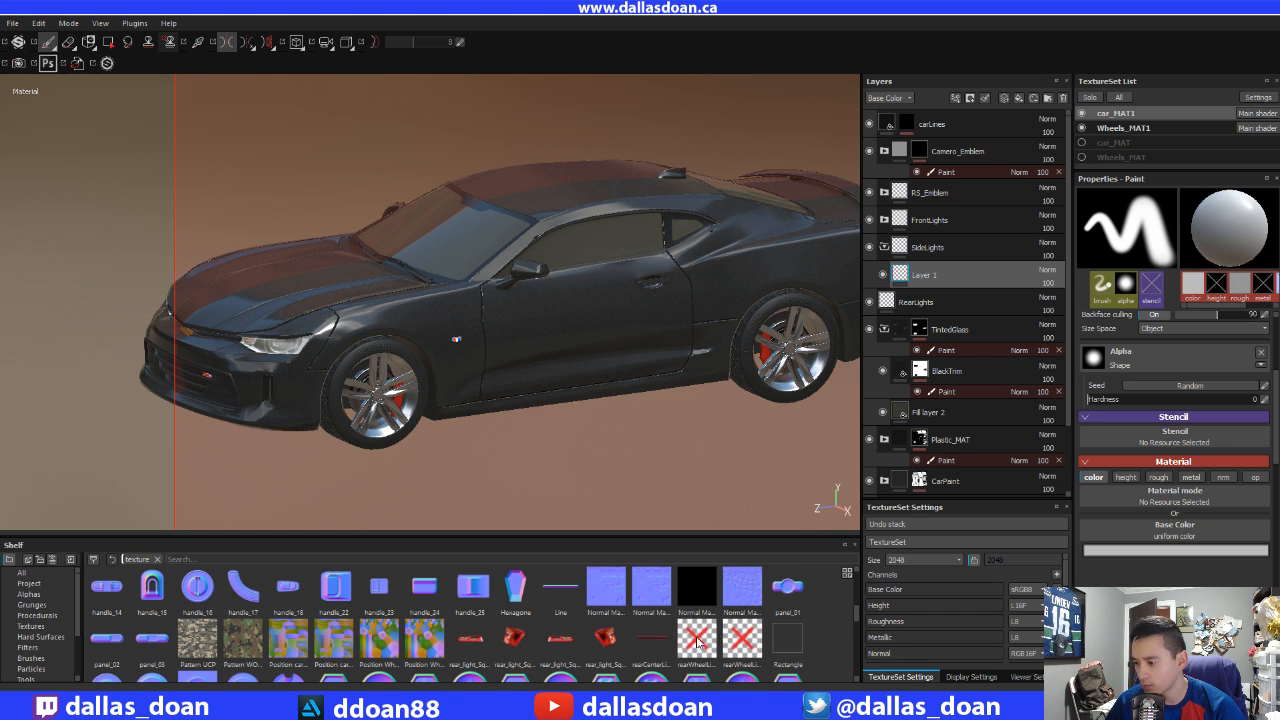
scroll(684, 645, "down", 3)
scroll(684, 645, "down", 5)
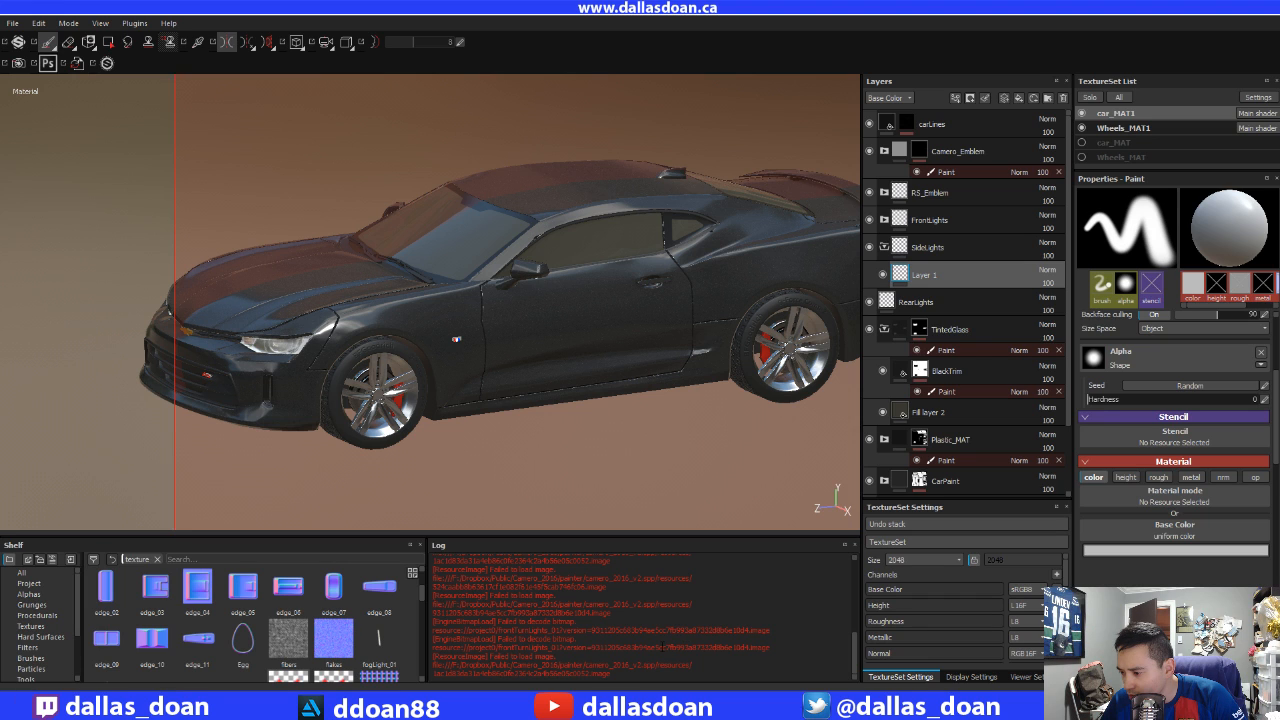
scroll(662, 646, "up", 8)
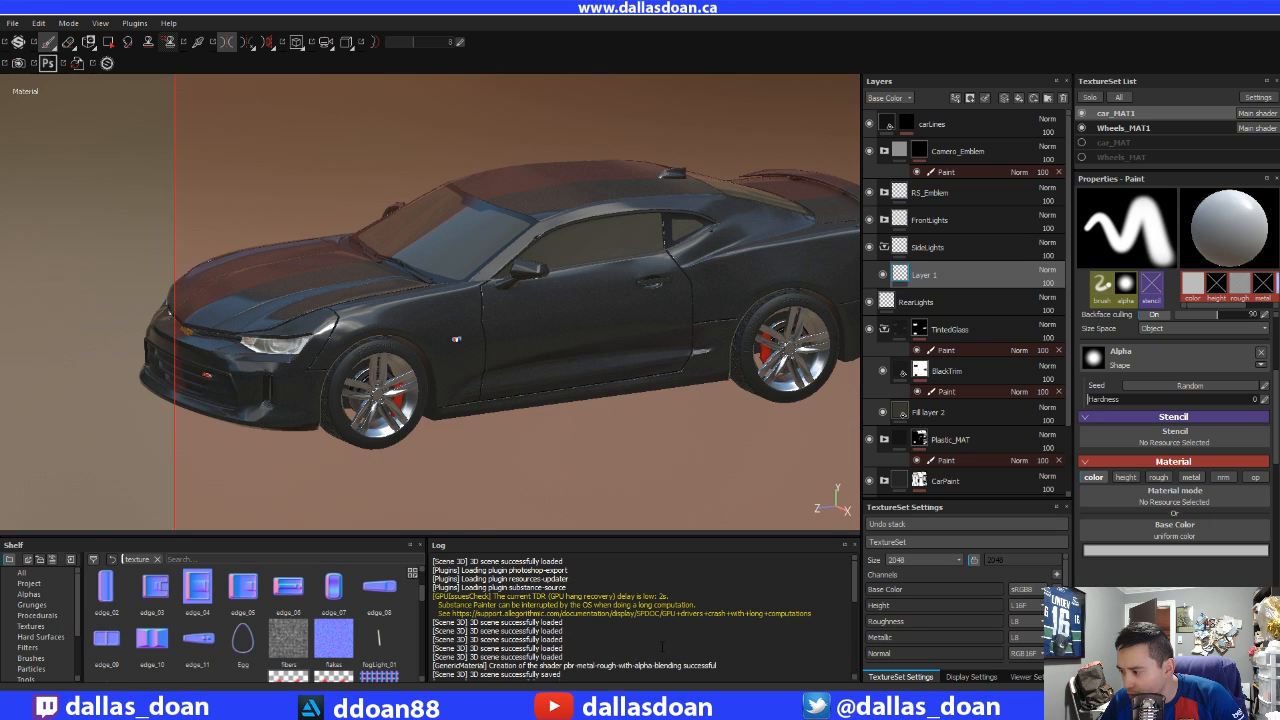
left_click(853, 545)
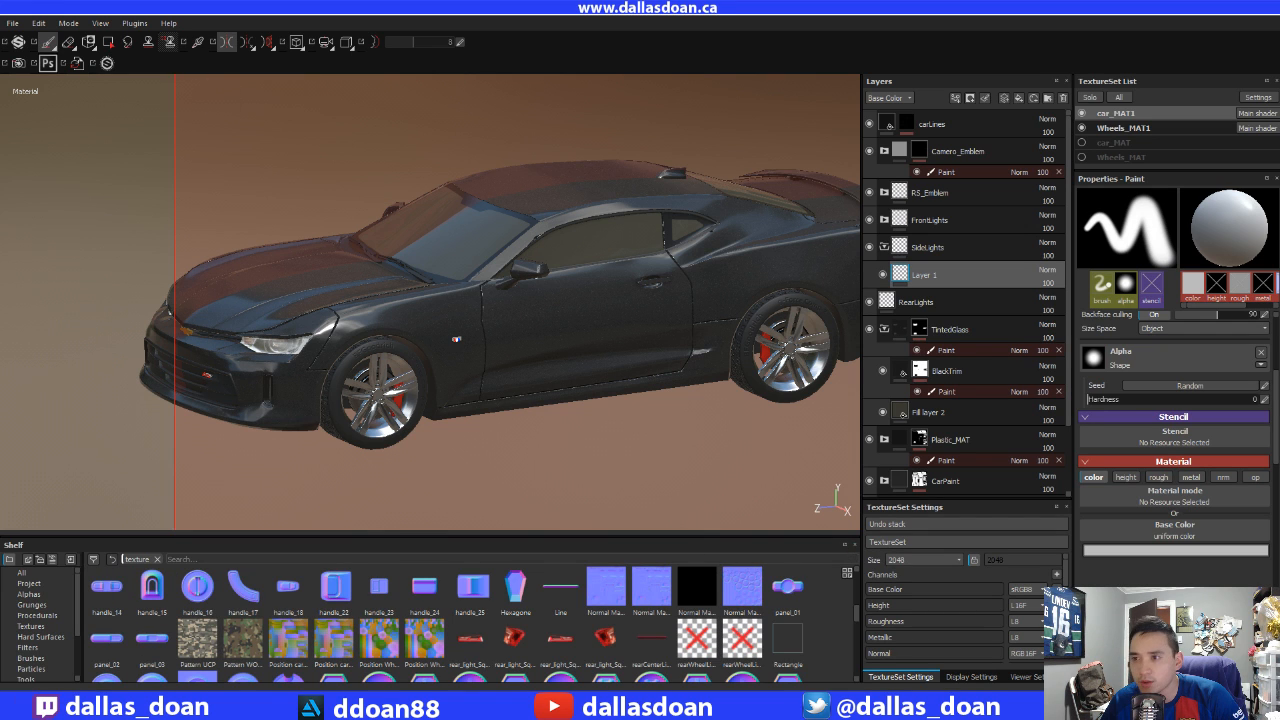
- Save the project and switch to the desktop to restart the program
left_click(13, 22)
left_click(37, 133)
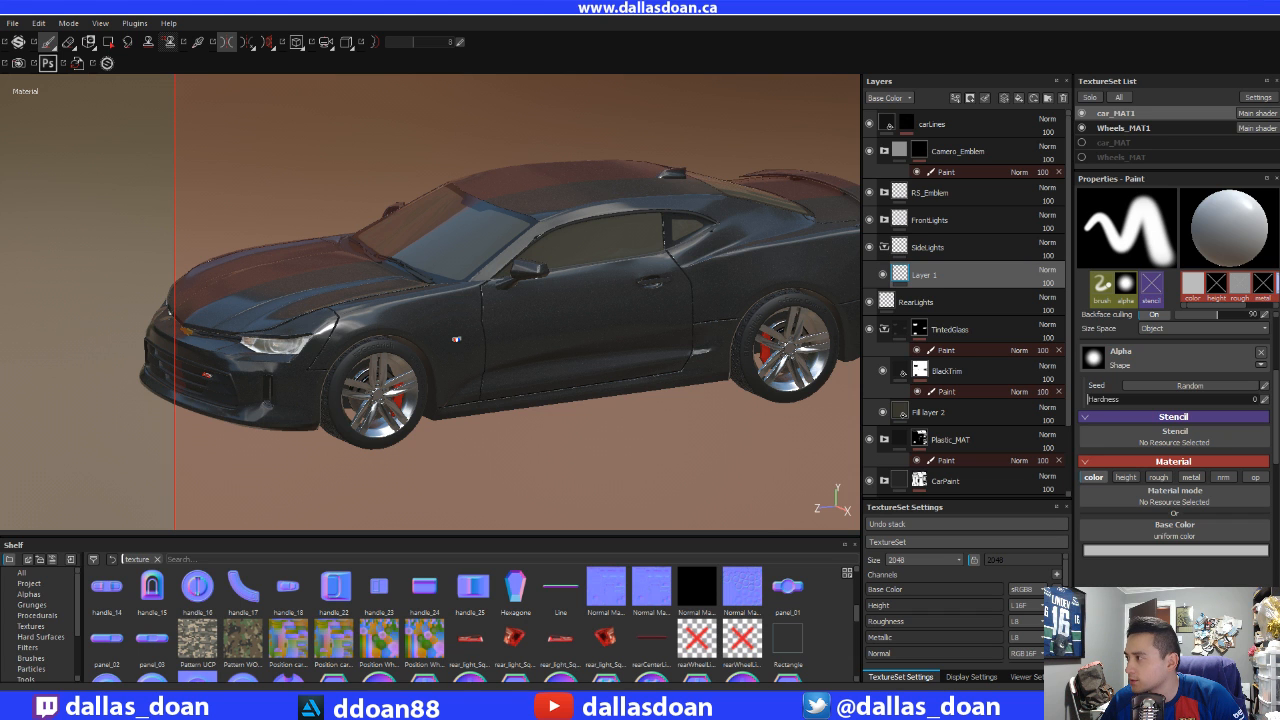
key("super+d")
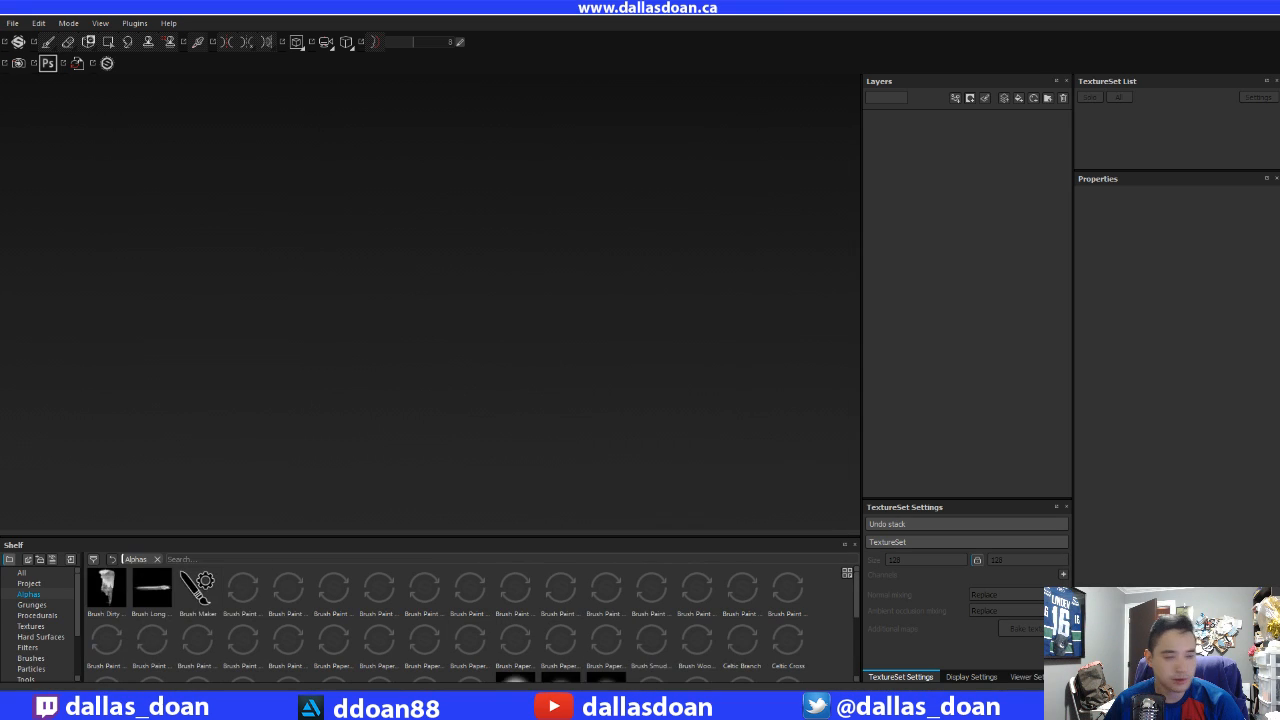
- Reopen the recent project camero_2016_v2.spp in the restarted program
left_click(12, 22)
mouse_move(58, 65)
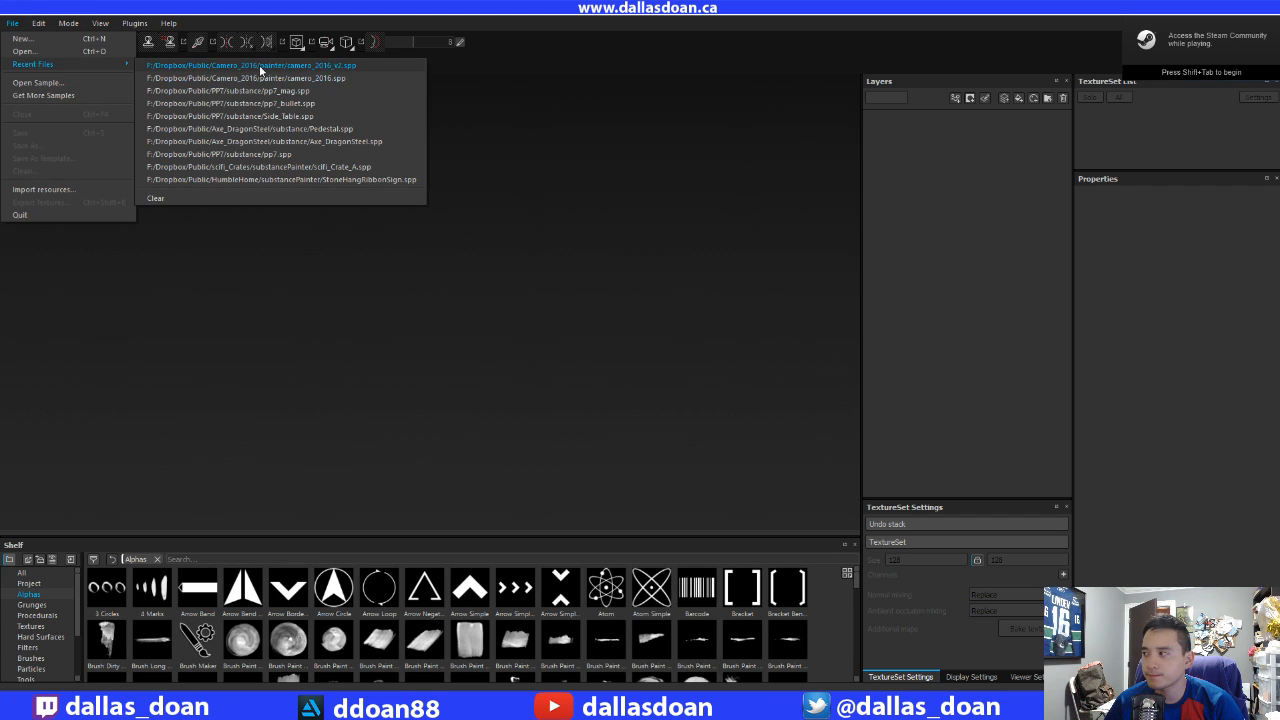
left_click(270, 66)
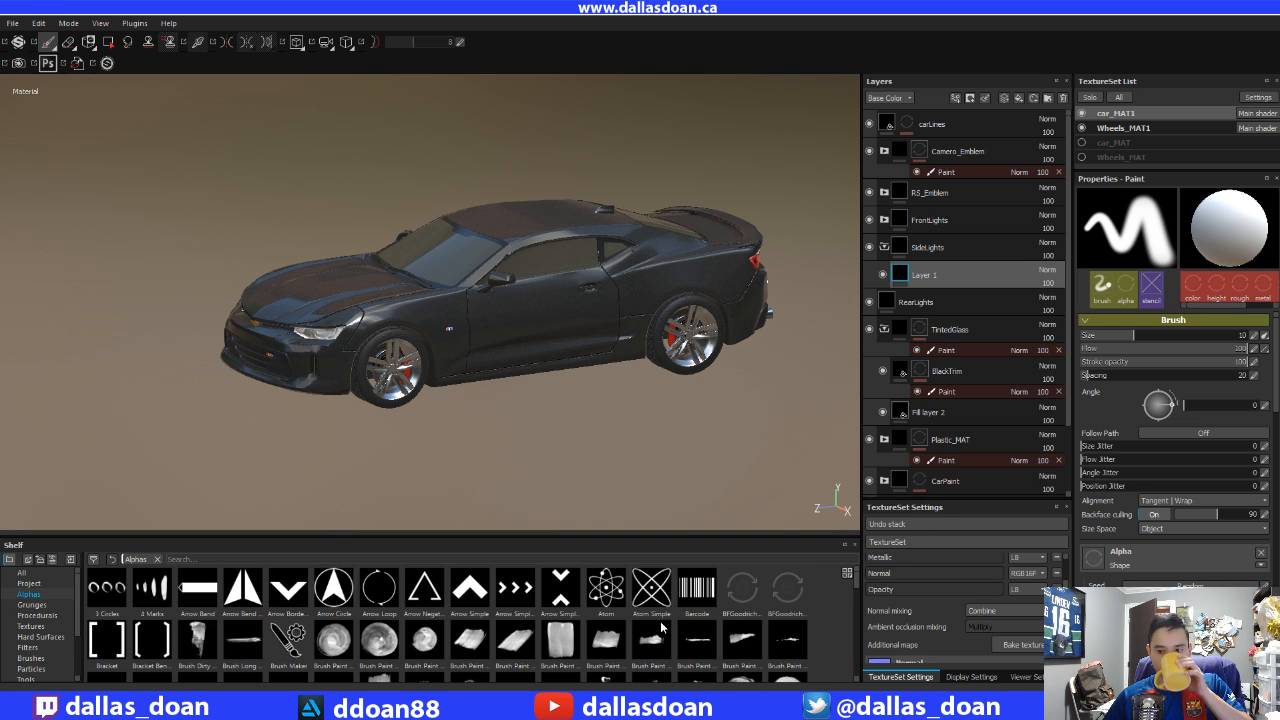
- List the shelf's textures, close the log and select the frontTurnLights_01 texture
scroll(625, 605, "down", 3)
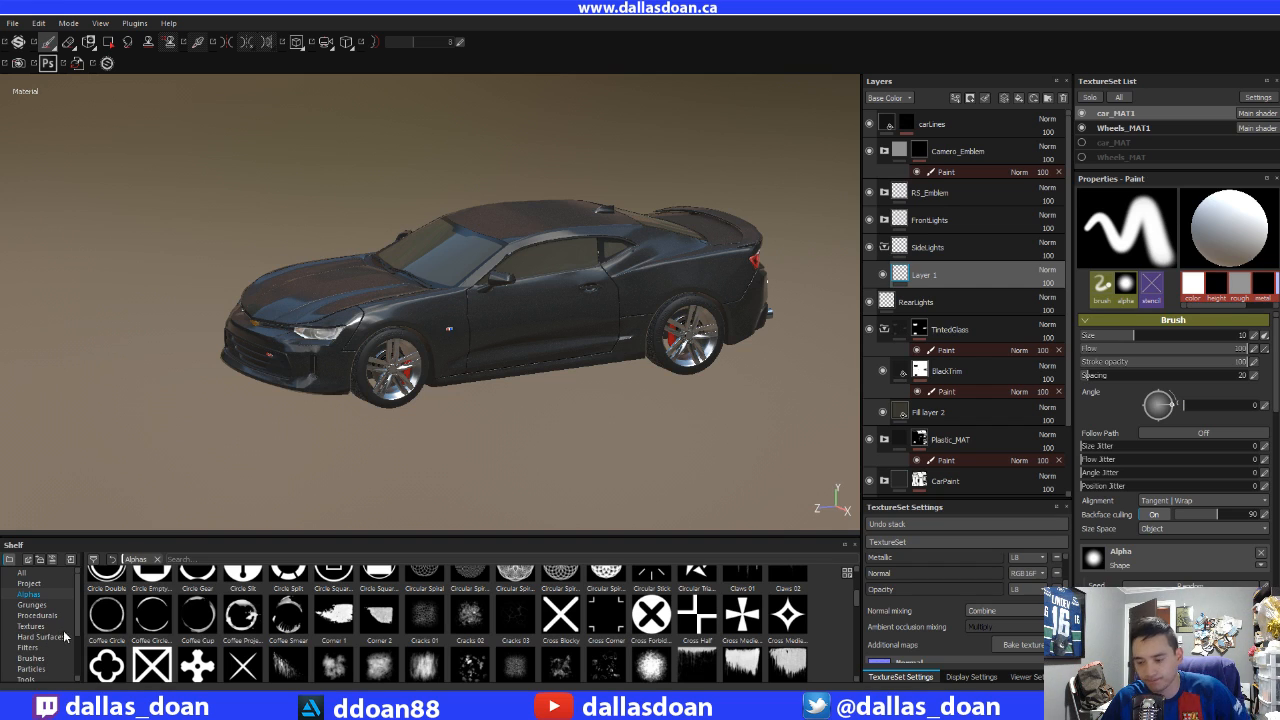
scroll(63, 630, "down", 2)
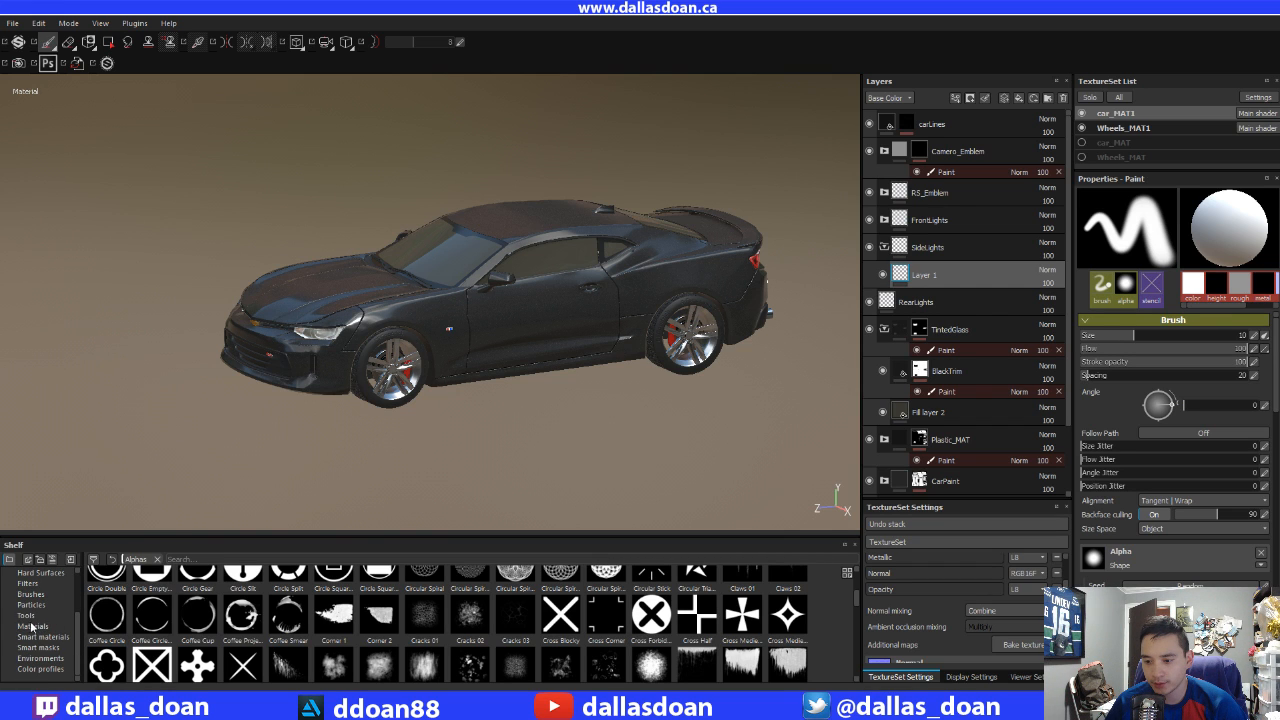
scroll(35, 628, "up", 1)
left_click(30, 594)
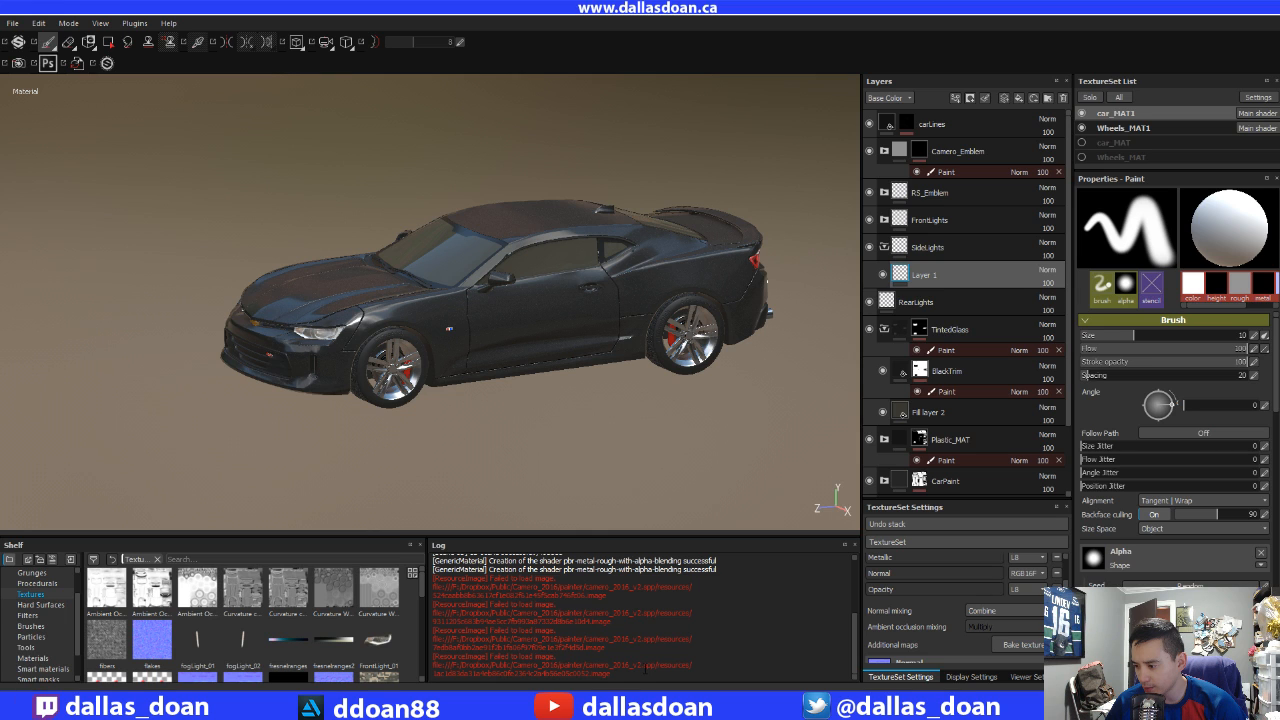
left_click(854, 545)
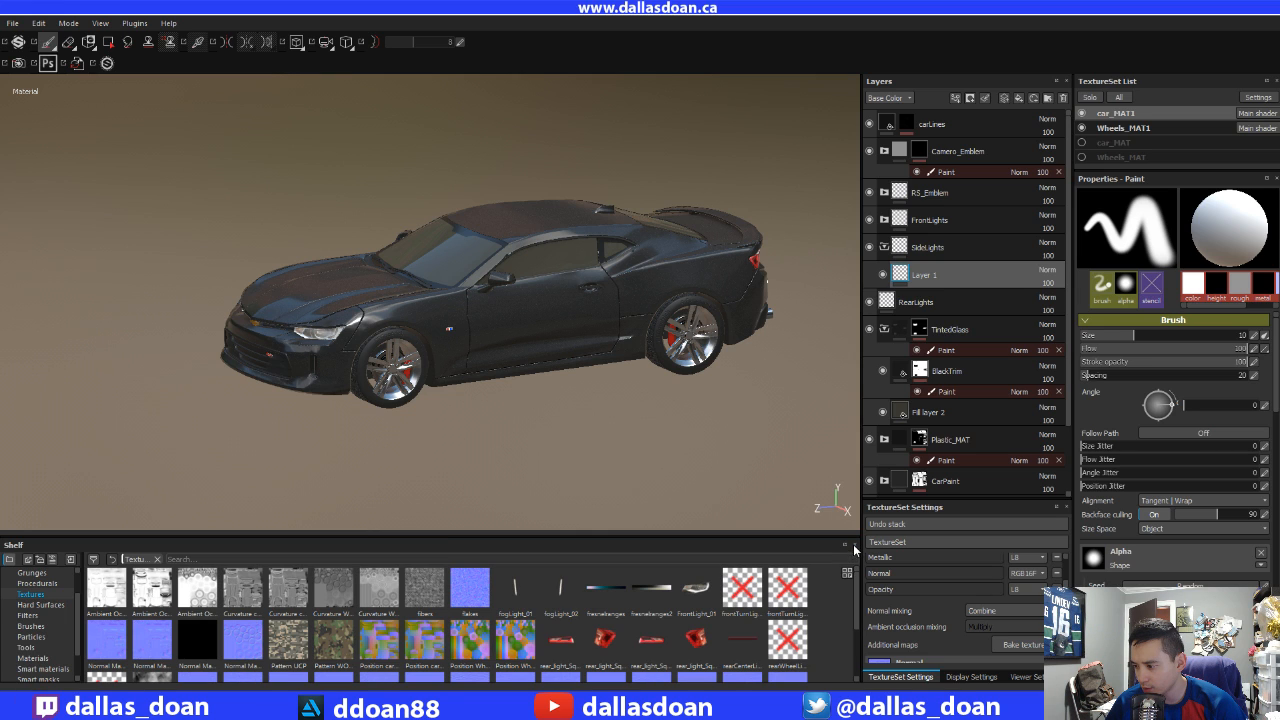
left_click(746, 592)
scroll(150, 640, "down", 1)
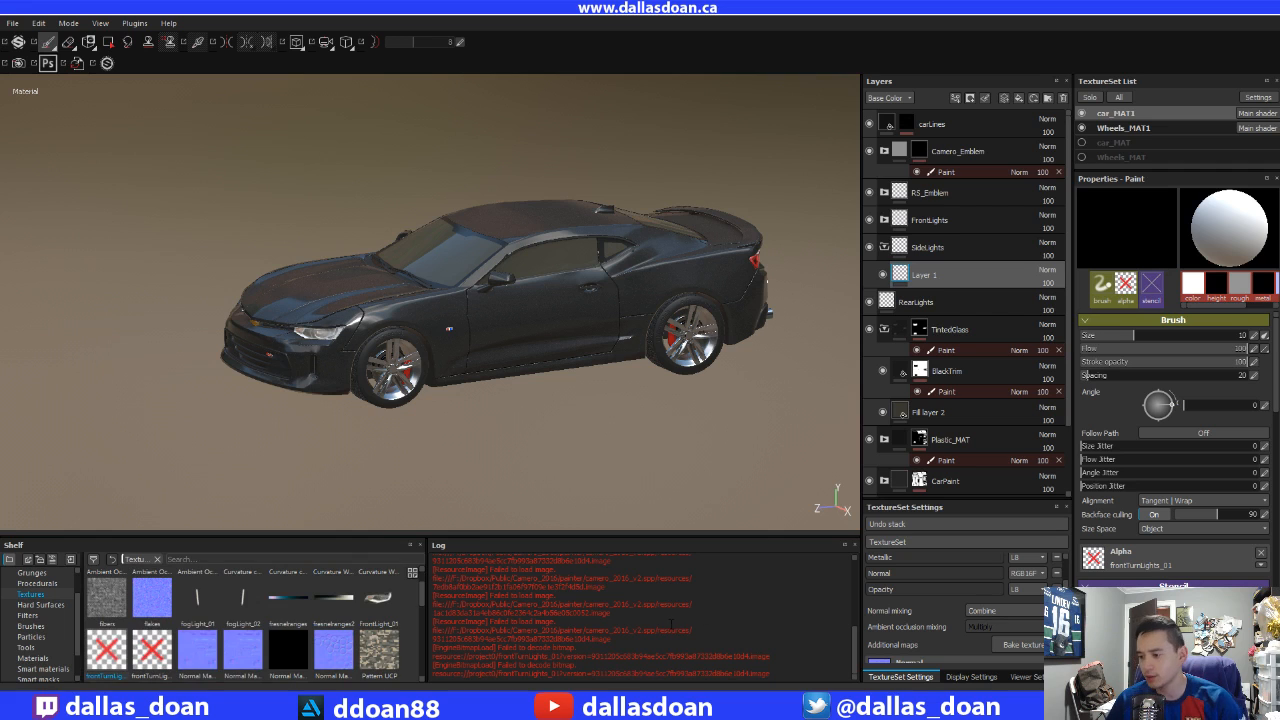
- Try to reload the frontTurnLights_01 and frontTurnLights_02 textures, cancelling the relocation of the missing source file
right_click(121, 655)
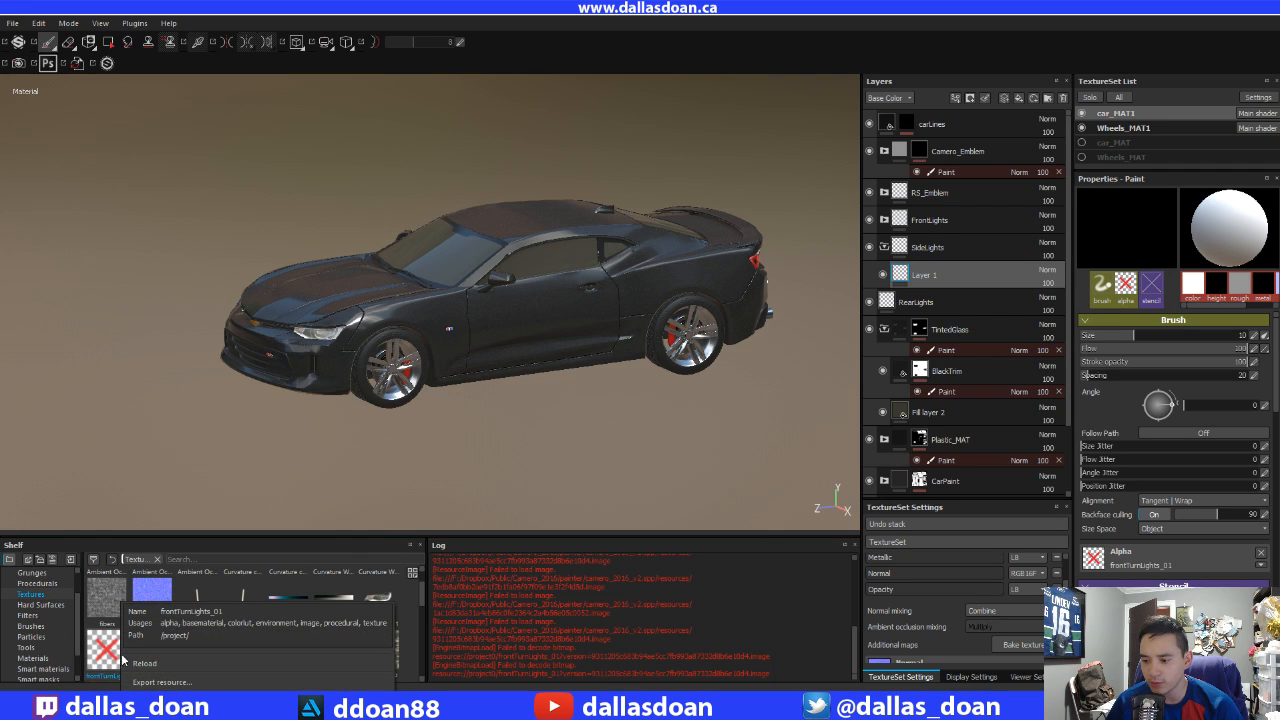
left_click(144, 663)
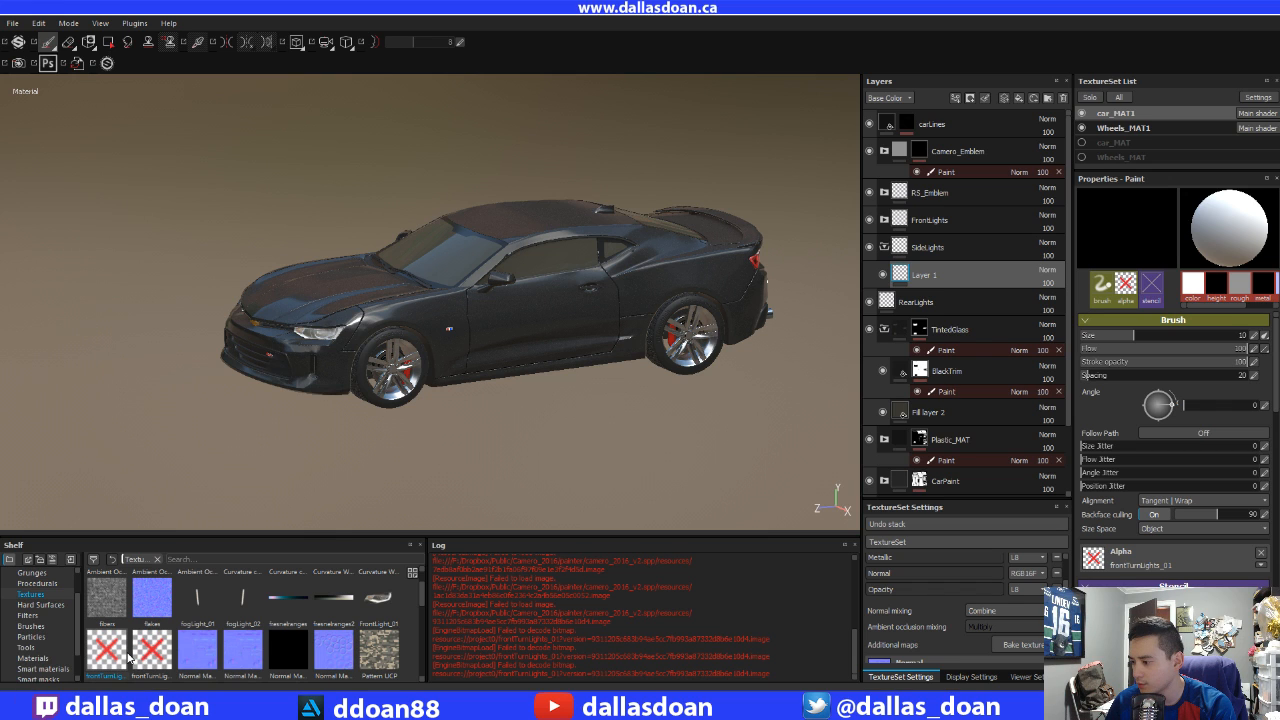
left_click_drag(142, 655, 132, 656)
right_click(137, 656)
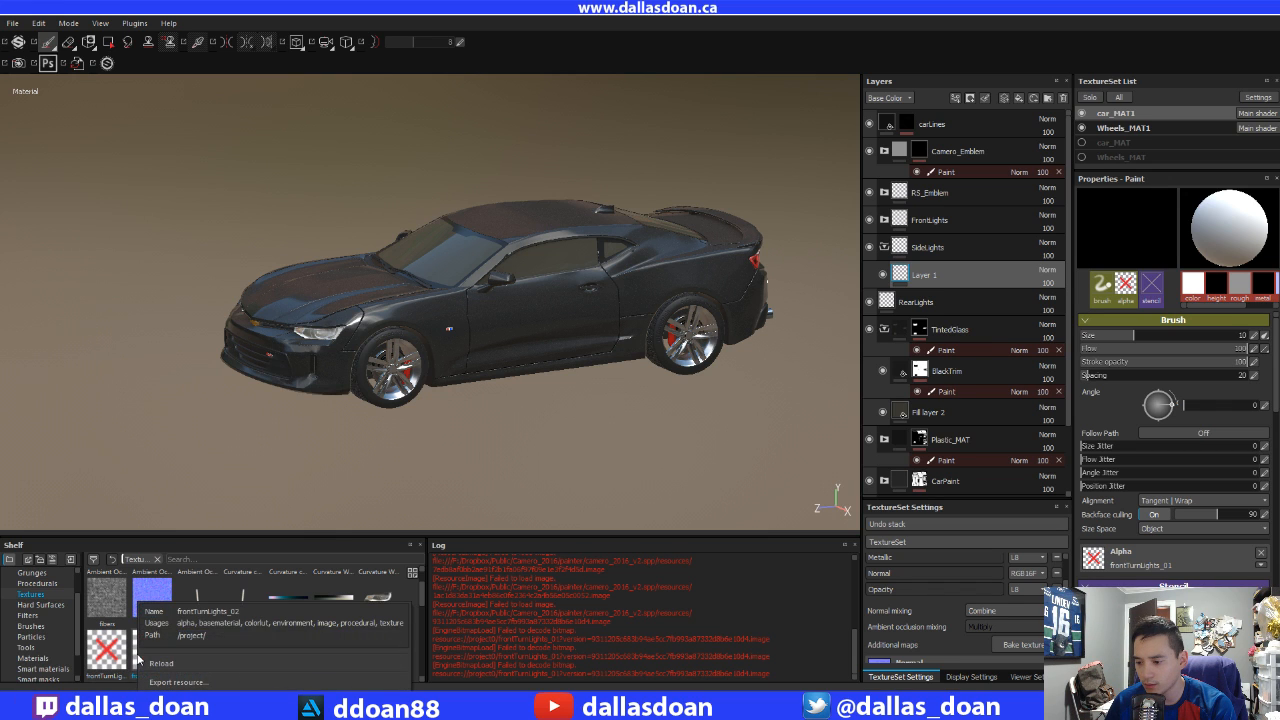
left_click(155, 663)
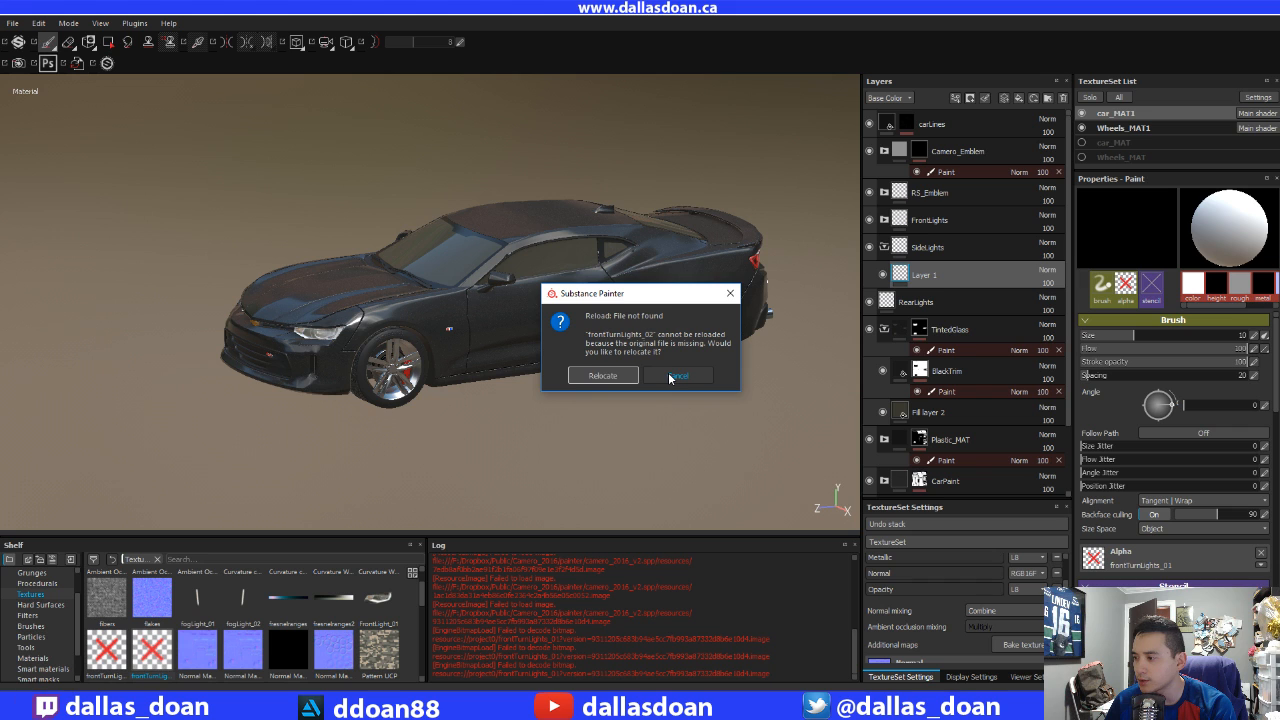
left_click(672, 376)
- Reload the frontTurnLights_01 texture by relocating its source to frontTurnLights_01.png in F:\Dropbox\Public\Camero_2016\refs
right_click(110, 648)
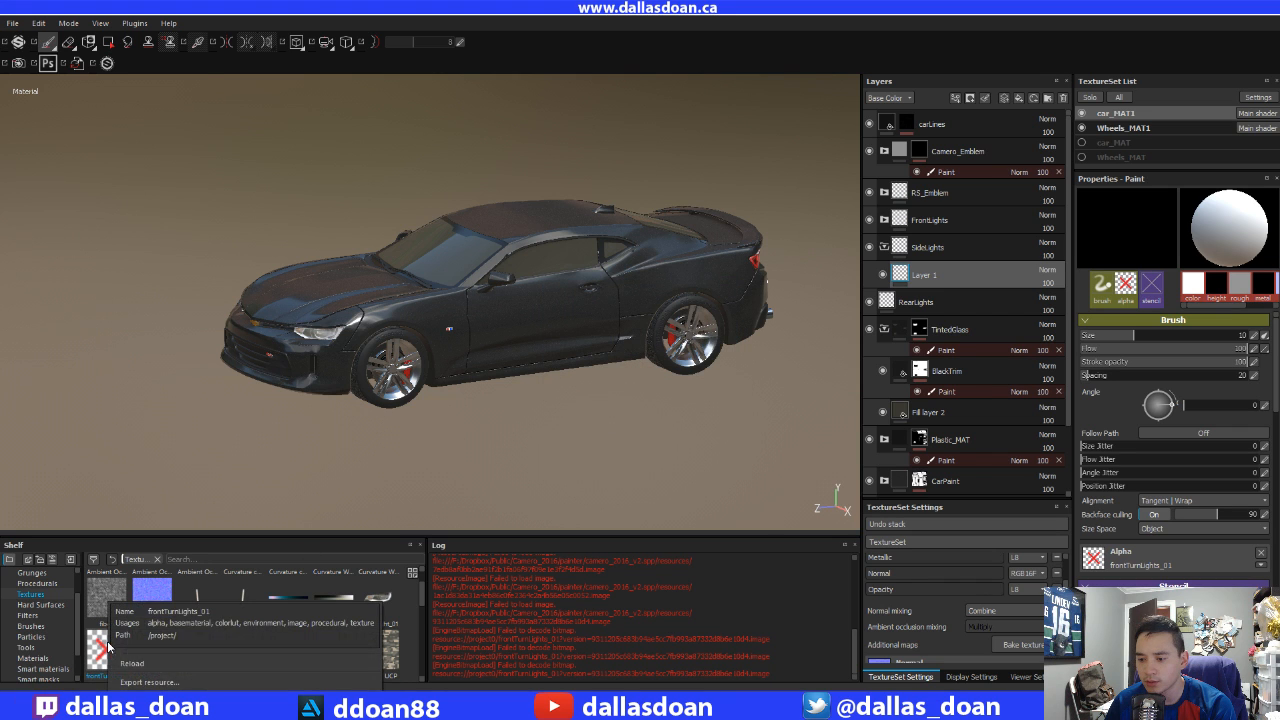
left_click(170, 664)
left_click(611, 373)
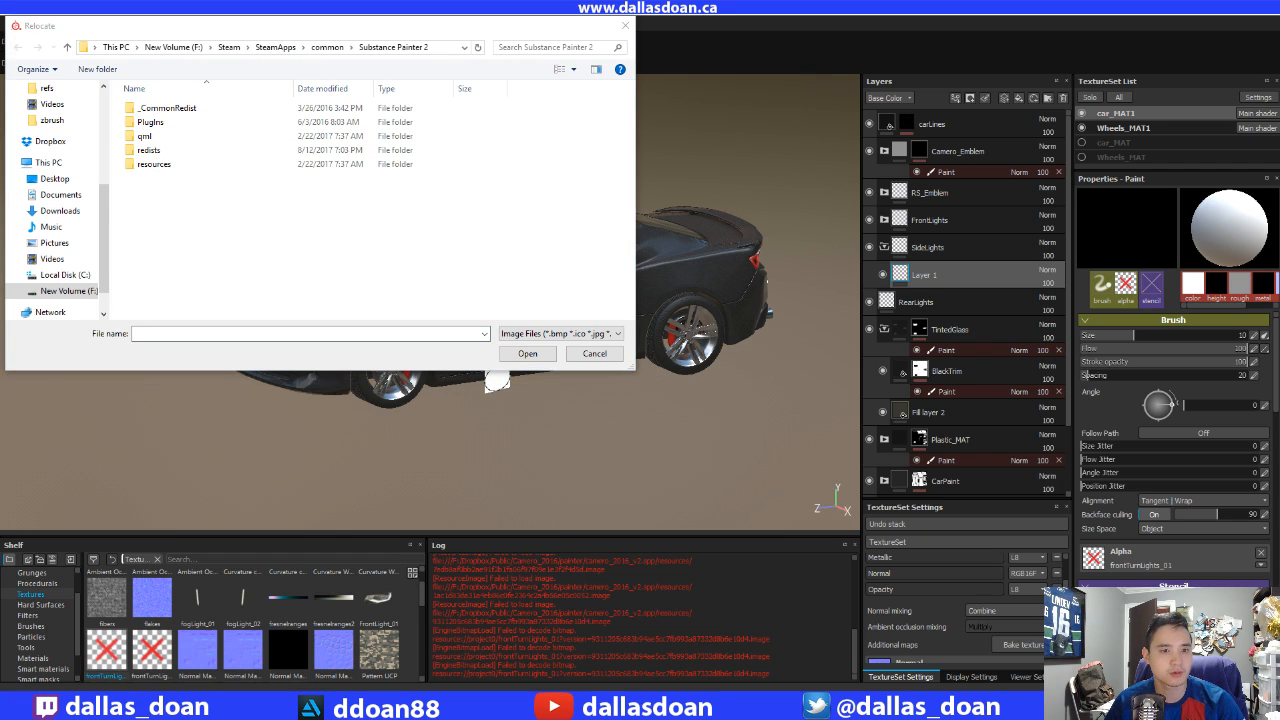
left_click(450, 50)
type("F:\\Dropbox\\Public\\Camero_2016\\refs")
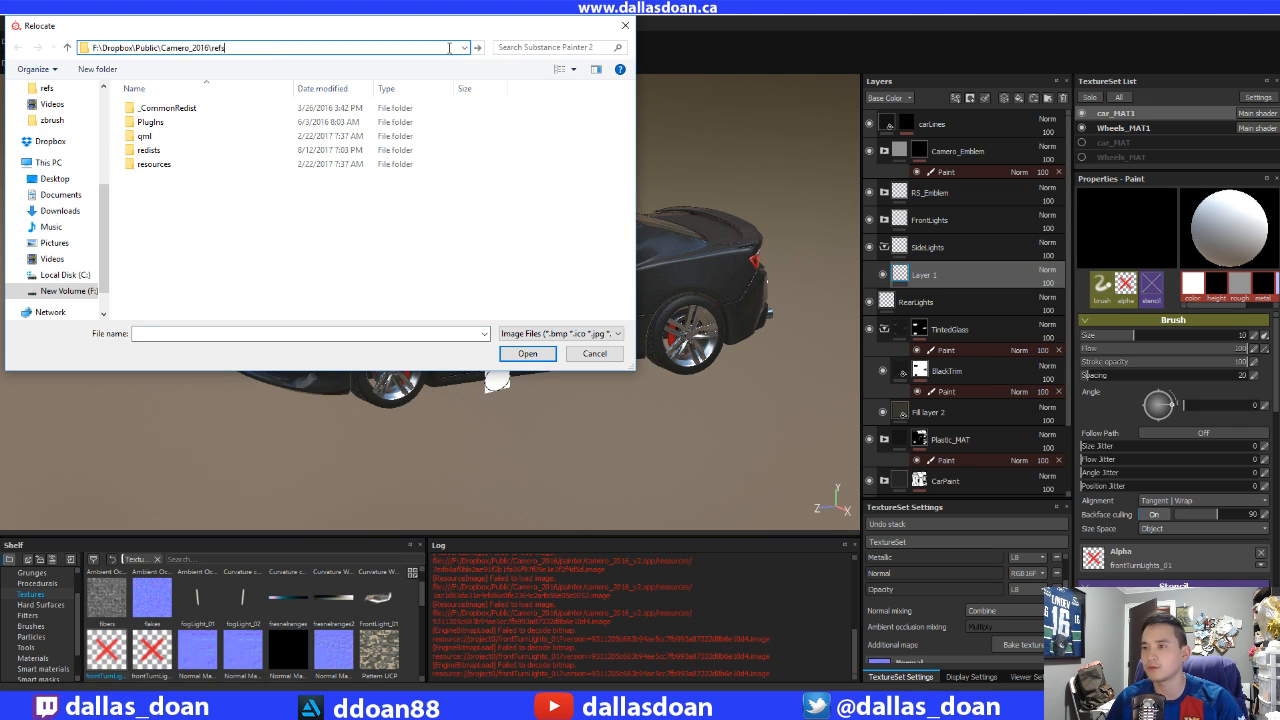
key("Return")
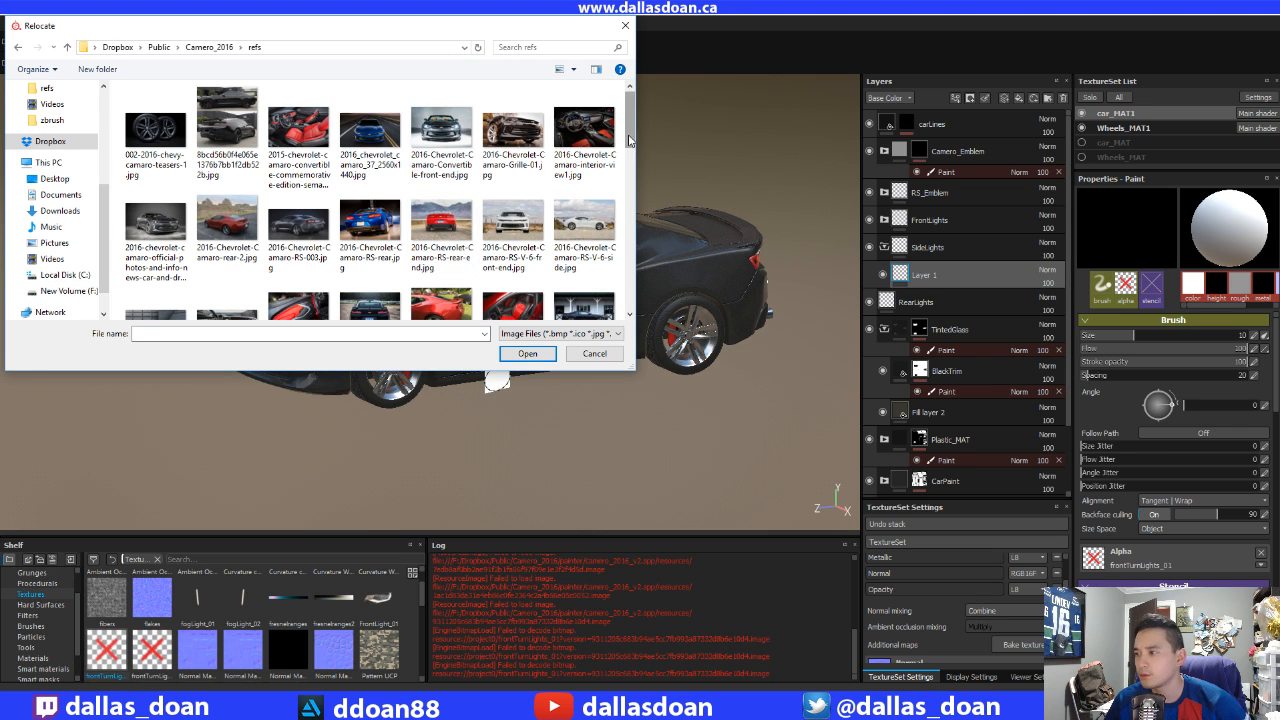
left_click_drag(628, 130, 624, 275)
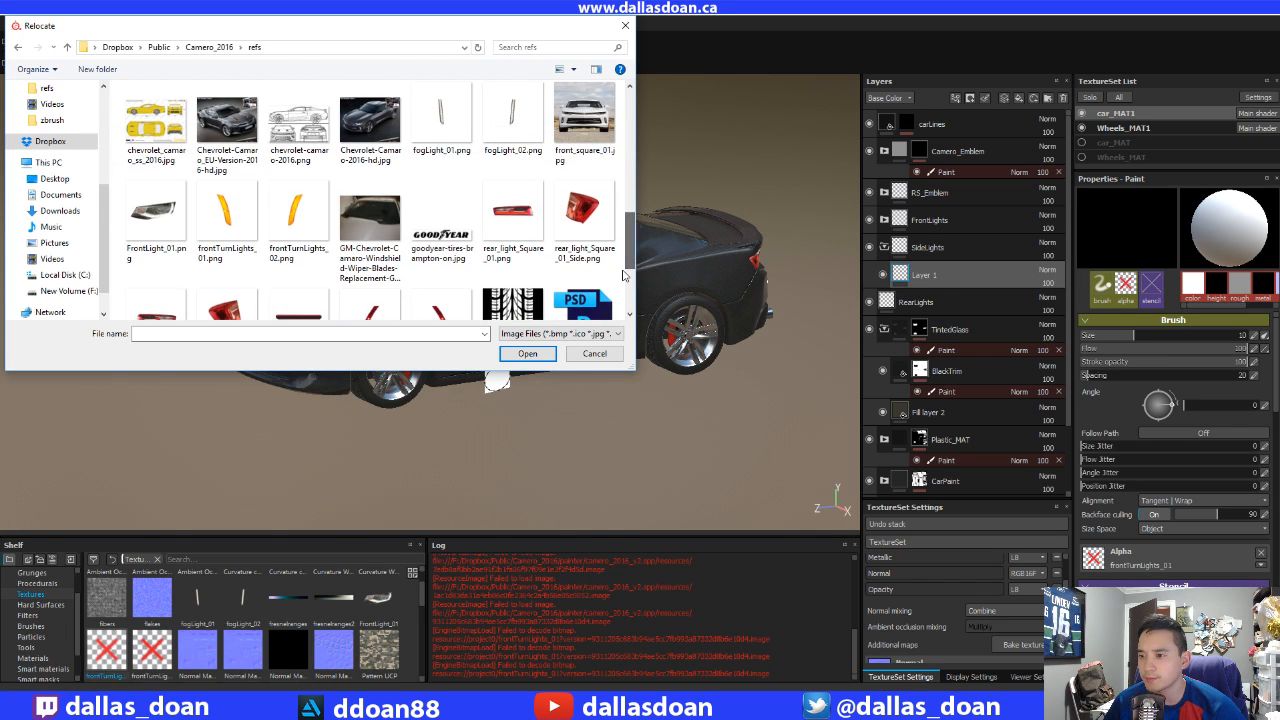
left_click(226, 212)
left_click(527, 353)
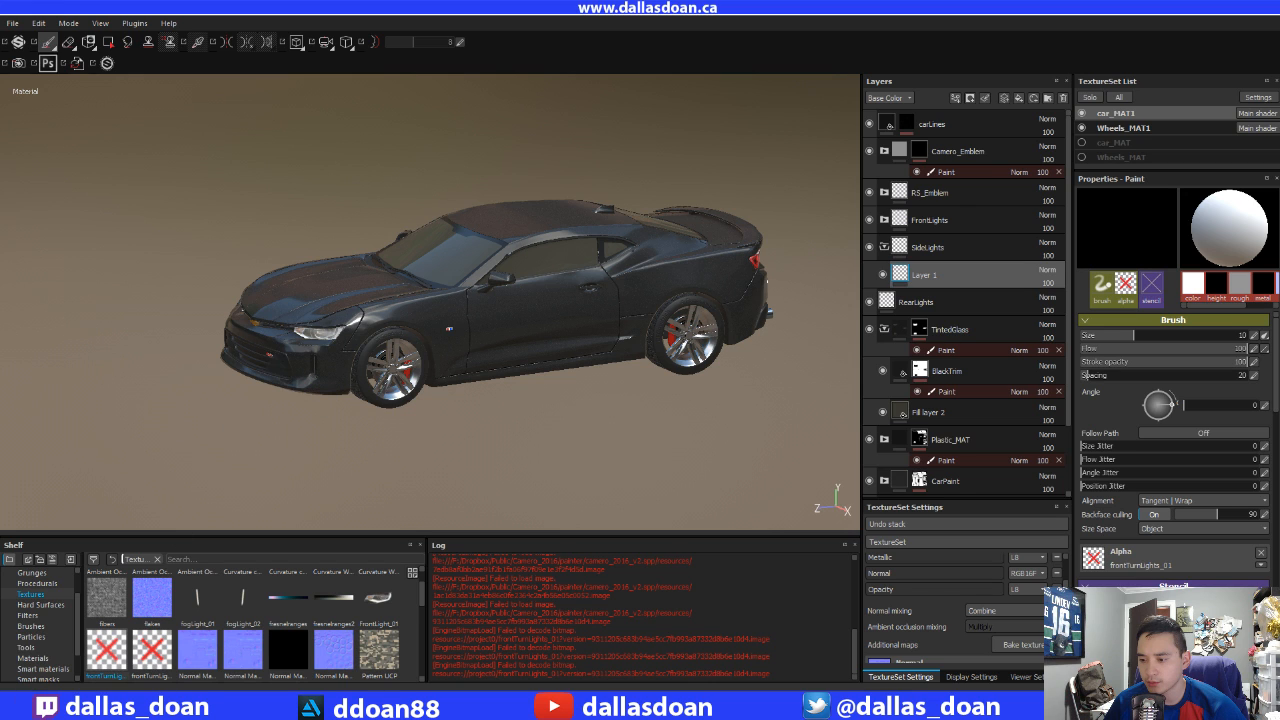
- Reload the frontTurnLights_02 texture by relocating its source to frontTurnLights_02.png in the Camero_2016 refs folder
right_click(153, 657)
left_click(185, 666)
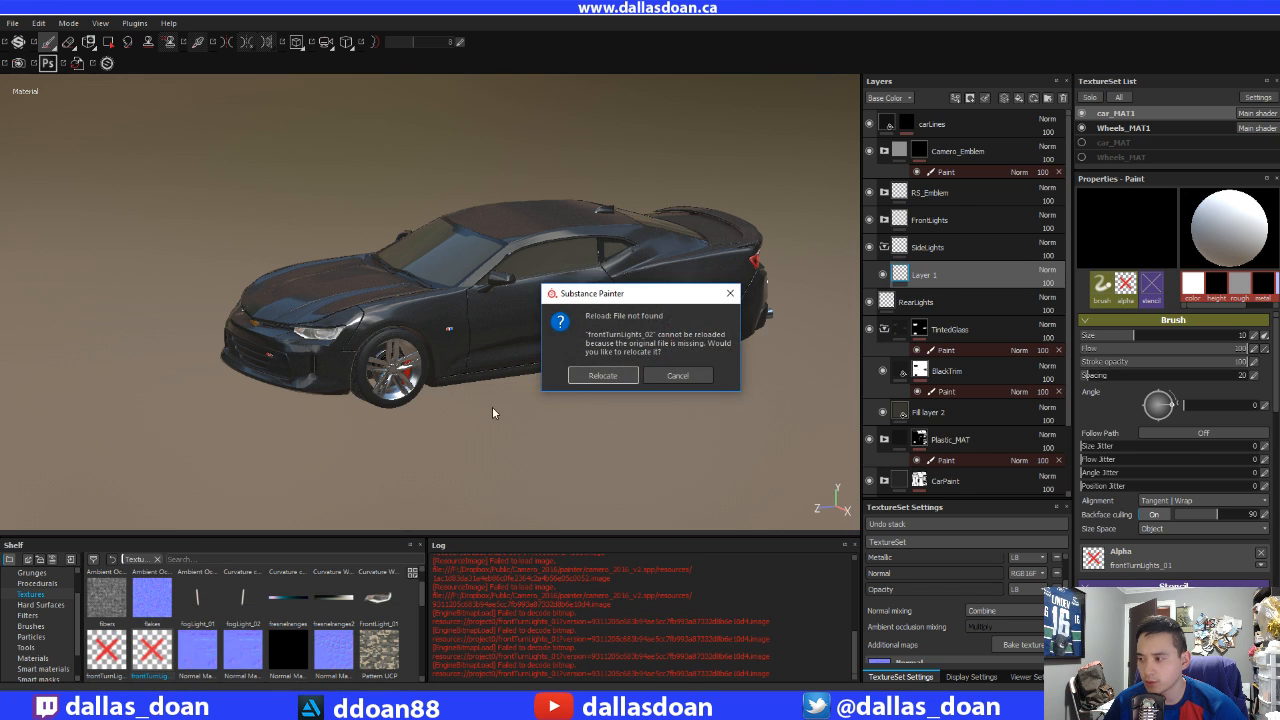
left_click(601, 376)
scroll(619, 197, "down", 3)
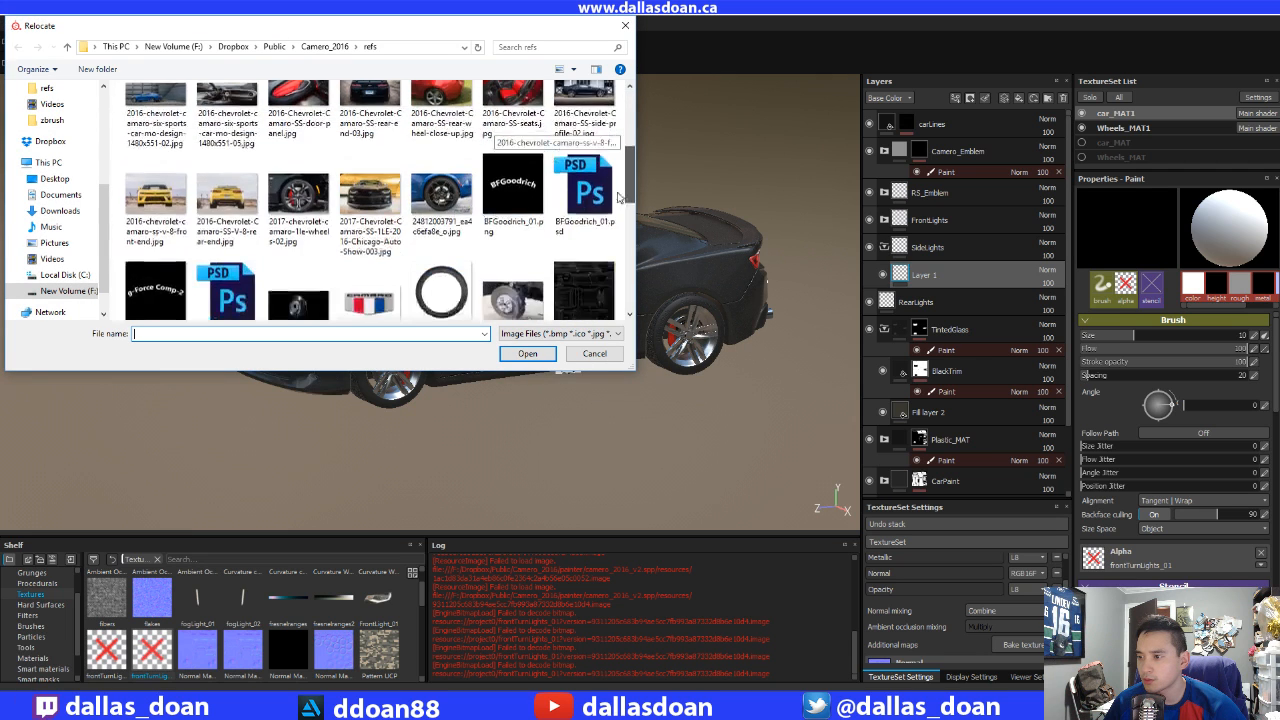
scroll(619, 197, "down", 5)
left_click(297, 215)
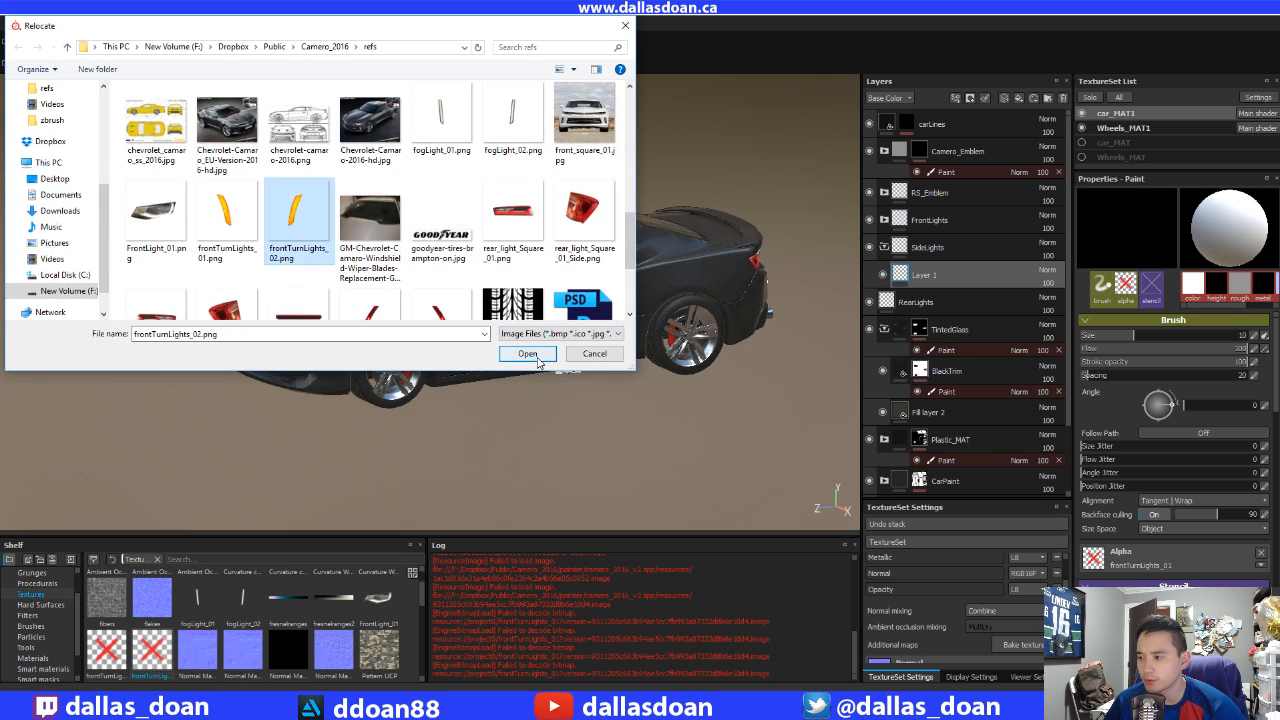
left_click(527, 354)
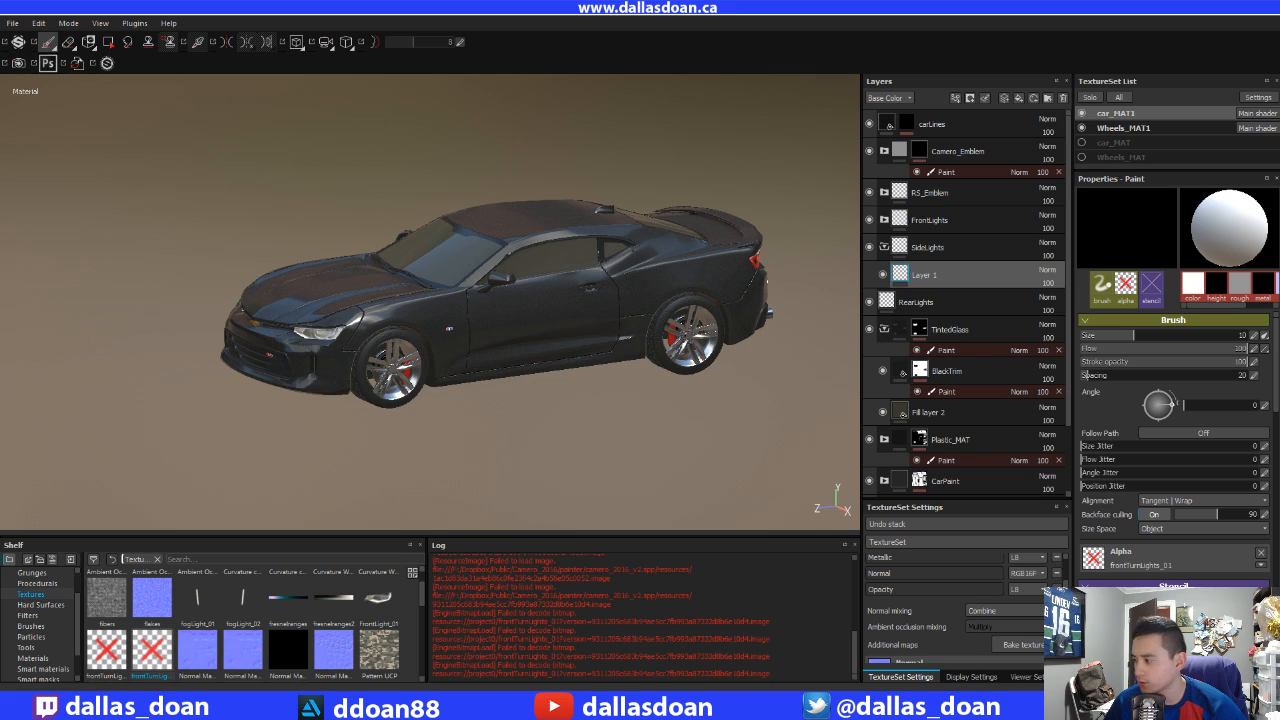
left_click(112, 656)
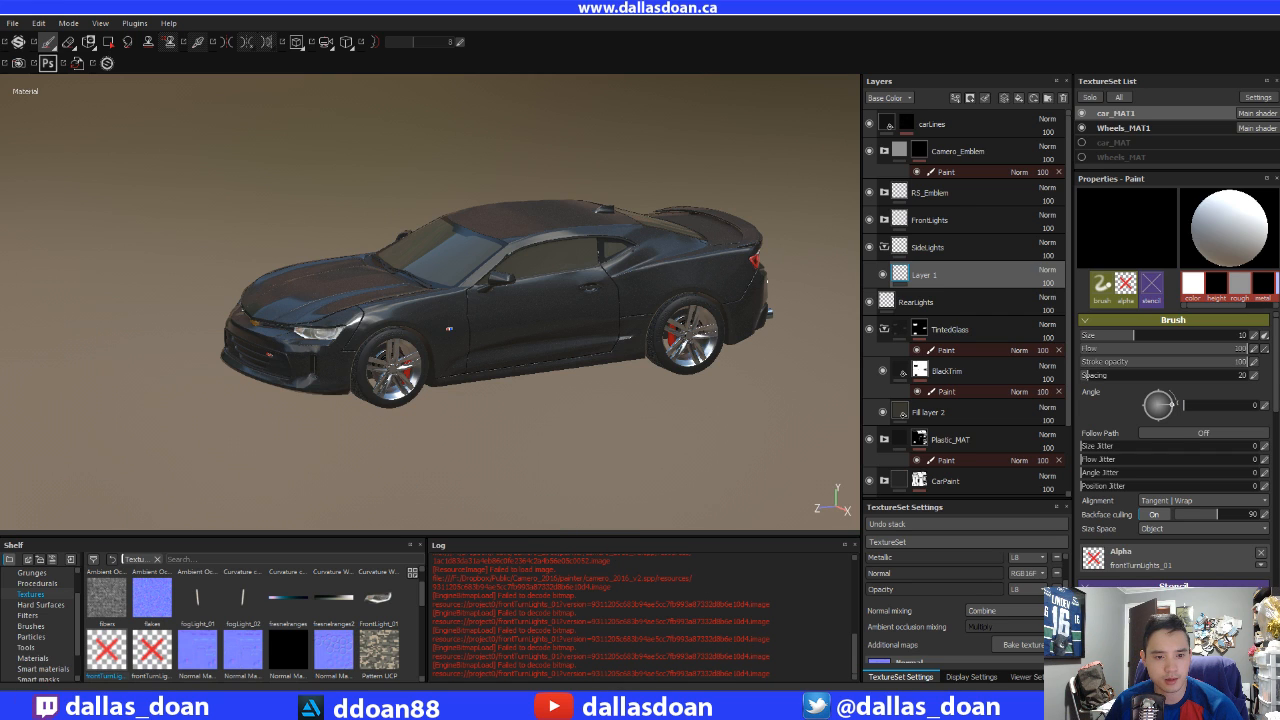
- Launch Photoshop CC 2015 and save frontTurnLights_01.png as a PNG copy in the refs folder, replacing the existing file
key("super")
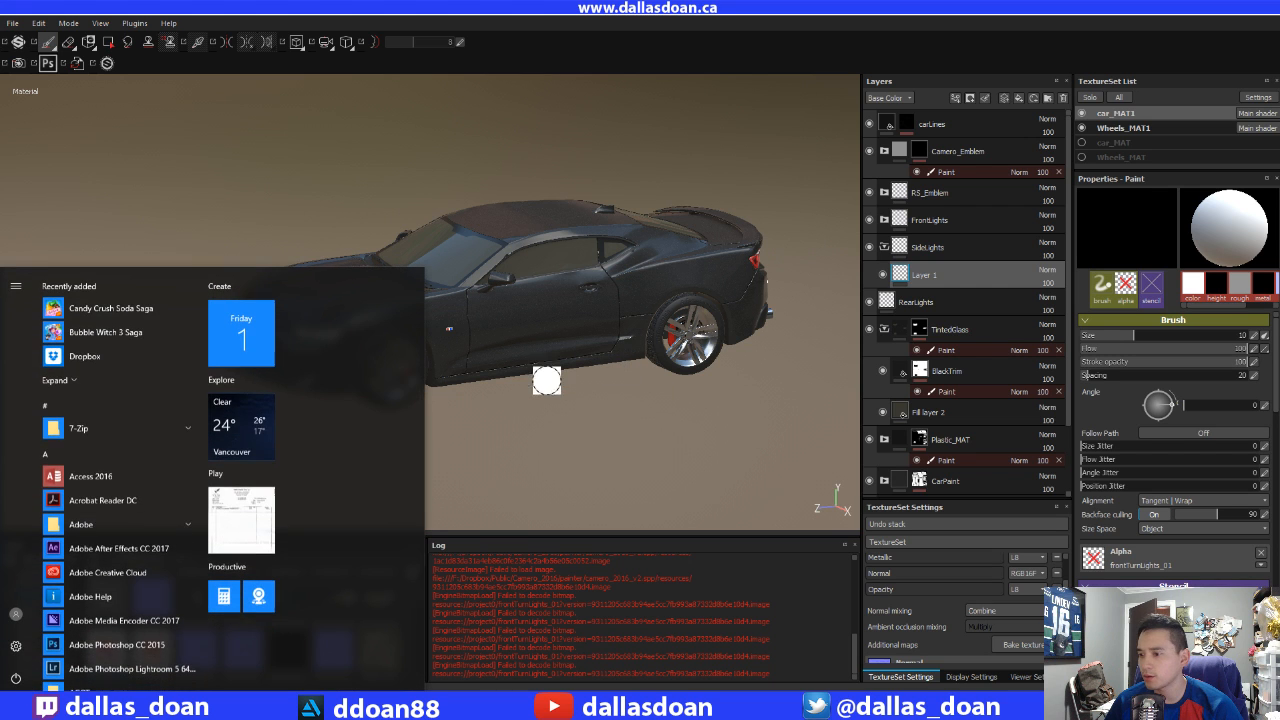
left_click(104, 648)
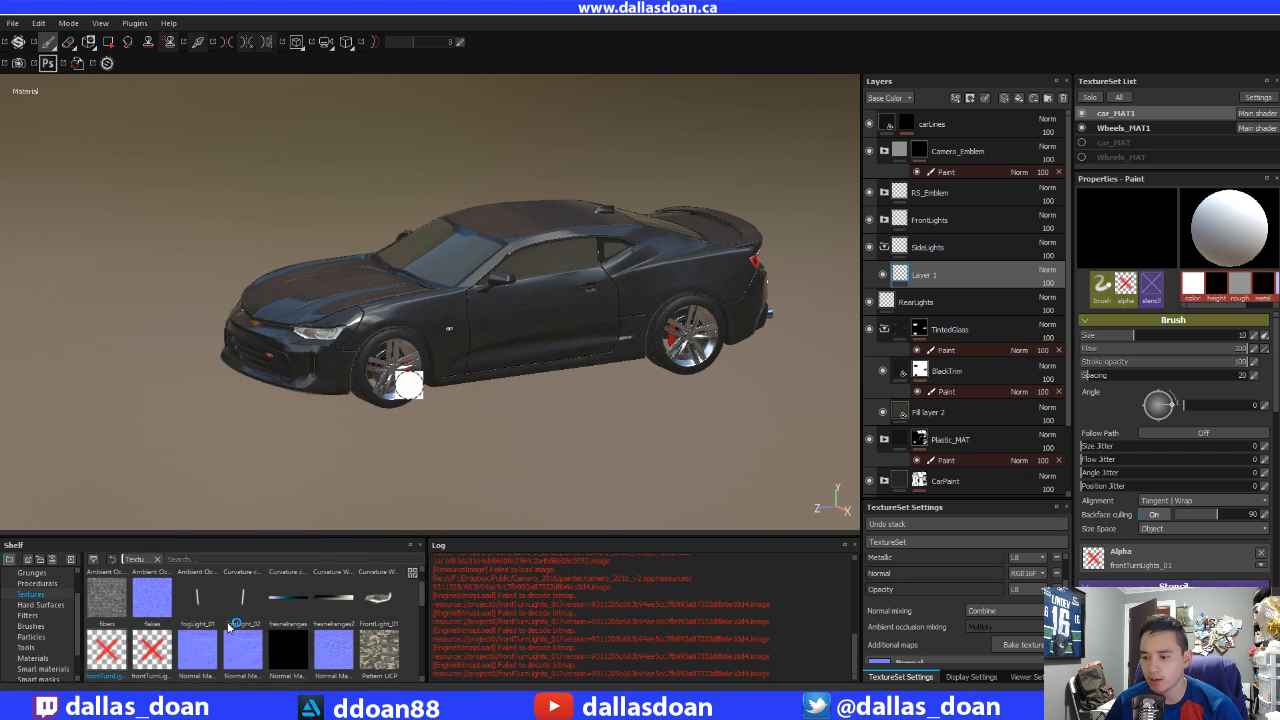
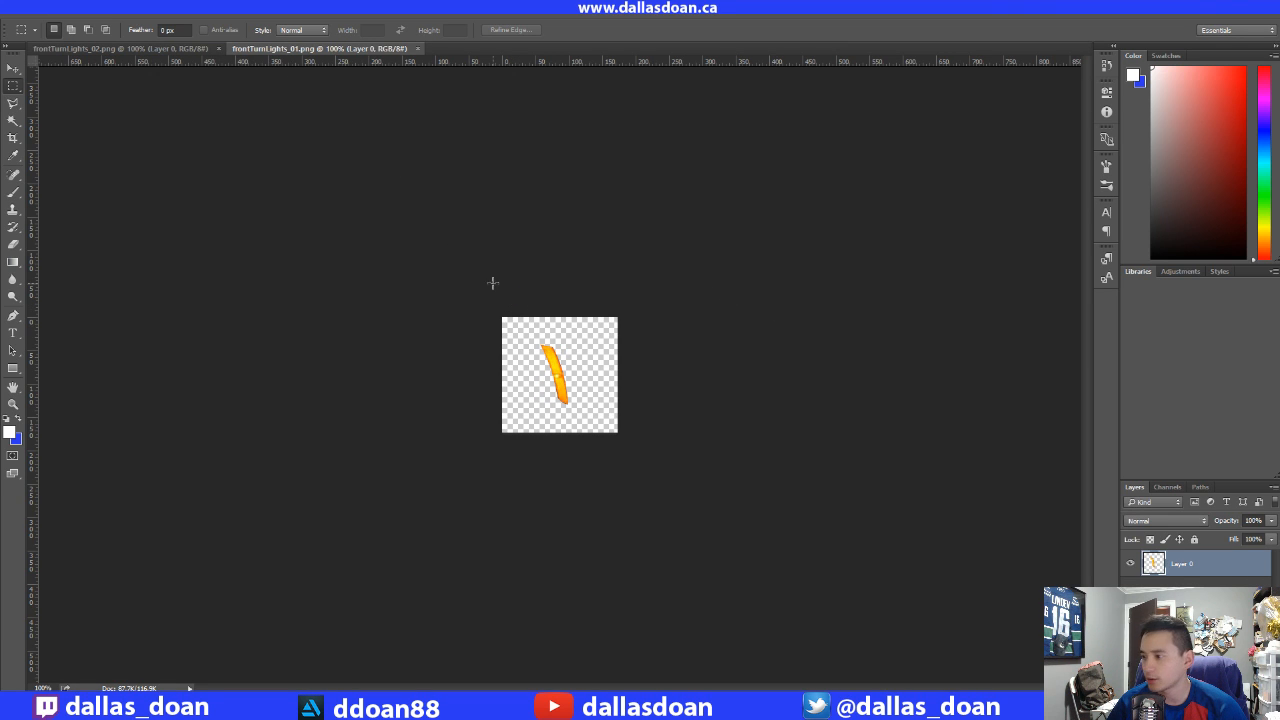
left_click(41, 14)
left_click(114, 157)
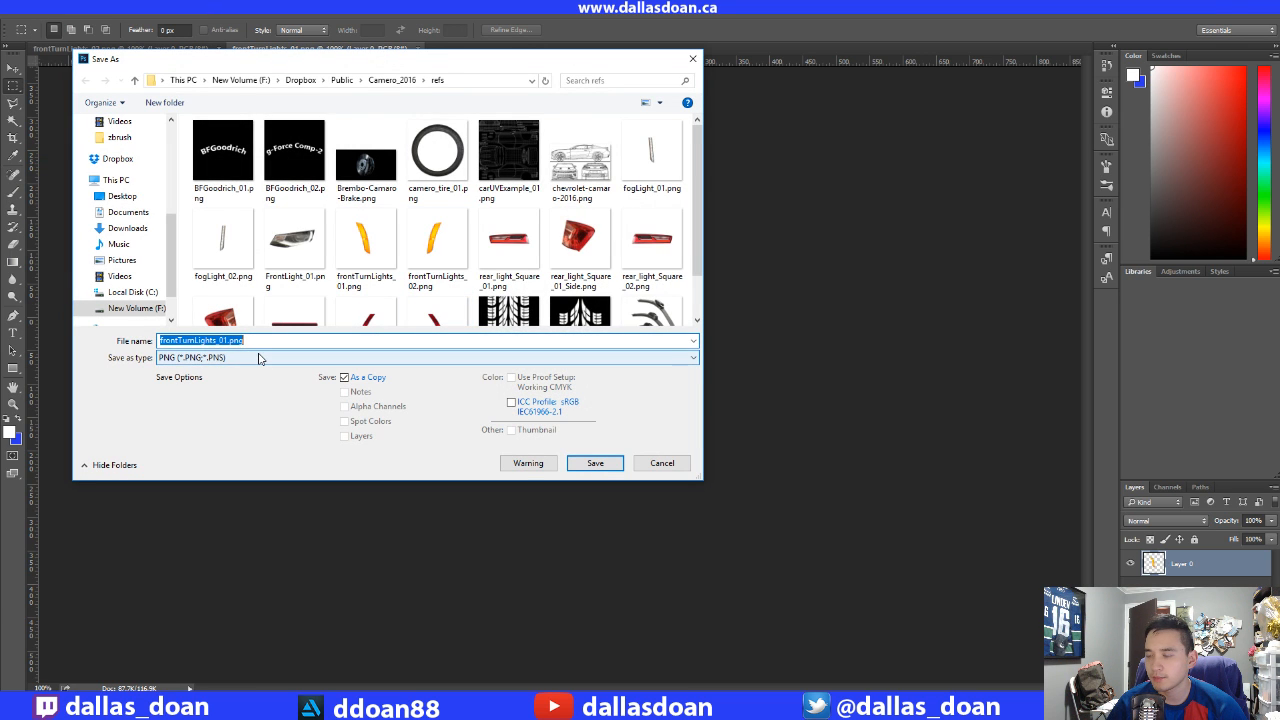
left_click(603, 463)
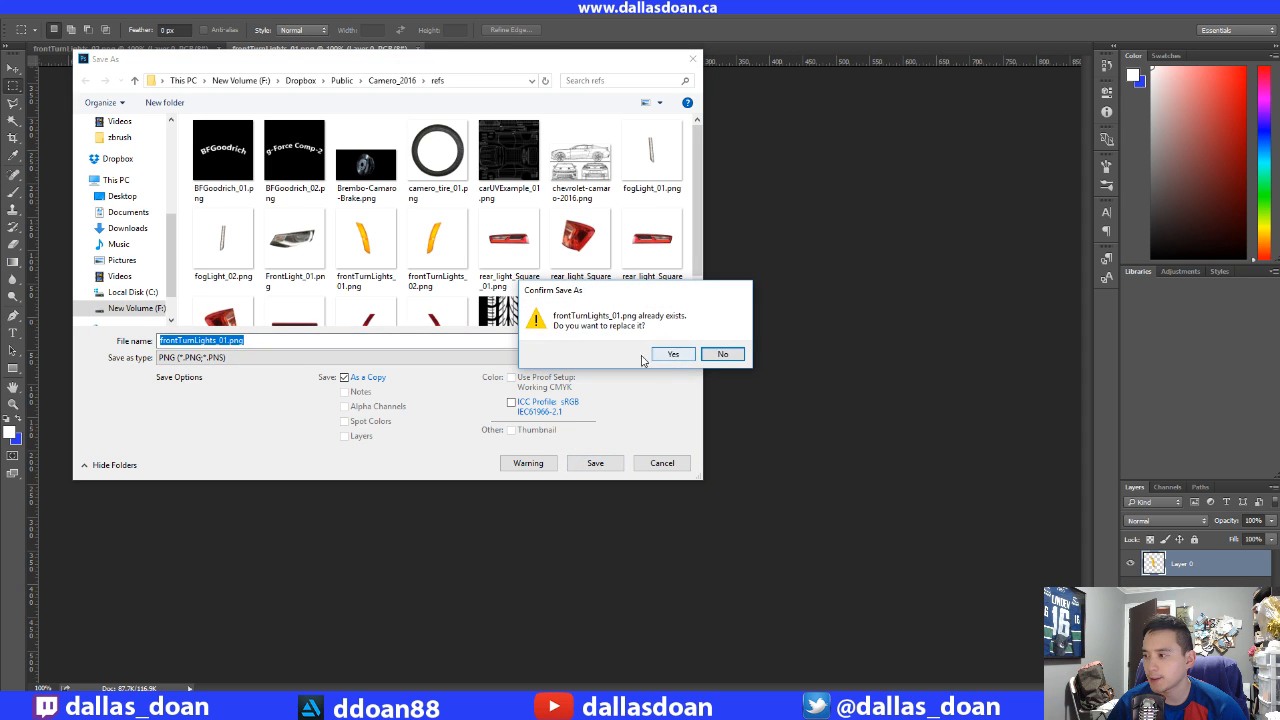
left_click(664, 354)
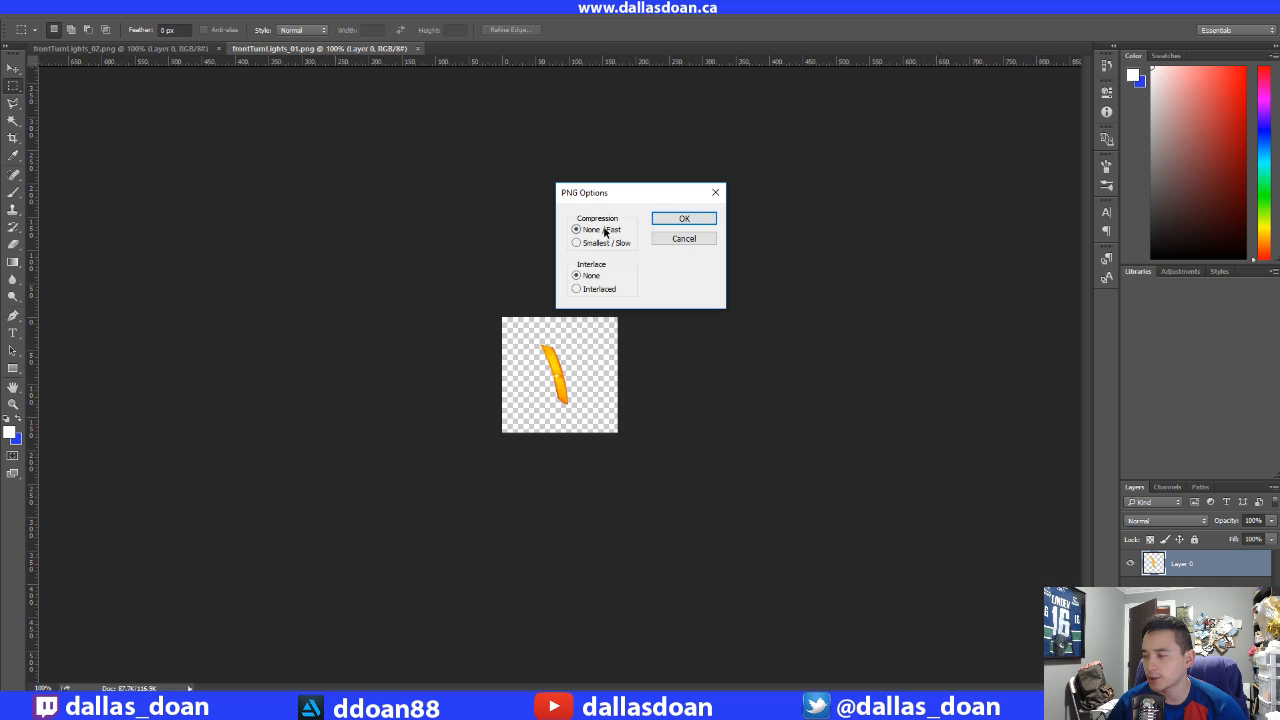
- Save frontTurnLights_01.png with None / Fast compression and no interlacing, and close the rear_light_Square_01.png image
left_click(663, 221)
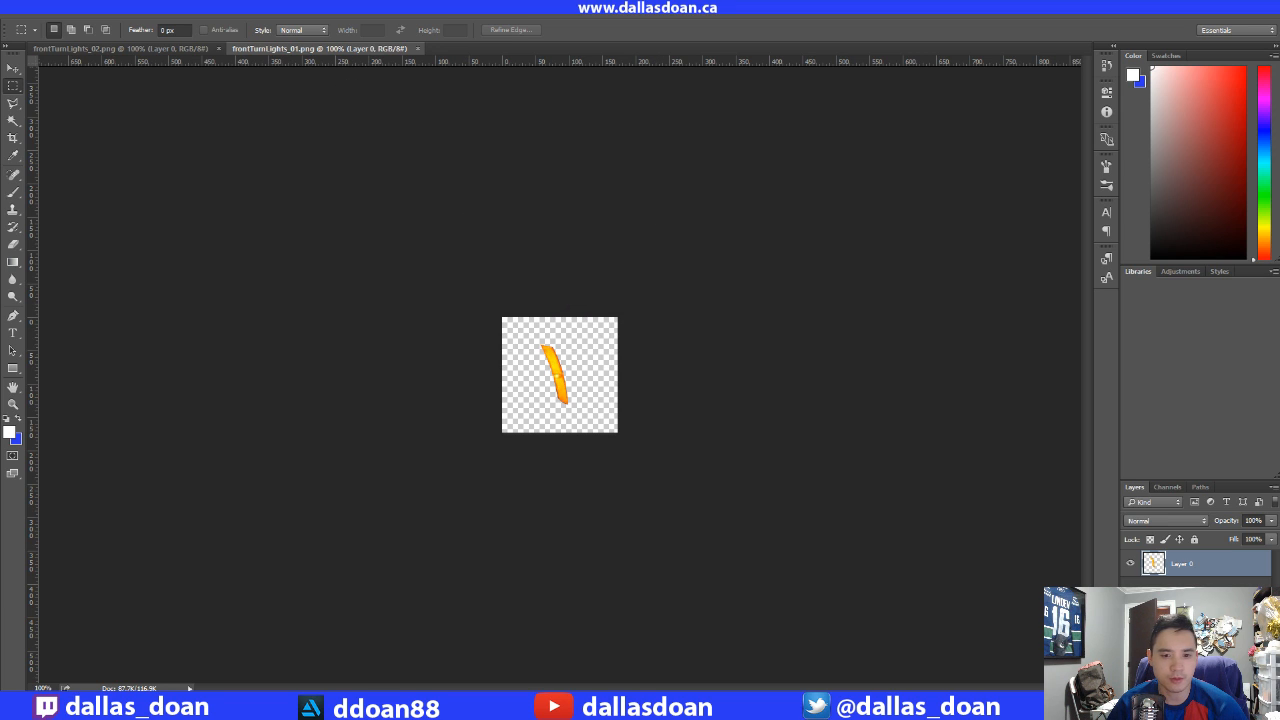
left_click_drag(433, 74, 462, 51)
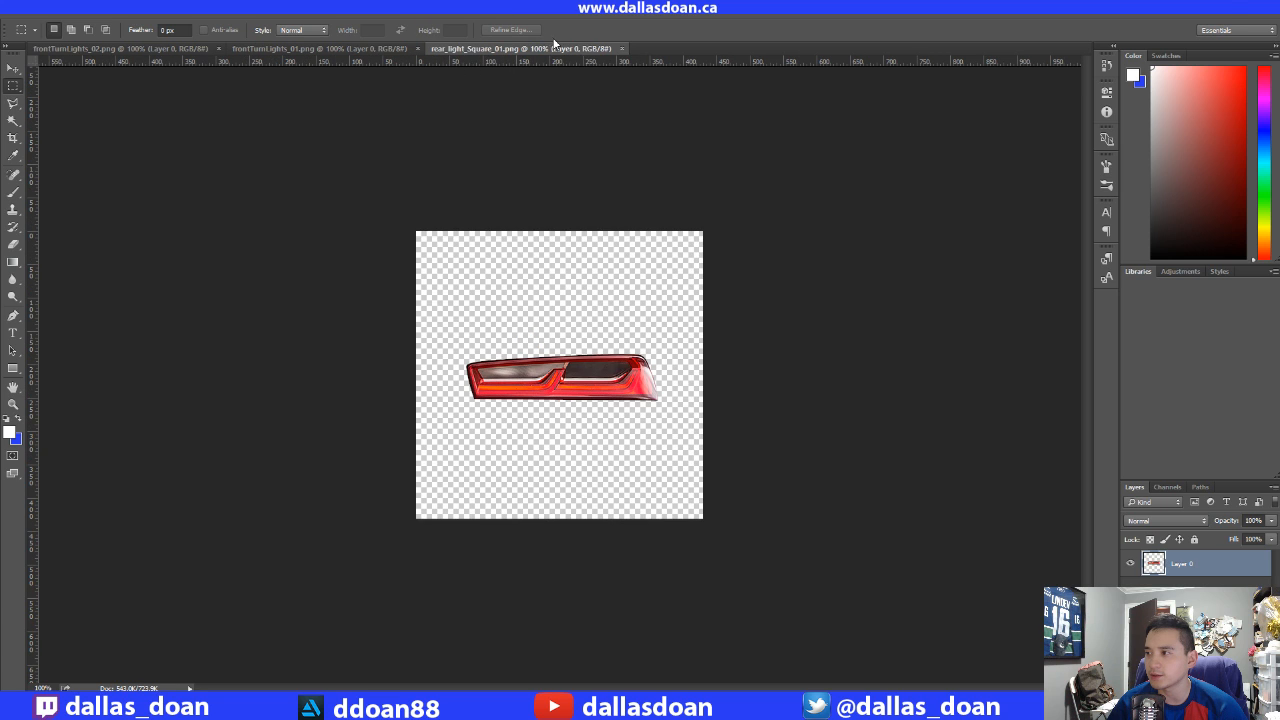
left_click(623, 48)
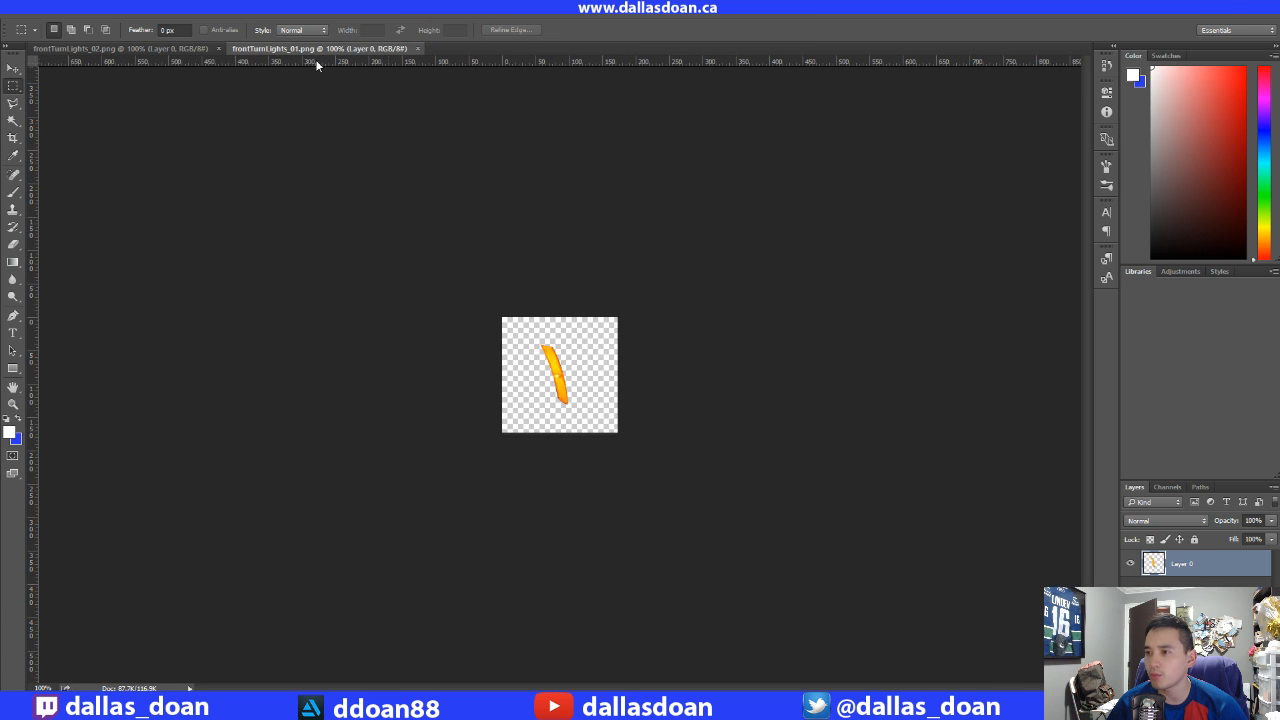
- Save frontTurnLights_02.png as a PNG over the existing file in the refs folder, accepting the default PNG options
left_click(147, 48)
left_click(20, 8)
left_click(166, 160)
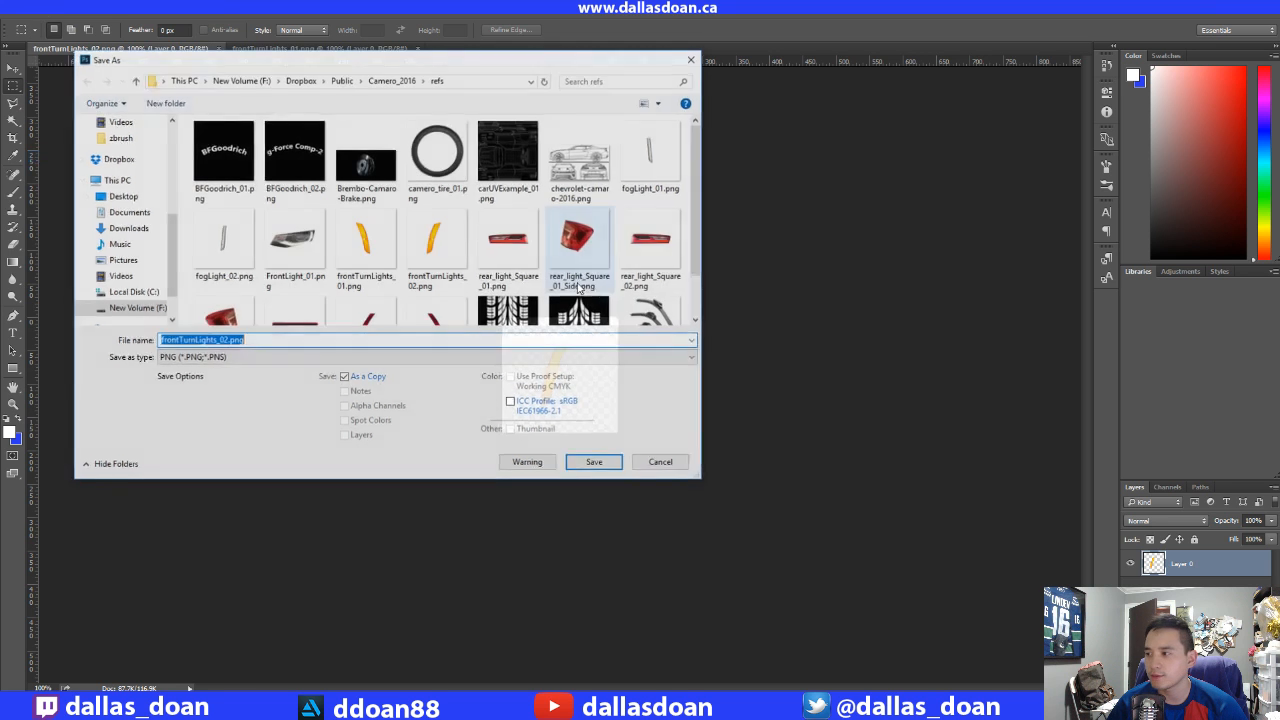
left_click(594, 461)
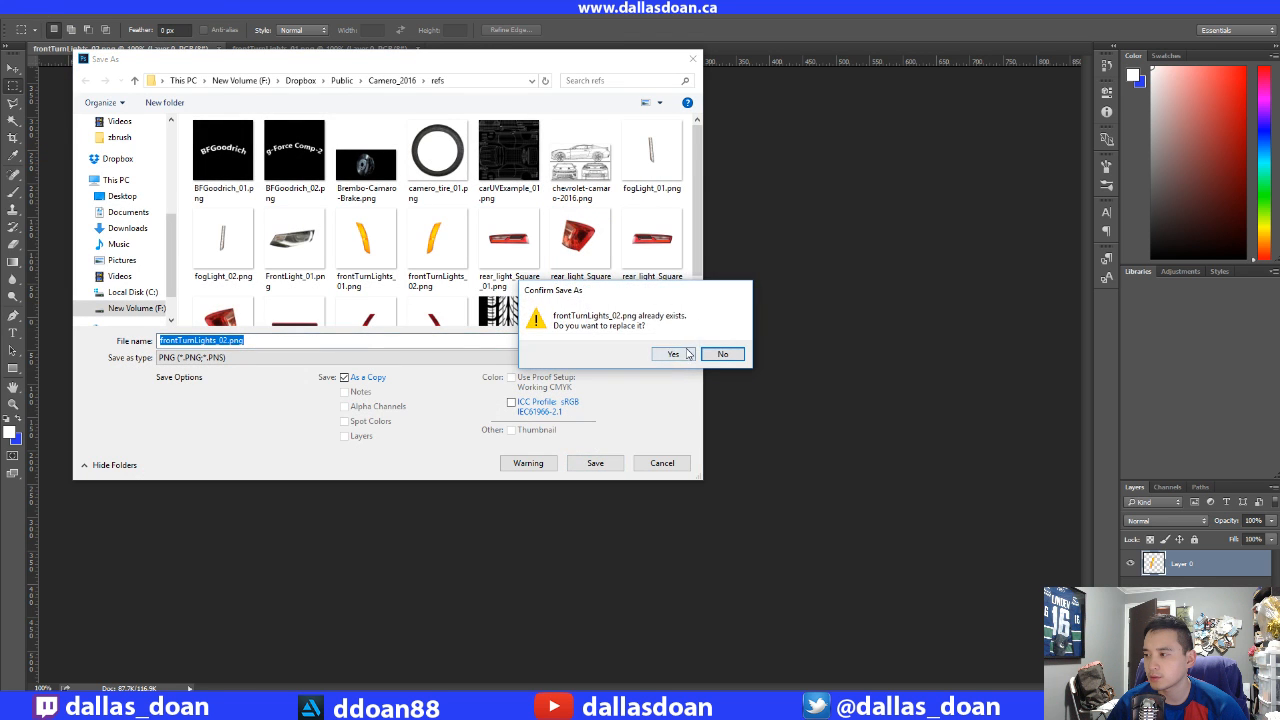
left_click(687, 353)
left_click(686, 216)
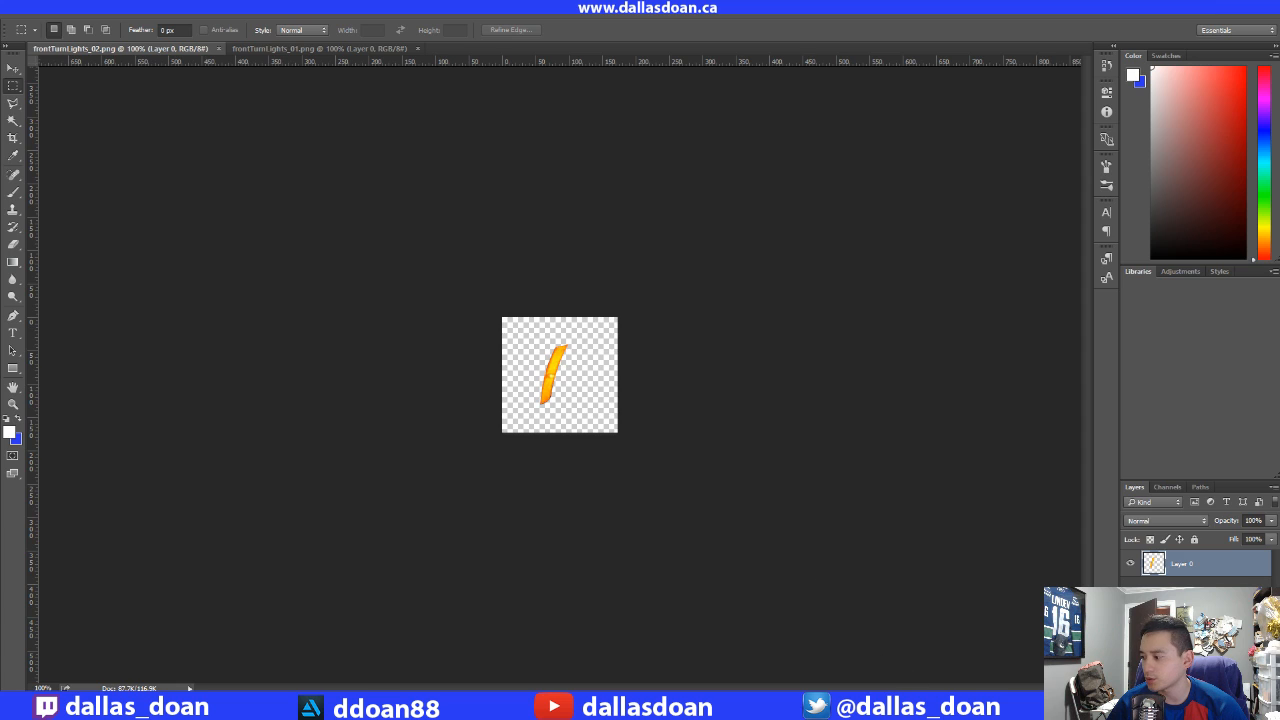
- Switch to Substance Painter and reload the broken frontTurnLights_01 and frontTurnLights_02 textures
key("alt+Tab")
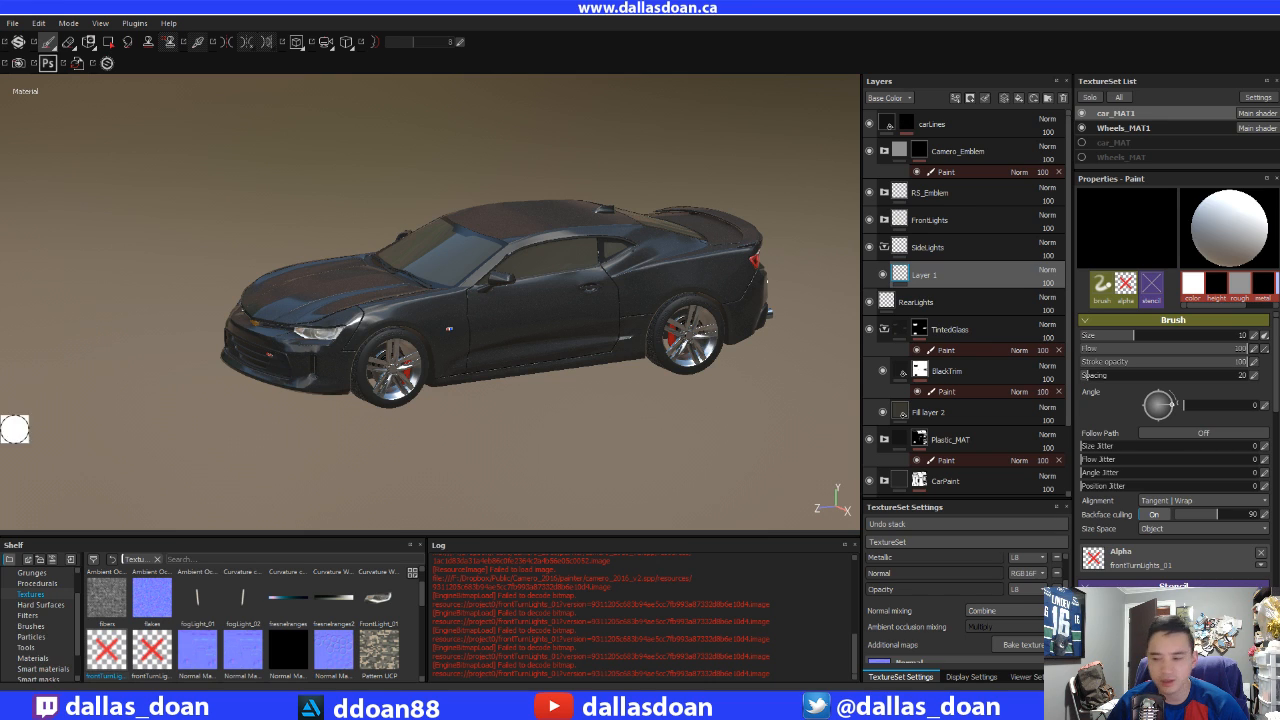
right_click(153, 648)
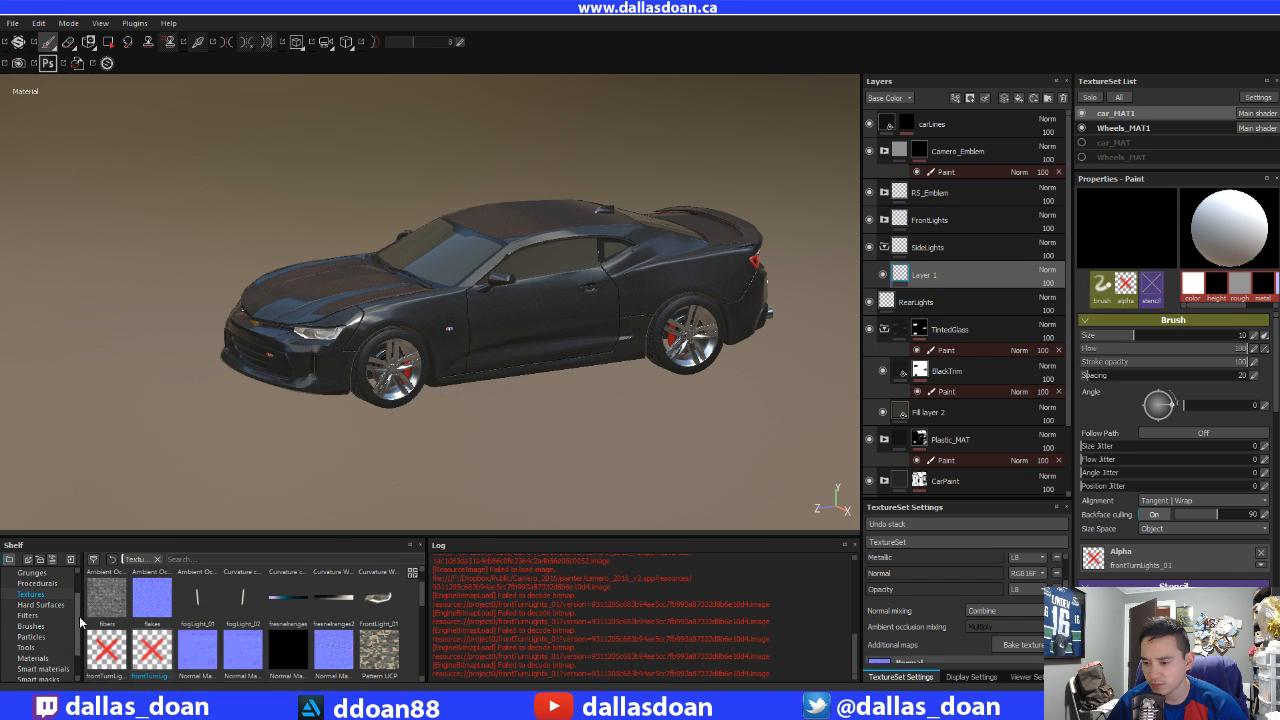
scroll(76, 619, "down", 3)
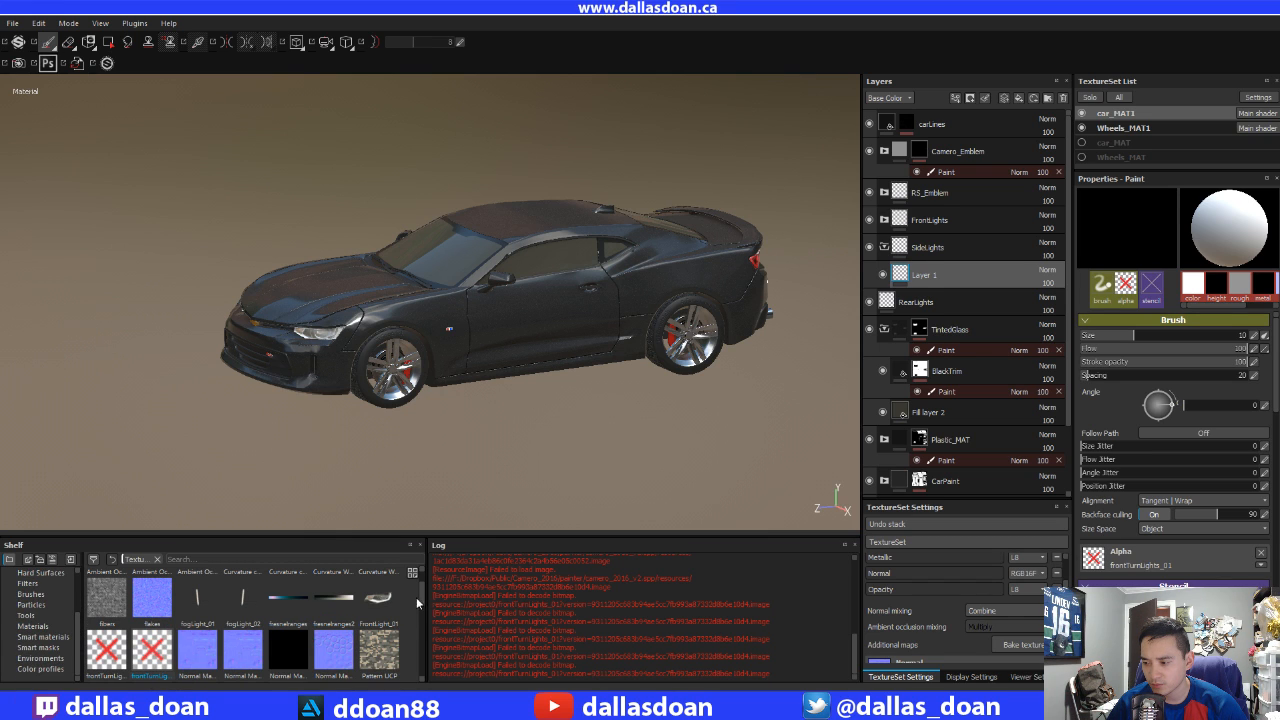
right_click(107, 645)
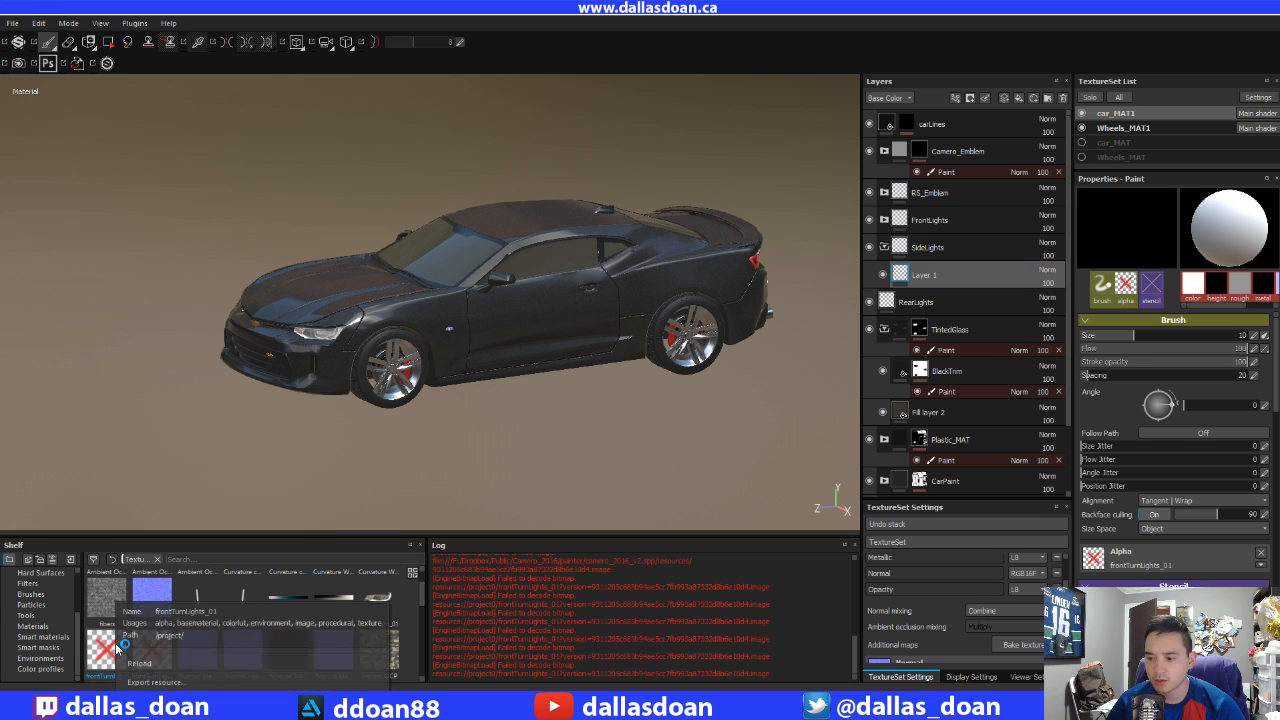
left_click(167, 666)
right_click(153, 653)
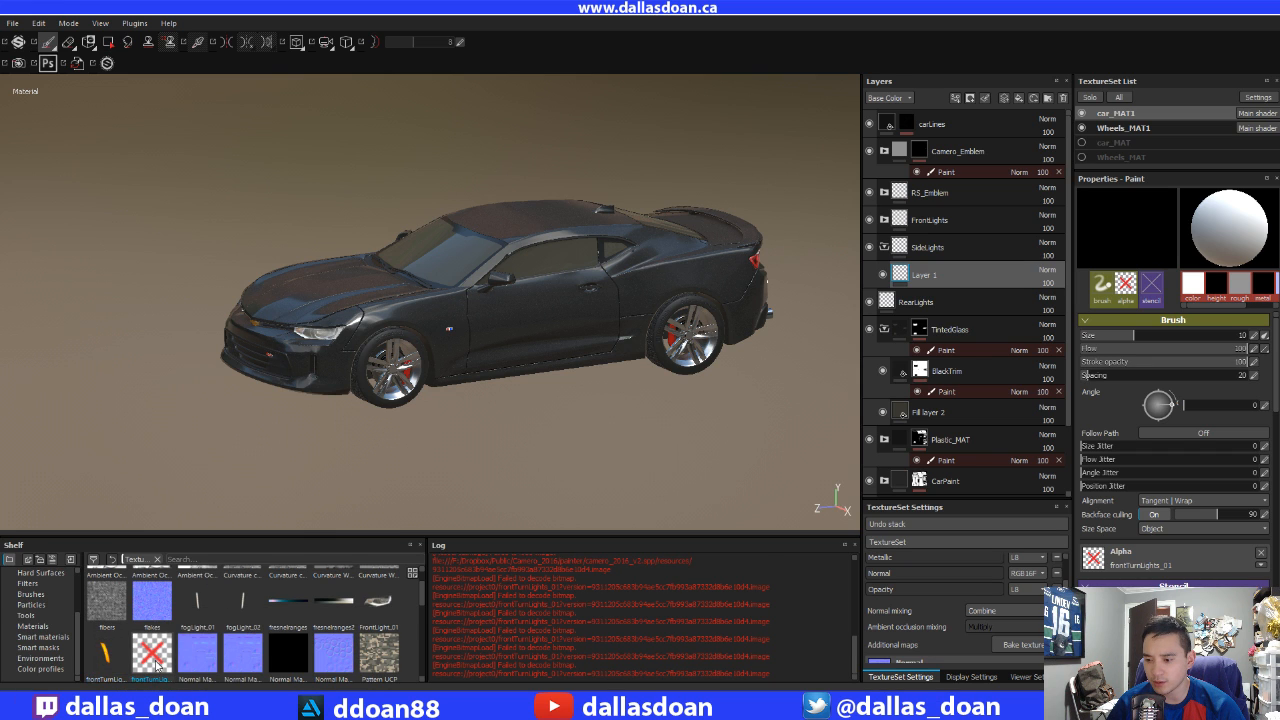
left_click(182, 667)
scroll(158, 645, "down", 3)
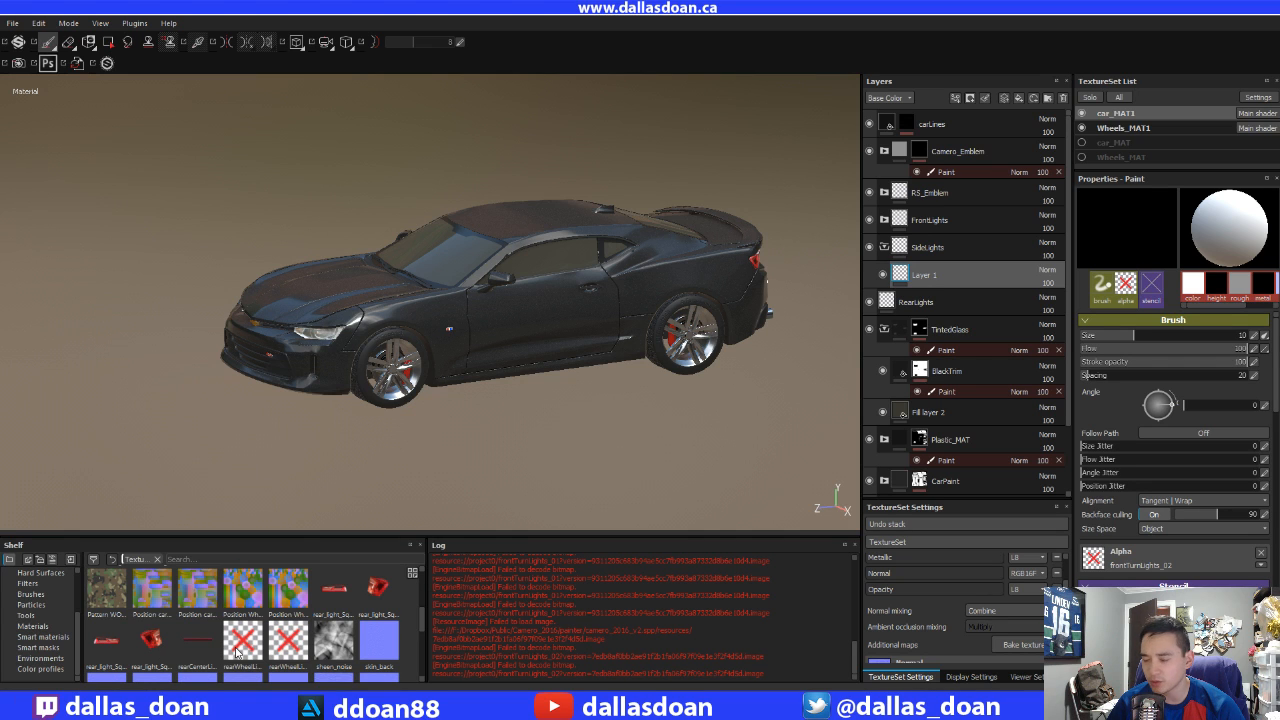
right_click(253, 650)
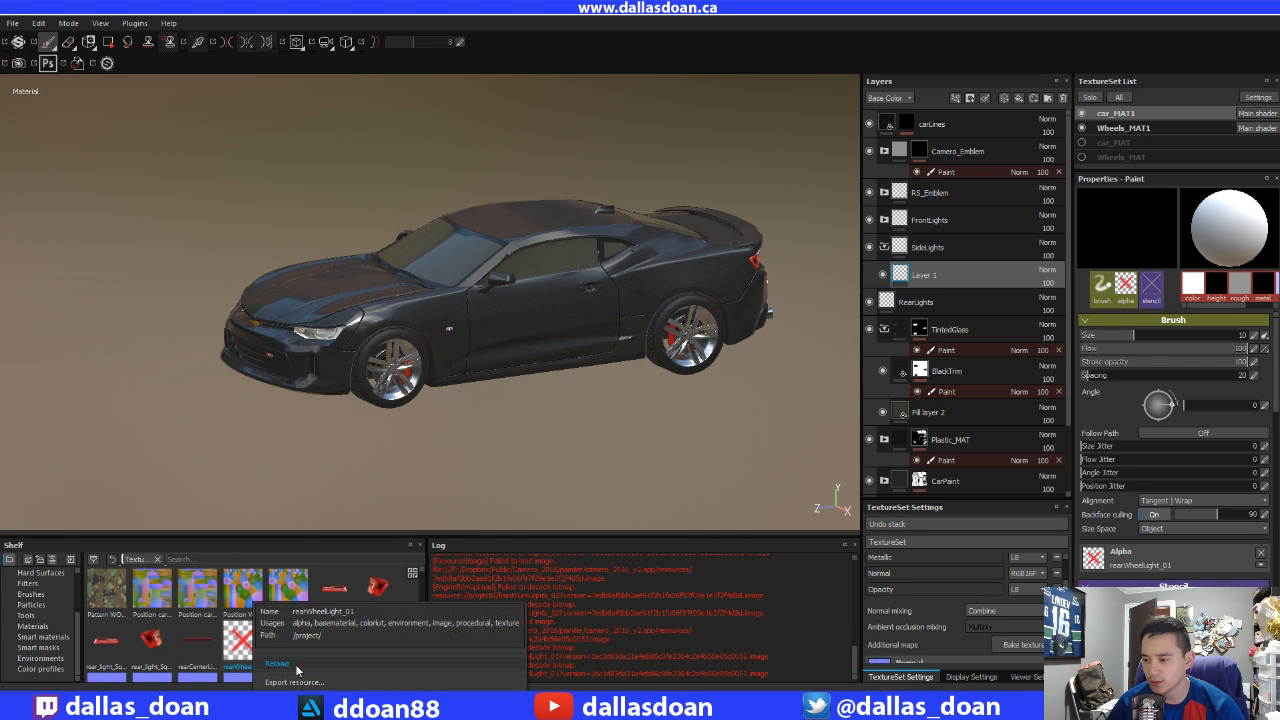
left_click(294, 665)
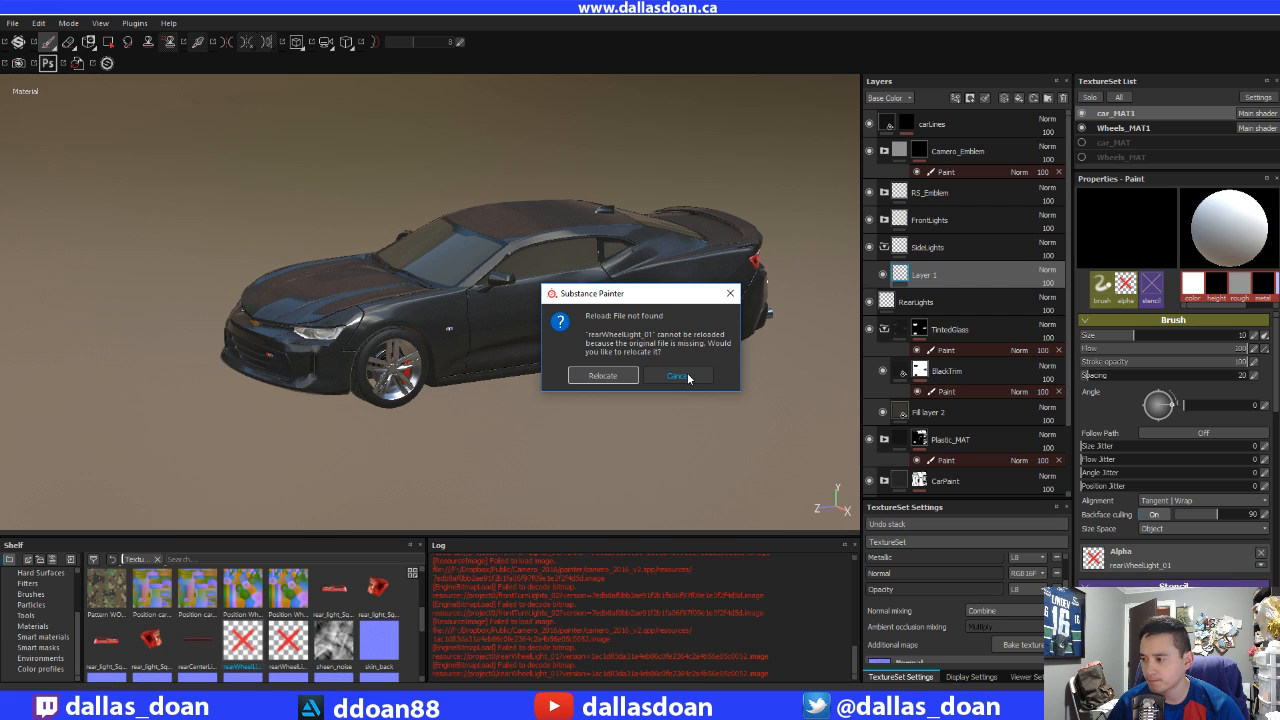
left_click(686, 377)
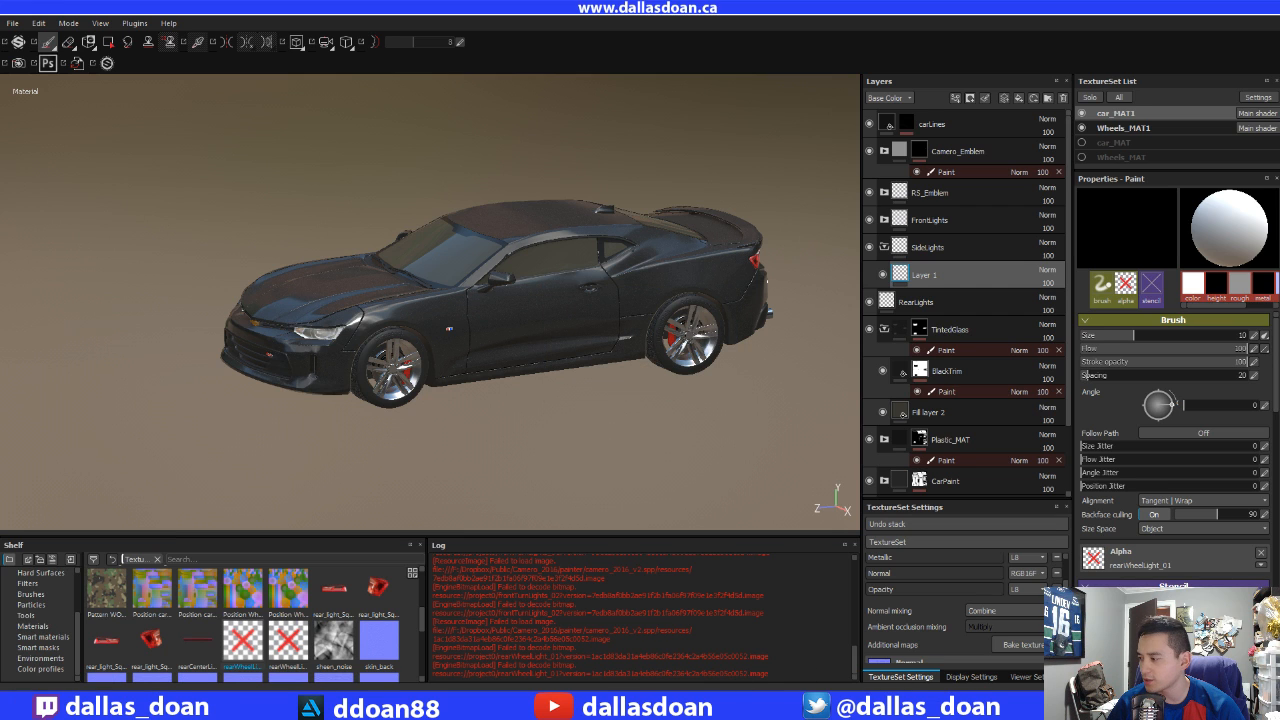
- Switch to Photoshop and close the frontTurnLights_01.png and frontTurnLights_02.png images
left_click(736, 704)
left_click(418, 49)
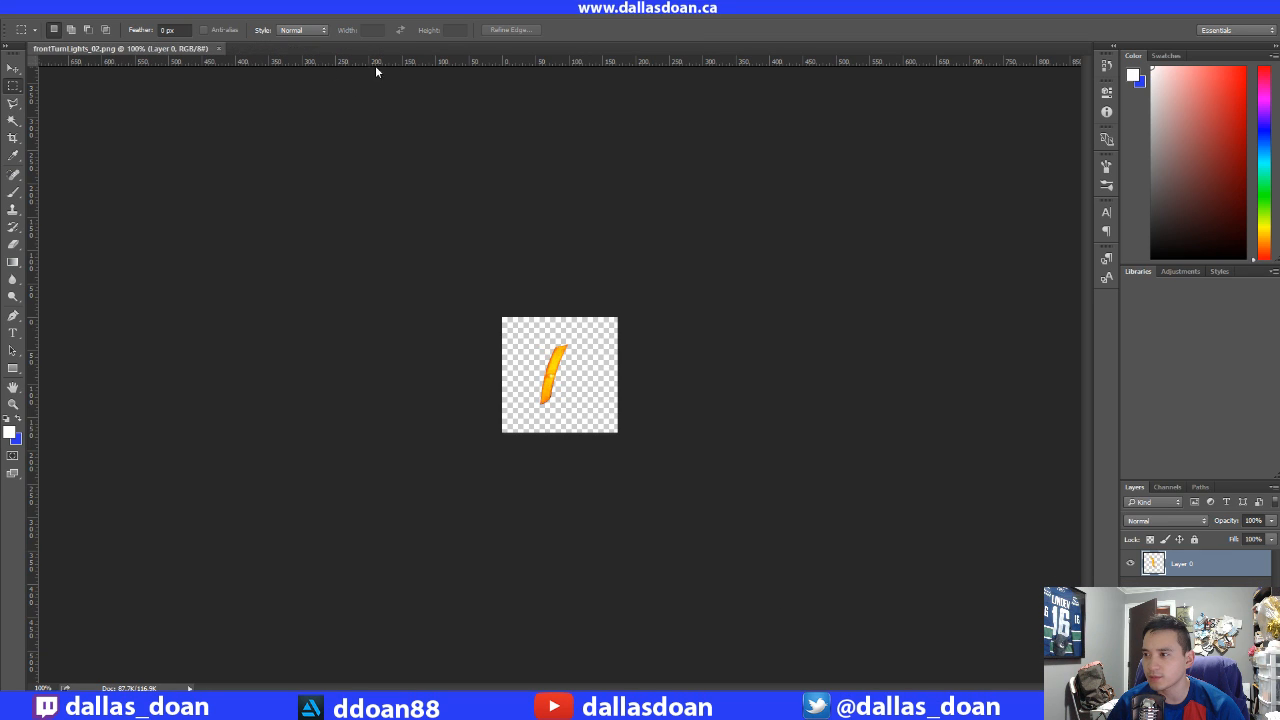
left_click(219, 49)
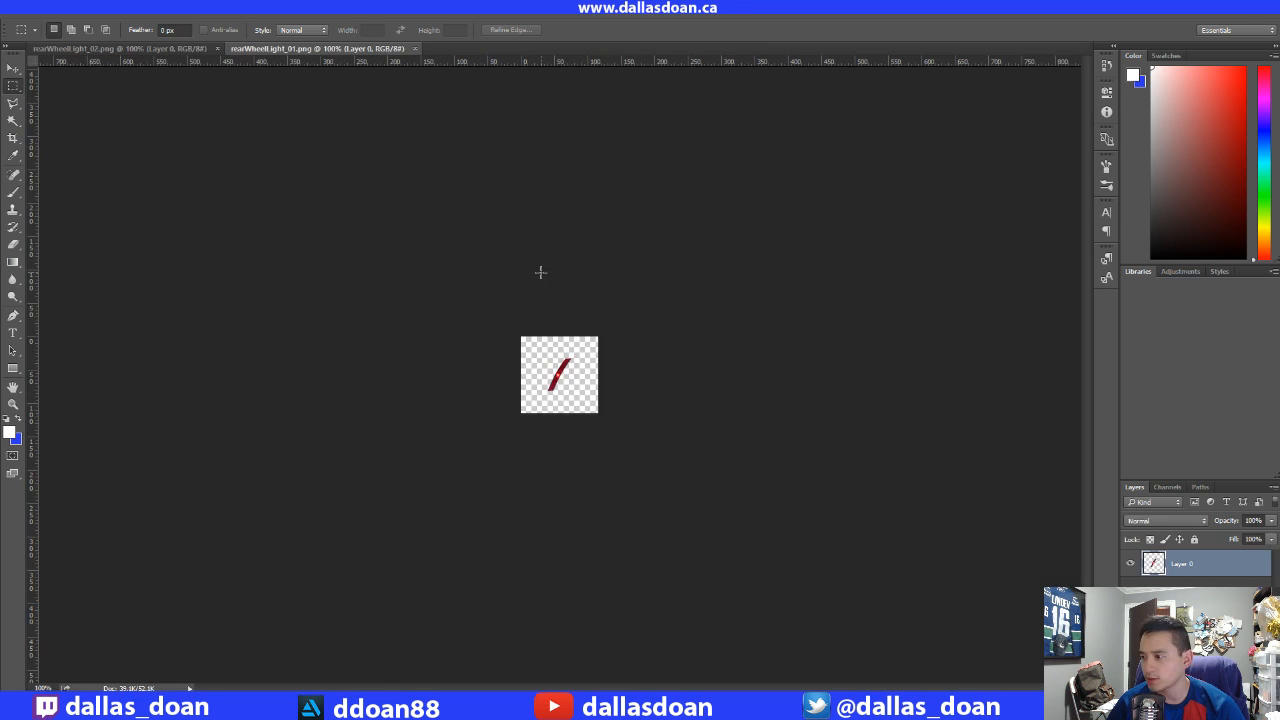
- Save rearWheelLight_01.png as a PNG over the existing file in the refs folder with the default PNG options
left_click(44, 15)
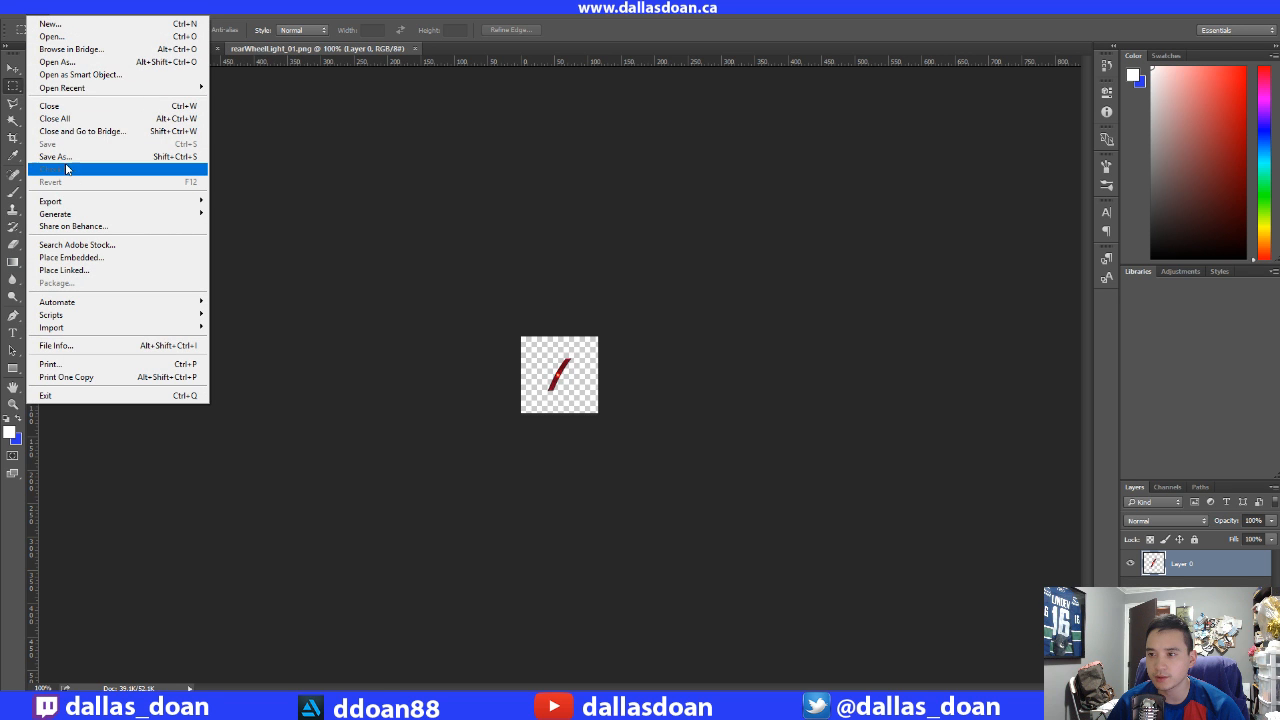
left_click(66, 168)
left_click(595, 463)
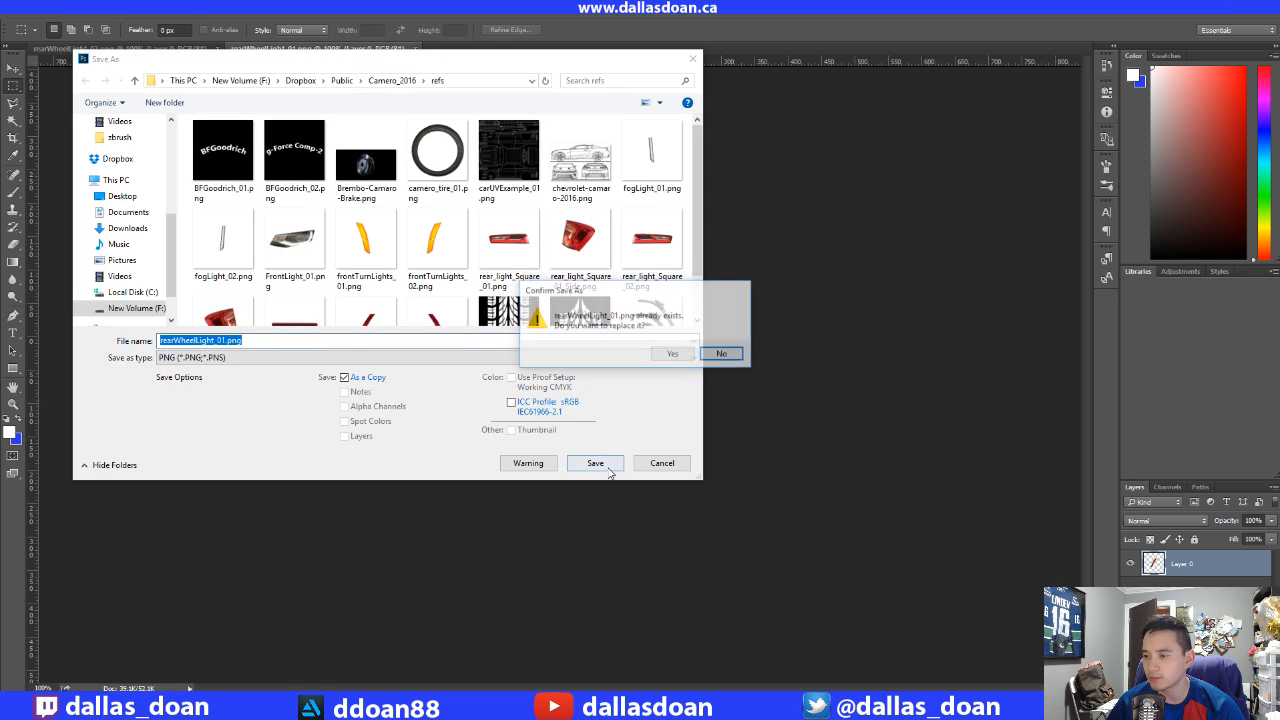
left_click(672, 356)
left_click(711, 218)
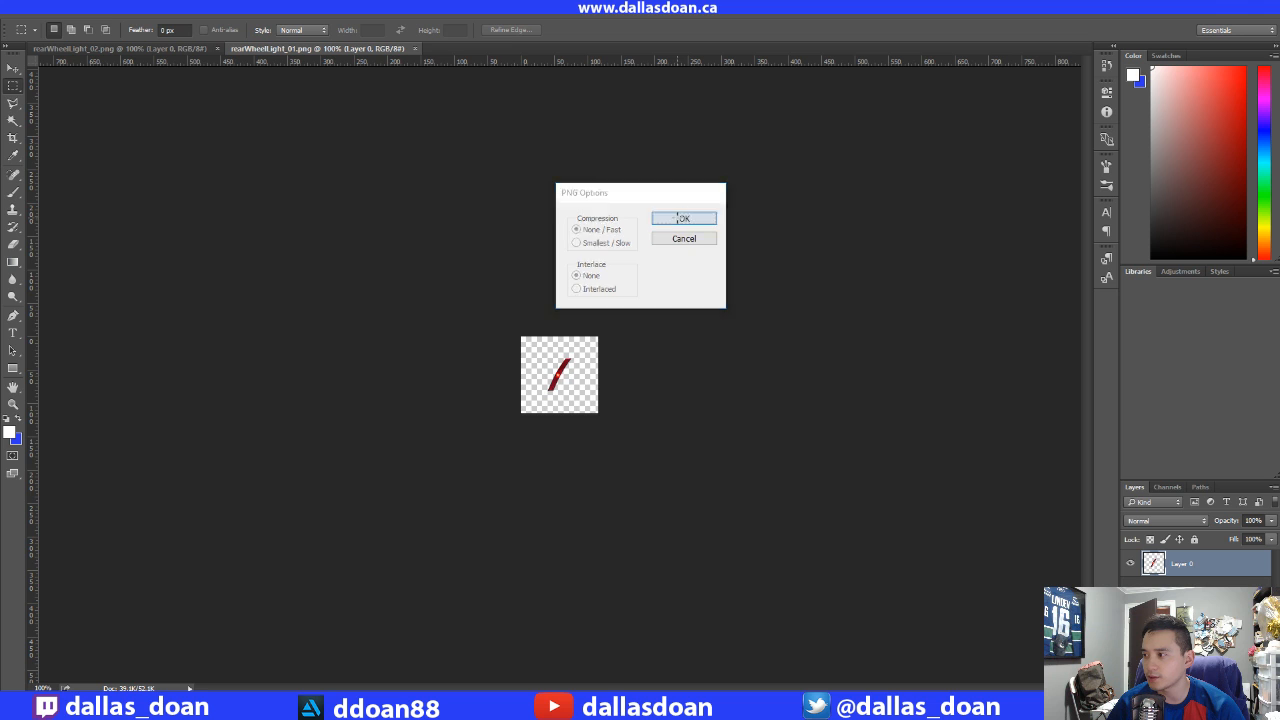
- Save rearWheelLight_02.png as a PNG over the existing file in the refs folder and close both rearWheelLight images
left_click(152, 49)
left_click(61, 14)
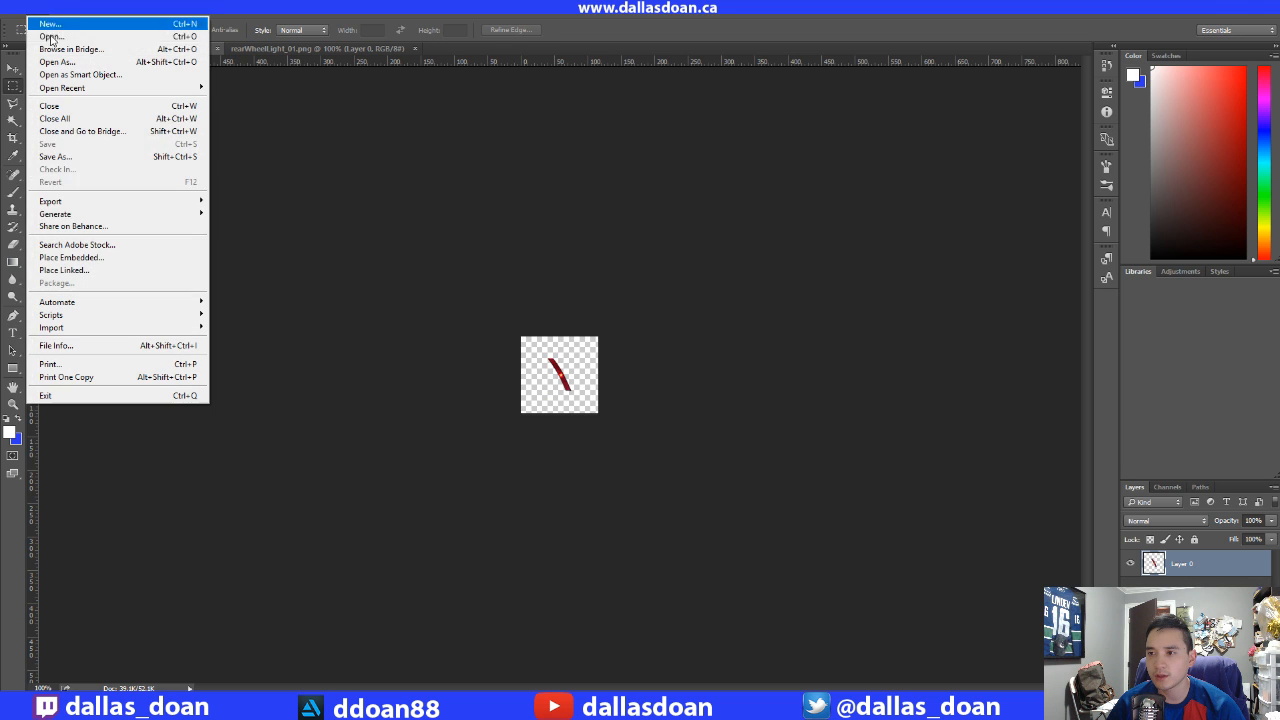
left_click(100, 156)
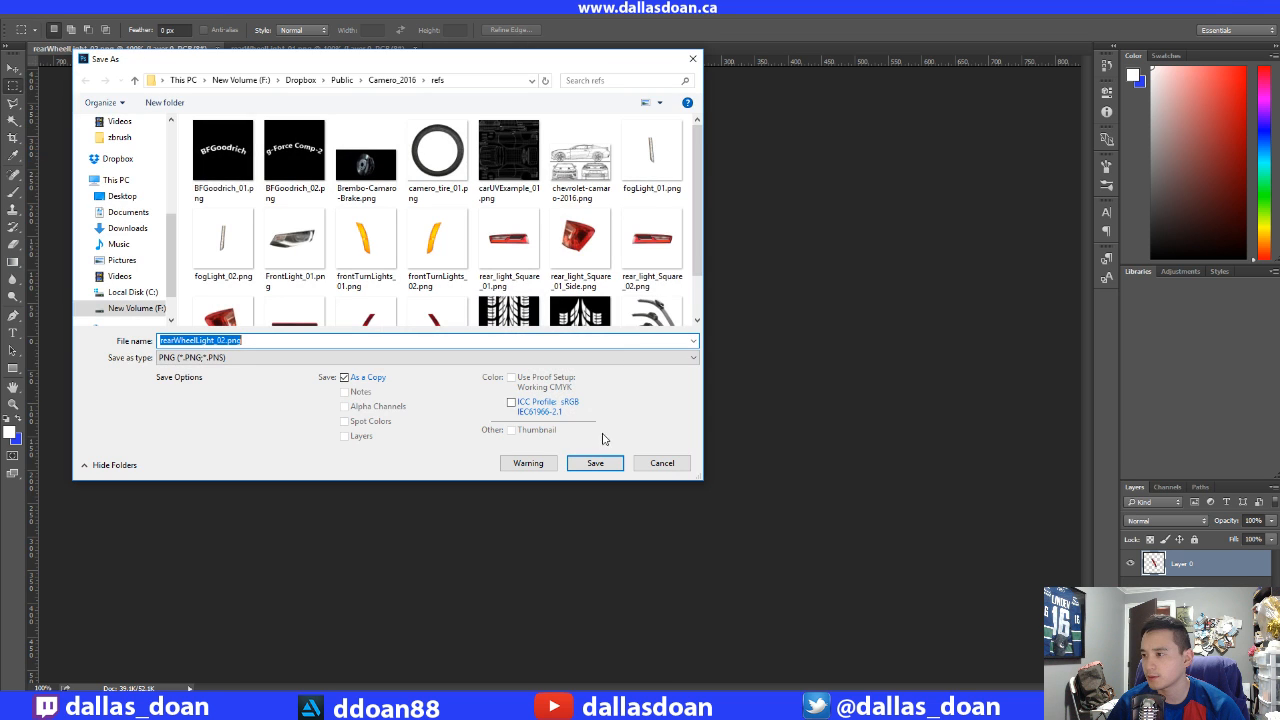
left_click(595, 463)
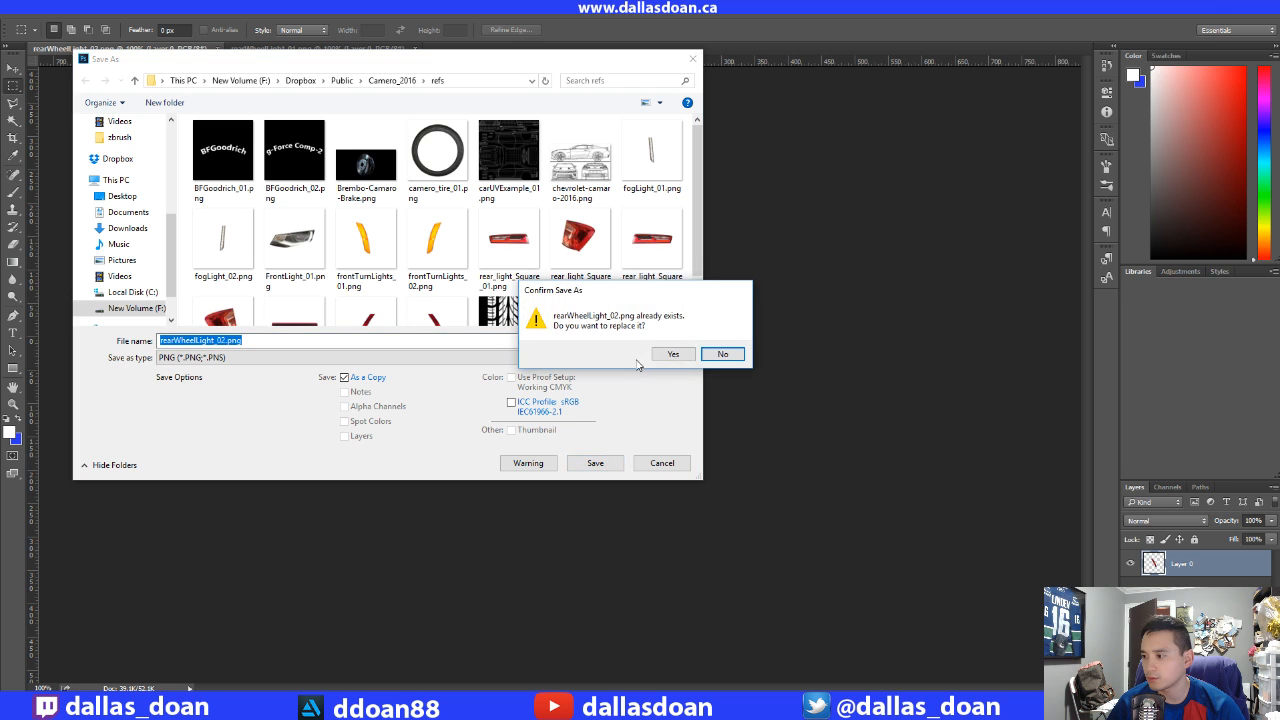
left_click(672, 354)
left_click(680, 219)
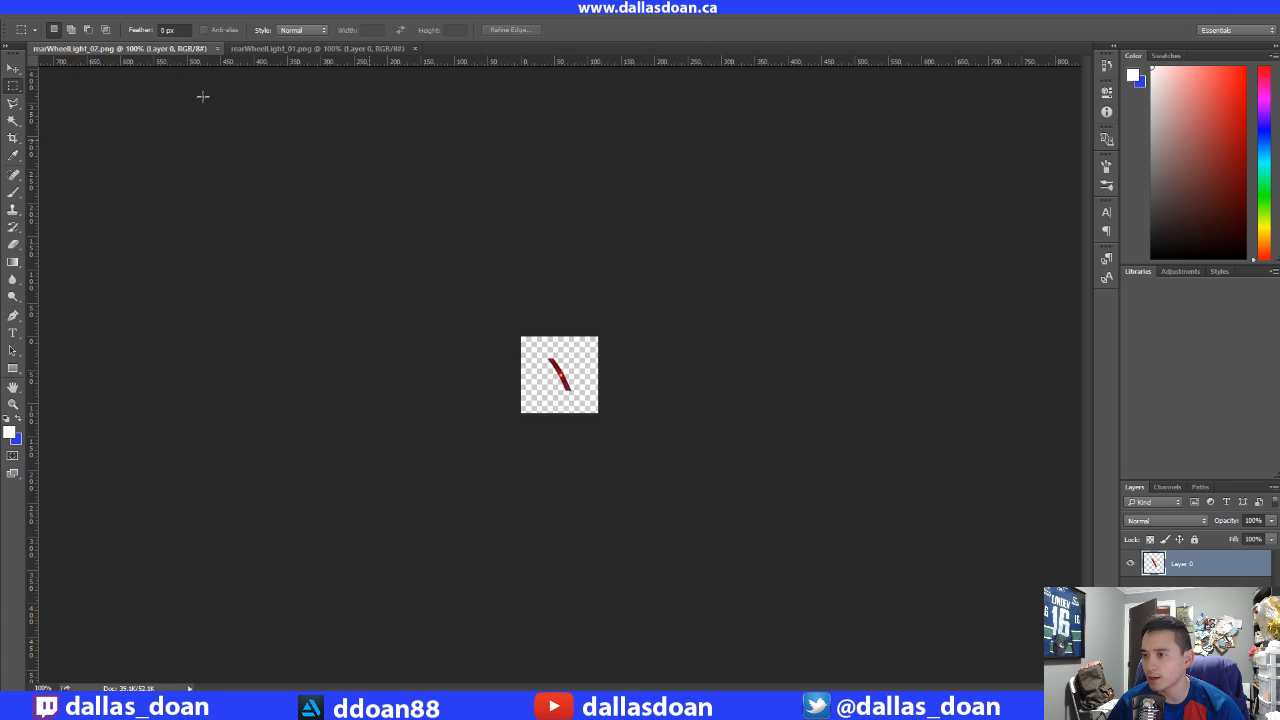
left_click(217, 48)
left_click(217, 48)
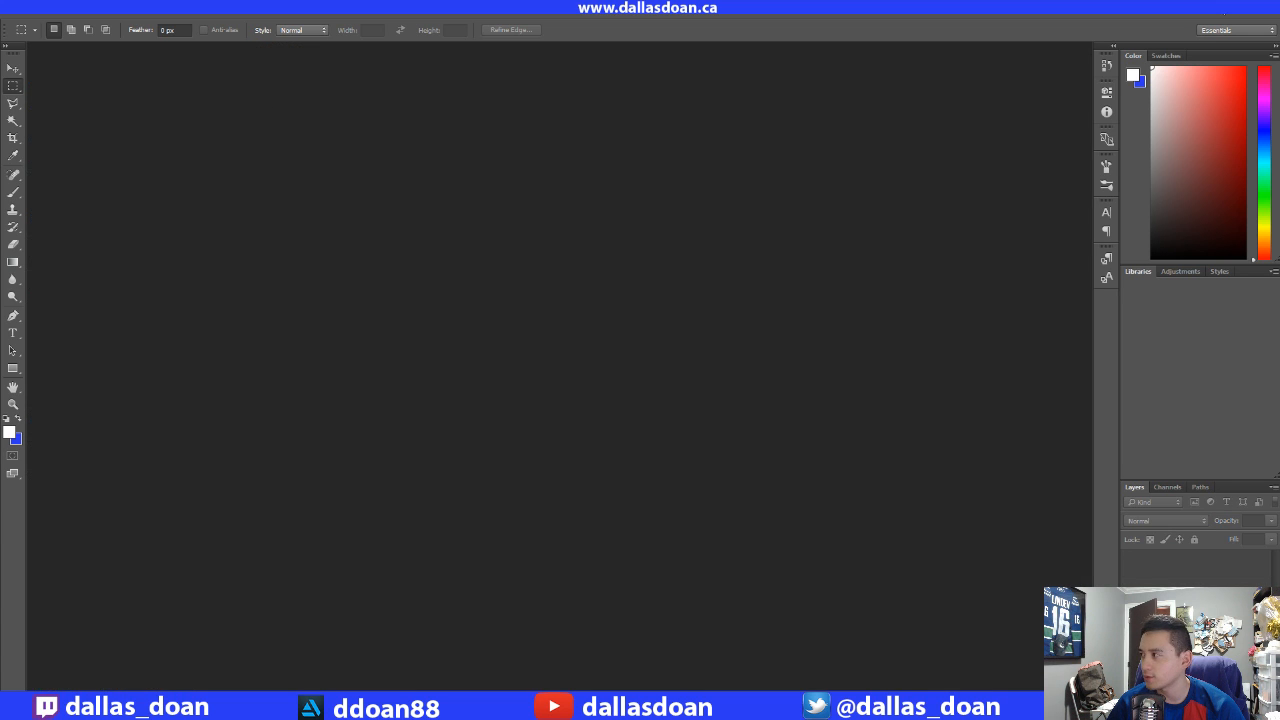
- Switch to Substance Painter and reload the rearWheelLight_01 texture by relocating it to rearWheelLight_01.png in the refs folder
key("alt+Tab")
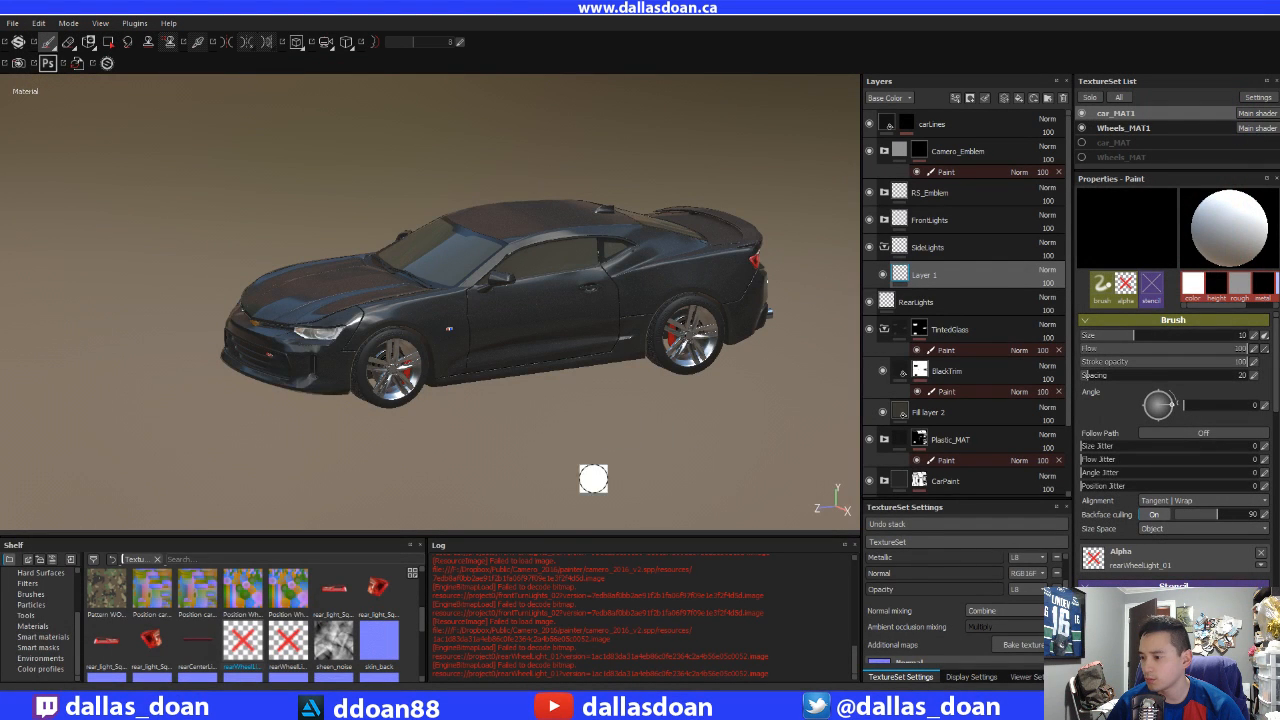
right_click(262, 640)
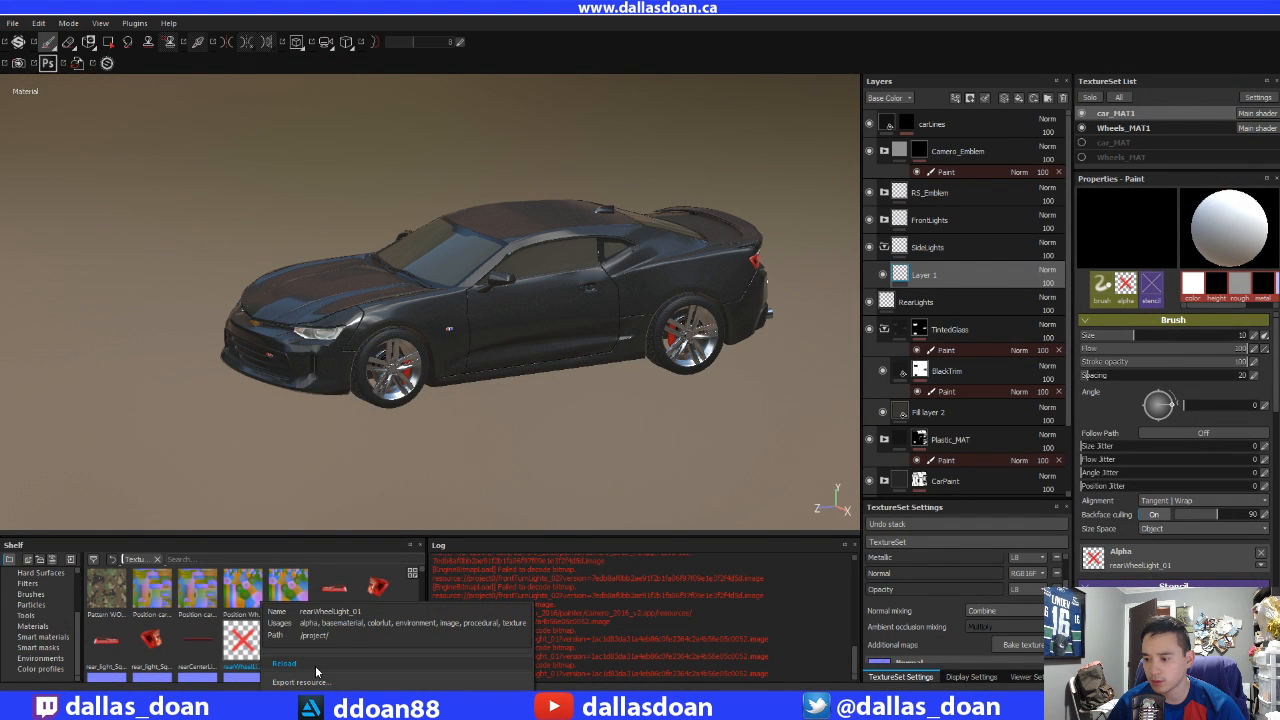
left_click(300, 664)
left_click(590, 378)
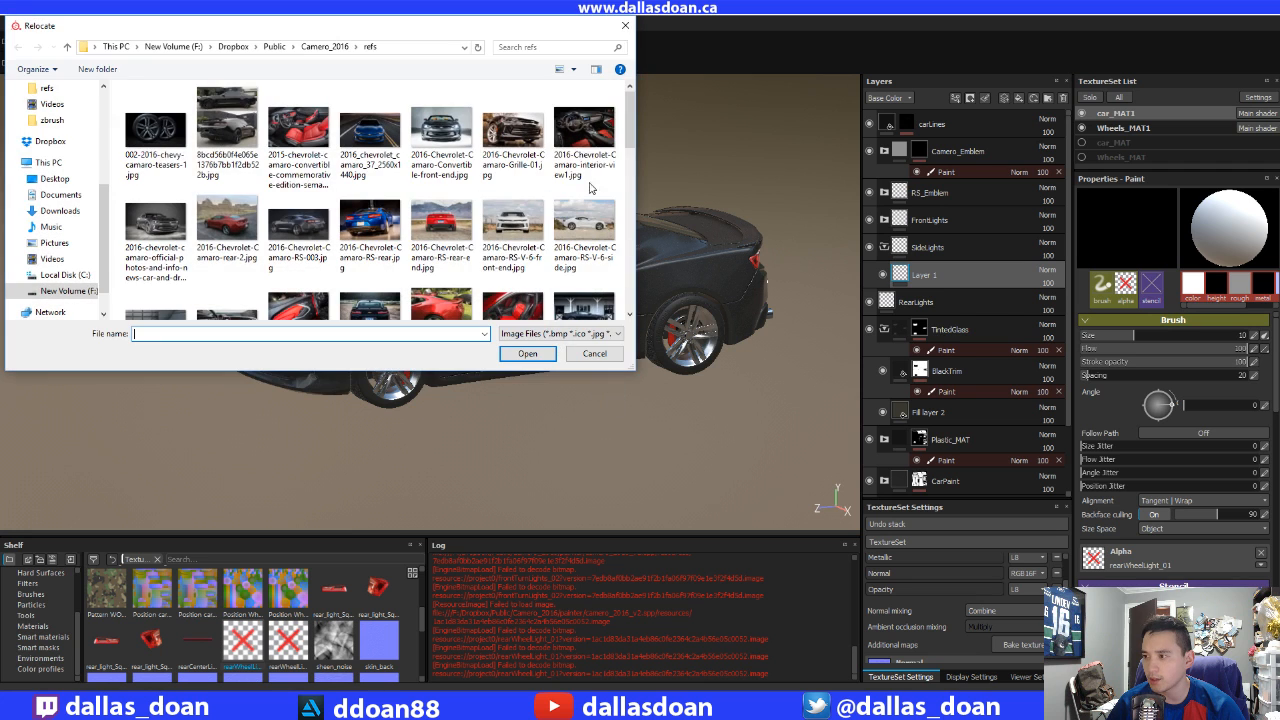
scroll(627, 128, "down", 10)
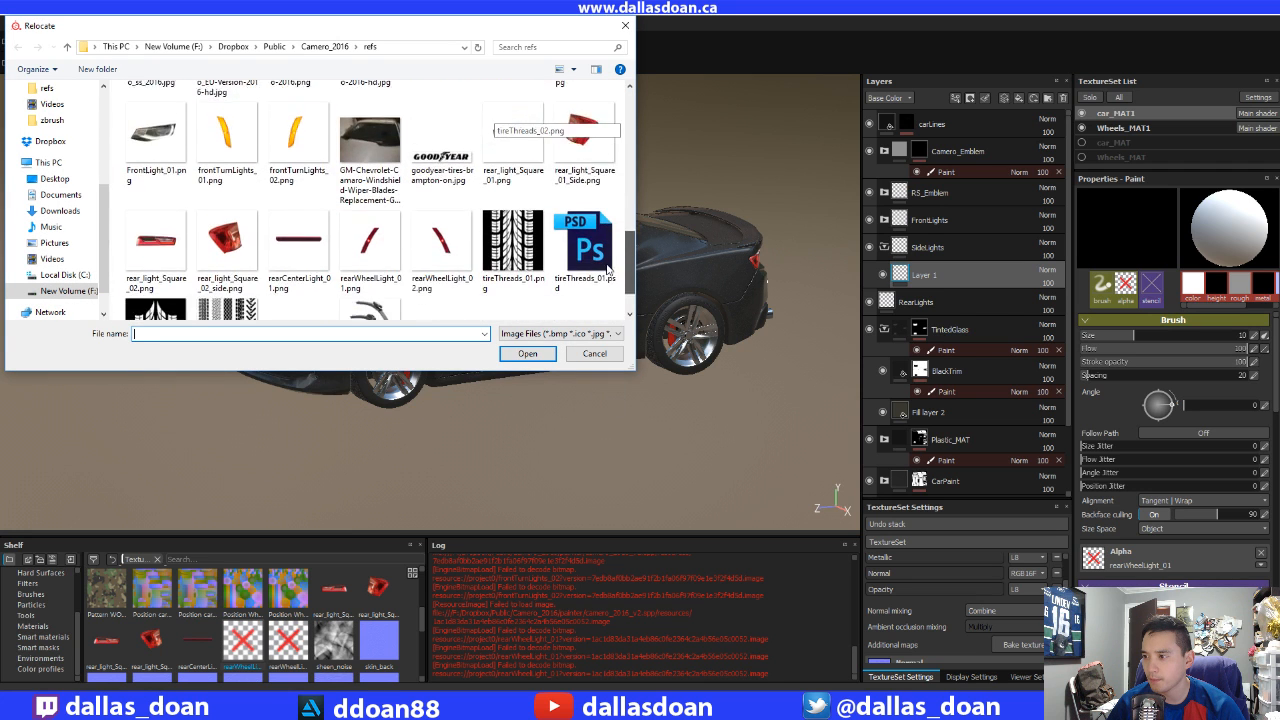
double_click(389, 222)
- Reload the rearWheelLight_02 texture by relocating it to rearWheelLight_02.png in the refs folder
right_click(298, 625)
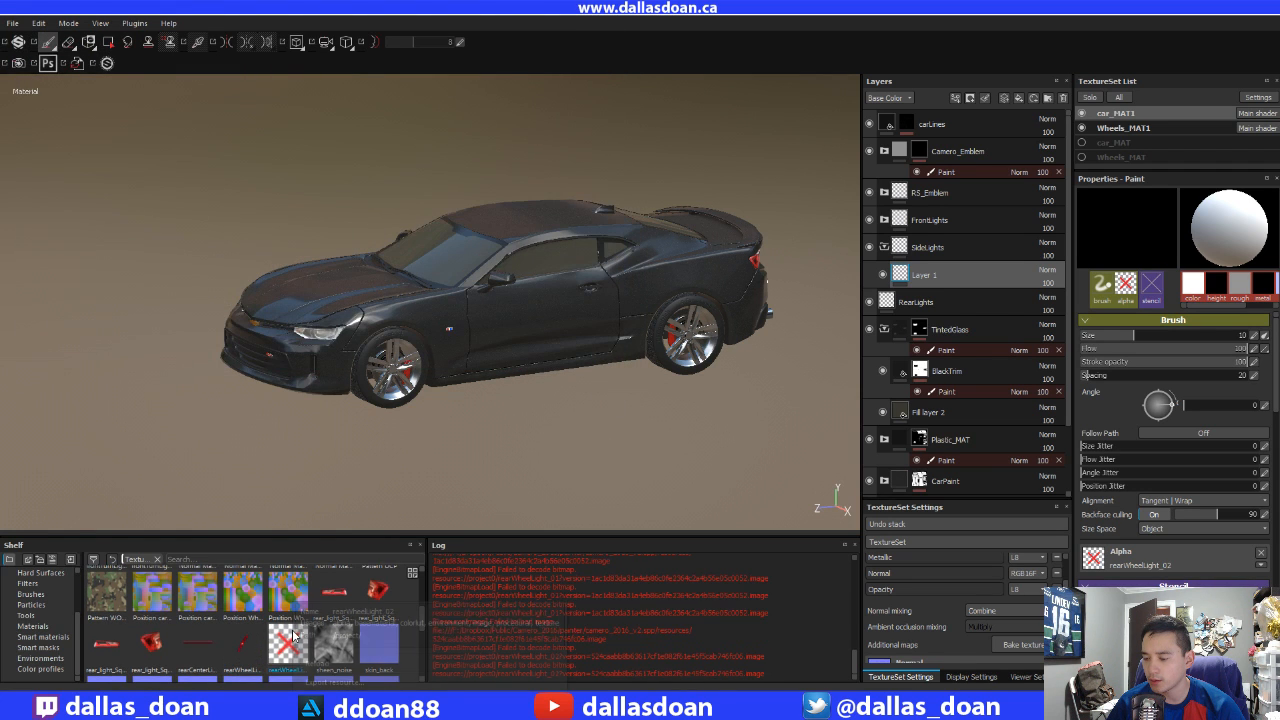
left_click(317, 663)
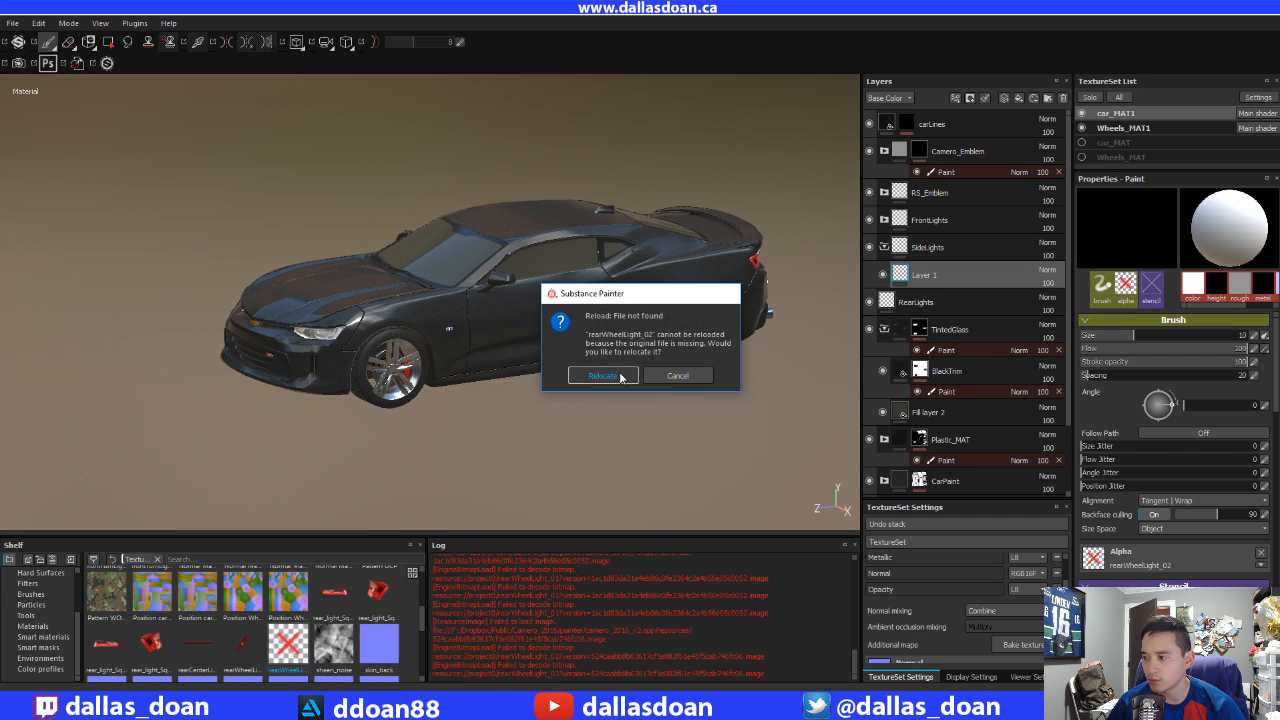
left_click(603, 376)
scroll(563, 230, "down", 6)
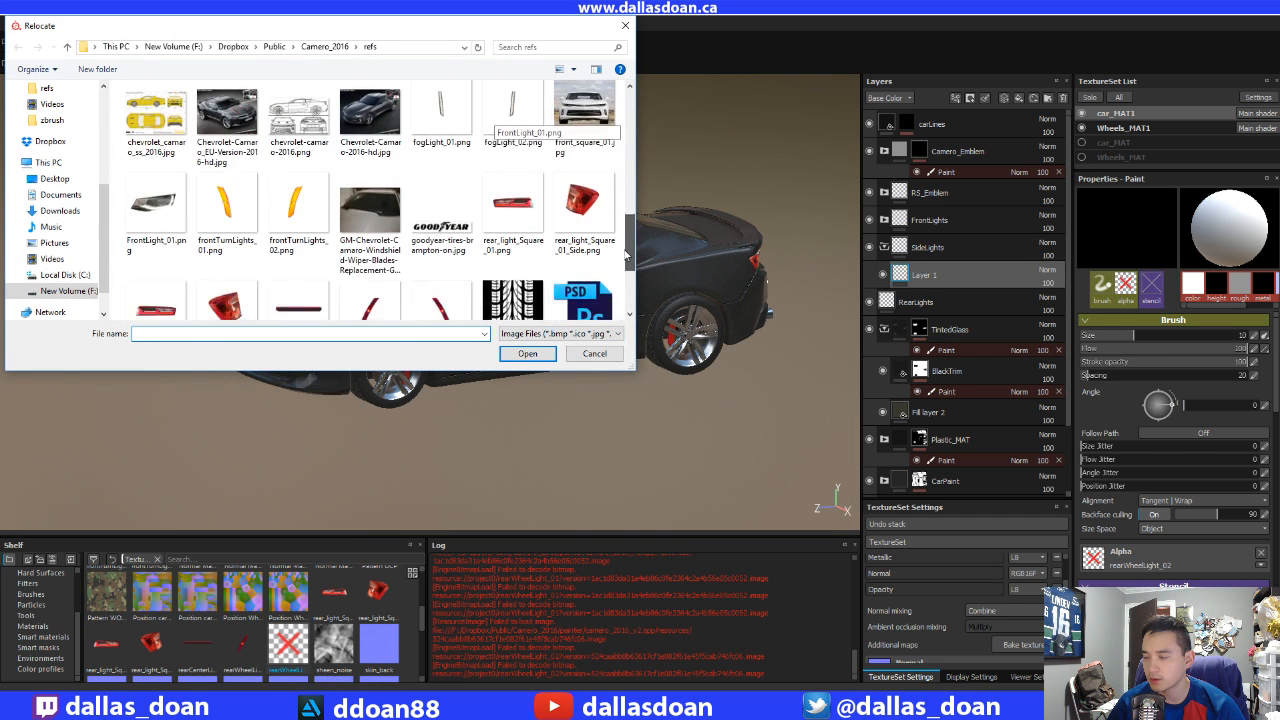
left_click(441, 292)
left_click(527, 353)
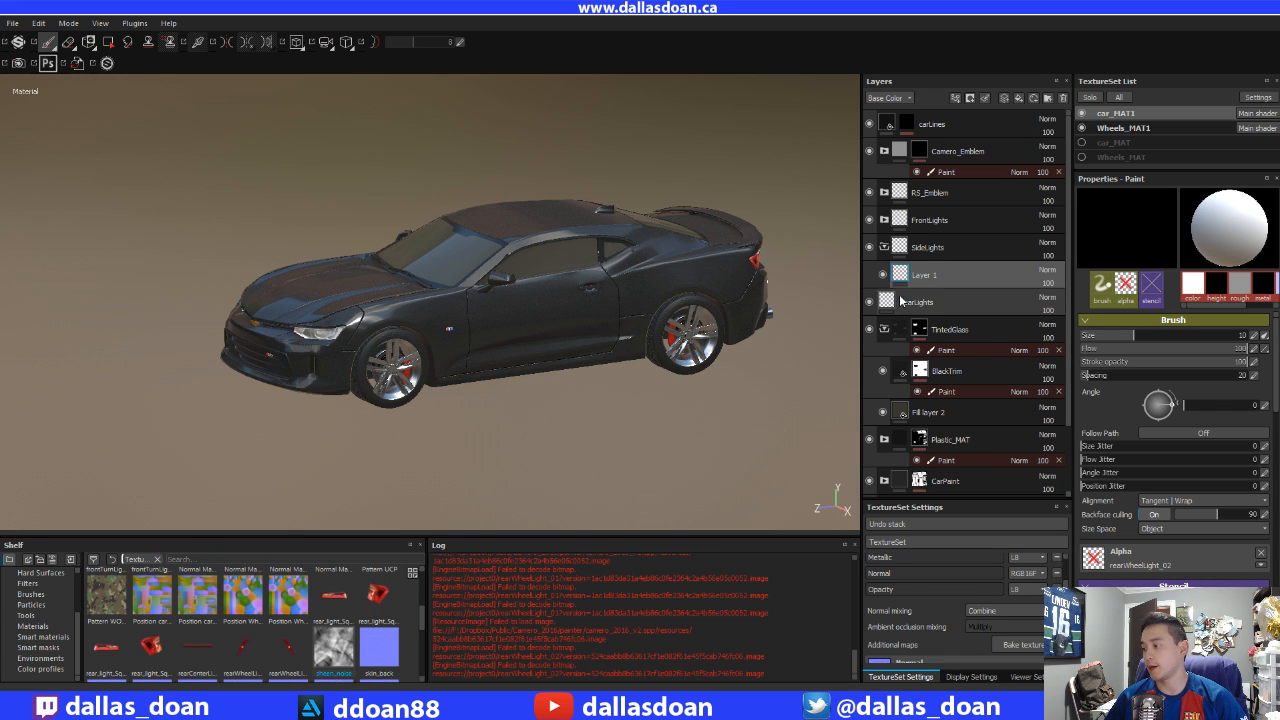
- Frame the front side of the car in a straight side view and turn on symmetry painting
right_click_drag(737, 337, 815, 337, "alt")
left_click_drag(815, 337, 745, 300, "alt")
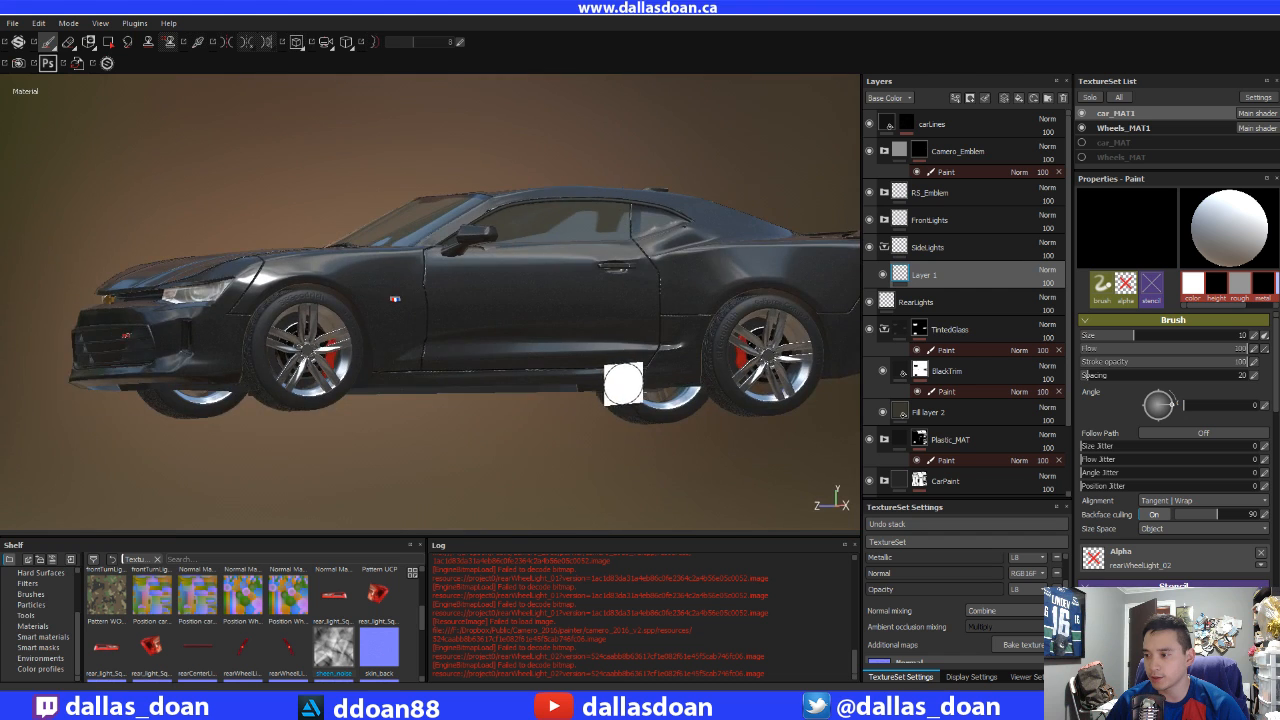
left_click_drag(624, 383, 447, 326, "alt+shift")
middle_click_drag(447, 326, 637, 394, "alt")
left_click(226, 42)
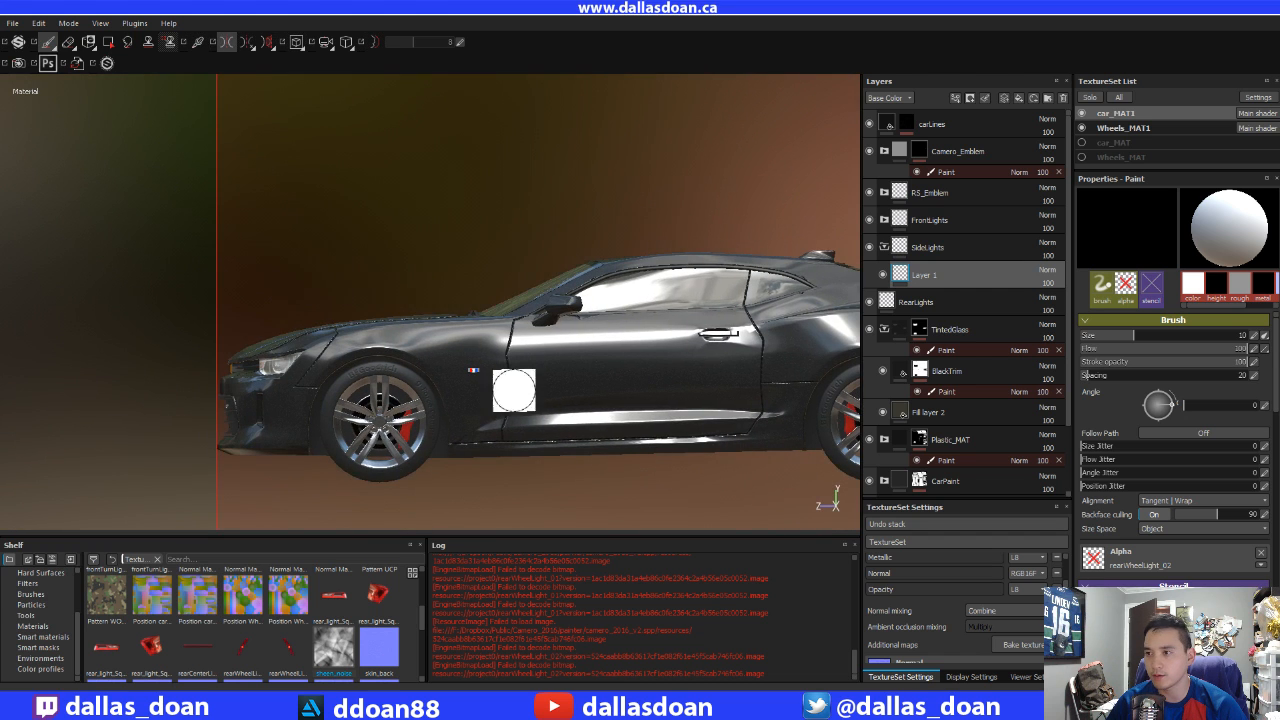
- Set the frontTurnLights_02 texture as the brush alpha for painting near the front wheel
right_click_drag(514, 389, 689, 420, "alt")
middle_click_drag(554, 403, 626, 400, "alt")
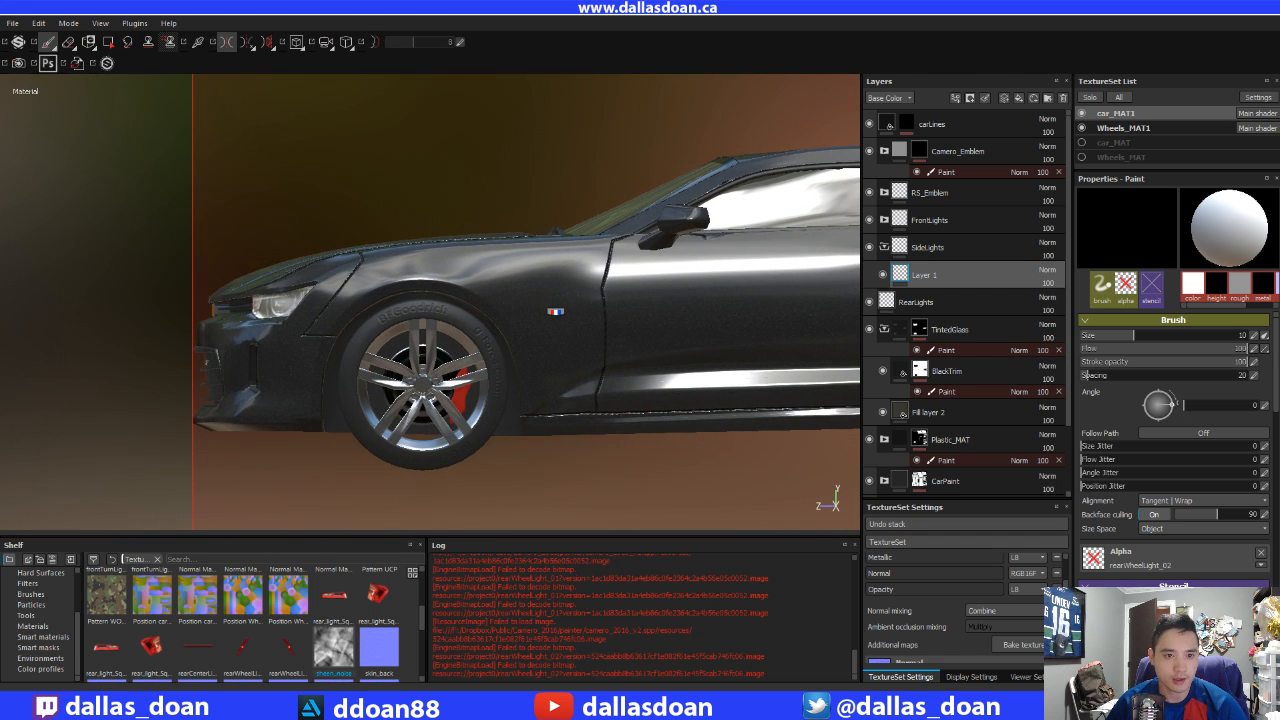
scroll(424, 611, "up", 2)
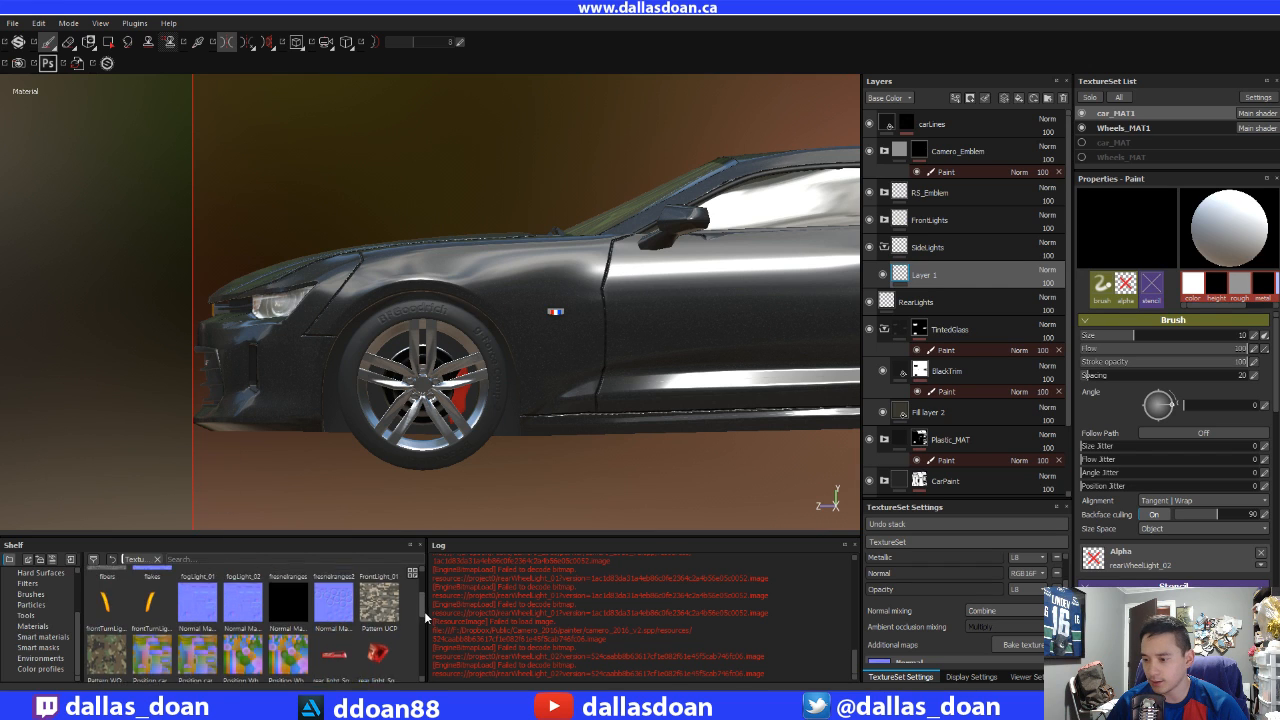
left_click_drag(425, 611, 425, 612)
left_click(111, 615)
left_click(150, 614)
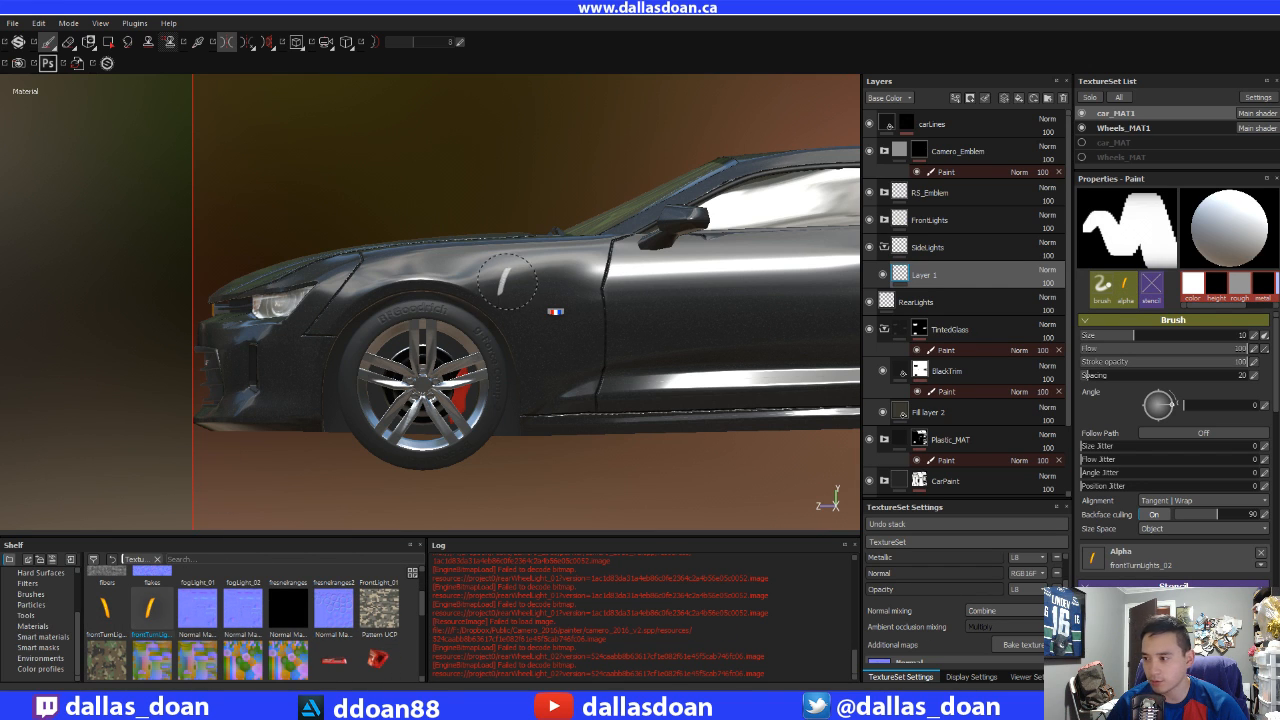
- Limit the brush material to the color channel by disabling height, roughness, metallic and normal
scroll(332, 318, "up", 5)
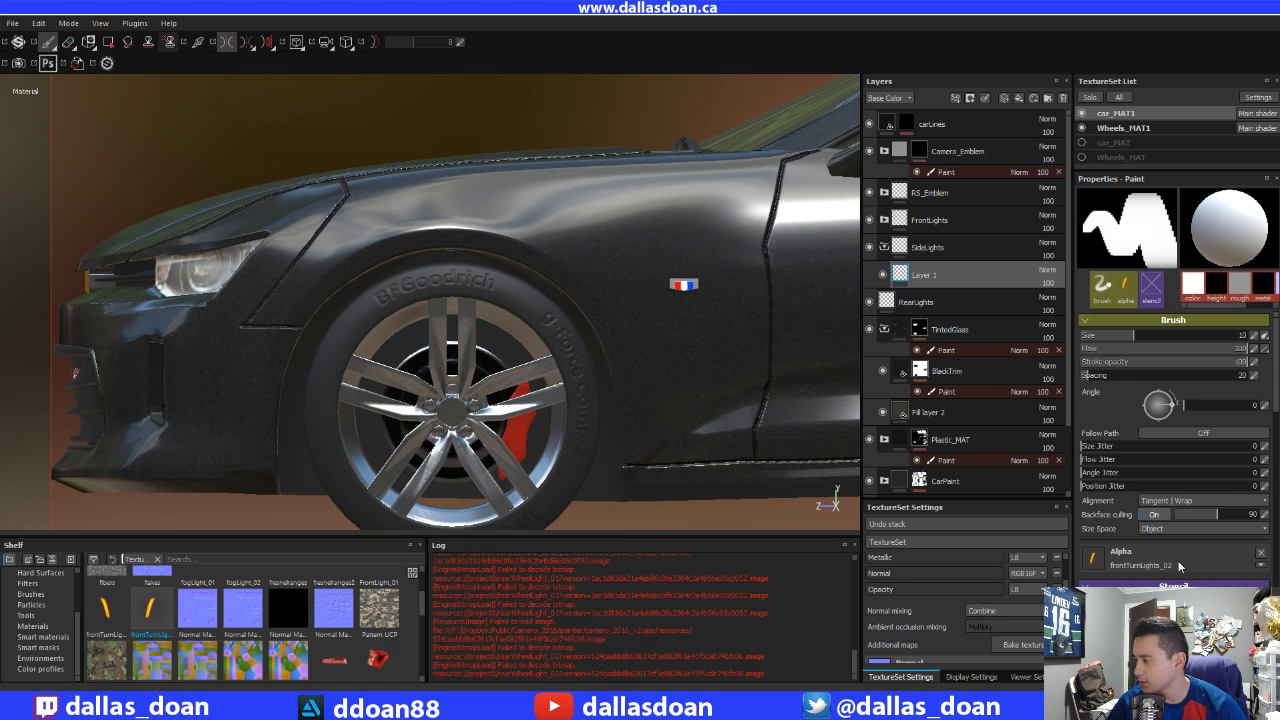
scroll(1180, 566, "down", 3)
scroll(1175, 566, "up", 2)
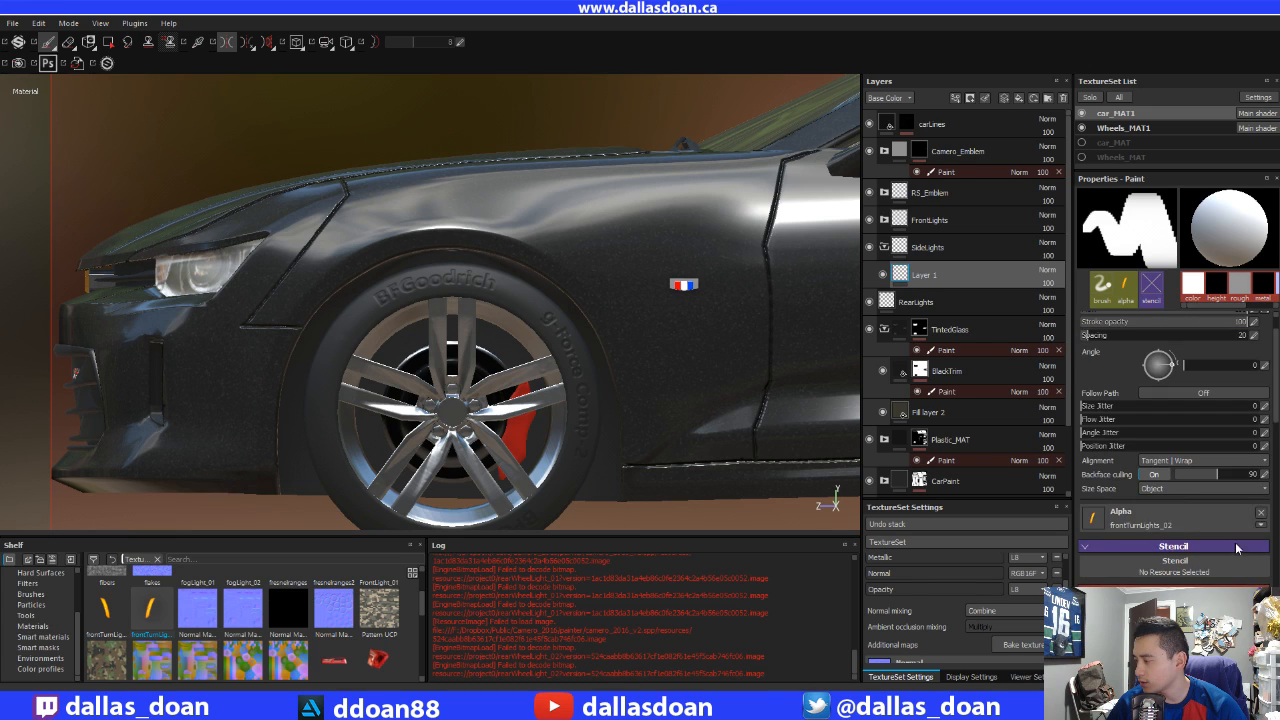
scroll(1200, 550, "down", 2)
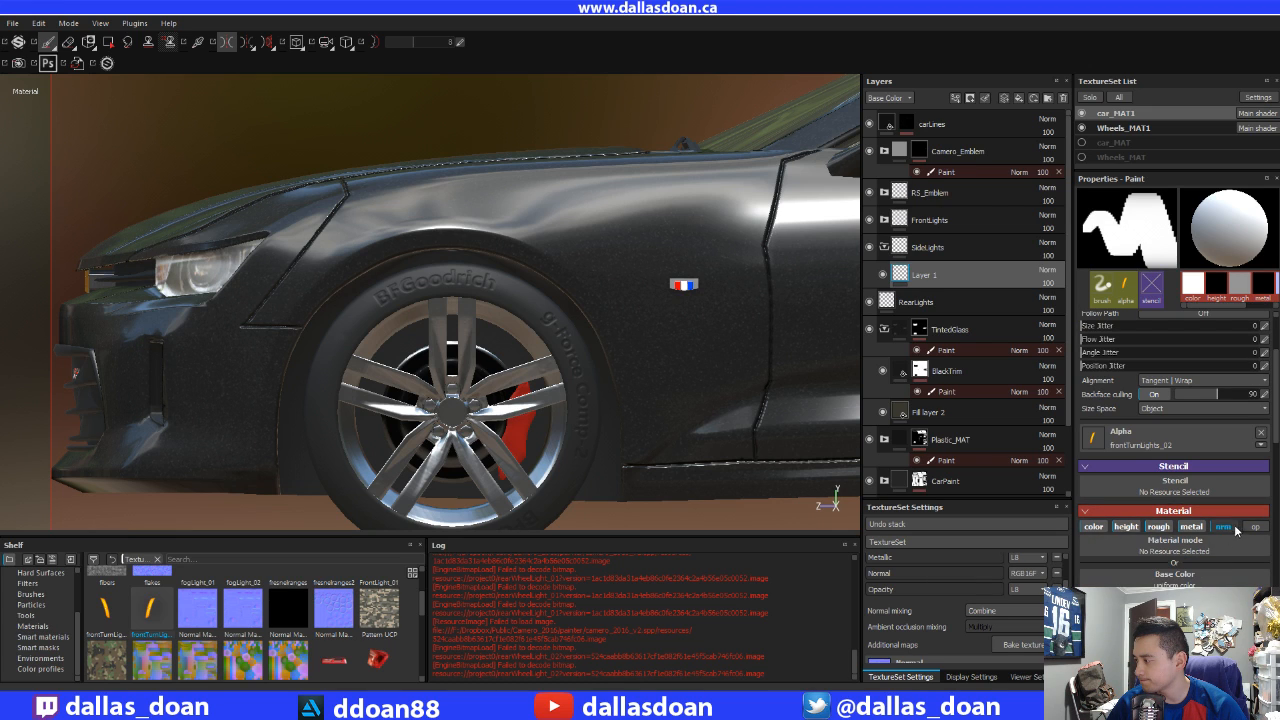
left_click(1192, 527)
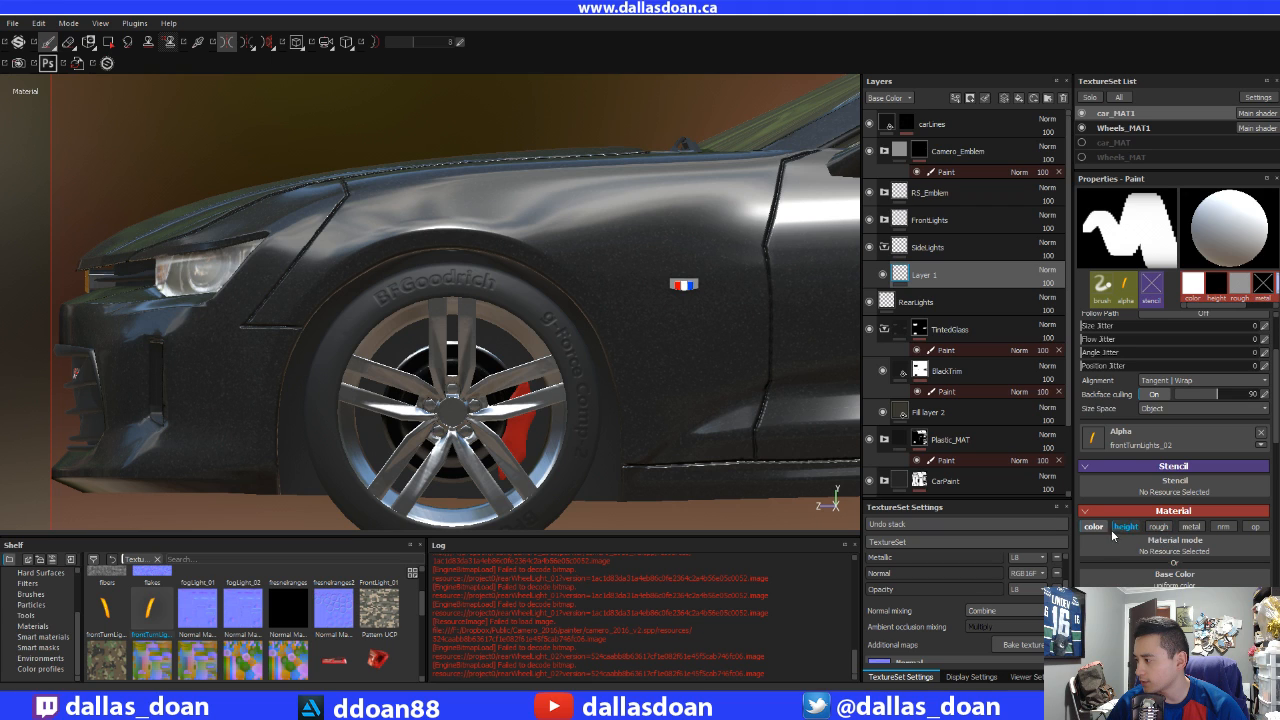
left_click(1126, 526)
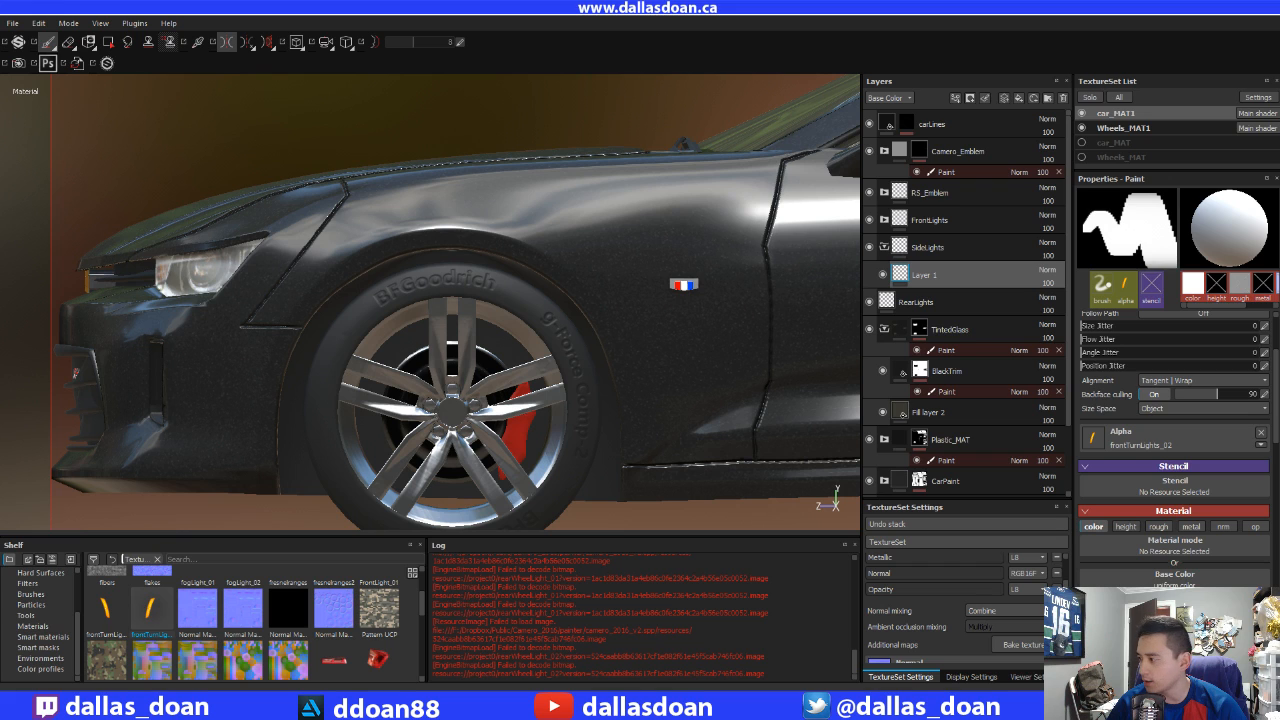
- Clear the brush alpha and assign the frontTurnLights_02 texture as the brush's base color
left_click(1261, 436)
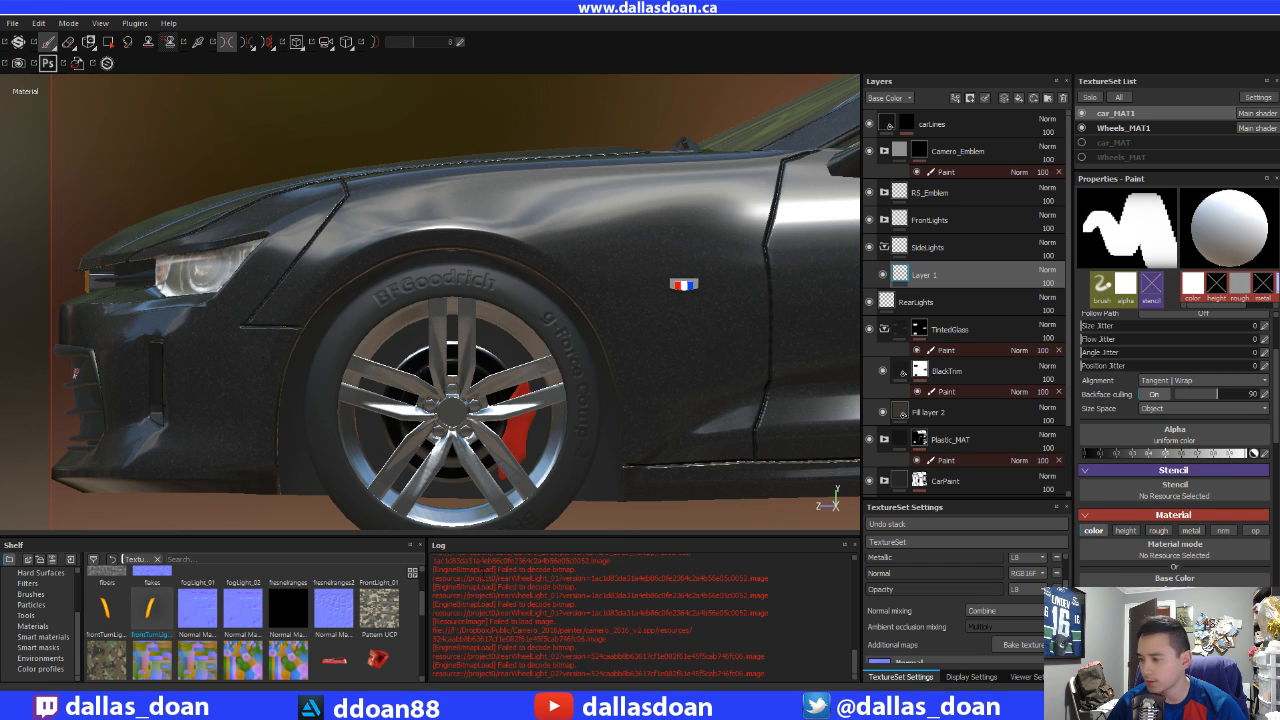
mouse_move(150, 612)
left_mouse_down()
mouse_move(1190, 558)
mouse_move(1165, 580)
left_mouse_up()
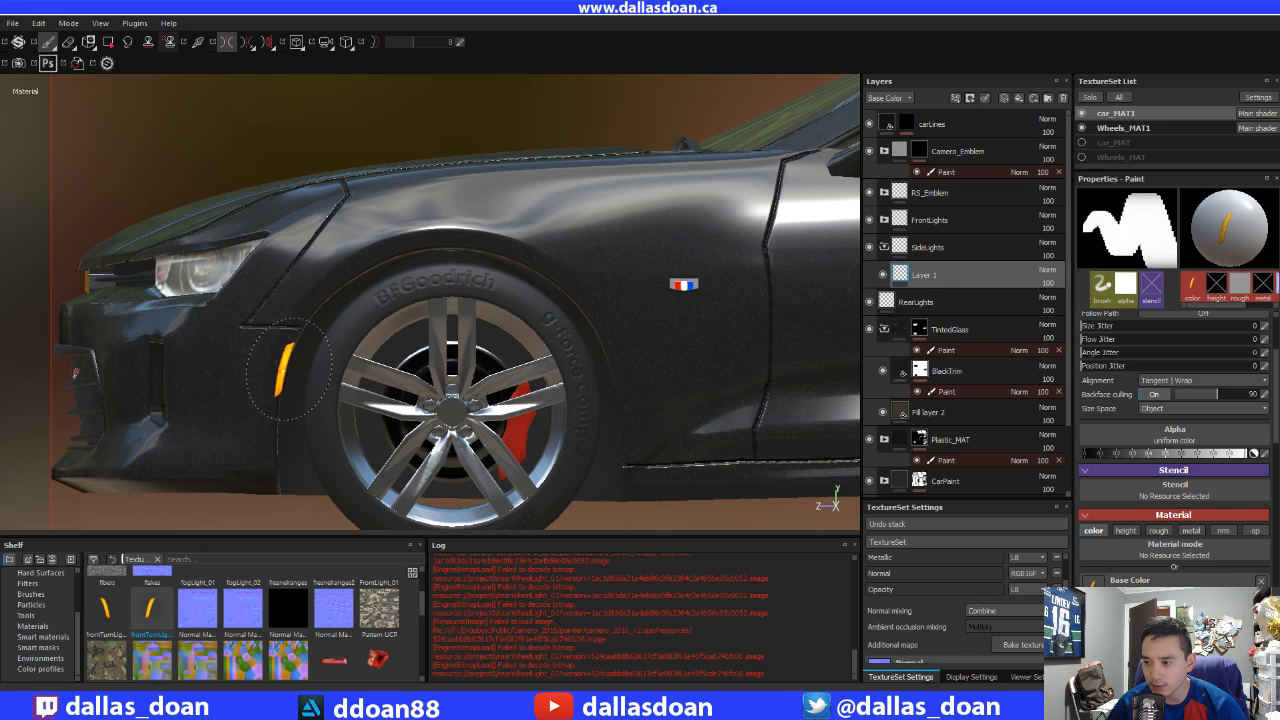
- Try to stamp the orange turn light on the bumper between the headlight and the front wheel arch
scroll(289, 368, "up", 6)
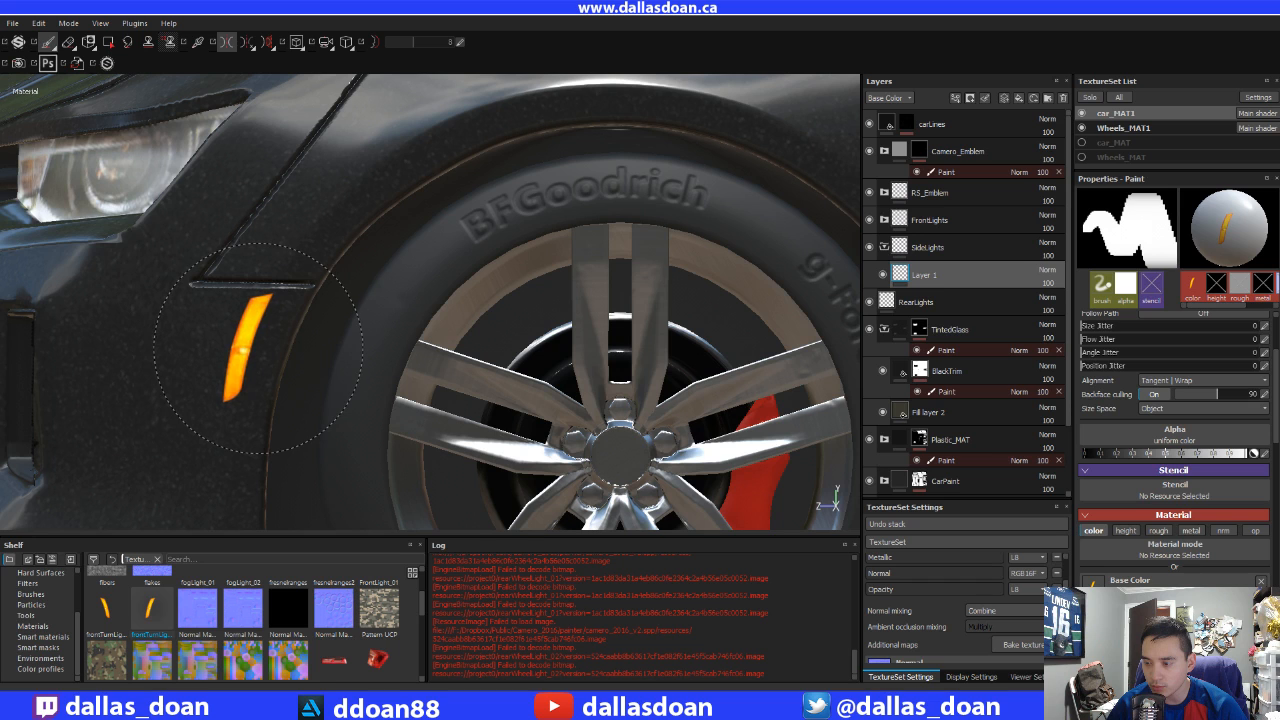
middle_click_drag(273, 352, 360, 355)
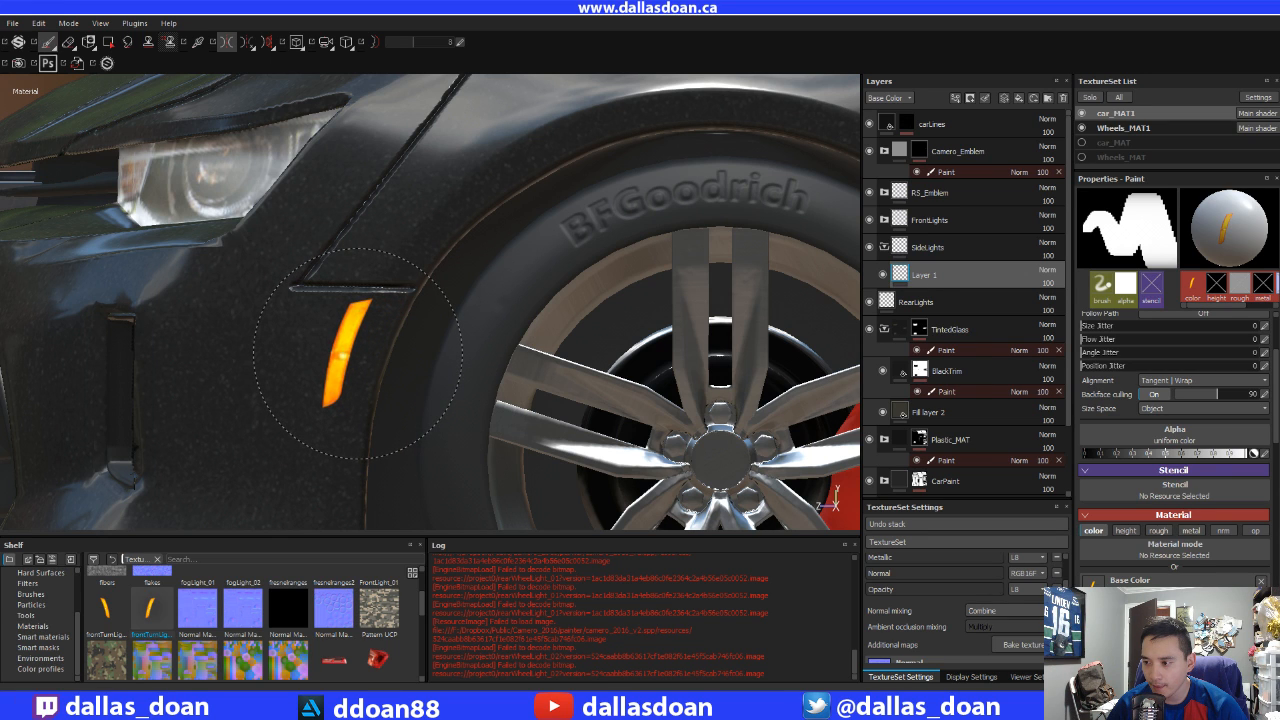
scroll(360, 354, "up", 3)
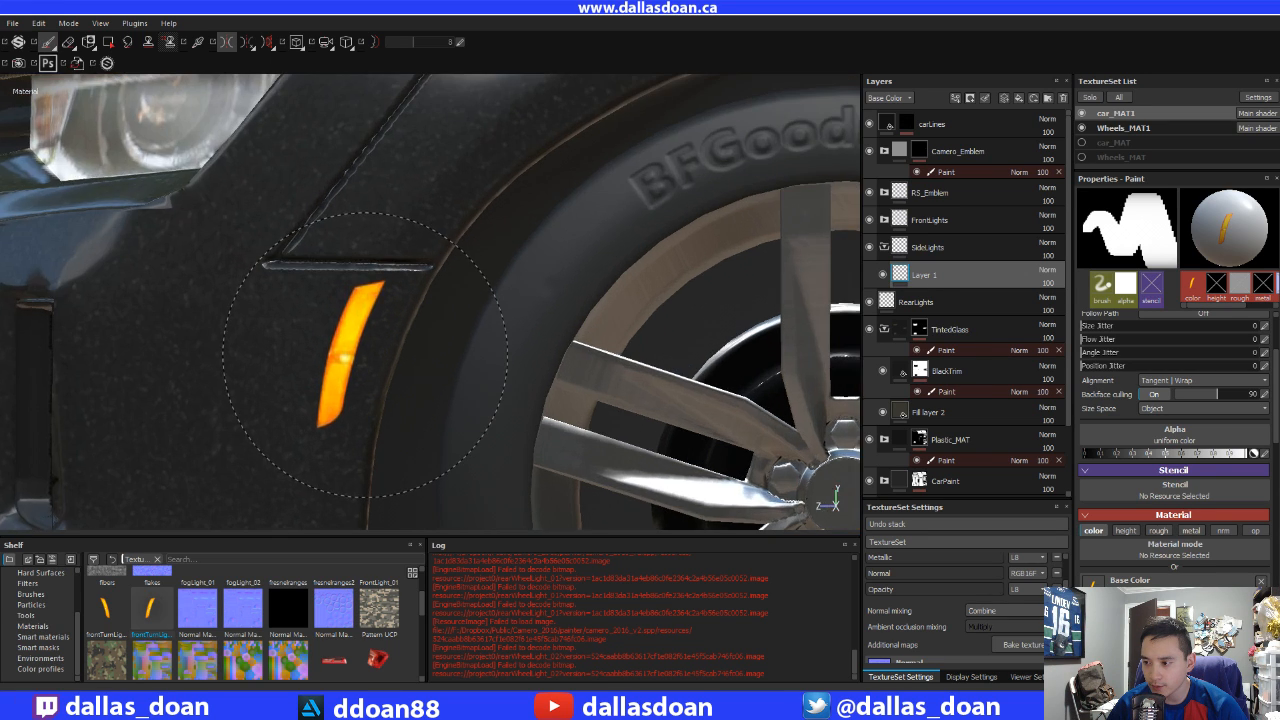
scroll(364, 356, "down", 1)
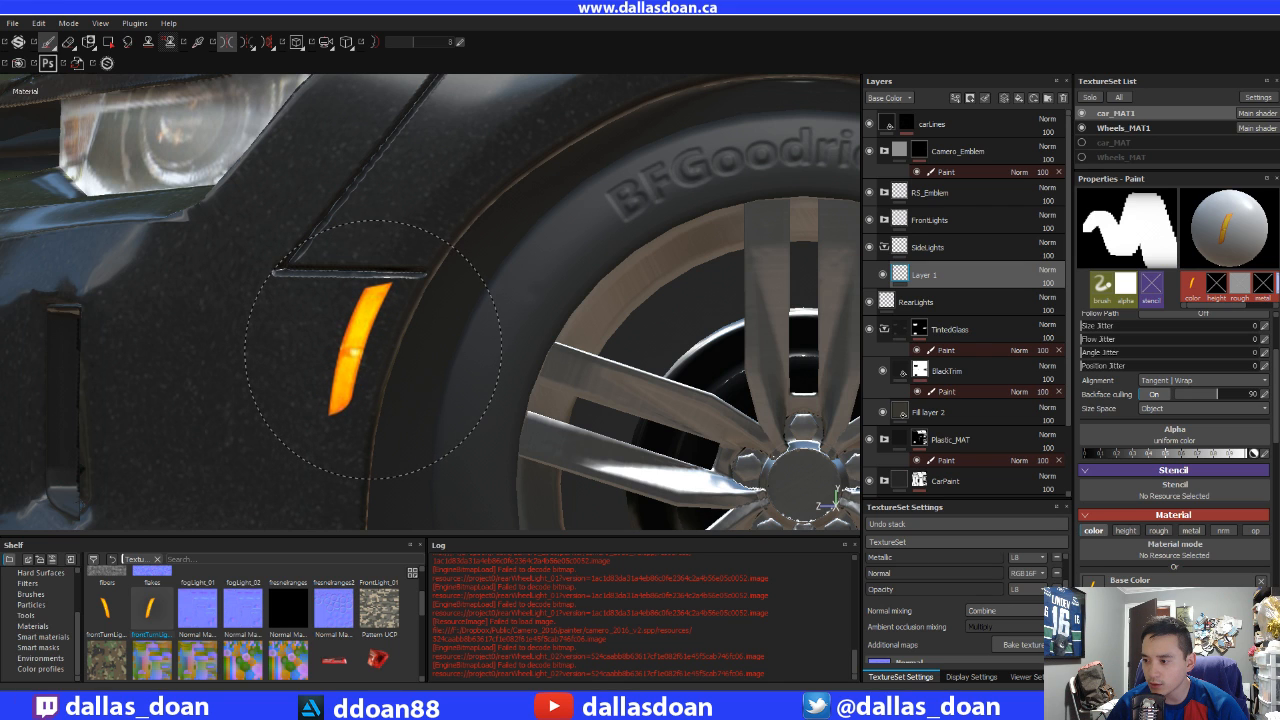
left_click(375, 355)
scroll(534, 386, "down", 5)
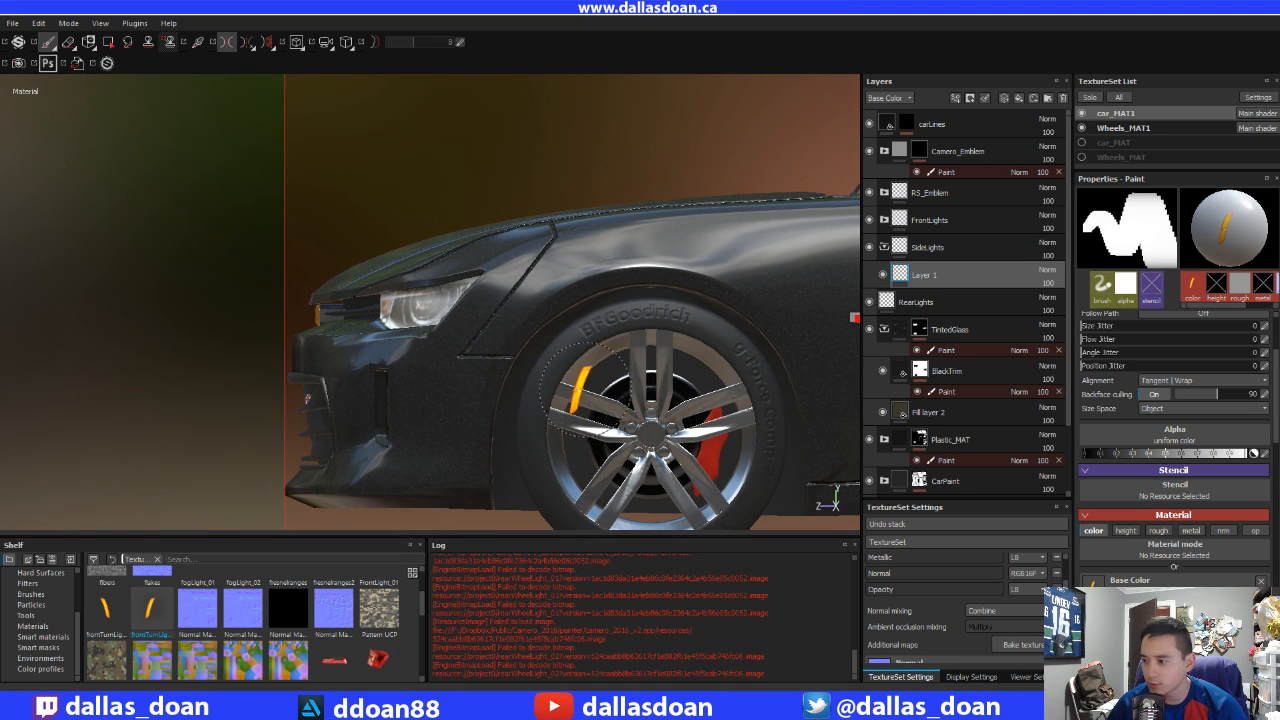
scroll(585, 390, "up", 5)
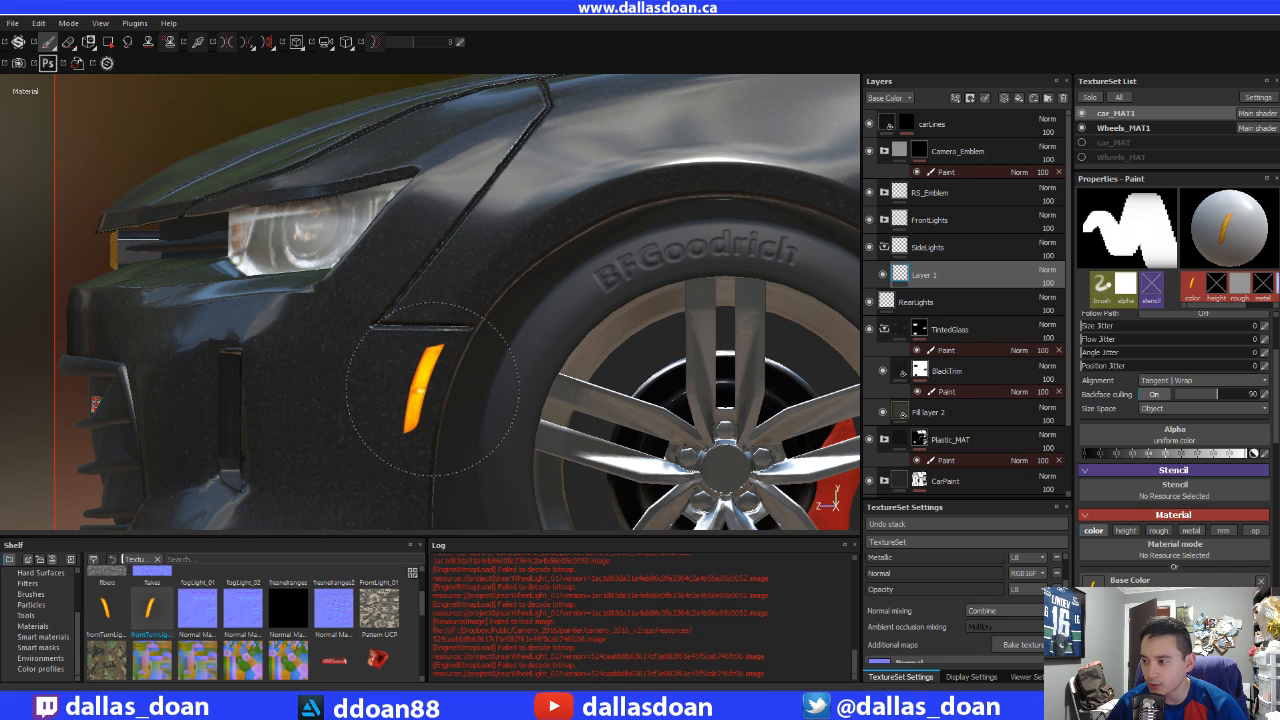
left_click(433, 389)
- Check the stamped turn light from around the car's front and undo the stamp
mouse_move(554, 389)
right_mouse_down("alt")
mouse_move(506, 390)
mouse_move(608, 405)
mouse_move(462, 438)
right_mouse_up("alt")
left_click_drag(462, 438, 770, 393, "alt")
mouse_move(346, 363)
left_mouse_down("alt")
mouse_move(800, 354)
mouse_move(606, 337)
mouse_move(370, 345)
mouse_move(300, 365)
left_mouse_up("alt")
mouse_move(300, 365)
right_mouse_down("alt")
mouse_move(411, 400)
mouse_move(430, 465)
right_mouse_up("alt")
middle_click_drag(430, 465, 186, 334, "alt")
right_click_drag(186, 334, 320, 350, "alt")
mouse_move(320, 350)
left_mouse_down("alt")
mouse_move(177, 323)
mouse_move(211, 359)
left_mouse_up("alt")
mouse_move(139, 343)
left_mouse_down("alt")
mouse_move(211, 310)
mouse_move(228, 320)
left_mouse_up("alt")
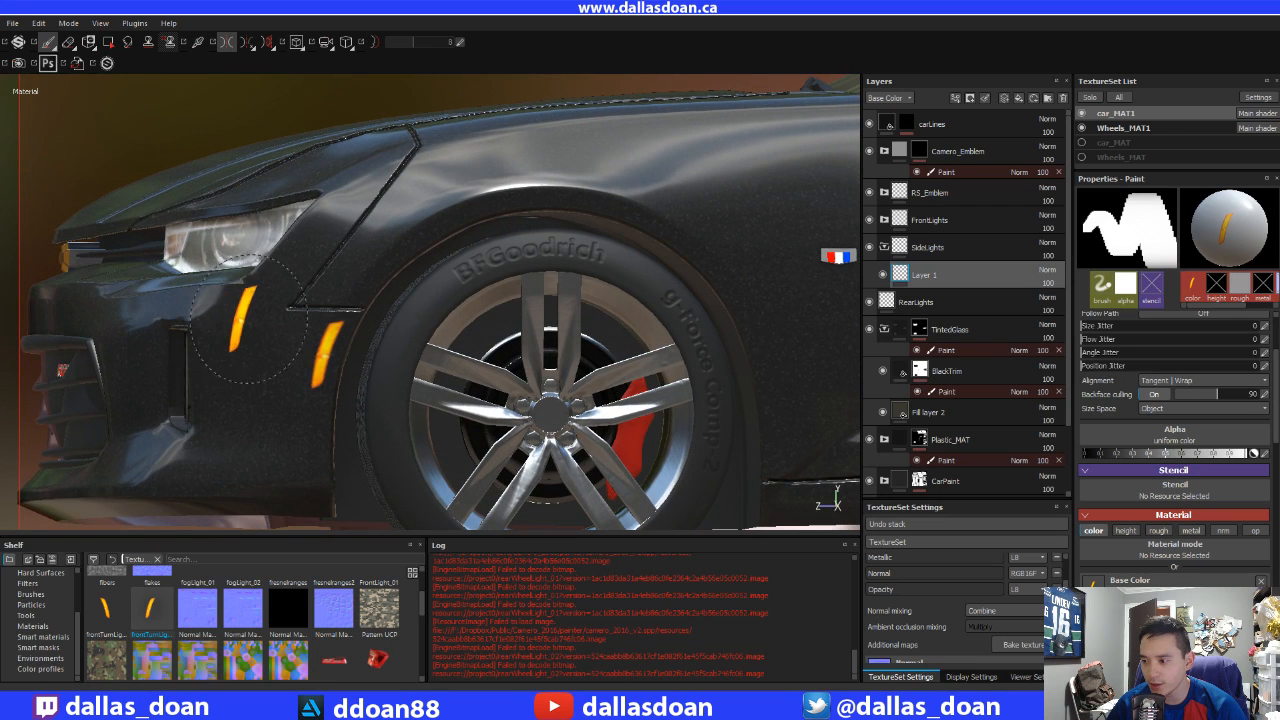
key("ctrl+z")
- Stamp the orange turn light on the bumper just below the panel line, ahead of the front wheel arch
right_click_drag(268, 322, 332, 350, "alt")
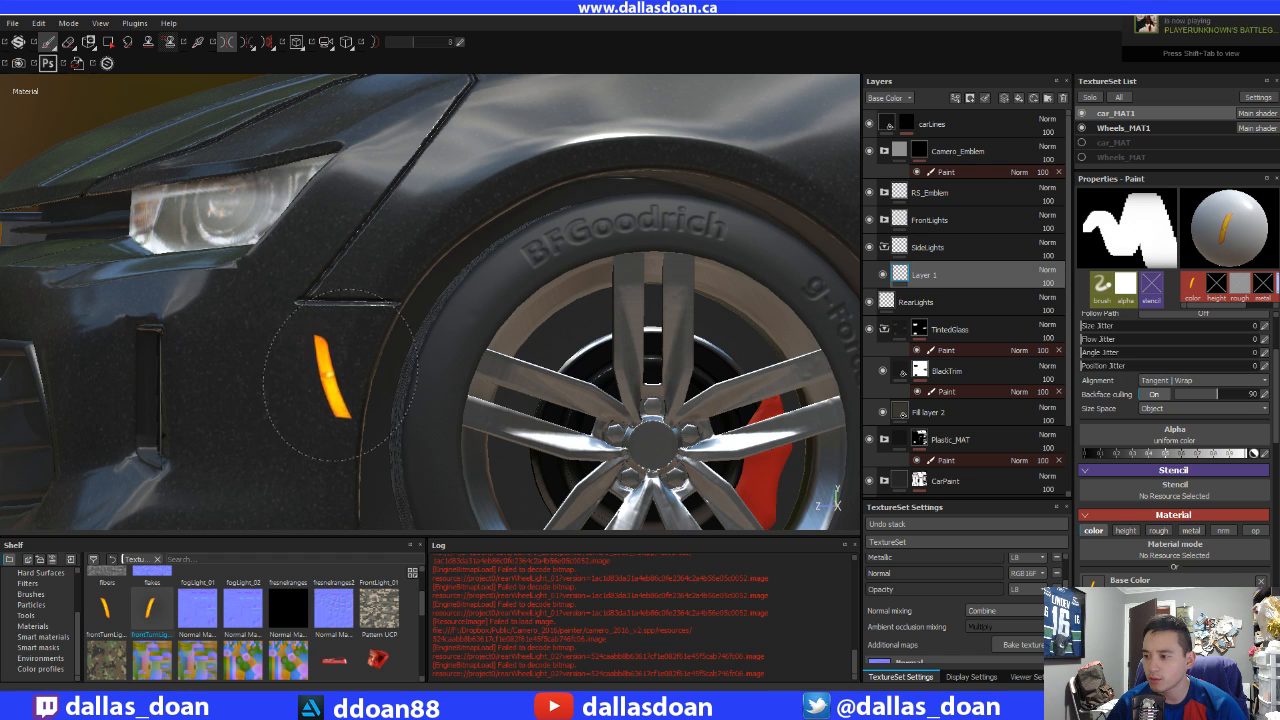
scroll(227, 347, "down", 2)
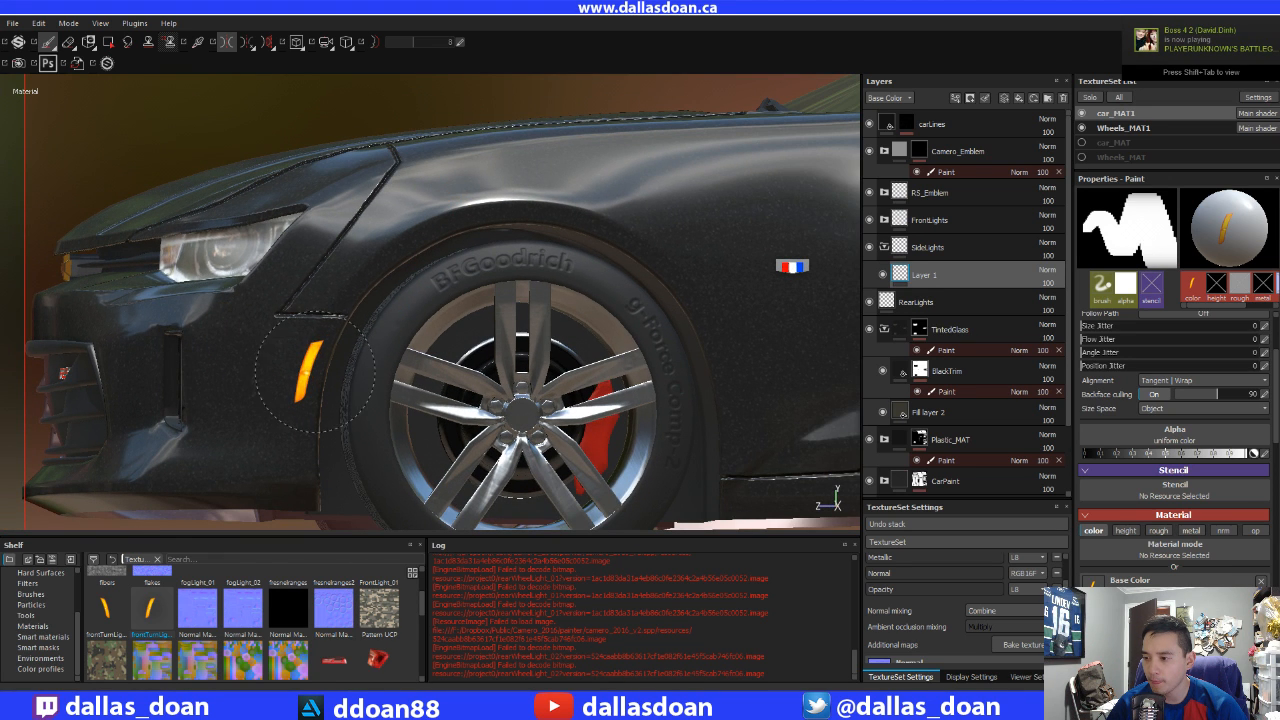
scroll(315, 371, "up", 3)
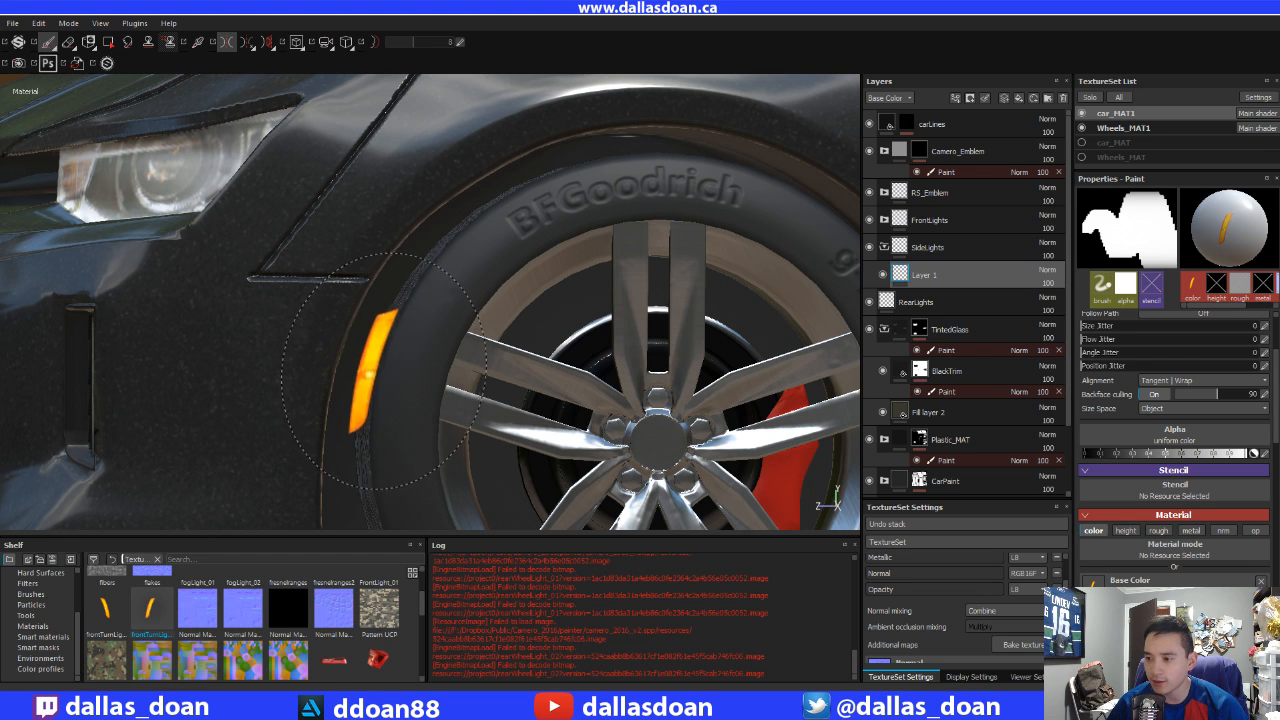
scroll(384, 371, "down", 3)
left_click_drag(382, 352, 326, 361, "alt")
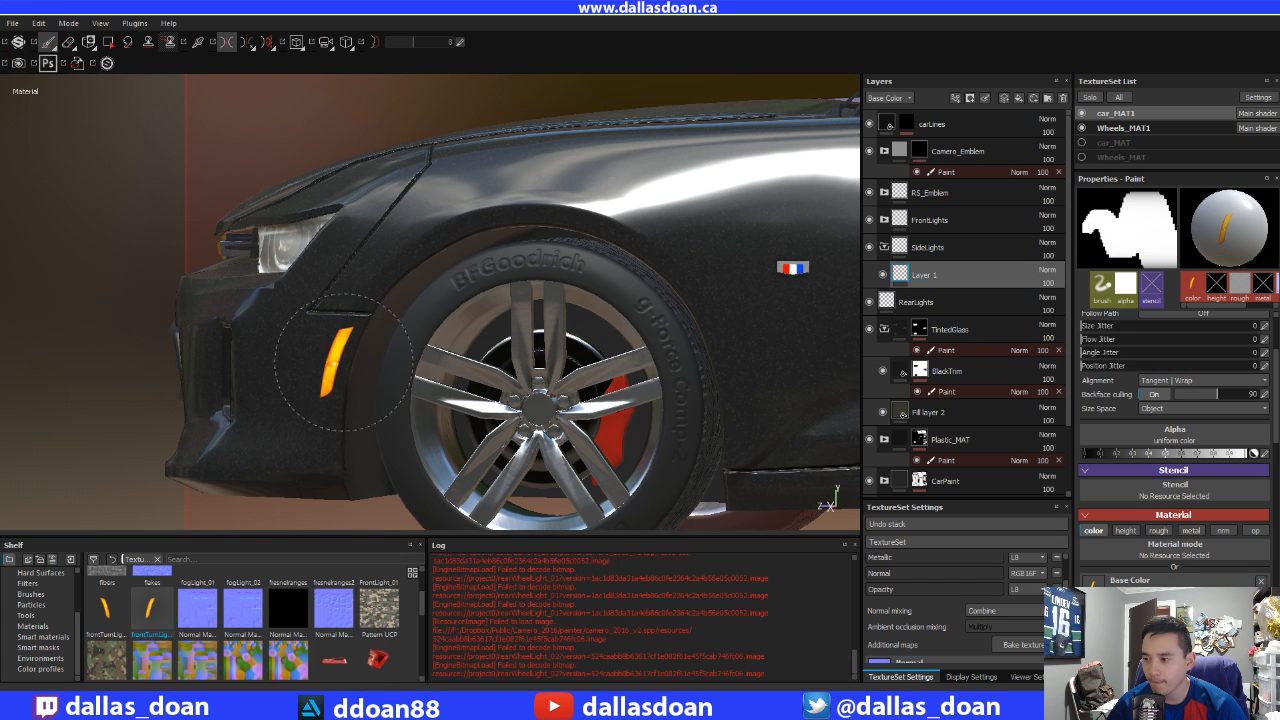
left_click_drag(465, 380, 497, 365, "alt")
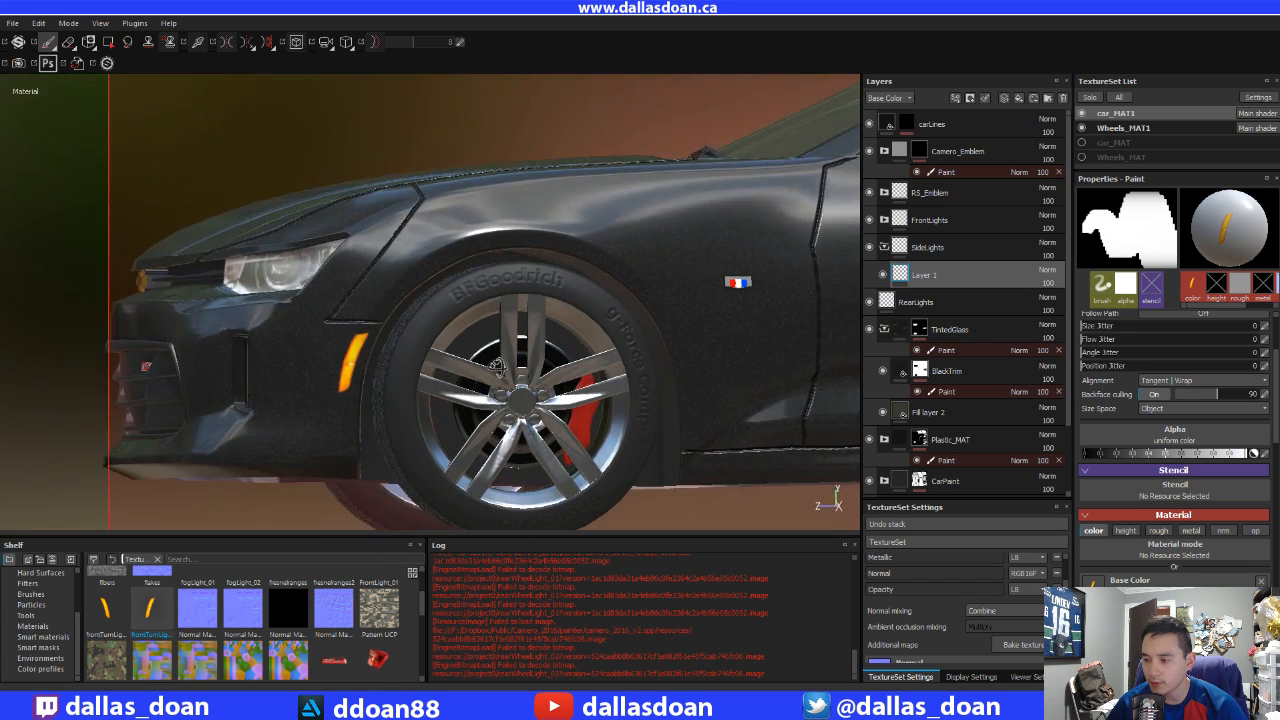
- Erase the excess around the upper tip of the front turn light with the Eraser
scroll(496, 364, "up", 6)
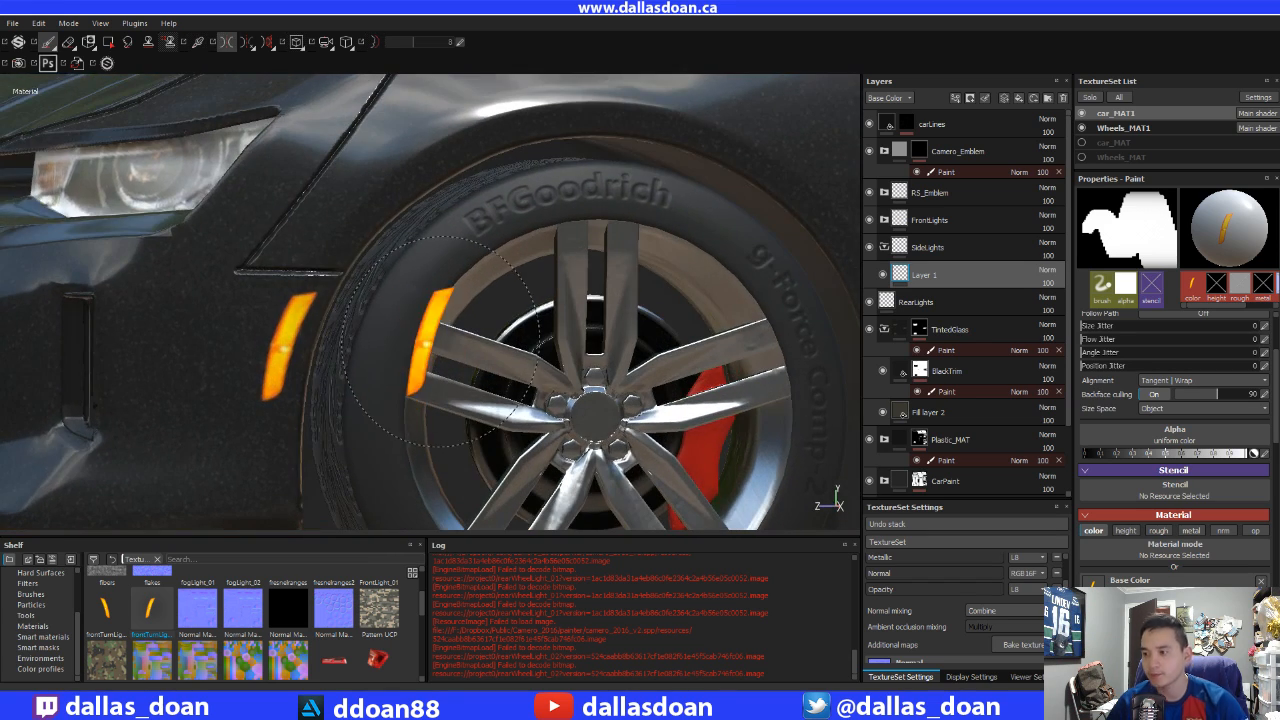
key("2")
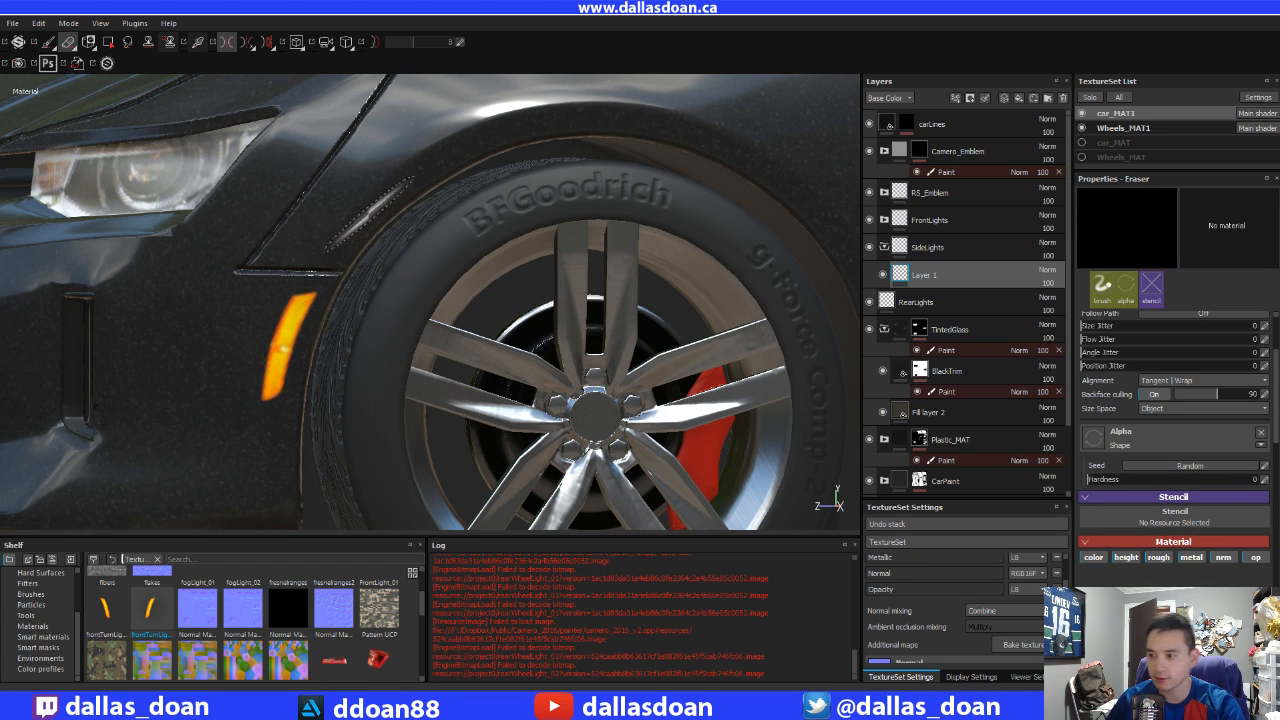
mouse_move(298, 275)
middle_mouse_down("alt")
mouse_move(370, 284)
mouse_move(422, 311)
middle_mouse_up("alt")
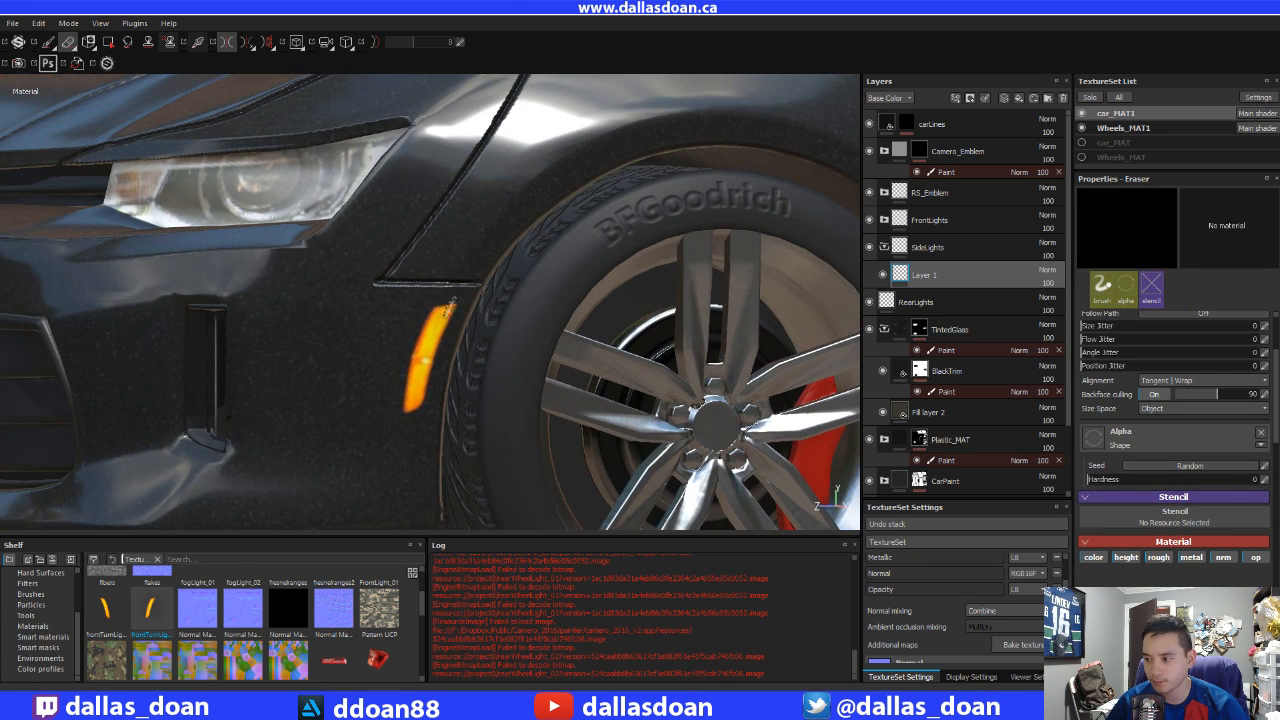
left_click_drag(450, 308, 394, 302, "alt")
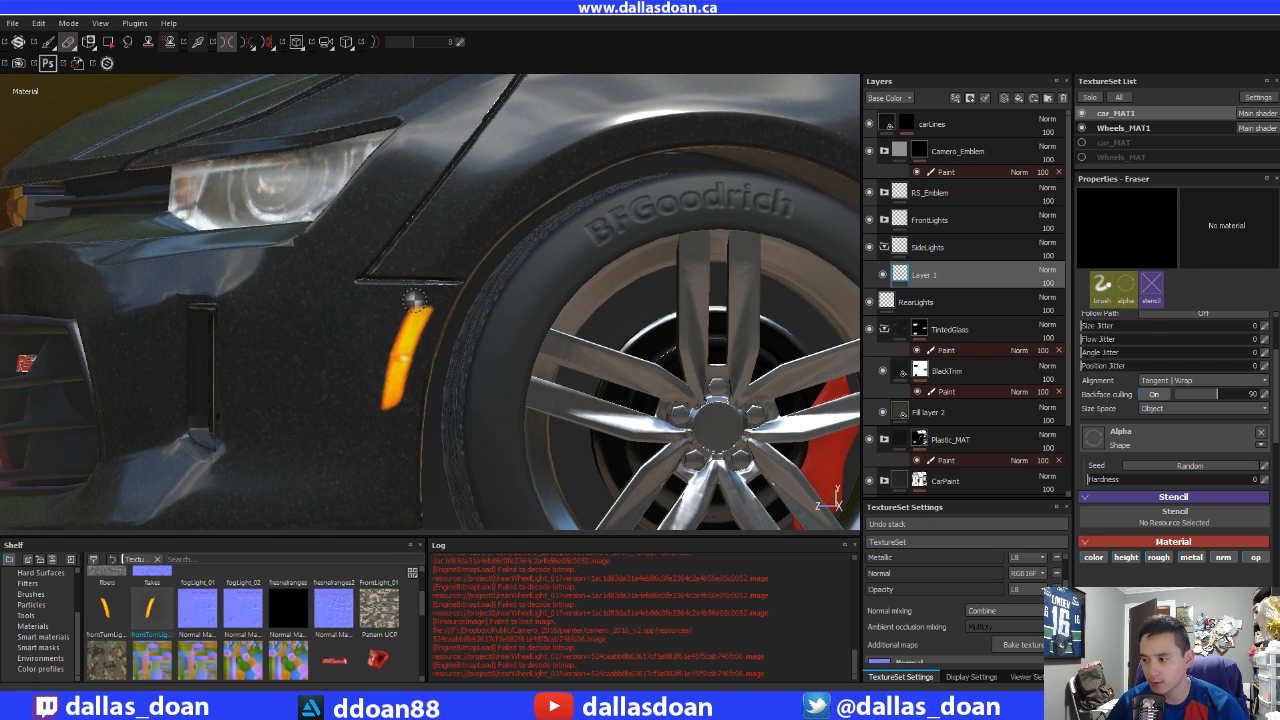
- Examine the car's side from the front turn light back to the bumper area behind the rear wheel
right_click_drag(577, 293, 549, 302, "alt")
left_click_drag(549, 302, 628, 320, "alt")
right_click_drag(628, 320, 600, 270, "alt")
left_click_drag(600, 270, 268, 297, "alt")
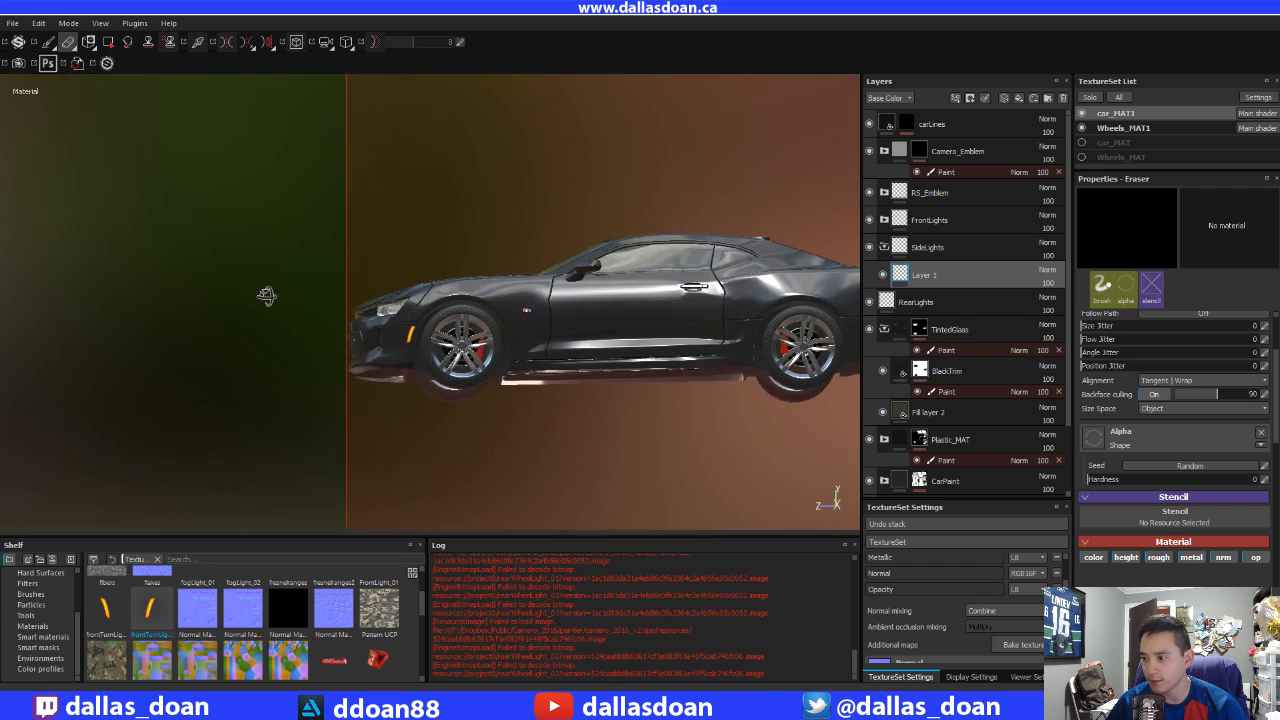
middle_click_drag(516, 305, 136, 344, "alt")
right_click_drag(136, 344, 319, 343, "alt")
middle_click_drag(319, 343, 341, 261, "alt")
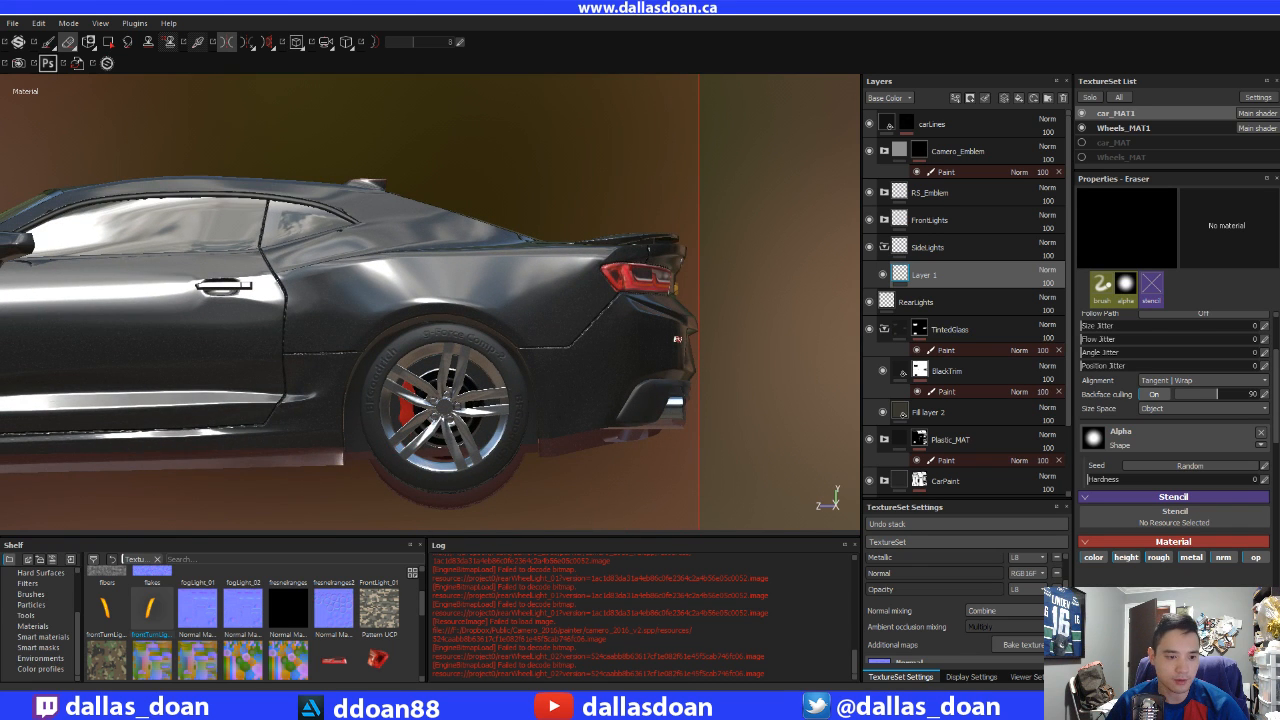
middle_click_drag(295, 325, 460, 325, "alt")
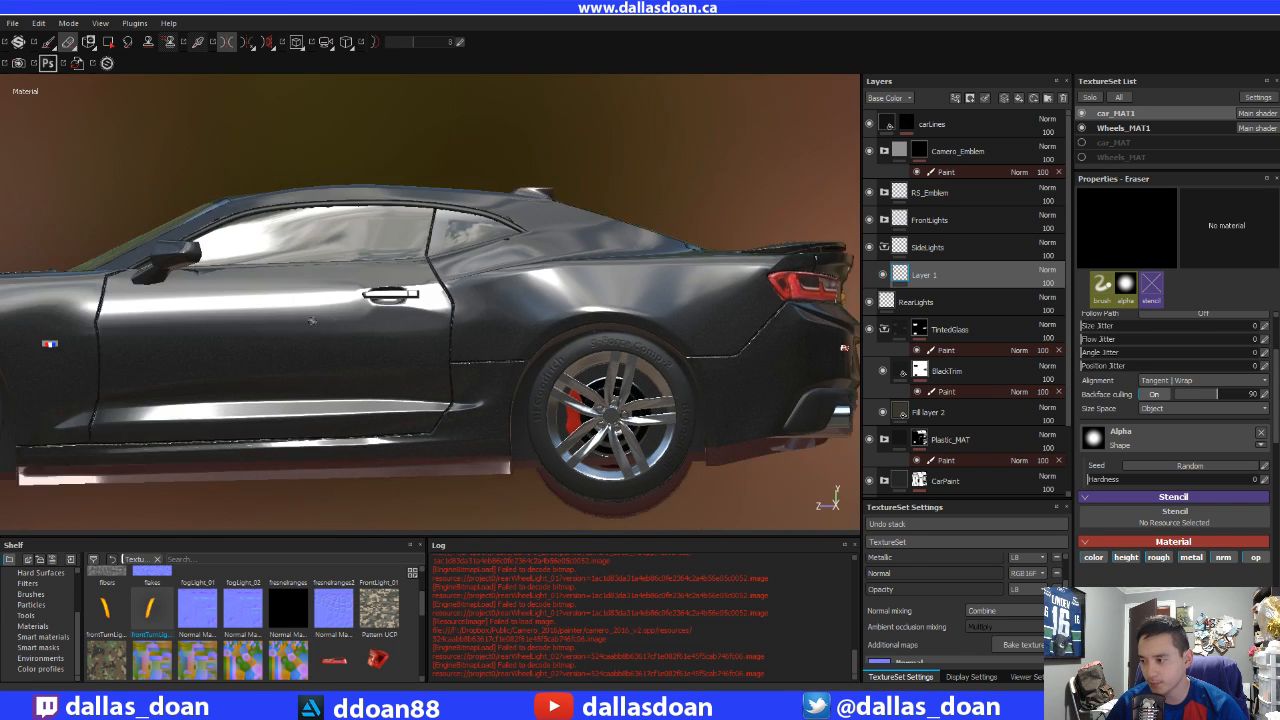
right_click_drag(460, 325, 140, 328, "alt")
left_click_drag(140, 328, 70, 318, "alt")
middle_click_drag(541, 312, 340, 300, "alt")
left_click_drag(340, 300, 410, 302, "alt")
right_click_drag(250, 325, 453, 338, "alt")
middle_click_drag(453, 338, 281, 230, "alt")
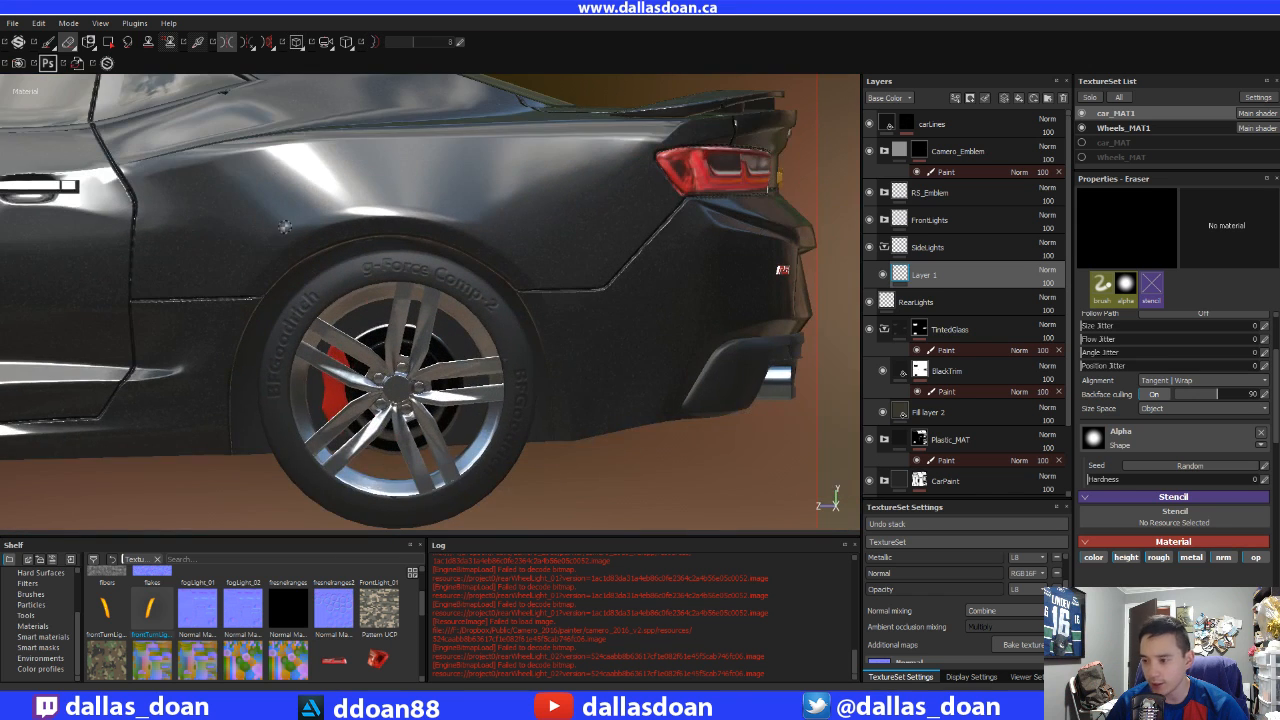
right_click_drag(190, 235, 248, 241, "alt")
middle_click_drag(470, 308, 278, 296, "alt")
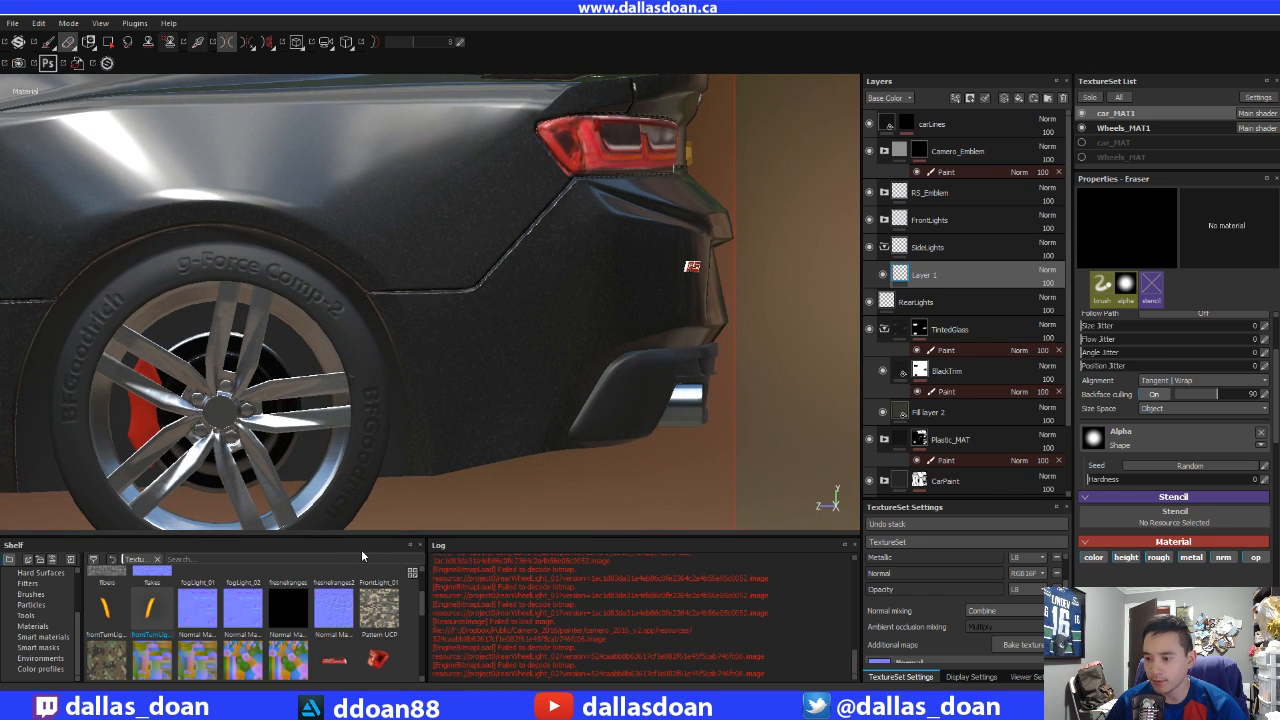
- Clear the rearWheelLight_02 alpha after assigning it to the eraser, and close the Log
scroll(423, 612, "up", 1)
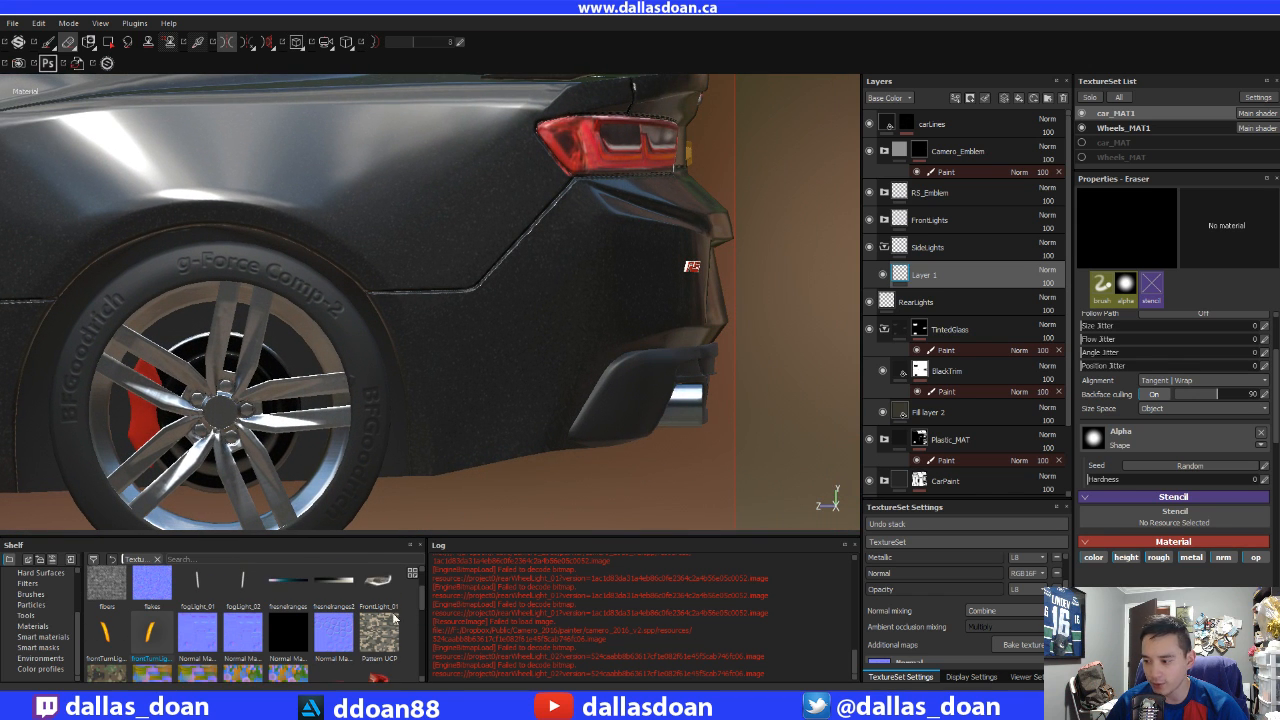
scroll(421, 600, "down", 5)
left_click(289, 603)
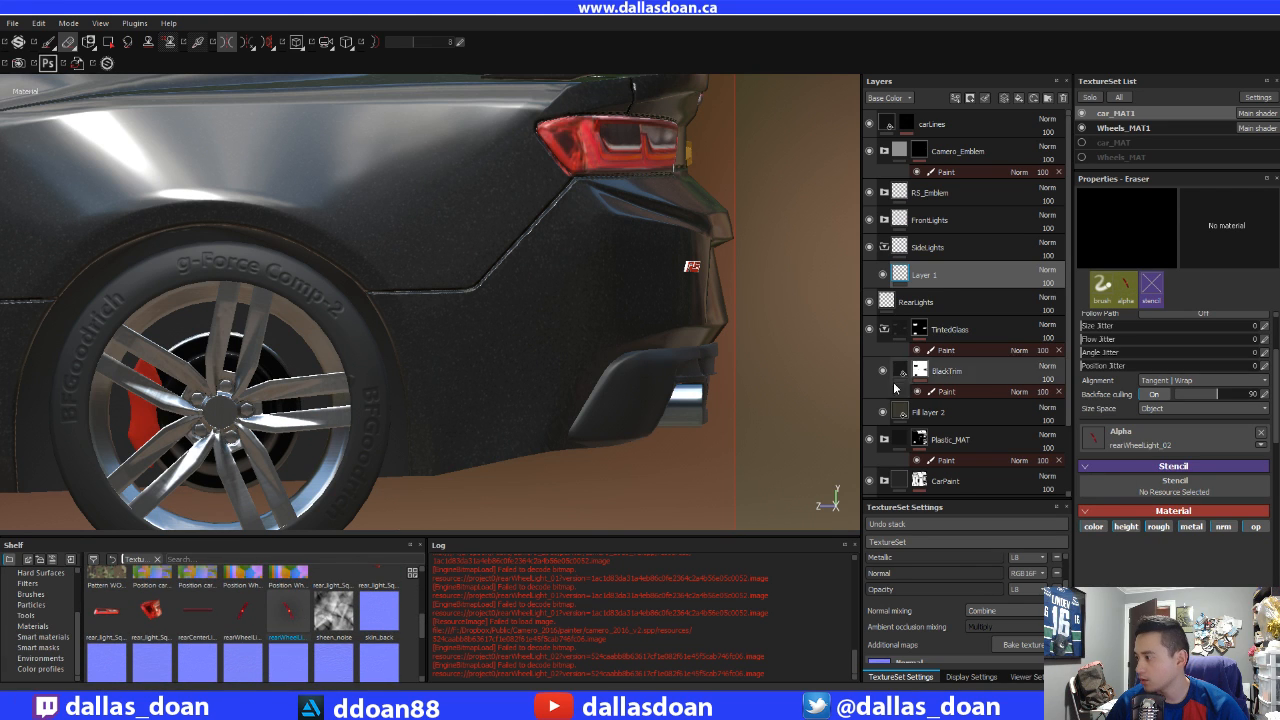
left_click(1261, 435)
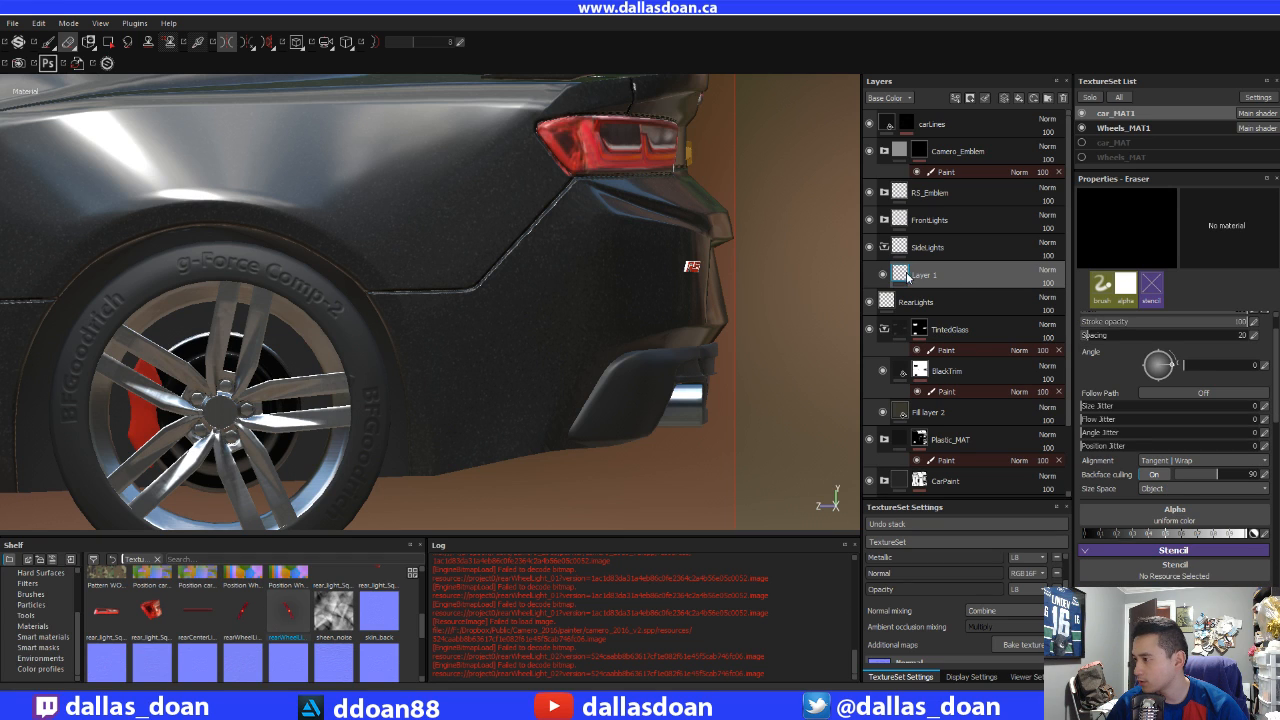
left_click(852, 545)
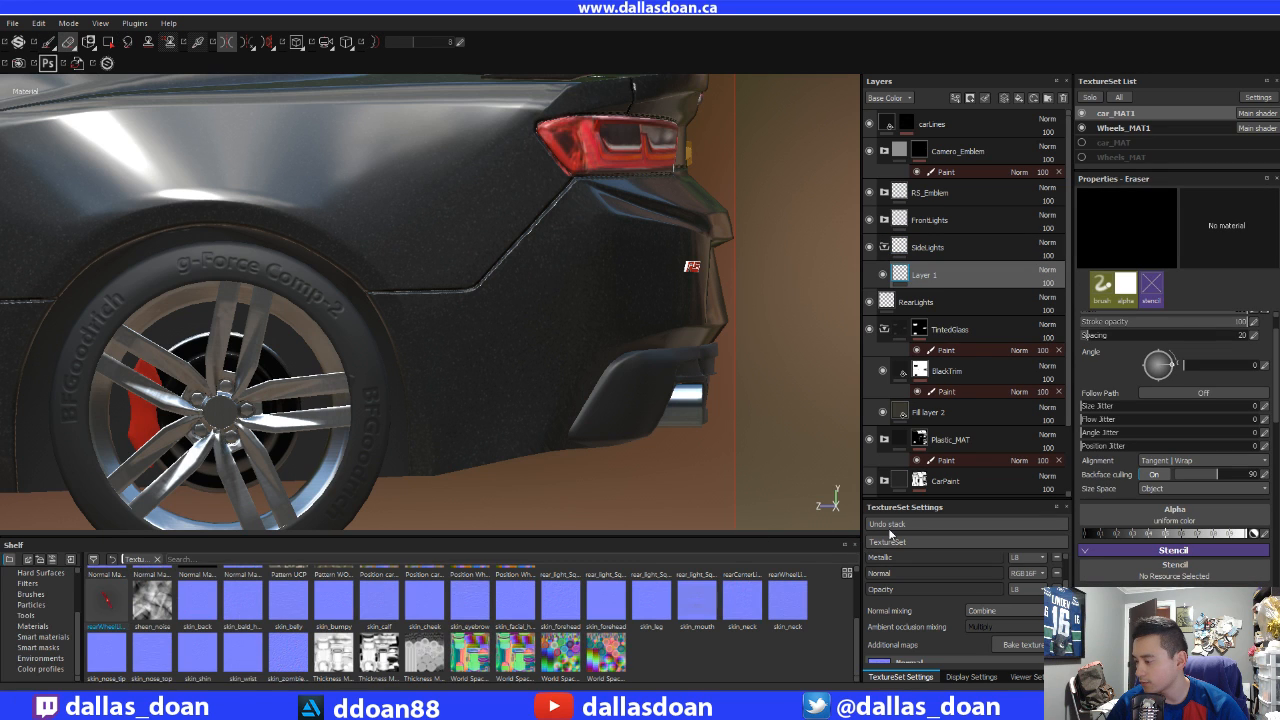
left_click(905, 250)
left_click(905, 274)
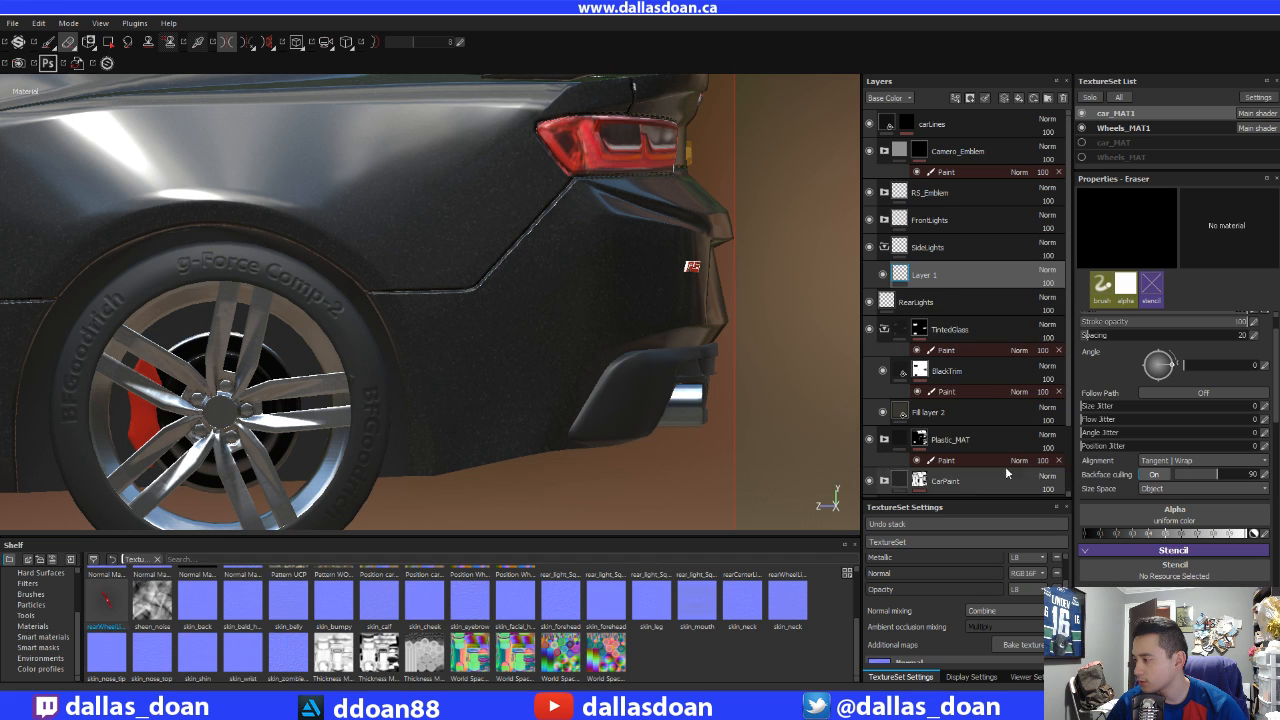
scroll(1084, 335, "down", 2)
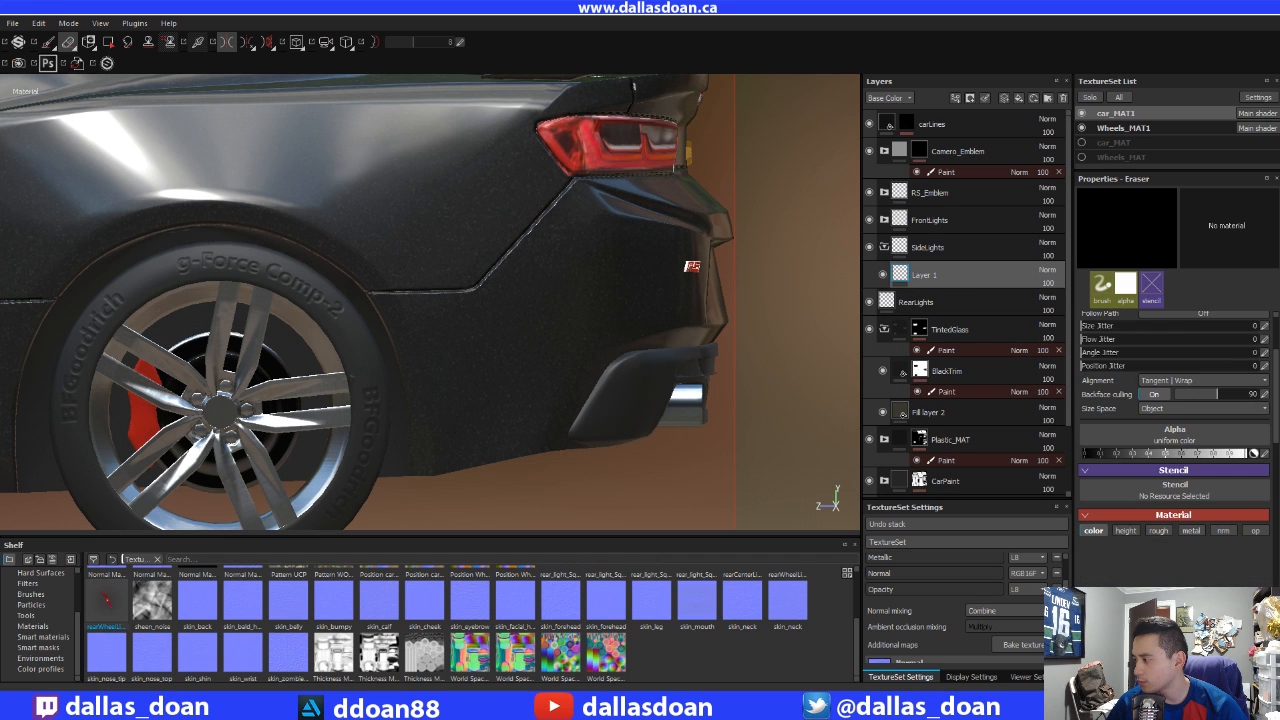
scroll(1083, 330, "up", 2)
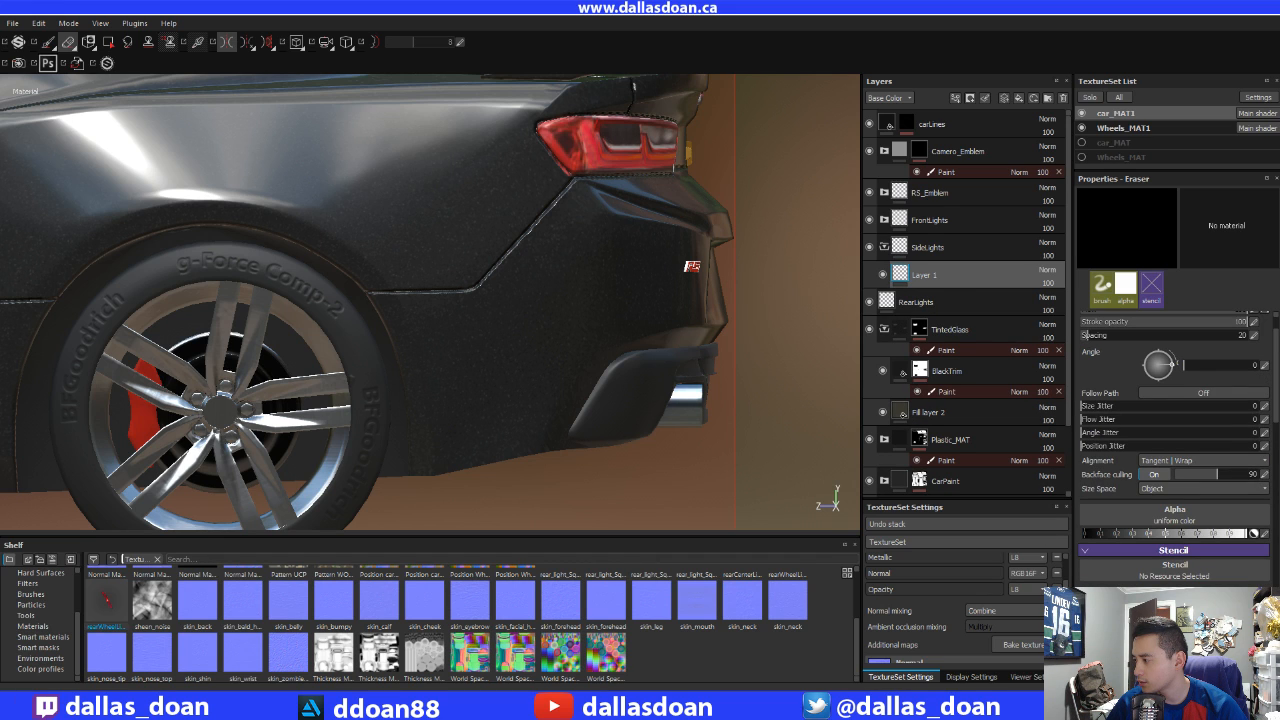
scroll(1083, 335, "down", 6)
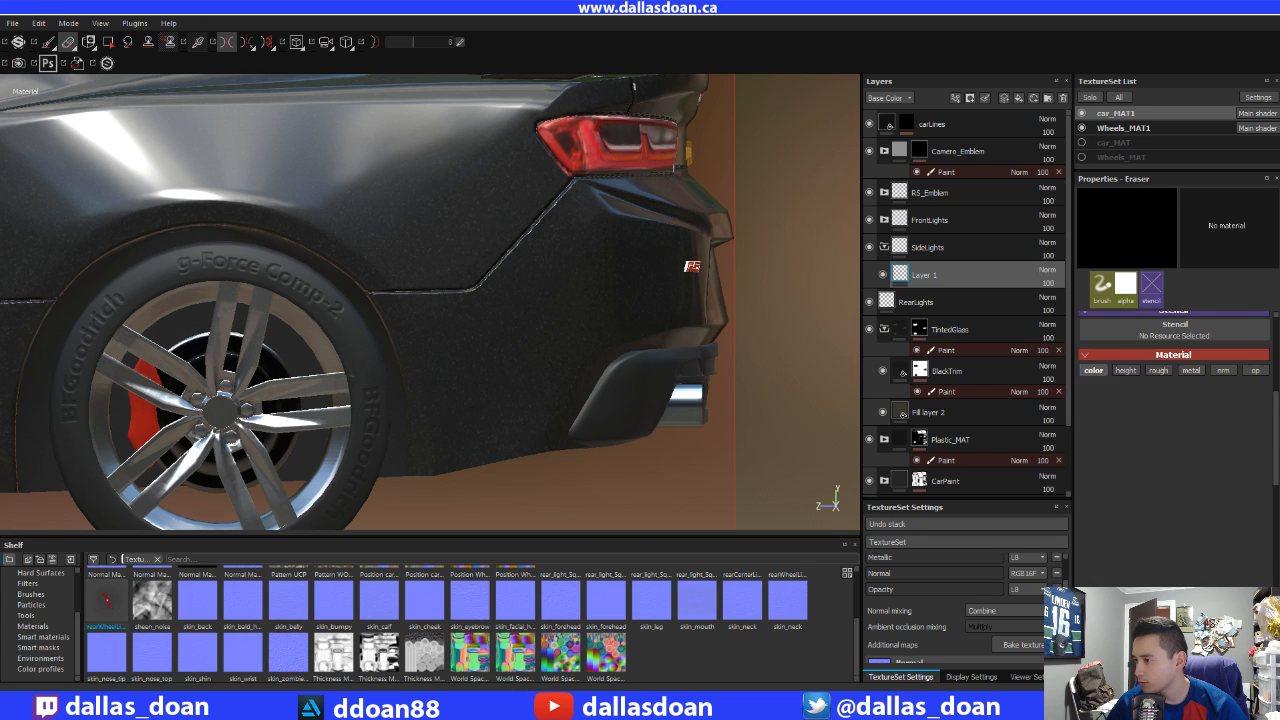
left_click(958, 240)
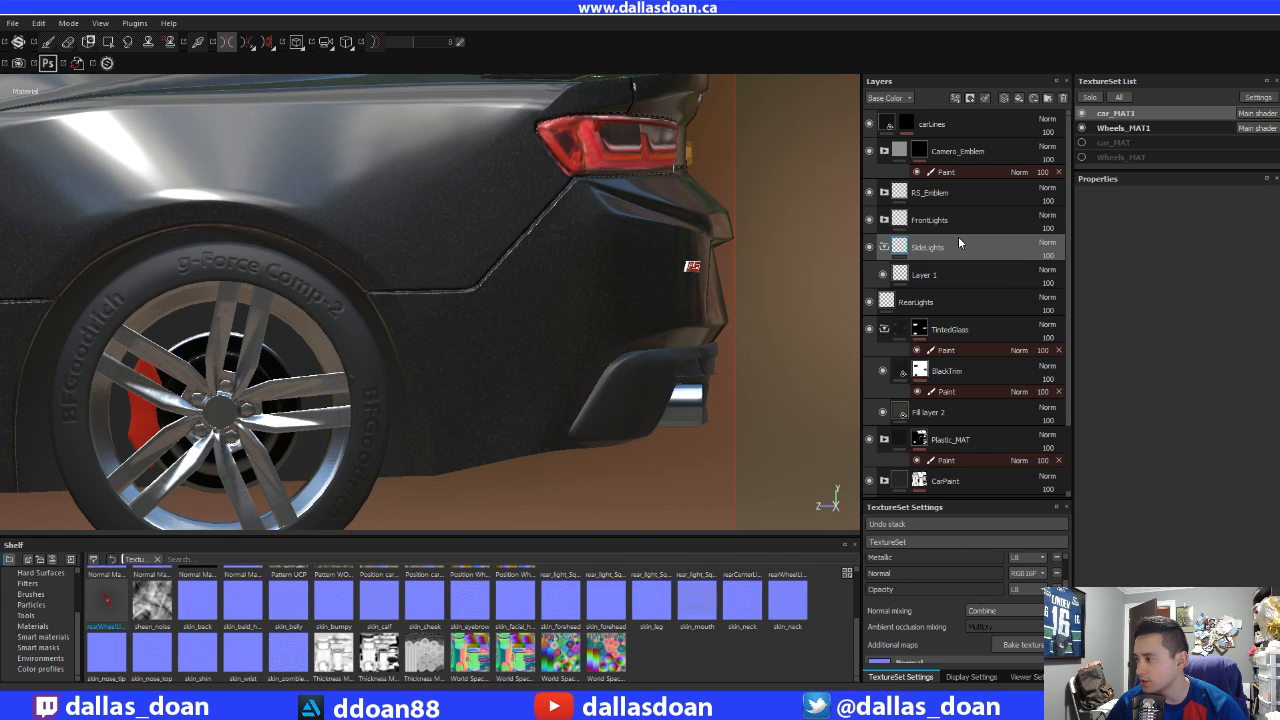
left_click(901, 145)
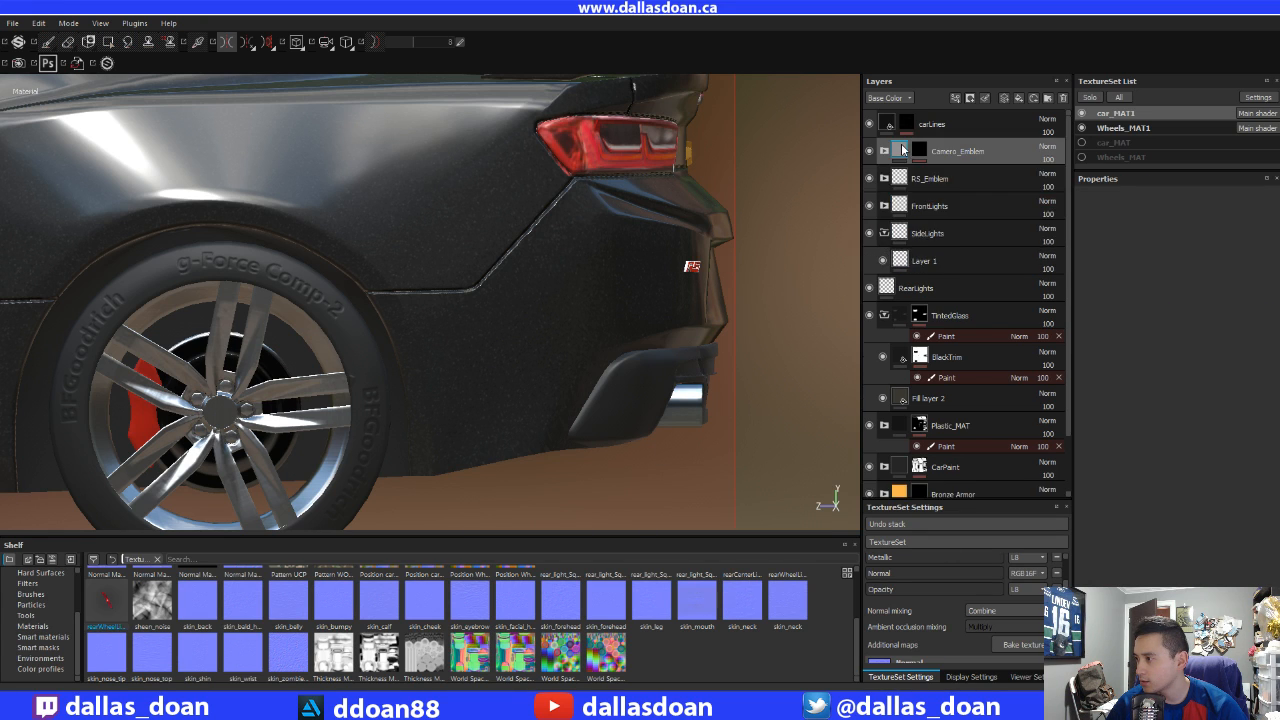
left_click(902, 262)
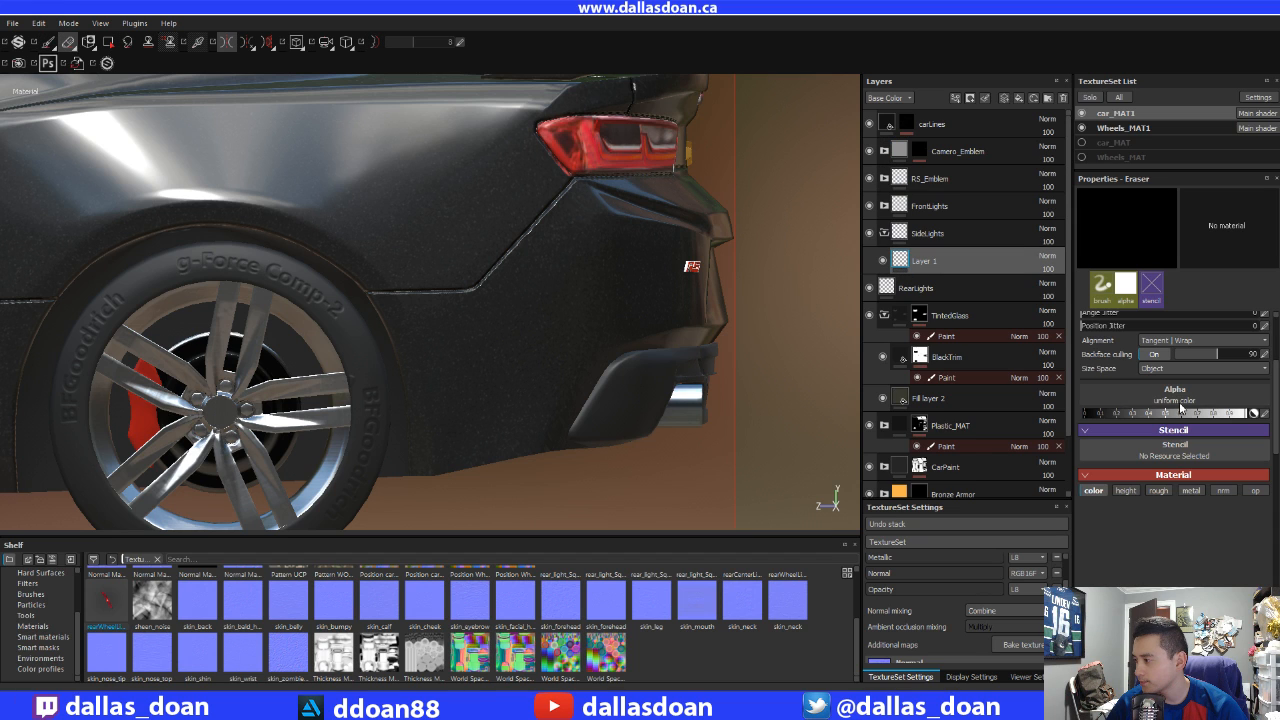
- Assign the rearWheelLight_02 texture as the Eraser's alpha
scroll(1178, 420, "up", 5)
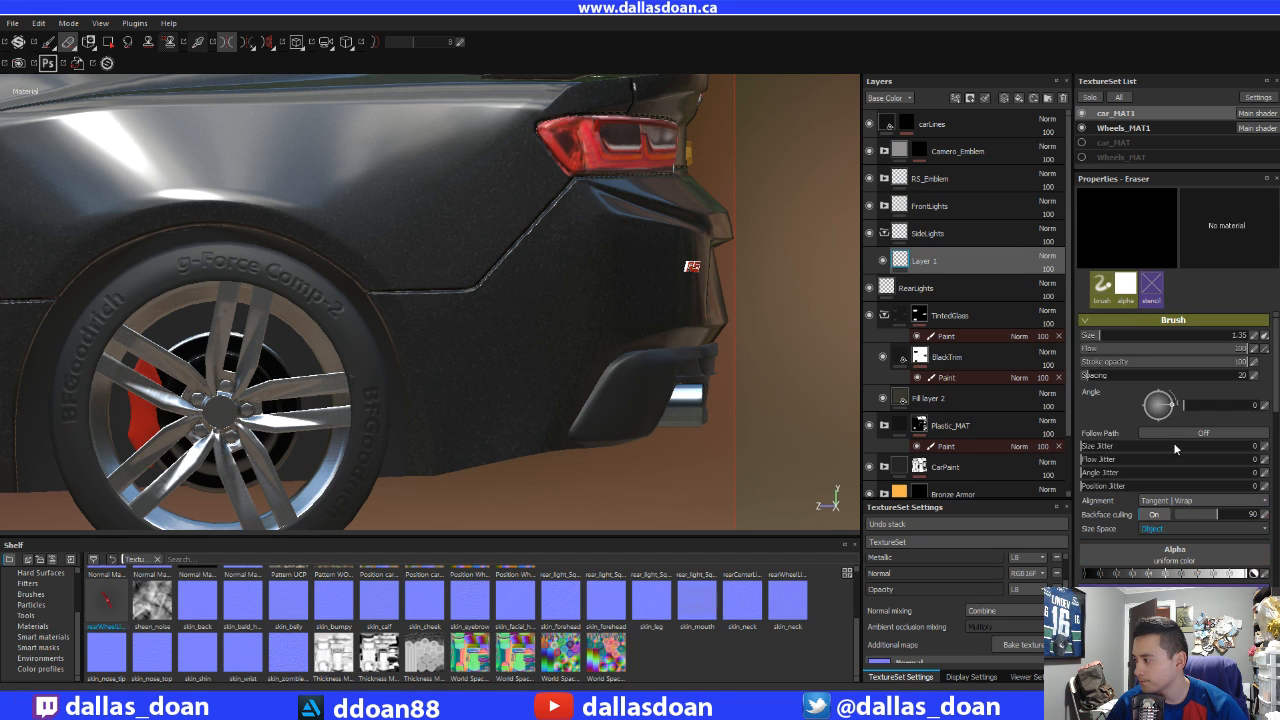
left_click(1154, 290)
scroll(1158, 572, "up", 4)
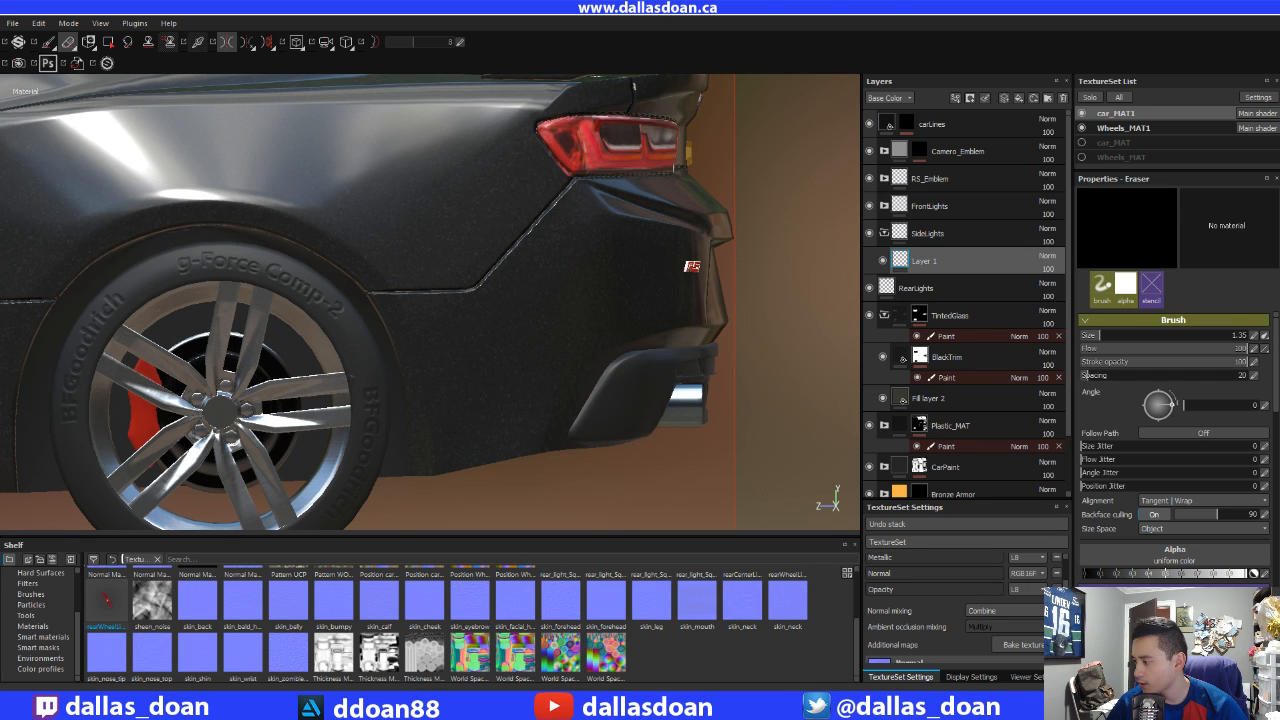
left_click_drag(106, 600, 1151, 560)
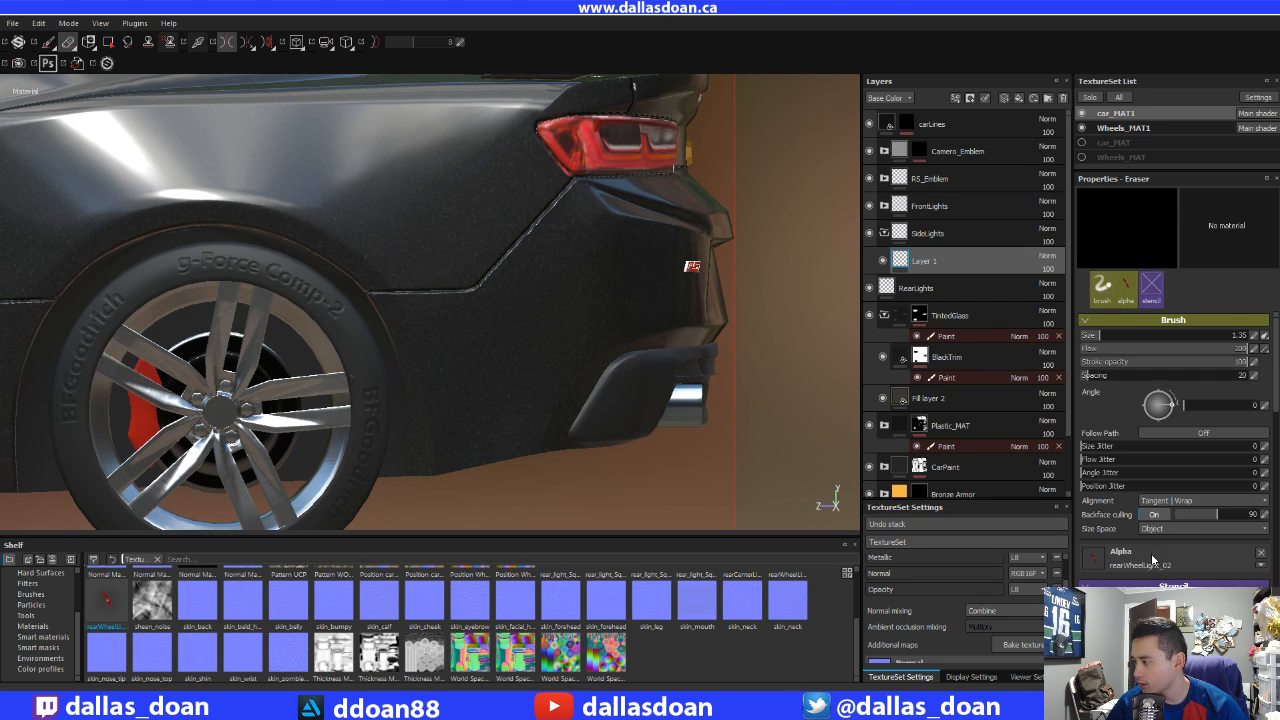
scroll(1167, 583, "down", 3)
scroll(1102, 535, "down", 1)
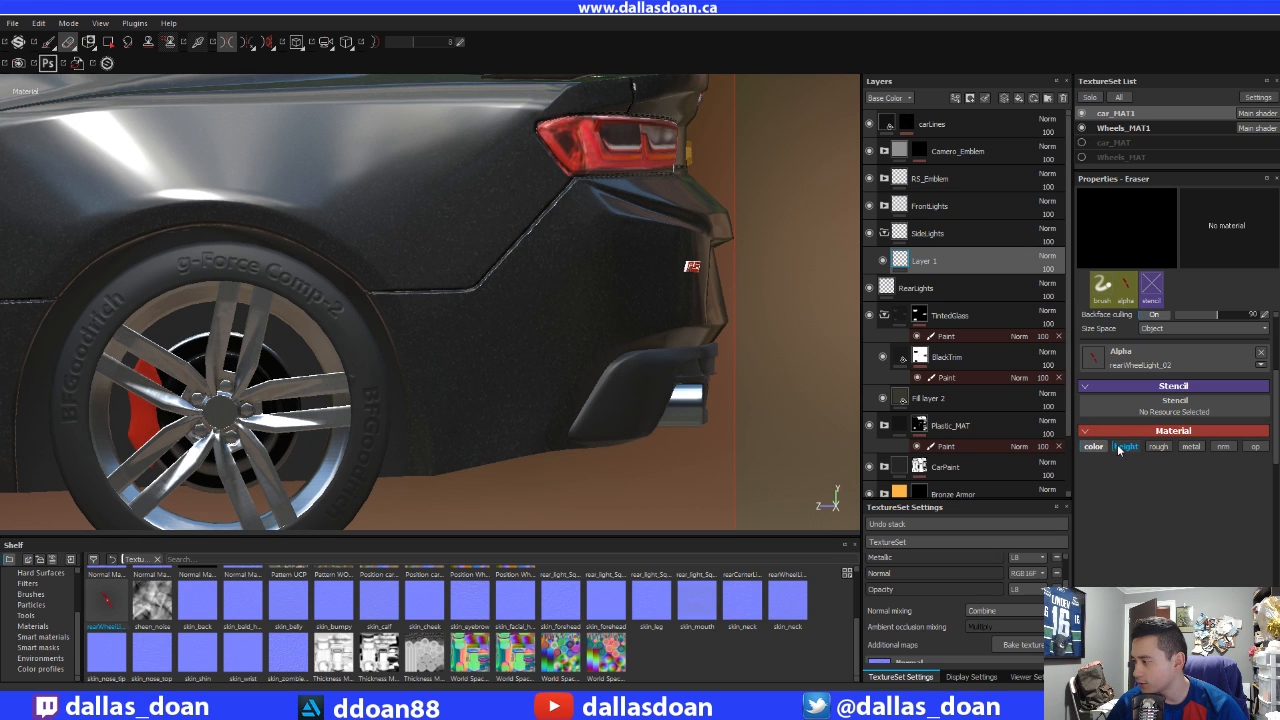
scroll(1207, 510, "up", 1)
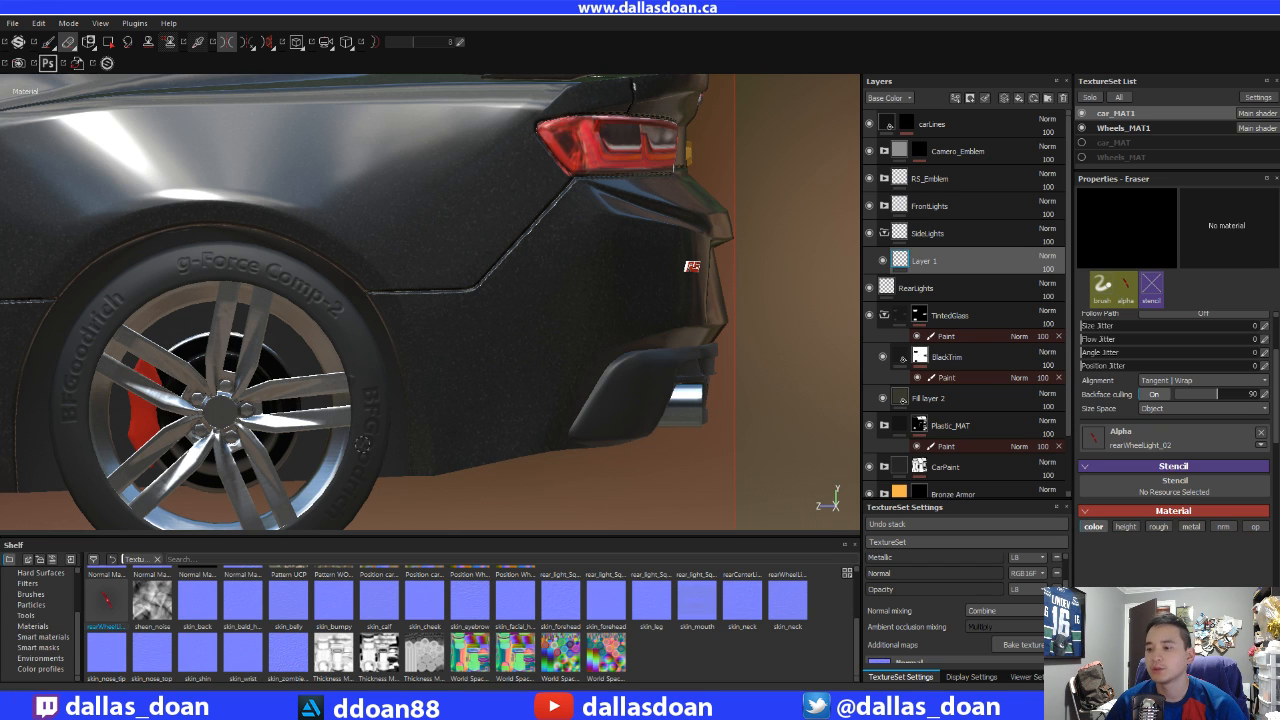
scroll(648, 620, "up", 2)
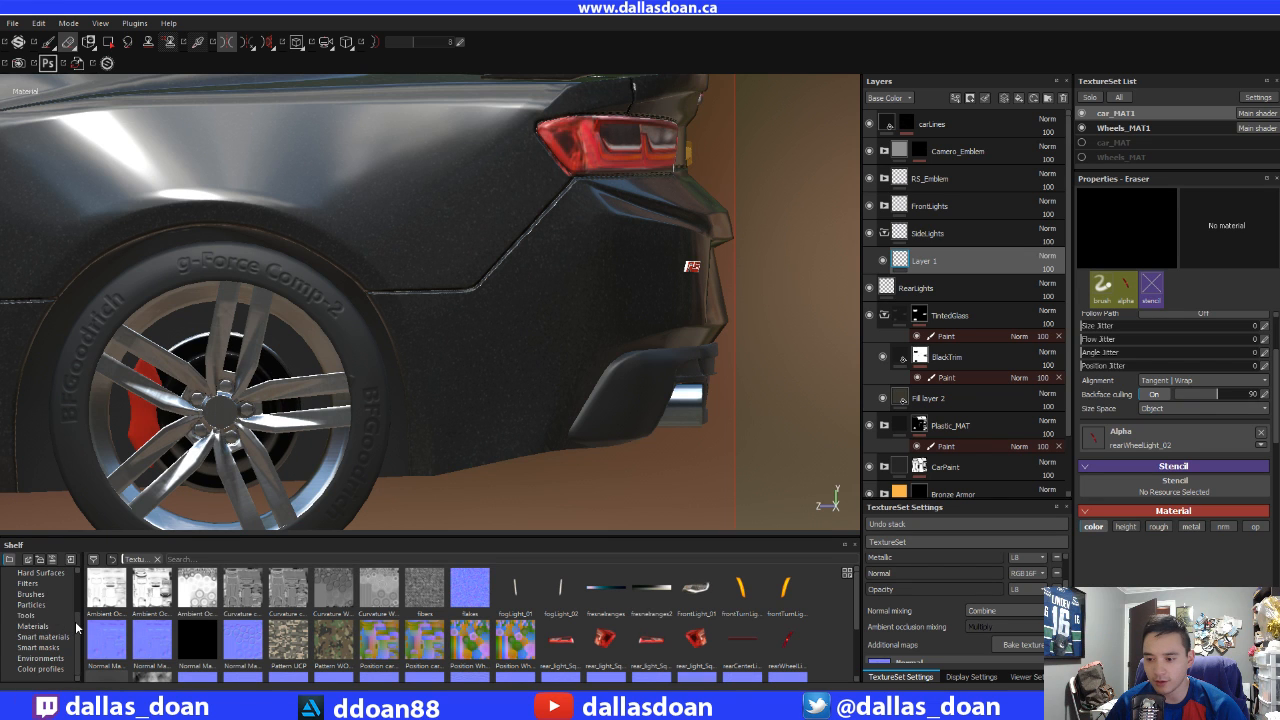
- Find the soft round Shape among the alphas and assign it as the Eraser's alpha
left_click_drag(77, 627, 62, 597)
left_click(30, 594)
scroll(430, 618, "down", 5)
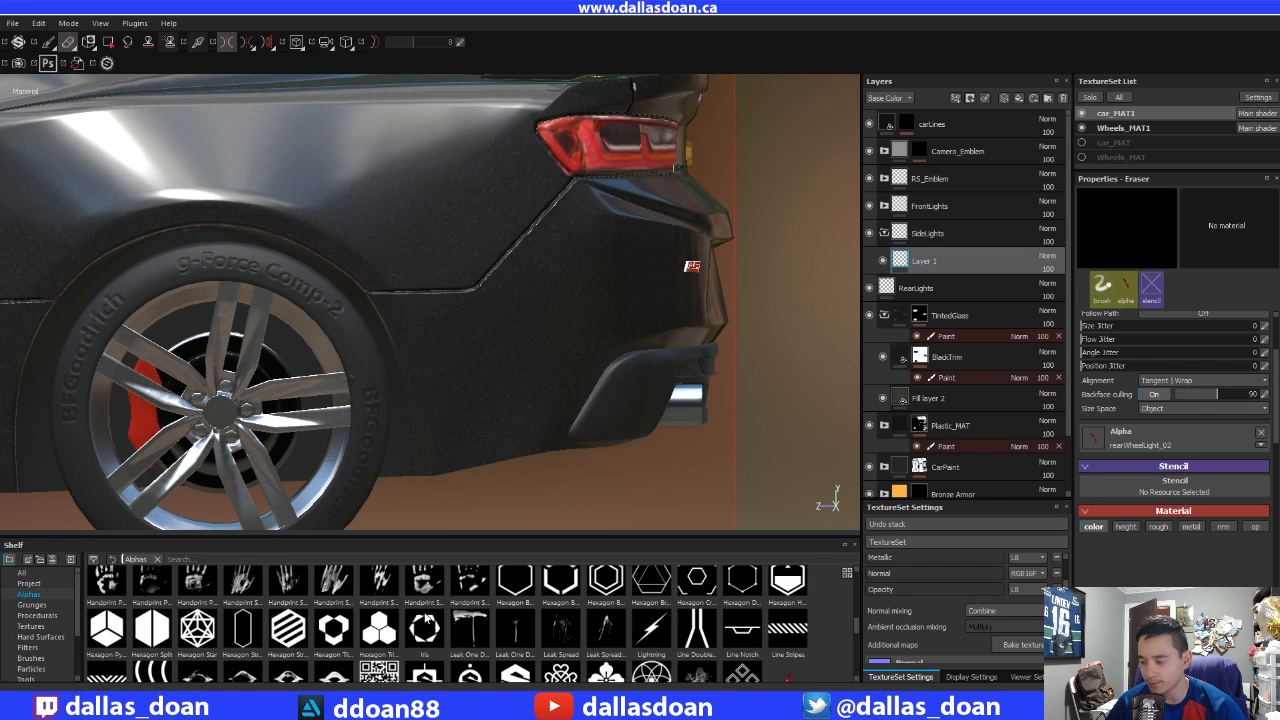
scroll(423, 618, "down", 3)
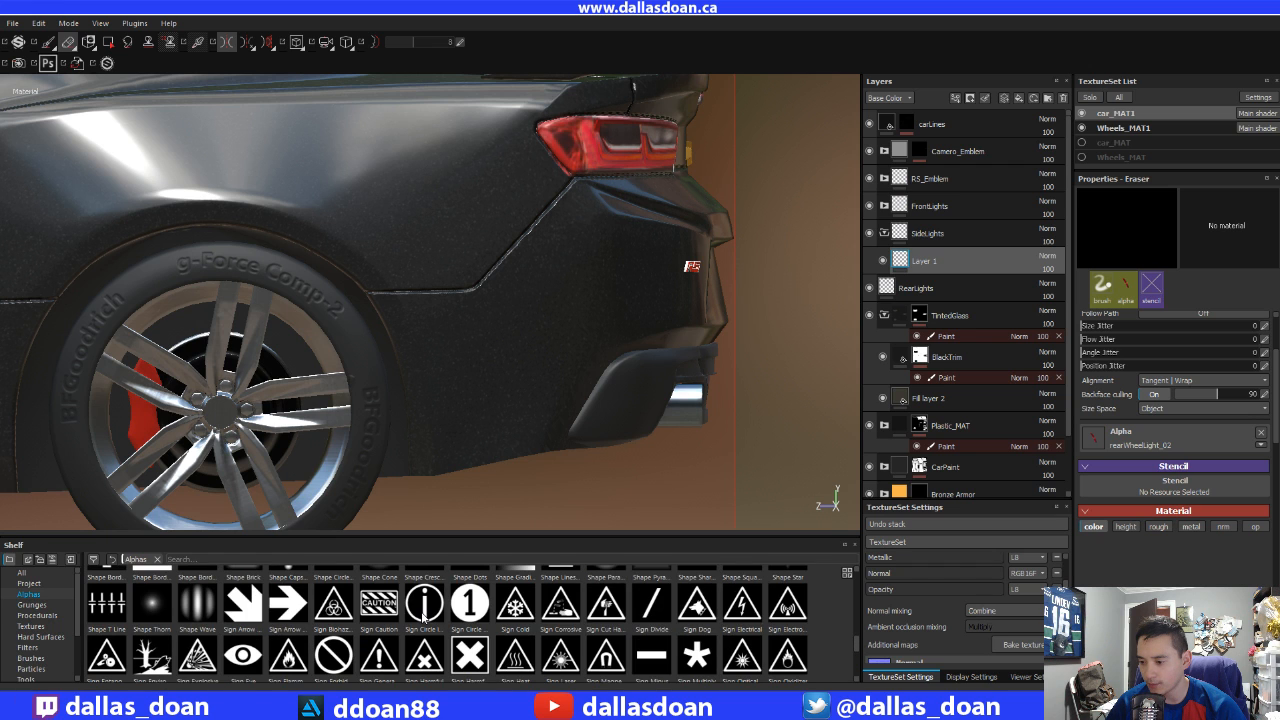
scroll(423, 618, "up", 3)
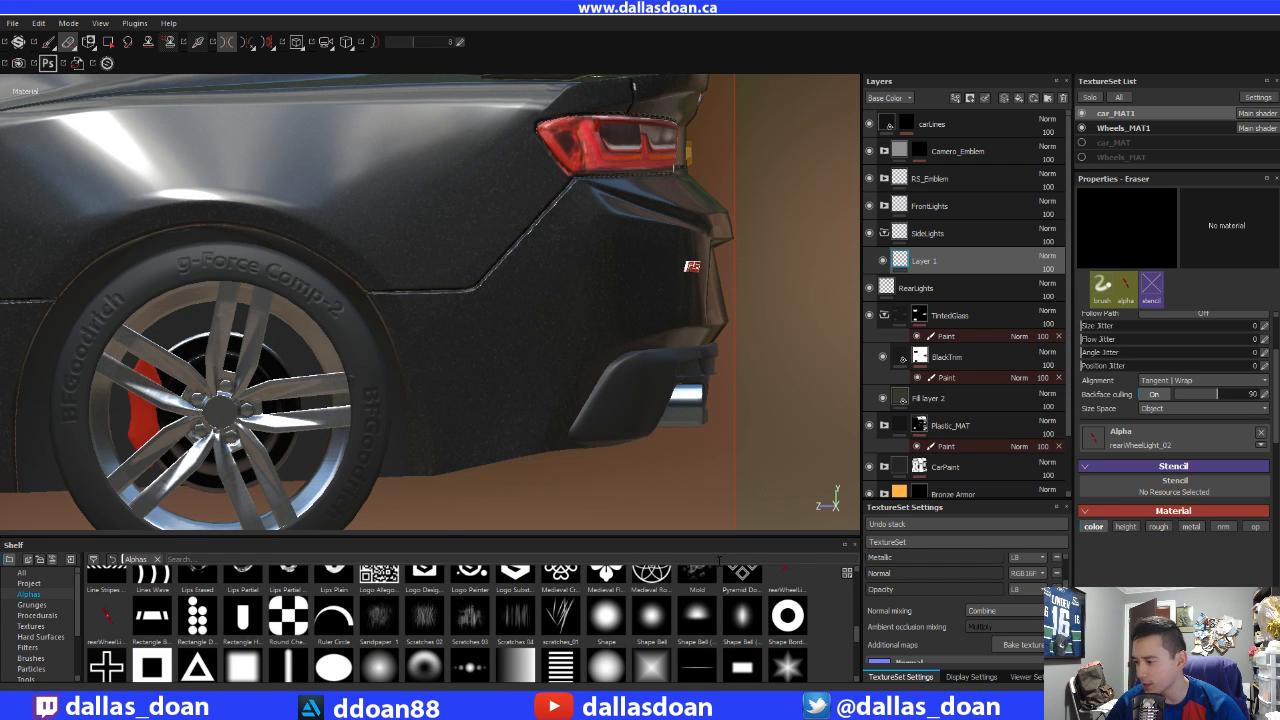
left_click(621, 624)
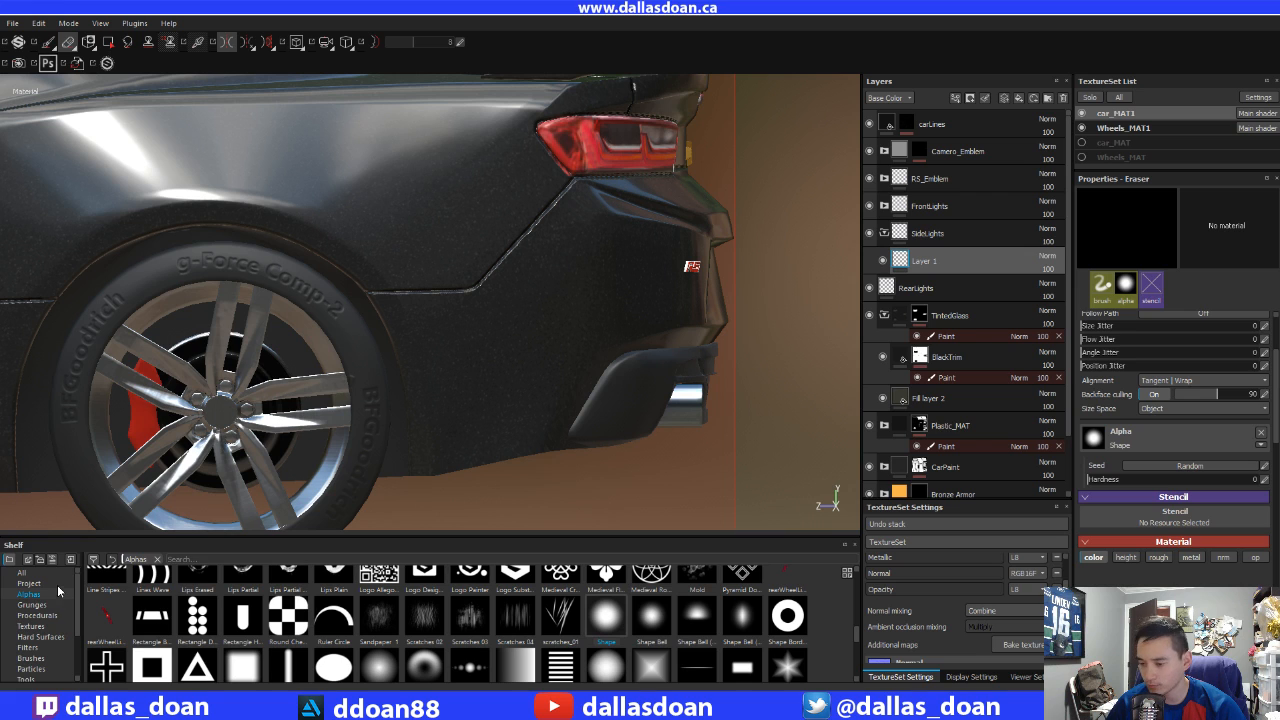
- Switch to the Paint tool, keep its alpha a uniform color, and assign rearWheelLight_02 as the Base Color
key("1")
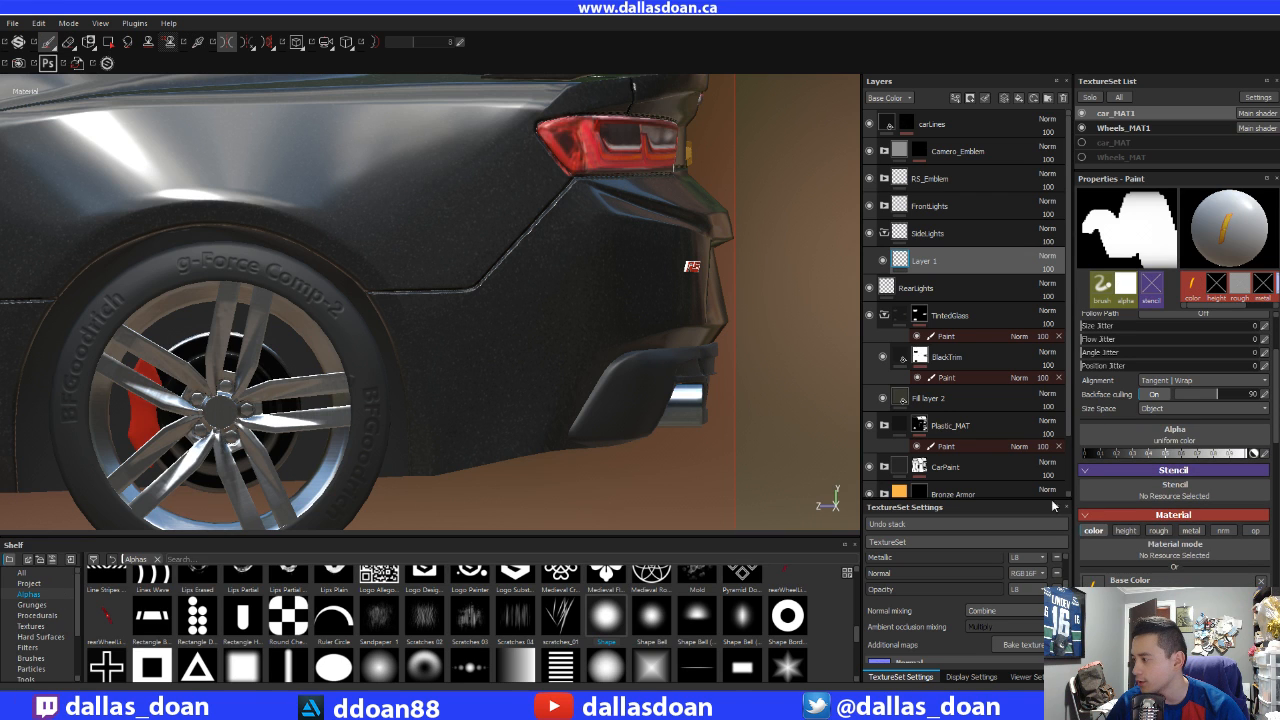
left_click(106, 620)
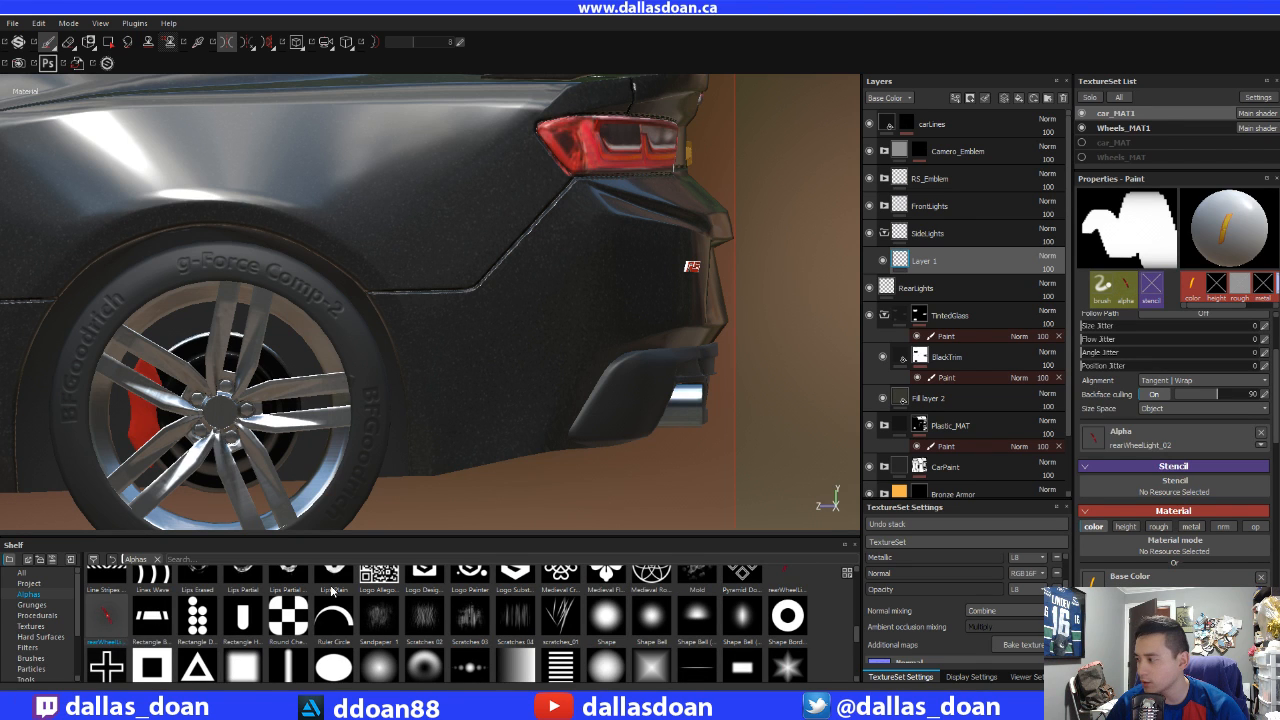
left_click_drag(1275, 433, 1275, 434)
left_click(1261, 432)
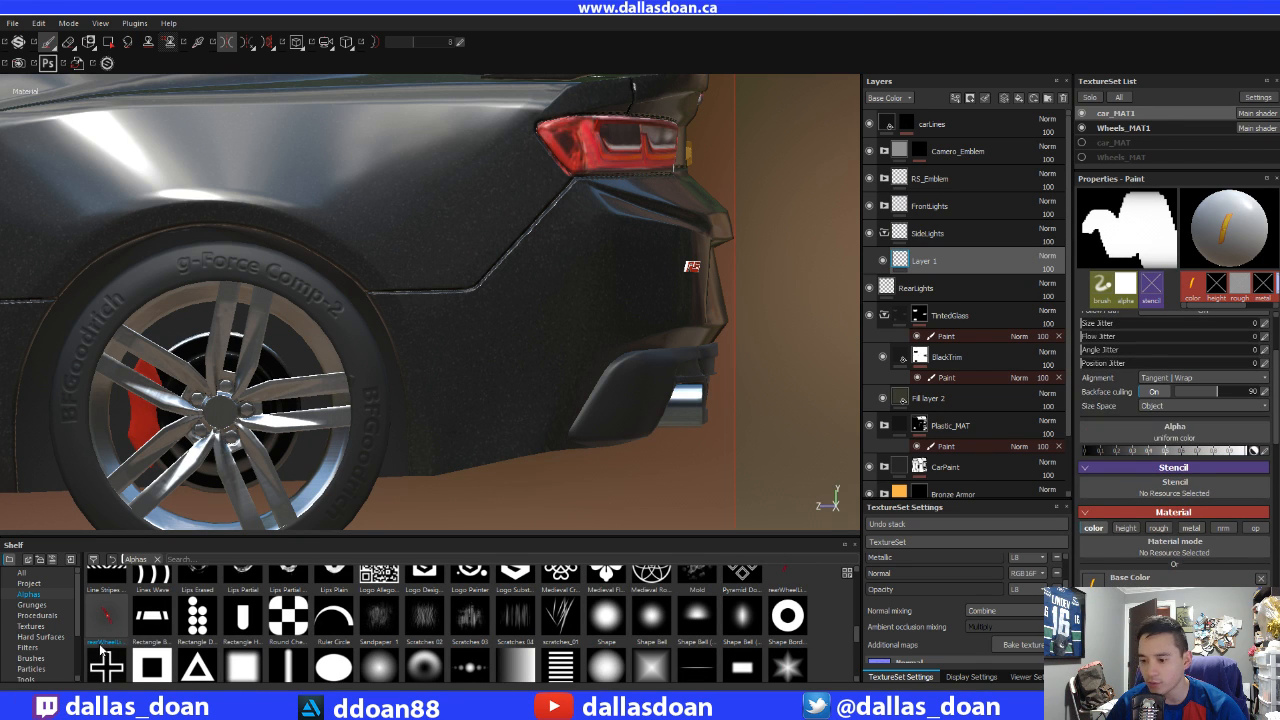
left_click_drag(95, 620, 1202, 581)
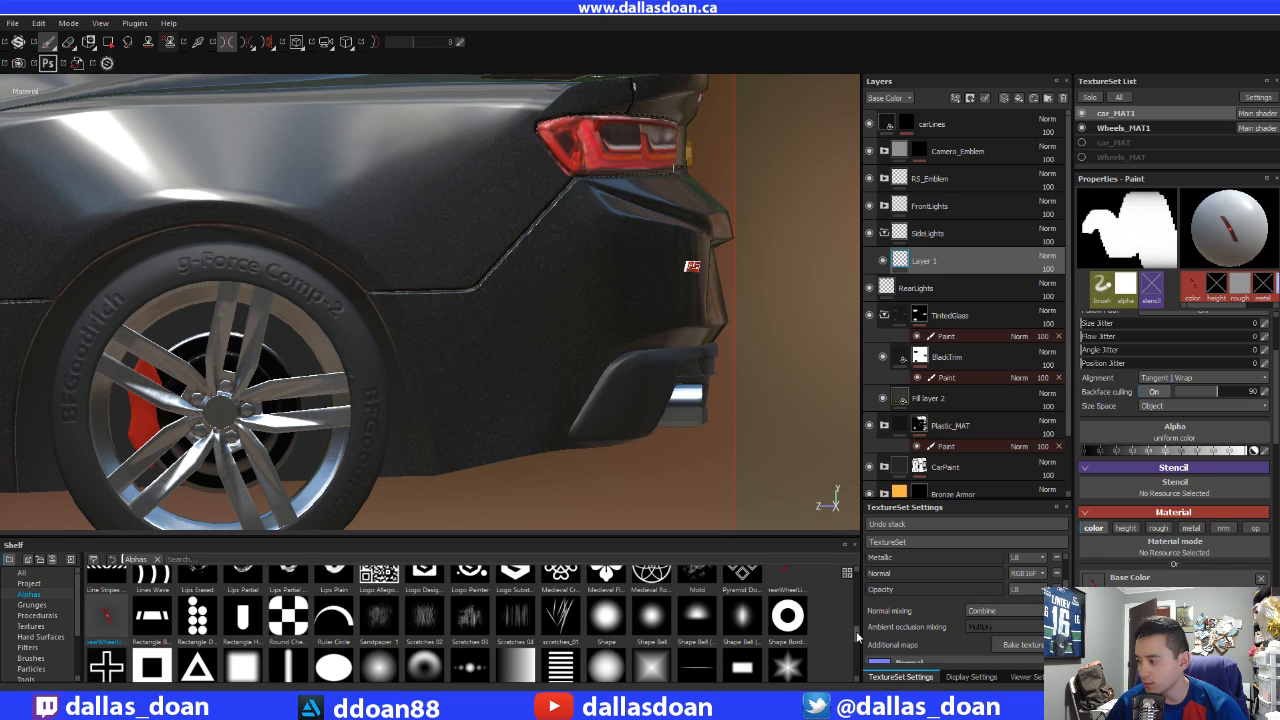
scroll(856, 631, "up", 1)
mouse_move(782, 624)
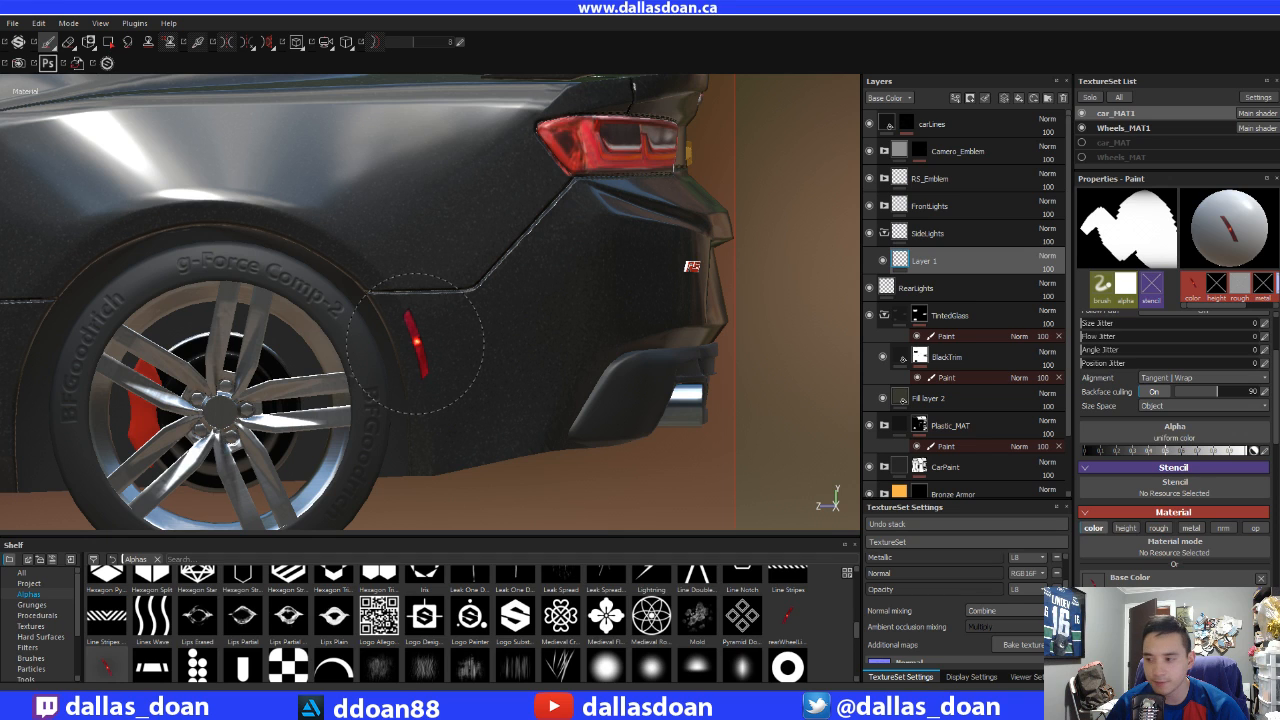
- Set the paint brush size to 13.71 and its angle to 48 for the rear wheel light
key("l")
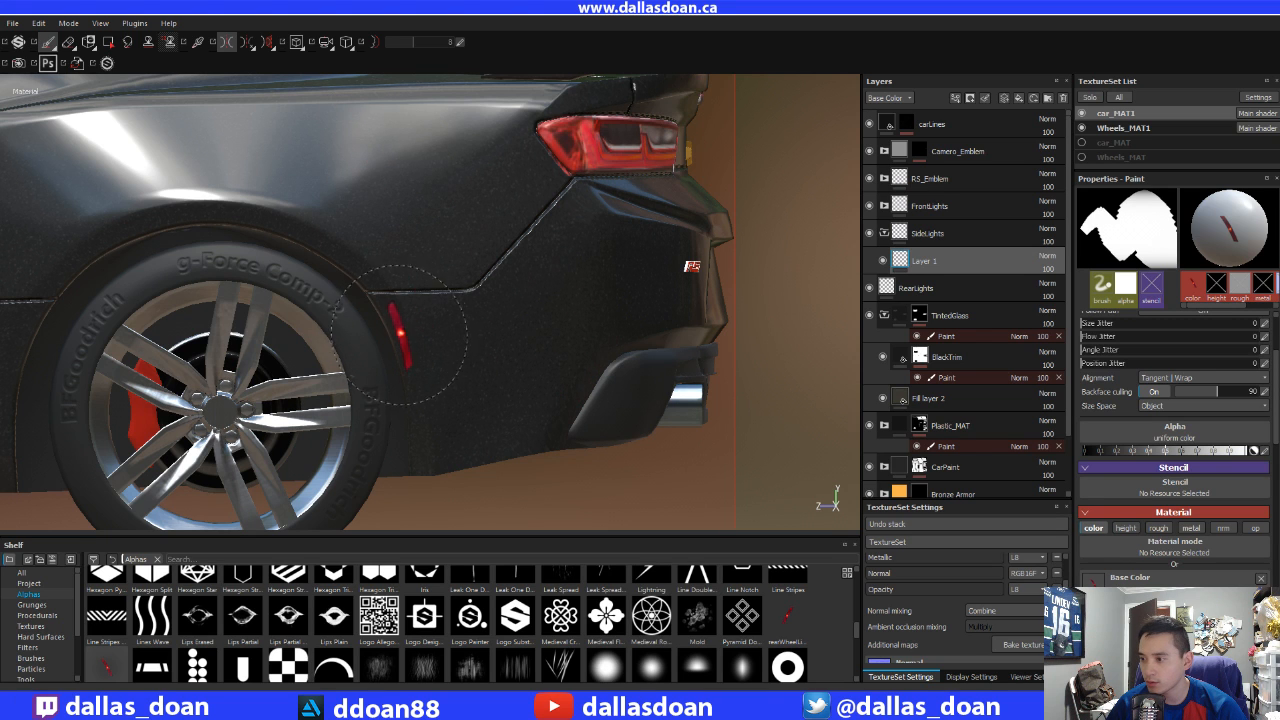
right_click_drag(470, 345, 495, 340)
left_click_drag(495, 340, 440, 355, "alt")
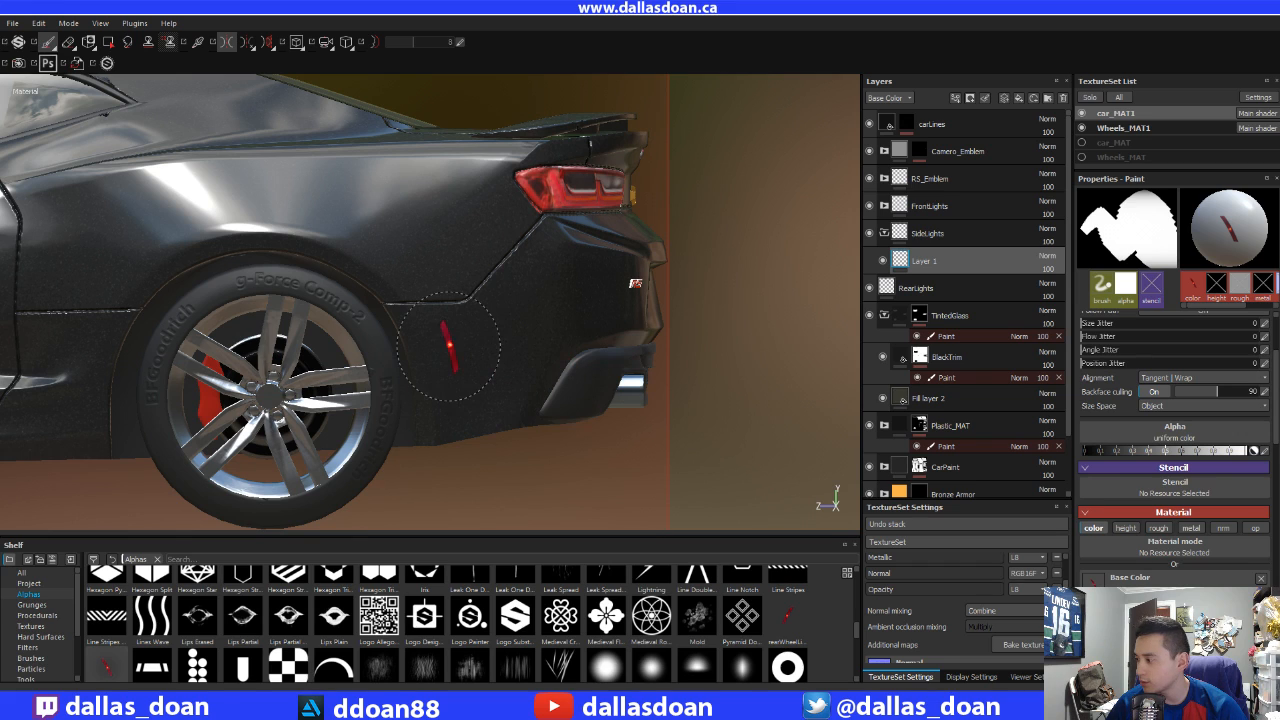
scroll(1175, 515, "up", 1)
scroll(1175, 515, "up", 2)
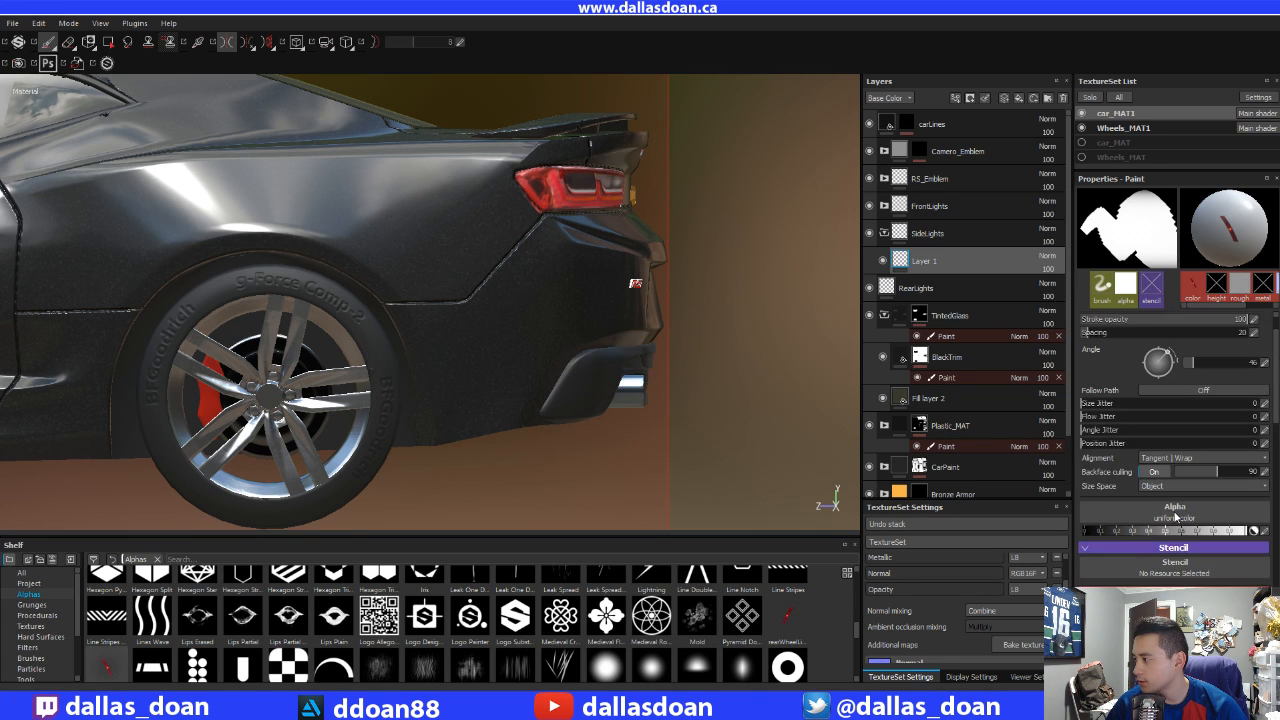
left_click_drag(1194, 407, 1170, 407)
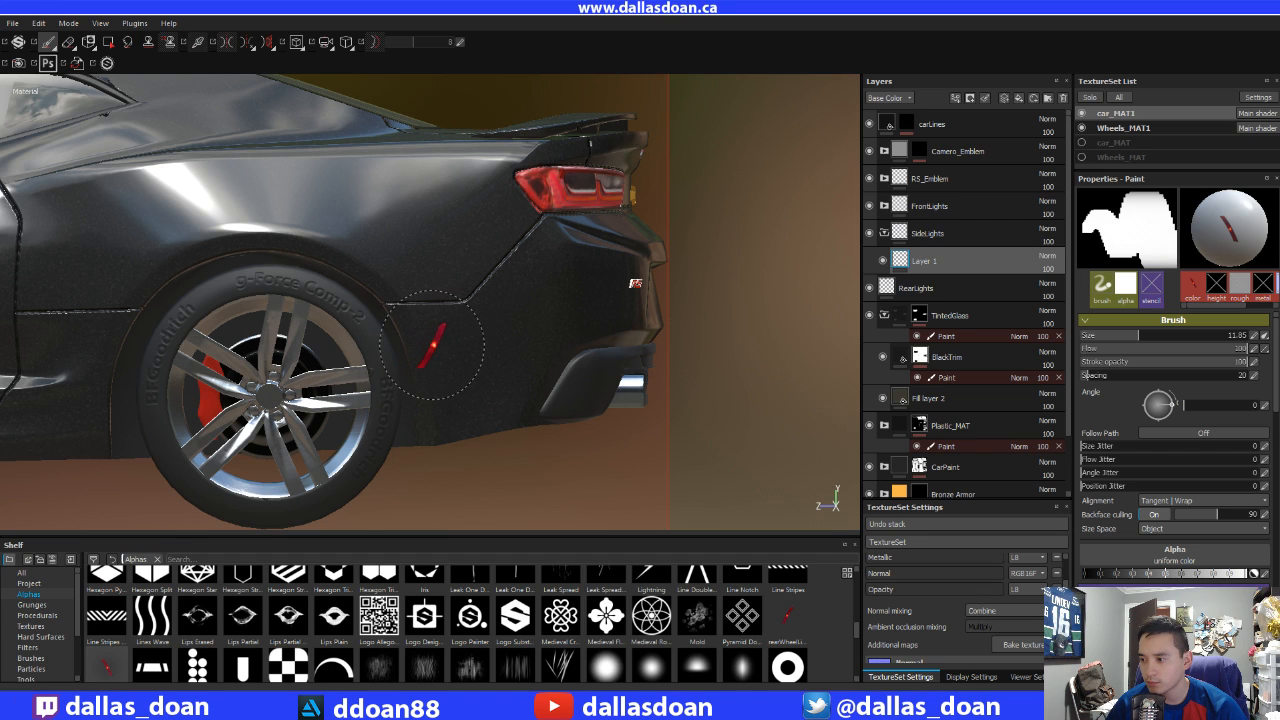
mouse_move(413, 326)
right_mouse_down("ctrl")
mouse_move(455, 326)
mouse_move(425, 326)
right_mouse_up("ctrl")
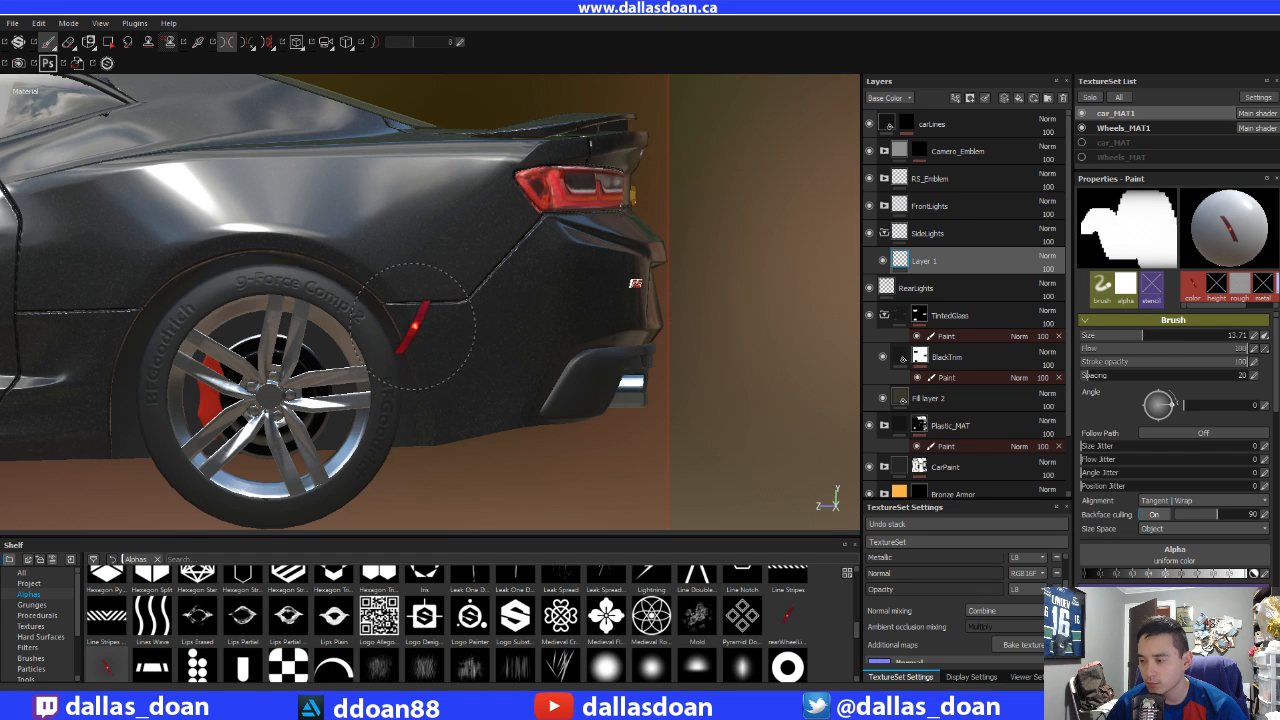
left_click_drag(437, 352, 437, 305, "ctrl")
key("l")
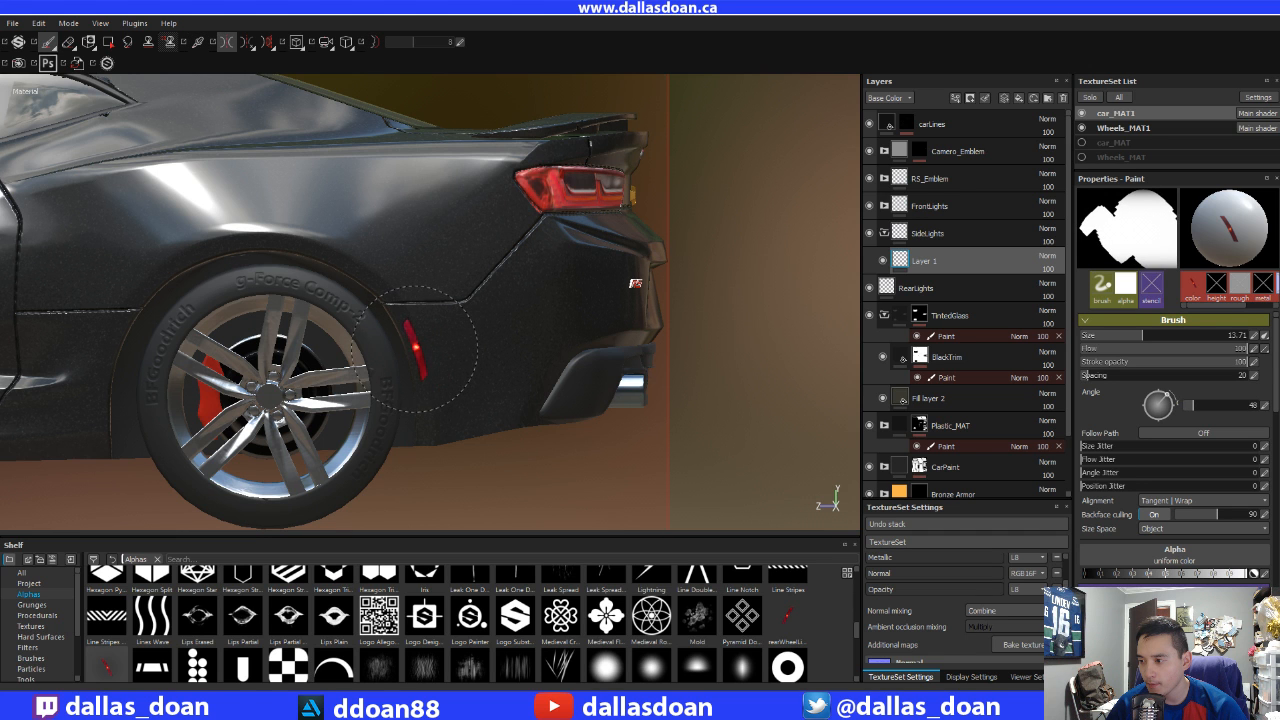
- Try stamping the red wheel light just behind the rear wheel and check its placement
left_click(415, 348)
scroll(516, 398, "down", 3)
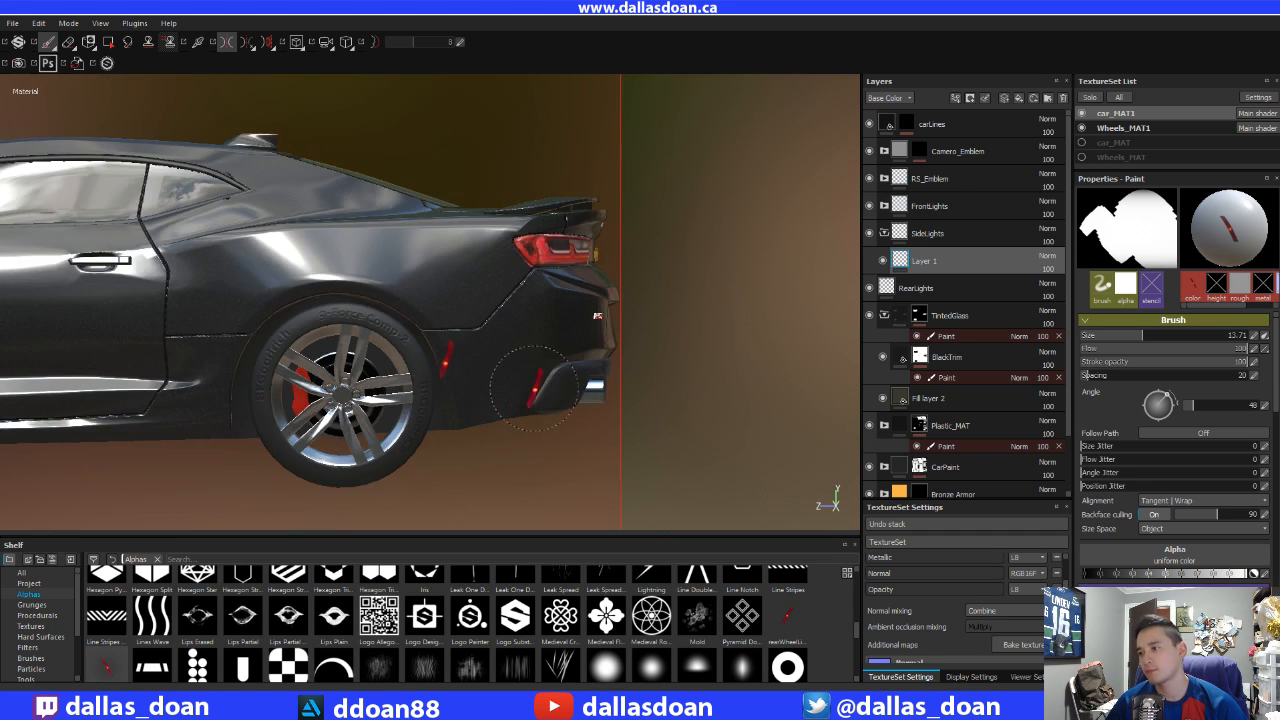
left_click_drag(640, 376, 535, 354, "alt")
scroll(535, 354, "up", 8)
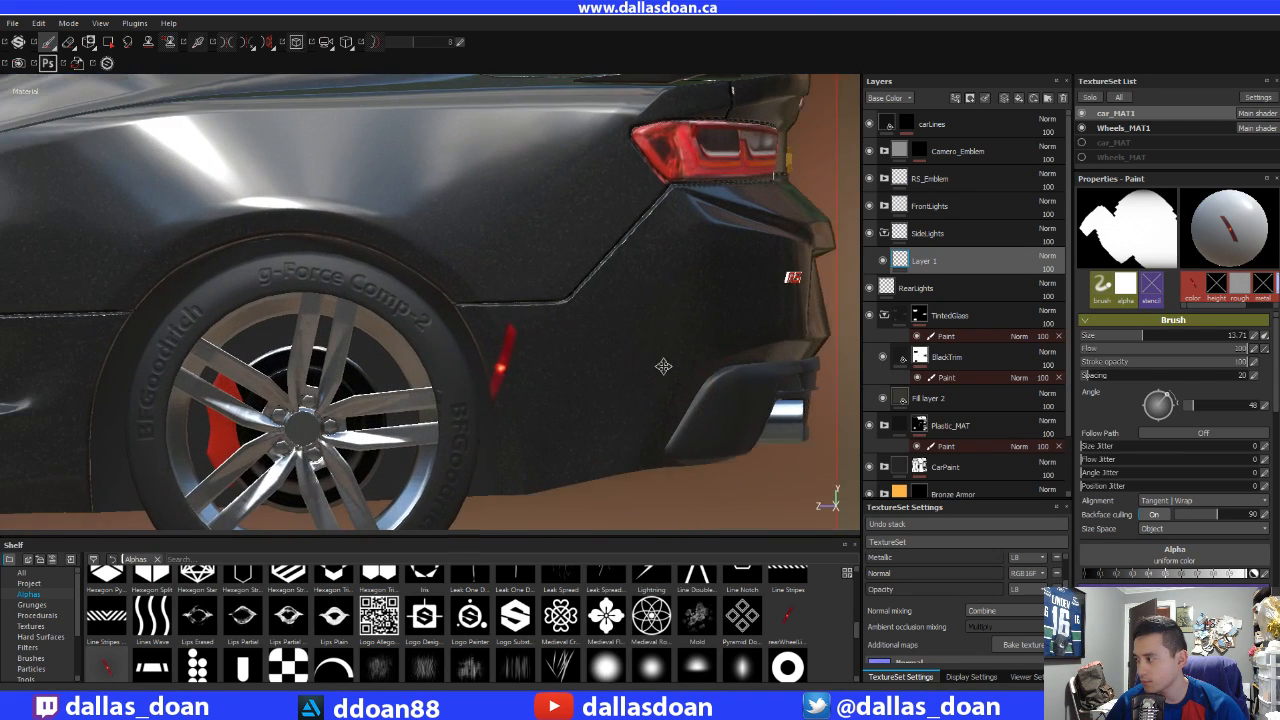
scroll(637, 352, "down", 3)
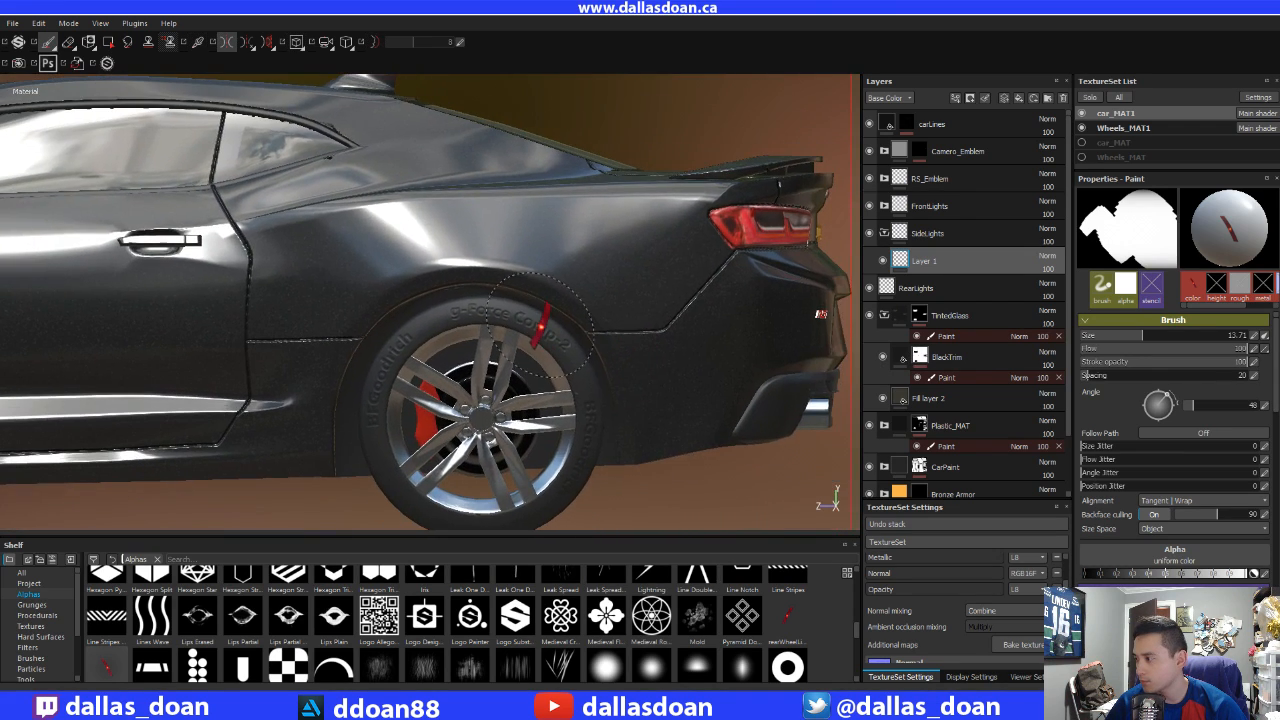
- Set the brush spacing to 5 and angle to 8, and stamp the red light on the bumper just behind the rear wheel arch
middle_click_drag(650, 329, 553, 325)
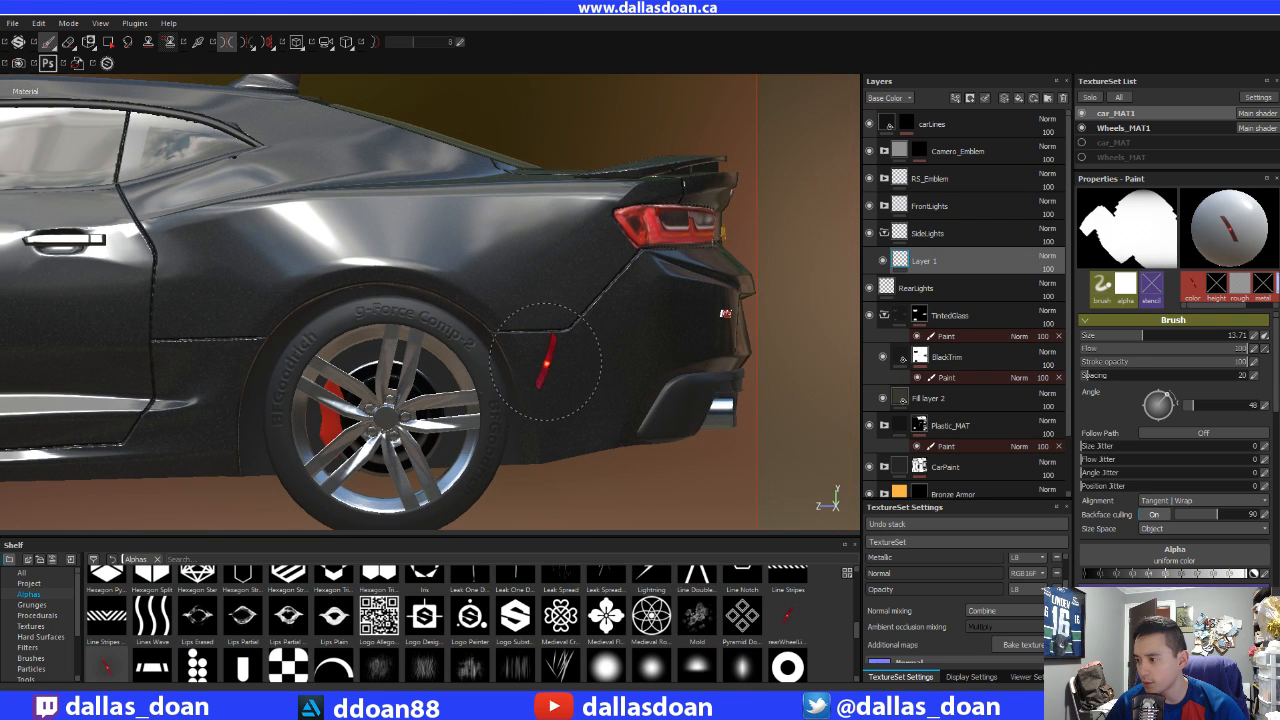
left_click_drag(545, 365, 556, 363, "ctrl")
scroll(534, 386, "up", 1)
scroll(536, 387, "up", 1)
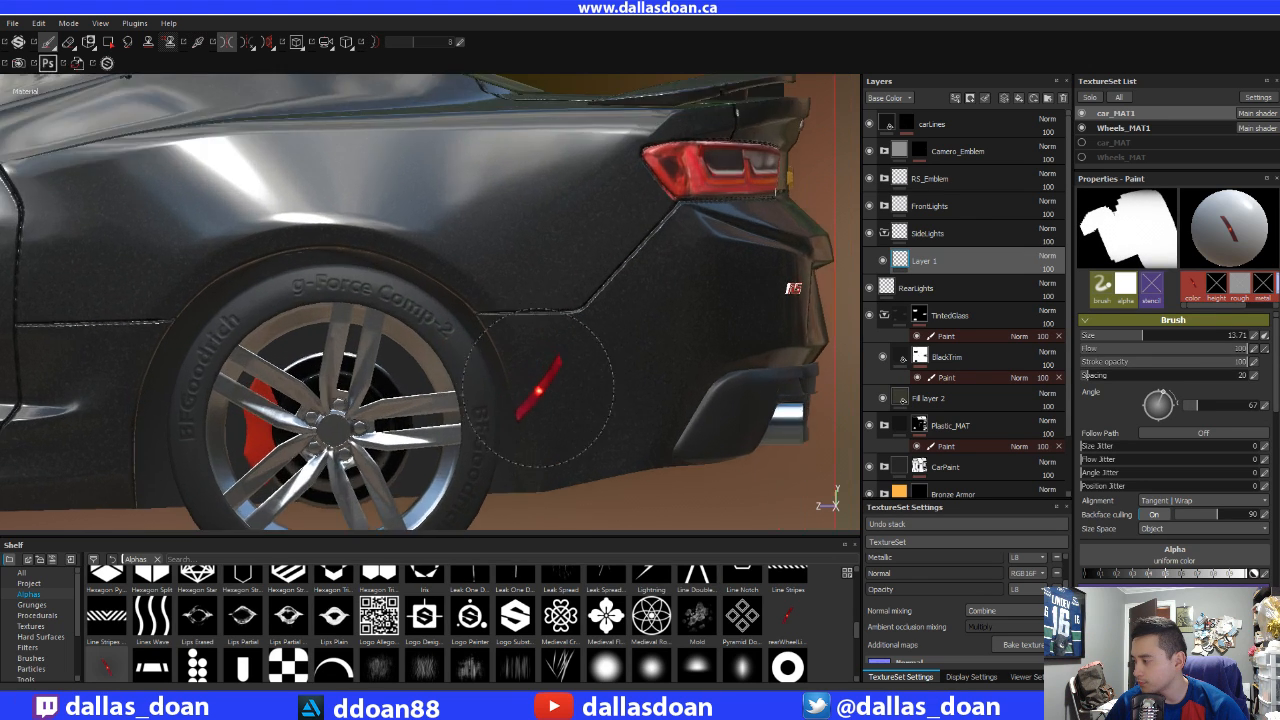
left_click_drag(1110, 384, 1058, 381)
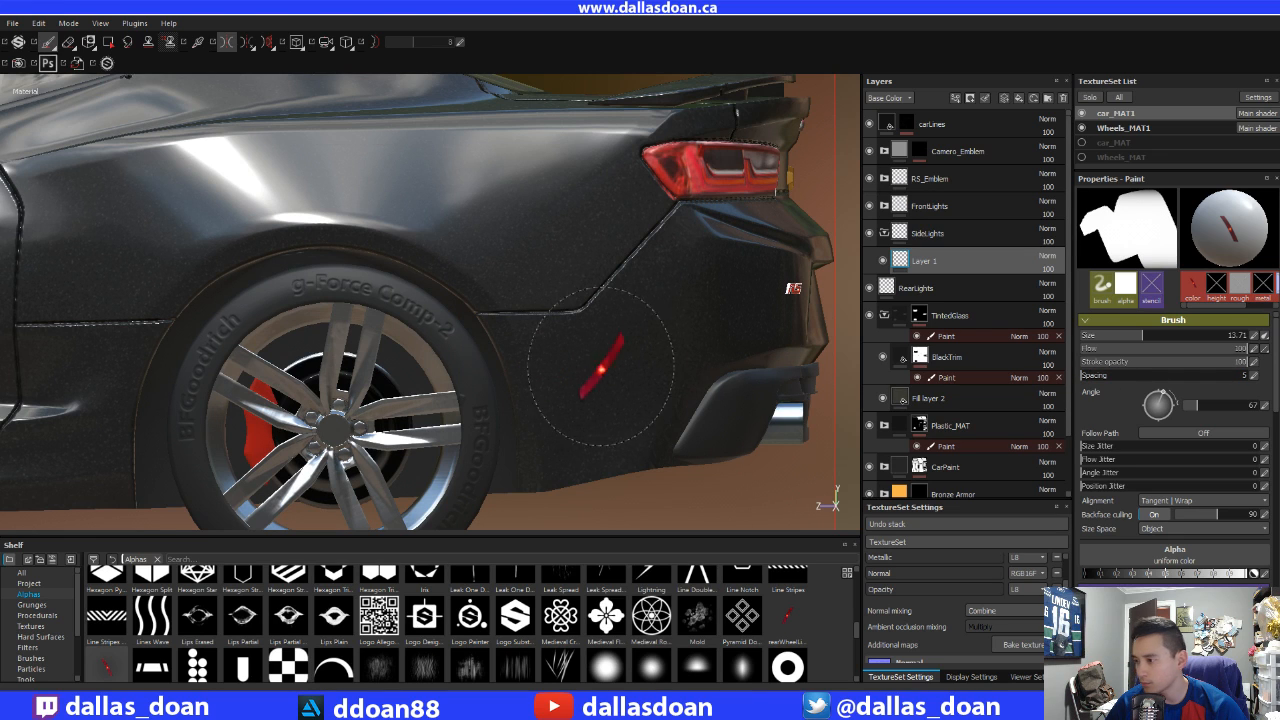
key("d")
left_click_drag(552, 383, 530, 374, "ctrl")
left_click(512, 359)
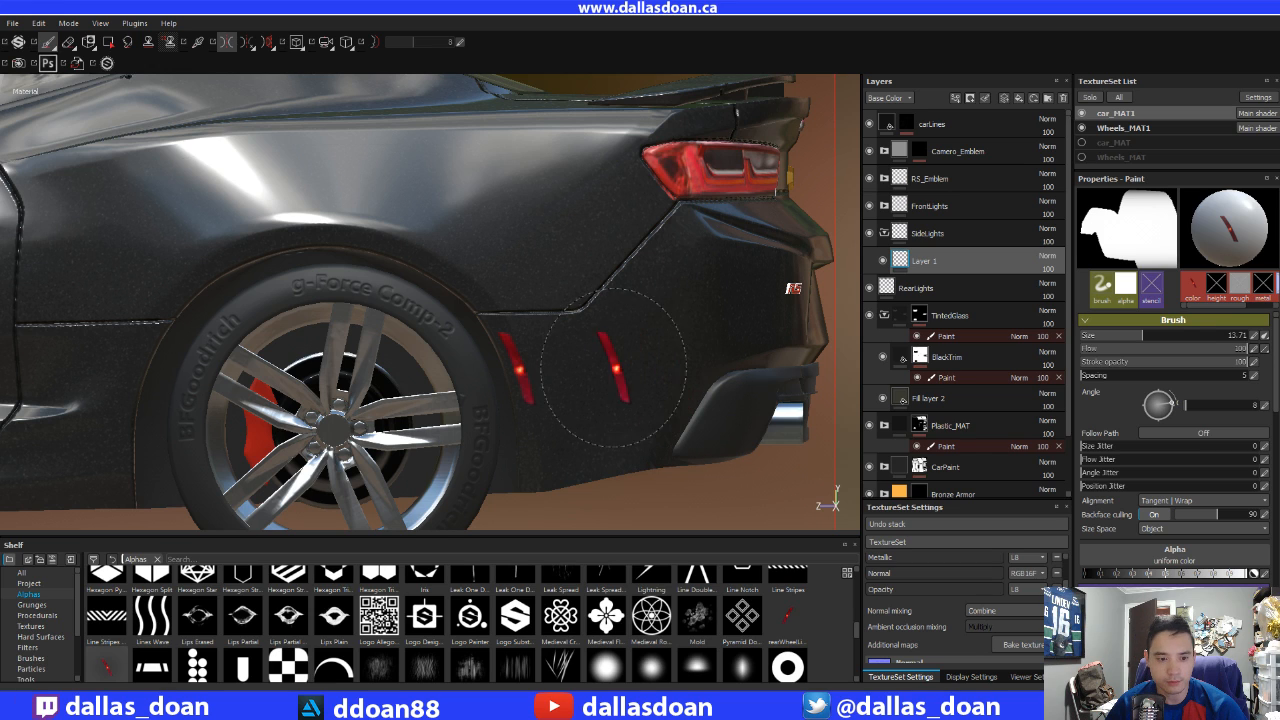
- Stamp the red light just behind the rear wheel arch and erase around its upper tip with a 1.35 size eraser
left_click(515, 363)
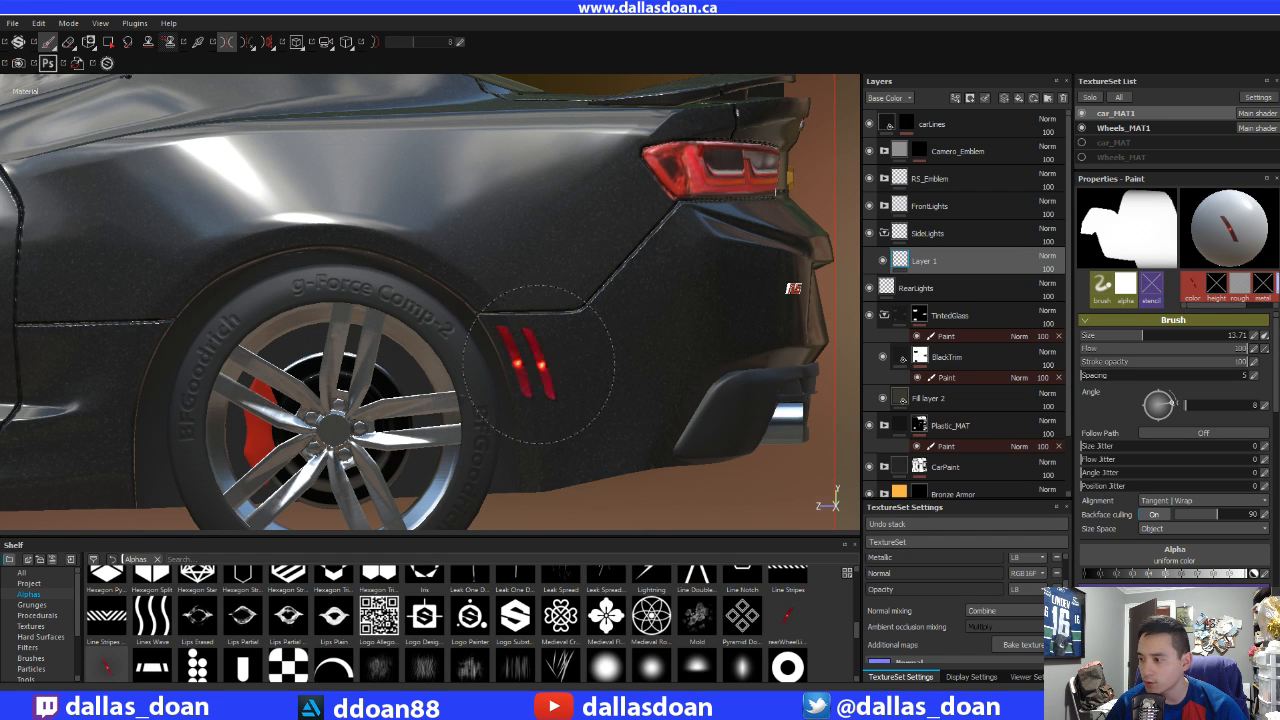
scroll(686, 374, "up", 2)
scroll(686, 374, "down", 1)
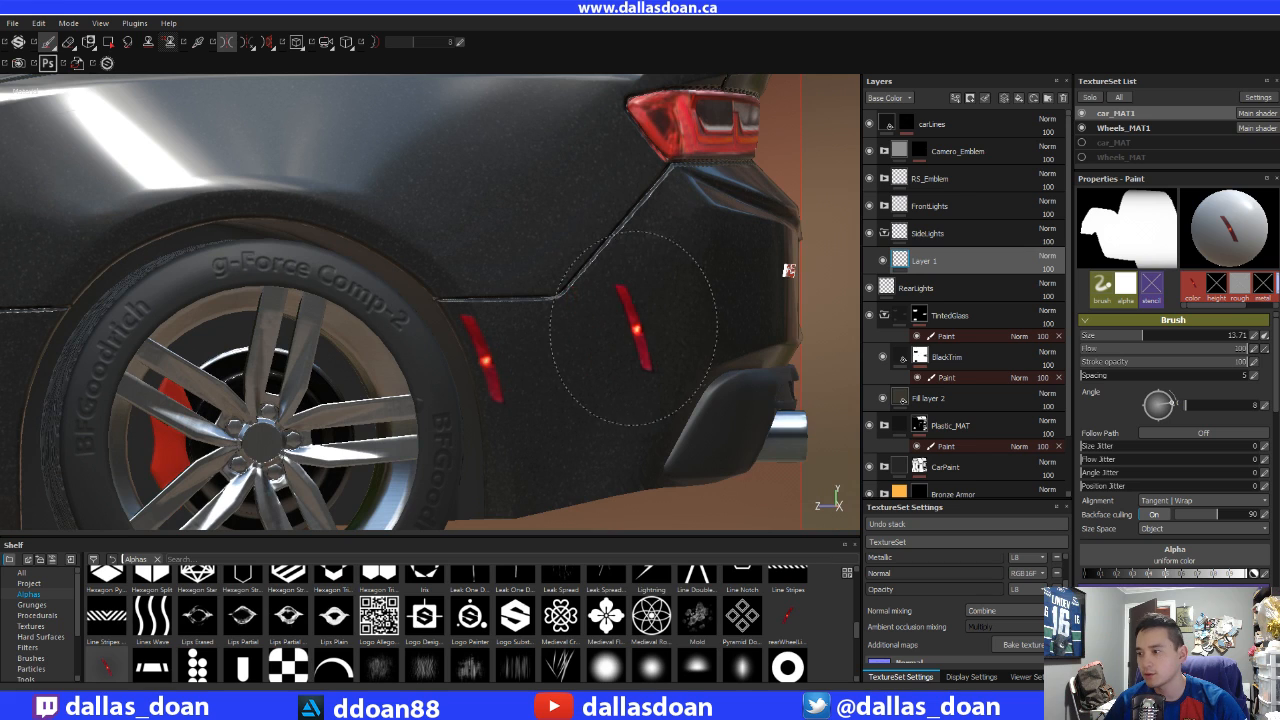
key("e")
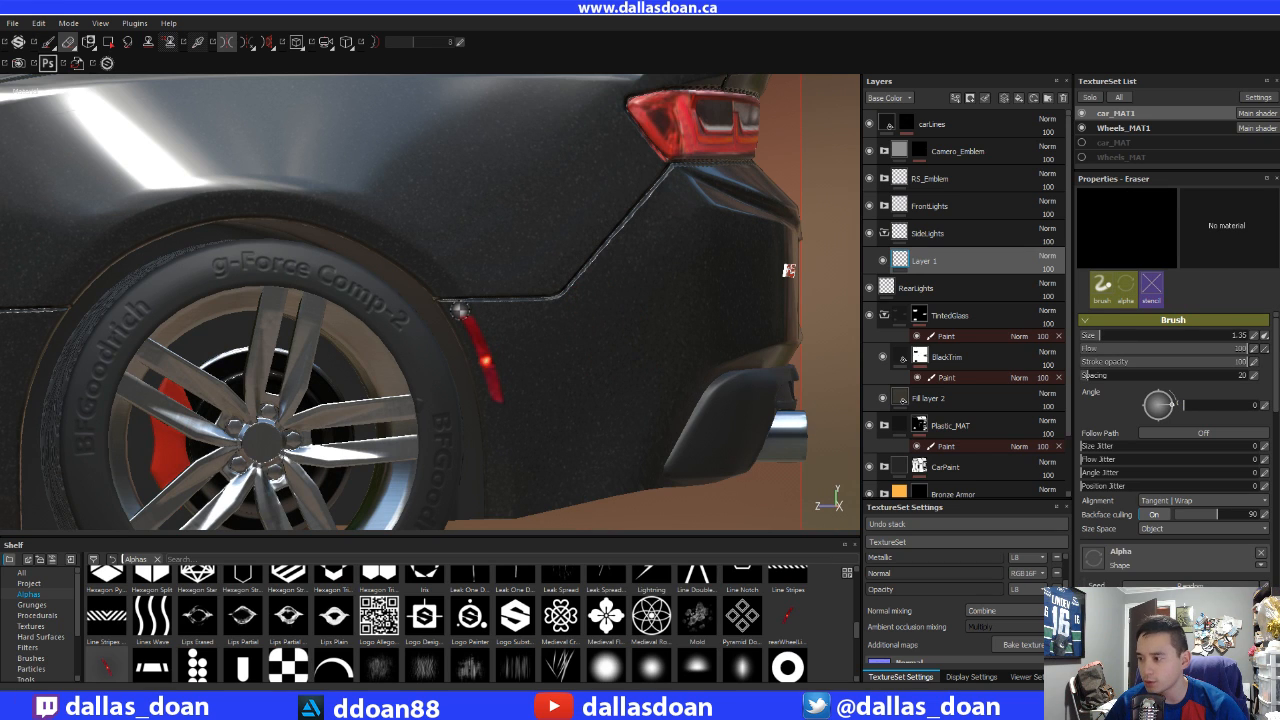
left_click(456, 312)
left_click(458, 315)
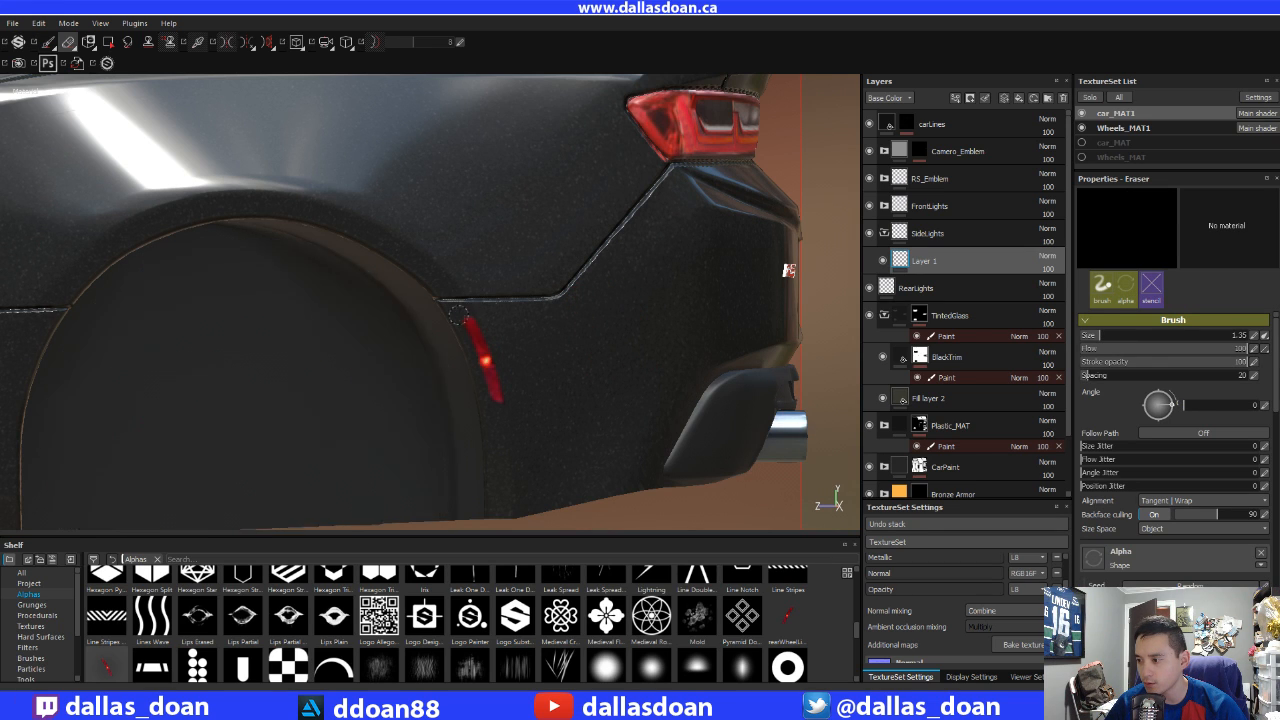
key("ctrl")
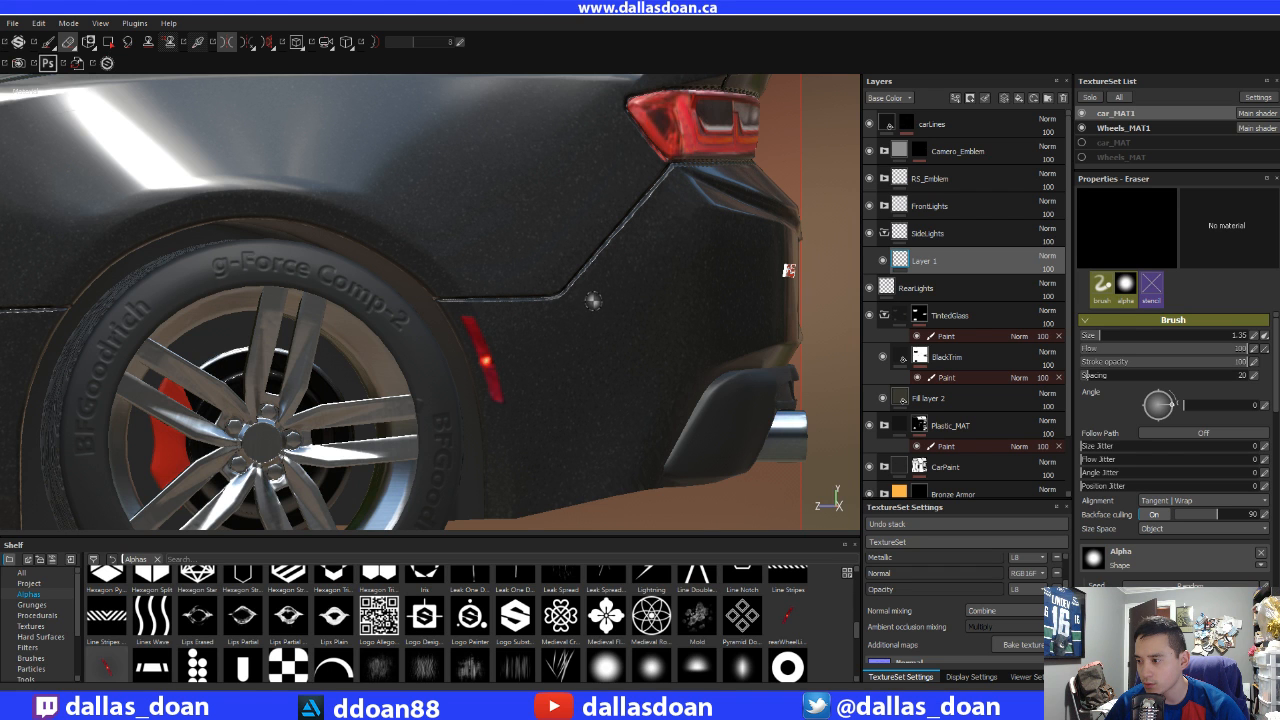
- Examine the placement of the orange front and red rear side lights on both sides of the car
scroll(622, 312, "down", 10)
left_click_drag(636, 314, 724, 312, "alt")
scroll(395, 154, "up", 10)
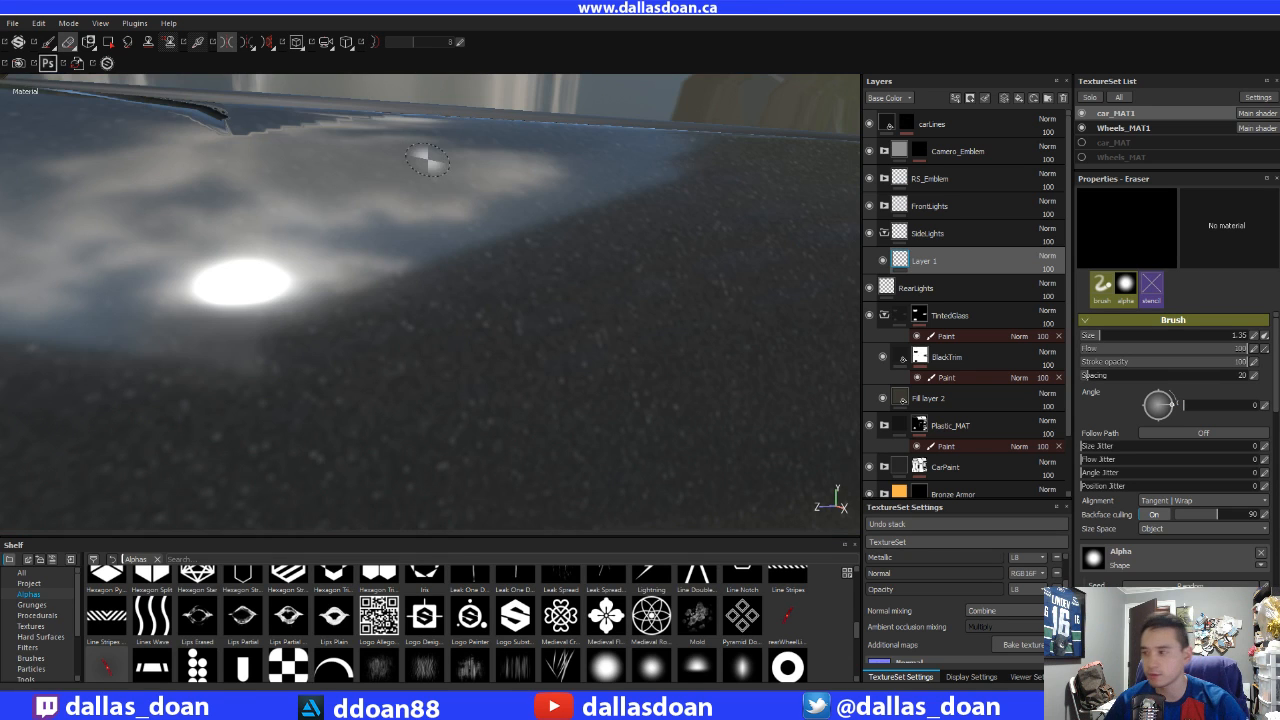
scroll(509, 241, "down", 8)
scroll(493, 268, "down", 2)
left_click_drag(493, 268, 746, 357, "alt")
left_click_drag(196, 331, 458, 275, "alt")
scroll(431, 346, "up", 2)
right_click_drag(458, 275, 585, 286, "shift")
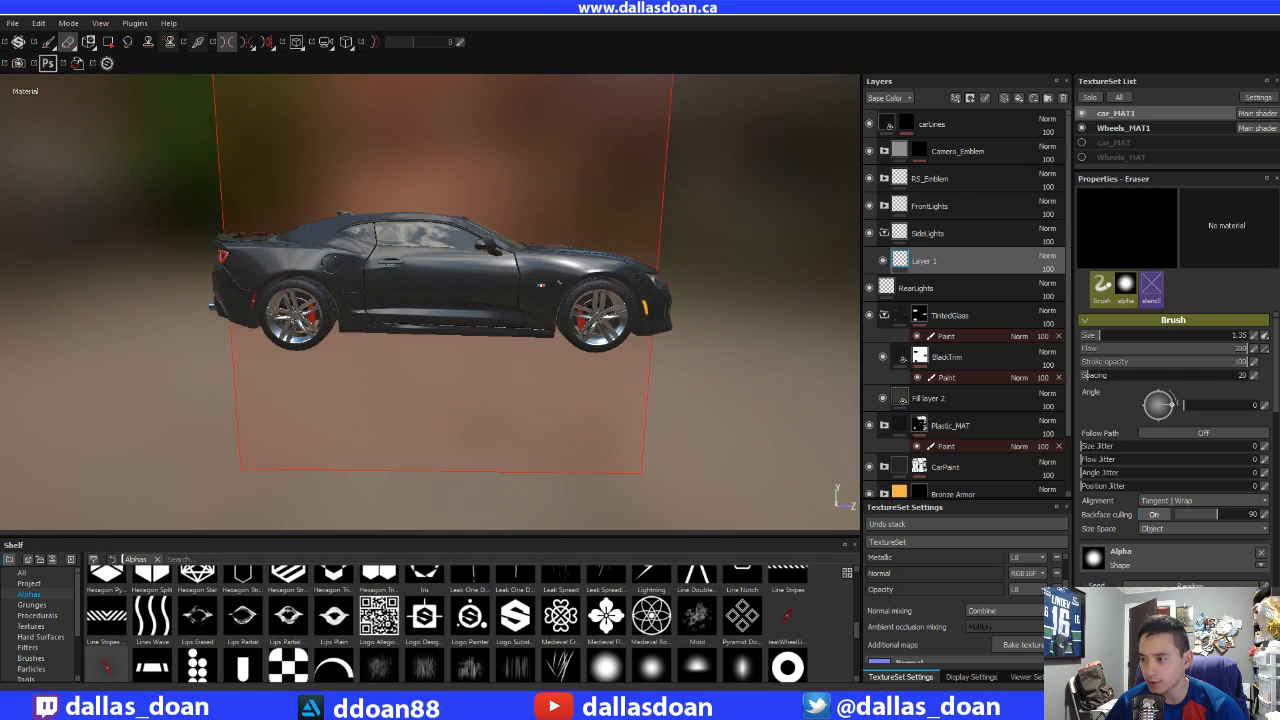
left_click_drag(585, 286, 438, 301, "alt")
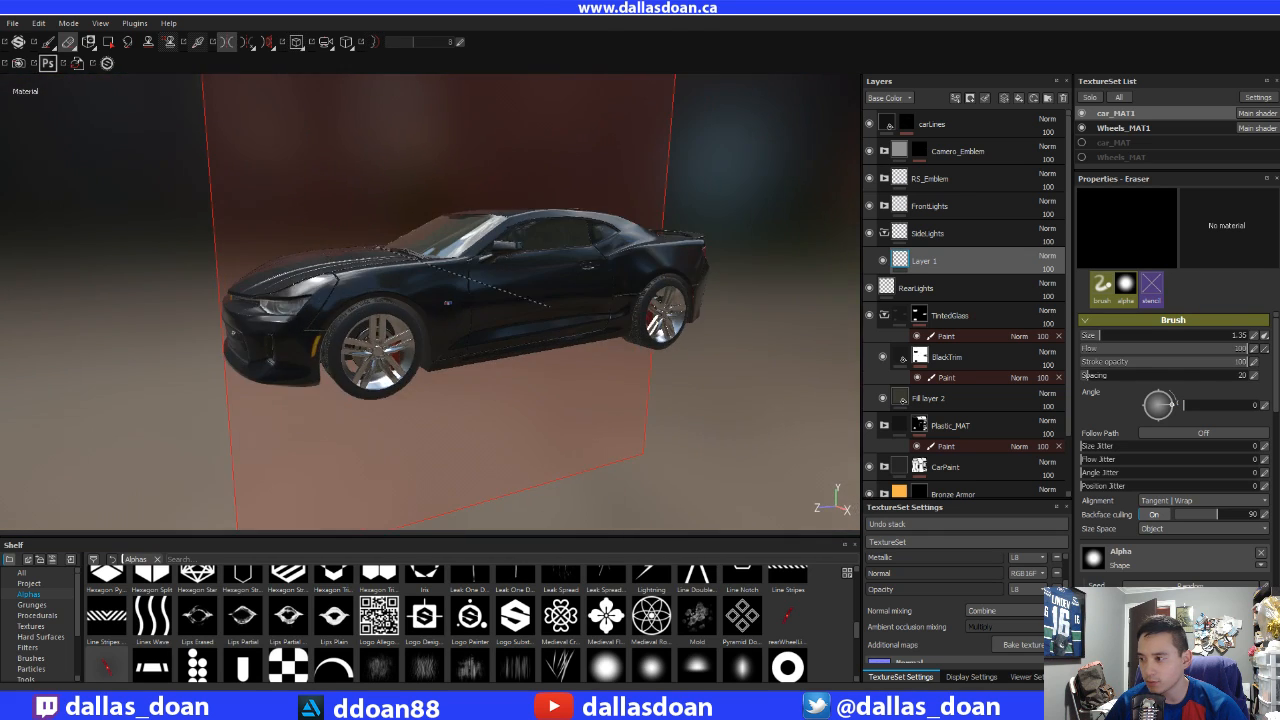
right_click_drag(438, 301, 523, 303, "shift")
left_click_drag(523, 303, 376, 199, "alt")
- Turn off symmetry and collapse the SideLights and TintedGlass layer folders
left_click(229, 42)
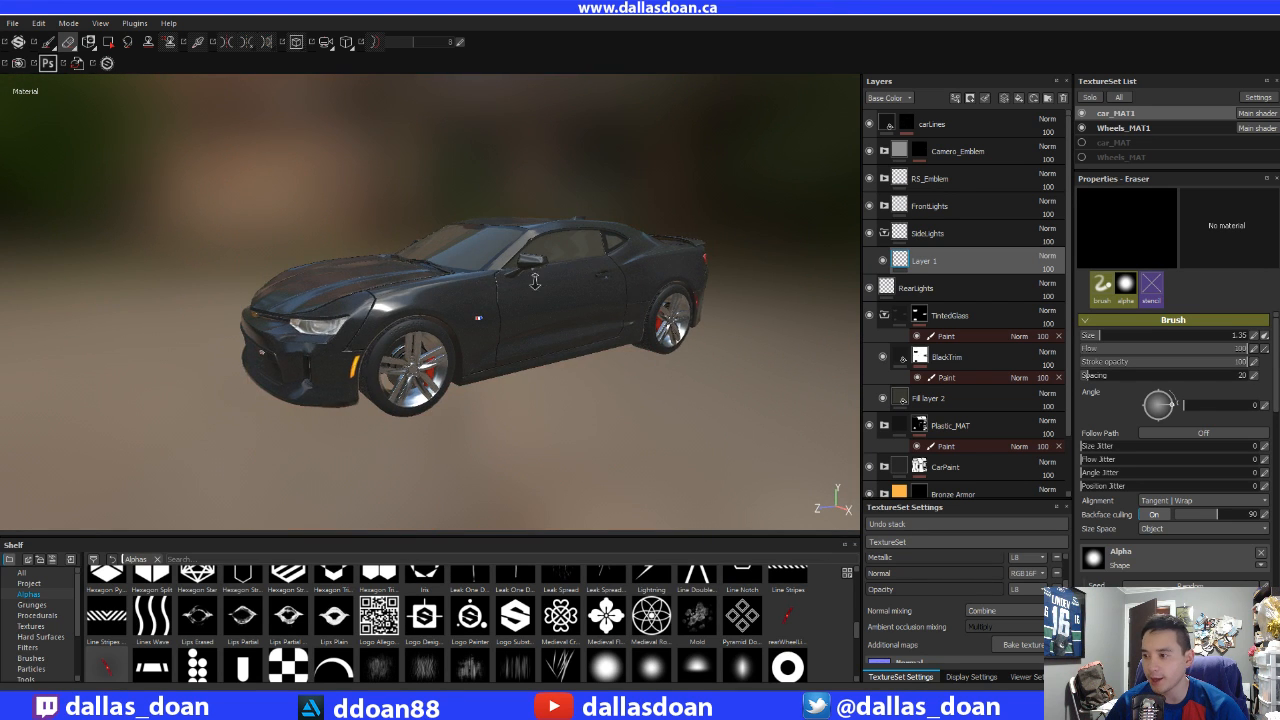
left_click_drag(534, 277, 505, 281, "alt")
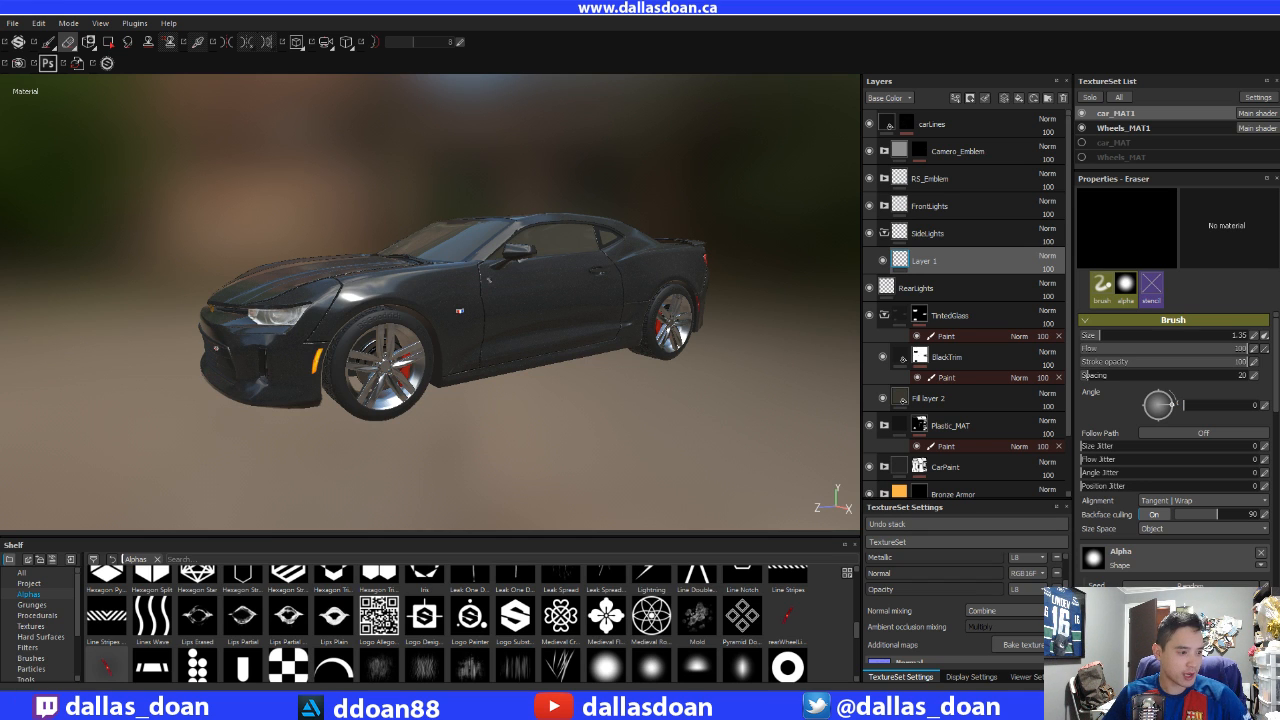
left_click_drag(478, 290, 516, 333, "alt")
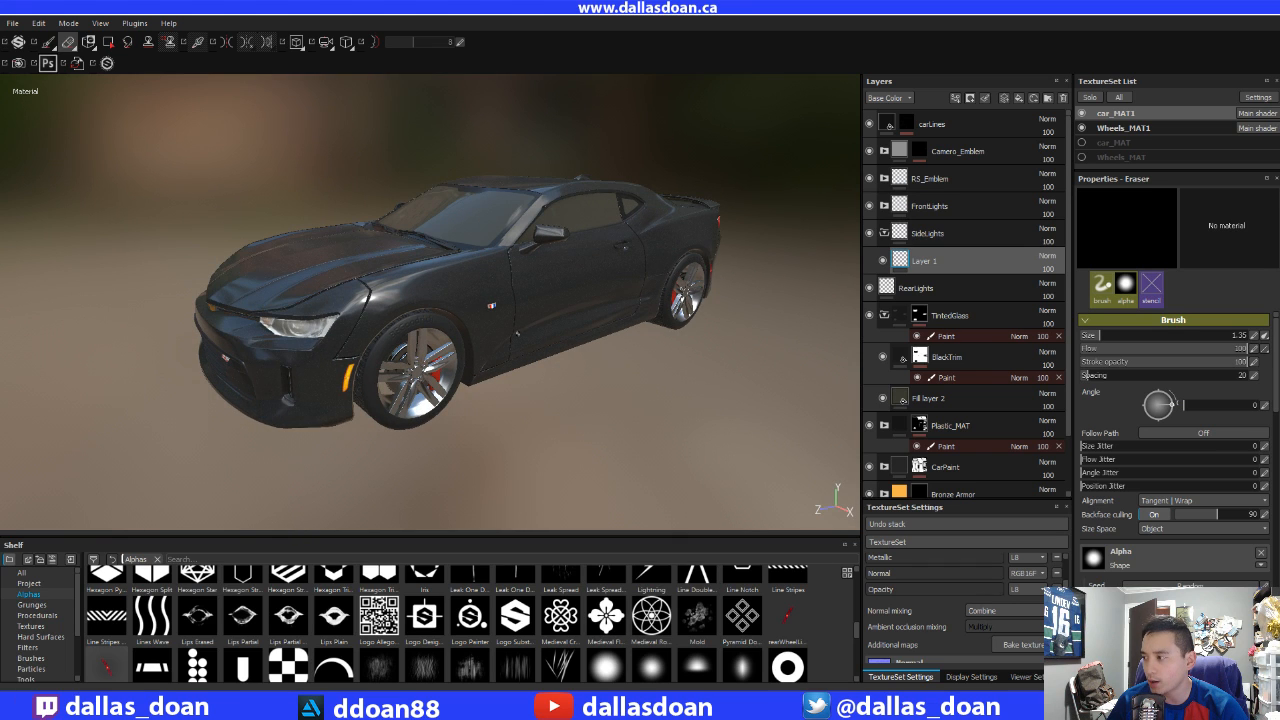
left_click(884, 233)
left_click(884, 287)
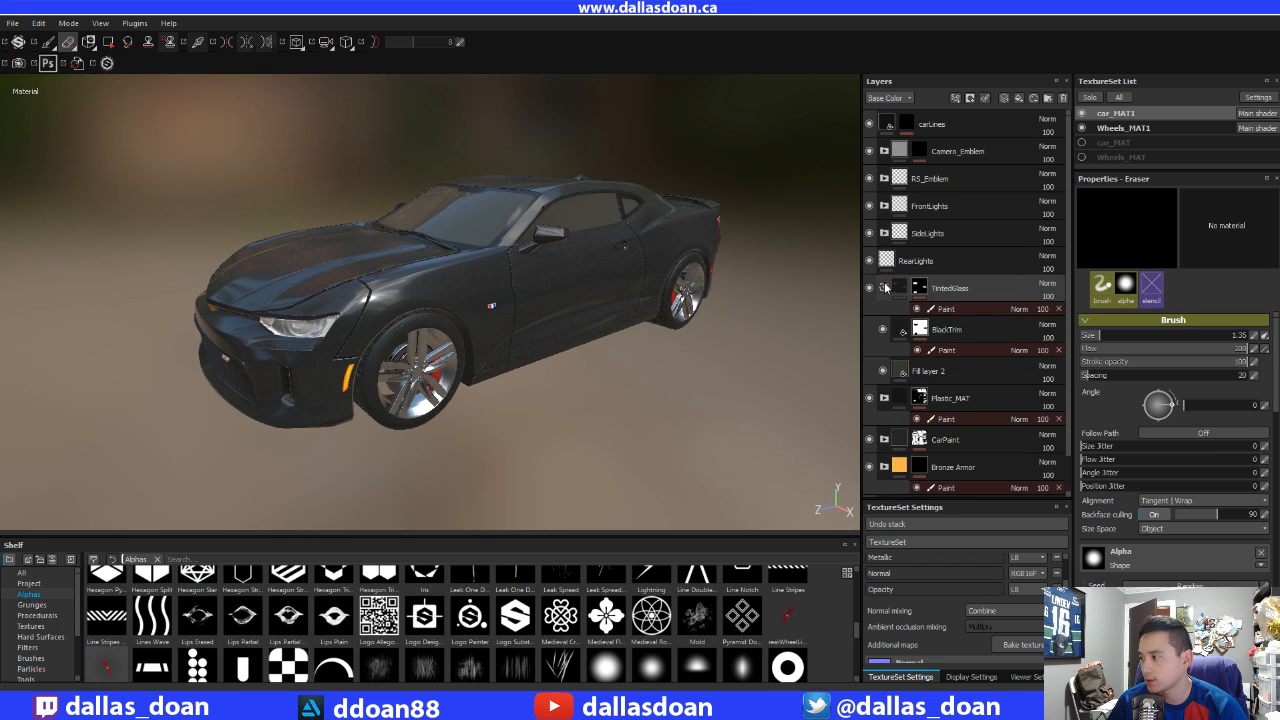
- Examine the whole car's textures from the front three-quarter, side and rear views
middle_click_drag(270, 300, 310, 295, "alt")
left_click_drag(488, 276, 522, 247, "alt")
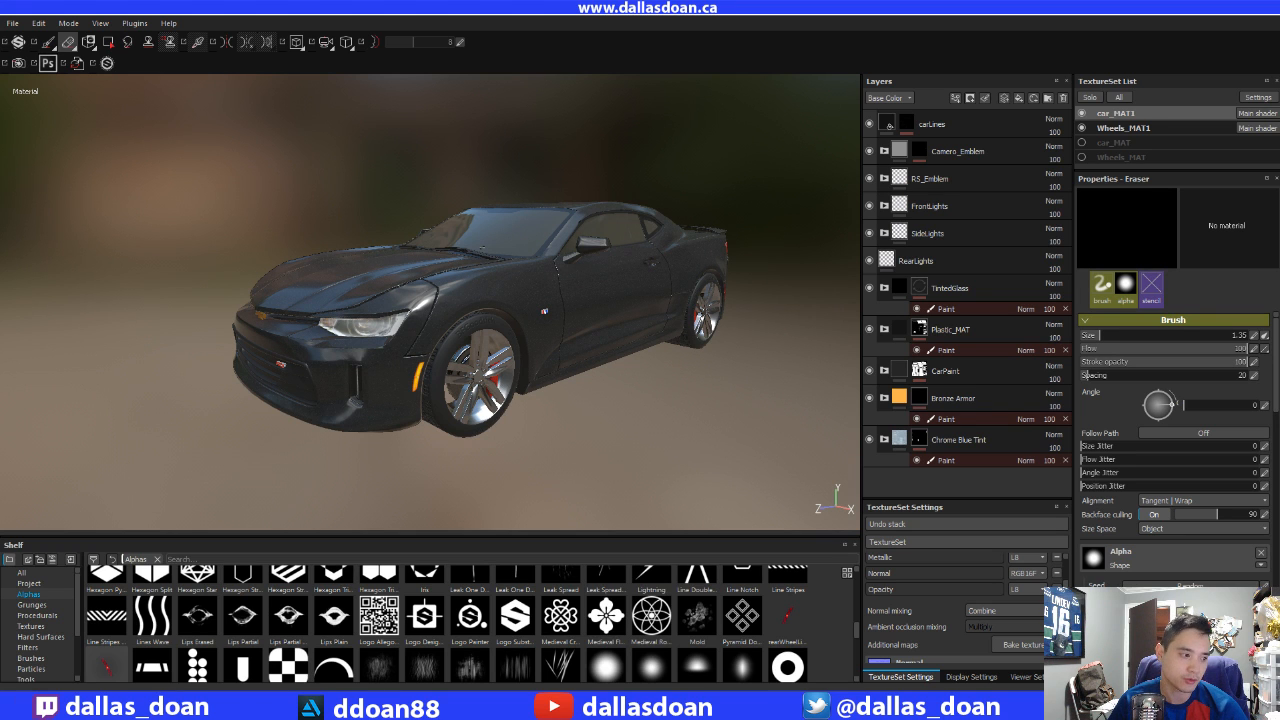
left_click_drag(451, 305, 425, 308, "alt")
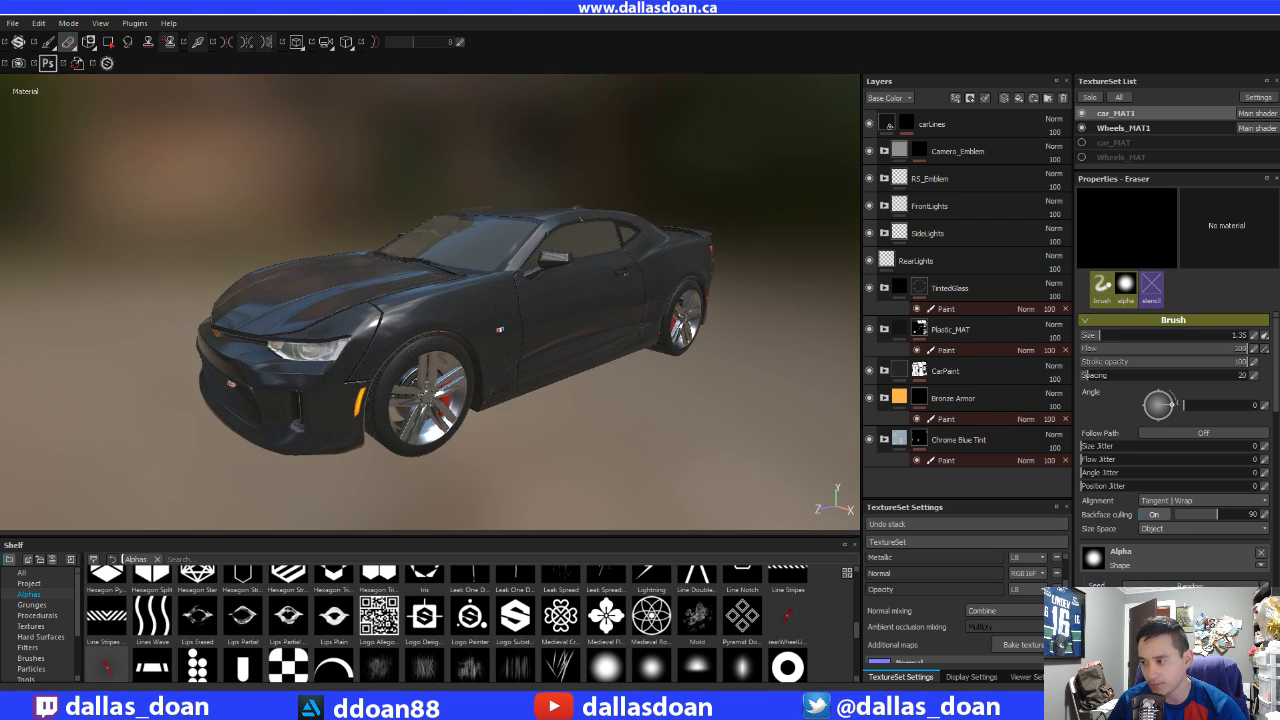
left_click_drag(596, 287, 460, 312, "alt")
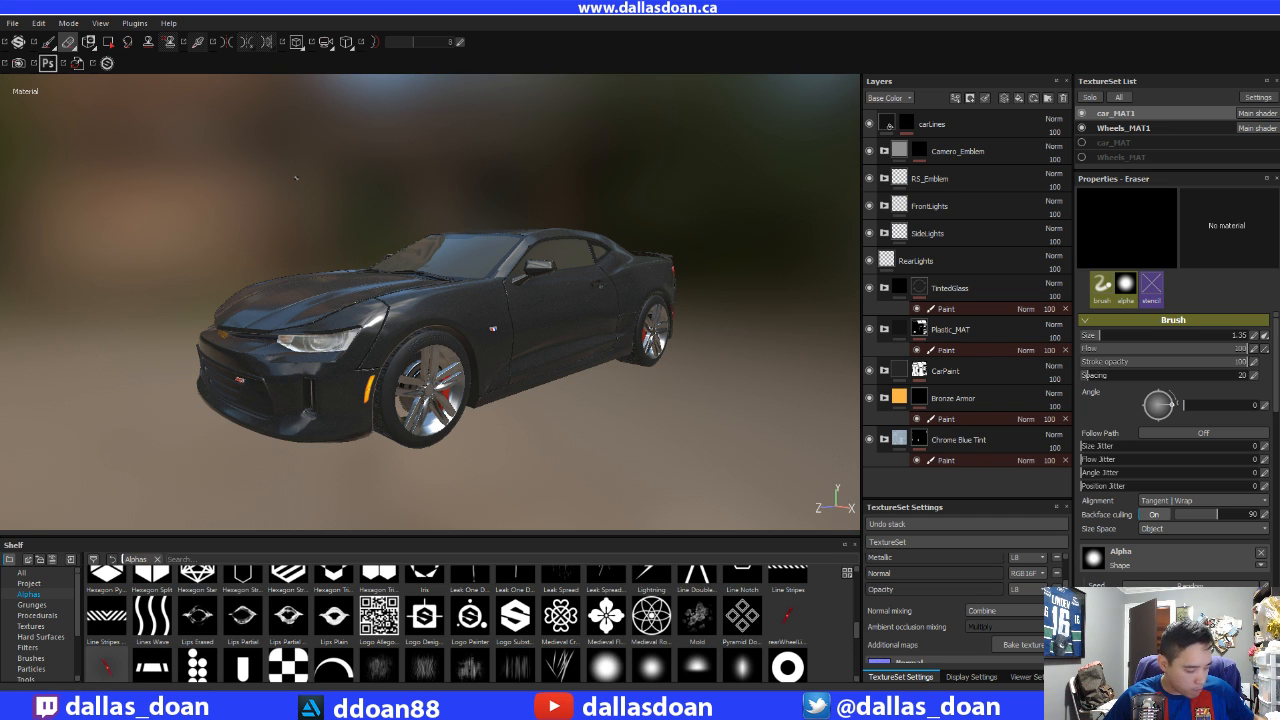
middle_click_drag(402, 300, 372, 292, "alt")
left_click_drag(372, 292, 305, 312, "alt")
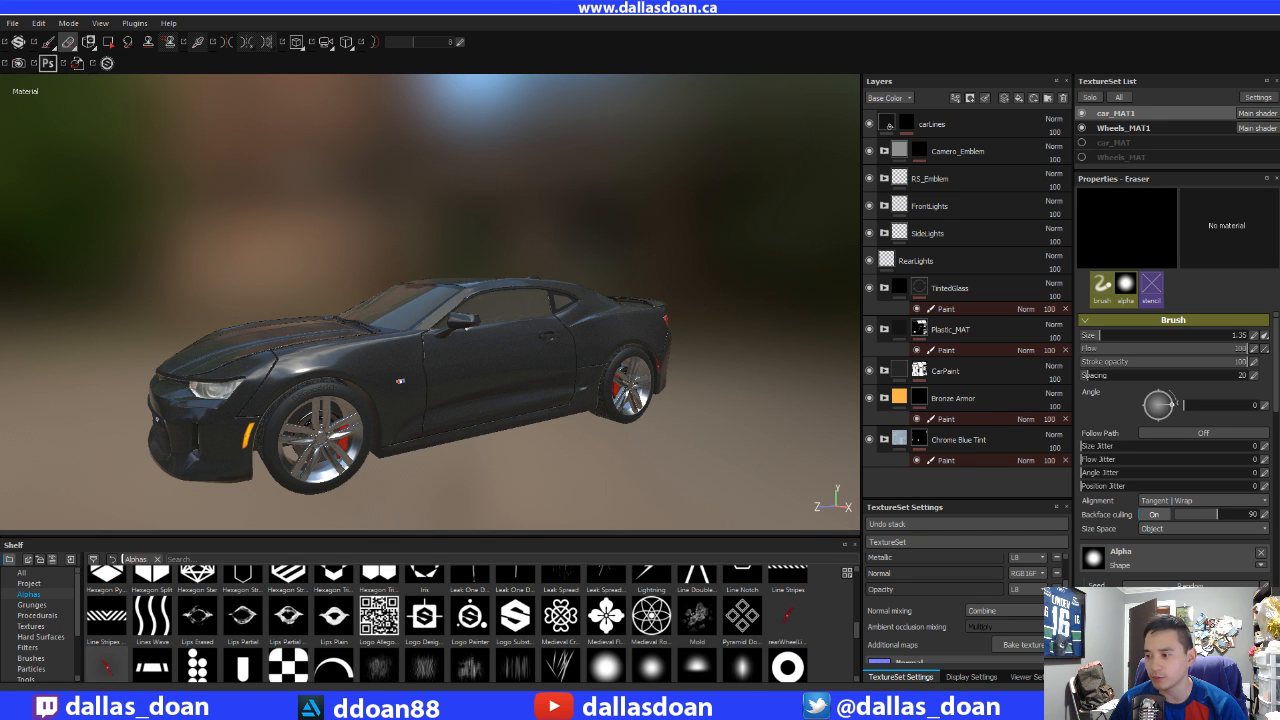
left_click_drag(522, 437, 525, 404, "alt")
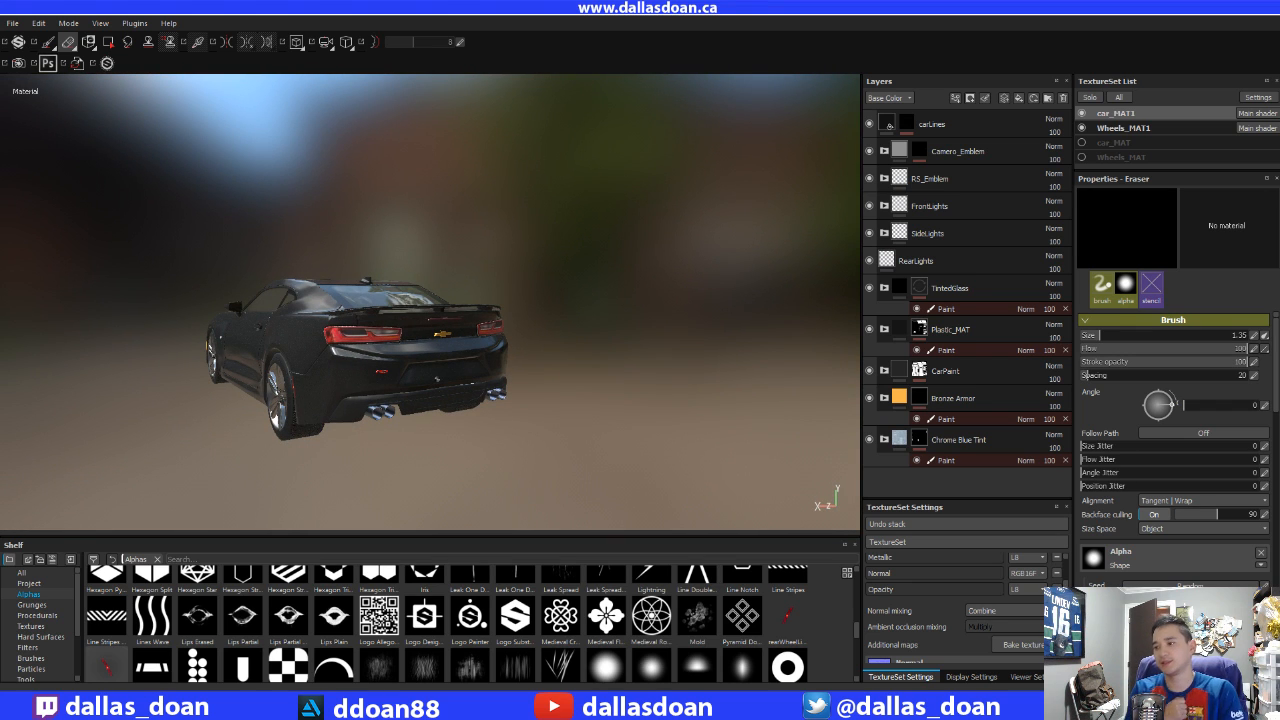
left_click_drag(100, 240, 300, 255, "alt")
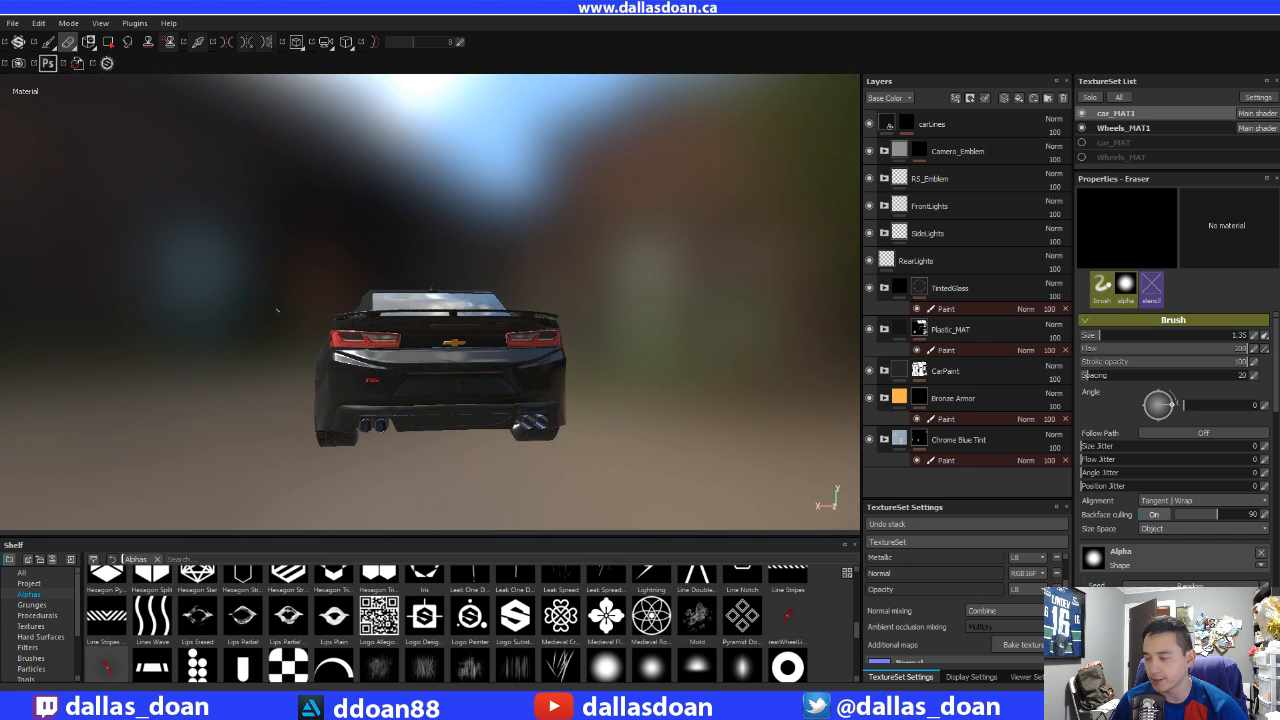
left_click_drag(277, 310, 572, 354, "alt")
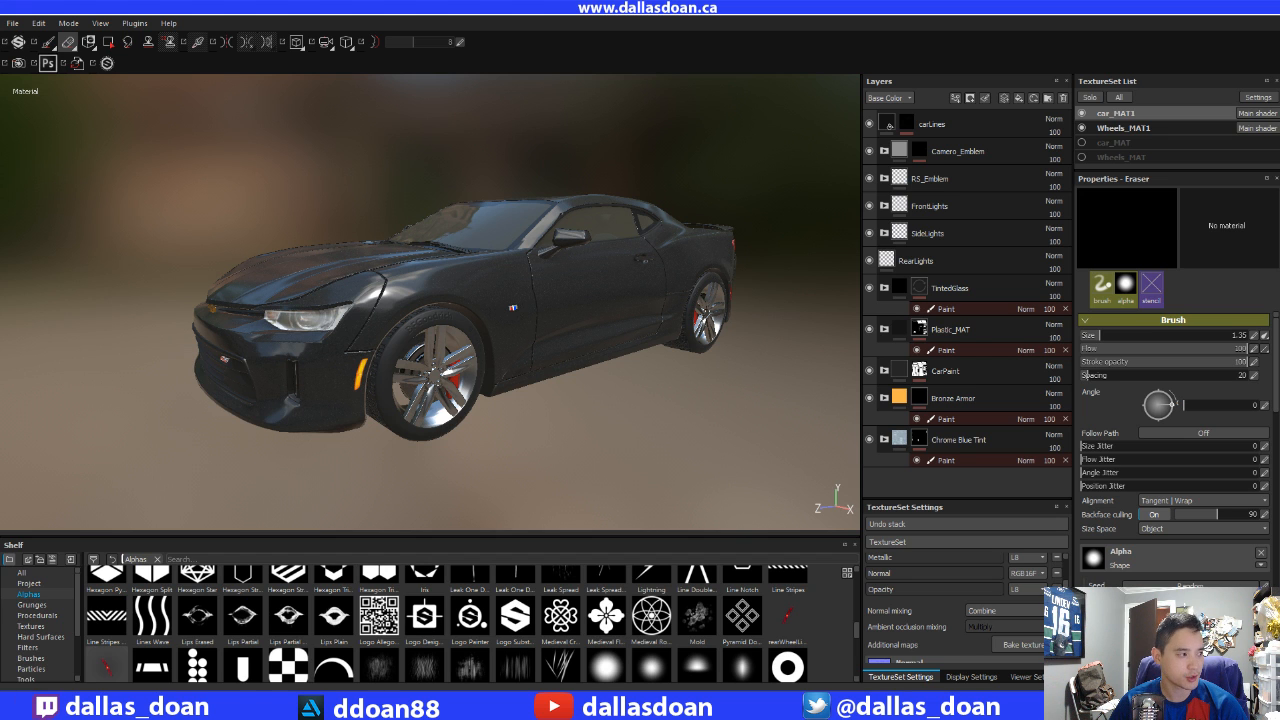
- Inspect the side windows, windshield pillar, mirror and door lines up close
right_click_drag(459, 425, 486, 346, "alt")
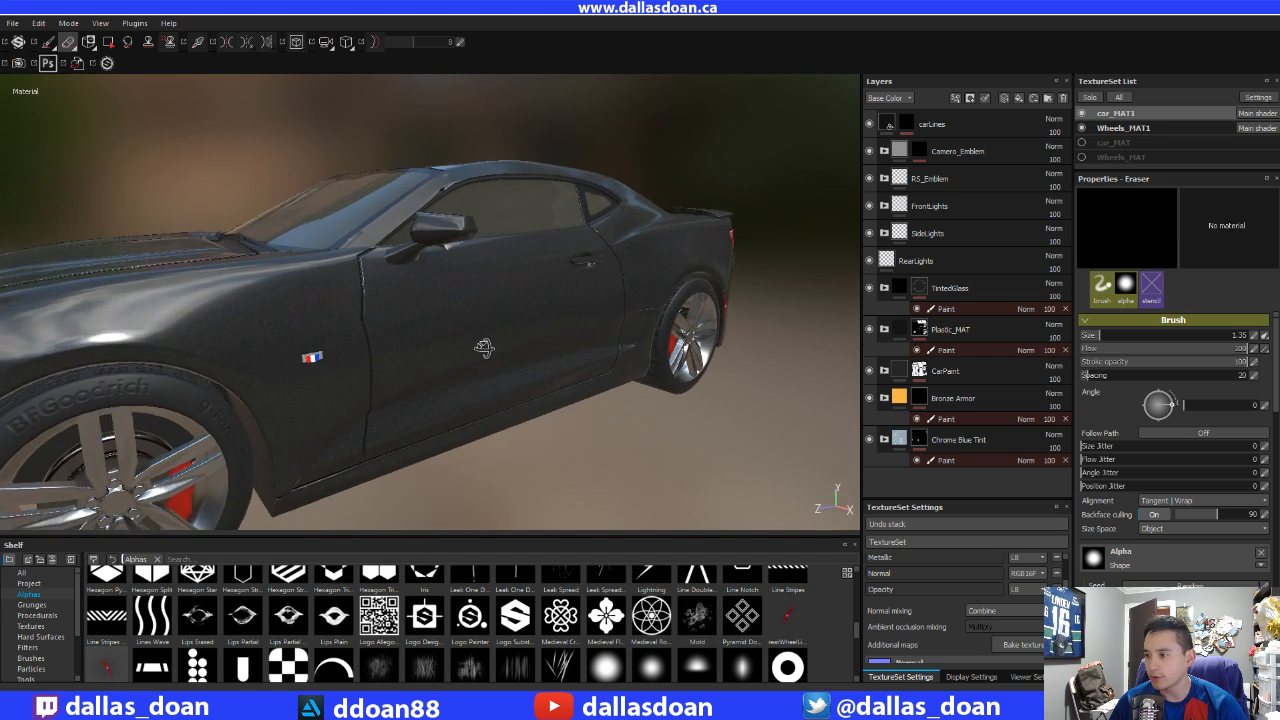
left_click_drag(486, 346, 454, 409, "alt")
right_click_drag(454, 409, 504, 351, "alt")
left_click_drag(504, 350, 527, 440, "alt")
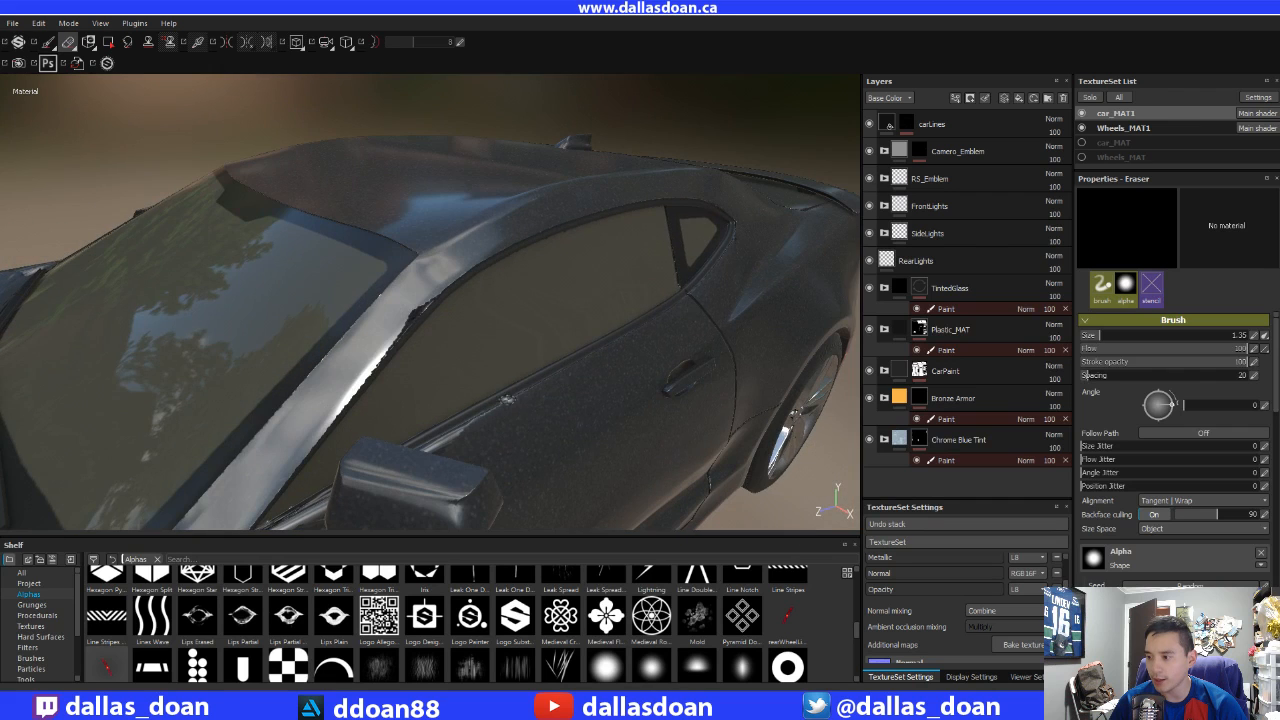
left_click_drag(416, 309, 476, 316, "alt")
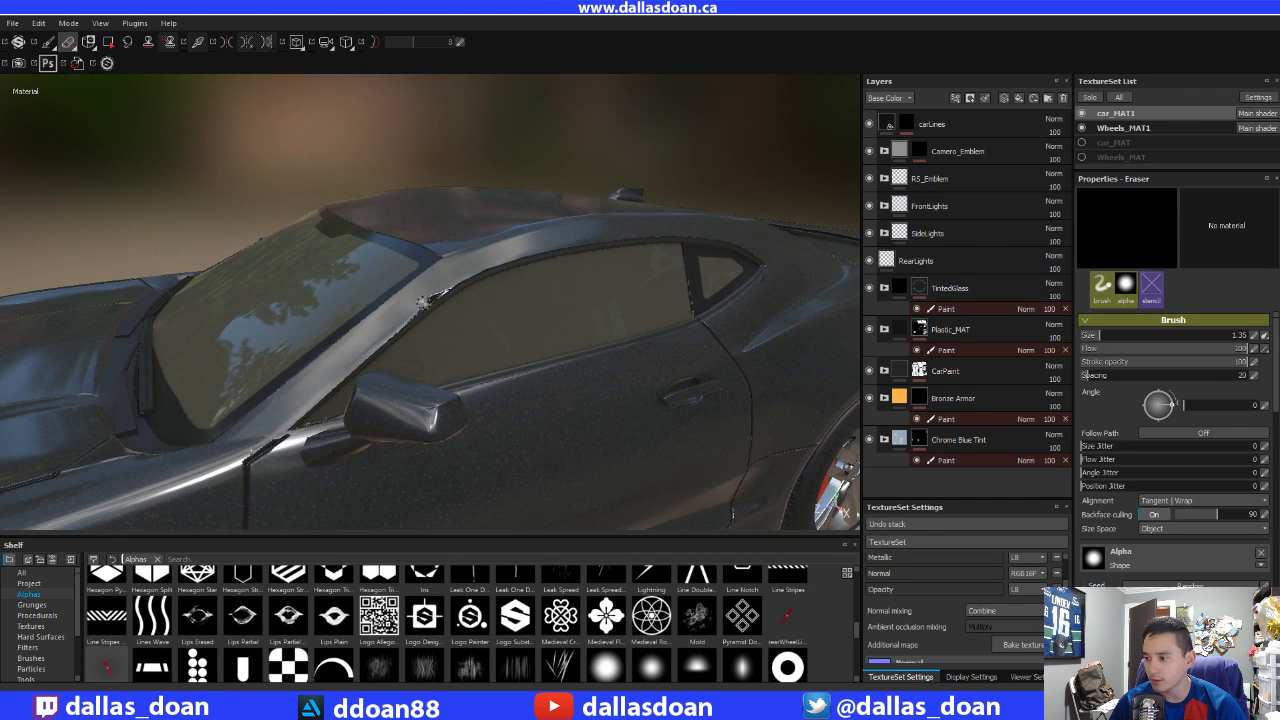
left_click_drag(417, 376, 450, 334, "alt")
right_click_drag(430, 330, 437, 305, "alt")
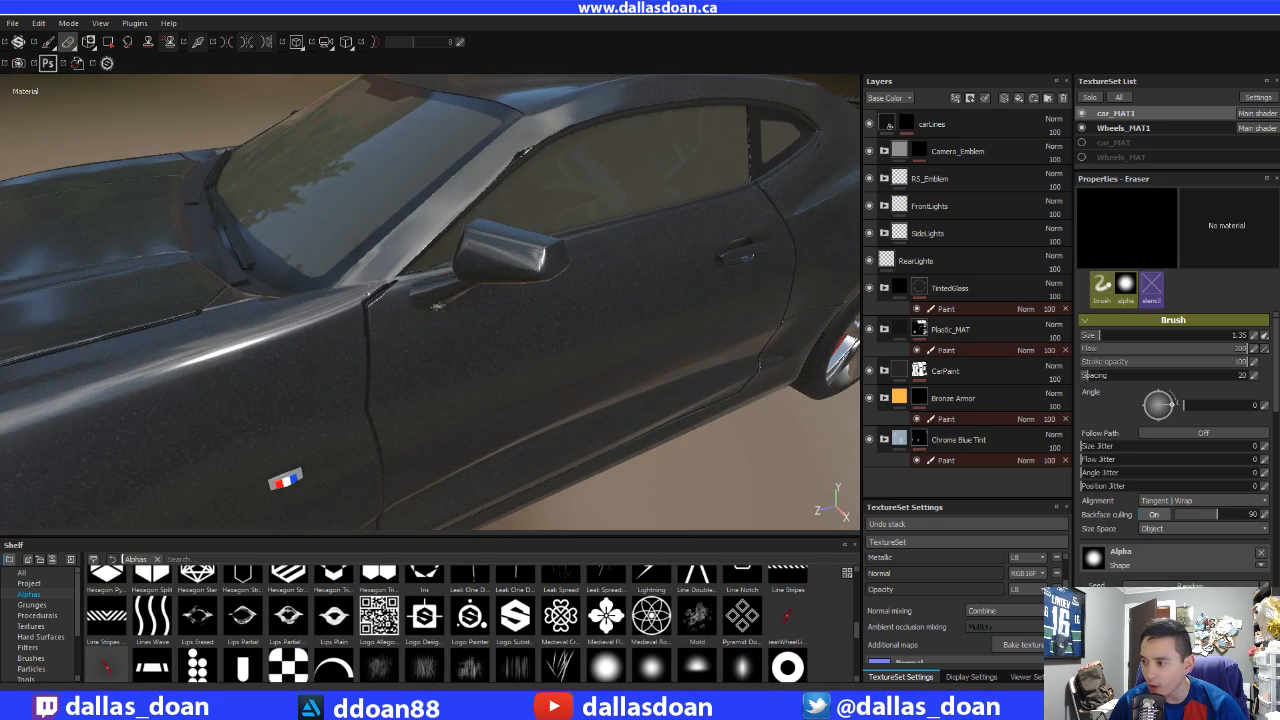
left_click_drag(437, 305, 425, 375, "alt")
right_click_drag(437, 340, 405, 375, "alt")
left_click_drag(405, 375, 375, 288, "alt")
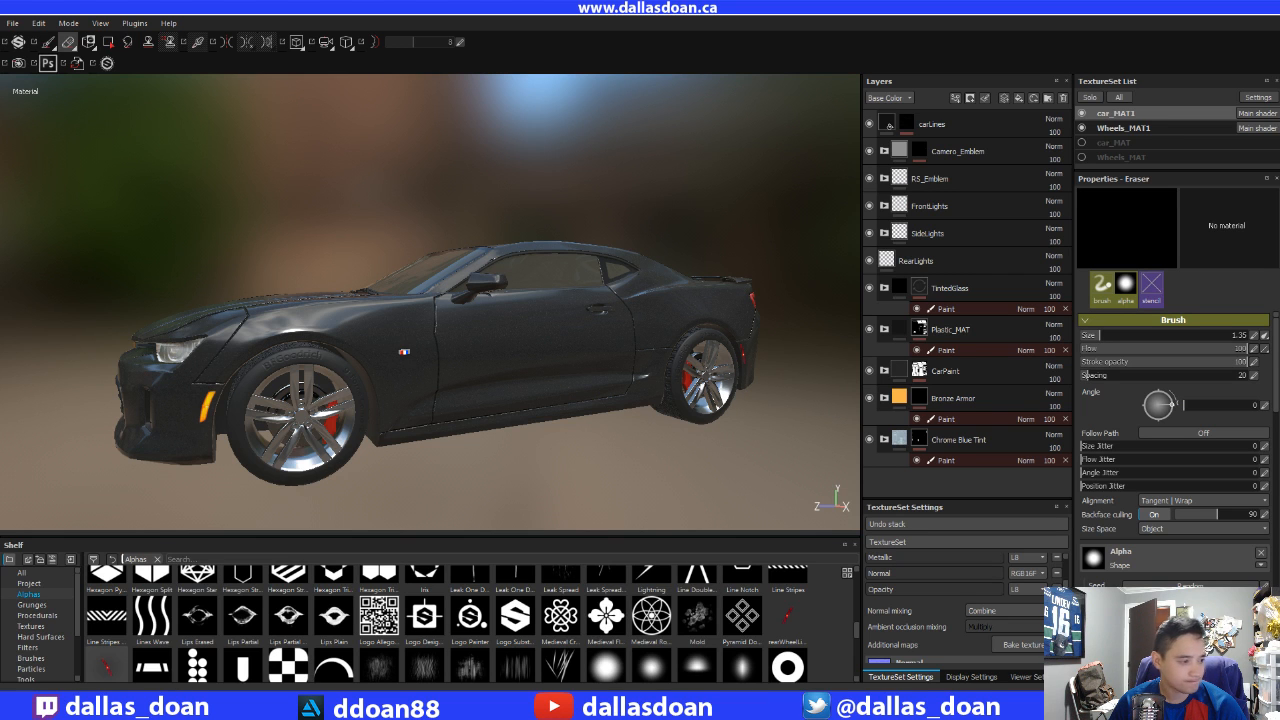
left_click_drag(453, 332, 395, 395, "alt")
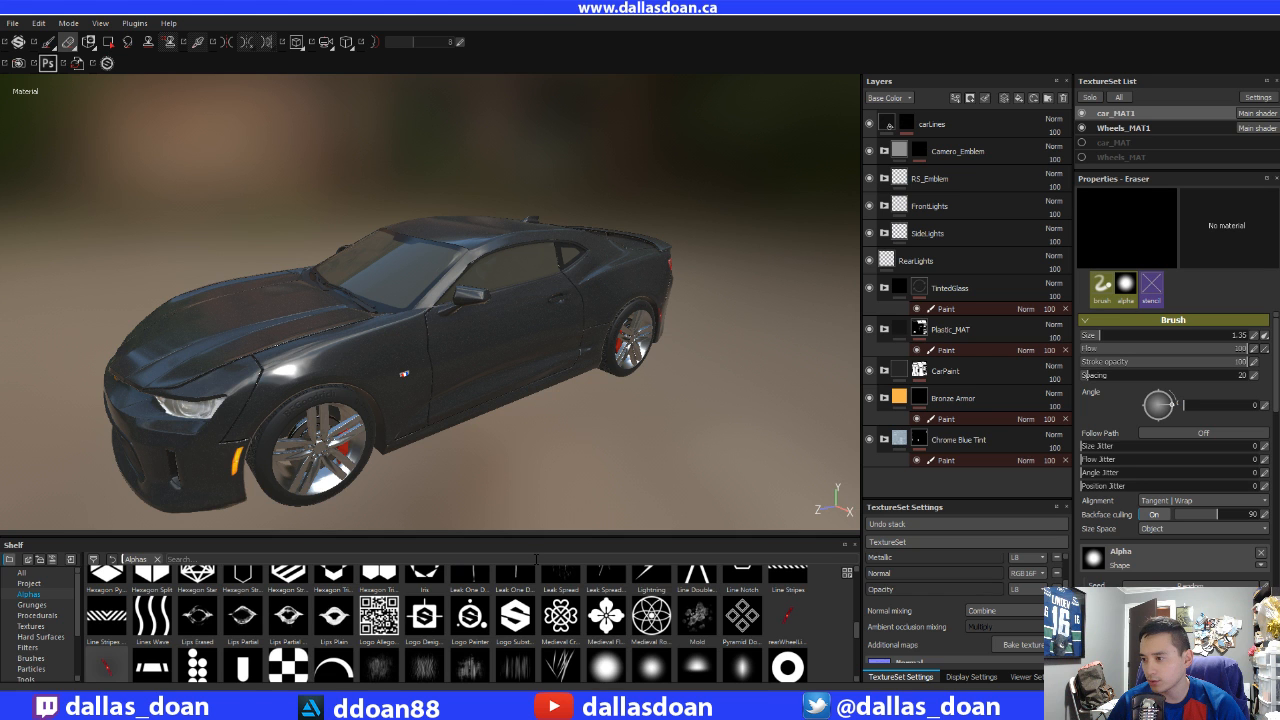
left_click_drag(497, 440, 605, 235, "alt")
right_click_drag(520, 300, 590, 300, "alt")
middle_click_drag(590, 300, 510, 275, "alt")
left_click_drag(510, 275, 475, 268, "alt")
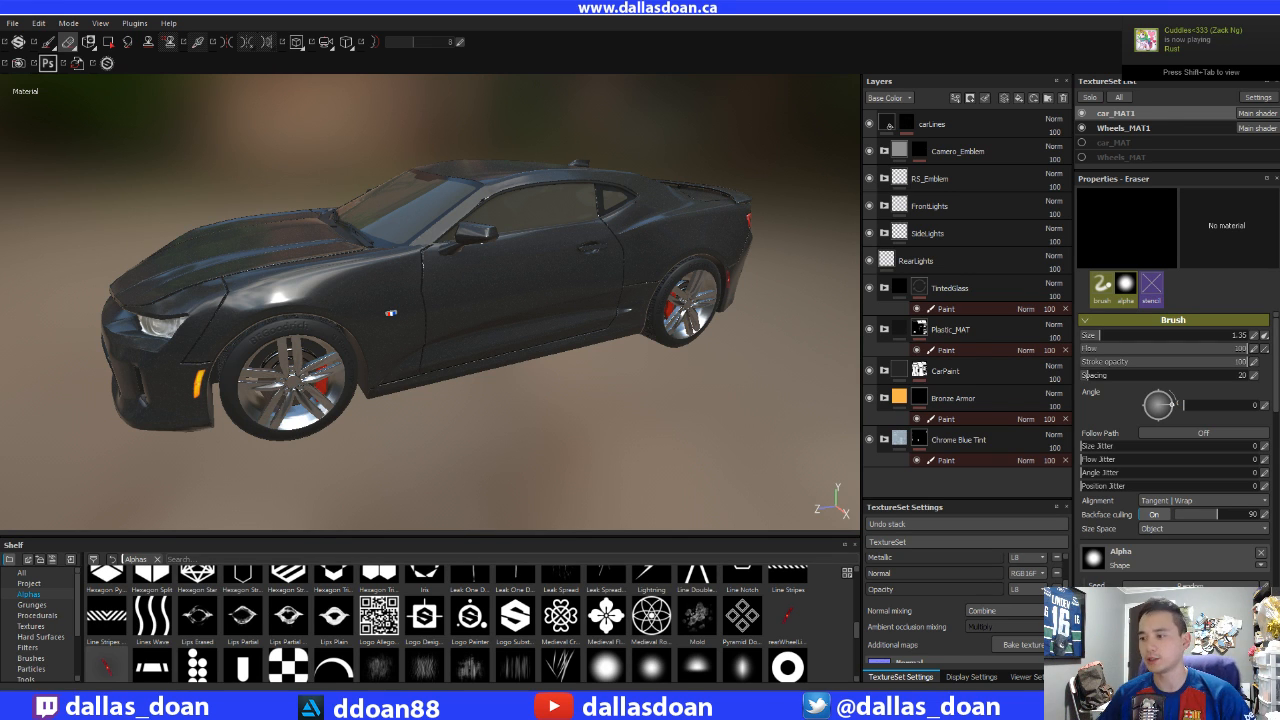
- Inspect the front wheel, fender badge and front turn light up close from several angles
left_click_drag(574, 324, 540, 272, "alt")
right_click_drag(330, 325, 420, 306, "alt")
middle_click_drag(420, 306, 456, 211, "alt")
right_click_drag(456, 211, 442, 224, "alt")
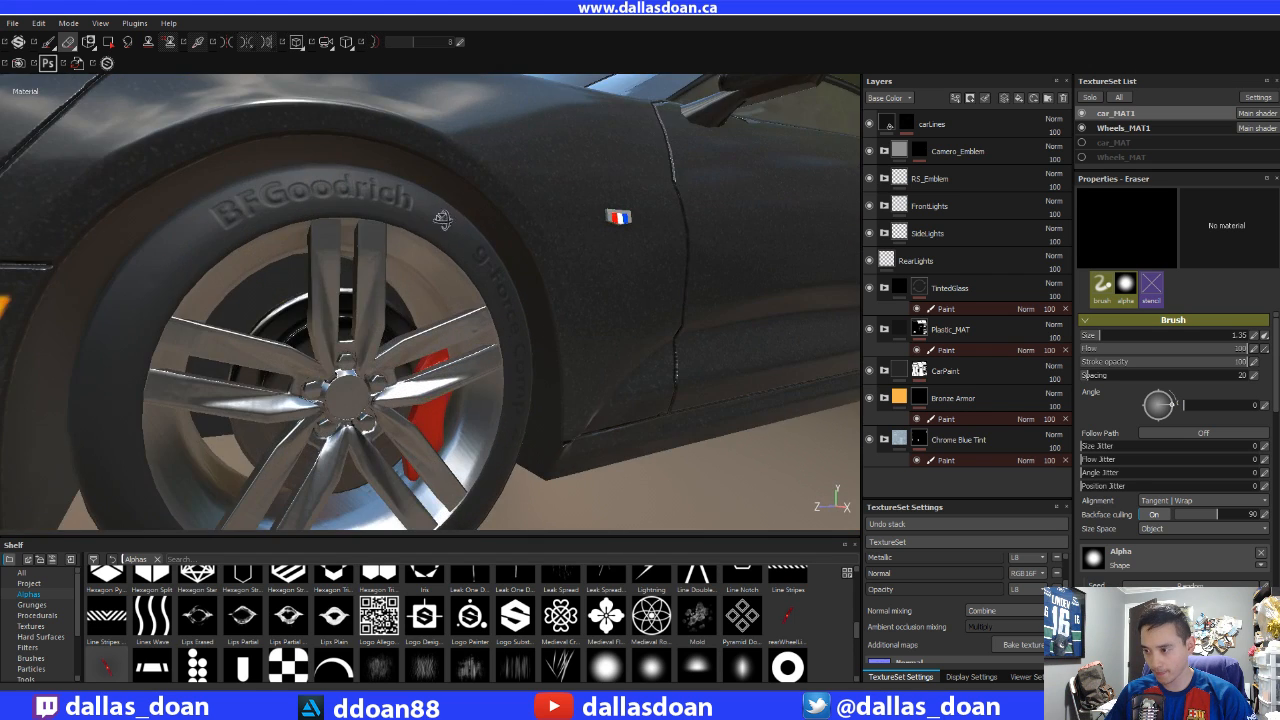
left_click_drag(442, 224, 374, 209, "alt")
right_click_drag(374, 209, 400, 225, "alt")
left_click_drag(400, 225, 476, 203, "alt")
middle_click_drag(476, 203, 406, 243, "alt")
right_click_drag(406, 243, 386, 252, "alt")
left_click_drag(368, 238, 266, 223, "alt")
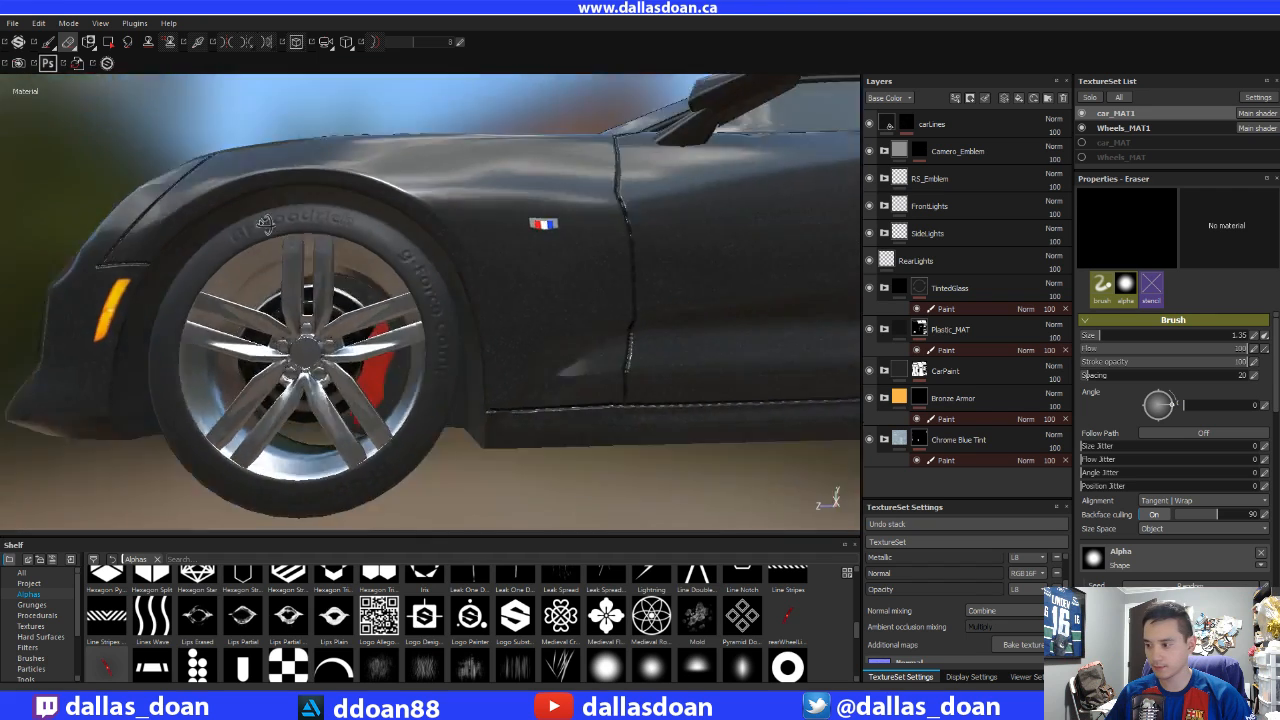
right_click_drag(266, 223, 466, 143, "alt")
left_click_drag(466, 143, 427, 340, "alt")
left_click_drag(380, 275, 405, 325, "alt")
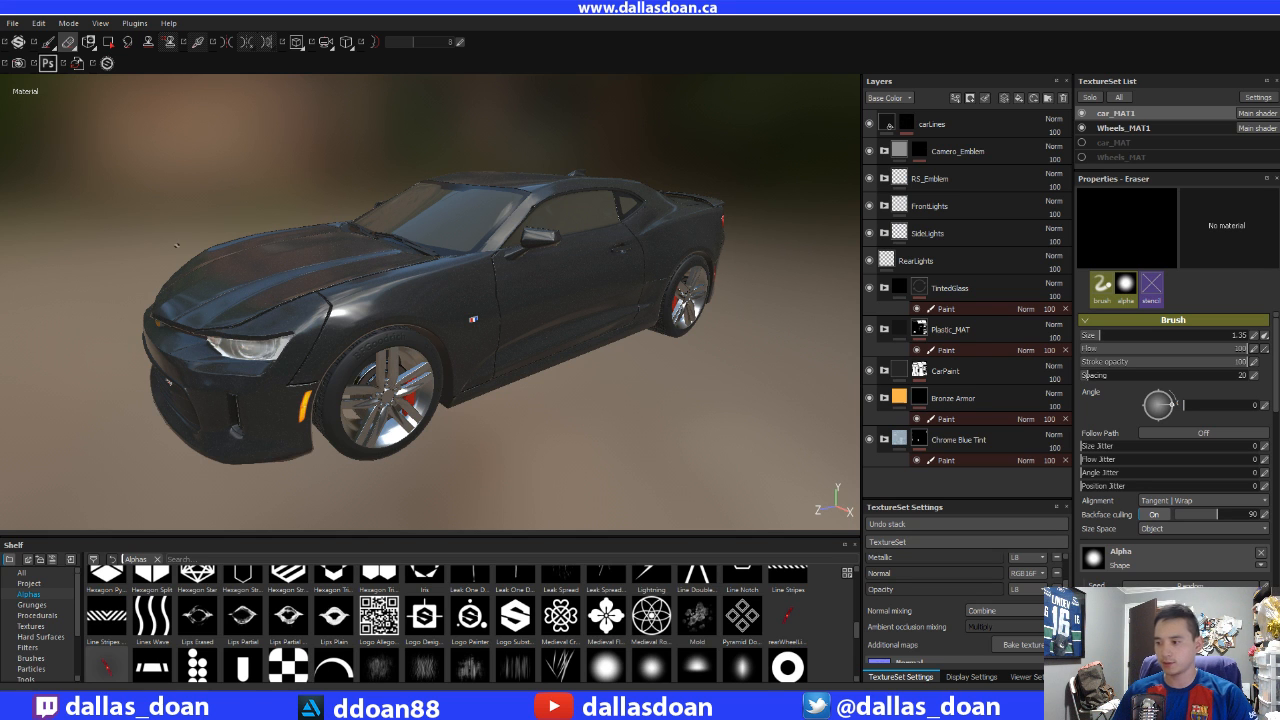
left_click_drag(338, 235, 375, 243, "alt")
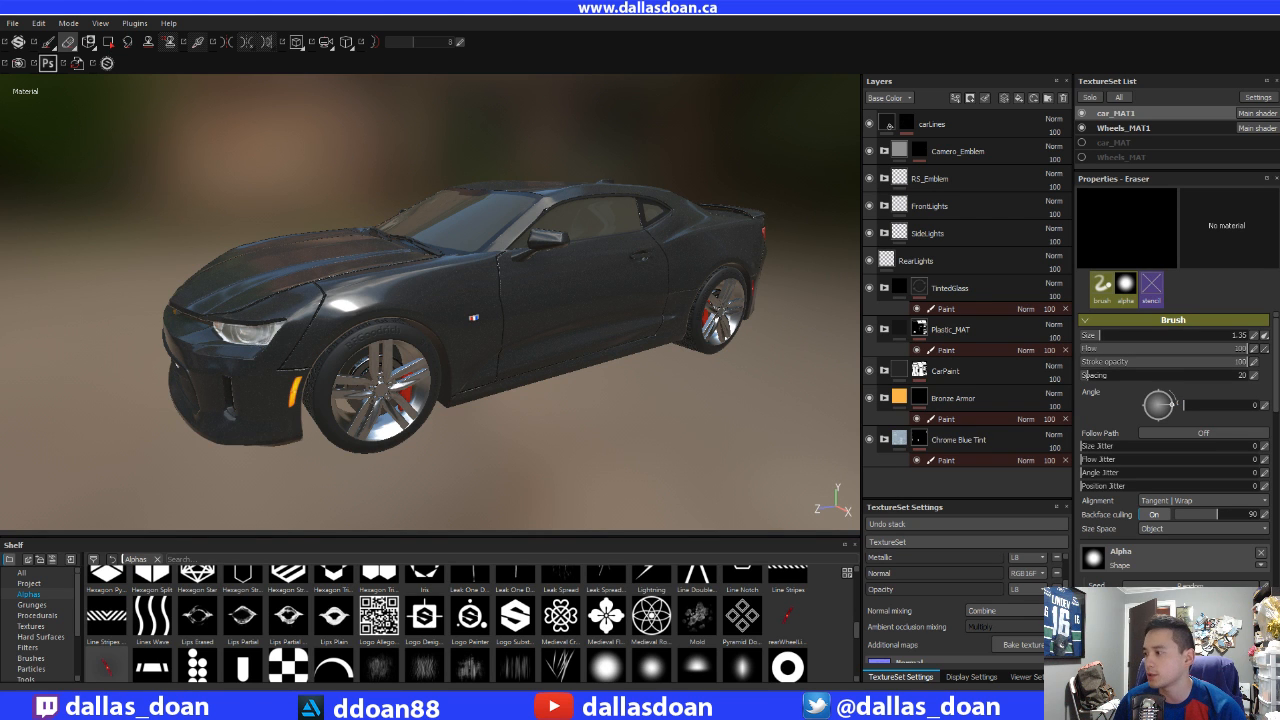
left_click_drag(360, 240, 395, 292, "alt")
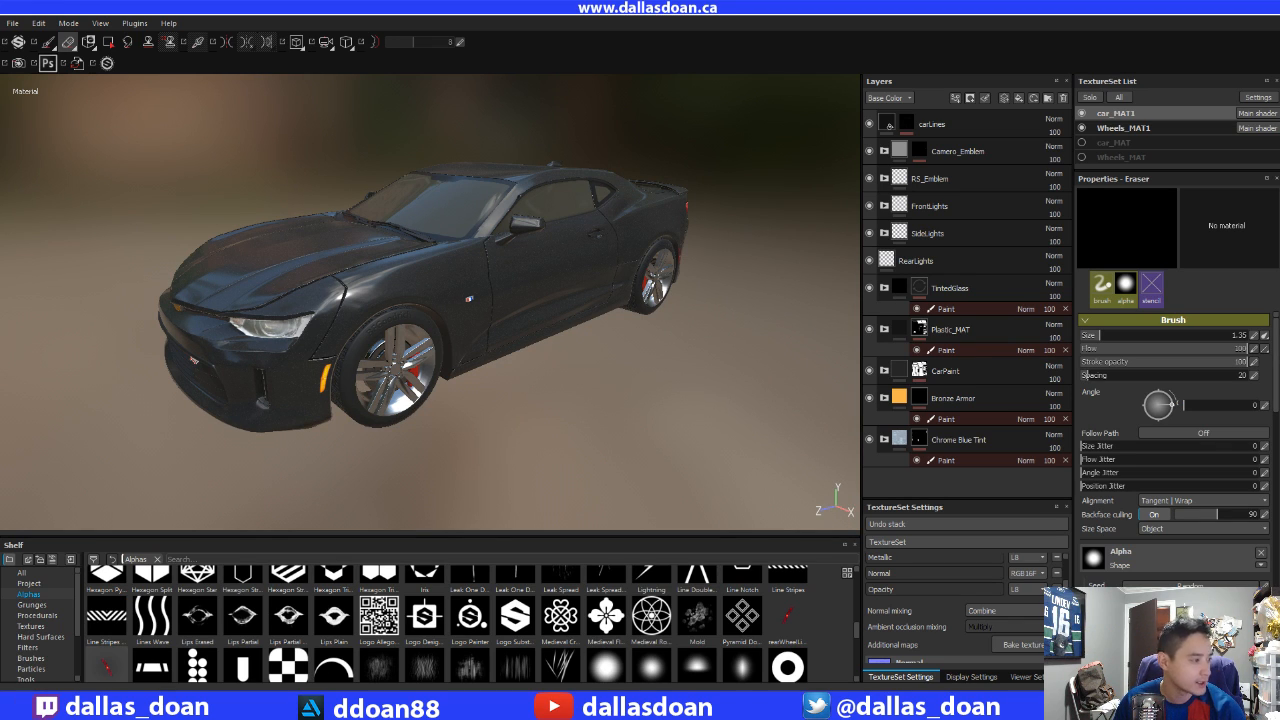
- Compare the car's rear end and bumper with the reference photo 2016-Chevrolet-Camaro-RS-rear-end.jpg in Photos
left_click_drag(410, 300, 352, 334, "alt")
scroll(352, 335, "up", 4)
scroll(352, 335, "up", 3)
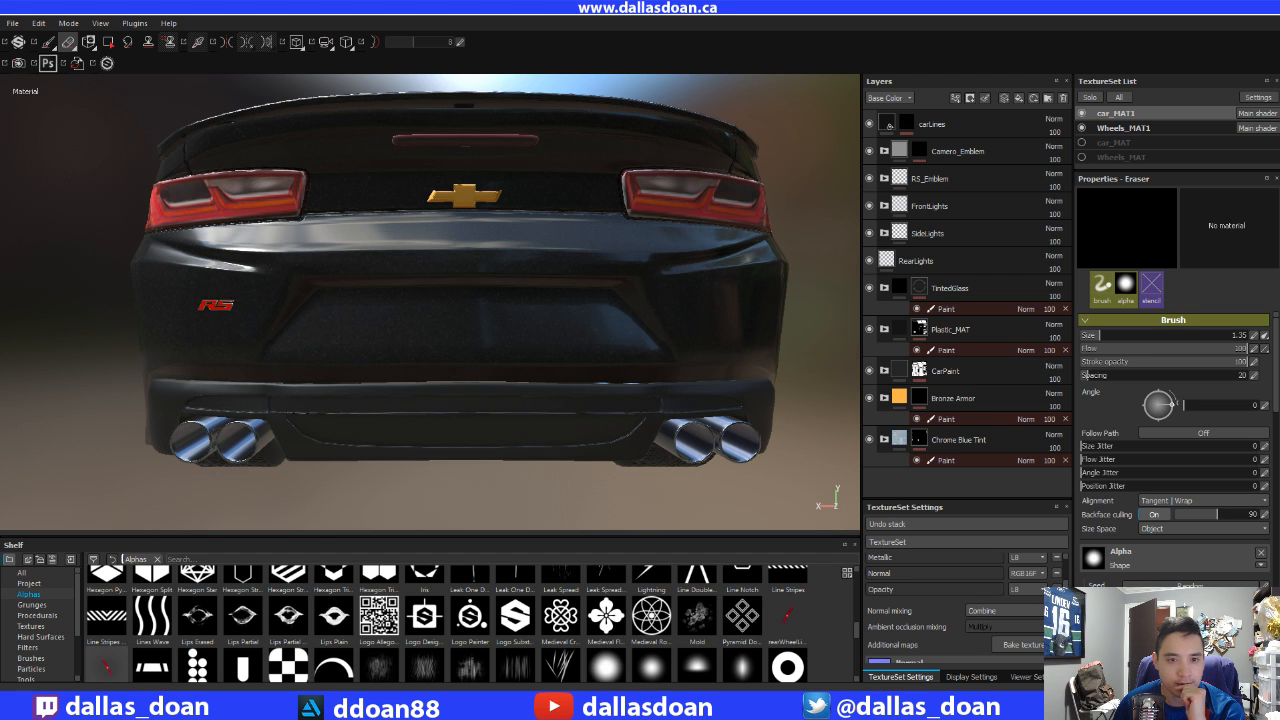
left_click_drag(0, 112, 599, 88)
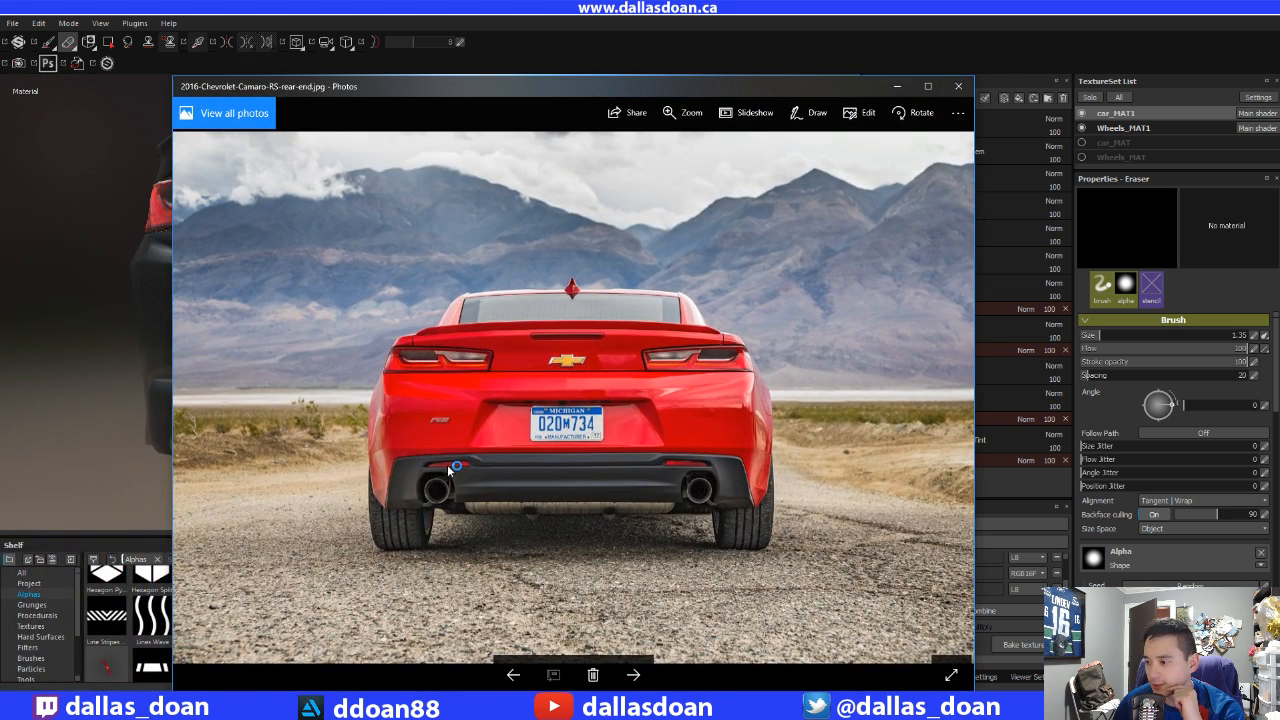
left_click_drag(631, 88, 608, 111)
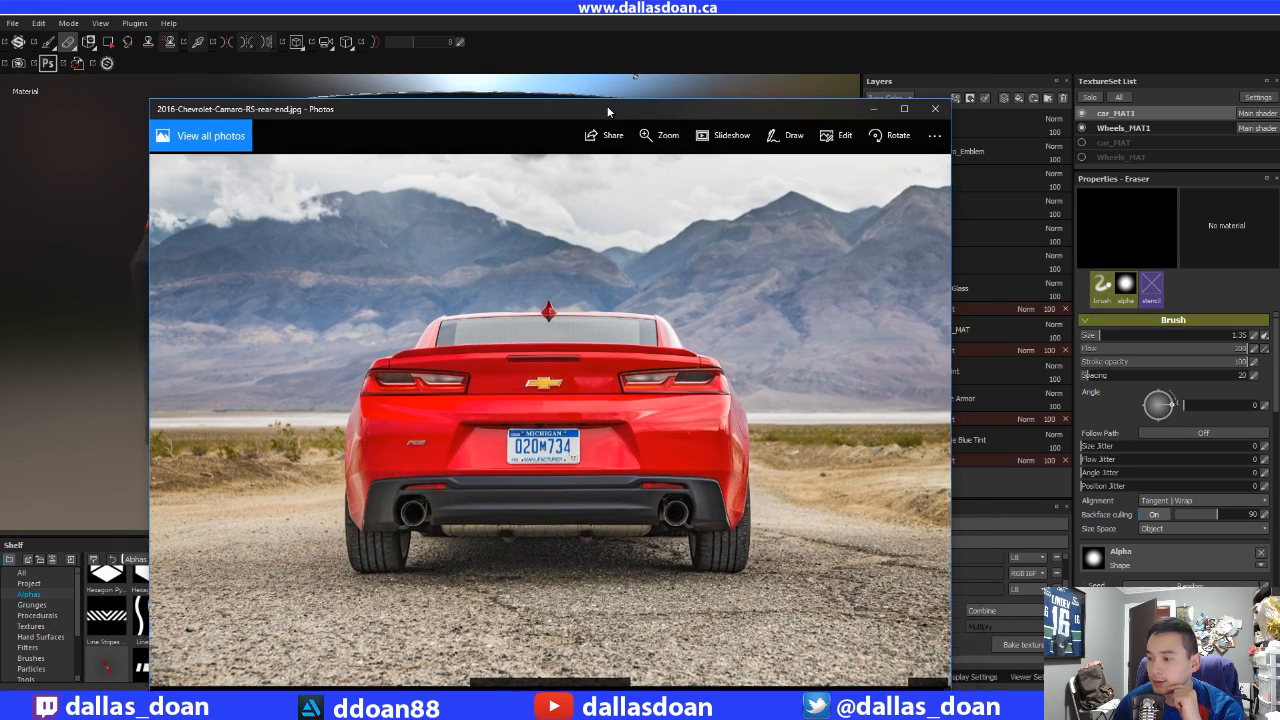
left_click(635, 77)
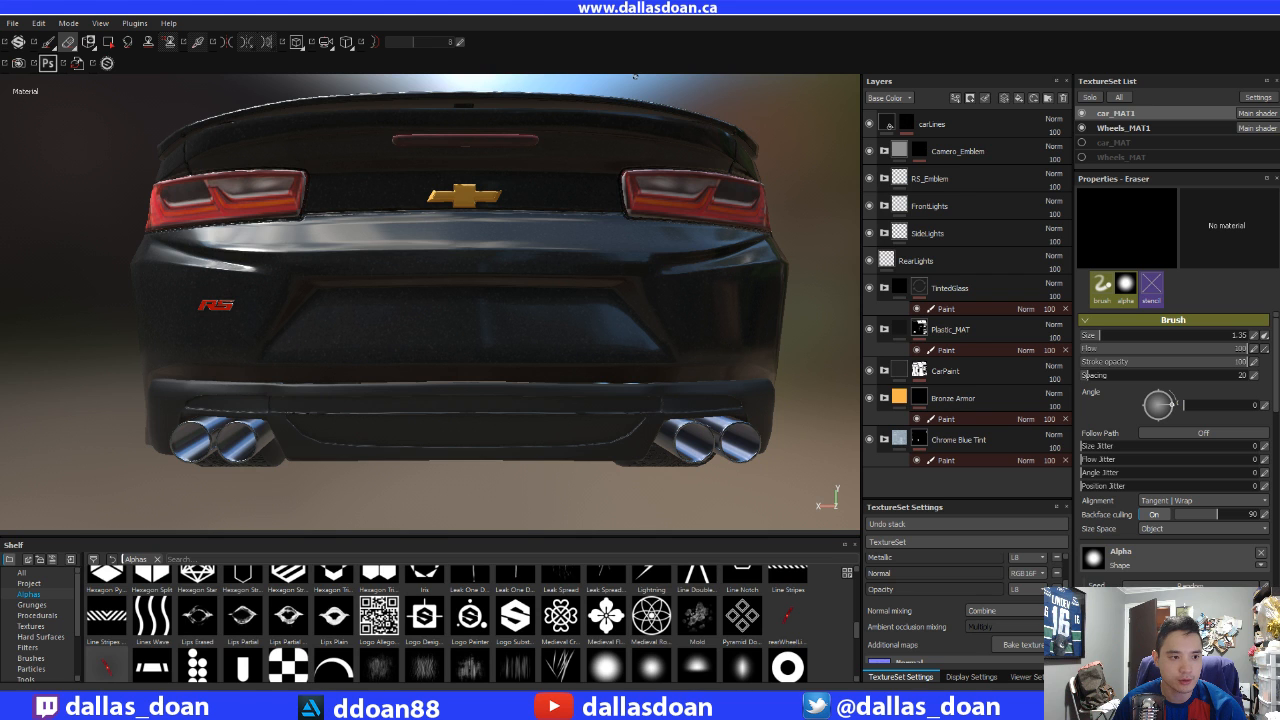
- Open 2016-Chevrolet-Camaro-RS-rear-end.jpg in Photoshop, duplicate its background layer and delete the original one
key("super")
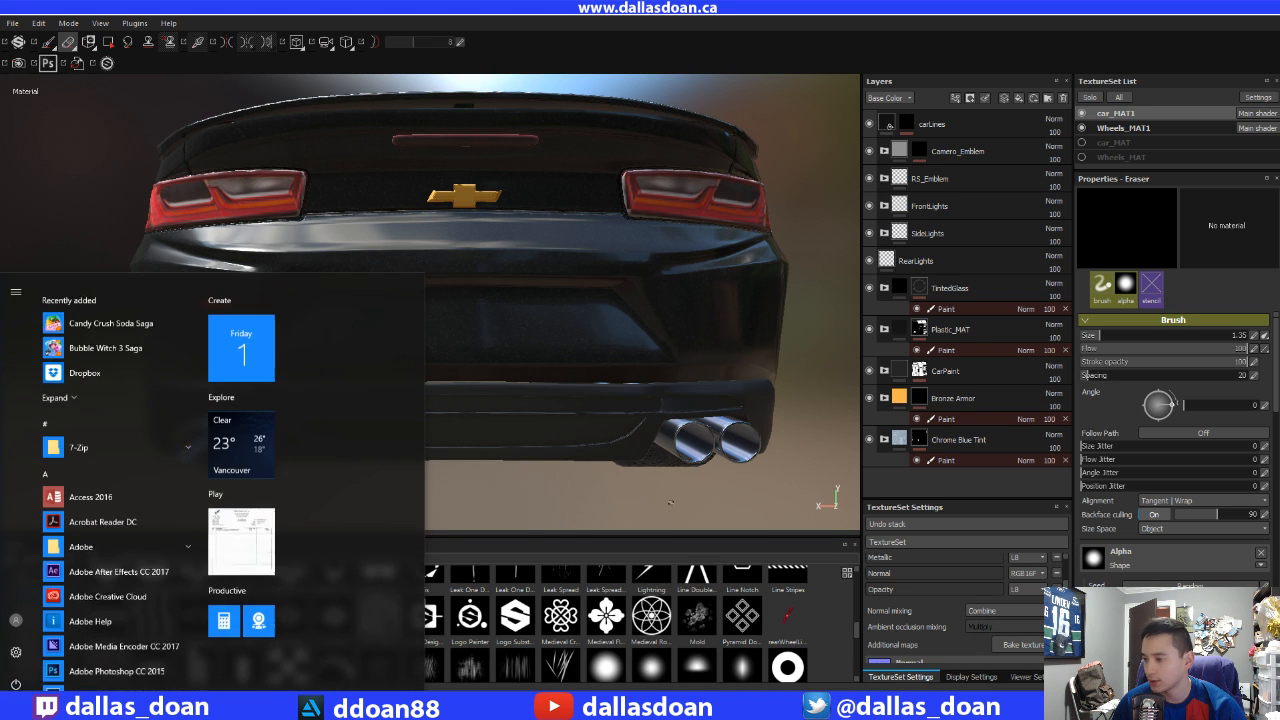
left_click(120, 642)
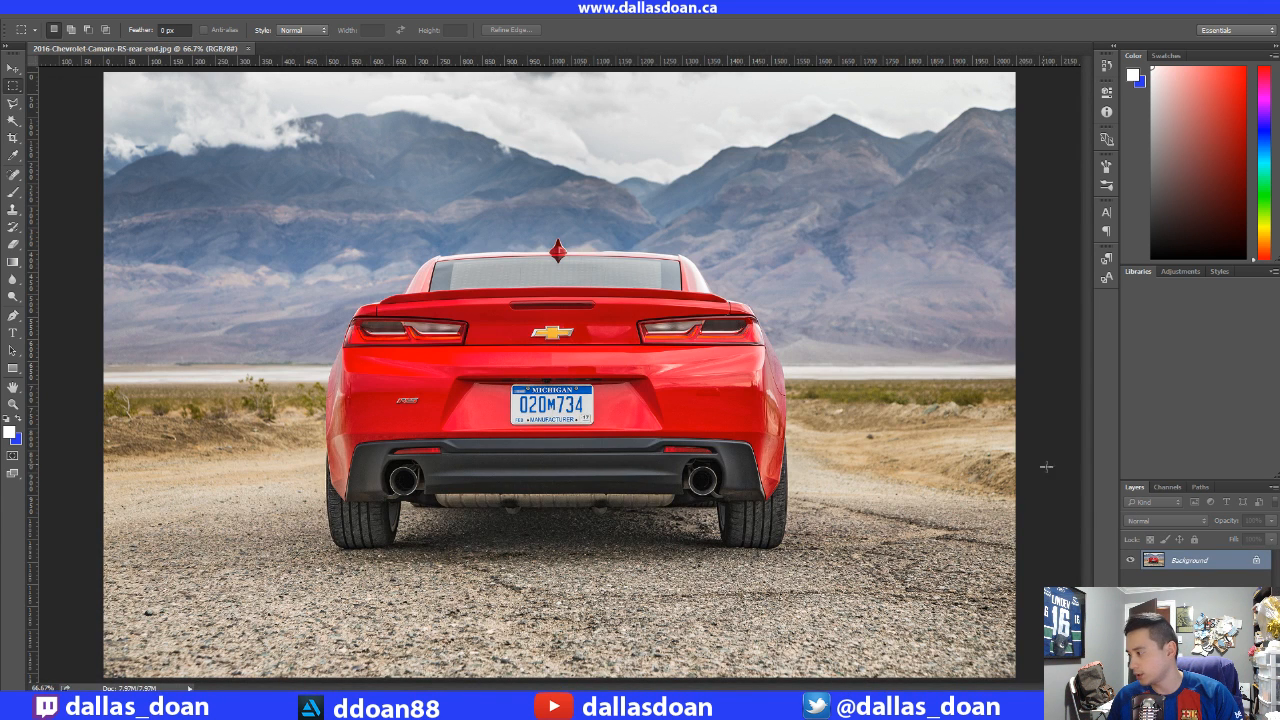
key("ctrl+j")
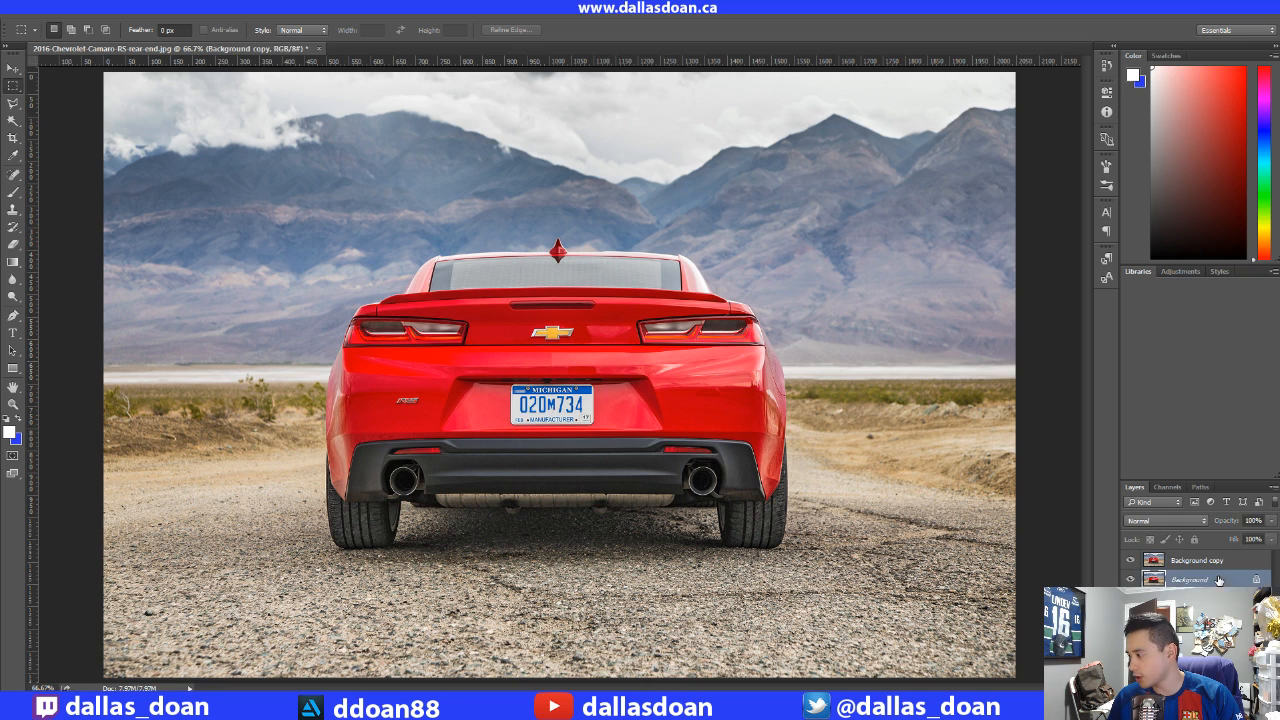
key("Delete")
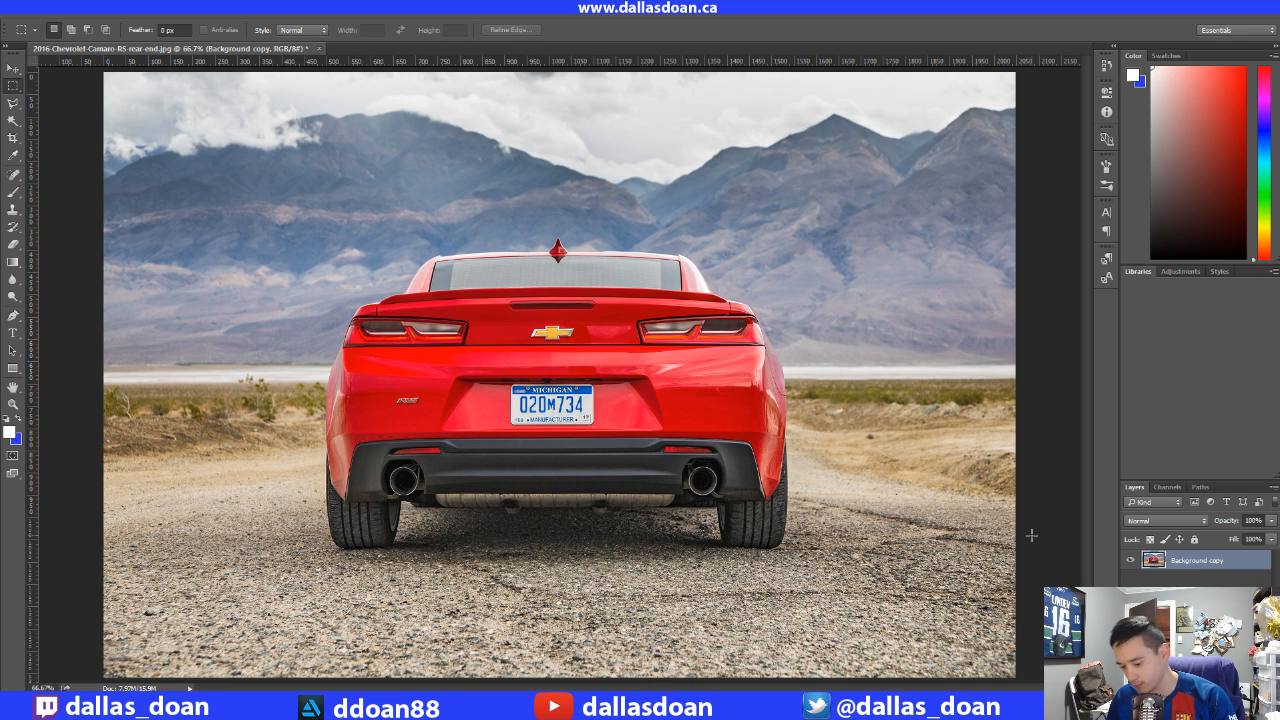
- Trace the red reflector above the car's left exhaust pipe with a closed Pen tool path through its corners
key("p")
key("ctrl+plus")
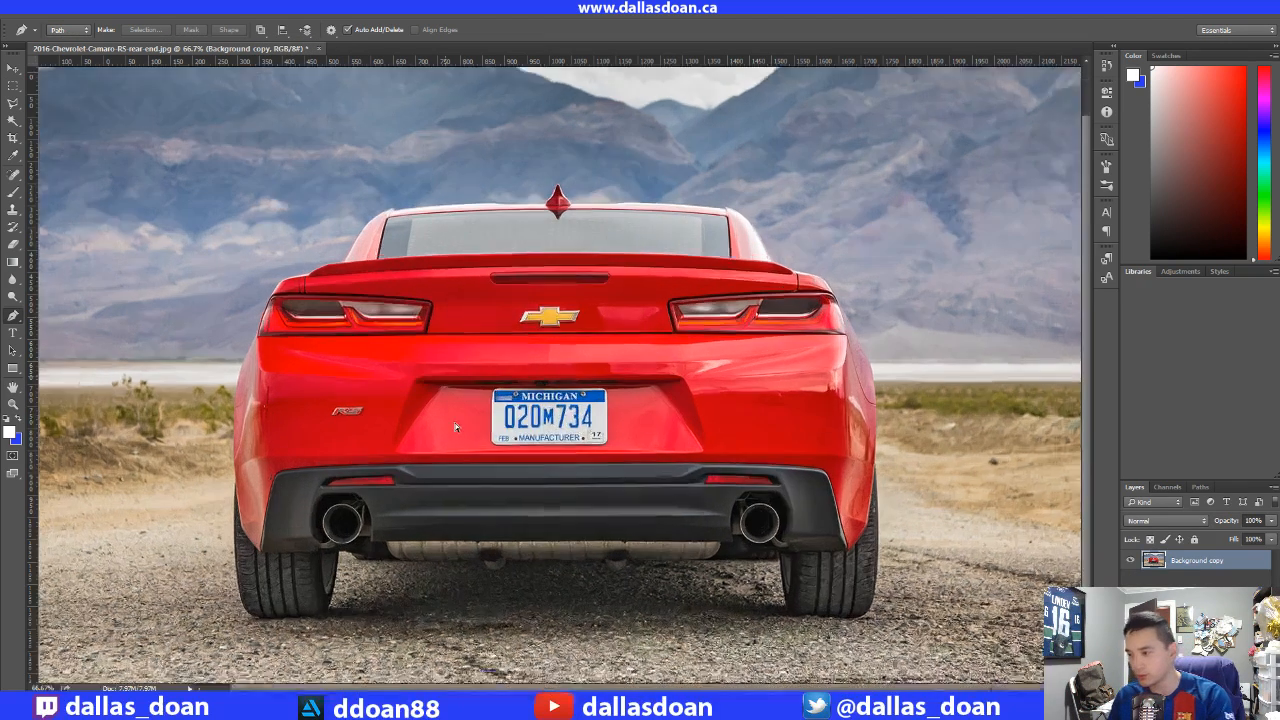
key("ctrl+plus")
left_click_drag(386, 392, 800, 285)
left_click_drag(570, 378, 294, 338)
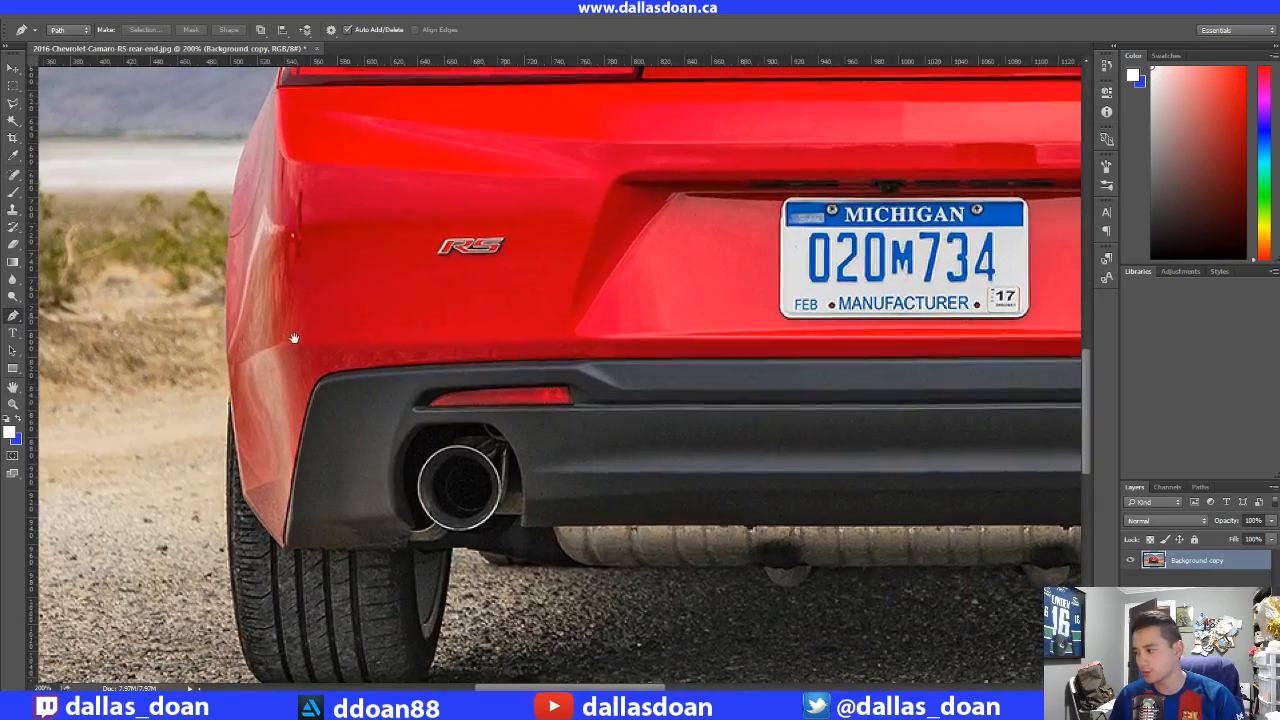
key("ctrl+plus")
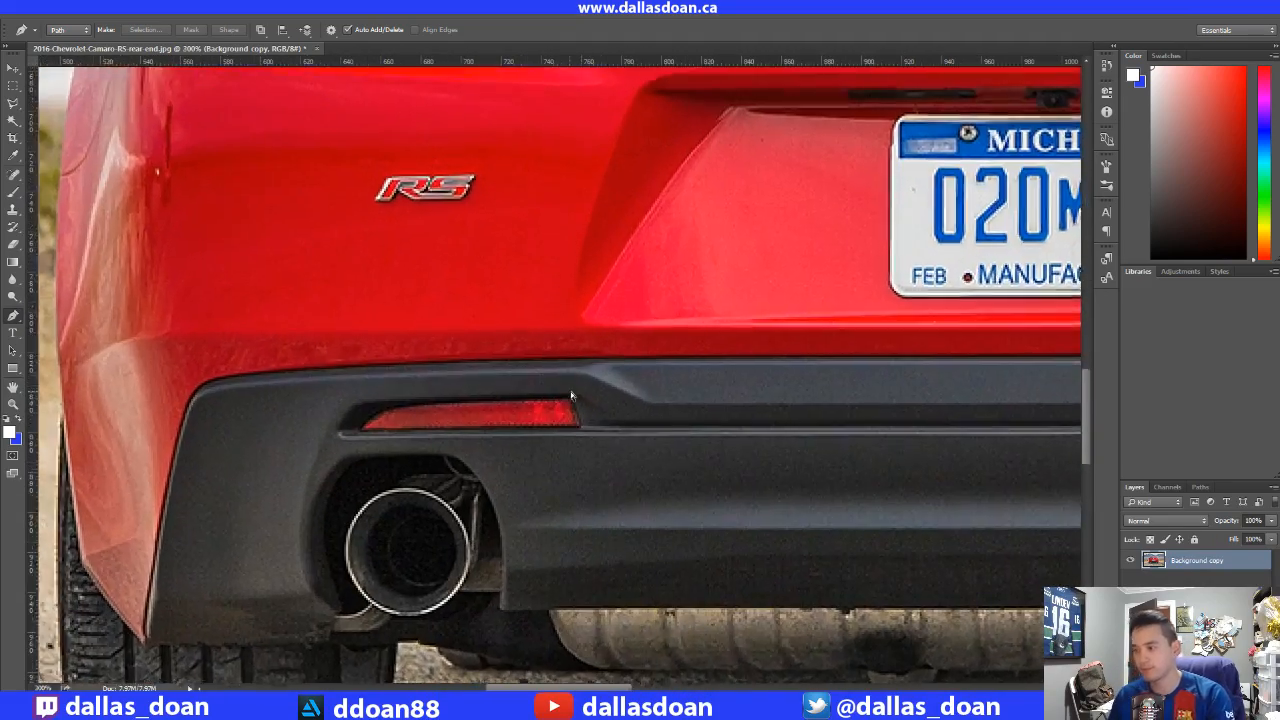
key("ctrl+plus")
left_click_drag(376, 459, 508, 352)
left_click(718, 336)
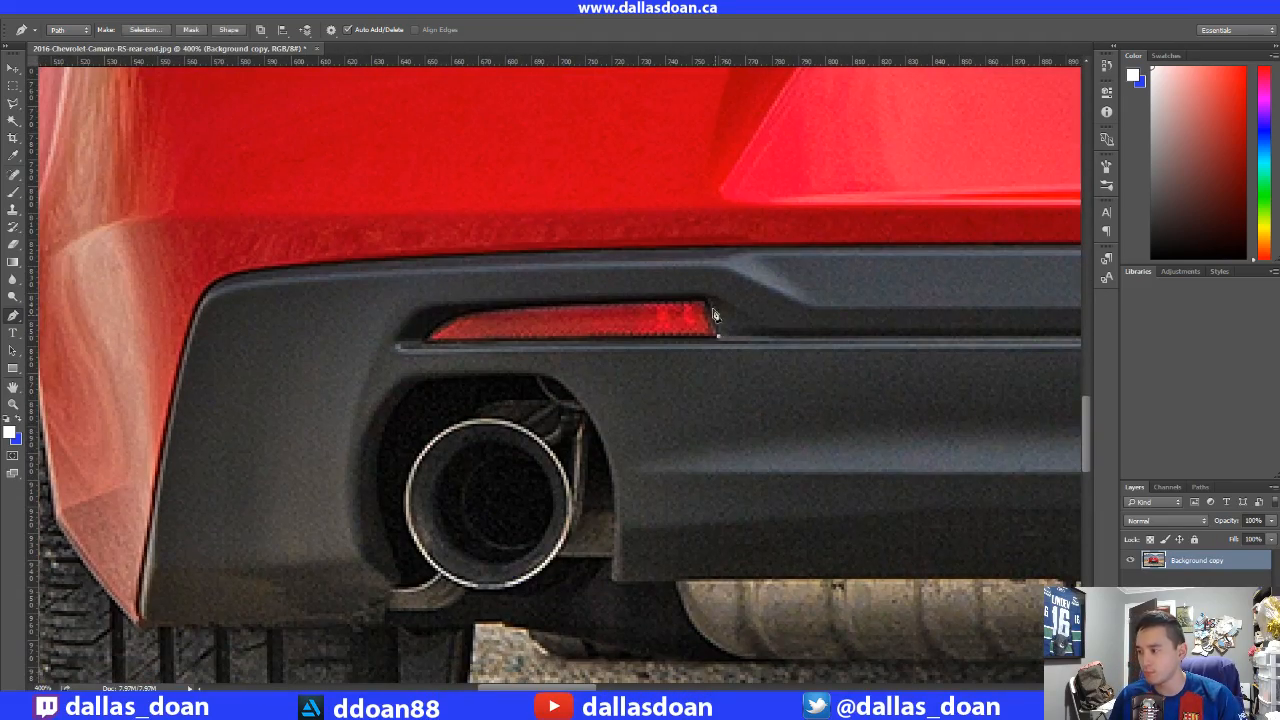
left_click(706, 301)
left_click(422, 344)
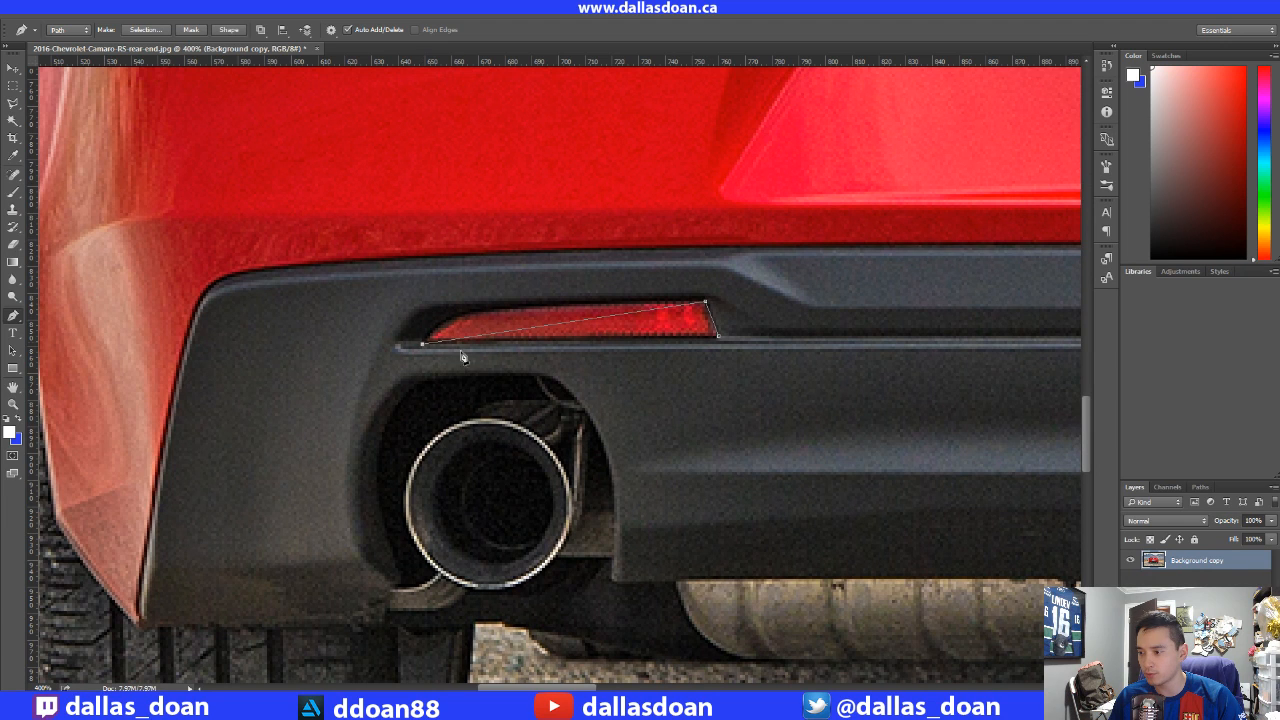
left_click(718, 336)
- Add an anchor point on the path's upper edge and shape it to the reflector's curved outline
left_click(556, 325)
left_click_drag(556, 325, 499, 311, "ctrl")
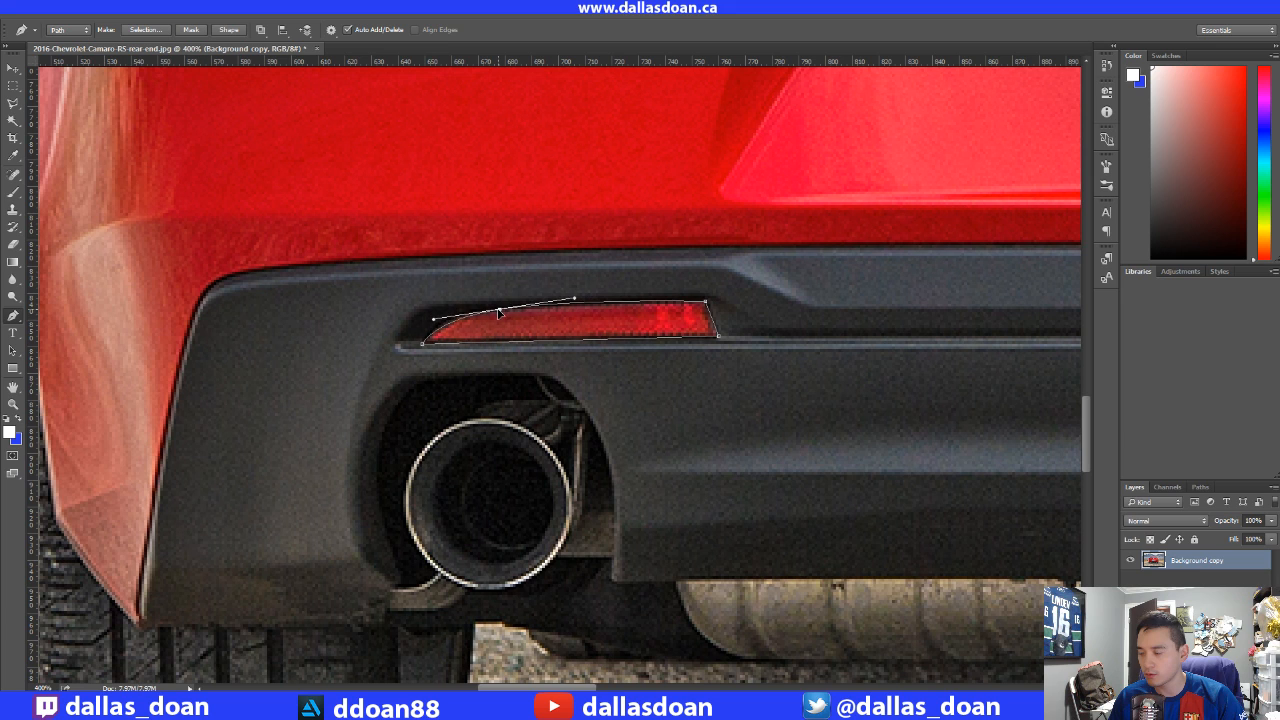
left_click(423, 344, "ctrl")
- Convert the reflector path to a selection, invert it and delete the rest of the photo
right_click(566, 312)
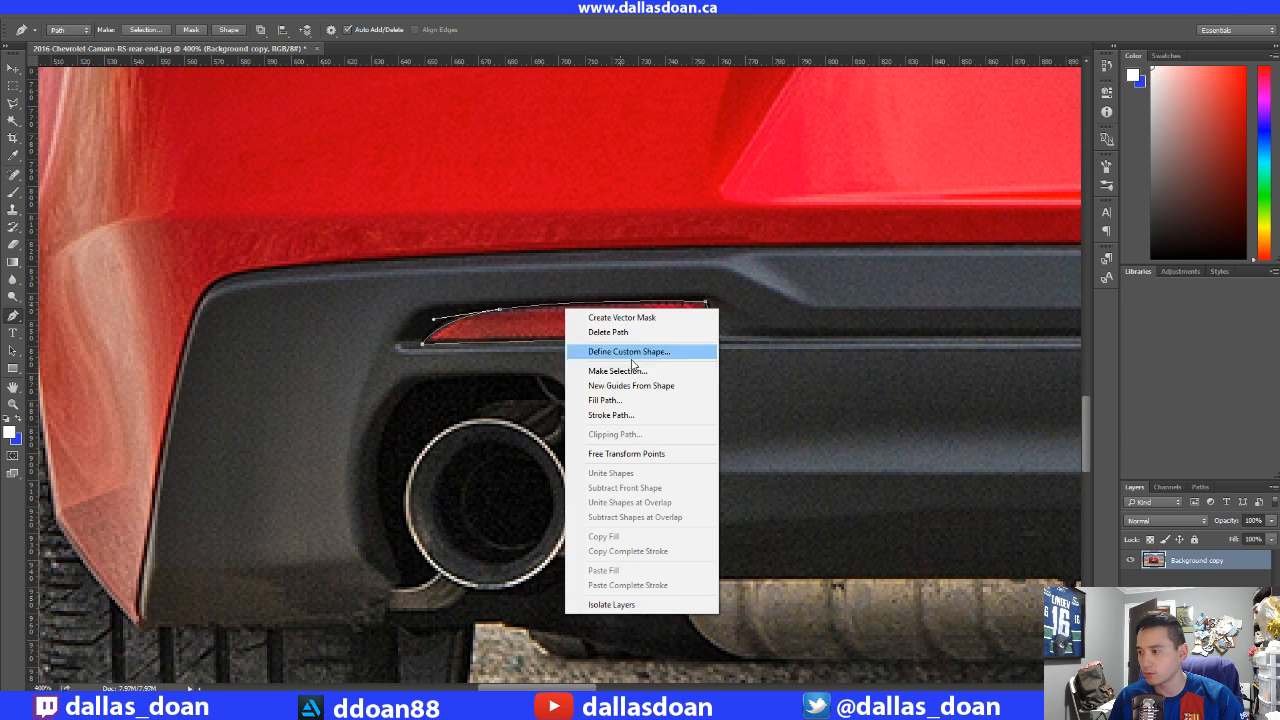
left_click(615, 371)
left_click(708, 212)
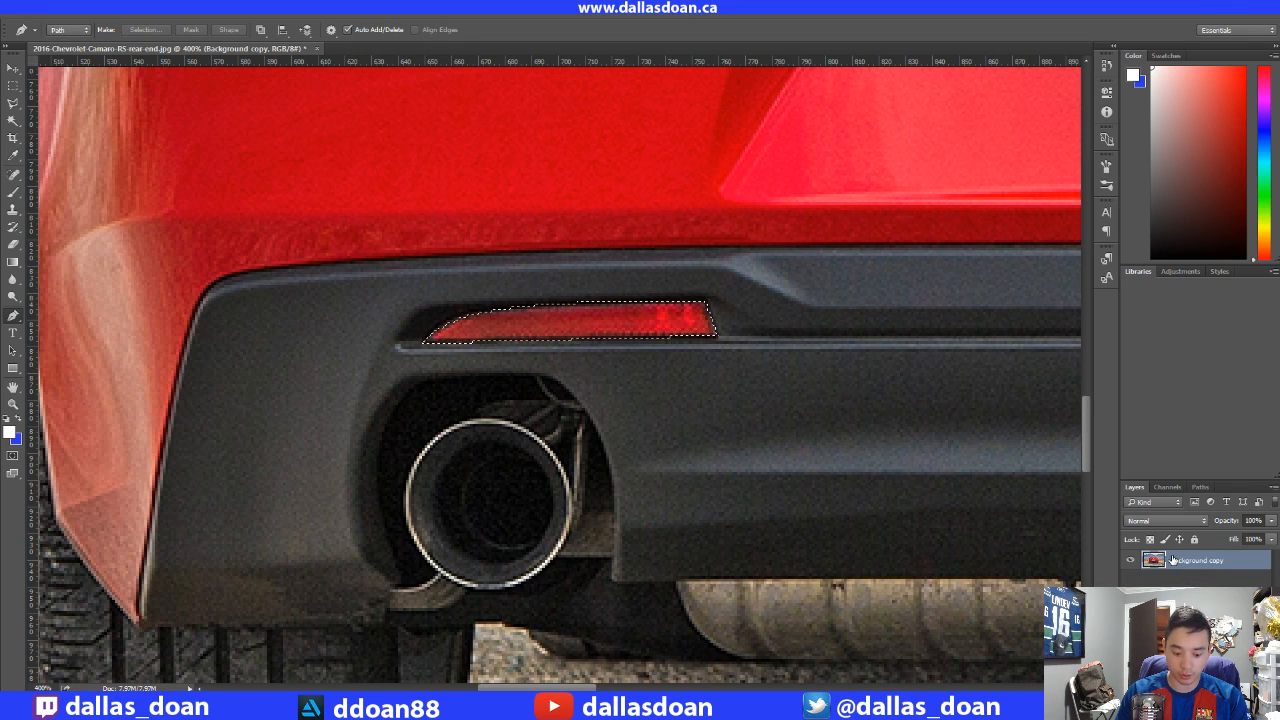
key("ctrl+d")
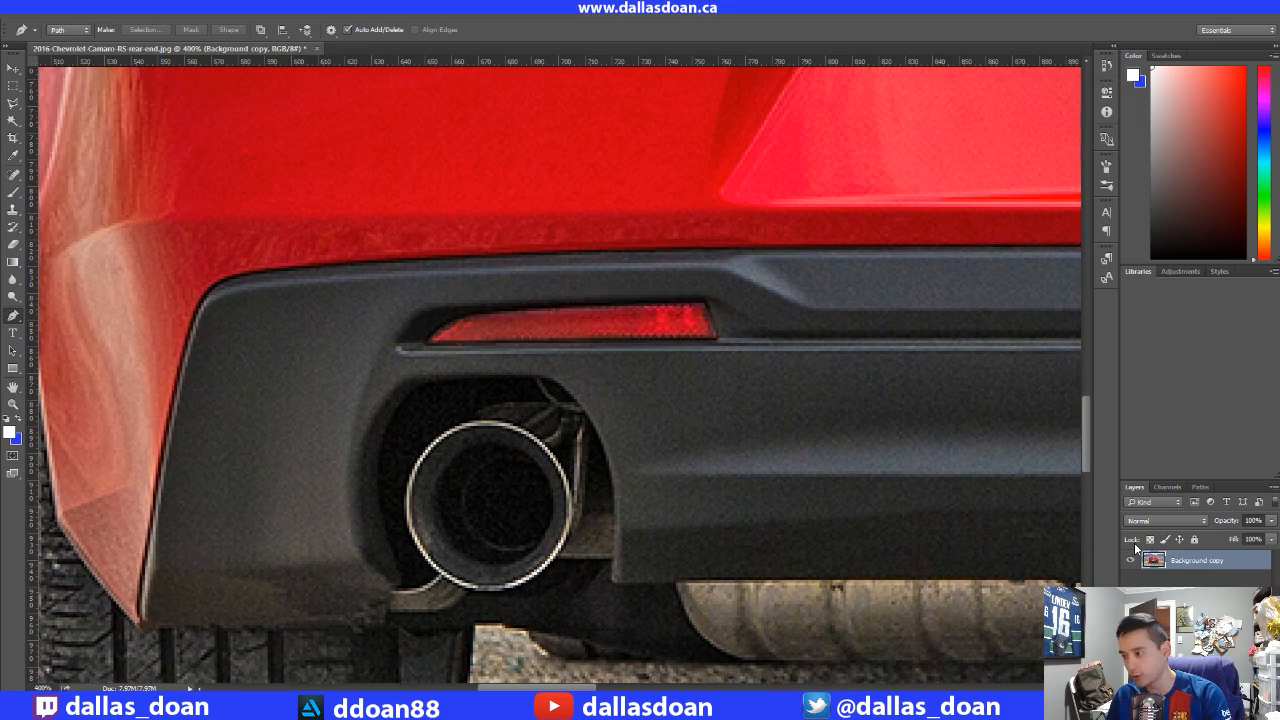
key("ctrl+minus")
key("ctrl+minus")
key("ctrl+minus")
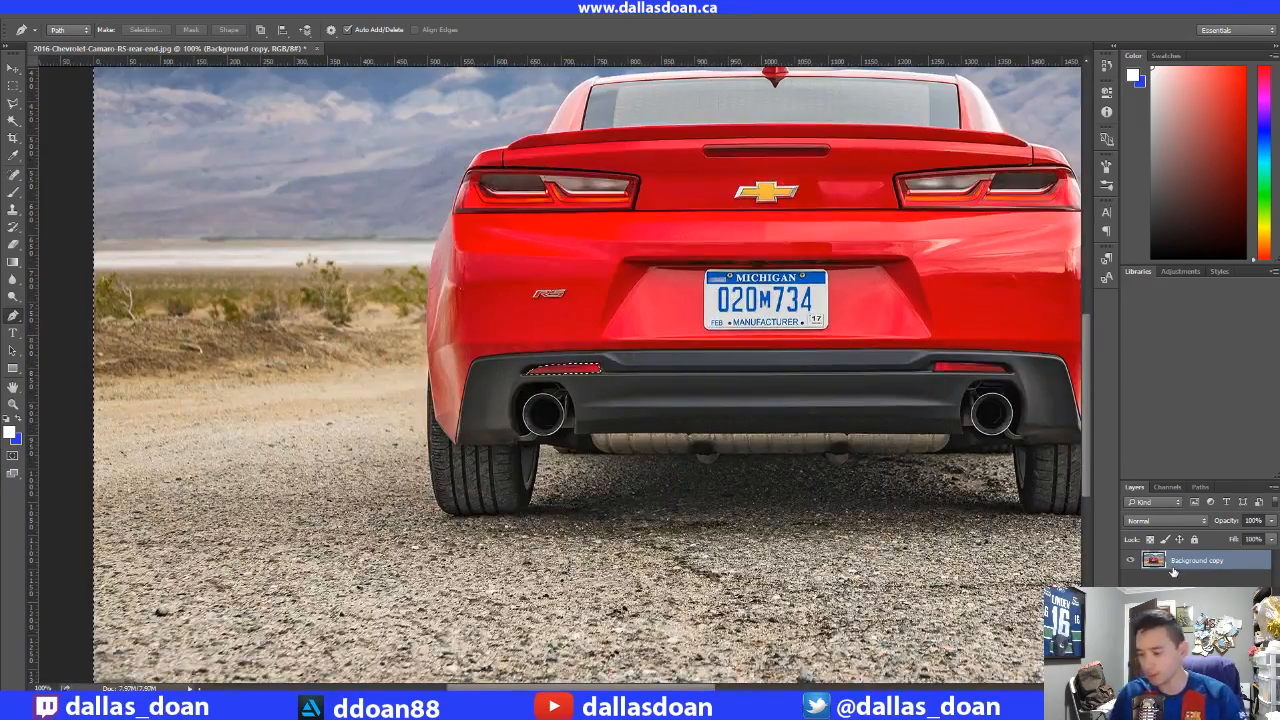
key("Delete")
key("ctrl+minus")
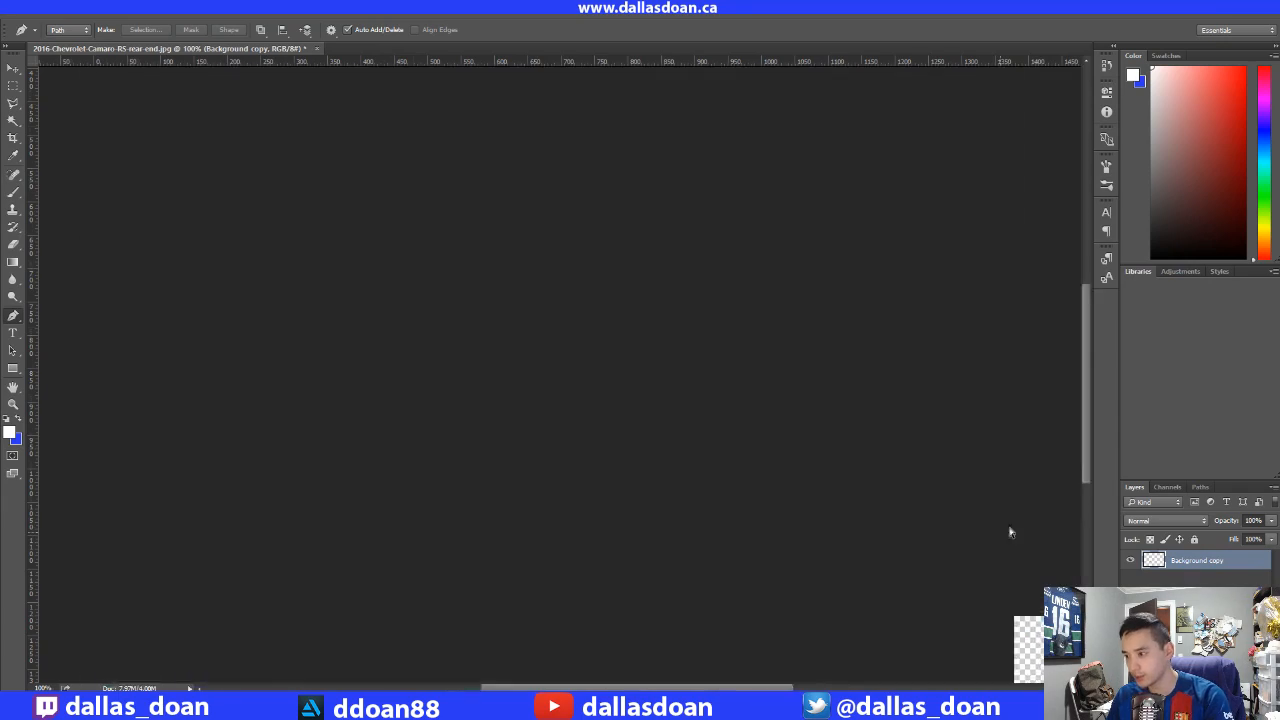
- Crop the canvas to a small 1:1 square closely surrounding the isolated red reflector
key("c")
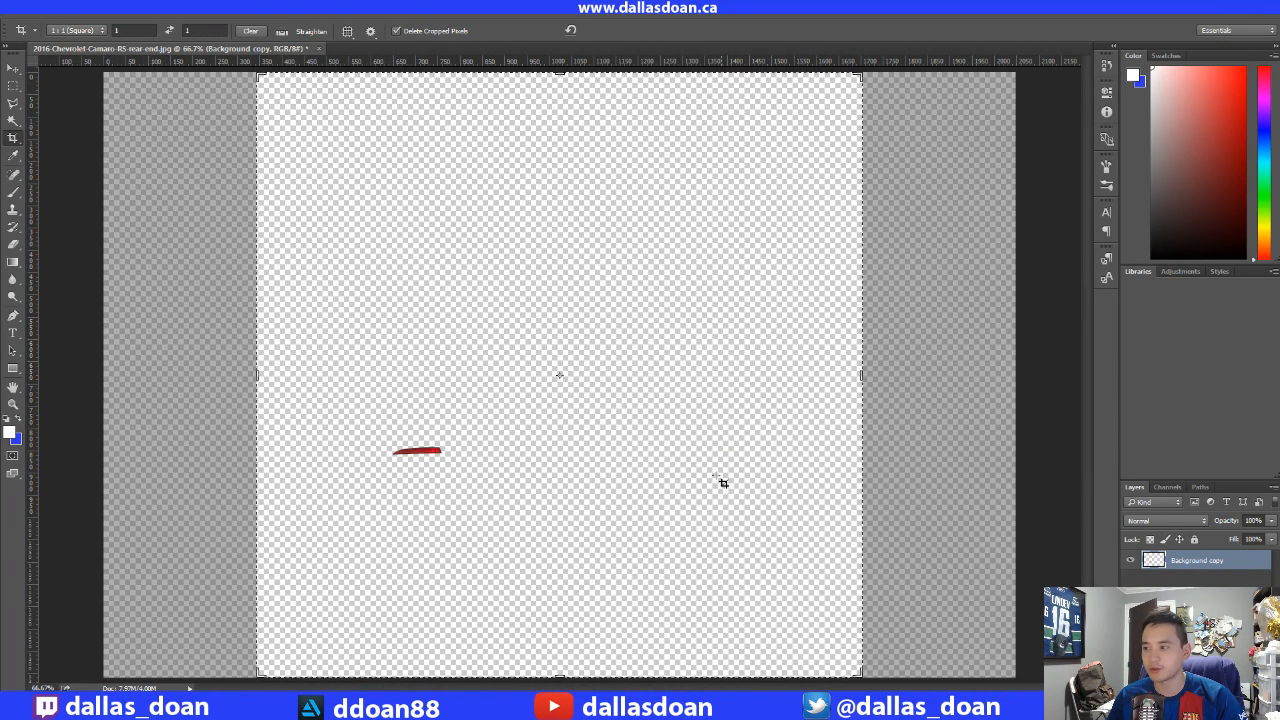
left_click_drag(620, 440, 575, 420)
key("Escape")
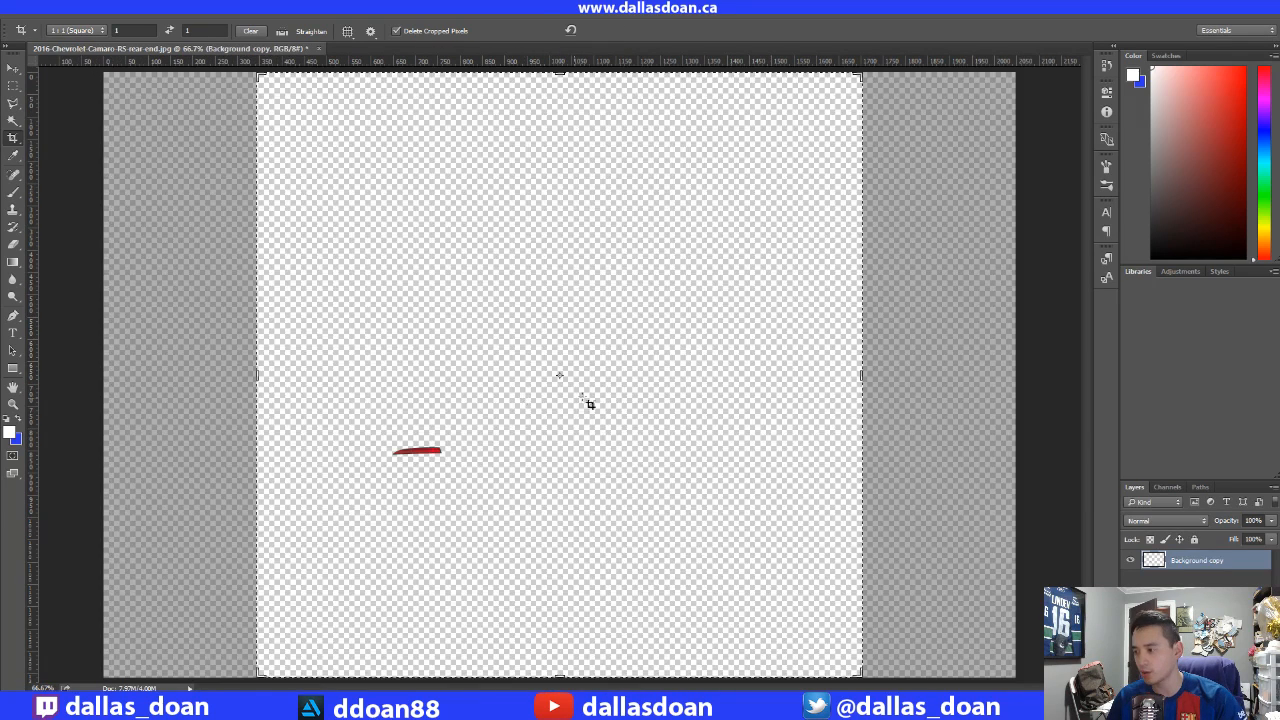
left_click_drag(352, 393, 489, 506)
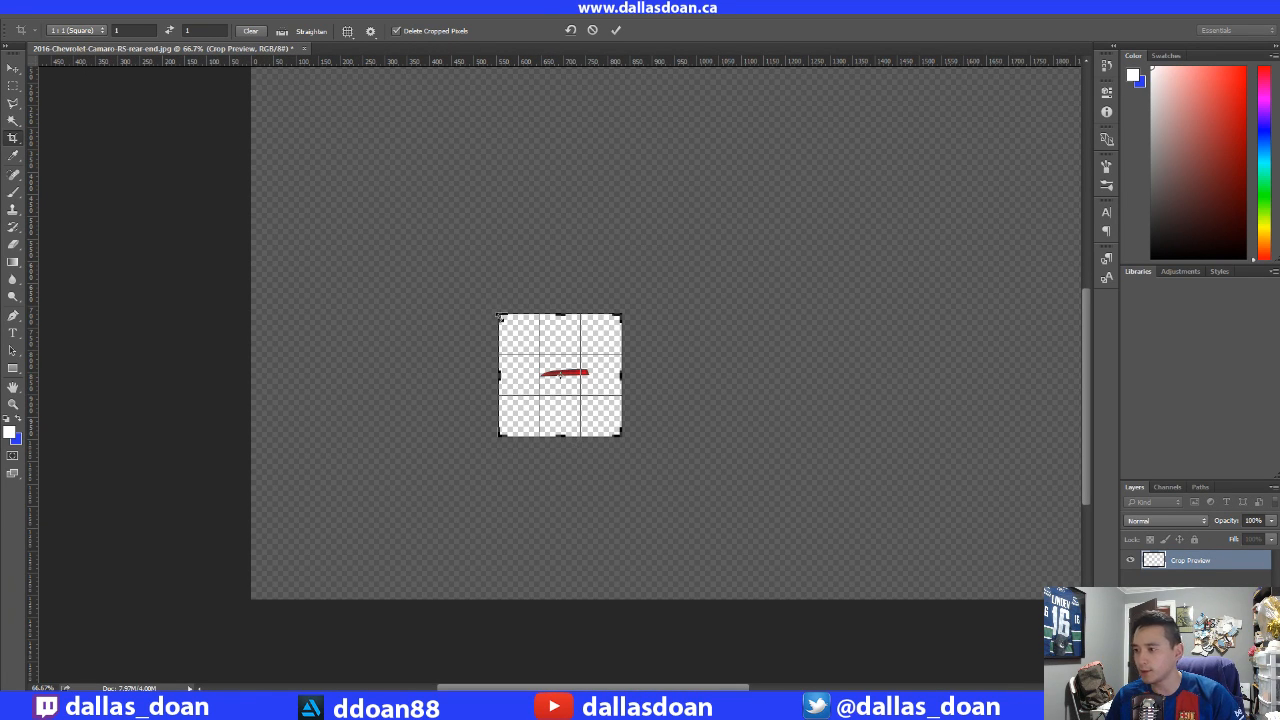
left_click_drag(500, 316, 512, 324)
left_click_drag(579, 376, 590, 388)
key("Return")
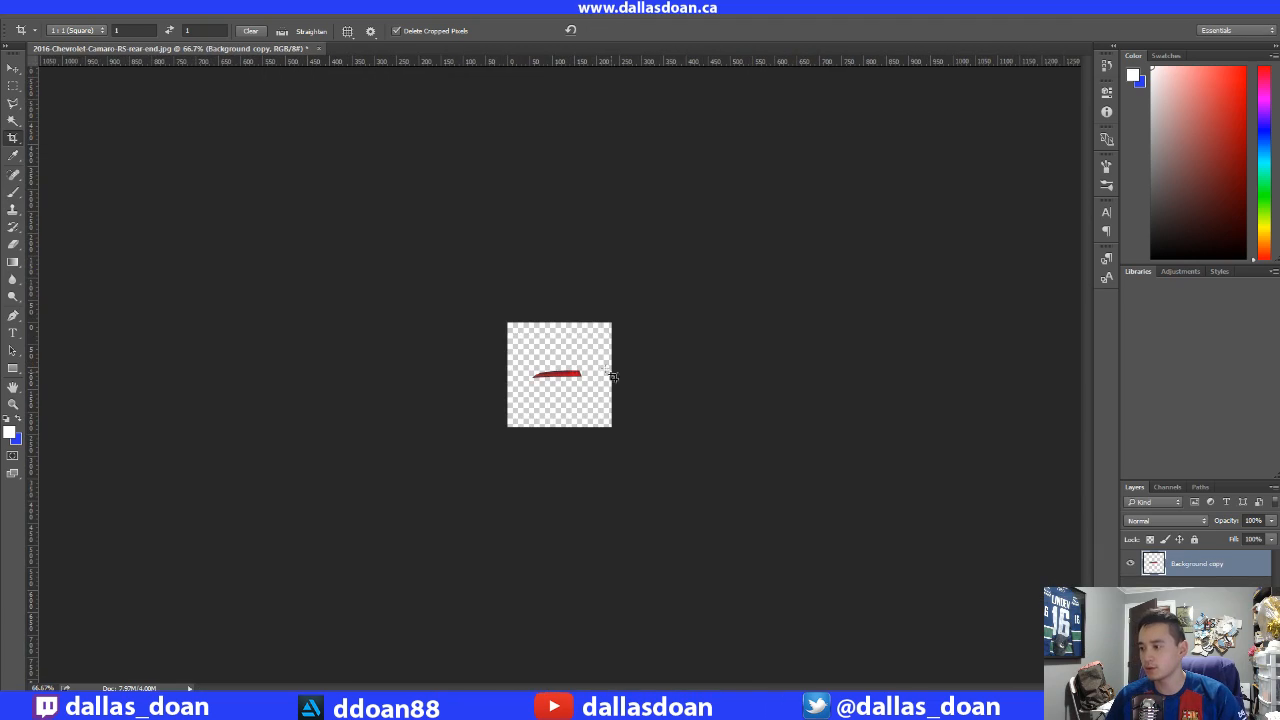
key("m")
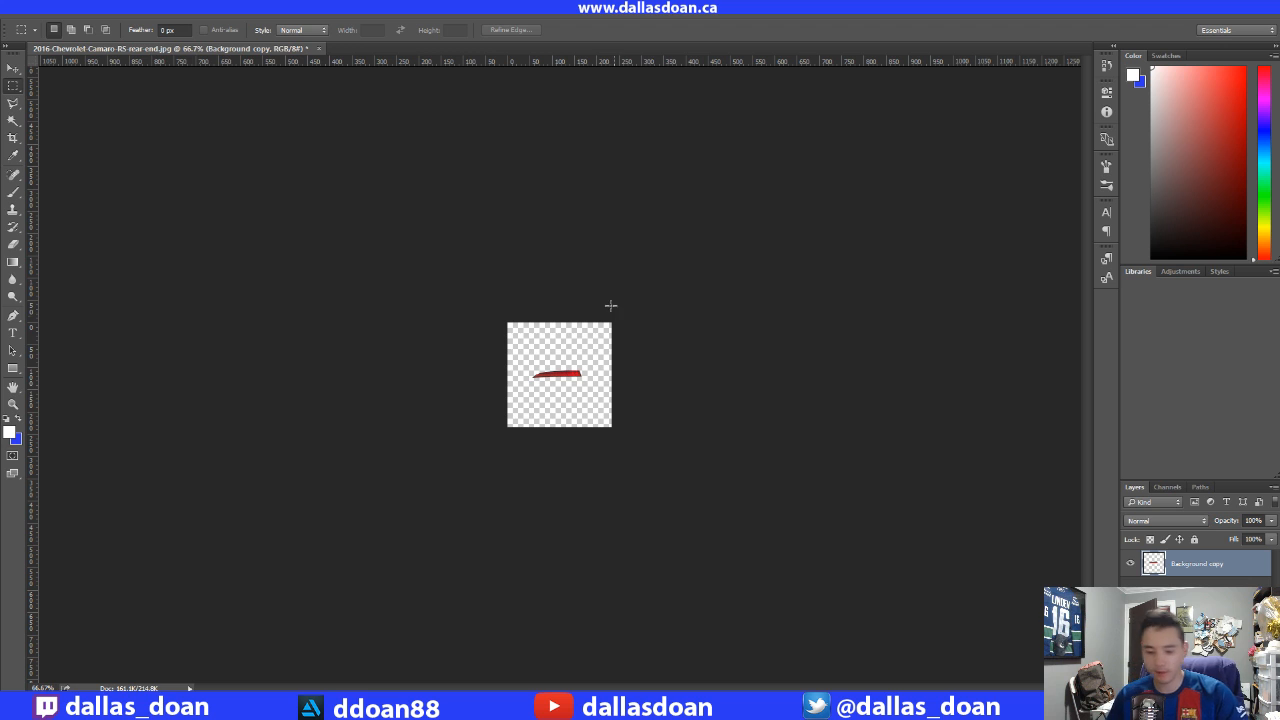
- Save the cropped reflector as a PNG named rearBottomBumperLight_01 in the refs folder with the smallest compression and no interlacing
key("ctrl+shift+s")
left_click(250, 357)
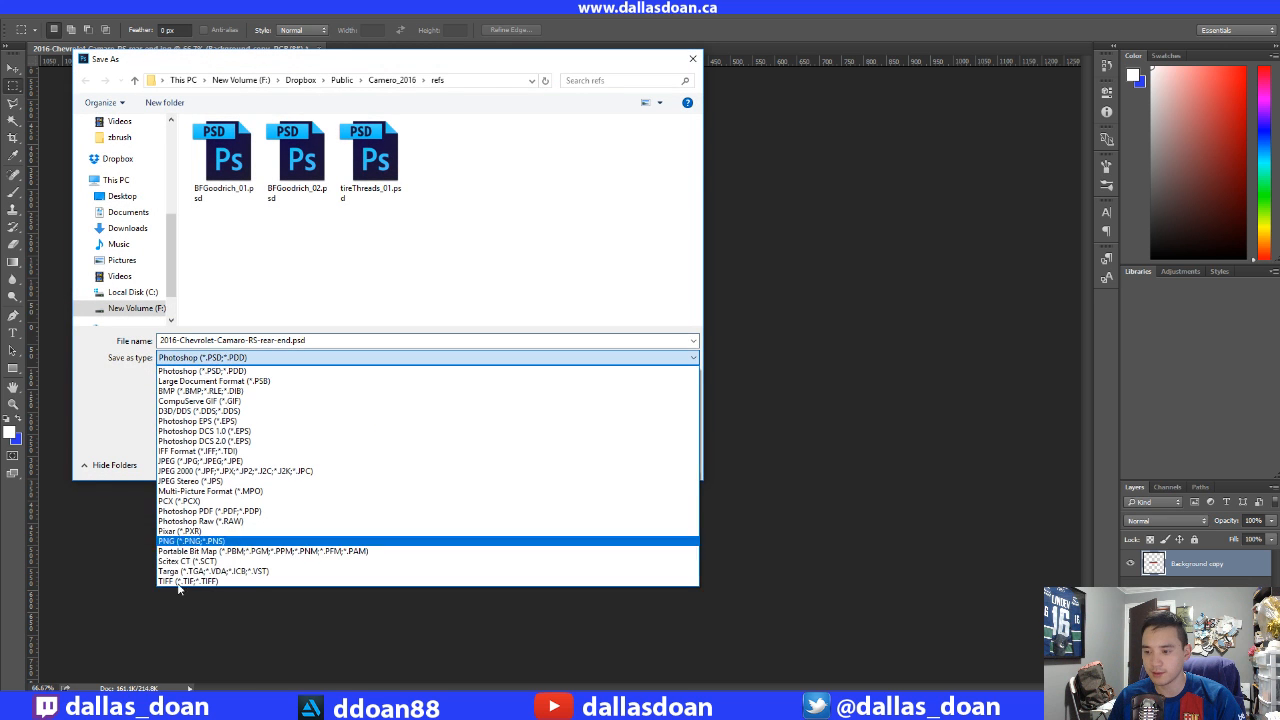
left_click(191, 541)
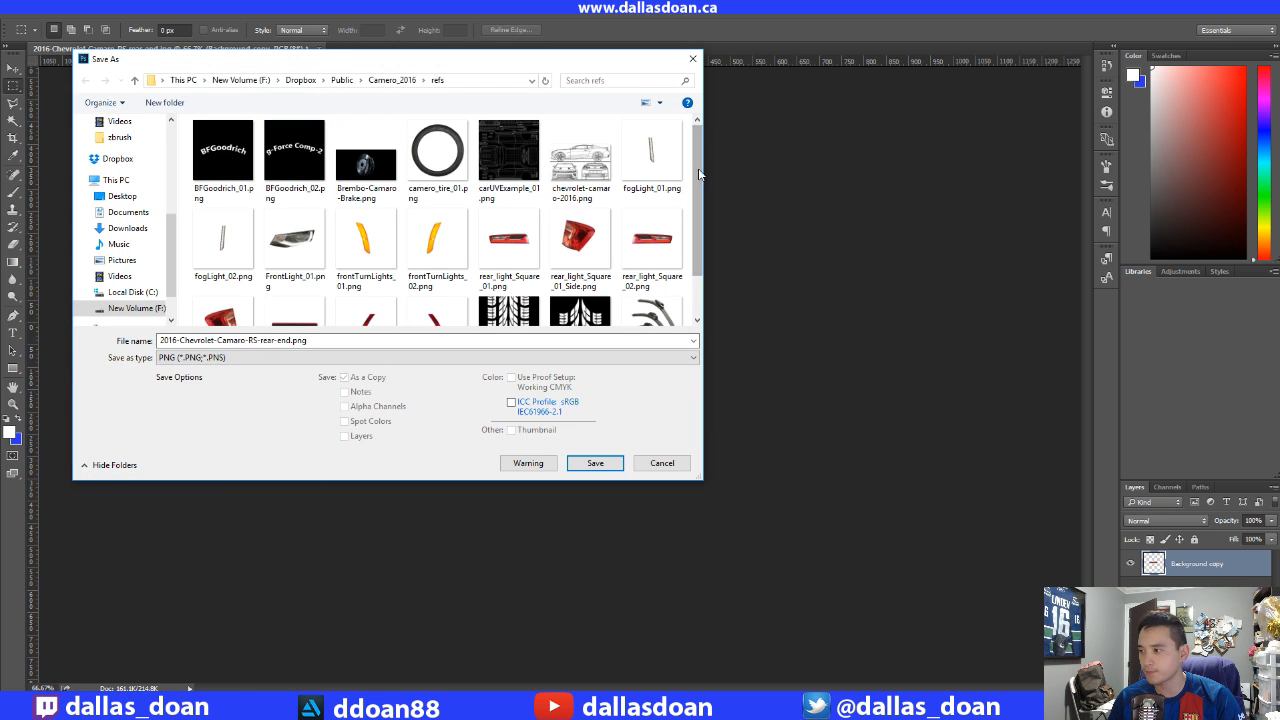
scroll(691, 217, "down", 1)
left_click(279, 340)
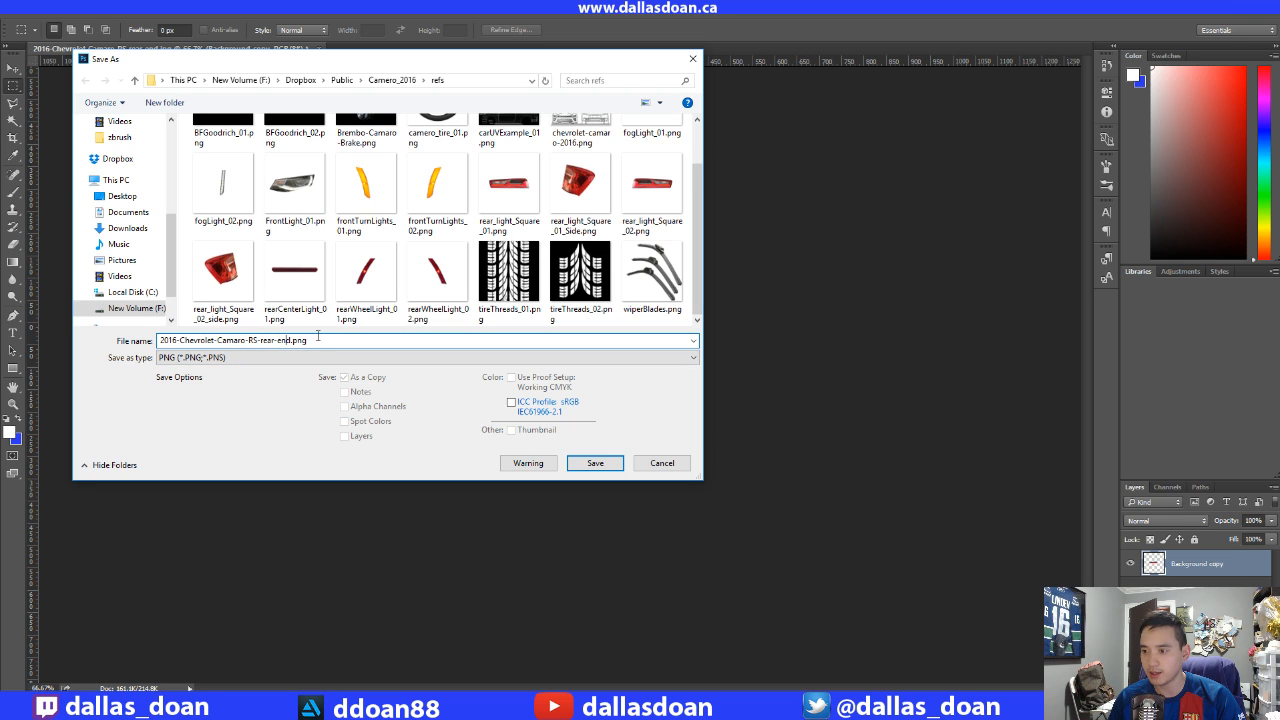
key("shift+Home")
key("BackSpace")
type("rearB")
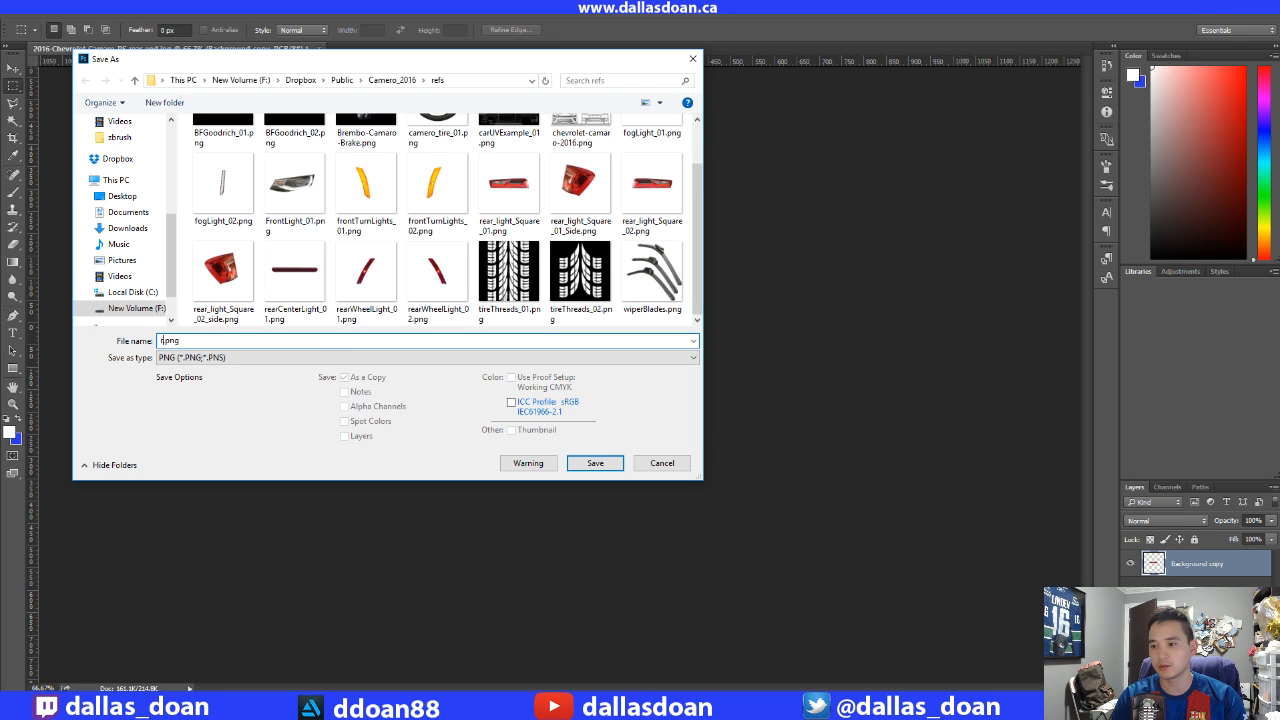
type("ottom")
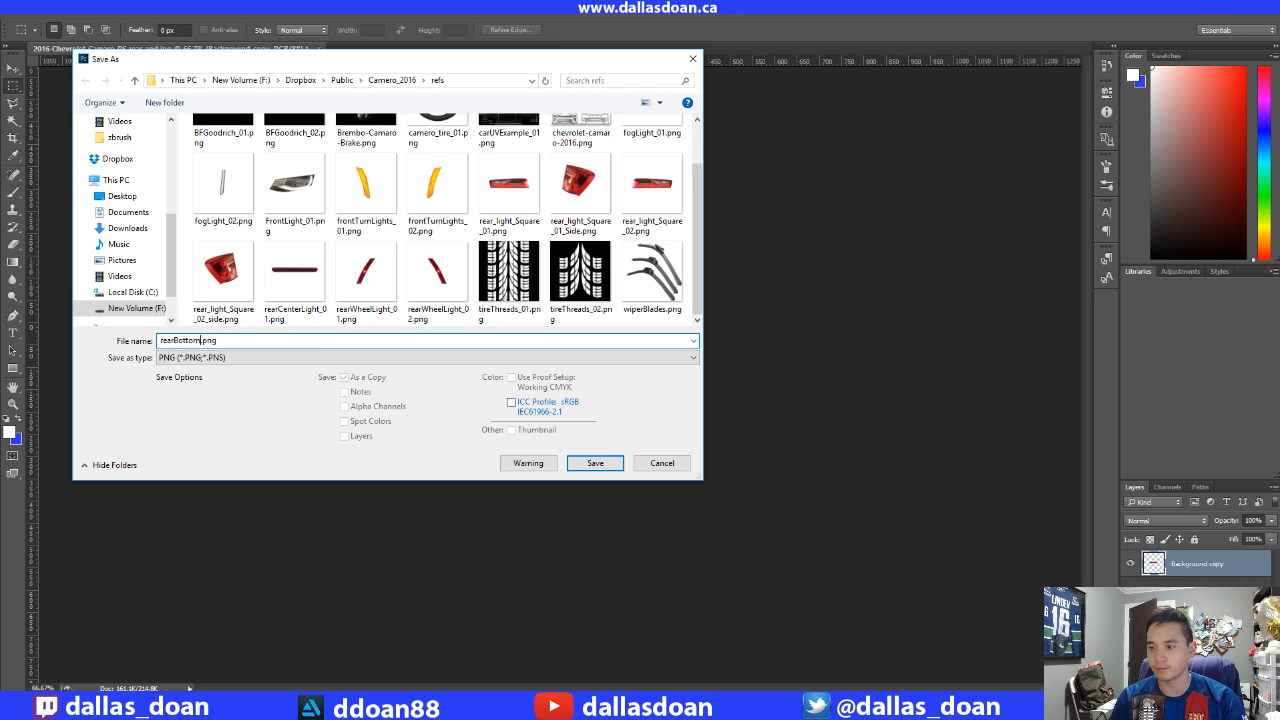
type("BumperLight_01")
key("Return")
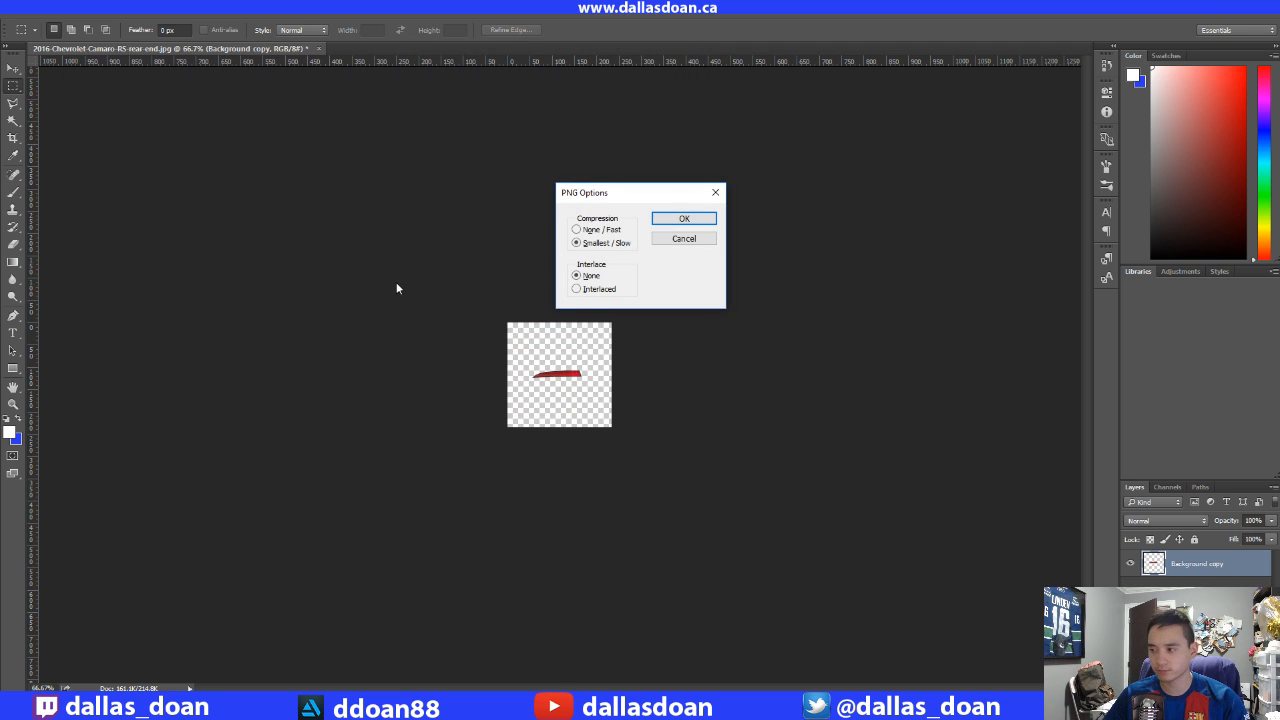
left_click(699, 218)
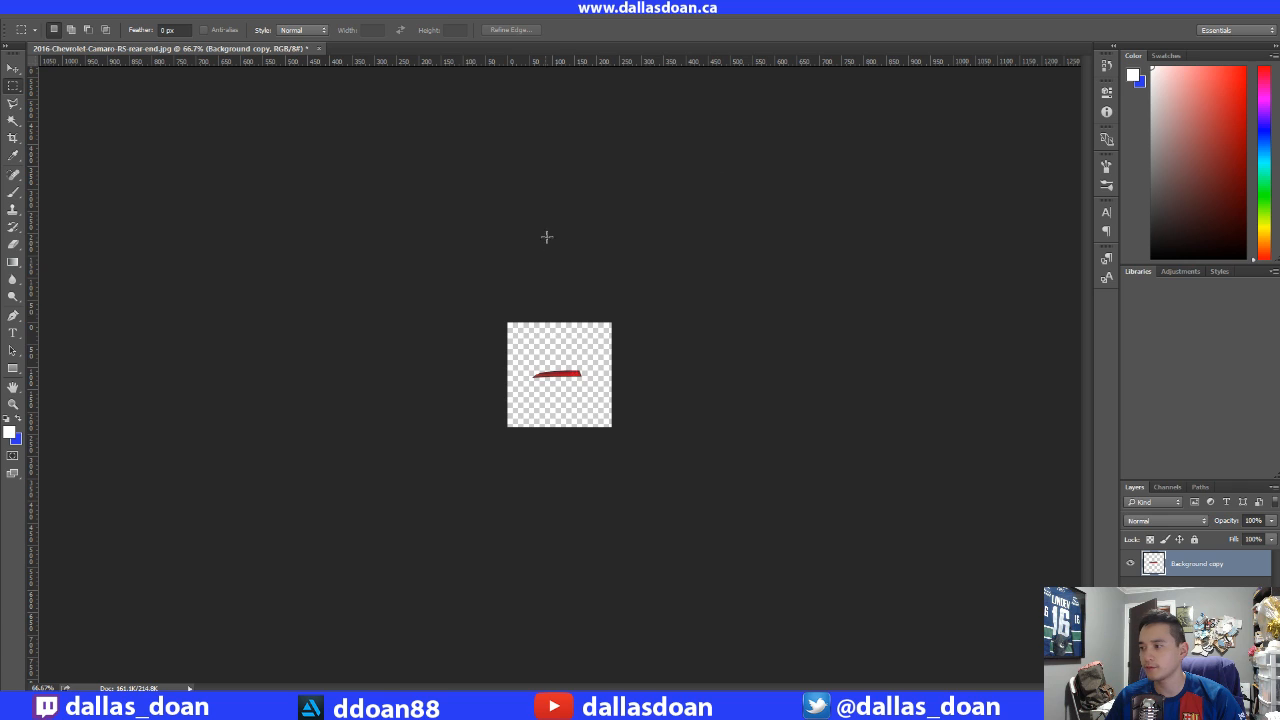
- Close the photo document without saving its changes and switch back to Substance Painter
left_click(319, 49)
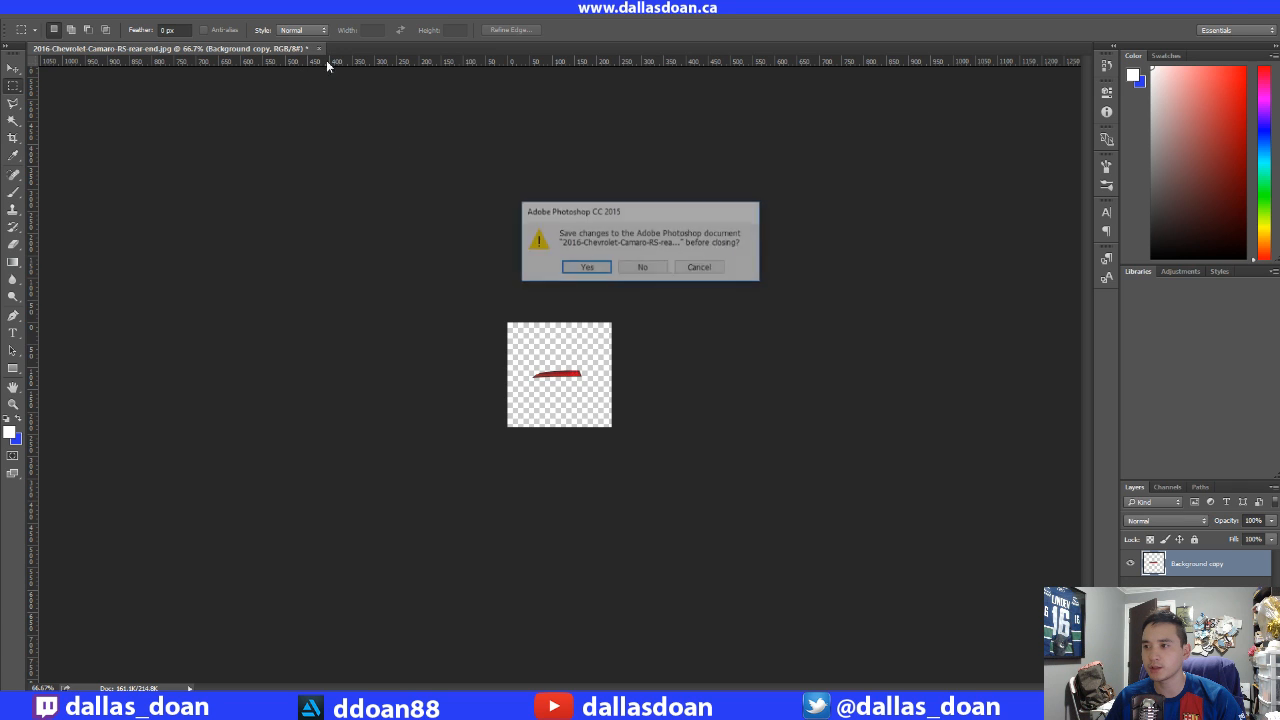
left_click(645, 268)
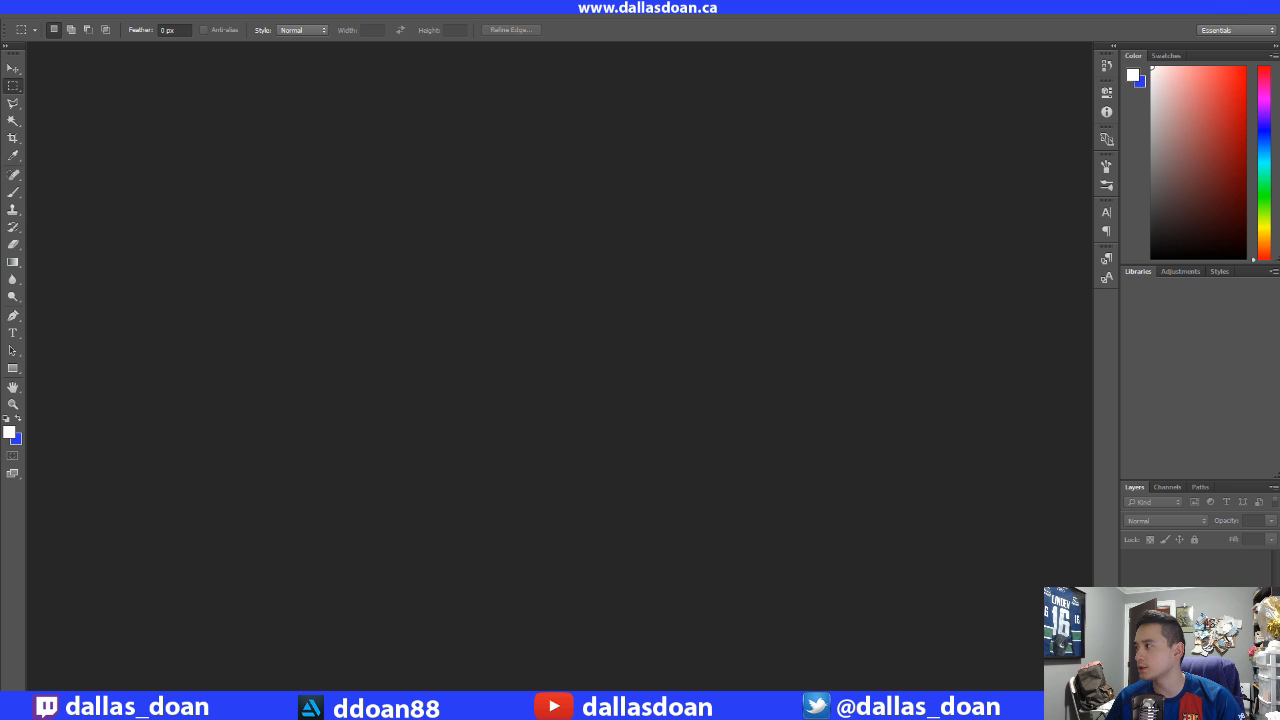
key("alt+Tab")
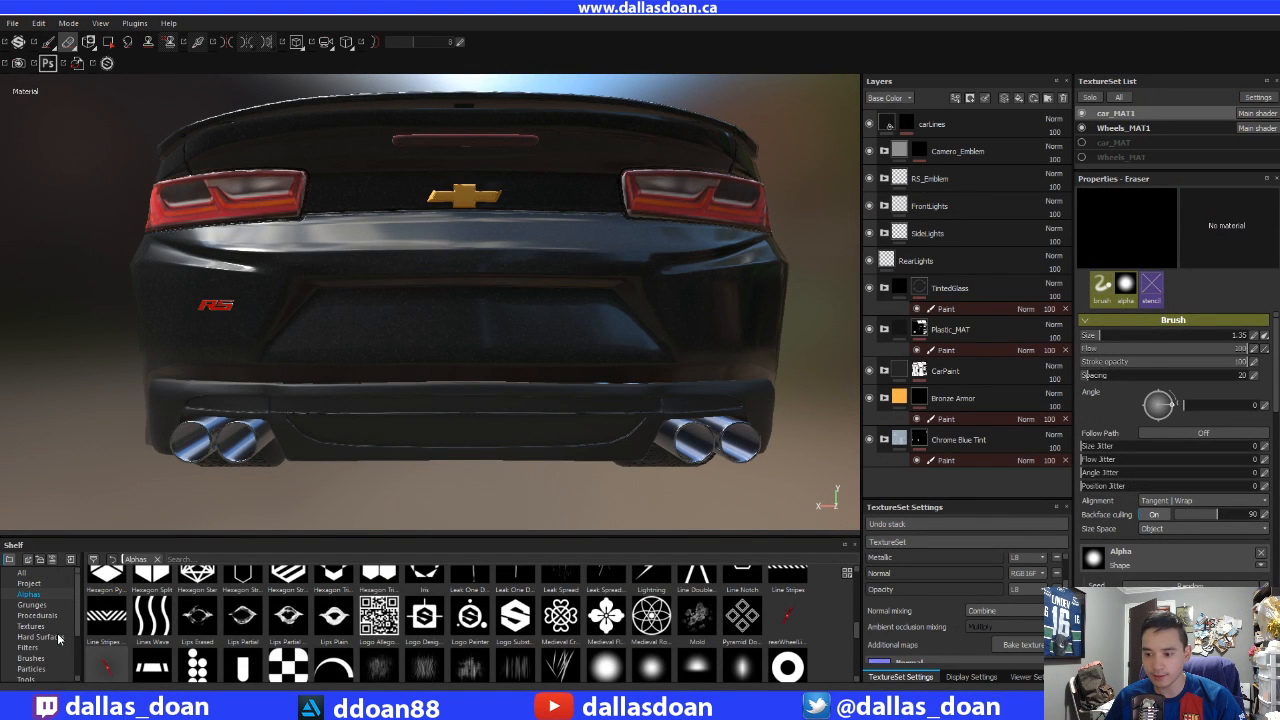
- Show the shelf's texture resources and add rearBottomBumperLight_01.png as a resource for import
scroll(74, 605, "down", 3)
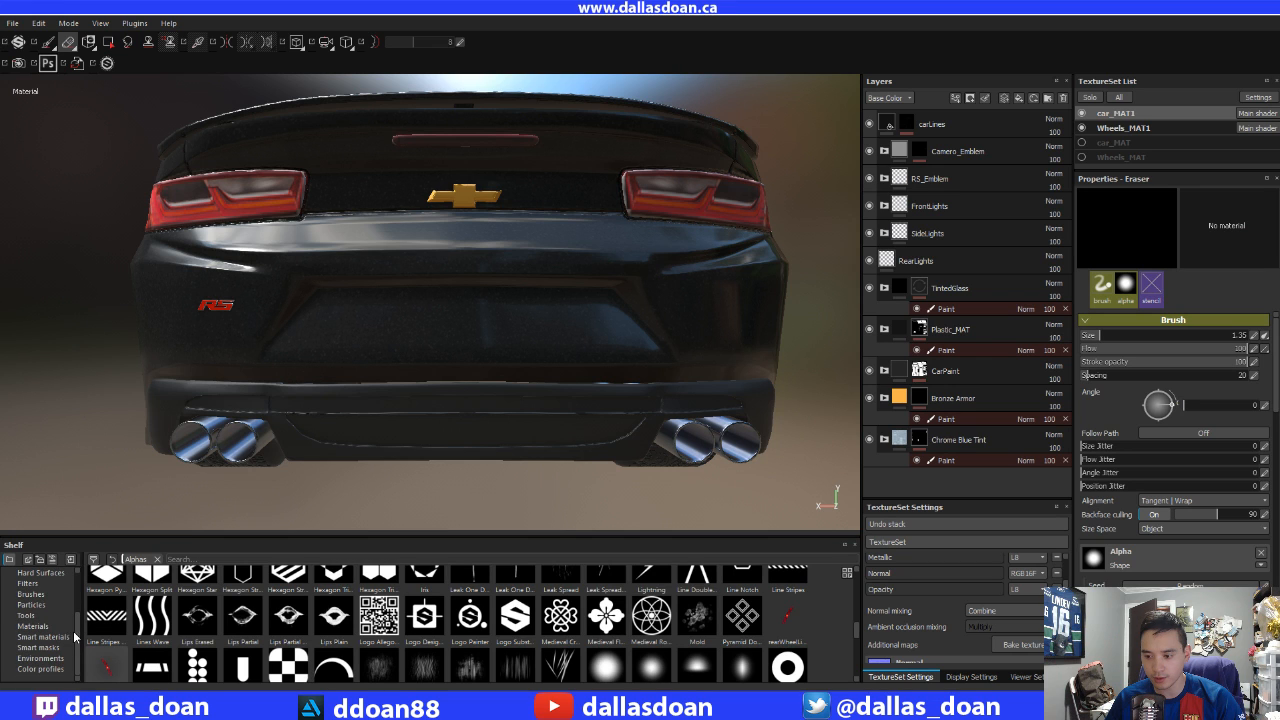
scroll(40, 622, "up", 3)
left_click(44, 626)
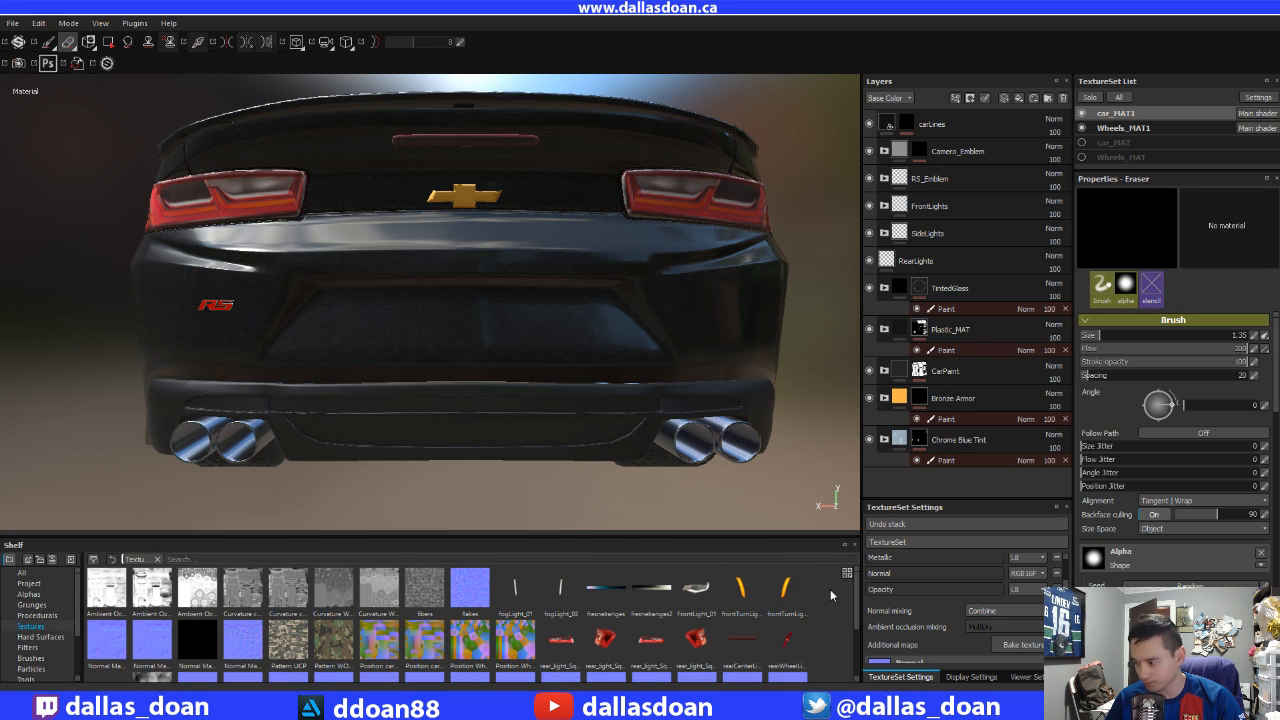
scroll(854, 615, "down", 1)
scroll(854, 615, "down", 1)
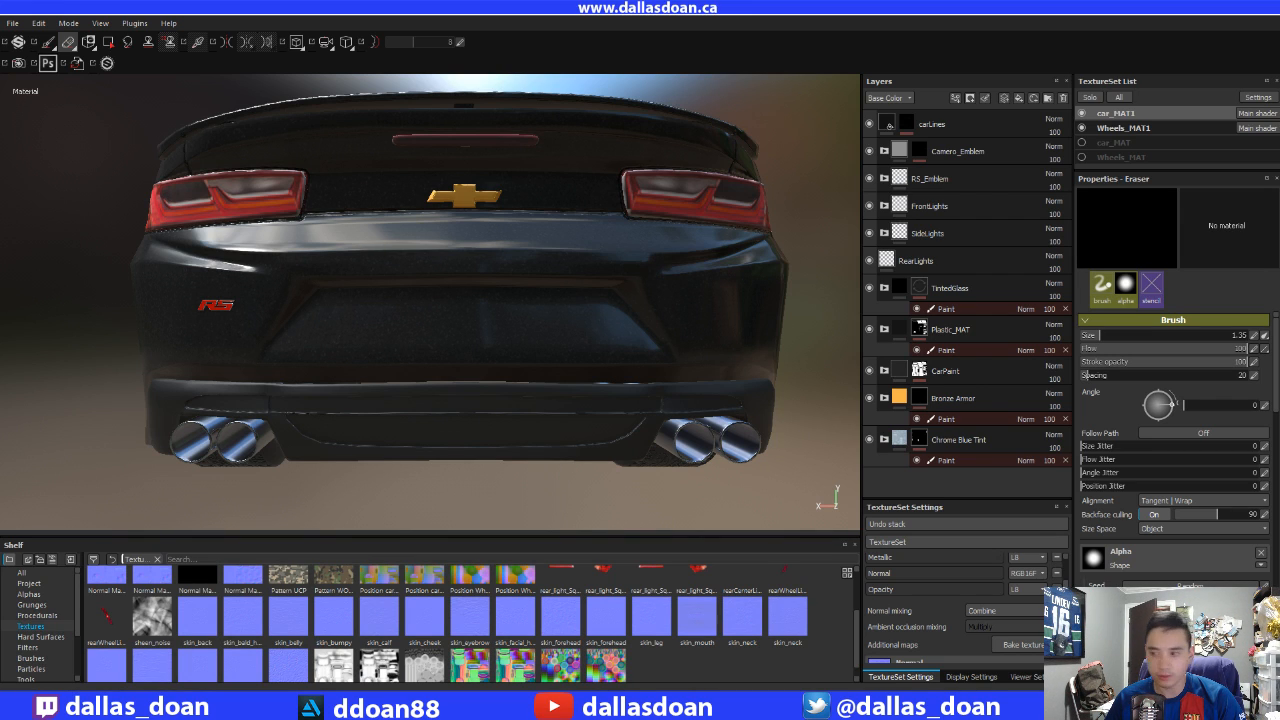
left_click_drag(2, 560, 405, 629)
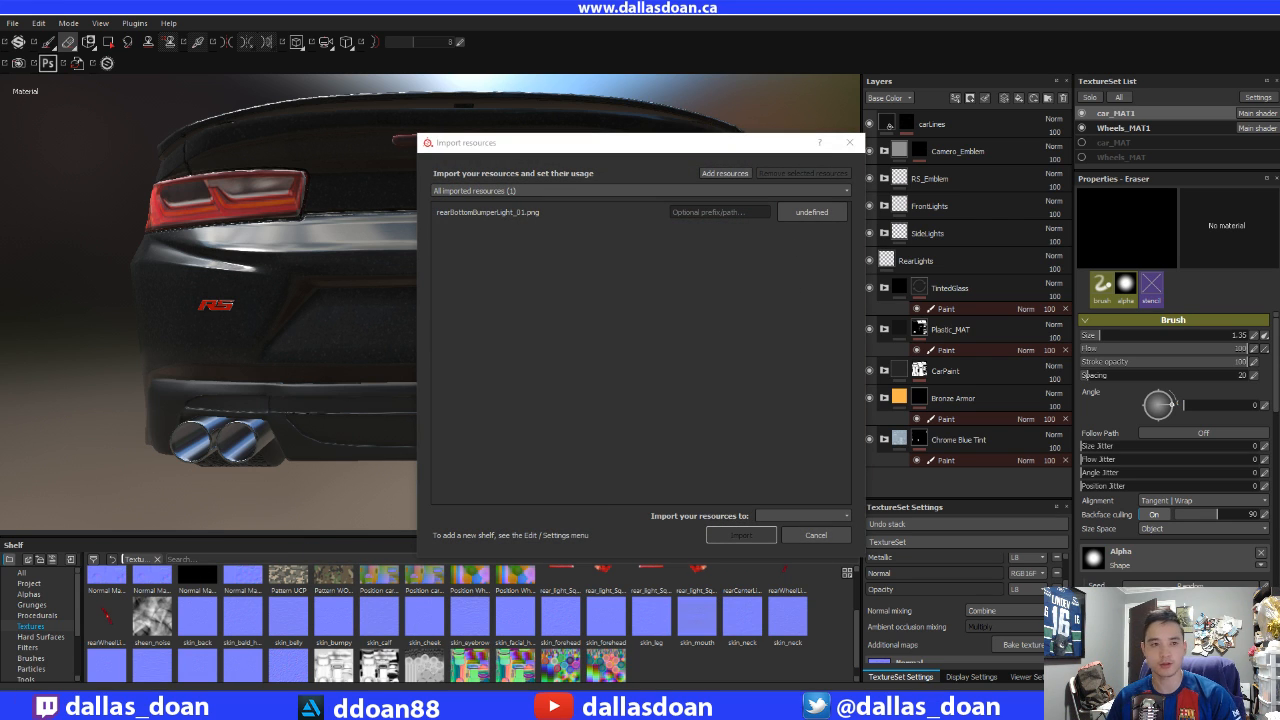
- Set the reflector image's usage to texture and import it into the project 'camero_2016_v2'
mouse_move(2, 150)
left_mouse_down()
mouse_move(380, 151)
mouse_move(2, 160)
left_mouse_up()
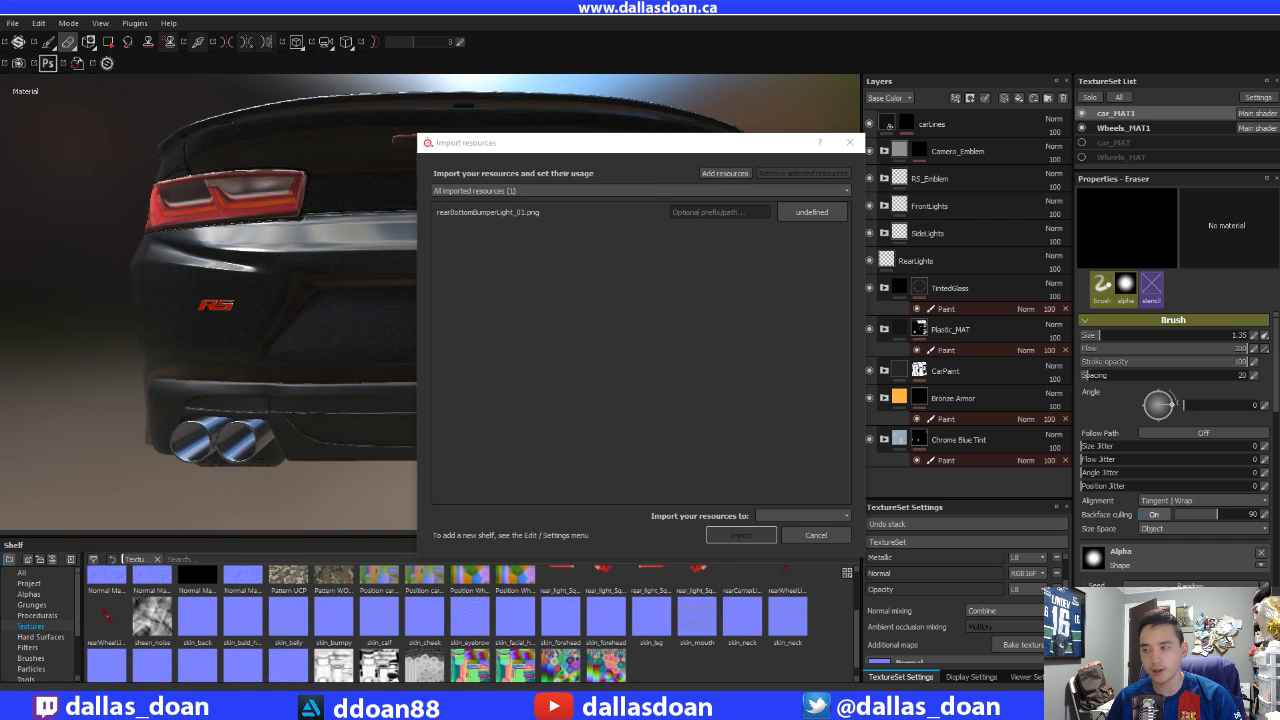
left_click(811, 212)
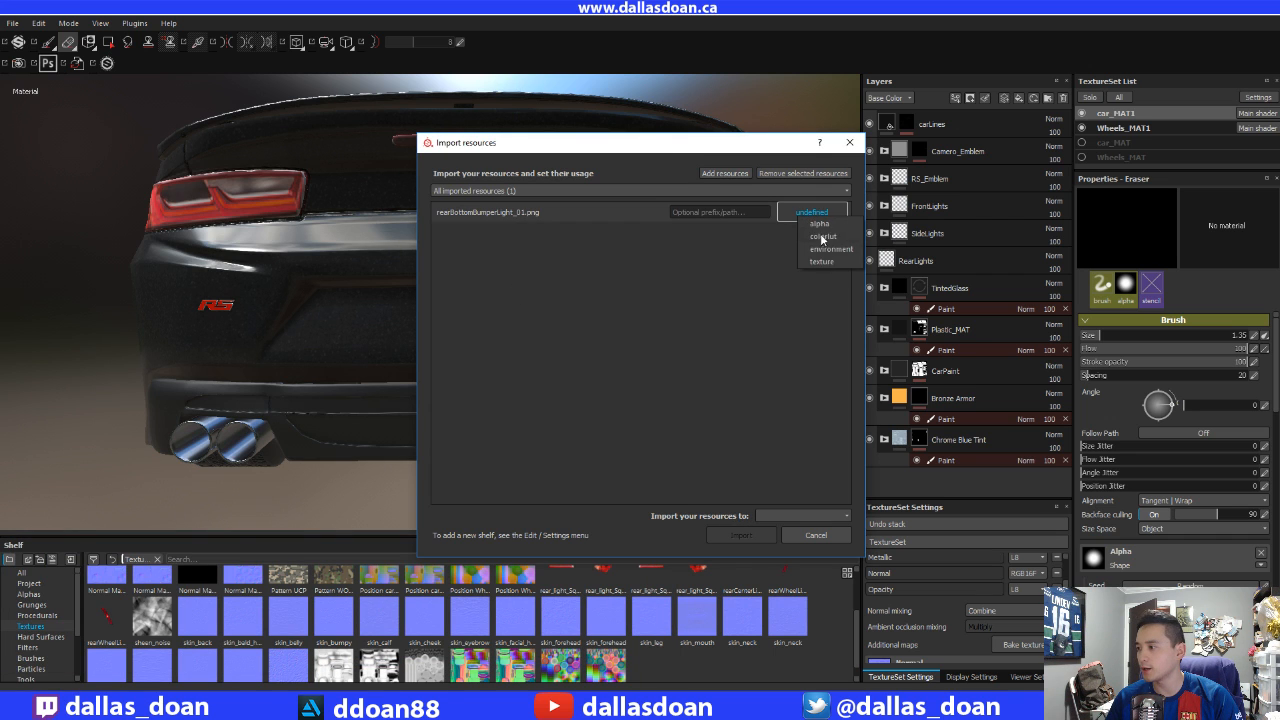
left_click(821, 261)
left_click(796, 514)
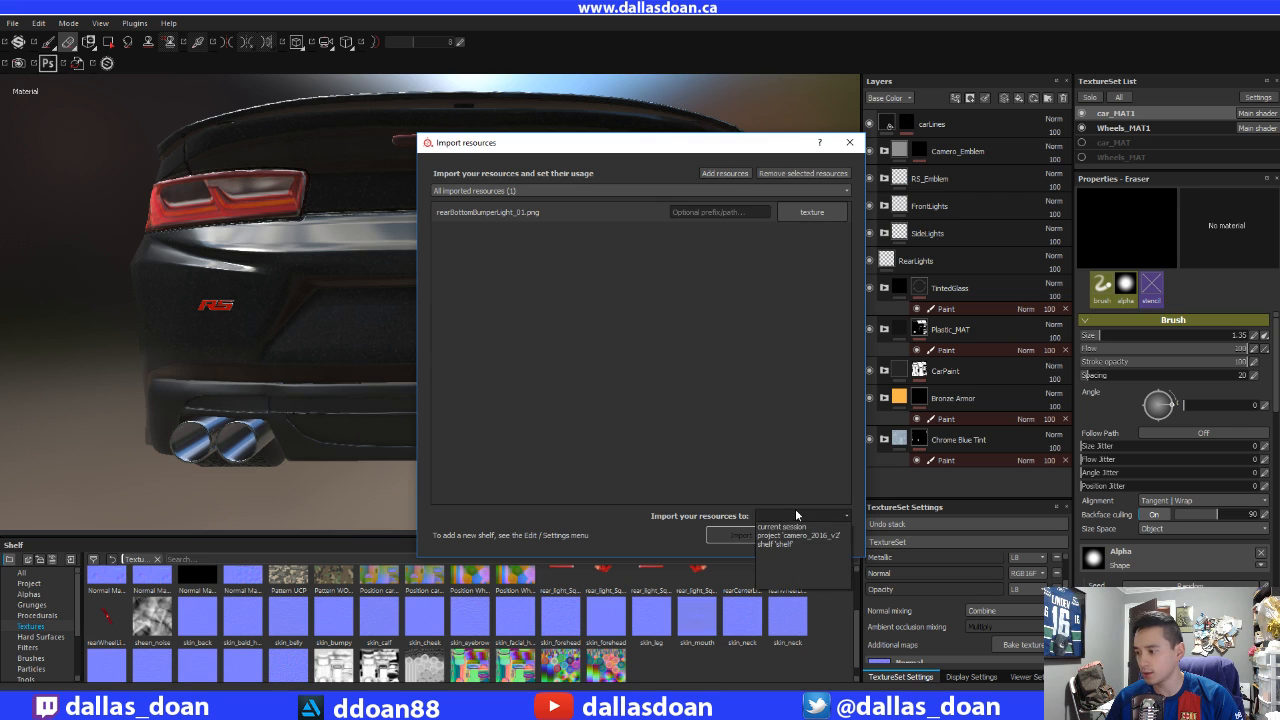
left_click(785, 545)
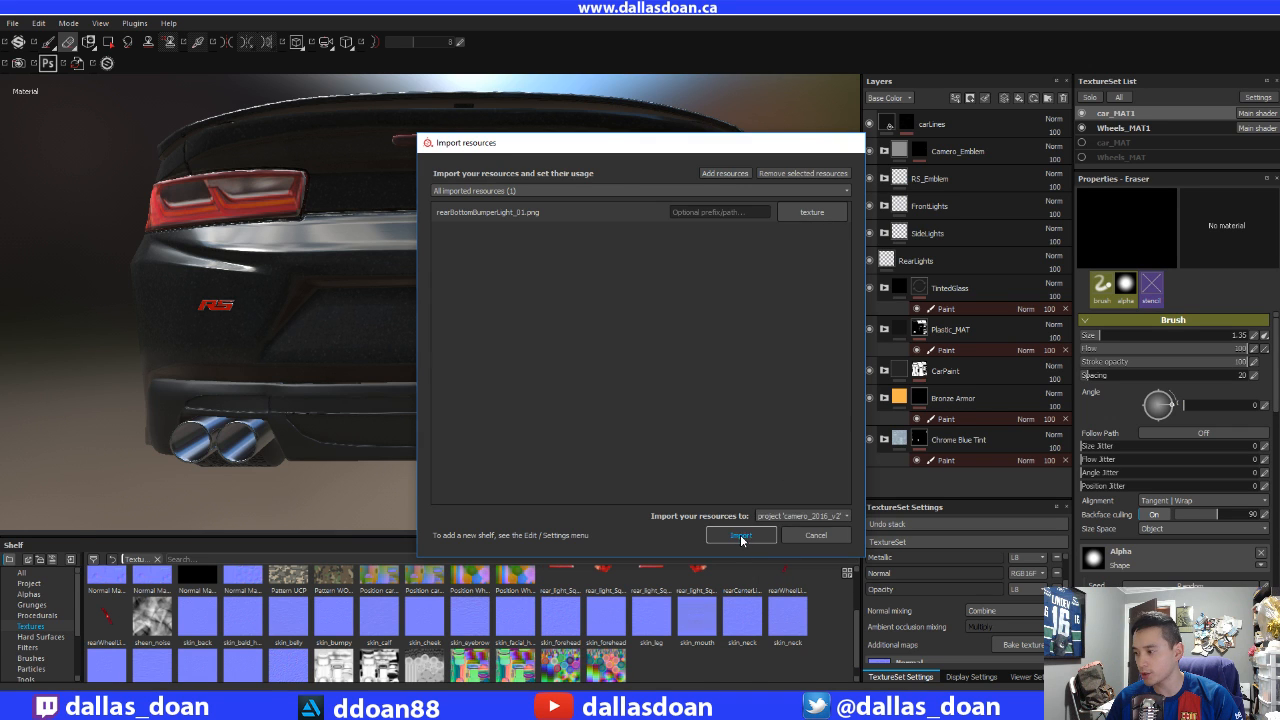
left_click(740, 534)
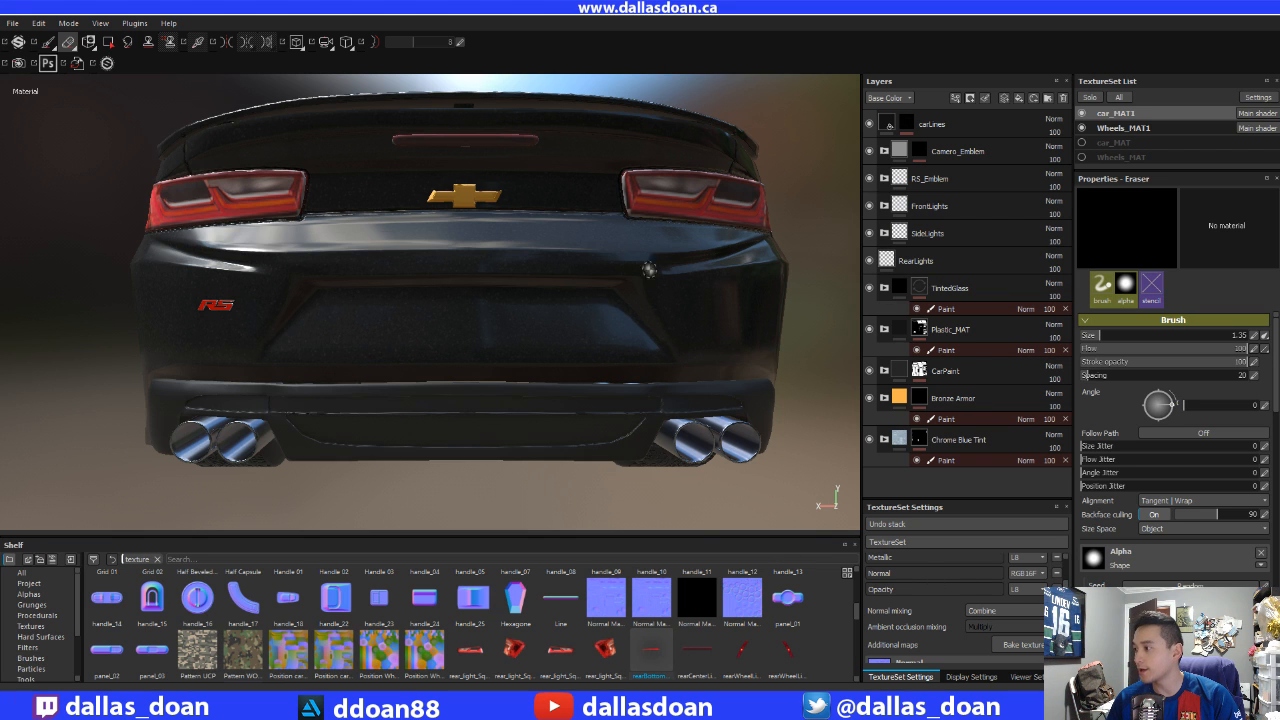
- Hide and show the RearLights layer to check what it contains, and leave it selected for painting
left_click_drag(650, 270, 634, 240, "alt")
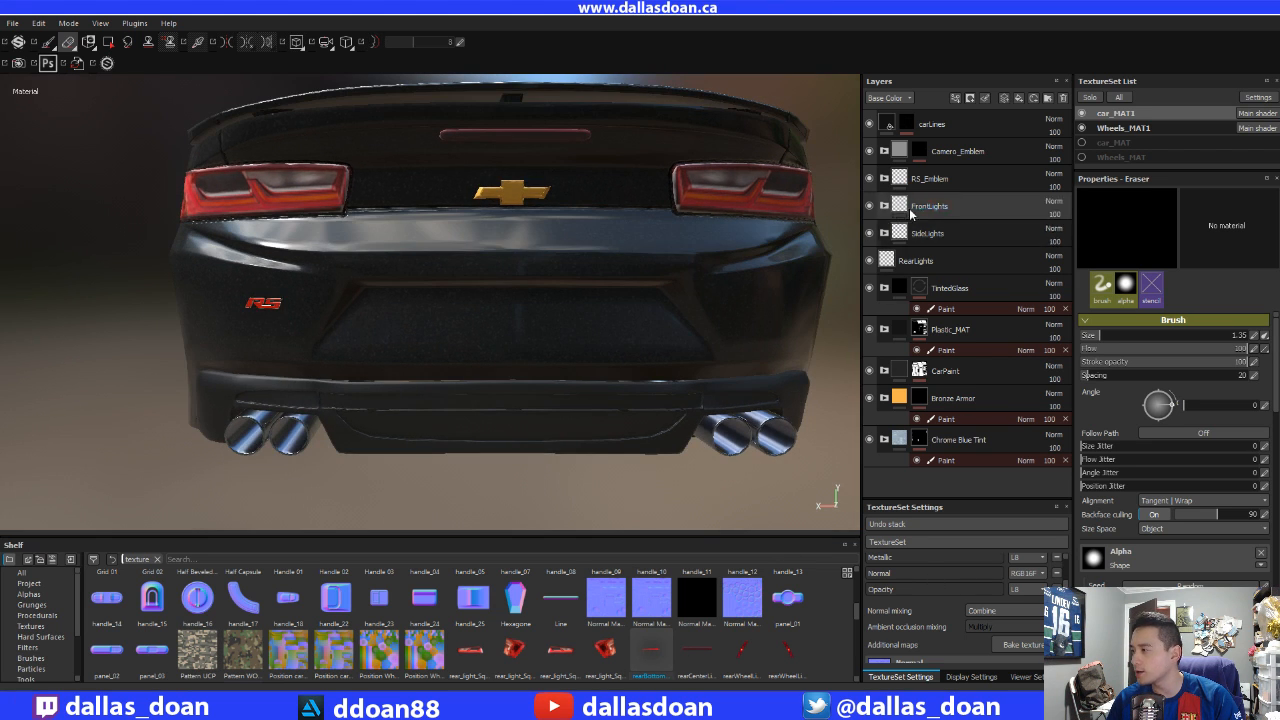
left_click(887, 264)
left_click(870, 261)
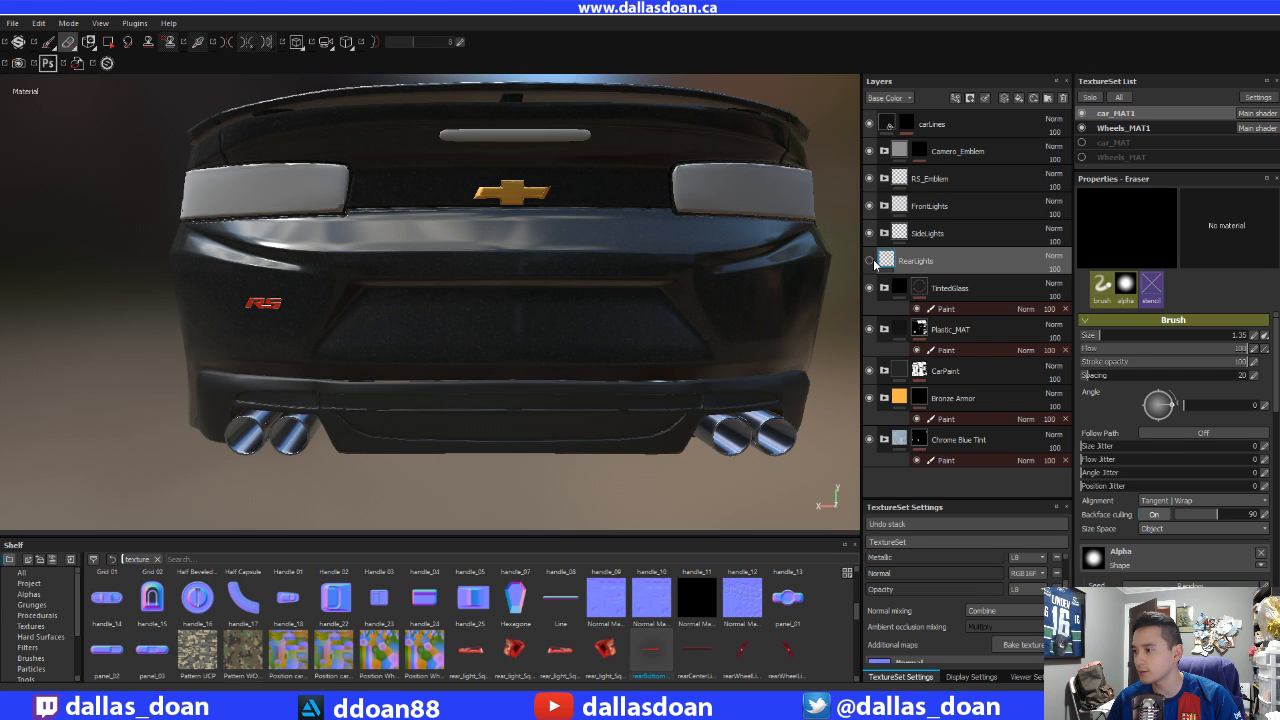
left_click(870, 261)
left_click_drag(580, 212, 517, 224, "alt")
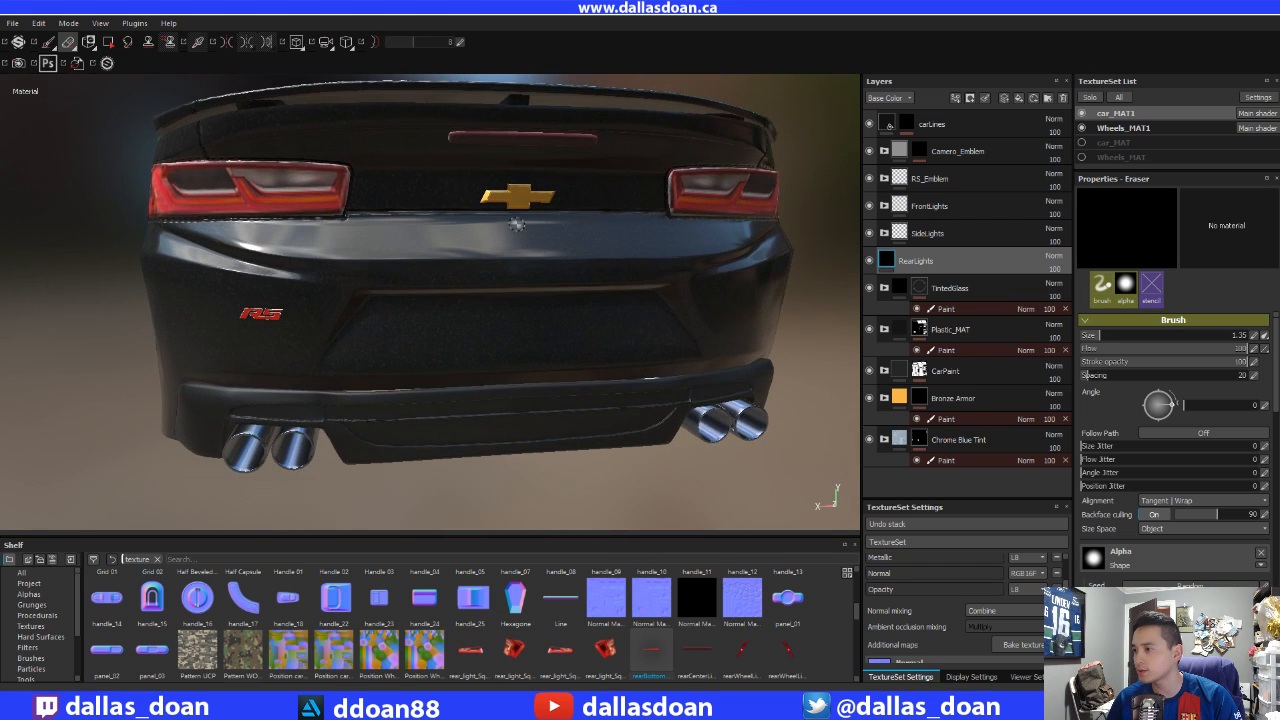
left_click(934, 234)
left_click(933, 266)
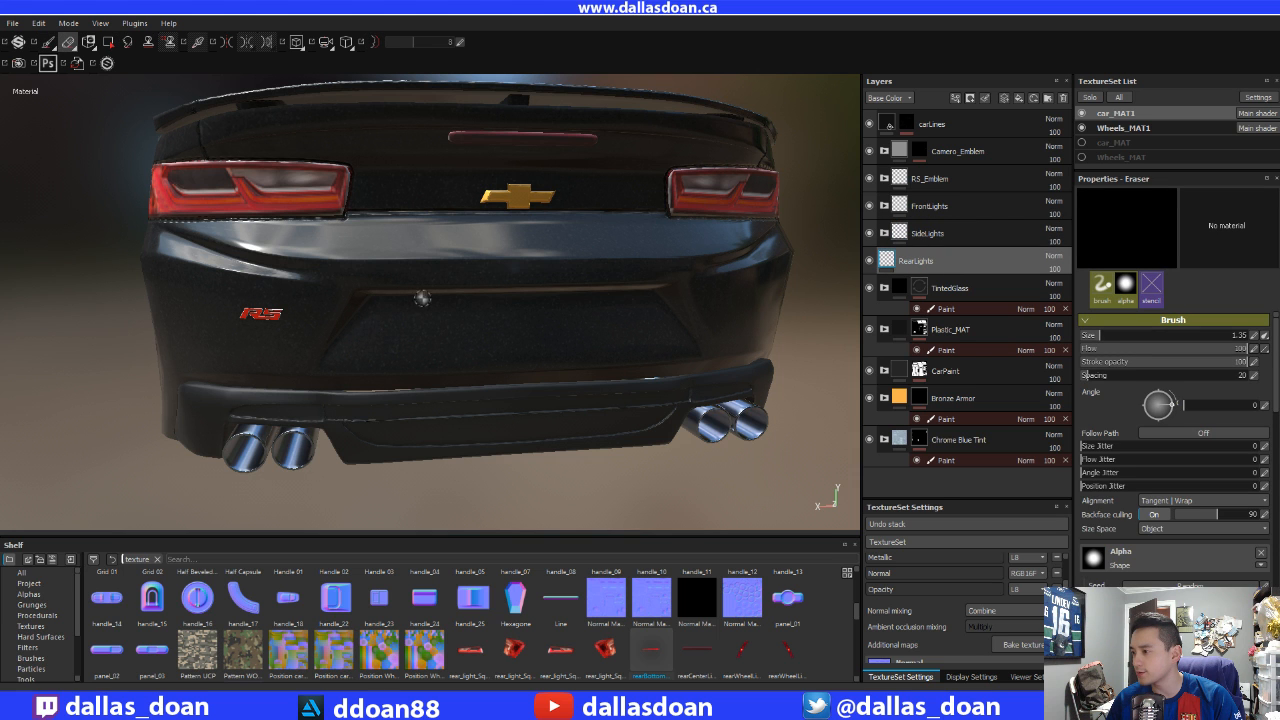
- Switch the viewport to orthographic view, facing the rear bumper area around the left pair of exhaust tips
left_click_drag(423, 298, 560, 286, "alt")
middle_click_drag(433, 287, 457, 265, "alt")
right_click_drag(457, 290, 495, 393, "alt")
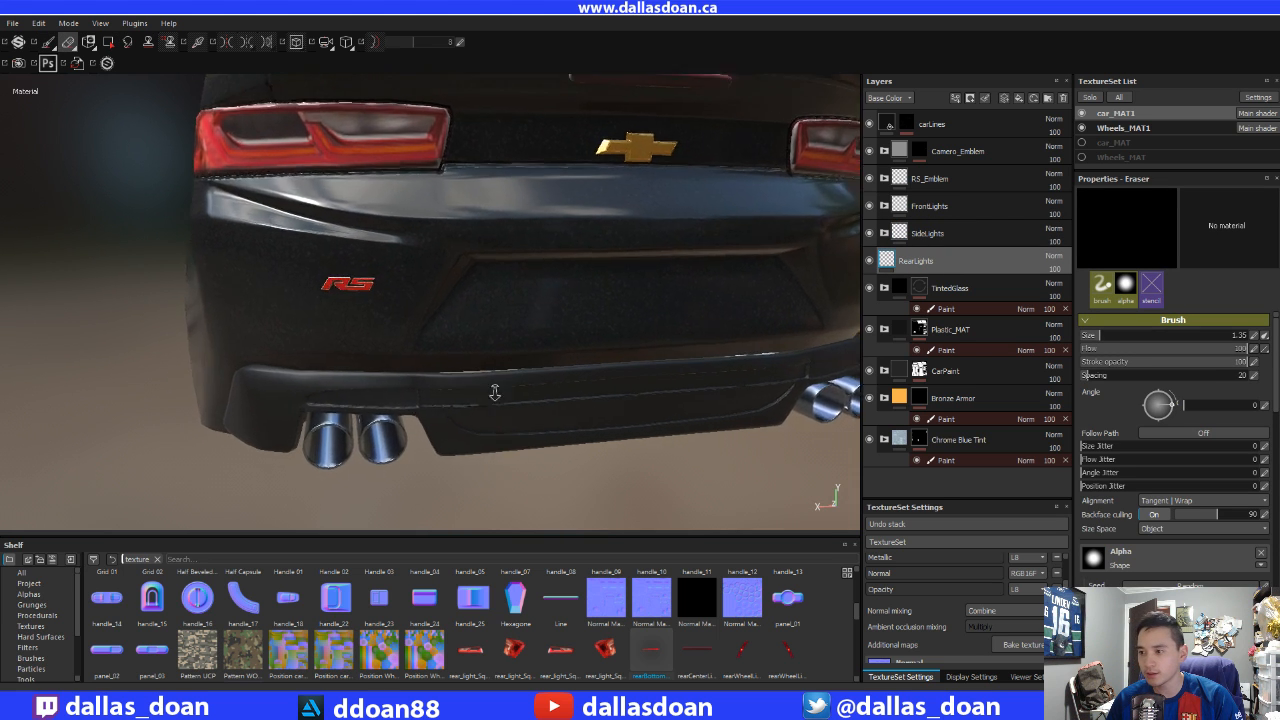
left_click_drag(495, 393, 514, 371, "alt")
middle_click_drag(514, 371, 420, 393, "alt")
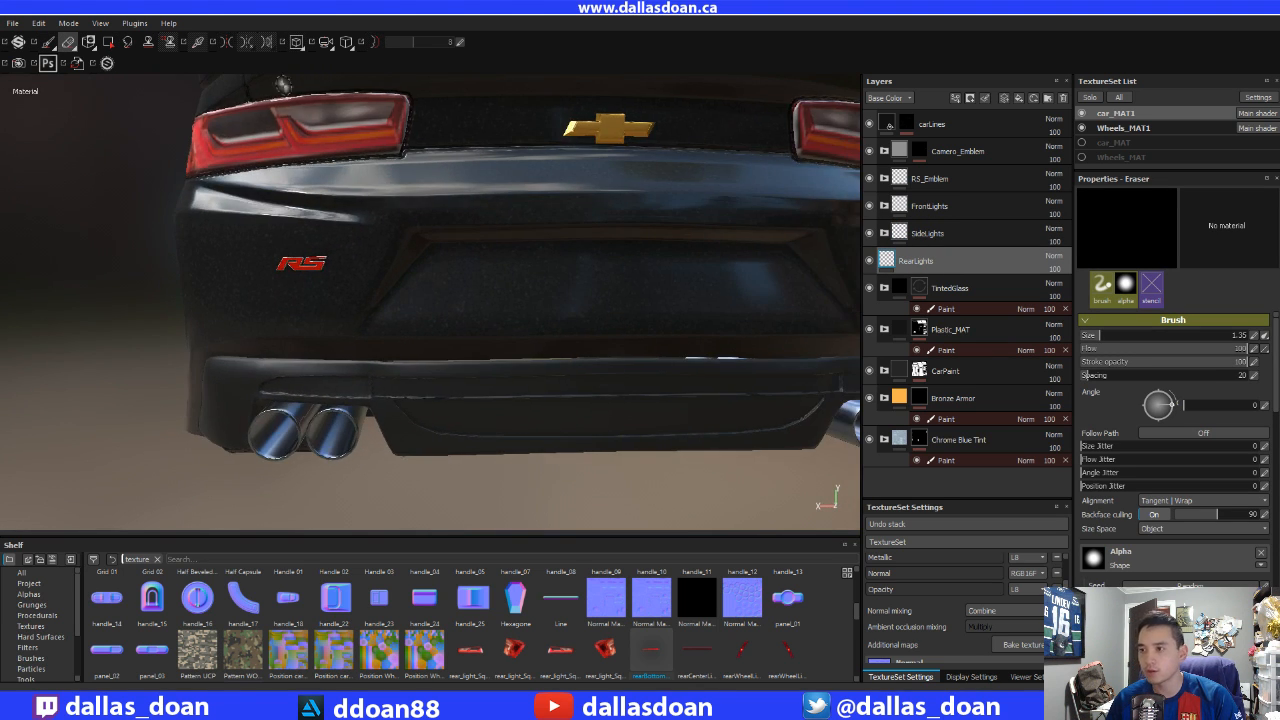
left_click(346, 41)
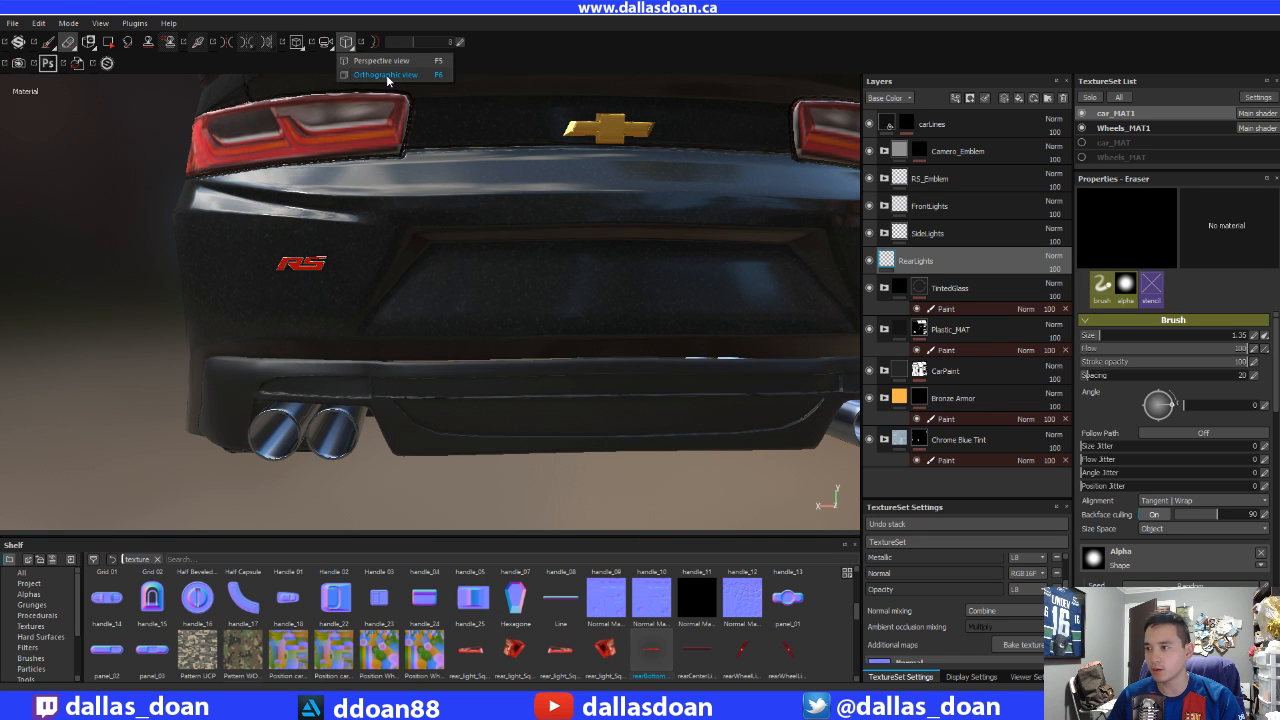
left_click(388, 79)
right_click_drag(541, 213, 360, 232, "alt")
left_click_drag(450, 236, 503, 235, "alt")
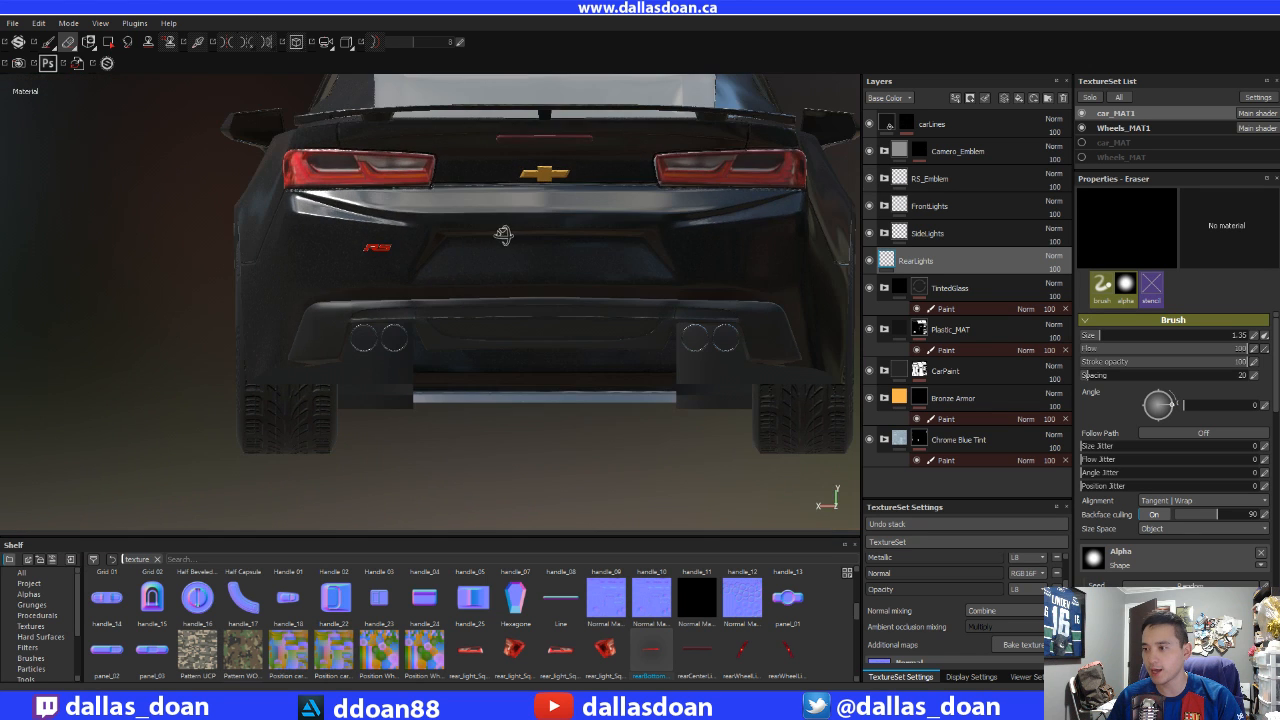
scroll(362, 271, "up", 5)
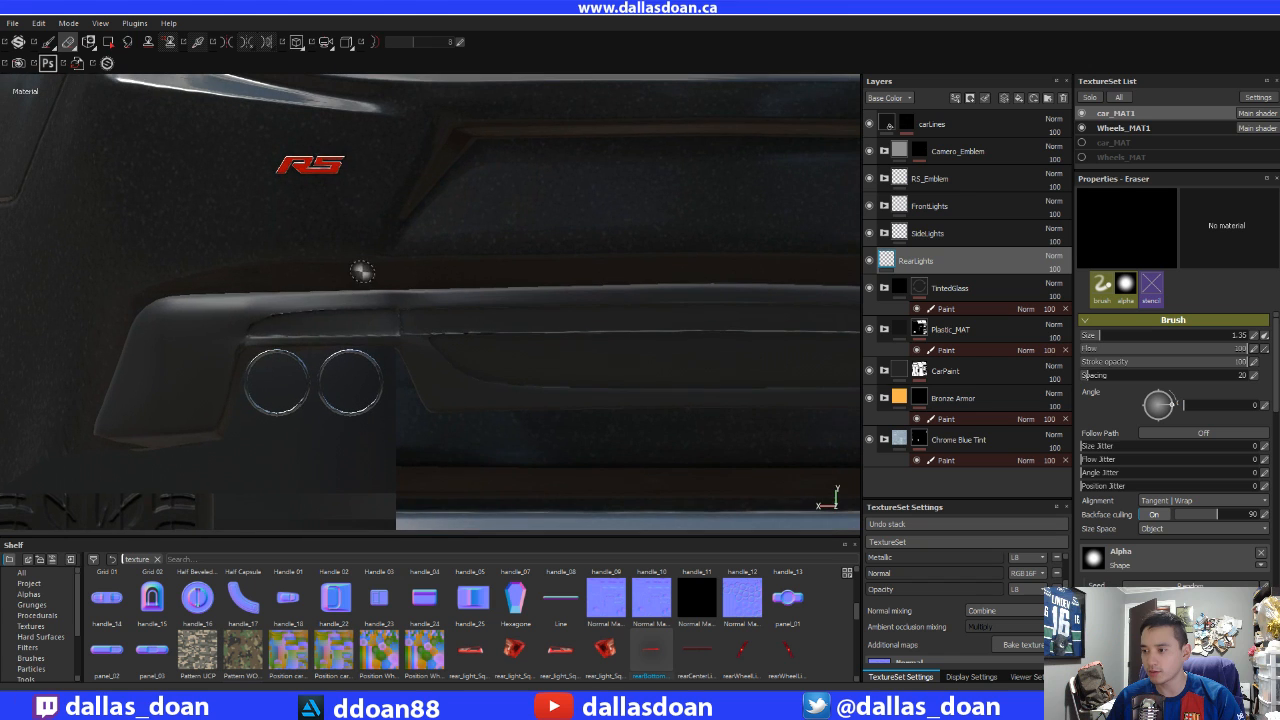
- Turn on symmetry and load rearBottomBumperLight_01 as the paint brush's base color
left_click(226, 43)
middle_click_drag(496, 251, 536, 247, "alt")
right_click_drag(536, 247, 539, 405, "alt")
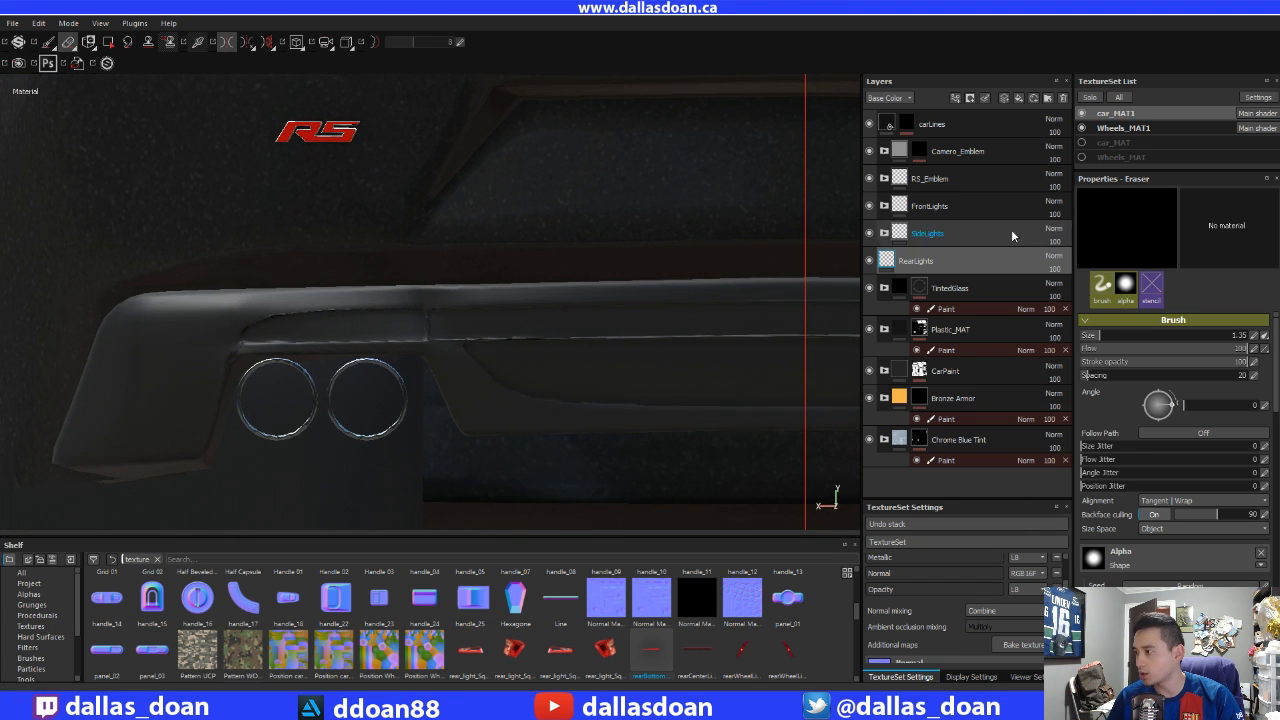
key("1")
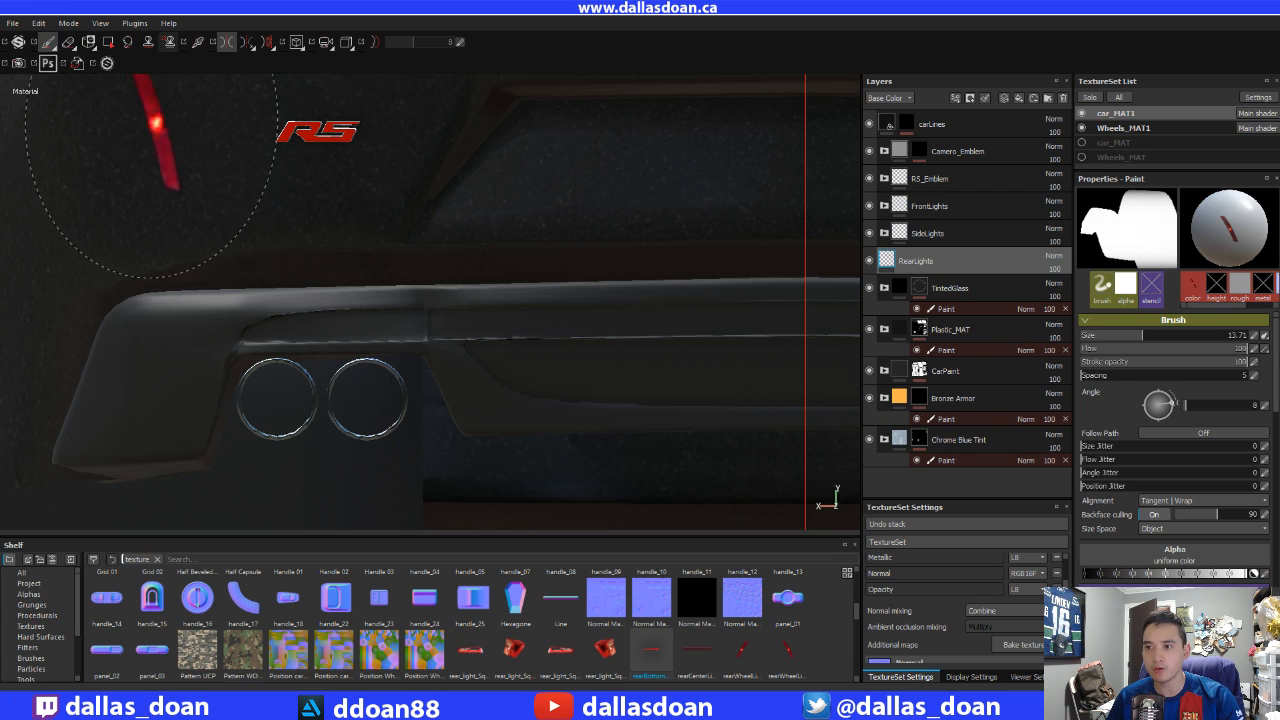
scroll(1160, 540, "down", 4)
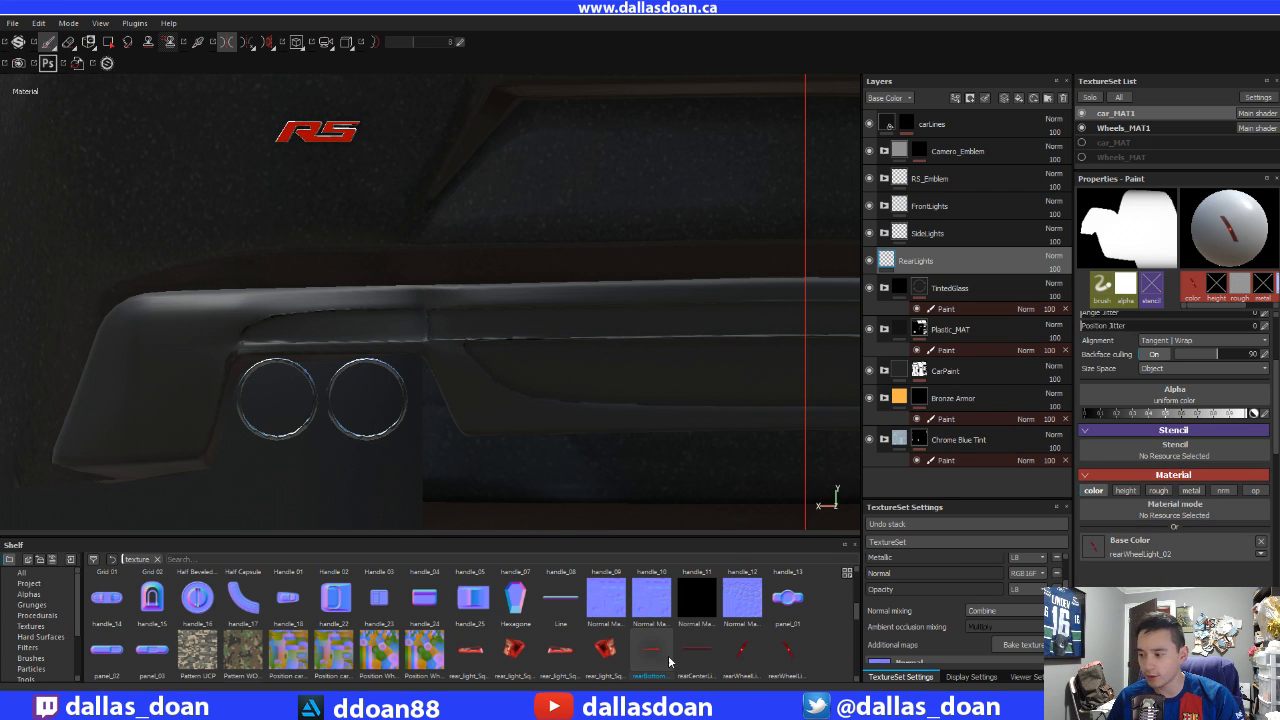
left_click_drag(669, 662, 1140, 545)
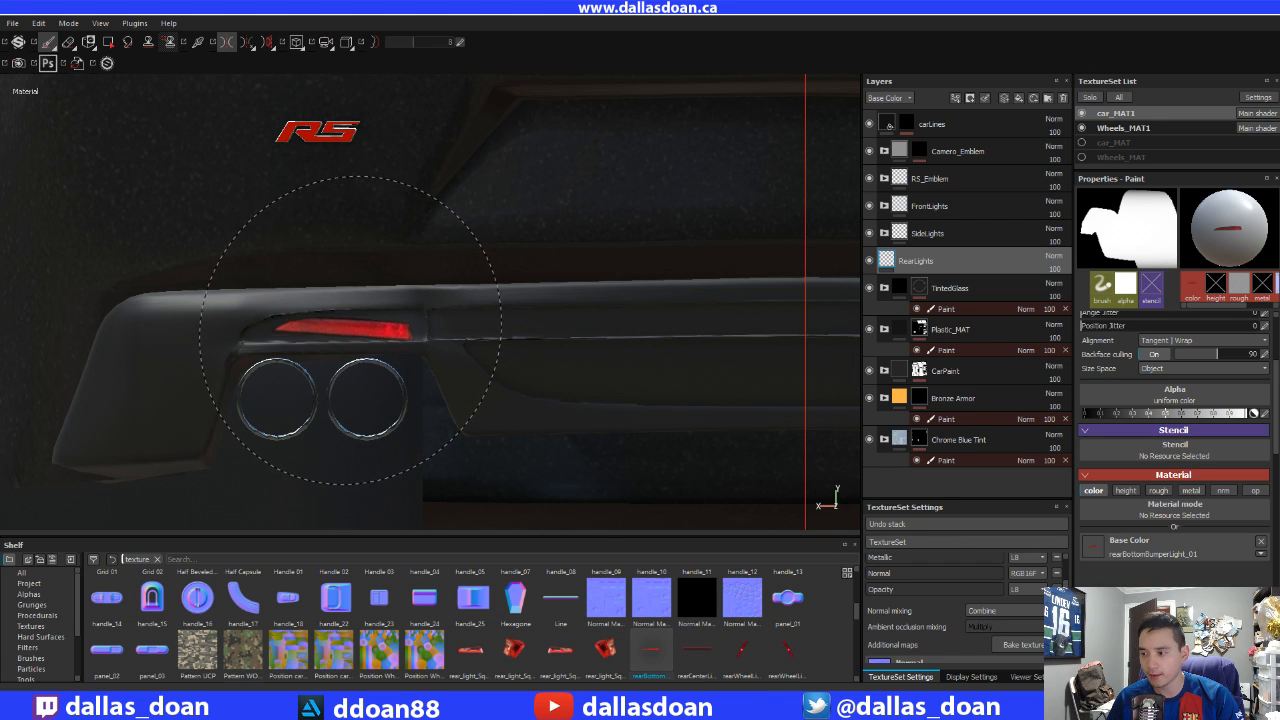
- Enlarge the brush to fit the bumper recess and stamp the red reflector just above the left exhaust tips
key("bracketright")
key("bracketright")
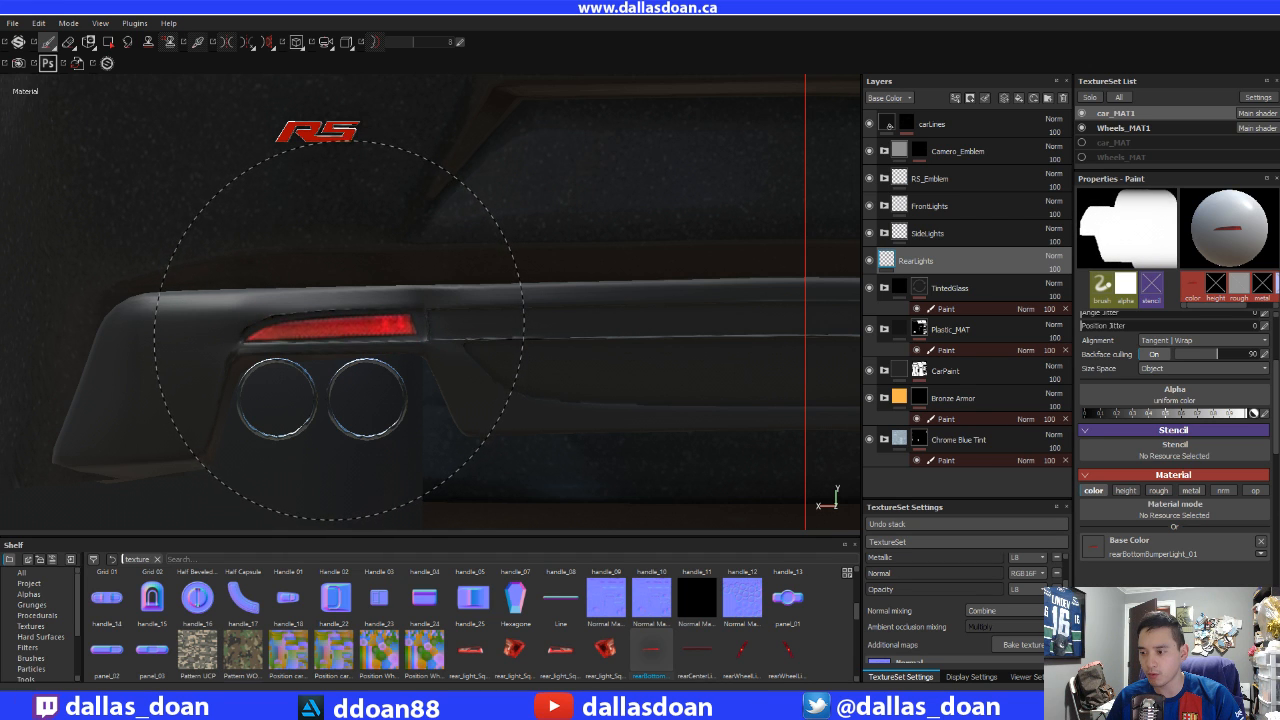
key("l")
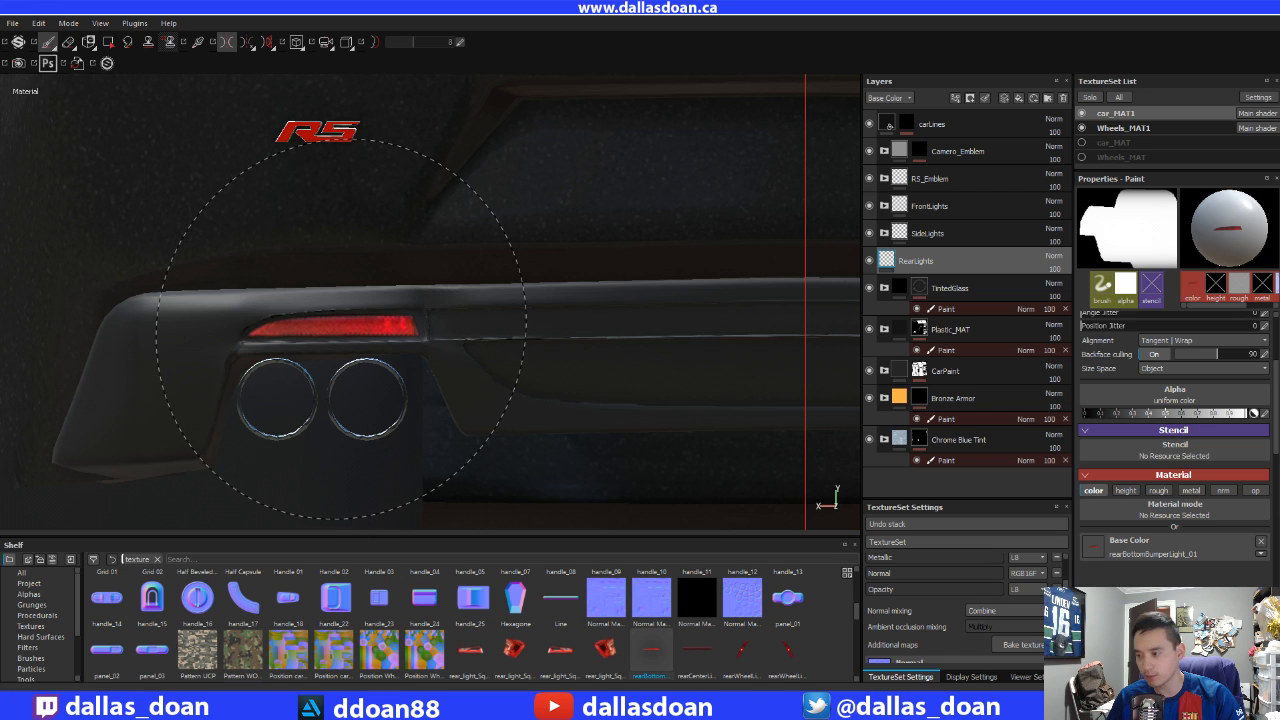
right_click_drag(341, 329, 360, 330, "ctrl")
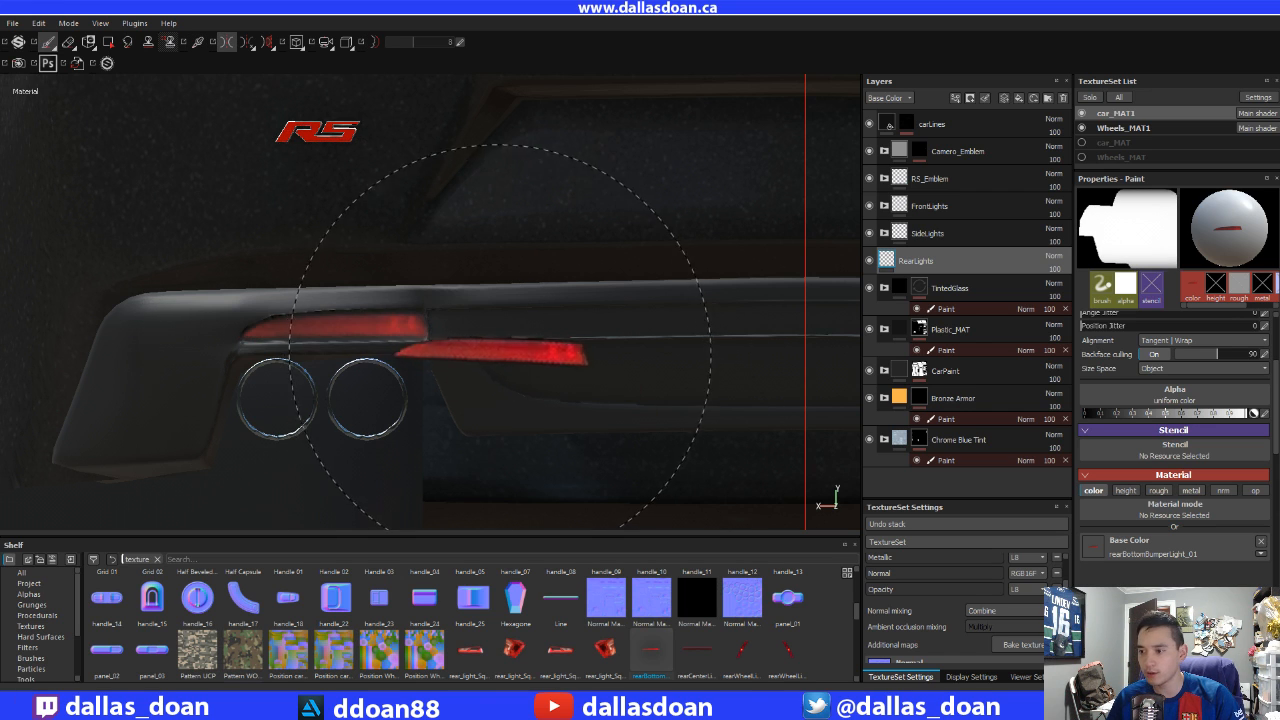
scroll(646, 352, "down", 8)
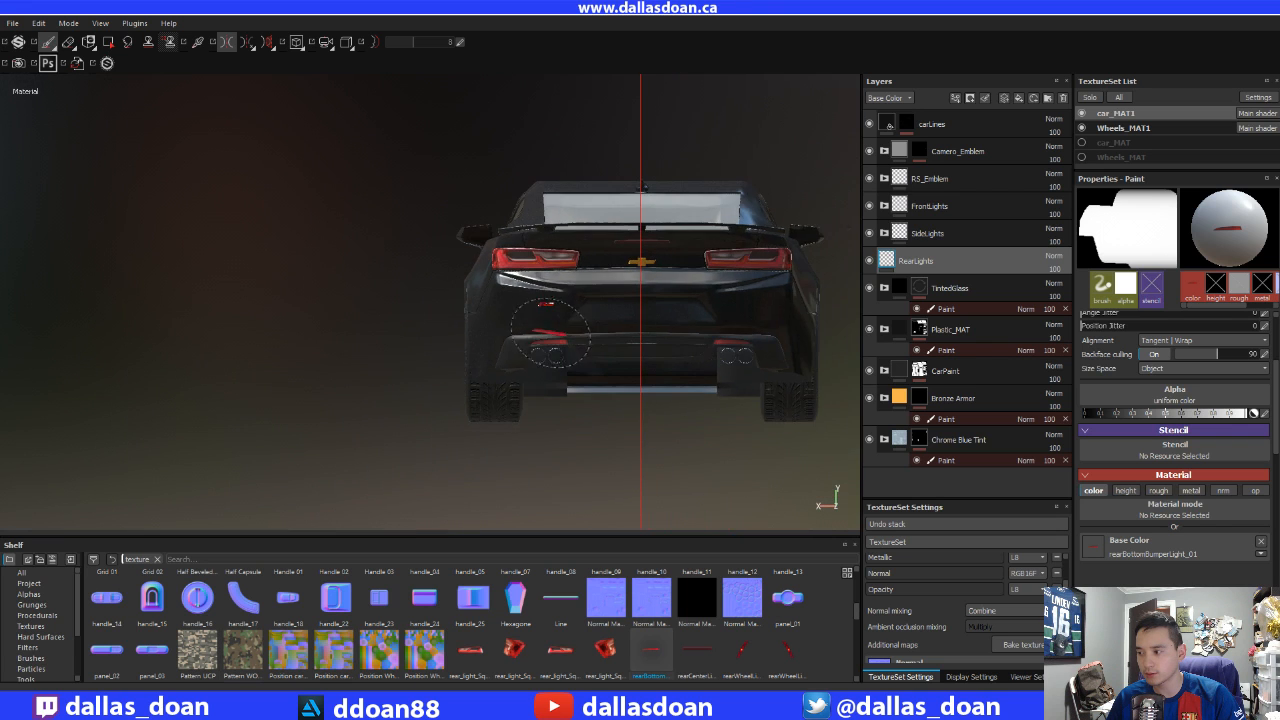
scroll(524, 322, "up", 6)
scroll(515, 305, "up", 2)
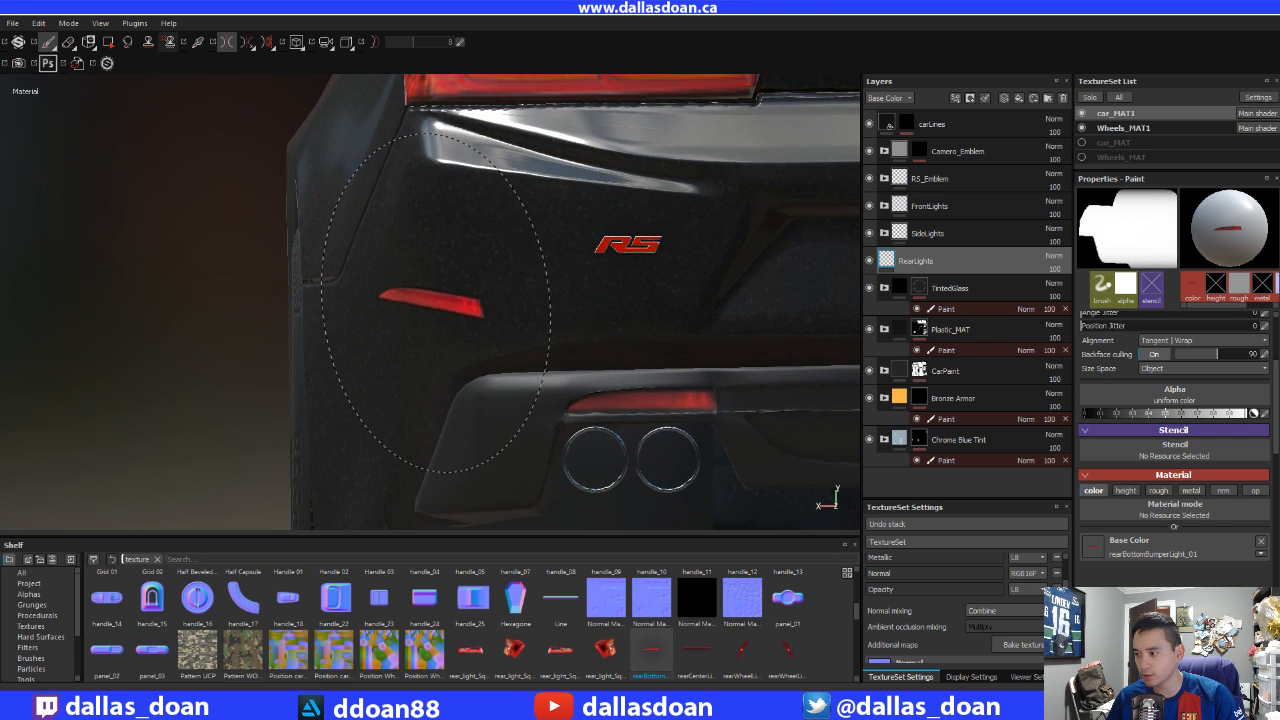
scroll(377, 286, "up", 4)
middle_click_drag(377, 286, 265, 318, "alt")
scroll(345, 302, "down", 2)
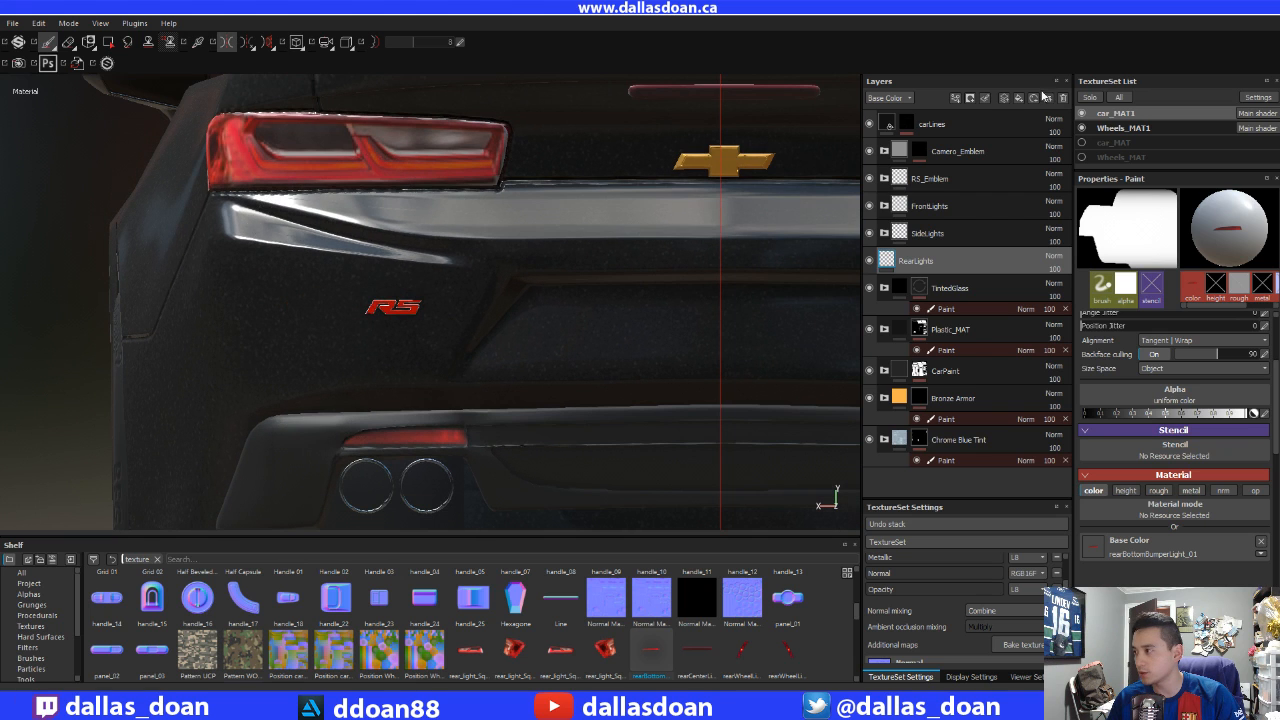
- Create a layer folder named RearLights that holds the RearLights paint layer
left_click(1046, 99)
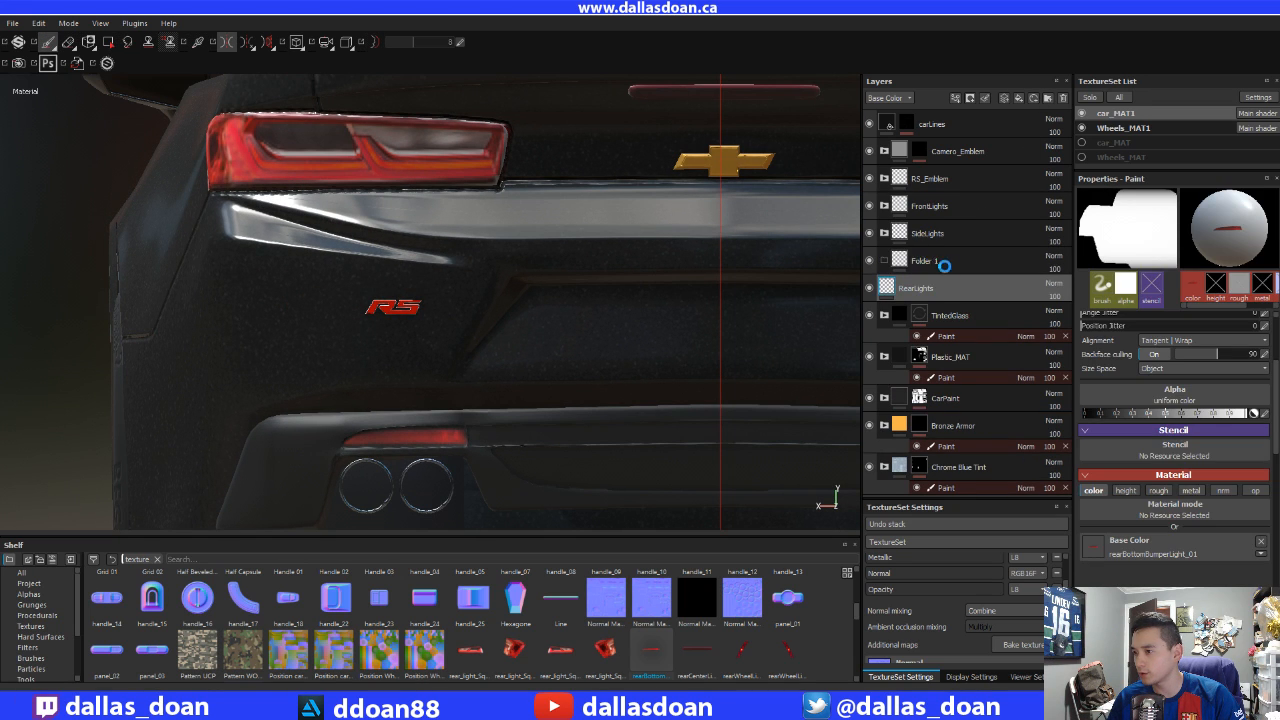
double_click(928, 261)
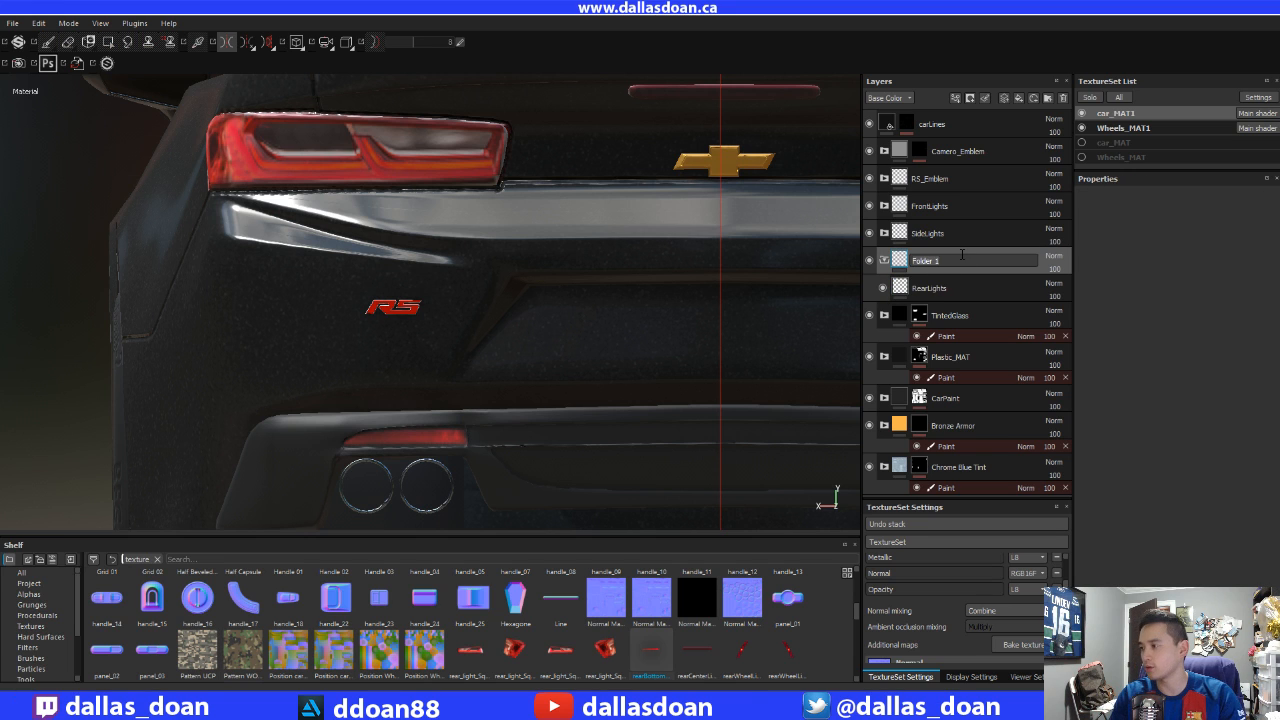
type("RearLight")
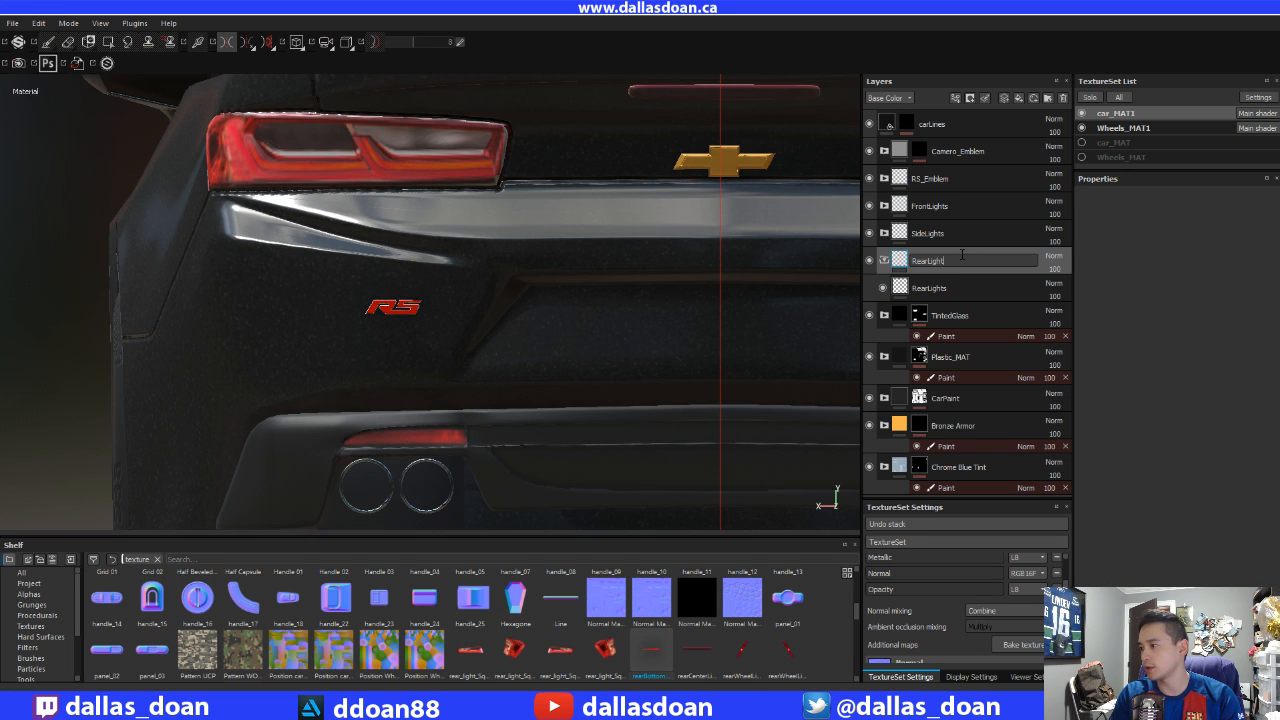
type("s")
key("Return")
- Add a base color Levels adjustment to the RearLights paint layer and lower its white input to 0.453
left_click(979, 286)
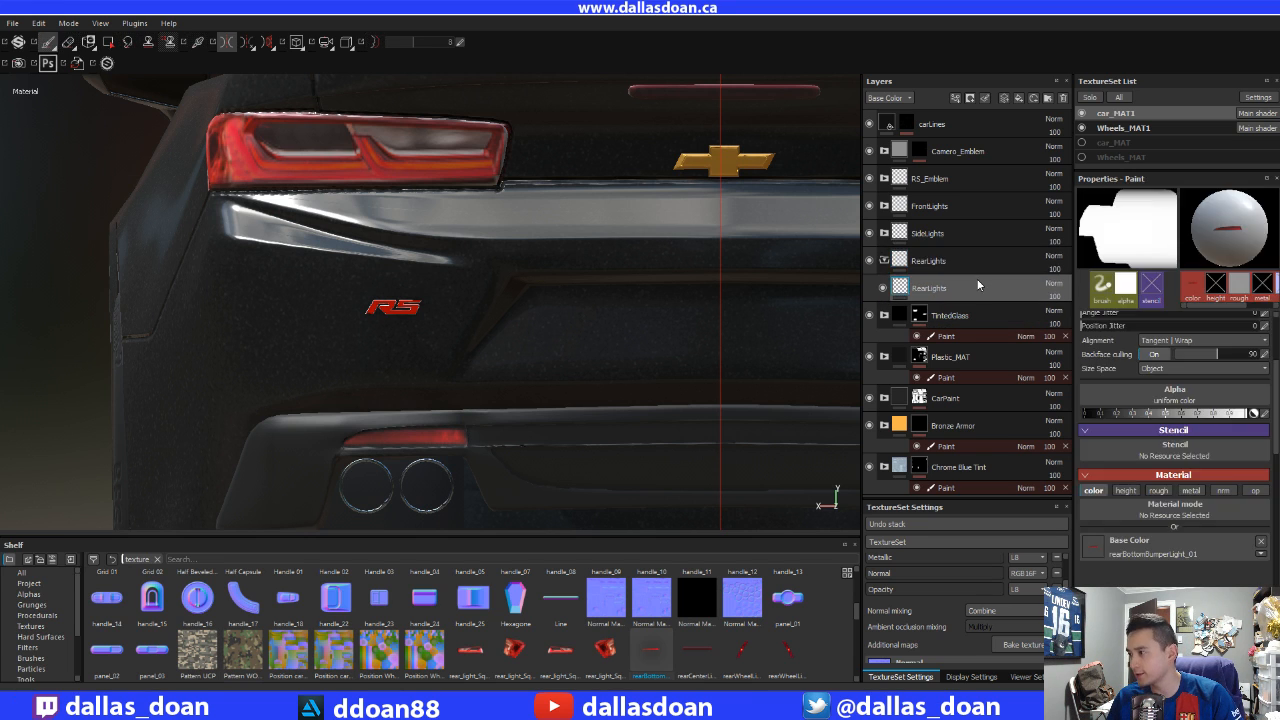
right_click(978, 286)
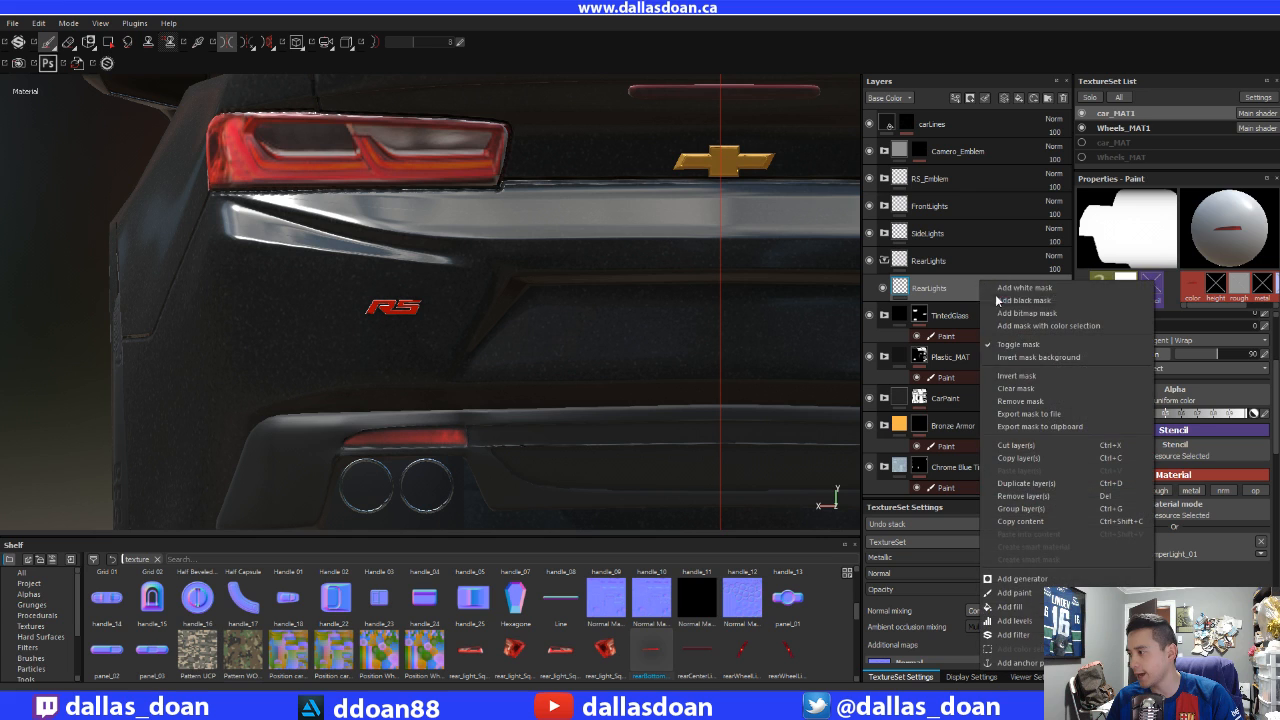
left_click(1018, 621)
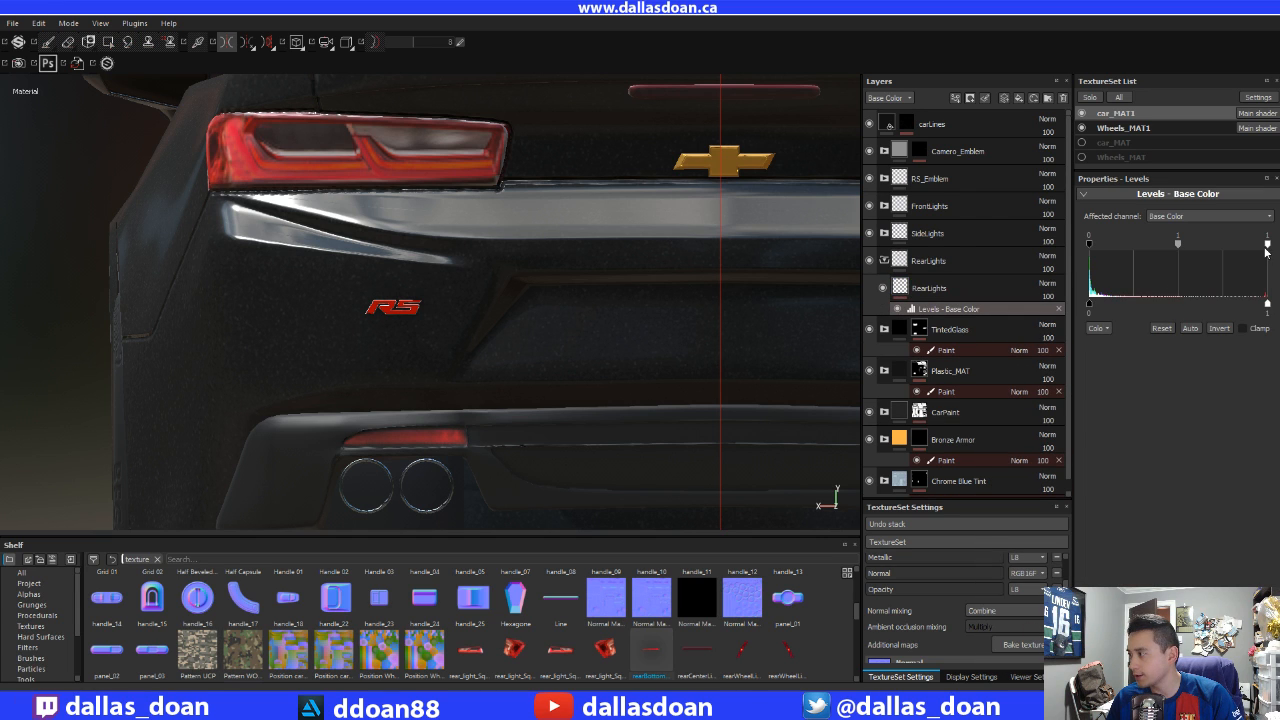
left_click_drag(1265, 250, 1170, 247)
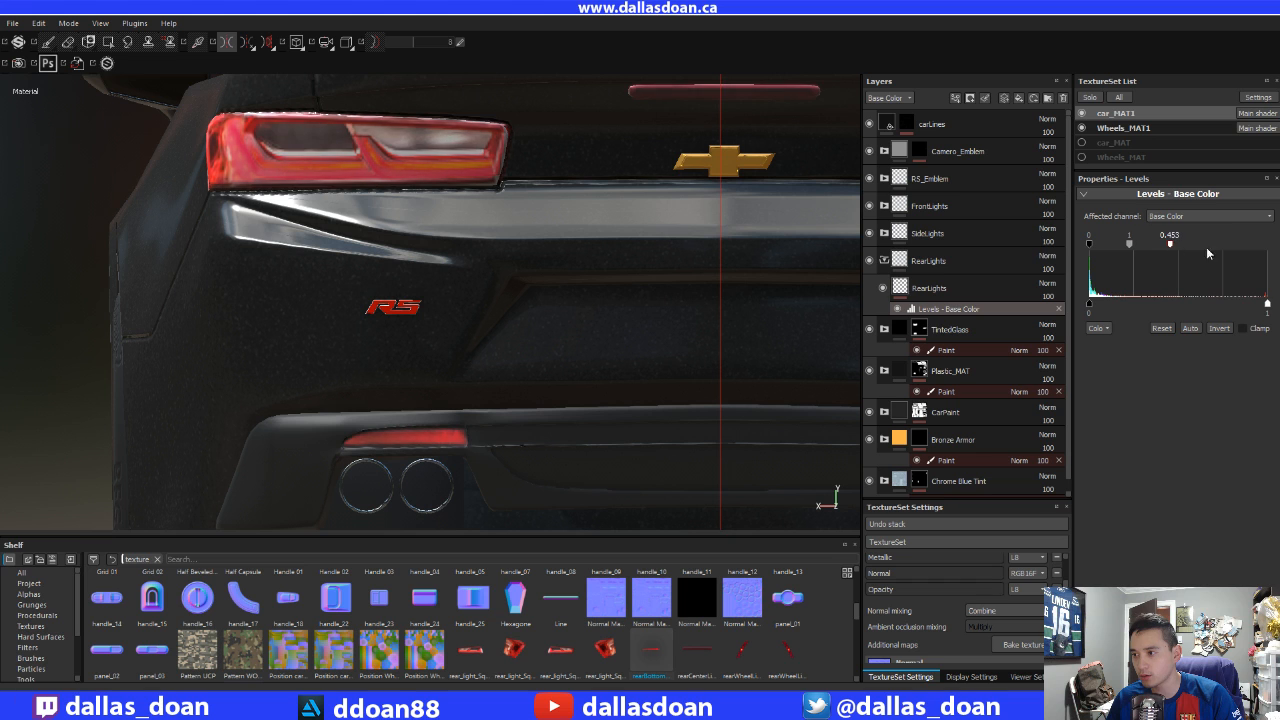
- Undo the last Levels change on the RearLights paint layer and set its base color white input to 0.801
key("ctrl+z")
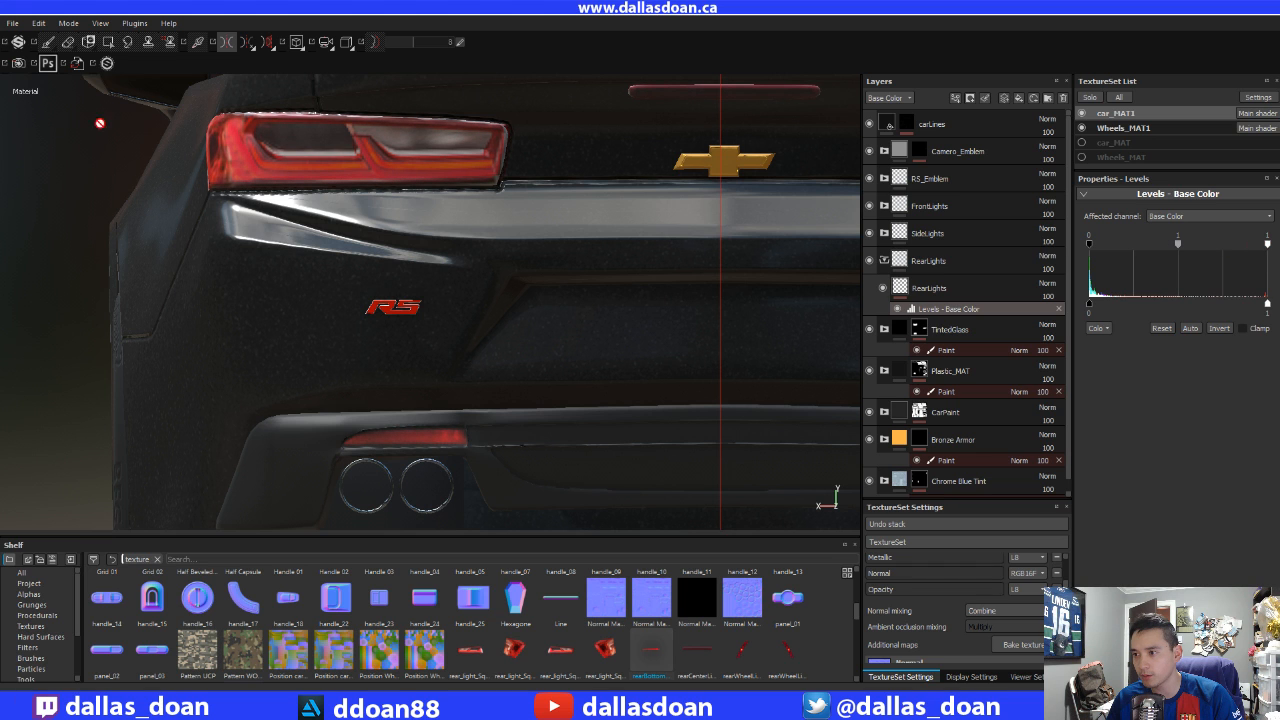
scroll(430, 240, "down", 5)
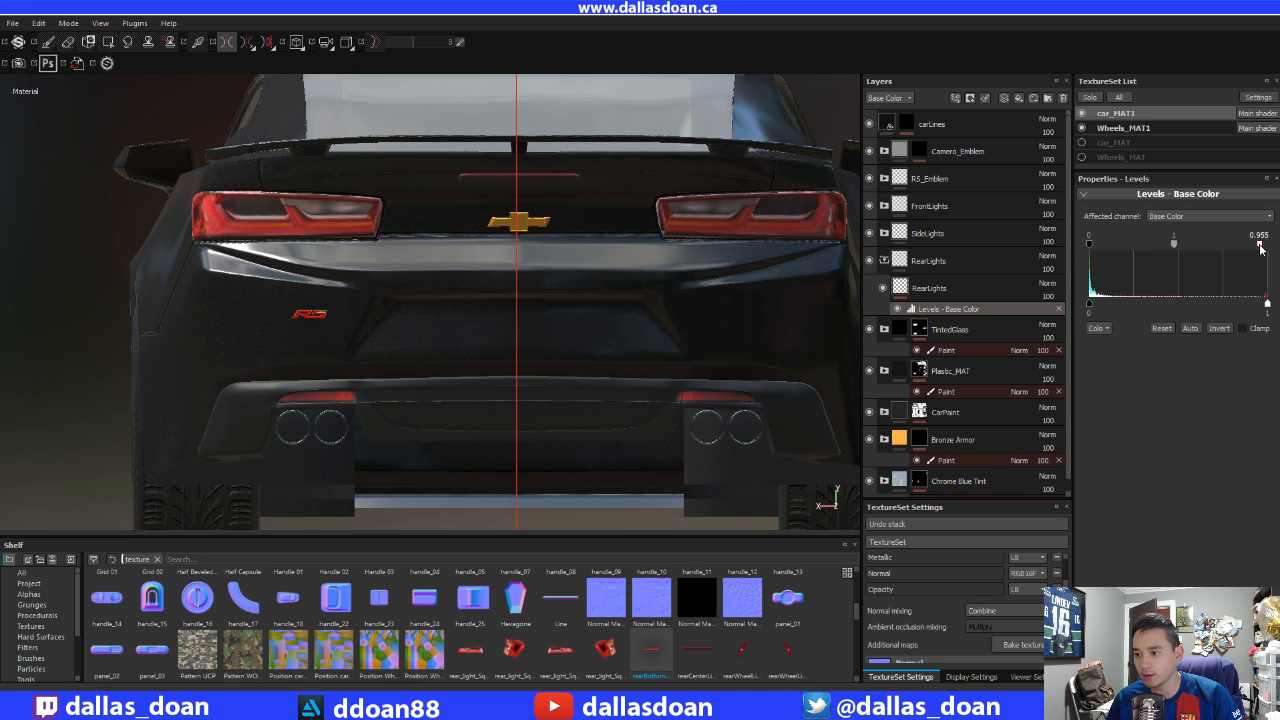
left_click_drag(1257, 248, 1234, 248)
middle_click_drag(501, 186, 455, 245, "alt")
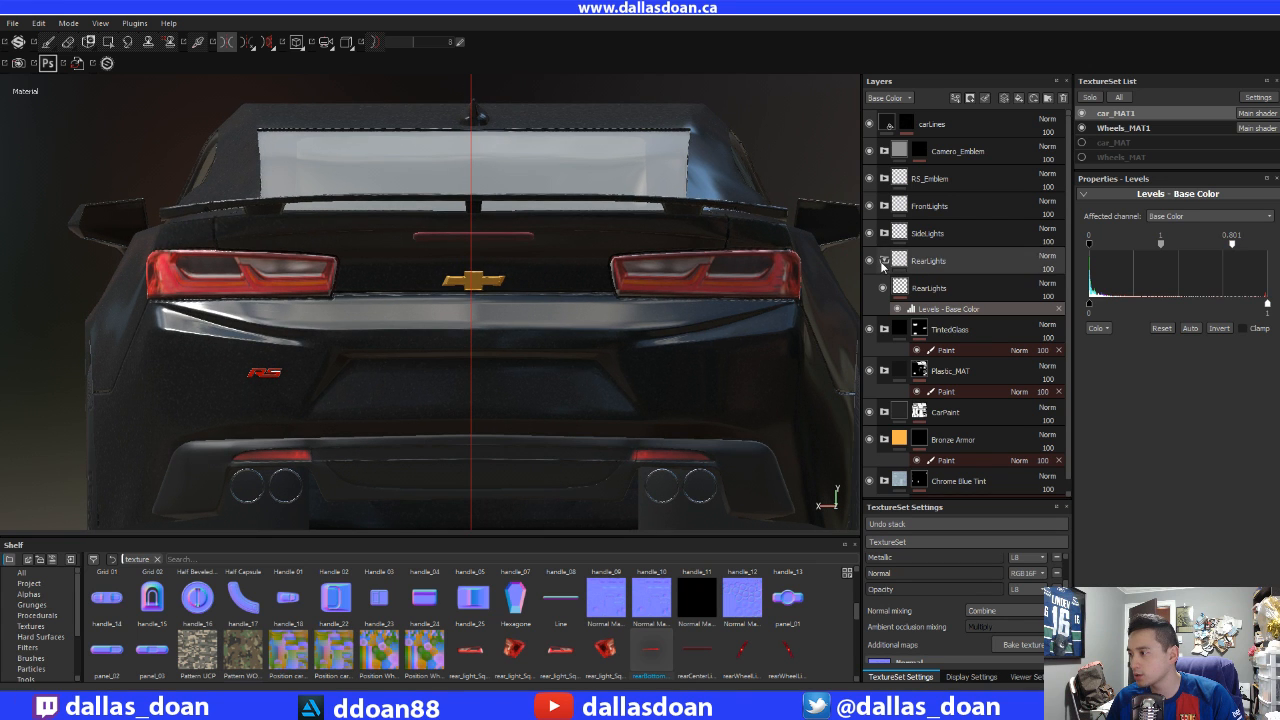
- Collapse the RearLights folder and toggle its visibility off and on to compare the rear lights
left_click(883, 261)
left_click(870, 261)
left_click(869, 261)
scroll(380, 265, "down", 5)
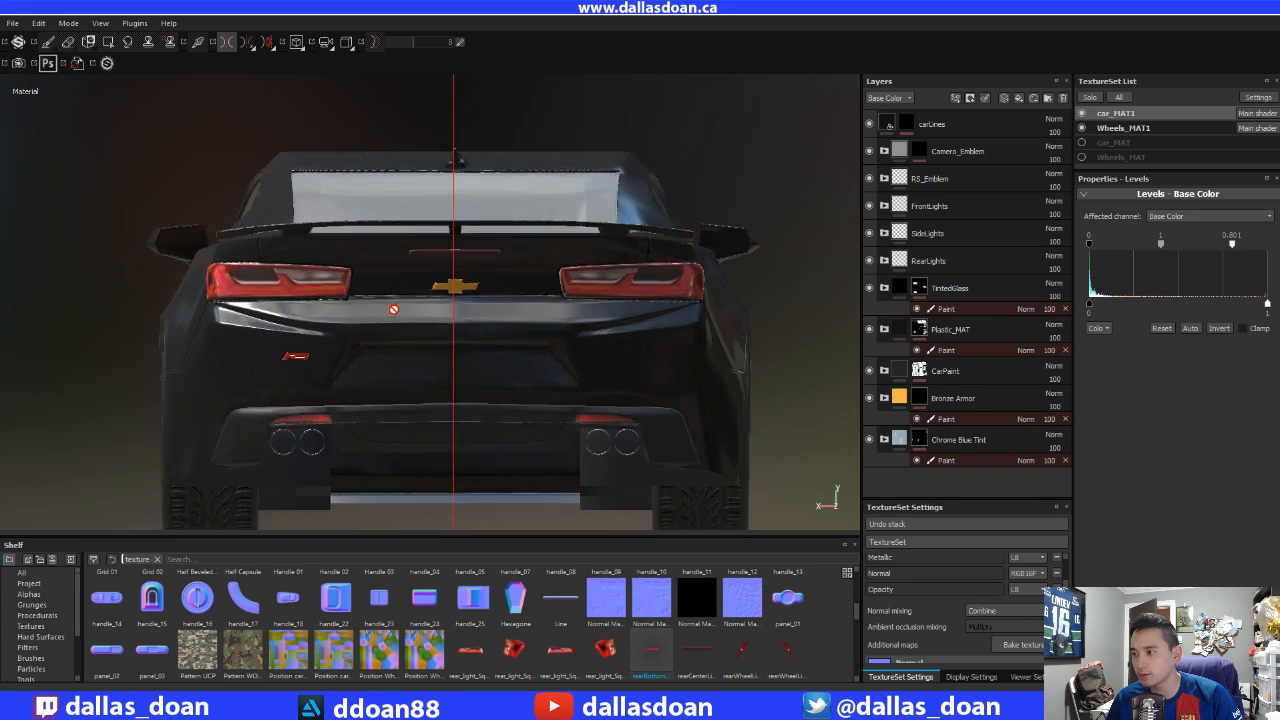
- Examine the whole car from the rear, side and front to review the textured result
middle_click_drag(310, 139, 372, 243, "alt")
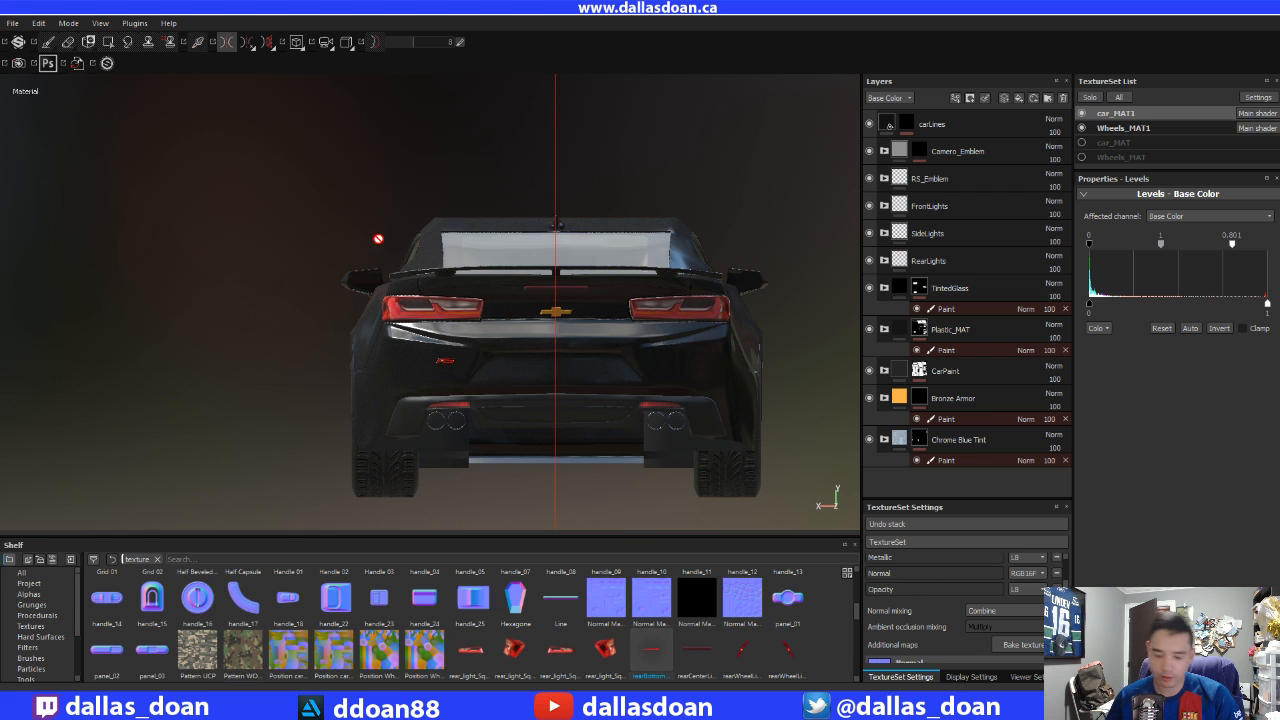
left_click_drag(361, 205, 372, 191, "alt")
left_click_drag(391, 256, 318, 404, "alt")
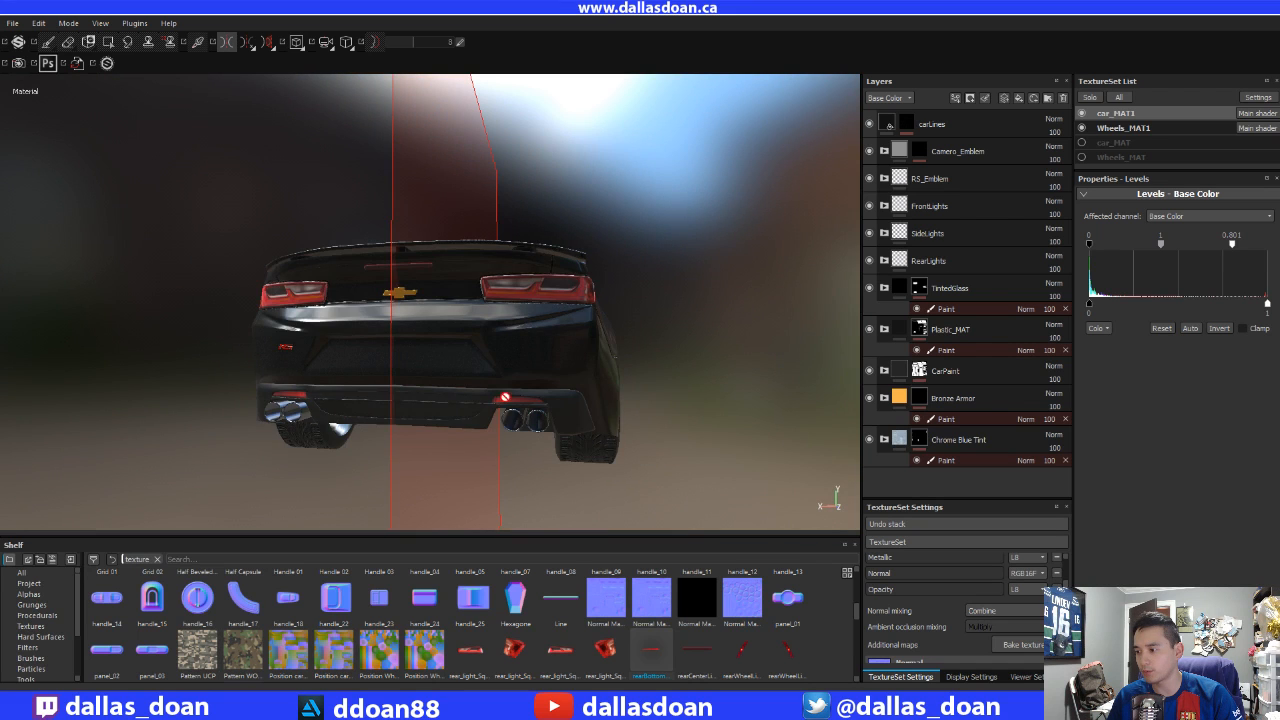
left_click_drag(505, 397, 331, 299, "alt")
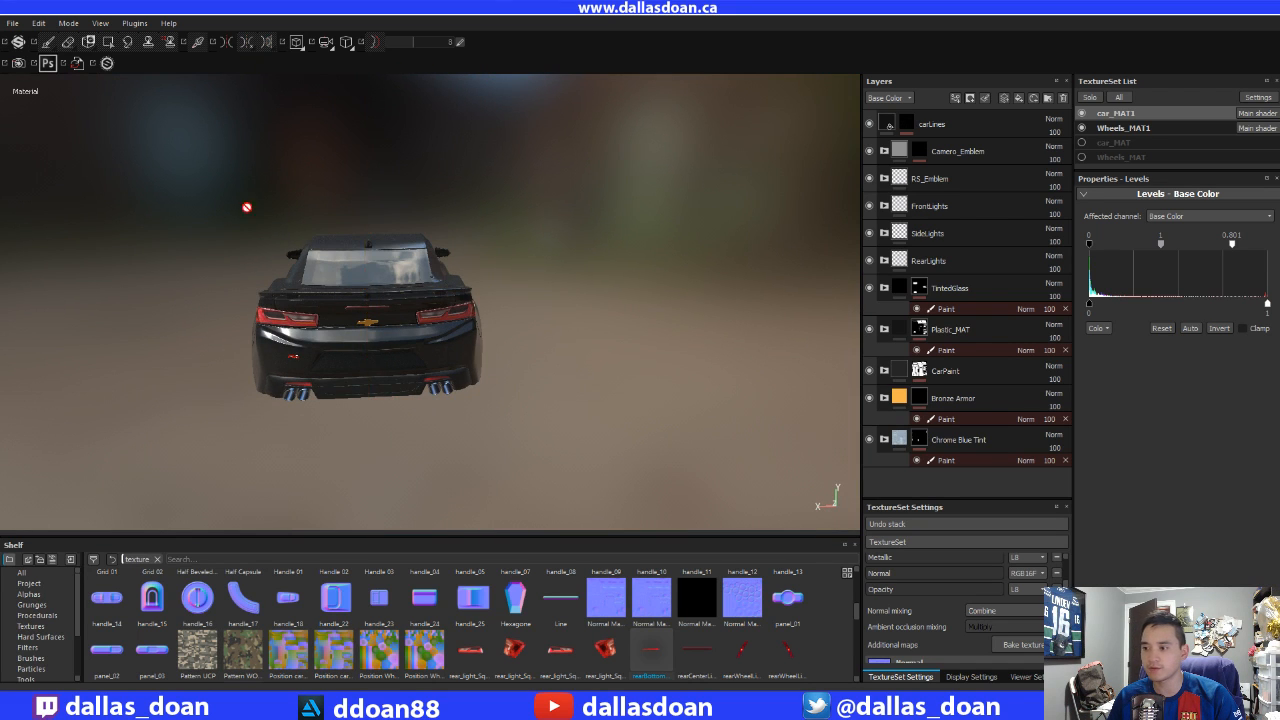
left_click_drag(246, 206, 593, 257, "alt")
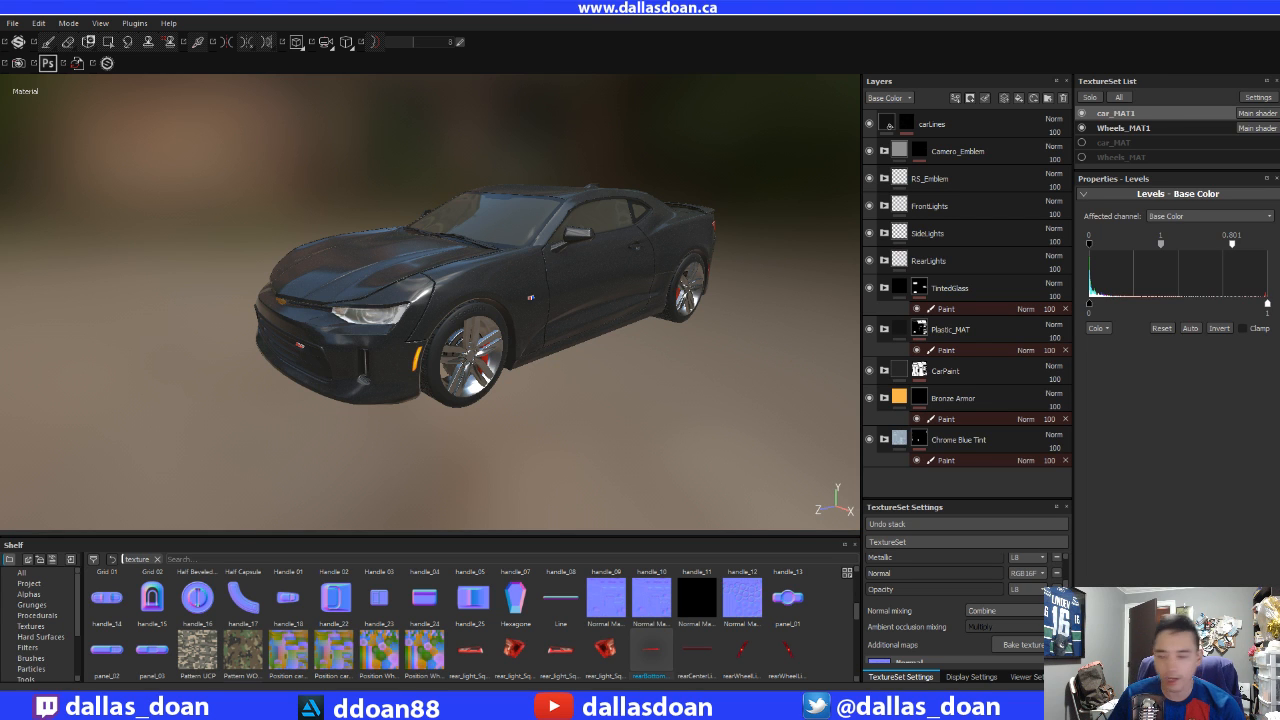
left_click_drag(412, 307, 328, 311, "alt")
middle_click_drag(328, 311, 335, 350, "alt")
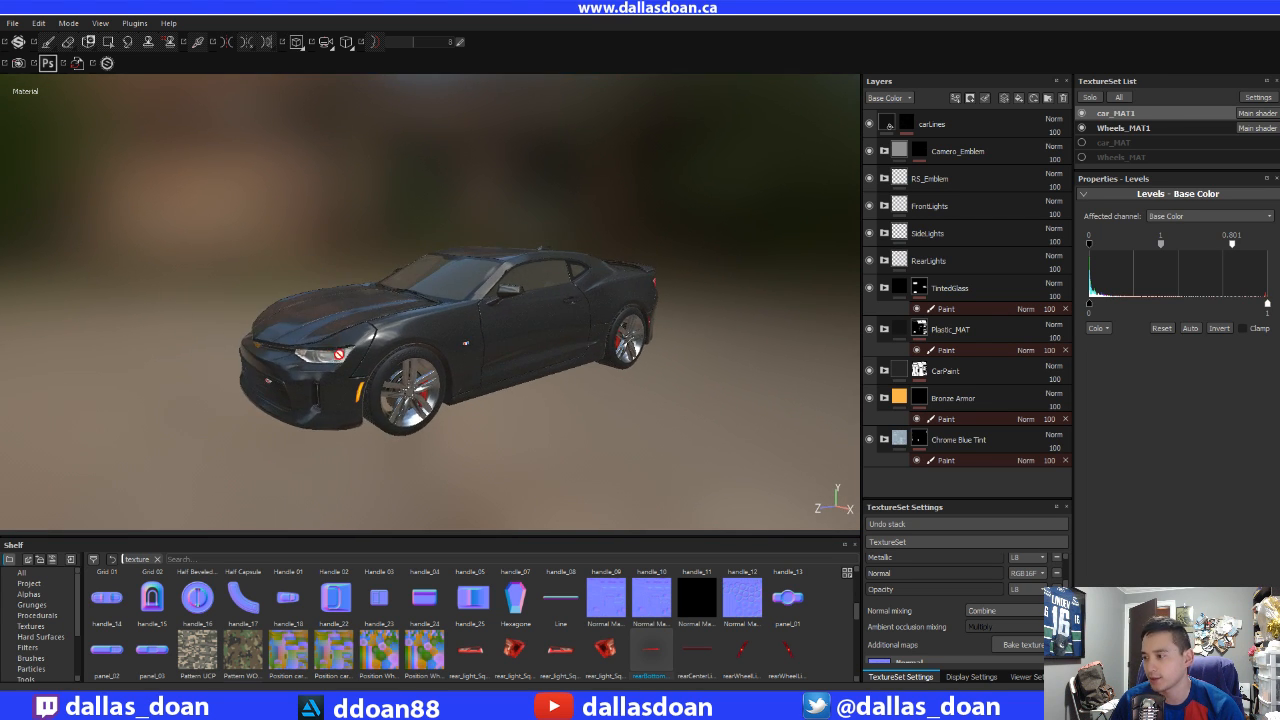
right_click_drag(335, 350, 445, 390, "alt")
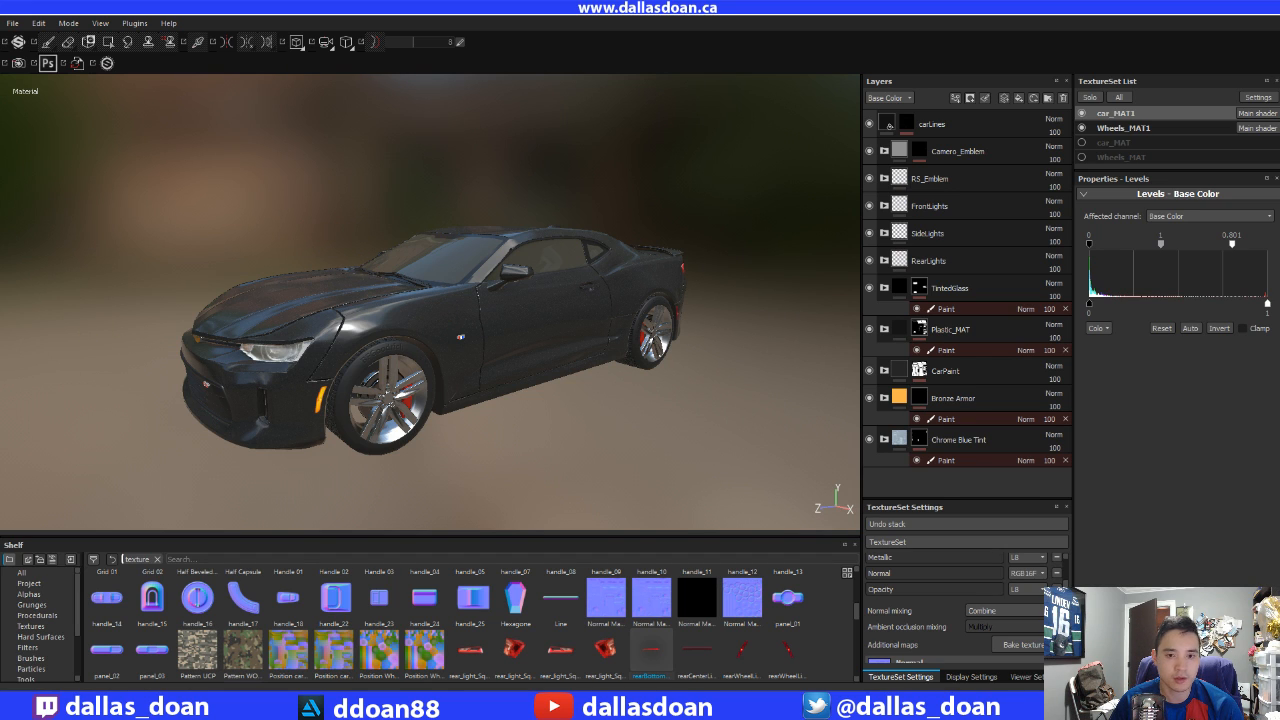
left_click_drag(482, 260, 388, 237, "alt")
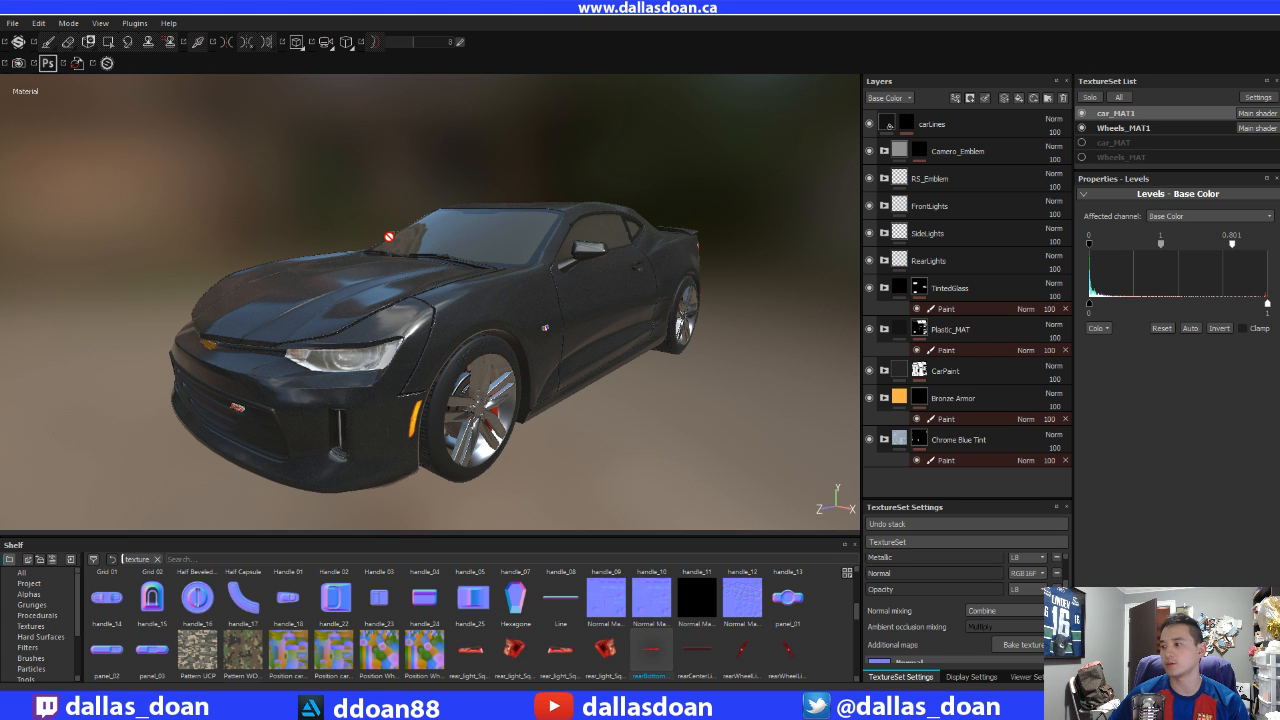
left_click_drag(363, 228, 309, 246, "alt")
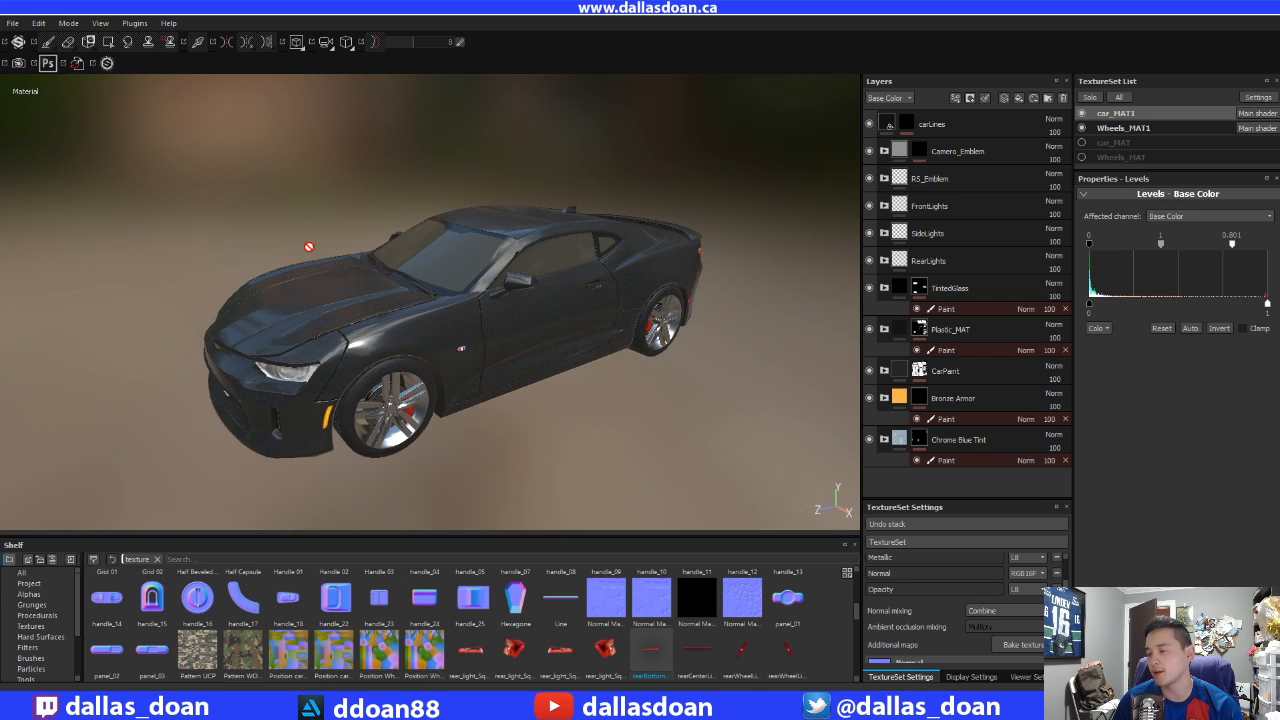
- Examine the car's side, windshield and roof pillar up close
scroll(345, 217, "up", 5)
left_click_drag(329, 189, 385, 285, "alt")
middle_click_drag(385, 285, 389, 302, "alt")
left_click_drag(389, 302, 333, 216, "alt")
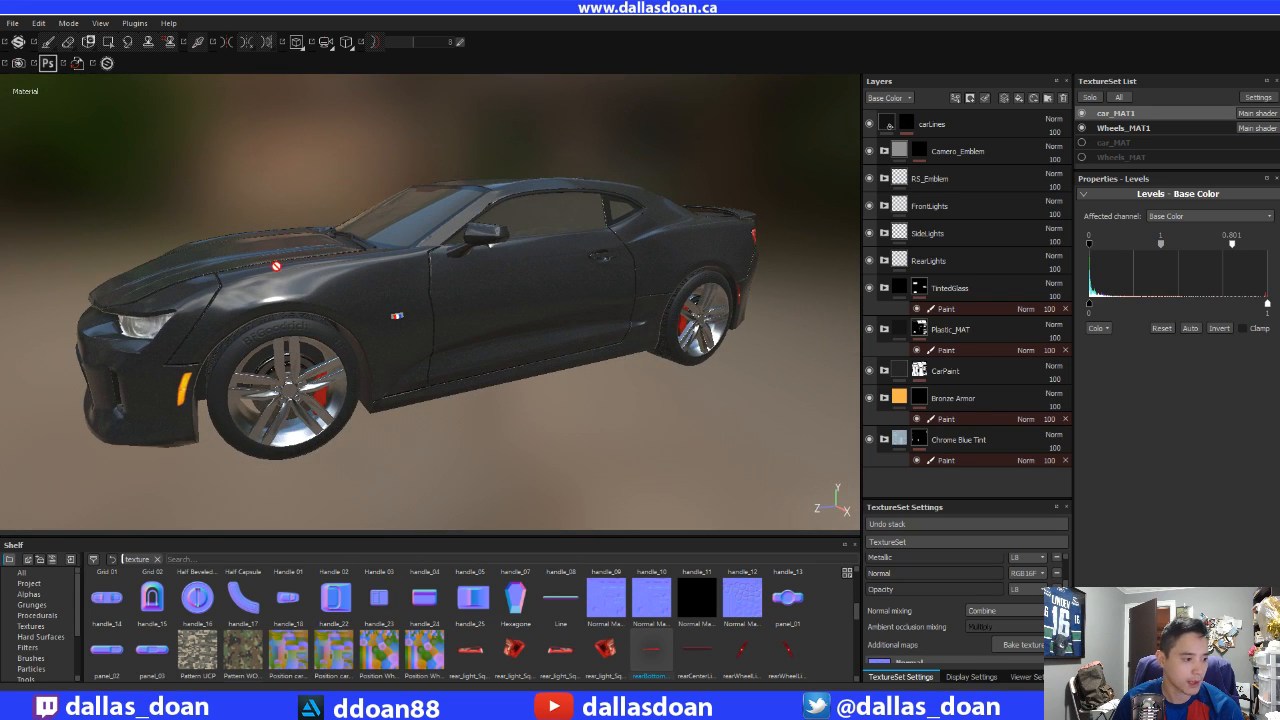
left_click_drag(276, 266, 285, 351, "alt")
scroll(280, 308, "up", 5)
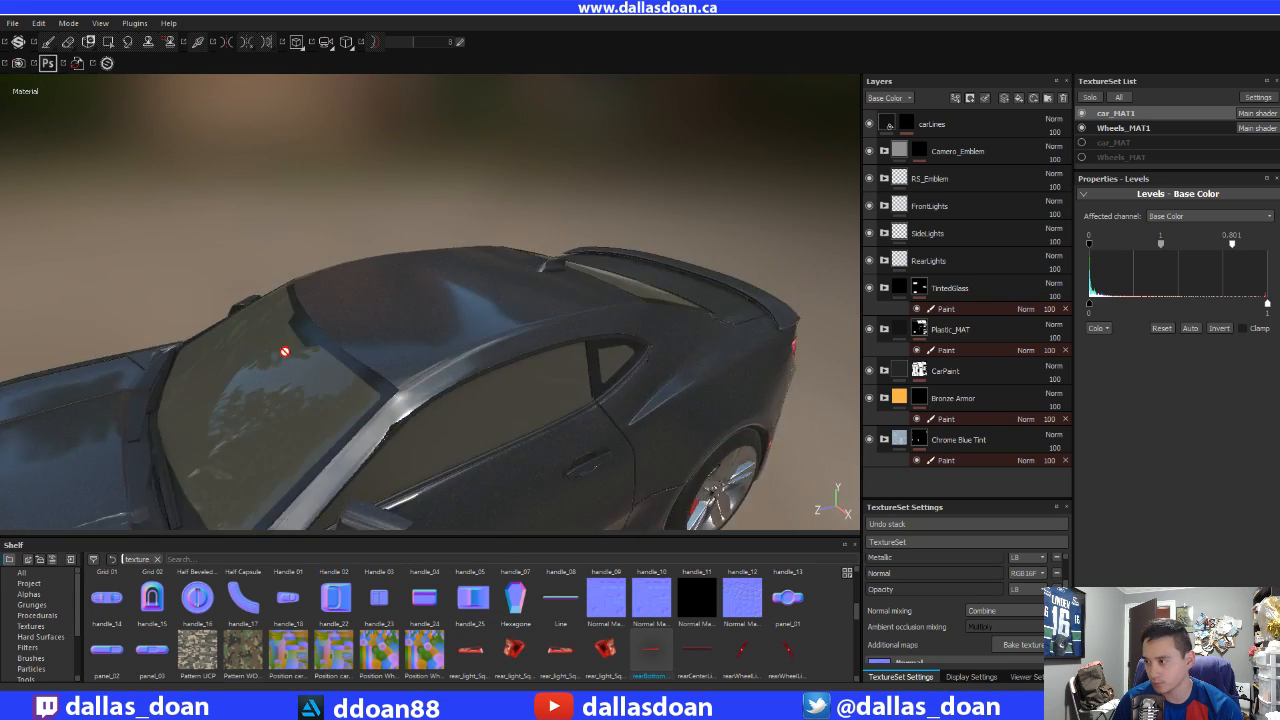
scroll(306, 254, "up", 3)
middle_click_drag(285, 351, 294, 254, "alt")
left_click_drag(294, 254, 423, 286, "alt")
- Show the 3D and 2D views side by side and examine the window frame's UV shell and car_MAT1's mesh maps
key("F1")
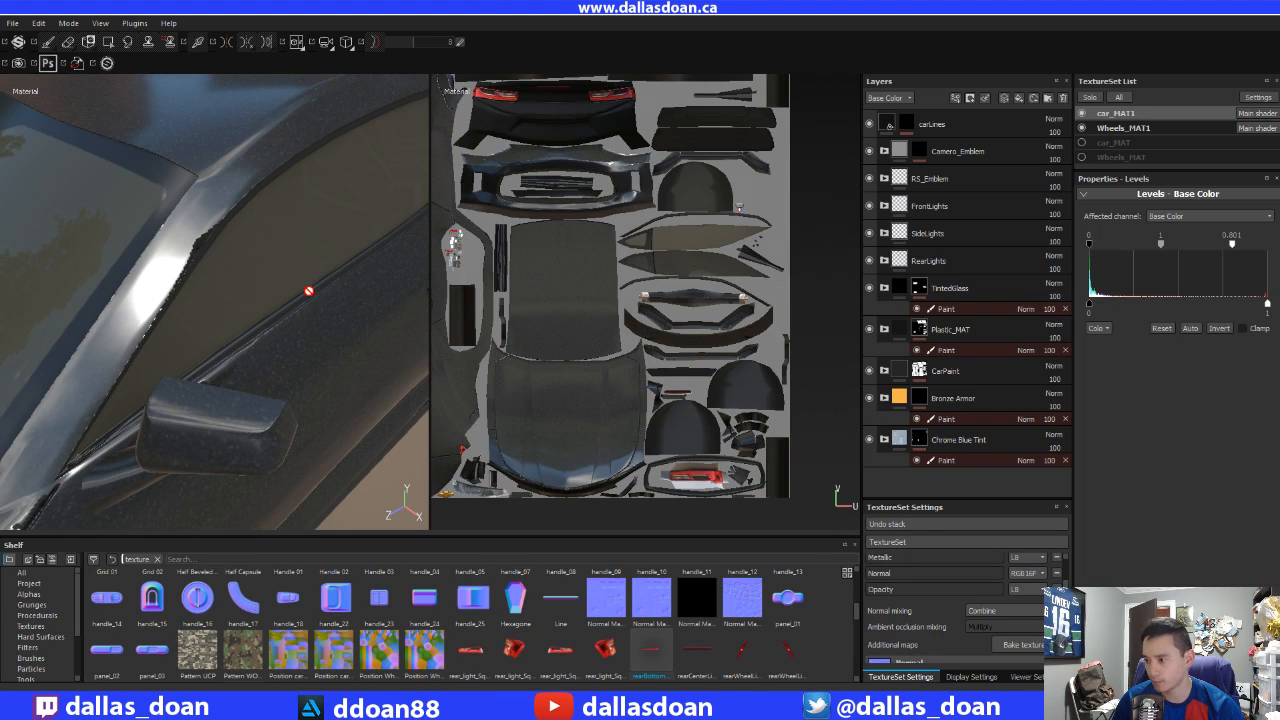
scroll(529, 297, "up", 8)
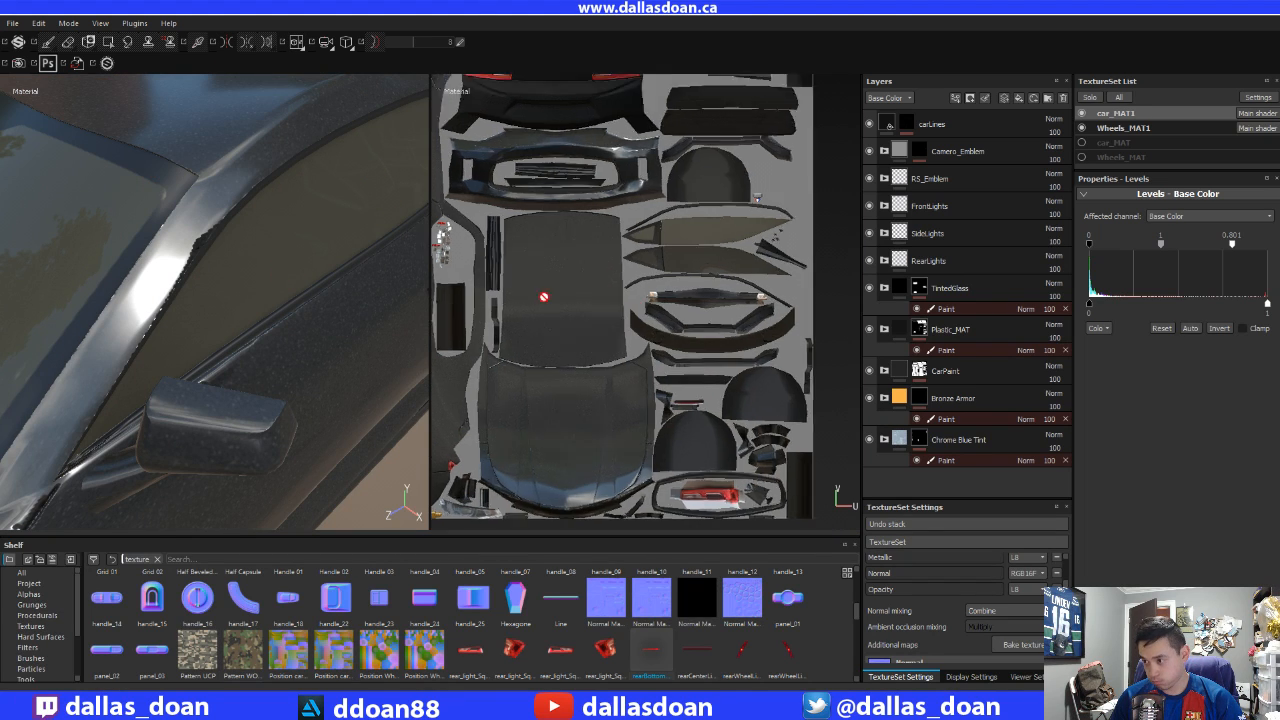
scroll(604, 329, "up", 6)
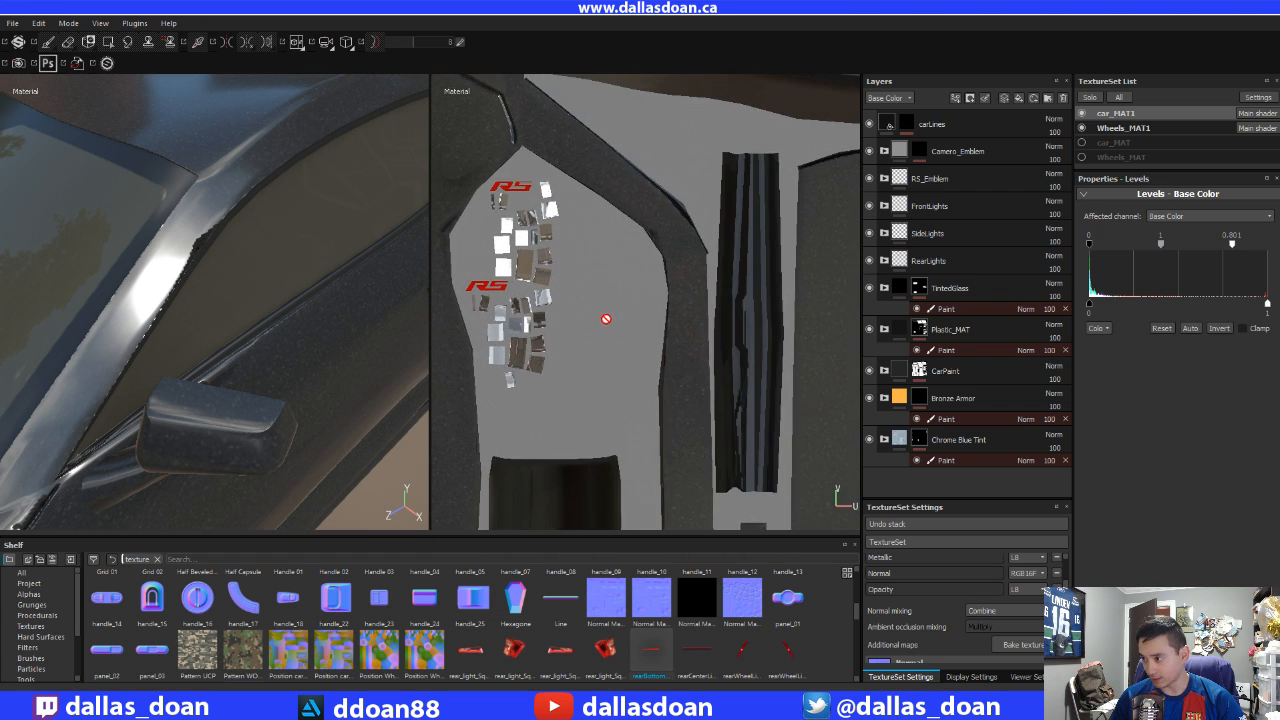
middle_click_drag(636, 286, 581, 355)
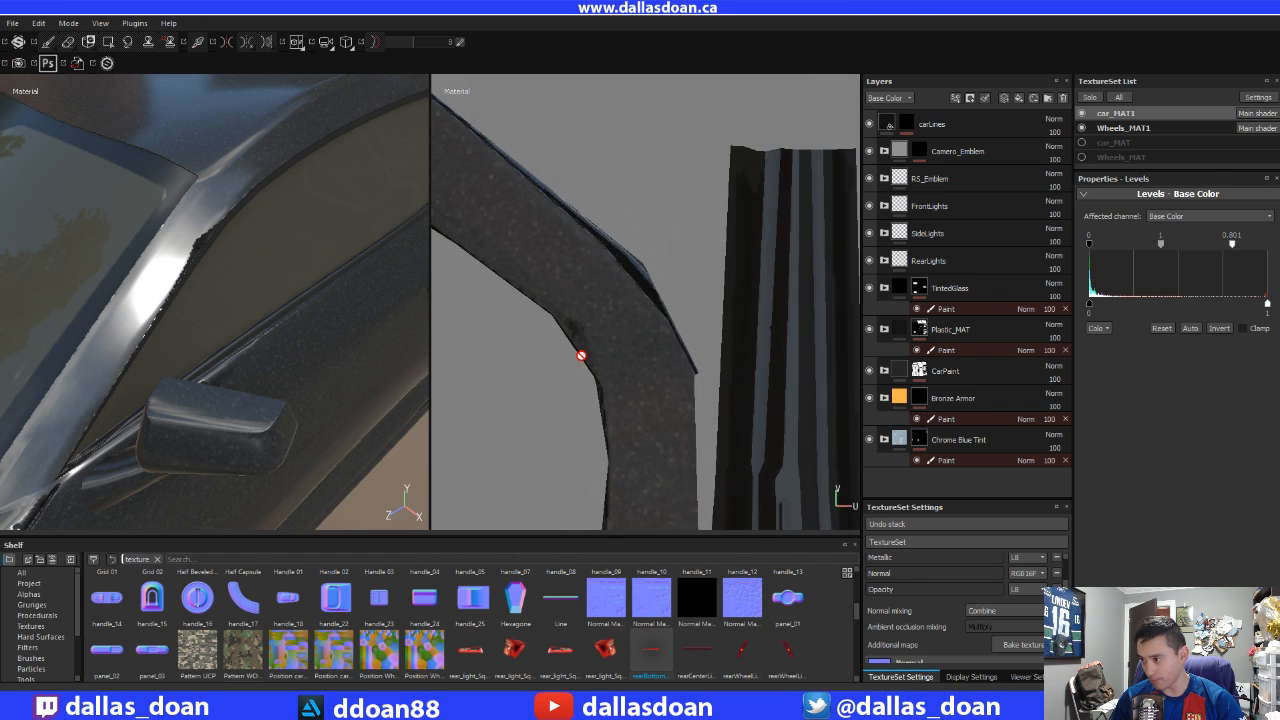
scroll(960, 600, "down", 5)
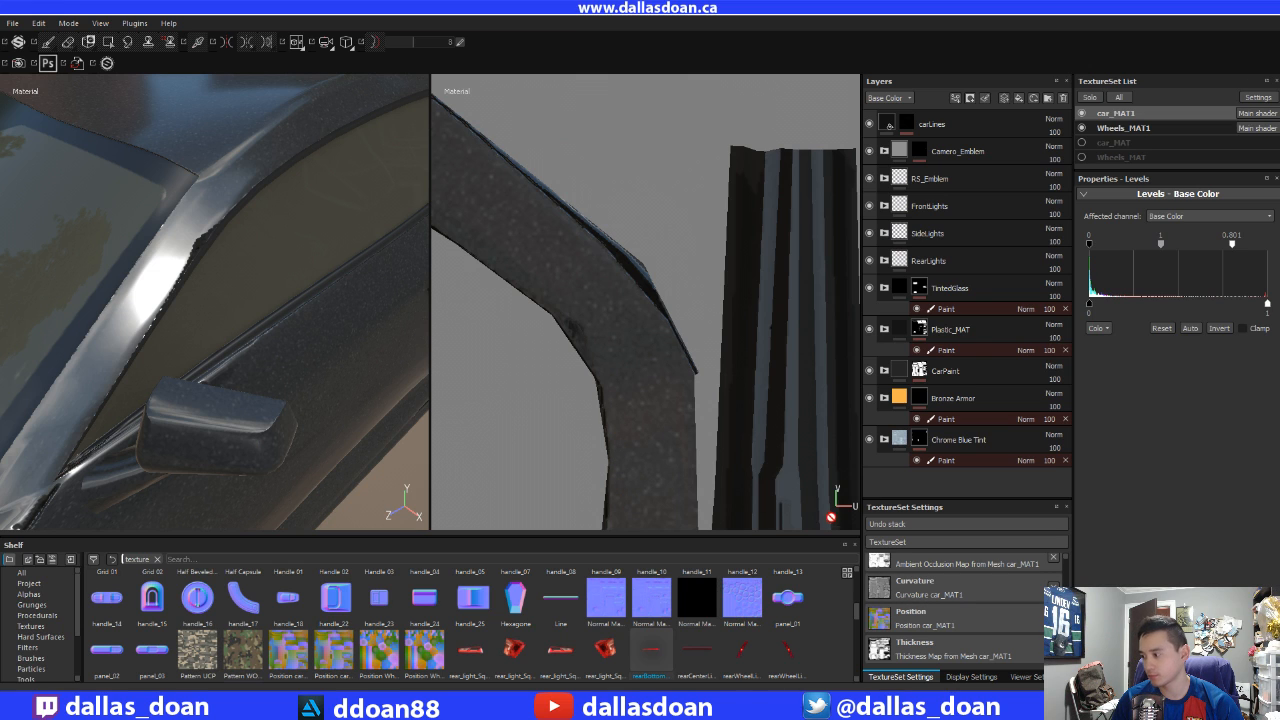
scroll(984, 637, "up", 2)
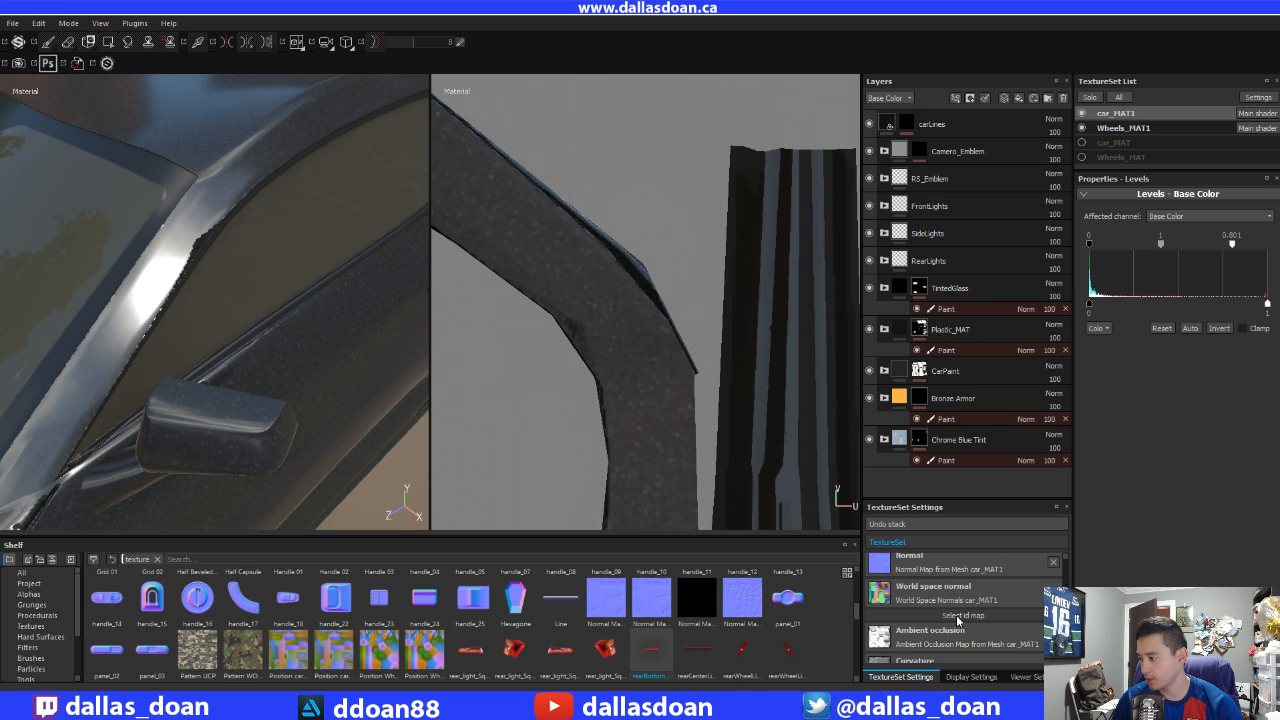
- Compare the edge of the side window pillar on the model with the matching frame shells in the UV layout
middle_click_drag(253, 278, 271, 298, "alt")
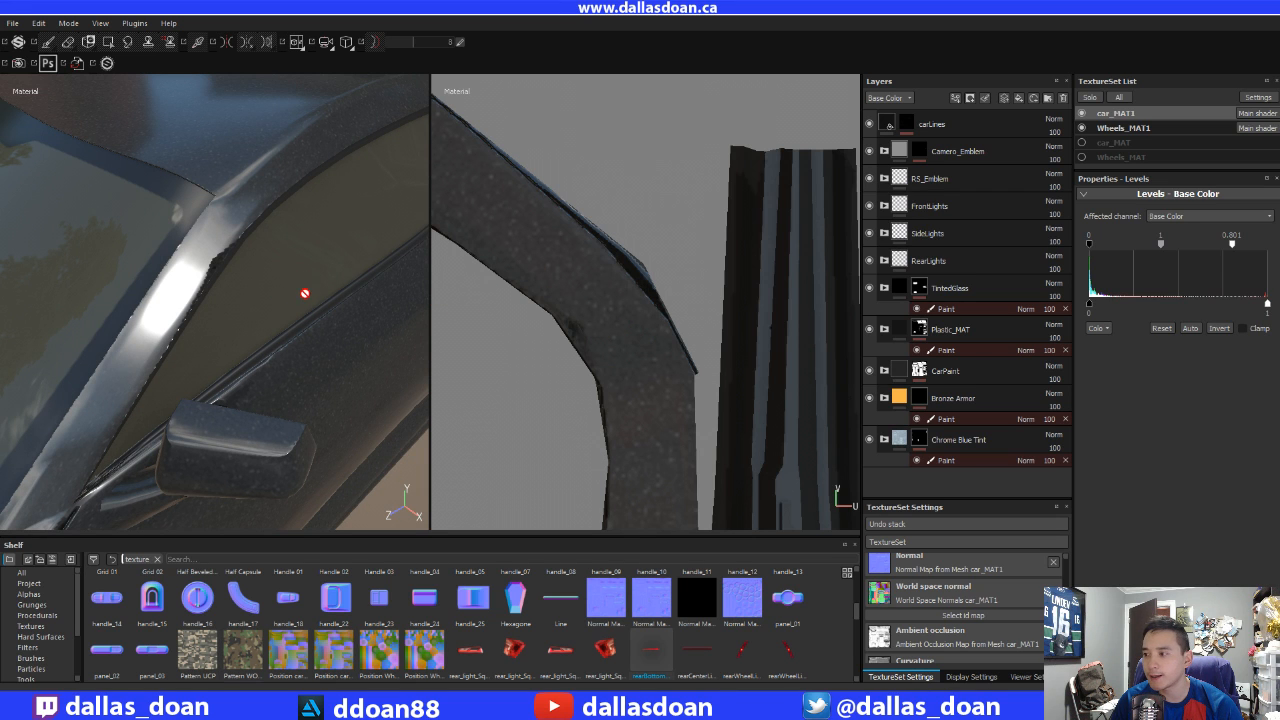
left_click_drag(294, 303, 270, 288, "alt")
scroll(657, 312, "down", 5)
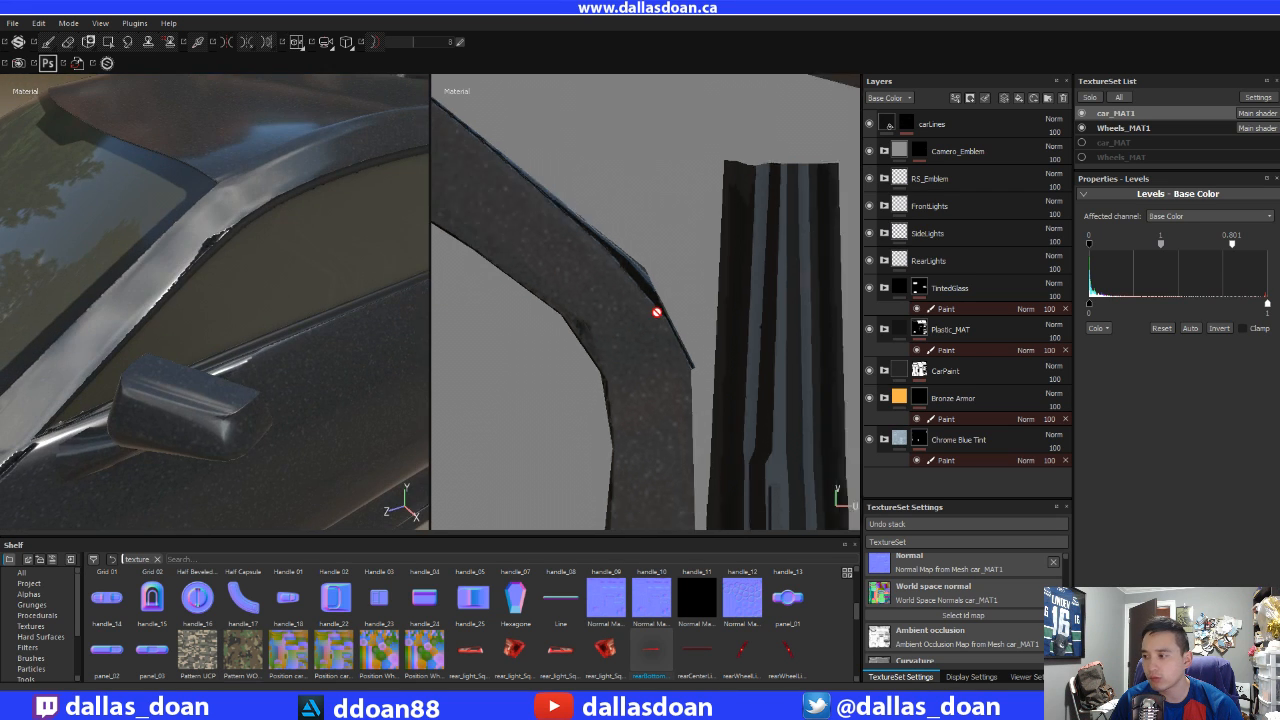
scroll(657, 327, "down", 5)
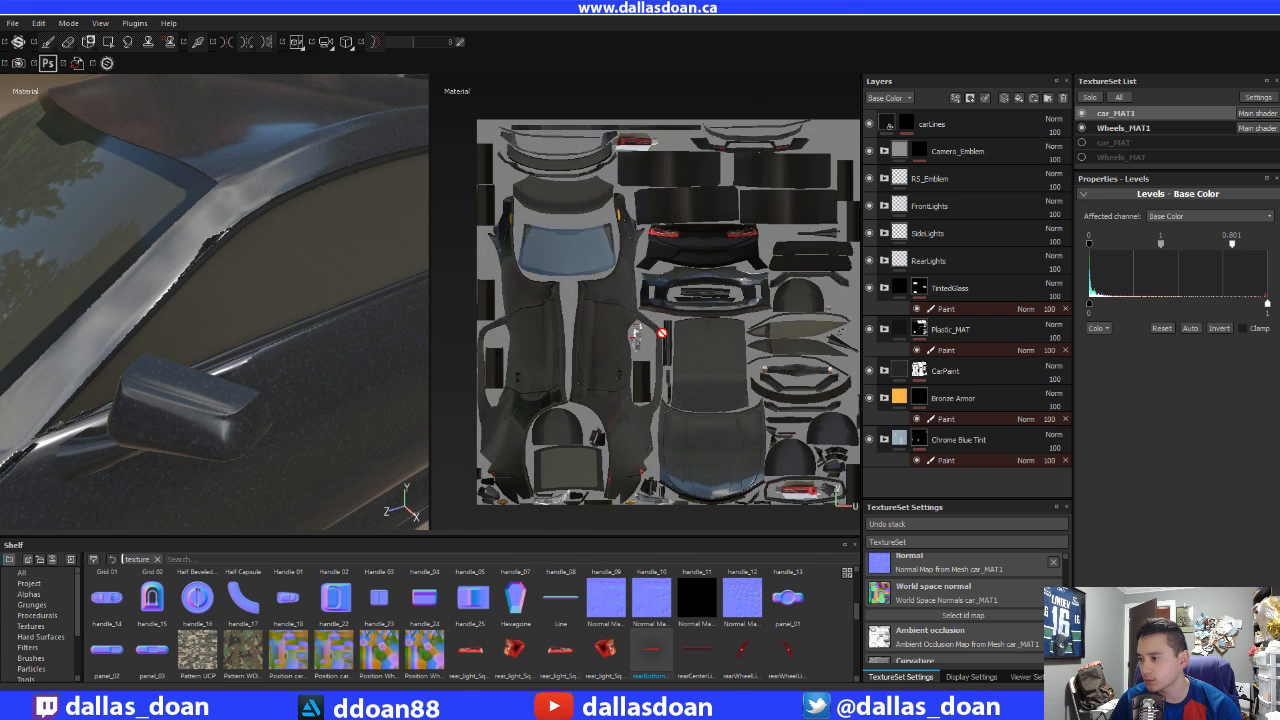
scroll(661, 333, "up", 10)
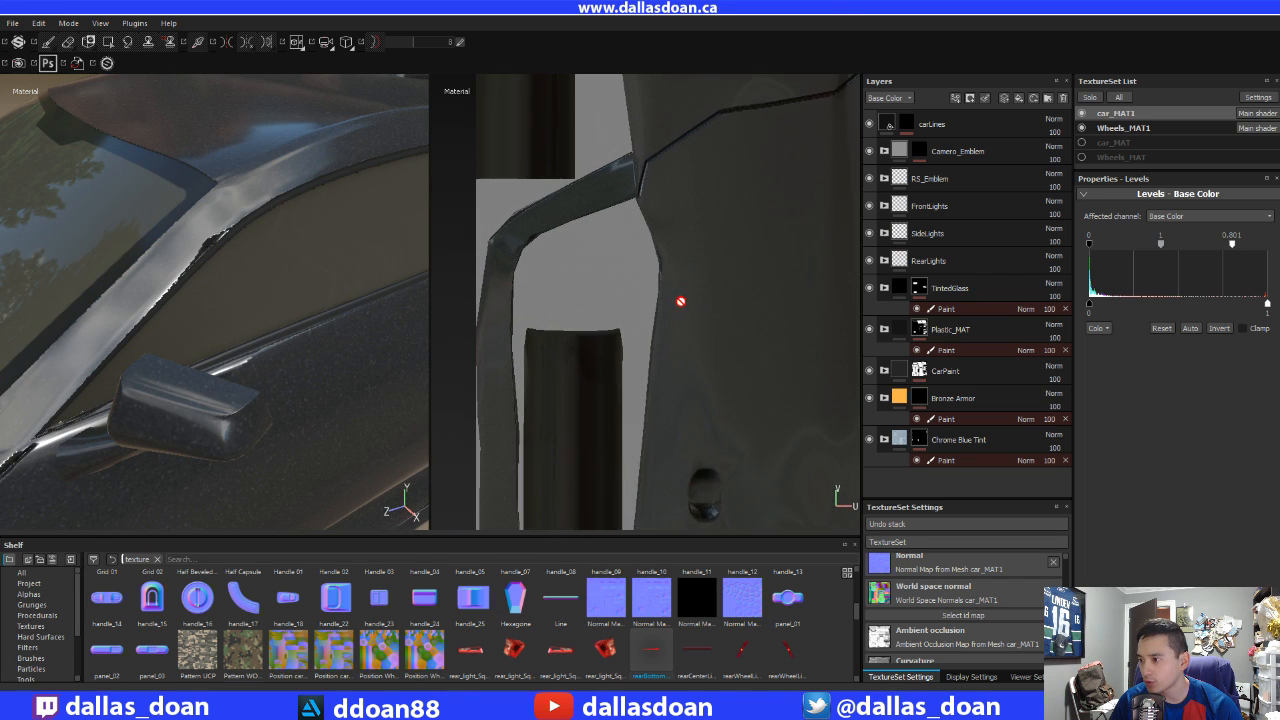
scroll(660, 295, "up", 4)
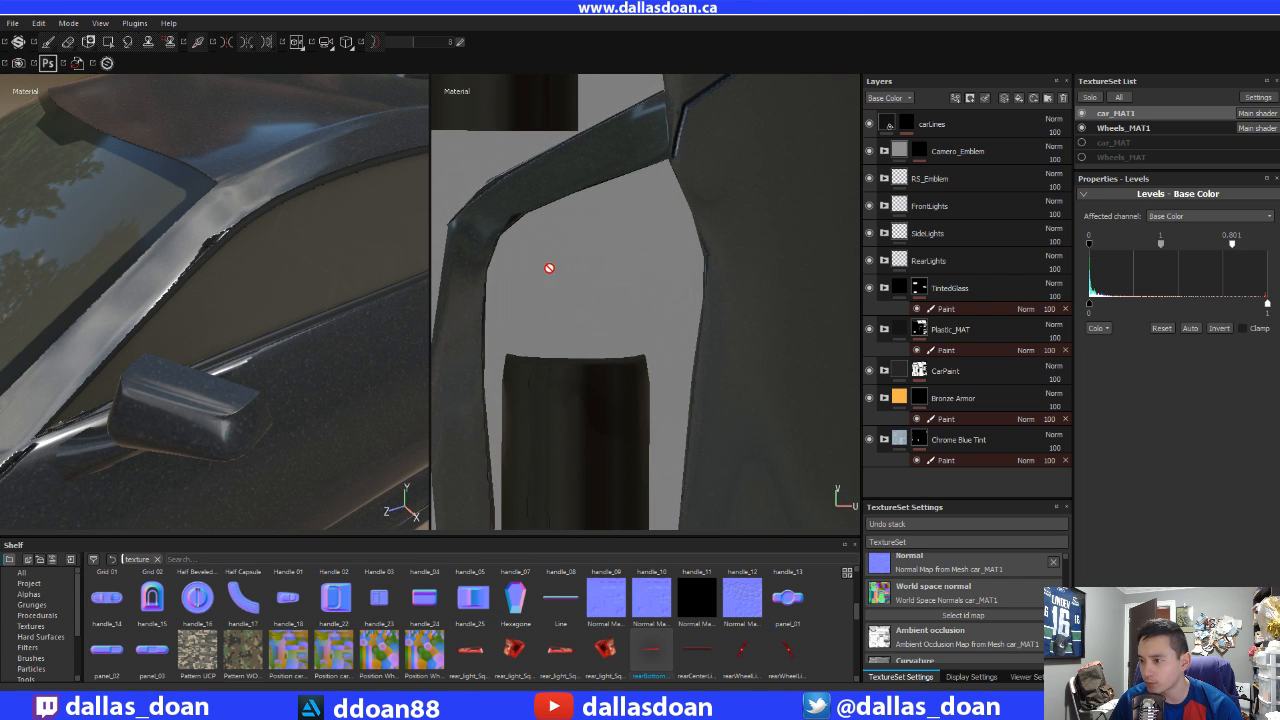
middle_click_drag(549, 268, 647, 269)
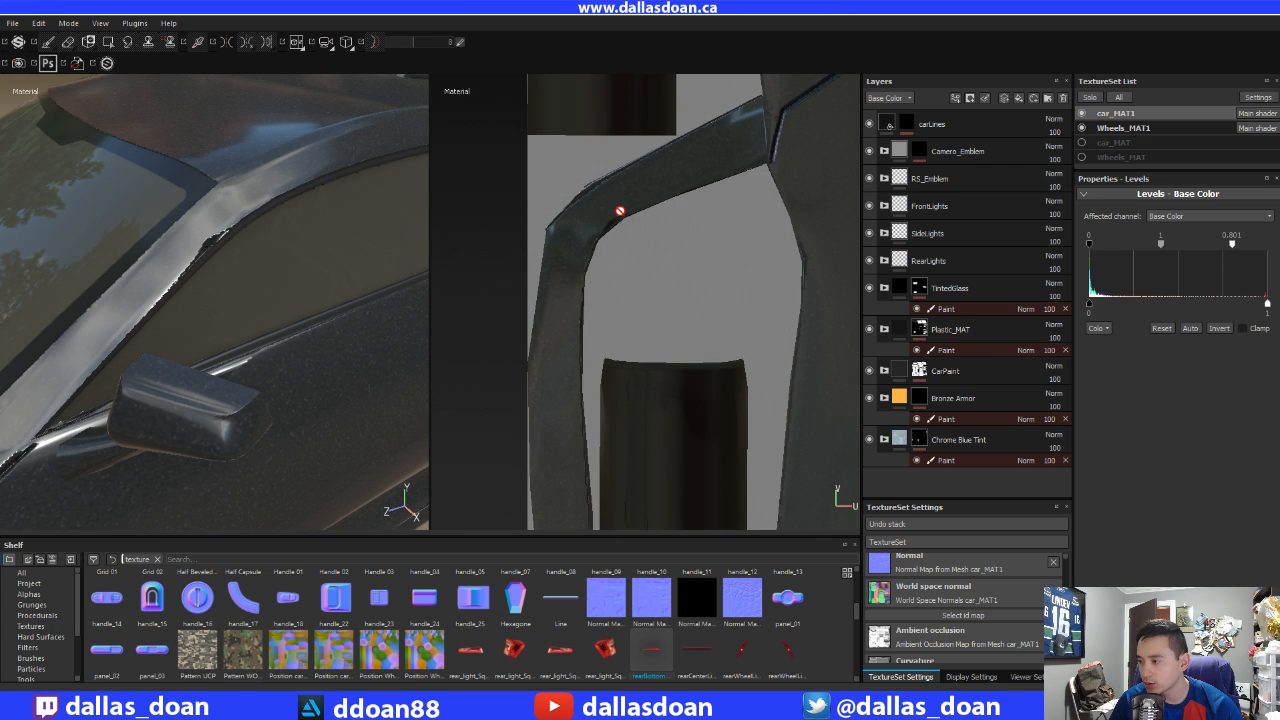
scroll(643, 257, "down", 6)
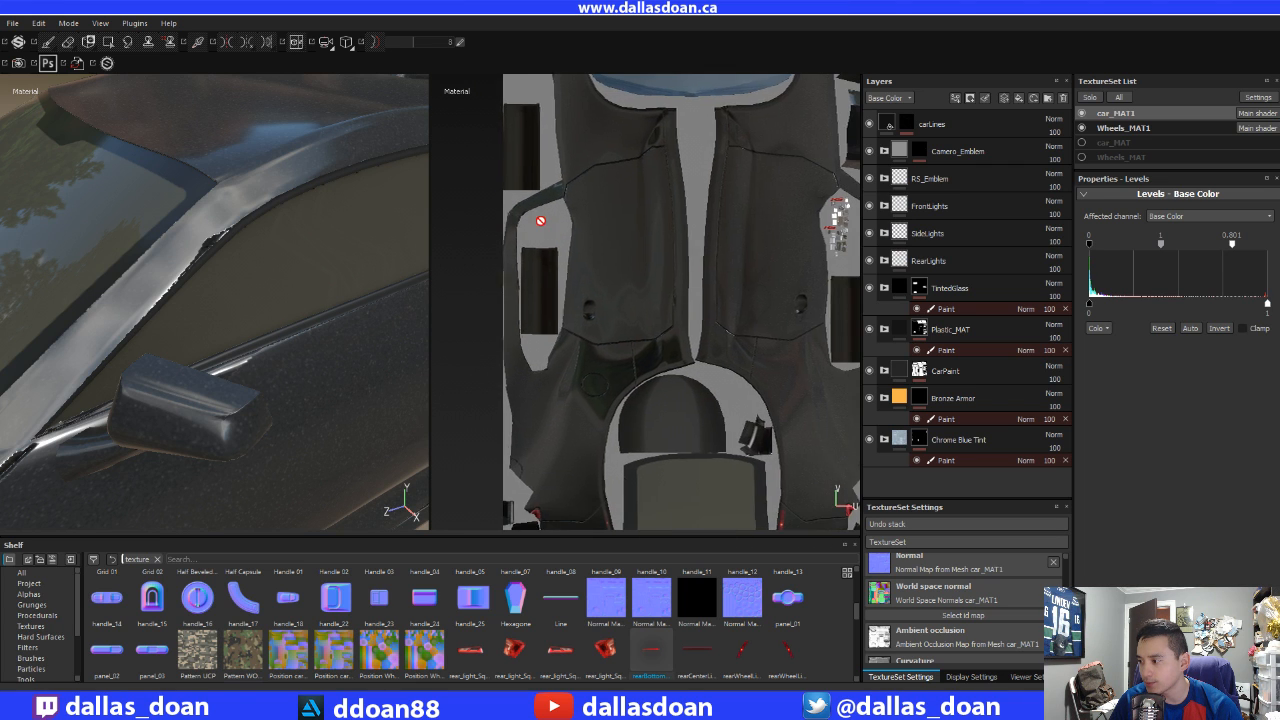
middle_click_drag(642, 194, 583, 237)
- Examine the side windows and doors on the model alongside the body-side shells around the RS emblems in the UV layout
left_click_drag(330, 275, 245, 271, "alt")
middle_click_drag(485, 310, 536, 217, "alt")
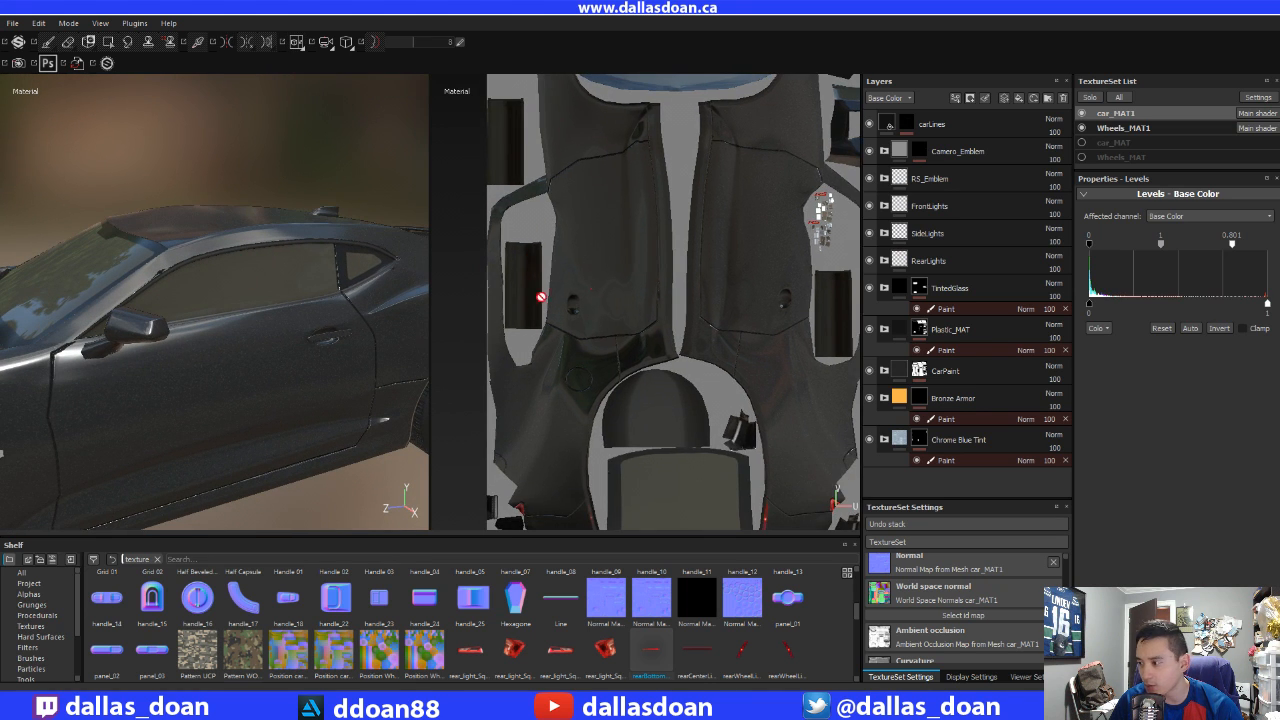
middle_click_drag(631, 297, 560, 242, "alt")
middle_click_drag(623, 200, 567, 323, "alt")
right_click_drag(567, 323, 667, 285, "alt")
left_click_drag(315, 318, 229, 371, "alt")
middle_click_drag(720, 300, 560, 309, "alt")
scroll(563, 312, "up", 3)
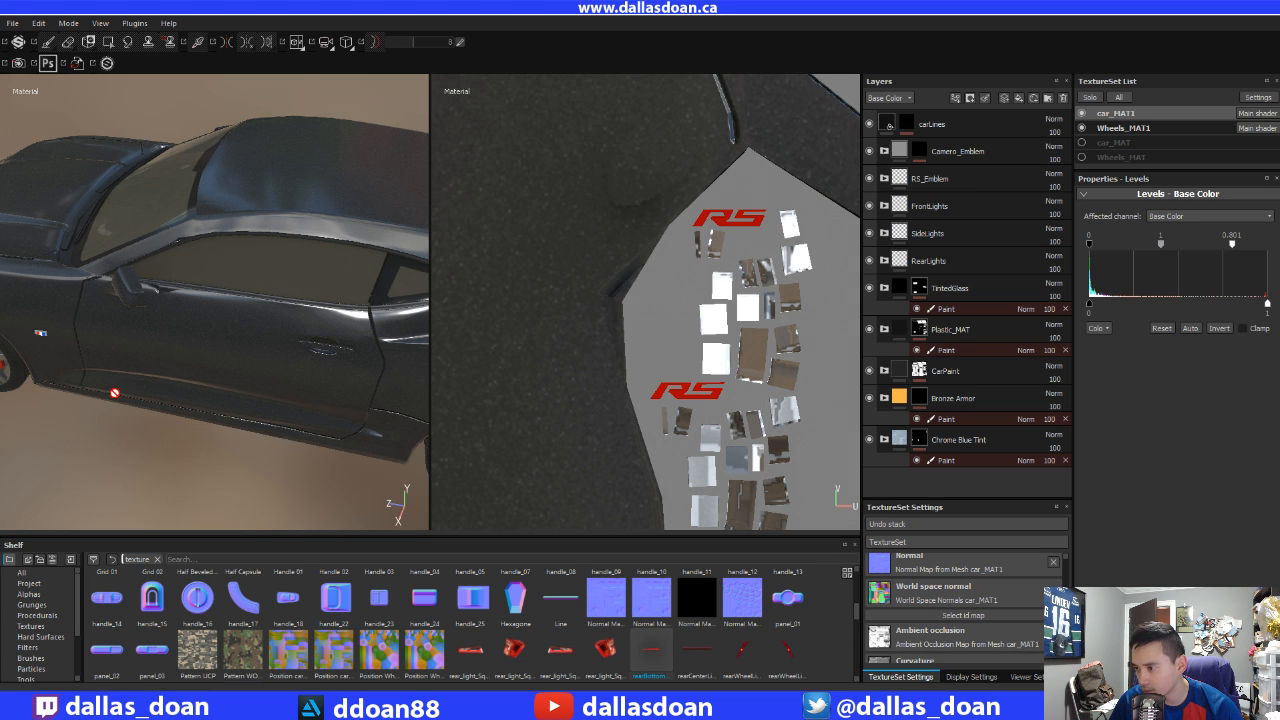
left_click_drag(191, 404, 378, 396, "alt")
- Look through the texture shelf and preview the ambient occlusion map from mesh car_MAT1
scroll(420, 592, "down", 3)
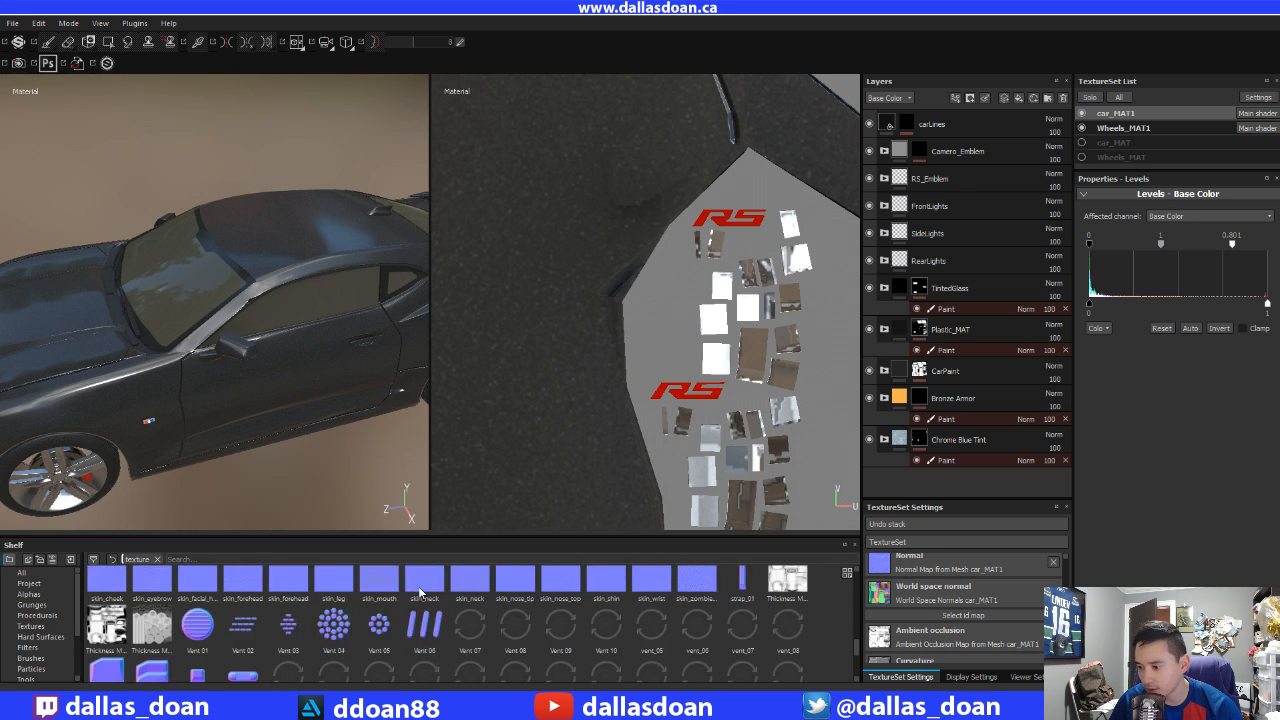
scroll(421, 594, "down", 3)
scroll(423, 598, "up", 3)
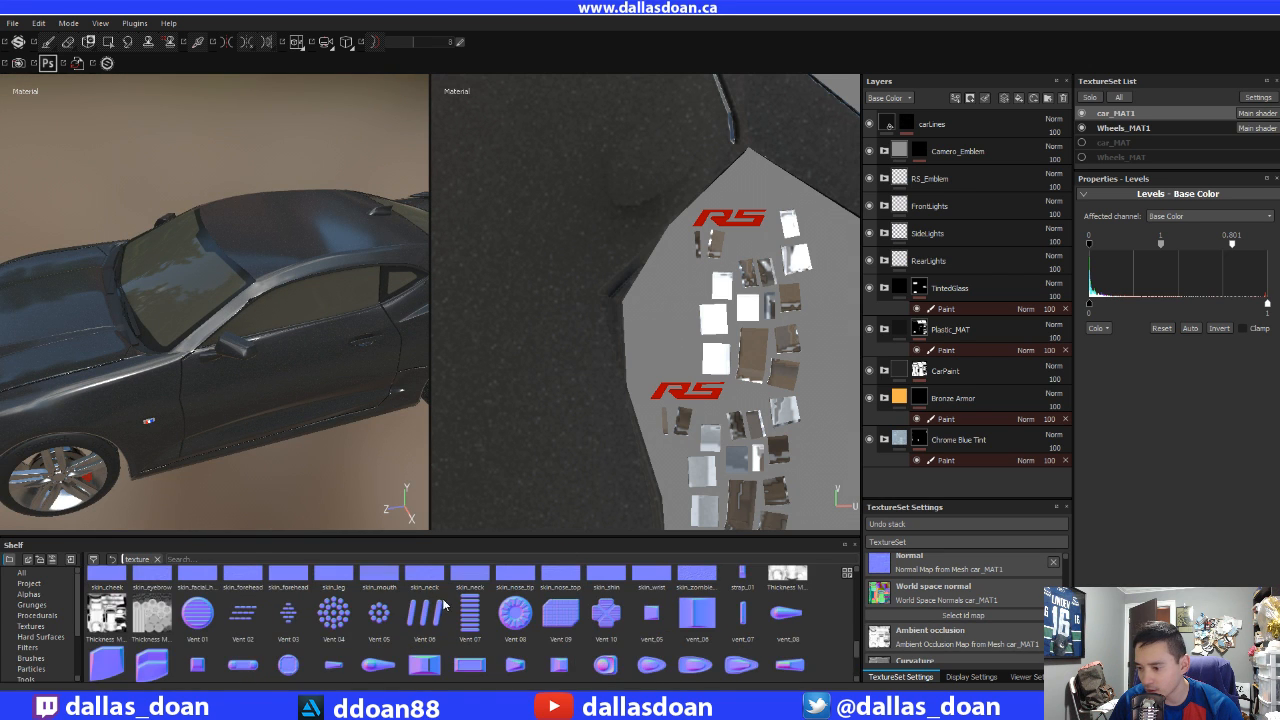
left_click_drag(150, 441, 268, 408, "alt")
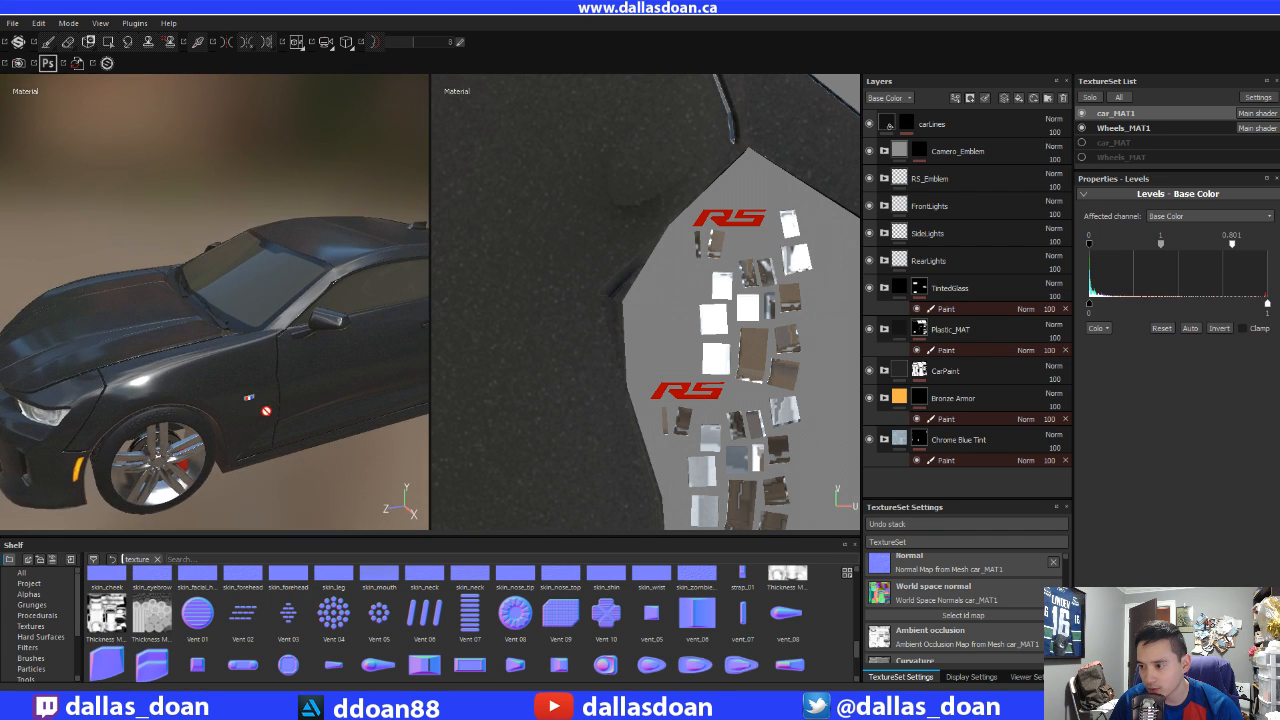
scroll(265, 425, "up", 3)
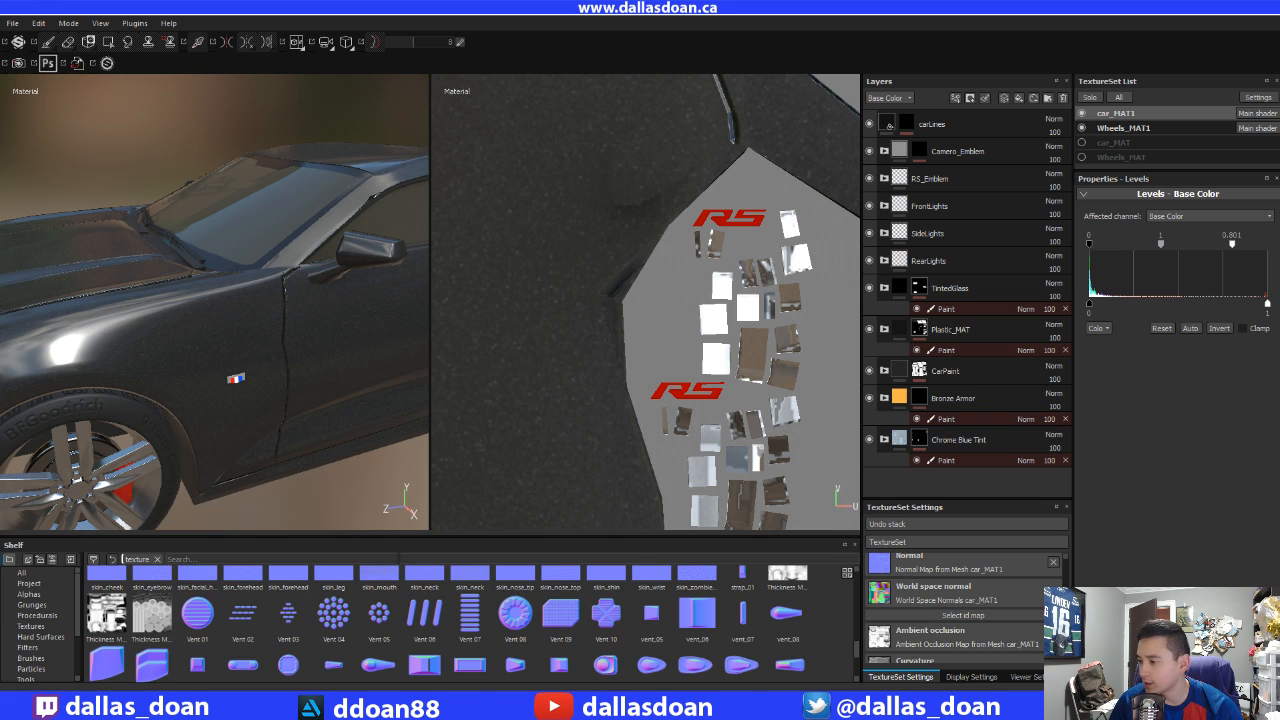
scroll(429, 598, "up", 5)
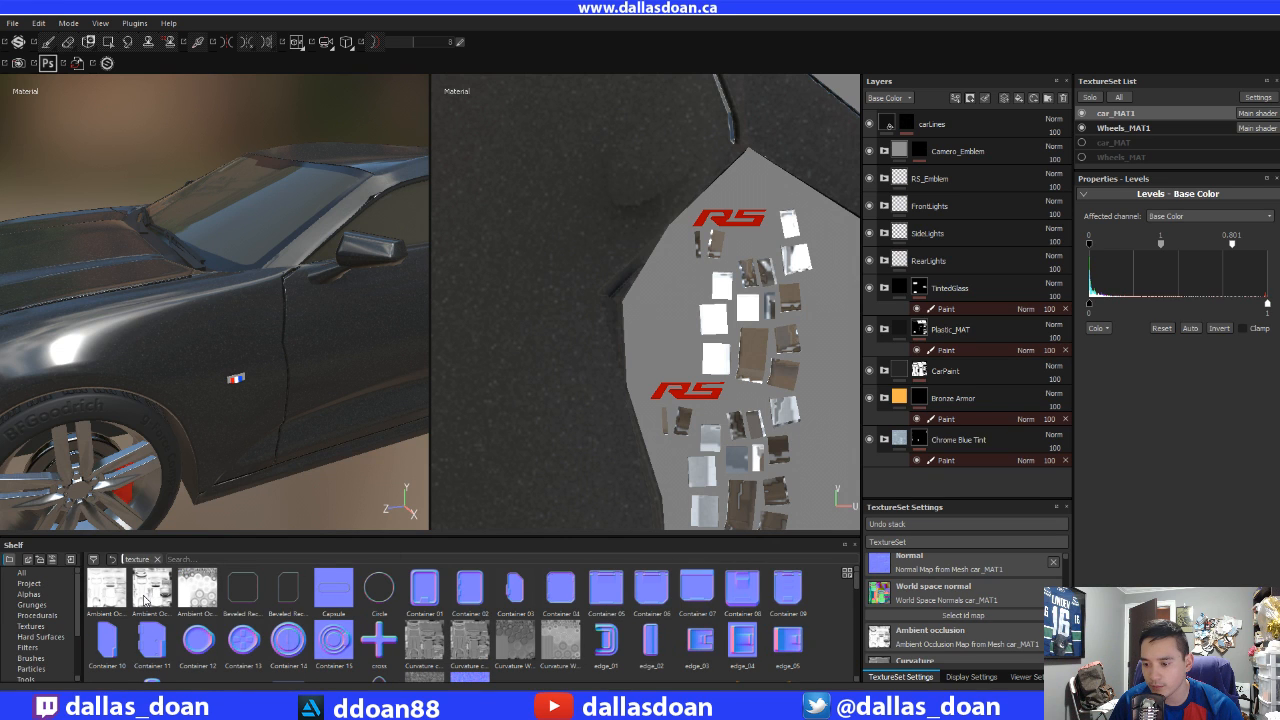
mouse_move(145, 600)
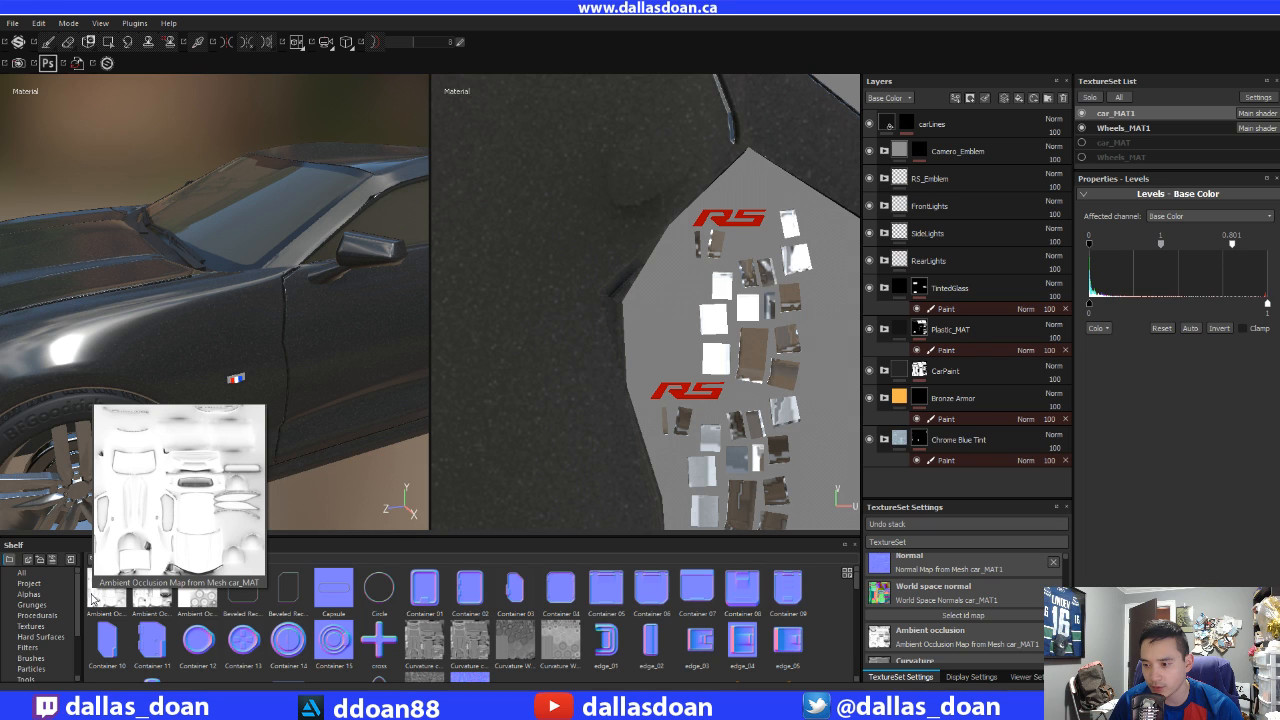
- Try removing the ambient occlusion map from car_MAT1's mesh maps to compare the body shading, and undo the removal
left_click(155, 610)
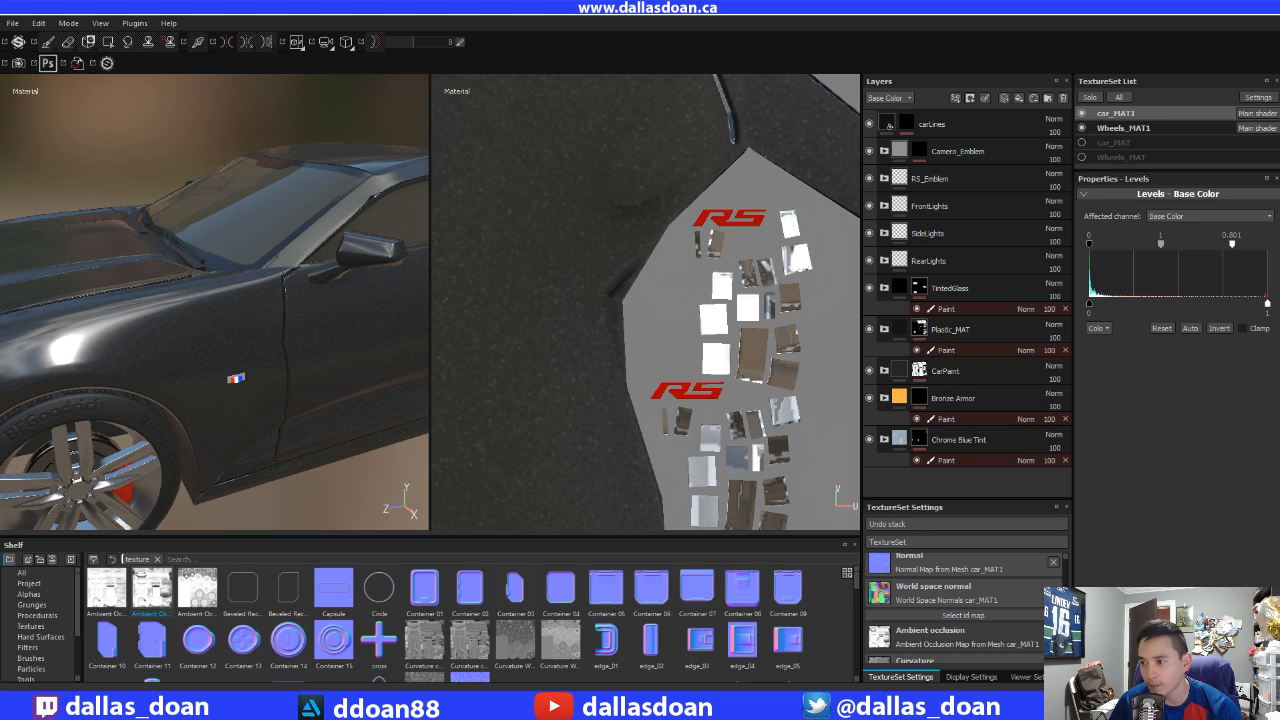
left_click(1053, 637)
middle_click_drag(240, 323, 238, 383, "alt")
key("ctrl+z")
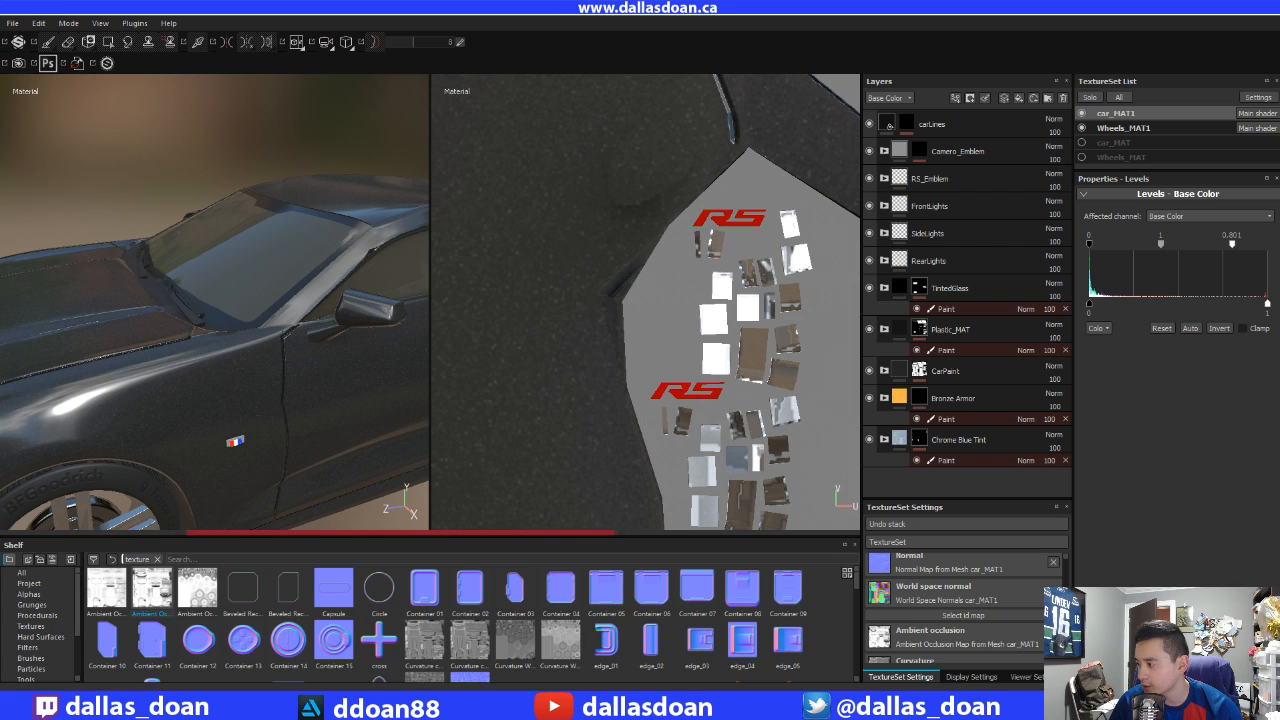
- Try removing the curvature map from car_MAT1's mesh maps to compare the window pillar and door, and undo the removal
scroll(963, 610, "down", 2)
scroll(985, 610, "down", 1)
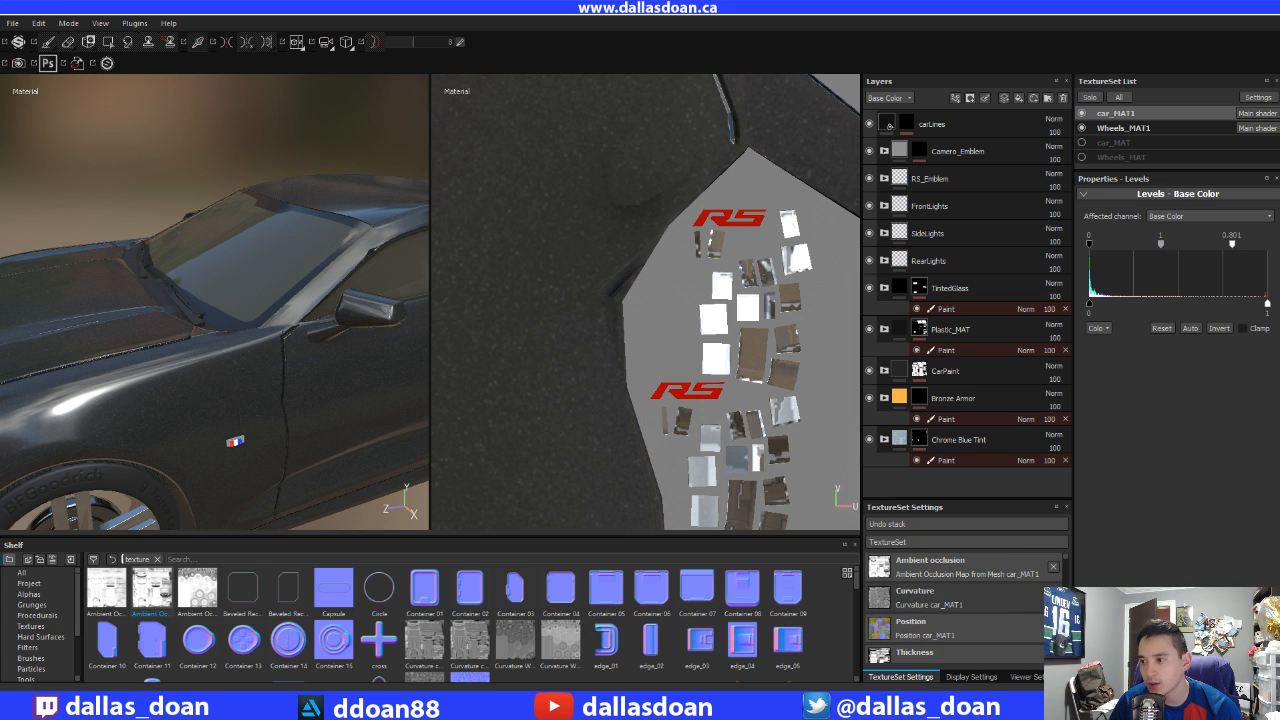
left_click(1053, 597)
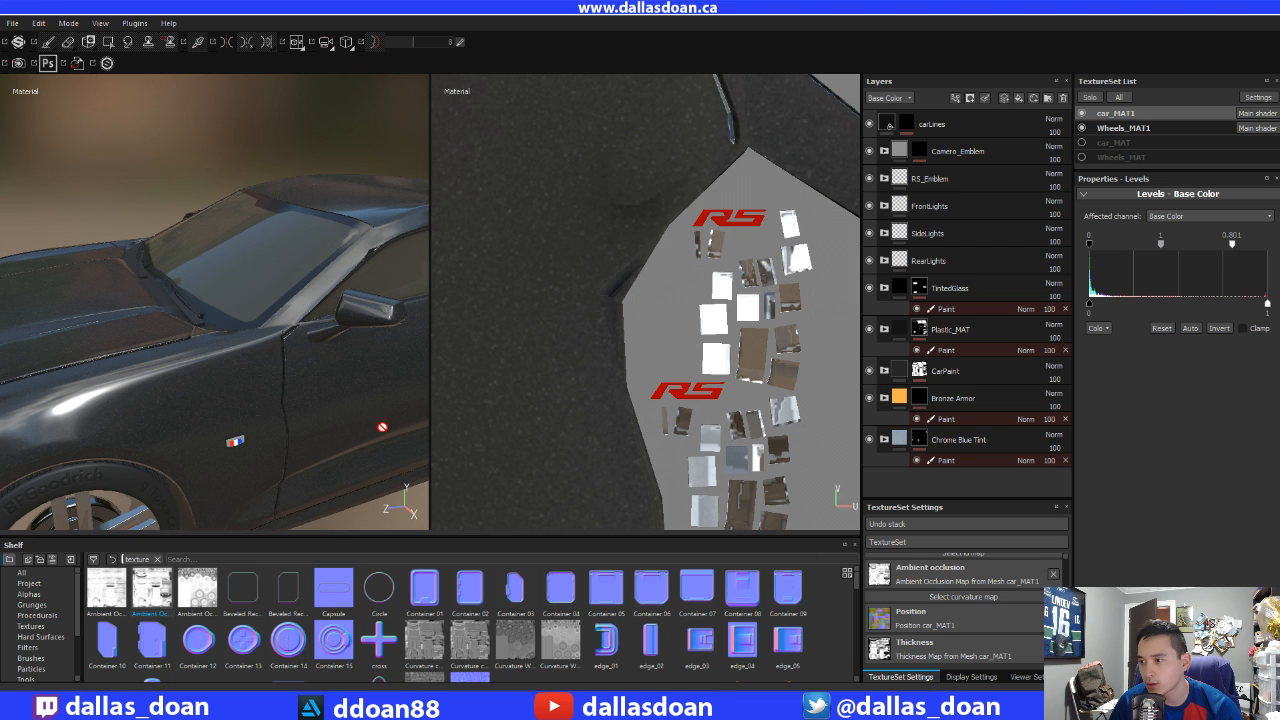
middle_click_drag(334, 410, 246, 420, "alt")
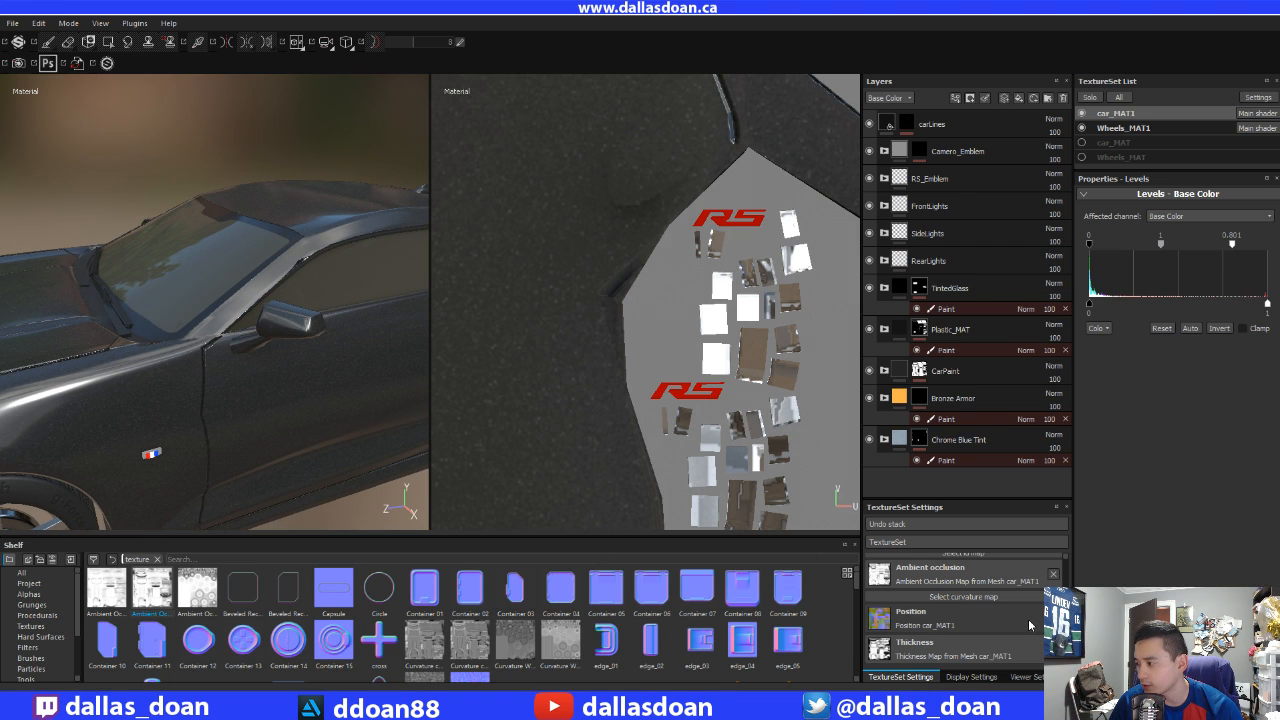
key("ctrl+z")
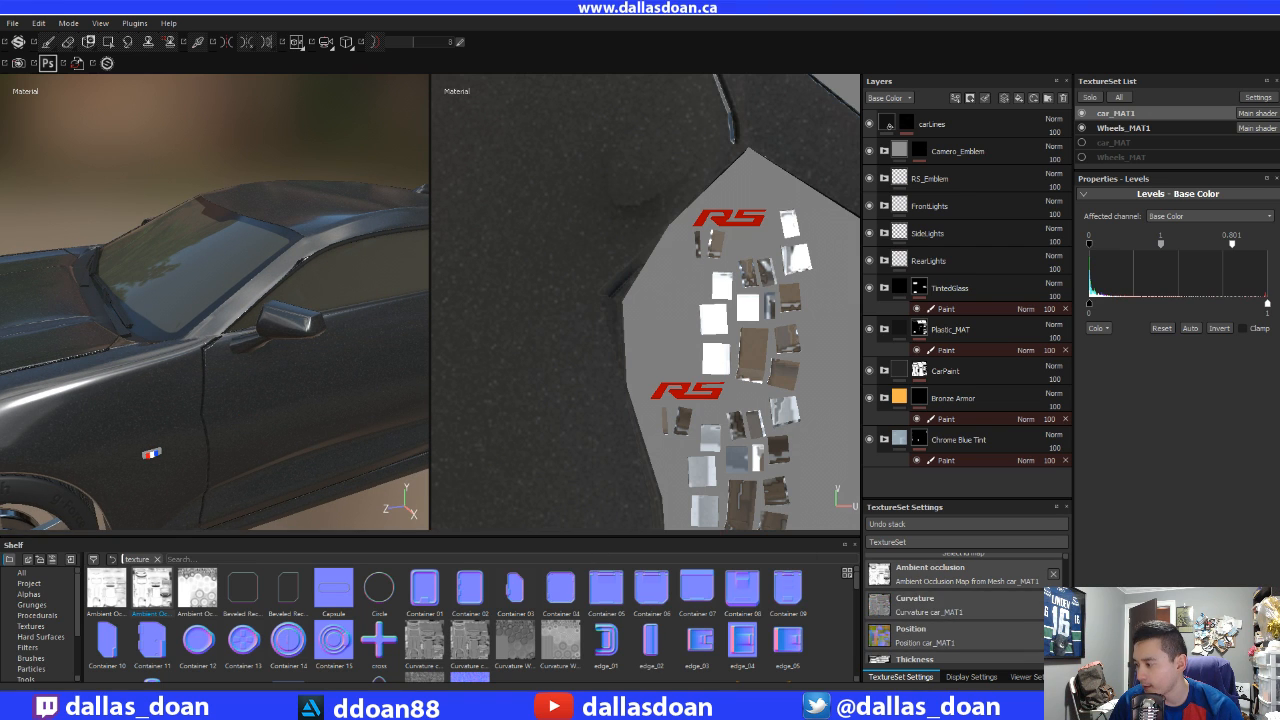
- Try removing the thickness map from car_MAT1's mesh maps and undo the removal
scroll(1030, 628, "down", 1)
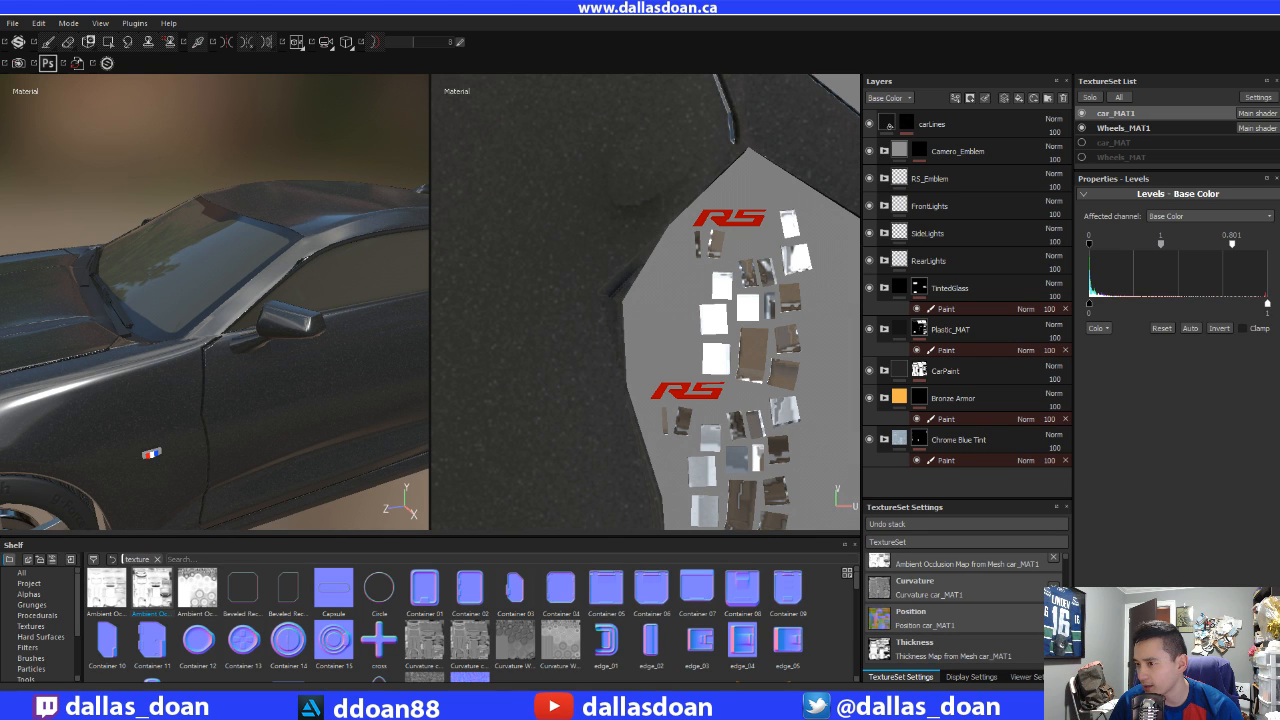
left_click(1053, 649)
key("ctrl+z")
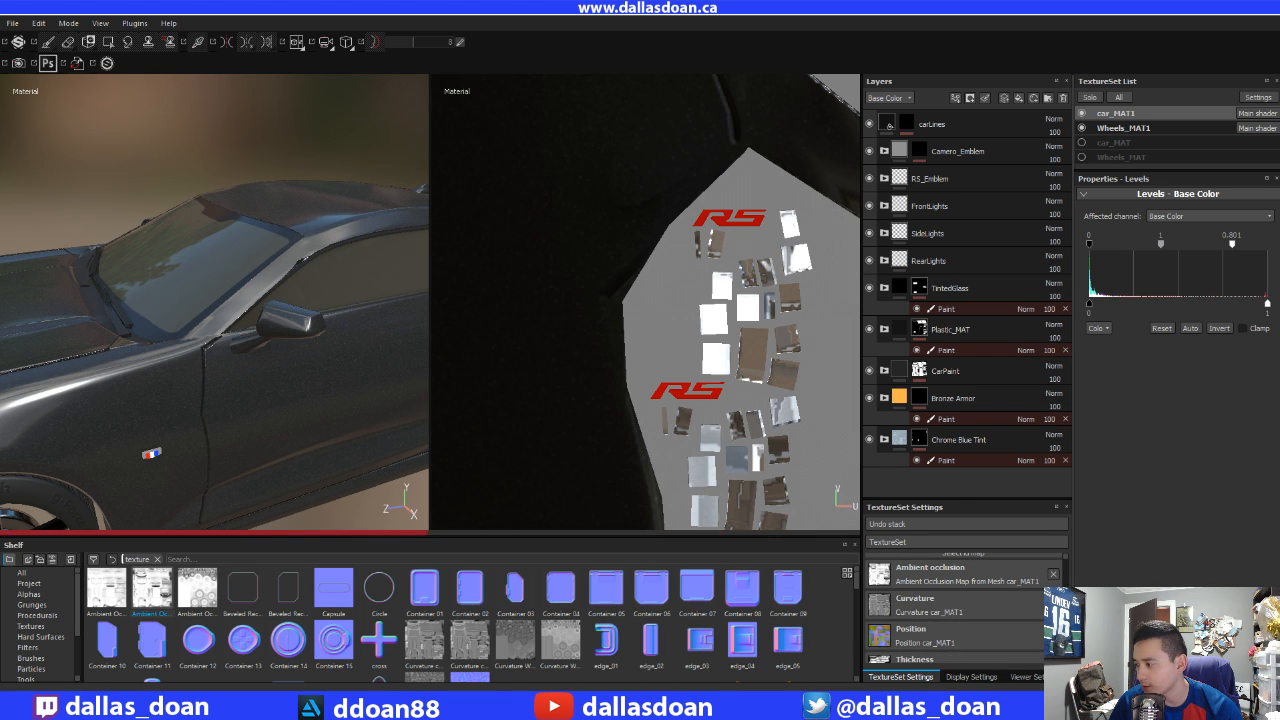
- Try removing the normal map from car_MAT1's mesh maps, undo the removal, and inspect the windshield pillar up close
scroll(966, 620, "up", 3)
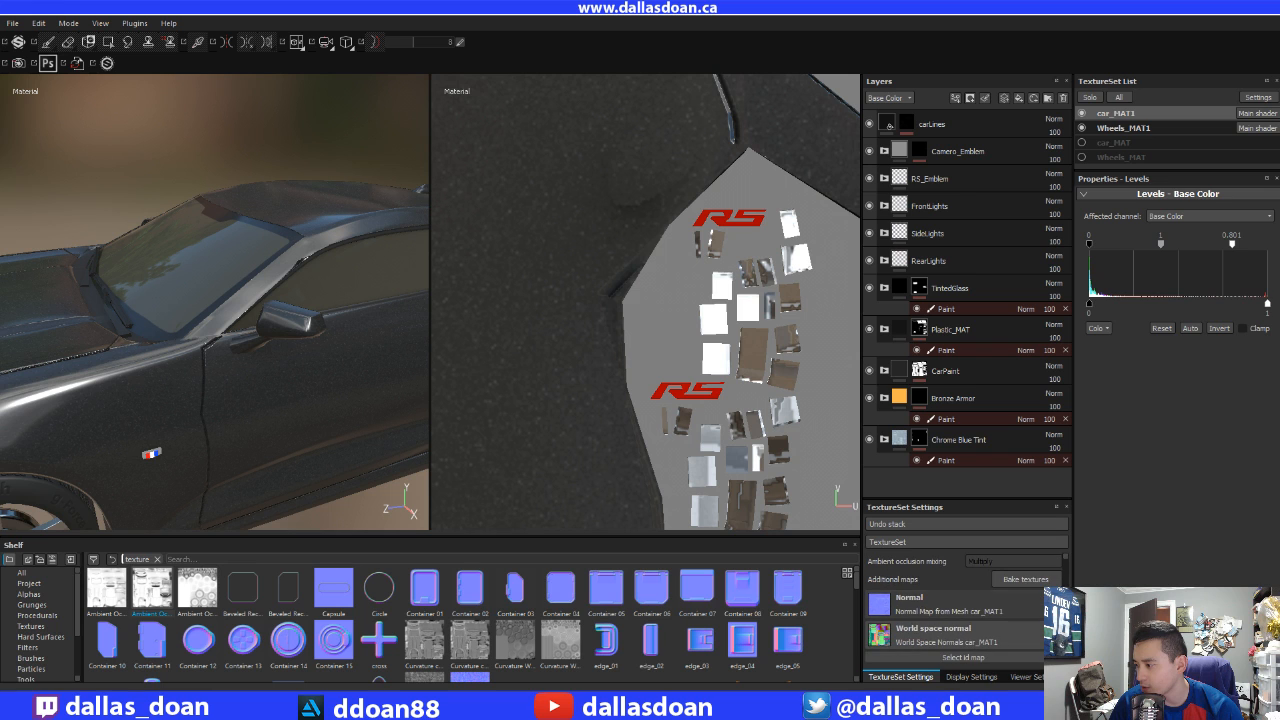
left_click(1053, 604)
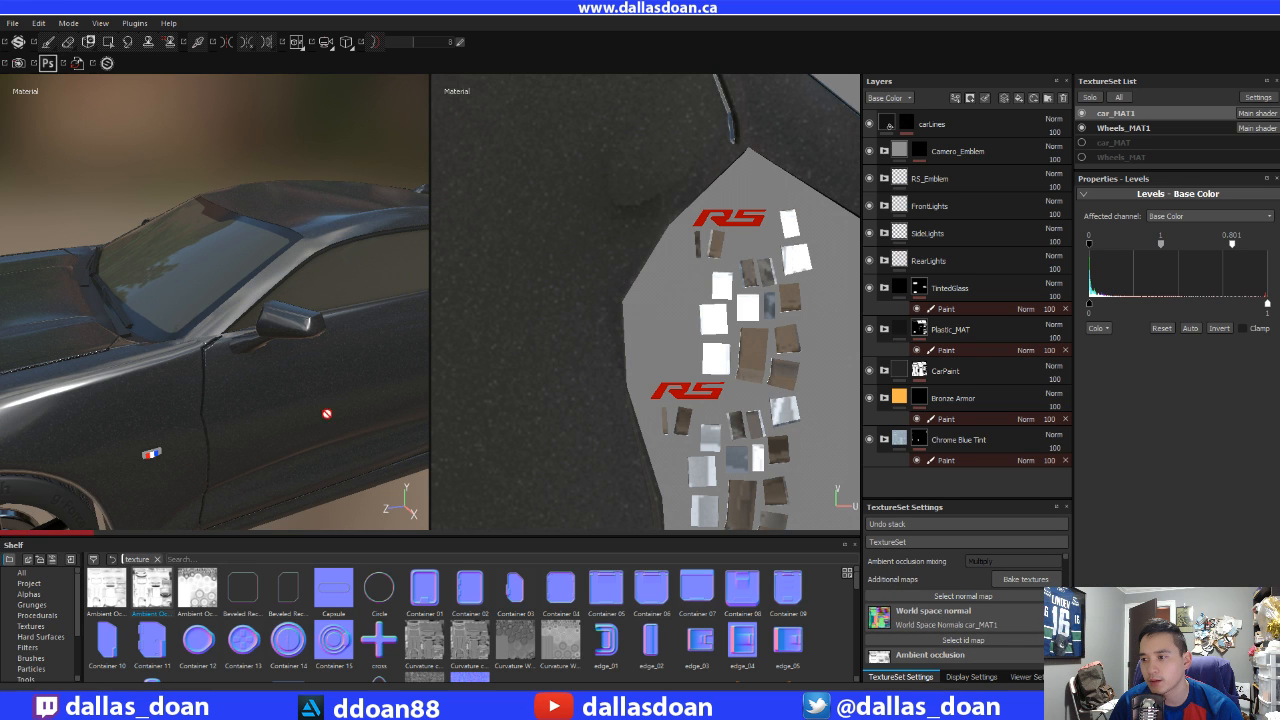
left_click_drag(293, 376, 340, 392, "alt")
key("ctrl+z")
left_click_drag(218, 376, 246, 383, "alt")
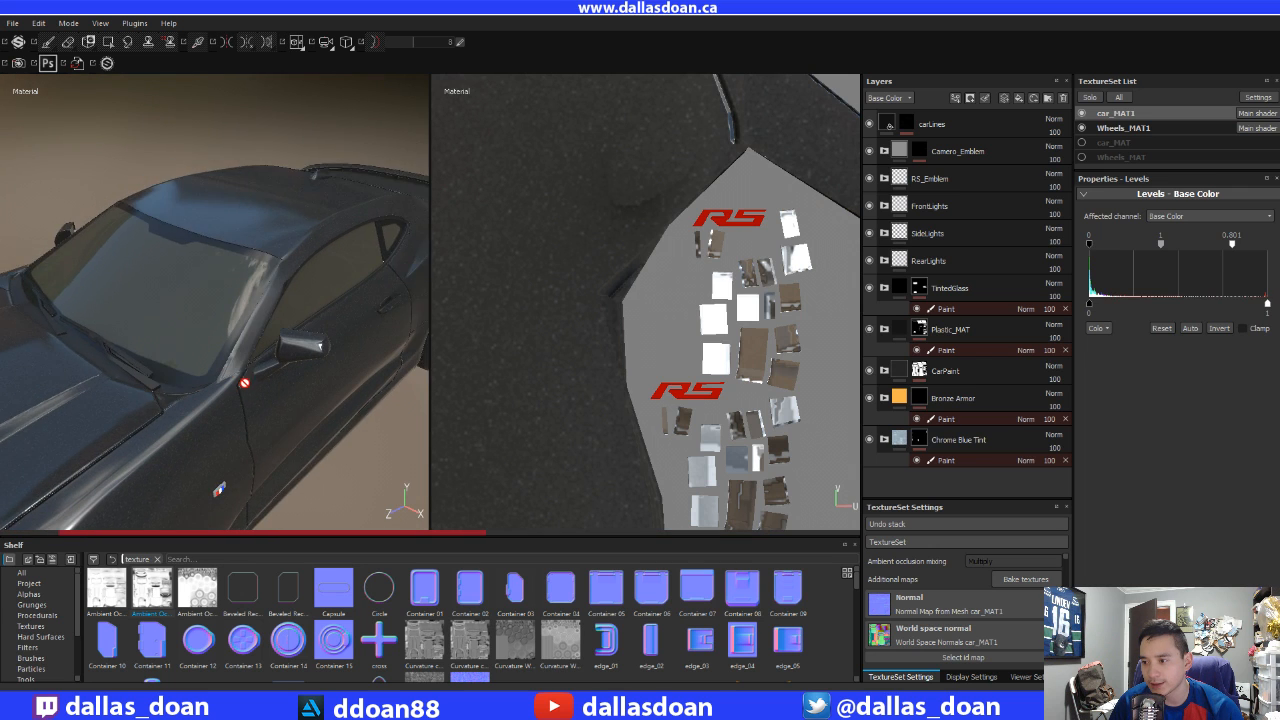
right_click_drag(246, 383, 248, 354, "alt")
left_click_drag(210, 378, 190, 365, "alt")
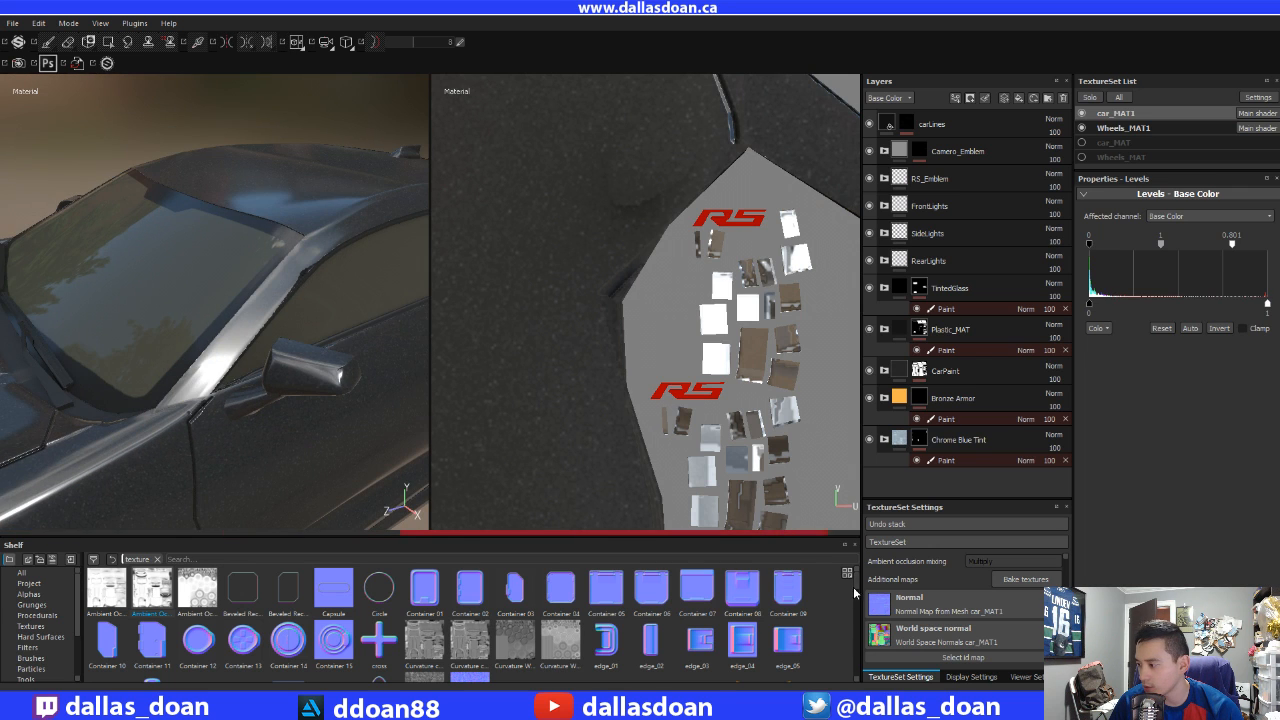
- Export the shelf texture Normal Map from Mesh car_MAT1 to the textures folder inside Camero_2016
scroll(856, 600, "down", 3)
scroll(856, 602, "down", 2)
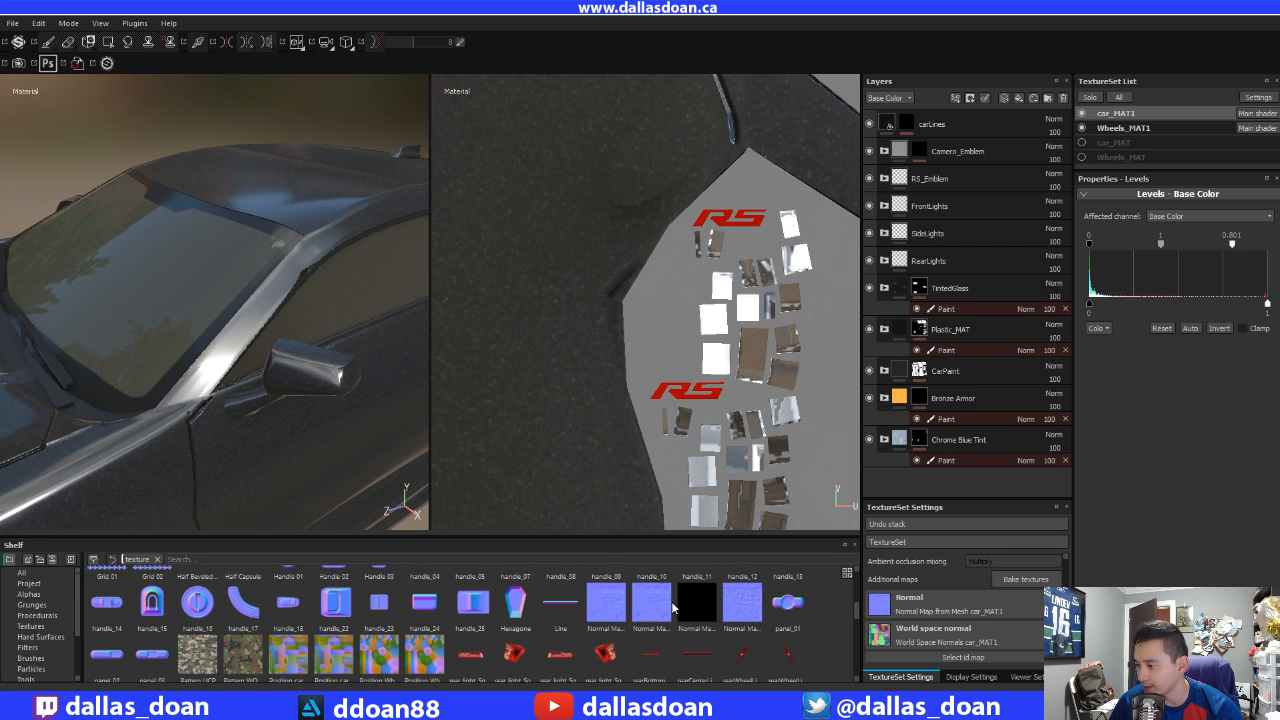
right_click(660, 598)
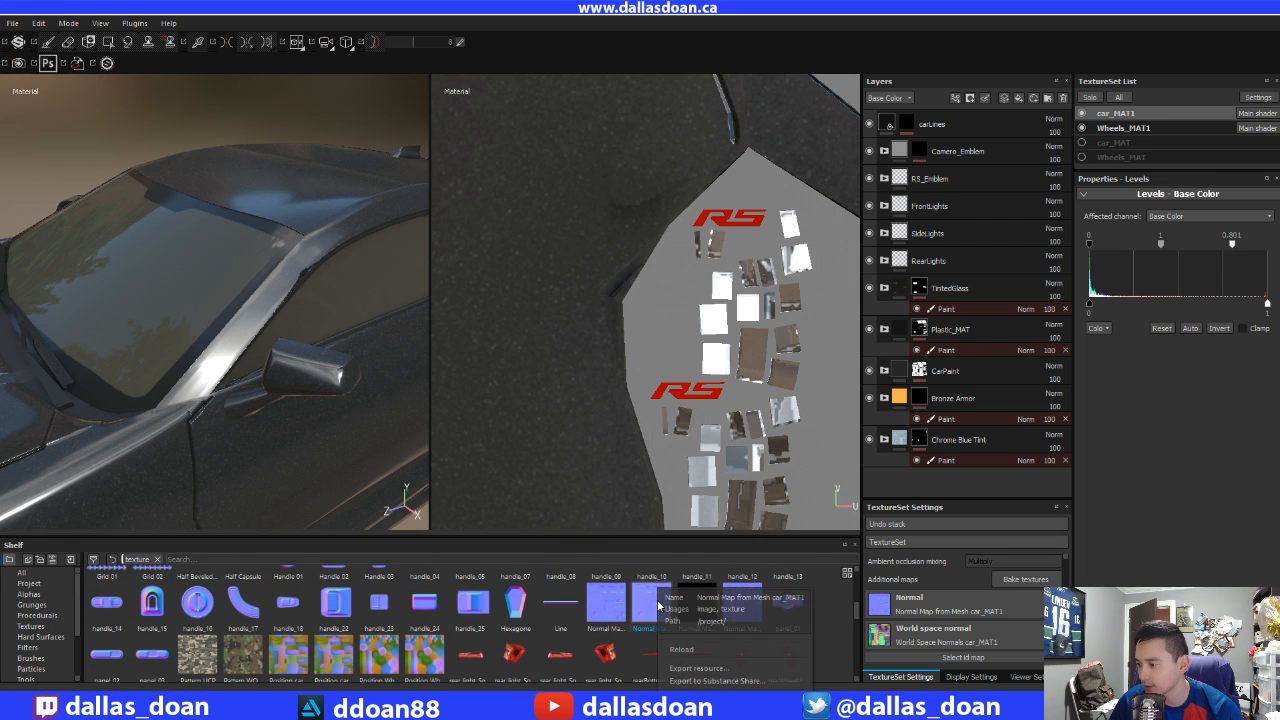
left_click(718, 669)
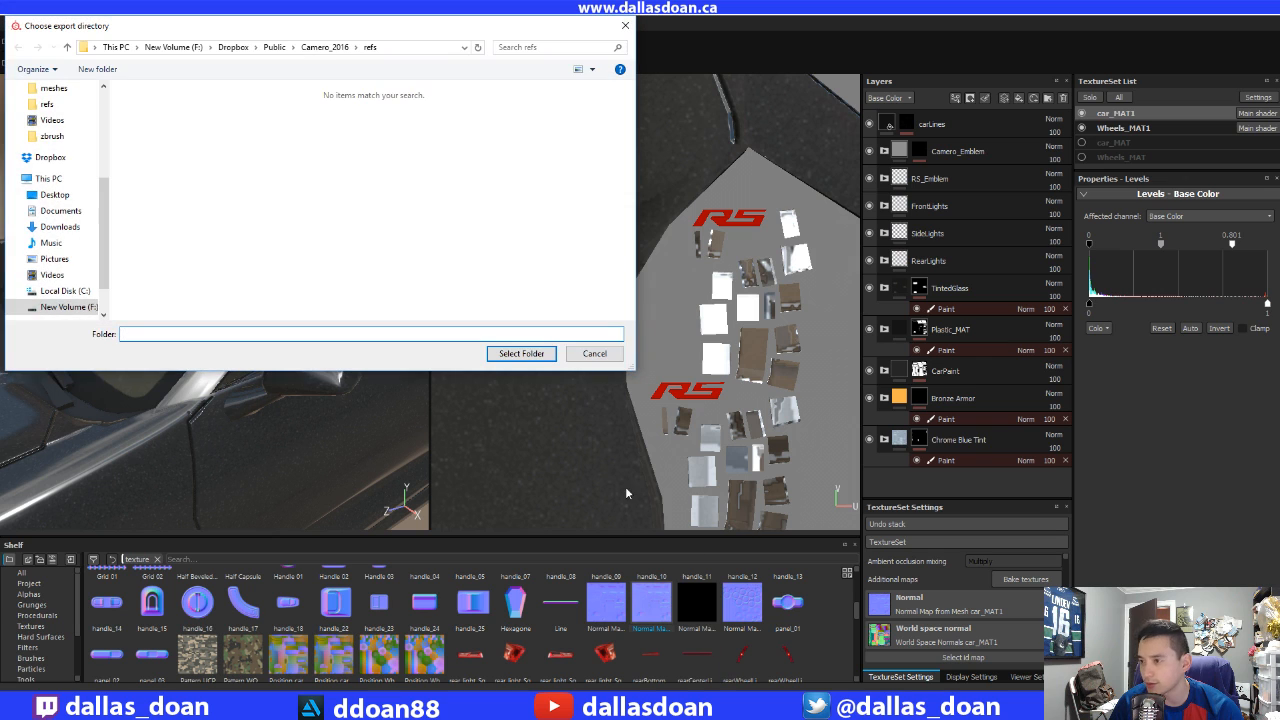
left_click(324, 50)
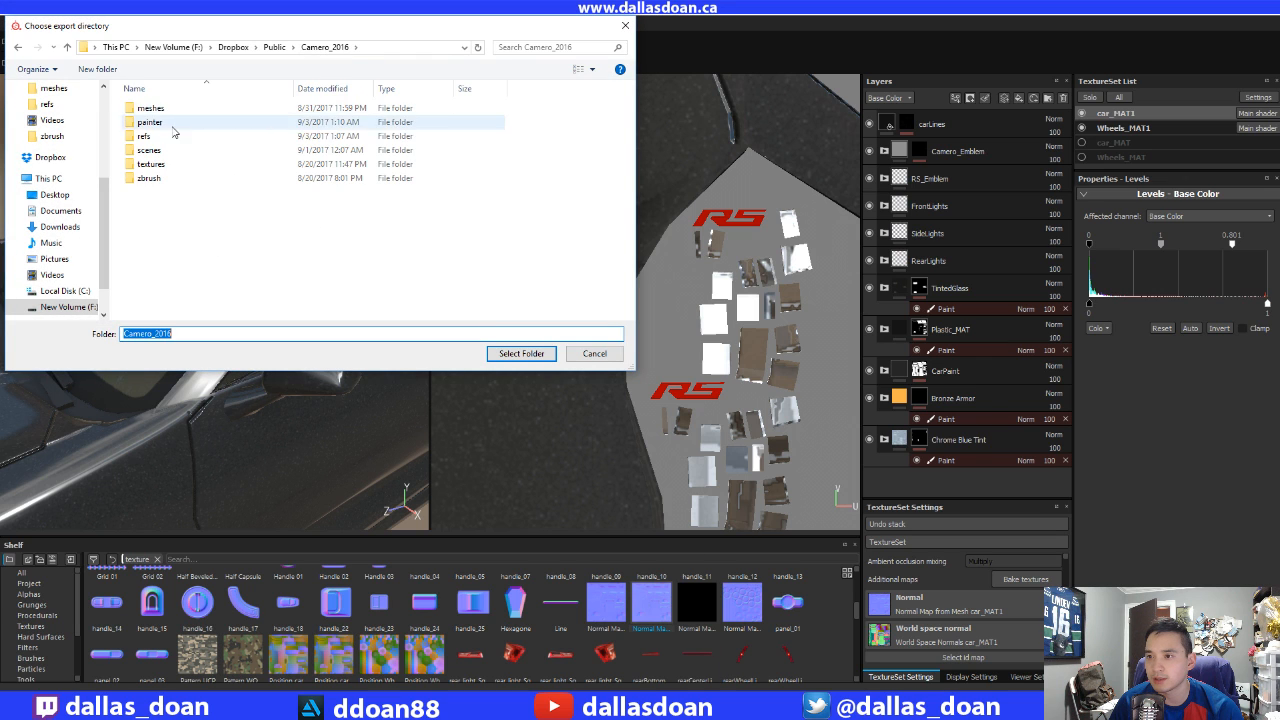
double_click(167, 174)
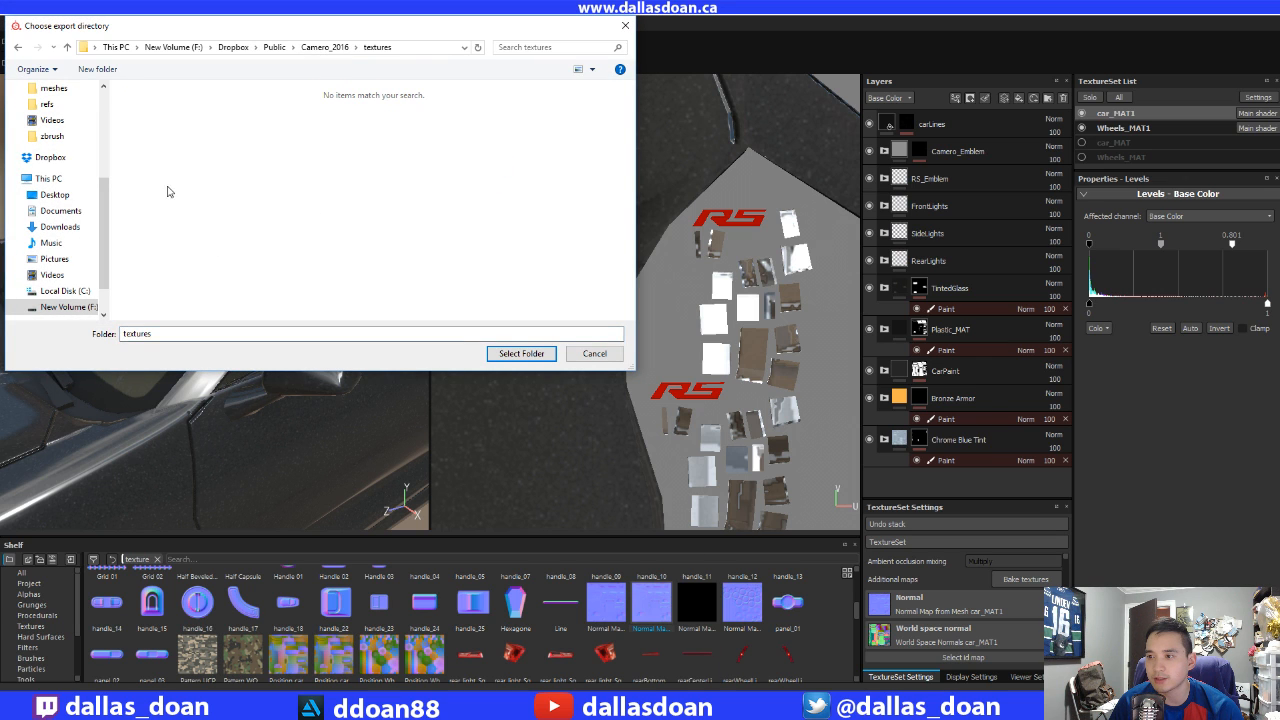
left_click(516, 355)
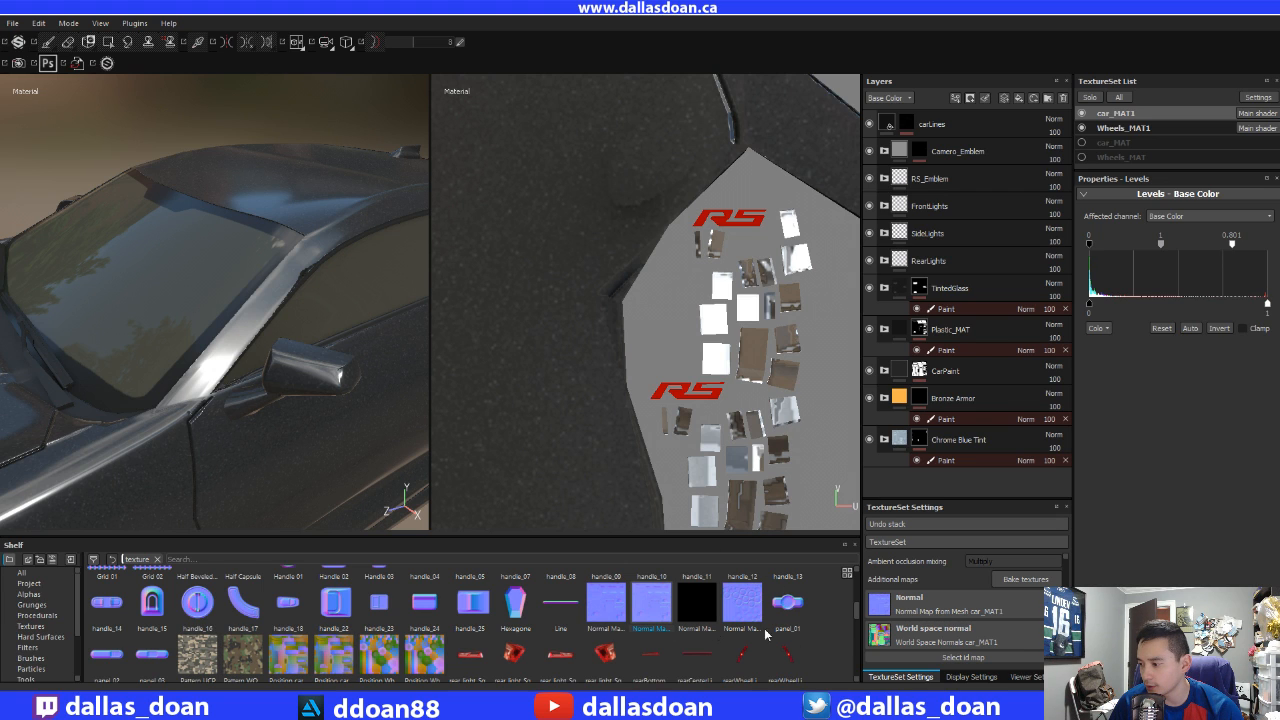
right_click(656, 612)
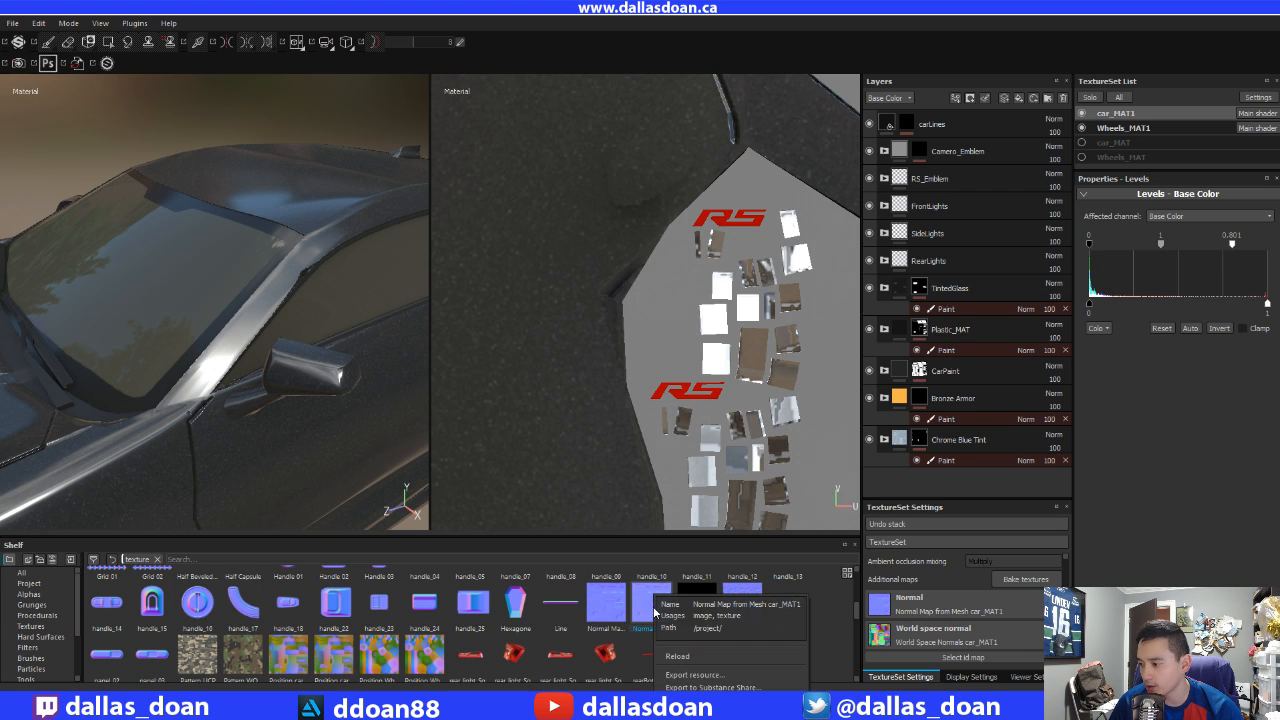
left_click(716, 678)
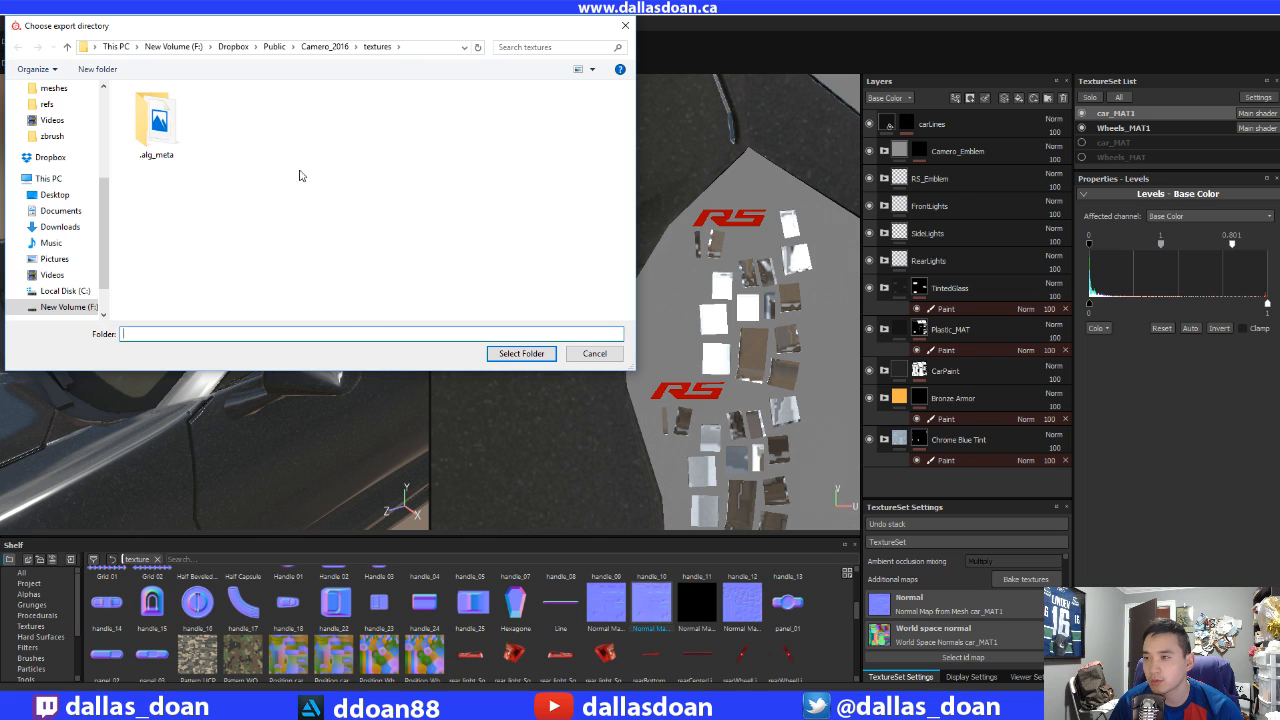
left_click(594, 353)
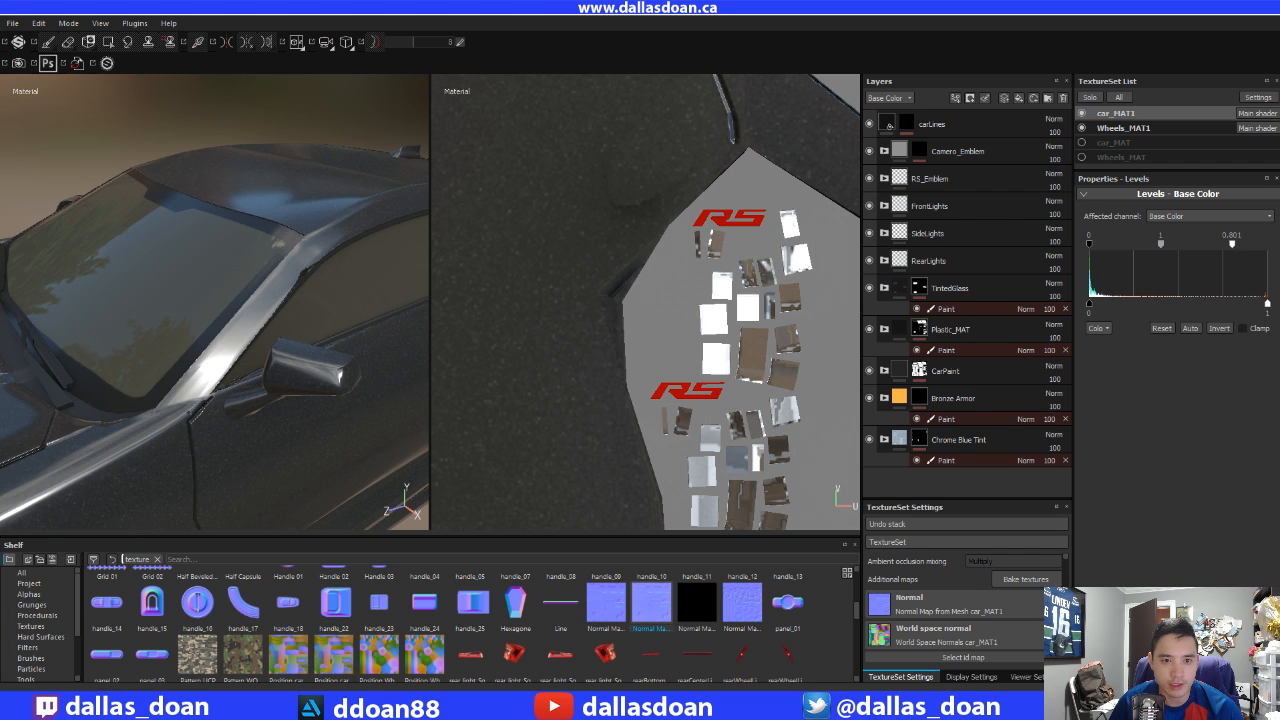
- Locate the exported Normal Map from Mesh car_MAT1.png in the textures folder, switch to Adobe Photoshop CC 2015 and open it there
left_click_drag(0, 103, 510, 95)
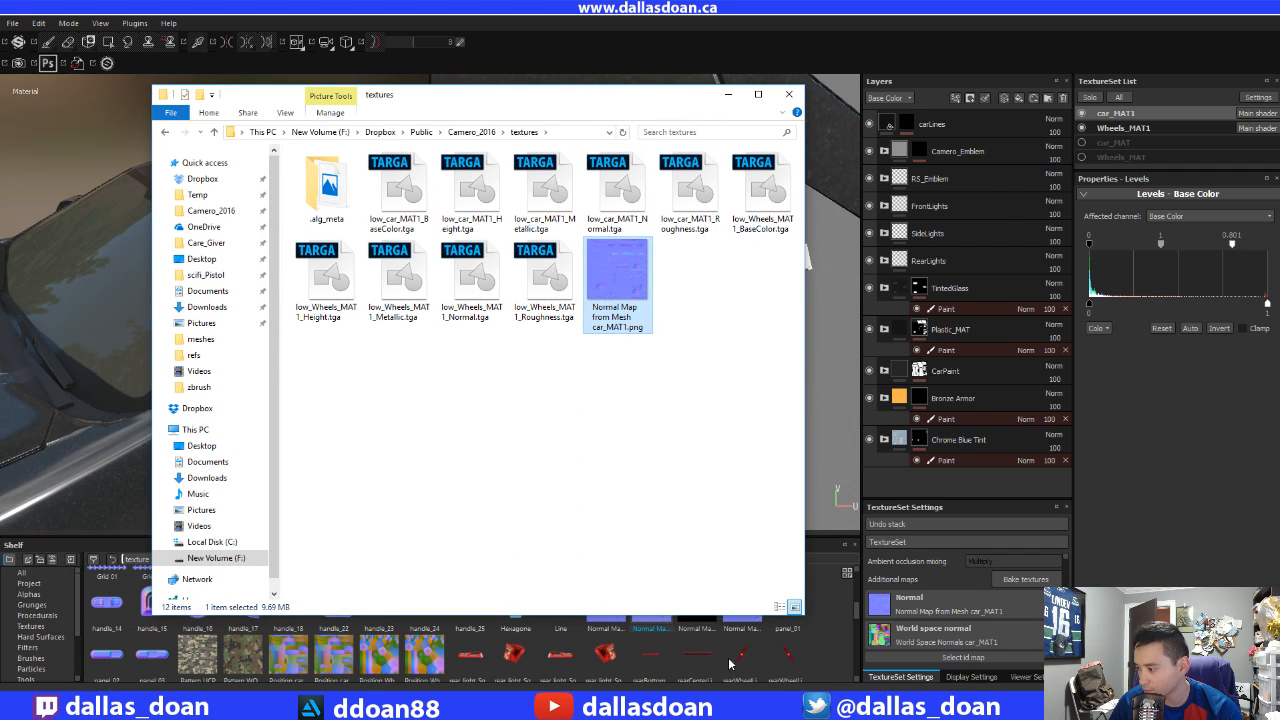
key("super")
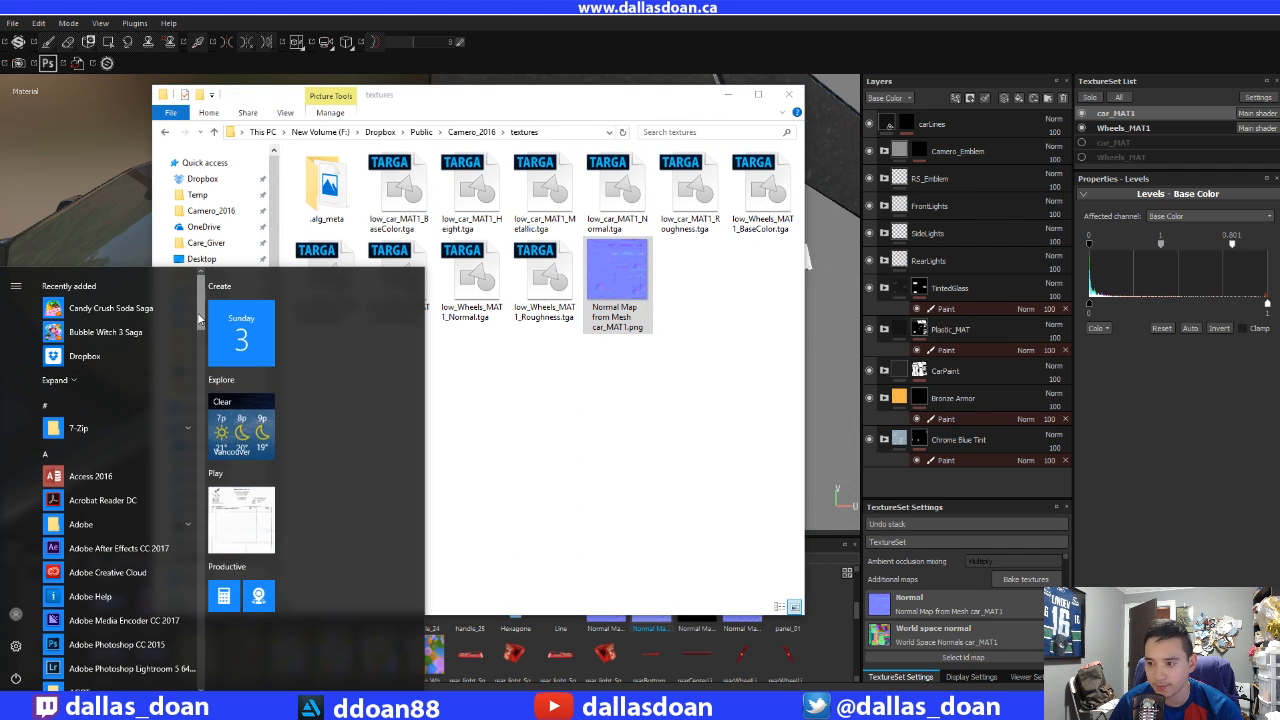
left_click_drag(199, 319, 201, 260)
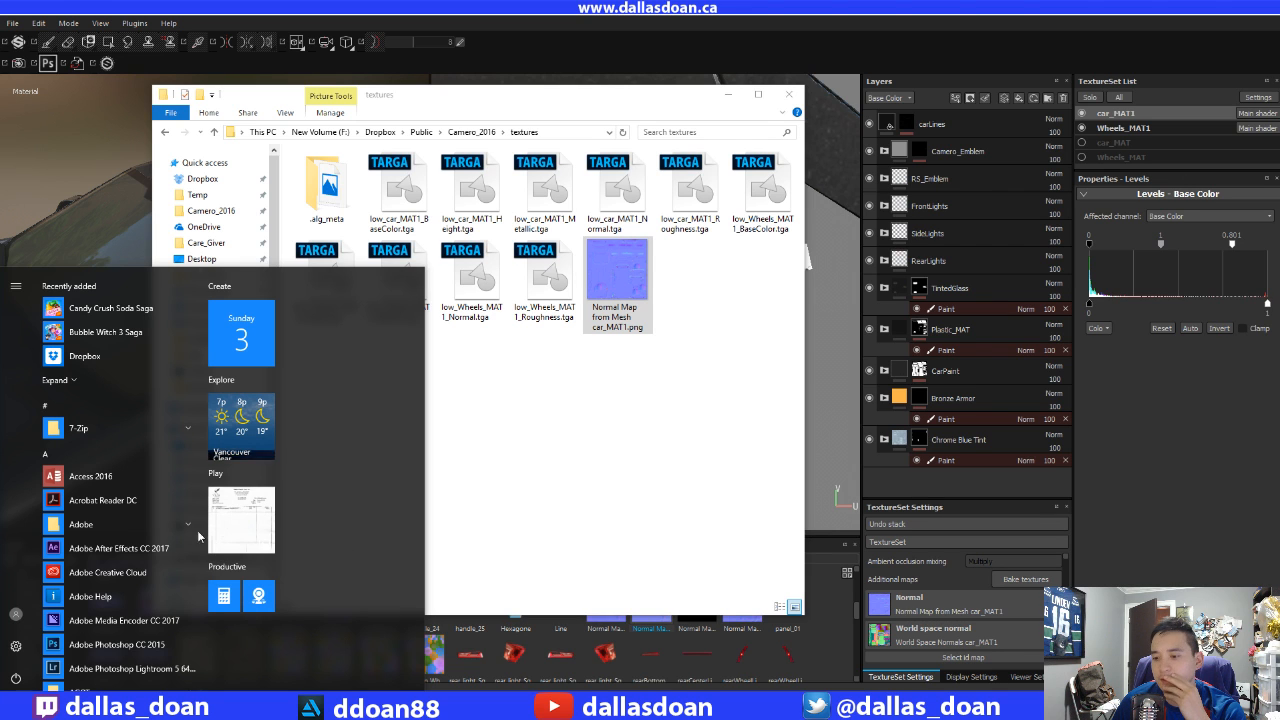
left_click(116, 644)
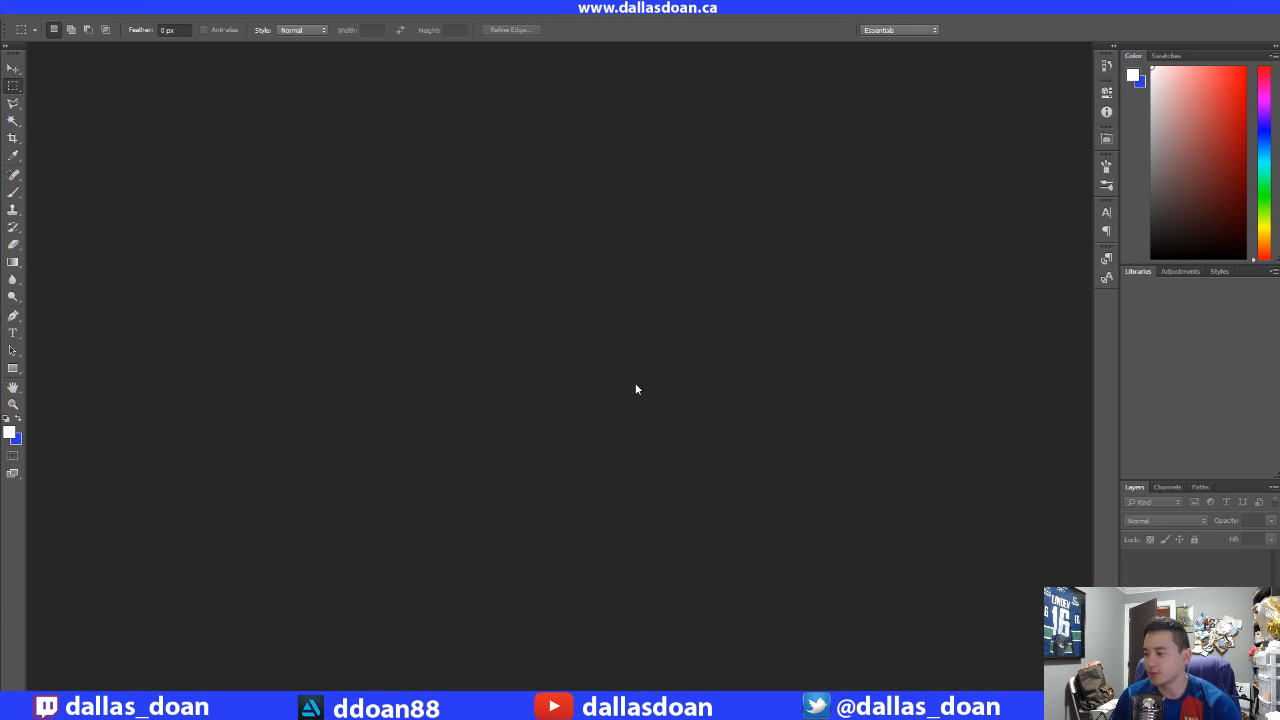
left_click(362, 706)
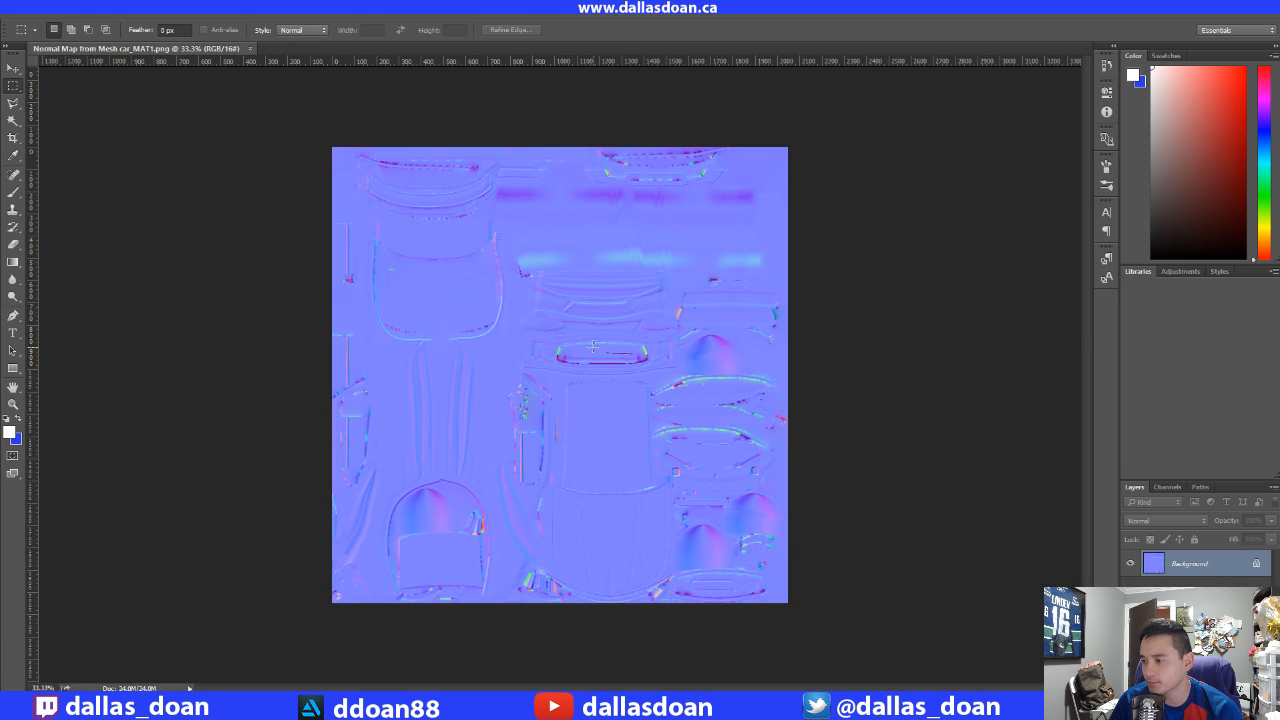
- Examine the side window frame shells and the long body strips in the normal map at 100 to 200% magnification
key("ctrl+plus")
key("ctrl+plus")
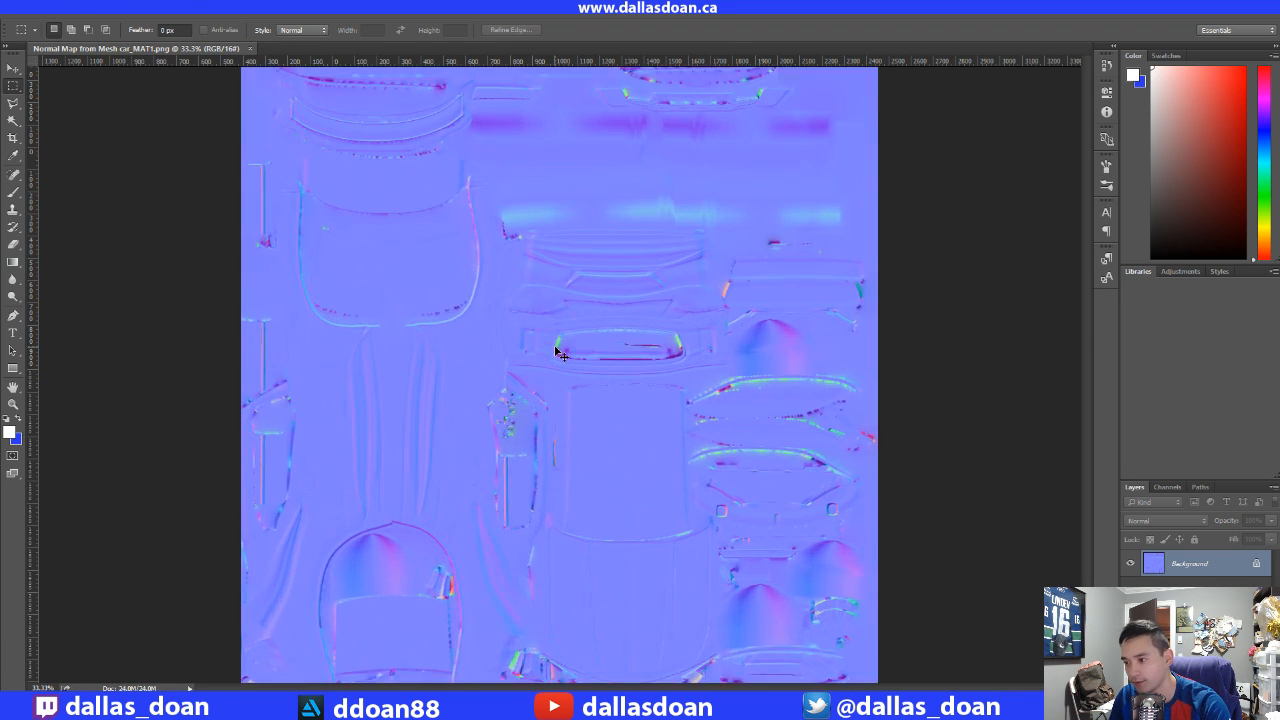
key("ctrl+plus")
key("ctrl+plus")
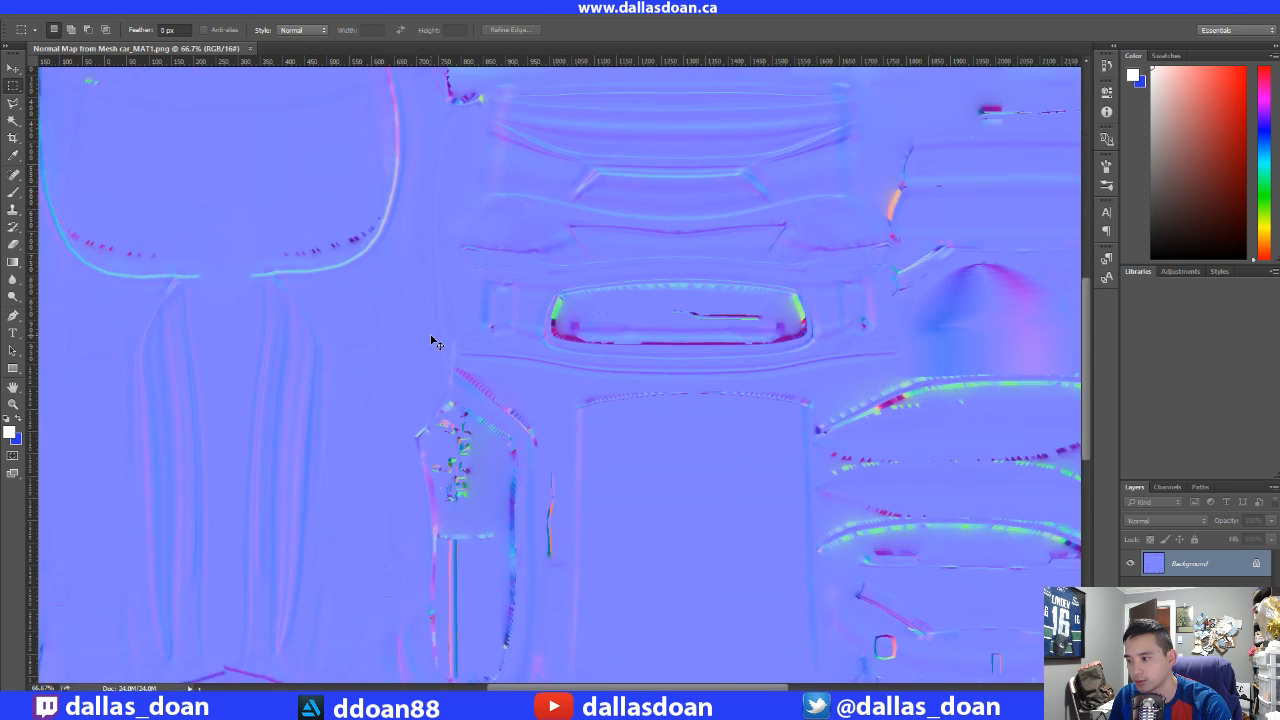
left_click_drag(491, 371, 557, 533)
scroll(546, 523, "up", 5)
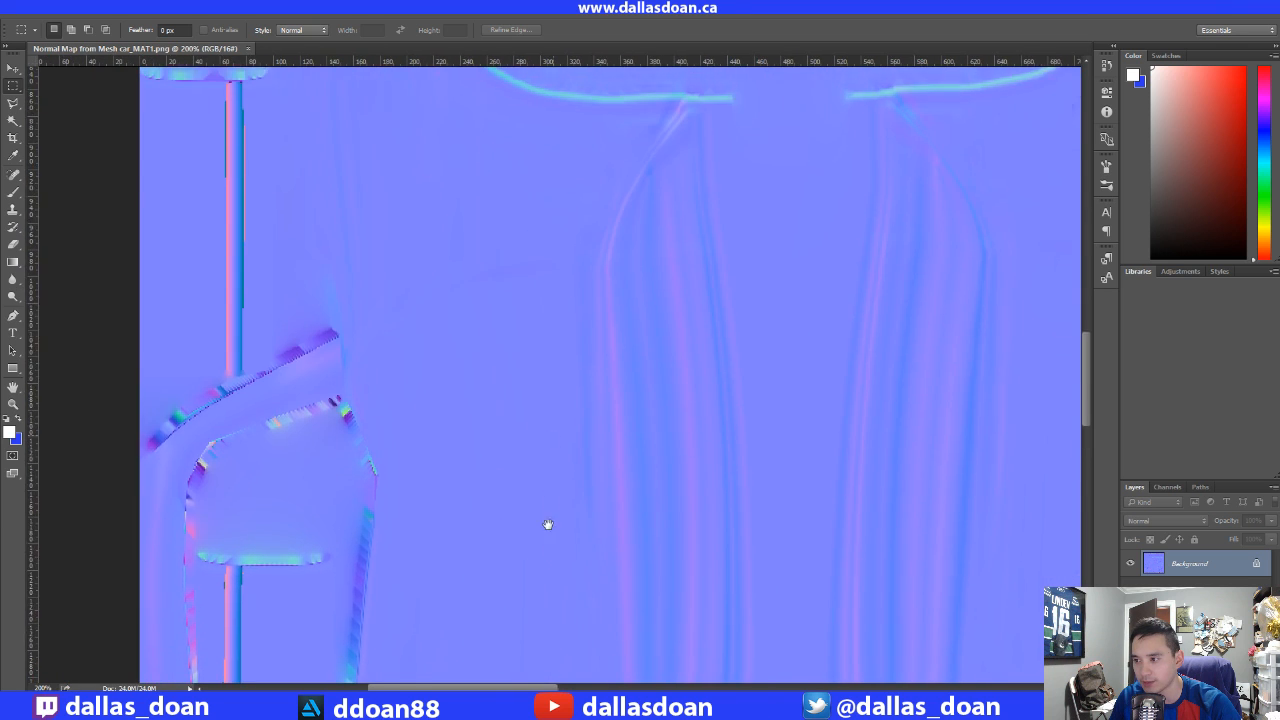
key("ctrl+r")
scroll(558, 472, "down", 1, "alt")
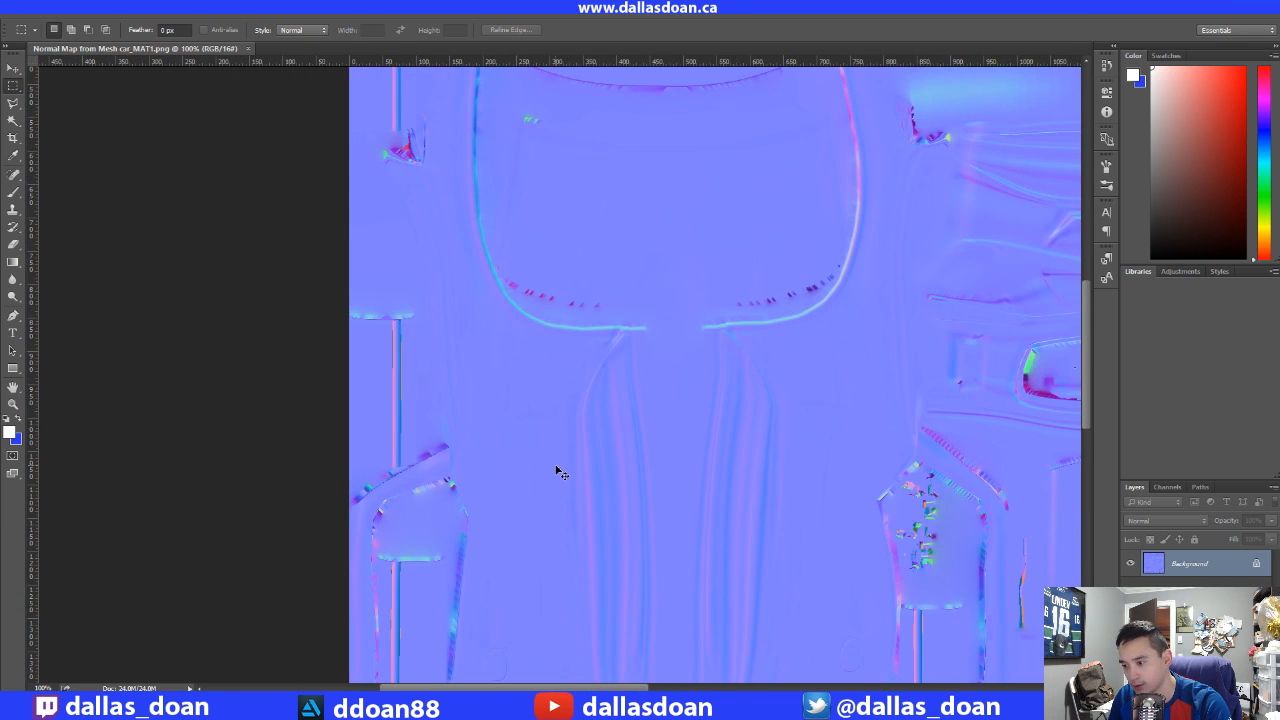
- Look over the normal map's upper curved panels and the lower arch-shaped shells for baking errors at 100% zoom
left_click_drag(580, 519, 486, 514)
left_click_drag(533, 390, 514, 514)
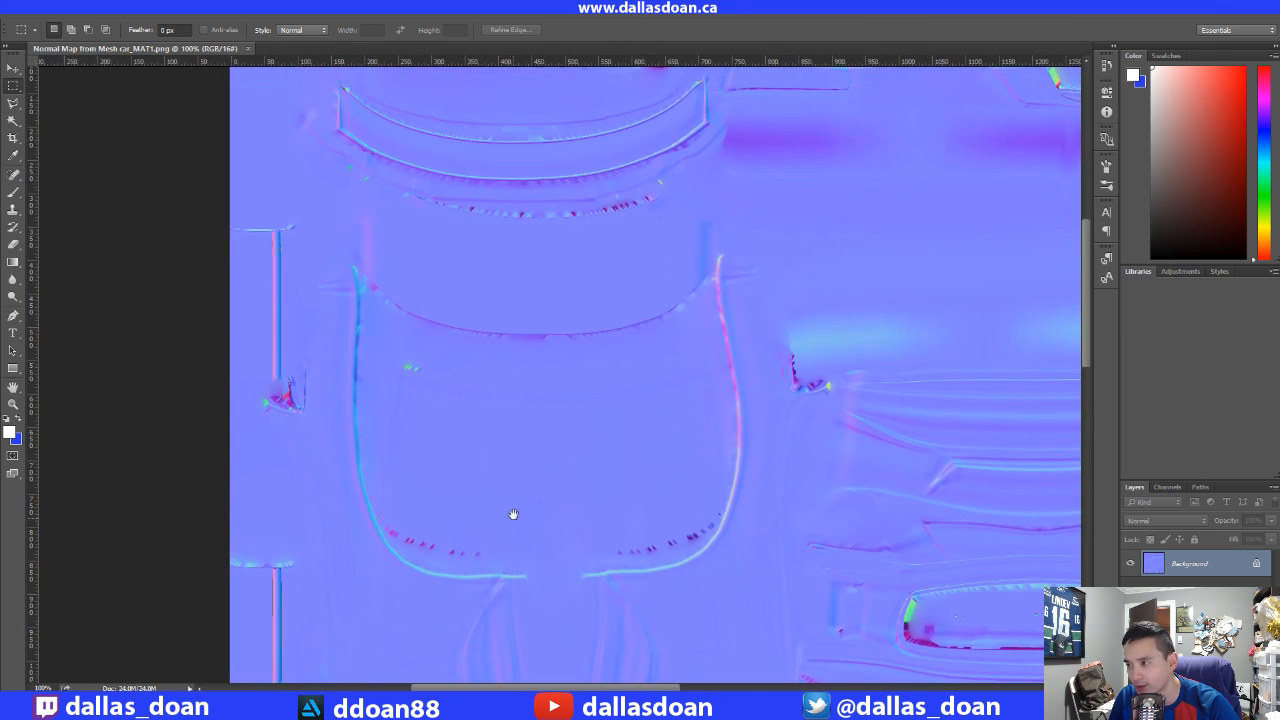
left_click_drag(574, 369, 546, 458)
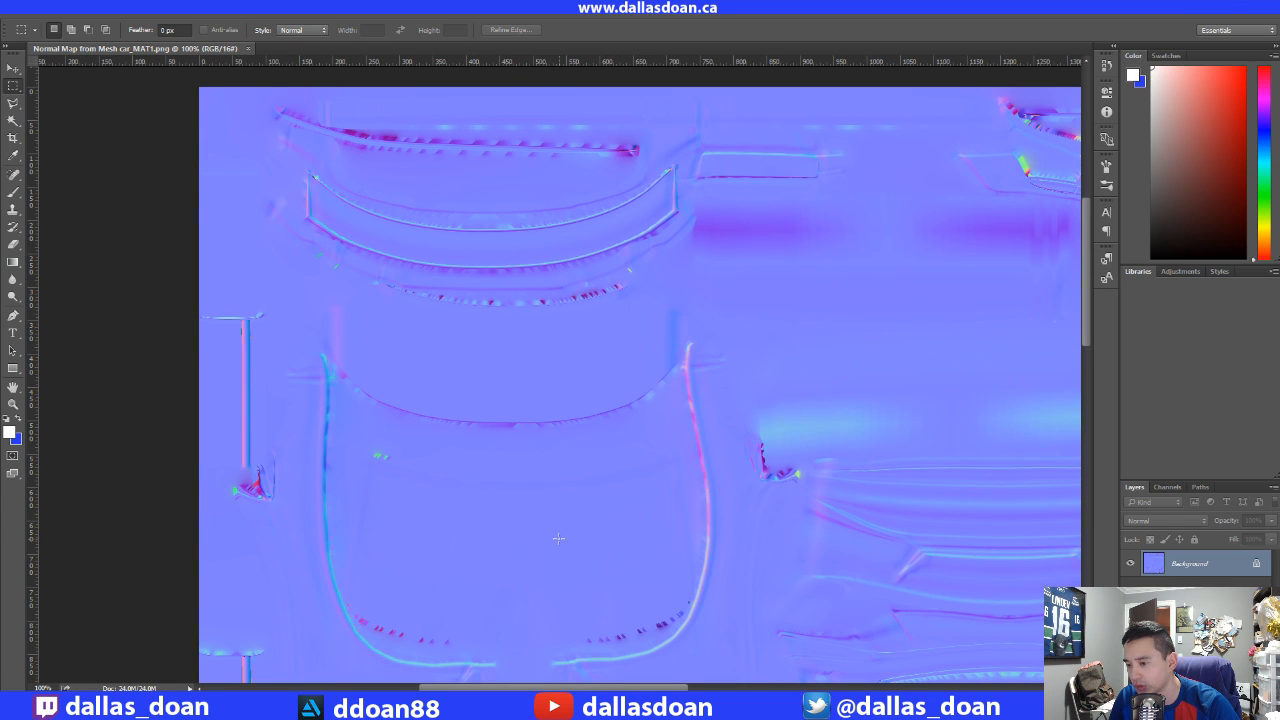
left_click_drag(316, 527, 324, 390)
left_click_drag(400, 560, 325, 370)
left_click_drag(361, 475, 463, 369)
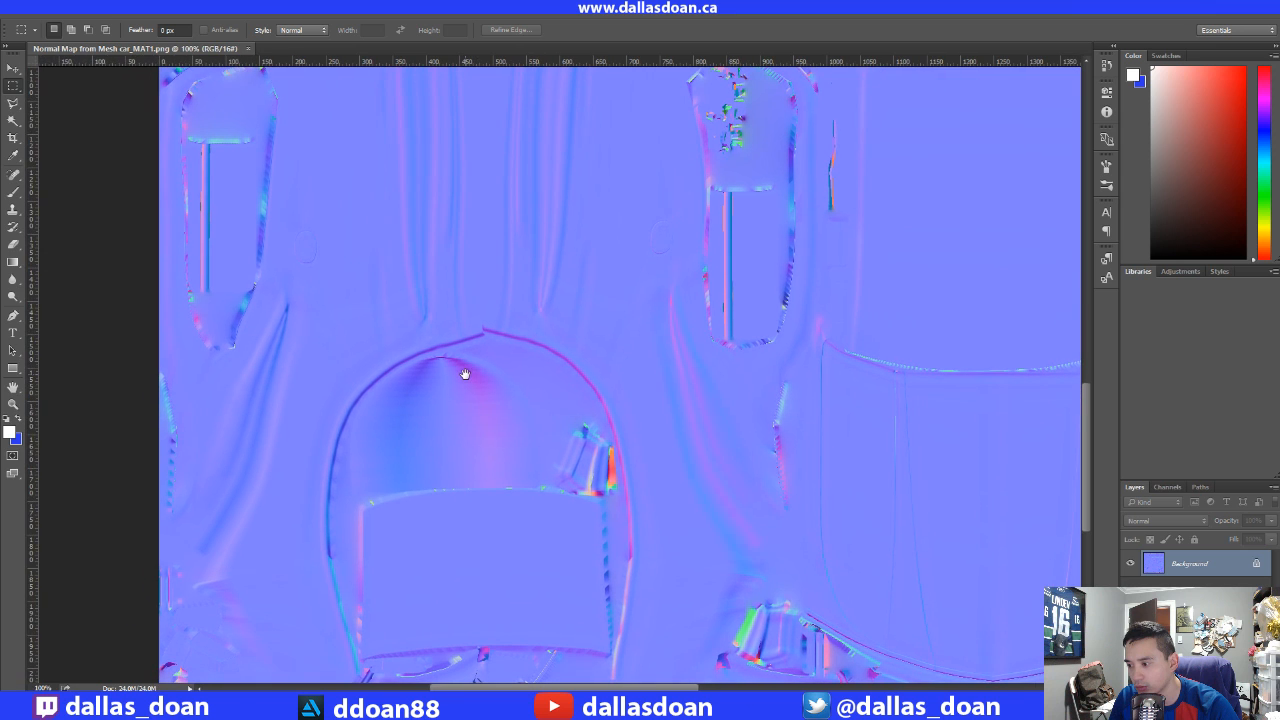
- Switch back to Substance Painter and view the car's front, side and roof from farther away
key("alt+Tab")
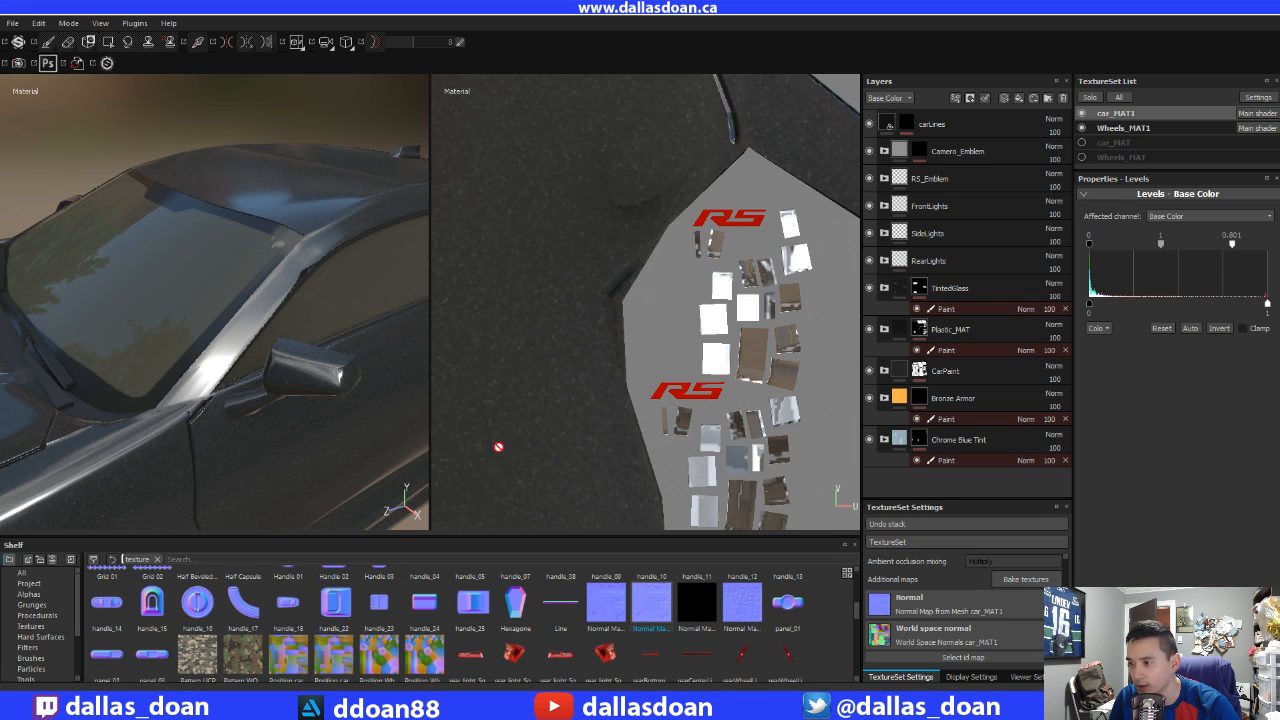
left_click_drag(264, 395, 300, 346, "alt")
right_click_drag(300, 346, 272, 375, "alt")
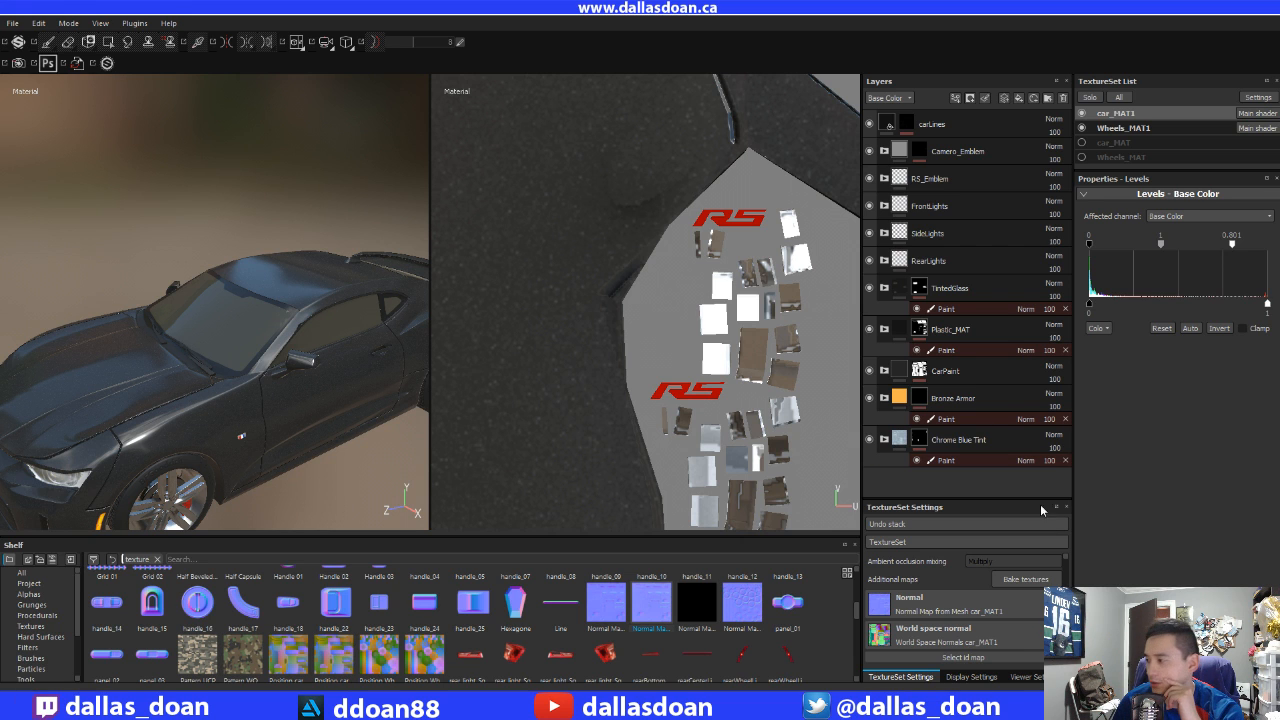
- Rebake only the Normal map for car_MAT1 at 2048 with the dilation width set to 1
left_click(1025, 579)
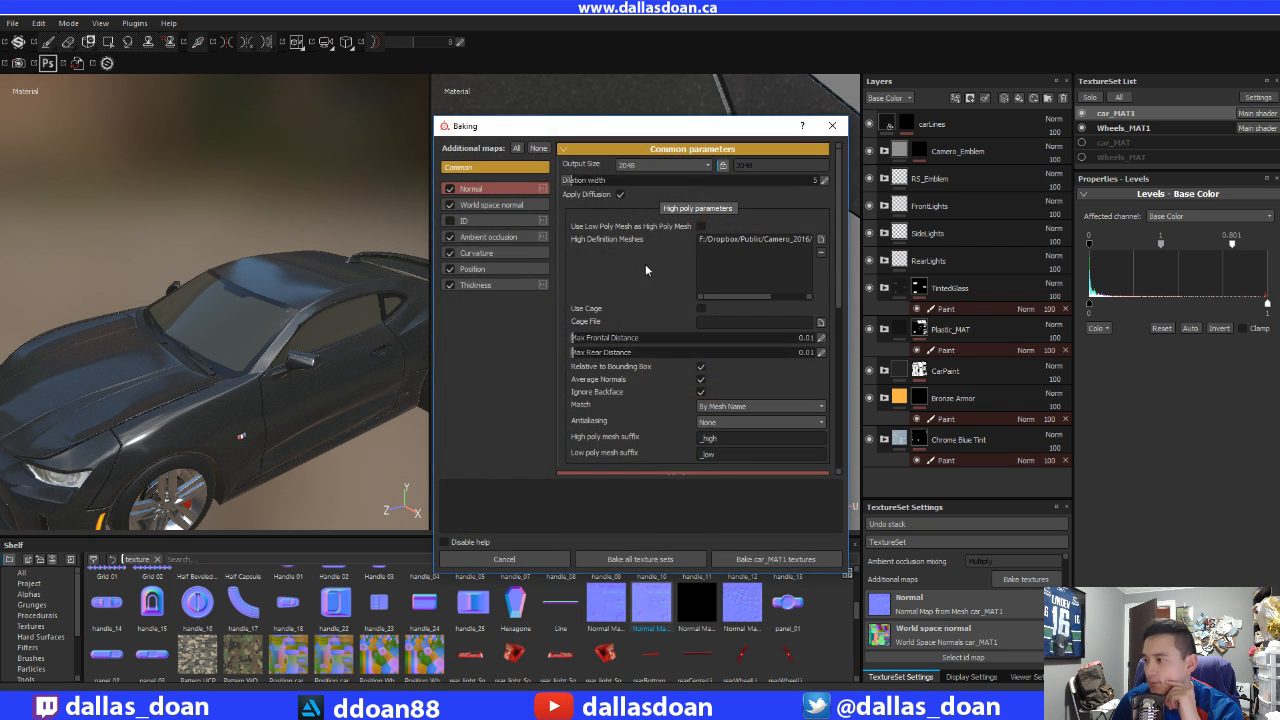
left_click(450, 253)
left_click(450, 269)
left_click(450, 285)
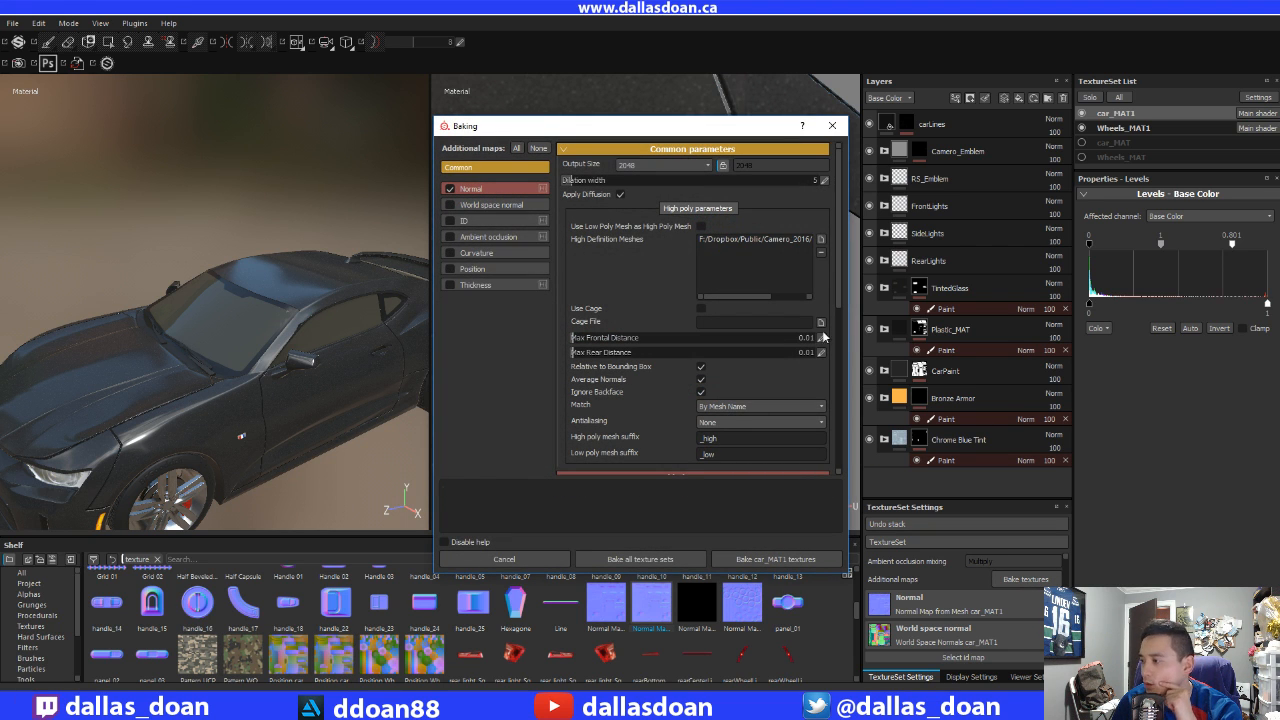
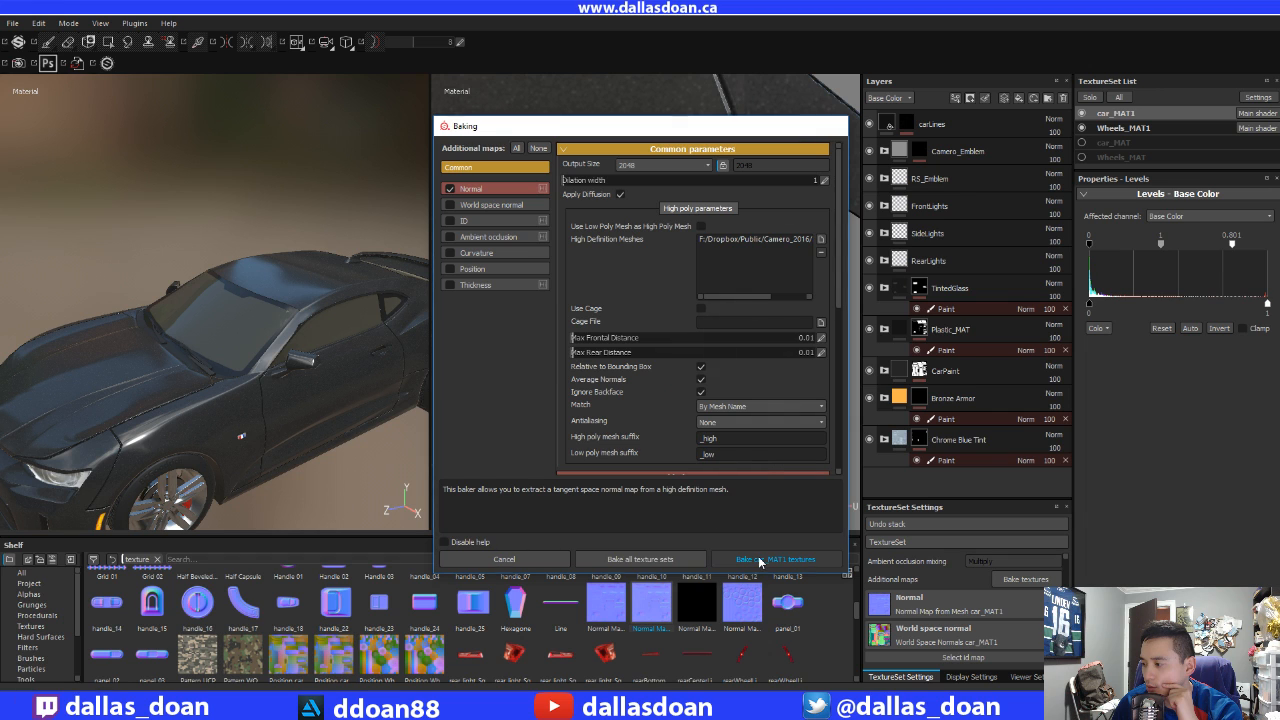
left_click(759, 563)
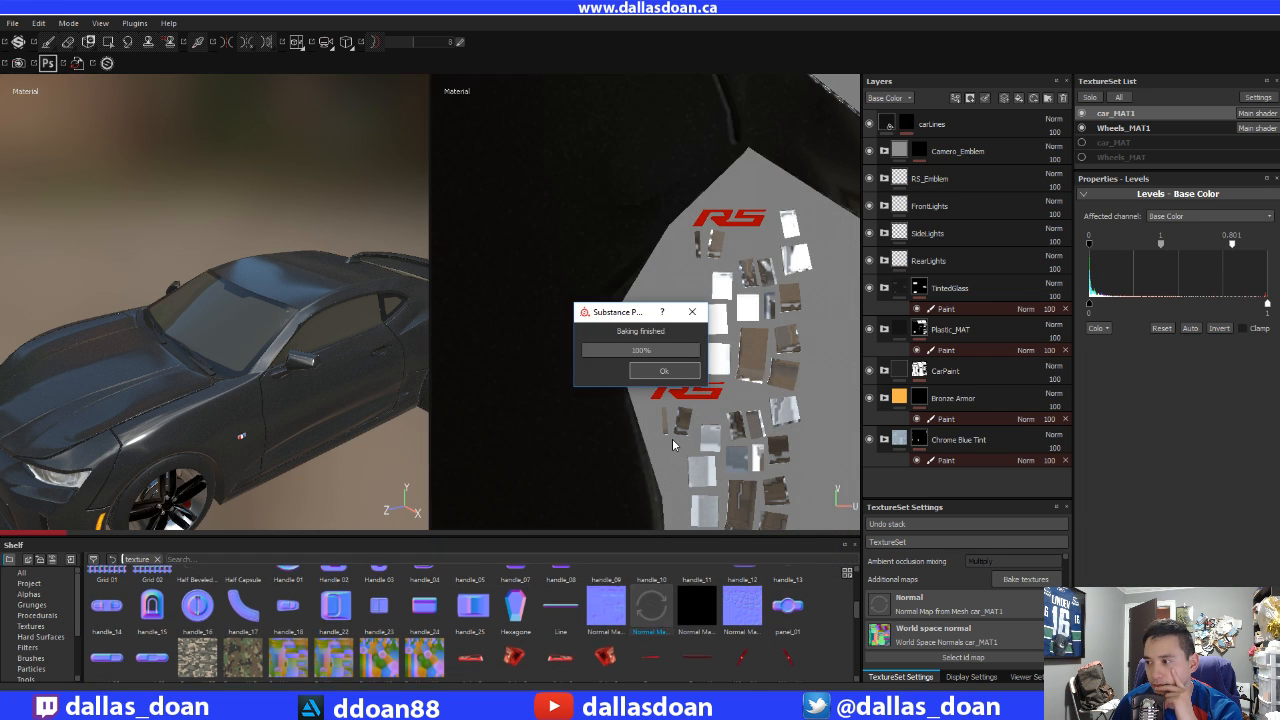
left_click(632, 375)
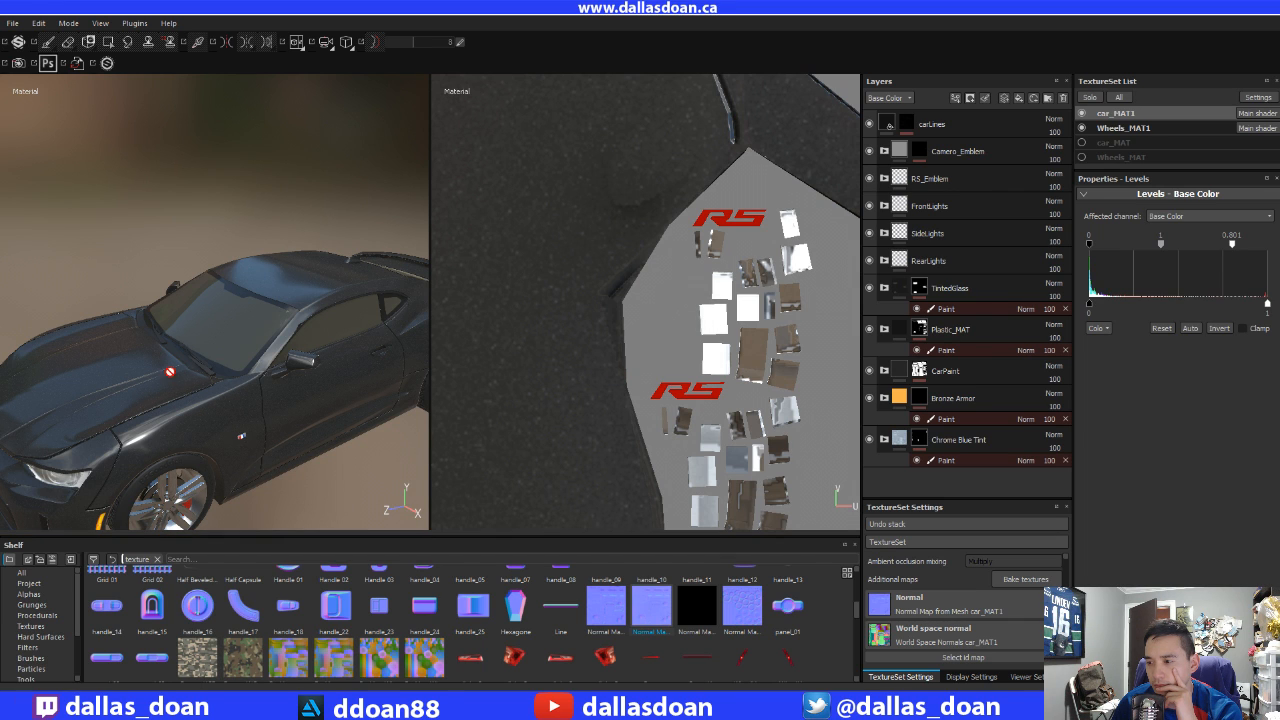
- Examine the rebaked normals around the car's side mirror and window pillar, and along the door and window frame shells in the UV view
scroll(258, 390, "up", 10)
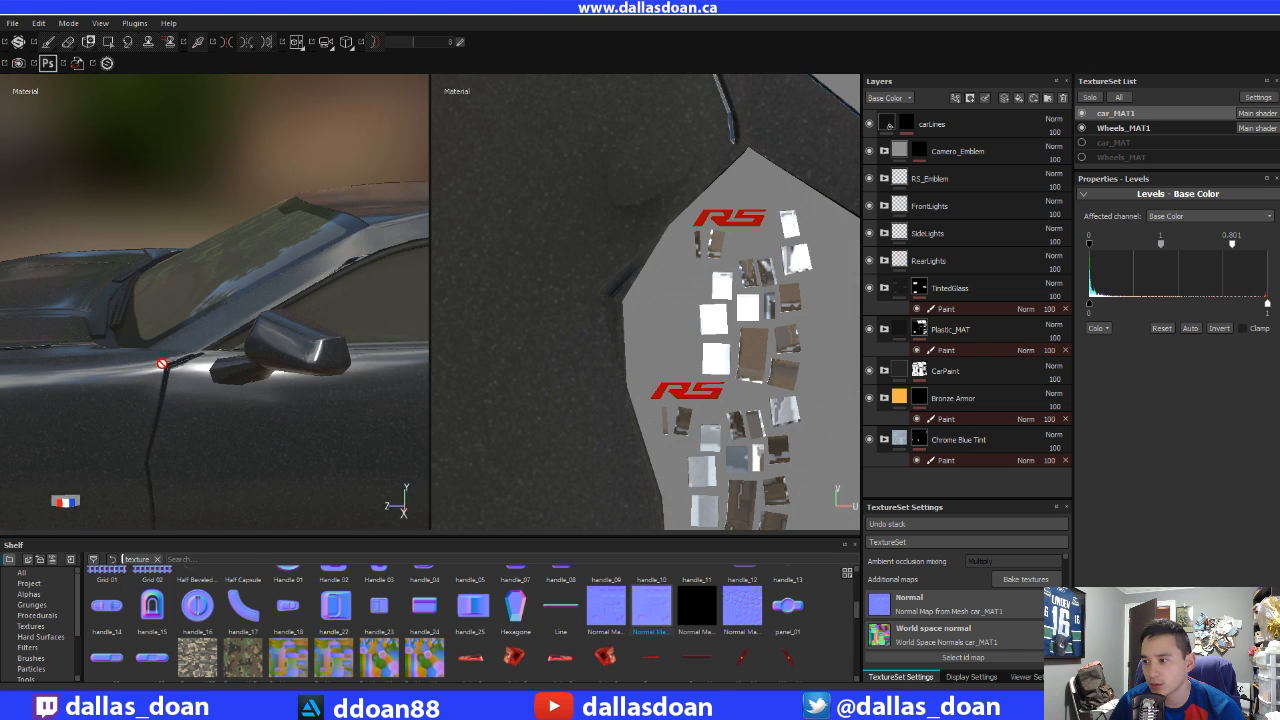
left_click_drag(162, 364, 222, 332, "alt")
scroll(195, 373, "down", 3)
scroll(608, 358, "down", 8)
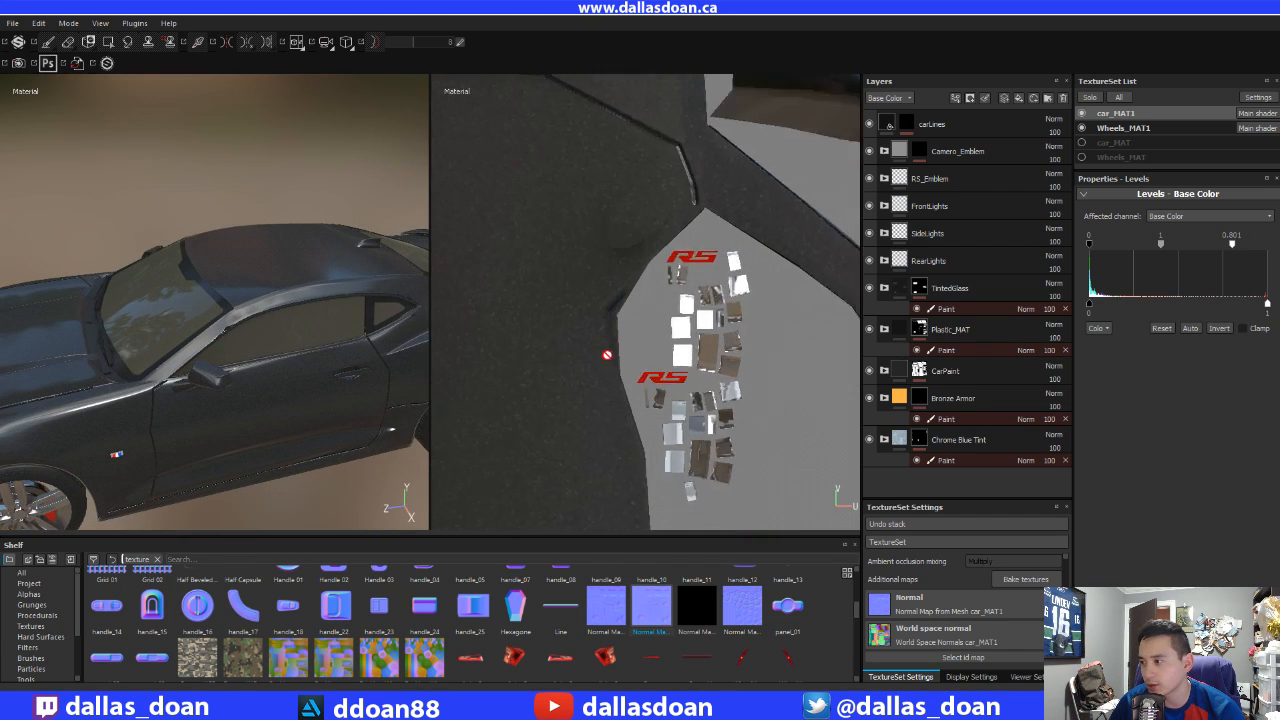
middle_click_drag(480, 346, 674, 340, "alt")
scroll(660, 350, "up", 5)
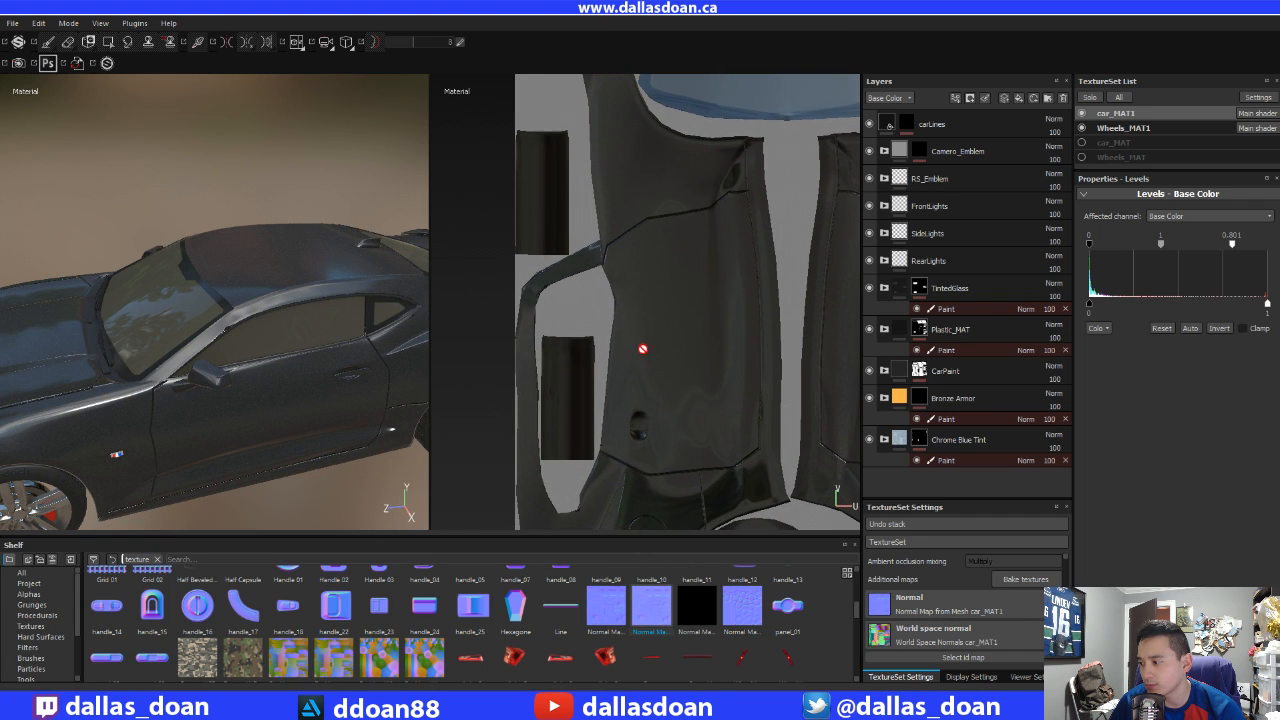
middle_click_drag(620, 310, 637, 216, "alt")
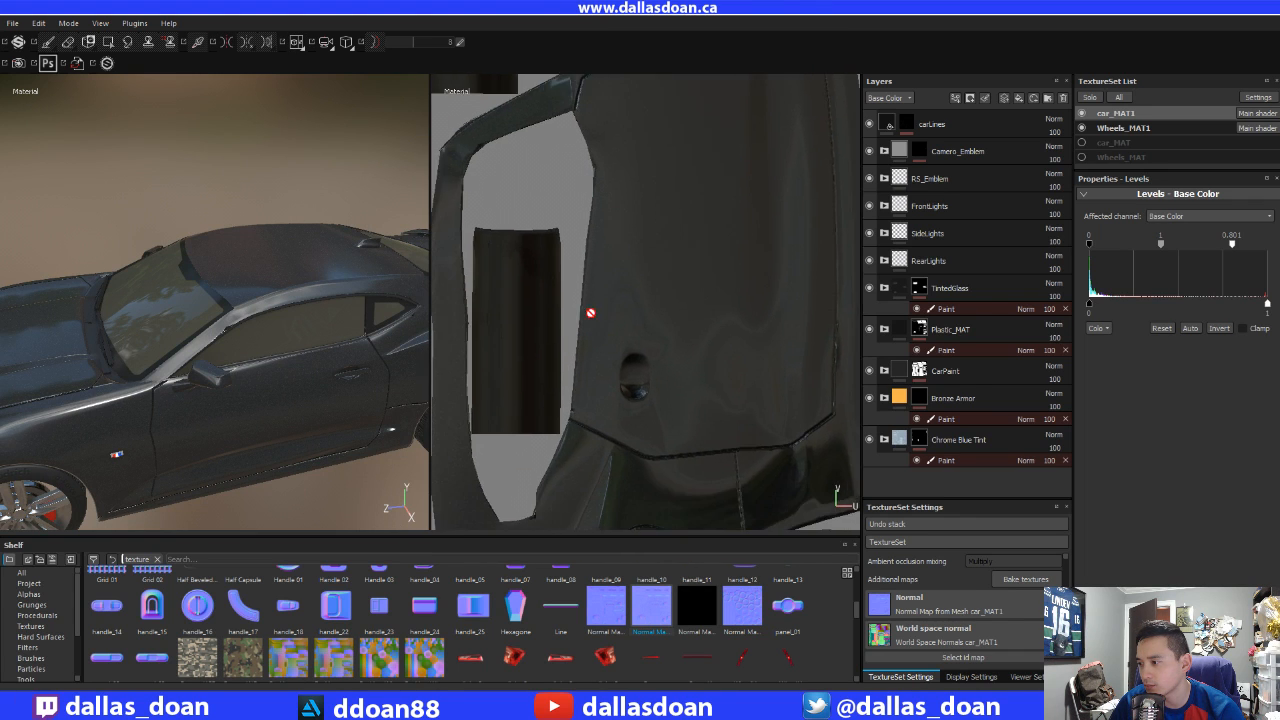
scroll(591, 311, "up", 1)
middle_click_drag(582, 341, 635, 344, "alt")
middle_click_drag(636, 298, 640, 394, "alt")
scroll(603, 343, "up", 1)
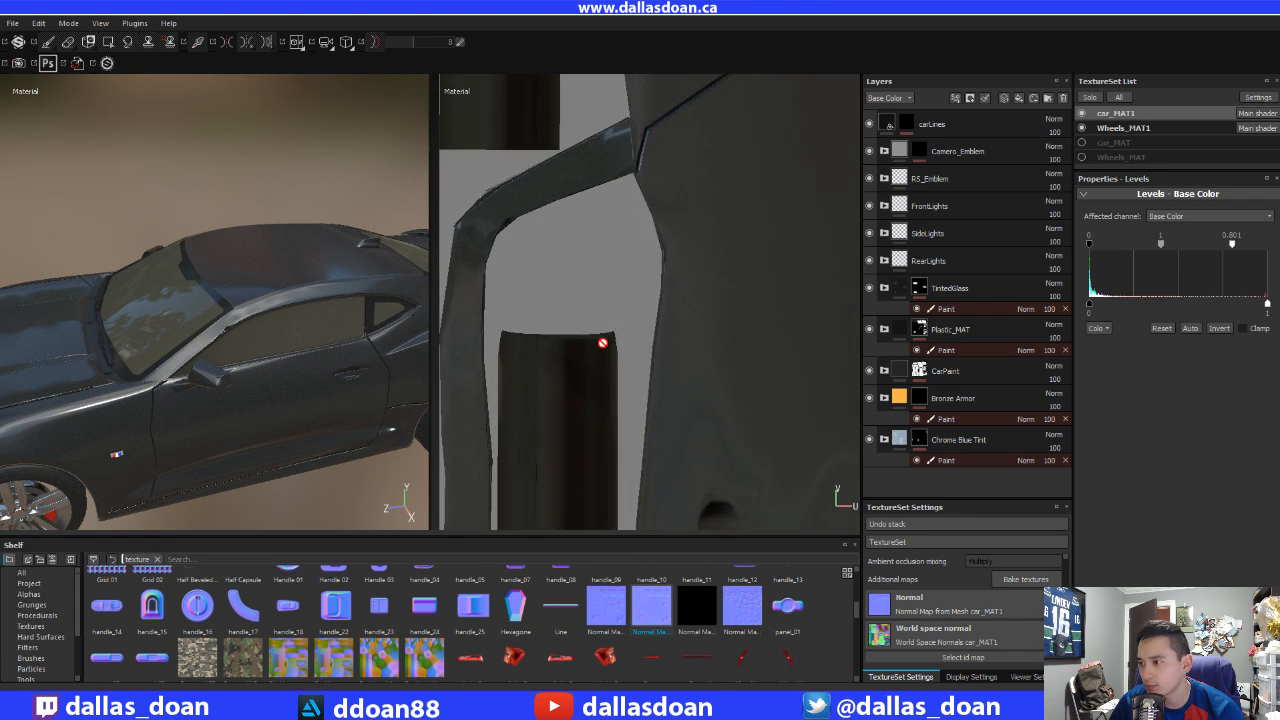
- Examine the baked car_MAT1 normal map in Photoshop, then return to the car model in Substance Painter
mouse_move(575, 316)
middle_mouse_down("alt")
mouse_move(654, 463)
mouse_move(571, 340)
mouse_move(646, 437)
mouse_move(632, 388)
middle_mouse_up("alt")
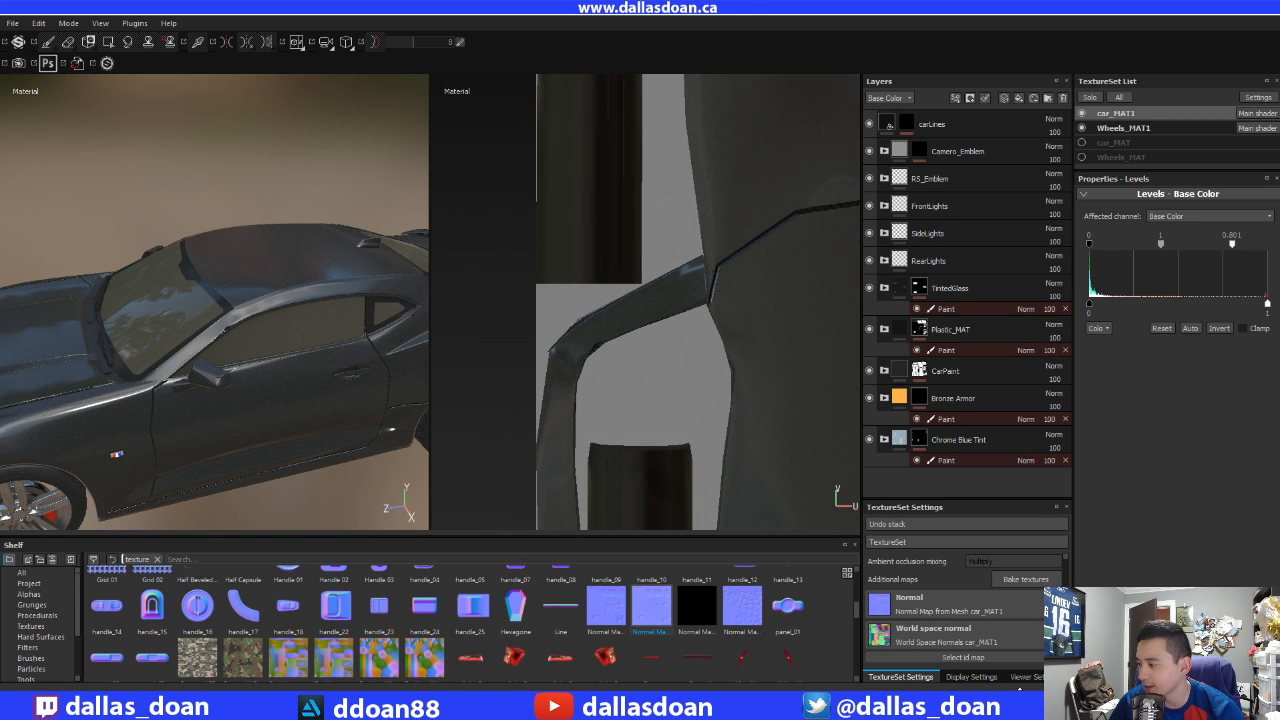
left_click(978, 705)
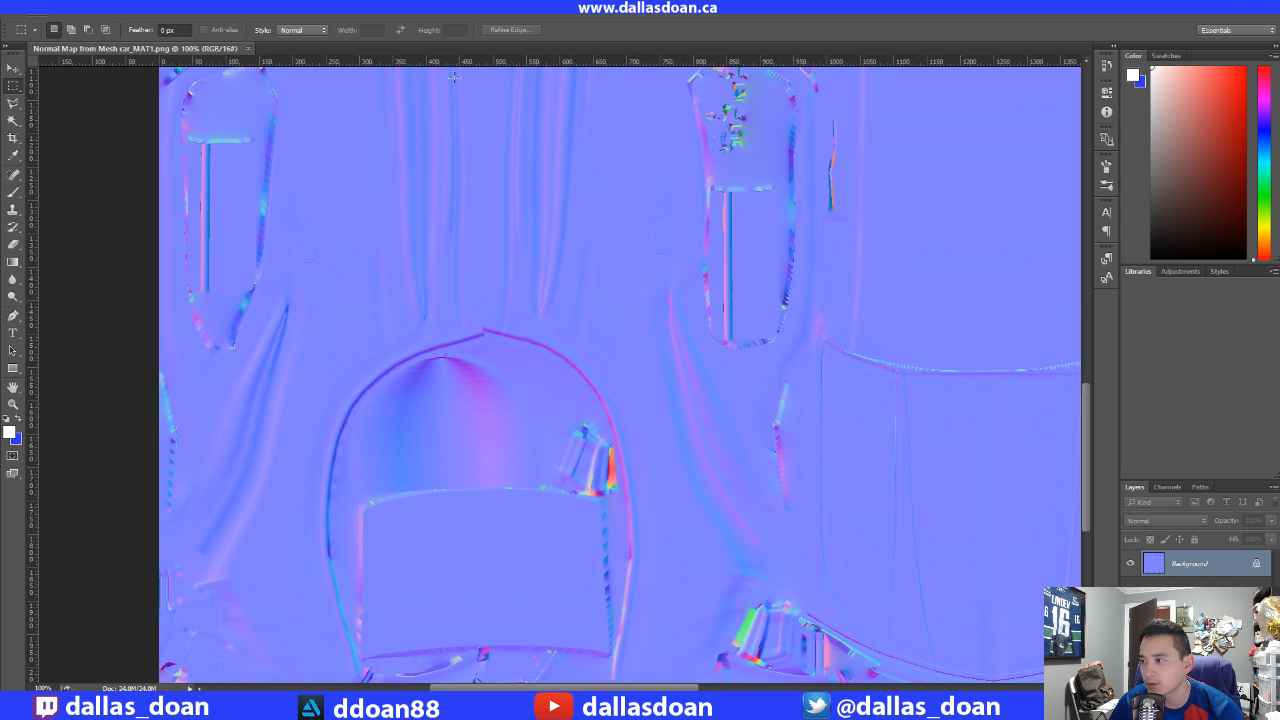
left_click_drag(451, 172, 483, 368)
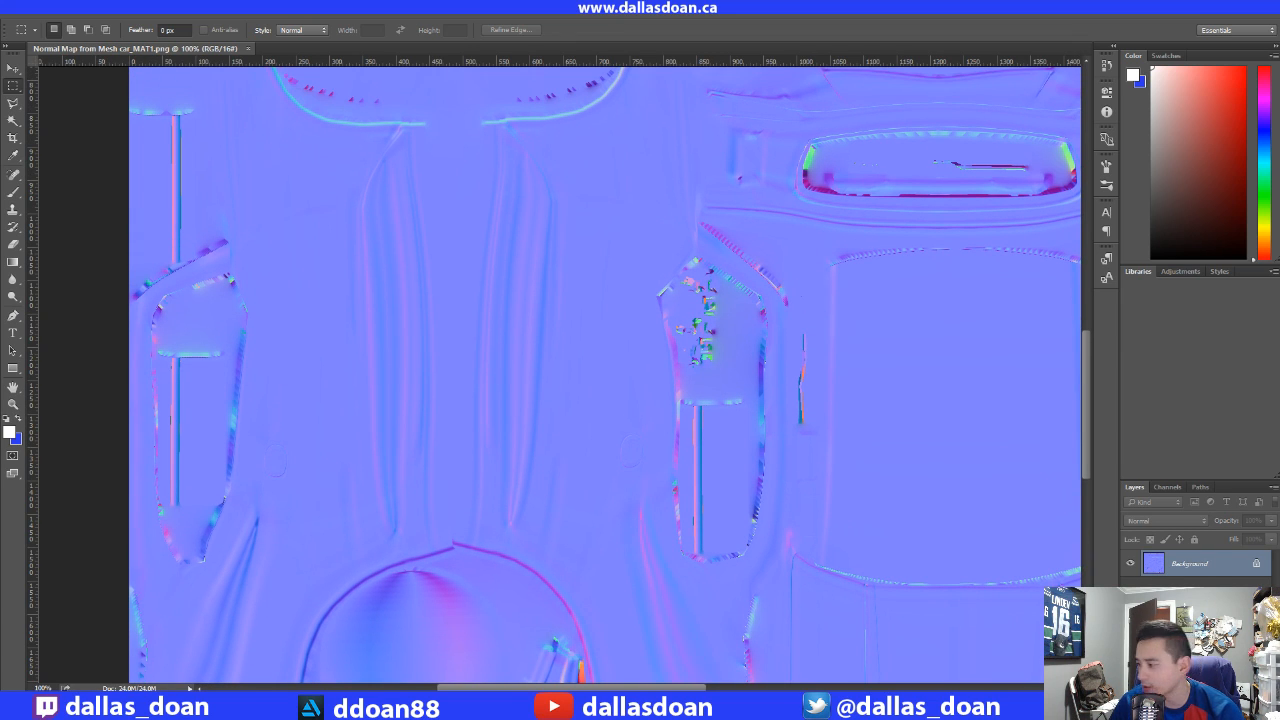
key("alt+Tab")
scroll(140, 311, "down", 5)
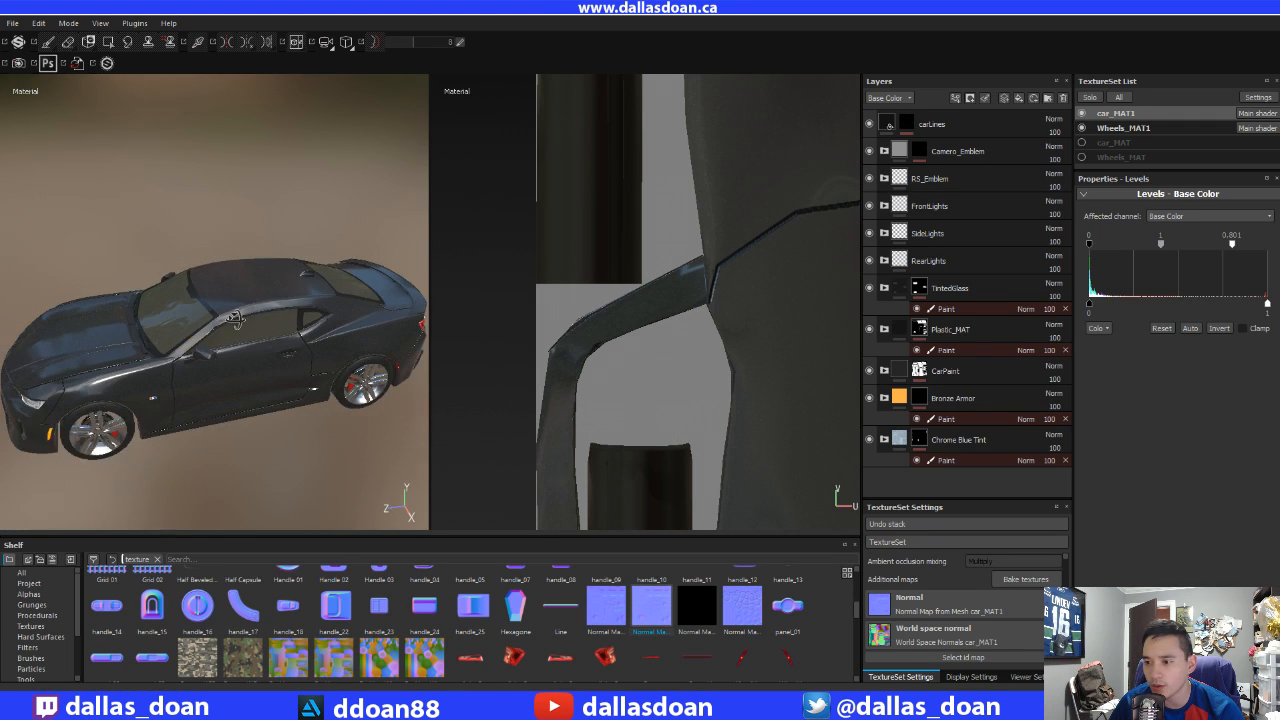
left_click_drag(140, 311, 233, 248, "alt")
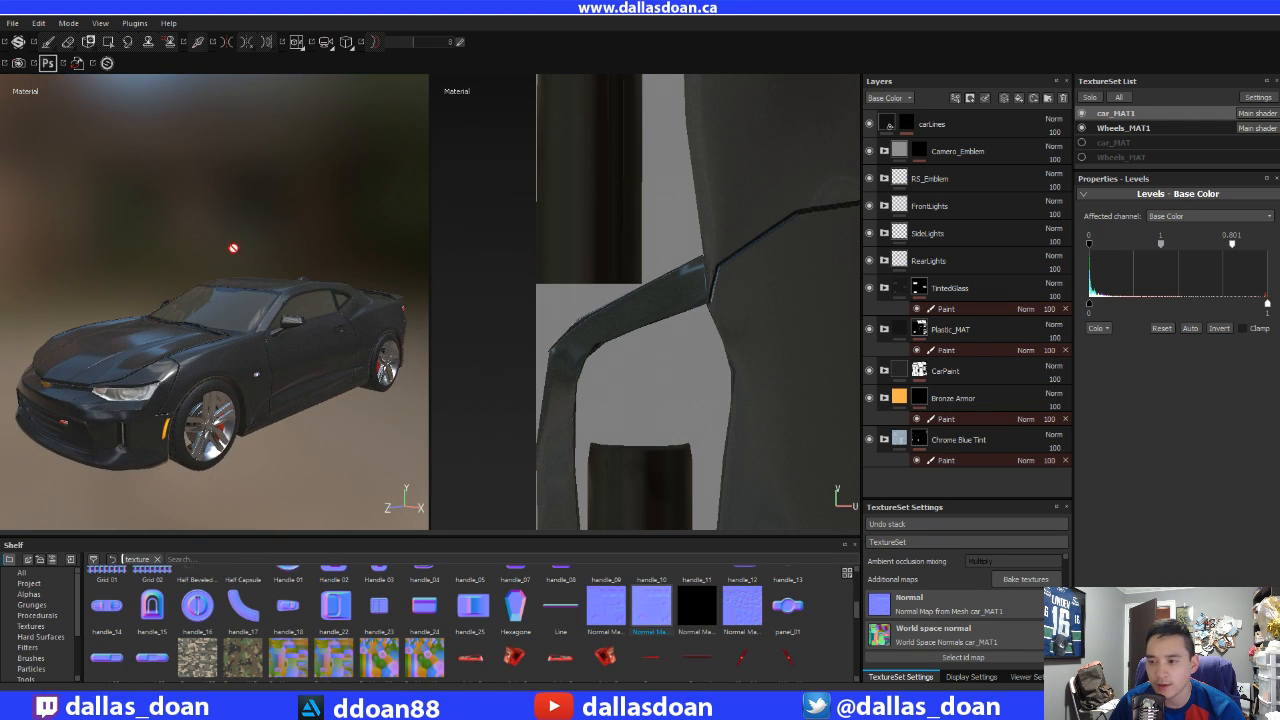
- Export the car_MAT1 texture set as targa with the PBR MetalRough configuration and open low_car_MAT1_BaseColor.tga in Photoshop
left_click(13, 22)
left_click(58, 204)
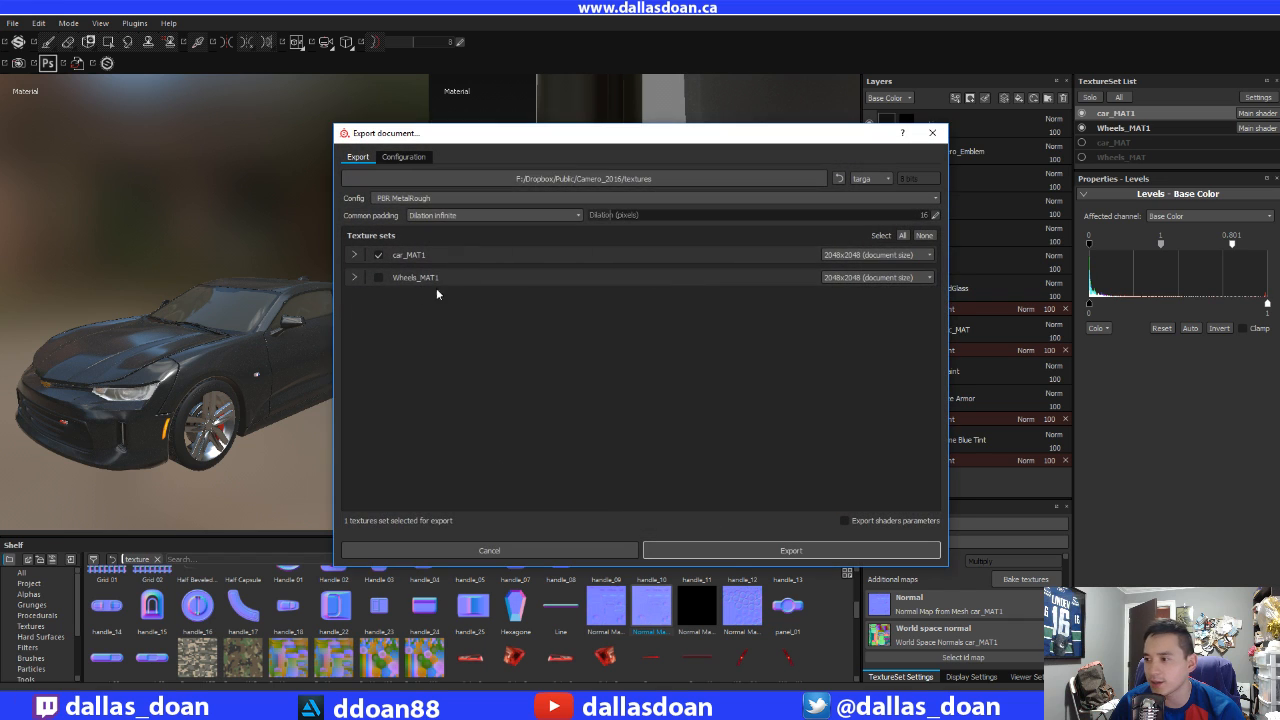
left_click(745, 551)
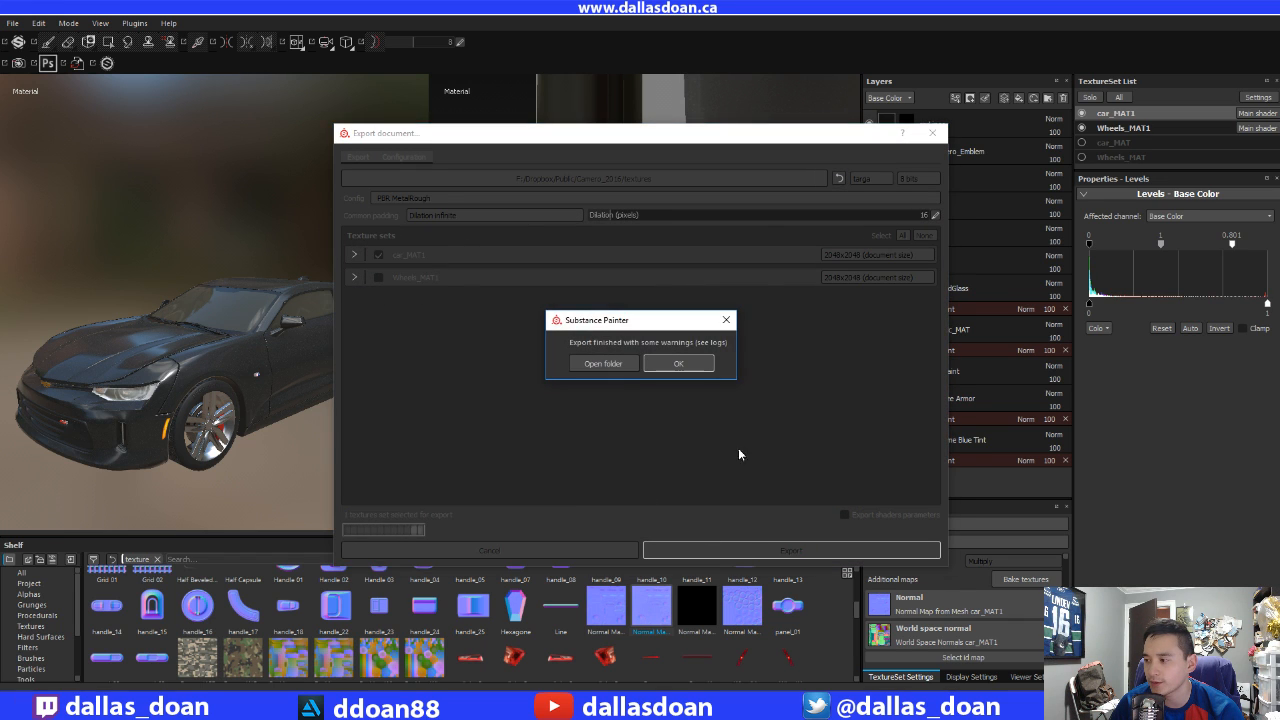
left_click(687, 368)
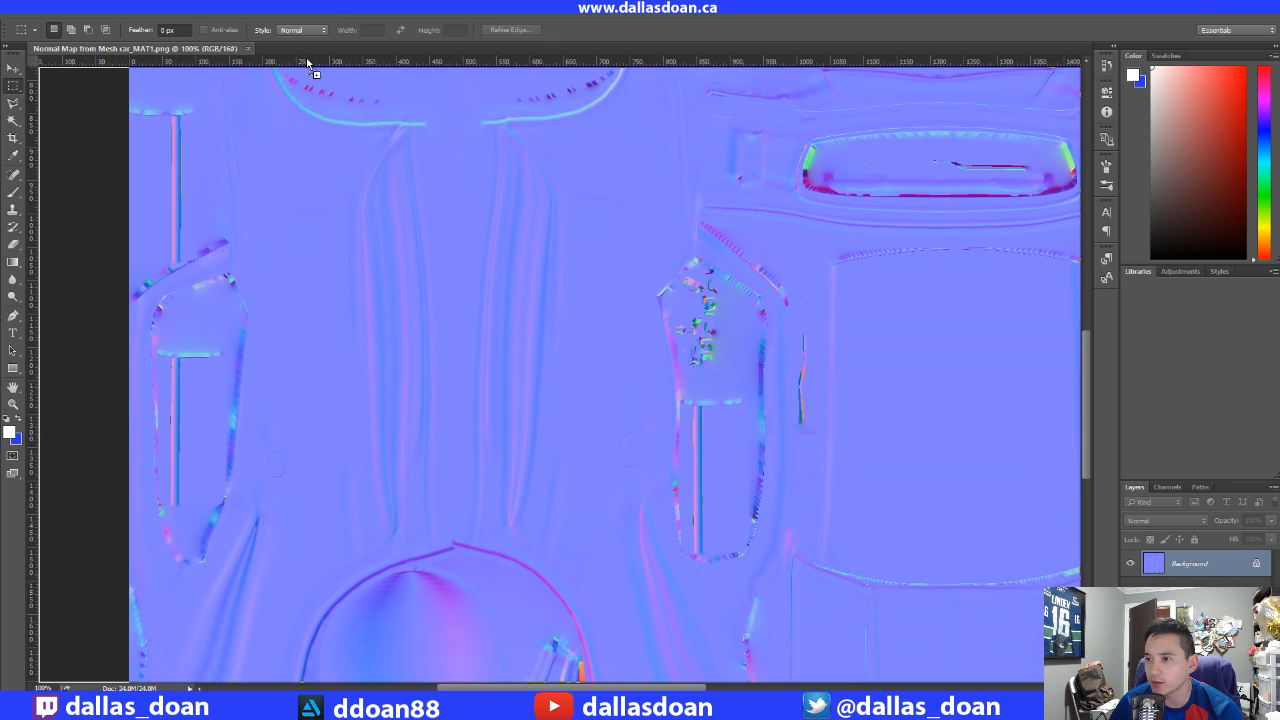
left_click_drag(308, 62, 307, 53)
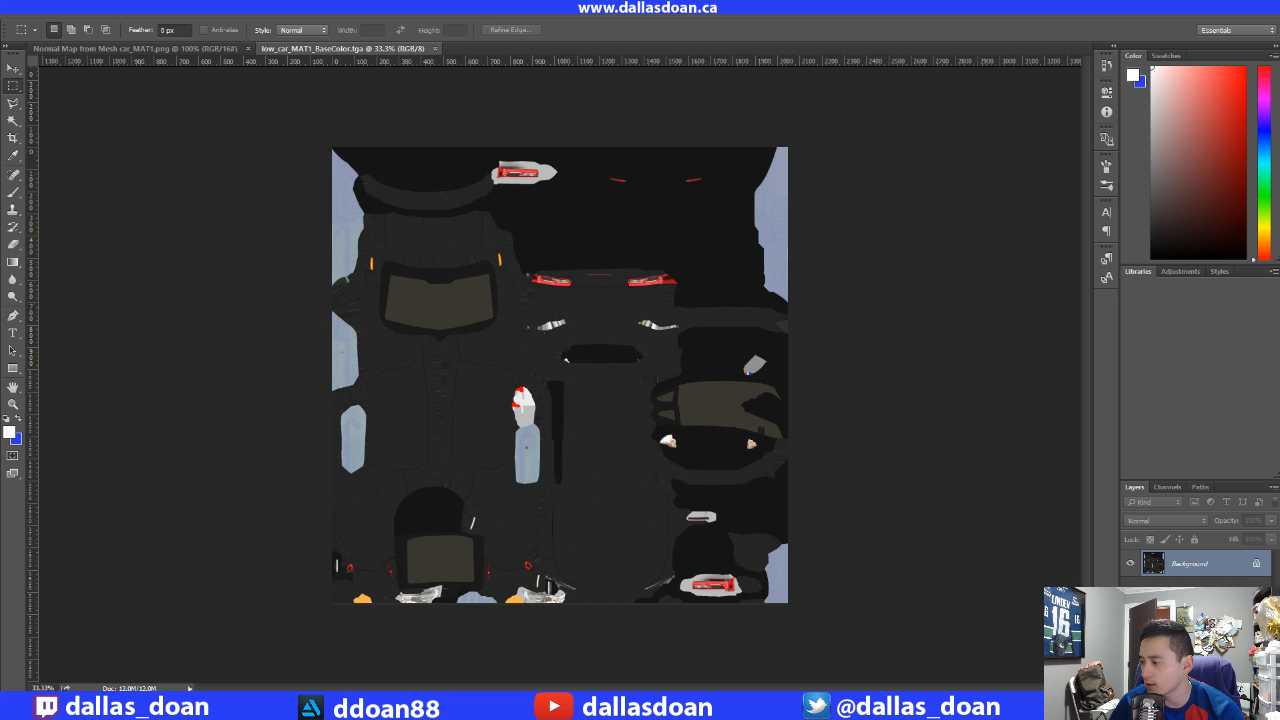
- Check the baking parameters of the car_MAT1 texture set in Substance Painter without baking, then return to Photoshop
key("alt+Tab")
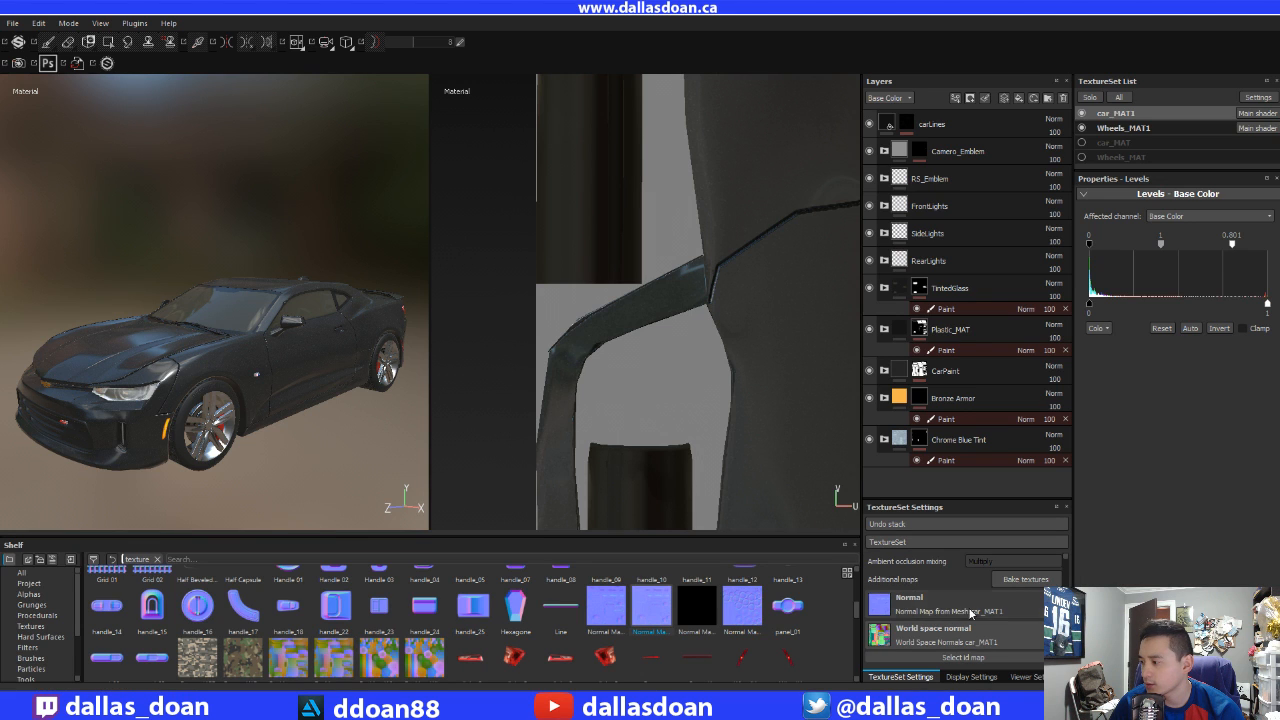
left_click(1040, 578)
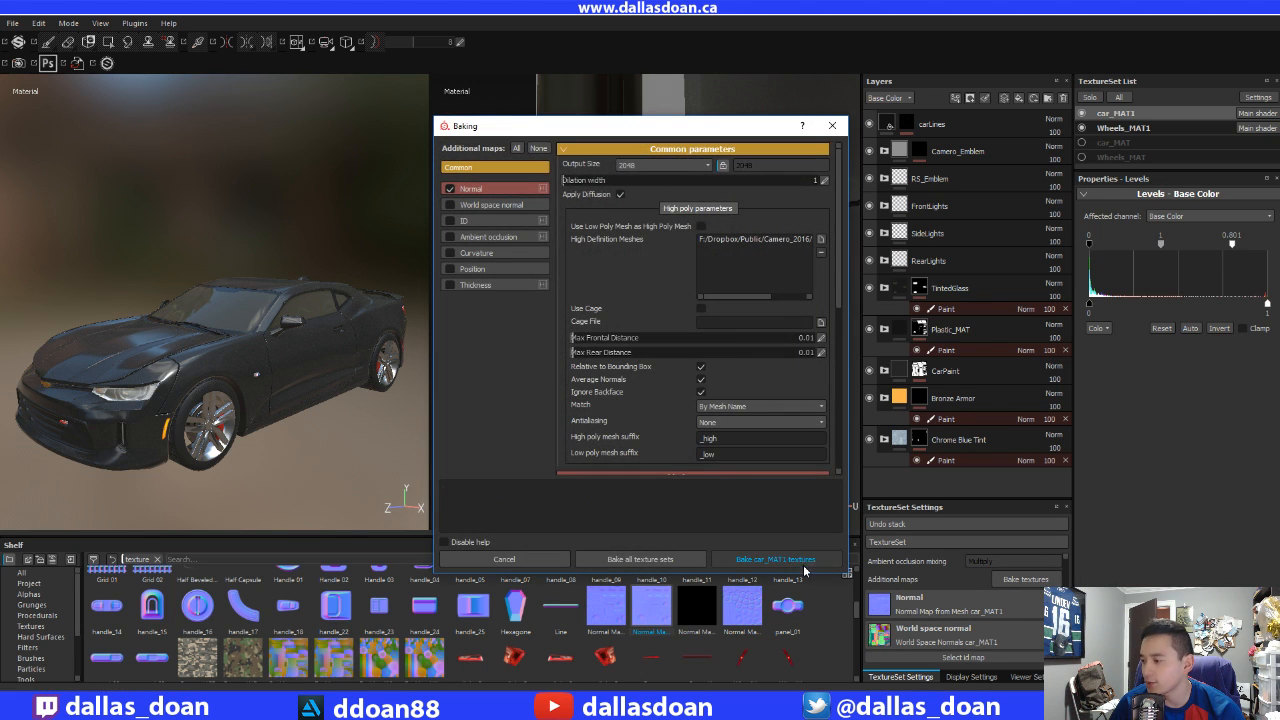
left_click(504, 558)
key("alt+Tab")
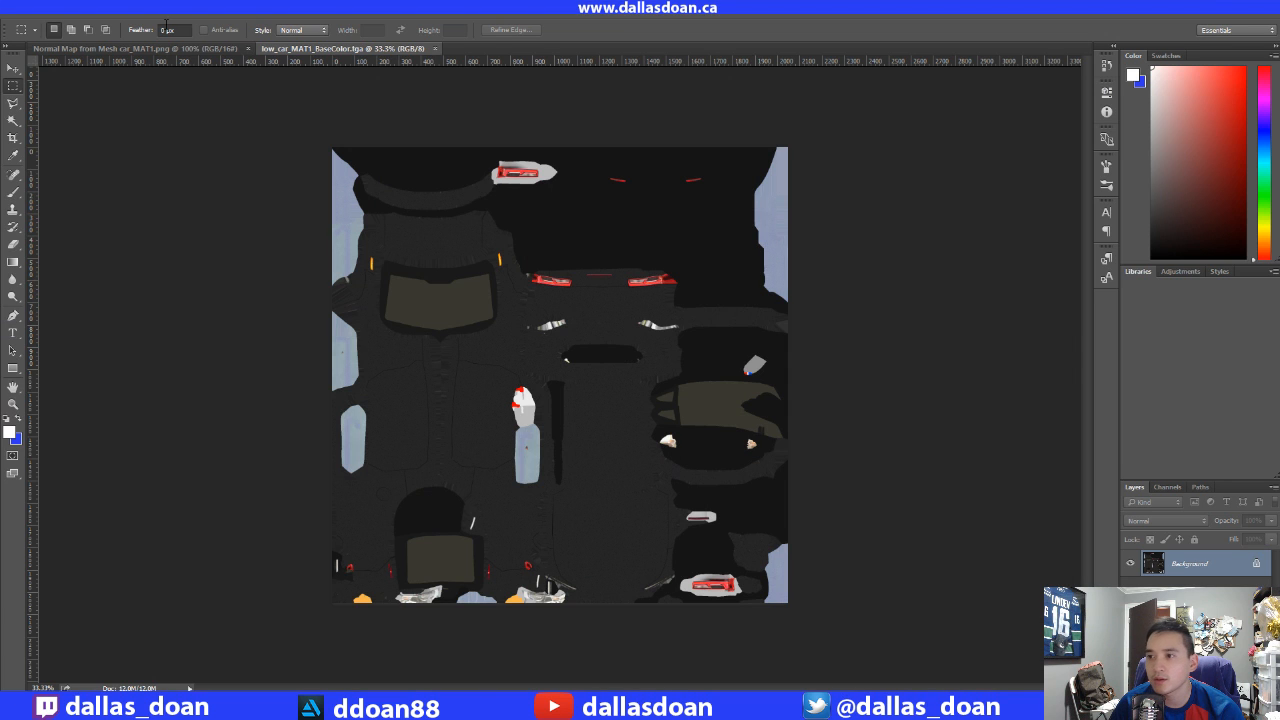
- Paste the base color image as a new layer over the normal map and close low_car_MAT1_BaseColor.tga
left_click(160, 48)
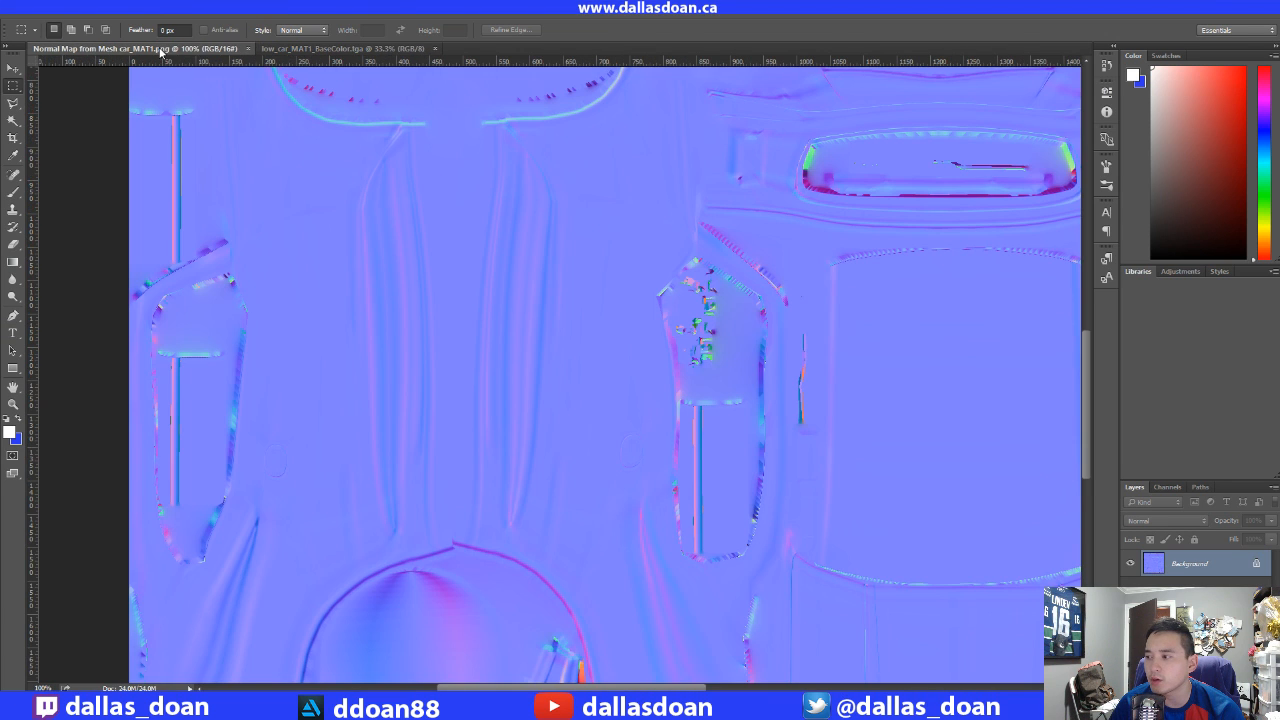
left_click(300, 48)
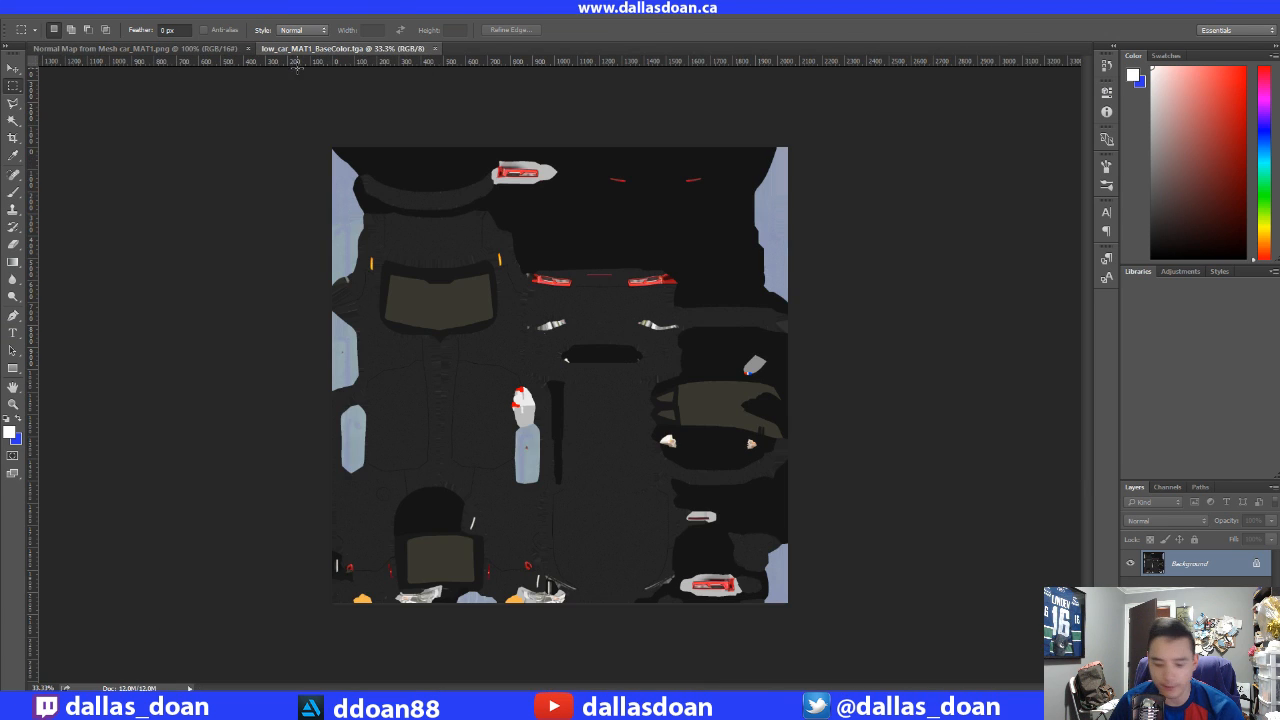
left_click(160, 48)
key("ctrl+v")
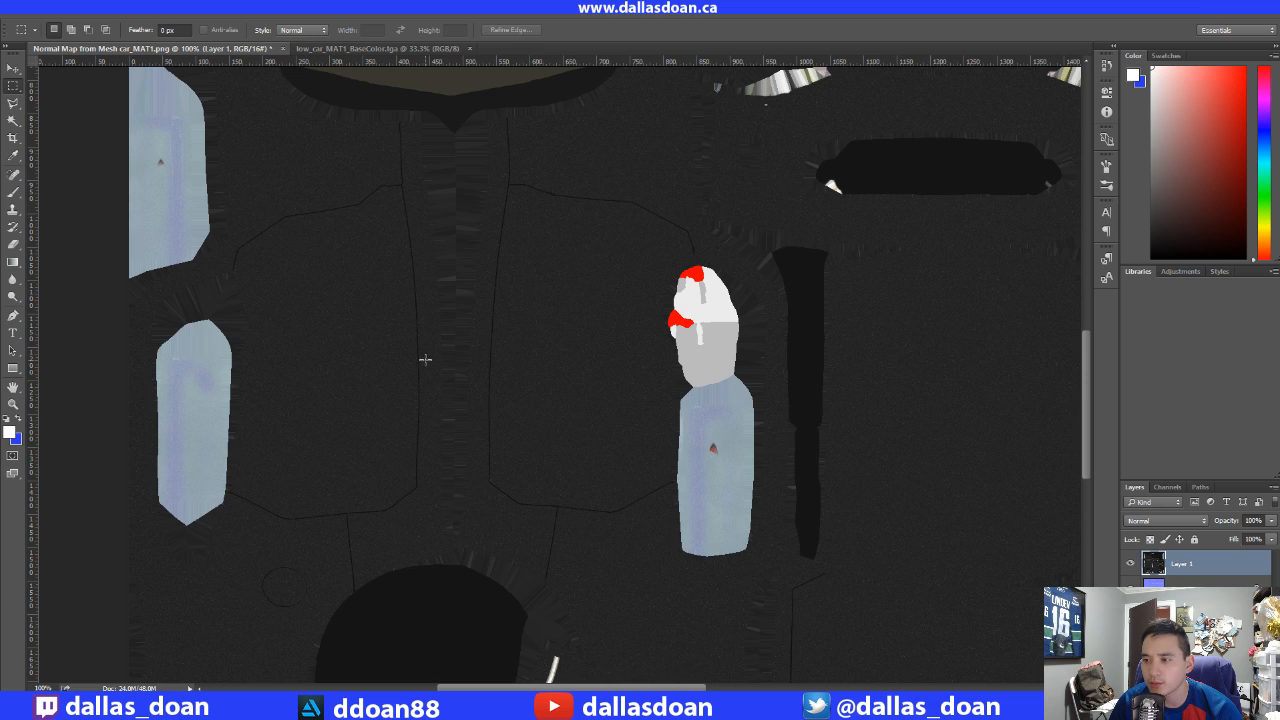
left_click(469, 48)
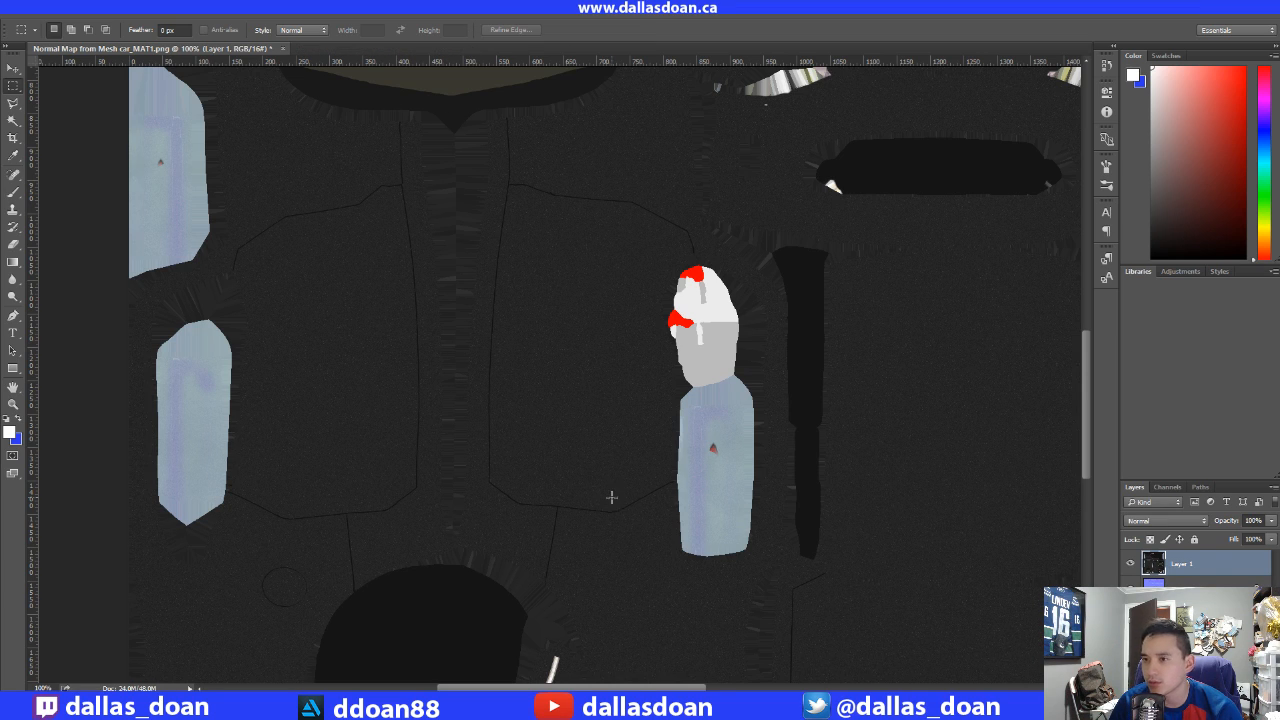
- Compare the base color with the normal map by repeatedly hiding and showing Layer 1
left_click(1130, 563)
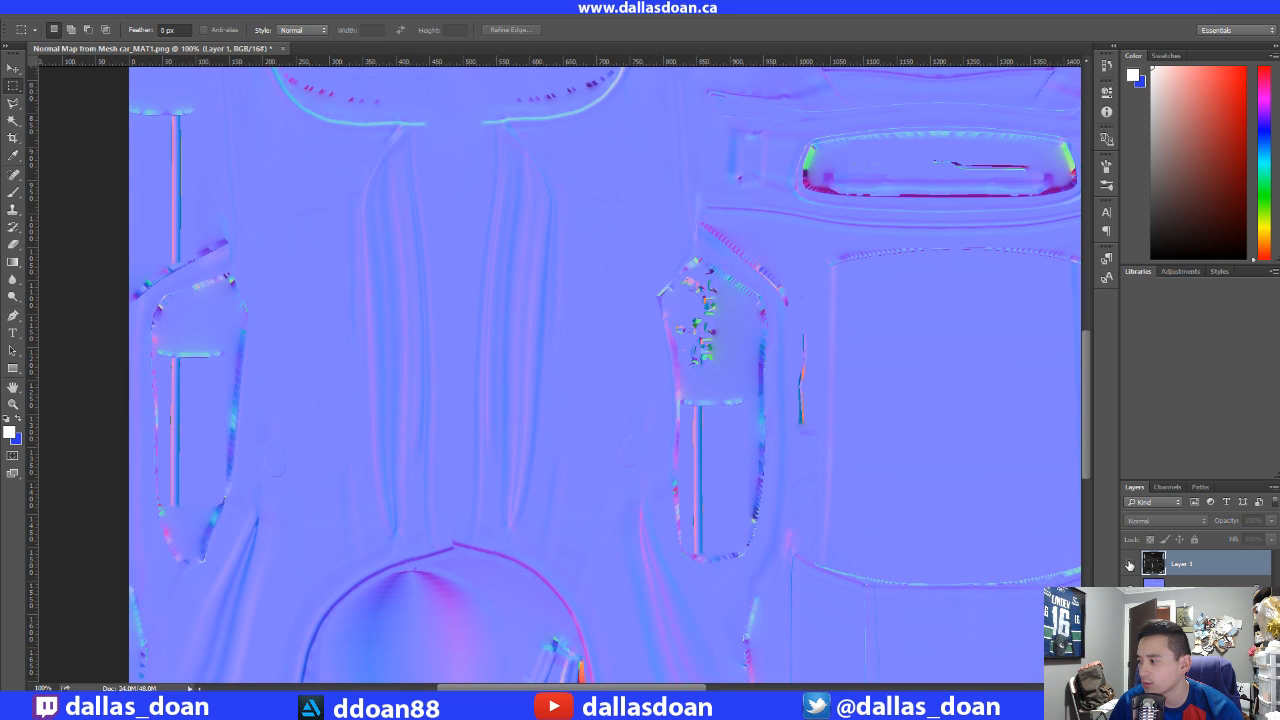
left_click(1130, 563)
left_click(1130, 563)
left_click(1130, 563)
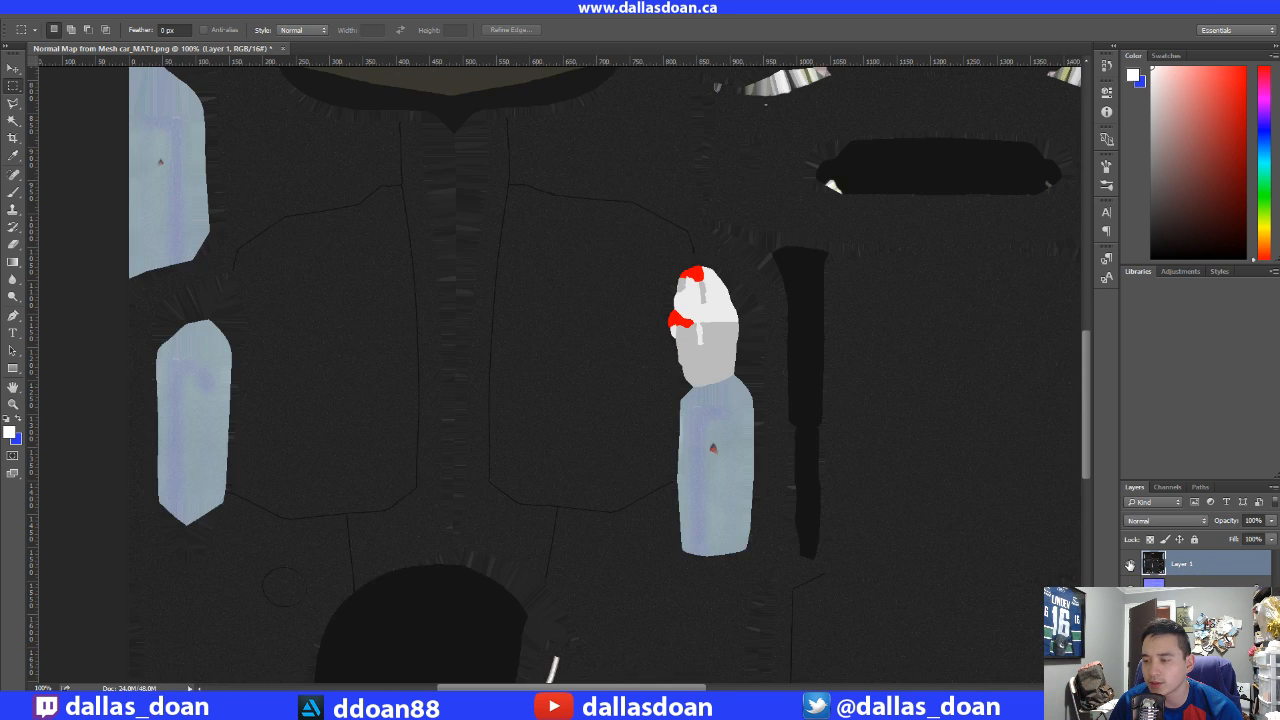
left_click(1130, 563)
left_click(1130, 563)
left_click(1130, 564)
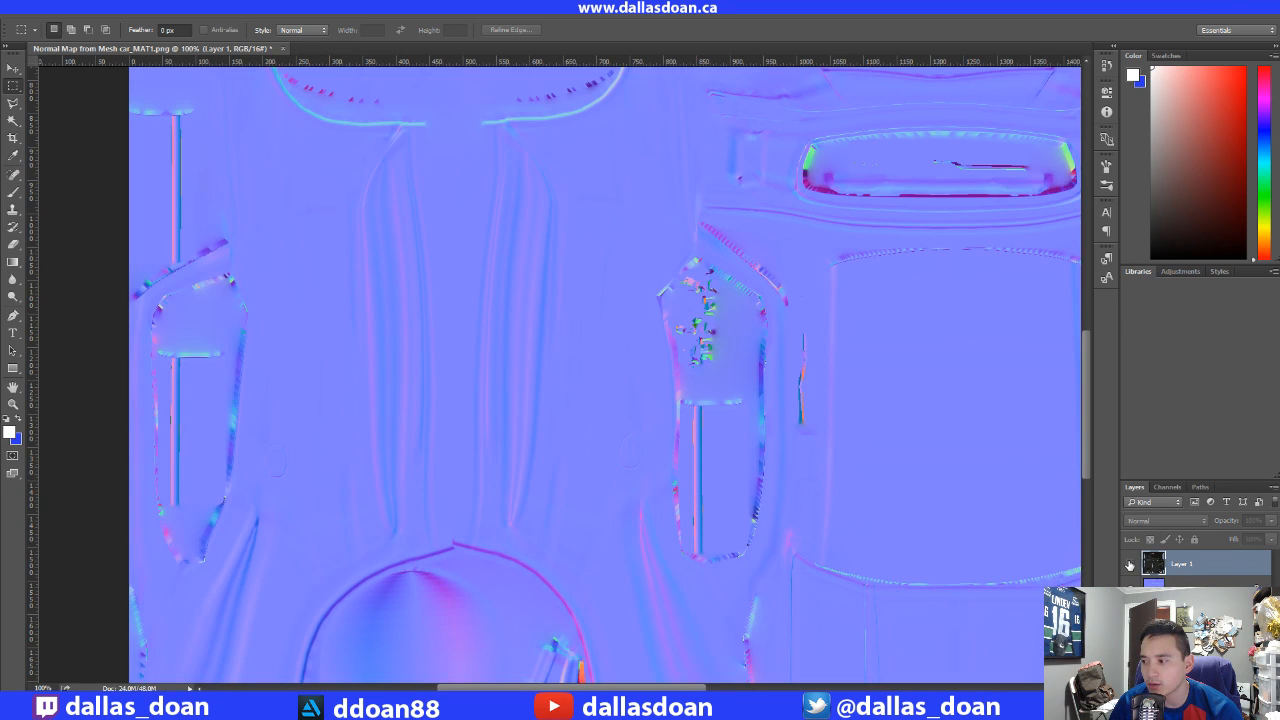
left_click(1131, 563)
left_click(1131, 563)
left_click(1132, 563)
left_click(1132, 563)
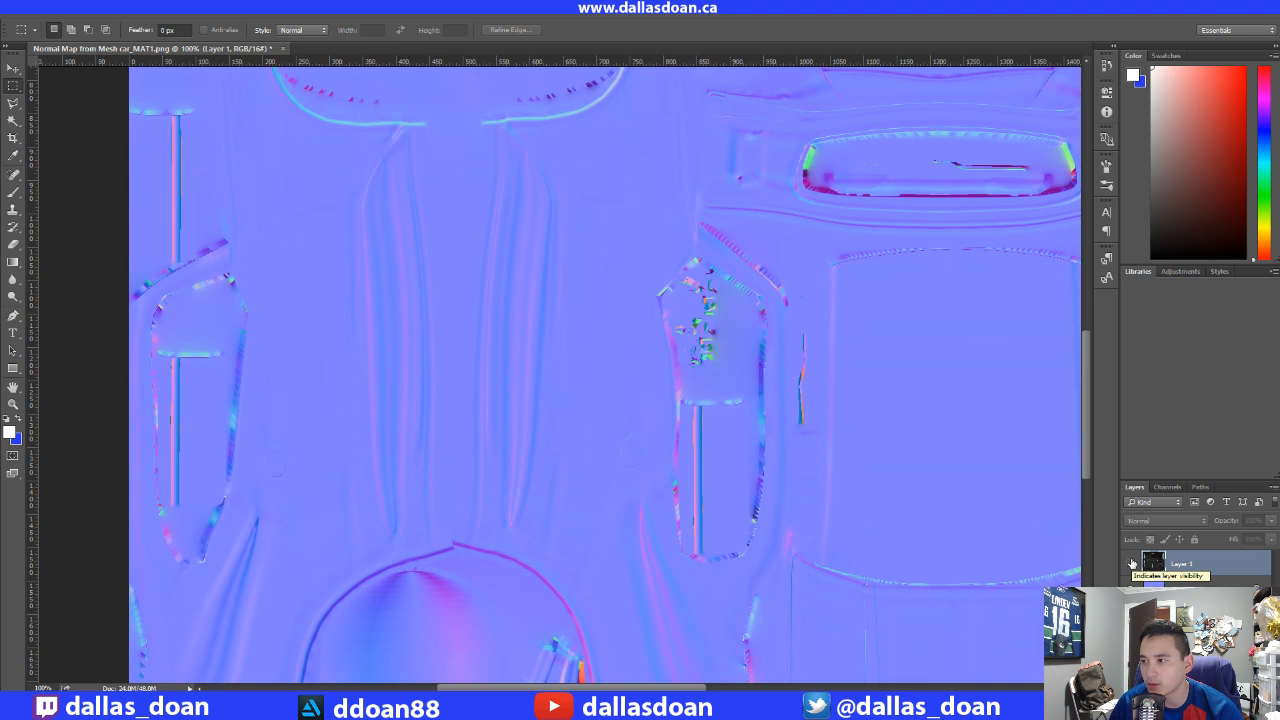
- Switch to Substance Painter and examine the jagged edge of the side window frame in the 3D and UV views
key("alt+Tab")
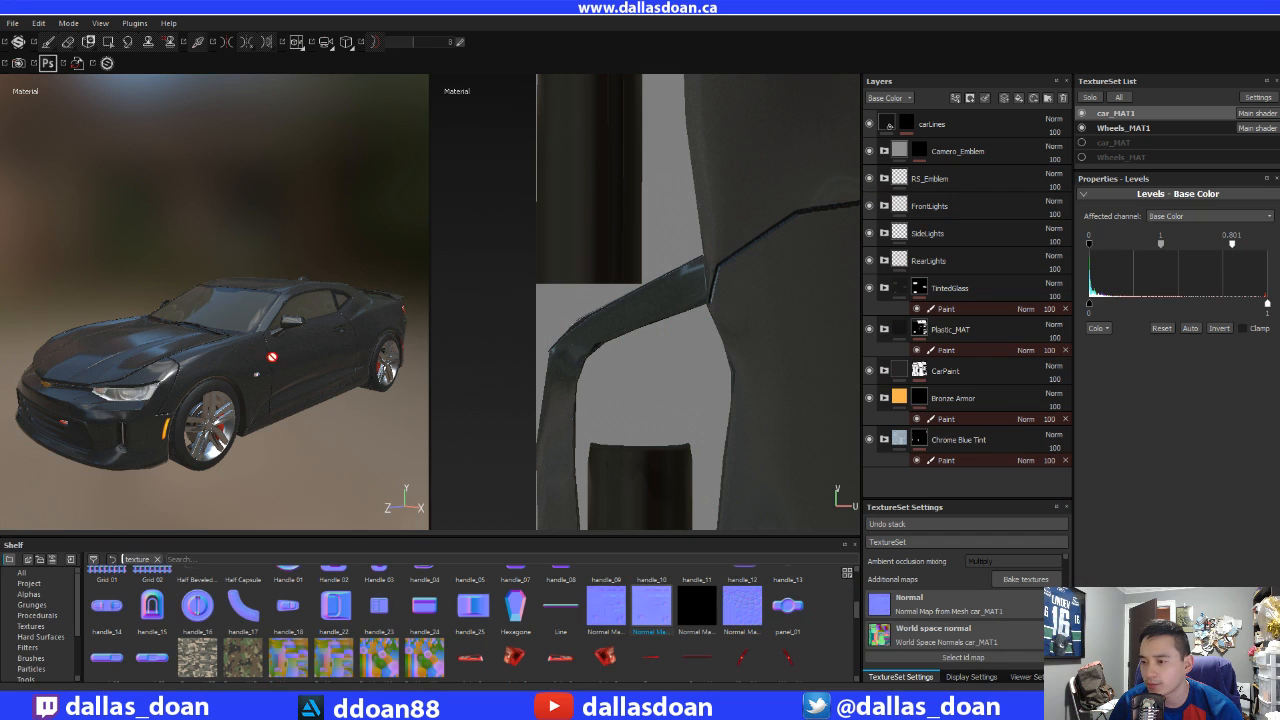
scroll(271, 357, "up", 10)
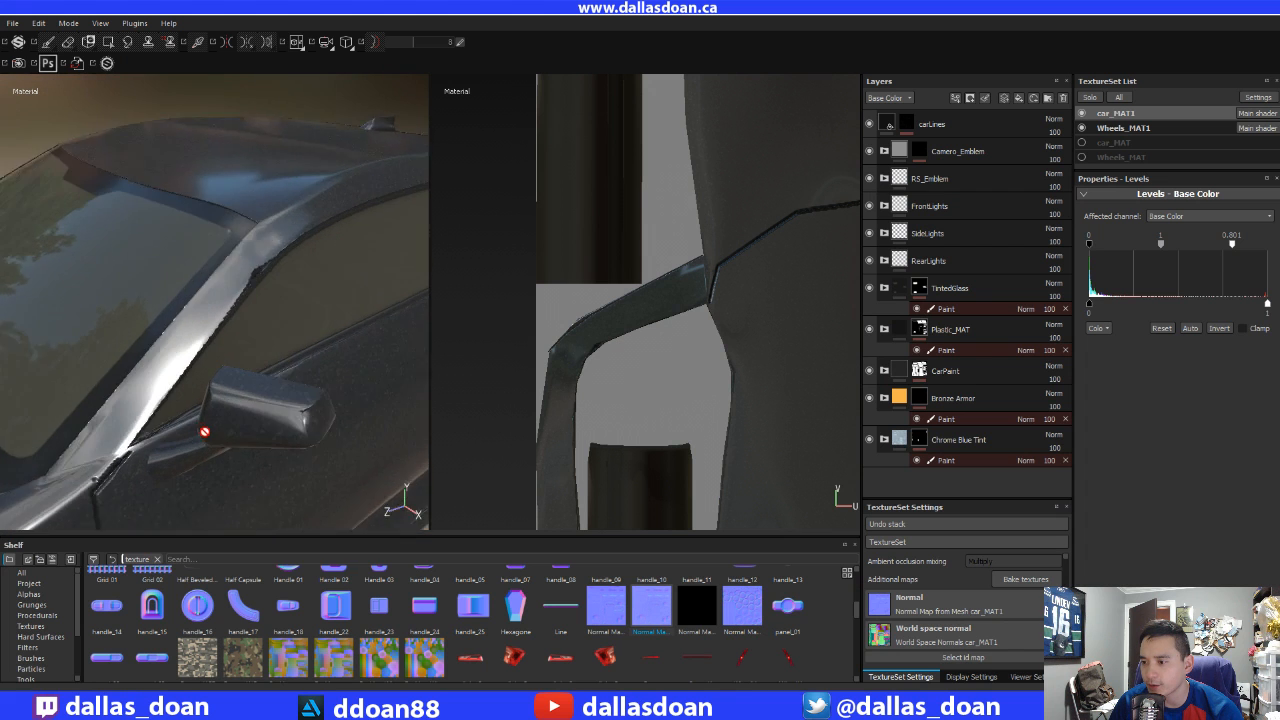
left_click_drag(204, 432, 163, 386, "alt")
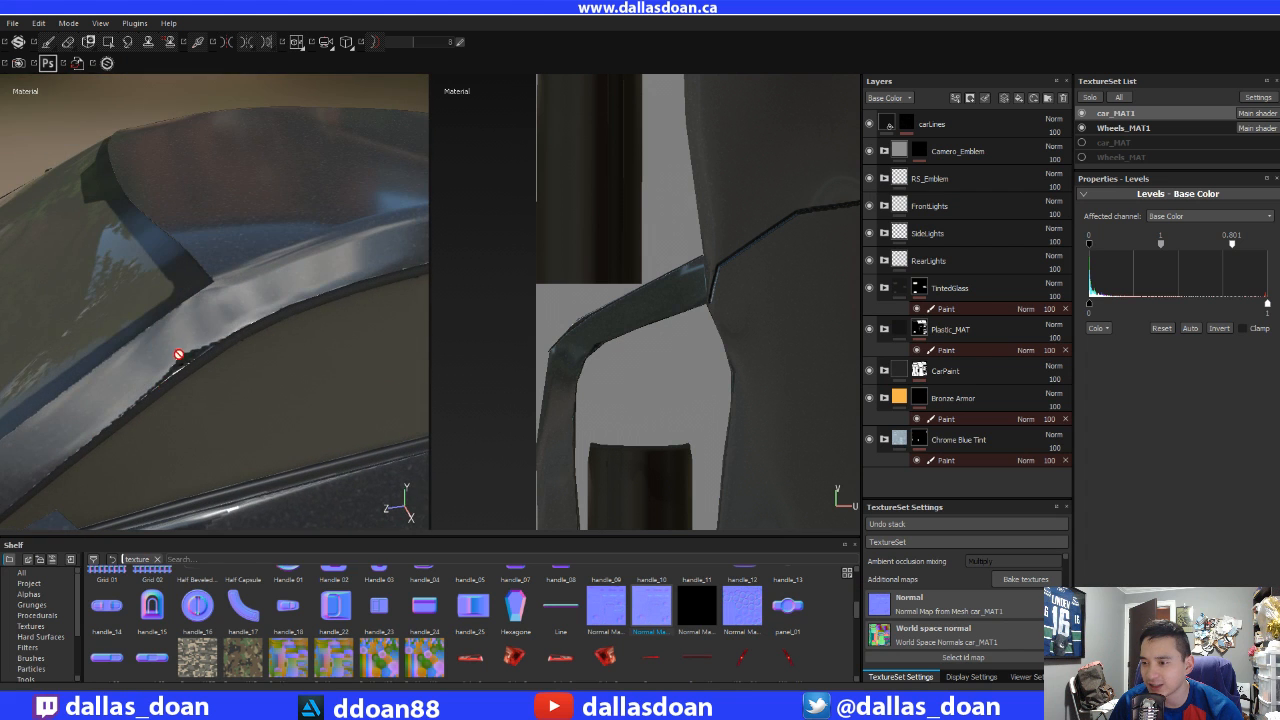
left_click_drag(226, 417, 206, 391, "alt")
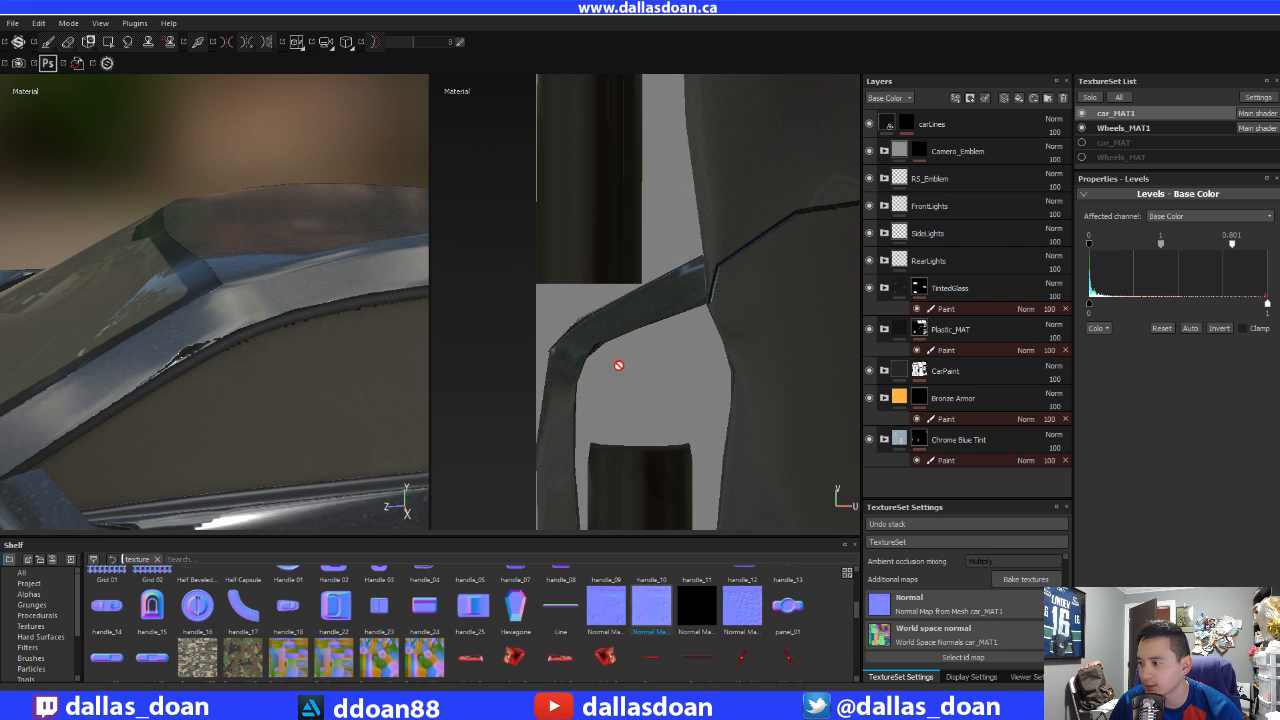
scroll(615, 357, "up", 5)
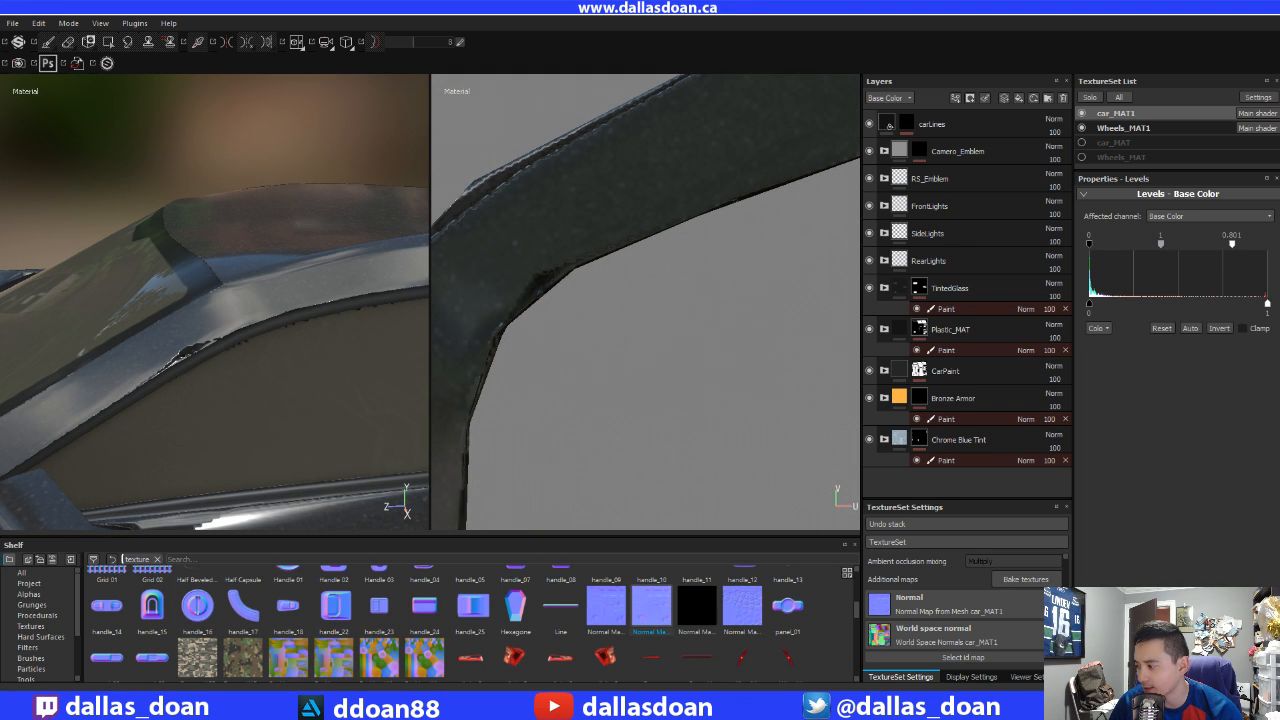
scroll(963, 610, "down", 3)
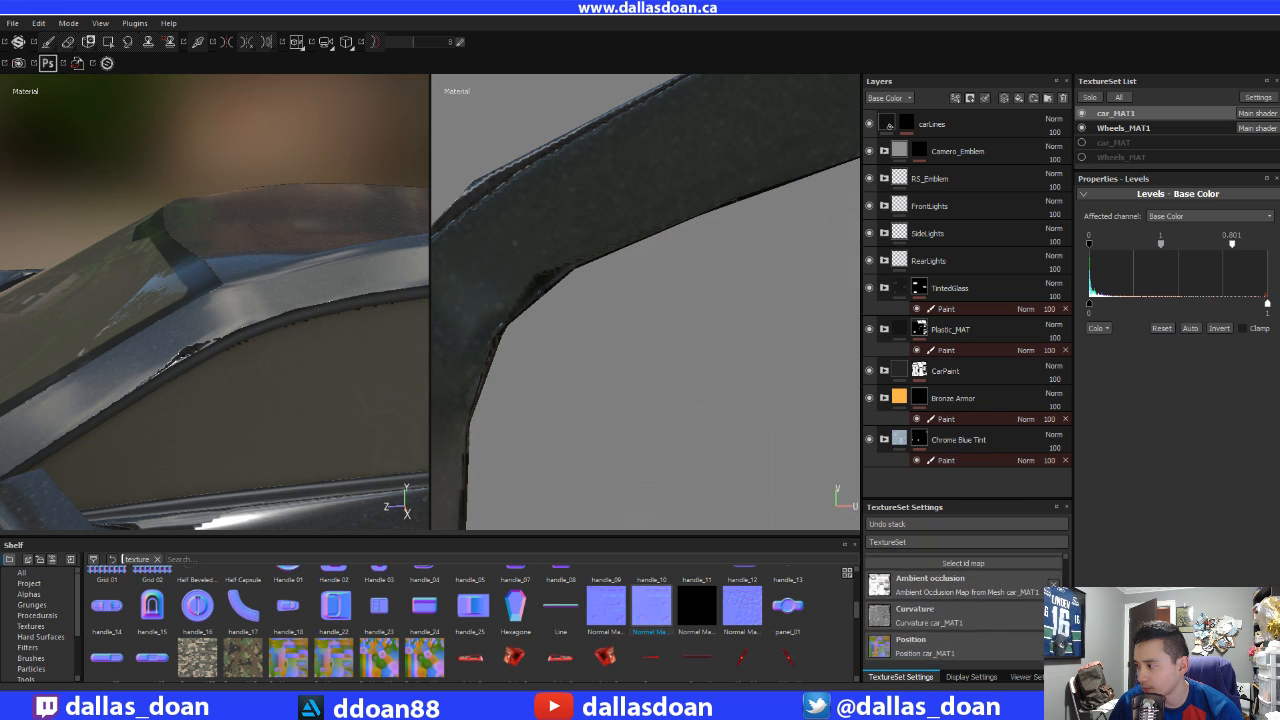
scroll(963, 610, "up", 3)
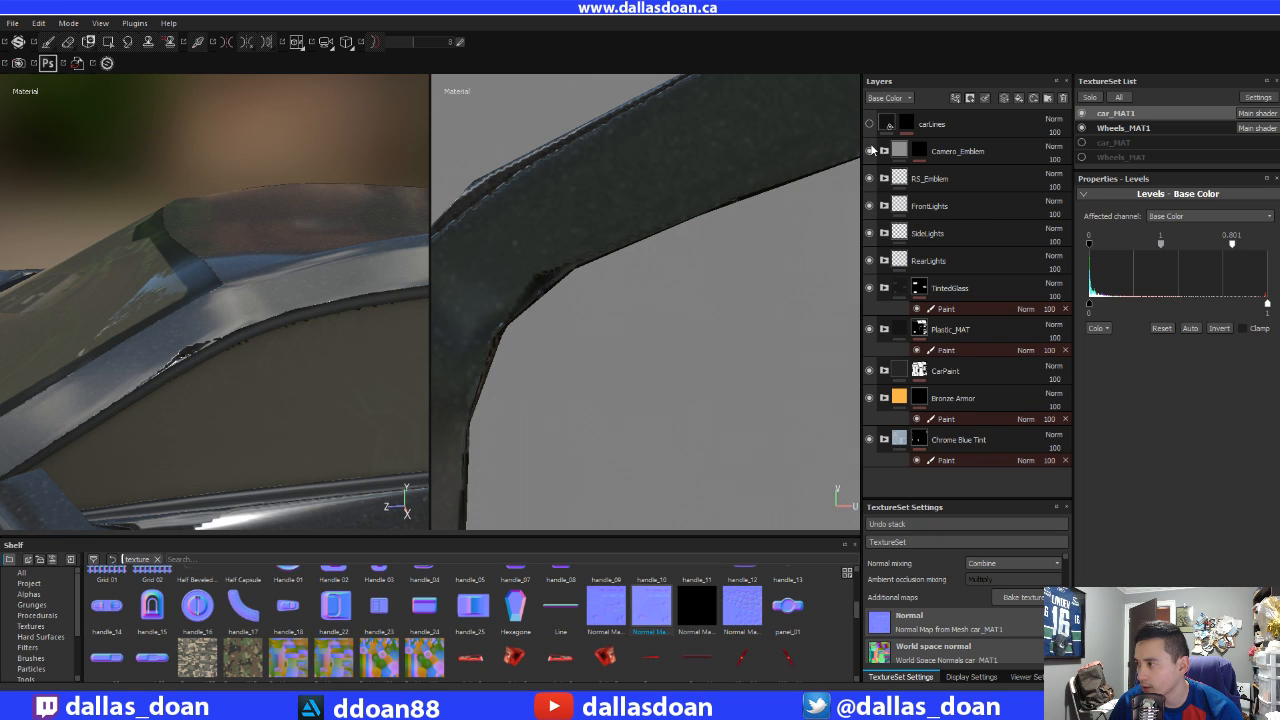
- Hide the remaining car_MAT1 layers, including the lights, TintedGlass, Plastic_MAT and CarPaint, to isolate the baked maps on the window frame
left_click(869, 206)
left_click(869, 260)
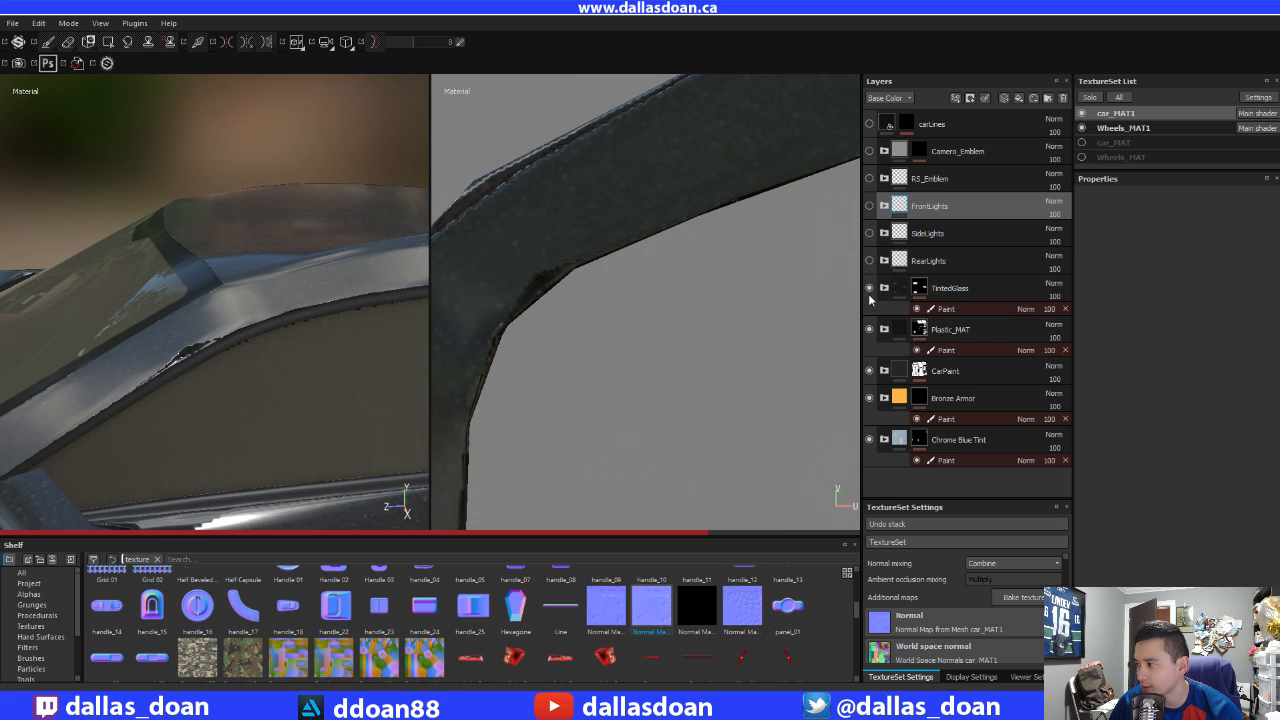
left_click(869, 288)
left_click(869, 329)
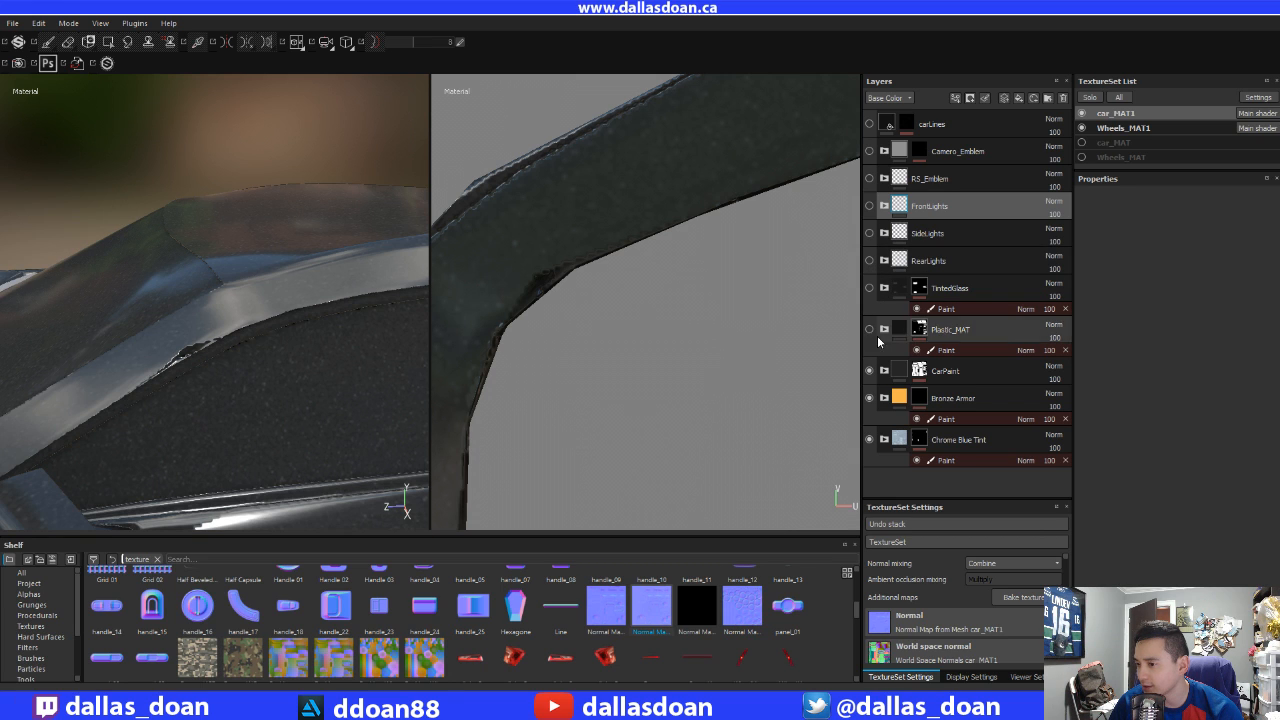
left_click(869, 372)
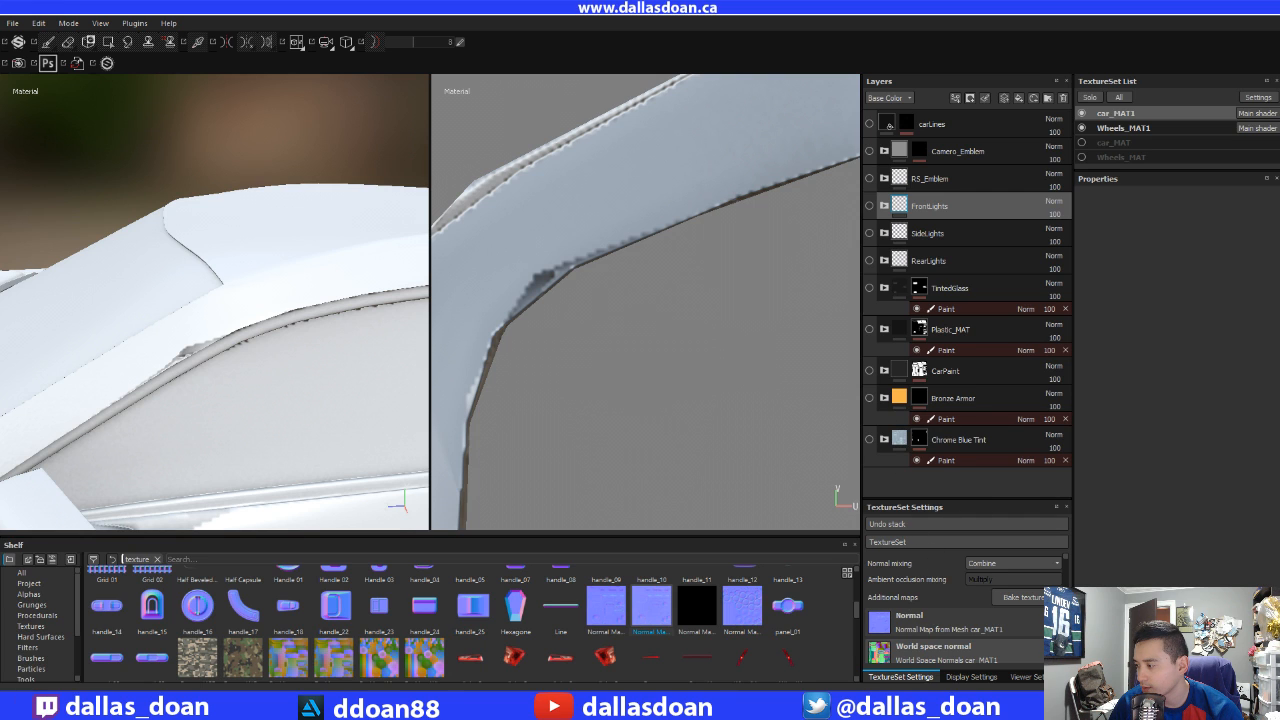
scroll(889, 583, "down", 3)
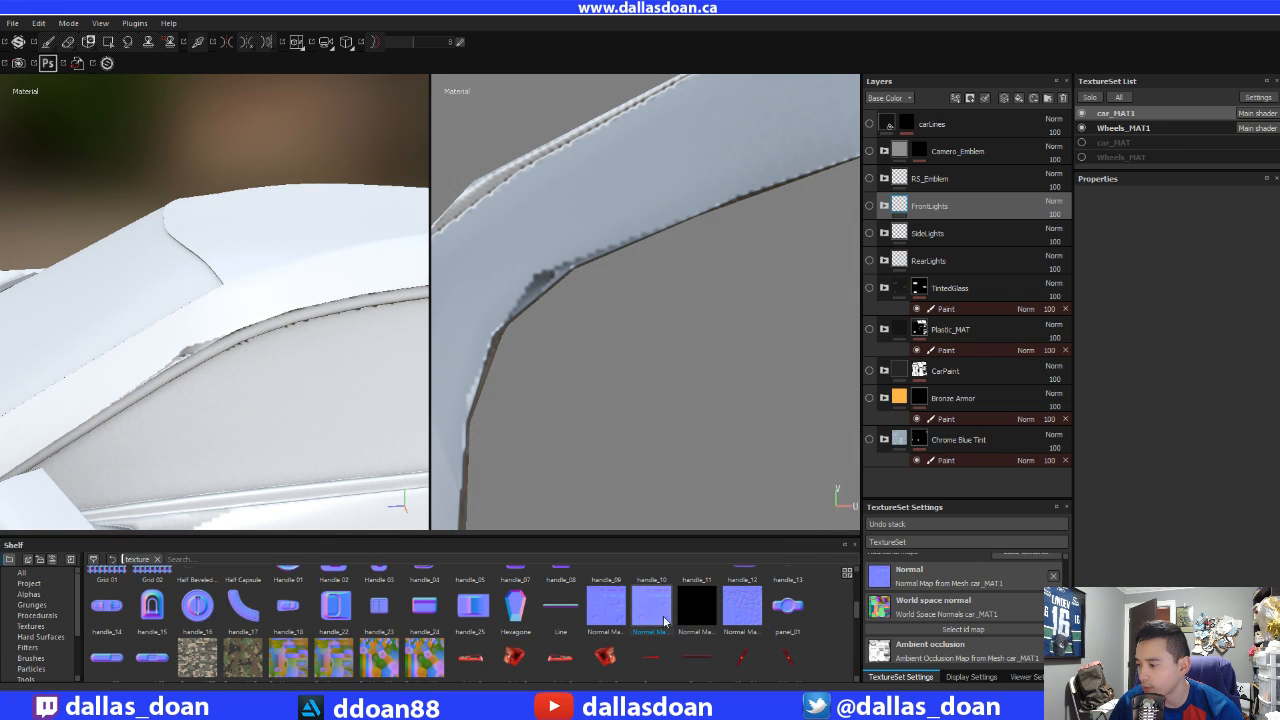
left_click(960, 150)
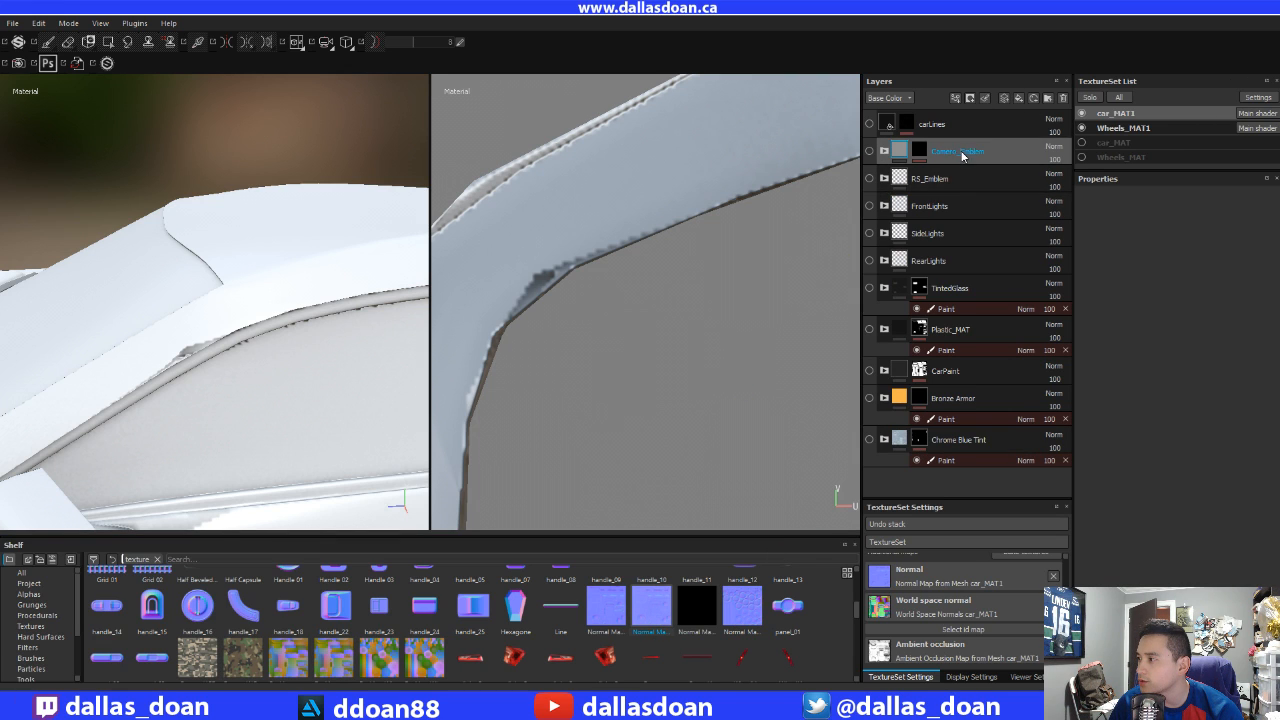
left_click(1004, 99)
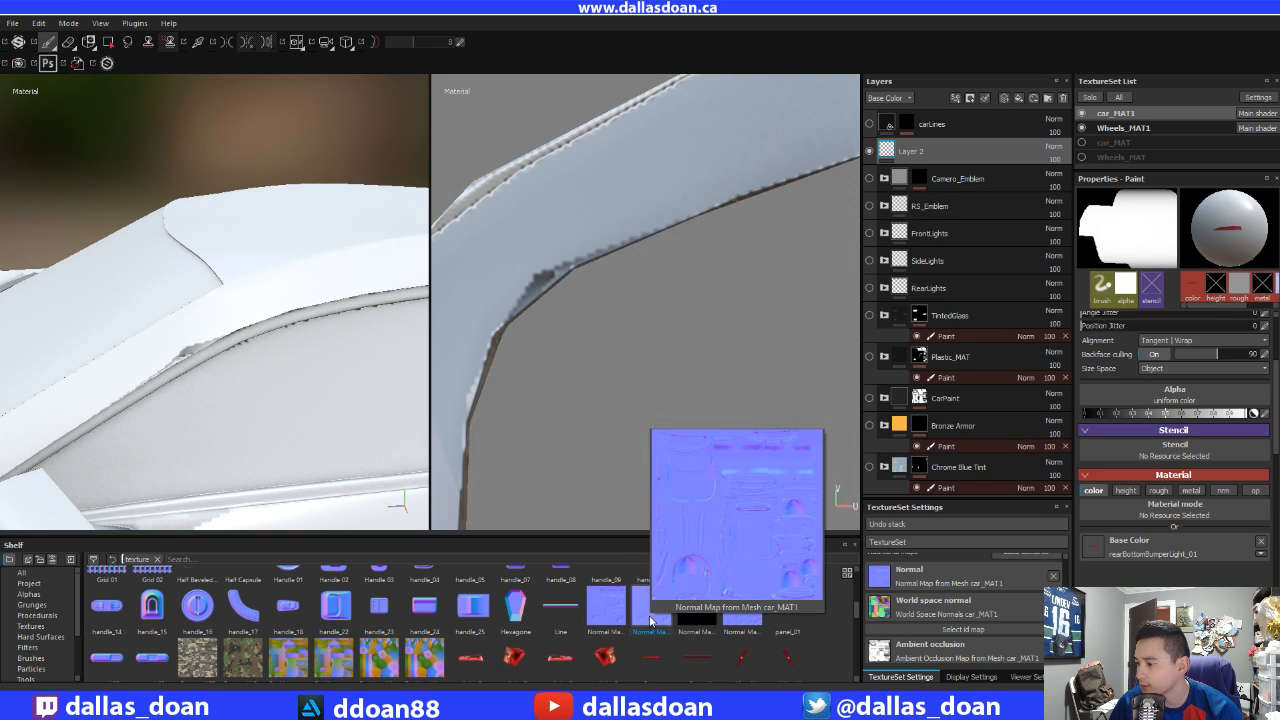
left_click_drag(651, 623, 1165, 557)
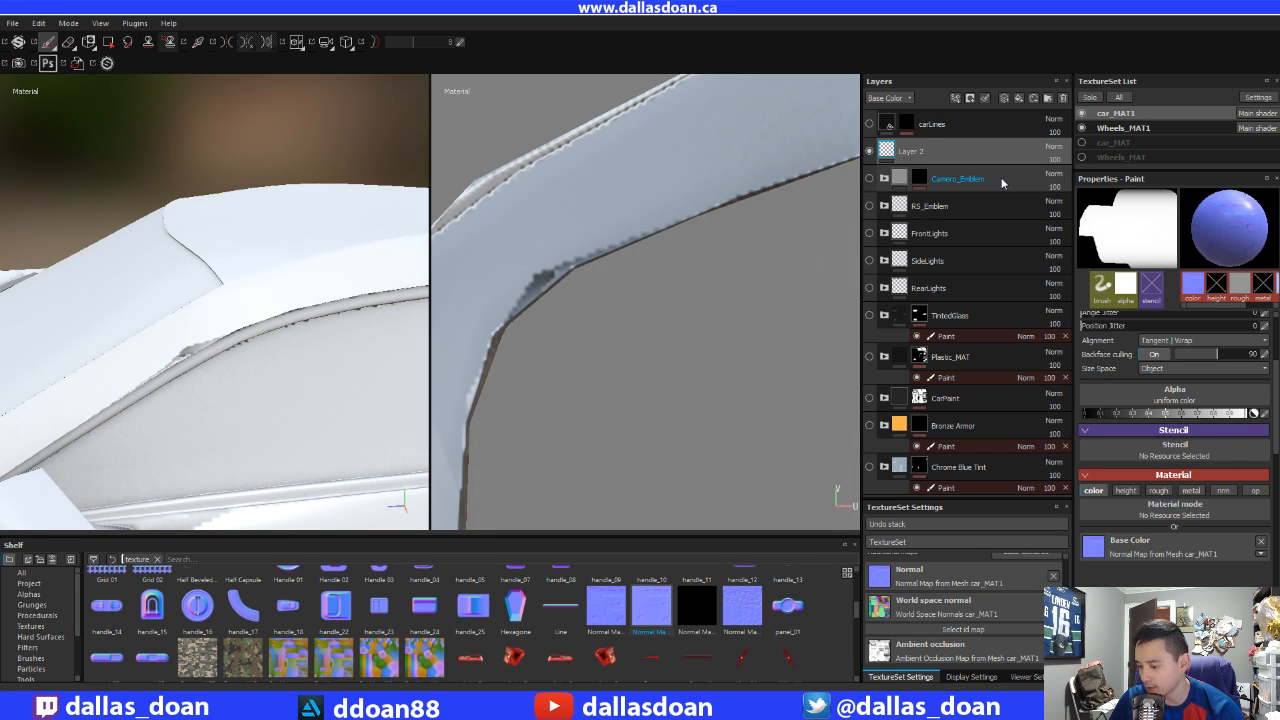
key("Delete")
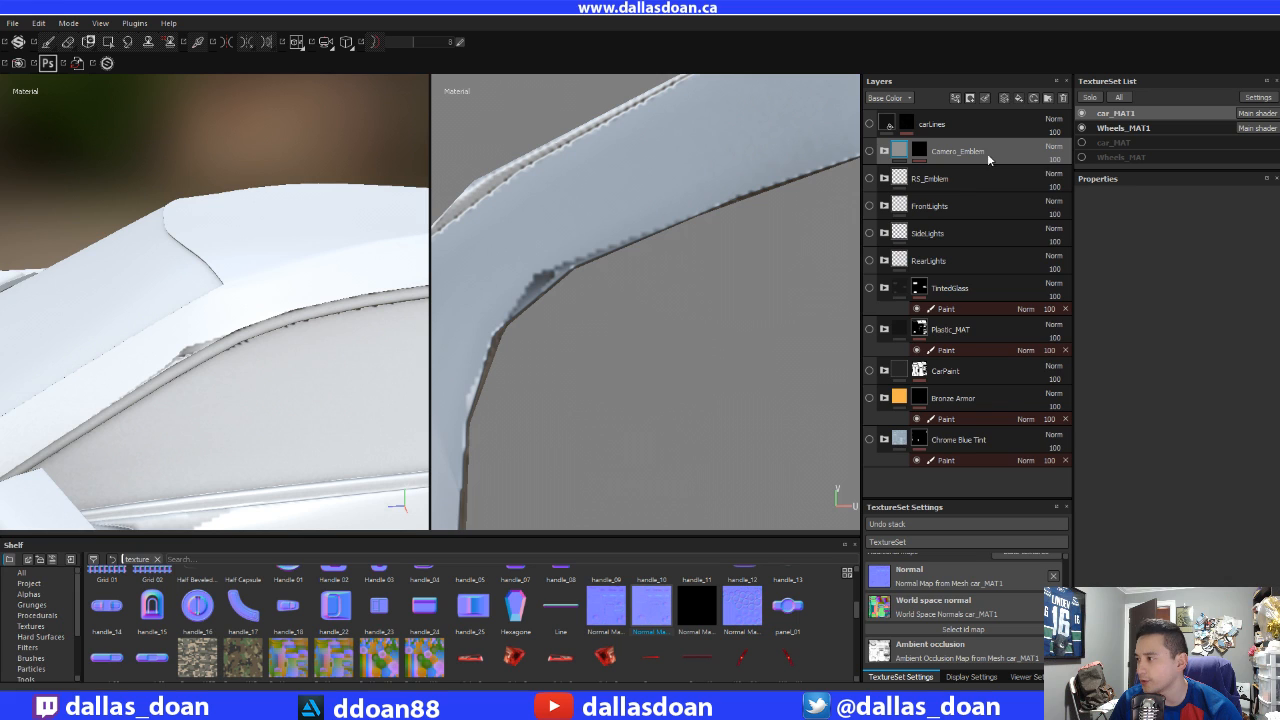
- Add a fill layer above Camero_Emblem and assign the baked car_MAT1 normal map to its base color
left_click(1019, 98)
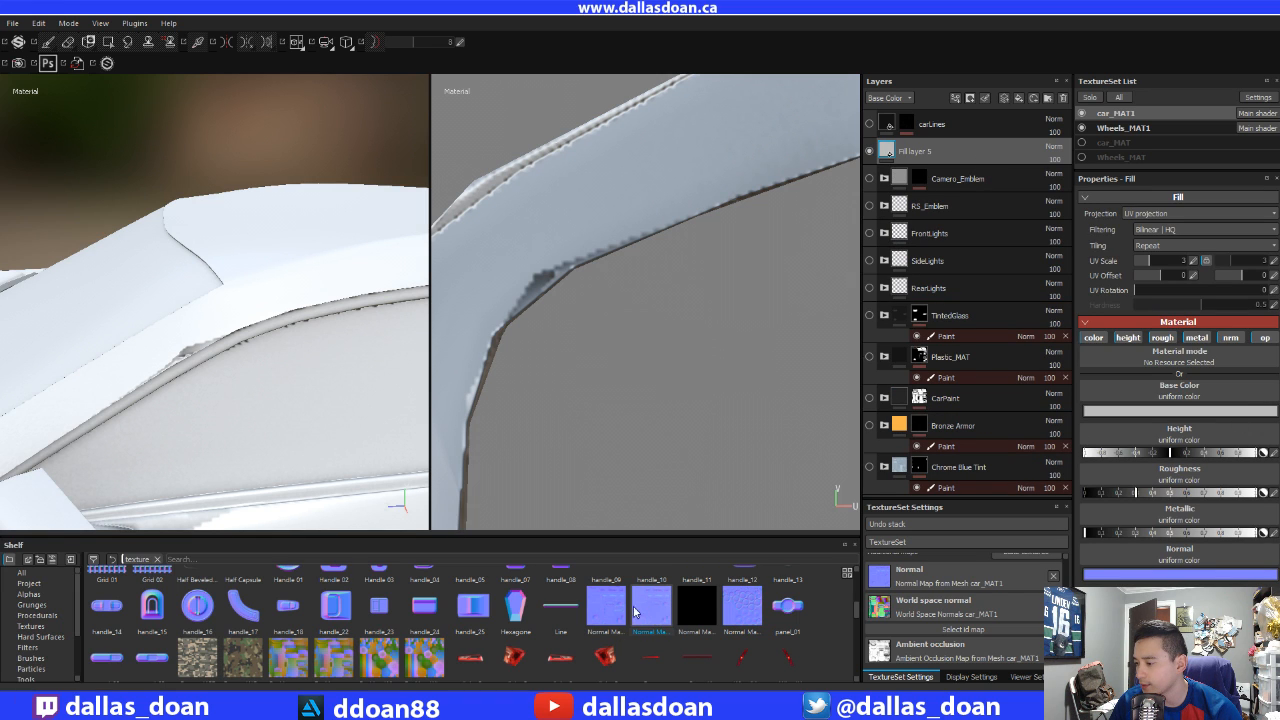
left_click_drag(650, 614, 1178, 391)
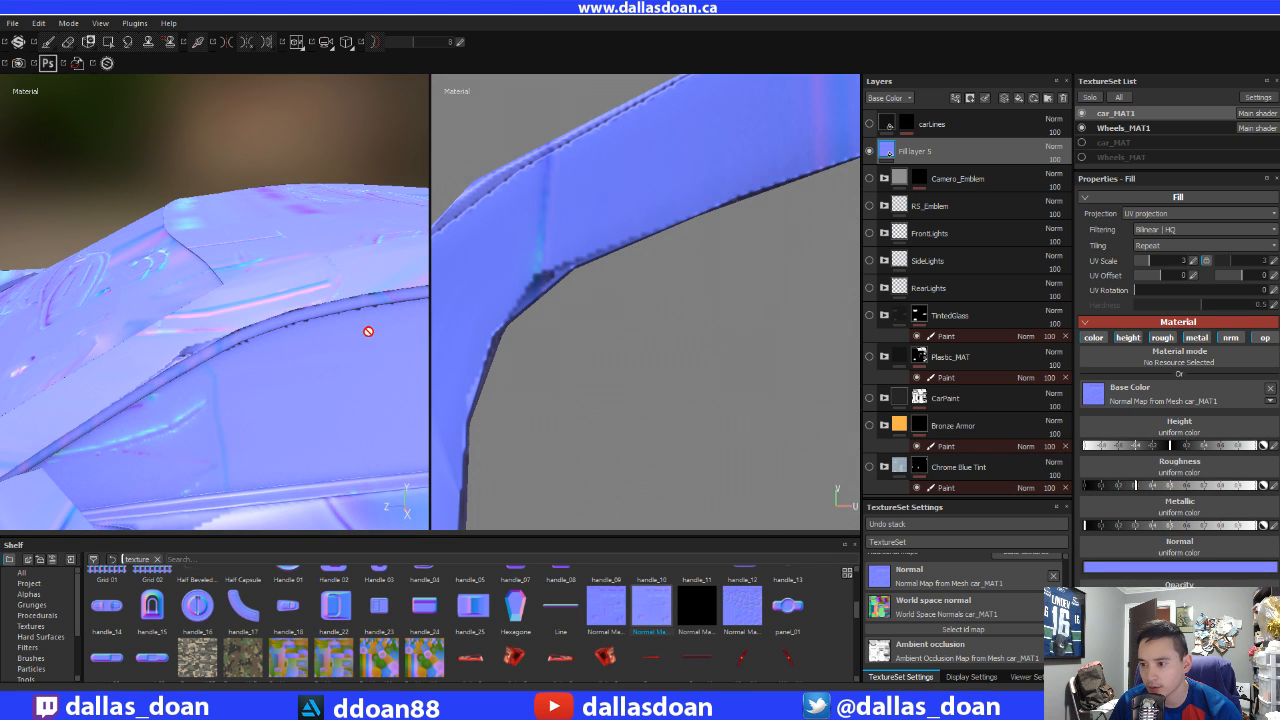
- Set the UV scale of the new normal map fill layer to 1 so the texture matches the car's UV layout
left_click_drag(368, 331, 306, 271, "alt")
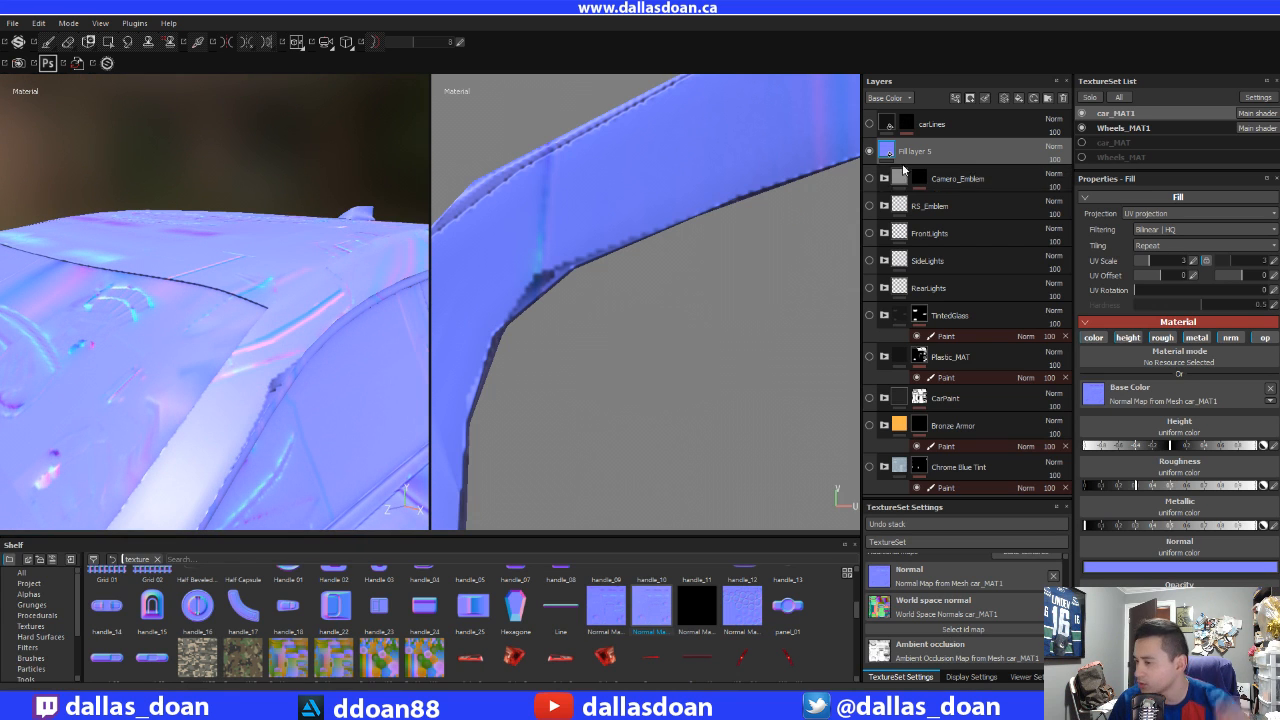
left_click_drag(300, 223, 189, 263, "alt")
scroll(700, 283, "down", 4)
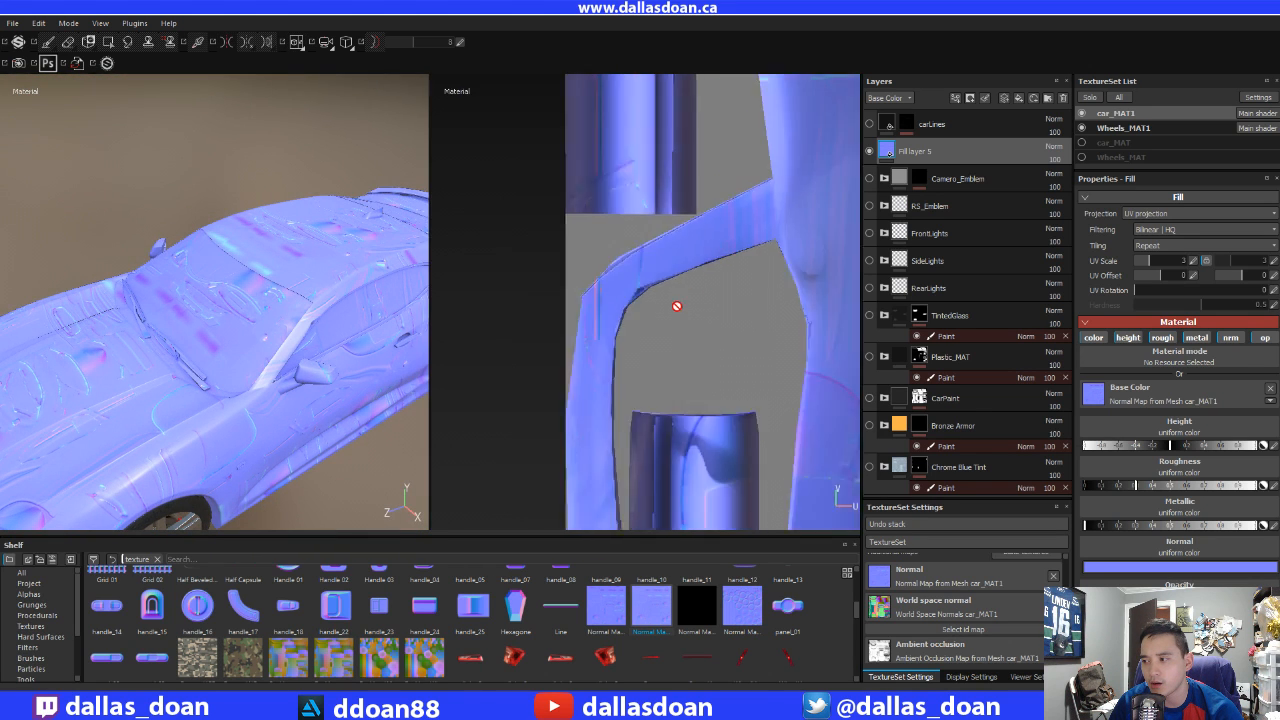
scroll(677, 306, "up", 3)
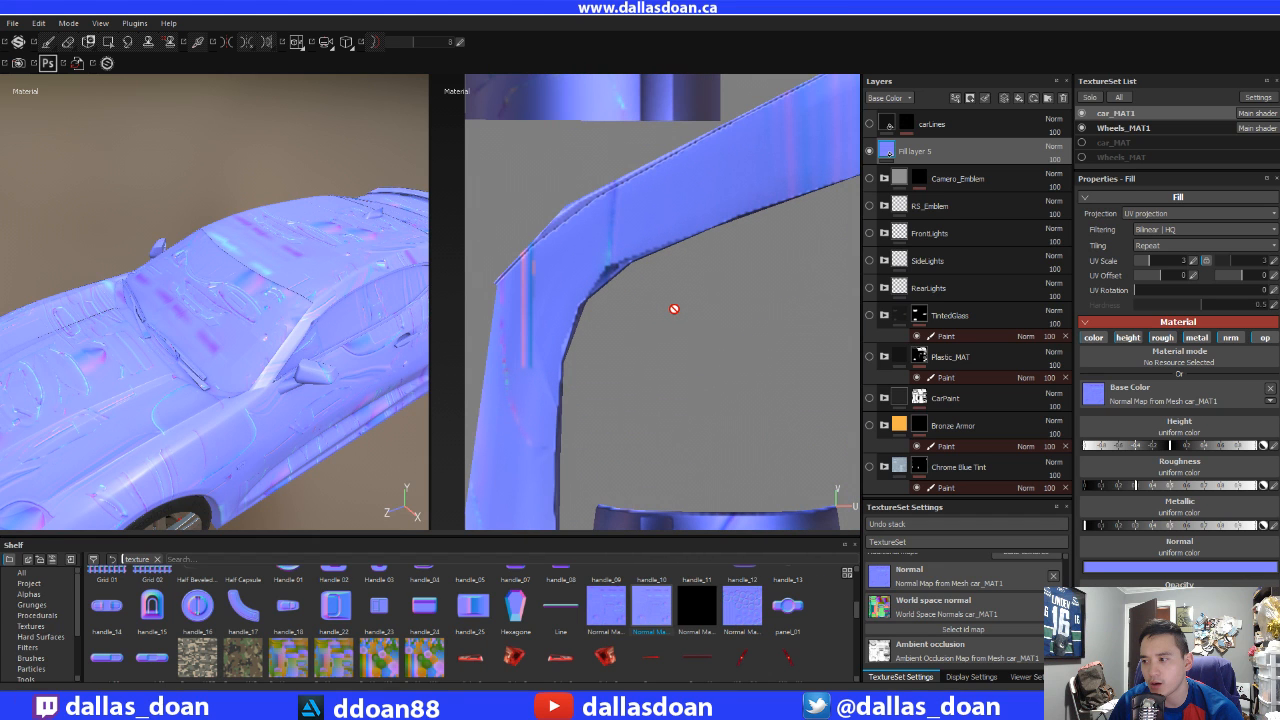
scroll(672, 309, "down", 6)
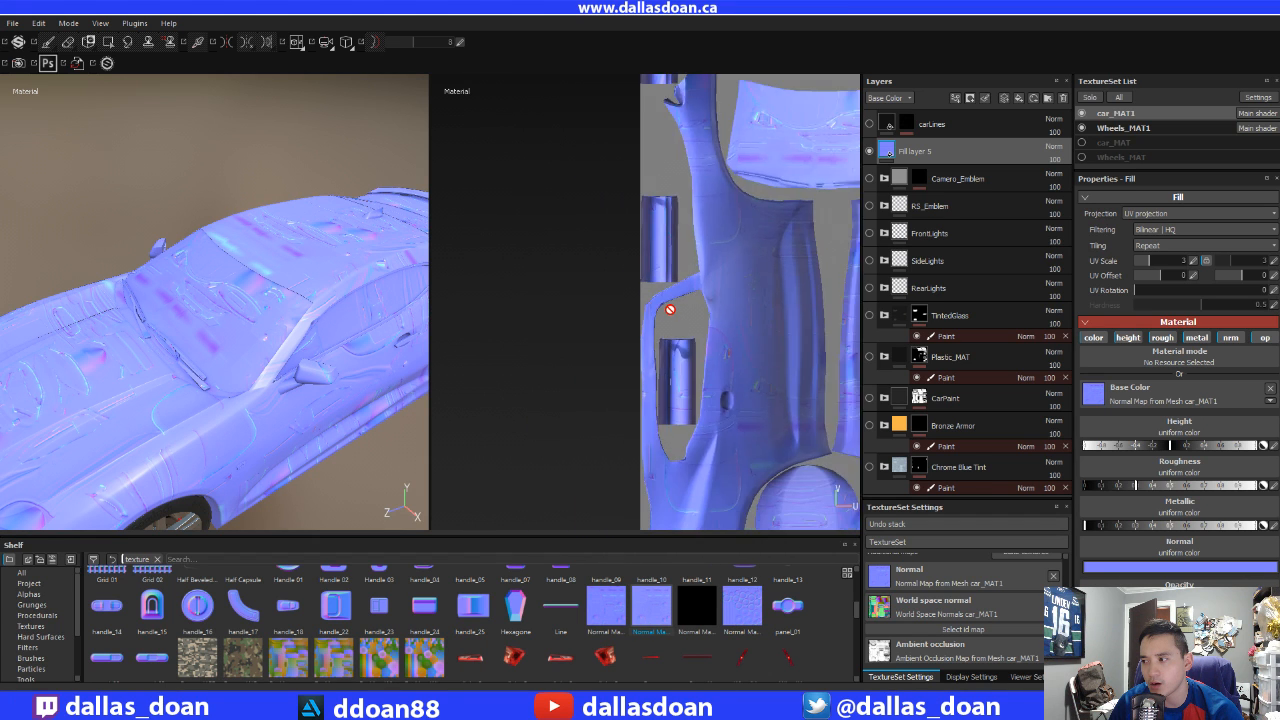
scroll(670, 309, "down", 2)
scroll(557, 291, "up", 3)
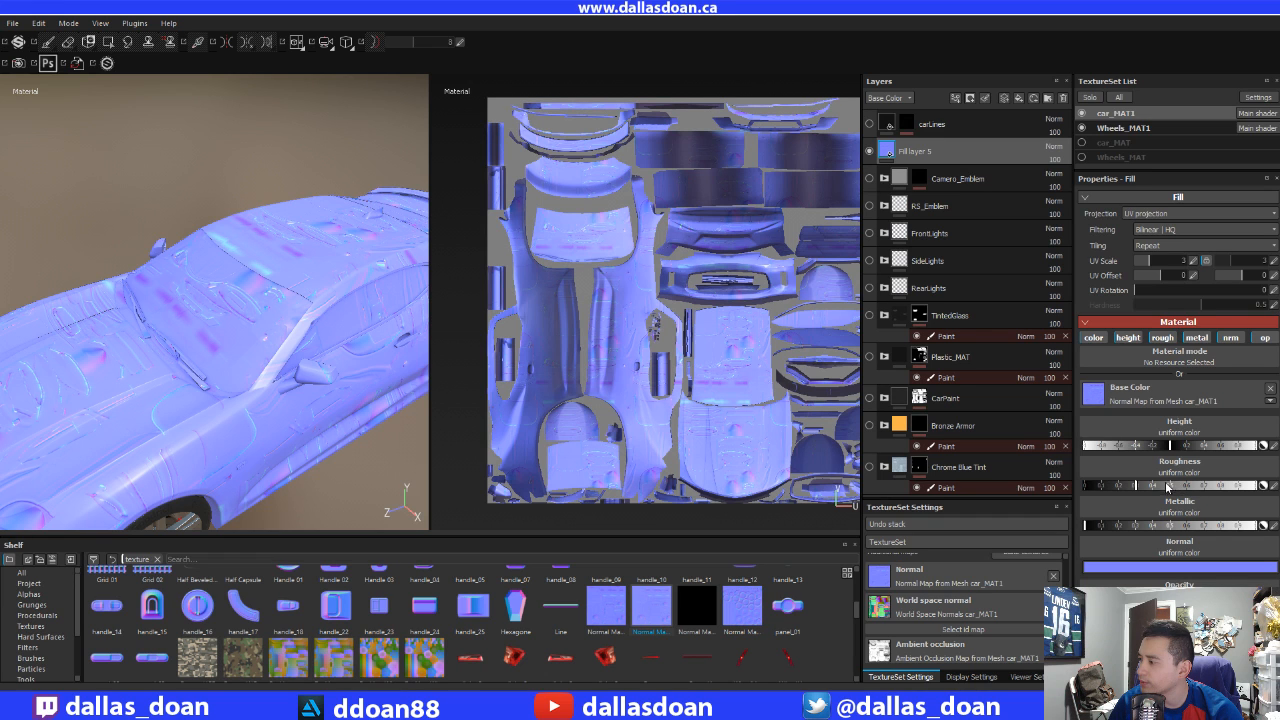
left_click(1193, 262)
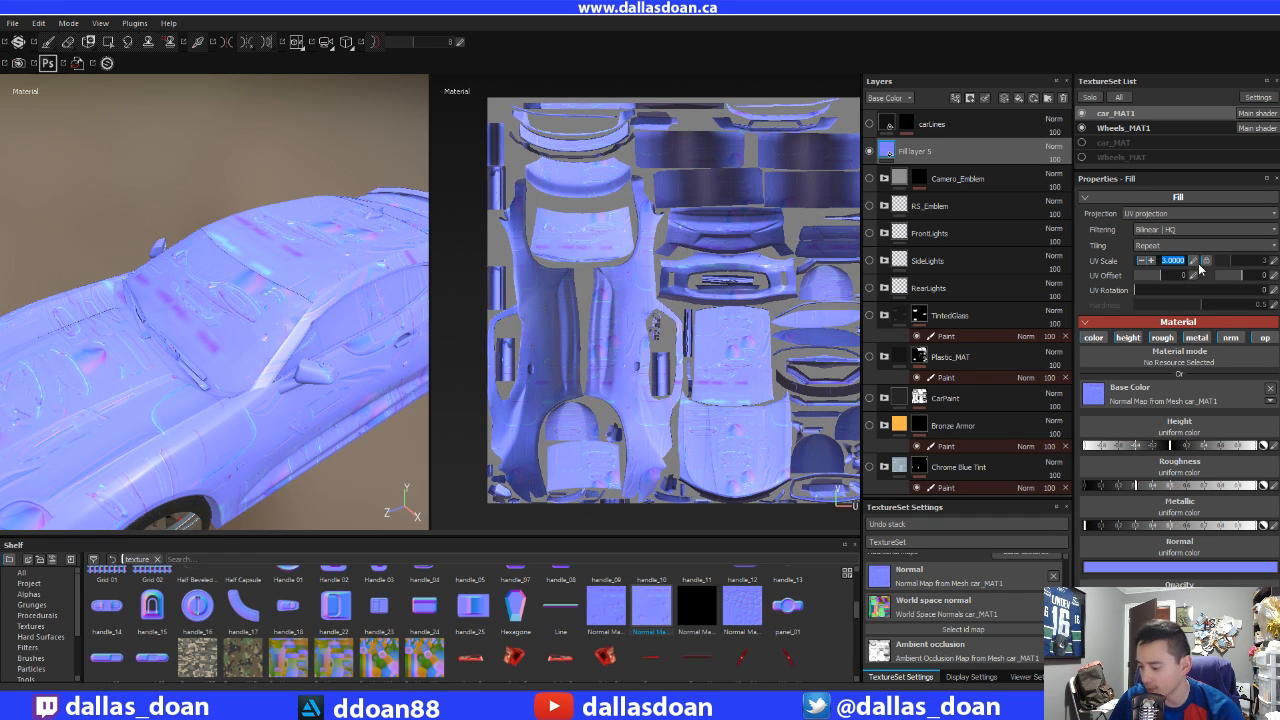
type("1")
key("Return")
- Examine the normal map along the side window frame's edge and inner corner in the 3D and UV views
scroll(325, 240, "up", 10)
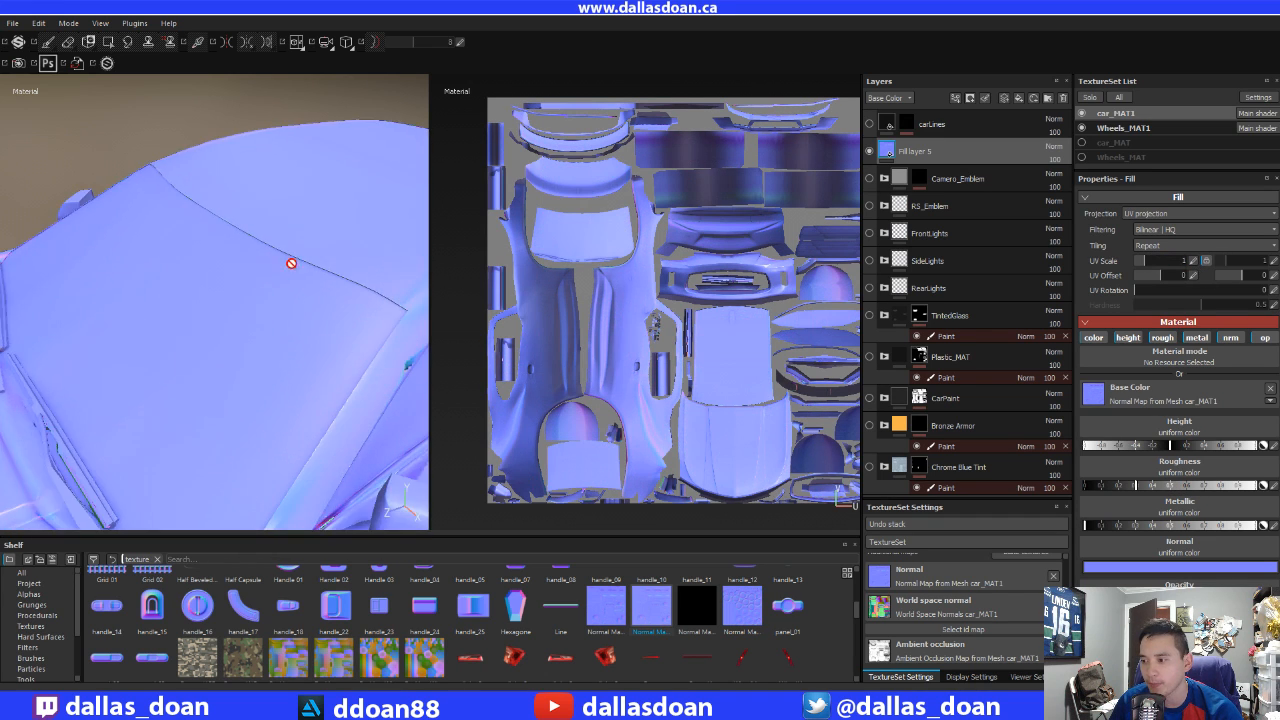
left_click_drag(205, 257, 240, 283, "alt")
right_click_drag(240, 283, 205, 345, "alt")
middle_click_drag(205, 345, 306, 203, "alt")
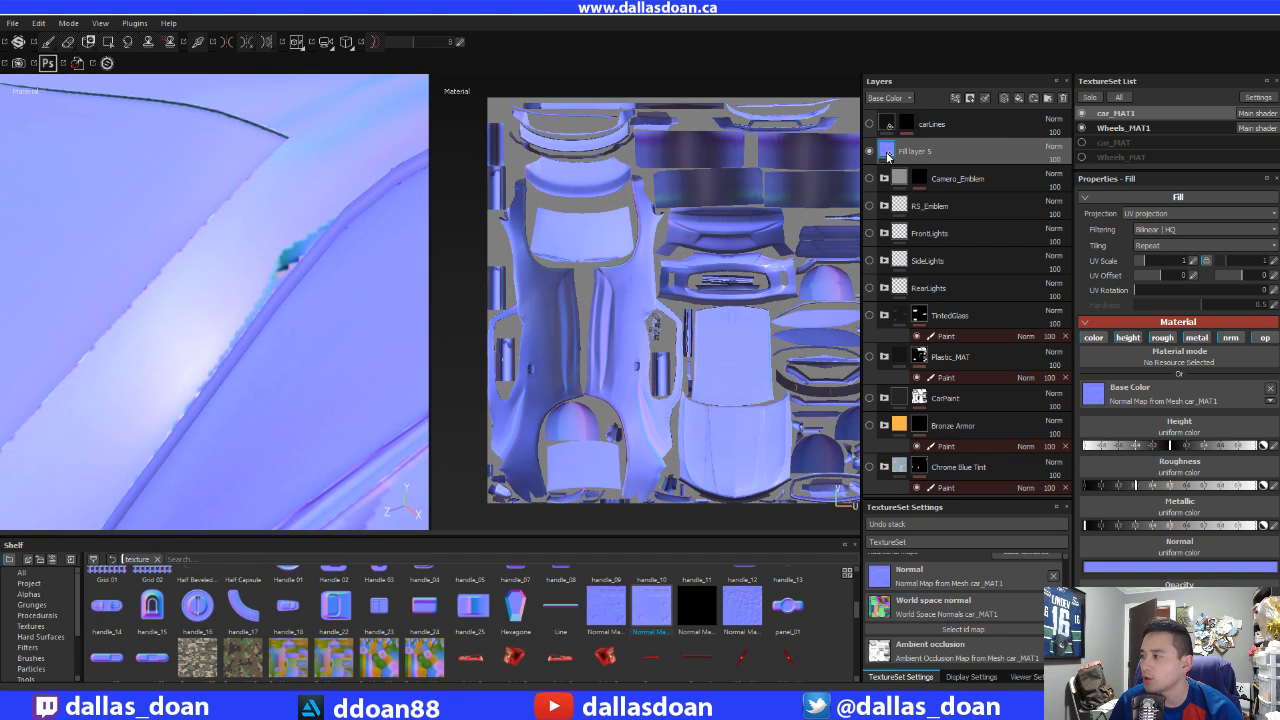
scroll(250, 197, "down", 6)
left_click_drag(251, 194, 249, 214, "alt")
scroll(249, 216, "up", 8)
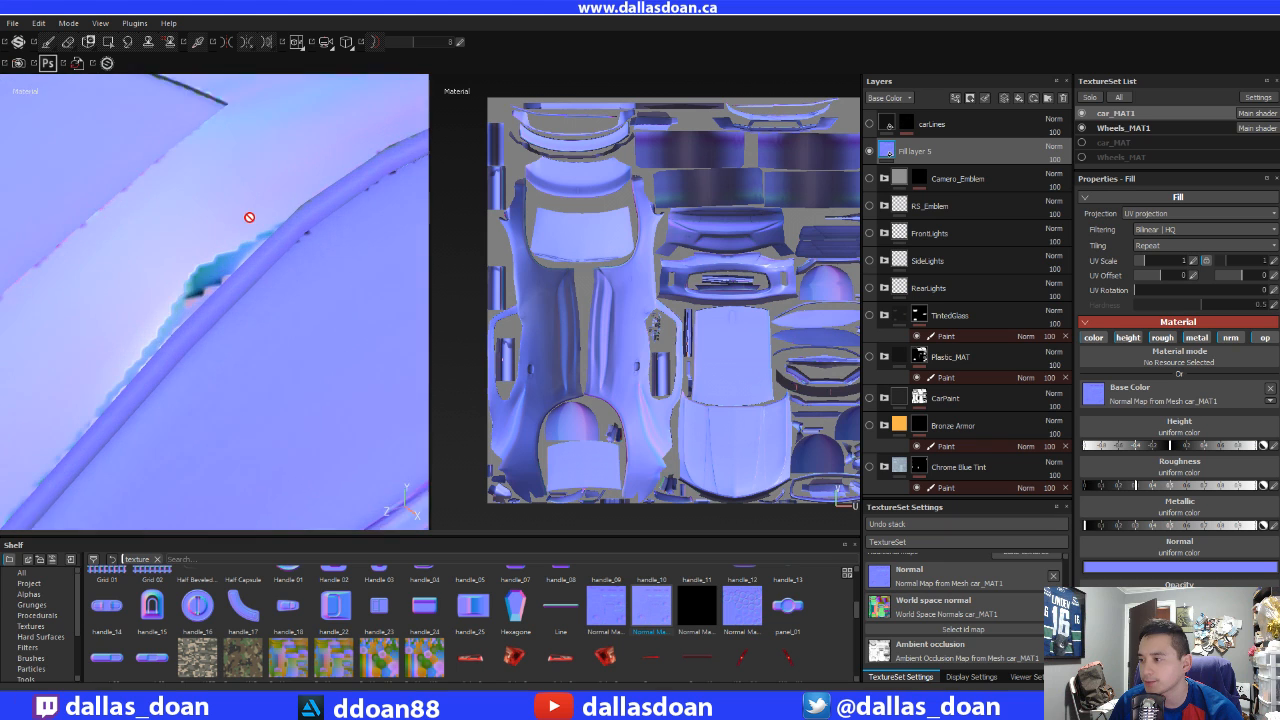
middle_click_drag(553, 358, 646, 326, "alt")
scroll(646, 326, "up", 7)
middle_click_drag(480, 208, 623, 317, "alt")
scroll(623, 316, "up", 7)
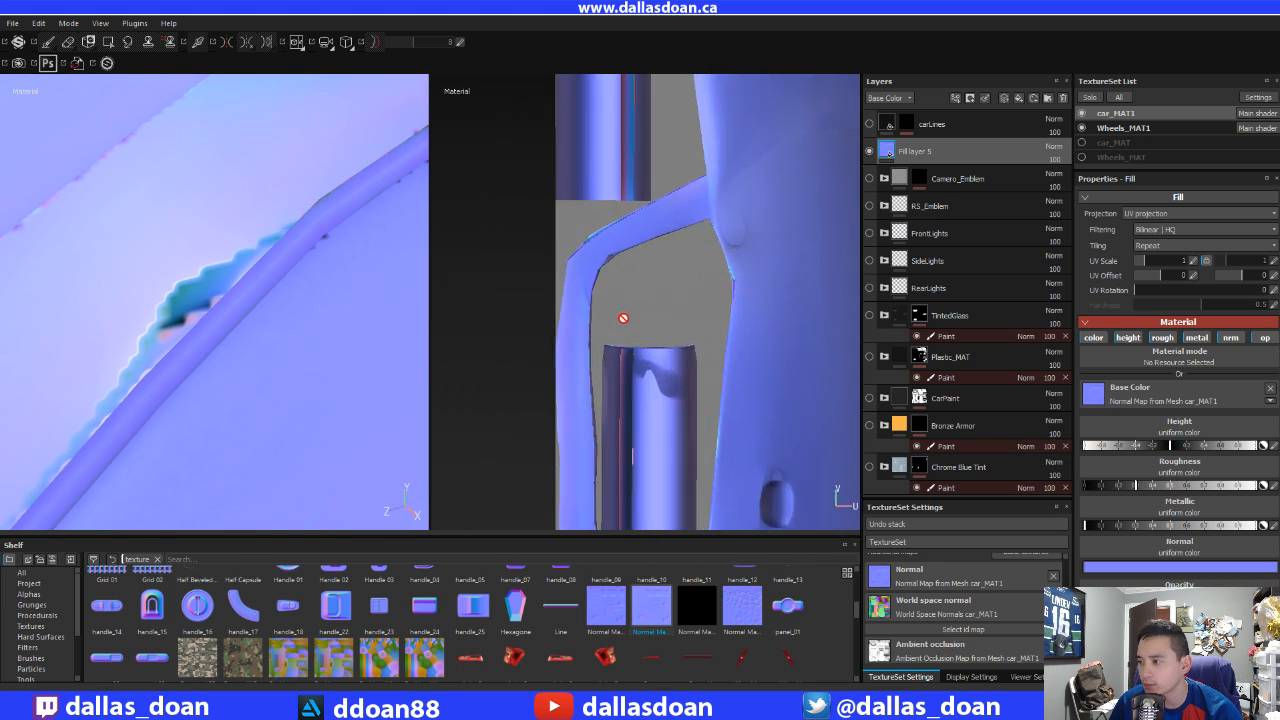
middle_click_drag(614, 236, 620, 309, "alt")
scroll(620, 309, "up", 2)
middle_click_drag(762, 156, 768, 244, "alt")
scroll(768, 244, "up", 1)
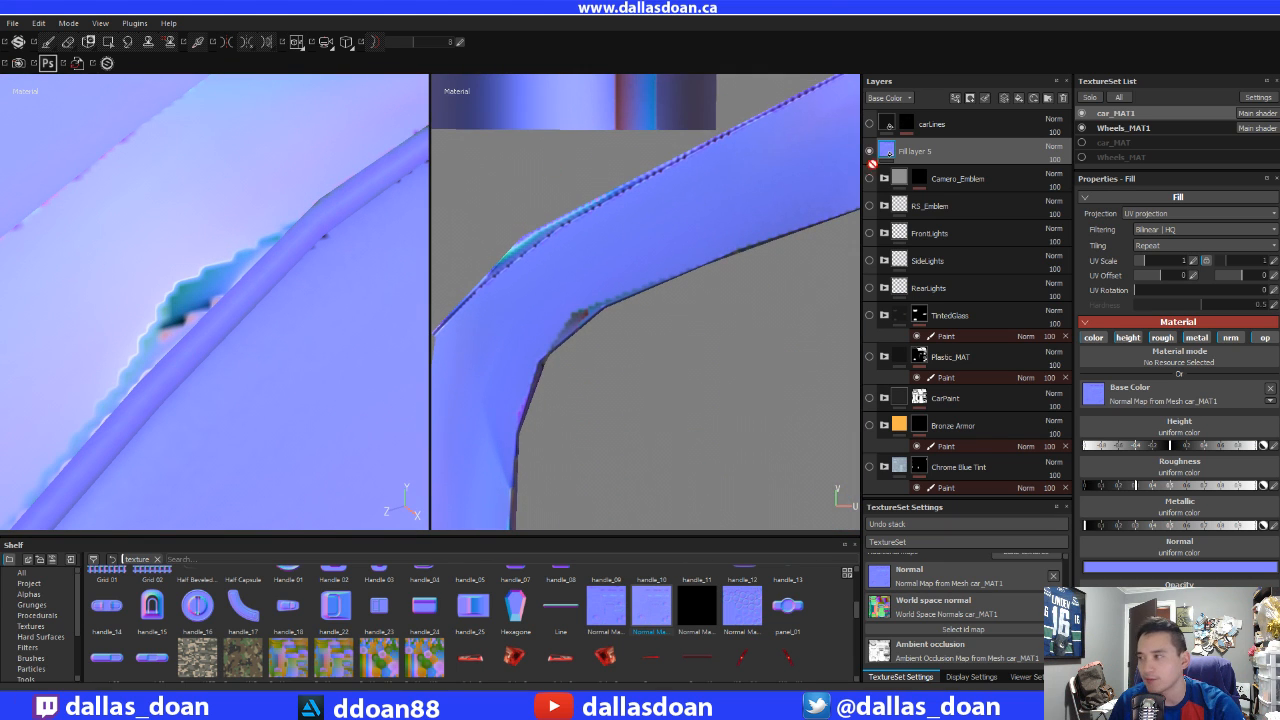
- Add a paint effect to the fill layer and choose the soft round Shape alpha for its brush
double_click(952, 152)
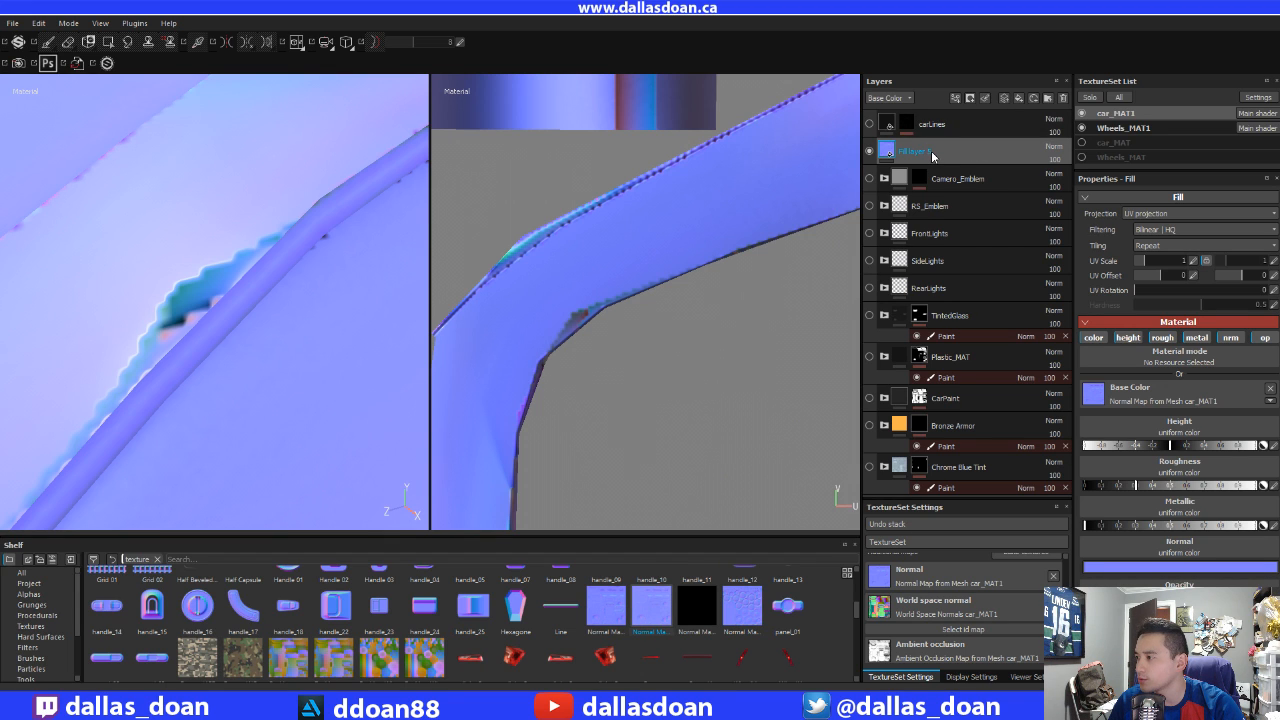
right_click(934, 156)
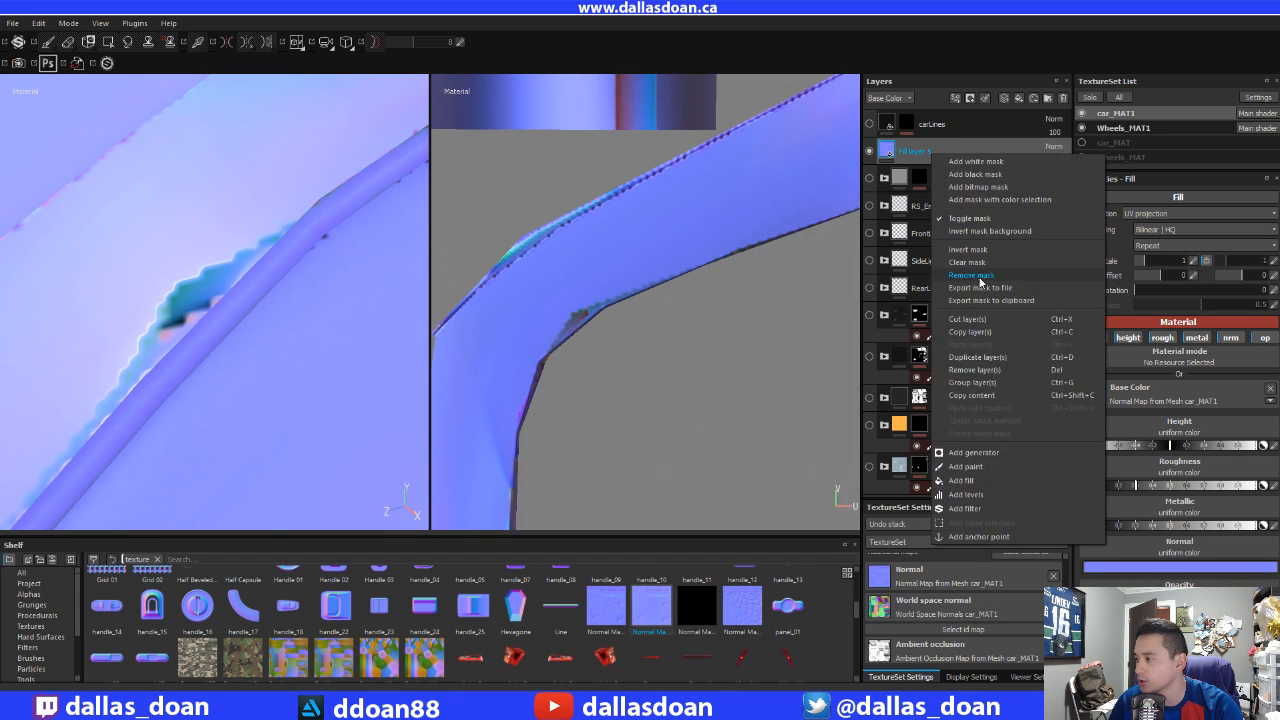
left_click(990, 470)
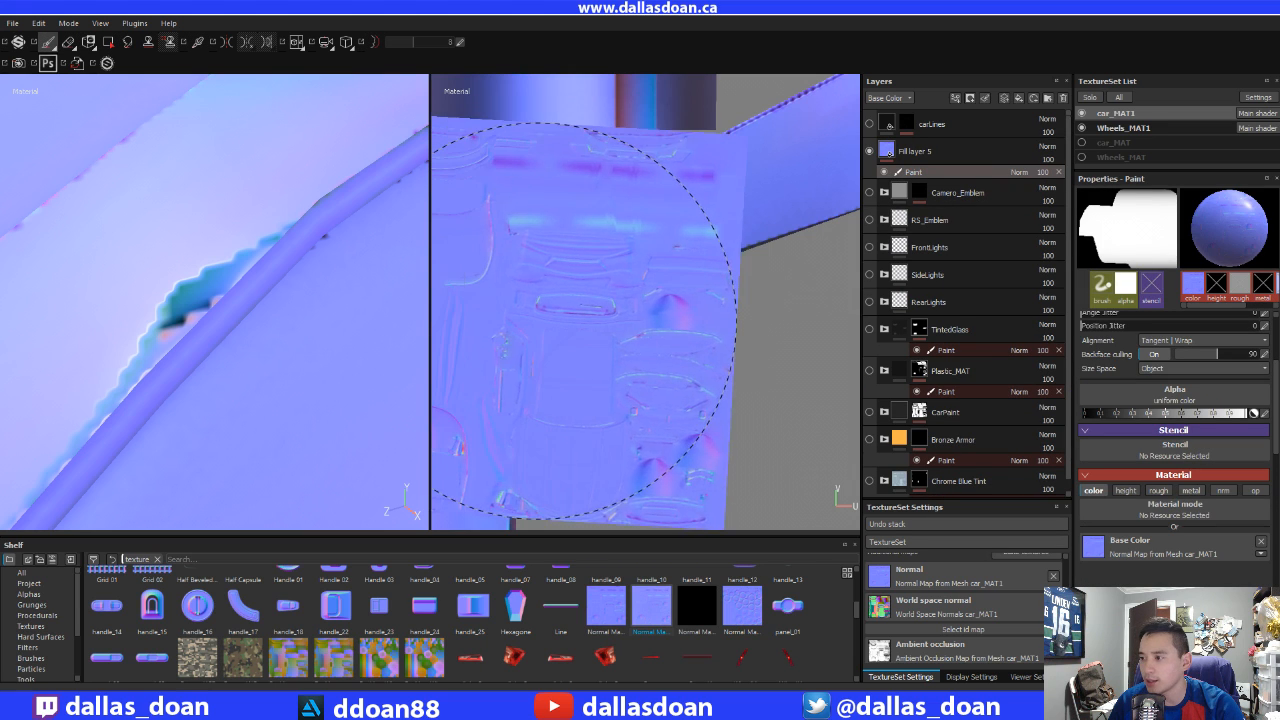
left_click(40, 594)
left_click_drag(854, 583, 855, 639)
left_click(605, 592)
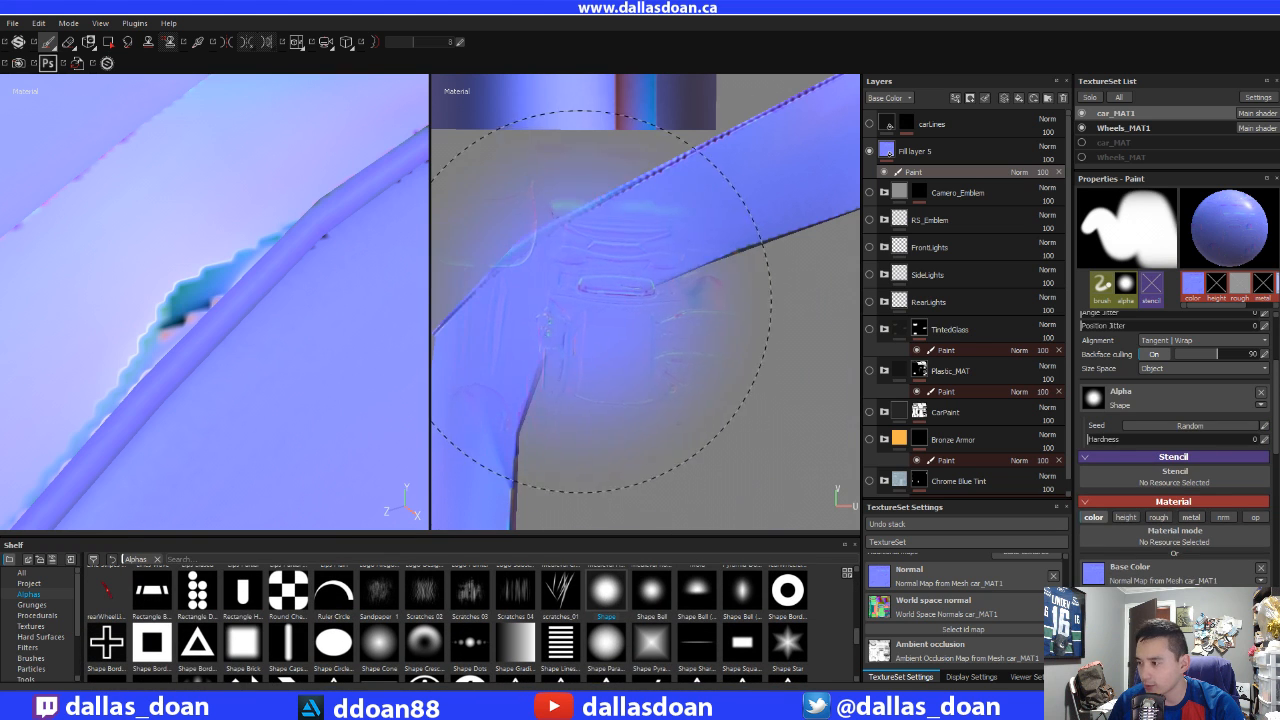
- Clear the normal map from the brush's base color and replace it with blue sampled from the window frame
left_click(1260, 567)
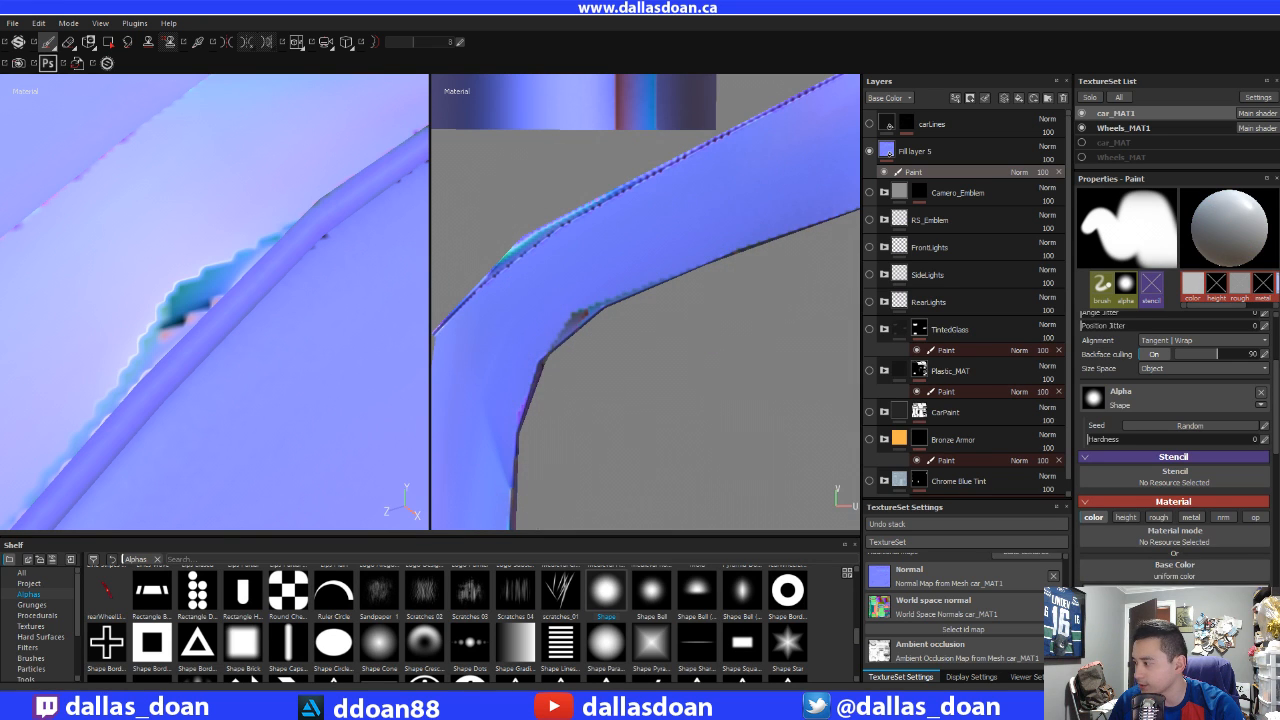
left_click(1174, 576)
mouse_move(1130, 537)
left_mouse_down()
mouse_move(711, 232)
mouse_move(665, 218)
mouse_move(617, 250)
left_mouse_up()
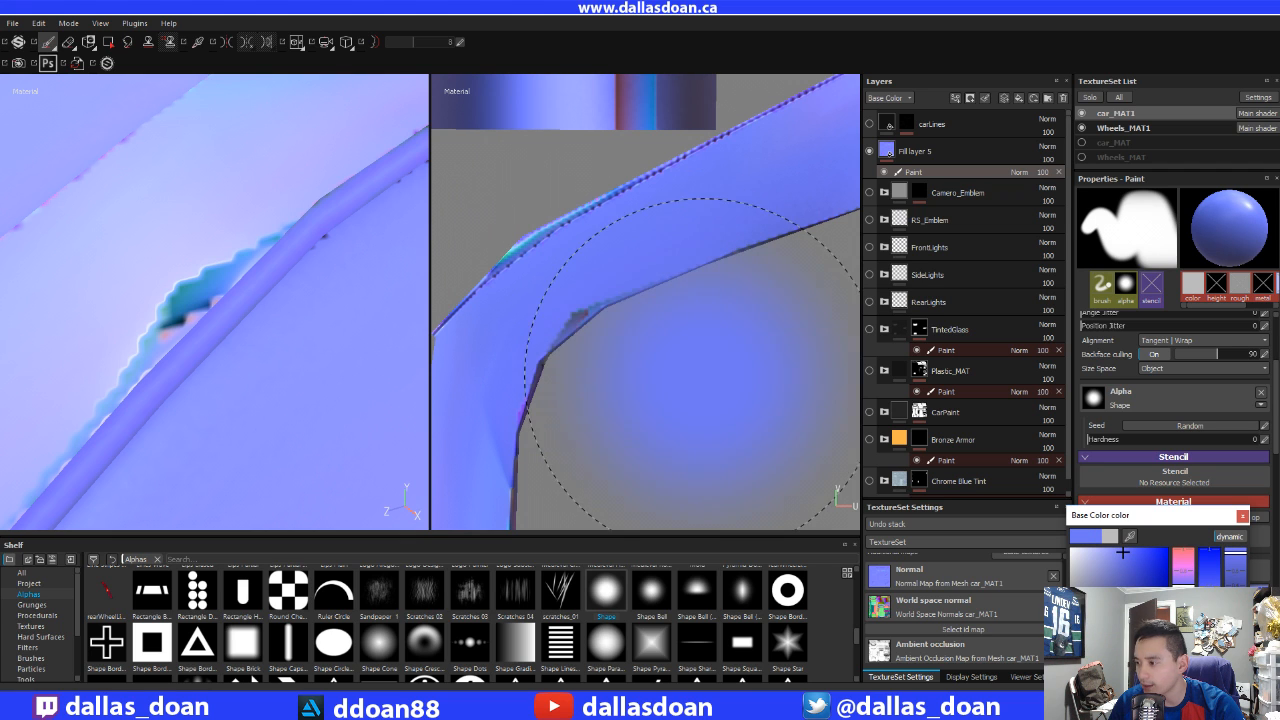
- Shrink the brush and try painting the sampled blue over the artifact at the window frame's inner corner
right_click_drag(674, 337, 614, 338, "ctrl")
key("bracketleft")
key("bracketleft")
key("bracketleft")
key("bracketleft")
key("bracketleft")
key("bracketleft")
key("bracketleft")
key("bracketleft")
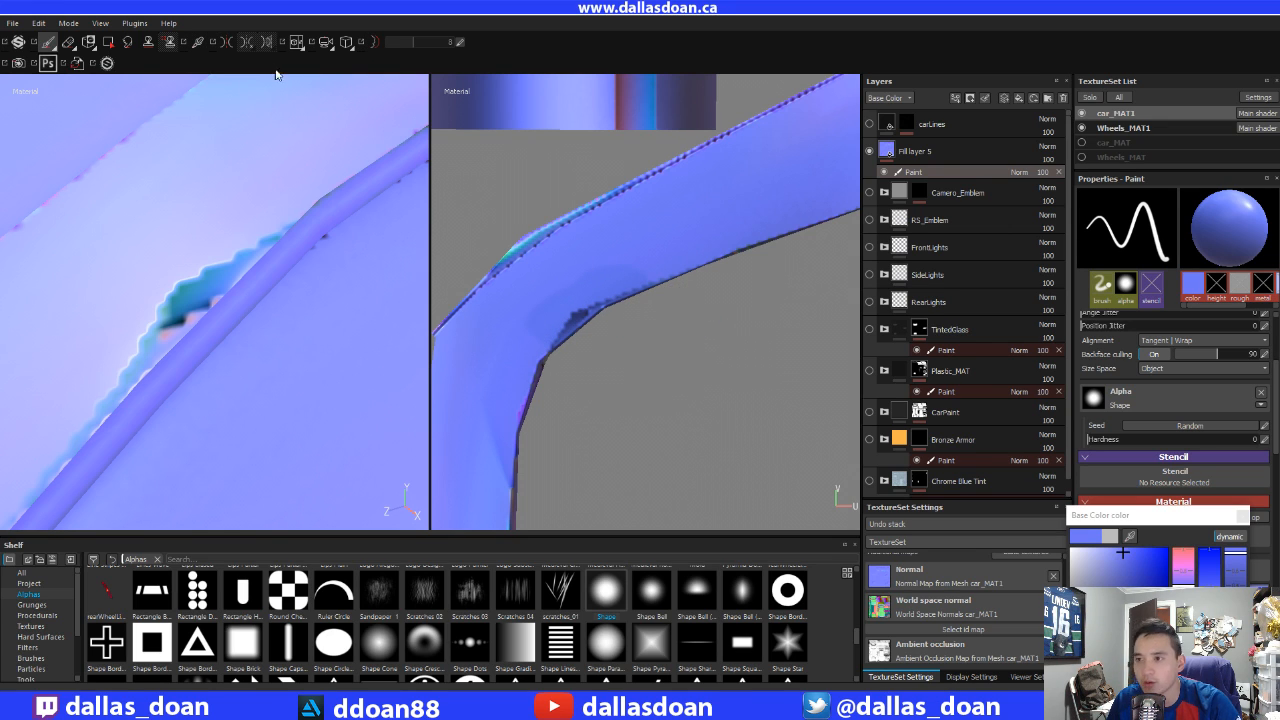
- Try to cover the inner corner artifact with the Clone tool, using the clean frame surface as the source
left_click(147, 43)
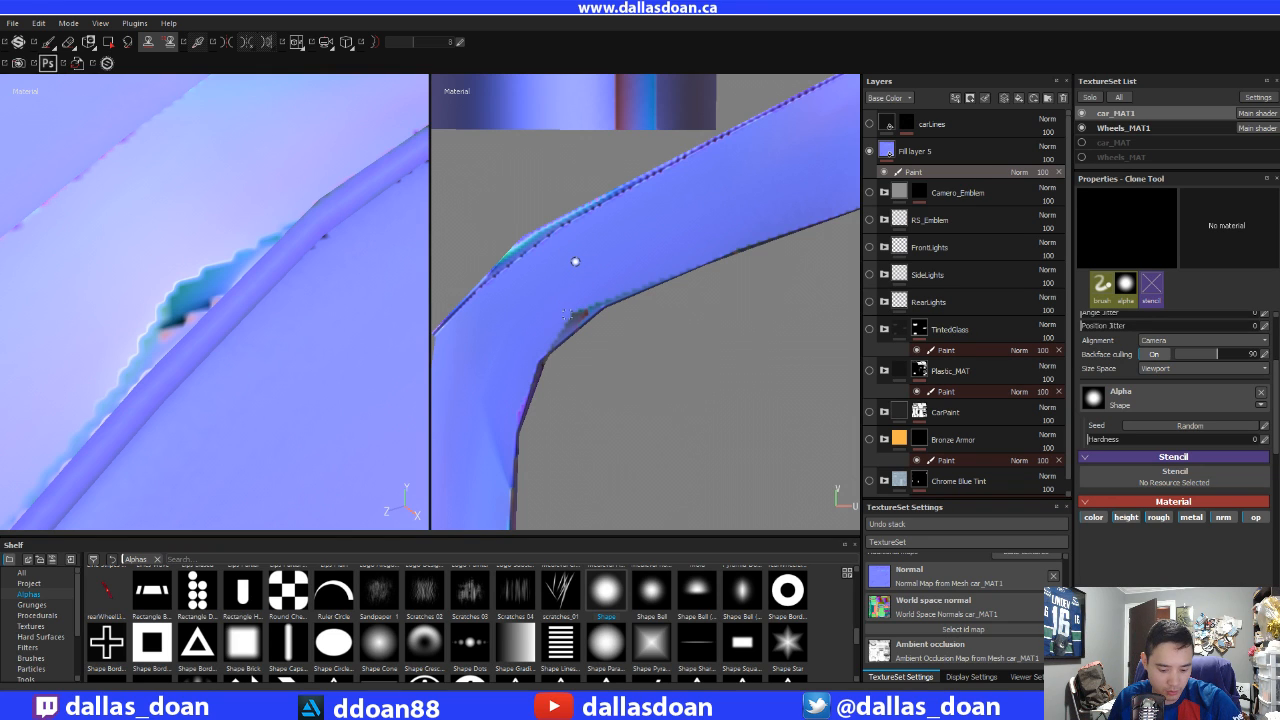
left_click_drag(574, 317, 577, 317)
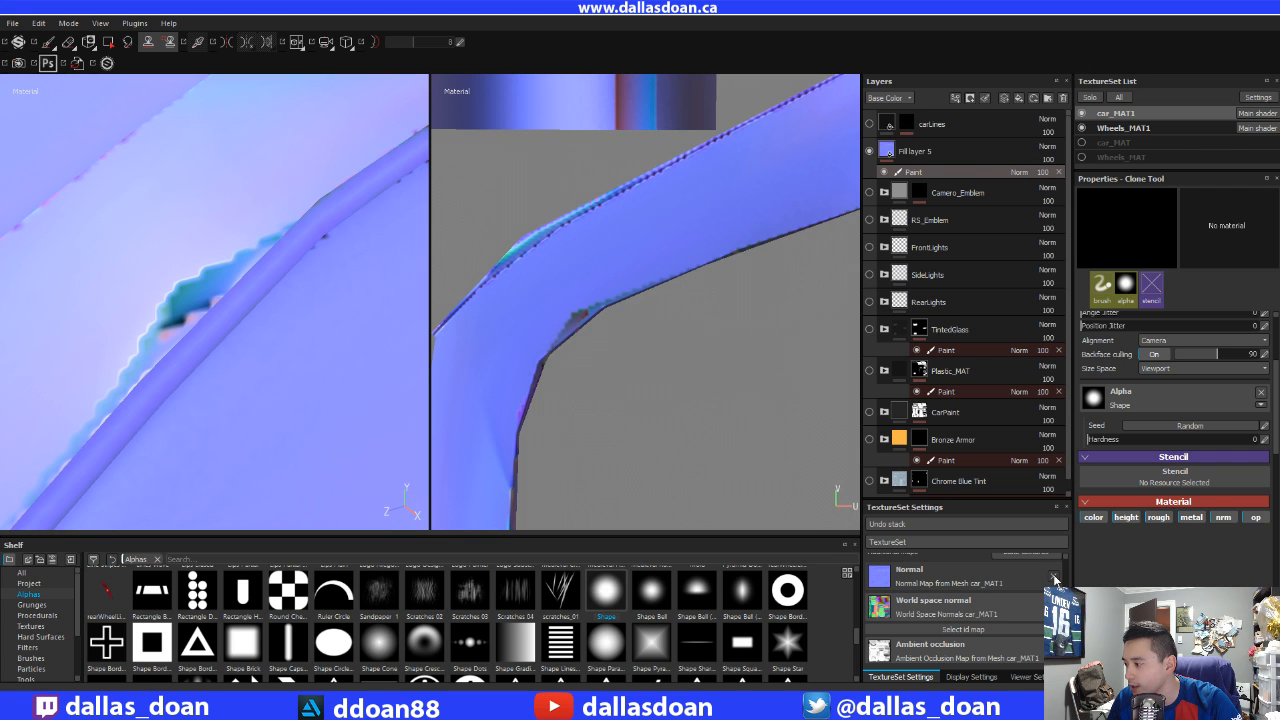
- Remove the baked normal map from the car_MAT1 texture set's mesh maps
right_click_drag(633, 371, 702, 367, "alt")
middle_click_drag(702, 367, 555, 292, "alt")
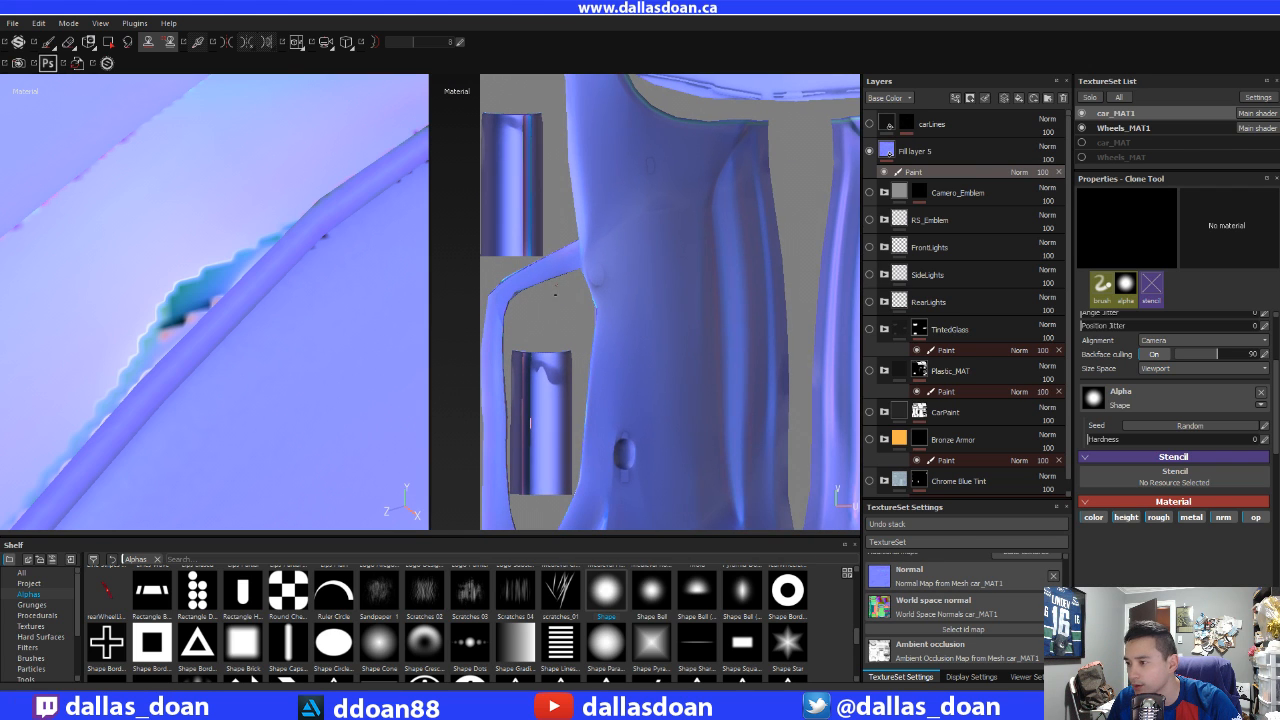
right_click_drag(290, 297, 370, 297, "alt")
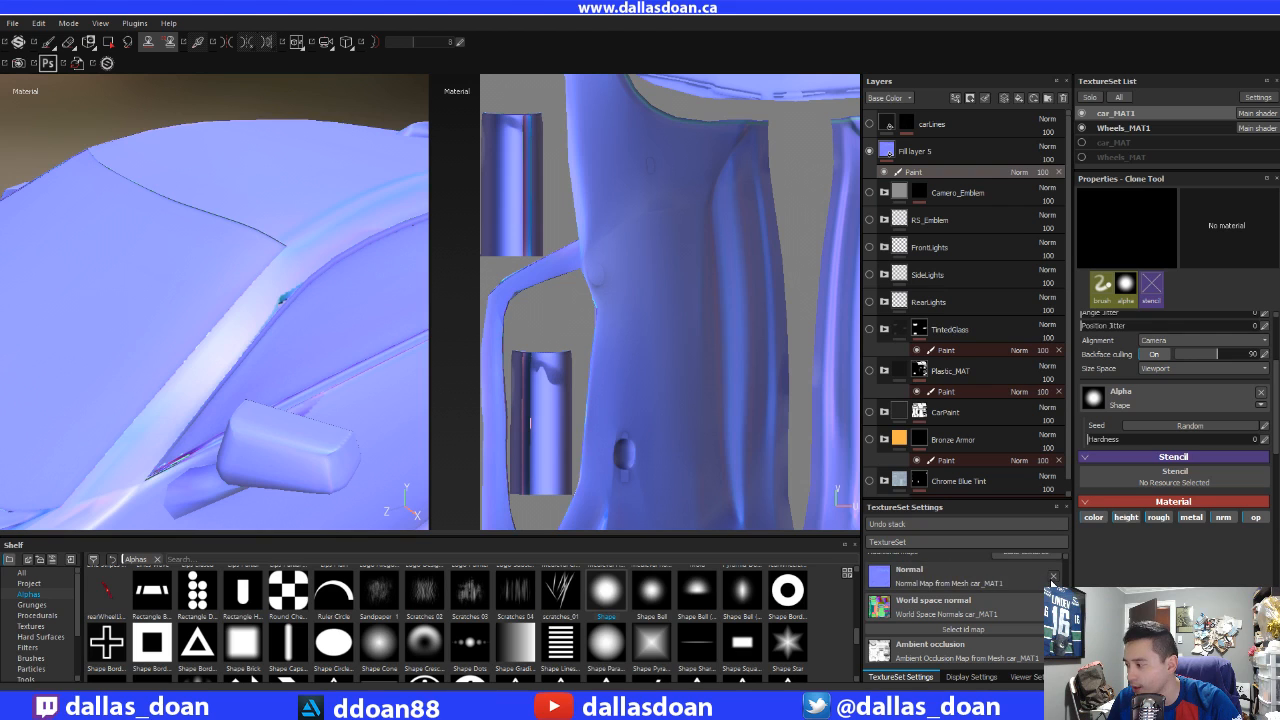
left_click(1052, 582)
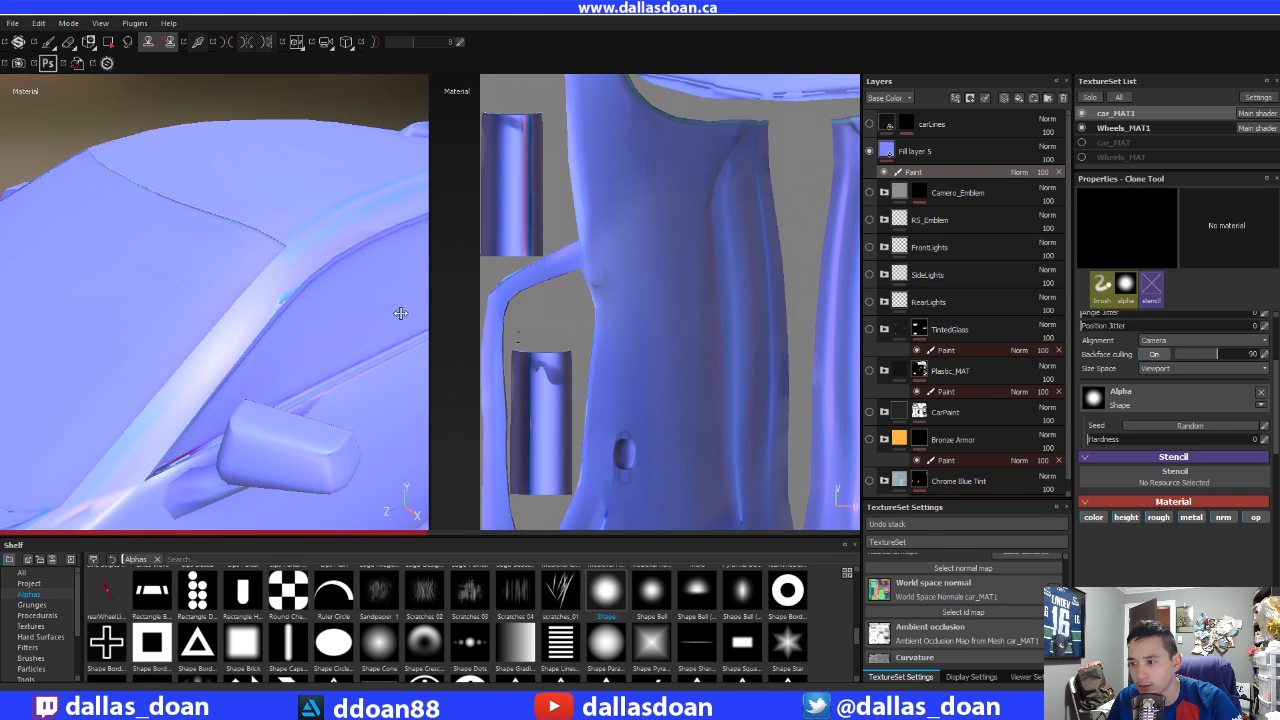
- Examine the window frame without the normal map in the 3D and UV views, focusing on the inner corner
right_click_drag(400, 313, 309, 295, "alt")
scroll(311, 295, "up", 2)
middle_click_drag(583, 292, 671, 314, "alt")
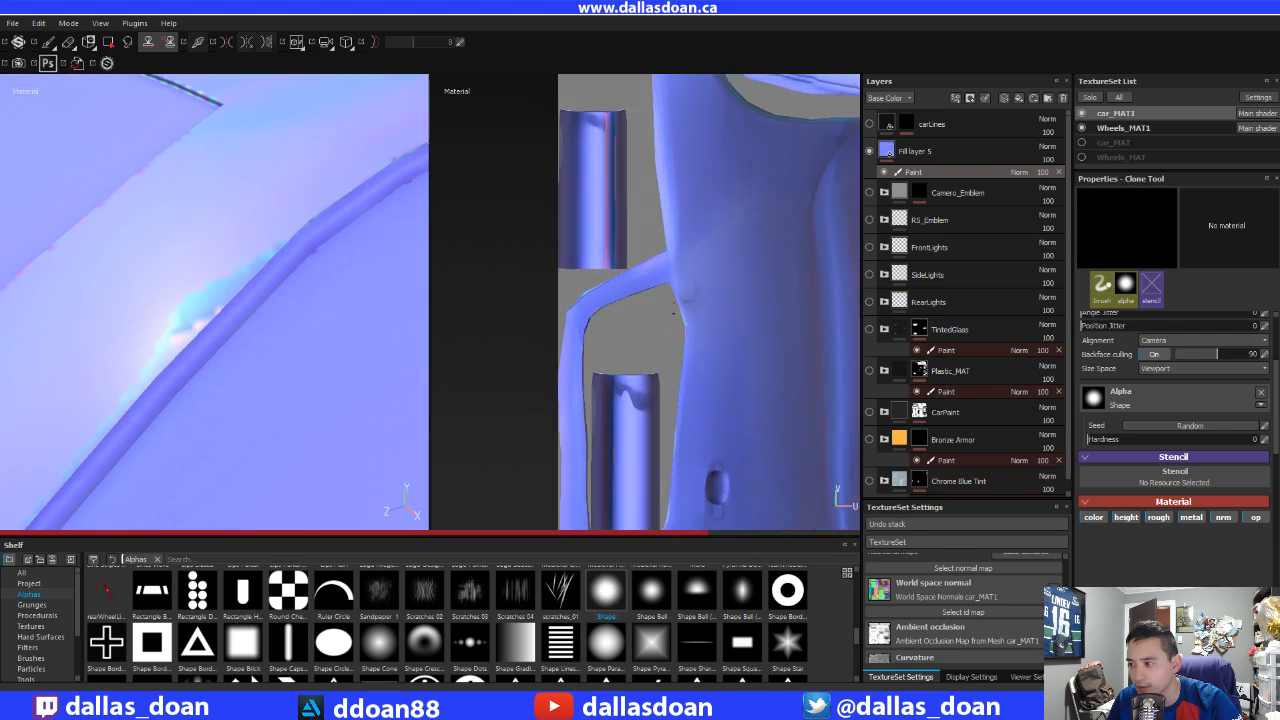
scroll(671, 314, "up", 6)
middle_click_drag(529, 277, 638, 300, "alt")
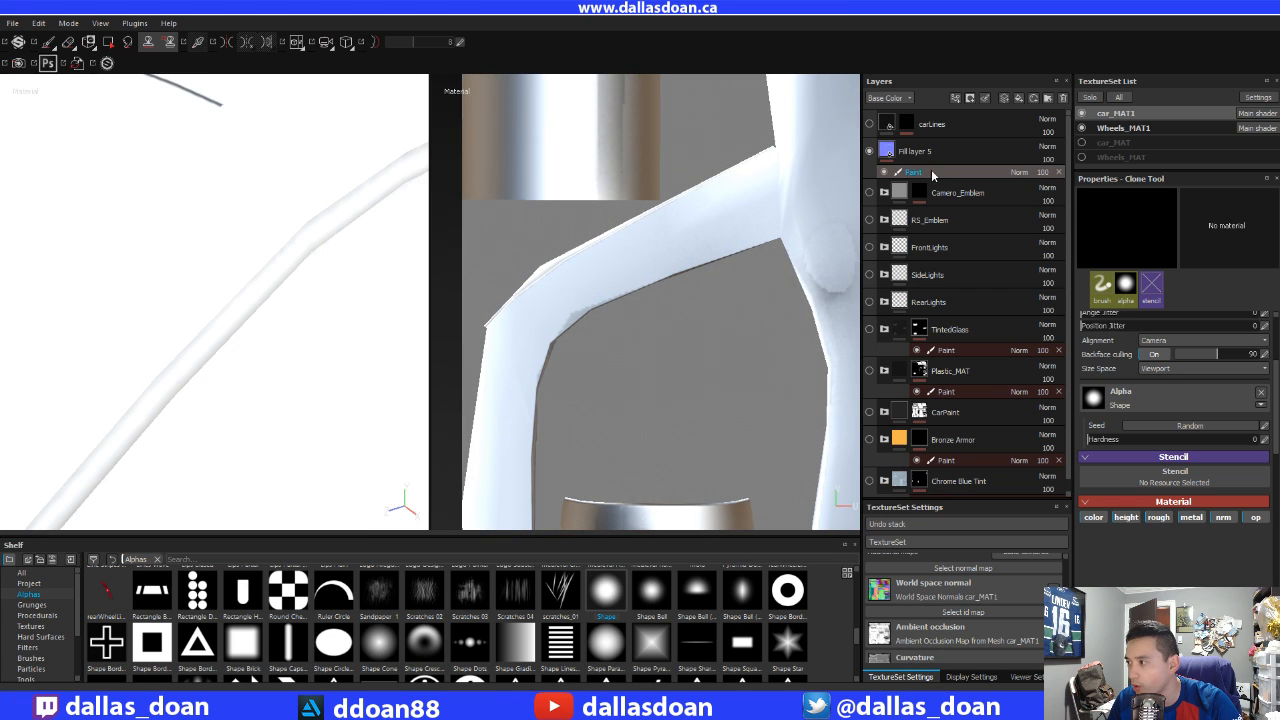
middle_click_drag(617, 343, 594, 337, "alt")
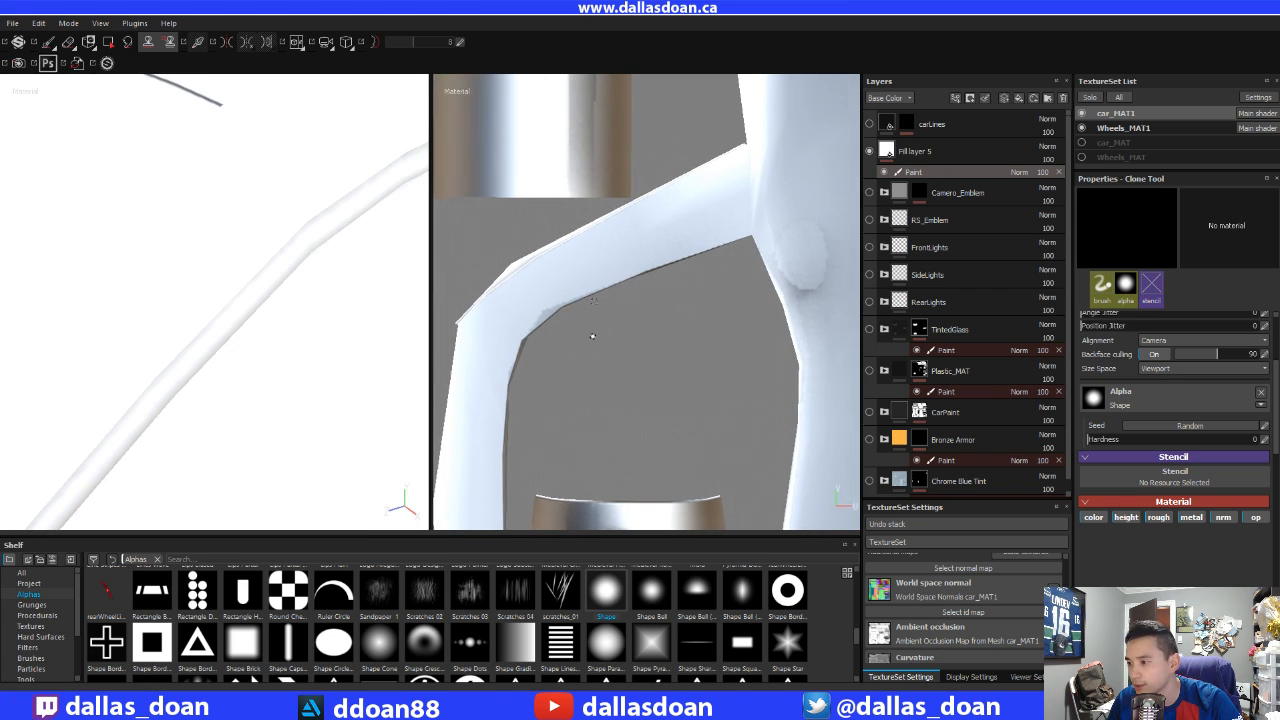
scroll(605, 344, "up", 4)
scroll(190, 284, "down", 8)
scroll(213, 293, "down", 4)
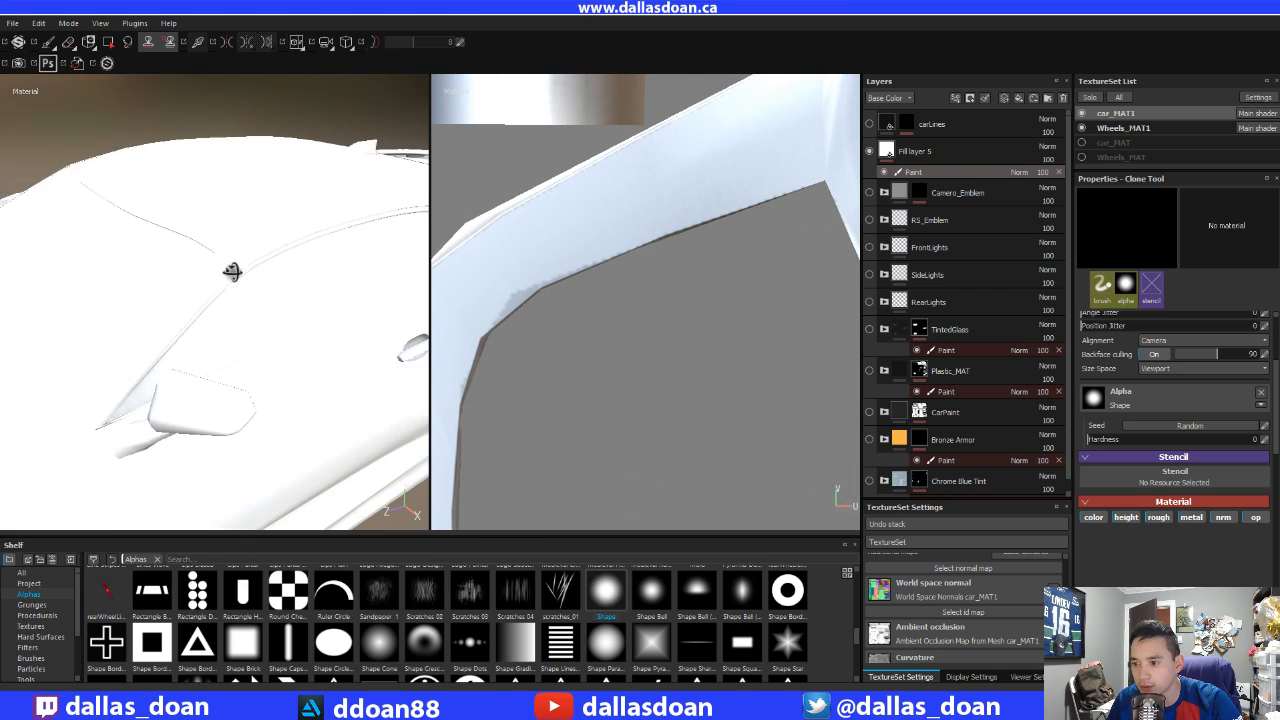
mouse_move(234, 274)
left_mouse_down("alt")
mouse_move(234, 246)
mouse_move(241, 291)
left_mouse_up("alt")
scroll(241, 291, "up", 5)
scroll(241, 291, "up", 3)
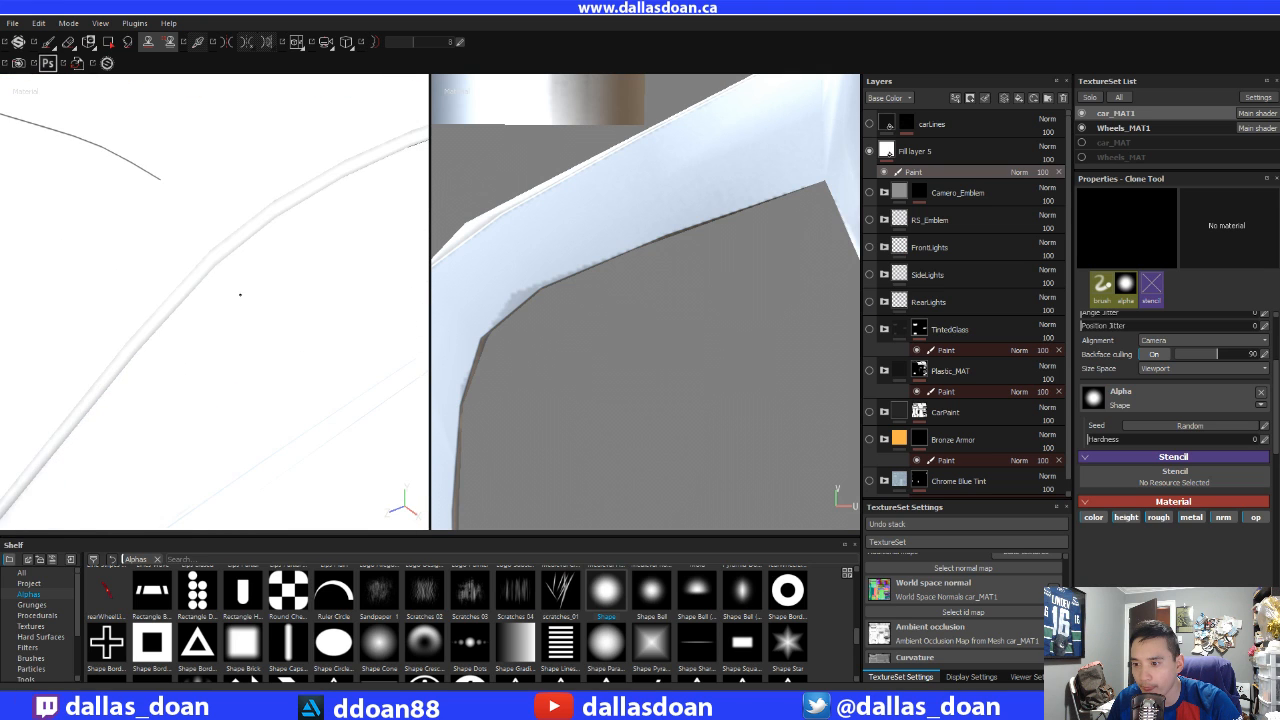
middle_click_drag(241, 292, 290, 307, "alt")
scroll(491, 286, "up", 1)
middle_click_drag(492, 288, 629, 308, "alt")
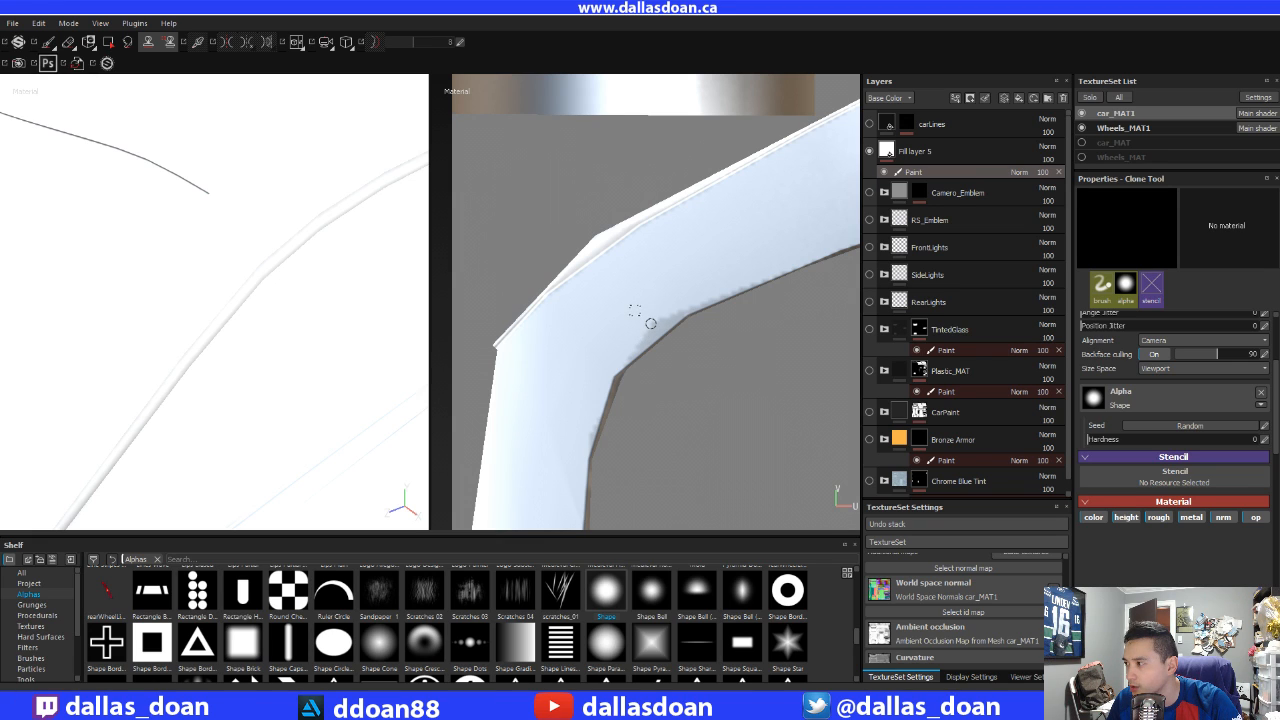
middle_click_drag(701, 297, 663, 326, "alt")
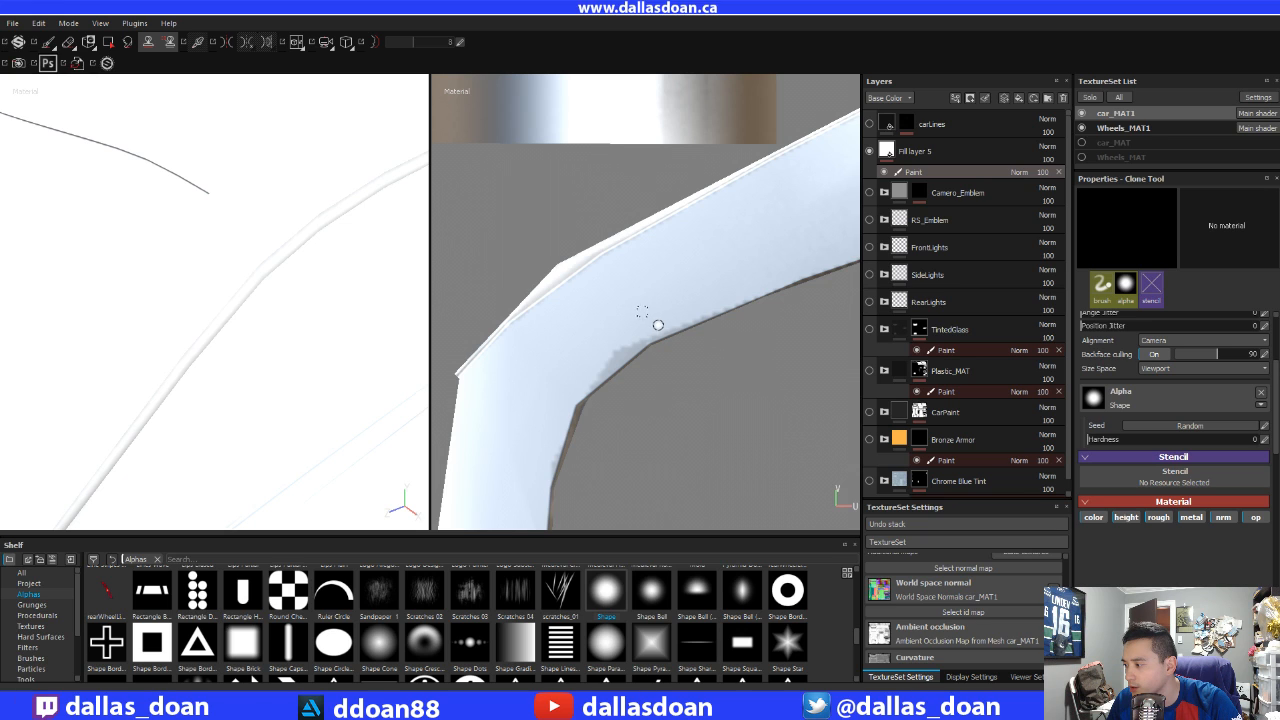
middle_click_drag(658, 305, 659, 330, "alt")
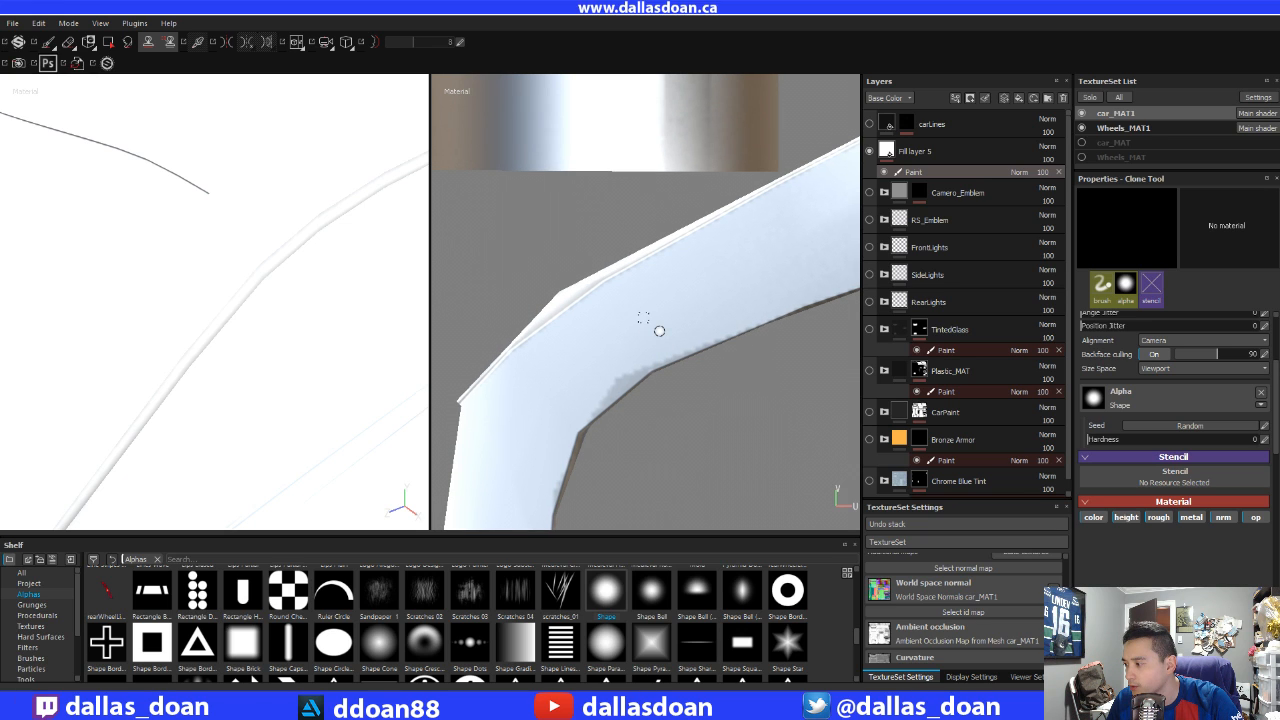
- Undo the removal of the baked normal map from the car_MAT1 texture set
key("ctrl+z")
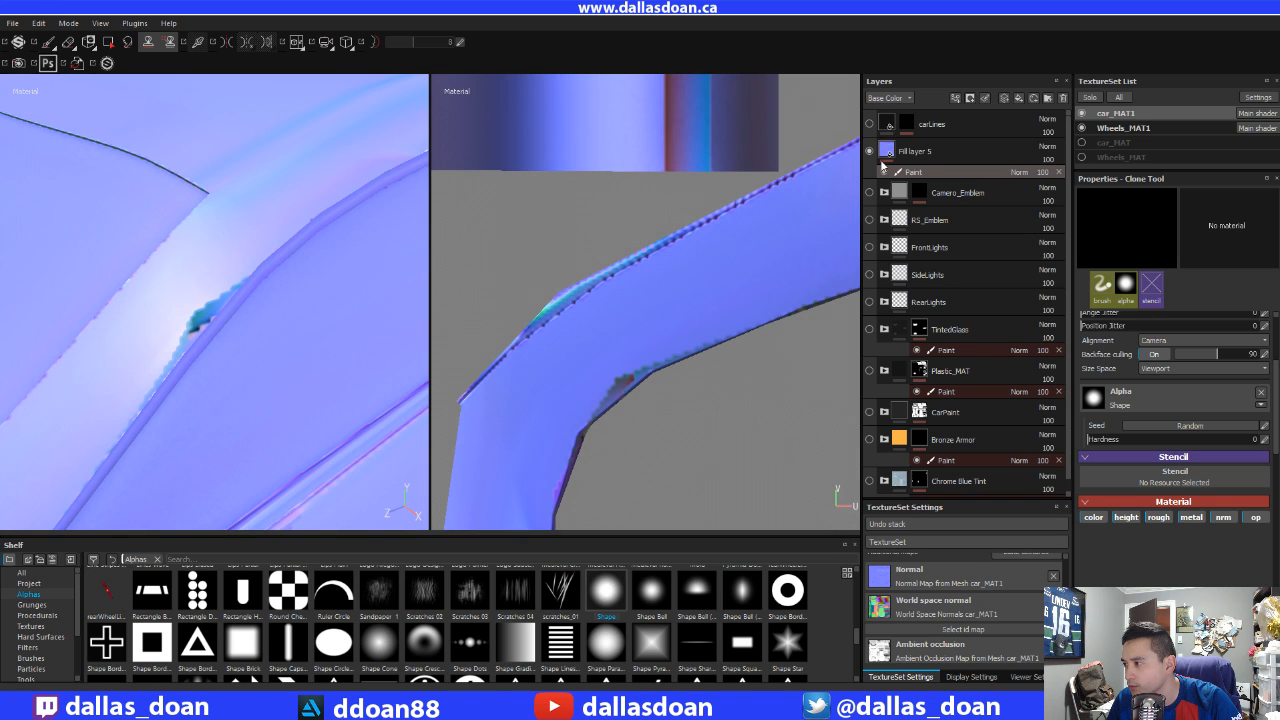
middle_click_drag(656, 359, 626, 340)
scroll(626, 340, "down", 10)
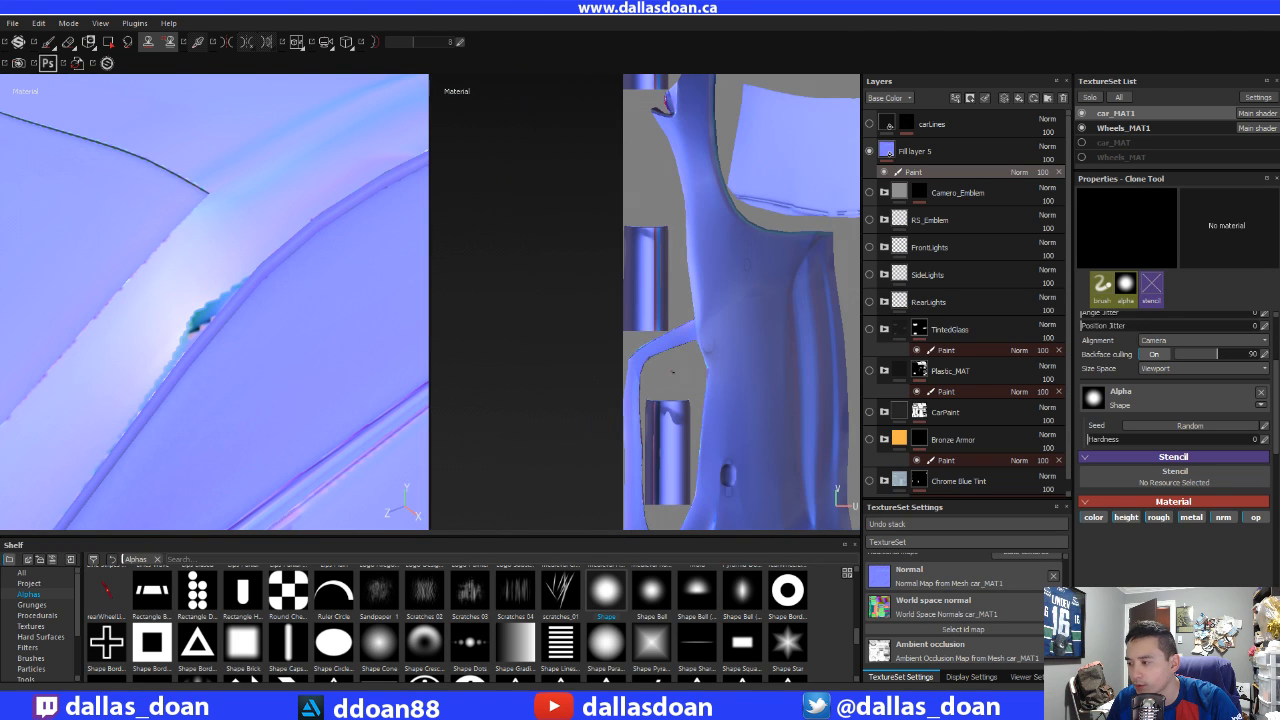
- Switch to Photoshop and survey the car_MAT1 normal map, from the side window frame areas across to the other body parts
key("alt+Tab")
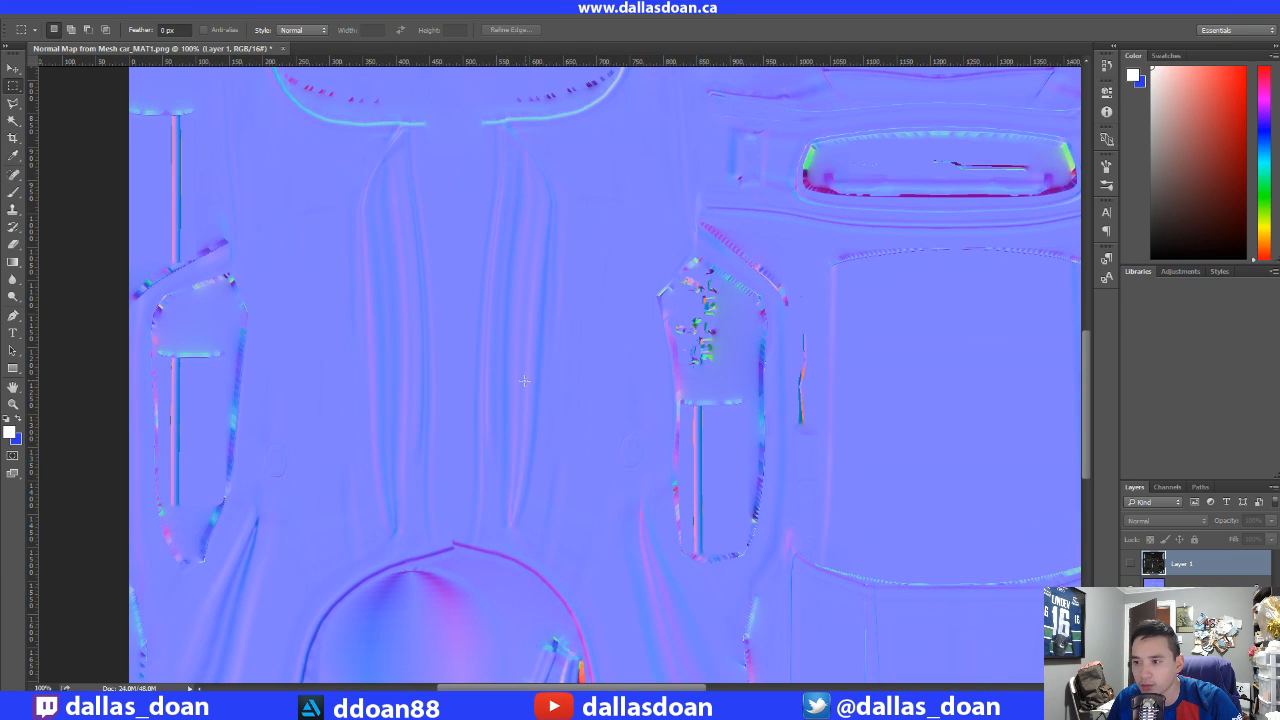
left_click_drag(472, 376, 506, 454)
left_click_drag(423, 314, 389, 280)
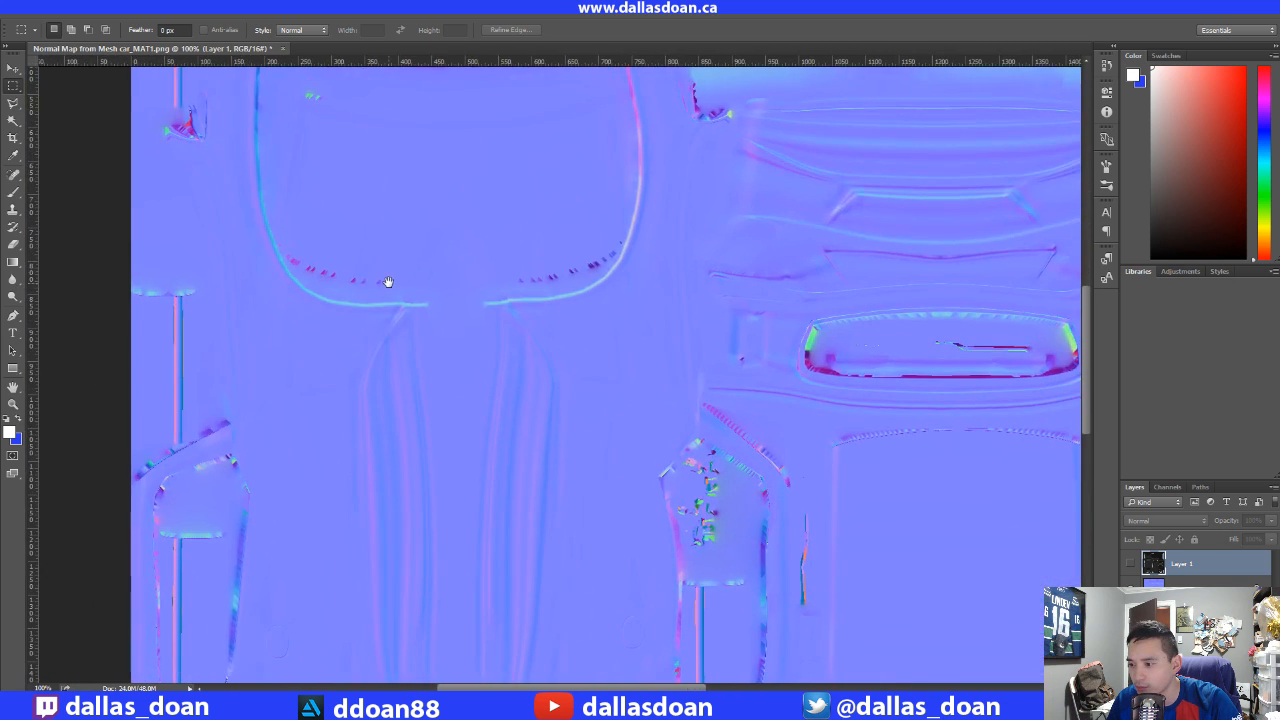
left_click_drag(606, 258, 365, 309)
left_click_drag(499, 363, 294, 260)
left_click_drag(448, 378, 317, 266)
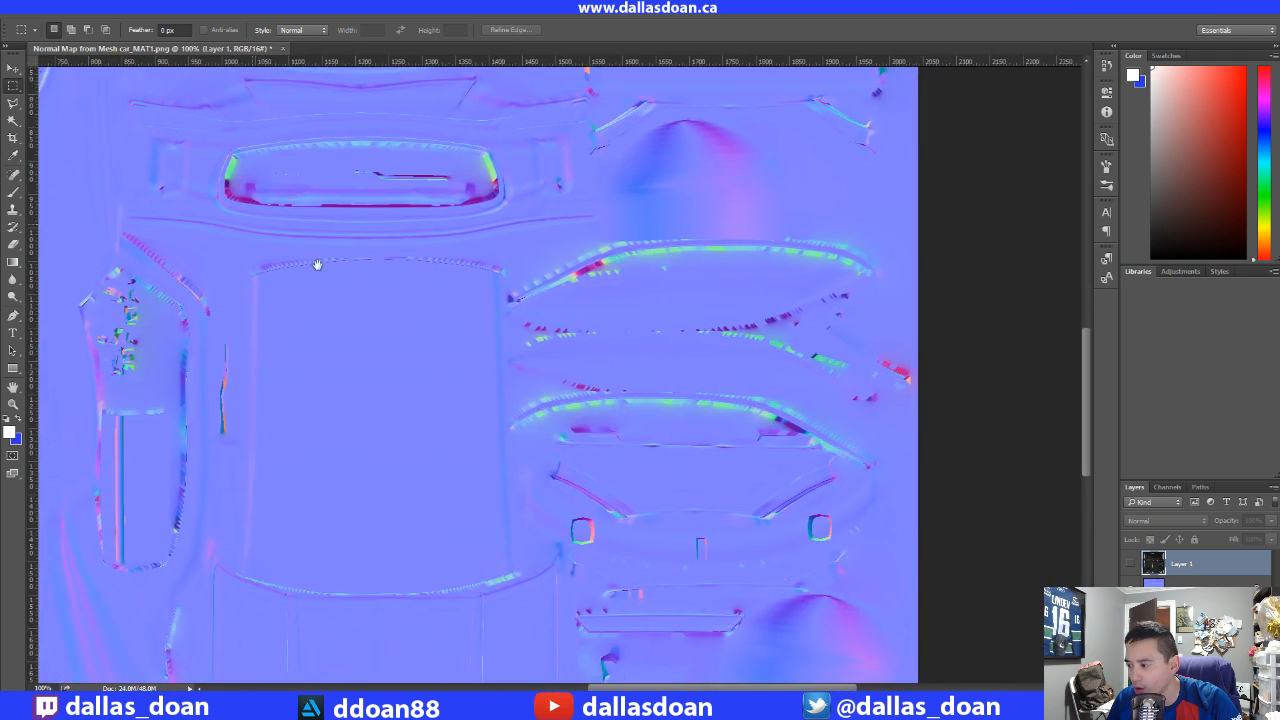
left_click_drag(430, 481, 643, 451)
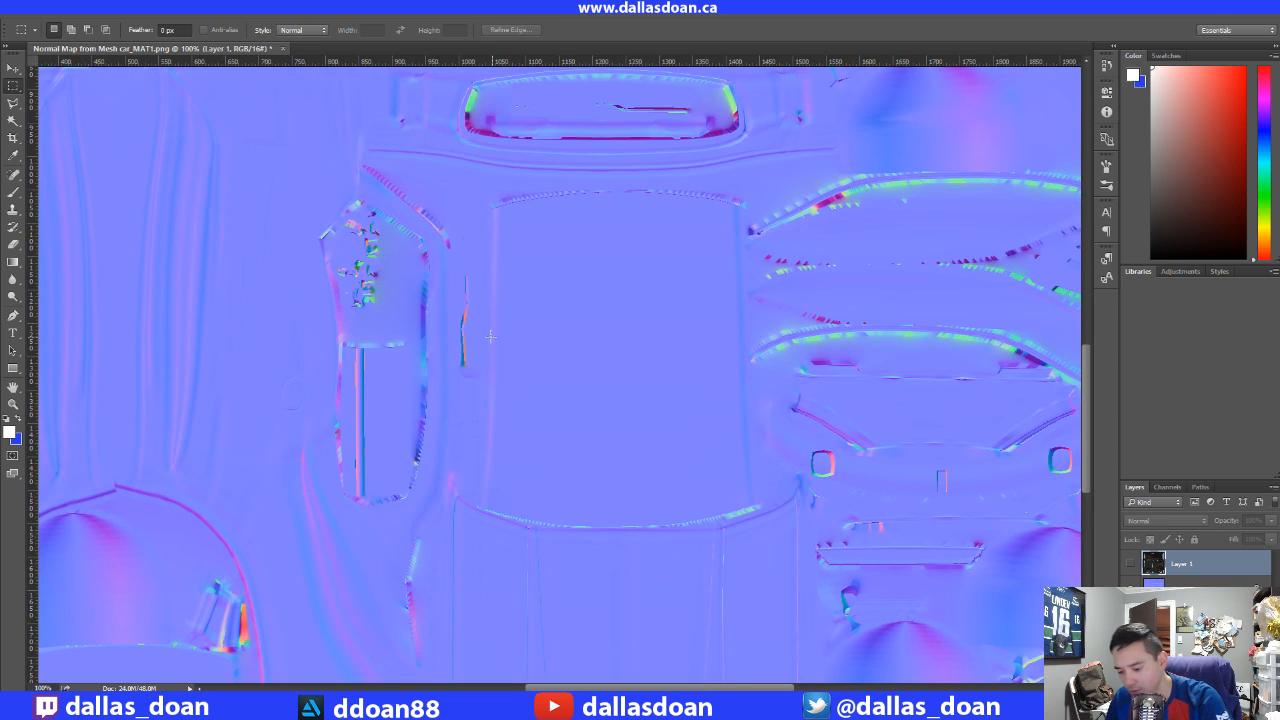
key("ctrl+minus")
key("ctrl+minus")
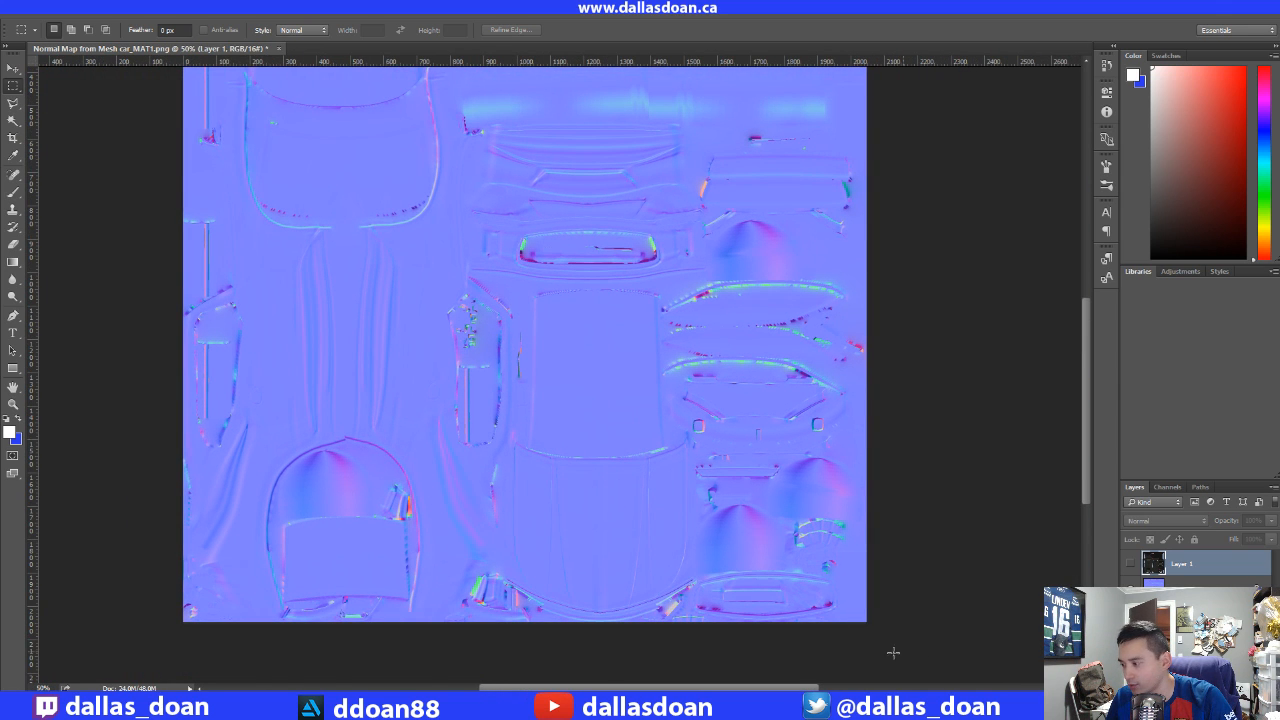
- Switch to Substance Painter and examine the car body's UV layout to locate the side window frame
key("alt+Tab")
scroll(672, 380, "down", 6)
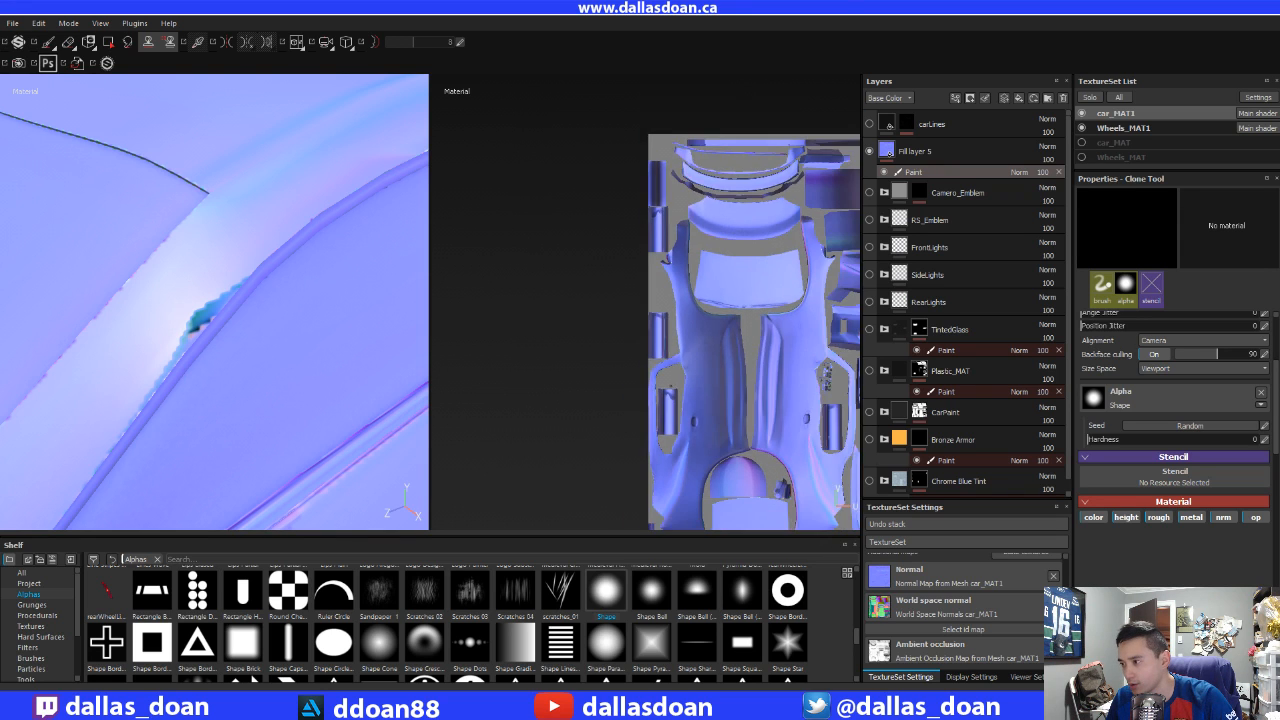
middle_click_drag(715, 396, 563, 313, "alt")
scroll(563, 313, "up", 6)
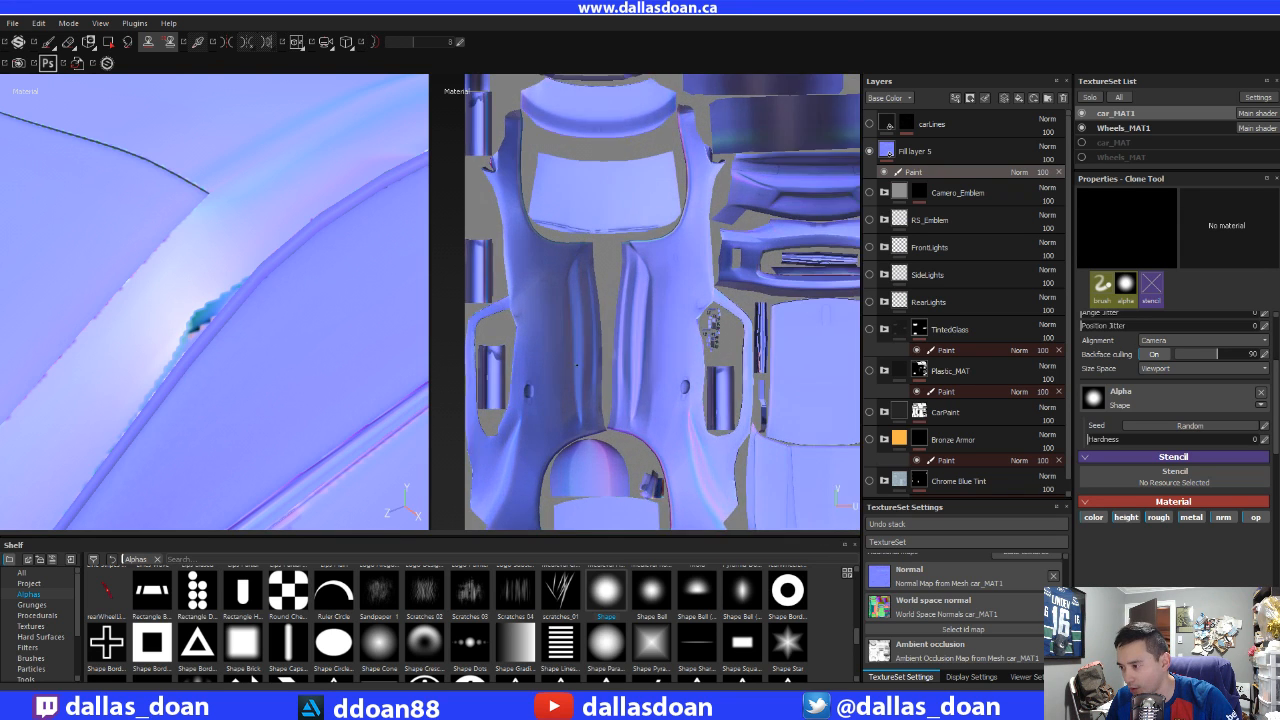
middle_click_drag(614, 344, 655, 341)
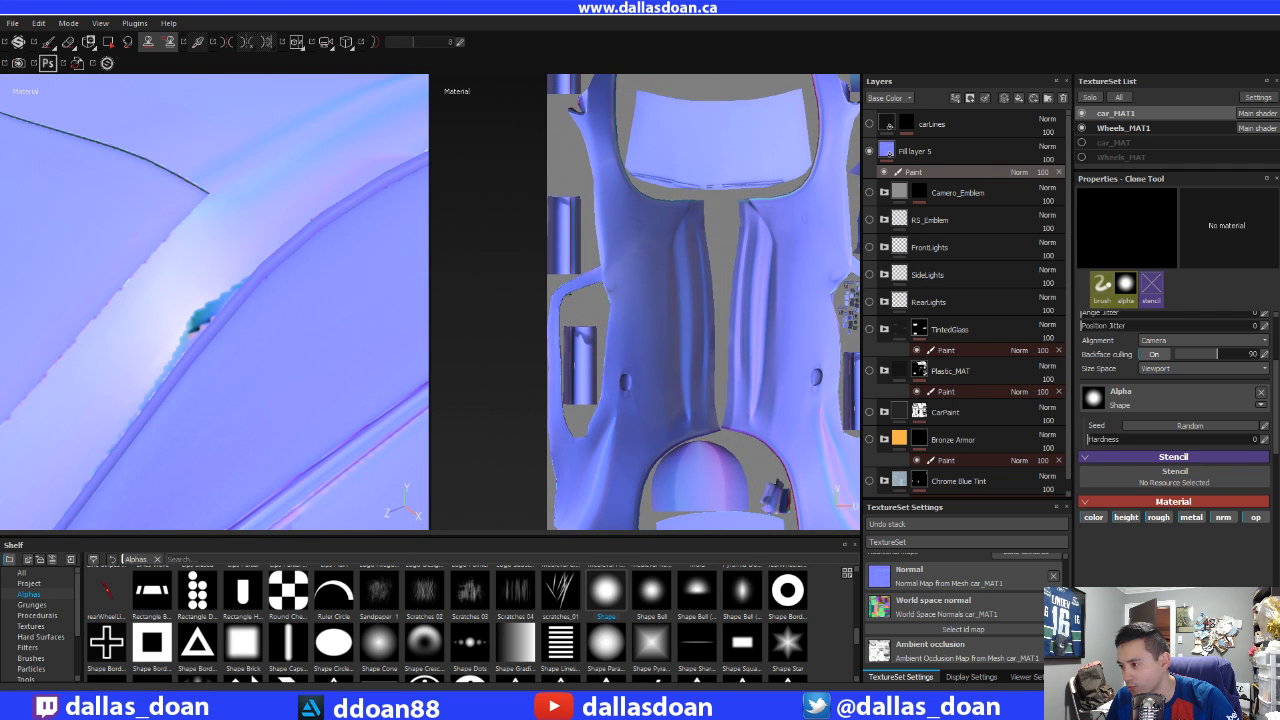
- Return to Photoshop and inspect the side window frame's corner in the normal map at pixel level
key("alt+Tab")
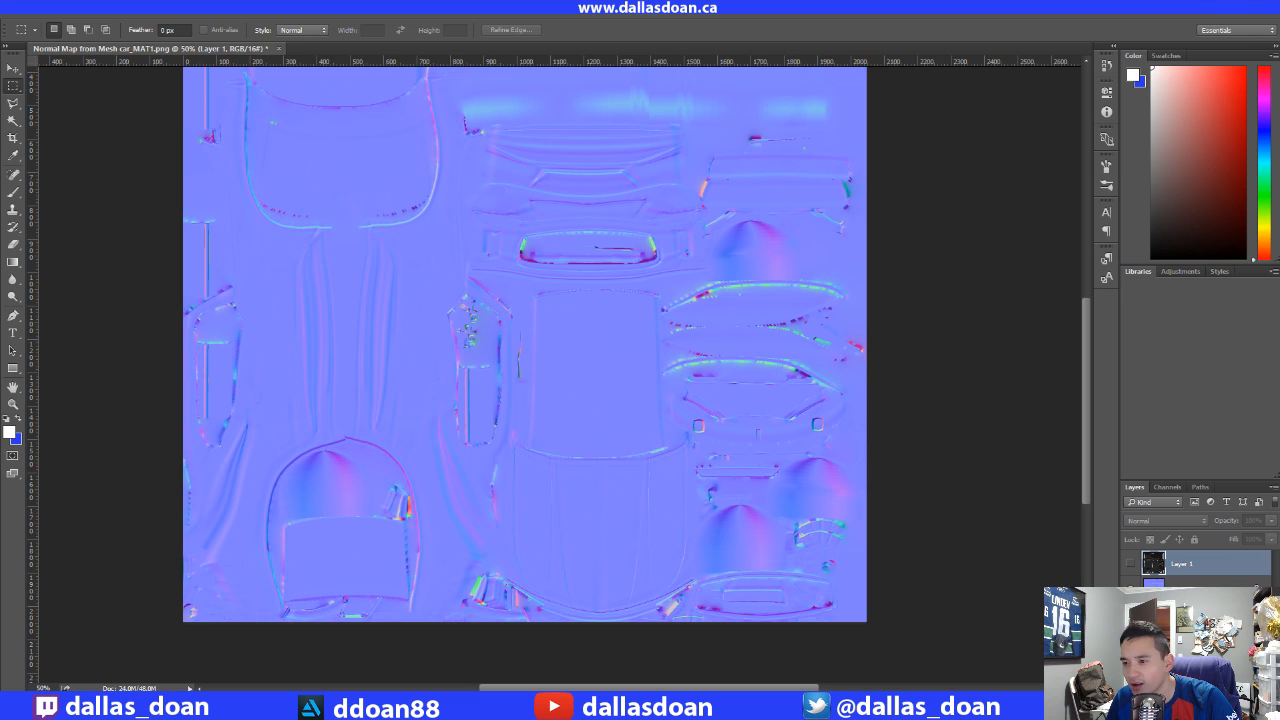
scroll(494, 451, "up", 3)
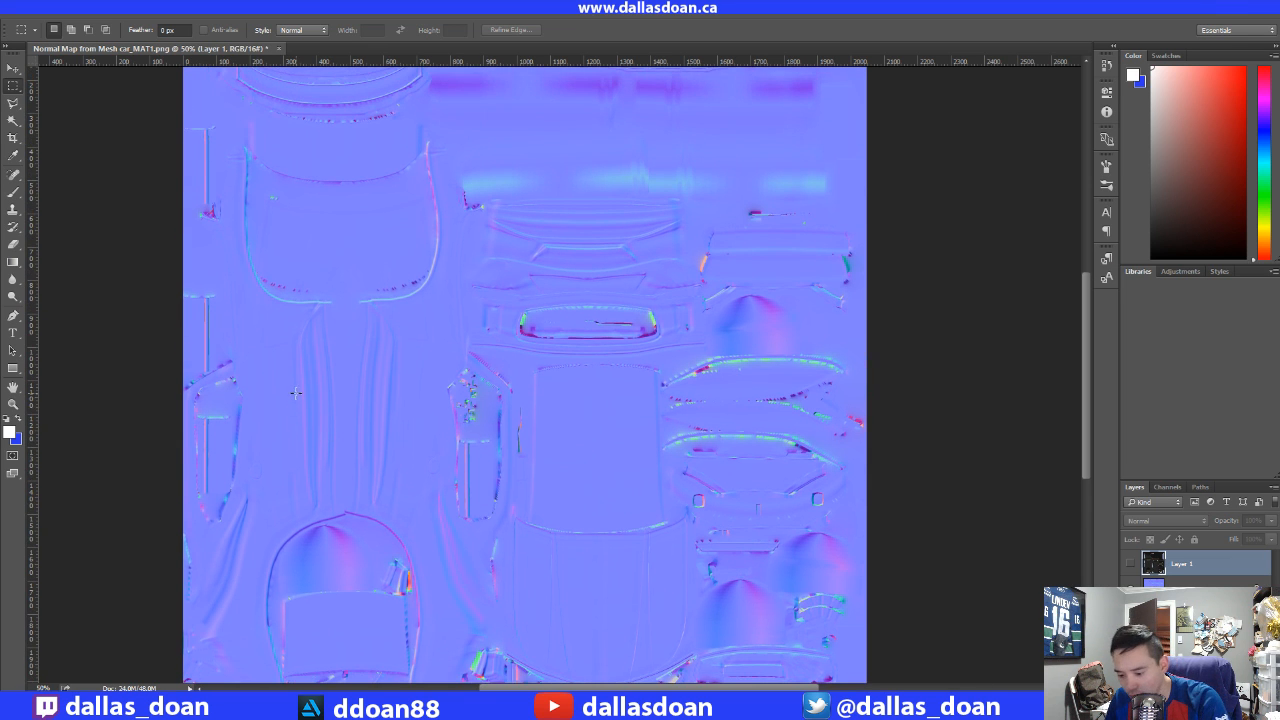
key("ctrl+plus")
key("ctrl+plus")
key("ctrl+plus")
left_click_drag(323, 372, 613, 461)
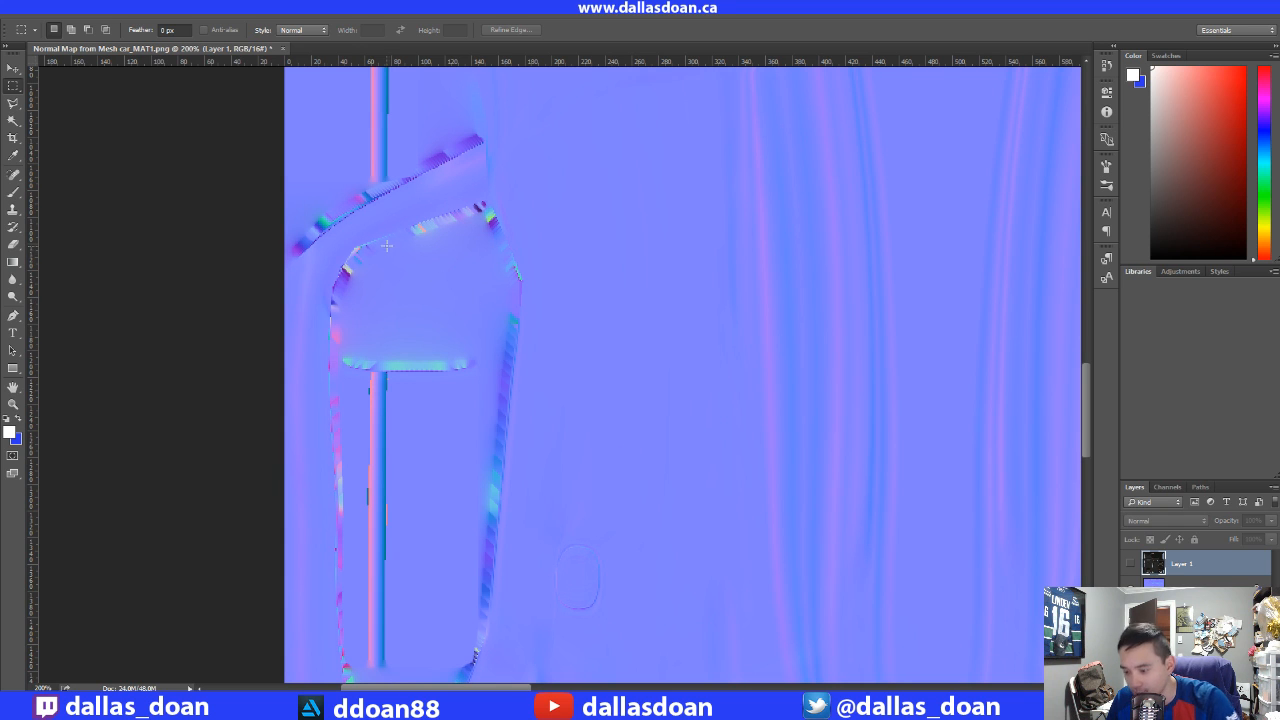
key("ctrl+plus")
key("ctrl+plus")
key("ctrl+plus")
left_click_drag(359, 223, 507, 314)
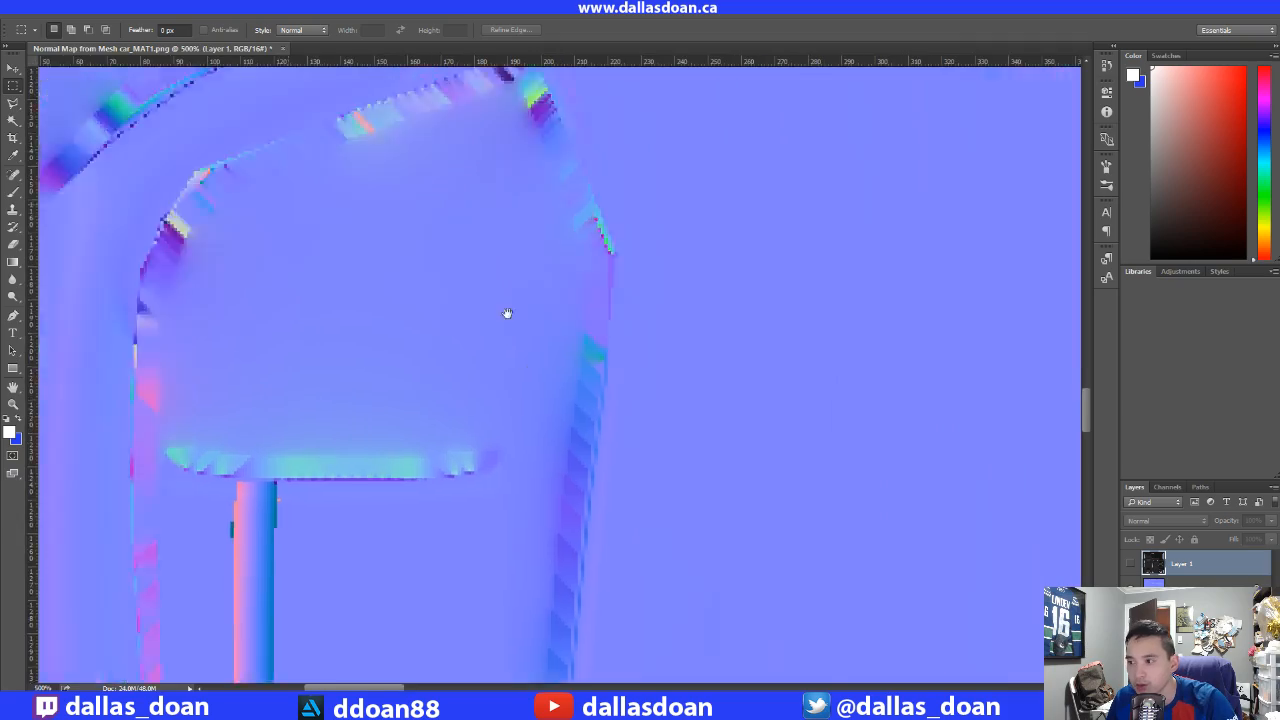
key("ctrl+plus")
key("ctrl+plus")
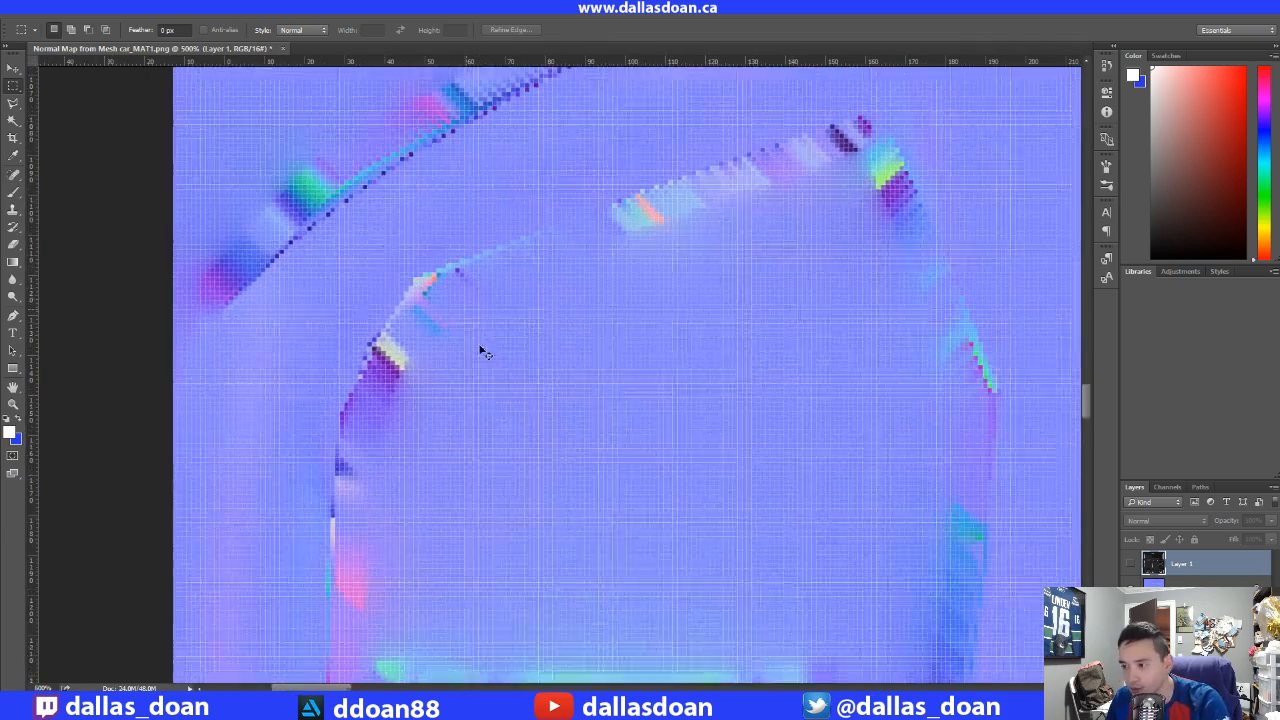
key("ctrl+plus")
key("ctrl+plus")
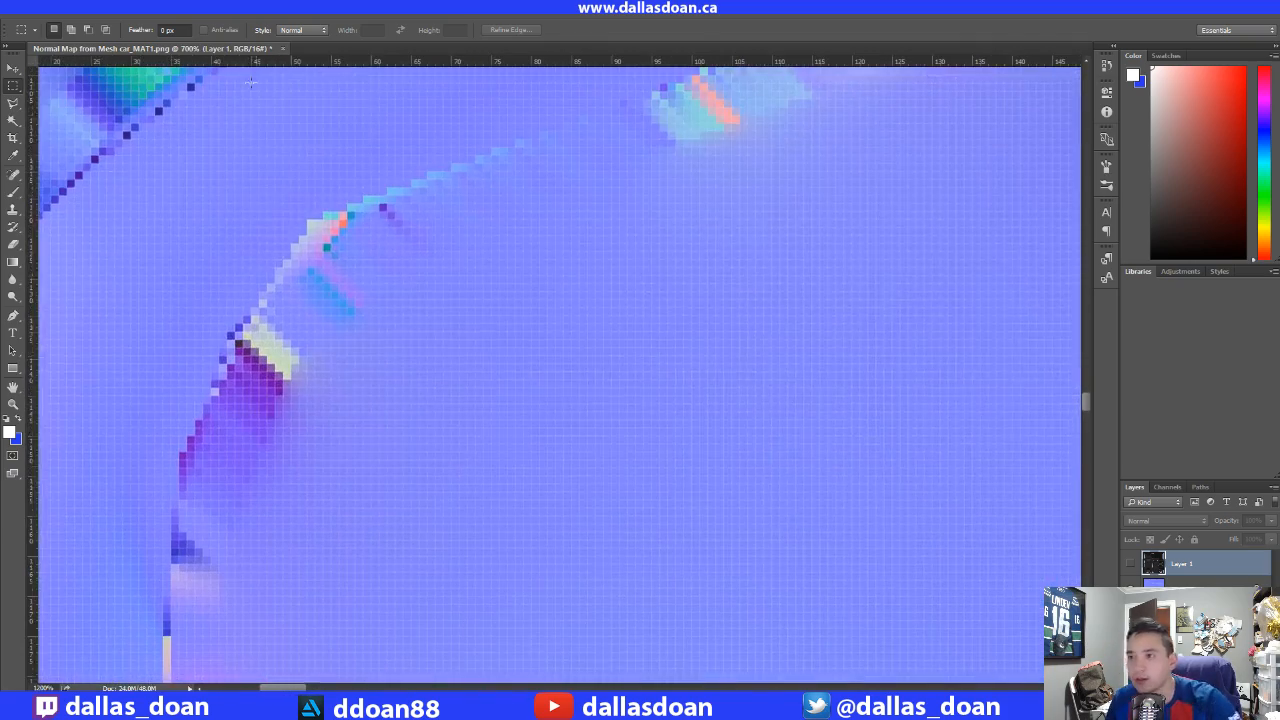
- Look through the Photoshop preferences, including Tools, Units & Rulers and Guides, Grid & Slices, and close them without changes
left_click(224, 14)
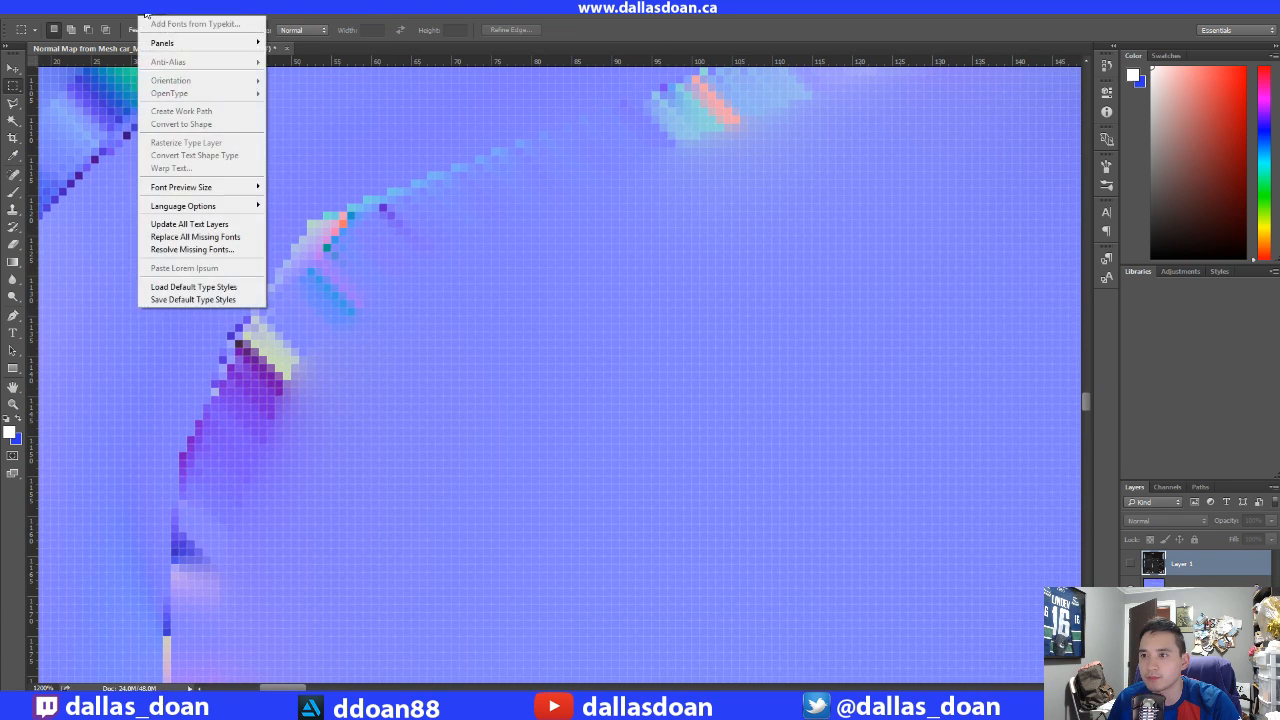
mouse_move(95, 12)
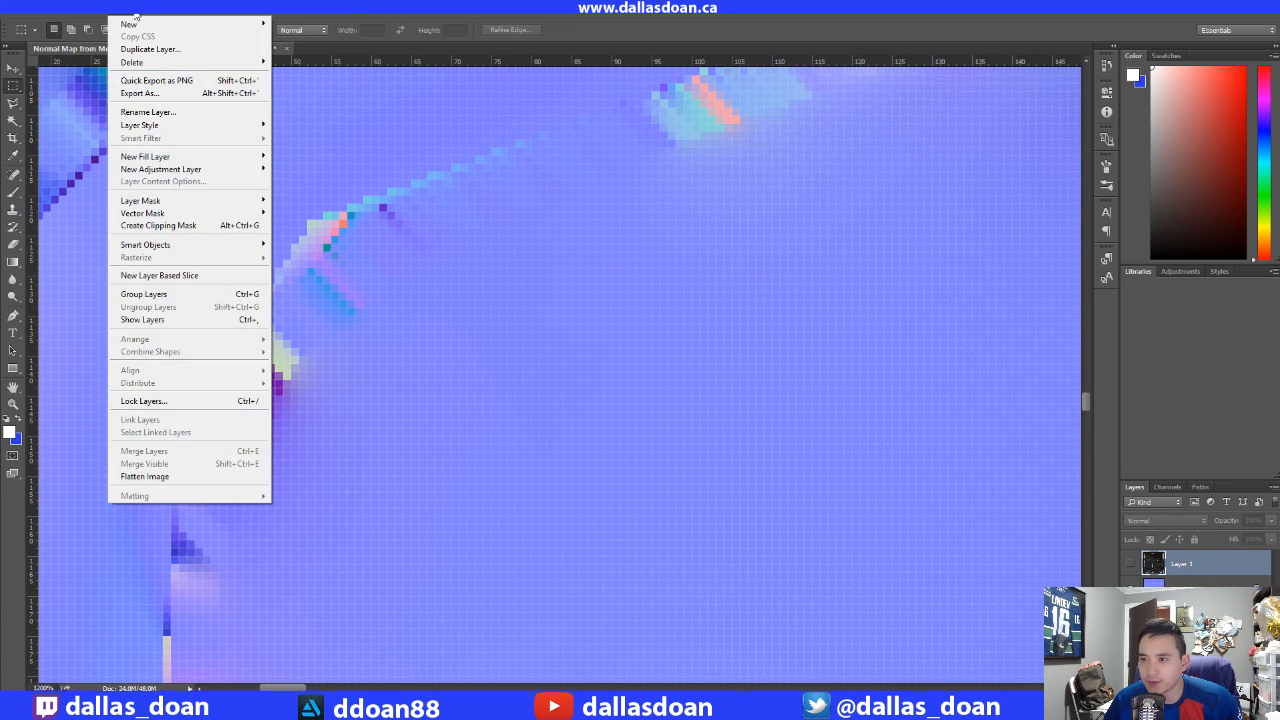
mouse_move(189, 13)
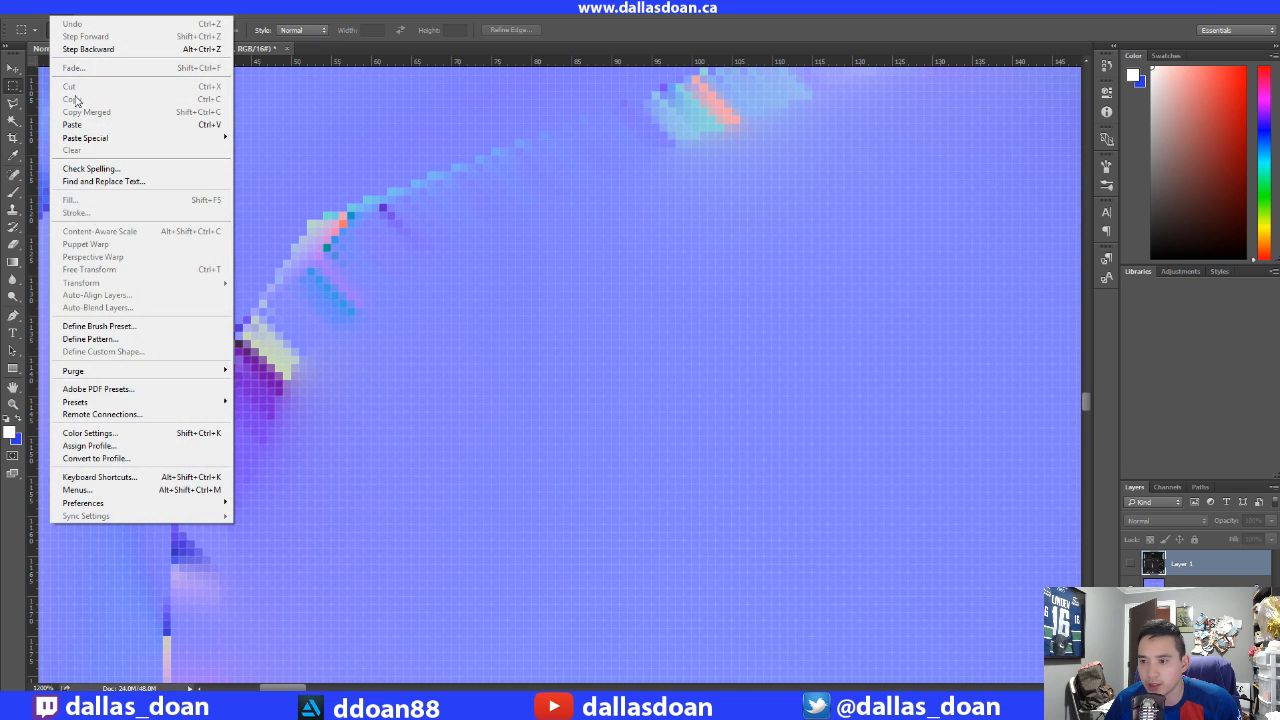
mouse_move(120, 503)
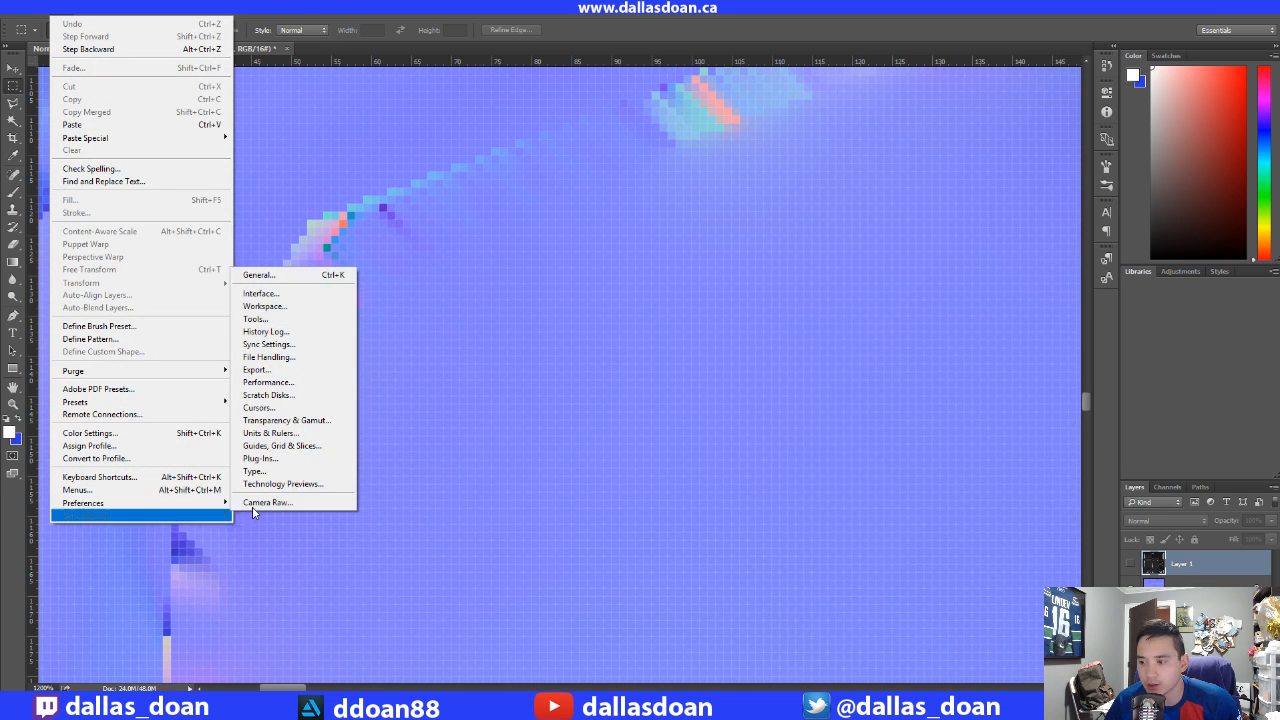
left_click(287, 276)
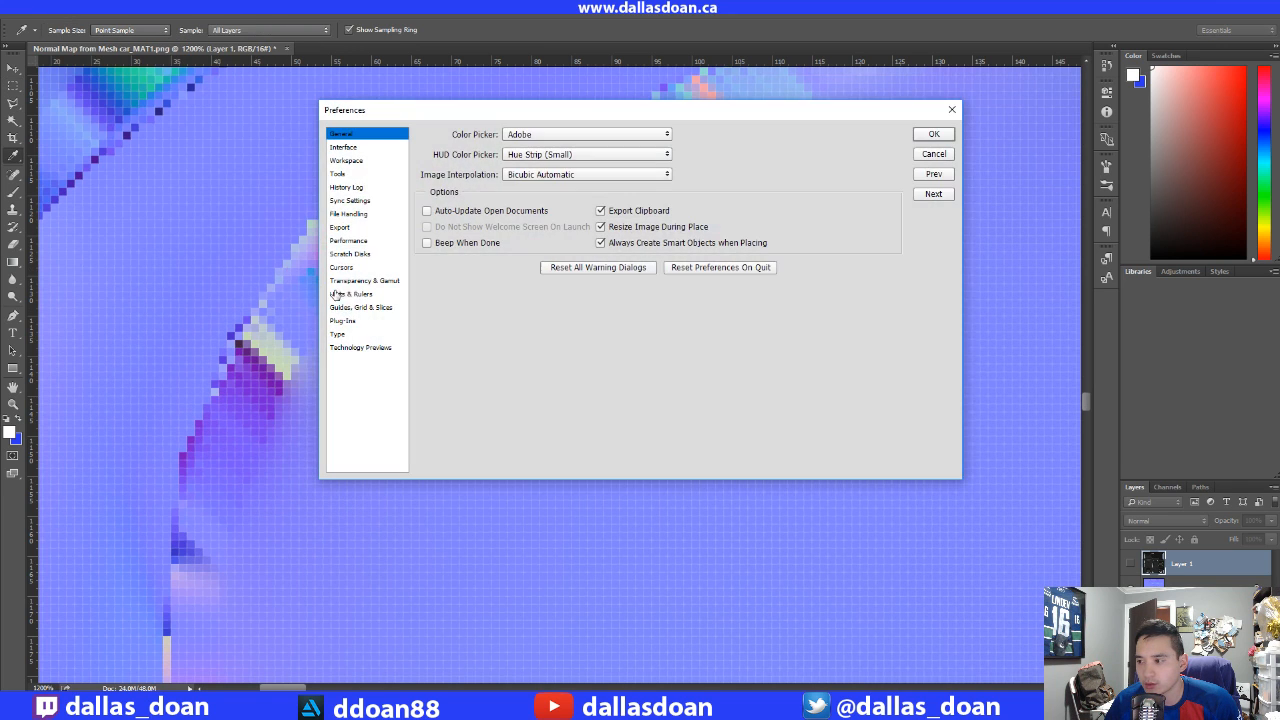
left_click(351, 148)
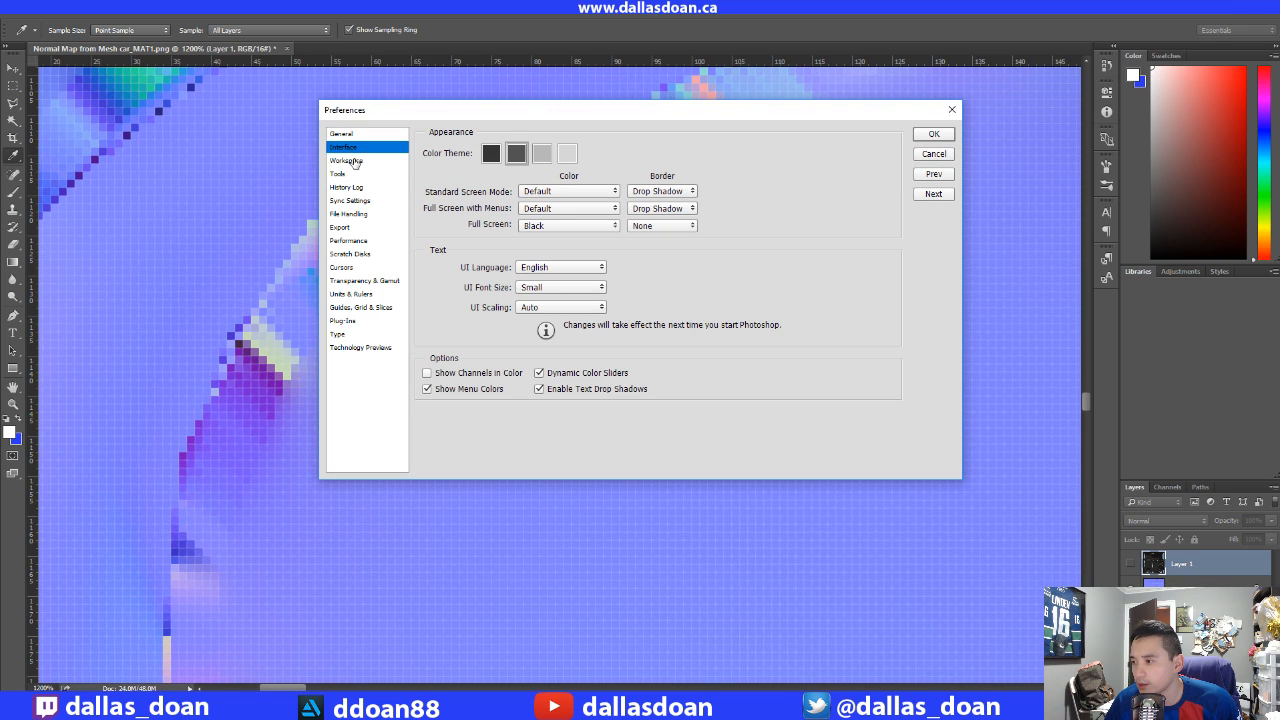
left_click(354, 161)
left_click(361, 175)
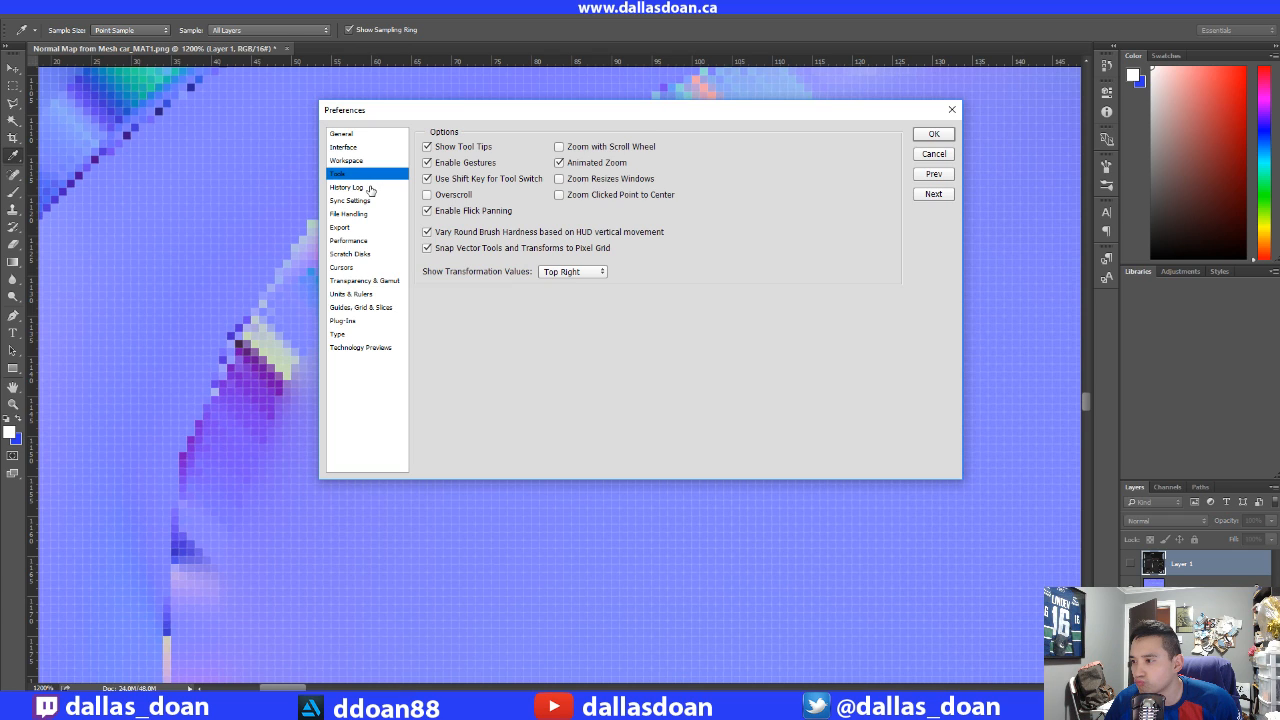
left_click(370, 189)
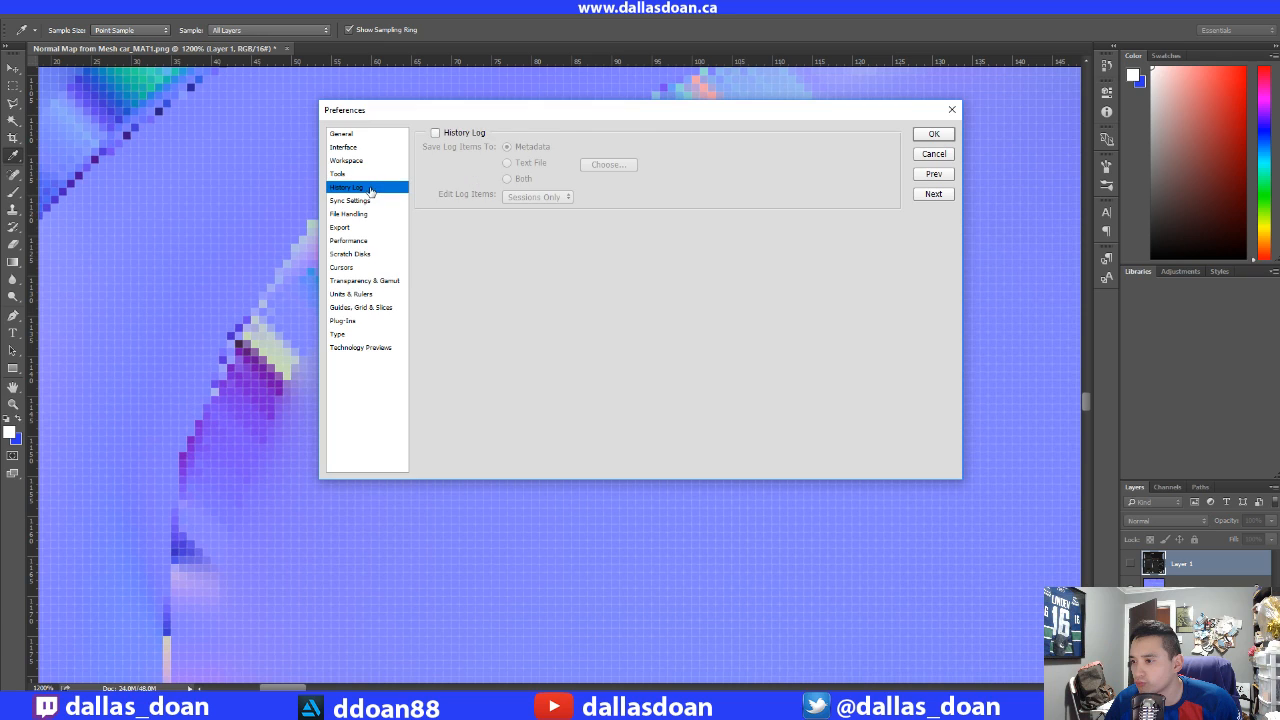
left_click(372, 202)
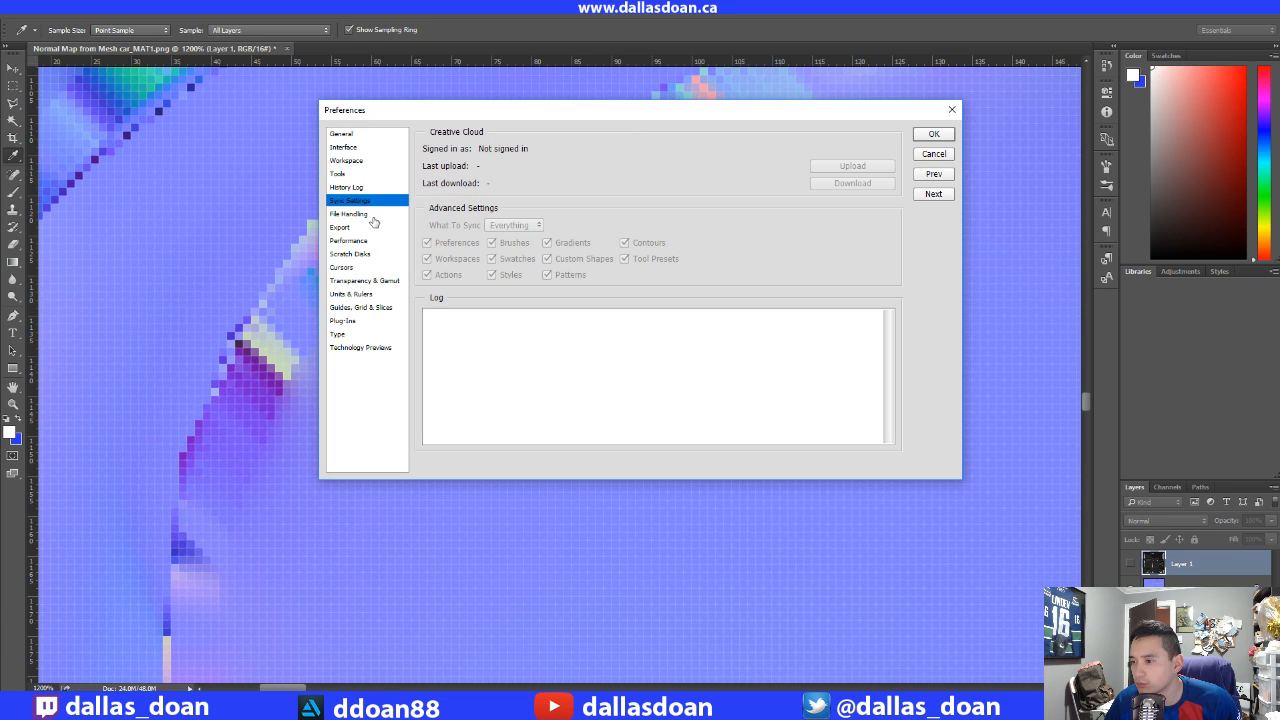
left_click(382, 294)
left_click(389, 308)
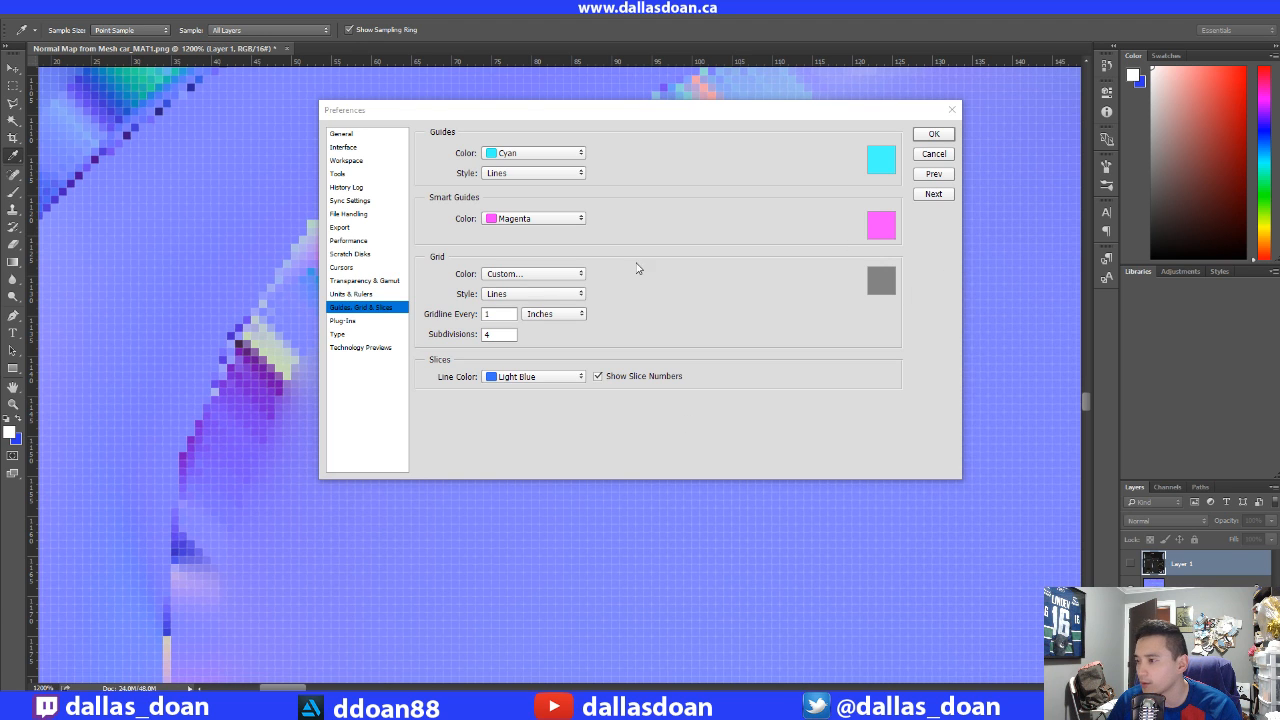
left_click(934, 173)
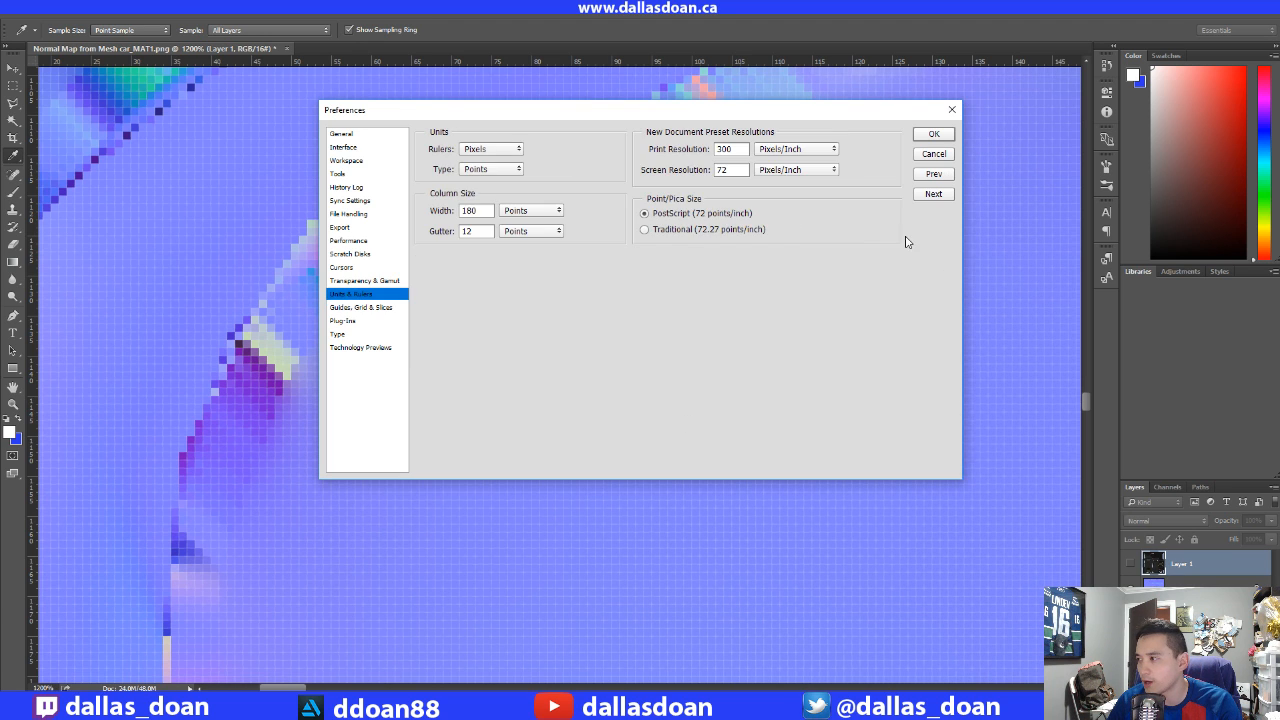
left_click(938, 156)
- Examine the normal map around both side window frames and down to the map's lower edge
left_click_drag(229, 256, 425, 349)
left_click_drag(429, 319, 509, 433)
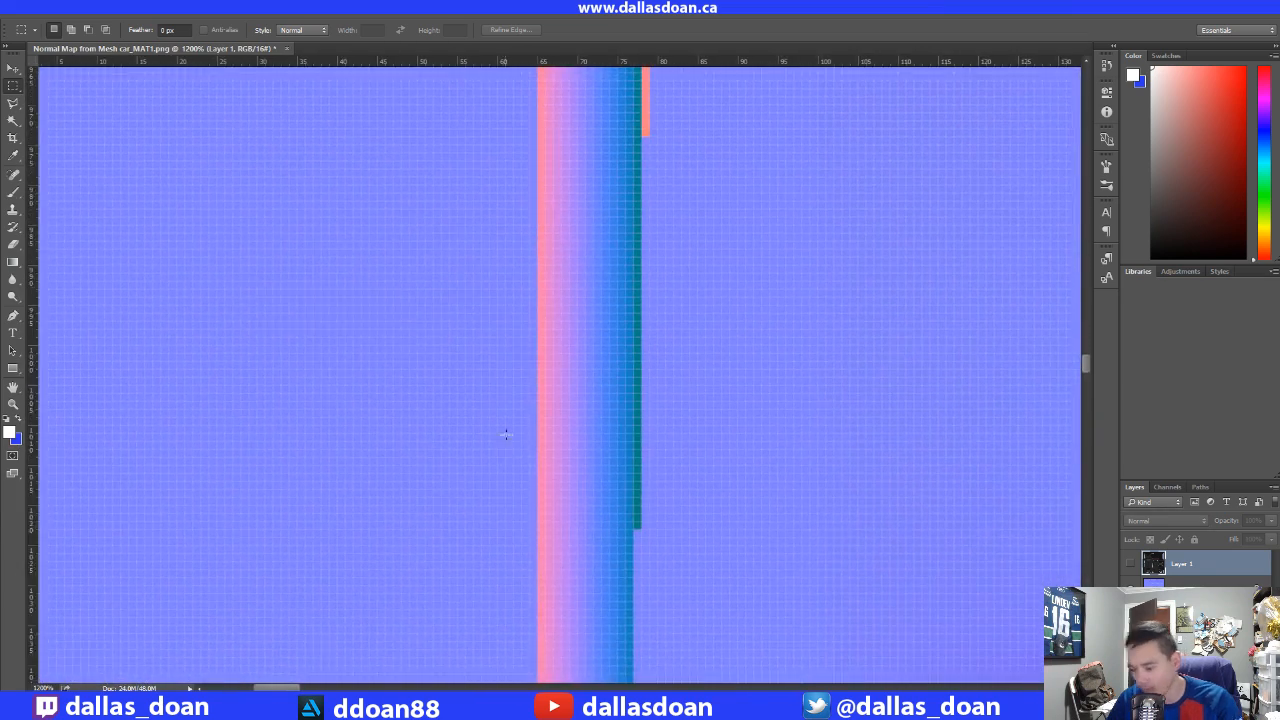
key("ctrl+minus")
key("ctrl+minus")
key("ctrl+minus")
key("ctrl+minus")
key("ctrl+minus")
key("ctrl+minus")
key("ctrl+minus")
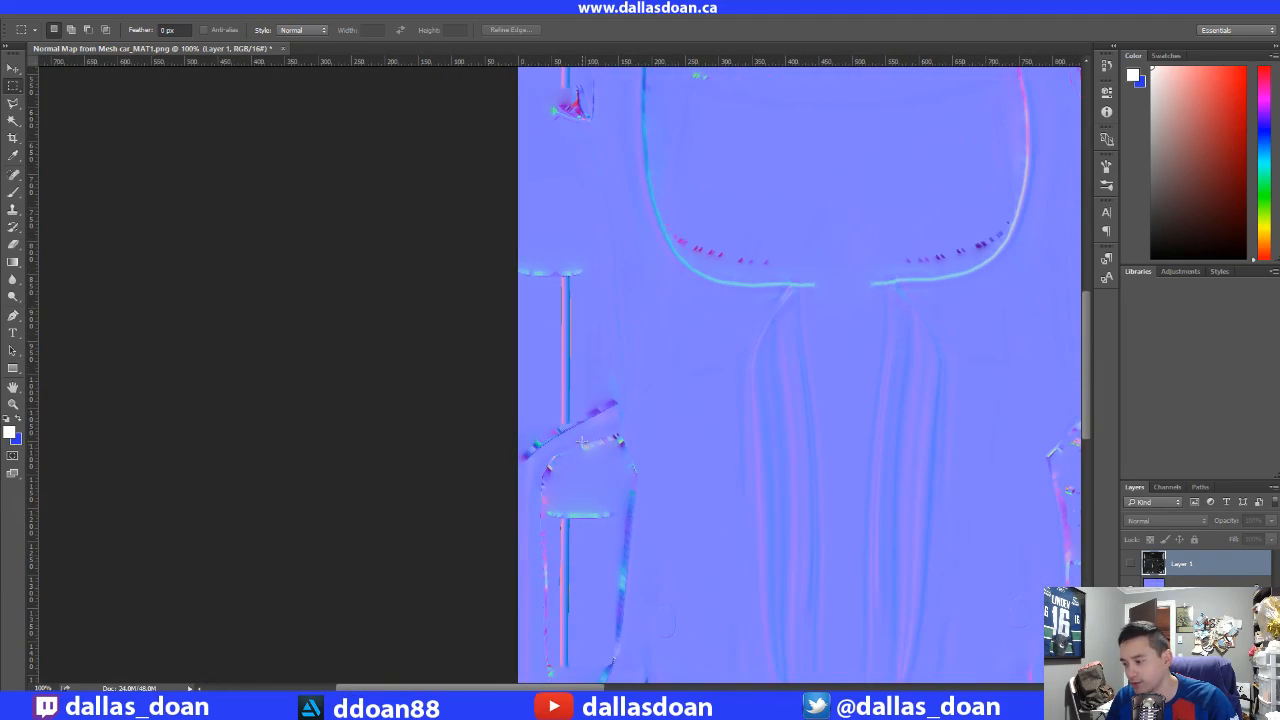
left_click_drag(557, 544, 552, 390)
mouse_move(578, 503)
left_mouse_down()
mouse_move(552, 386)
mouse_move(573, 470)
mouse_move(574, 400)
mouse_move(559, 378)
left_mouse_up()
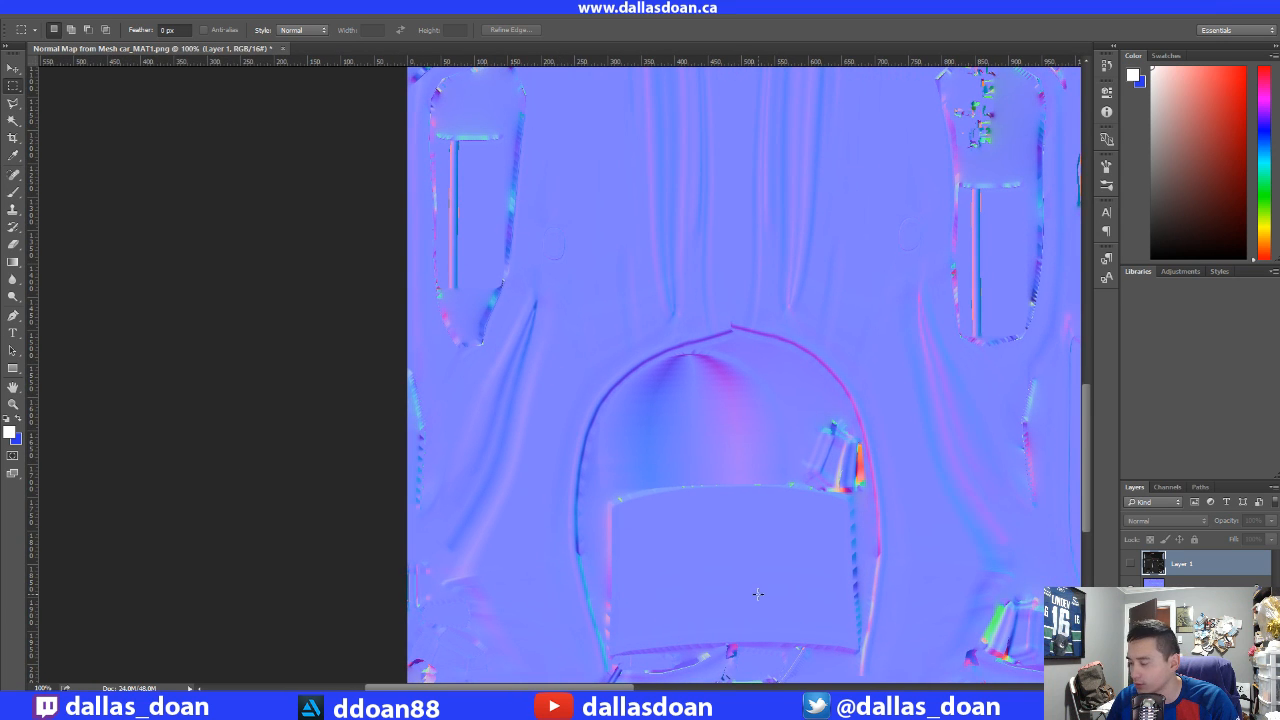
left_click_drag(475, 262, 491, 303)
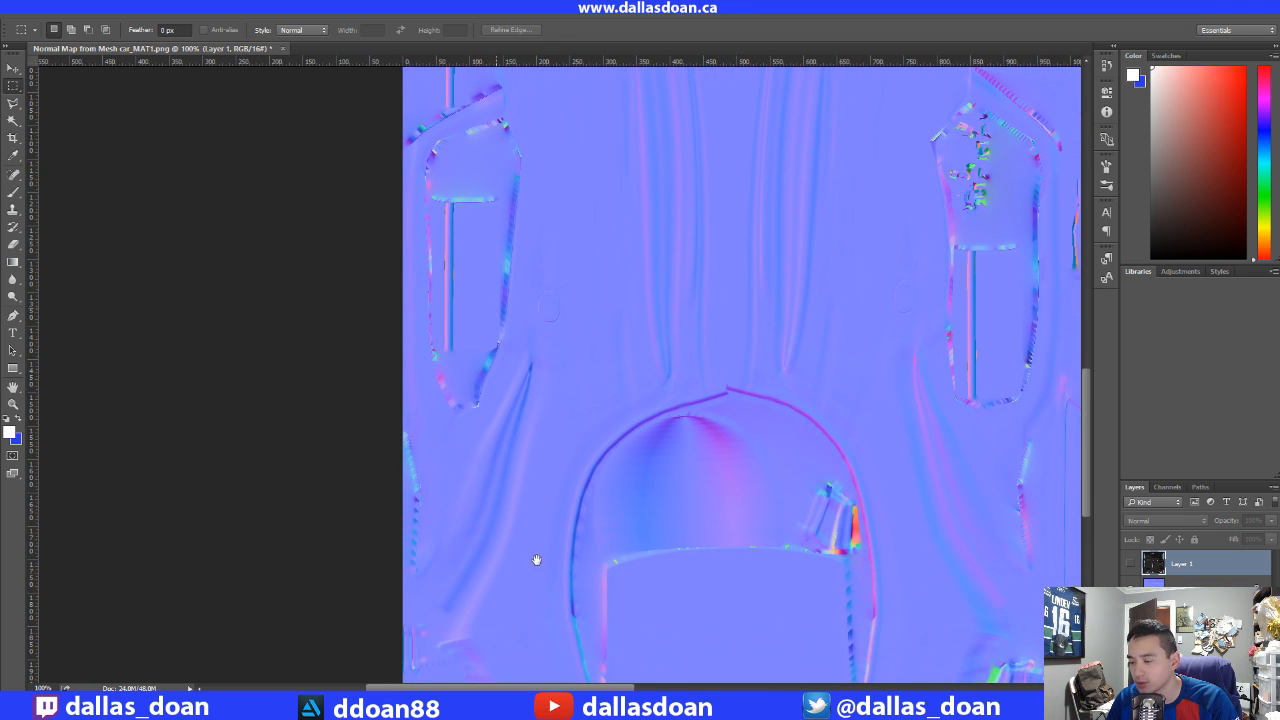
left_click_drag(534, 560, 504, 424)
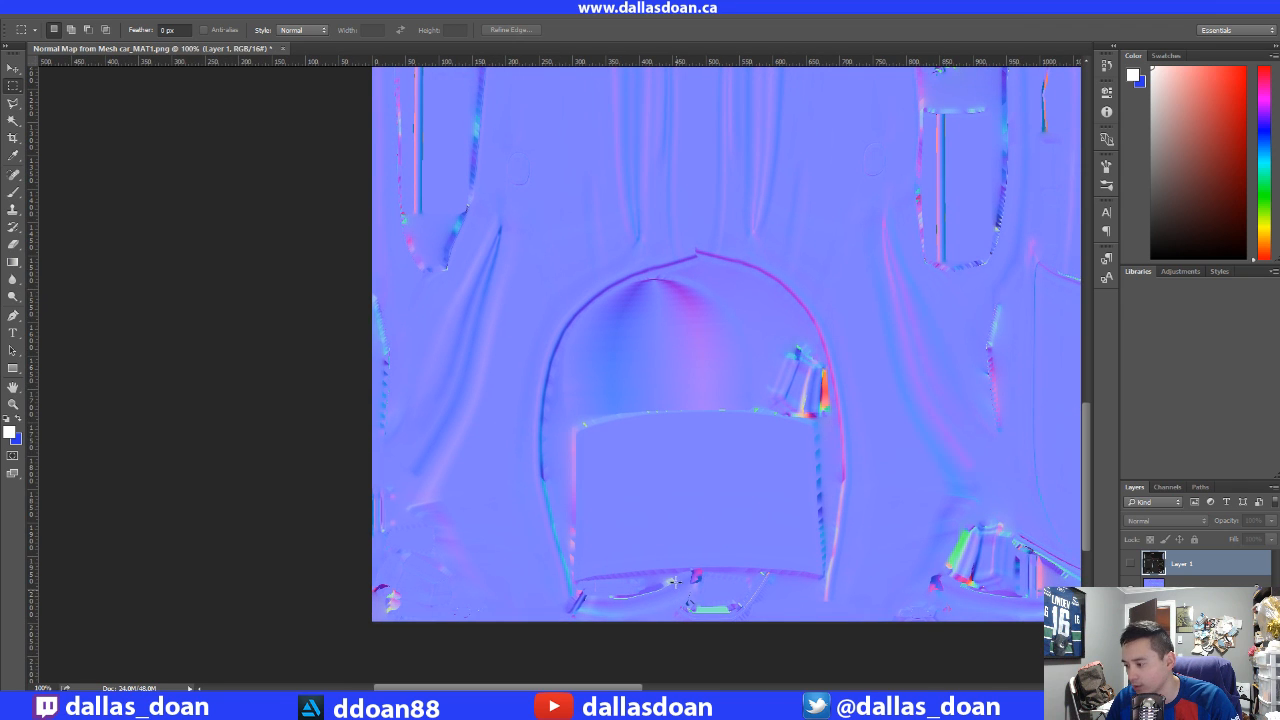
- Switch to Substance Painter, select Fill layer 5 and examine the side window frame in the UV view
key("alt+Tab")
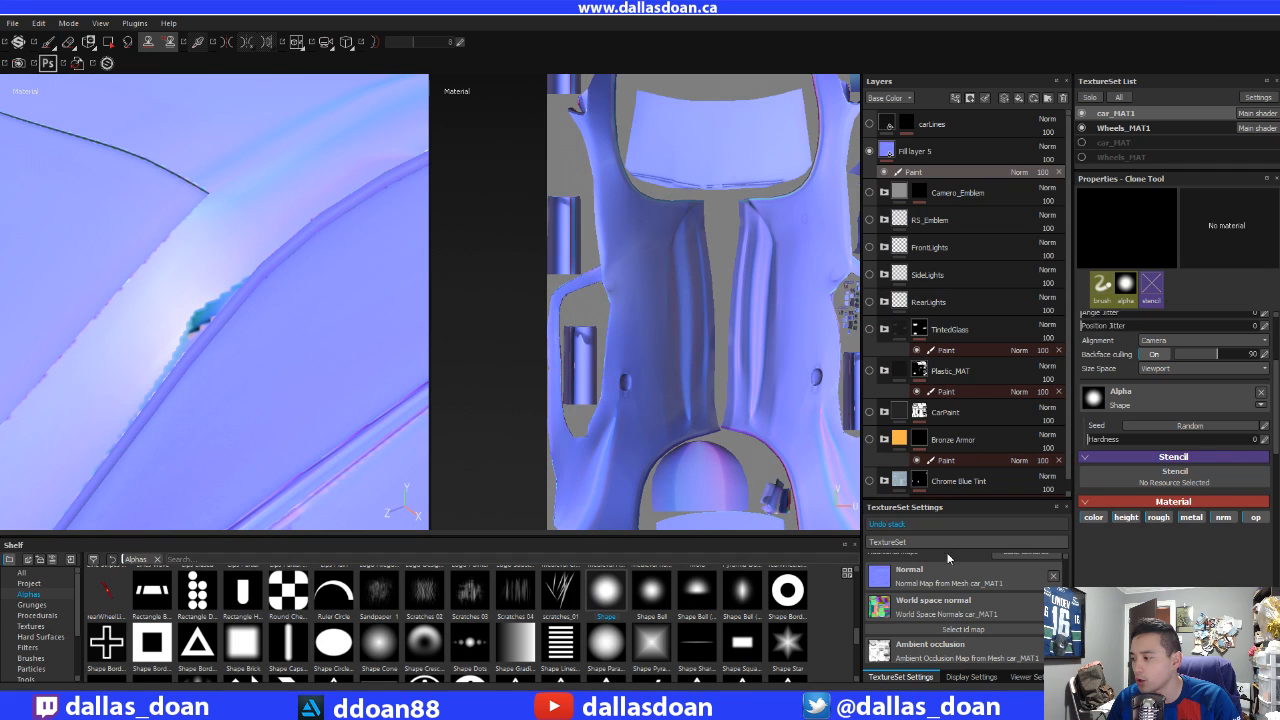
left_click(998, 153)
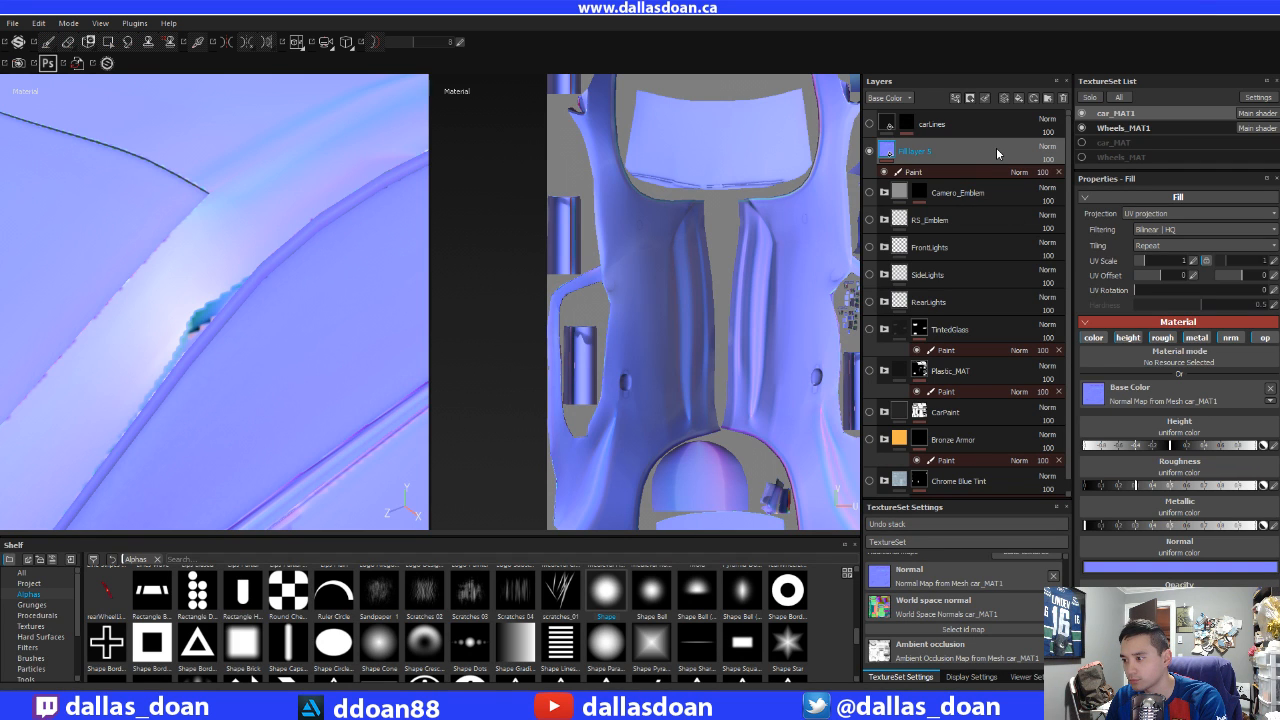
scroll(751, 306, "up", 6)
scroll(674, 318, "up", 3)
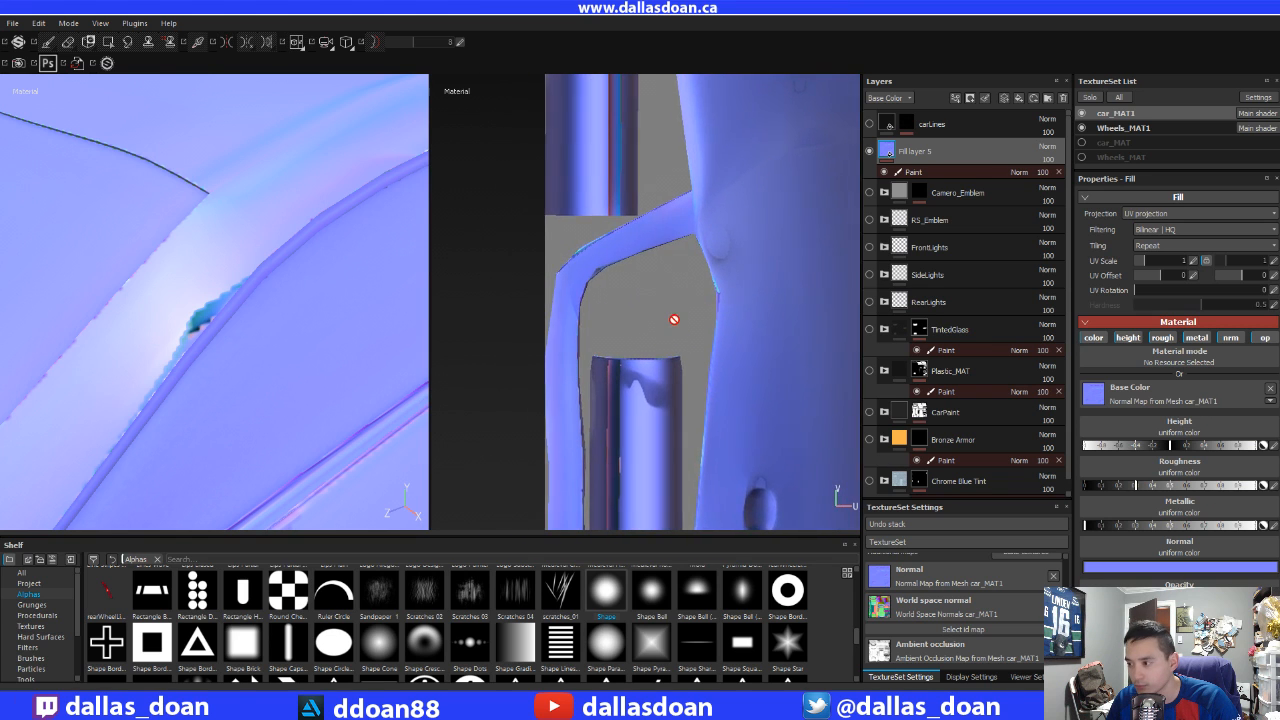
scroll(674, 320, "up", 1)
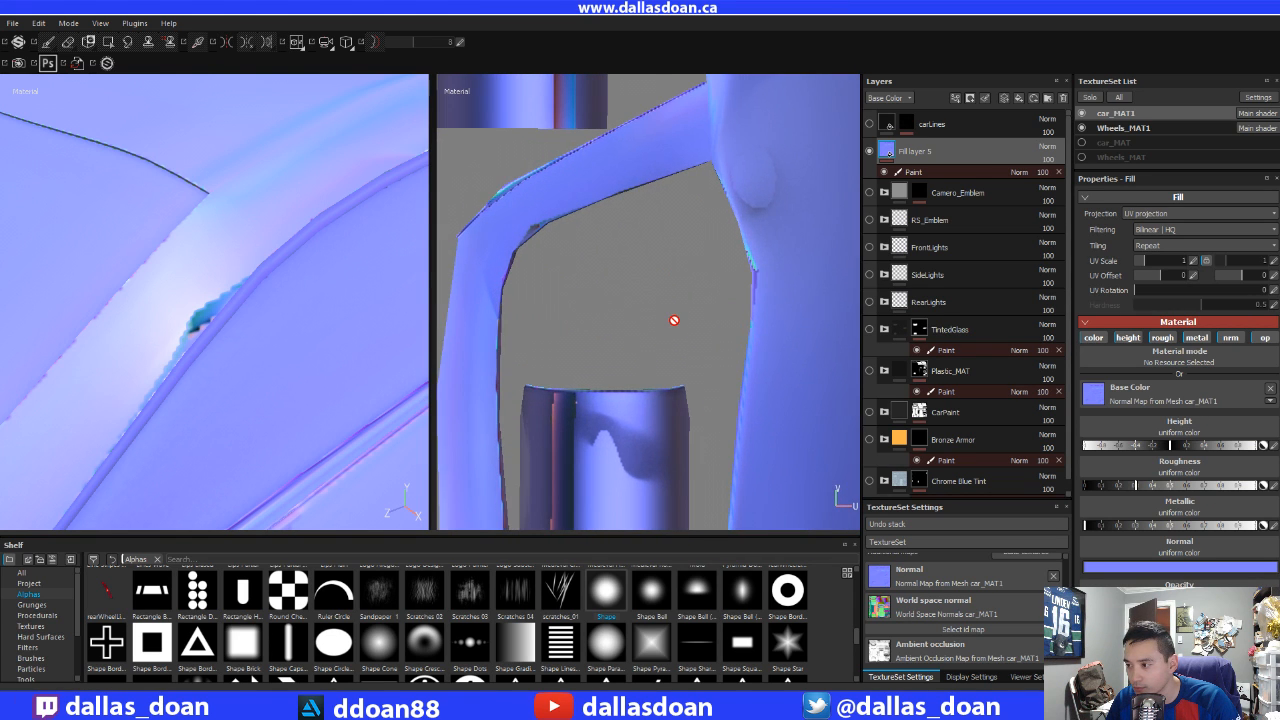
scroll(674, 320, "down", 8)
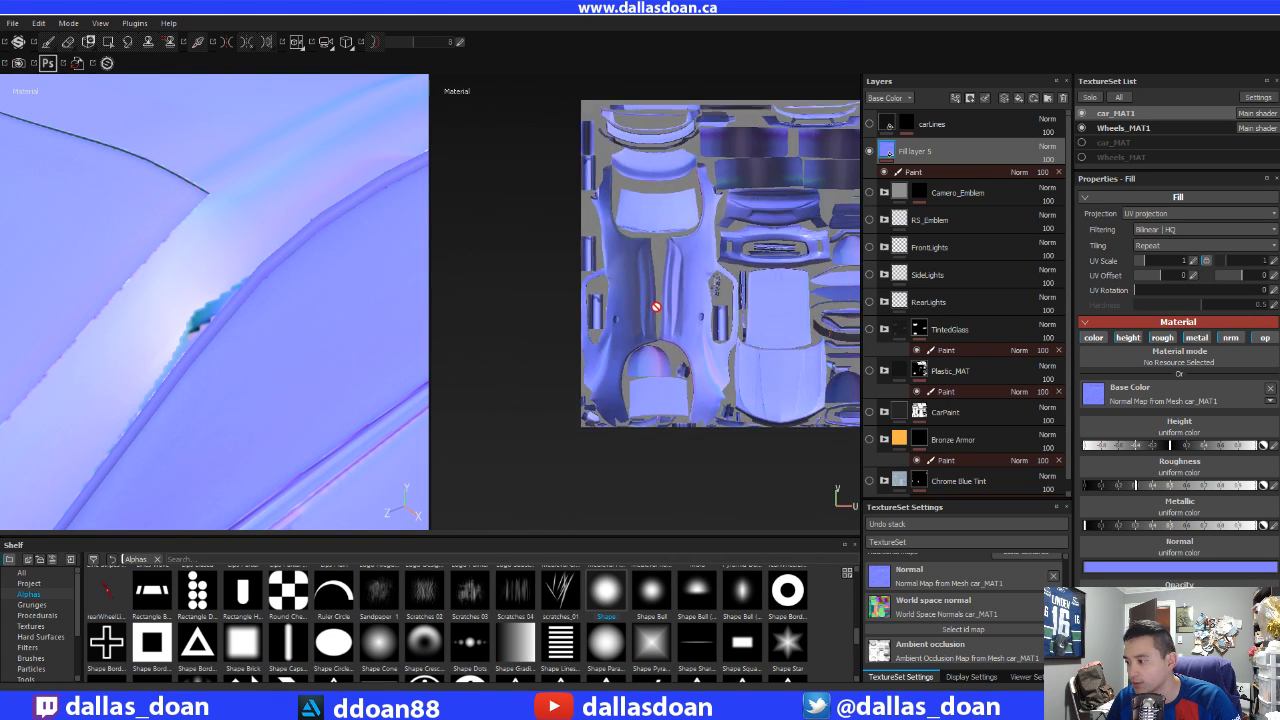
- Check the mesh wireframe over the 3D and UV views, turning it on in the viewer settings and off again
middle_click_drag(656, 307, 555, 366, "alt")
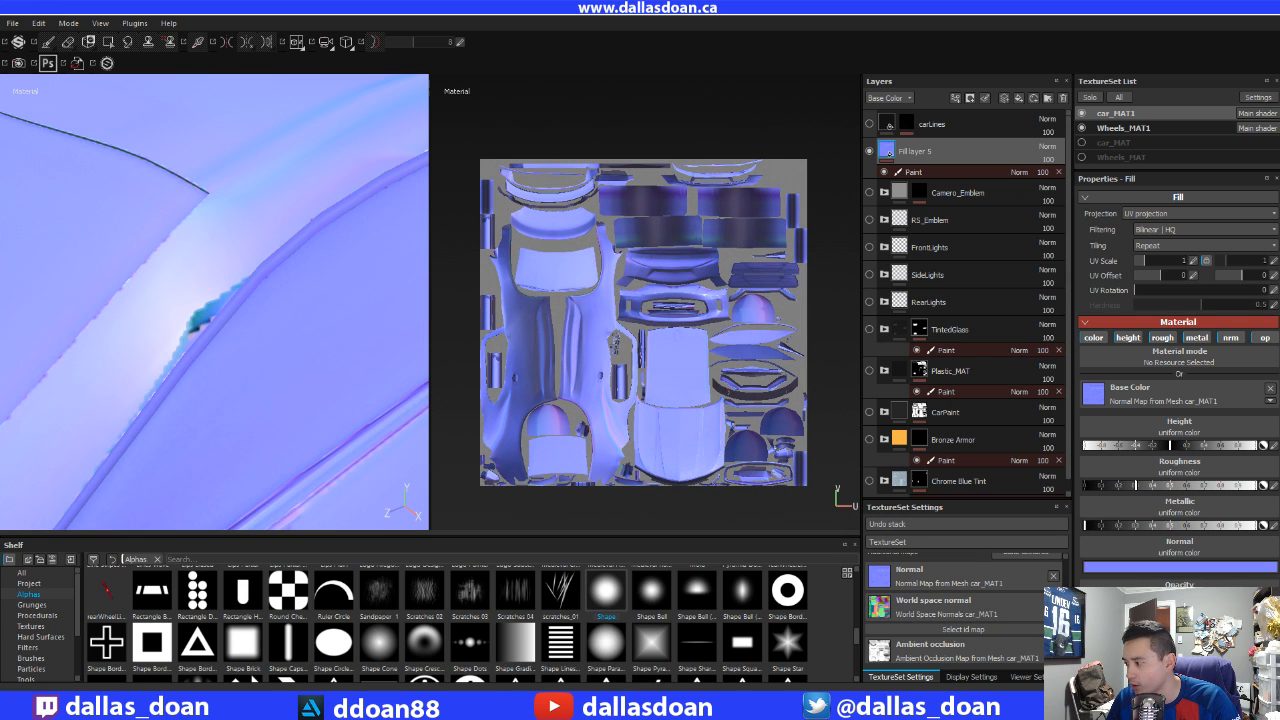
left_click_drag(1066, 615, 1066, 547)
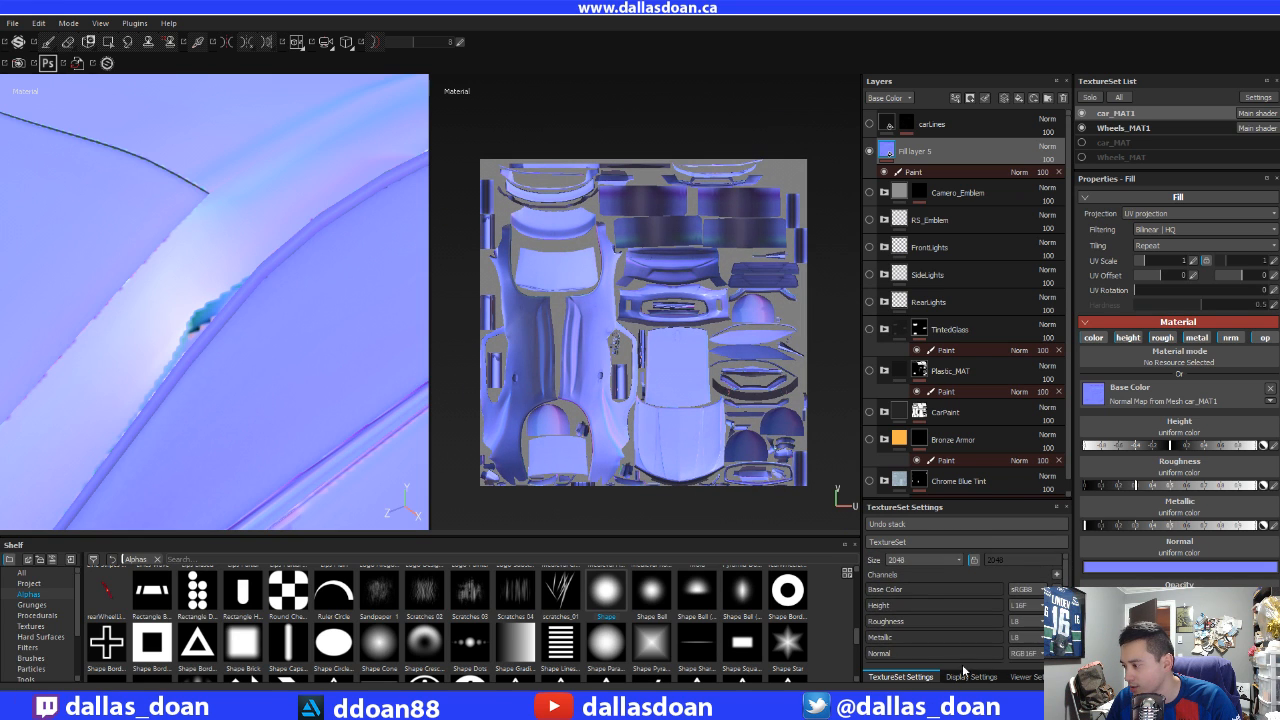
left_click(1026, 678)
scroll(969, 621, "down", 5)
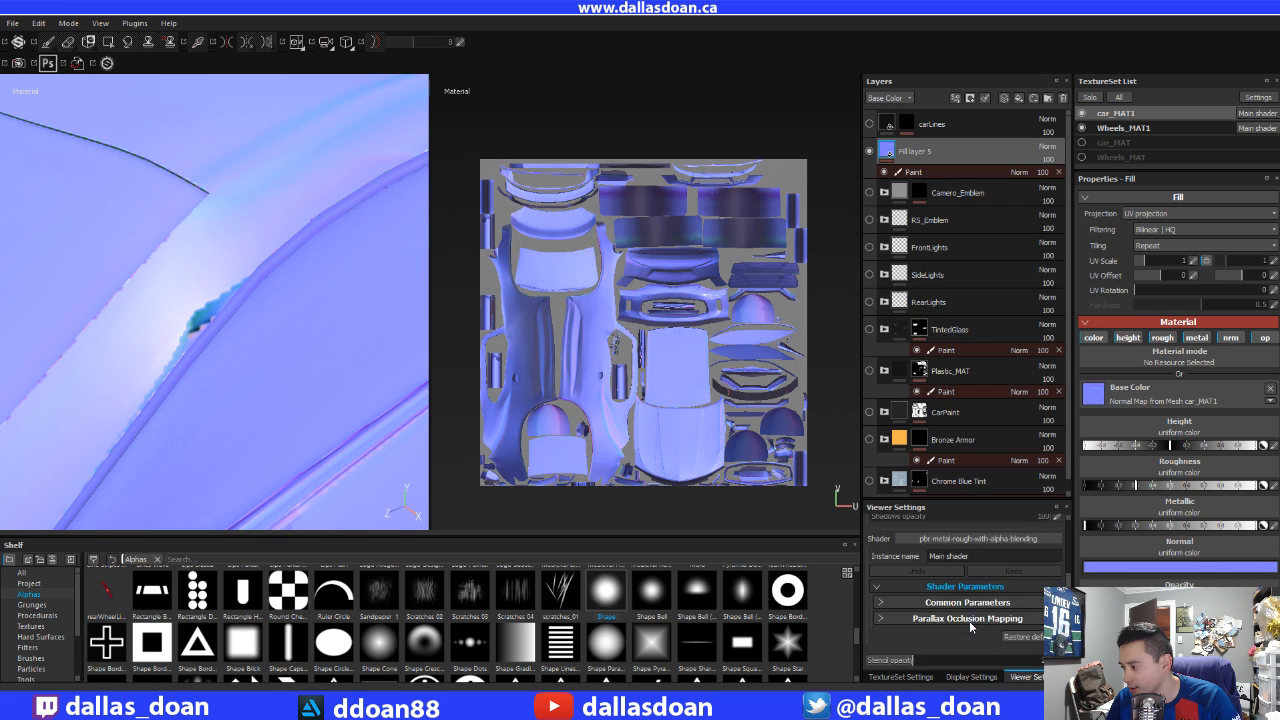
left_click(881, 646)
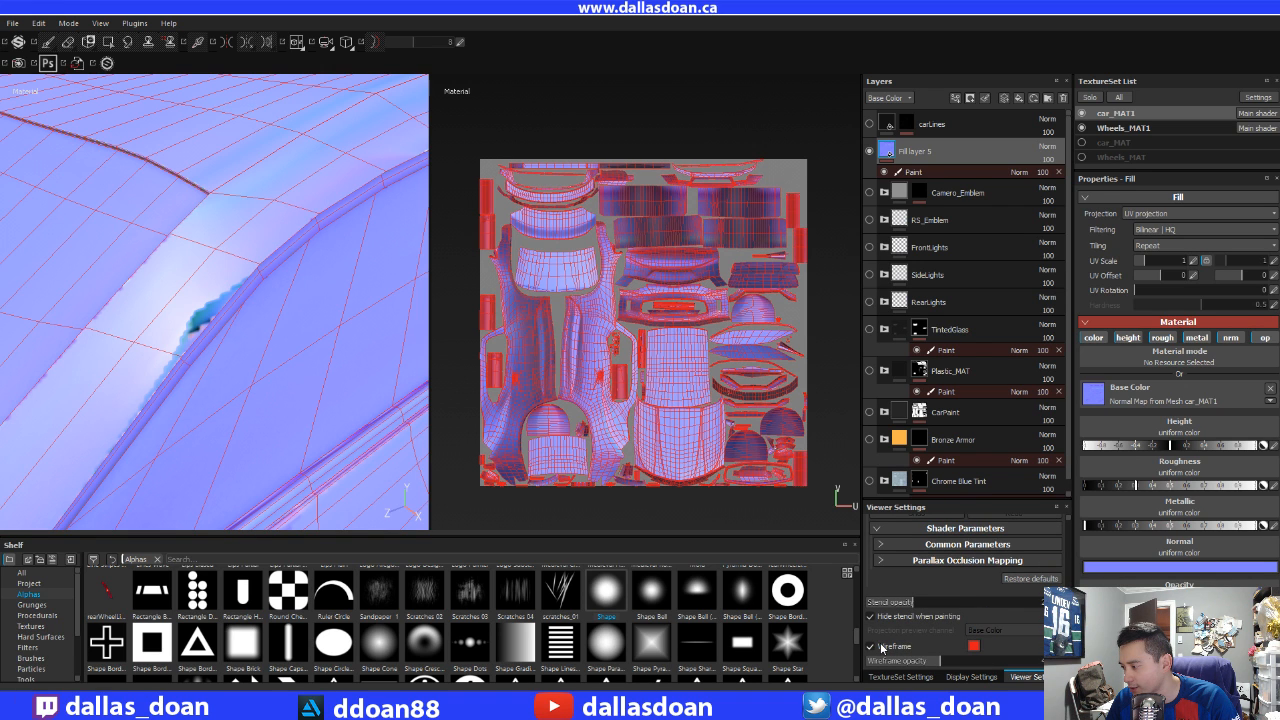
left_click(881, 646)
scroll(895, 640, "up", 5)
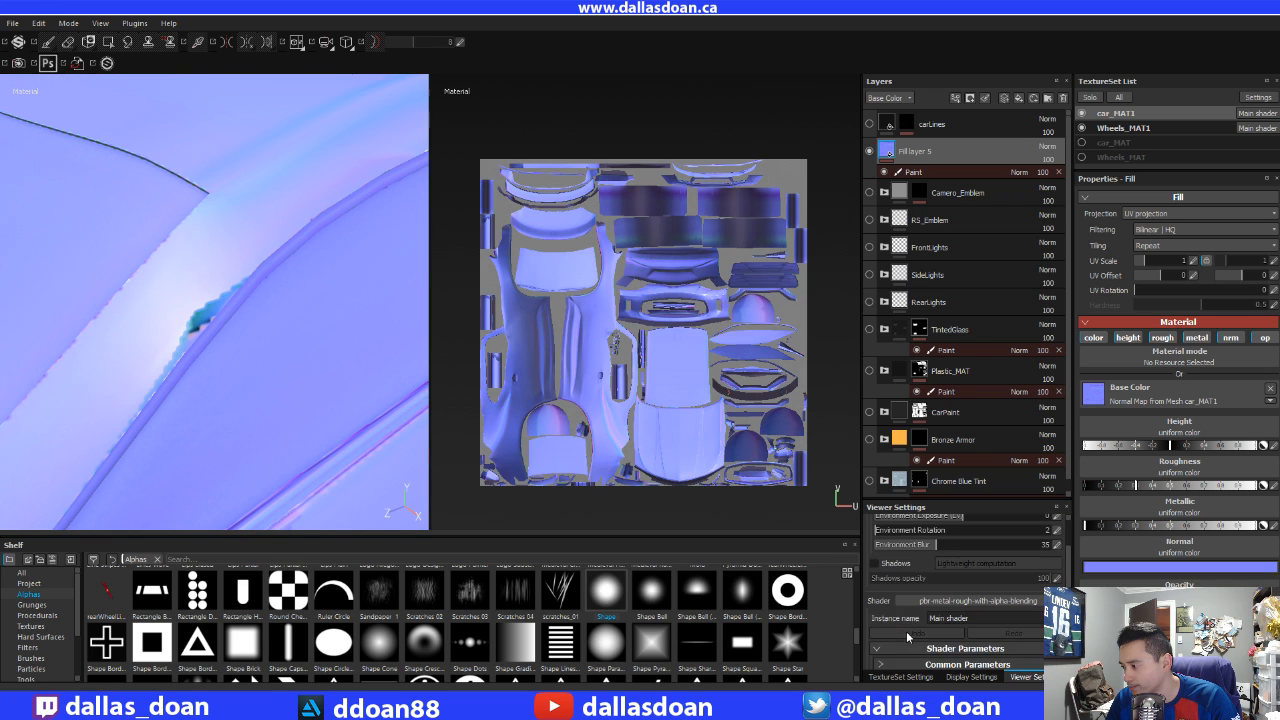
left_click(888, 677)
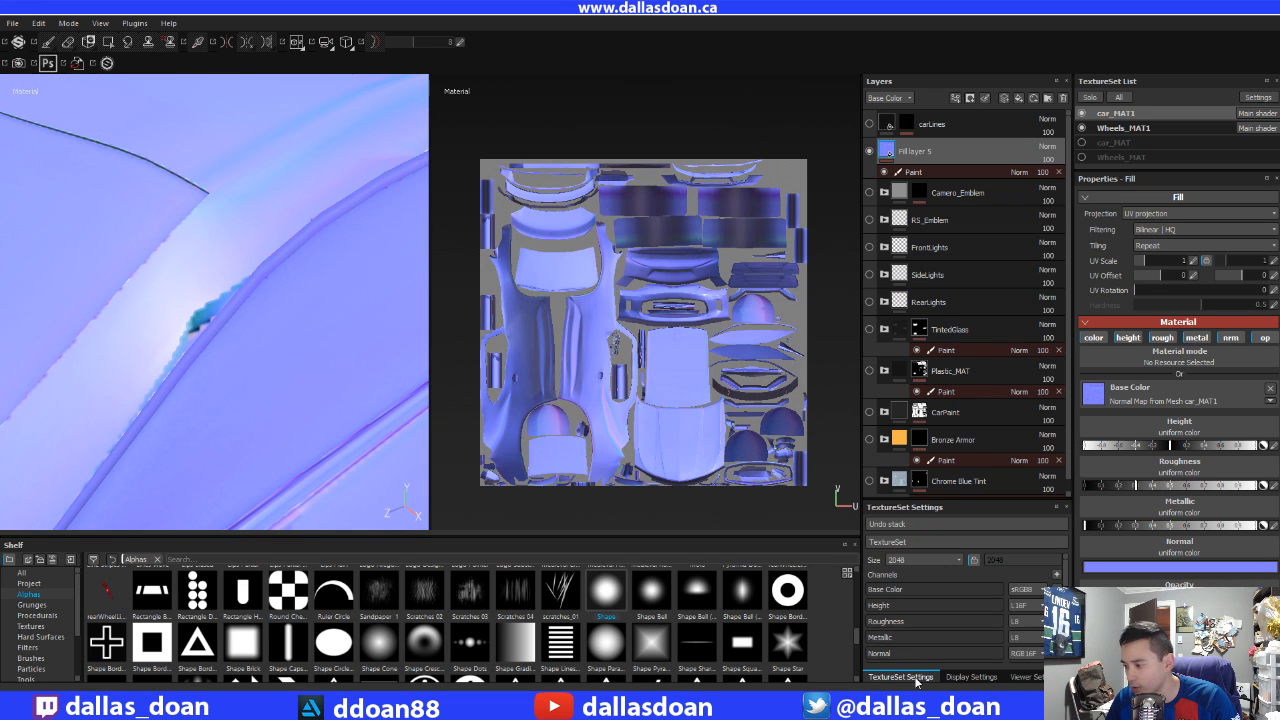
- Launch Autodesk Maya 2017 and open the recent scene Camero_2016_V2.ma, dismissing the color management warning
key("super")
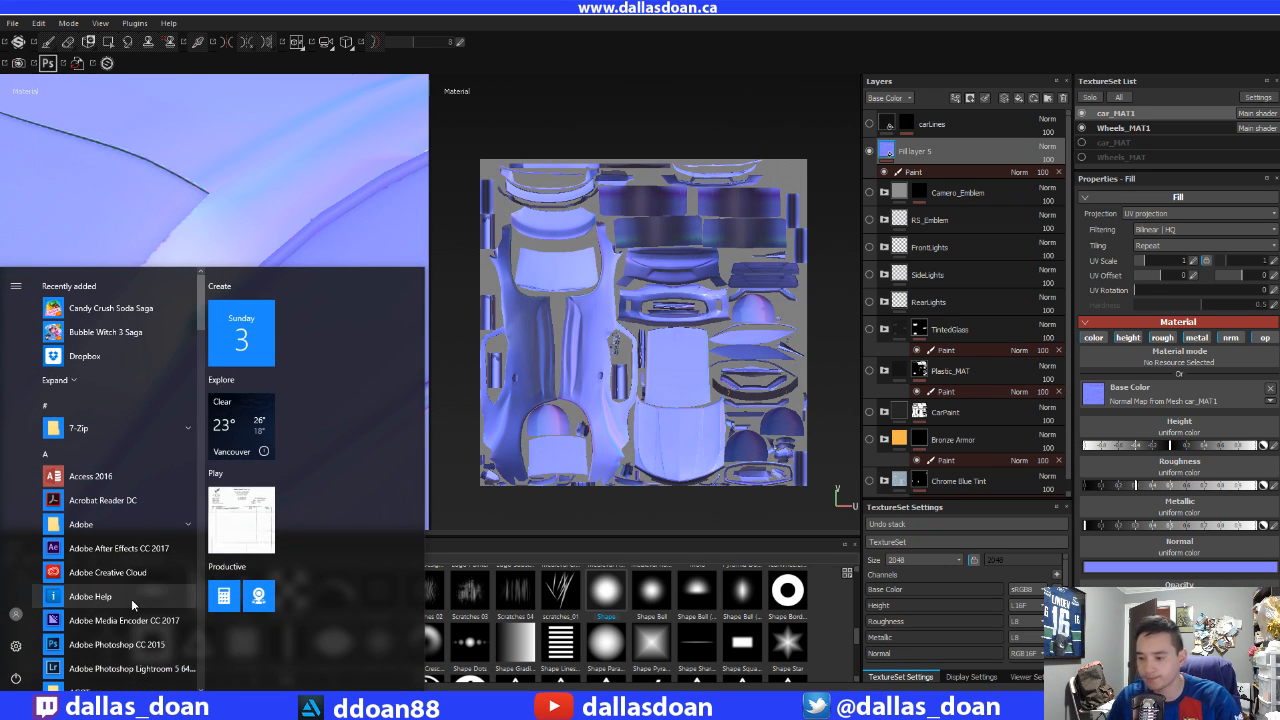
type("maya")
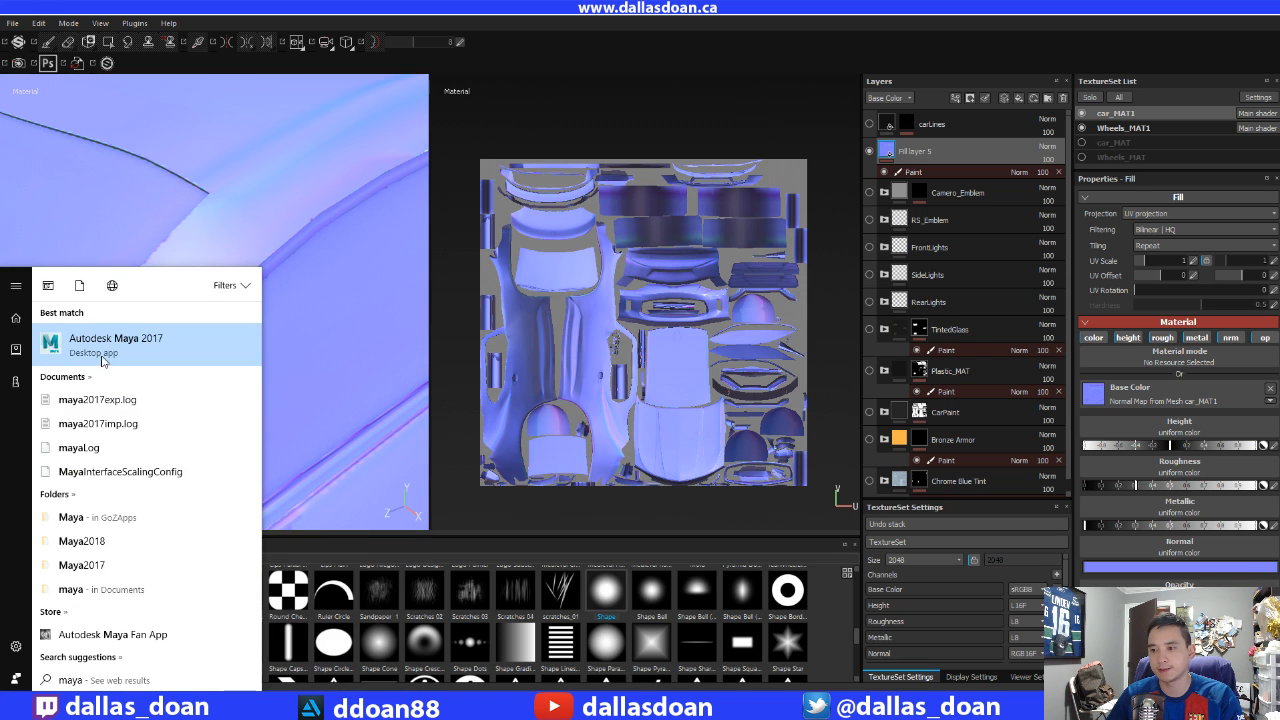
left_click(102, 360)
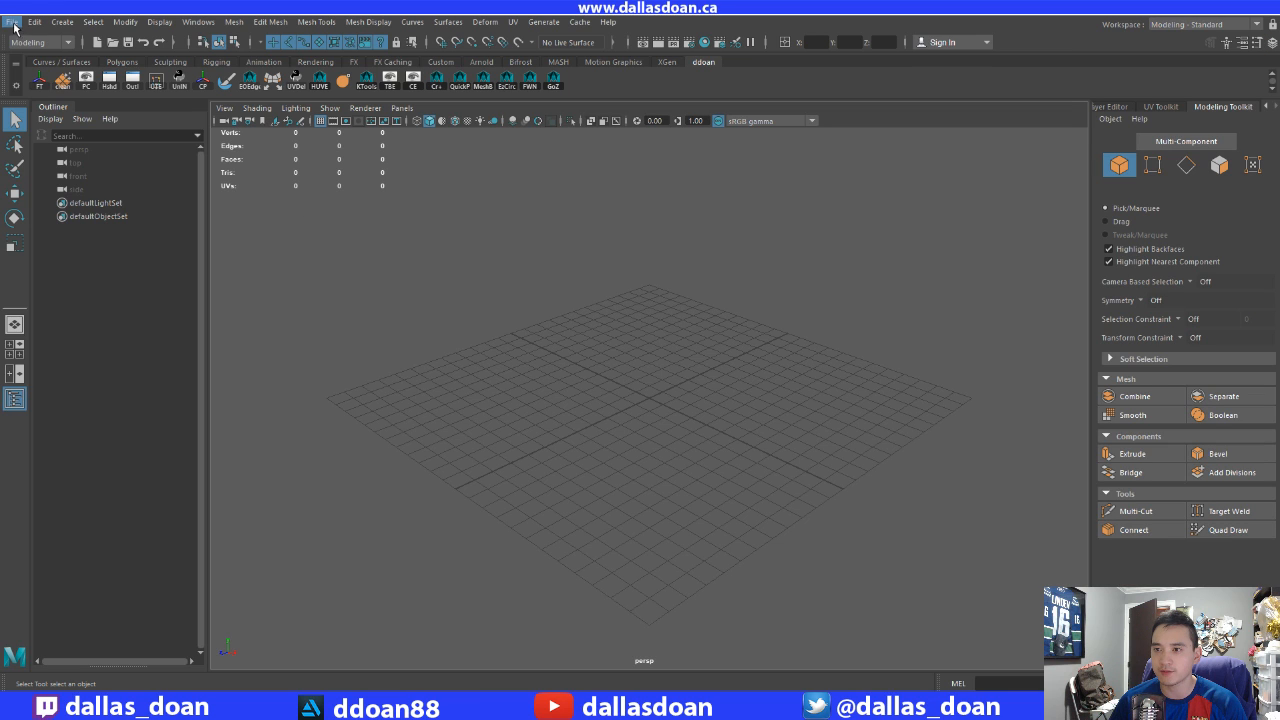
left_click(13, 21)
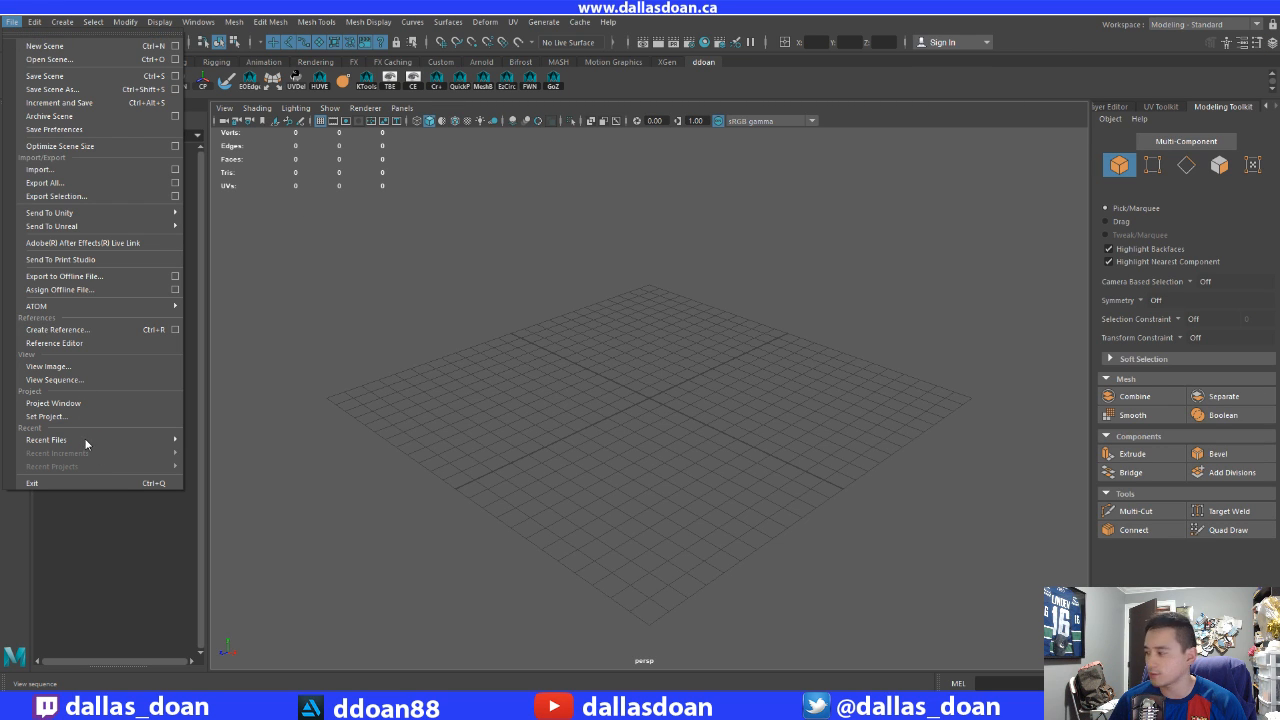
mouse_move(85, 442)
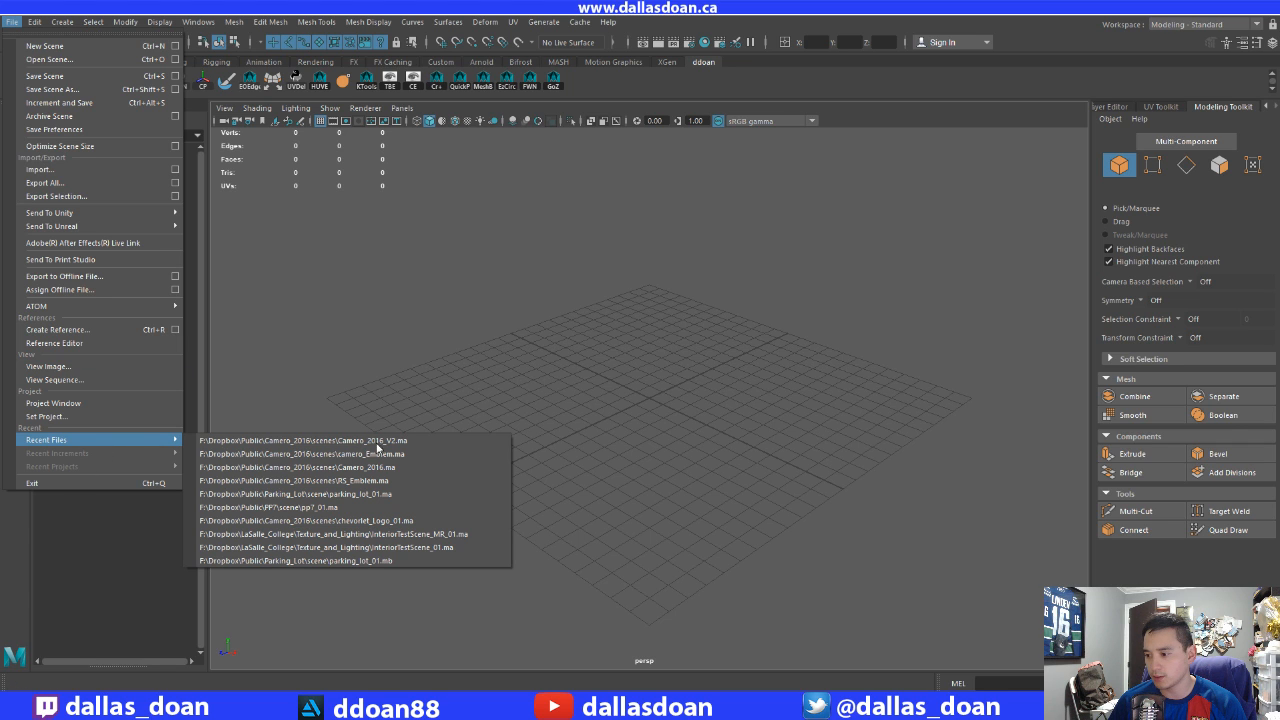
left_click(377, 441)
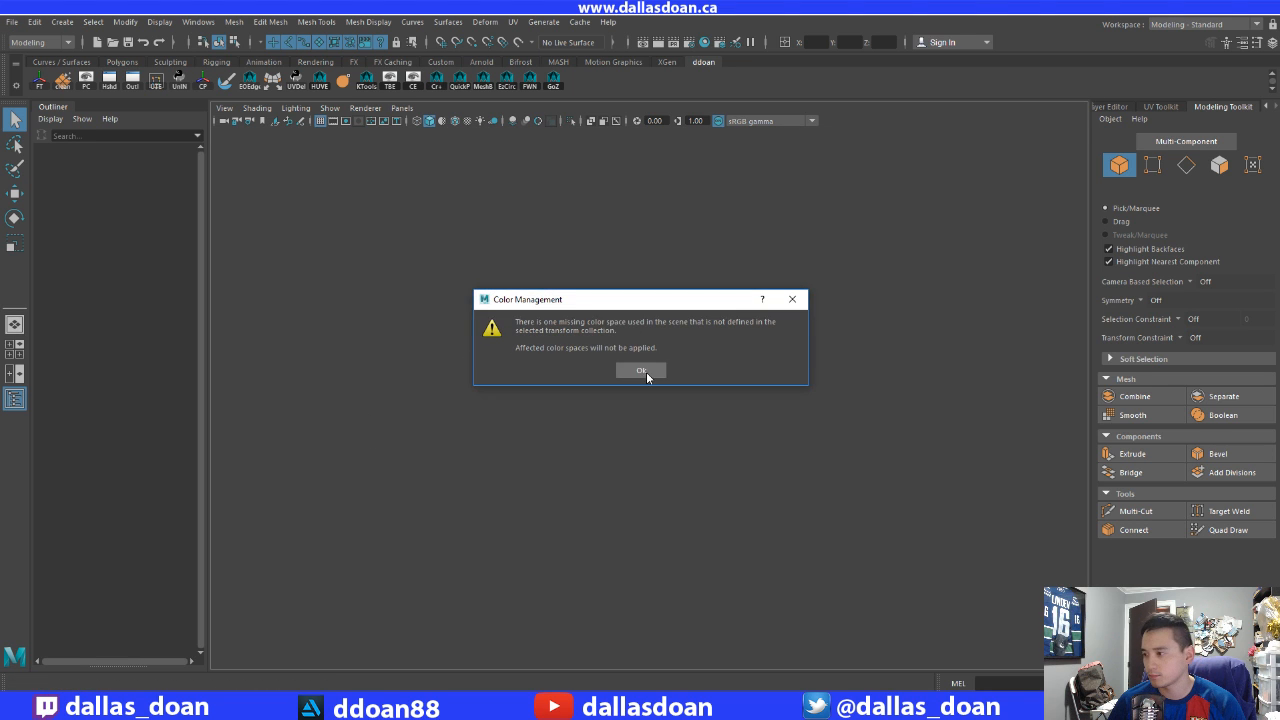
left_click(646, 372)
- Select the yellow car body and open its UV layout in a maximized UV Editor
left_click(453, 390)
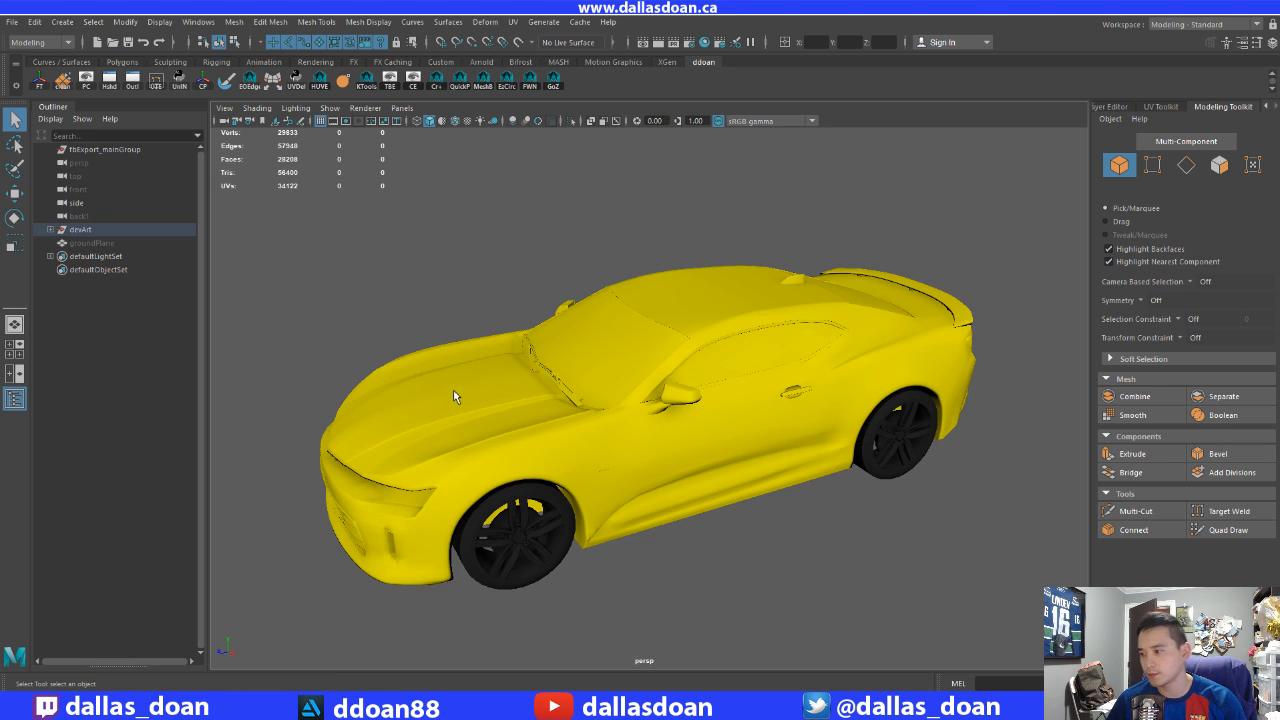
key("w")
left_click(515, 24)
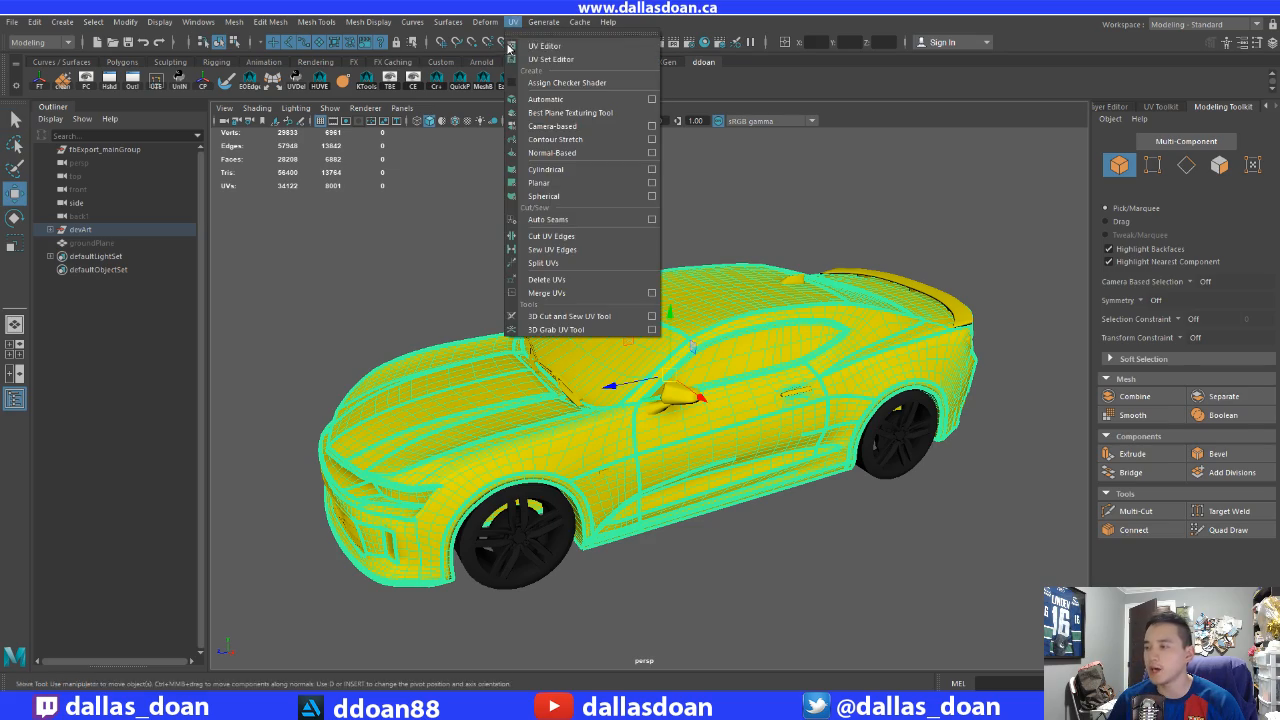
left_click(535, 48)
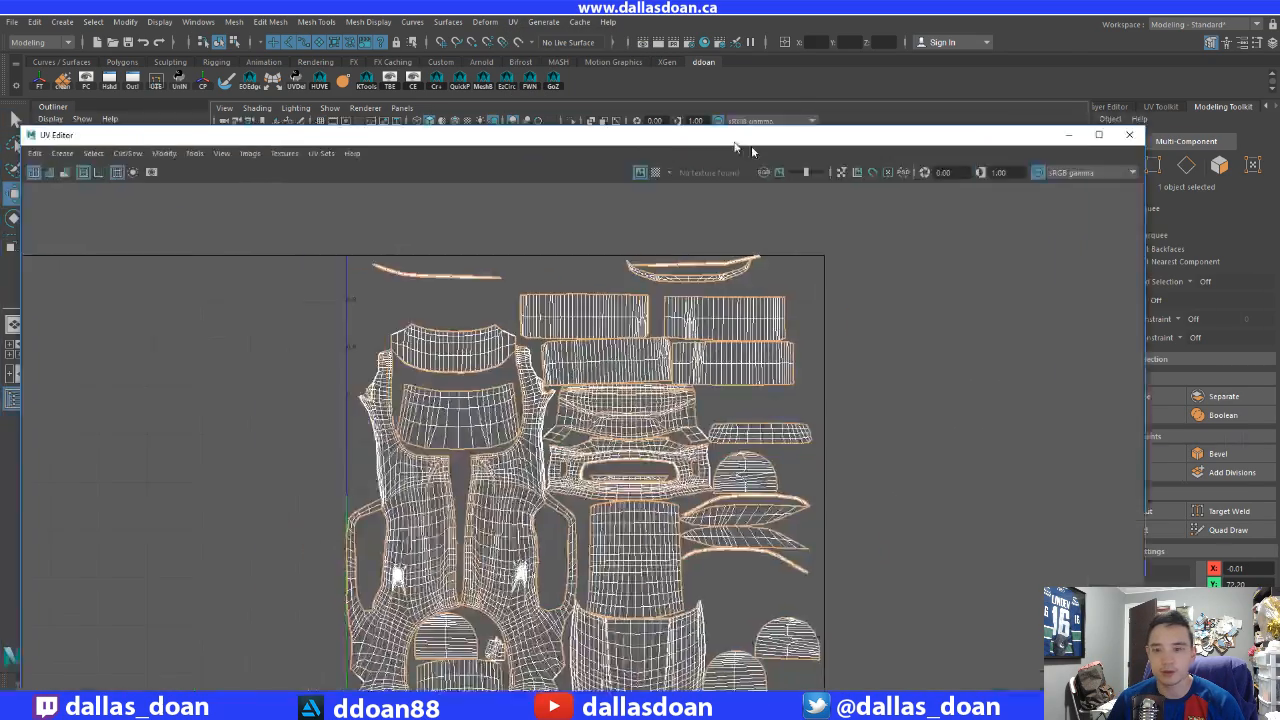
left_click_drag(724, 137, 650, 4)
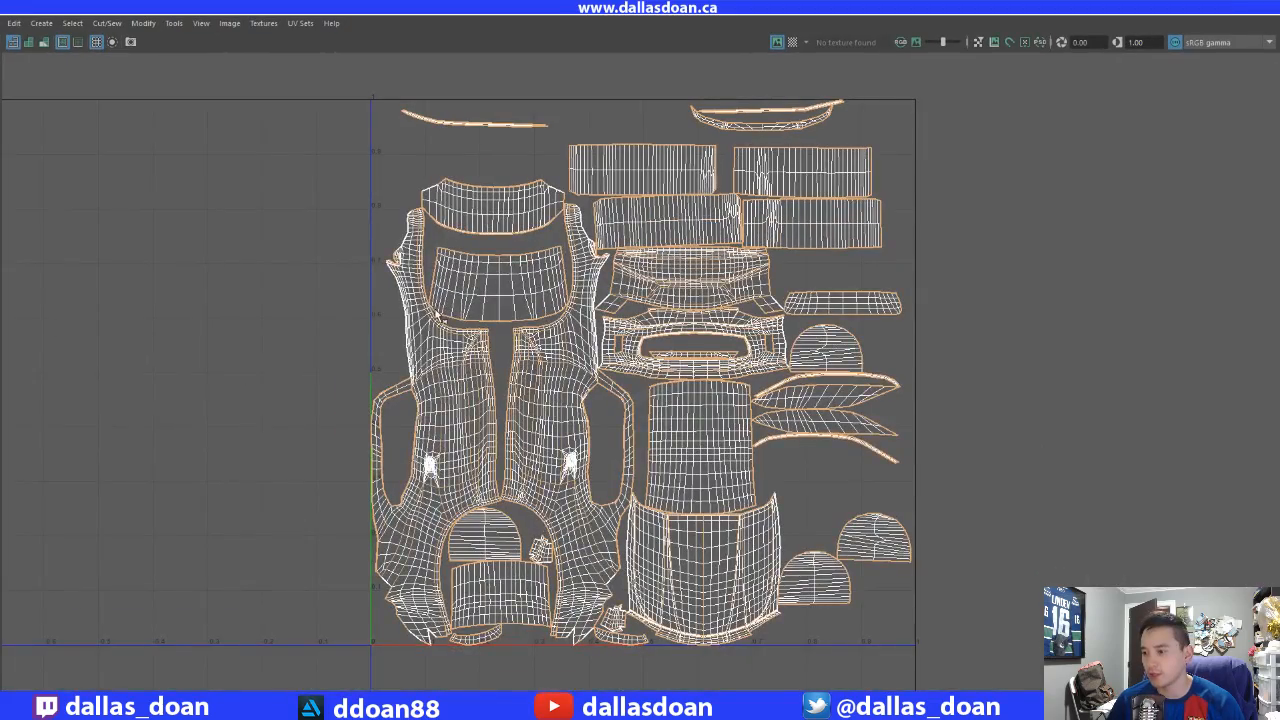
- Start a UV snapshot of the car body and set its size to 2048 x 2048
left_click(130, 42)
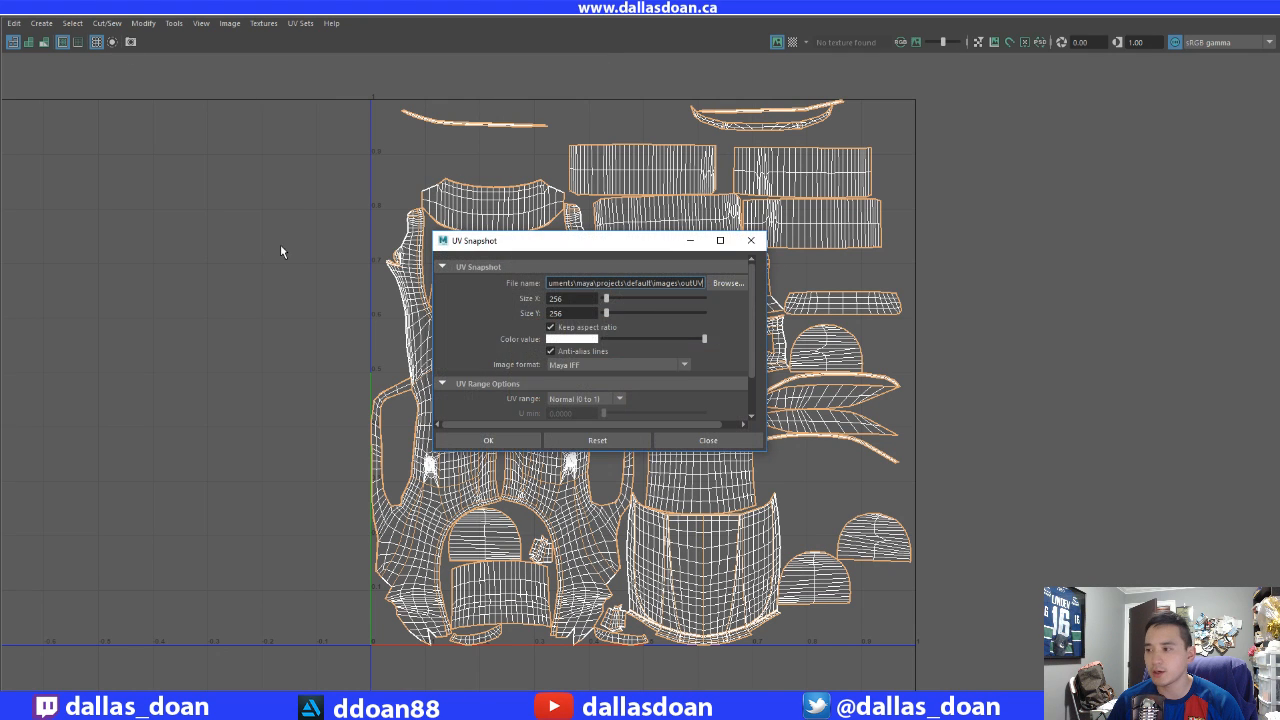
key("Tab")
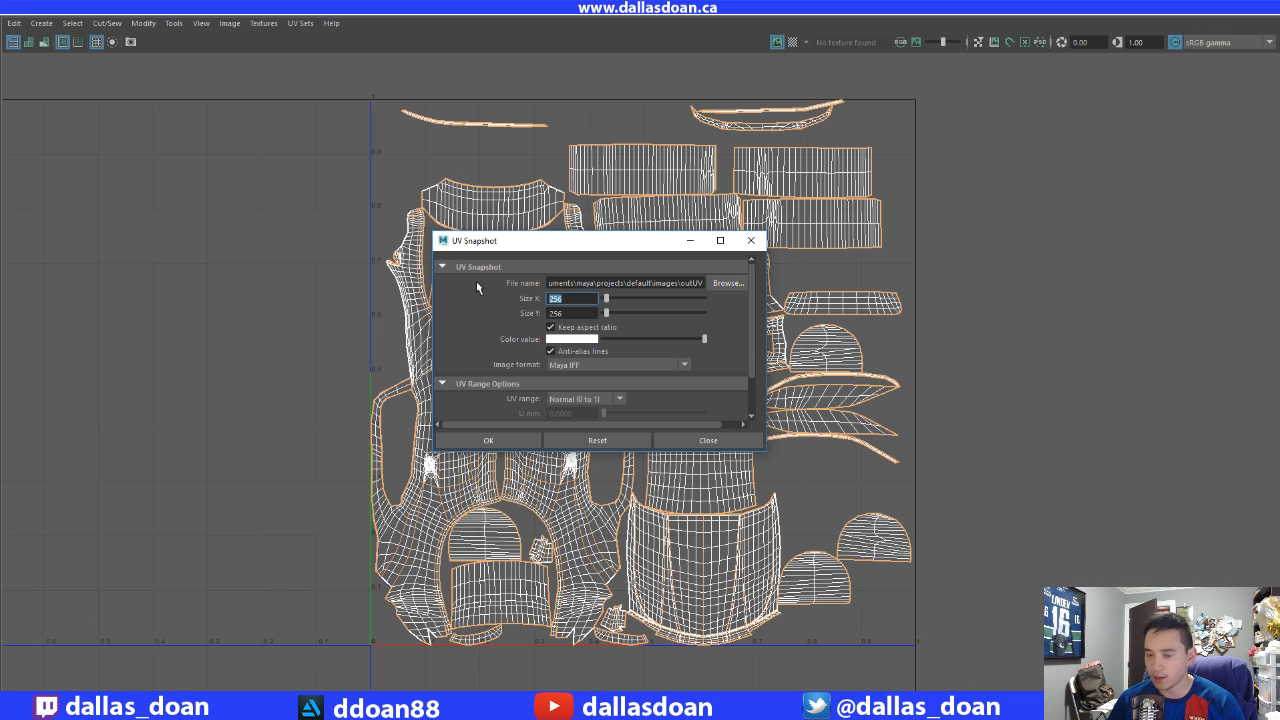
type("2048")
key("Tab")
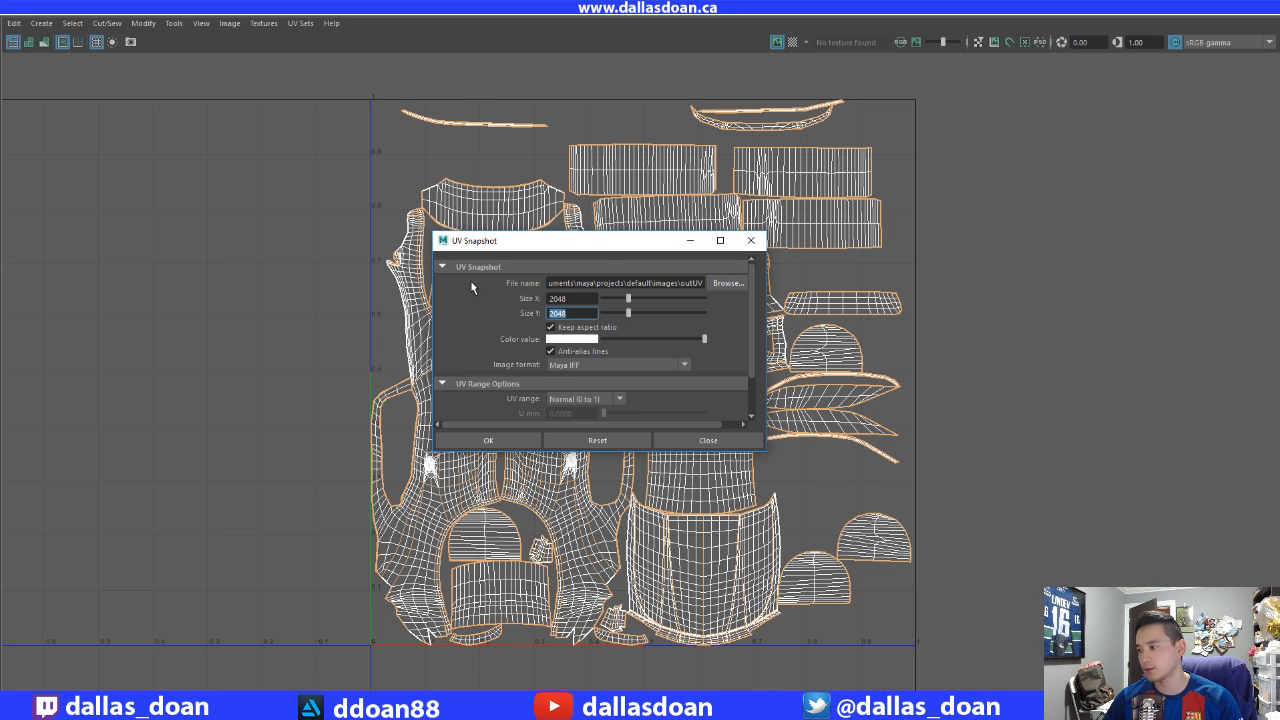
- Browse for the snapshot's save location and go to the folder F:\Dropbox\Public\Camero_2016\textures
left_click(724, 283)
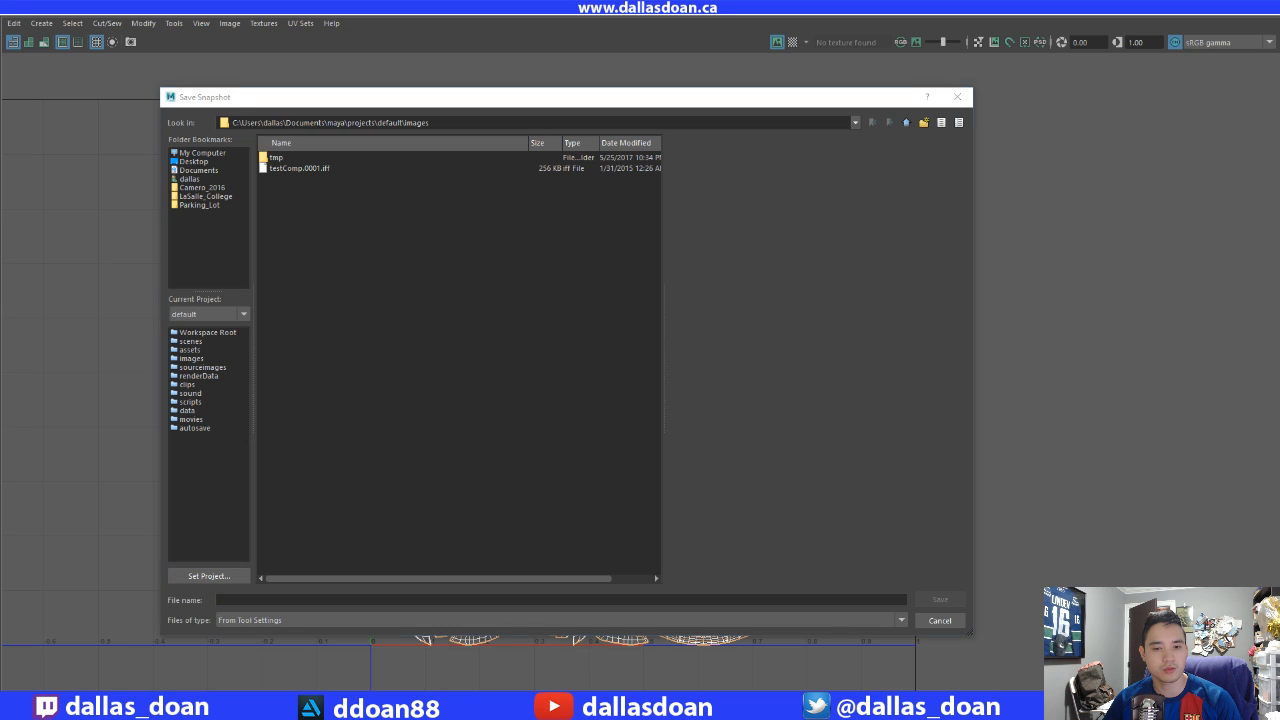
left_click(506, 122)
type("F:\\Dropbox\\Public\\Camero_2016\\textures")
key("ctrl+a")
key("BackSpace")
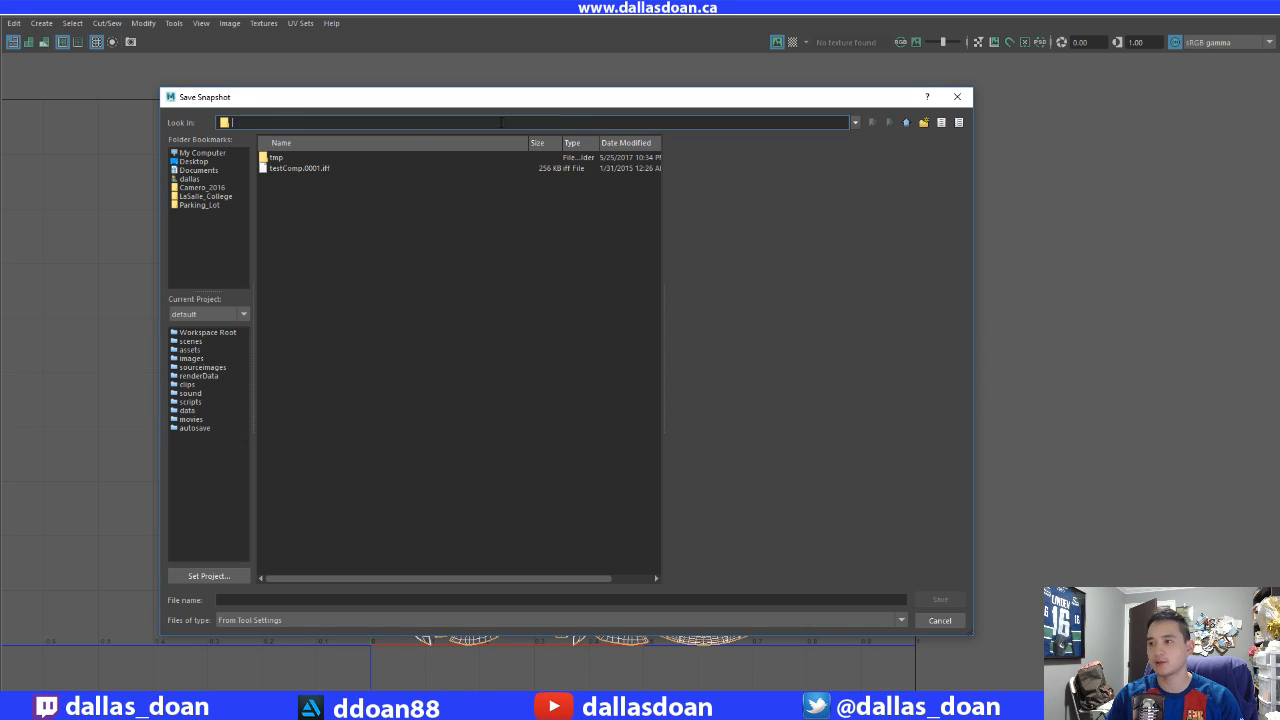
type("F:\\Dropbox\\Public\\Camero_2016\\textures")
key("Return")
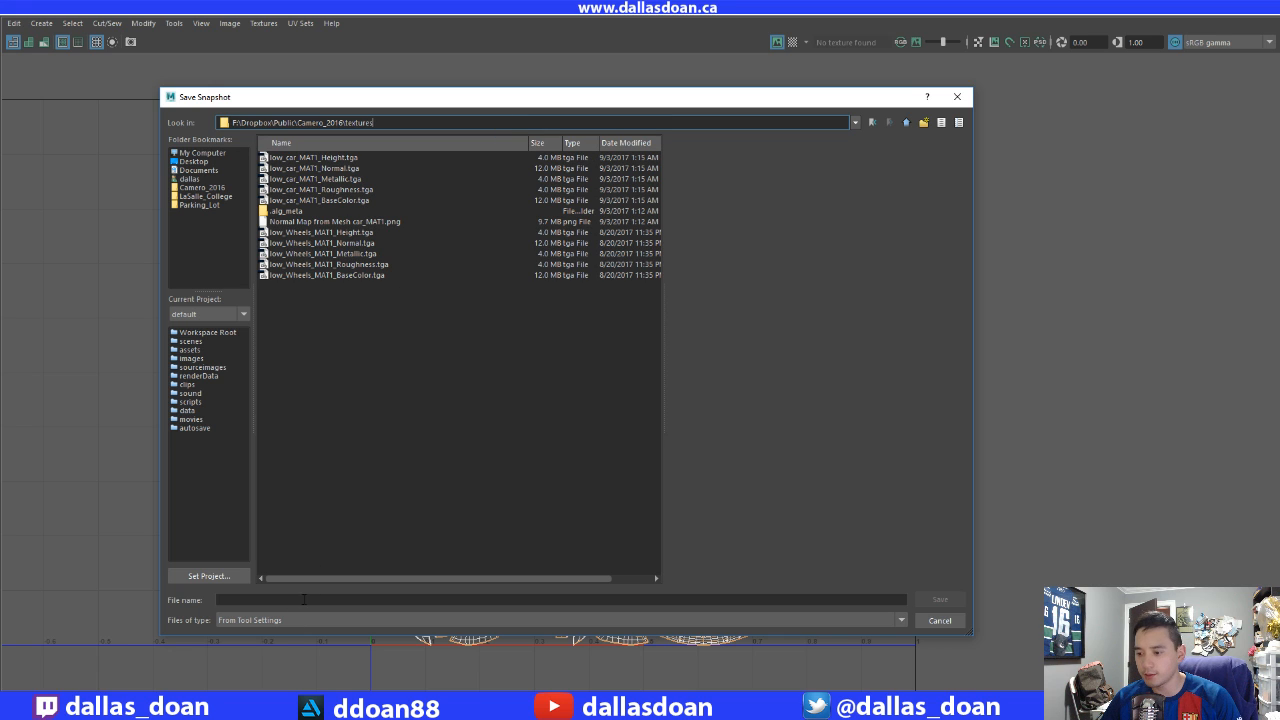
- Name the snapshot file Car_Mat_UVs and save that file choice
left_click(303, 599)
type("Car")
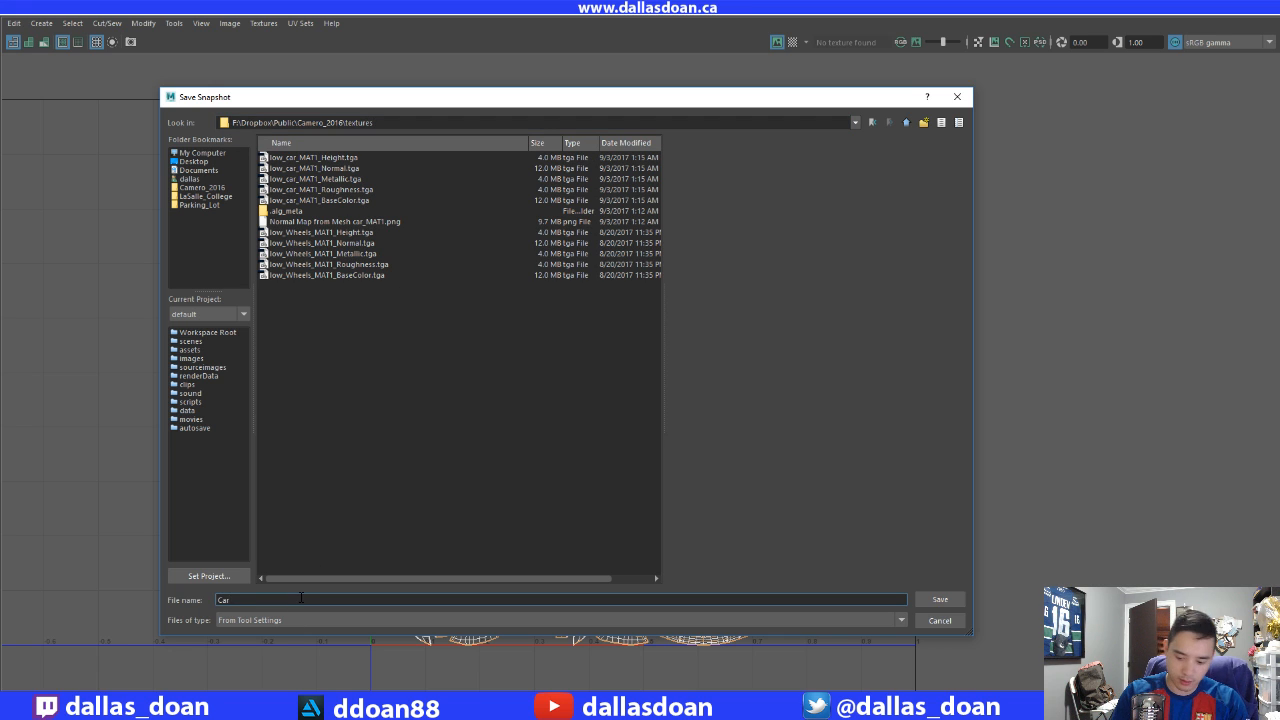
type("_Mat_")
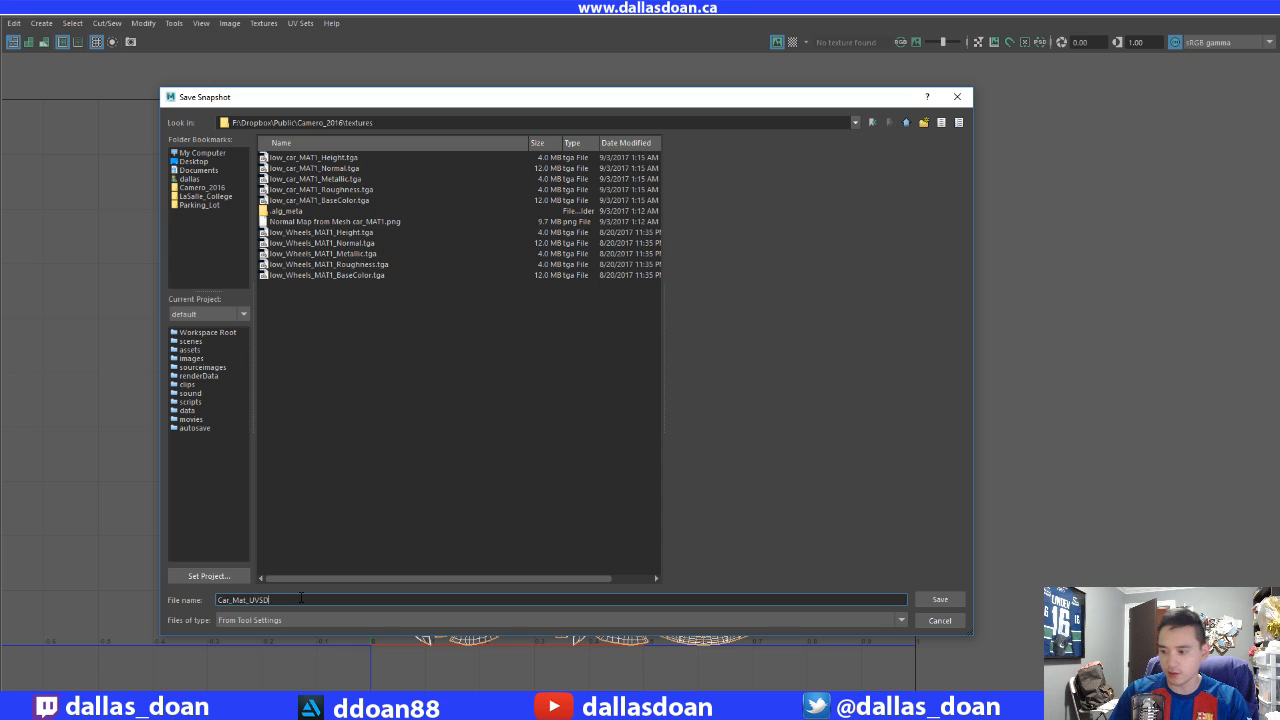
type("UVs")
key("Return")
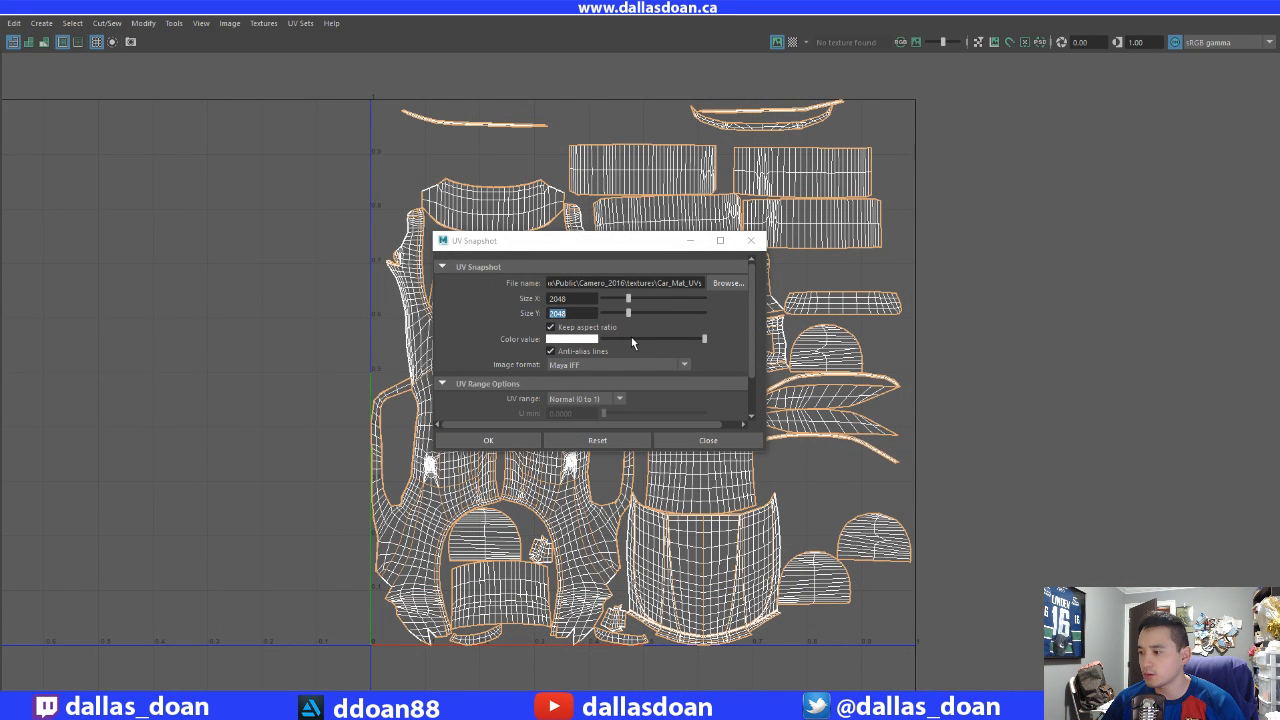
- Set the UV snapshot's image format to Targa and export it
left_click_drag(692, 338, 586, 342)
left_click_drag(486, 339, 775, 453)
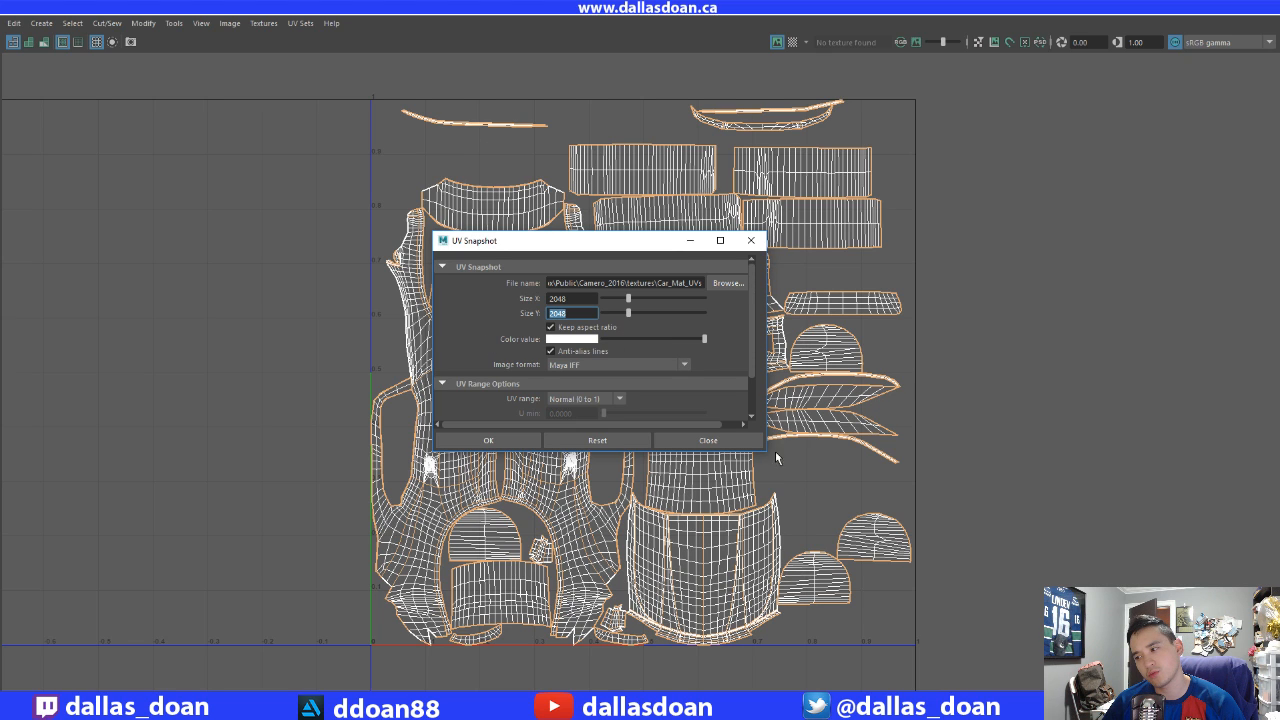
left_click(572, 366)
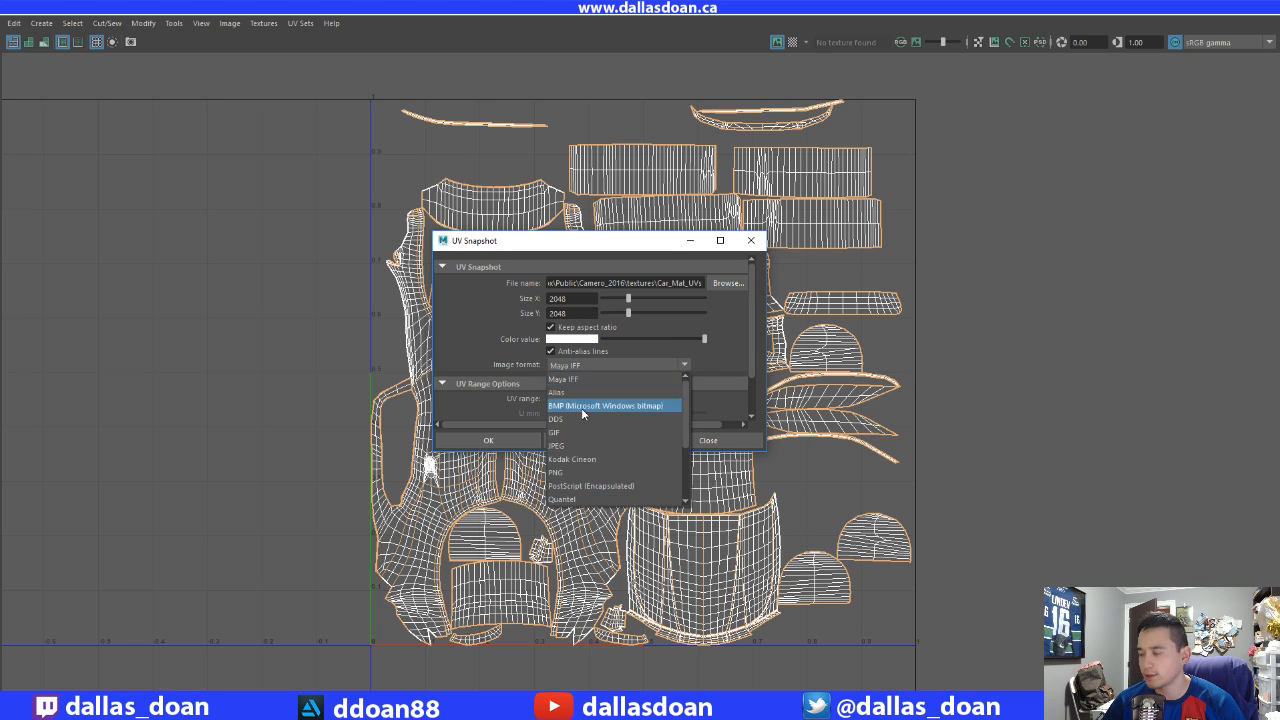
left_click(578, 444)
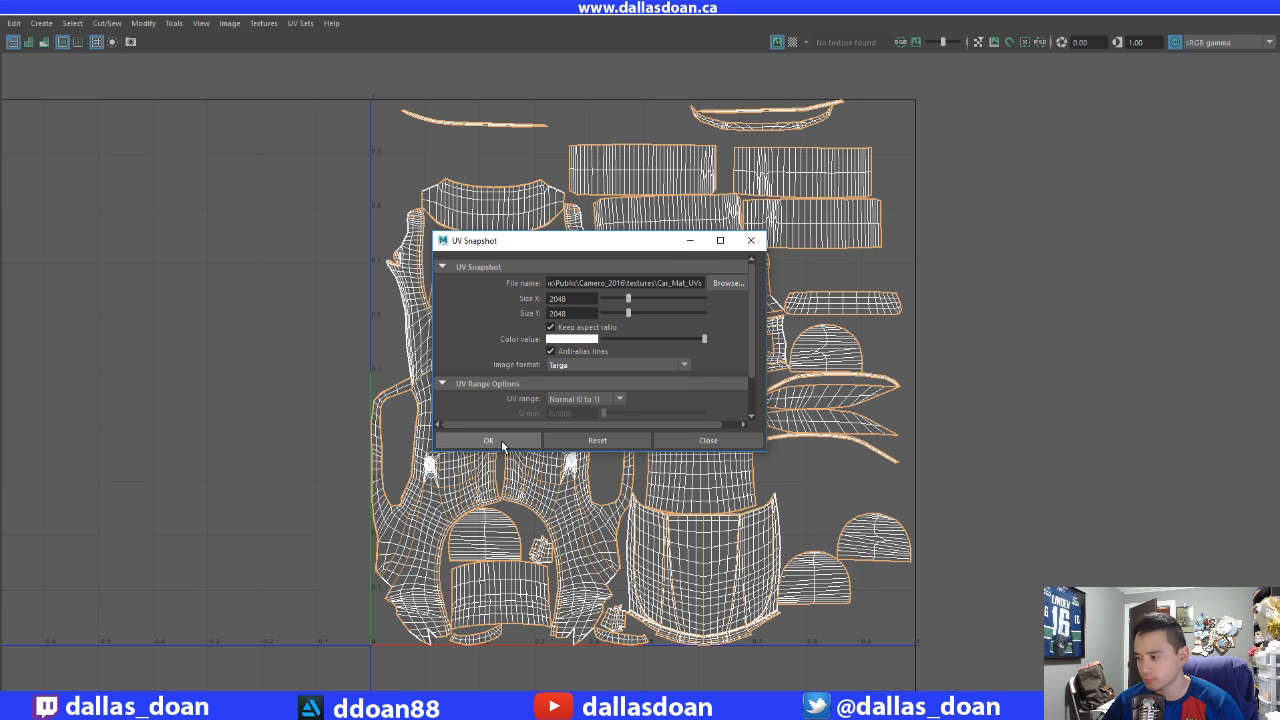
left_click(489, 440)
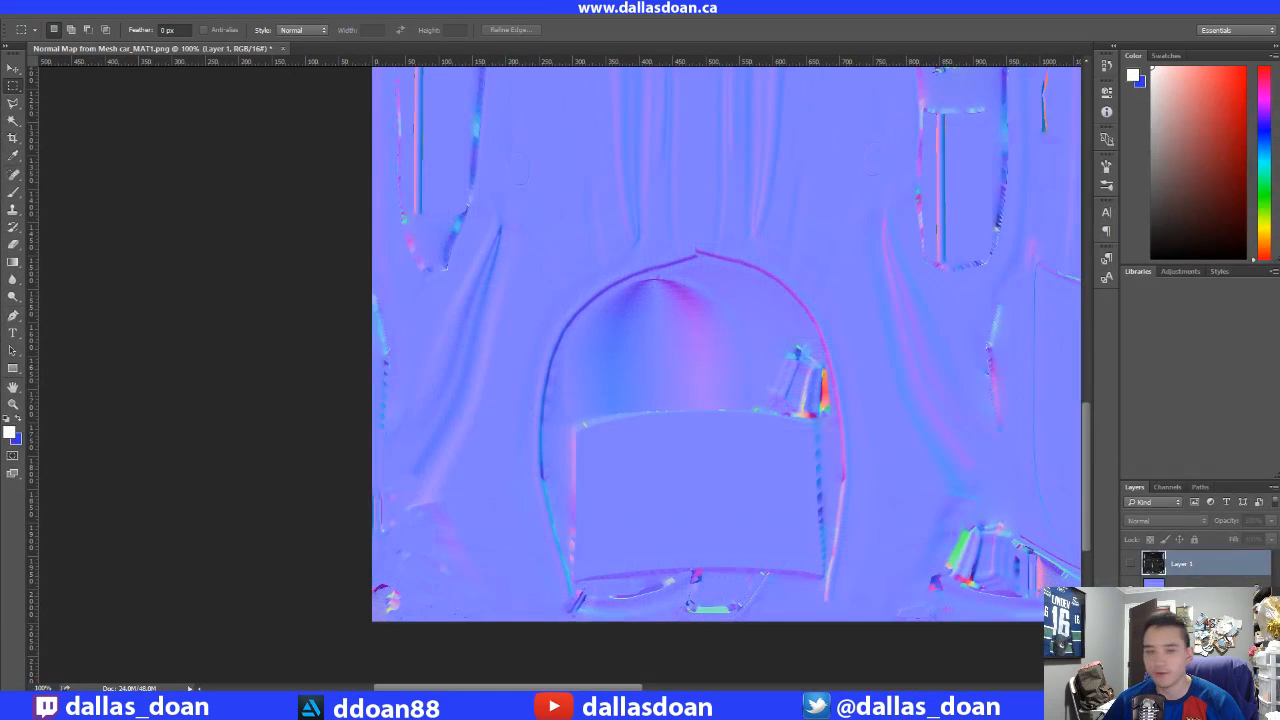
- Switch to Photoshop, open Car_Mat_UVs.tga as its own document and invert its colors
left_click_drag(8, 283, 400, 52)
key("ctrl+a")
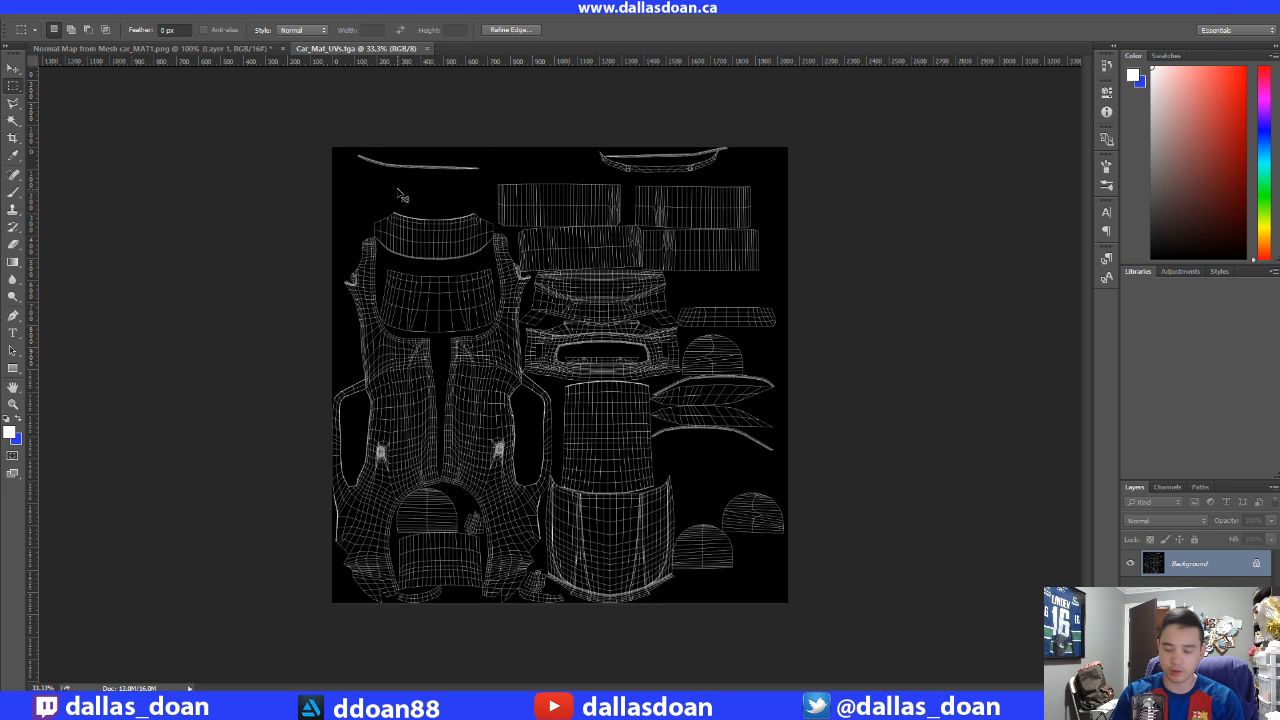
key("ctrl+d")
key("ctrl+i")
- Copy the entire inverted UV image into the Normal Map from Mesh car_MAT1.png document as a new layer
key("ctrl+a")
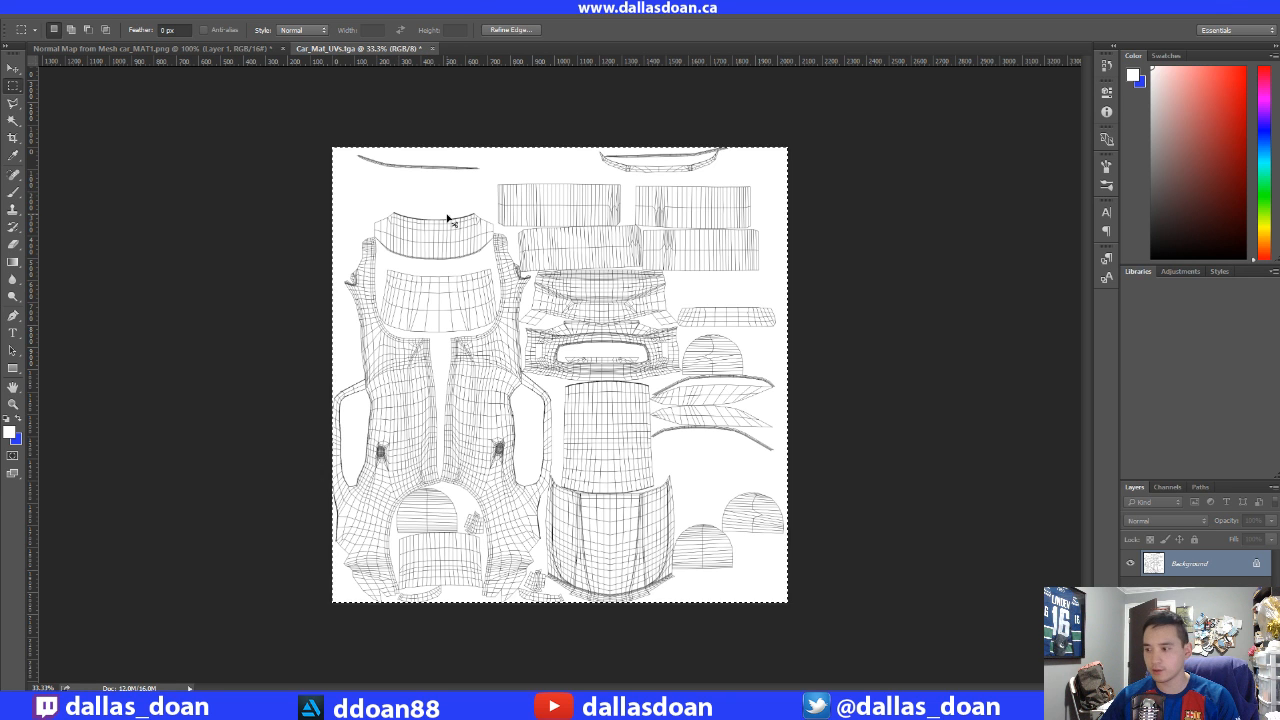
left_click(207, 49)
key("ctrl+v")
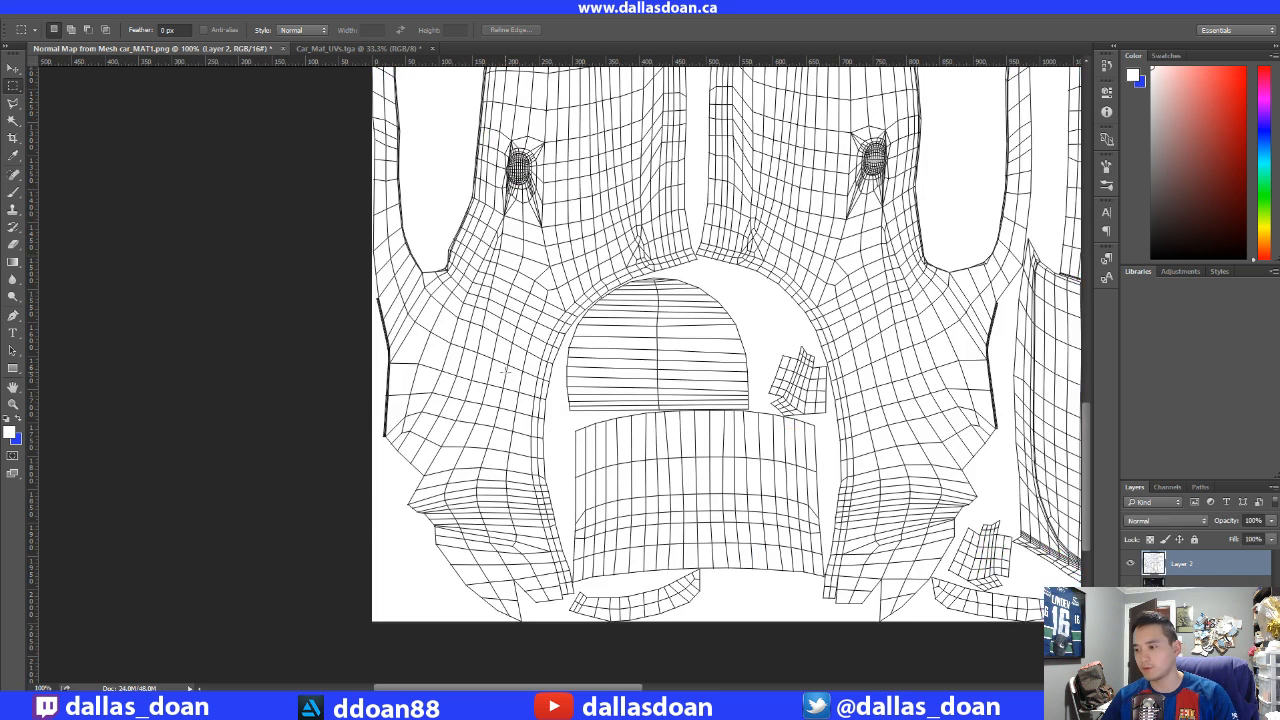
- Rename the pasted wireframe layer as UV
key("ctrl+minus")
key("ctrl+minus")
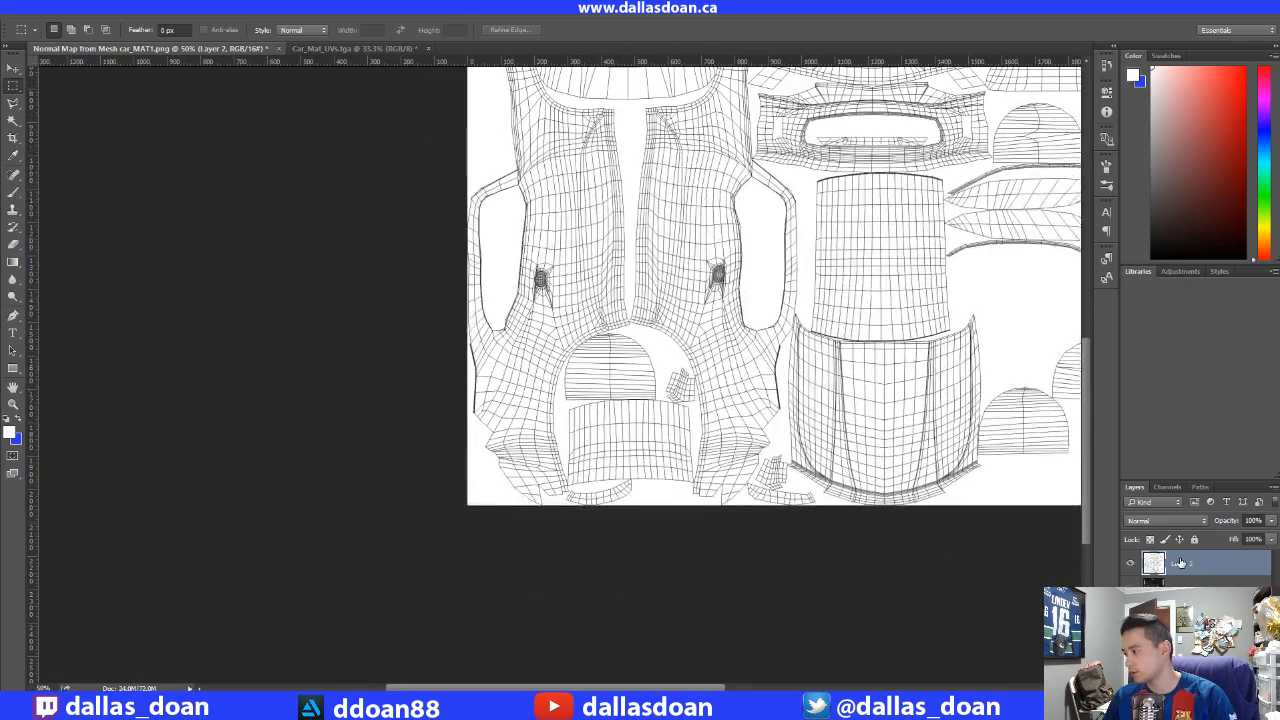
double_click(1180, 563)
type("UV")
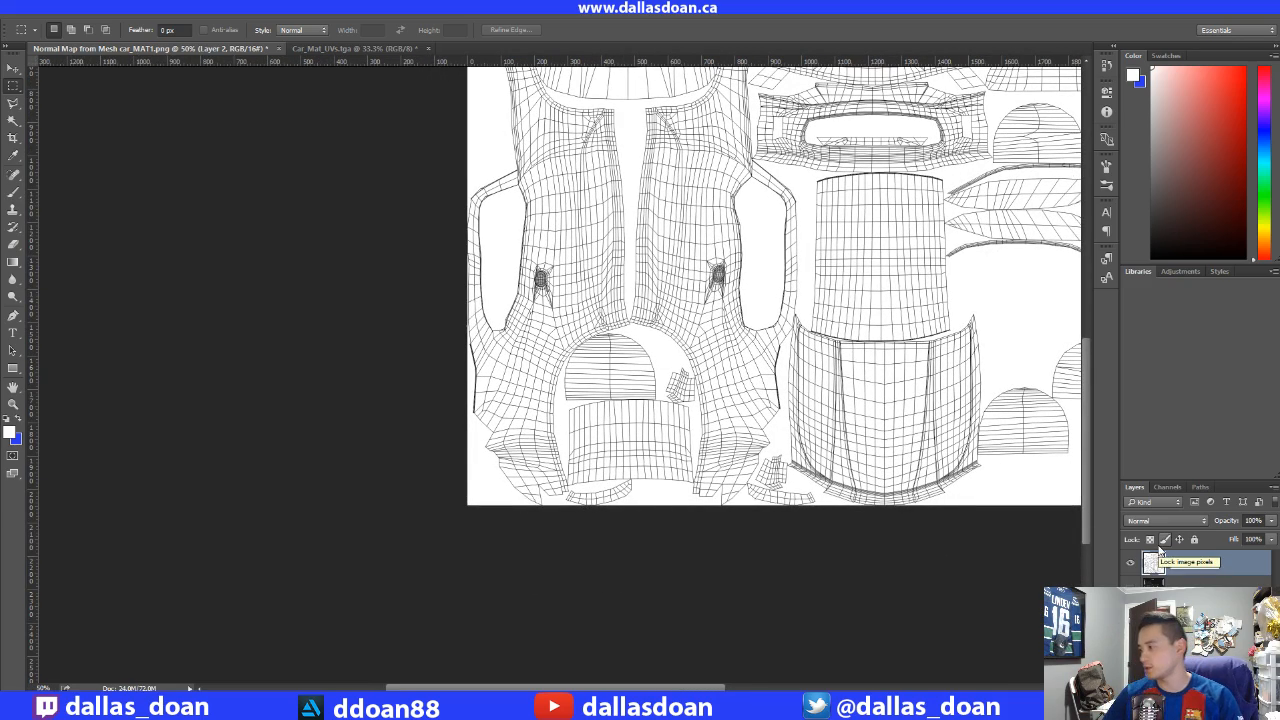
key("Return")
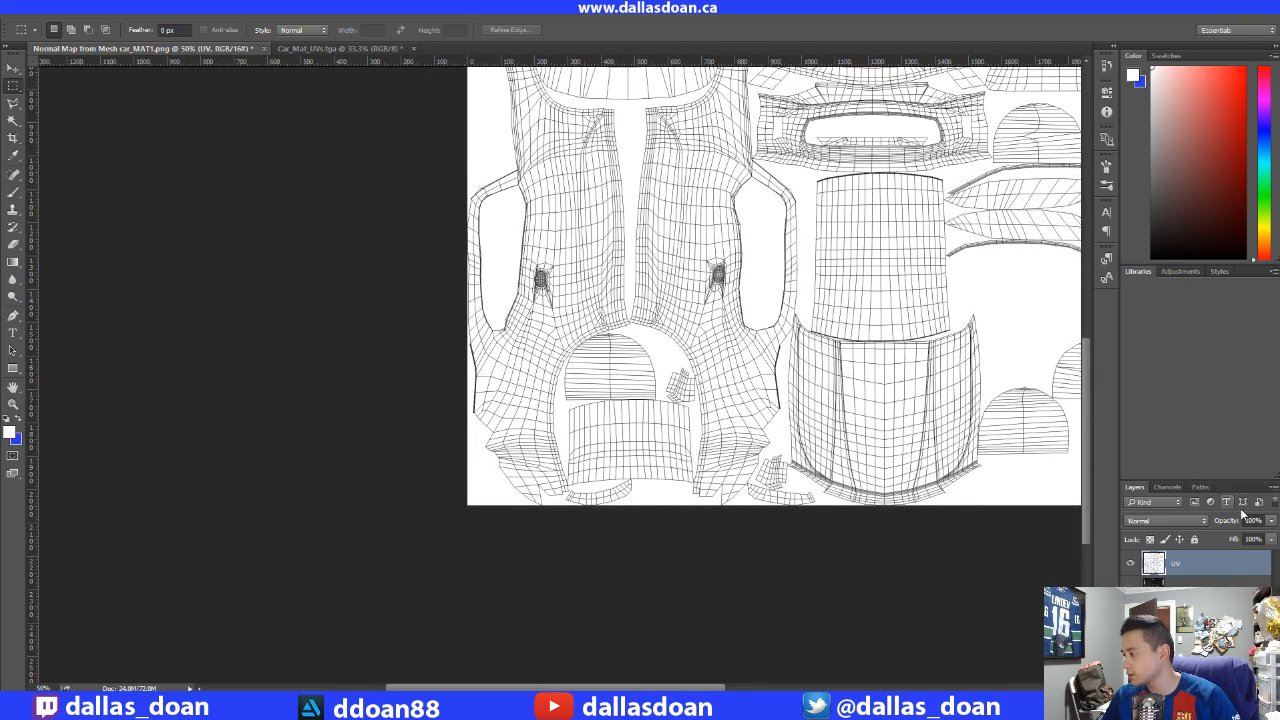
- Set the UV layer's blend mode to Multiply so the wireframe overlays the normal map
left_click(1160, 521)
left_click(1150, 293)
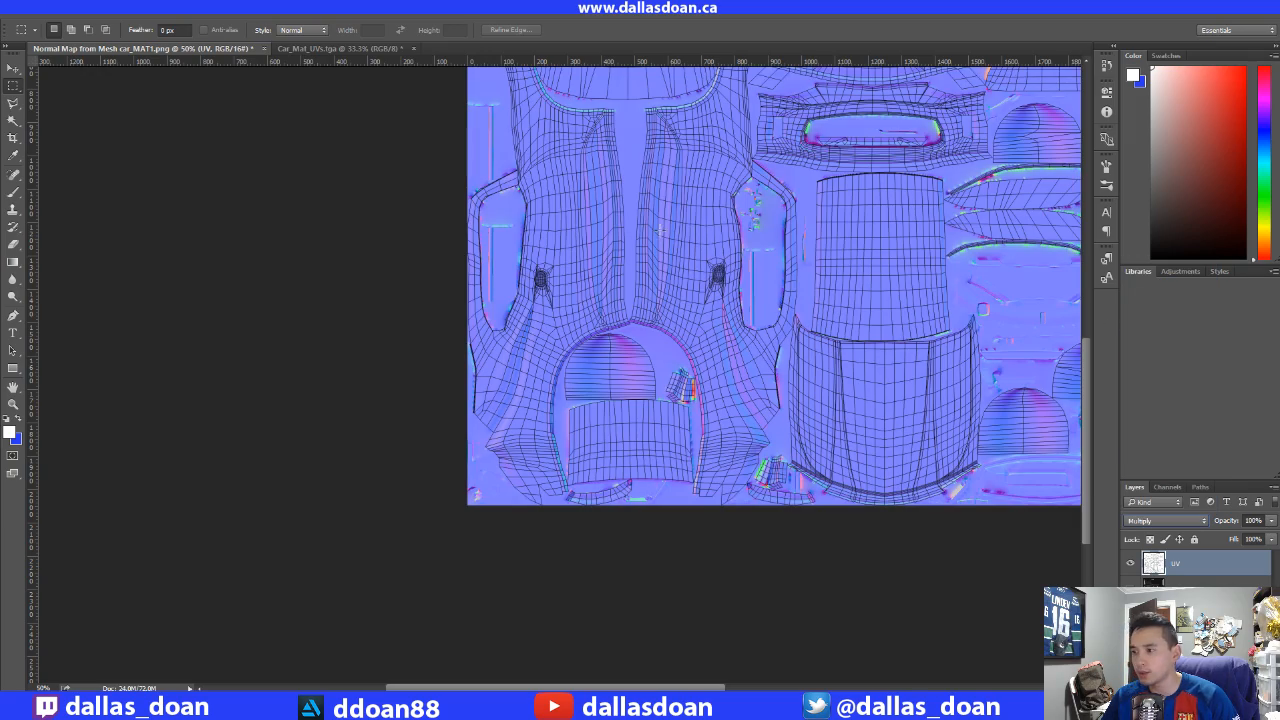
- Sample the flat blue beside the side window frame's inner corner for the Brush and try a stroke over the corner artifact
scroll(487, 178, "up", 3, "alt")
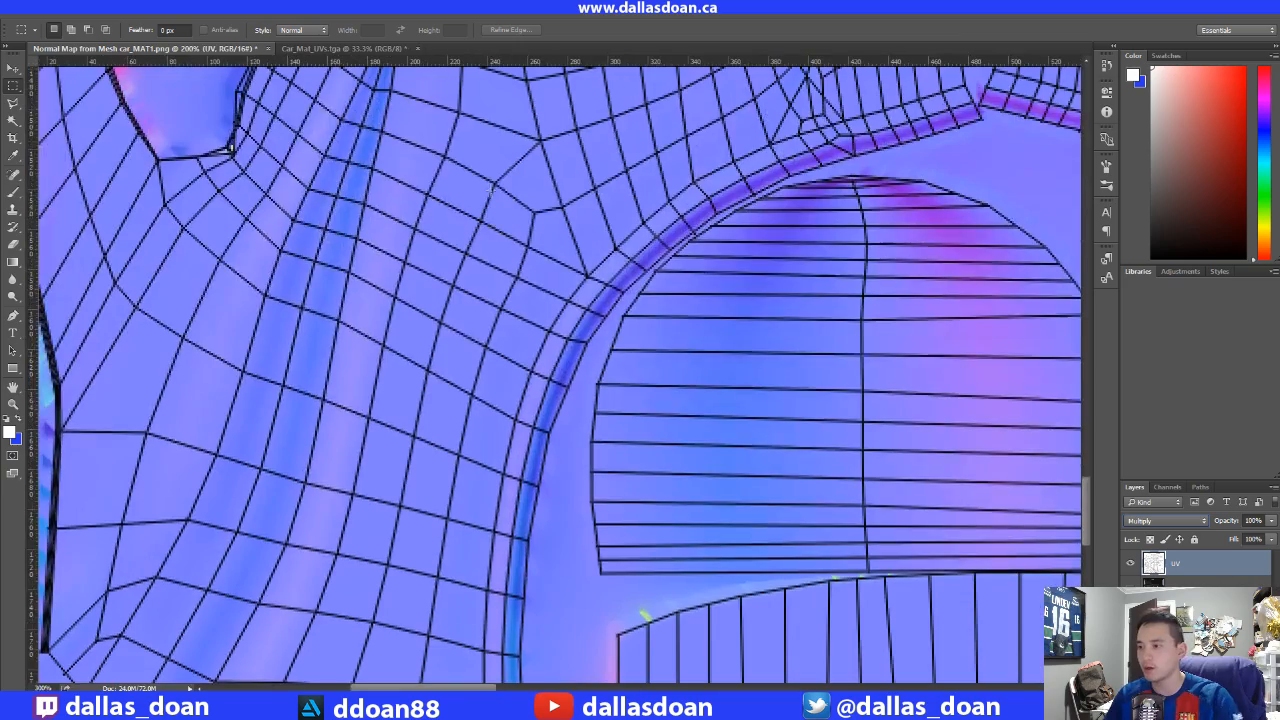
left_click_drag(511, 343, 620, 600)
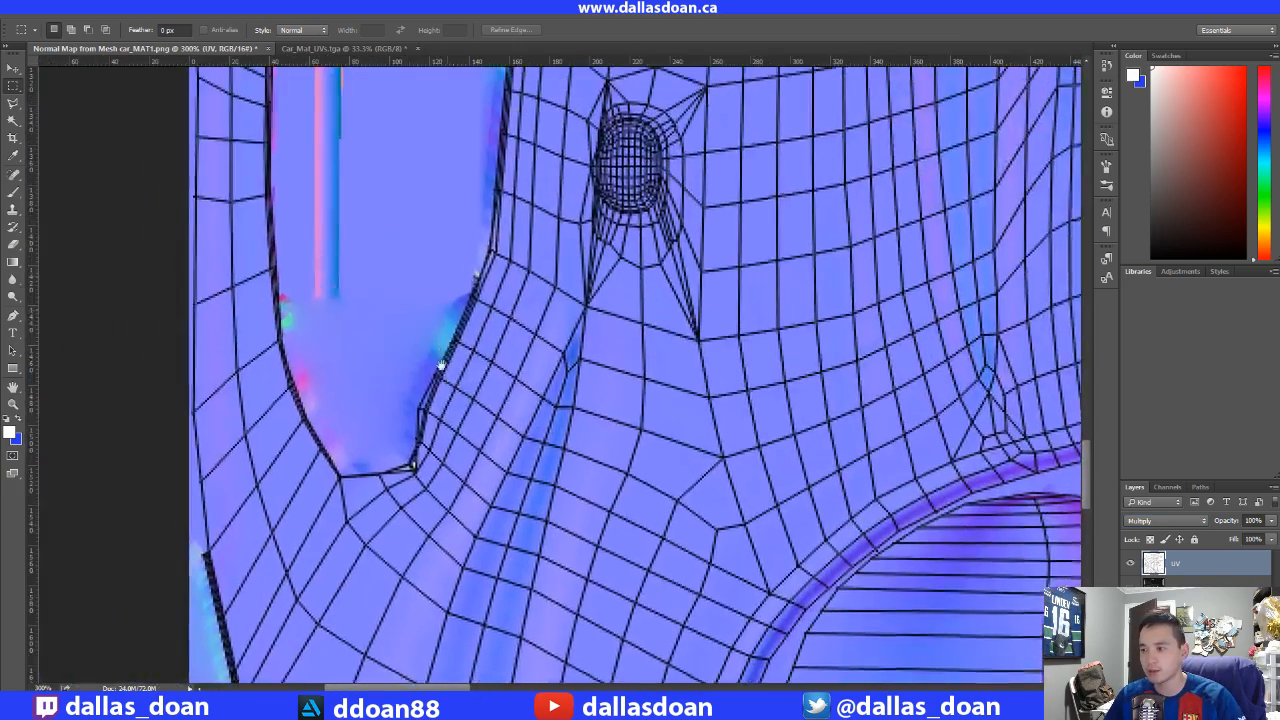
left_click_drag(437, 140, 454, 345)
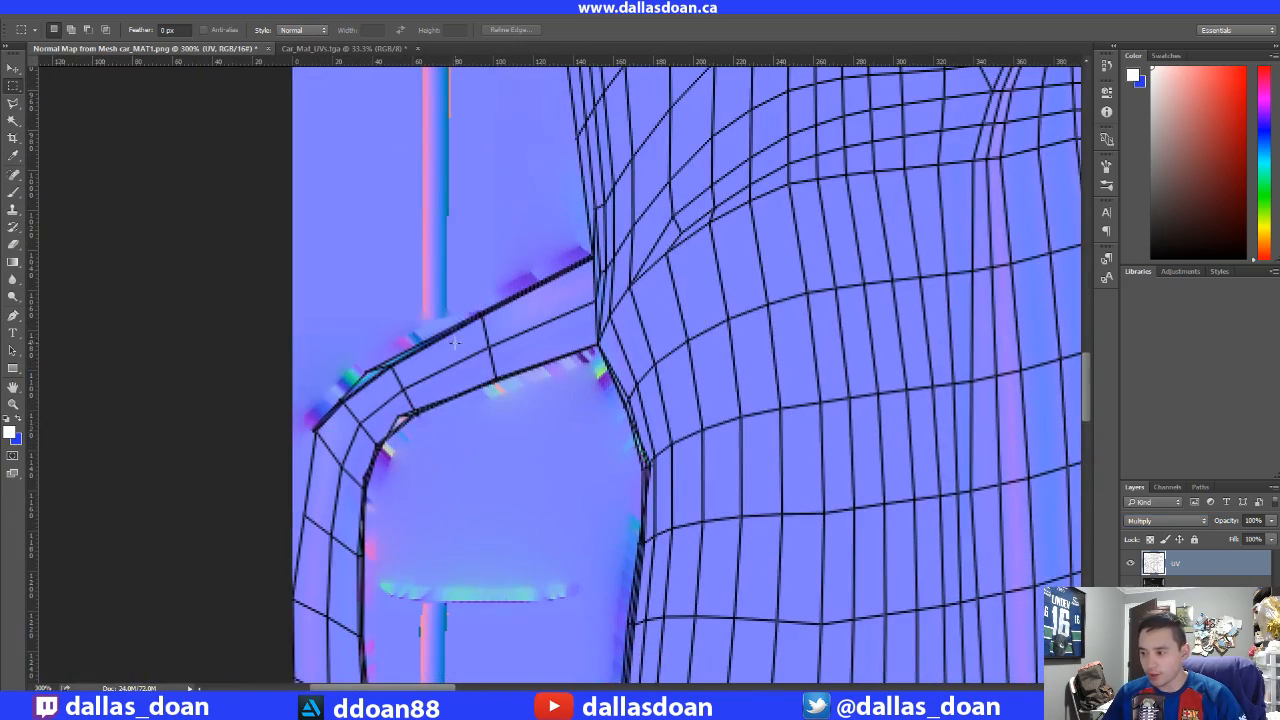
scroll(450, 340, "up", 4, "alt")
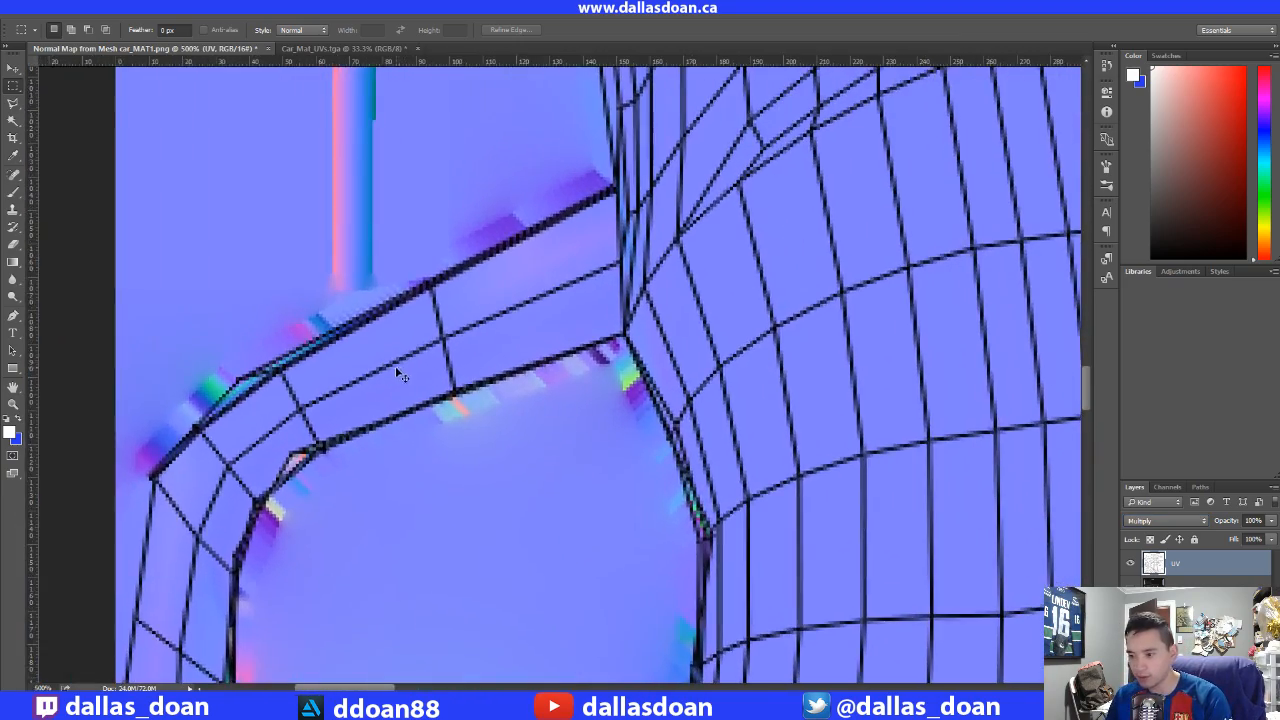
scroll(393, 367, "up", 5, "alt")
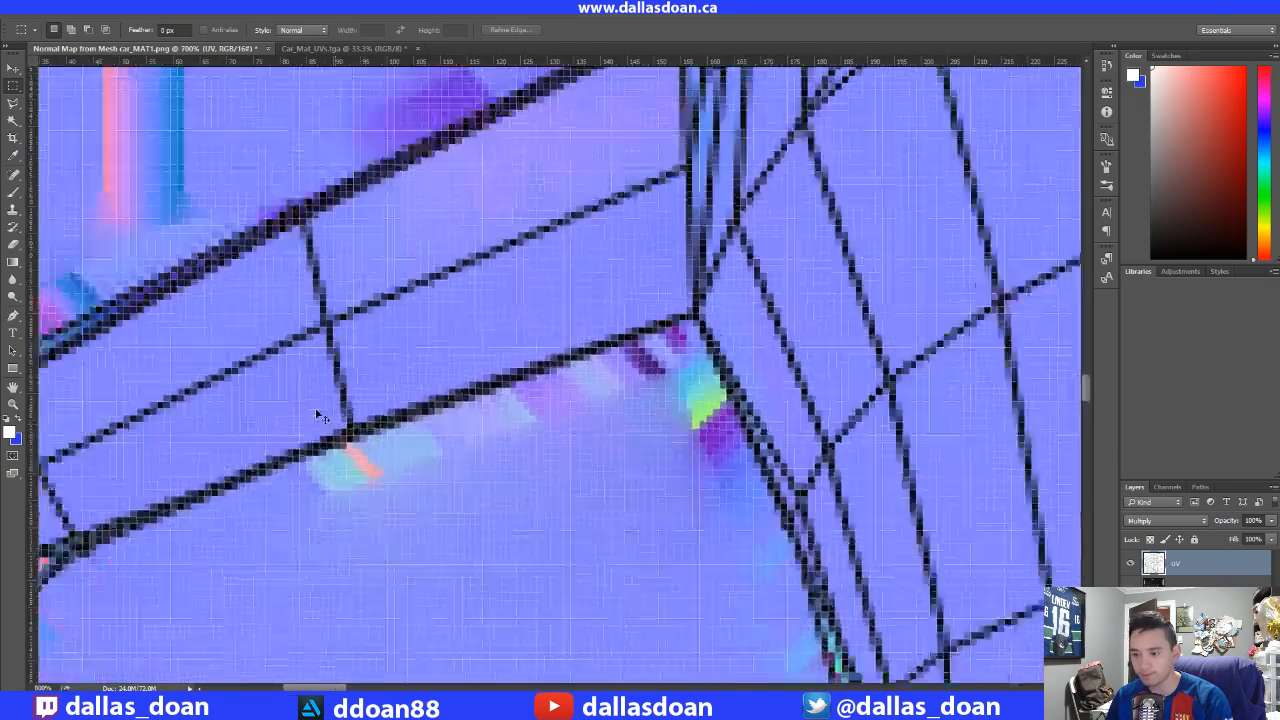
mouse_move(426, 347)
left_mouse_down()
mouse_move(434, 323)
mouse_move(429, 337)
left_mouse_up()
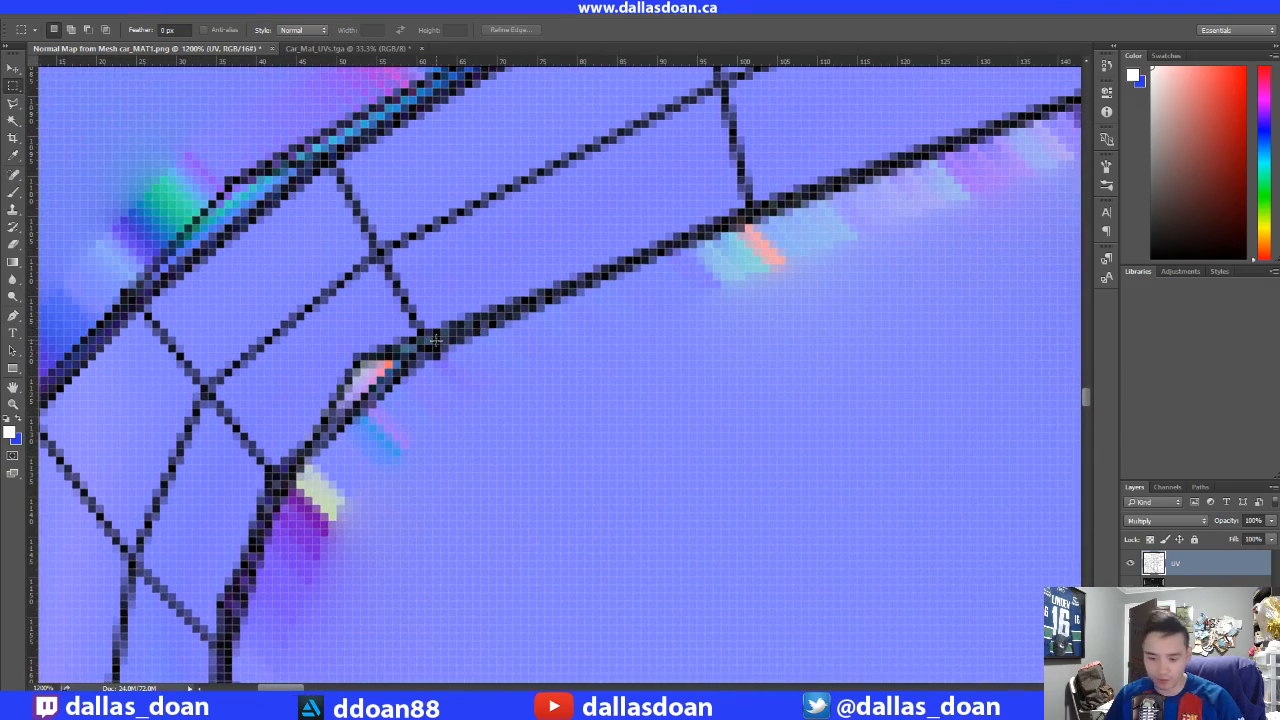
key("i")
left_click(341, 343)
key("b")
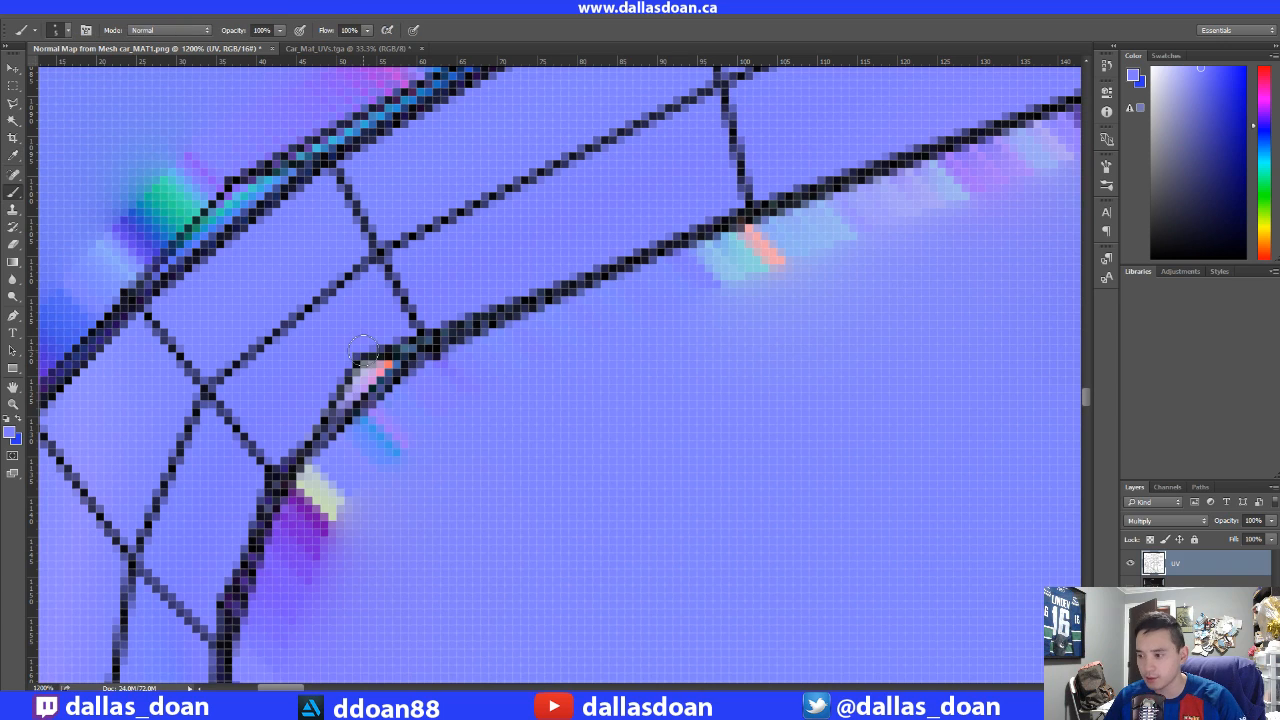
left_click_drag(368, 356, 374, 380)
key("ctrl+z")
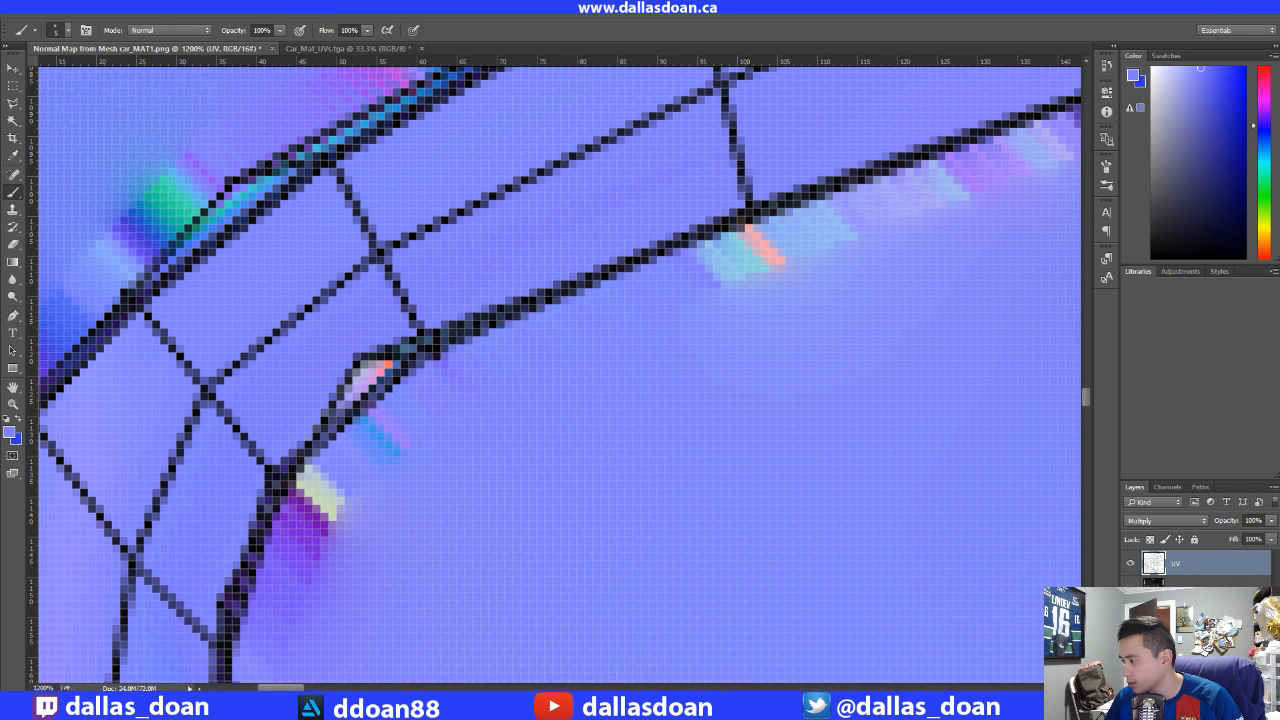
- Duplicate the Background normal map layer, keeping the untouched original under the name OG
left_click(1190, 615)
key("ctrl+j")
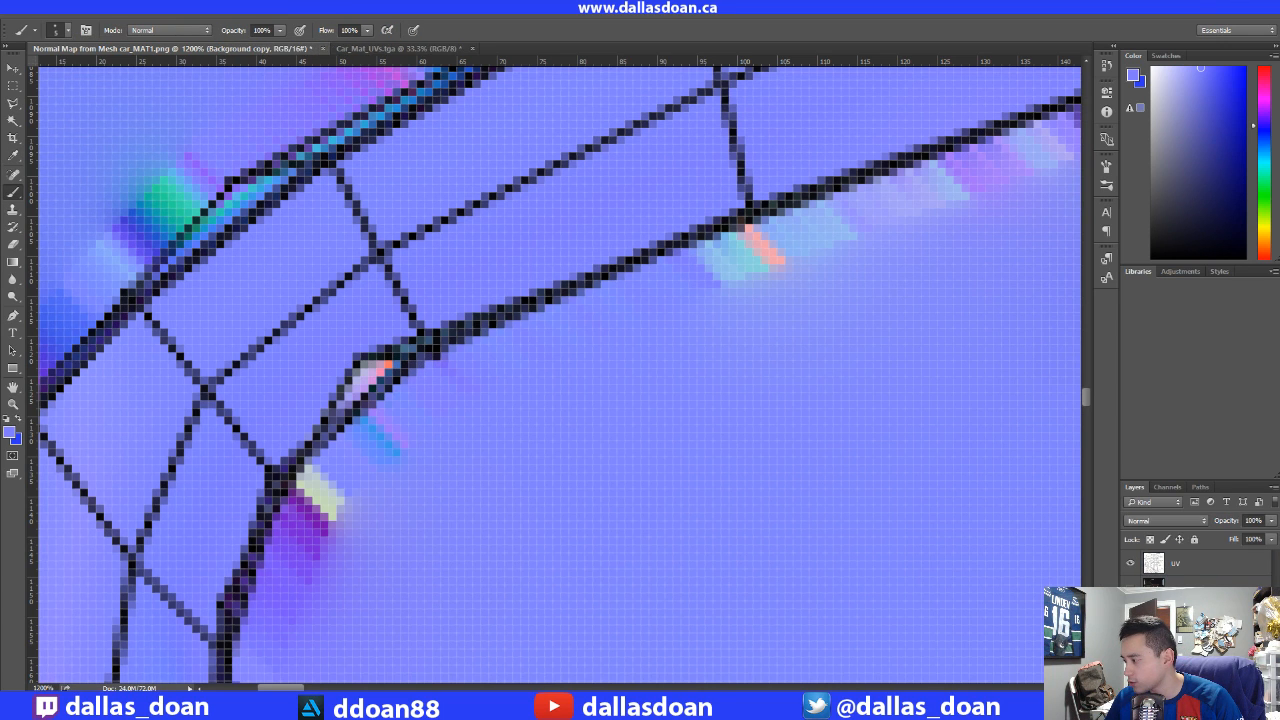
key("ctrl+z")
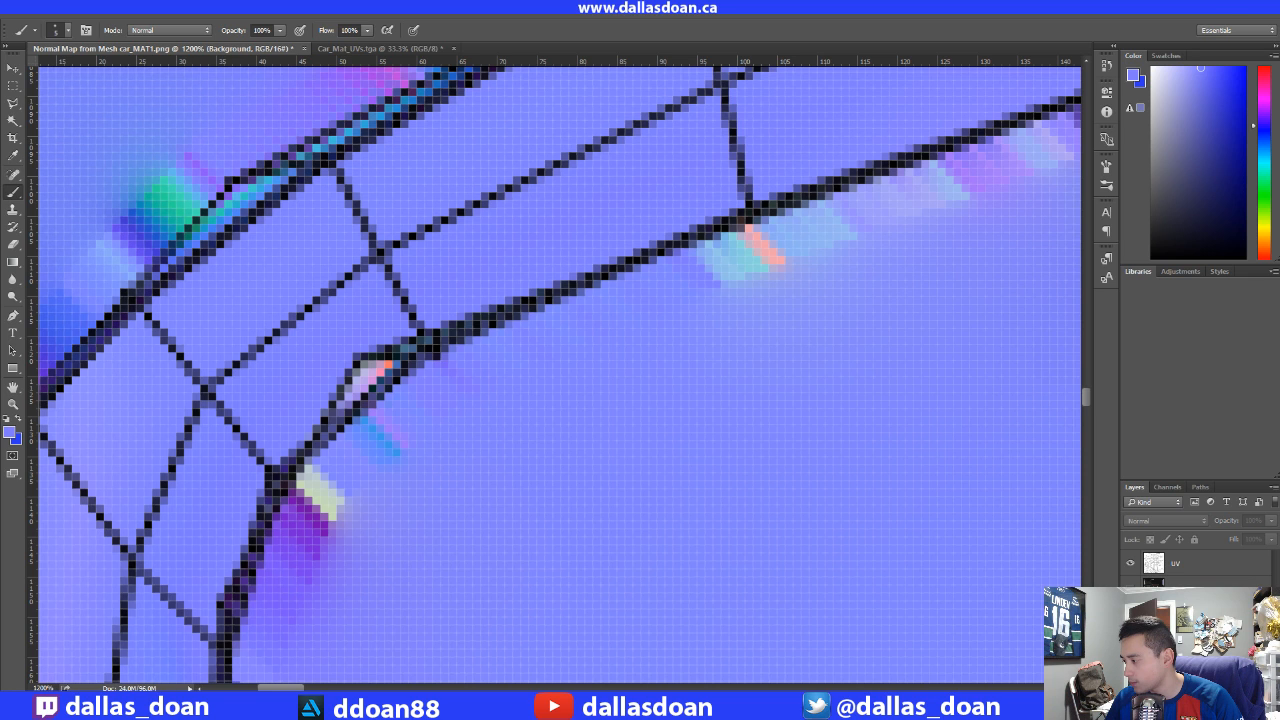
key("ctrl+j")
double_click(1190, 640)
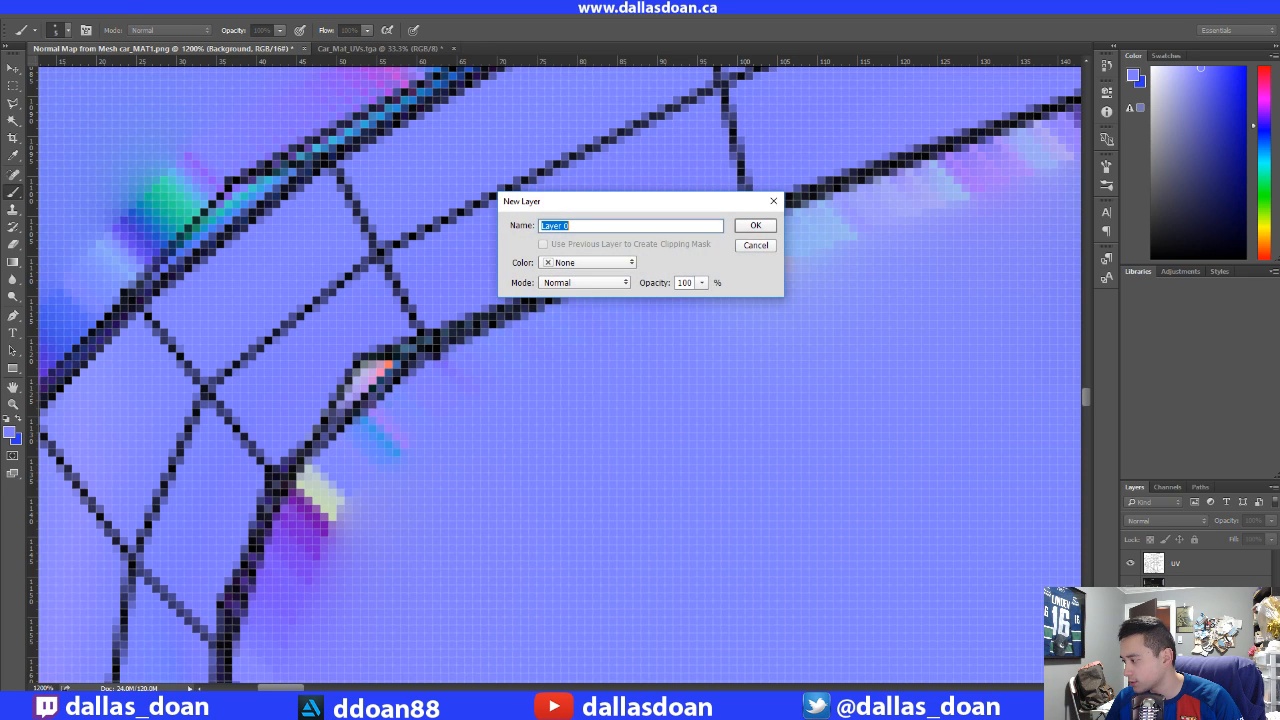
left_click(756, 245)
key("ctrl+j")
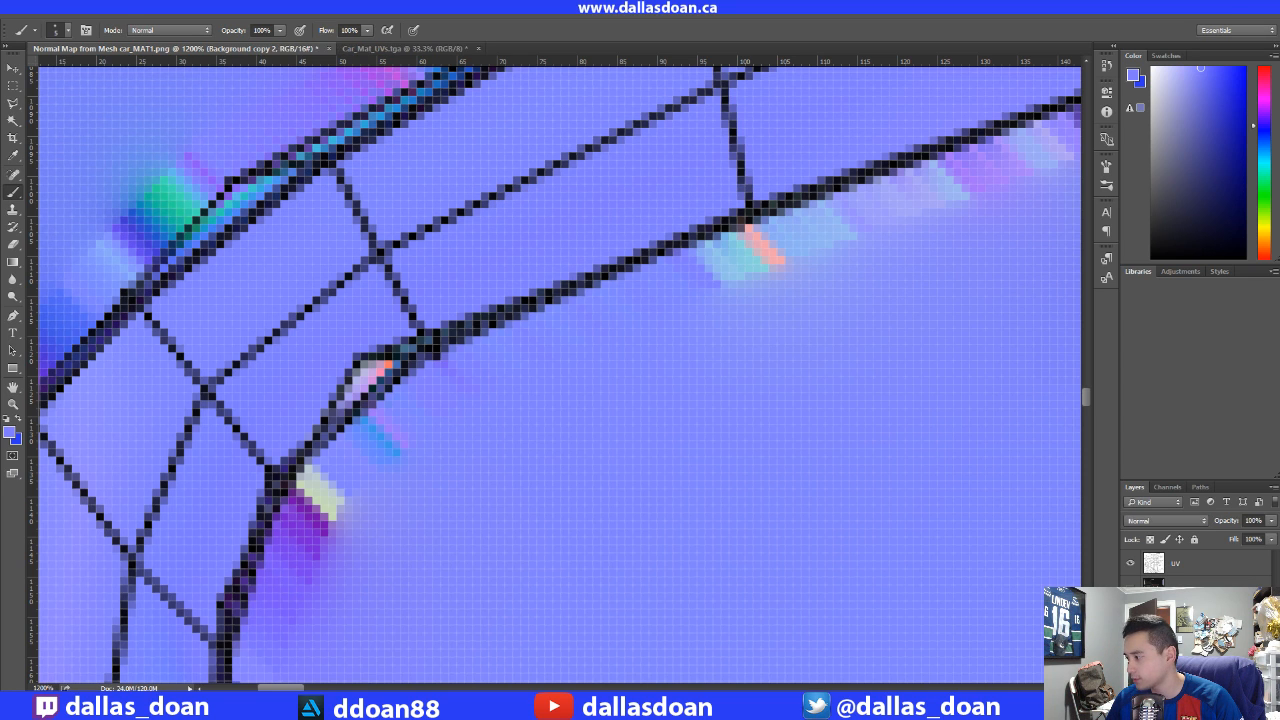
type("OG")
key("Return")
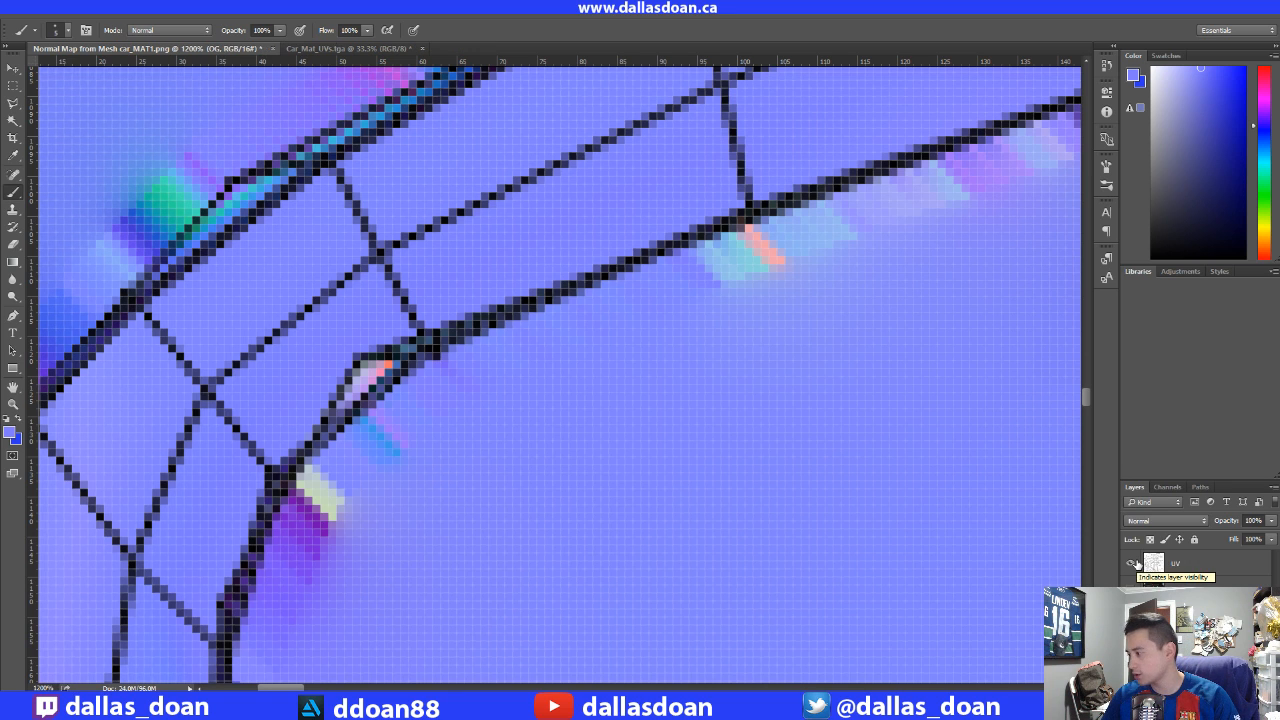
- On the Background copy layer, paint over the orange and pink artifact at the window frame's inner corner and check it without the wireframe
left_click(1178, 615)
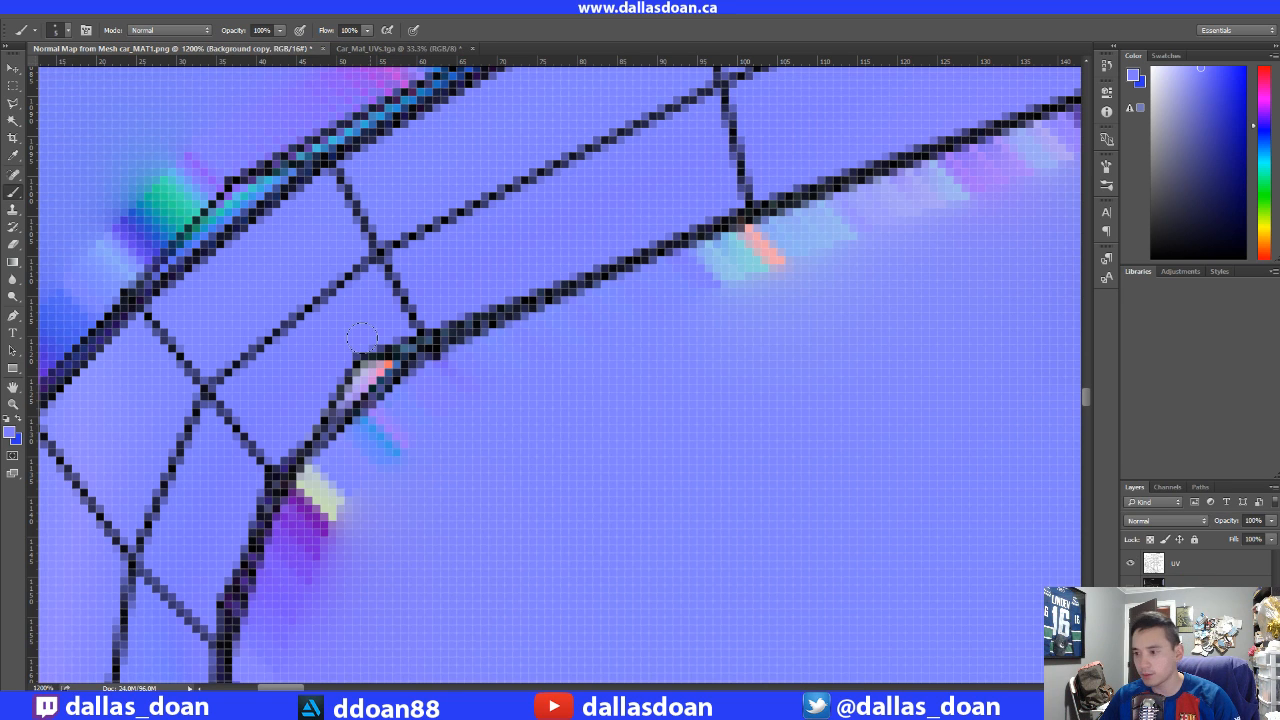
left_click_drag(360, 366, 324, 418)
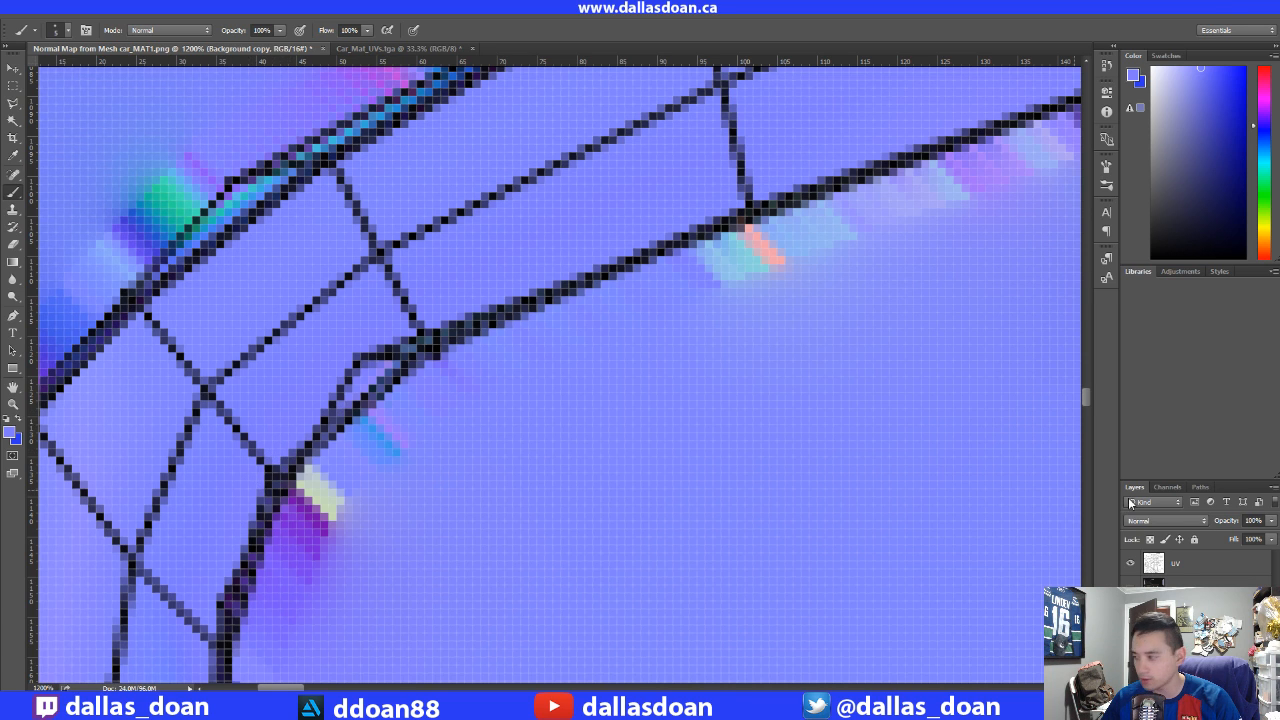
left_click(1131, 565)
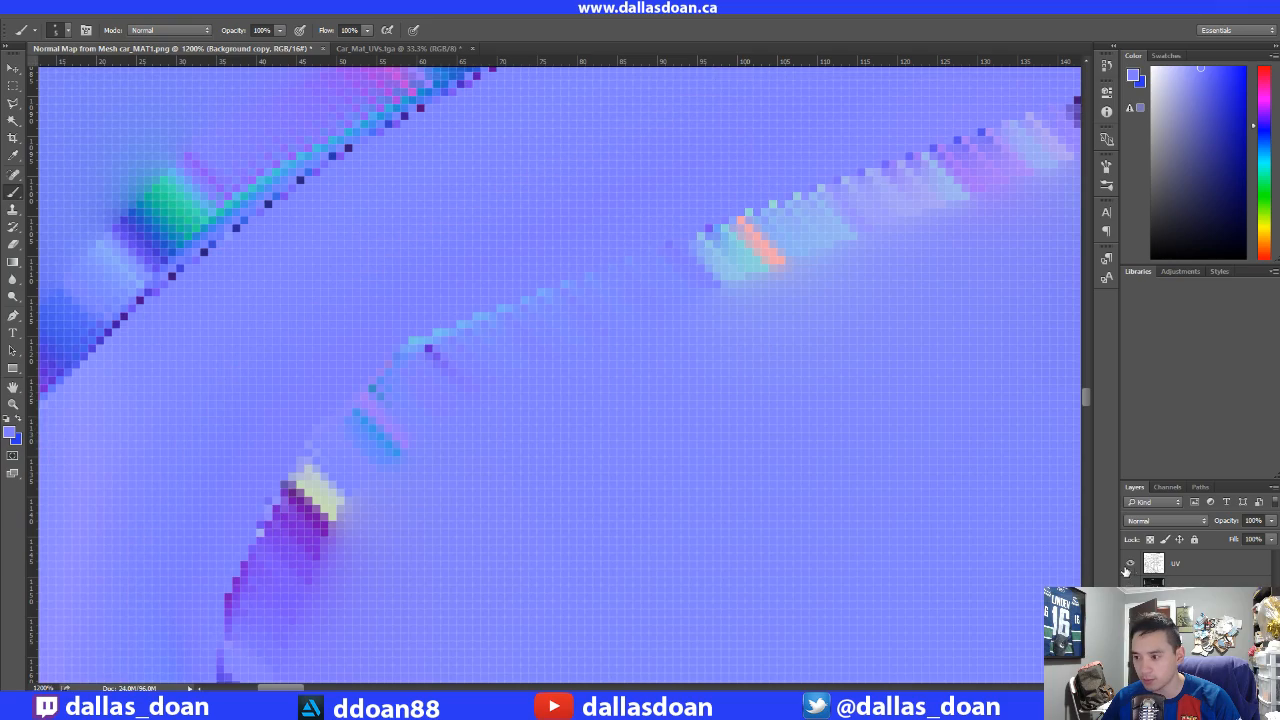
left_click(1131, 565)
- Inspect the edge artifacts around the opposite side window frame, comparing the map with and without the UV wireframe
left_click_drag(666, 339, 551, 414)
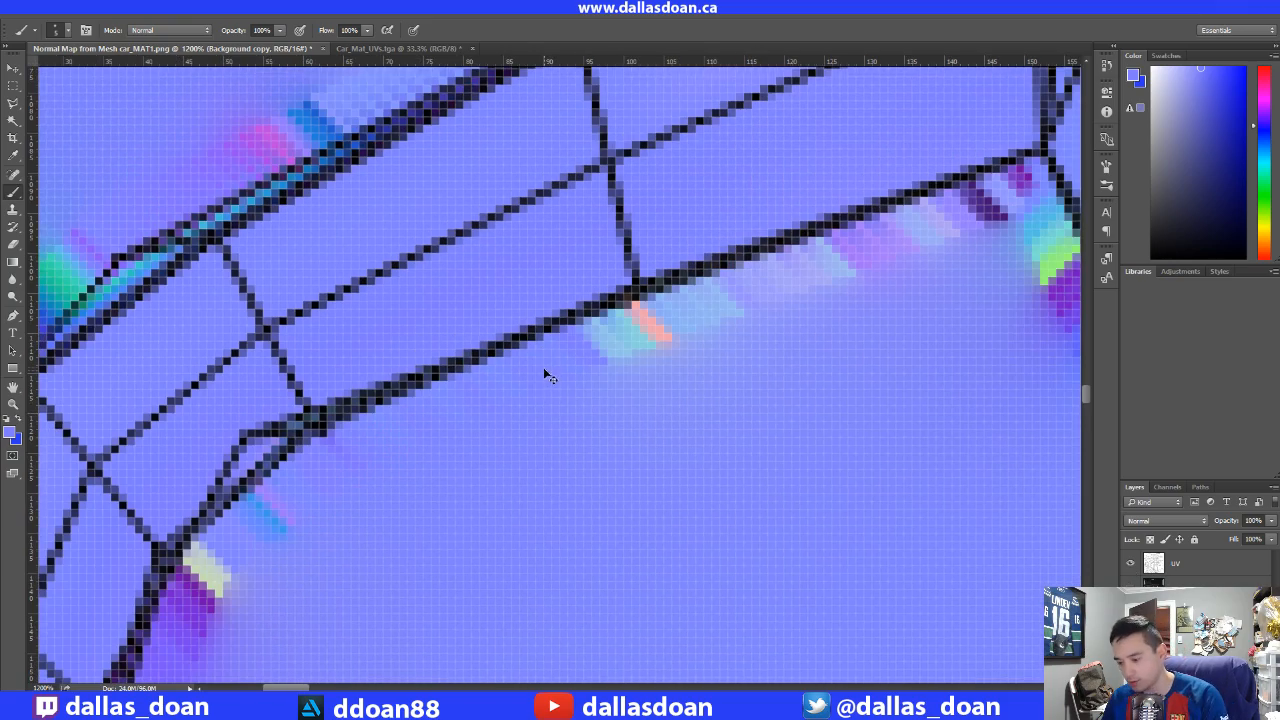
key("ctrl+minus")
key("ctrl+minus")
key("ctrl+minus")
key("ctrl+minus")
key("ctrl+minus")
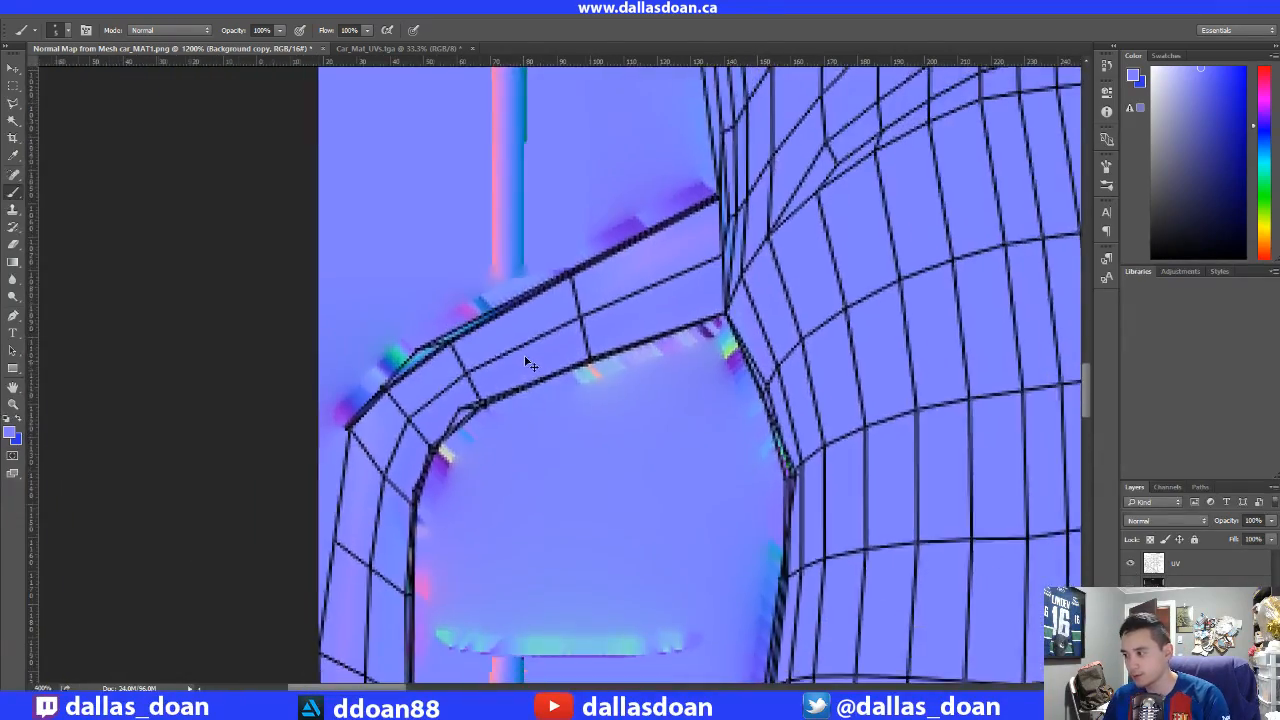
key("ctrl+minus")
key("ctrl+minus")
key("ctrl+minus")
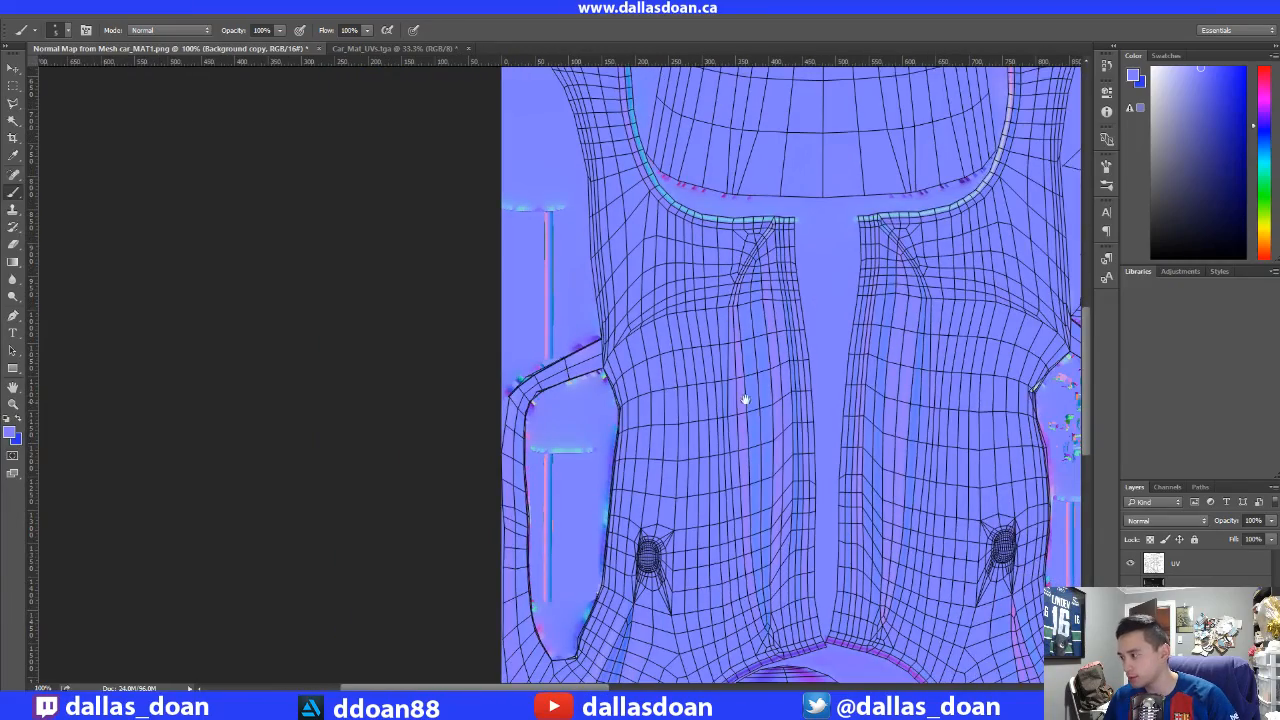
left_click_drag(797, 399, 577, 386)
left_click_drag(848, 408, 656, 405)
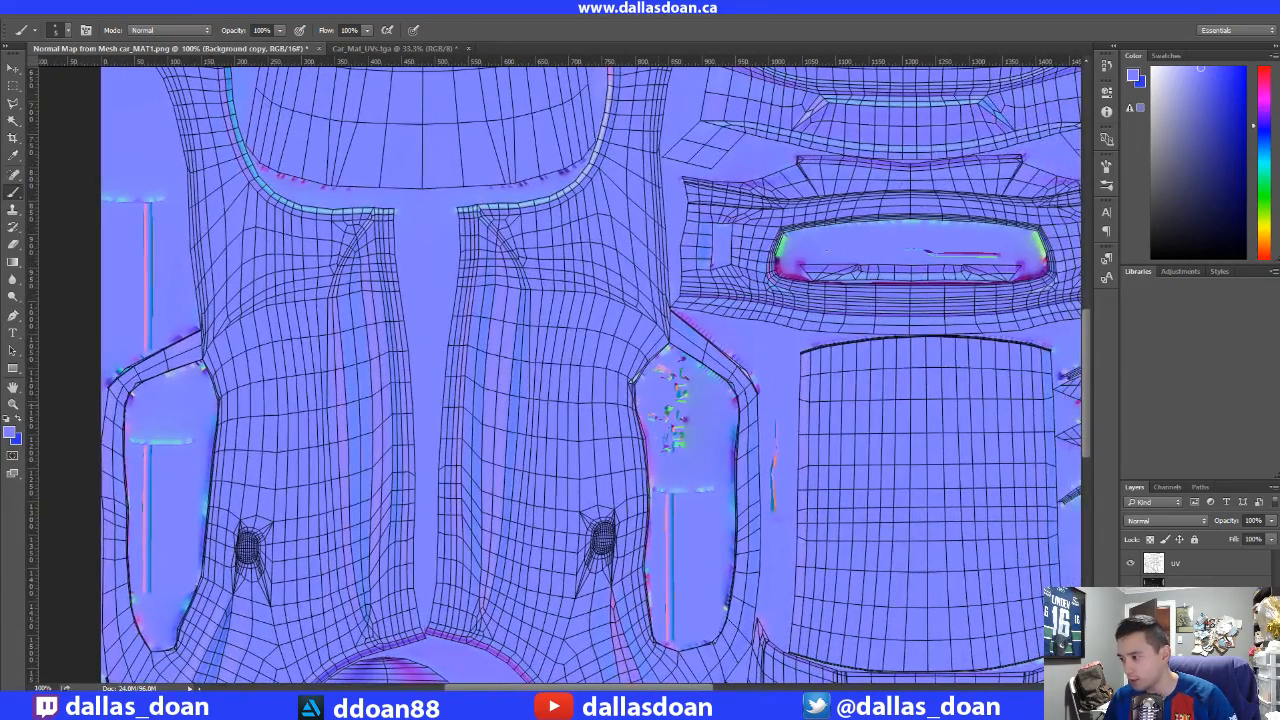
key("ctrl+plus")
key("ctrl+plus")
key("ctrl+plus")
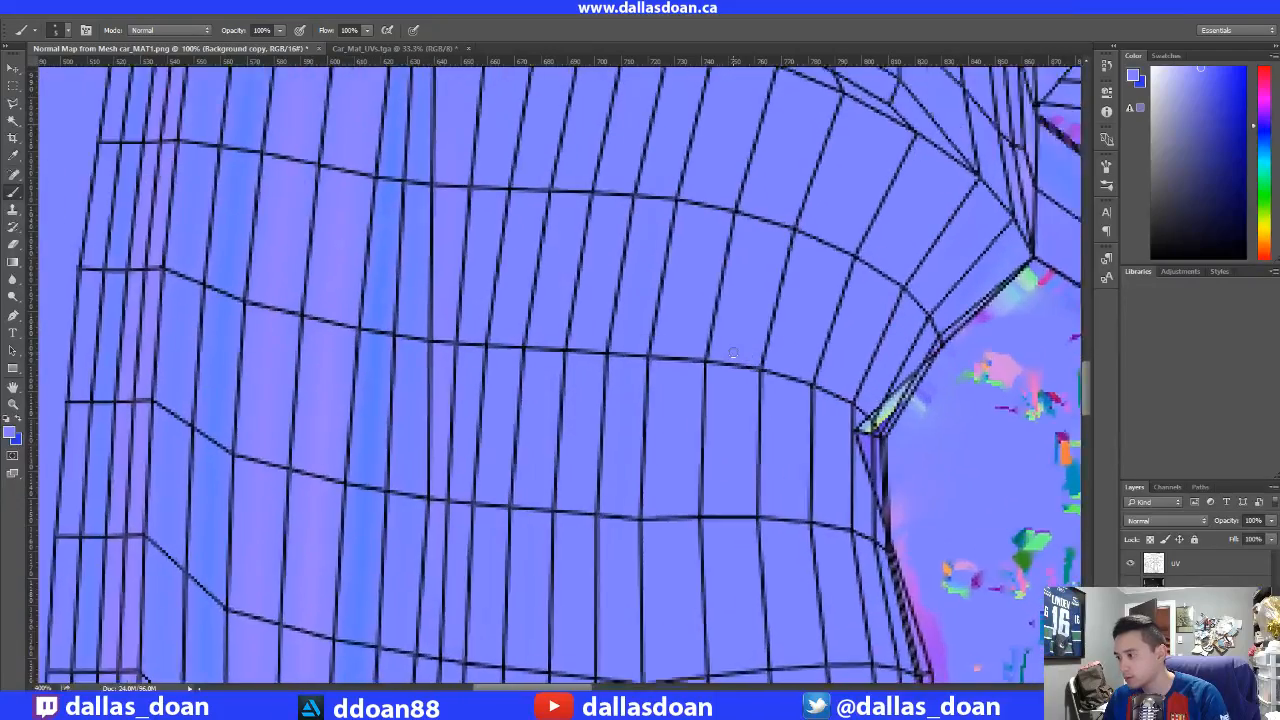
left_click_drag(748, 350, 250, 372)
mouse_move(990, 342)
left_mouse_down()
mouse_move(631, 357)
mouse_move(598, 320)
left_mouse_up()
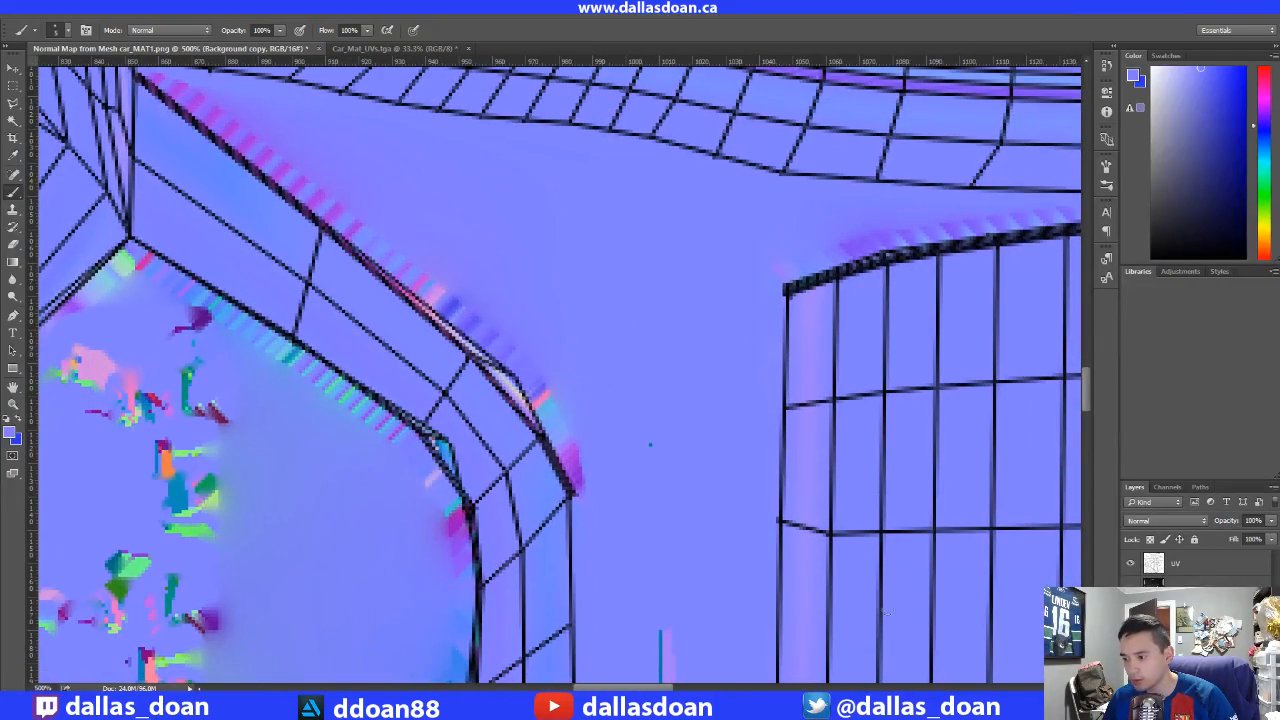
left_click(1132, 565)
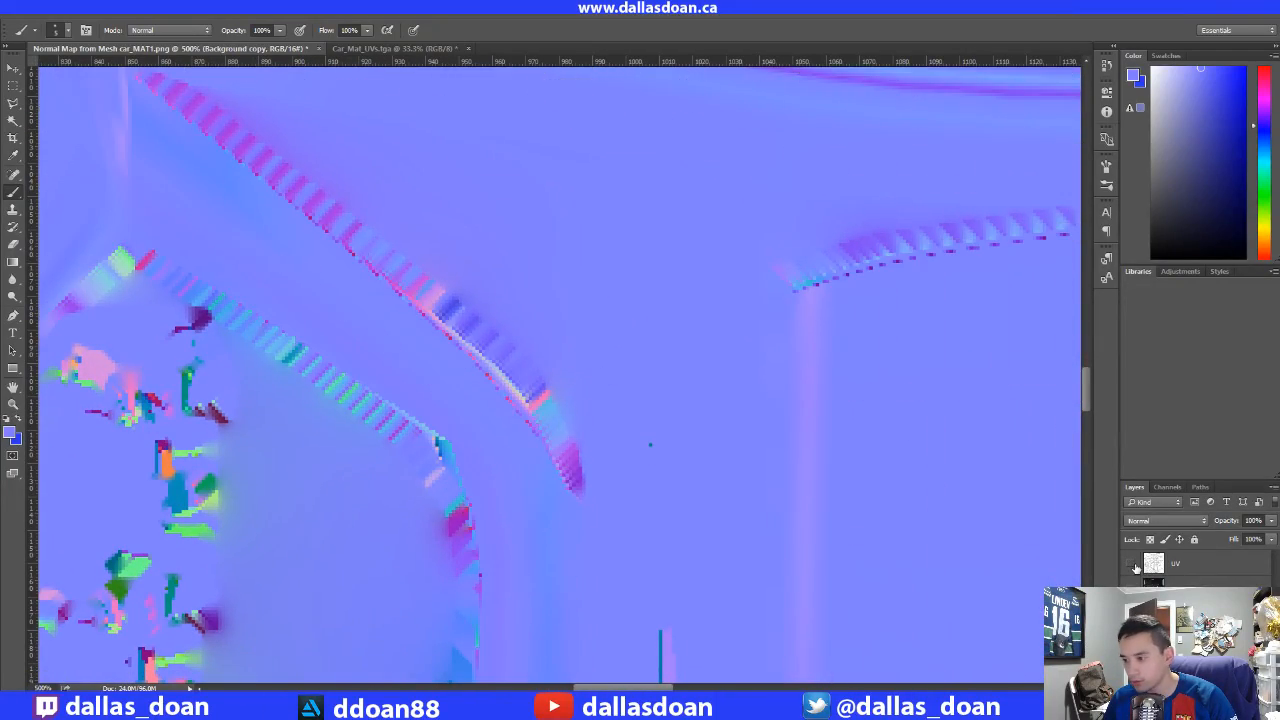
left_click(1132, 565)
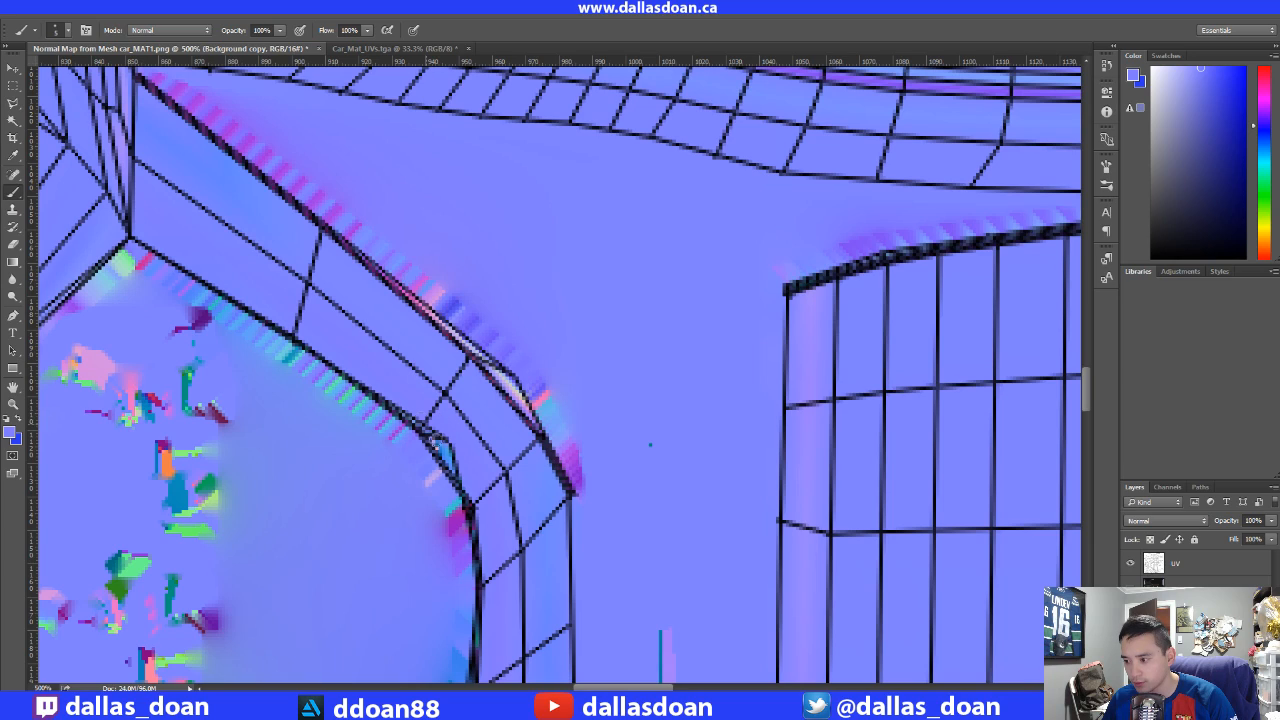
- Inspect the first side window frame from its upper corner down to the wheel arch against the UV wireframe
left_click_drag(446, 462, 430, 435)
left_click_drag(50, 455, 928, 389)
left_click_drag(504, 418, 626, 372)
scroll(626, 372, "down", 5, "alt")
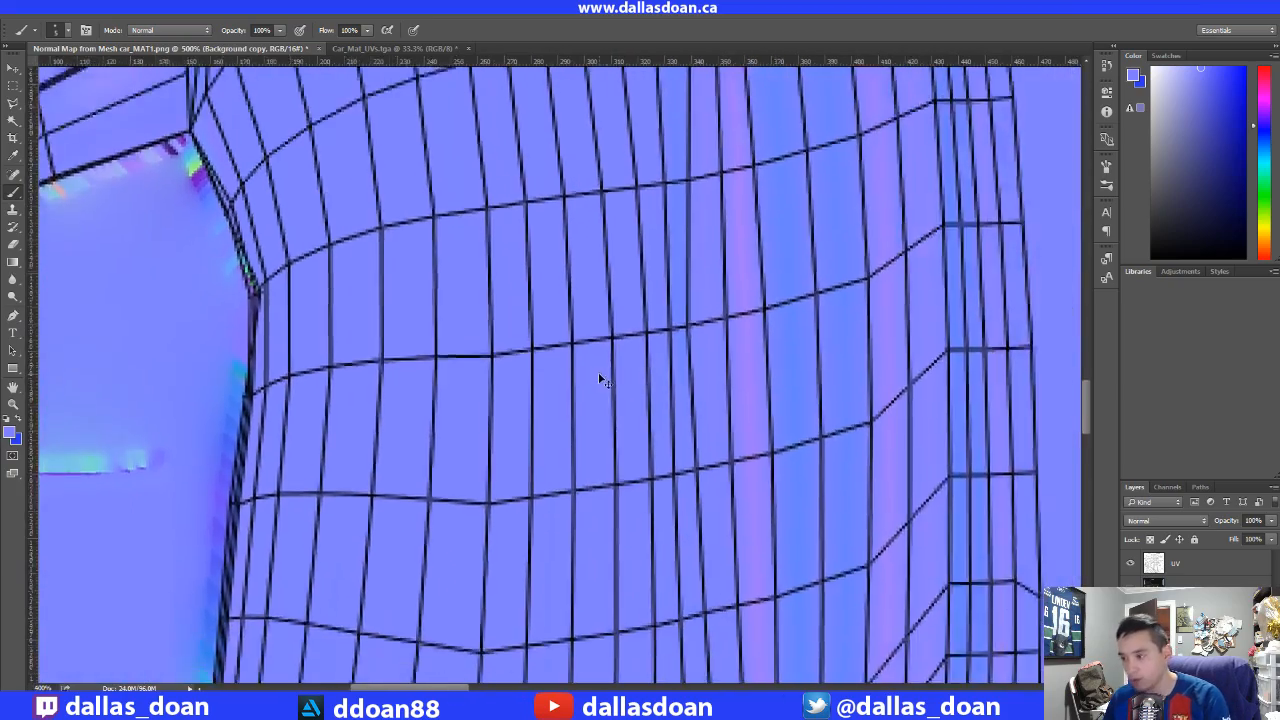
scroll(590, 388, "down", 1, "alt")
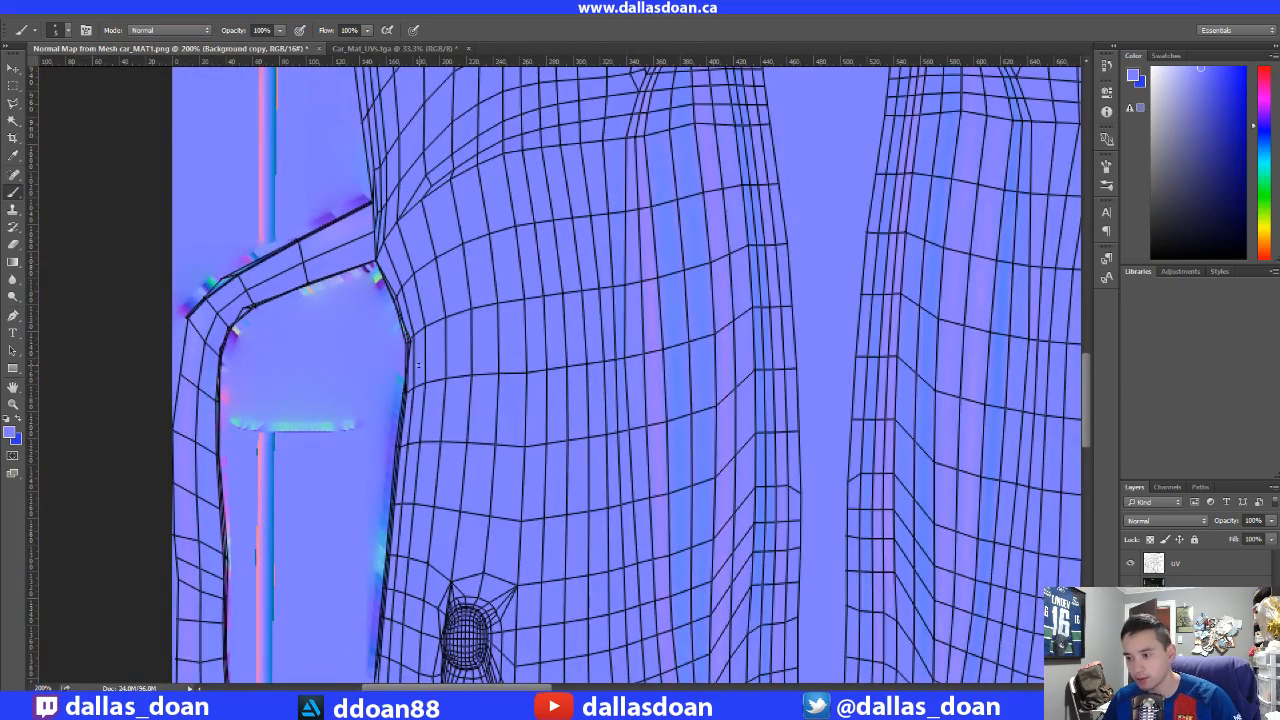
left_click_drag(418, 365, 502, 235)
left_click_drag(743, 606, 650, 368)
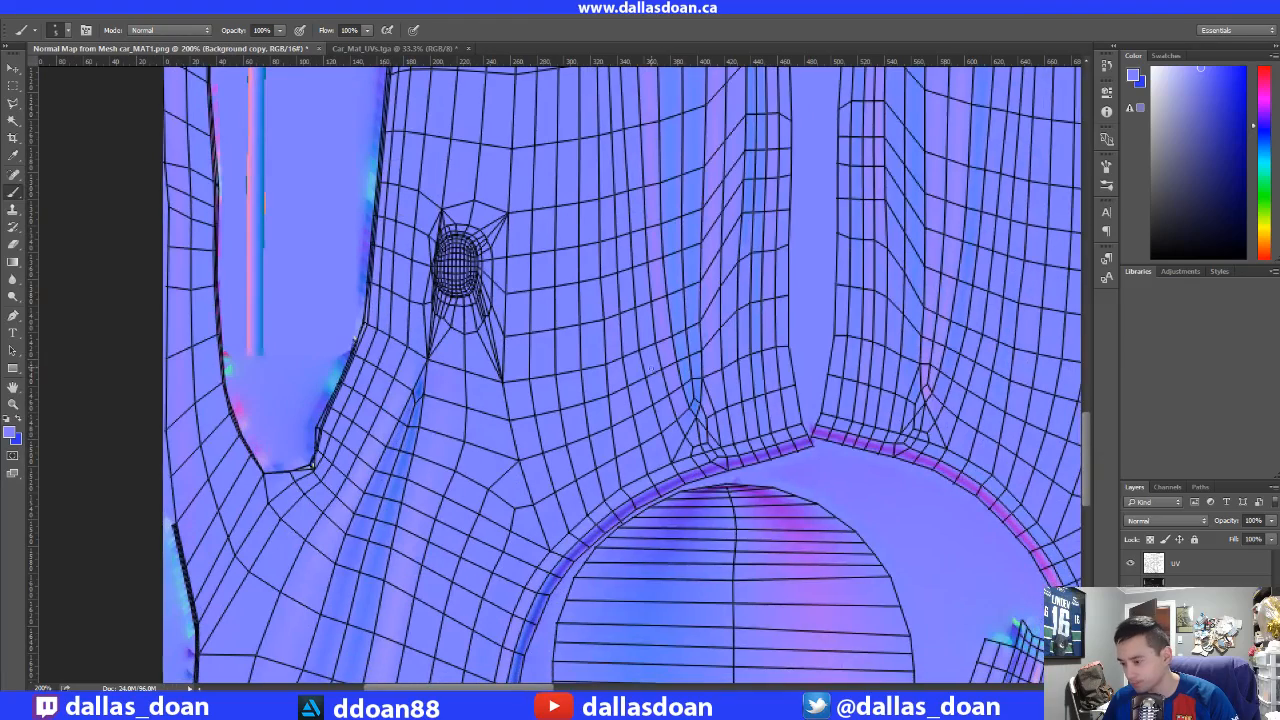
left_click_drag(457, 343, 476, 273)
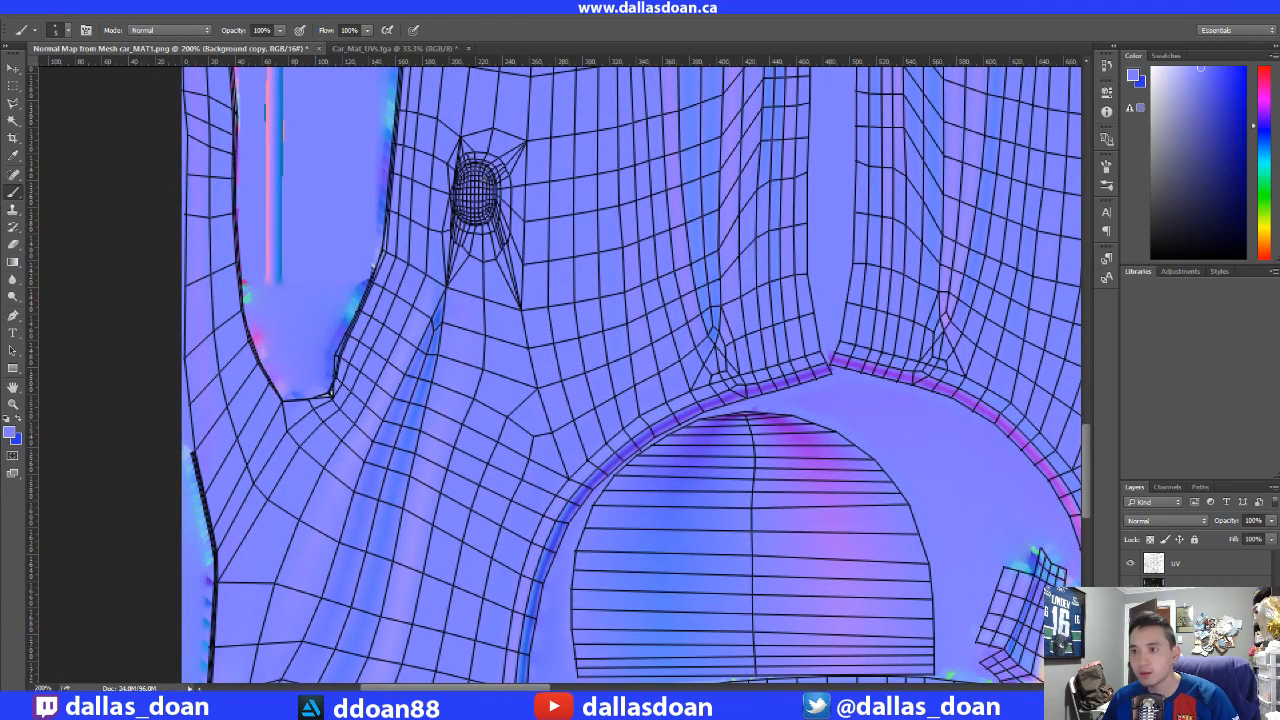
- Hide the UV wireframe and save the retouched normal map as a PNG in the textures folder under the name Normal Map from Mesh car_MAT1
left_click(1131, 564)
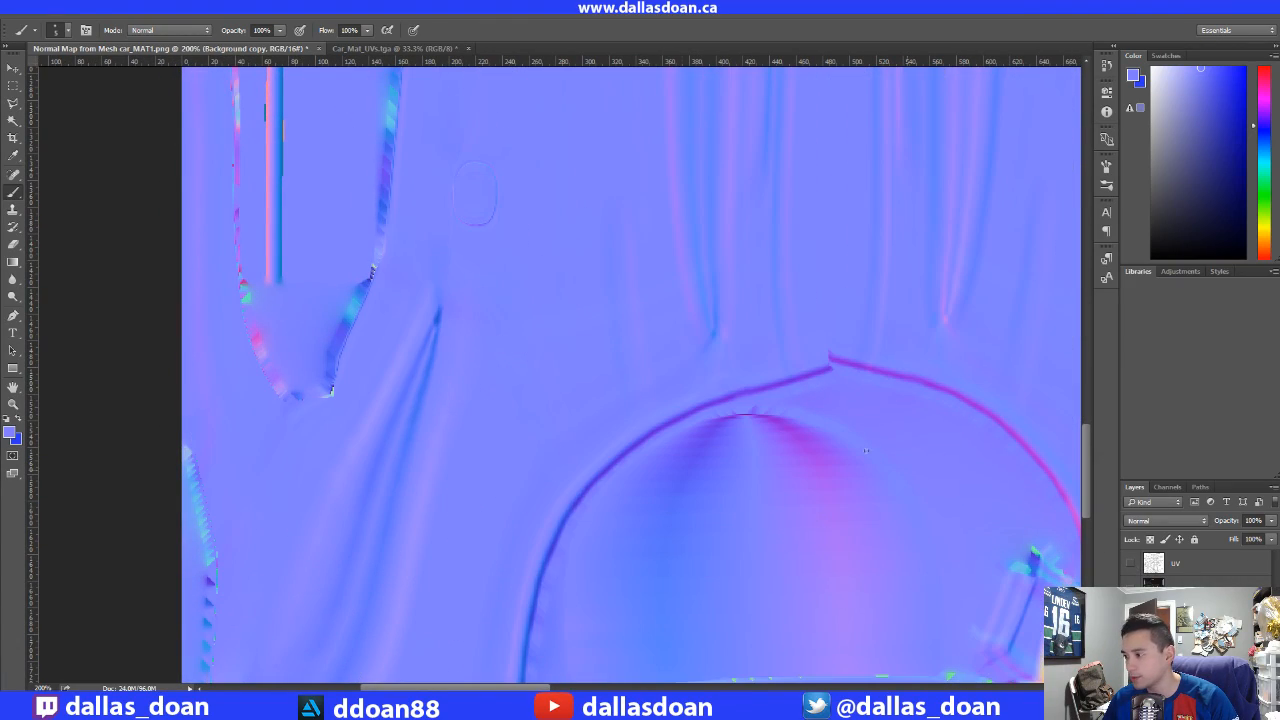
key("ctrl+shift+s")
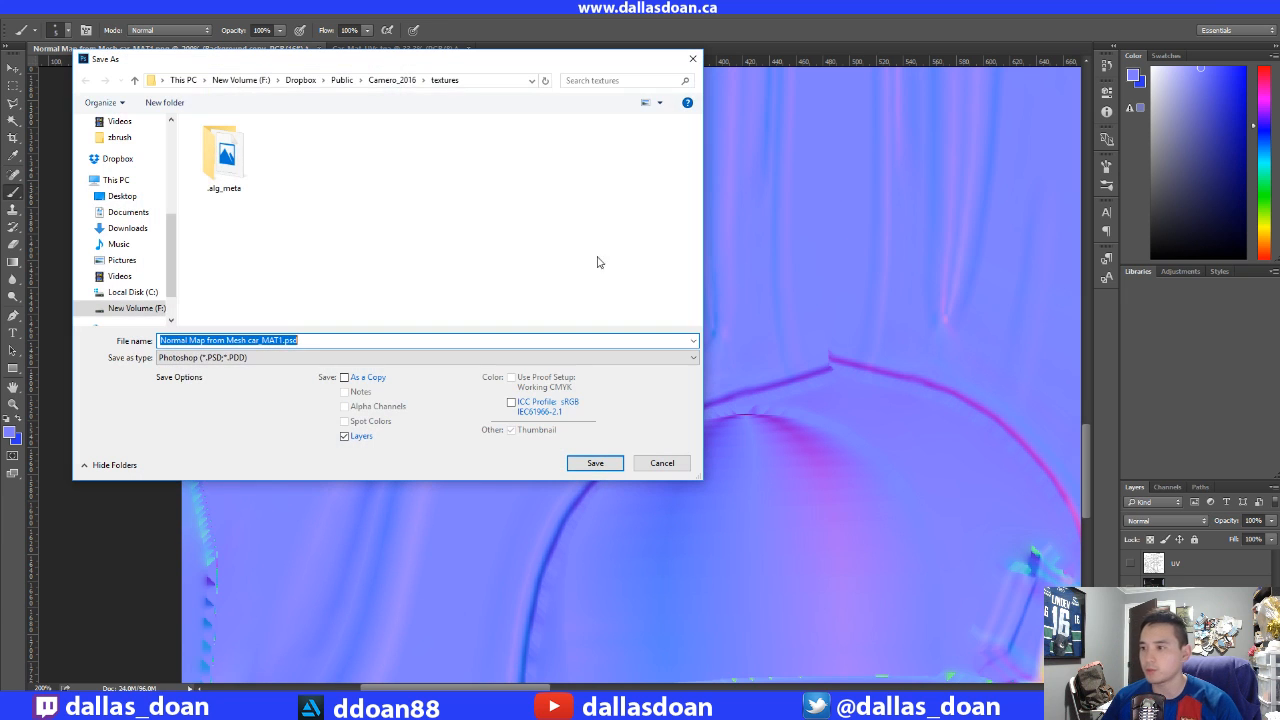
left_click(268, 357)
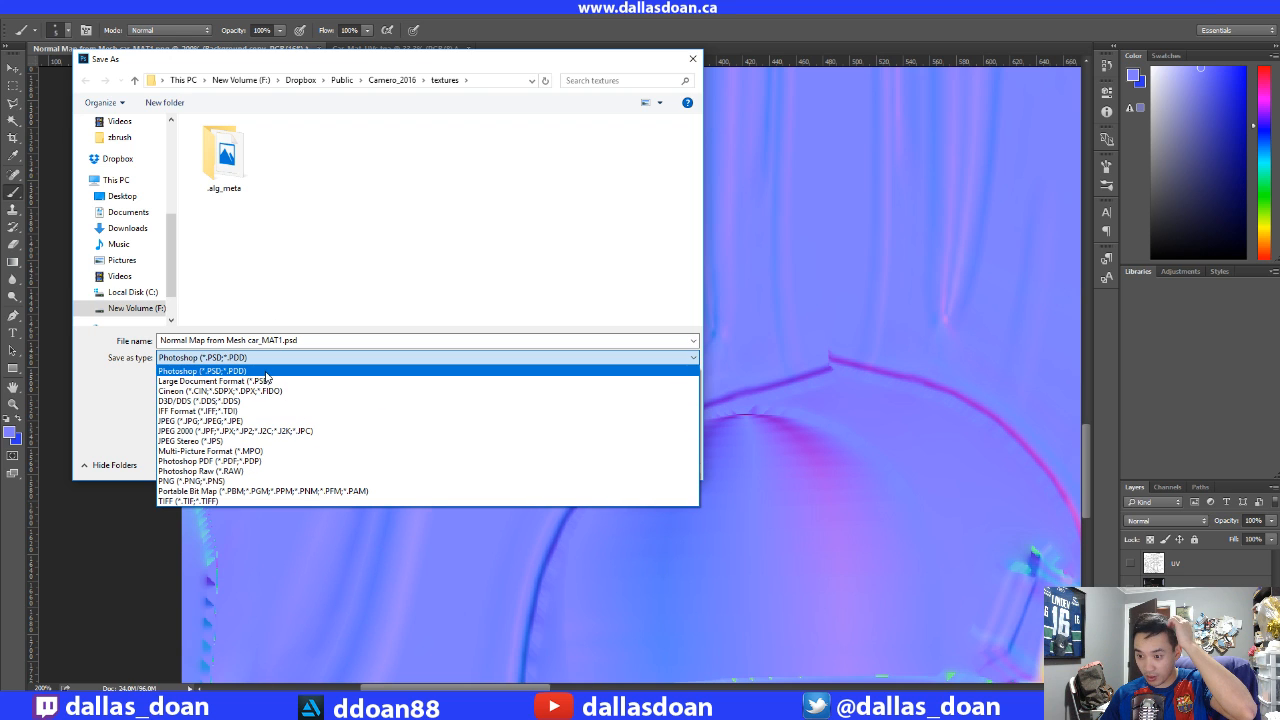
left_click(330, 341)
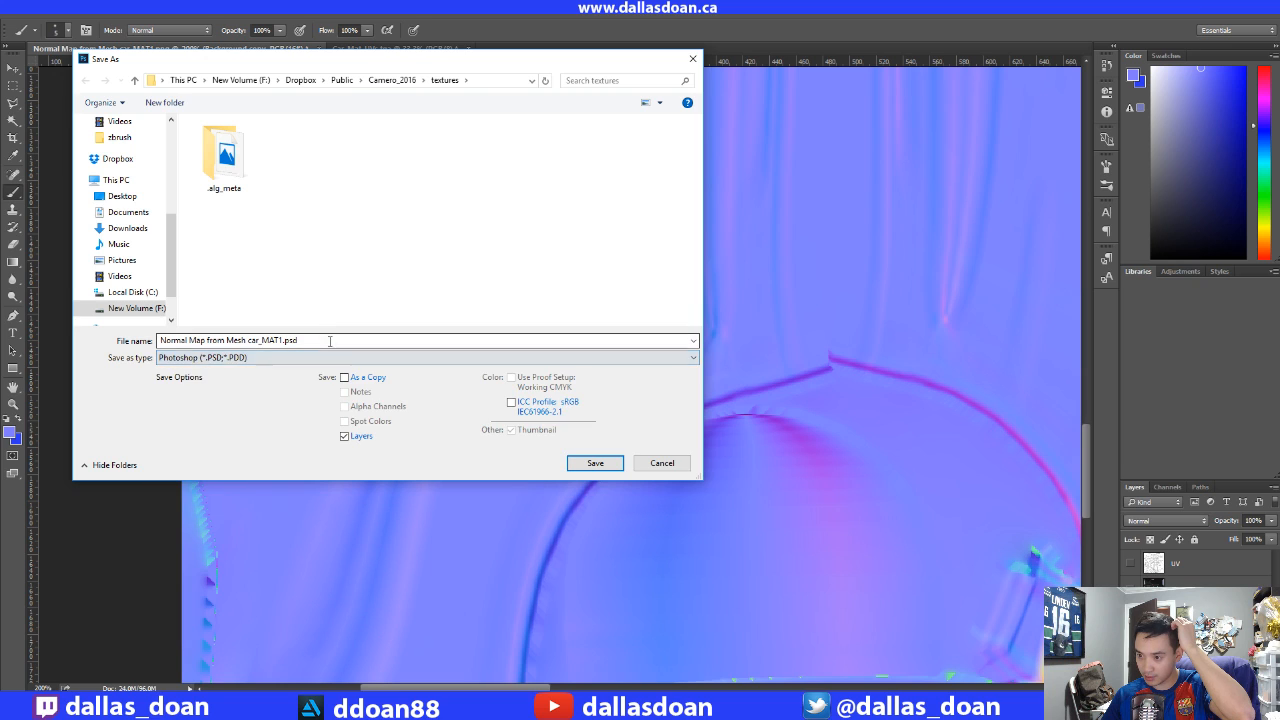
left_click(300, 357)
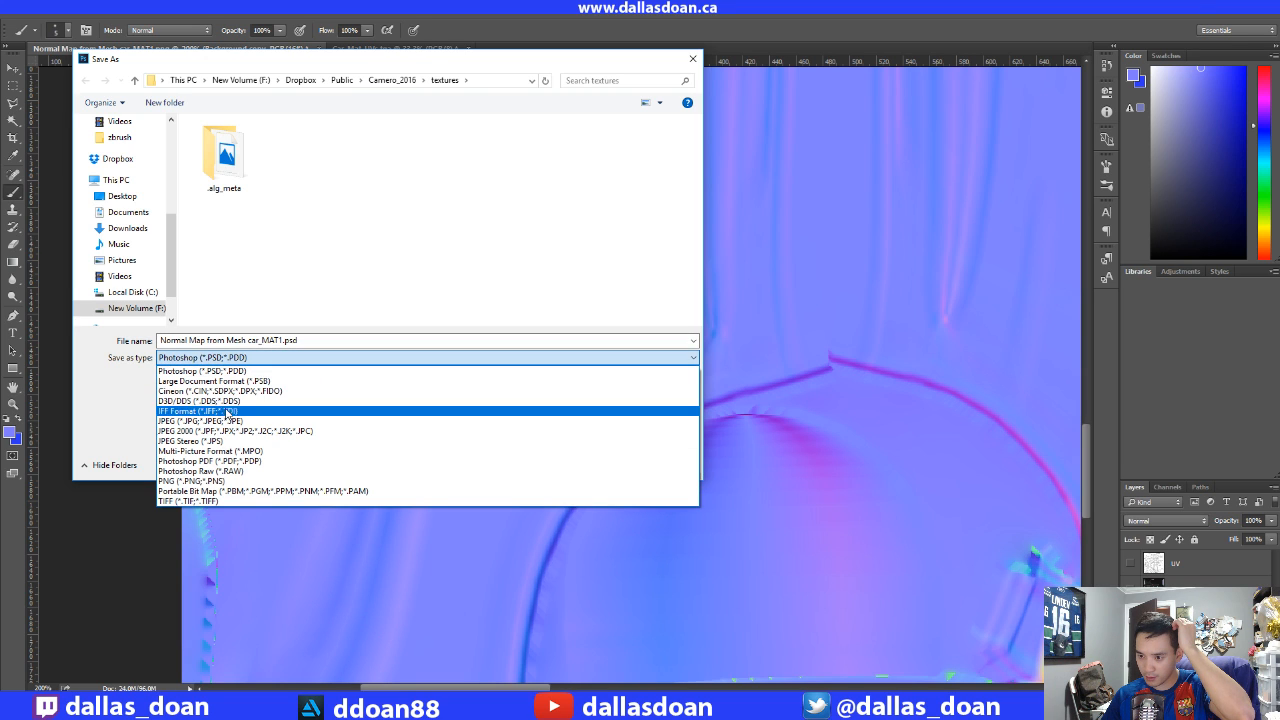
left_click(344, 343)
left_click_drag(409, 58, 447, 120)
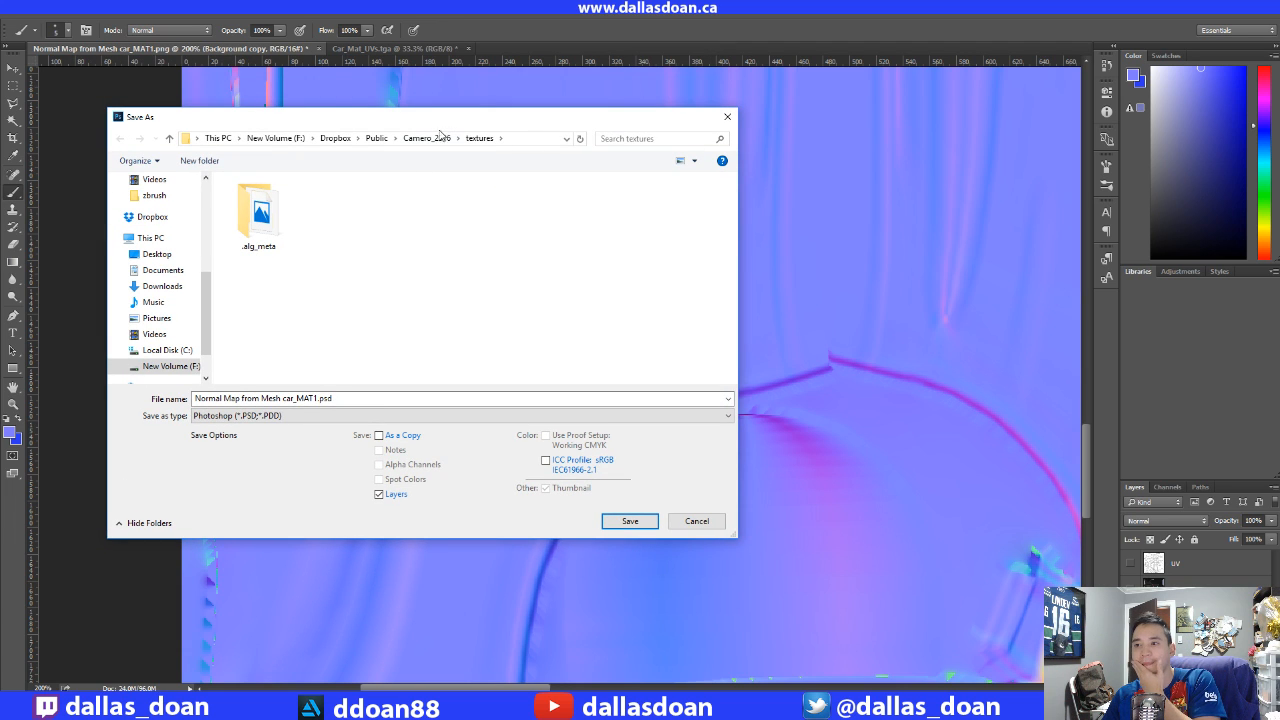
left_click(302, 415)
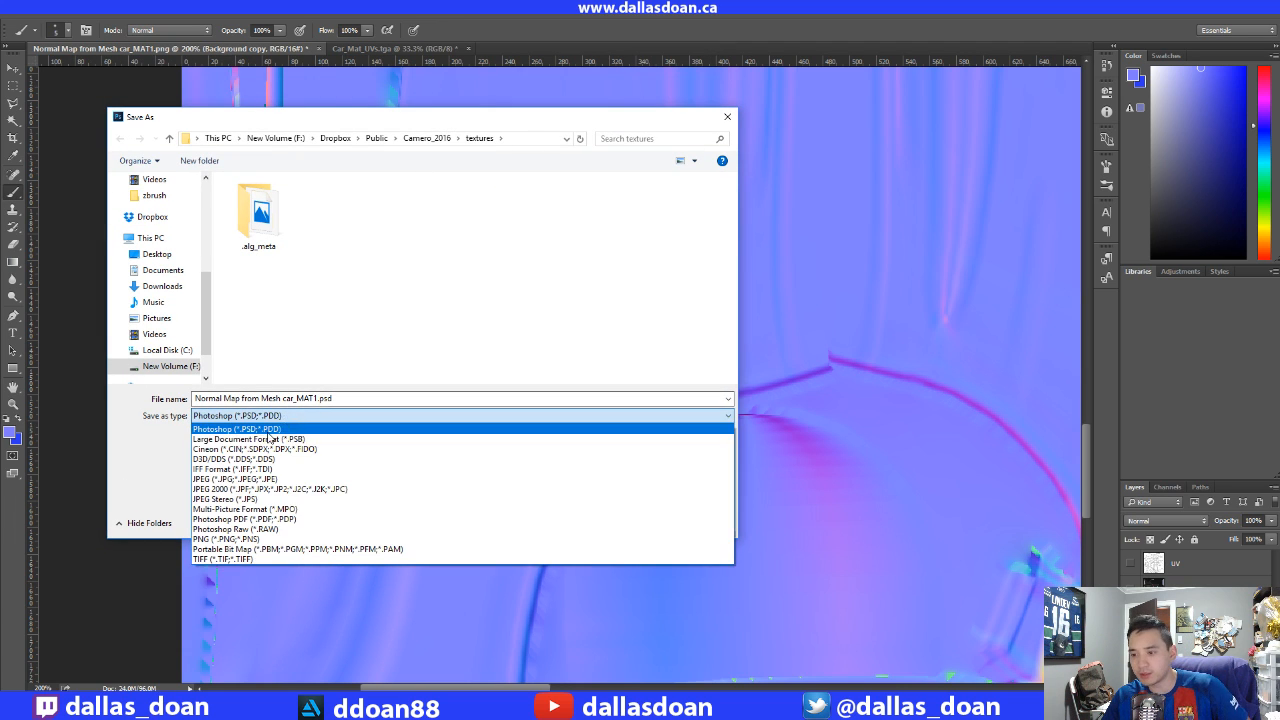
left_click(226, 539)
left_click(630, 518)
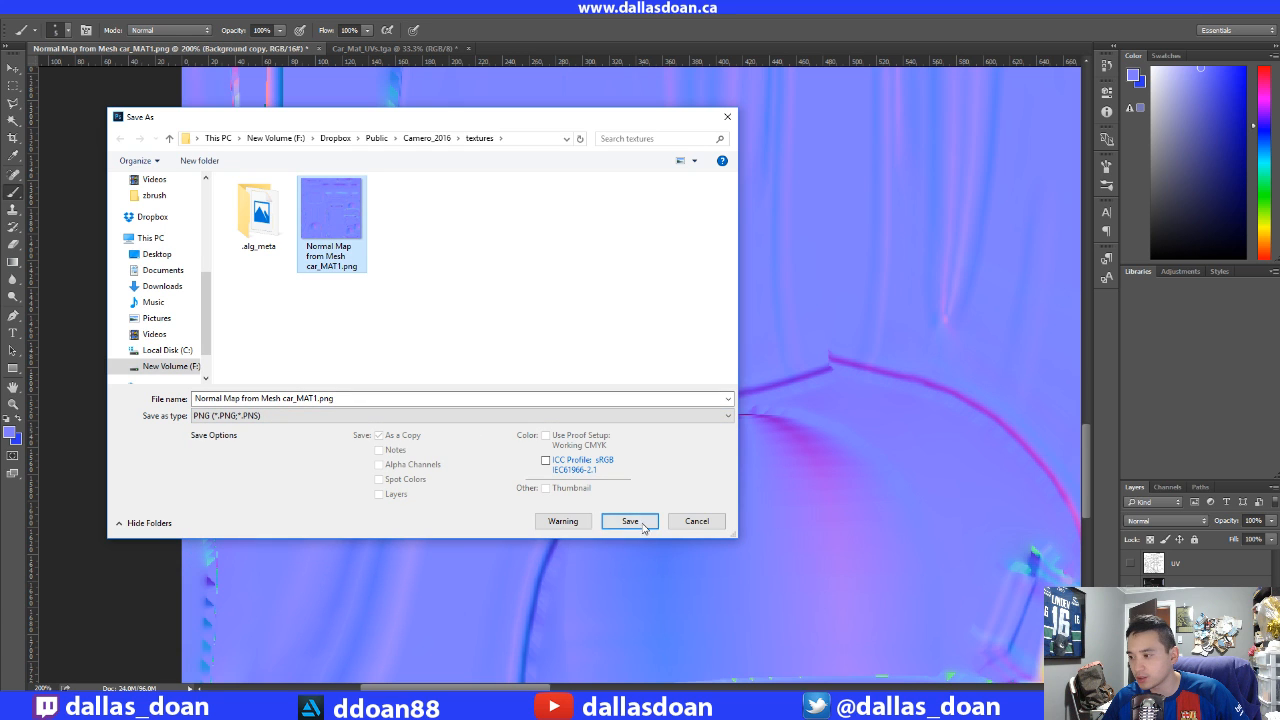
left_click(666, 352)
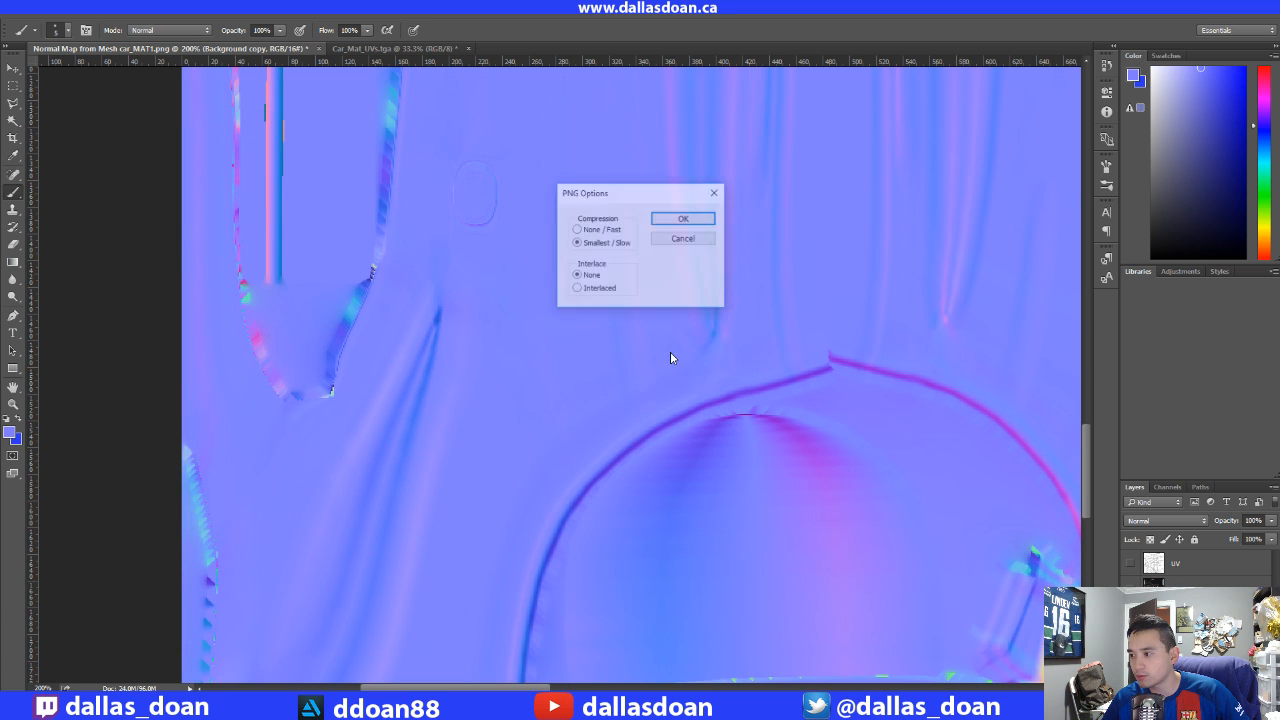
left_click(680, 219)
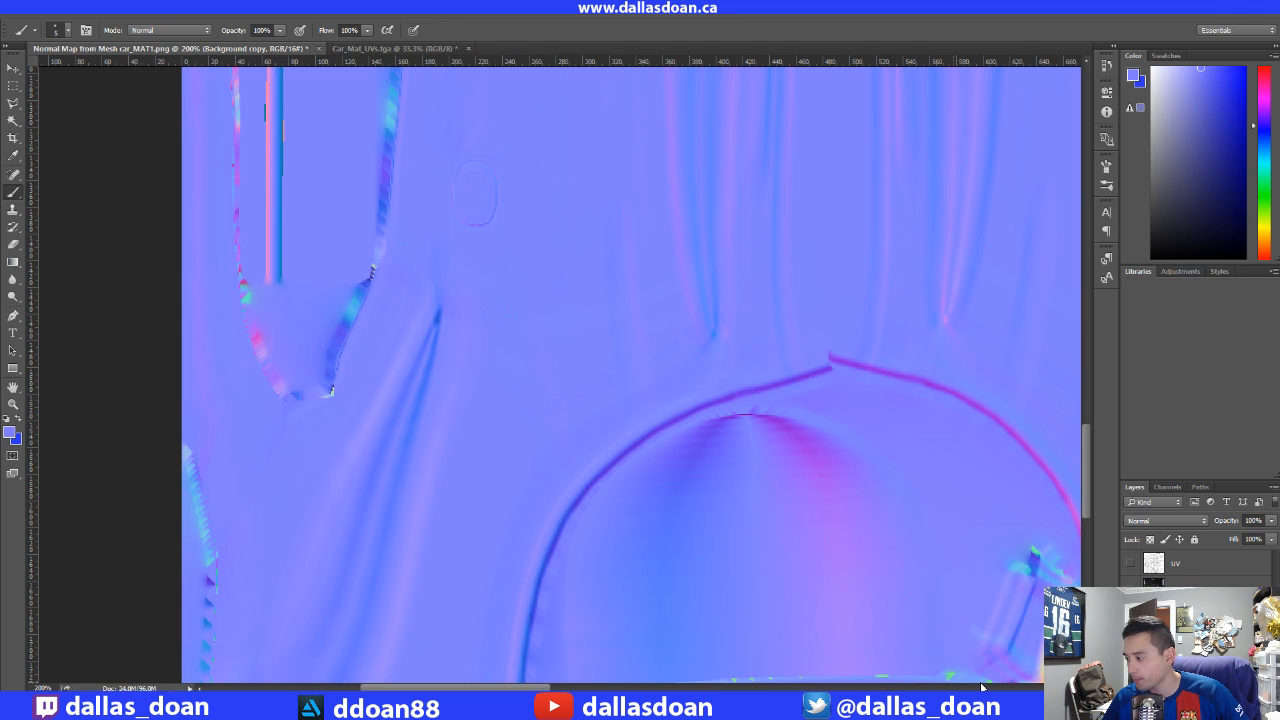
- Switch to Substance Painter, delete Fill layer 5 and make the remaining car_MAT1 material layers visible again
key("alt+Tab")
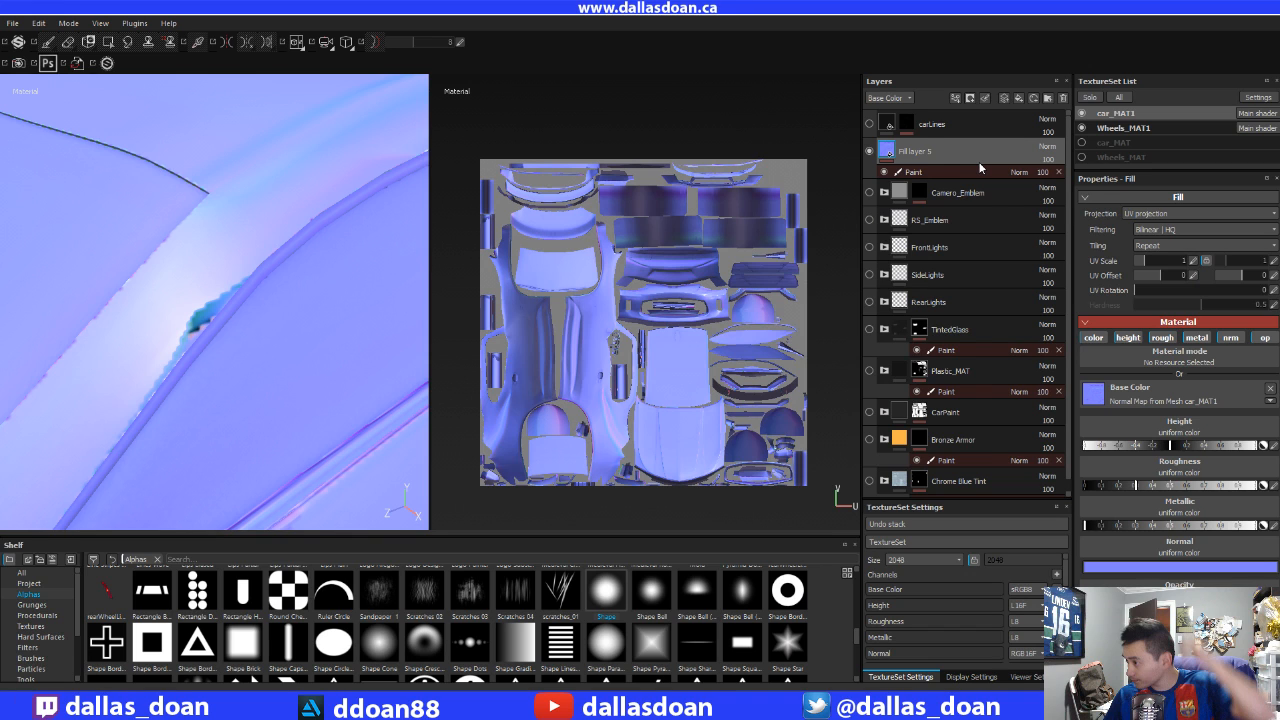
key("Delete")
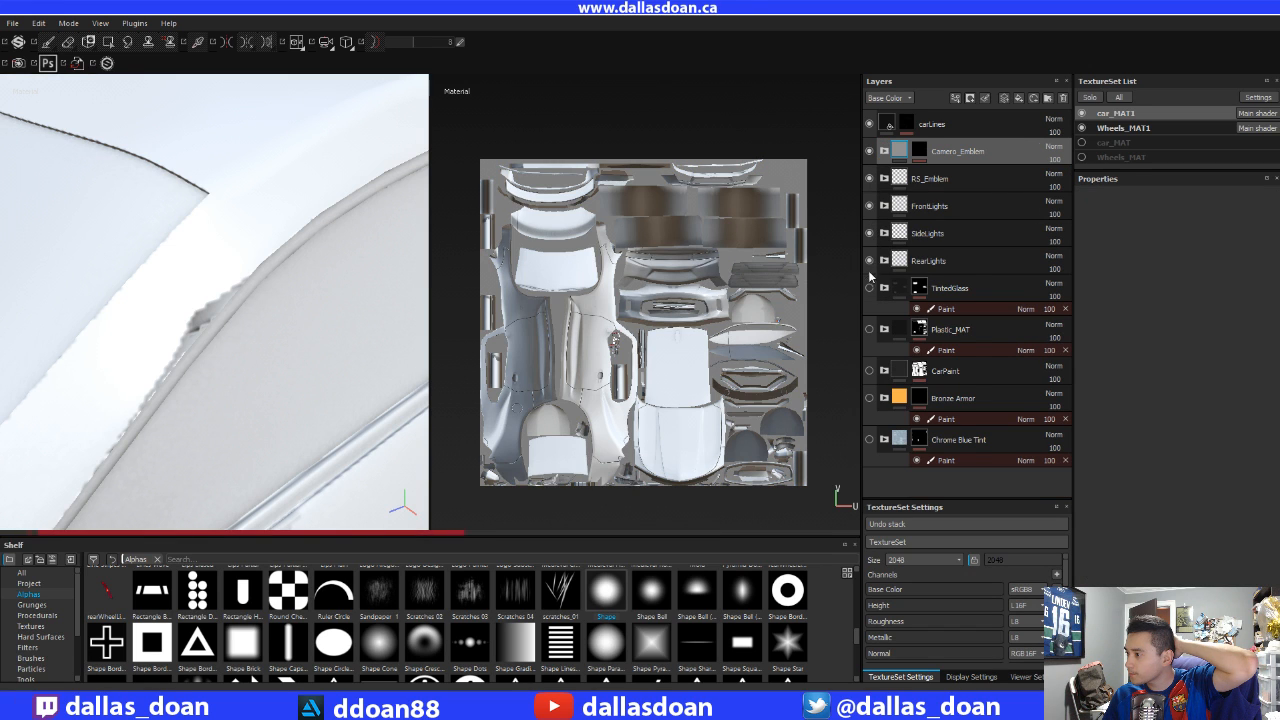
left_click(869, 288)
left_click(869, 329)
left_click(869, 370)
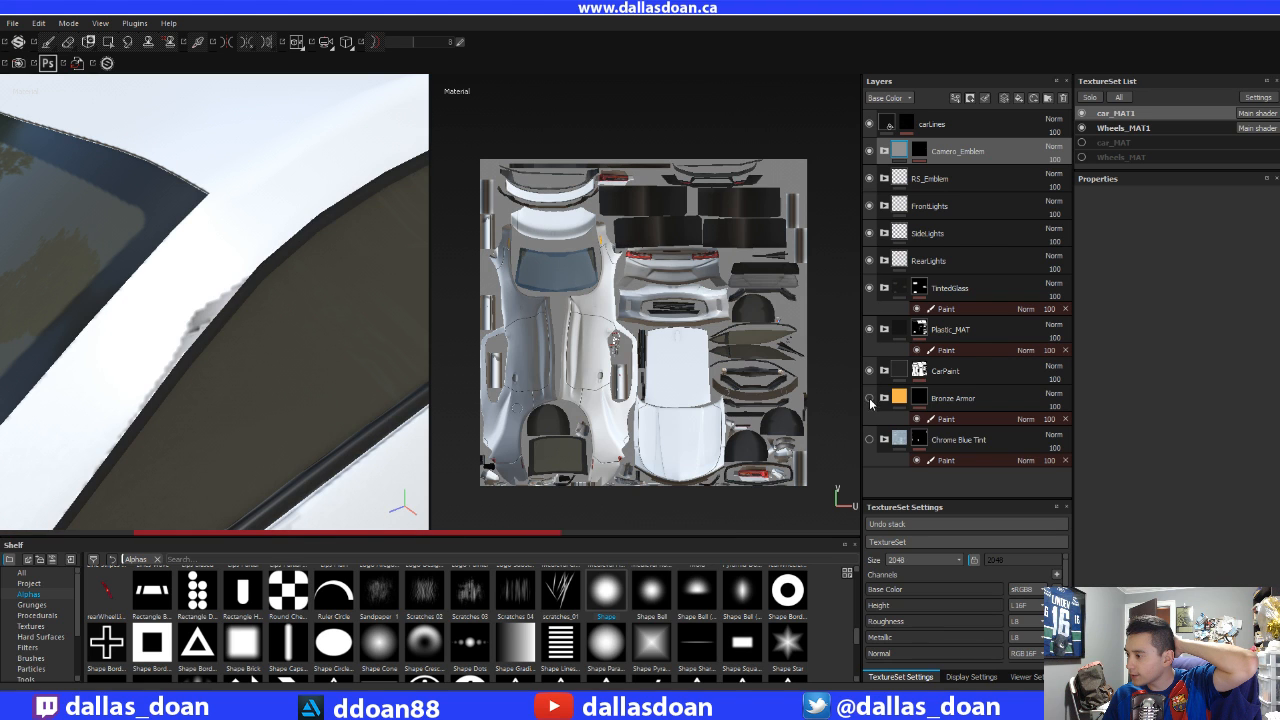
left_click(869, 439)
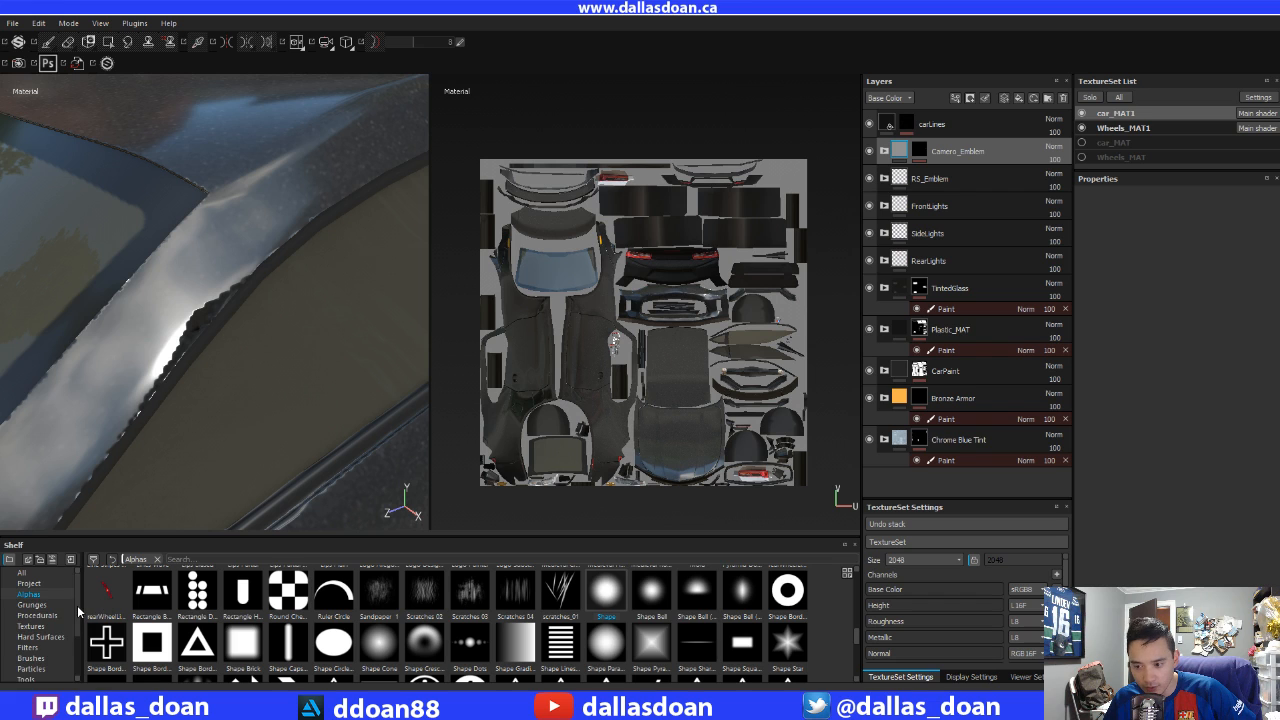
- Import Car_Mat_Fixed_01.png into the shelf as a texture and assign it as the normal map of the car_MAT1 texture set
scroll(82, 662, "down", 3)
scroll(82, 662, "up", 3)
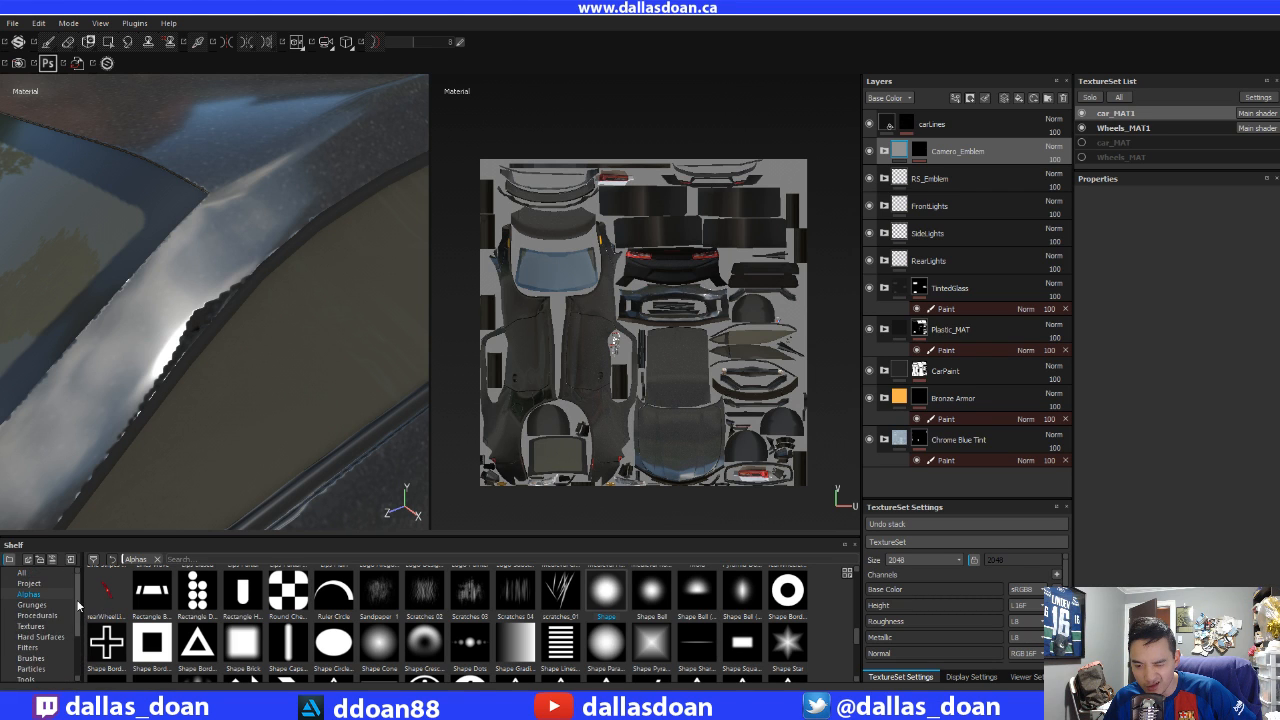
left_click(32, 626)
scroll(620, 636, "down", 2)
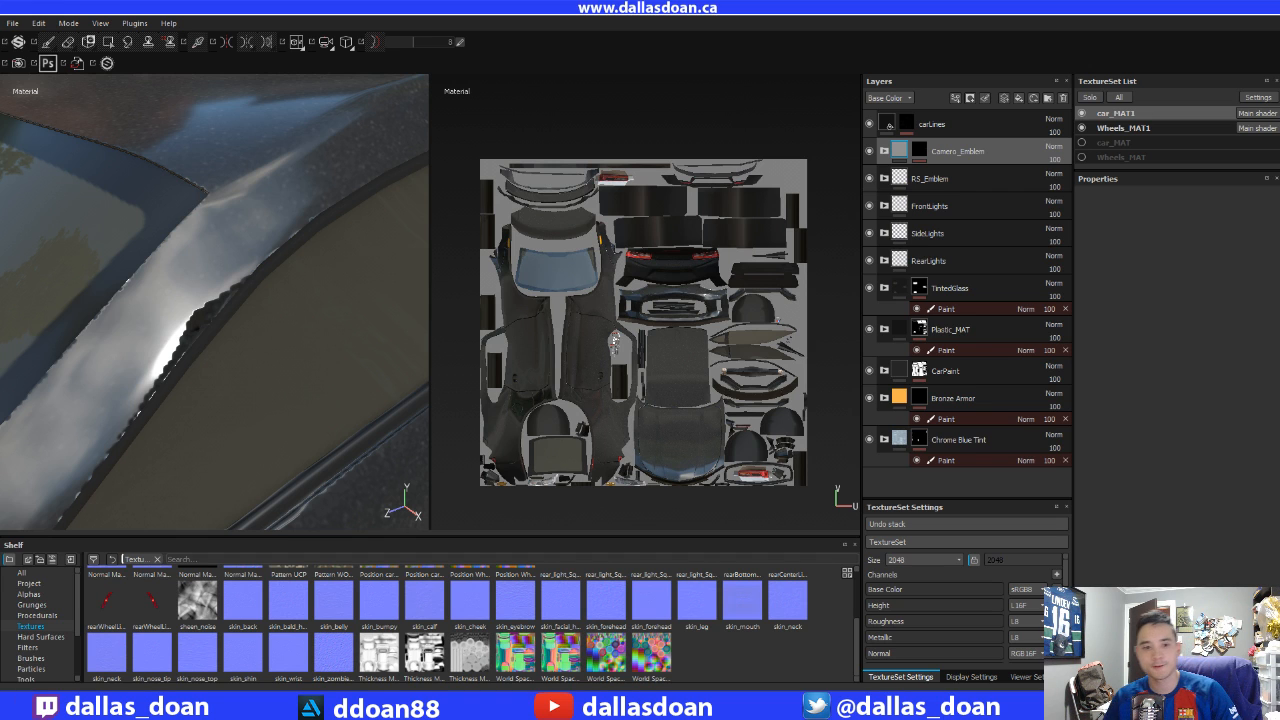
left_click_drag(494, 567, 644, 618)
left_click(813, 214)
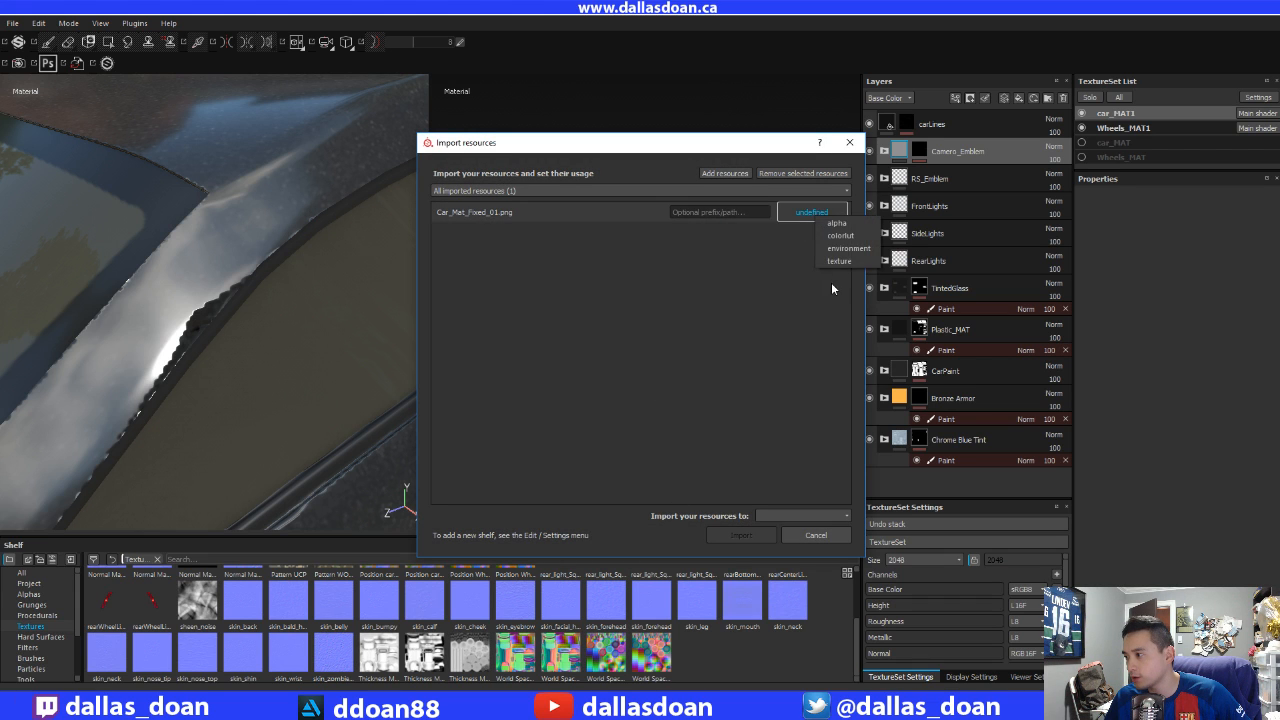
left_click(831, 262)
left_click(787, 517)
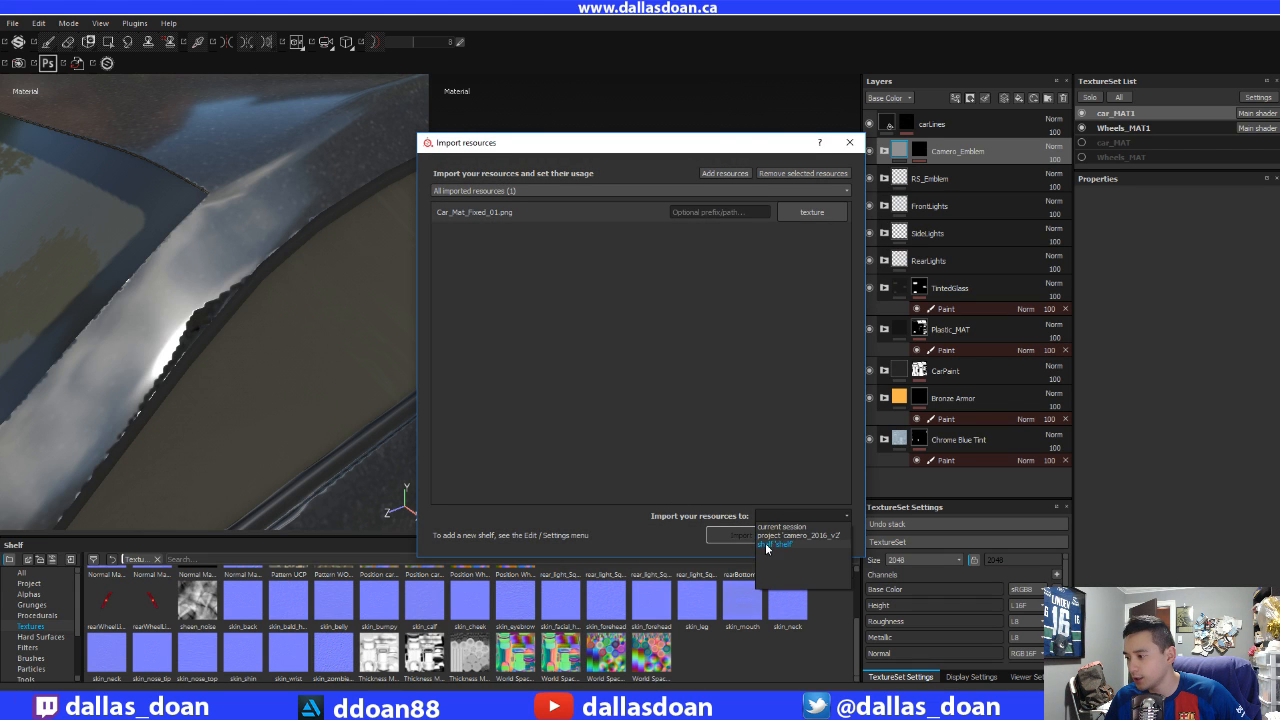
left_click(766, 541)
left_click(741, 535)
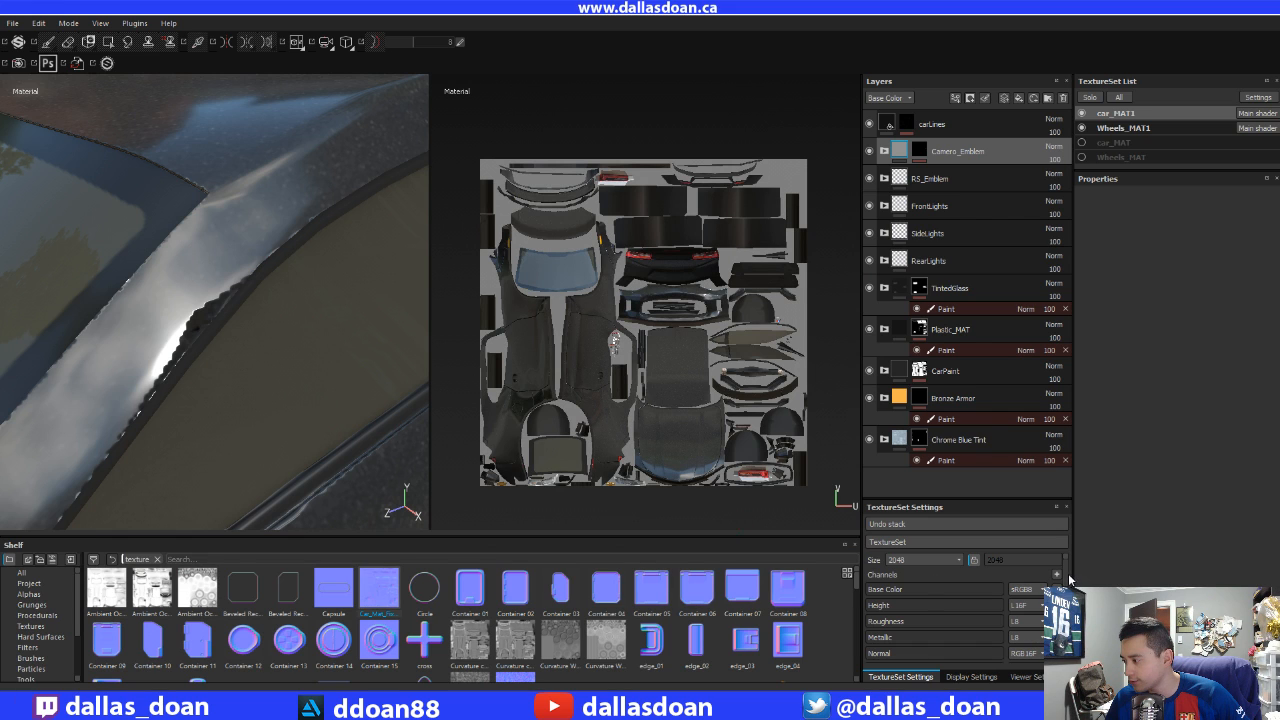
scroll(1020, 613, "down", 5)
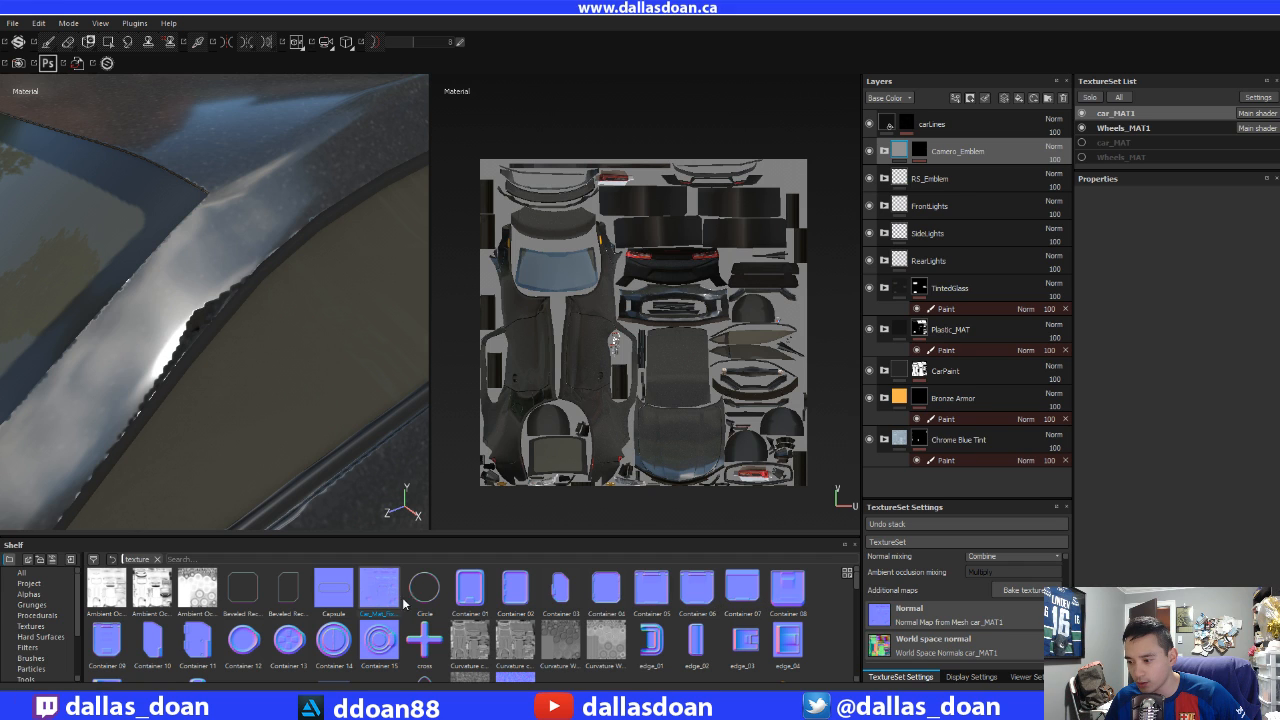
left_click_drag(402, 597, 933, 614)
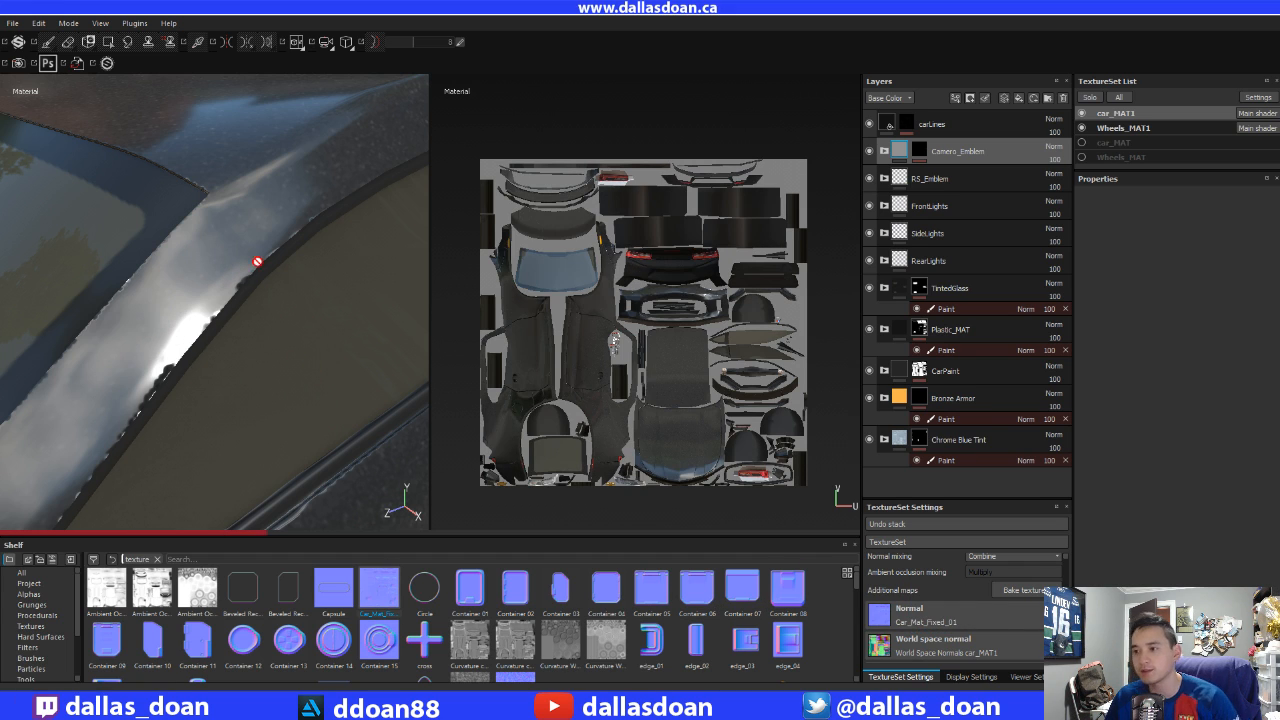
- Inspect the side window frame on the 3D car from the windshield pillar to the rear quarter window for remaining artifacts
scroll(269, 314, "down", 4)
mouse_move(269, 314)
left_mouse_down("alt")
mouse_move(246, 326)
mouse_move(201, 274)
mouse_move(234, 286)
mouse_move(234, 343)
mouse_move(254, 346)
mouse_move(240, 318)
mouse_move(100, 278)
mouse_move(243, 337)
mouse_move(267, 281)
mouse_move(363, 260)
left_mouse_up("alt")
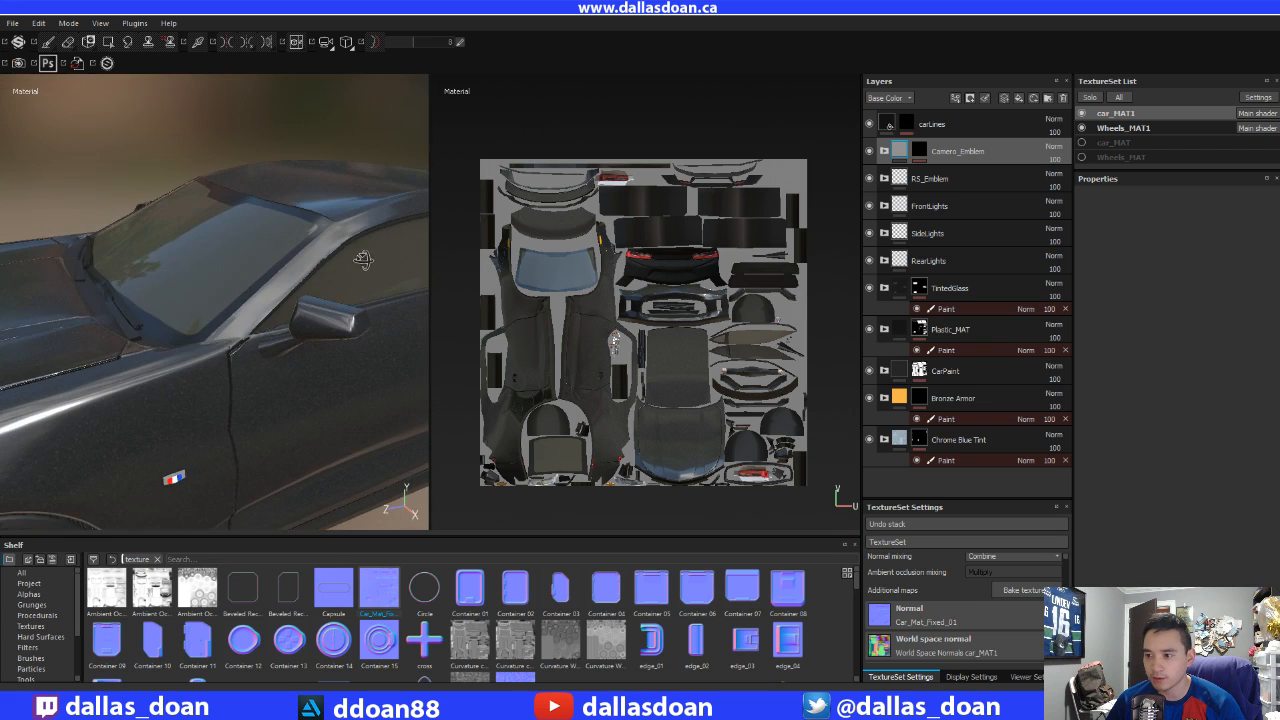
left_click(309, 263)
mouse_move(309, 263)
middle_mouse_down("alt")
mouse_move(209, 406)
mouse_move(251, 367)
mouse_move(197, 357)
middle_mouse_up("alt")
scroll(209, 406, "up", 2)
scroll(197, 357, "down", 3)
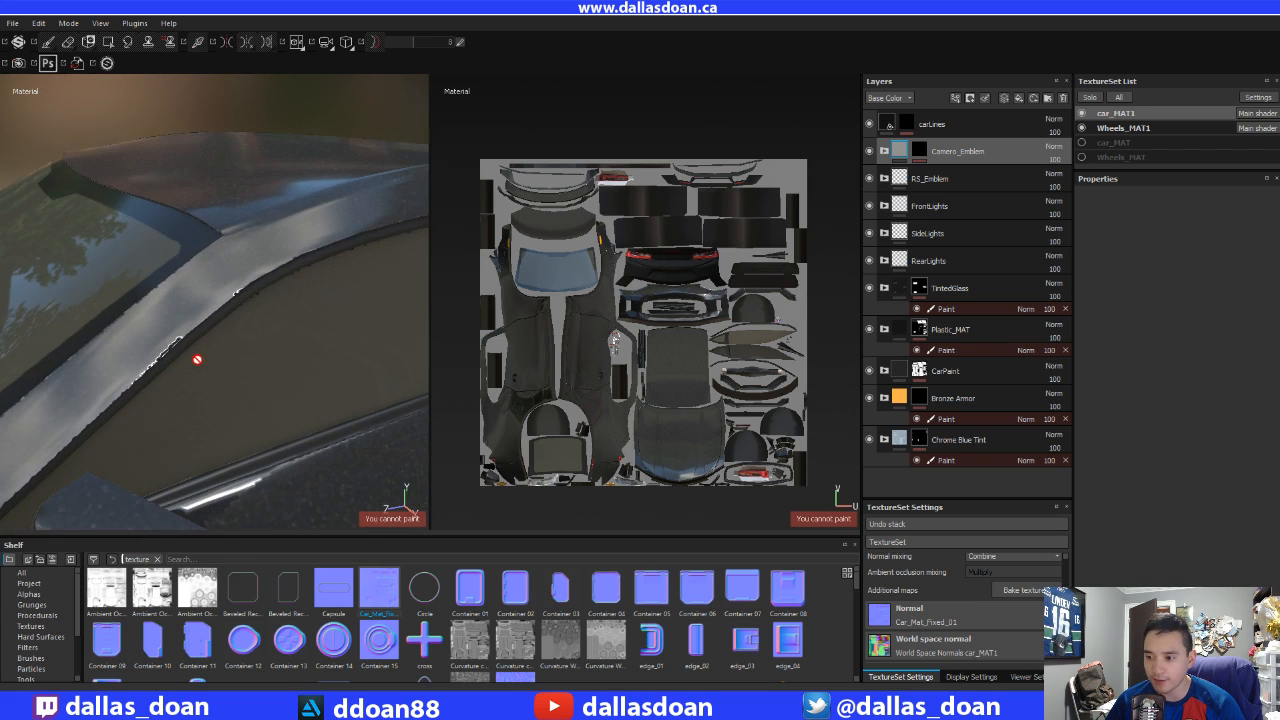
left_click_drag(237, 351, 249, 286, "alt")
scroll(240, 323, "down", 2)
scroll(236, 318, "down", 1)
scroll(206, 351, "up", 3)
middle_click_drag(249, 286, 240, 320, "alt")
scroll(240, 320, "up", 2)
left_click_drag(240, 320, 300, 286, "alt")
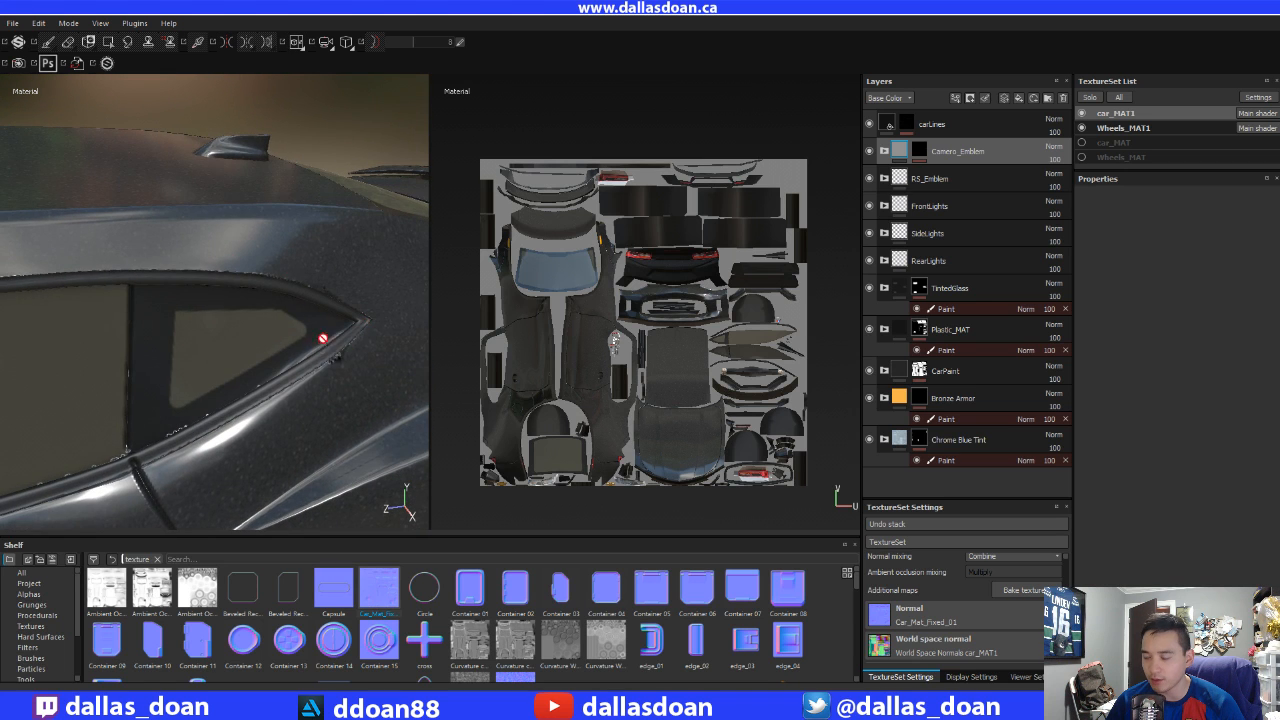
left_click_drag(322, 338, 275, 267, "alt")
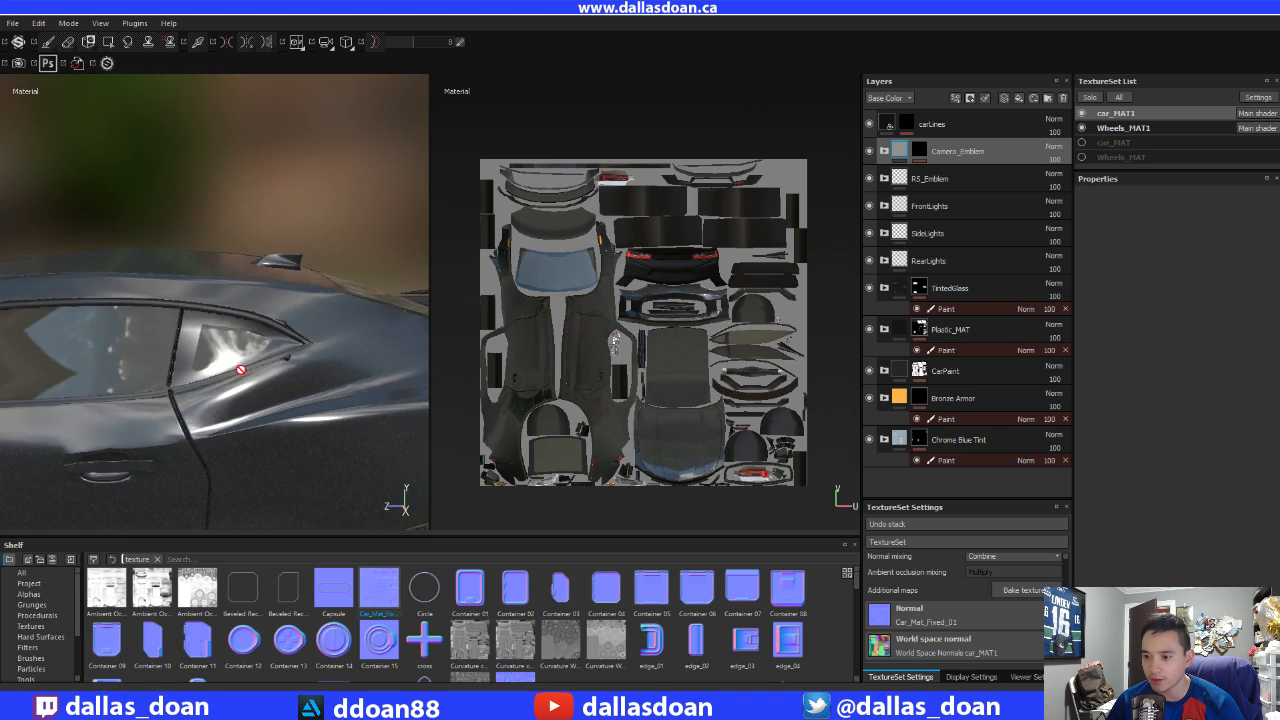
mouse_move(240, 370)
left_mouse_down("alt")
mouse_move(262, 340)
mouse_move(232, 330)
mouse_move(246, 353)
mouse_move(250, 338)
mouse_move(252, 366)
mouse_move(229, 346)
mouse_move(96, 321)
mouse_move(308, 364)
mouse_move(300, 337)
mouse_move(192, 342)
mouse_move(263, 310)
mouse_move(371, 325)
left_mouse_up("alt")
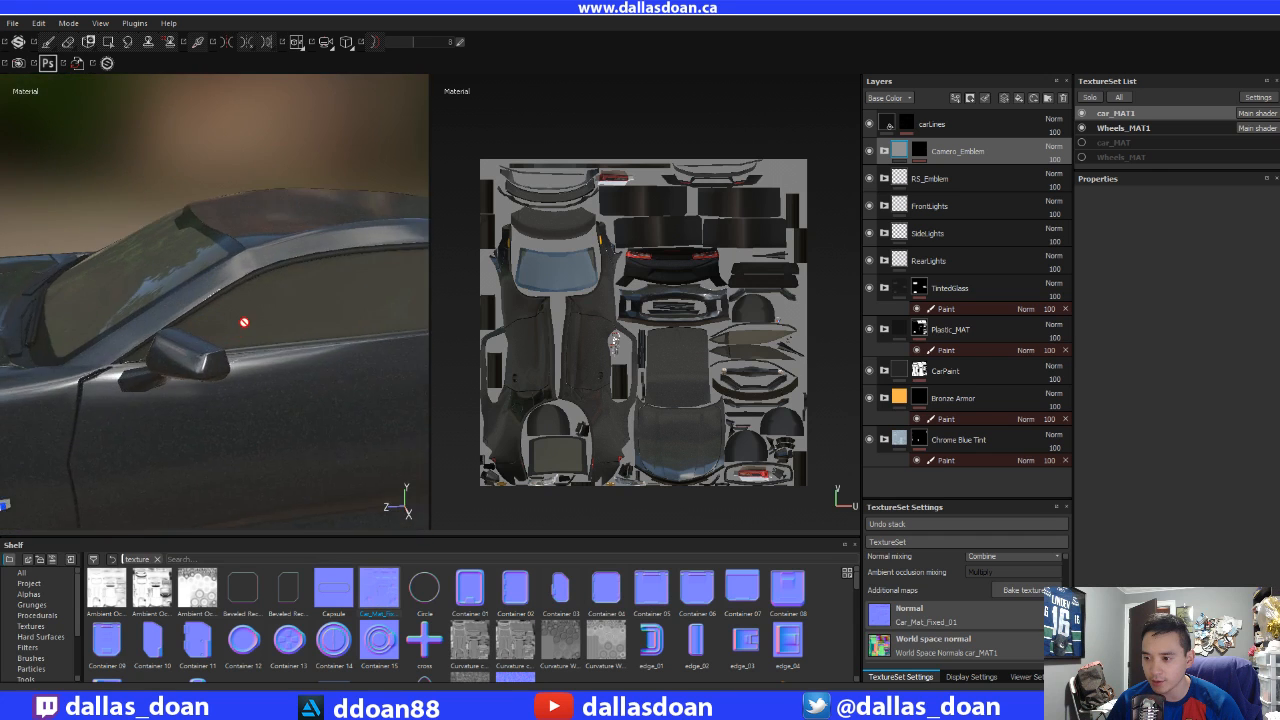
left_click_drag(244, 322, 165, 249, "alt")
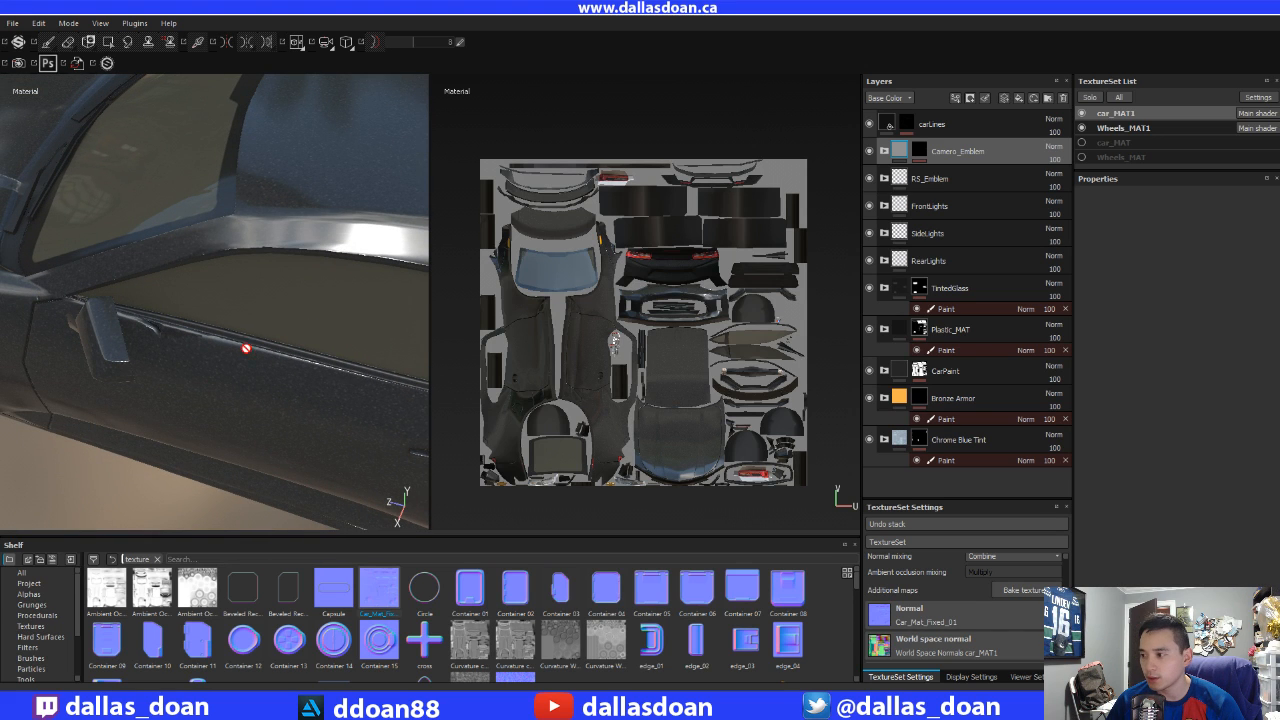
- Examine the door panel and side window frame in the 2D UV view to match them with the 3D model
scroll(513, 357, "up", 8)
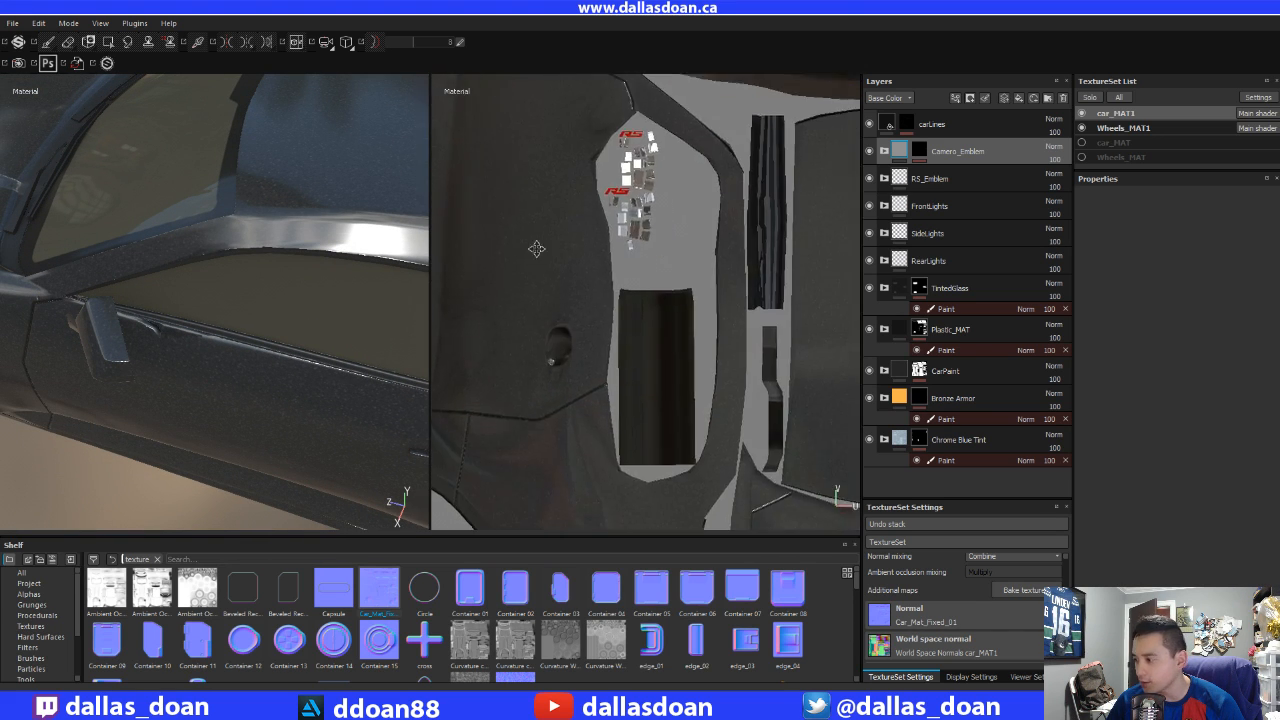
middle_click_drag(435, 299, 706, 360, "alt")
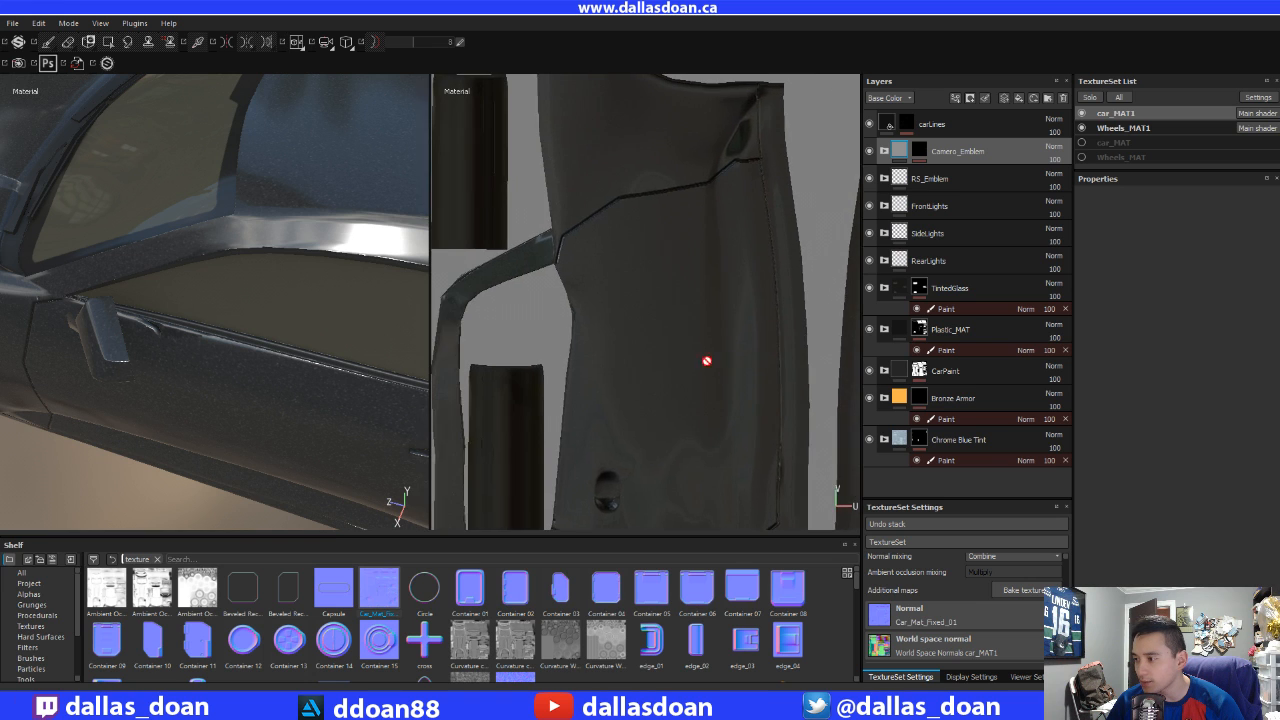
middle_click_drag(632, 312, 383, 300, "alt")
scroll(717, 225, "up", 1)
scroll(717, 225, "up", 1)
middle_click_drag(717, 225, 637, 333, "alt")
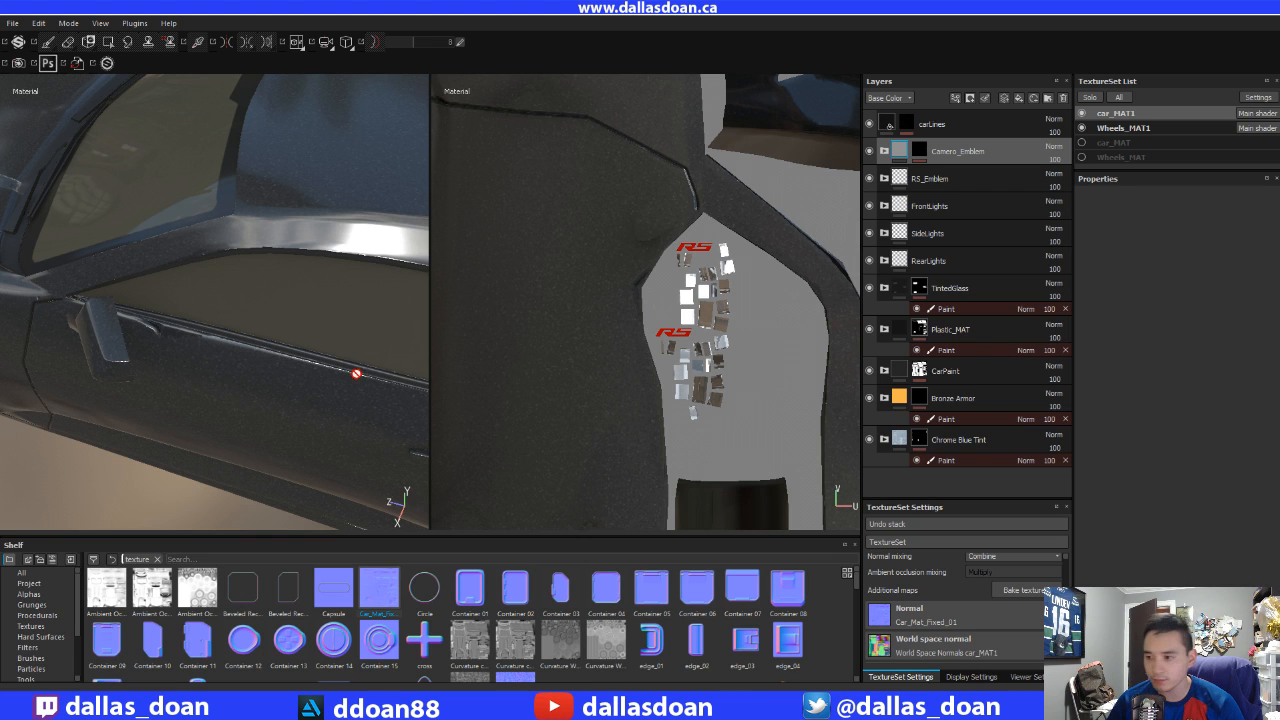
- Switch to Photoshop, show the UV layer over the normal map and compare the wireframe with the artifacts around the side window openings
key("alt+Tab")
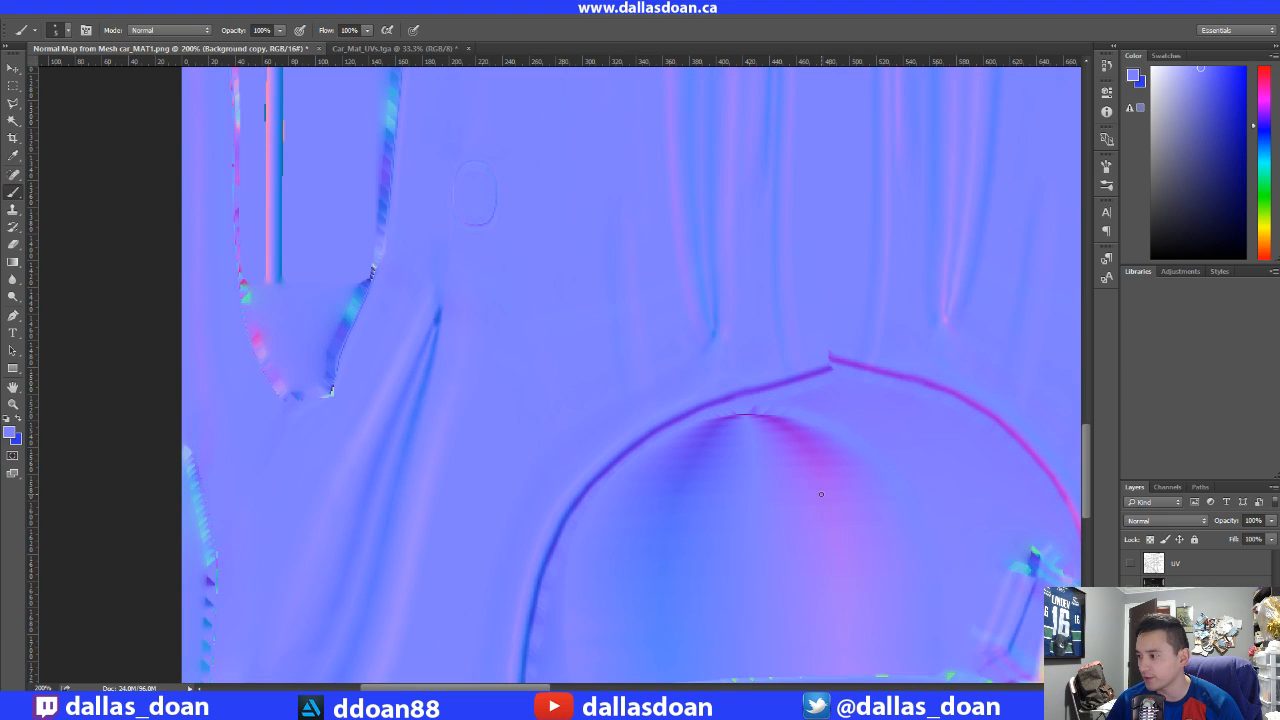
left_click_drag(766, 480, 566, 435)
left_click(1132, 562)
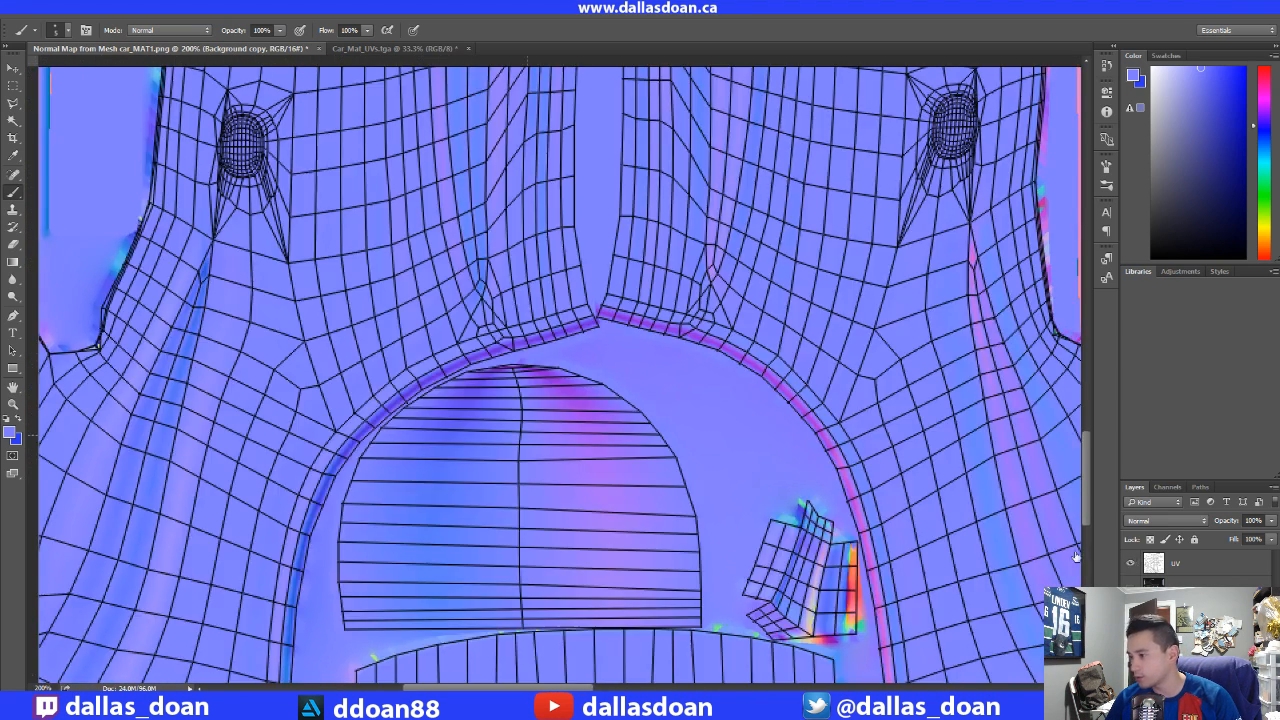
key("ctrl+minus")
key("ctrl+minus")
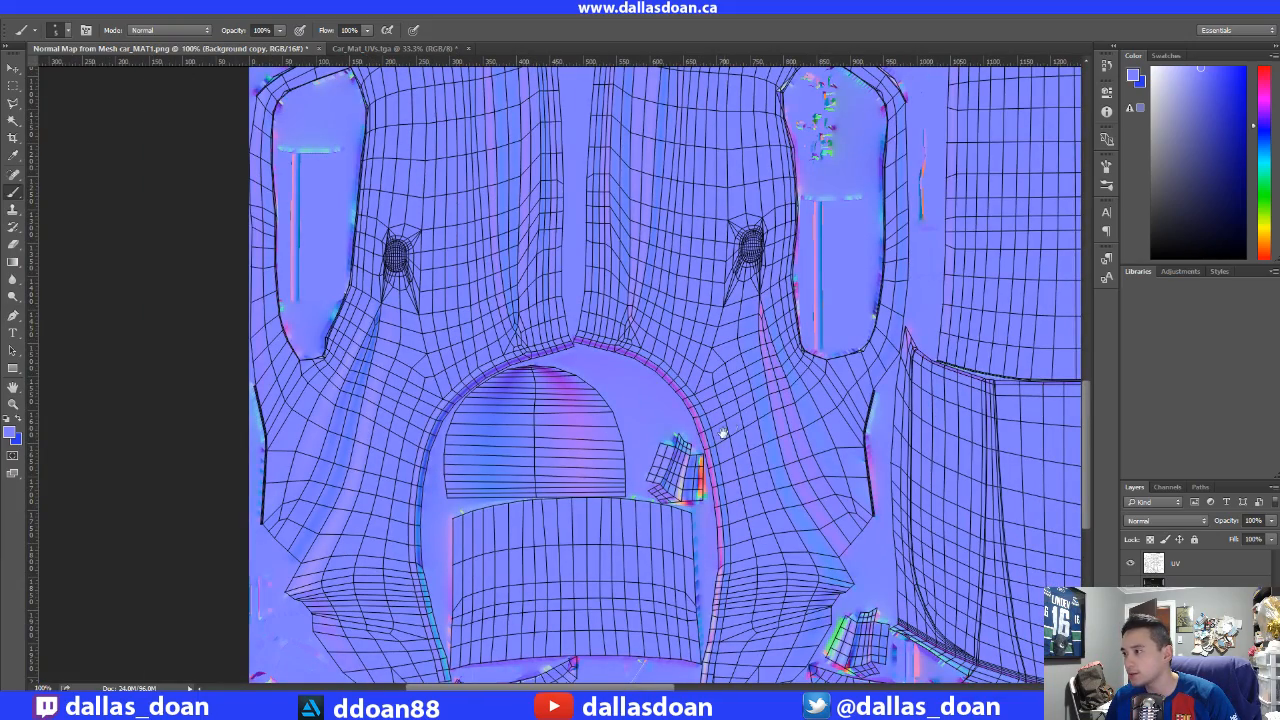
left_click_drag(736, 338, 724, 450)
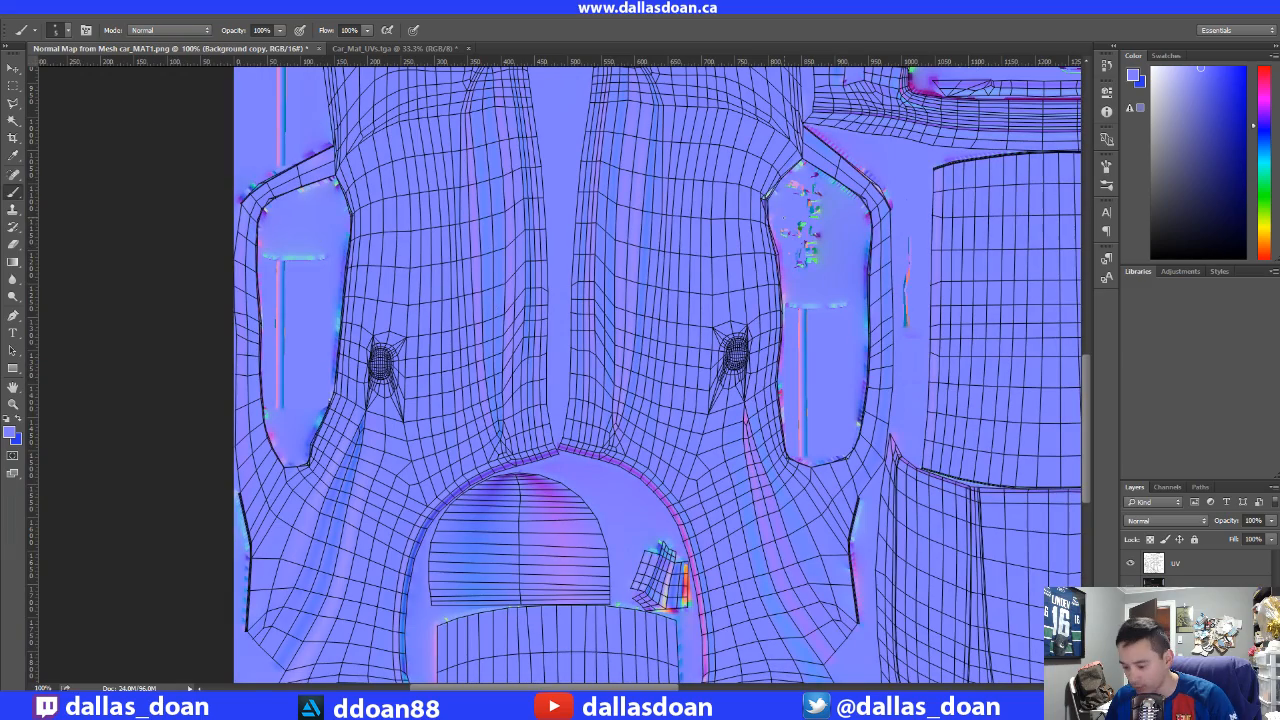
key("ctrl+plus")
key("ctrl+plus")
left_click_drag(762, 244, 550, 406)
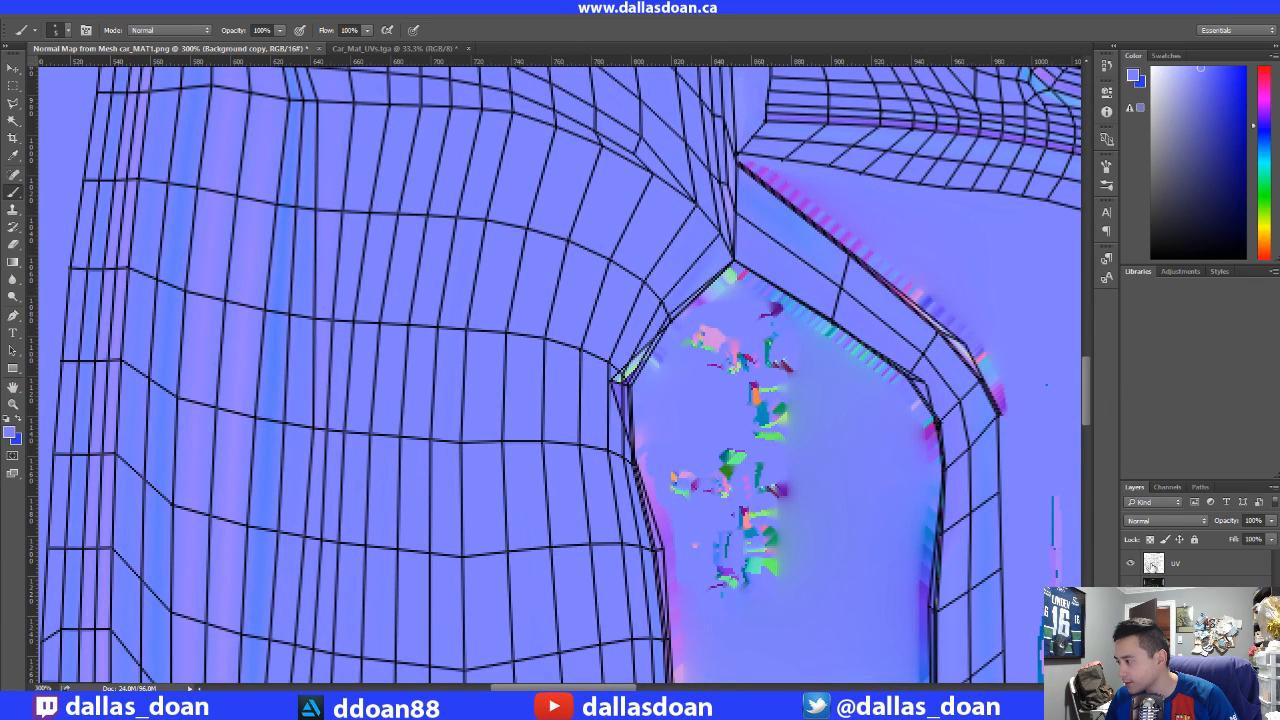
left_click(1132, 564)
left_click(1133, 565)
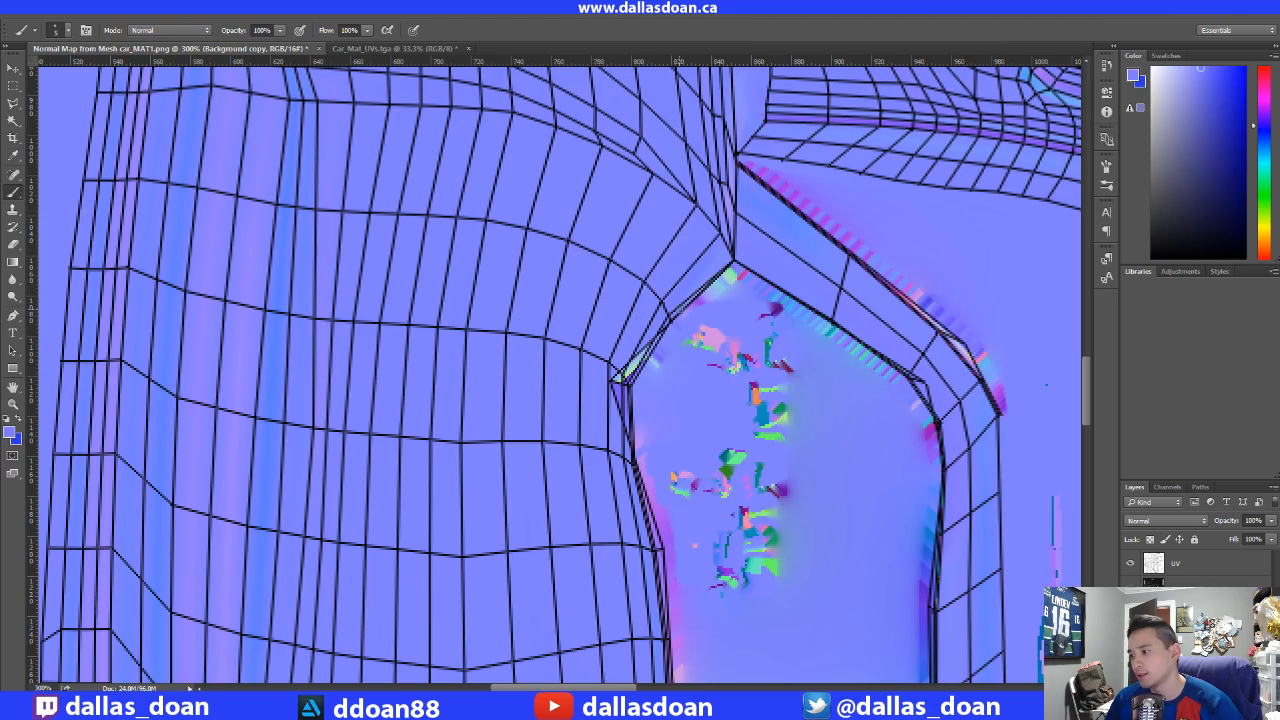
- Switch to Maya's UV Editor and examine the car side UV shells around the window openings
key("alt+Tab")
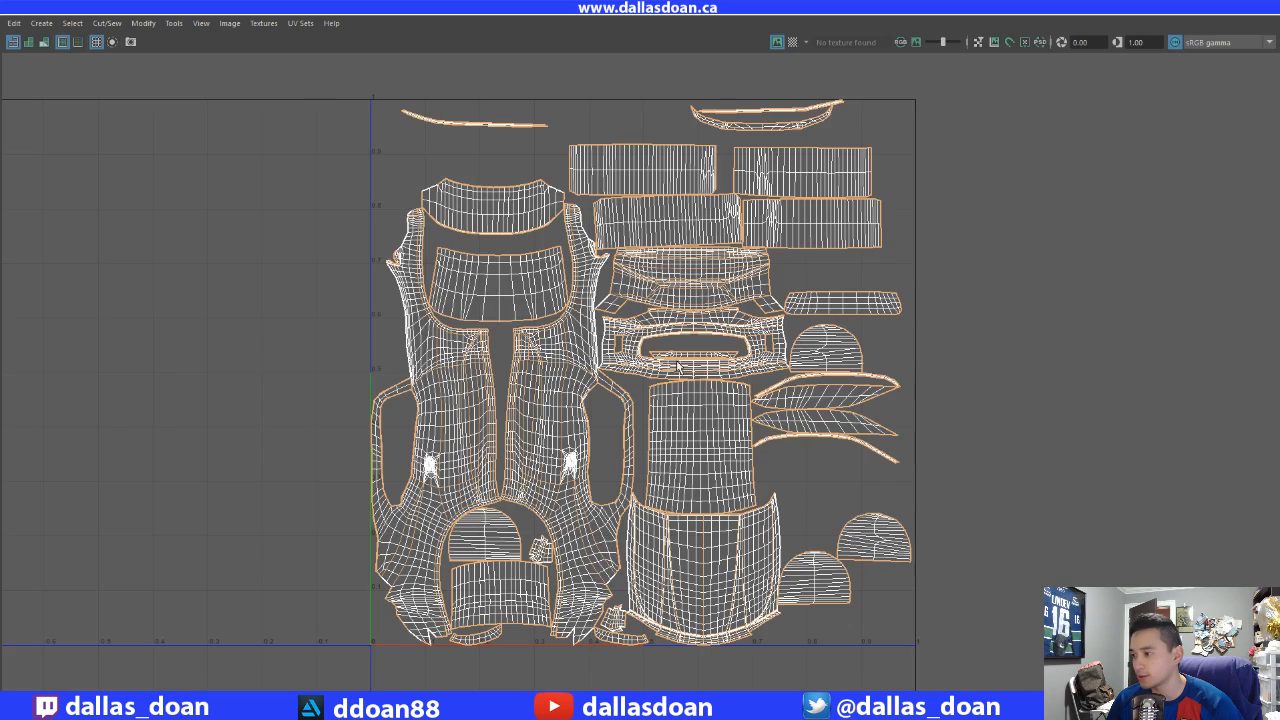
scroll(698, 407, "up", 7)
scroll(516, 443, "up", 8)
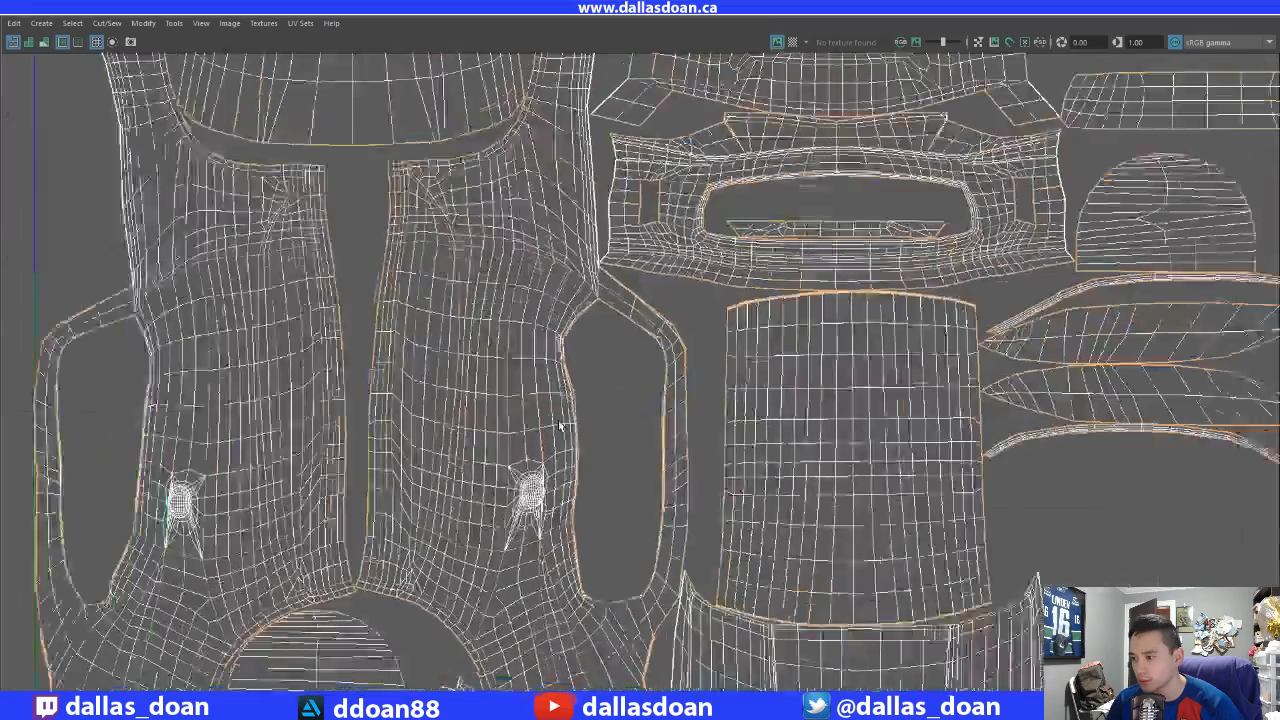
scroll(600, 327, "down", 6)
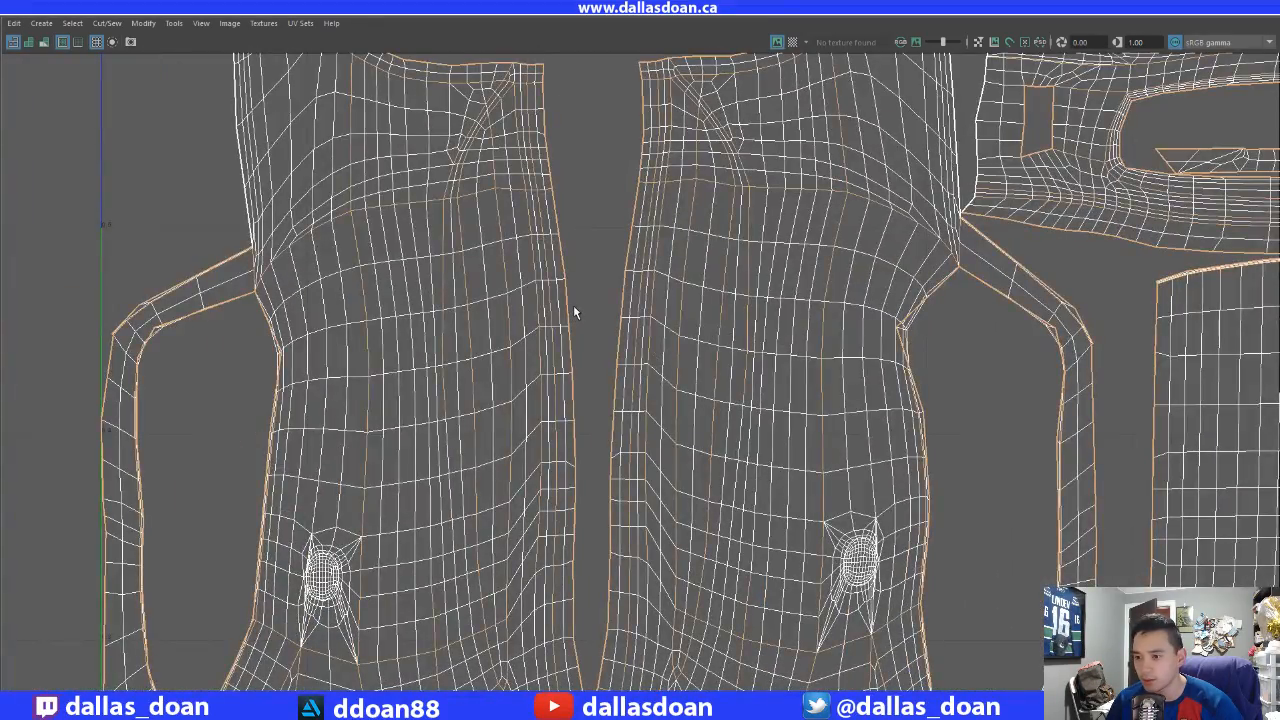
middle_click_drag(690, 282, 524, 307, "alt")
scroll(523, 307, "down", 1)
middle_click_drag(668, 295, 584, 384, "alt")
scroll(586, 385, "down", 2)
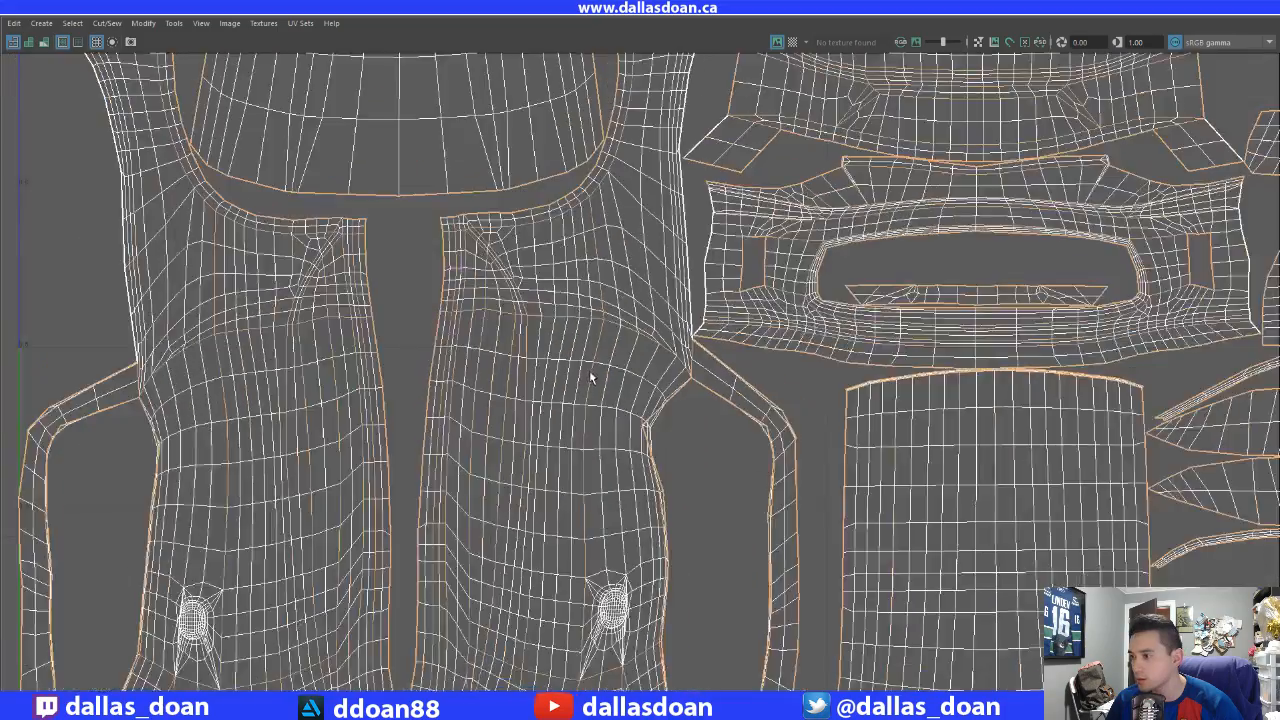
scroll(590, 375, "up", 1)
scroll(705, 405, "down", 5)
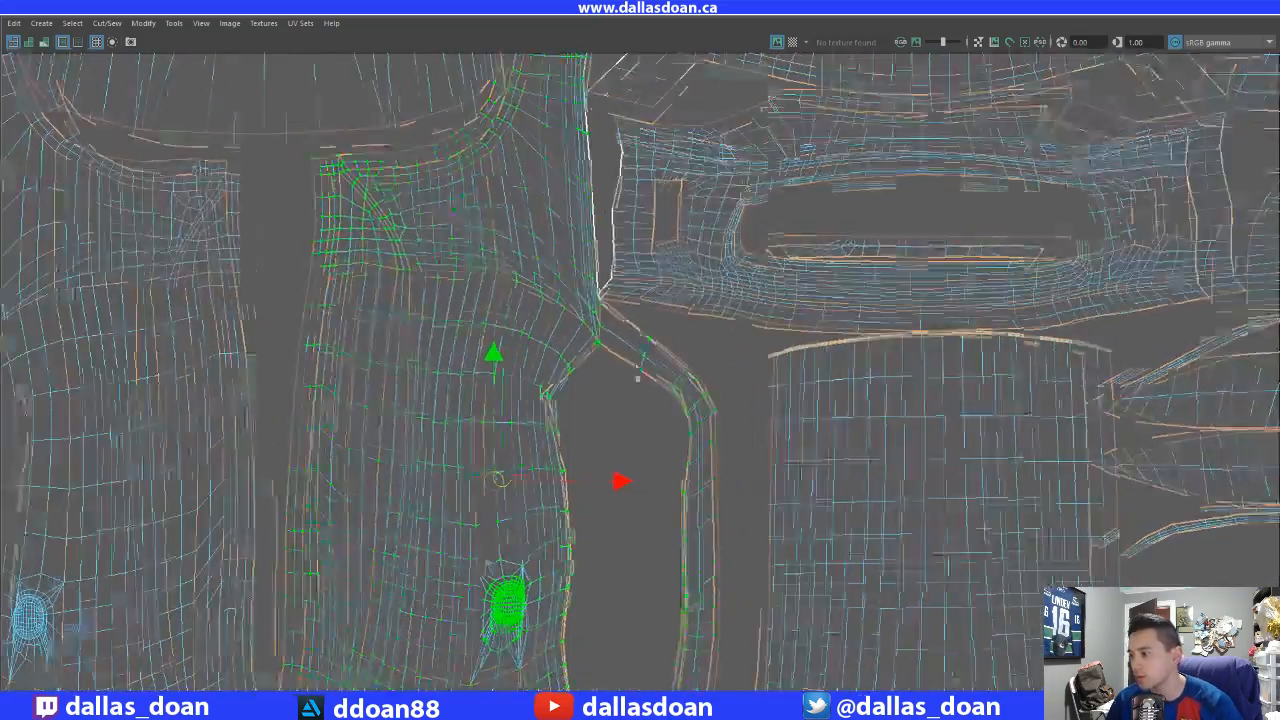
scroll(647, 370, "up", 1)
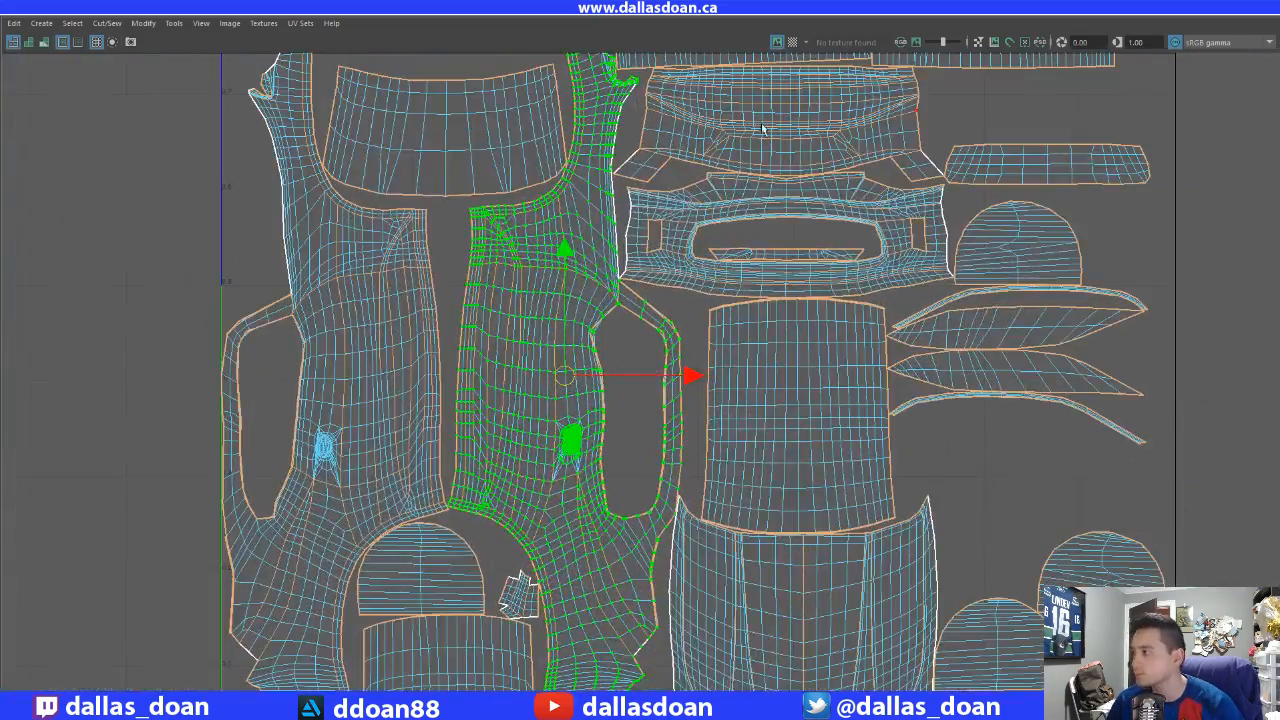
- Close the separate UV Editor window, apply the Persp/UV Editor layout and show the UV Toolkit
left_click_drag(573, 8, 591, 219)
left_click(1198, 220)
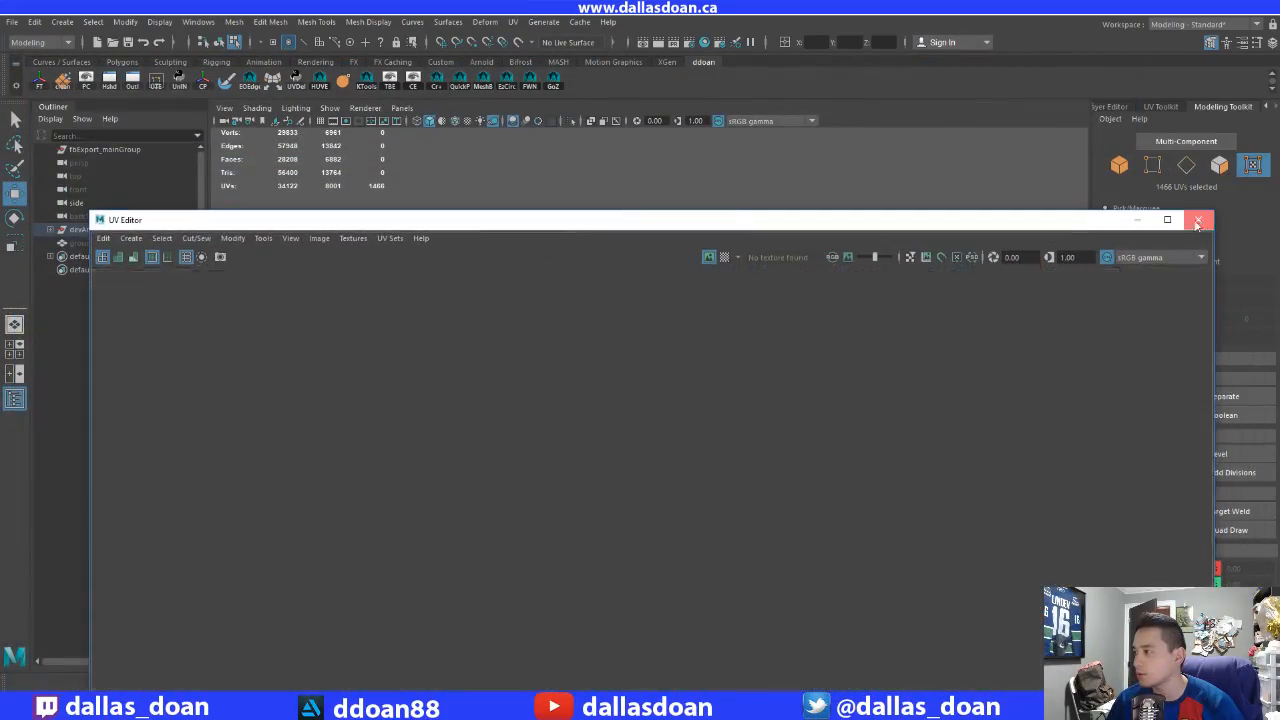
left_click(401, 108)
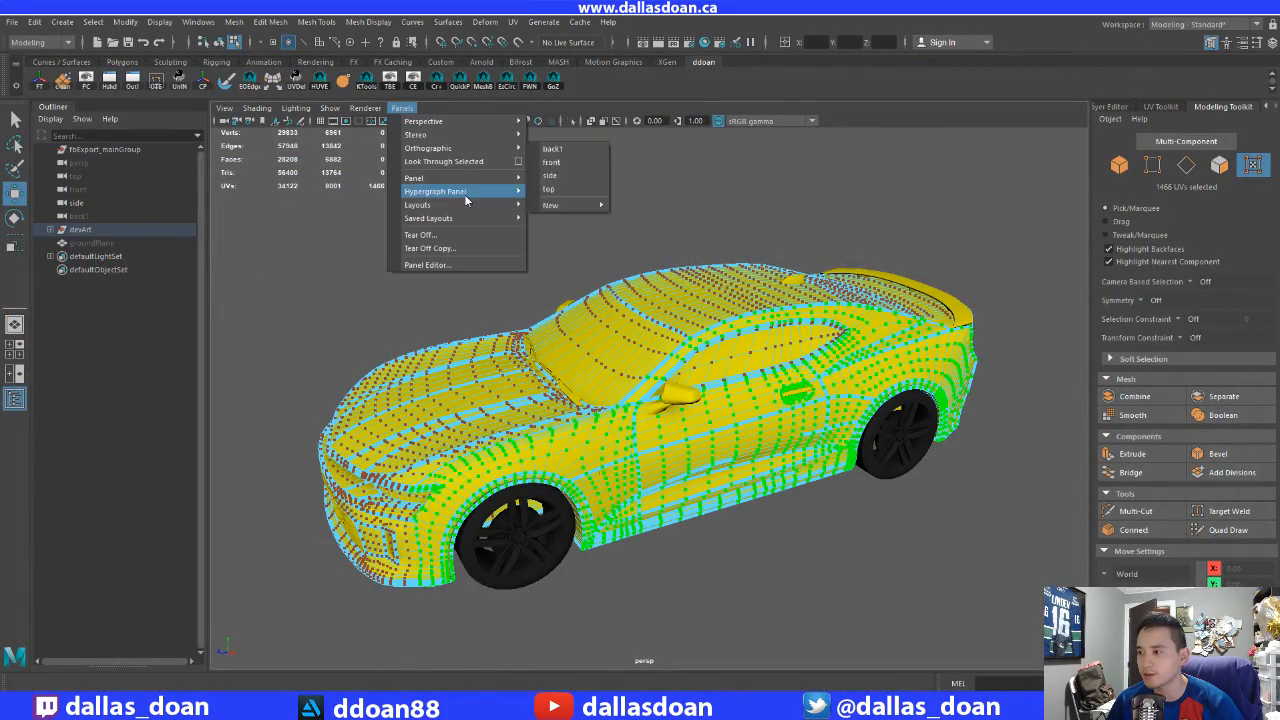
mouse_move(468, 188)
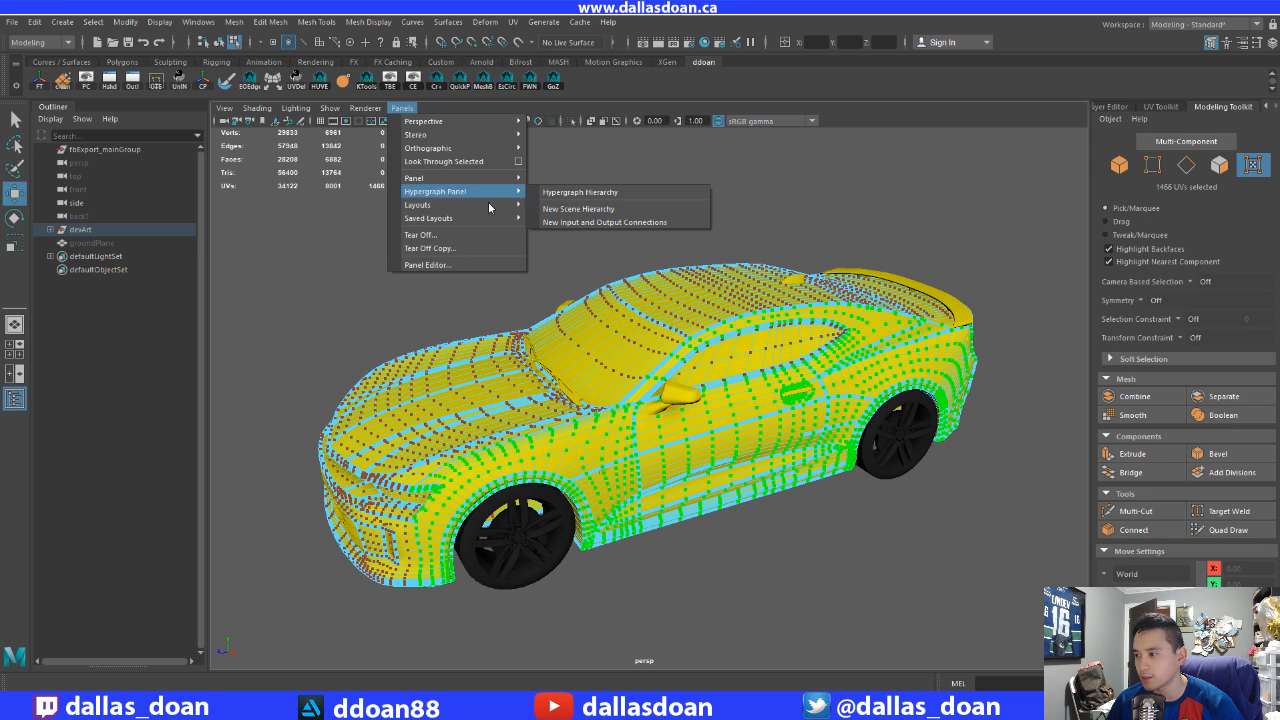
mouse_move(461, 222)
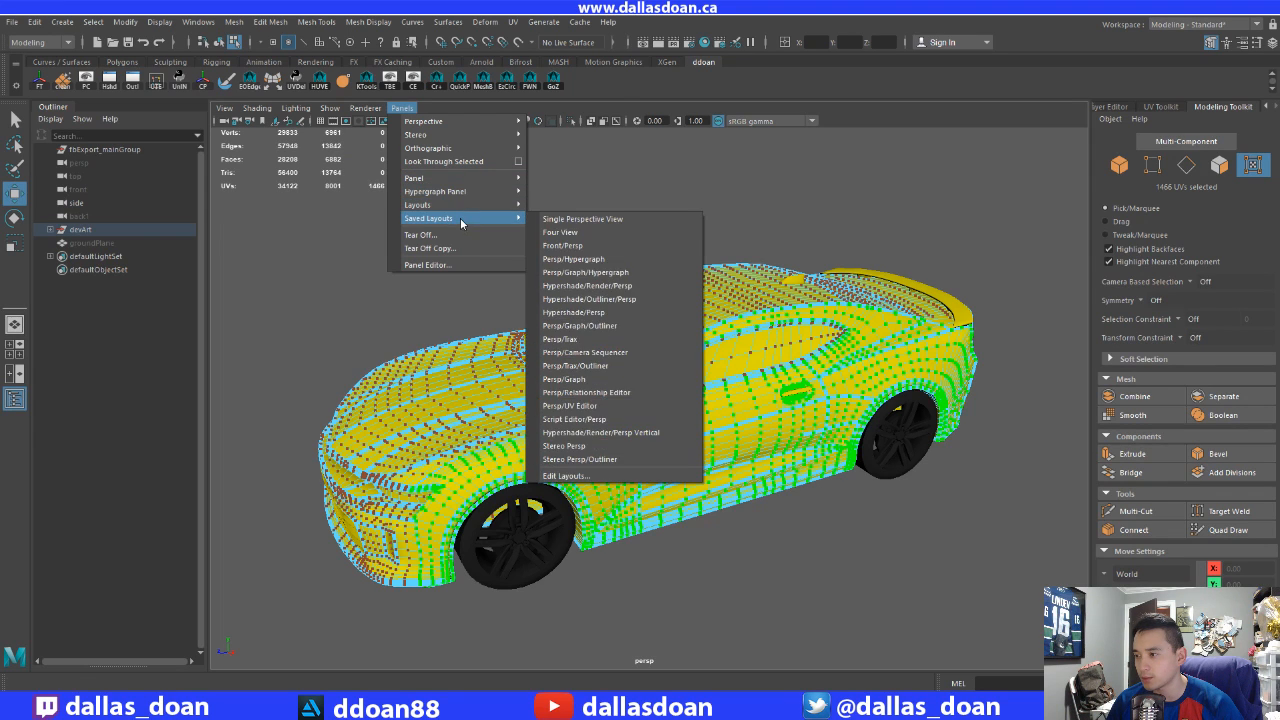
left_click(598, 405)
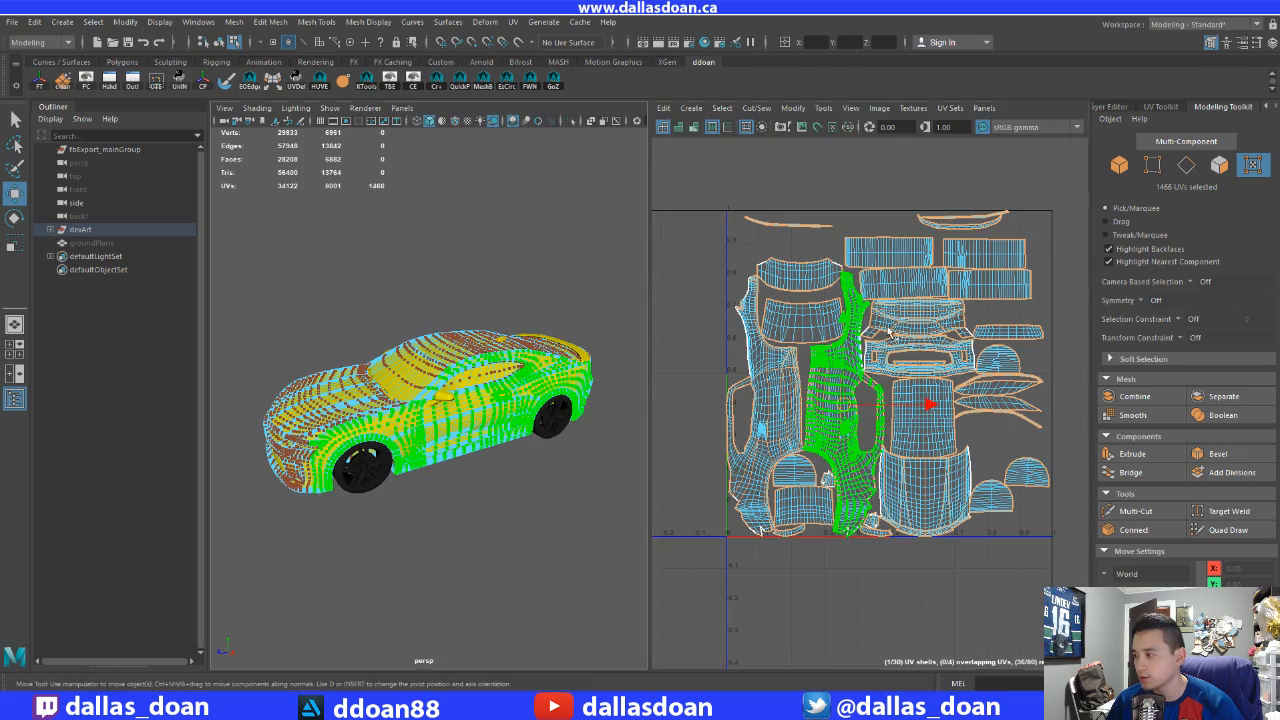
left_click(1160, 106)
- Set the UV Editor's display mode to Shaded to reveal flipped or overlapping faces in the car shells
scroll(857, 371, "up", 5)
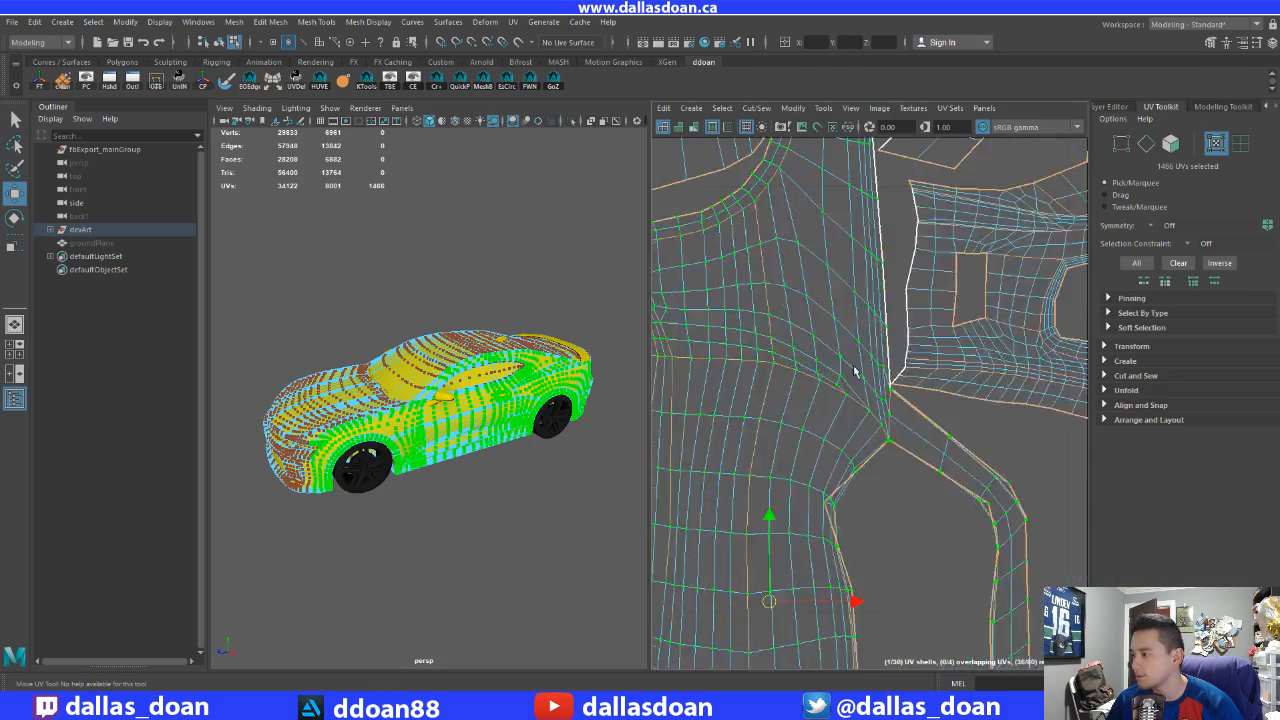
middle_click_drag(850, 313, 876, 258, "alt")
scroll(876, 258, "down", 1)
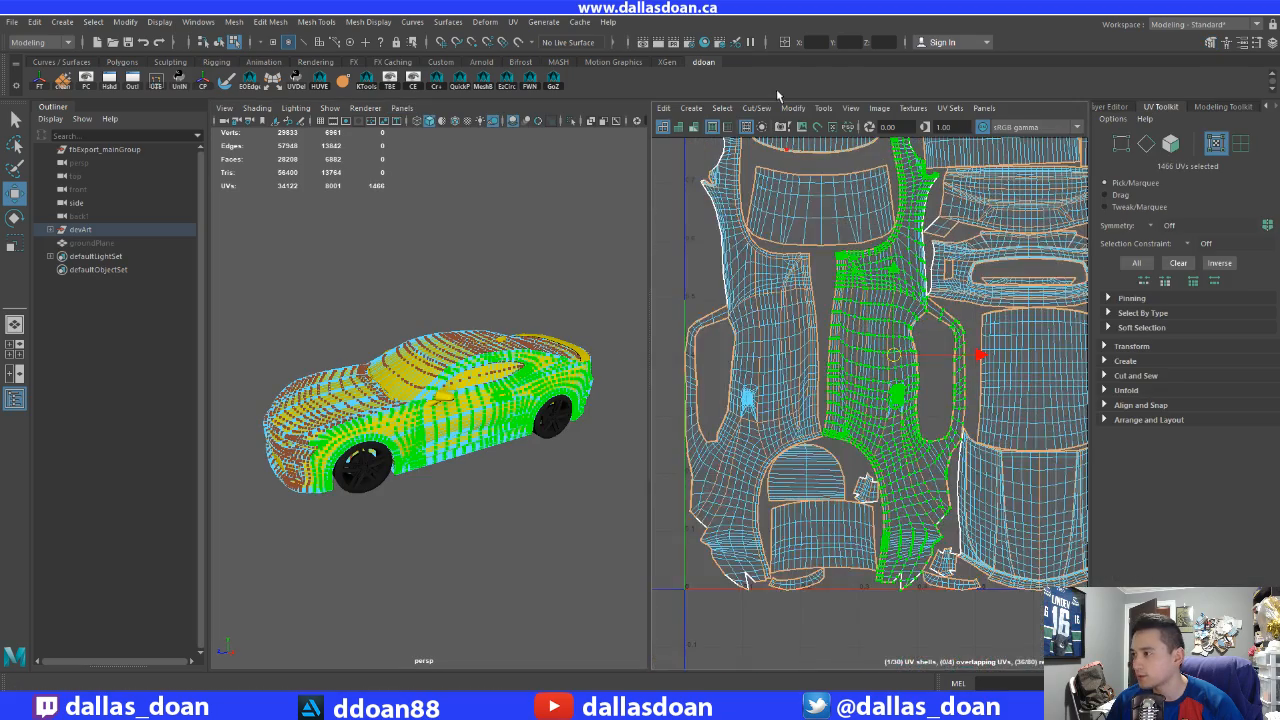
left_click(824, 109)
mouse_move(853, 111)
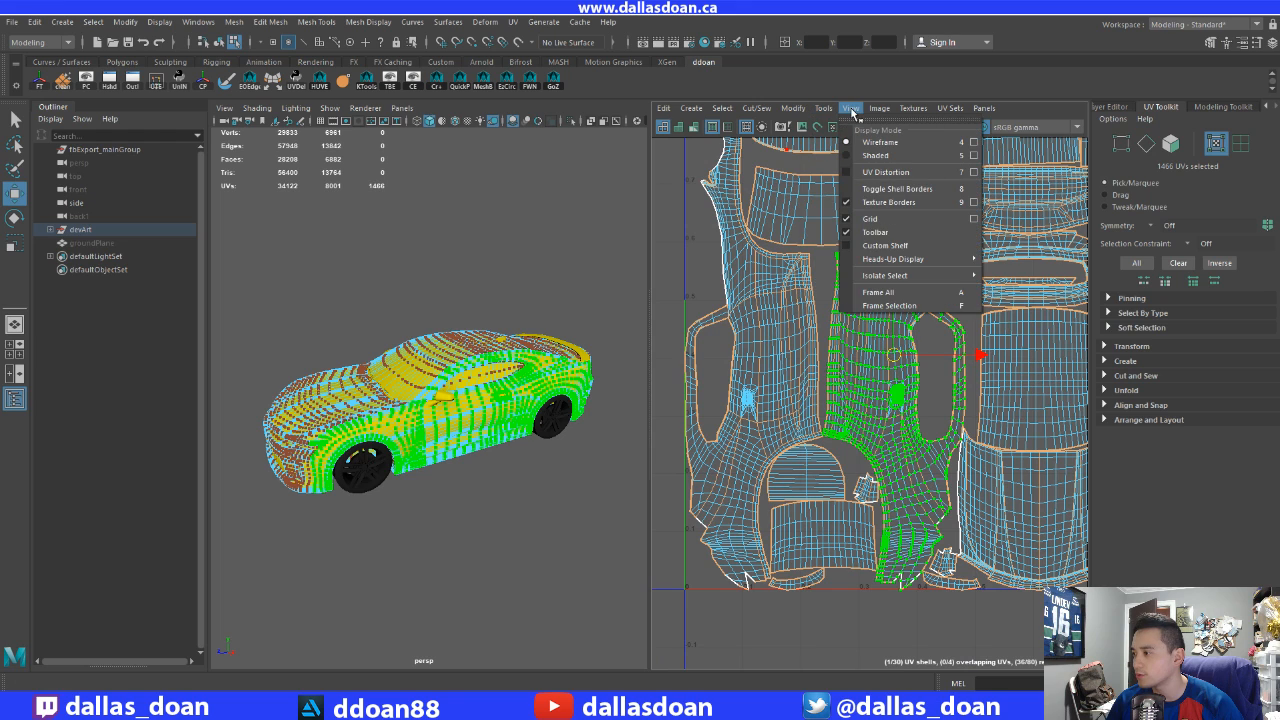
left_click(875, 156)
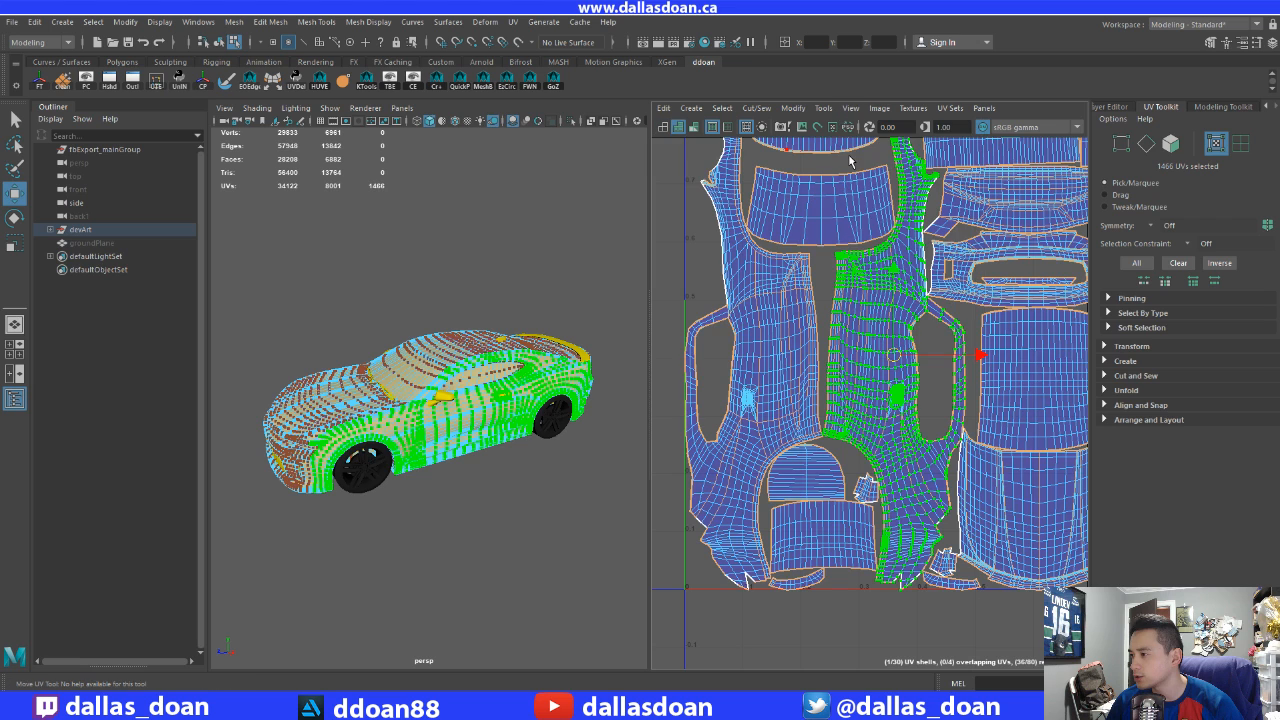
- Select the overlapping UVs at the inner corner of the side window opening, then unfold and optimize them
scroll(841, 237, "up", 10)
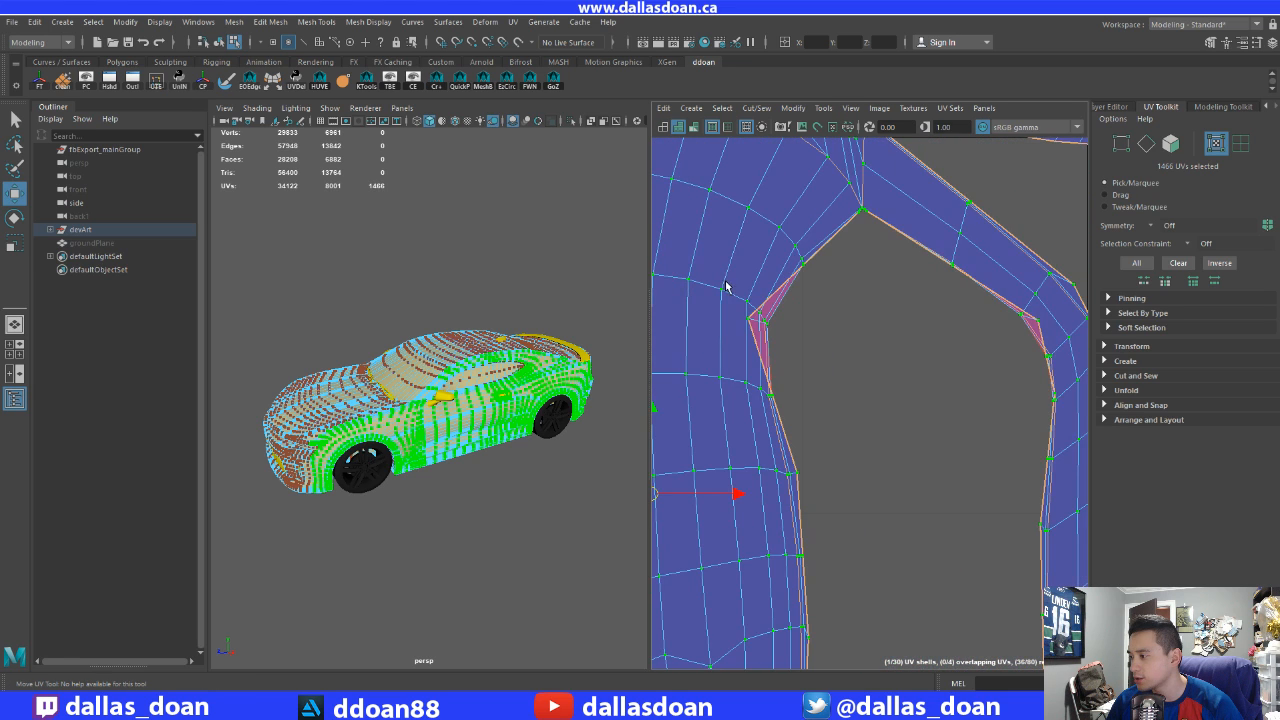
middle_click_drag(752, 328, 724, 329, "alt")
left_click_drag(711, 252, 812, 430)
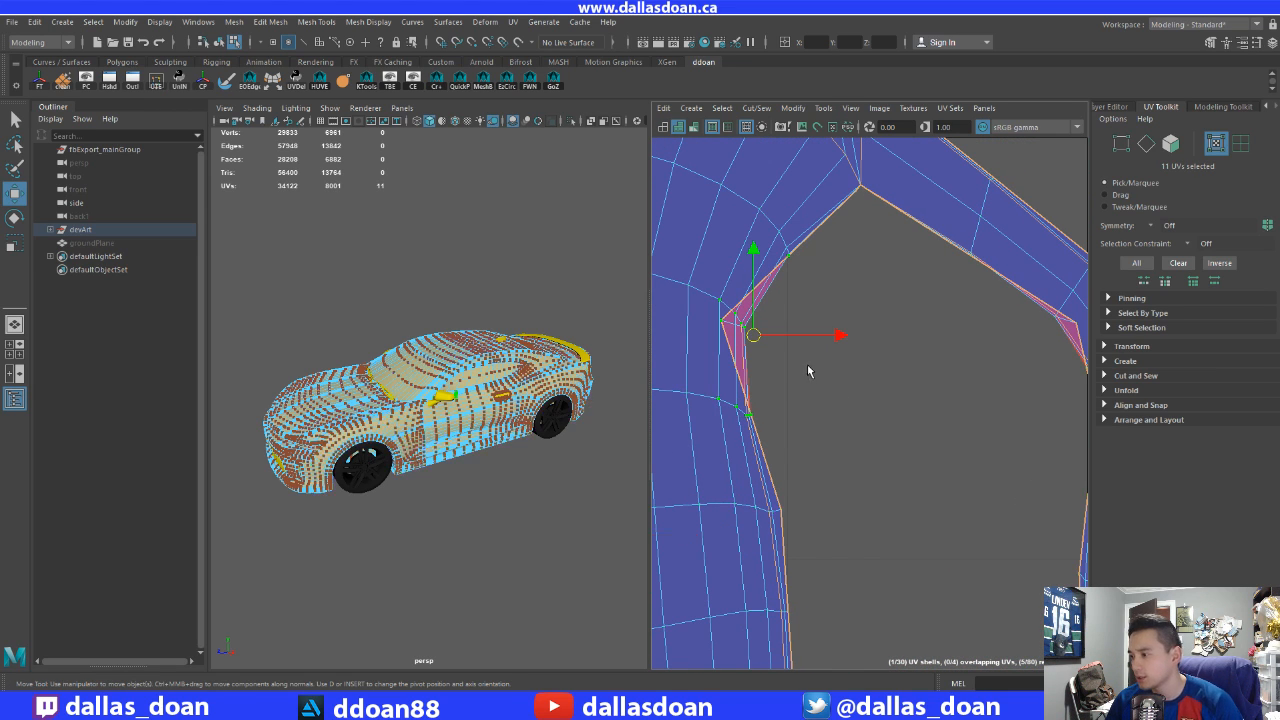
left_click_drag(724, 235, 816, 445)
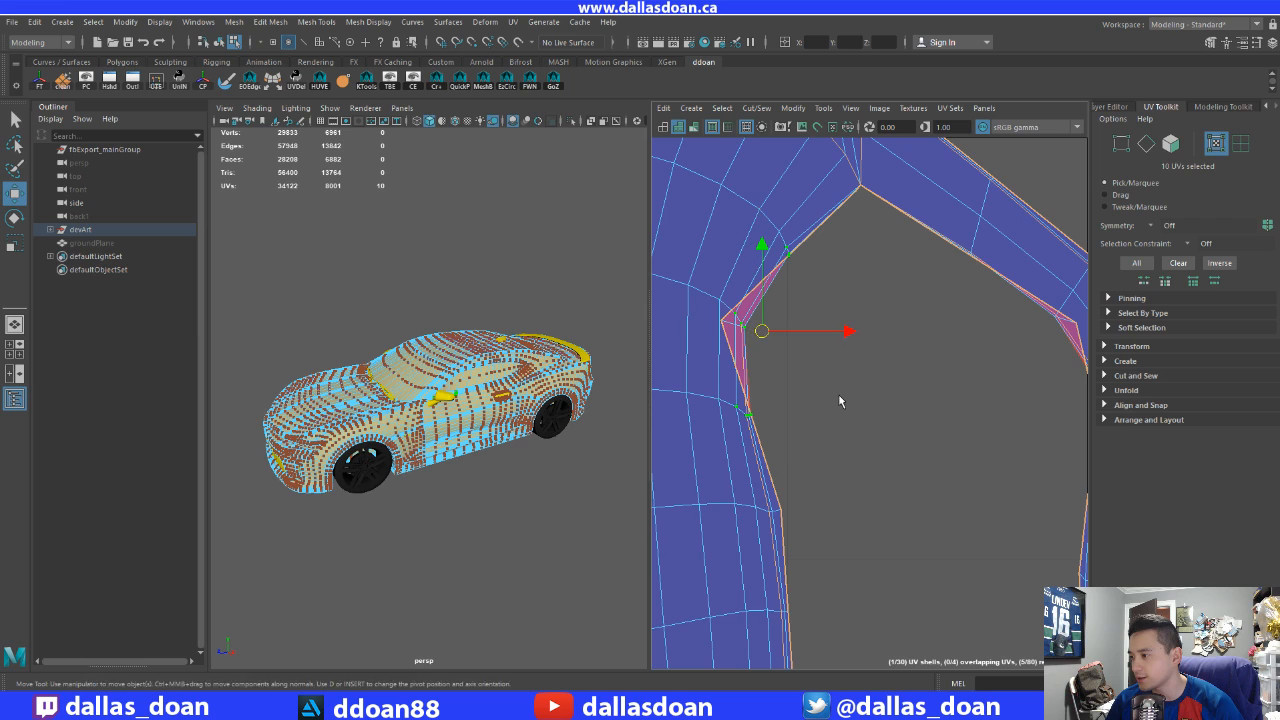
left_click(1104, 391)
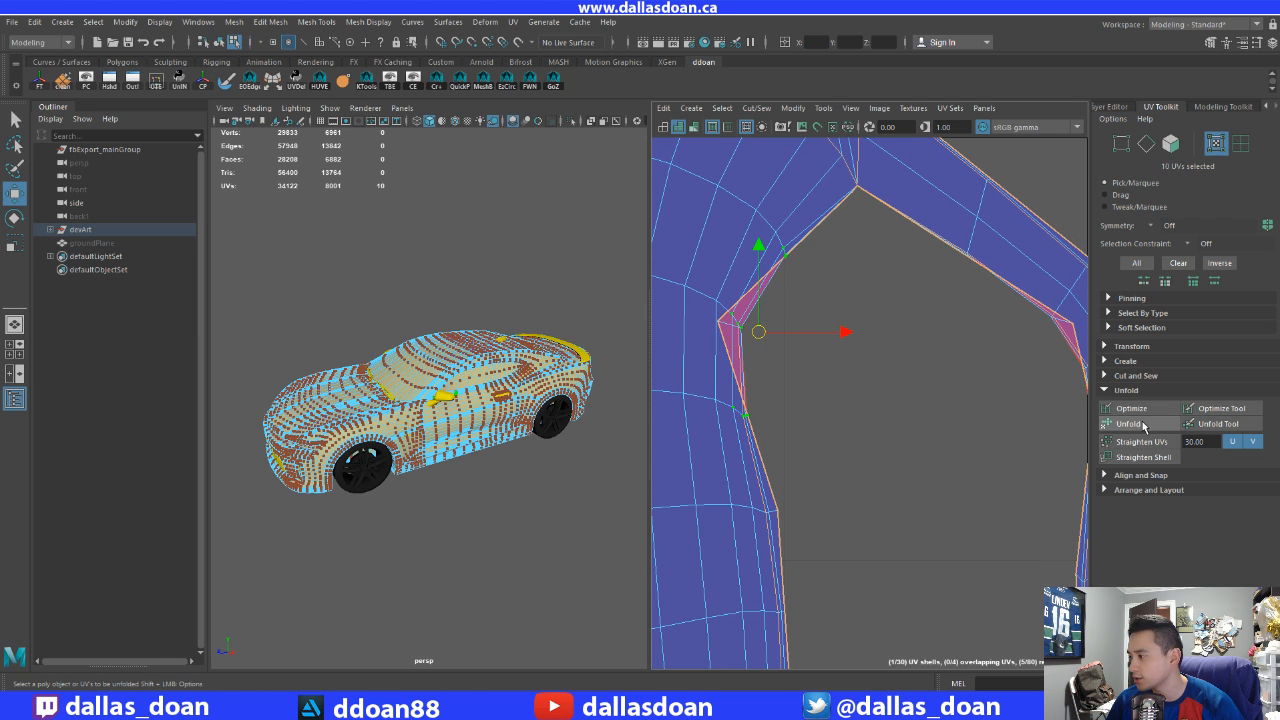
left_click(1128, 424)
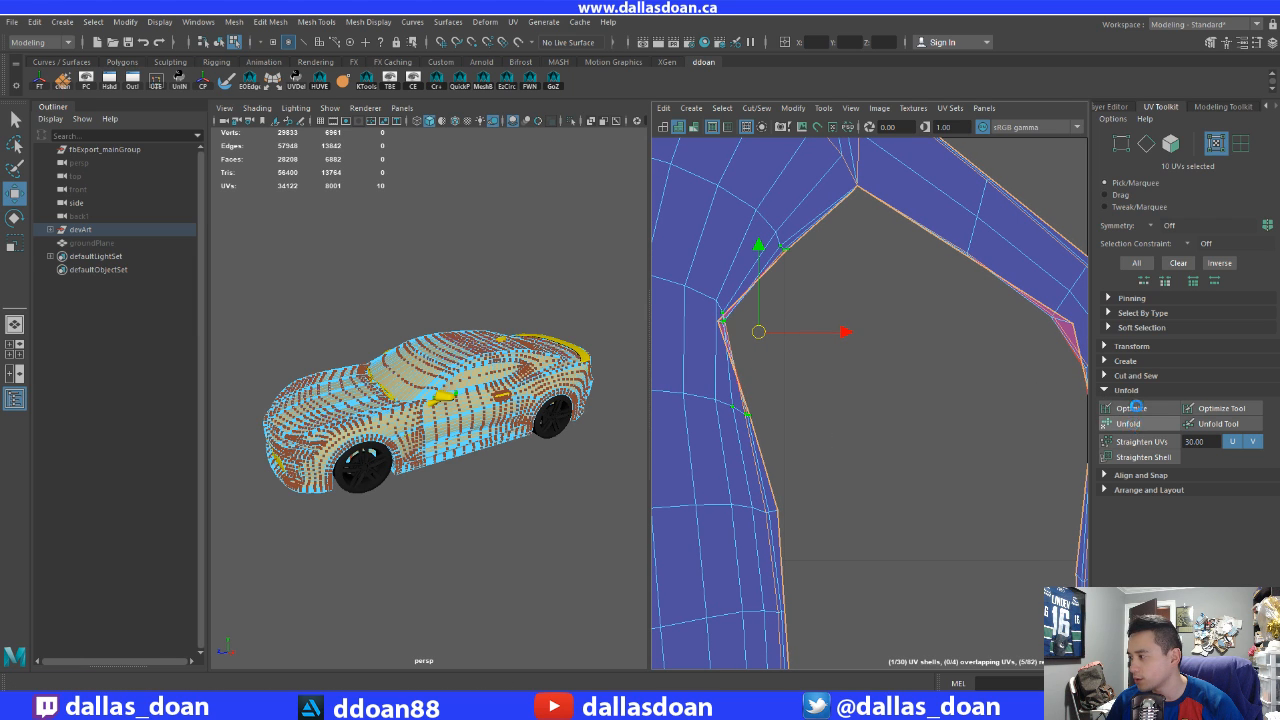
left_click(1137, 406)
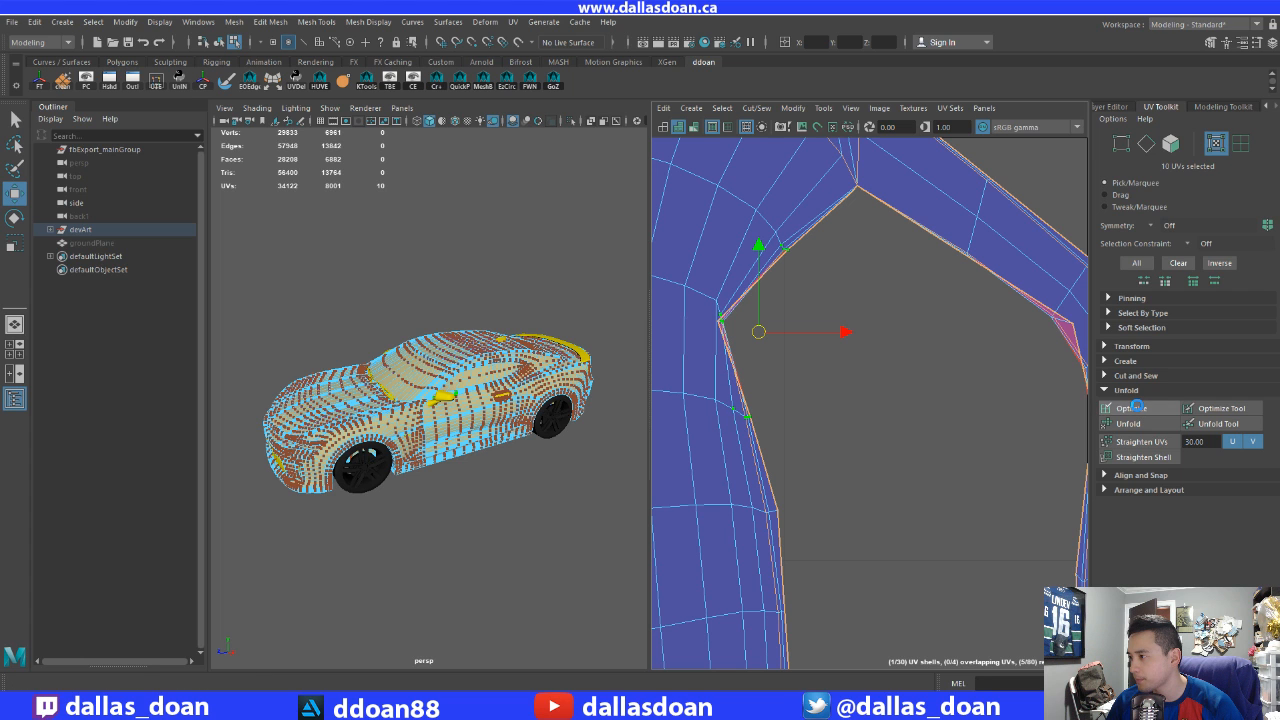
mouse_move(901, 403)
right_mouse_down("alt")
mouse_move(877, 401)
mouse_move(912, 410)
right_mouse_up("alt")
middle_click_drag(912, 410, 965, 415, "alt")
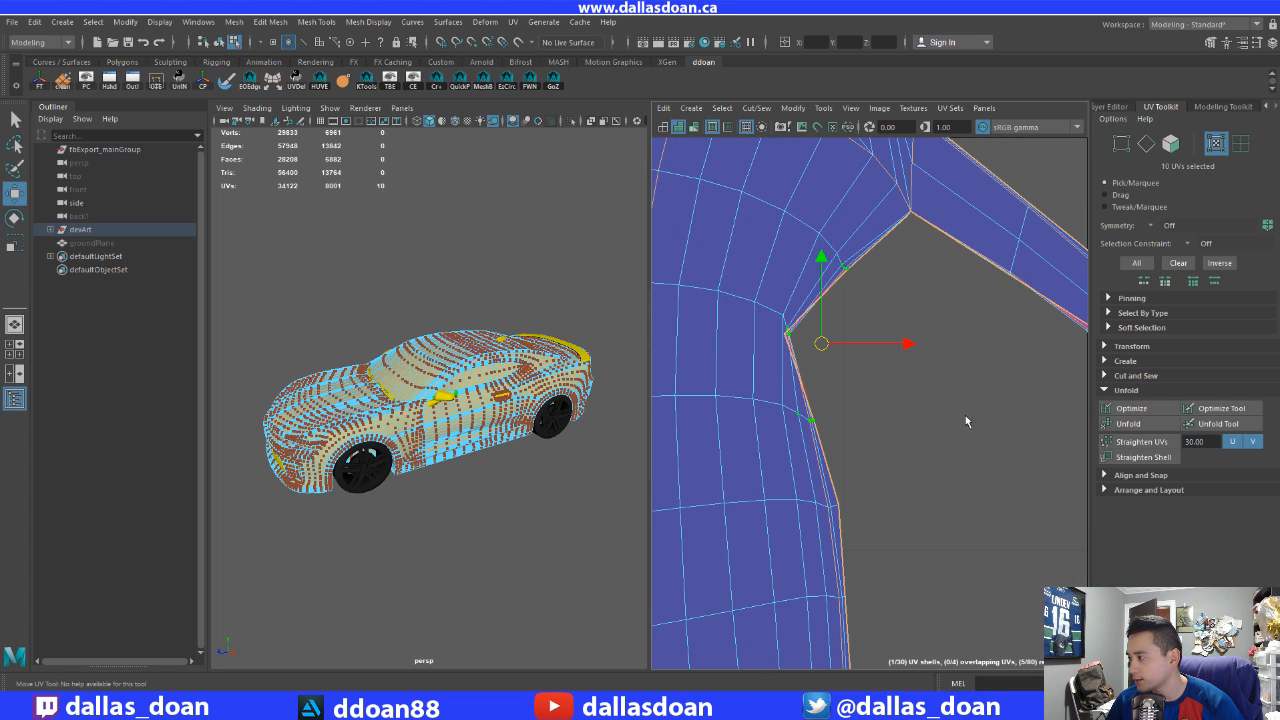
left_click(1205, 424)
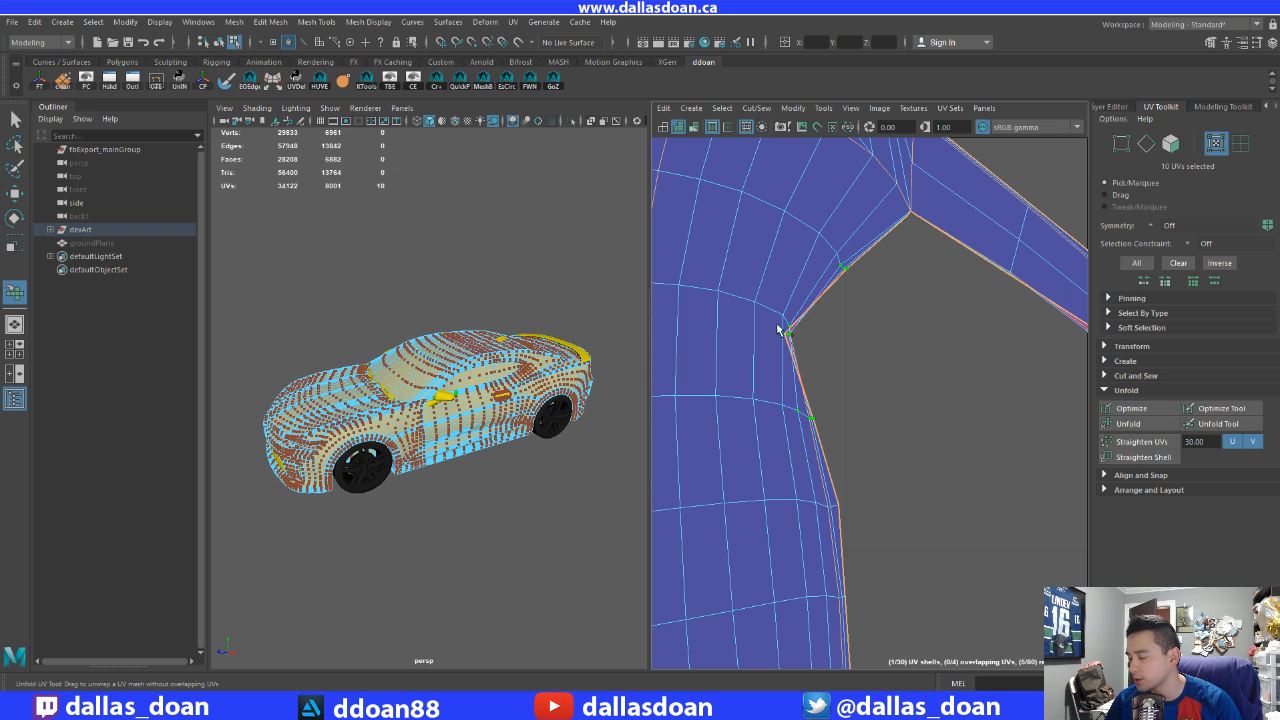
right_click_drag(777, 324, 1005, 369)
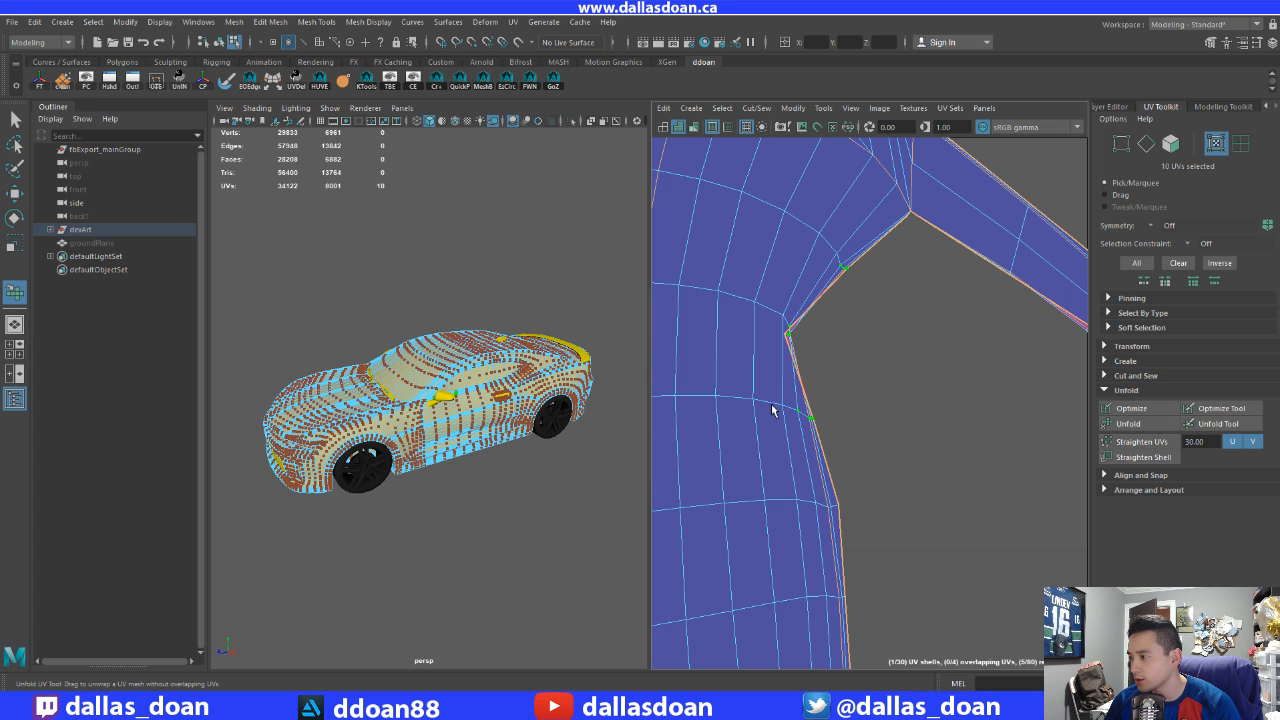
key("w")
- Select the complete car side shell containing the repaired window corner and unfold it
scroll(802, 390, "up", 4)
middle_click_drag(771, 335, 841, 353, "alt")
scroll(803, 382, "down", 8)
scroll(797, 404, "down", 4)
double_click(730, 394)
scroll(740, 410, "down", 2)
left_click(1128, 423)
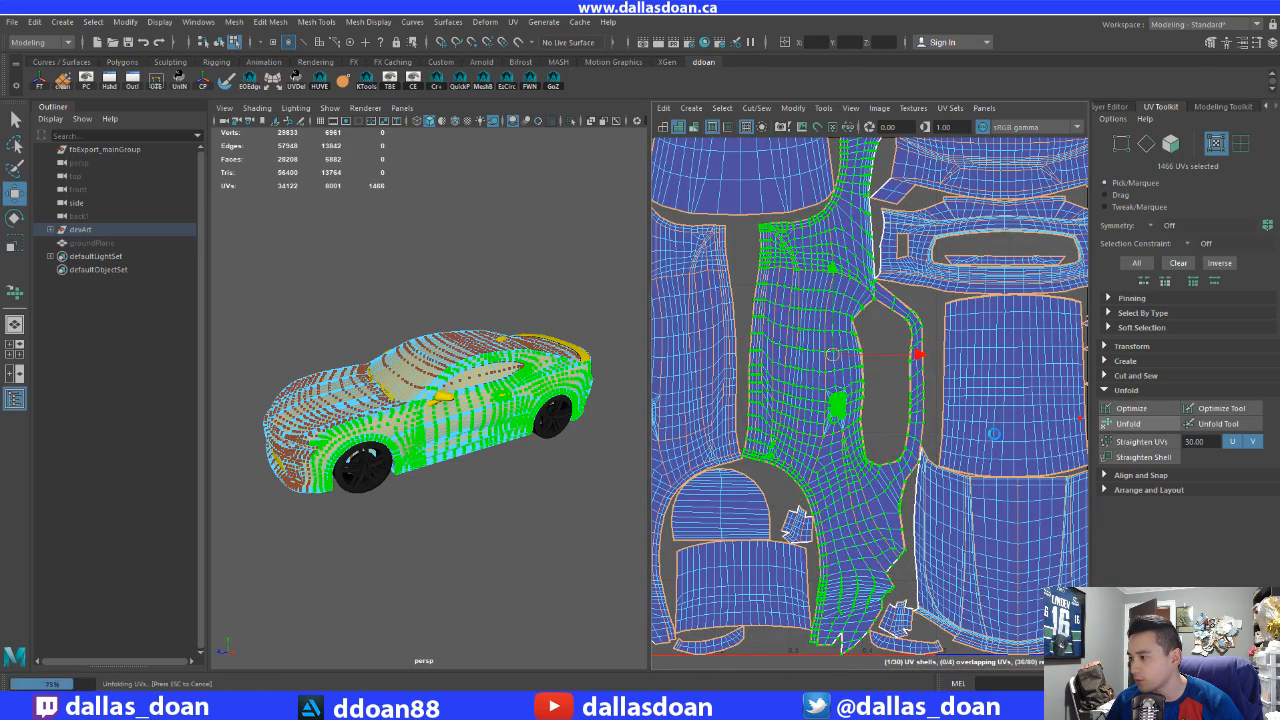
- Inspect the edges of the unfolded side shell's window opening for remaining flipped or overlapping faces
scroll(920, 446, "up", 10)
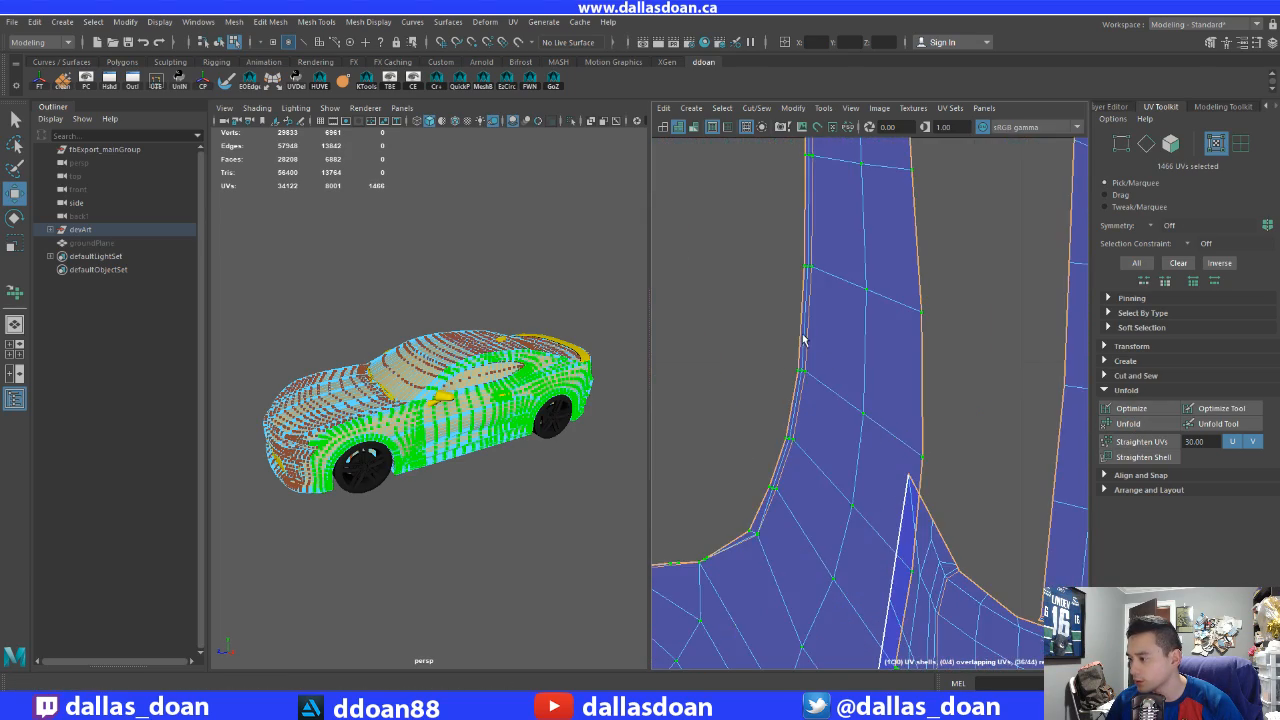
middle_click_drag(803, 337, 910, 428, "alt")
middle_click_drag(895, 478, 891, 337, "alt")
scroll(898, 367, "up", 2)
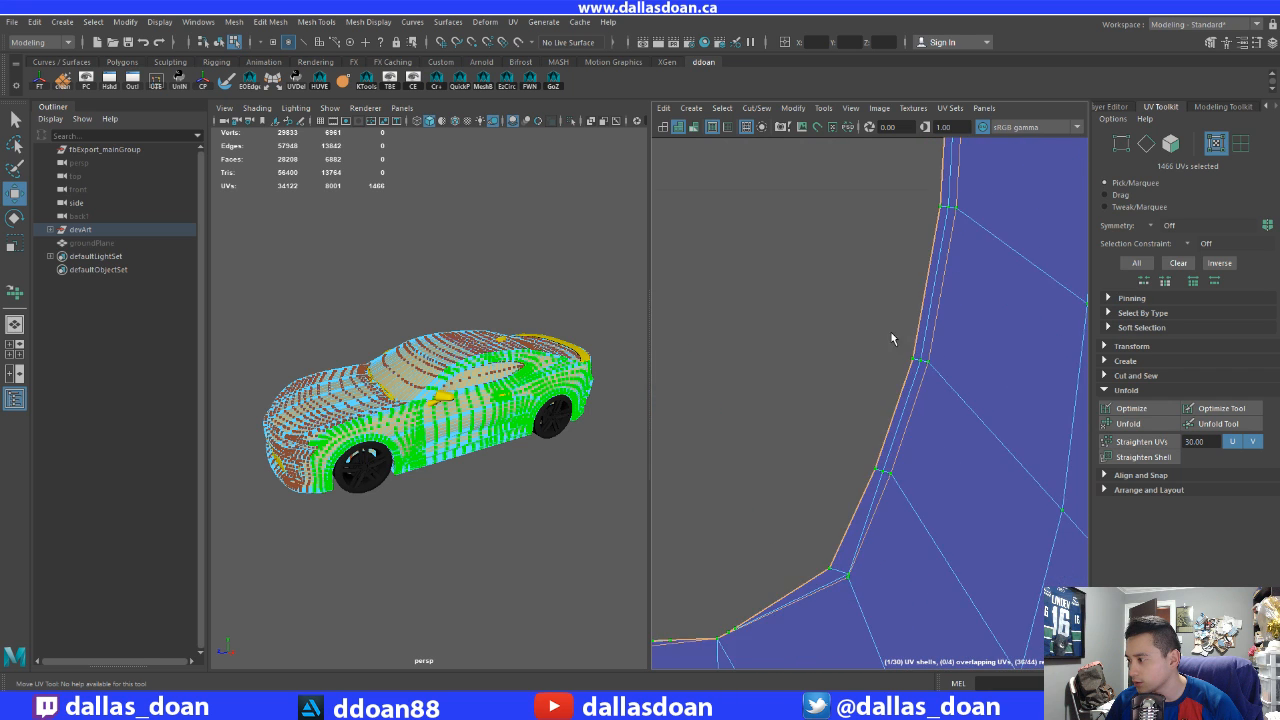
scroll(885, 340, "down", 4)
scroll(882, 416, "up", 2)
middle_click_drag(832, 385, 928, 450, "alt")
scroll(881, 412, "up", 1)
middle_click_drag(790, 260, 869, 460, "alt")
middle_click_drag(832, 280, 830, 423, "alt")
middle_click_drag(840, 190, 829, 385, "alt")
scroll(868, 535, "up", 5)
scroll(860, 525, "up", 5)
scroll(806, 497, "down", 5)
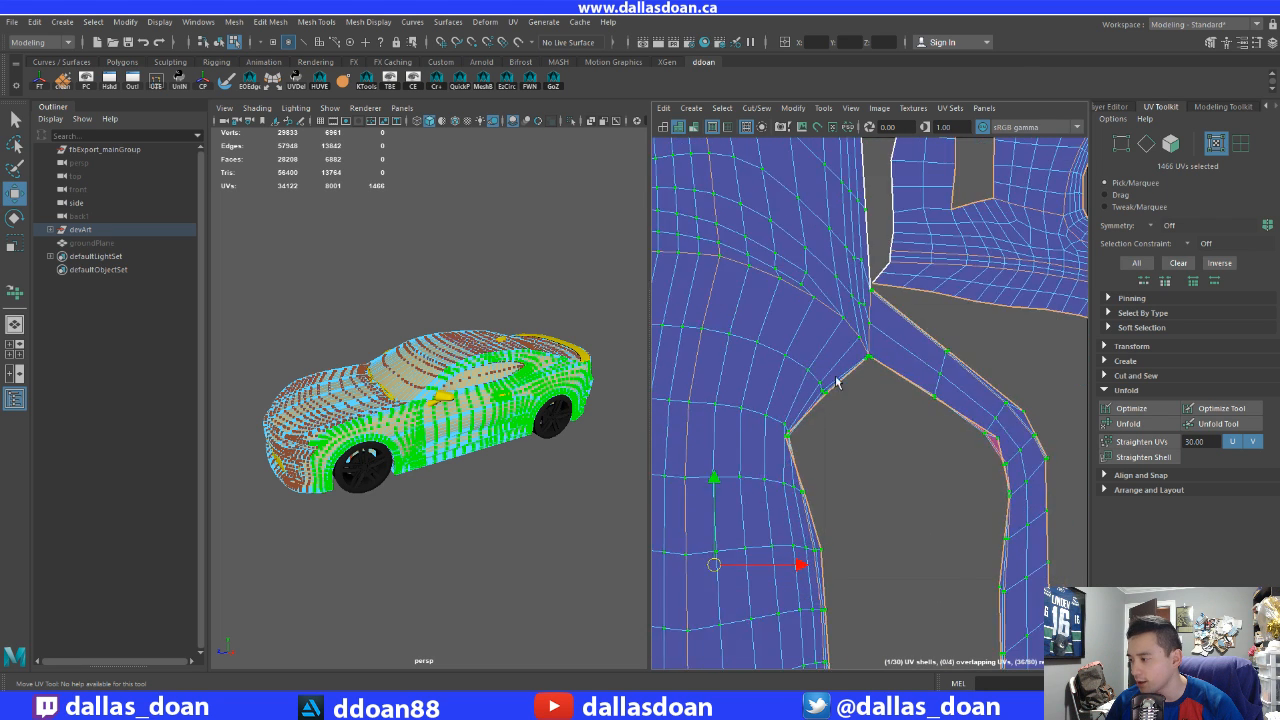
scroll(828, 480, "down", 5)
- Examine the rest of the car side shells' window openings for overlaps, selecting the UVs at the opposite opening's lower inner corner
middle_click_drag(828, 480, 1062, 405, "alt")
middle_click_drag(720, 585, 884, 430, "alt")
scroll(882, 430, "up", 3)
scroll(883, 432, "up", 5)
left_click_drag(804, 459, 849, 494)
scroll(874, 466, "down", 3)
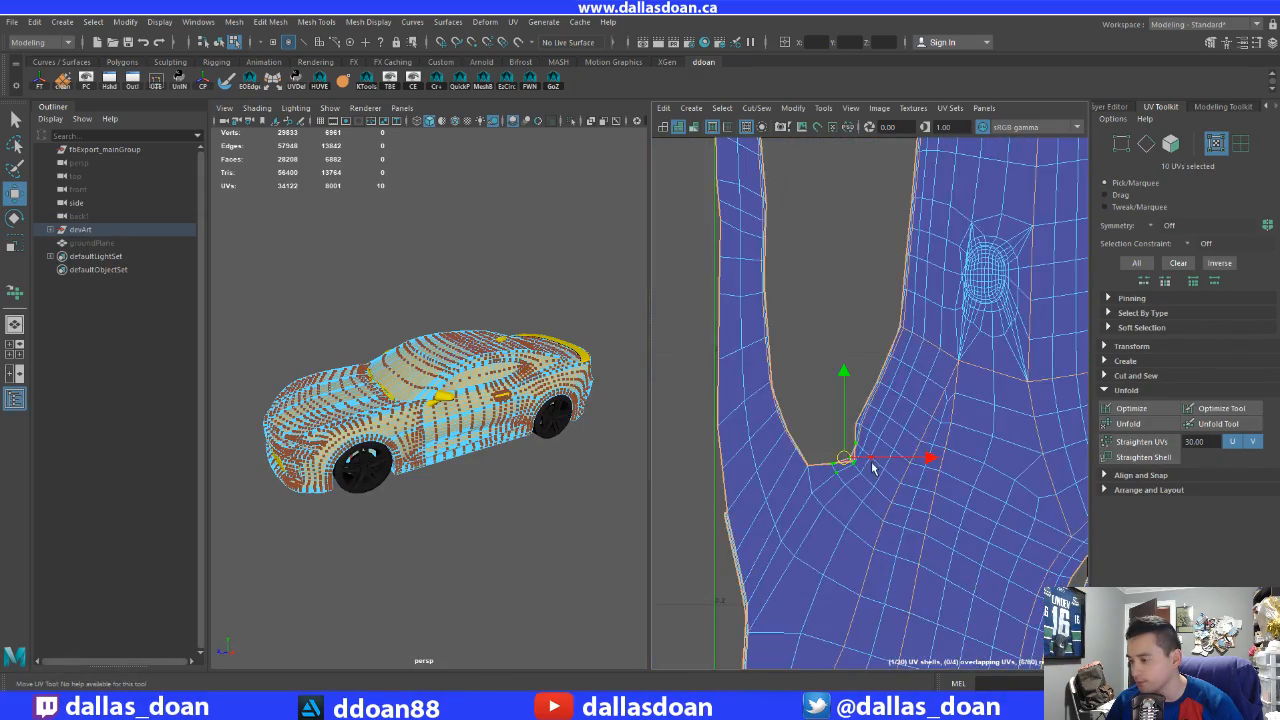
scroll(902, 450, "down", 5)
middle_click_drag(904, 449, 910, 440, "alt")
scroll(910, 440, "down", 5)
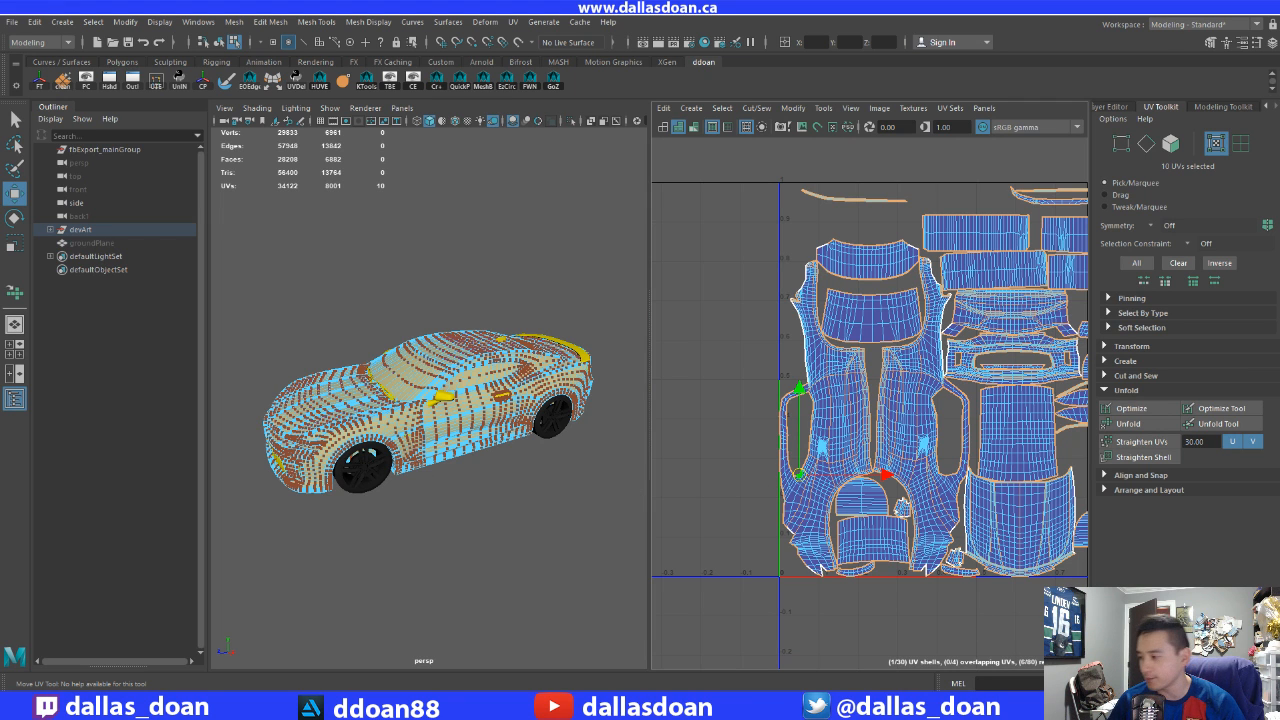
- Switch to Photoshop and examine the normal map against the UV wireframe around the side window opening
key("alt+Tab")
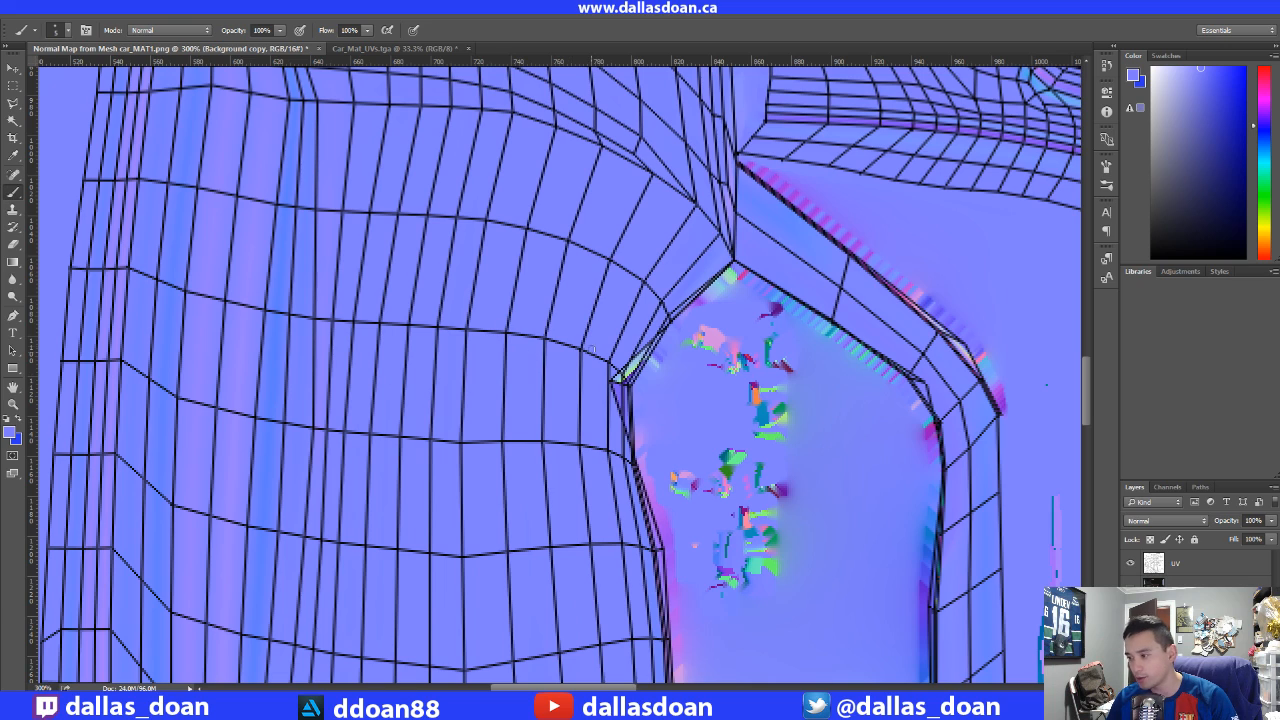
key("ctrl+plus")
left_click_drag(655, 375, 546, 338)
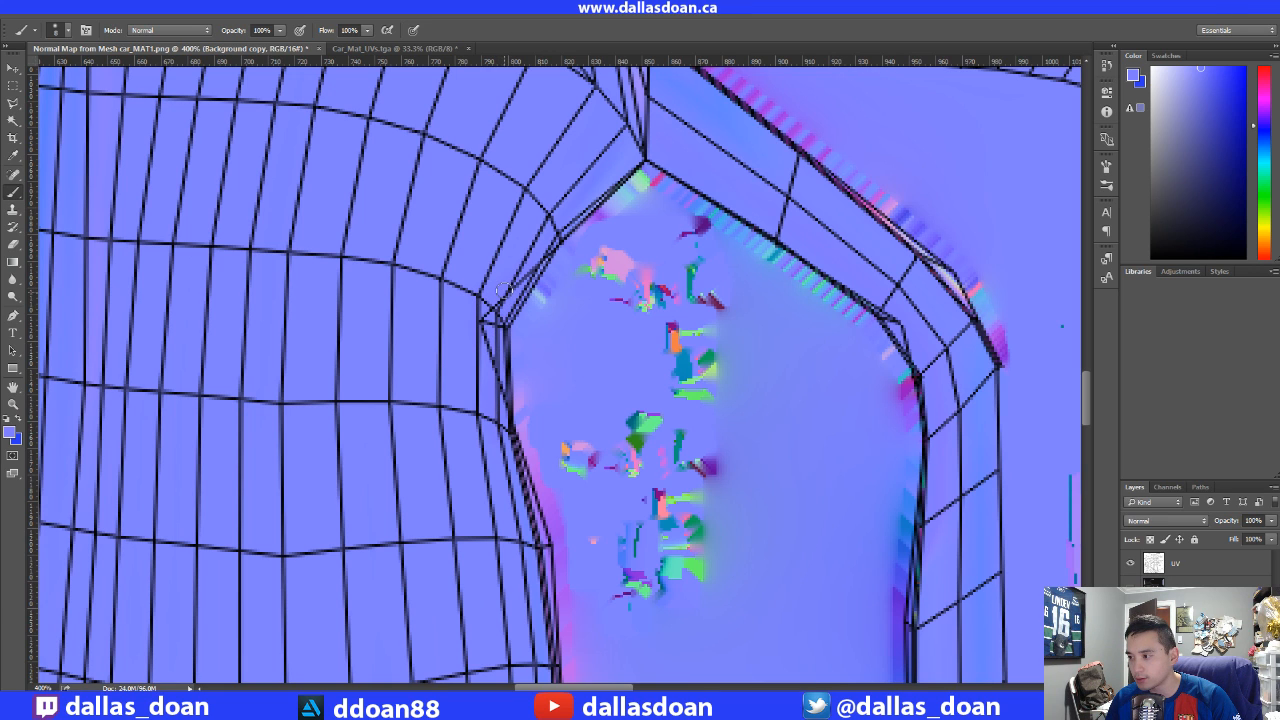
scroll(603, 302, "down", 5)
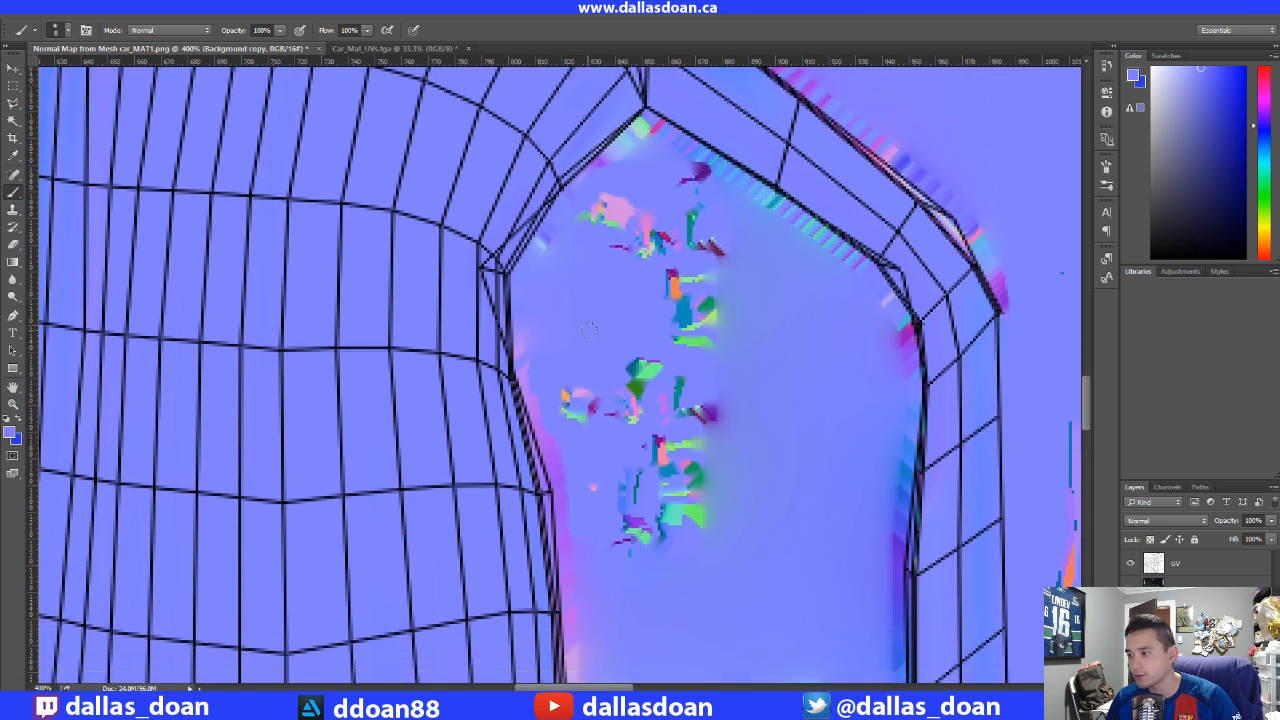
key("ctrl+minus")
scroll(580, 320, "down", 5, "alt")
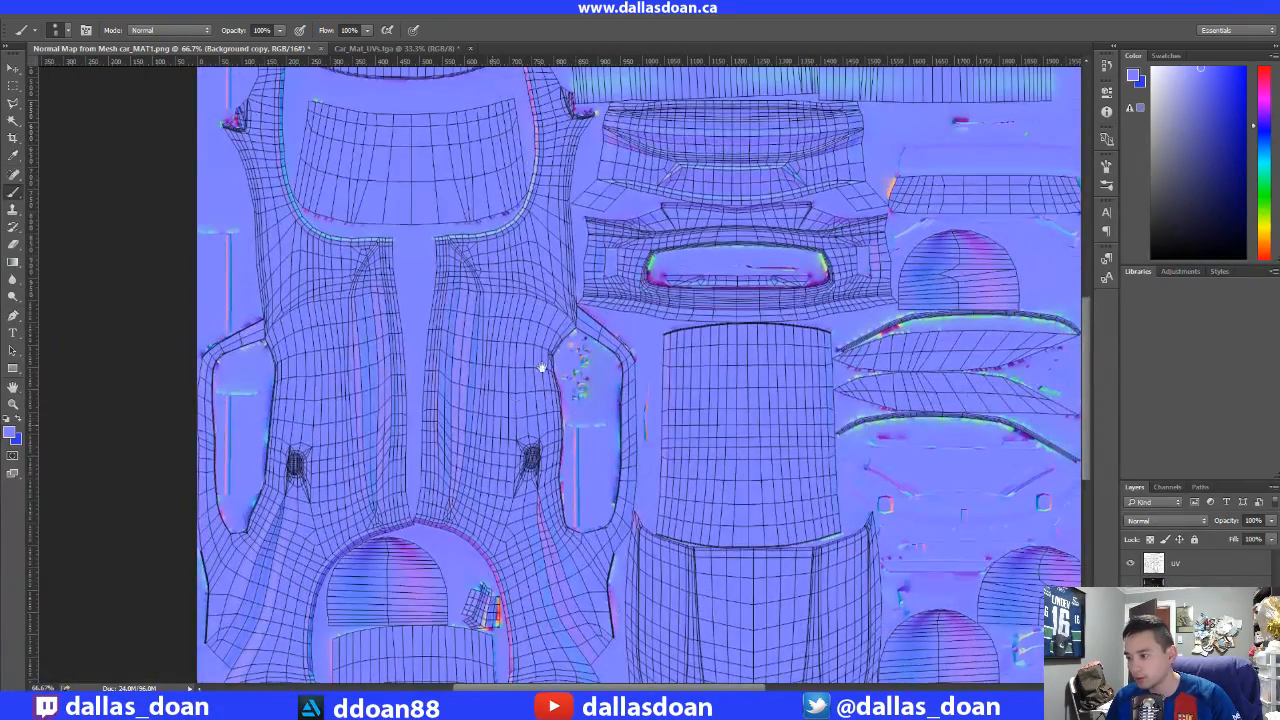
left_click_drag(542, 368, 546, 326, "space")
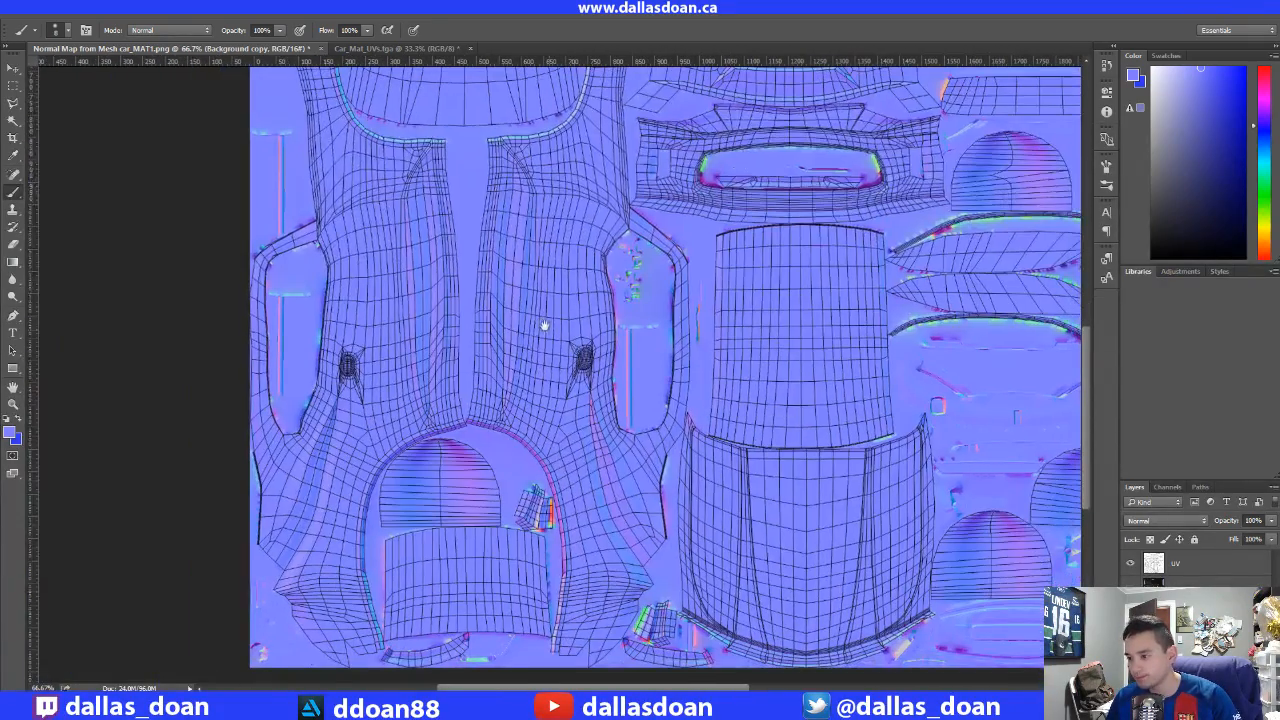
- Return to Maya and close it without saving the changes to the Camaro scene
key("alt+Tab")
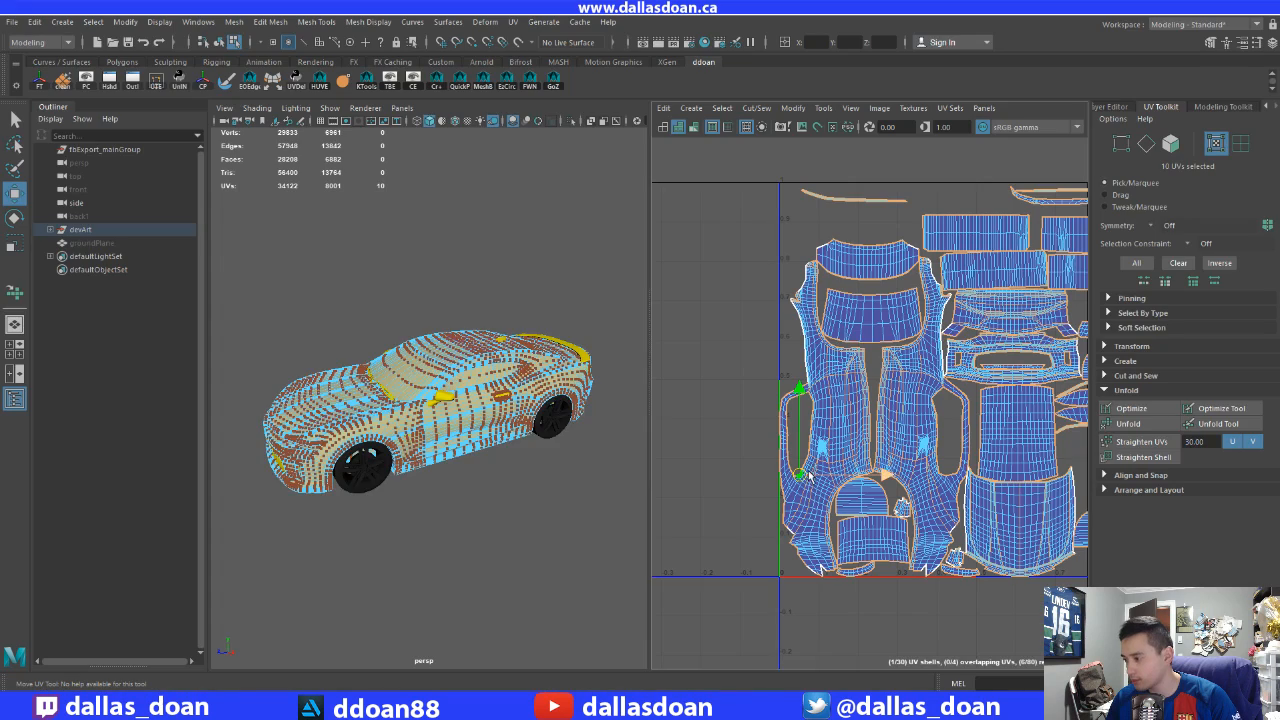
left_click_drag(466, 384, 460, 358, "alt")
scroll(475, 389, "up", 5)
scroll(475, 389, "down", 5)
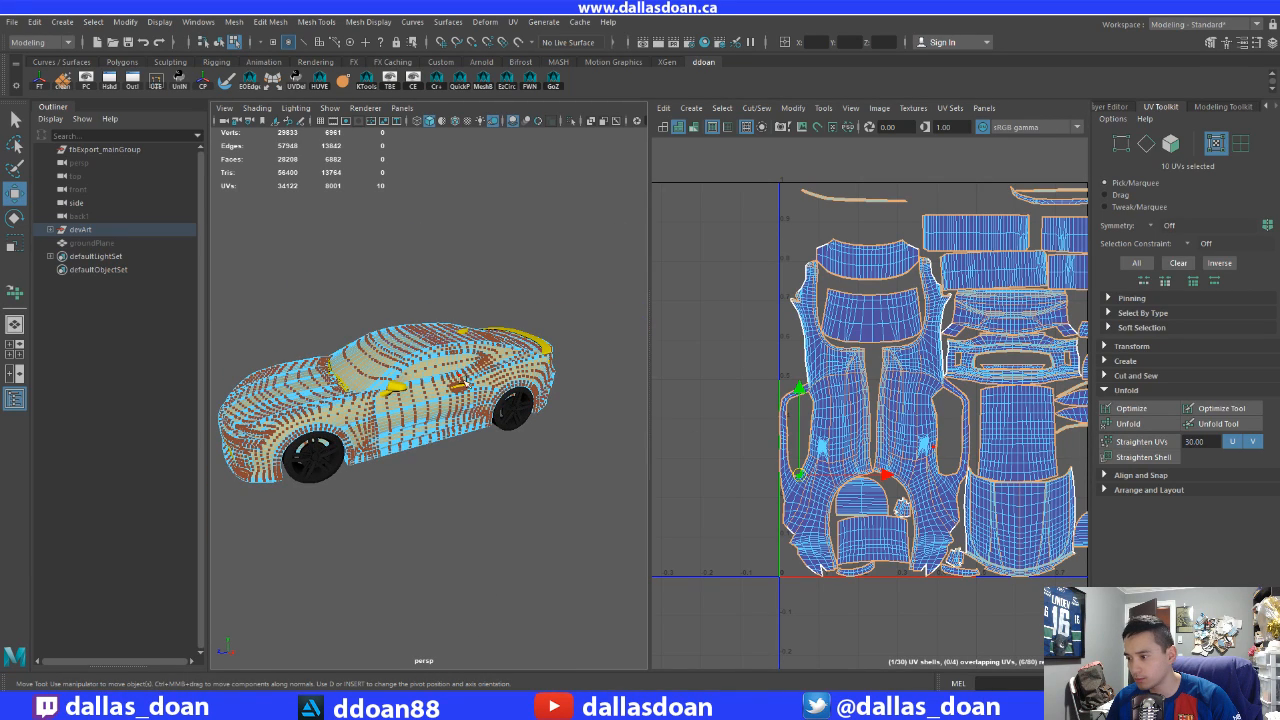
left_click(1271, 8)
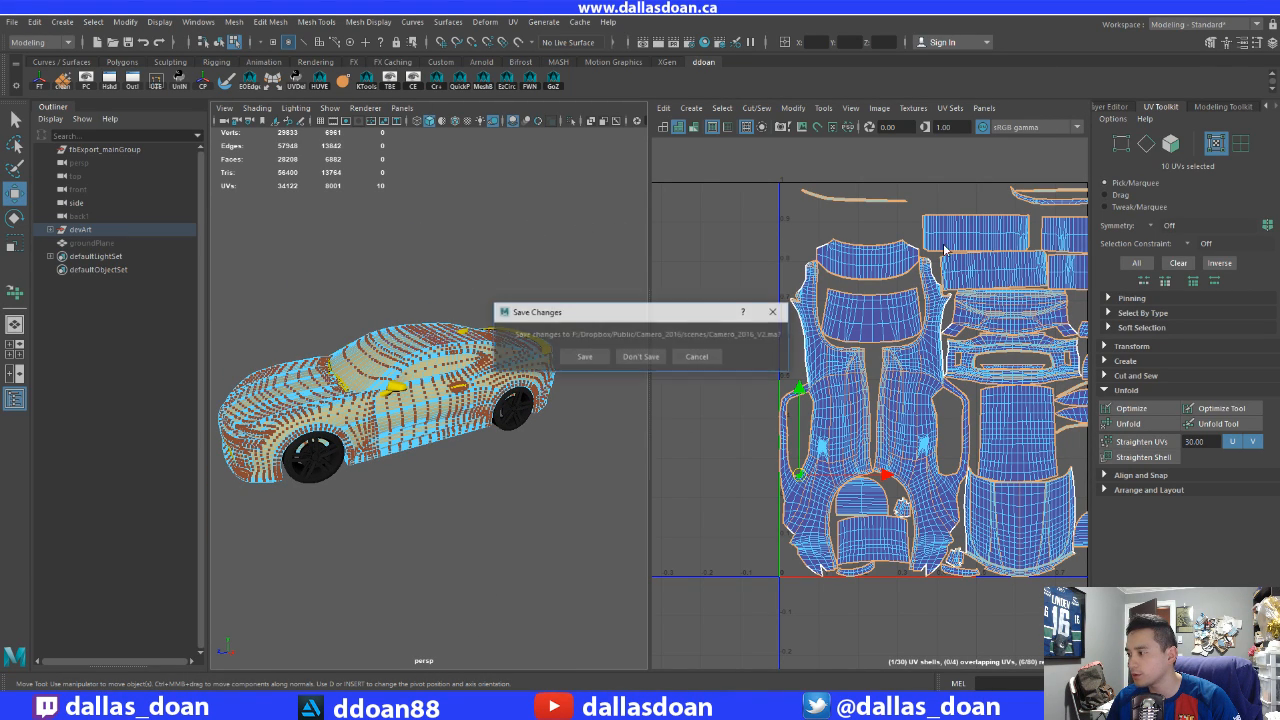
left_click(688, 356)
left_click(1271, 8)
left_click(641, 357)
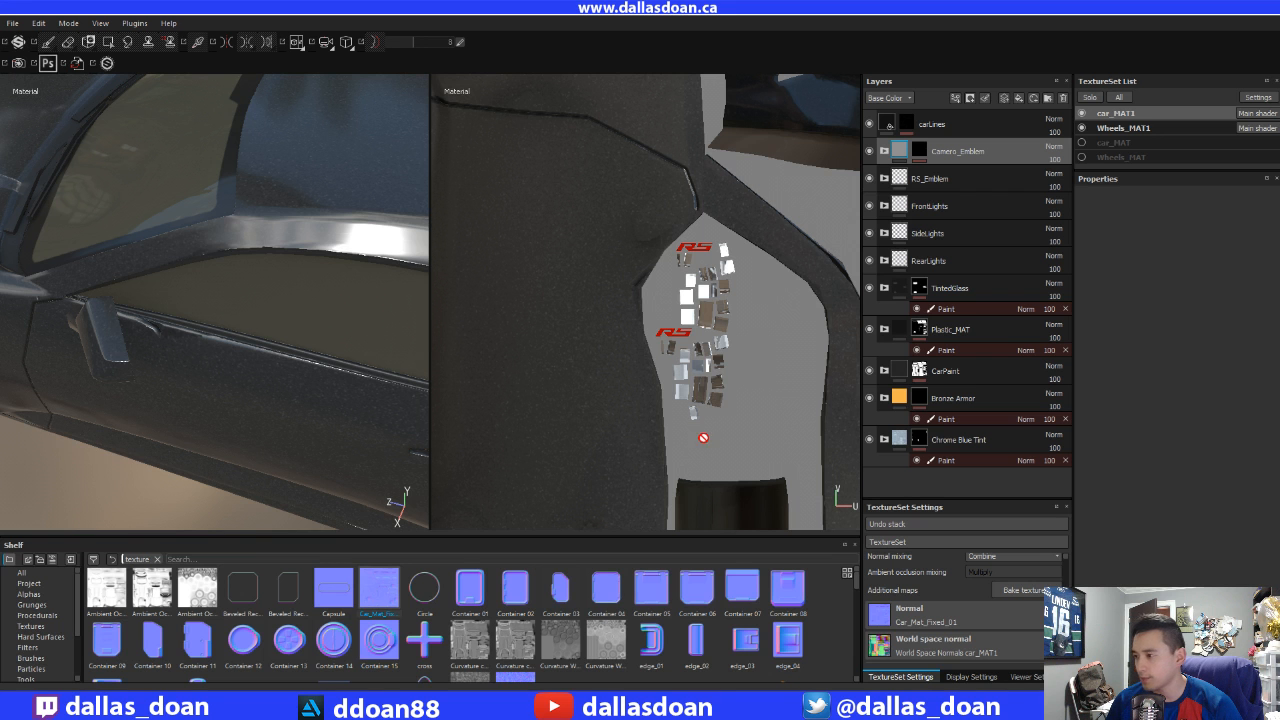
- Show only the 3D view in Substance Painter and inspect the car's side window frames and rear quarter panels
mouse_move(300, 384)
left_mouse_down("alt")
mouse_move(260, 315)
mouse_move(210, 292)
mouse_move(174, 322)
mouse_move(106, 320)
mouse_move(171, 300)
mouse_move(196, 330)
mouse_move(249, 317)
mouse_move(275, 385)
left_mouse_up("alt")
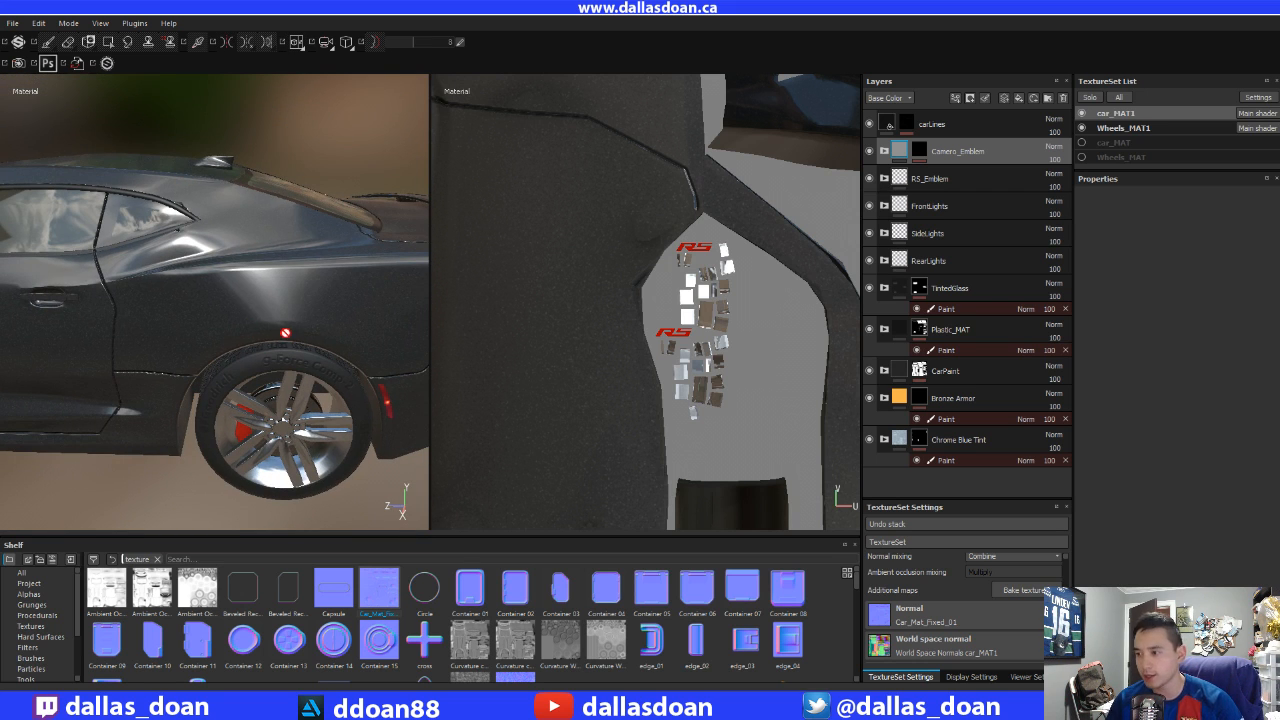
left_click_drag(285, 333, 387, 259, "alt")
key("F2")
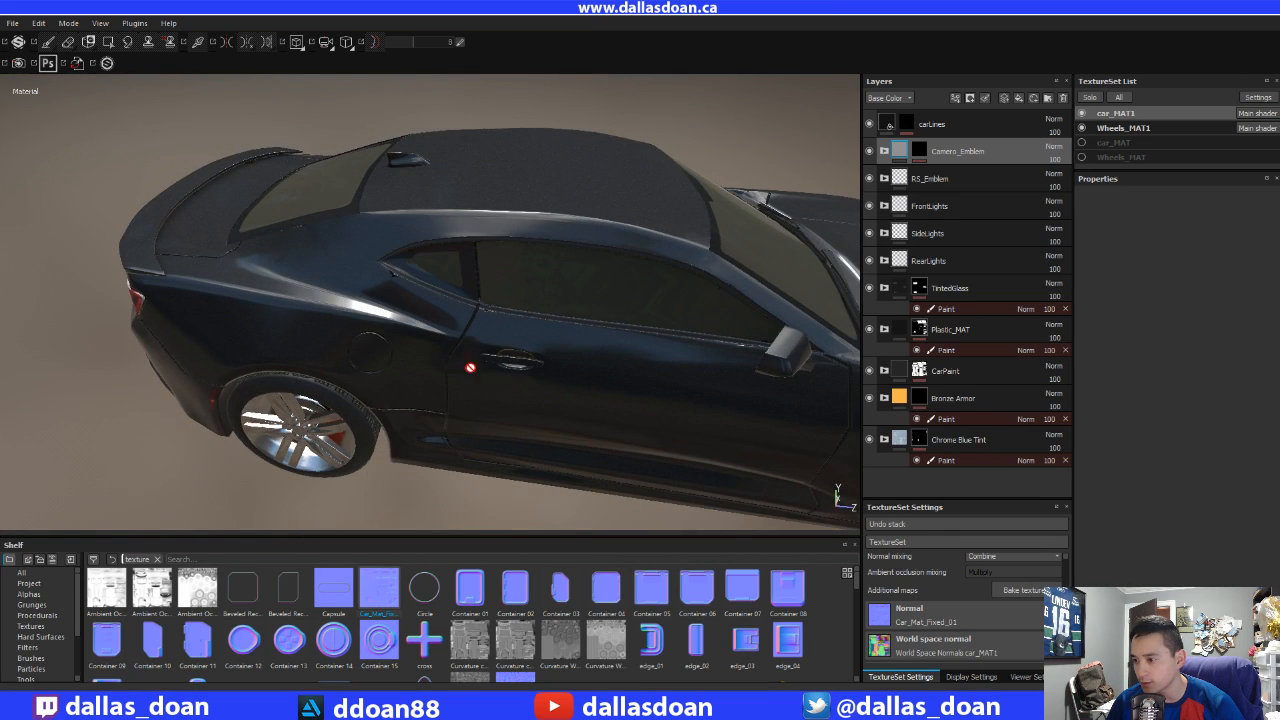
left_click_drag(470, 367, 407, 333, "alt")
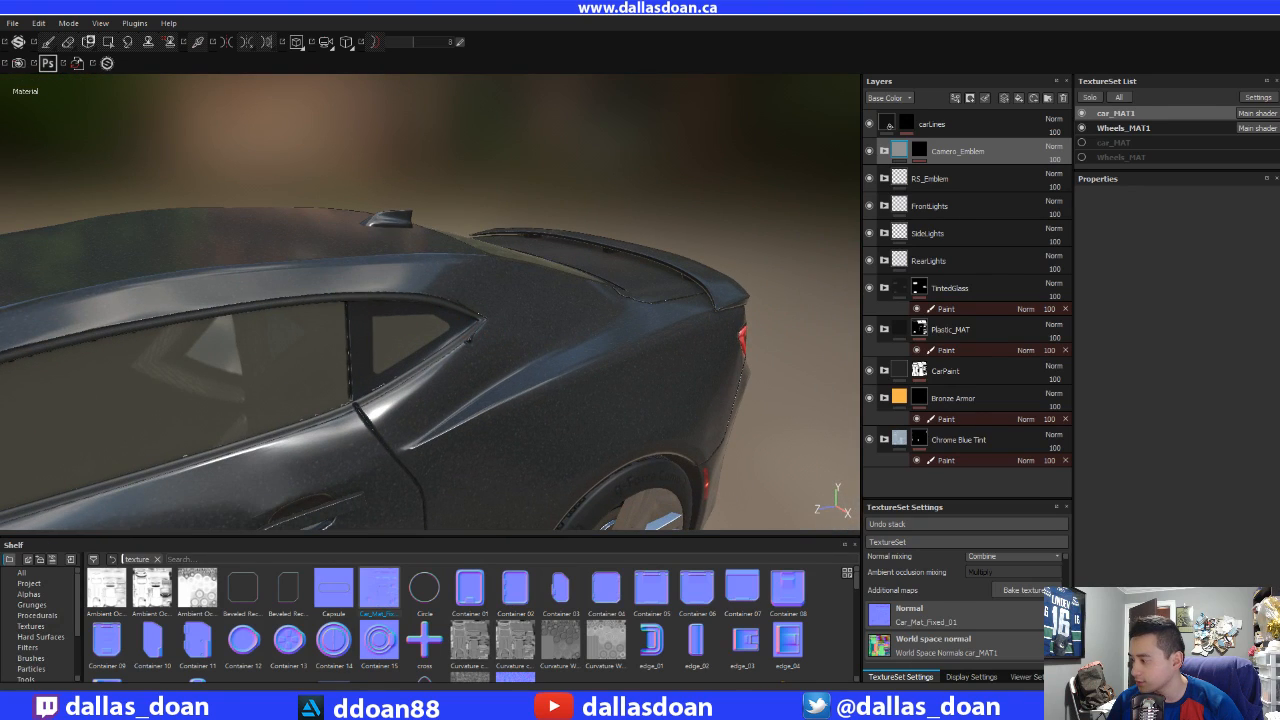
- In Photoshop, examine the normal map along the edges of both side window openings against the UV wireframe
key("alt+Tab")
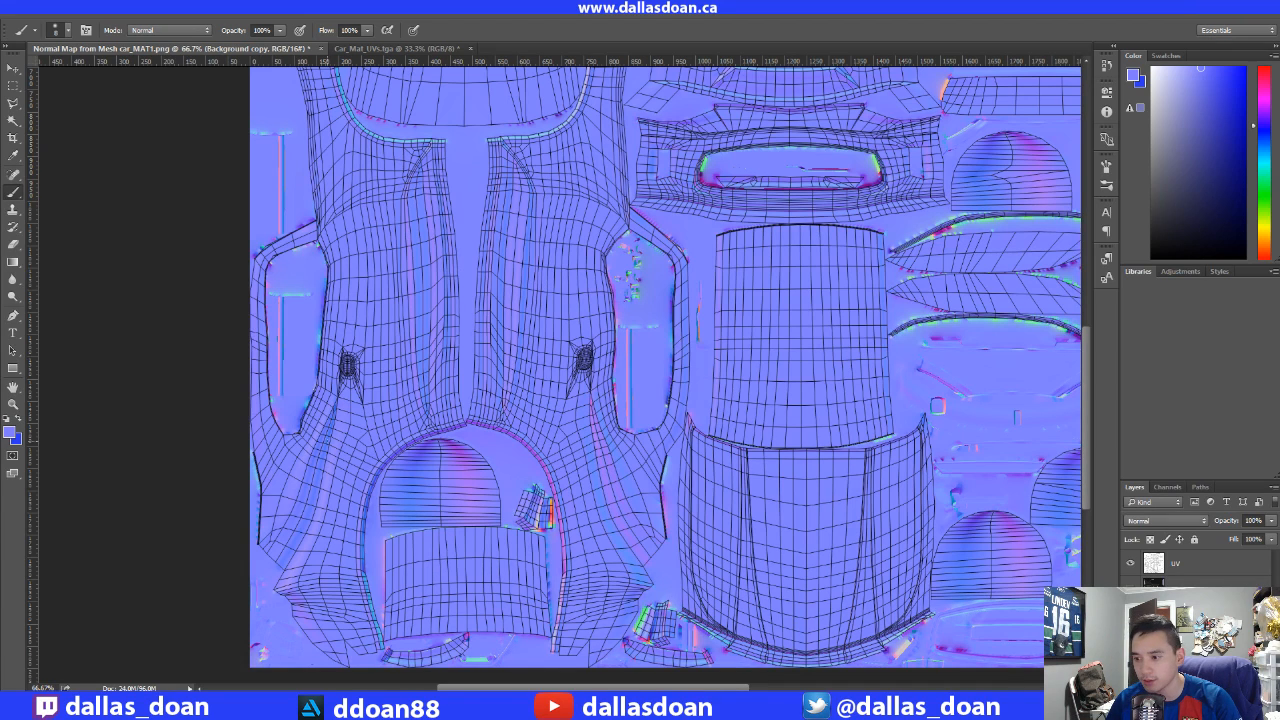
left_click_drag(638, 433, 602, 433)
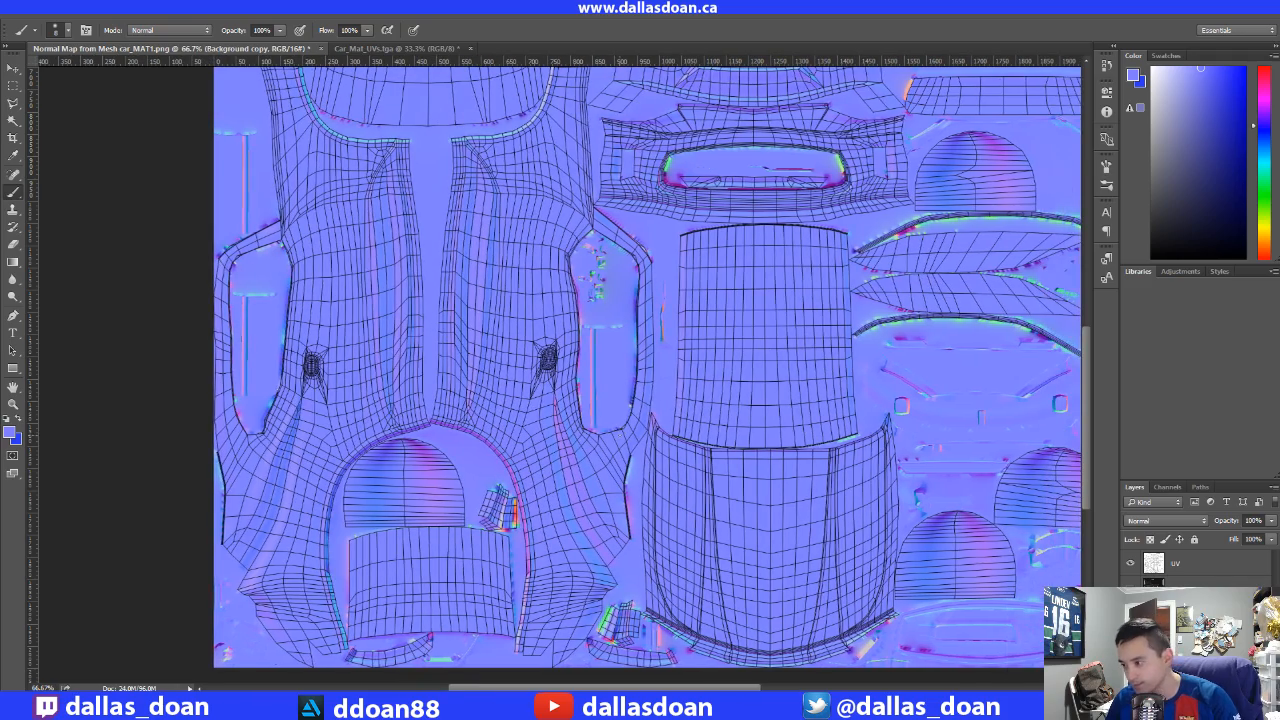
scroll(614, 430, "up", 6, "alt")
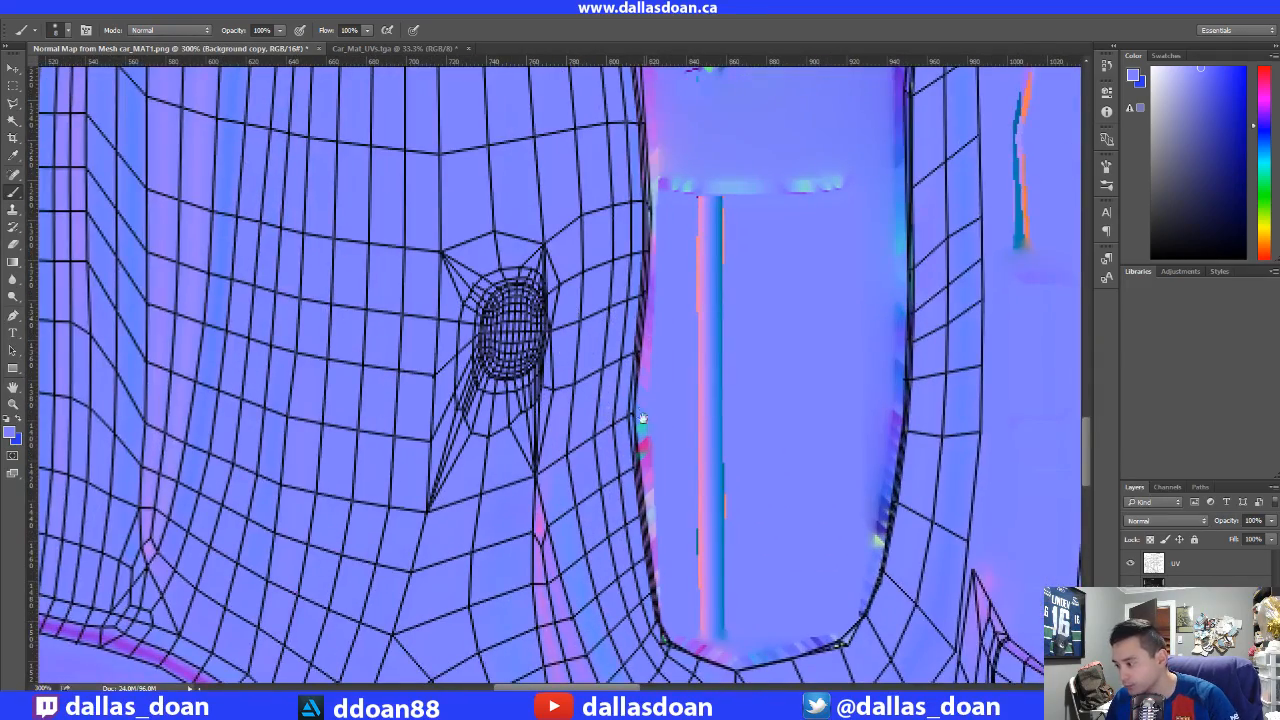
left_click_drag(625, 434, 594, 346)
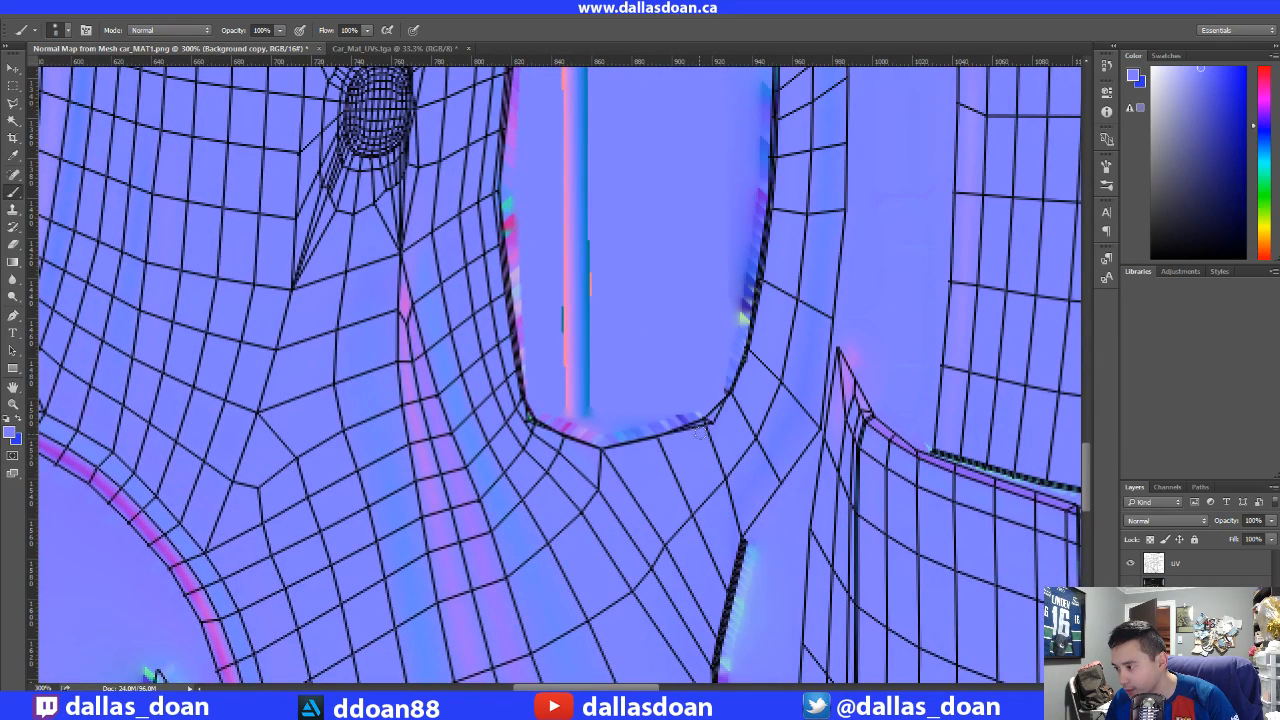
left_click_drag(479, 425, 546, 448)
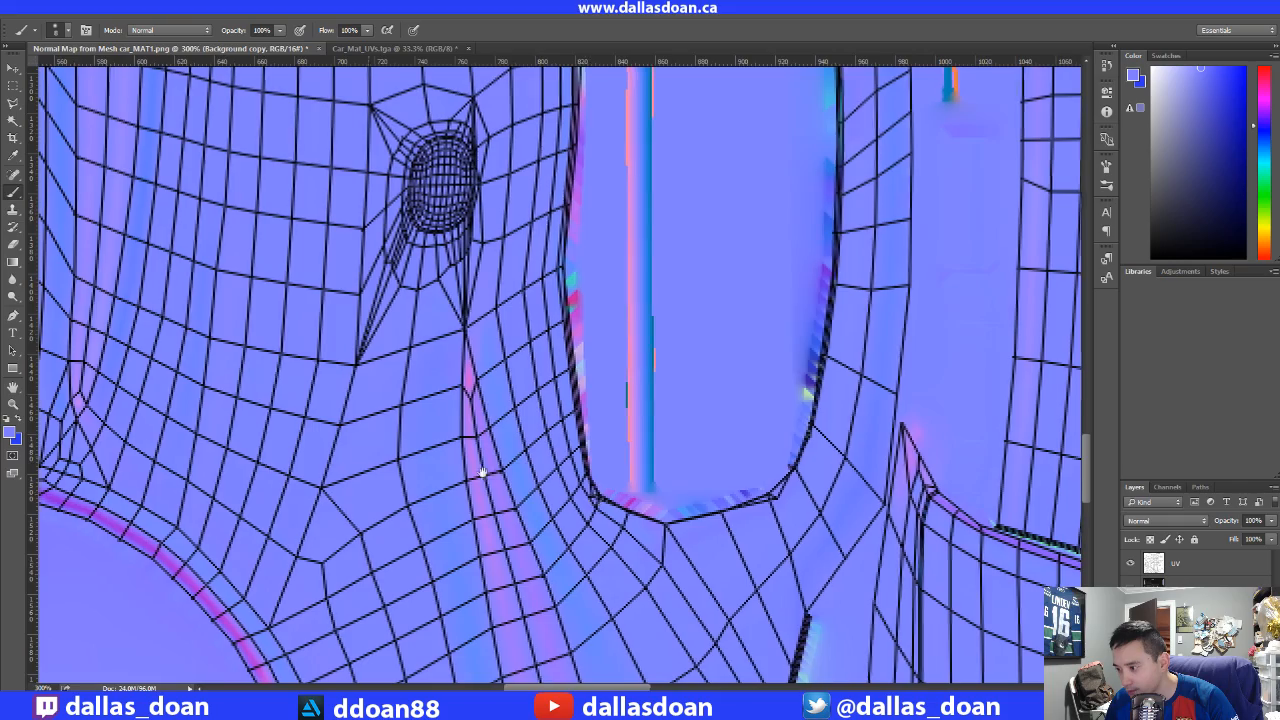
left_click_drag(340, 430, 690, 455)
left_click_drag(420, 434, 680, 437)
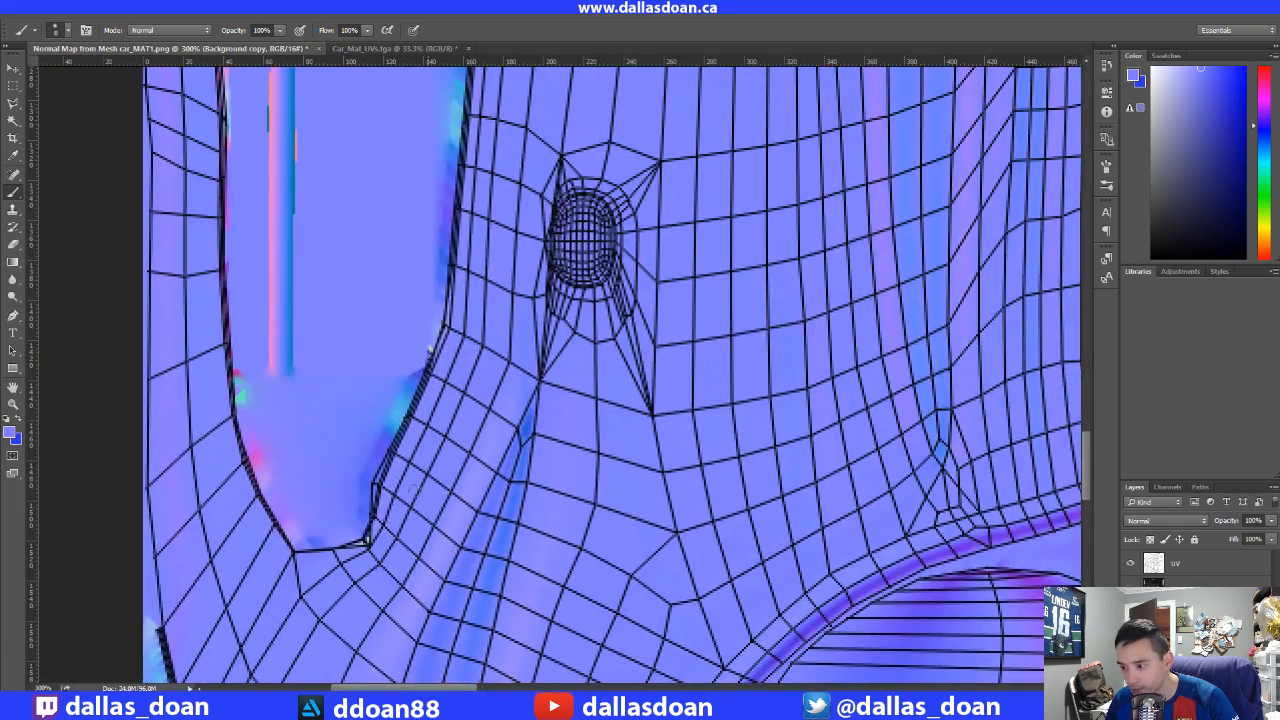
left_click_drag(495, 387, 497, 502)
left_click_drag(506, 348, 516, 530)
left_click_drag(538, 285, 534, 463)
left_click_drag(578, 369, 587, 418)
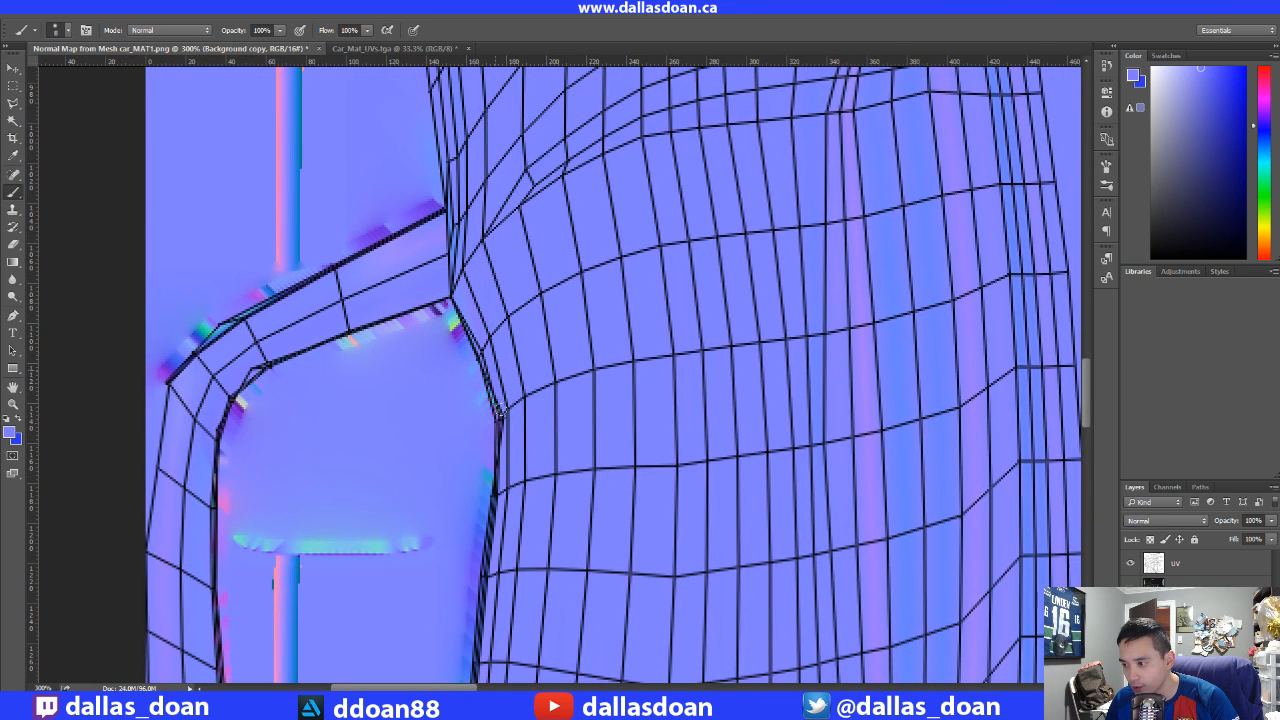
left_click_drag(543, 390, 540, 640)
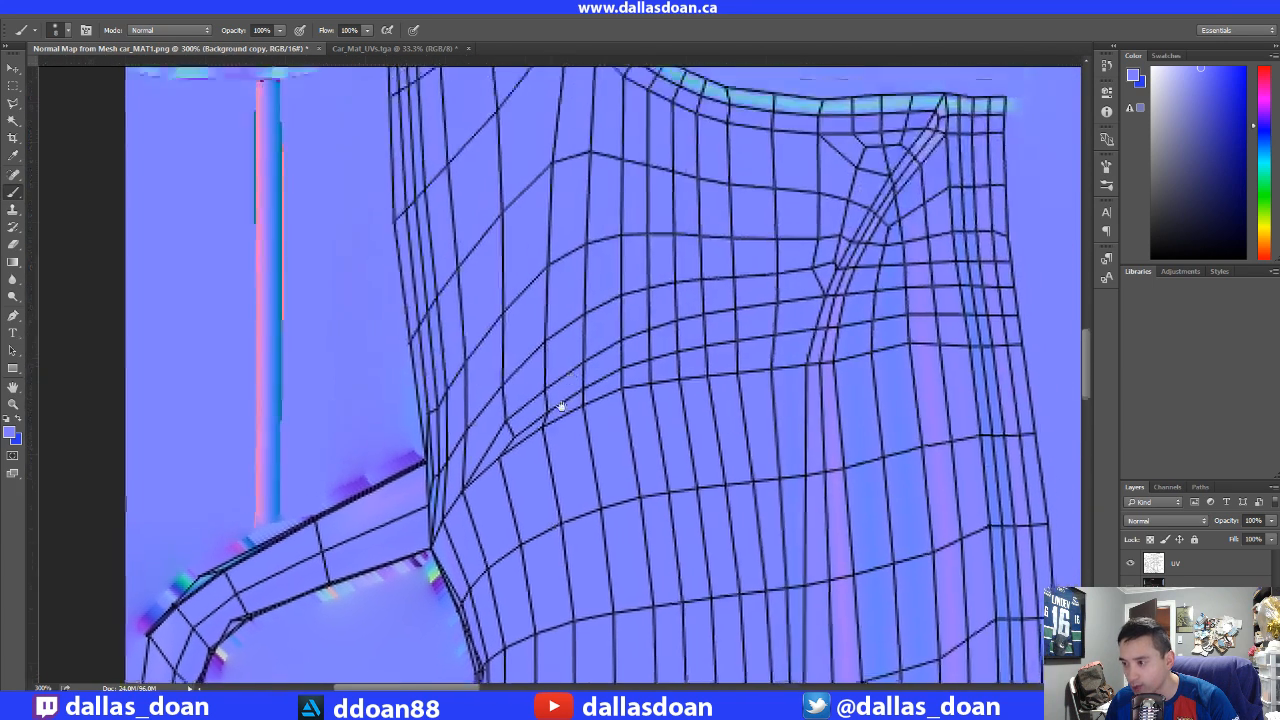
left_click_drag(520, 300, 668, 348)
scroll(632, 333, "down", 4, "alt")
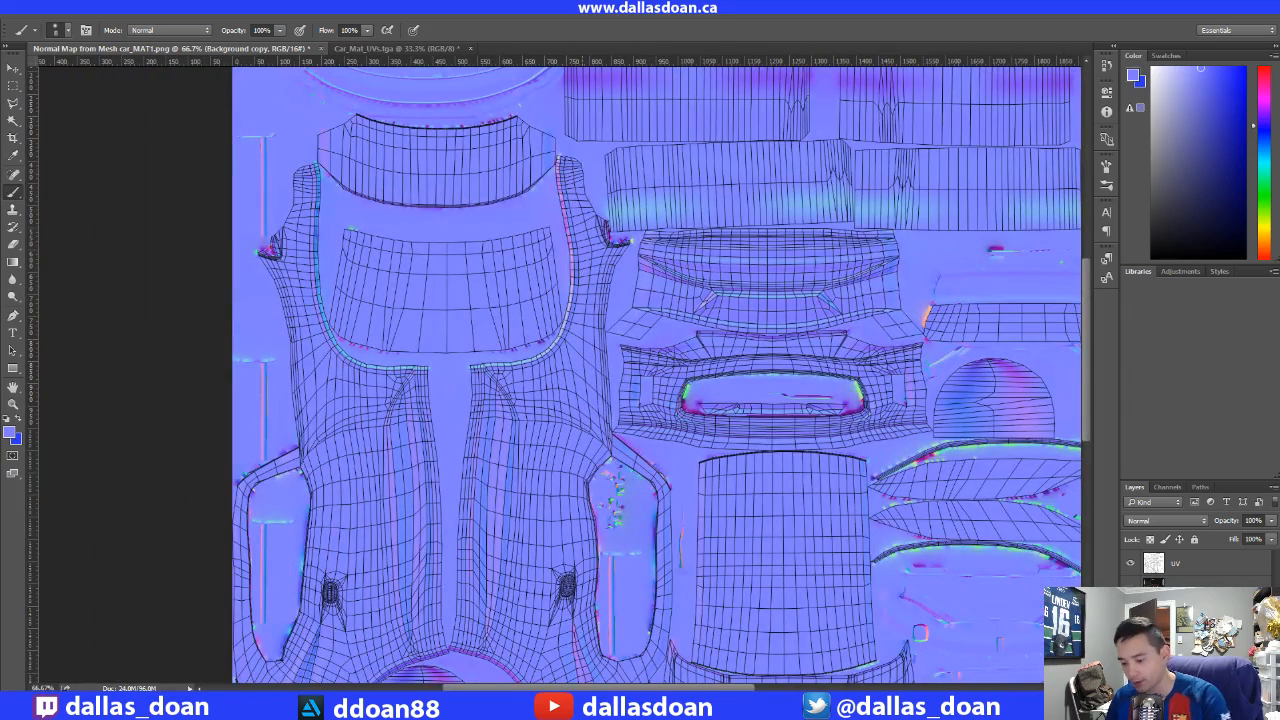
scroll(583, 388, "down", 1, "alt")
left_click_drag(580, 392, 573, 250)
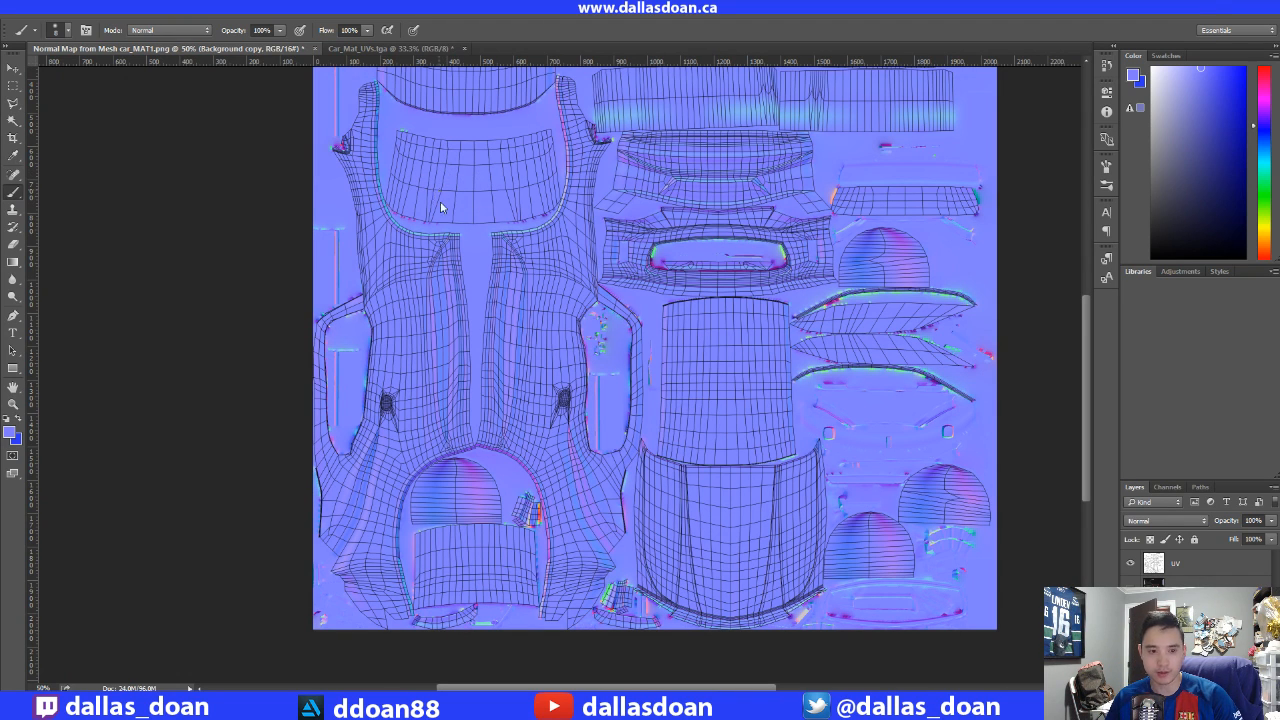
- Save the normal map as a PNG over Car_Mat_Fixed_01.png in the textures folder and switch to Substance Painter
key("ctrl+shift+s")
left_click(300, 415)
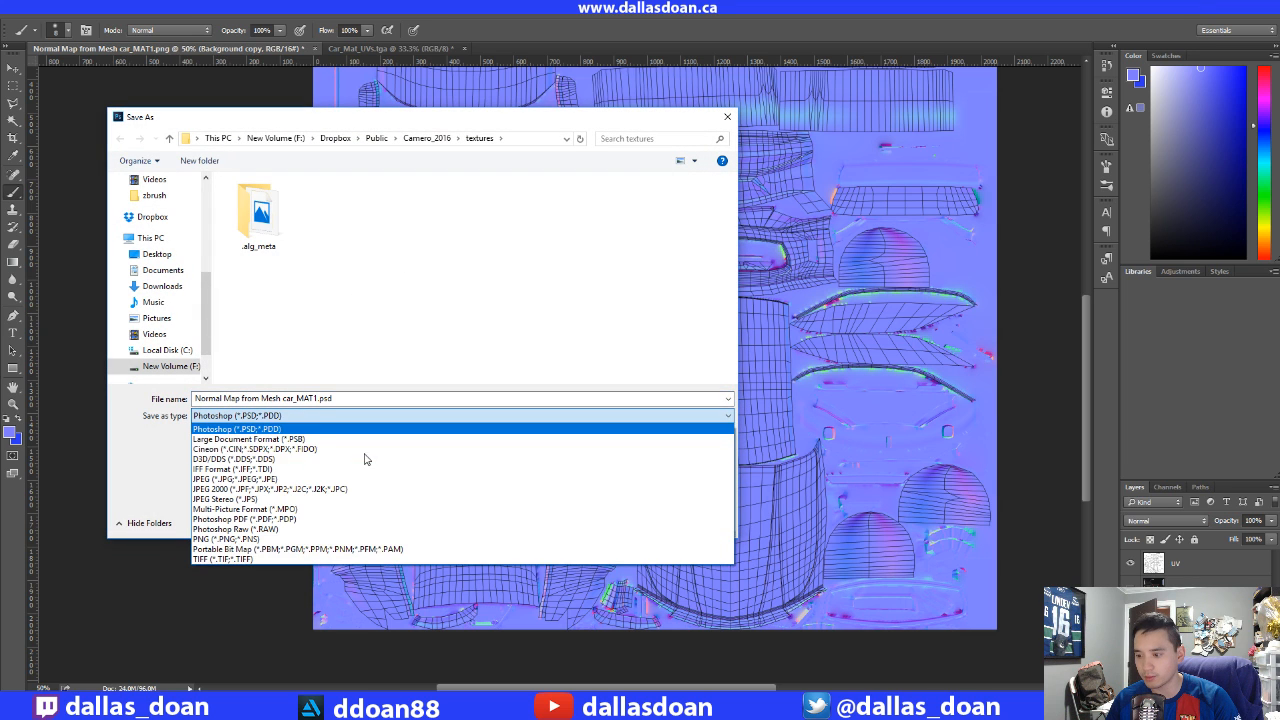
left_click(243, 540)
left_click(320, 215)
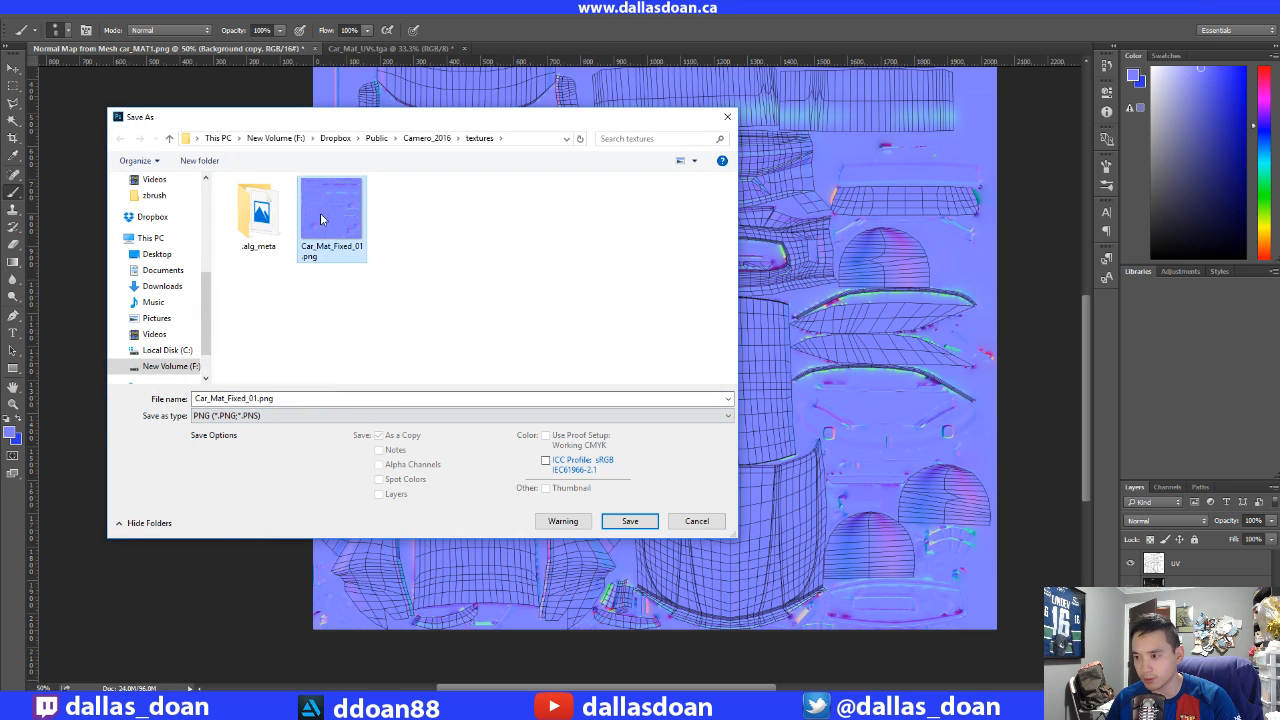
left_click(636, 522)
left_click(666, 352)
left_click(677, 218)
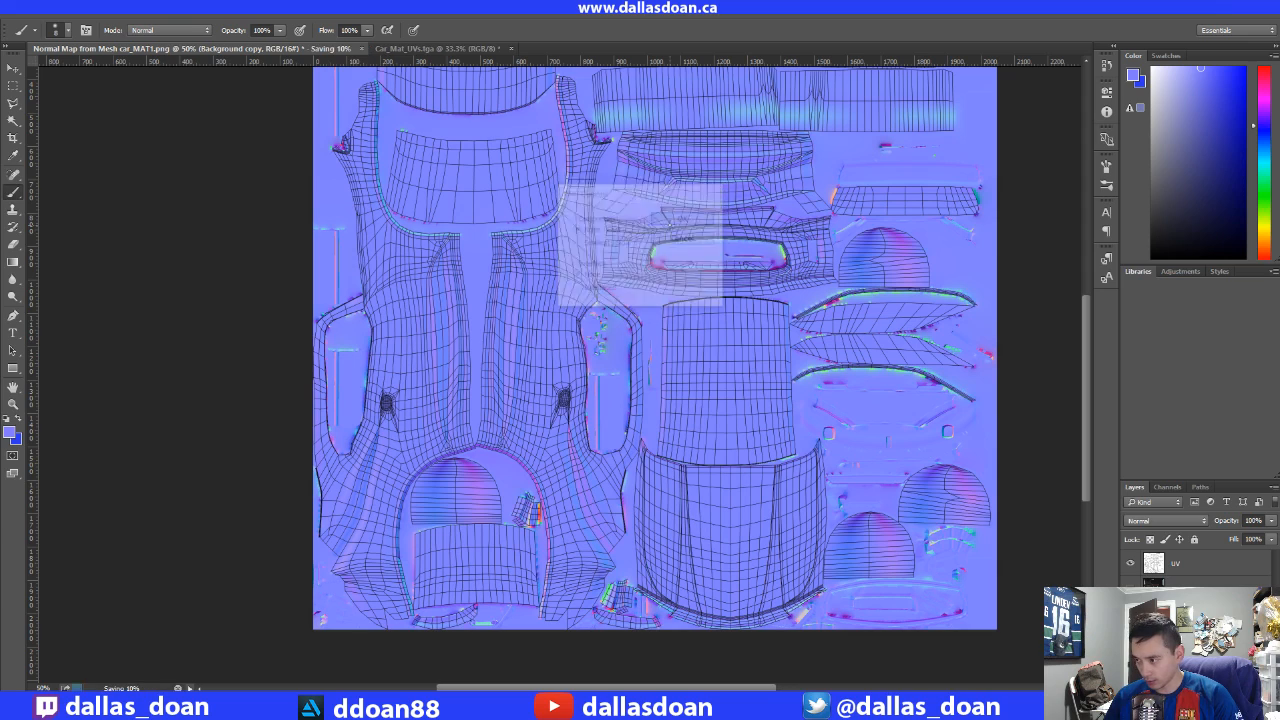
key("alt+Tab")
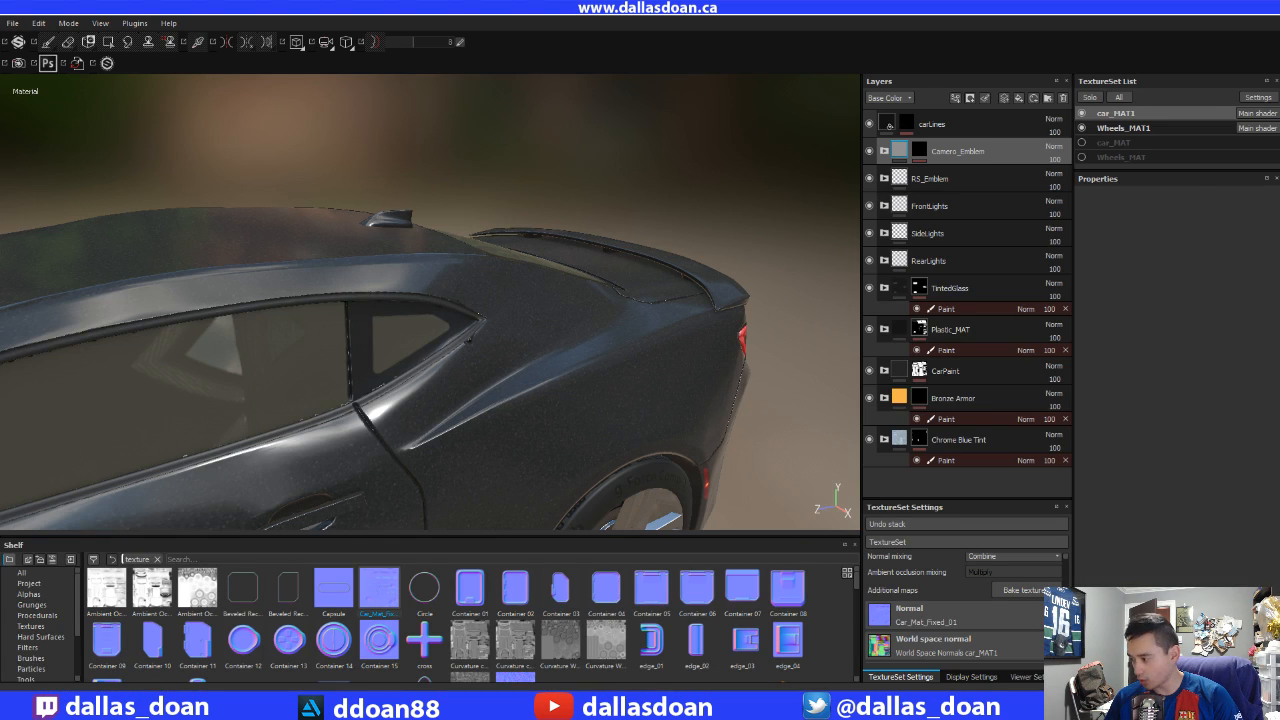
- Back in Photoshop, hide the UV wireframe layer and save the clean normal map as a PNG with None / Fast compression
key("alt+Tab")
left_click(1131, 565)
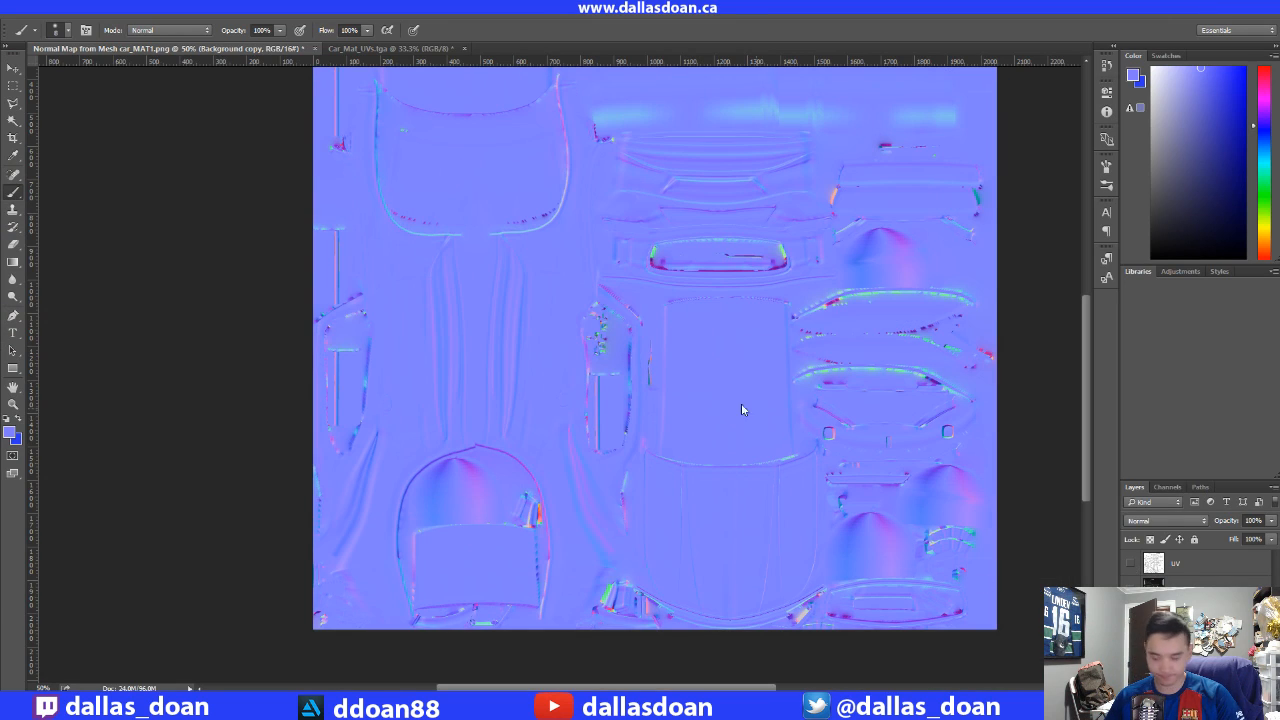
key("ctrl+shift+s")
left_click(460, 415)
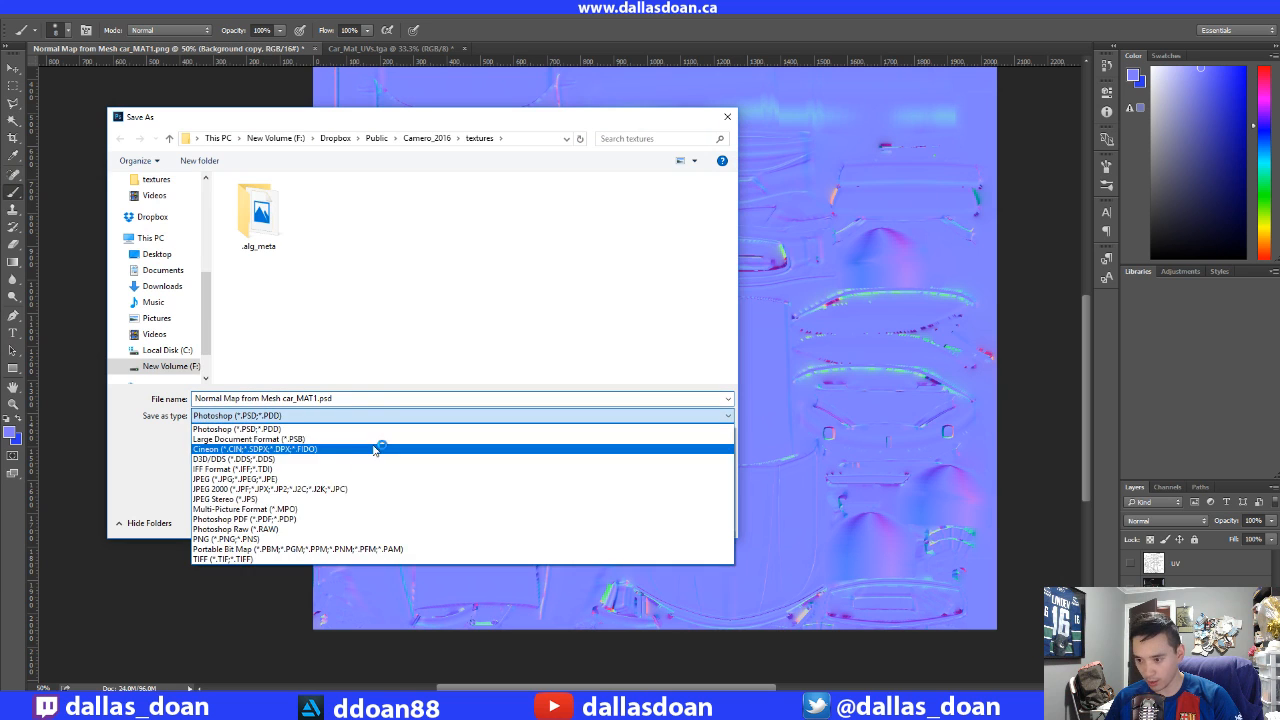
left_click(250, 546)
left_click(630, 521)
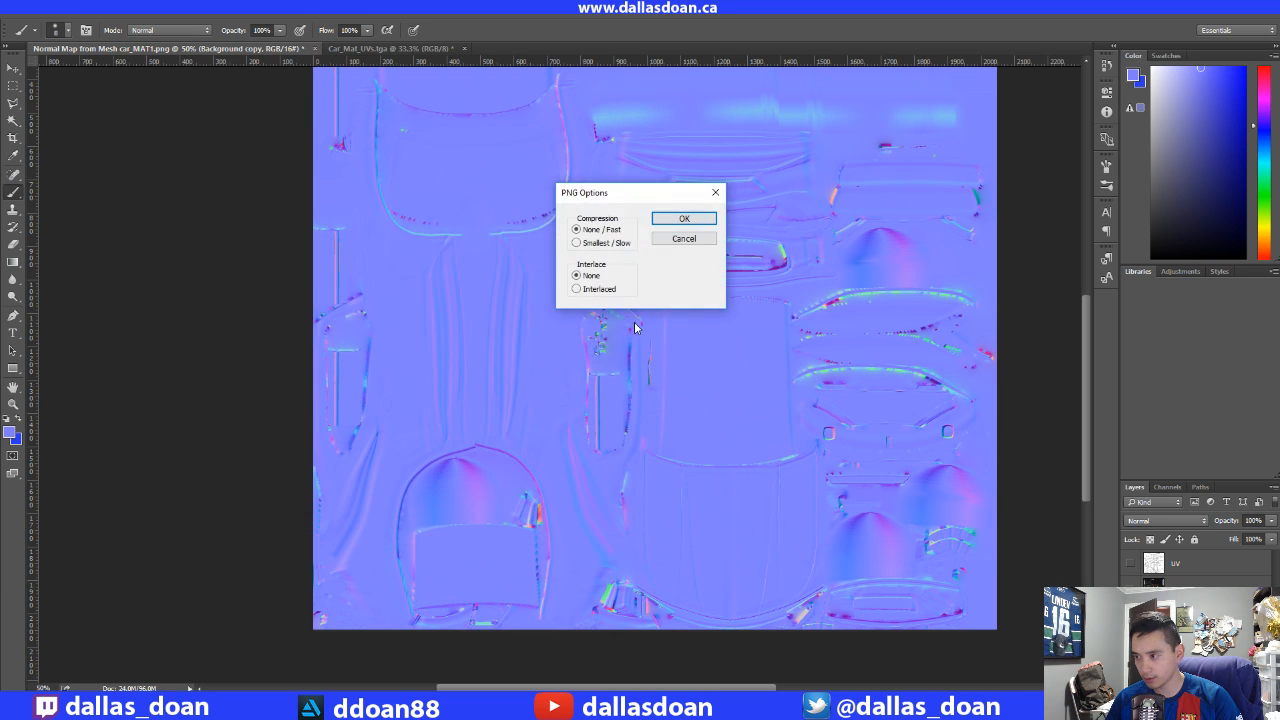
left_click(668, 219)
- In Substance Painter, select the Car_Mat_Fixed_01 normal map in the shelf and inspect the car's side window frame
key("alt+Tab")
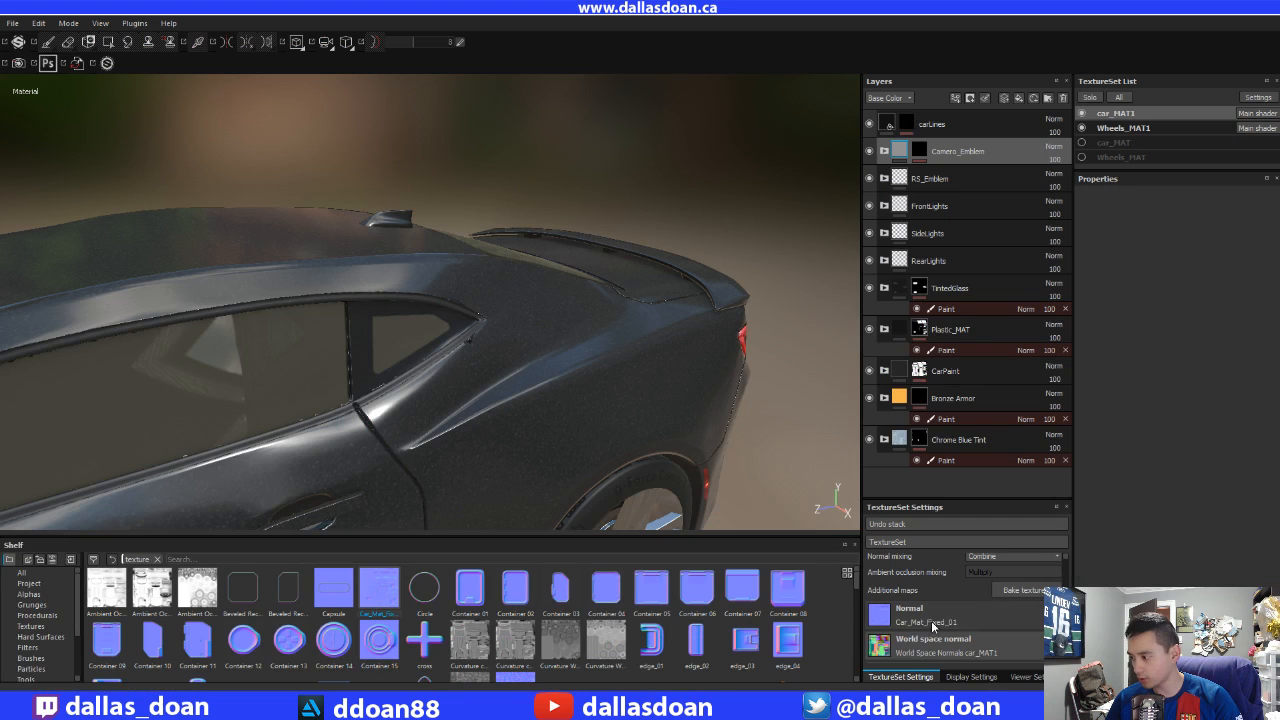
right_click(376, 592)
left_click(412, 604)
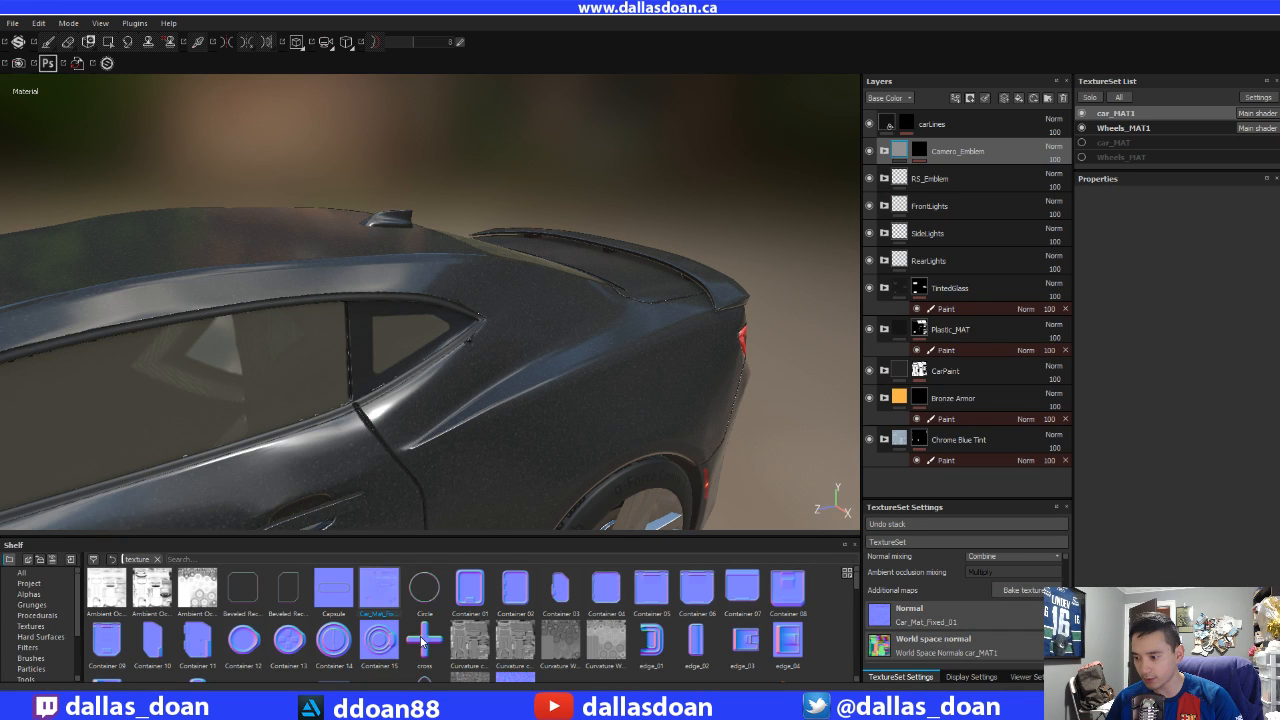
left_click_drag(420, 598, 488, 546)
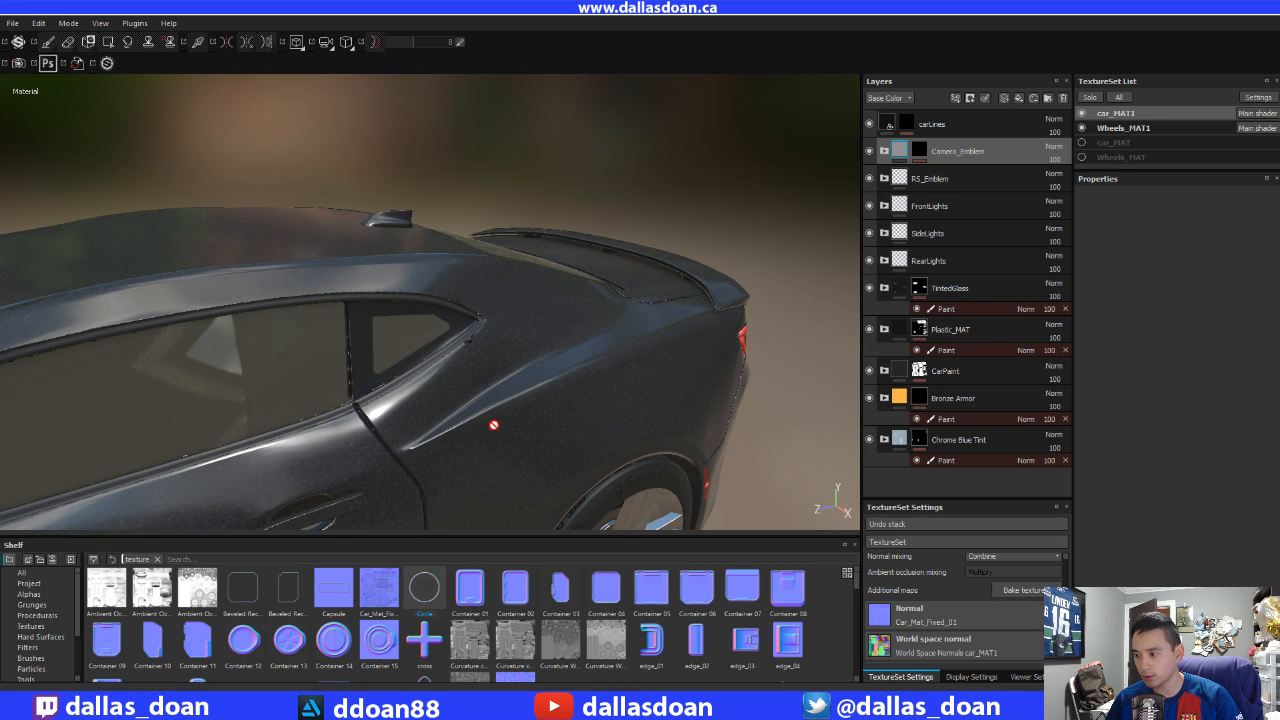
left_click(385, 586)
middle_click_drag(435, 385, 462, 348, "alt")
right_click_drag(462, 348, 437, 397, "alt")
middle_click_drag(437, 397, 512, 384, "alt")
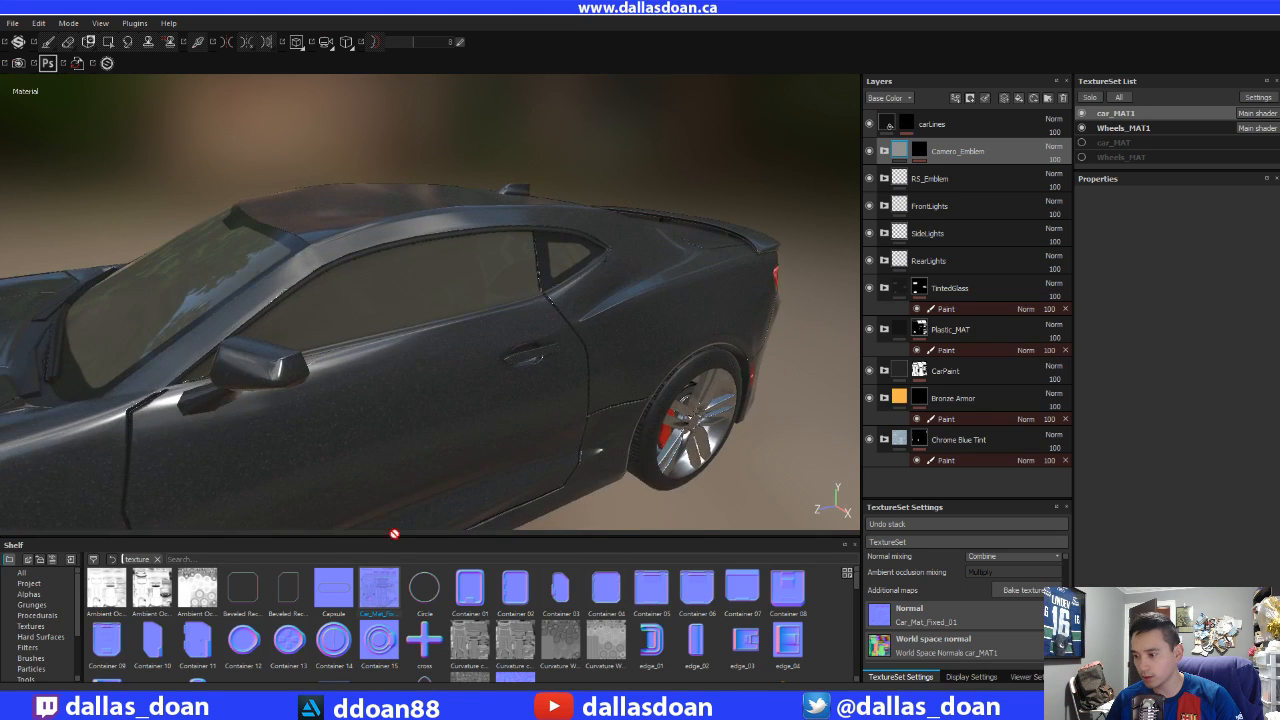
- Assign the Car_Mat_Fixed_01 texture as the Normal map of the car_MAT1 texture set
left_click_drag(394, 534, 922, 615)
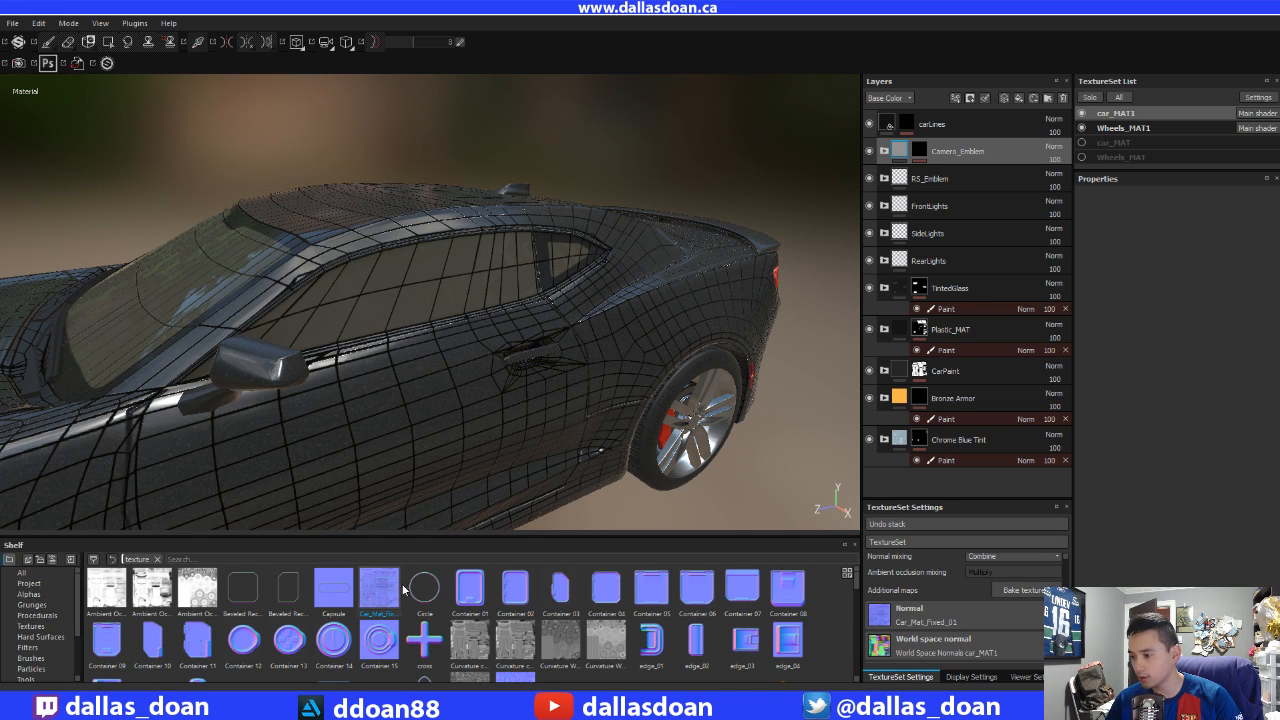
mouse_move(377, 597)
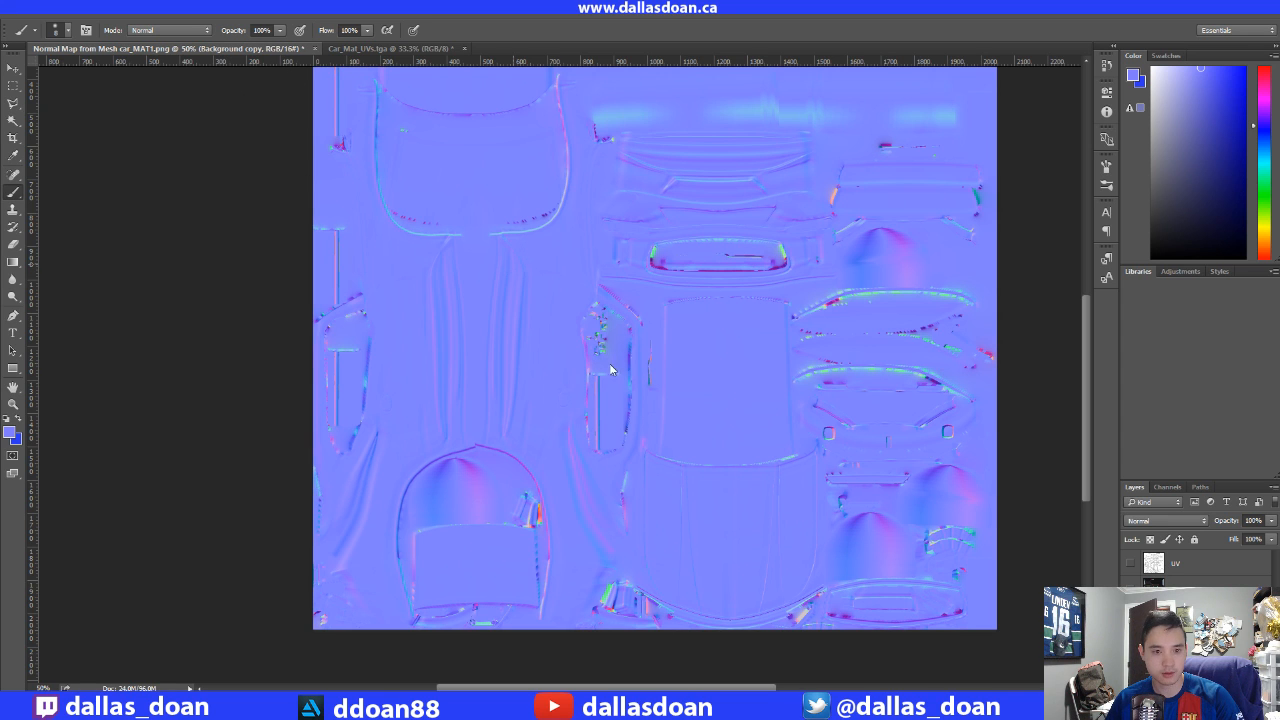
- In Photoshop, save the normal map without the UV wireframe as a PNG, overwriting Car_Mat_Fixed_01.png in the textures folder
key("ctrl+shift+s")
left_click(317, 398)
left_click(285, 418)
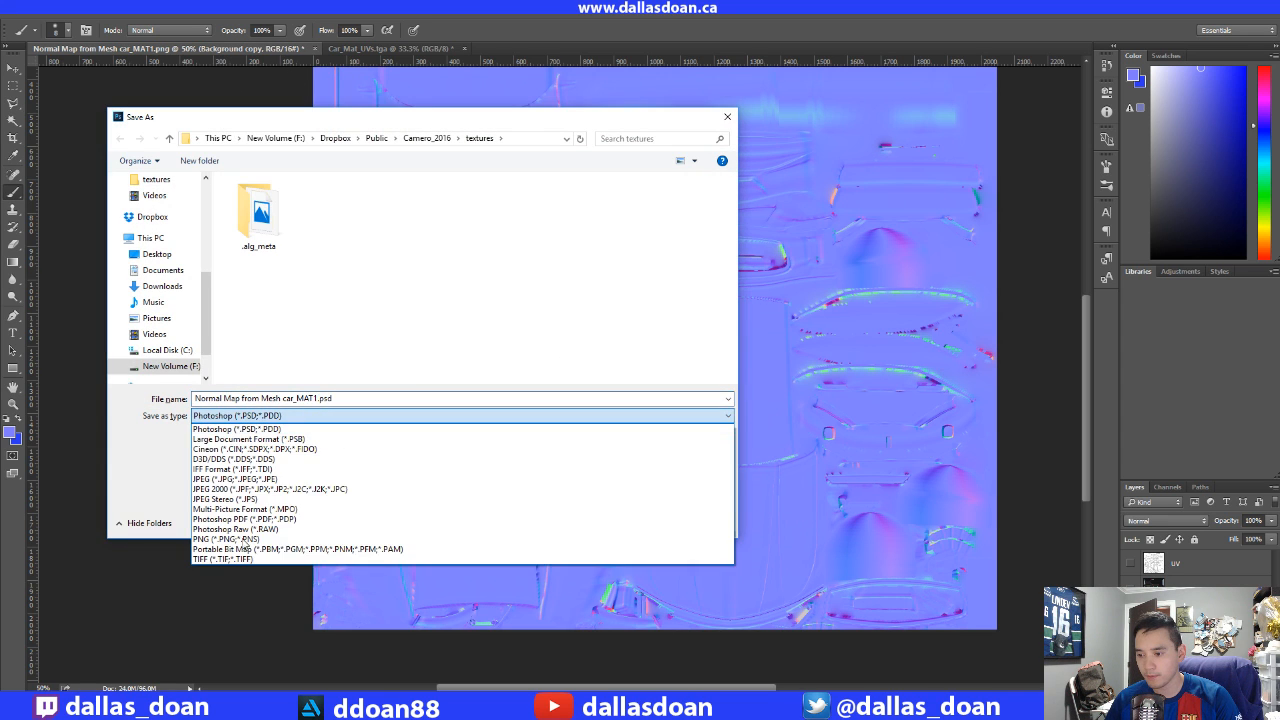
left_click(240, 554)
left_click(332, 215)
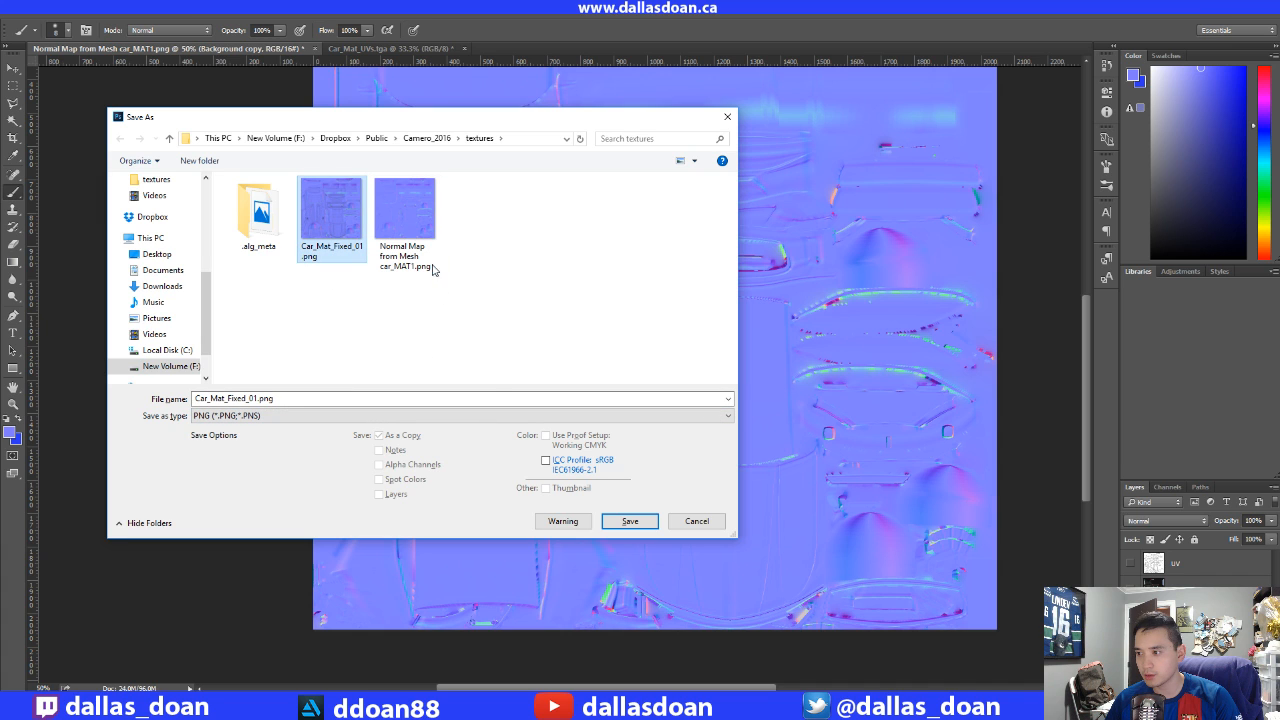
left_click(630, 521)
left_click(672, 352)
left_click(682, 219)
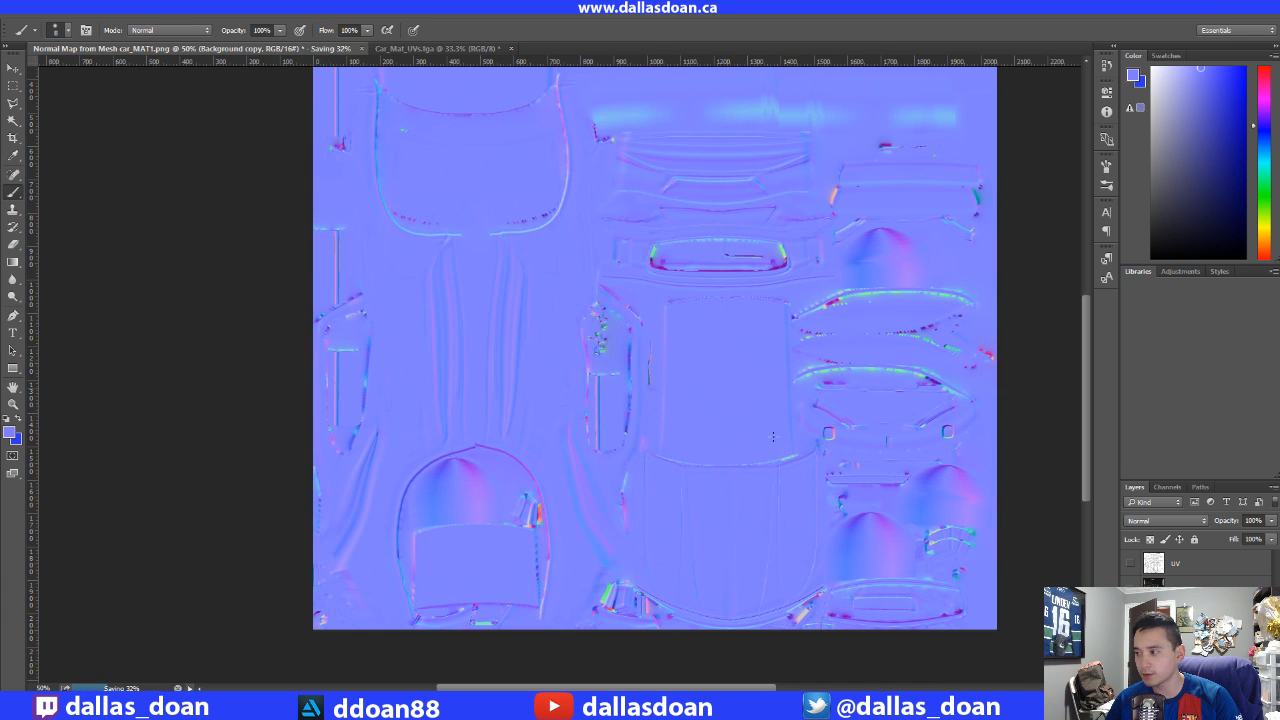
- Switch to Substance Painter and apply the re-saved Car_Mat_Fixed_01 texture as car_MAT1's Normal map
key("alt+Tab")
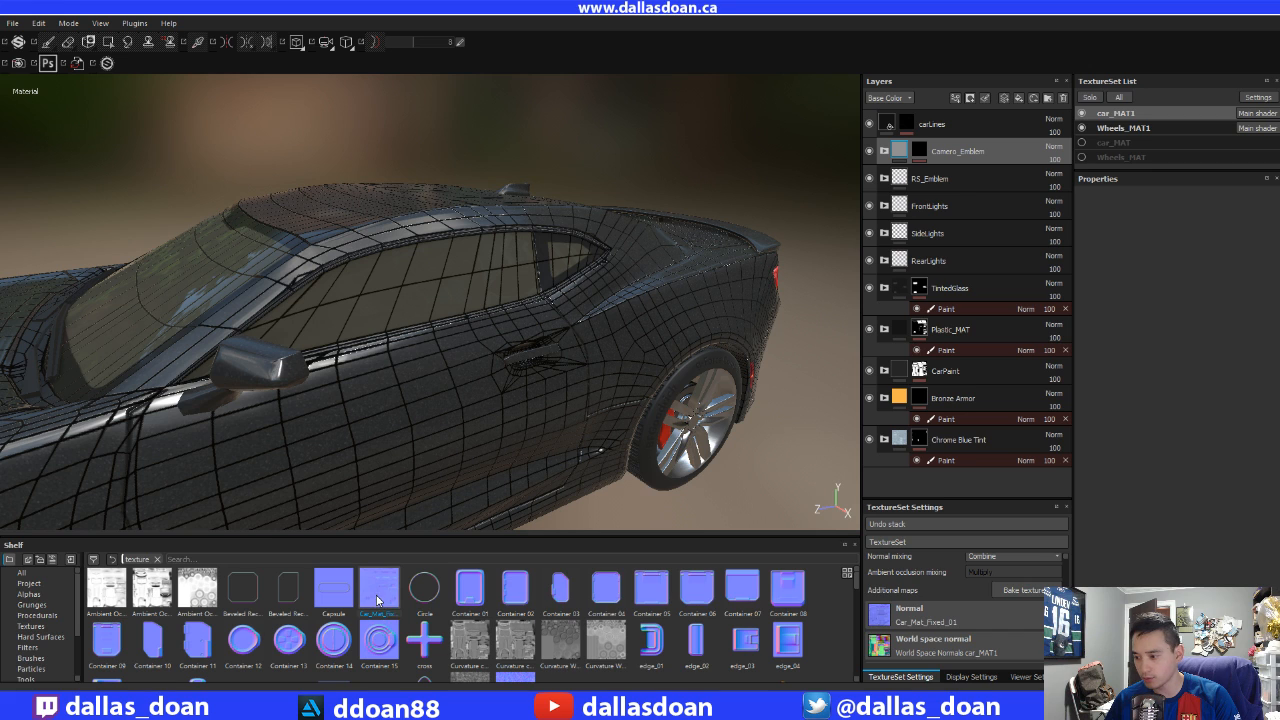
left_click_drag(378, 600, 926, 622)
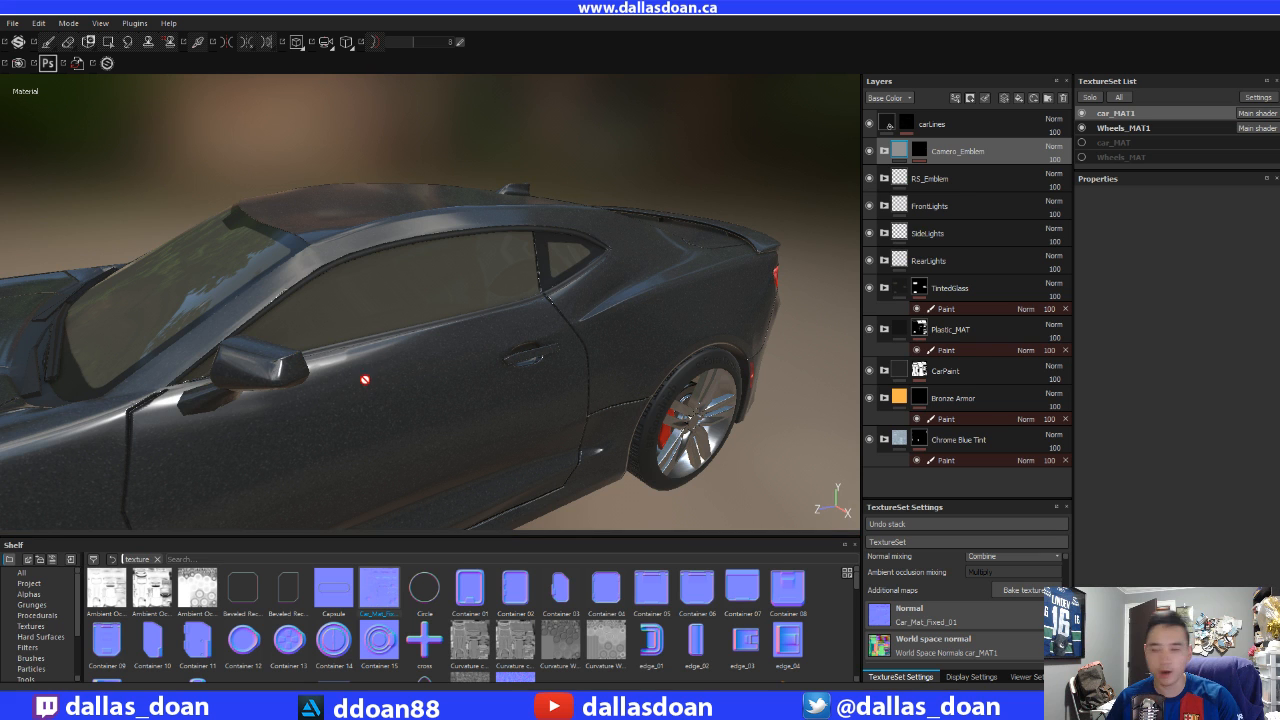
- Examine the car's side window frame, hood, front end and body for remaining normal map artifacts
middle_click_drag(340, 361, 390, 296, "alt")
right_click_drag(390, 296, 323, 340, "alt")
left_click_drag(323, 340, 390, 298, "alt")
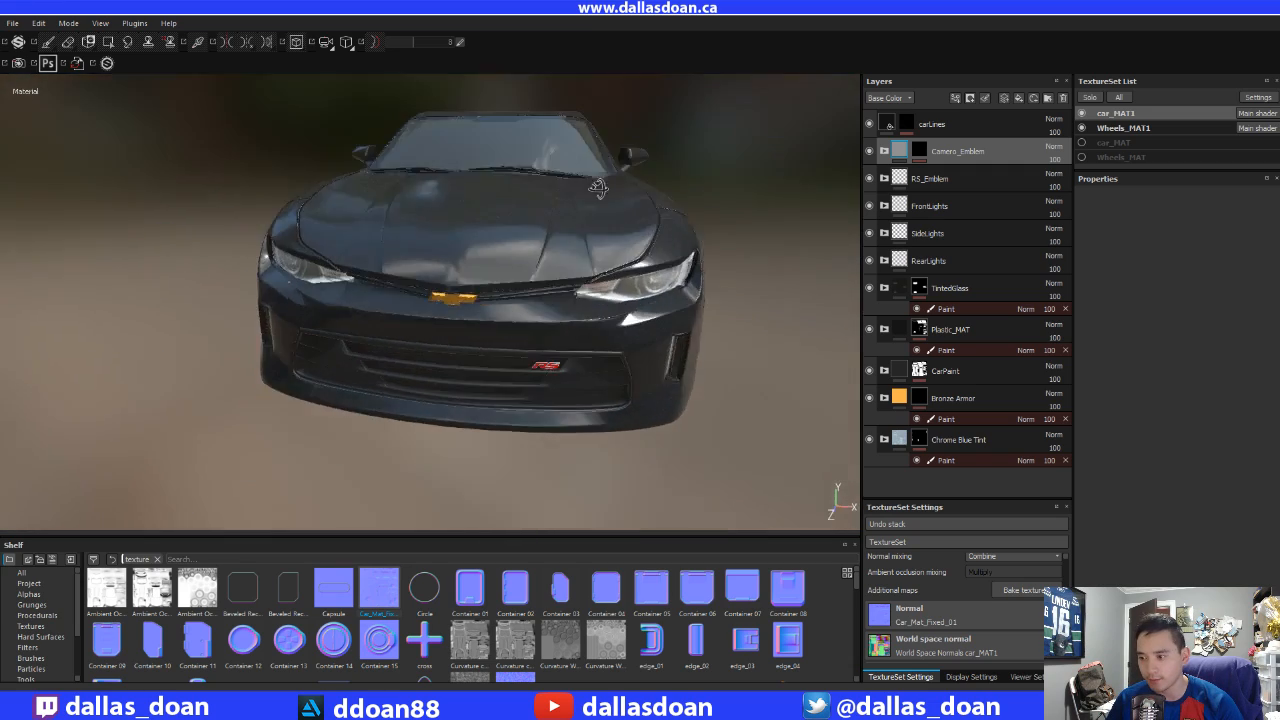
right_click_drag(390, 298, 367, 256, "alt")
left_click_drag(367, 256, 500, 200, "alt")
right_click_drag(500, 200, 385, 208, "alt")
mouse_move(385, 208)
left_mouse_down("alt")
mouse_move(362, 237)
mouse_move(186, 194)
mouse_move(470, 232)
mouse_move(457, 201)
mouse_move(434, 192)
mouse_move(445, 200)
mouse_move(429, 211)
mouse_move(539, 243)
mouse_move(565, 236)
mouse_move(549, 189)
mouse_move(674, 163)
mouse_move(370, 207)
mouse_move(384, 208)
left_mouse_up("alt")
scroll(539, 243, "down", 6)
right_click_drag(384, 208, 421, 212, "alt")
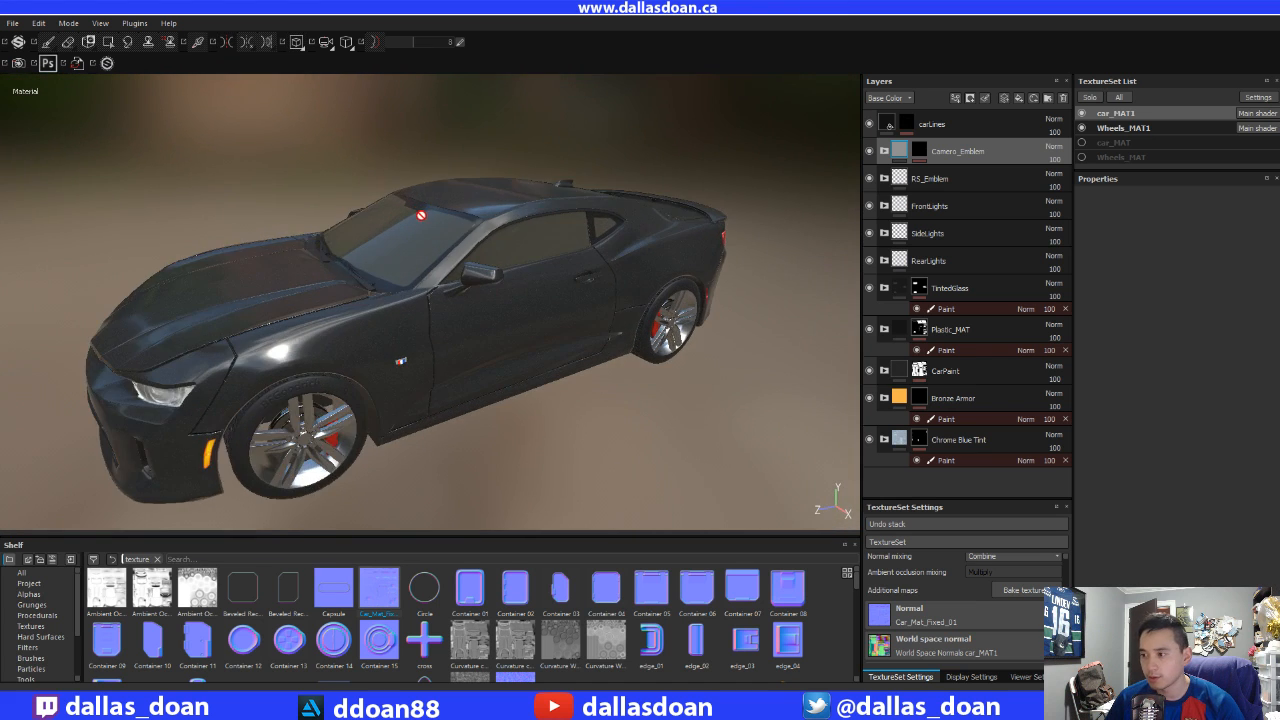
left_click_drag(421, 212, 424, 197, "alt")
right_click_drag(424, 197, 407, 201, "alt")
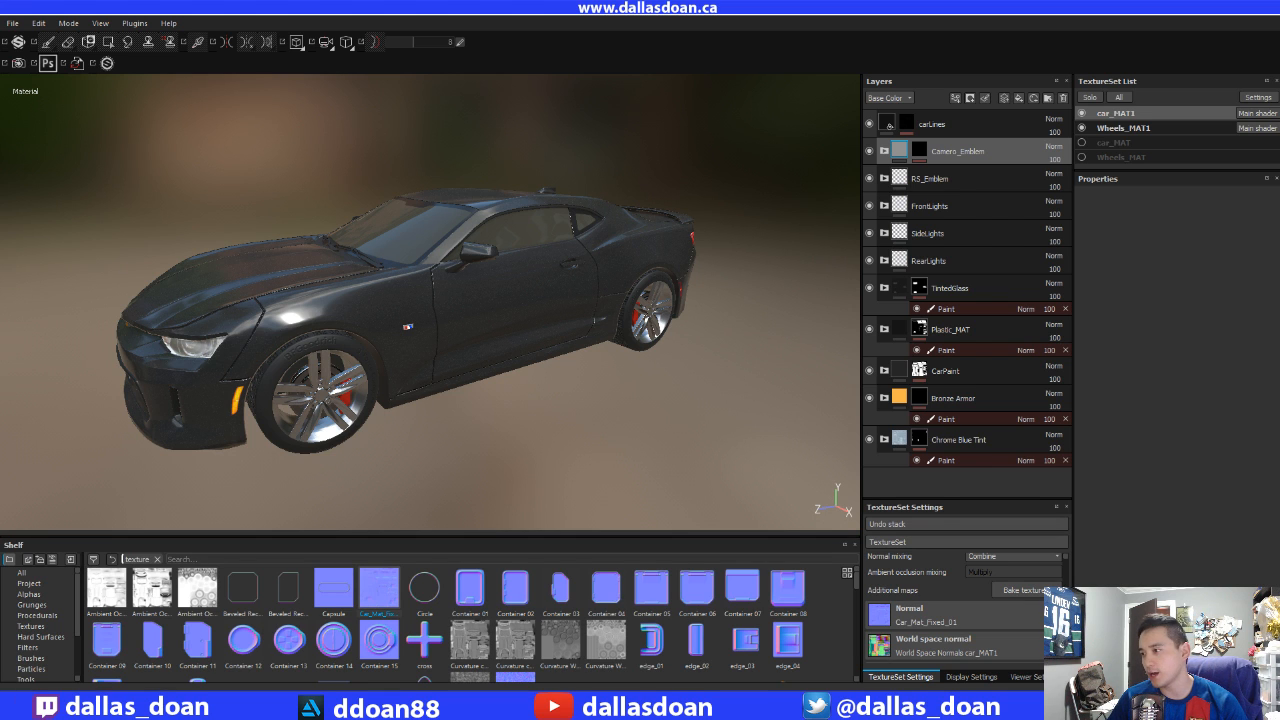
left_click_drag(282, 275, 471, 333, "alt")
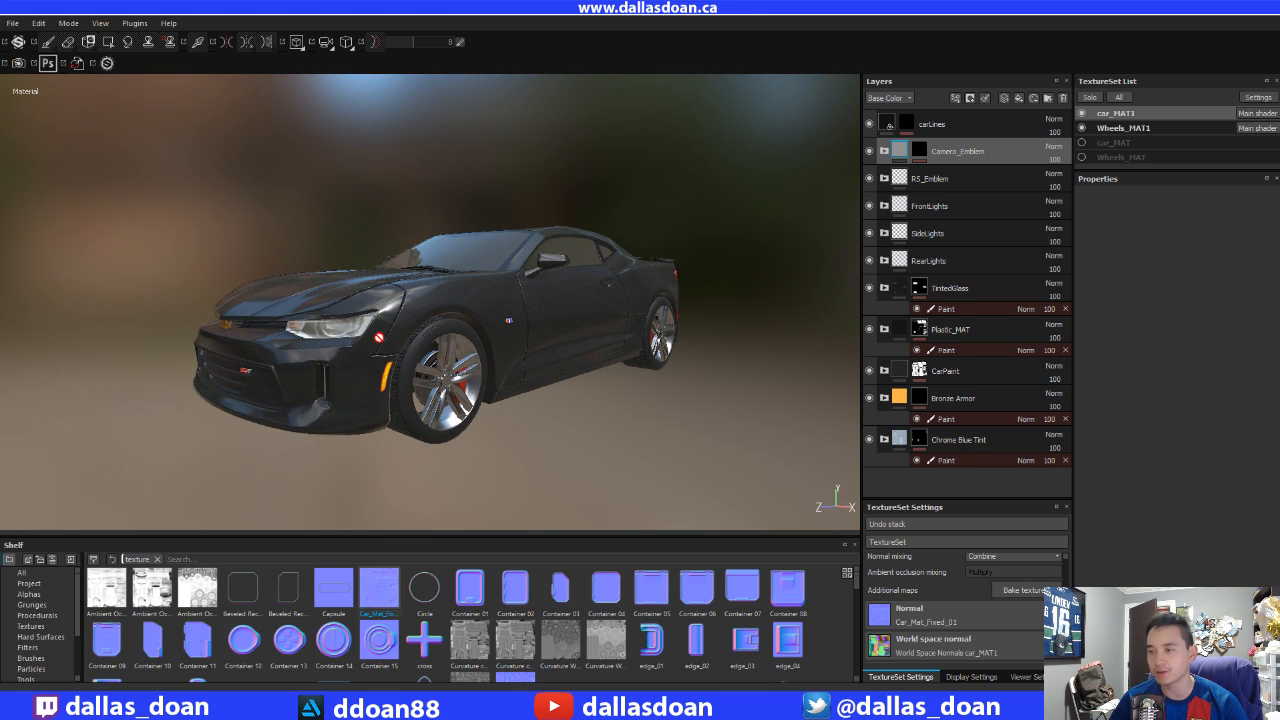
left_click_drag(379, 315, 354, 396, "alt")
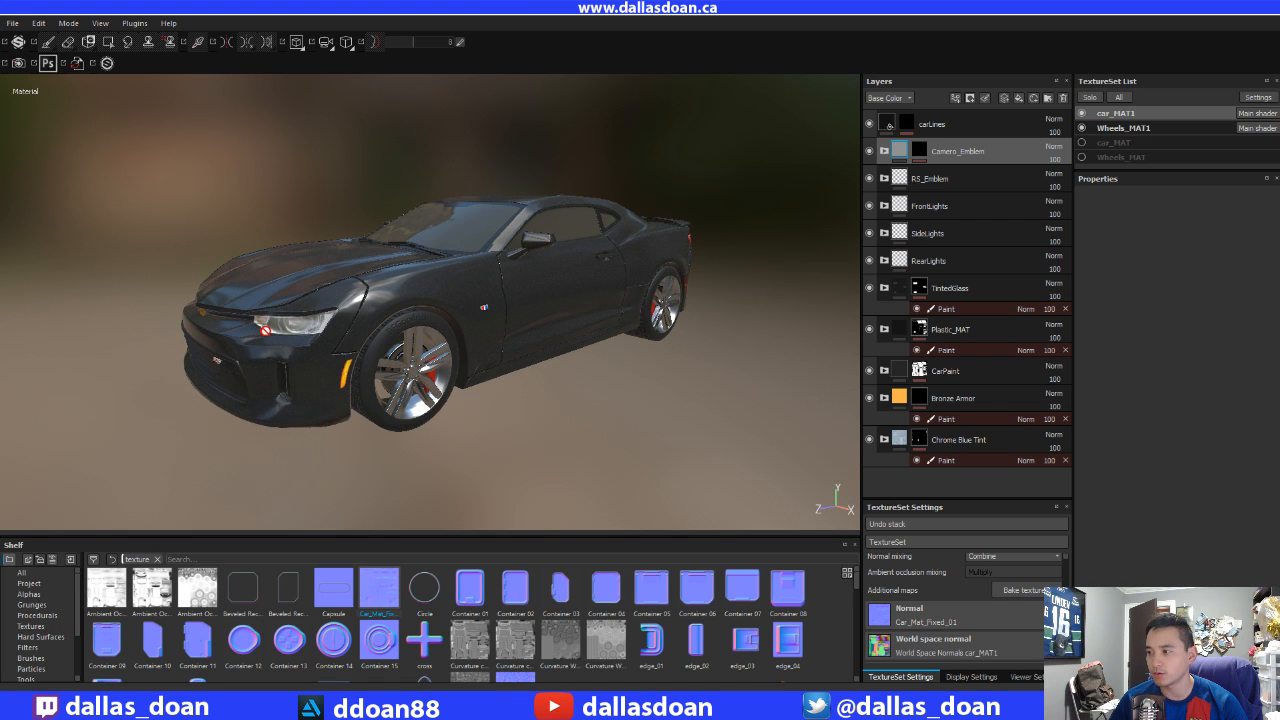
left_click_drag(265, 330, 200, 266, "alt")
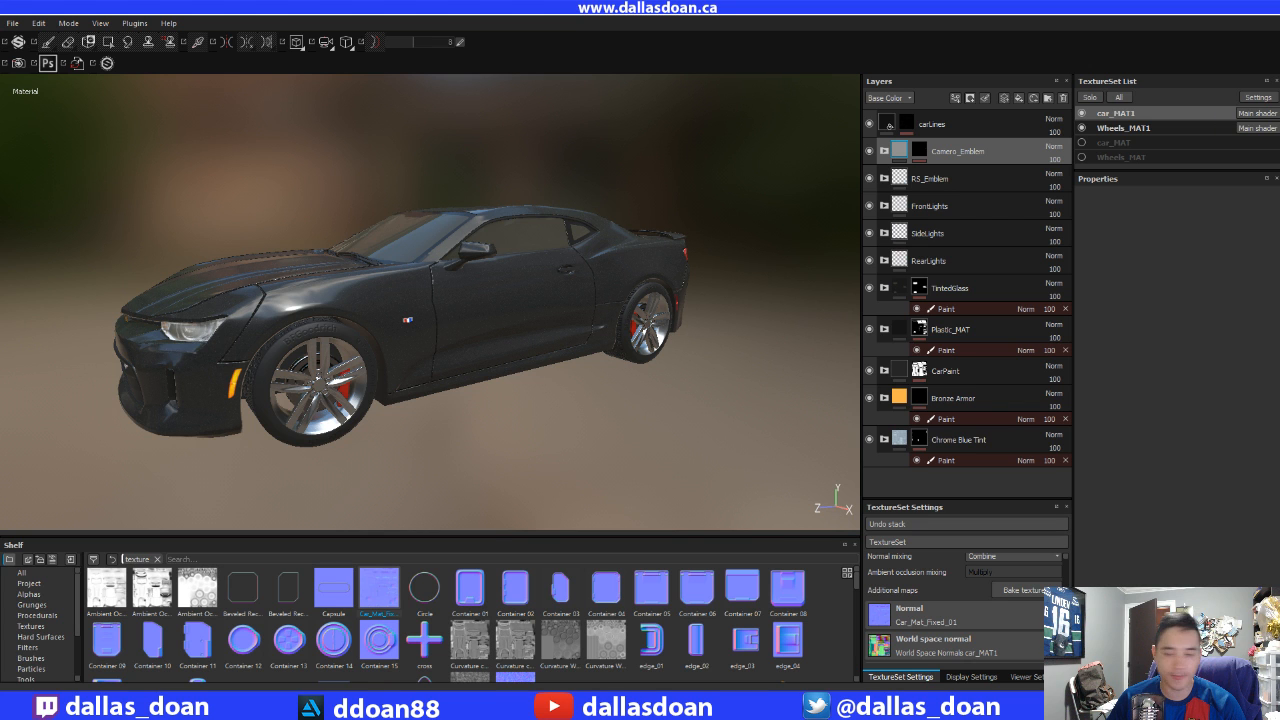
left_click_drag(257, 413, 409, 262, "alt")
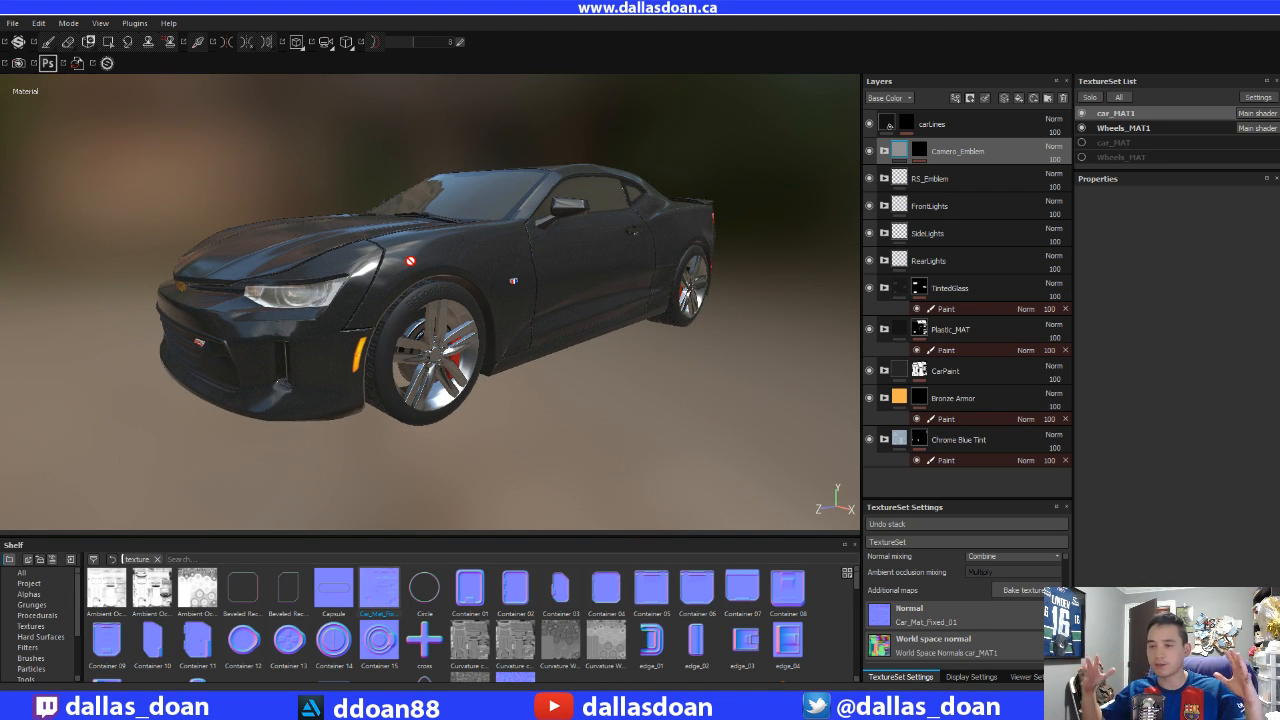
left_click_drag(318, 278, 386, 269, "alt")
left_click_drag(486, 277, 540, 349, "alt")
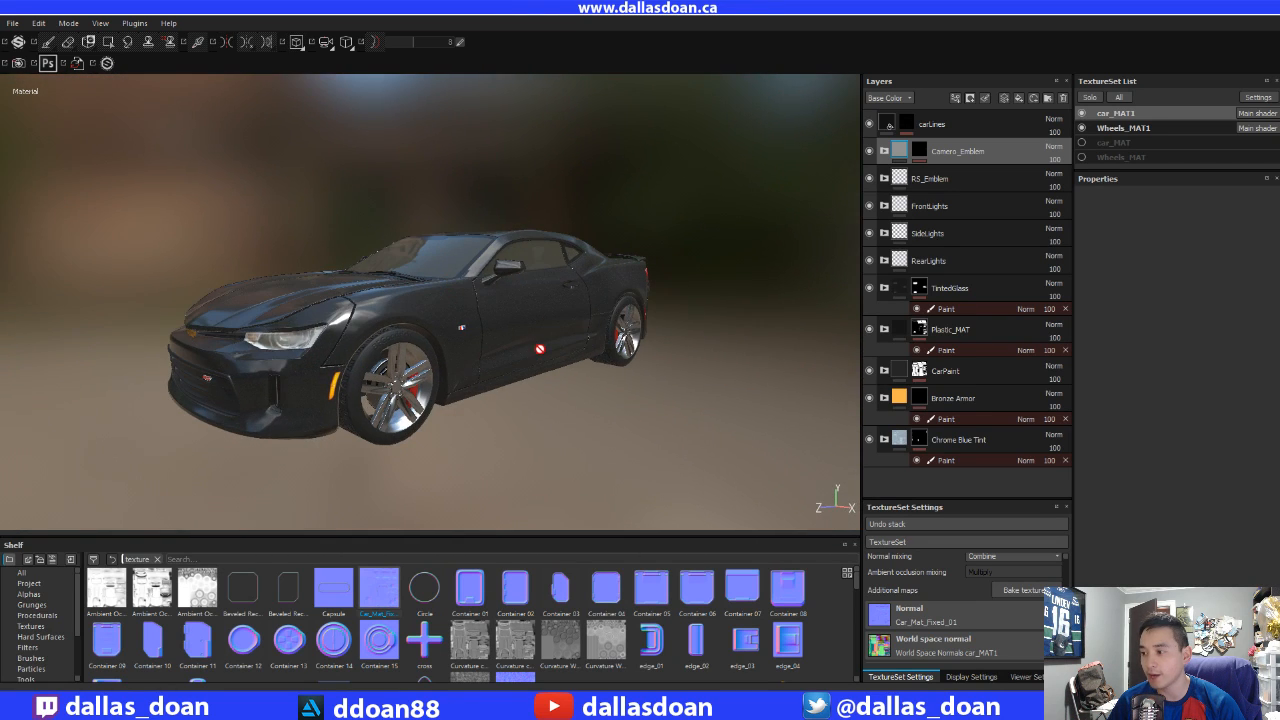
scroll(648, 343, "up", 1)
left_click_drag(648, 343, 660, 312, "alt")
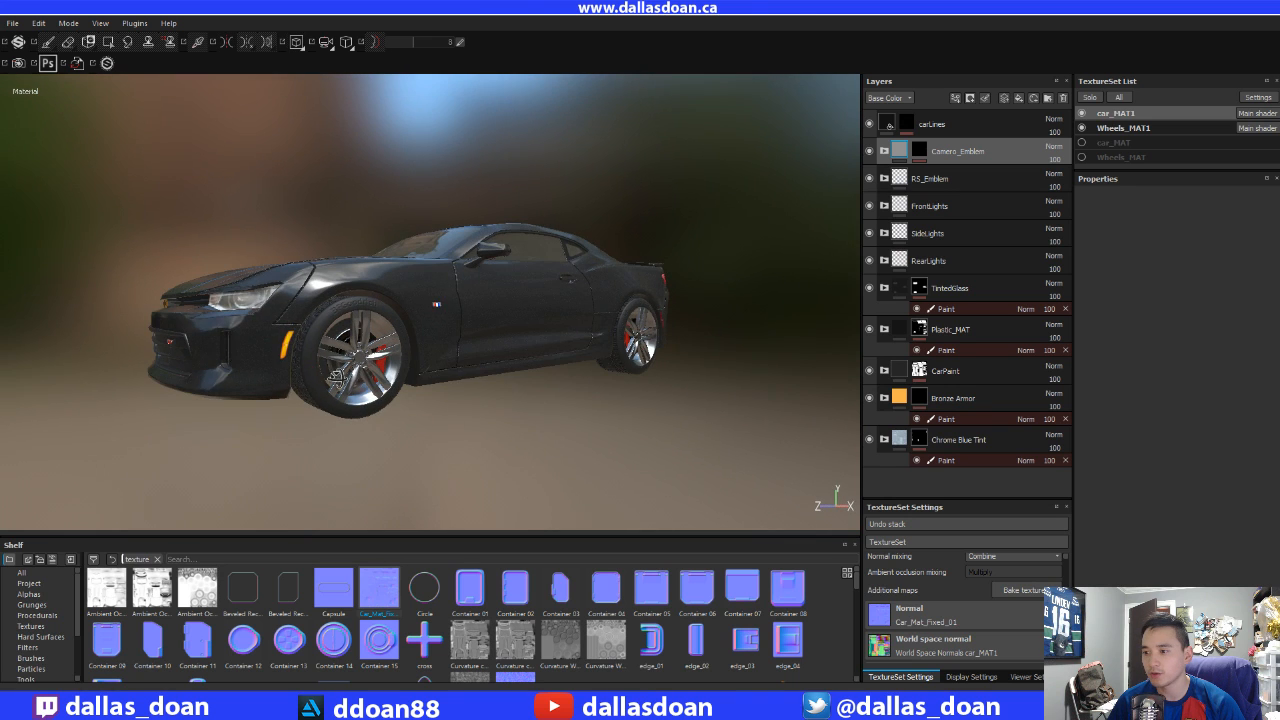
left_click_drag(315, 308, 495, 245, "alt")
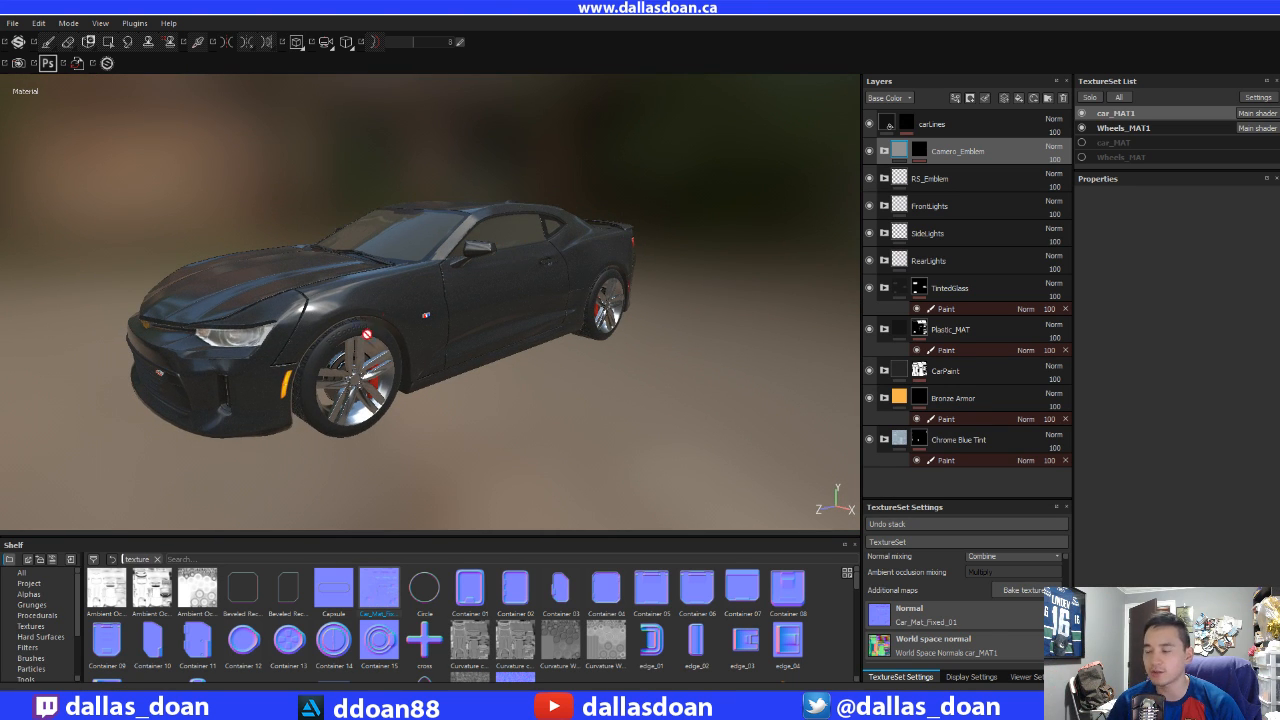
left_click_drag(367, 334, 395, 340, "alt")
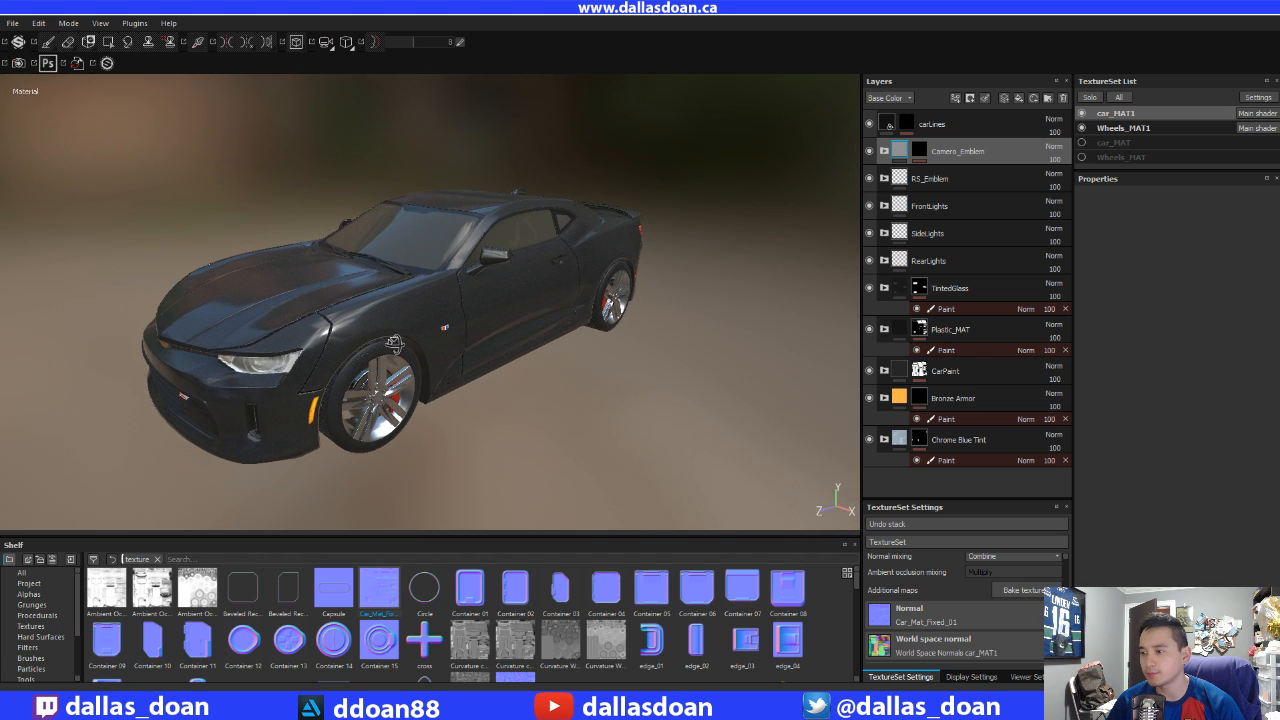